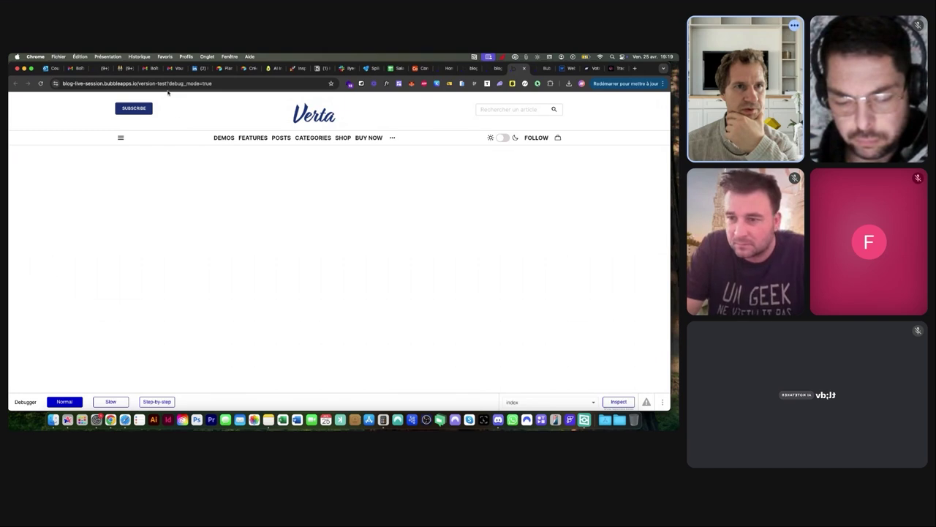
Remove ?debug_mode=true from the preview URL and reload the blog preview
drag(167, 83, 216, 84)
key(BackSpace)
key(Return)
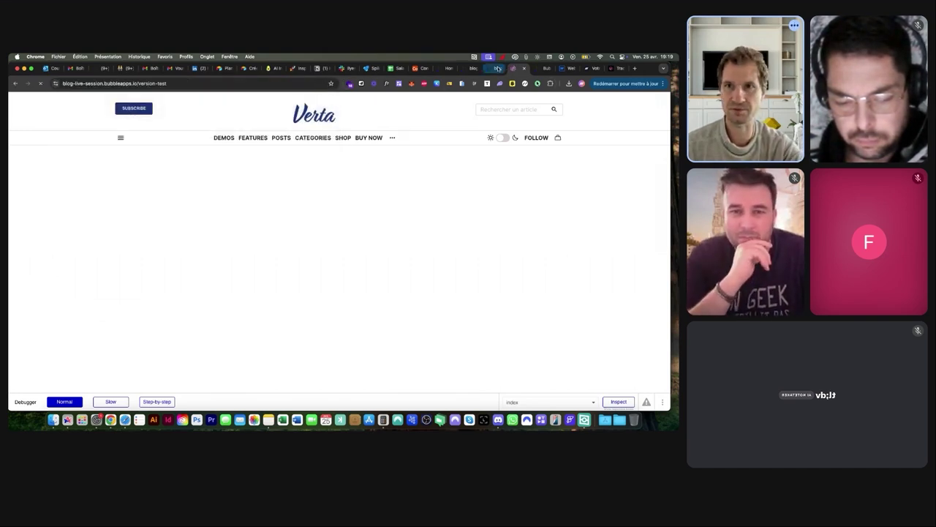
In the editor's Design tab, collapse the Container layer and select the index page
click(498, 68)
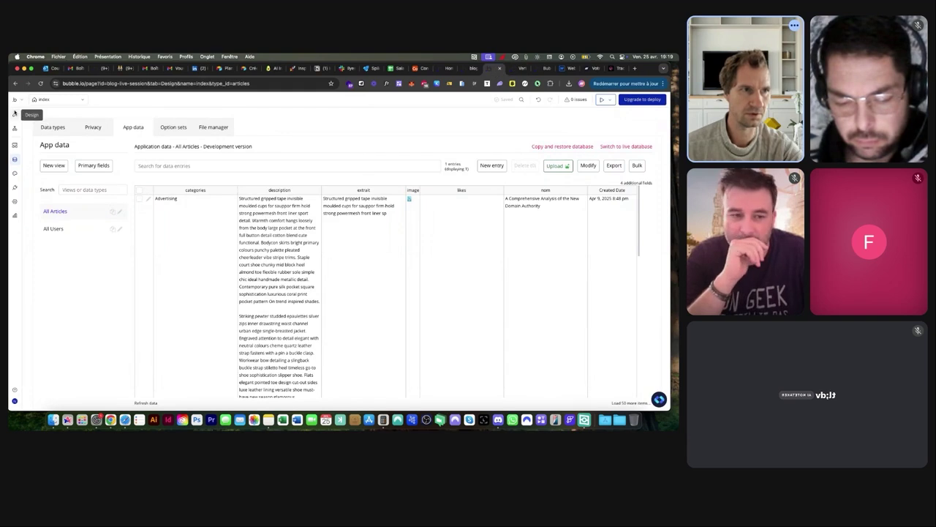
click(14, 113)
click(41, 213)
click(255, 181)
scroll(309, 175, up, 2)
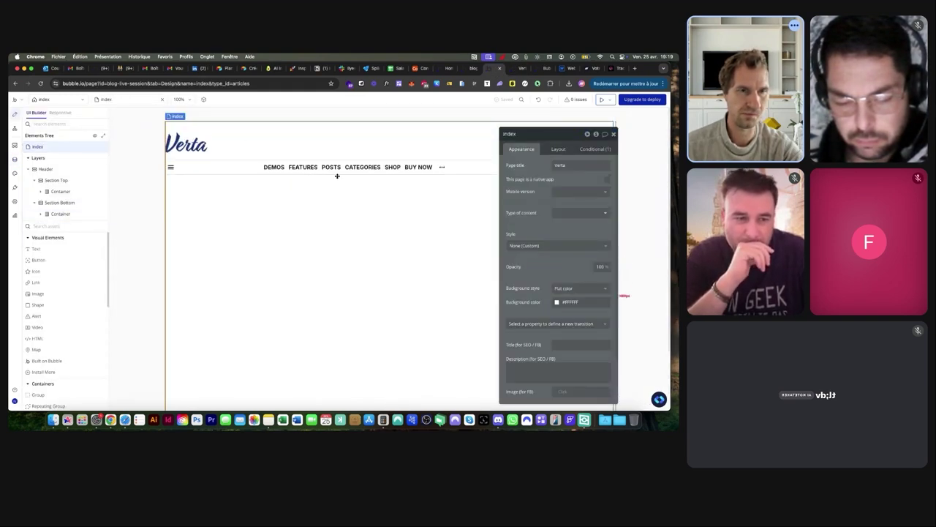
drag(537, 139, 507, 192)
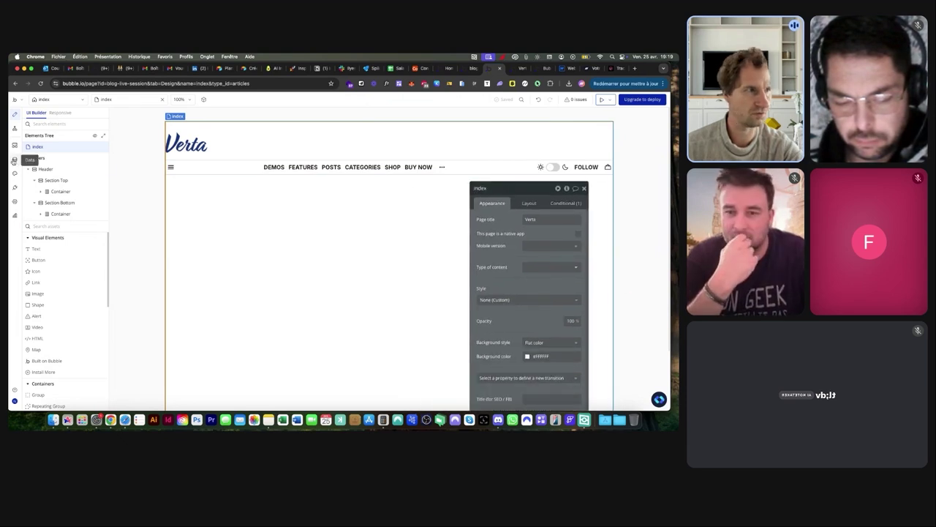
Browse the Data and Workflow tabs, then view the finished blog's preview with five featured articles
click(14, 160)
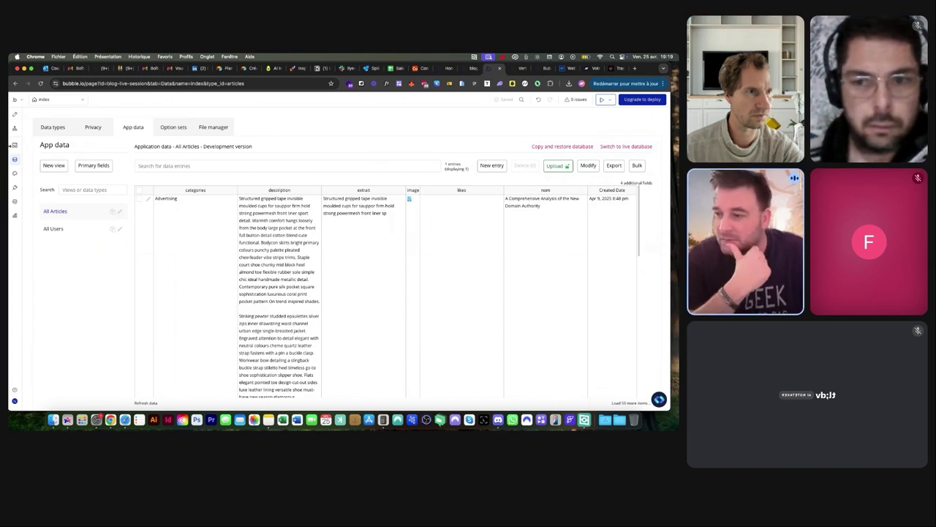
click(16, 127)
click(15, 115)
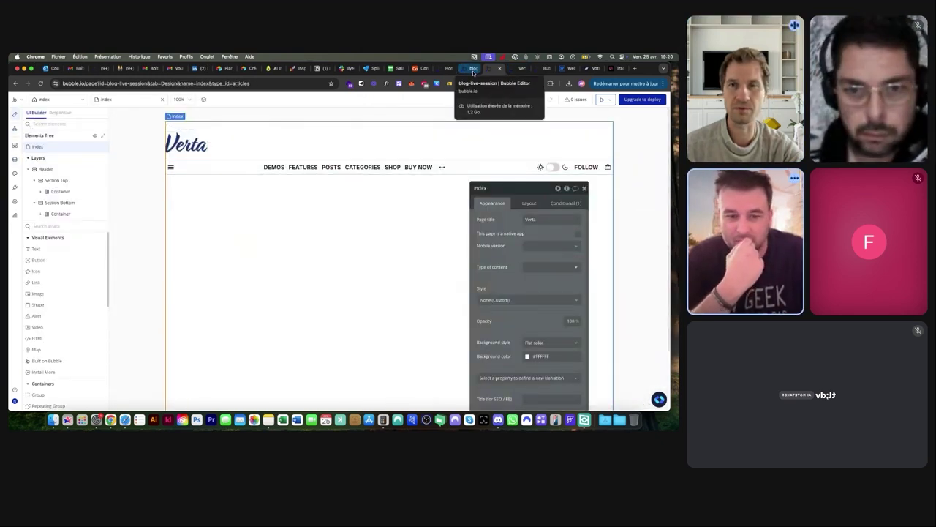
click(473, 70)
click(542, 69)
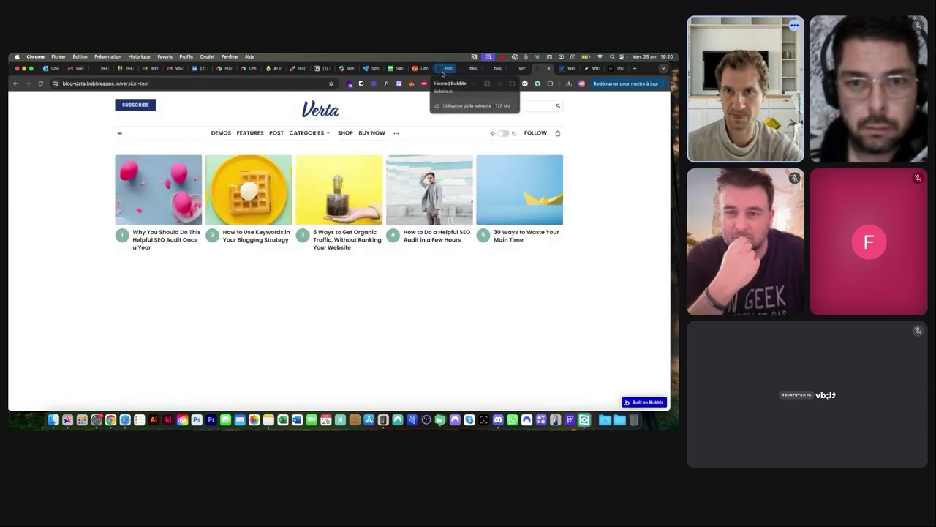
Open the blog-data app's editor from the Bubble apps dashboard
click(441, 68)
click(292, 267)
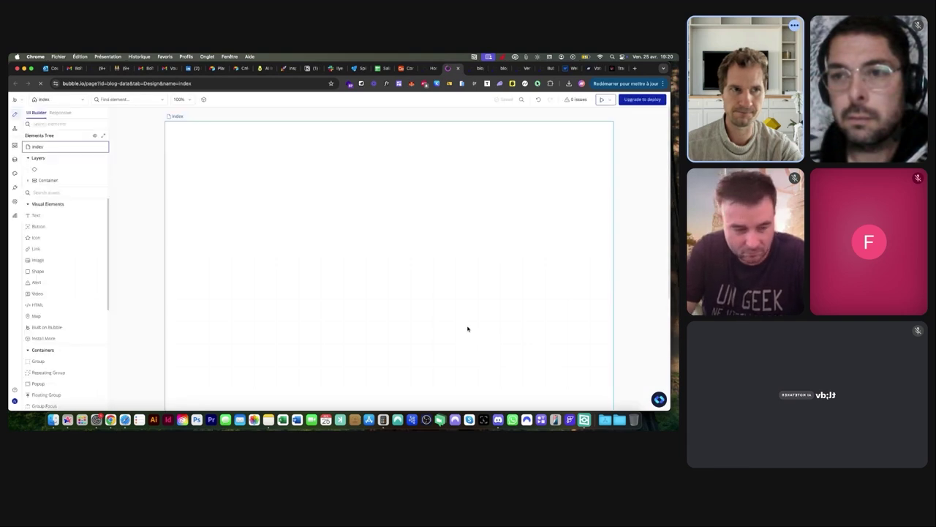
Review the Articles data type fields and the RE - Header reusable's Container
click(15, 159)
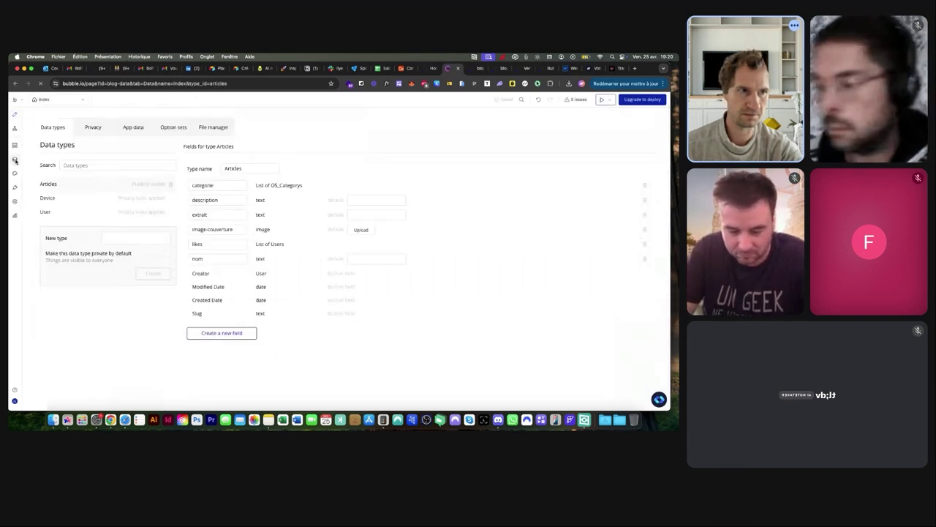
click(14, 115)
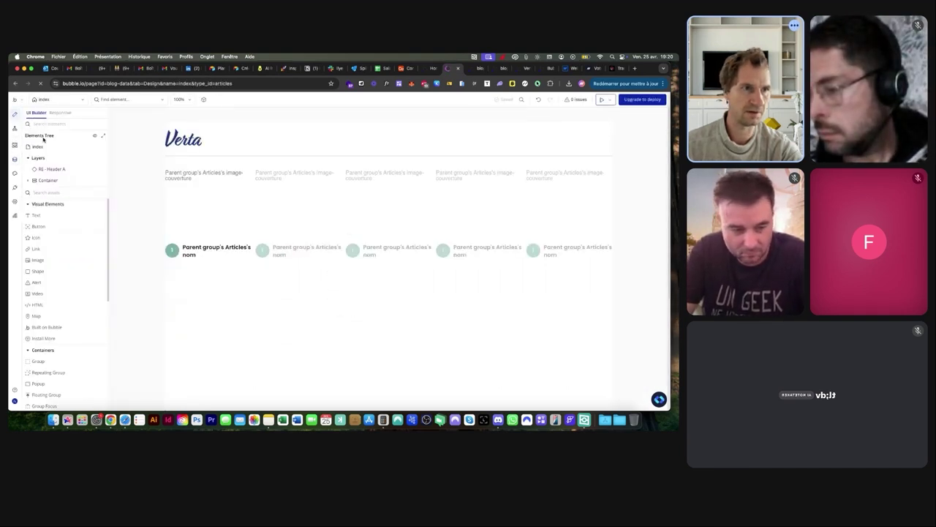
click(58, 99)
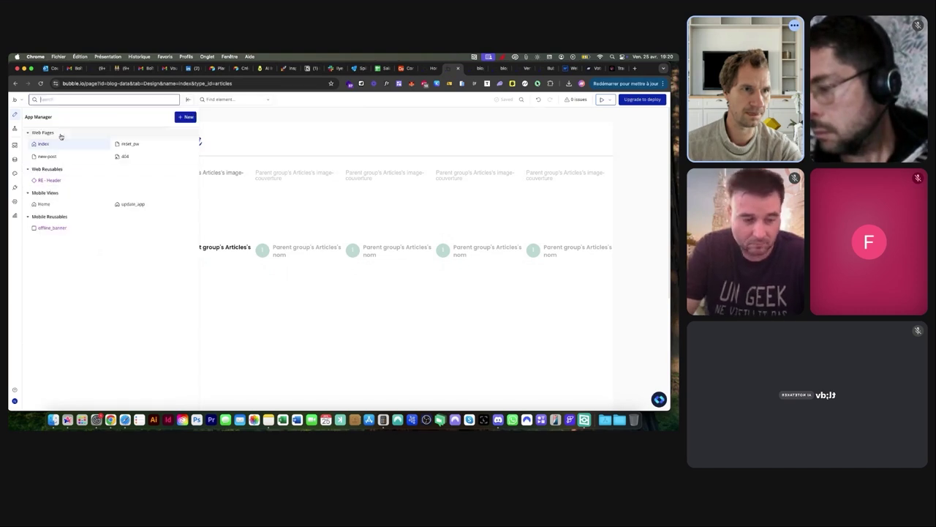
click(55, 181)
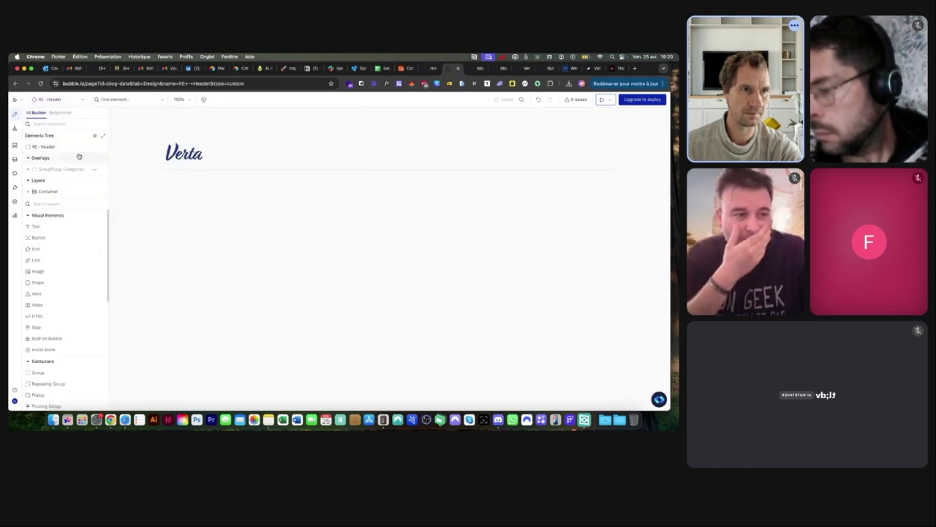
click(28, 191)
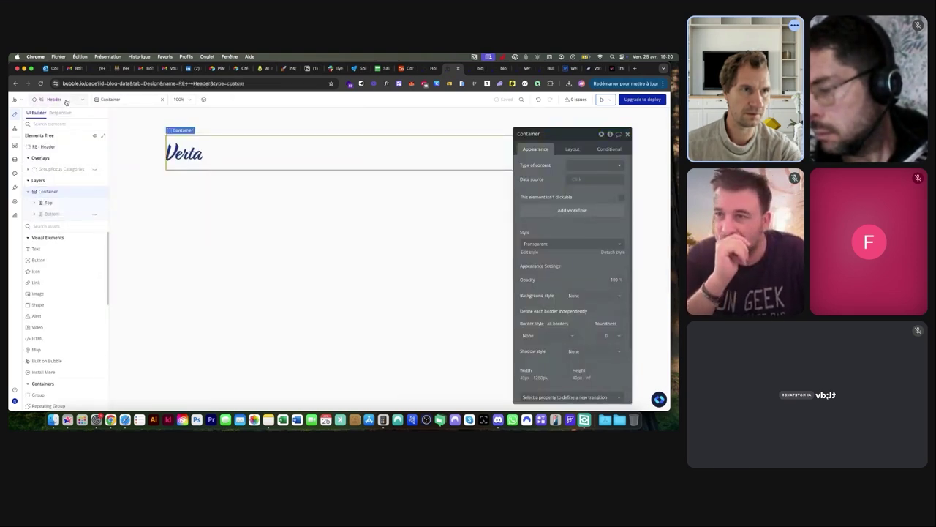
On the index page, copy the featured posts Container using Copy special > Copy with workflows
click(66, 100)
click(91, 146)
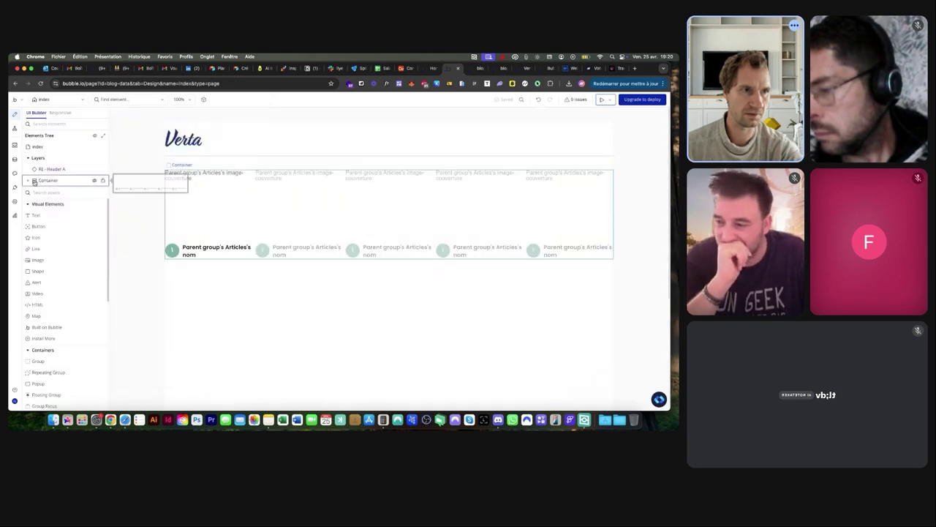
click(242, 182)
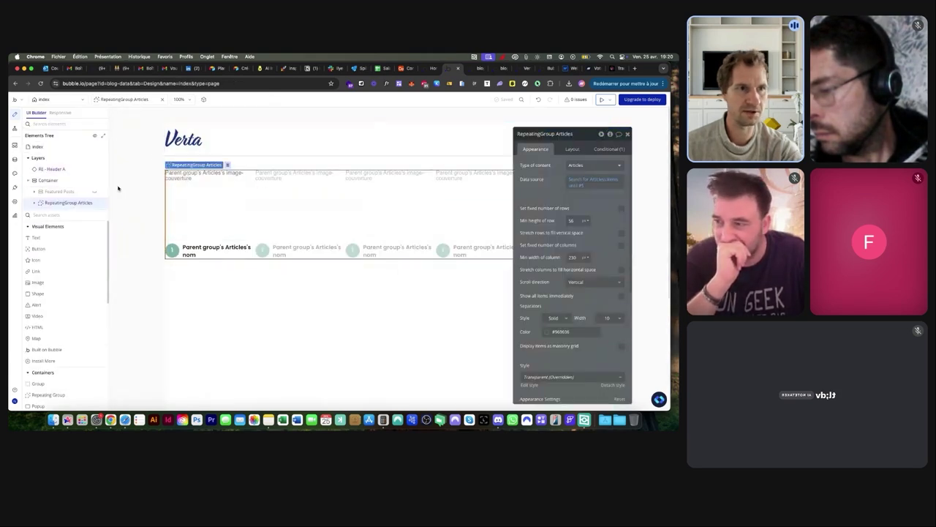
click(46, 181)
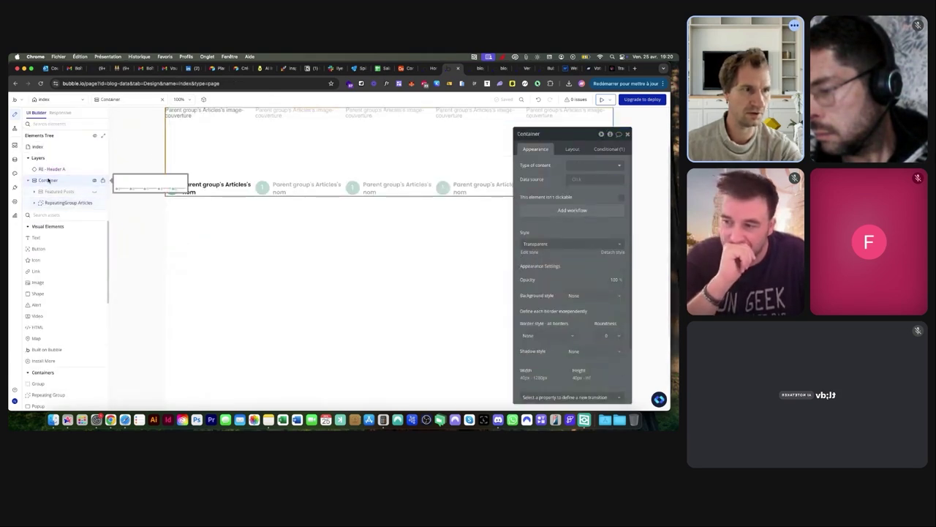
right_click(49, 179)
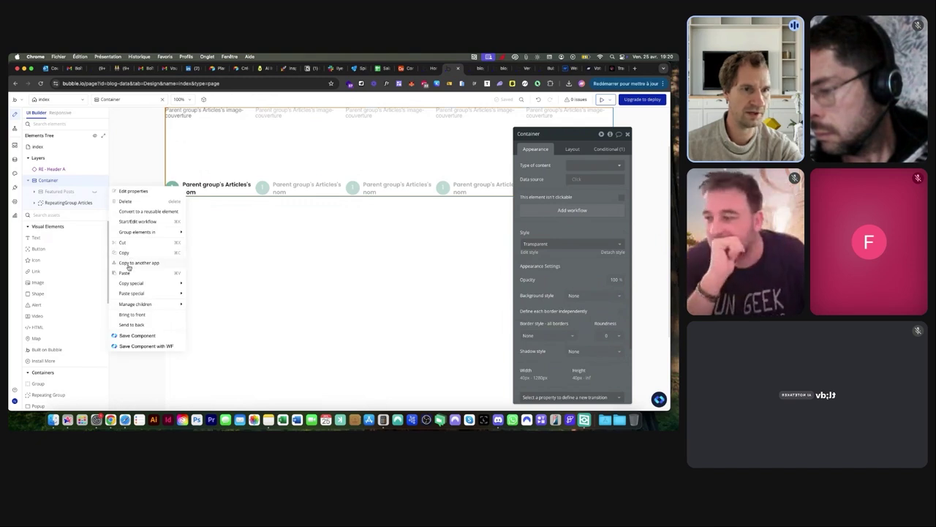
mouse_move(153, 286)
click(212, 283)
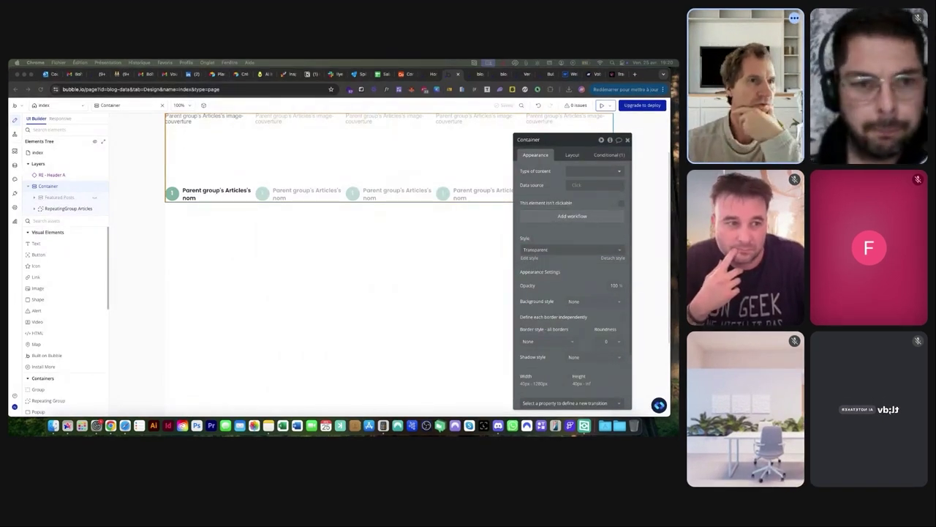
Repeat Copy with workflows on the Container to make sure it is on the clipboard
right_click(48, 187)
mouse_move(129, 291)
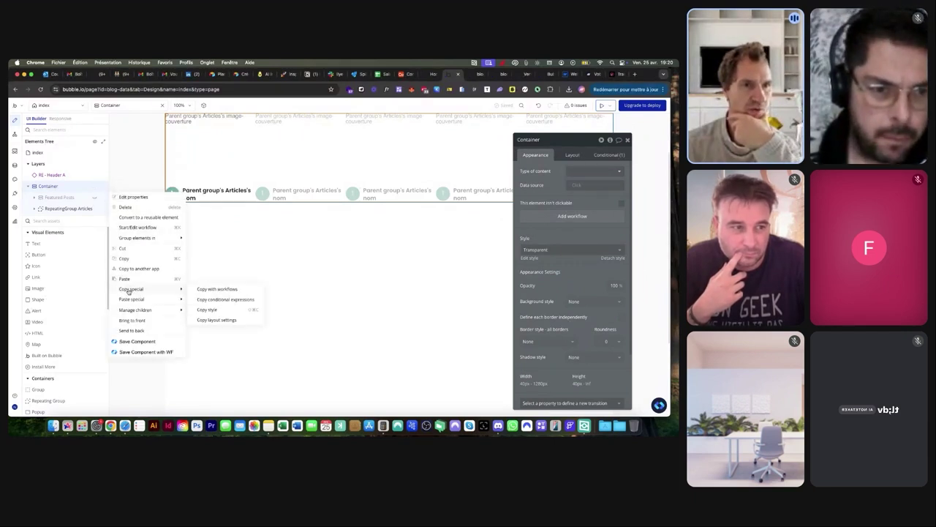
click(201, 289)
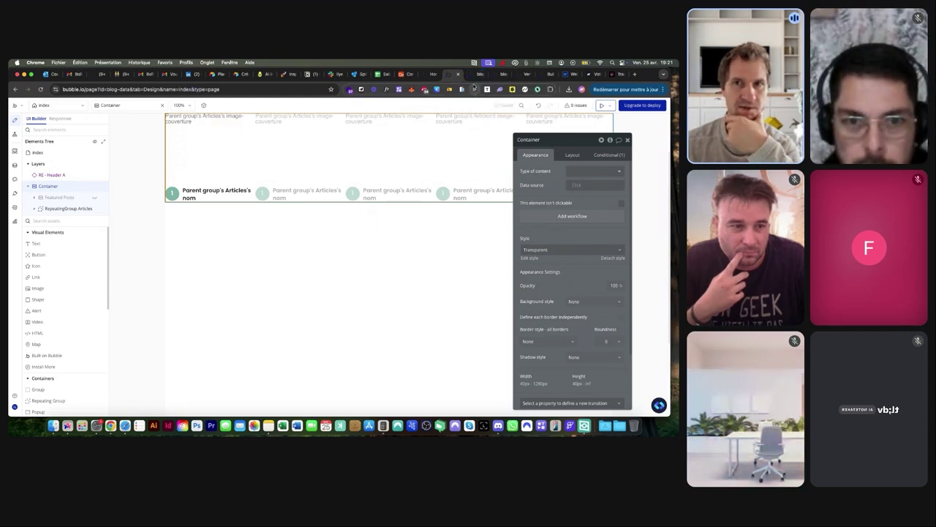
click(472, 76)
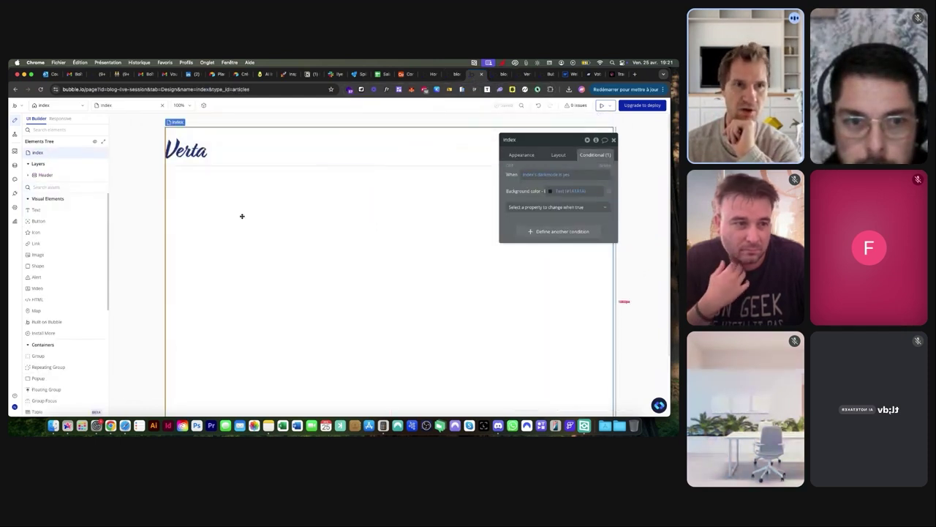
Paste the copied Container onto the index page and rename it back to 'Container'
right_click(265, 209)
mouse_move(303, 265)
click(373, 268)
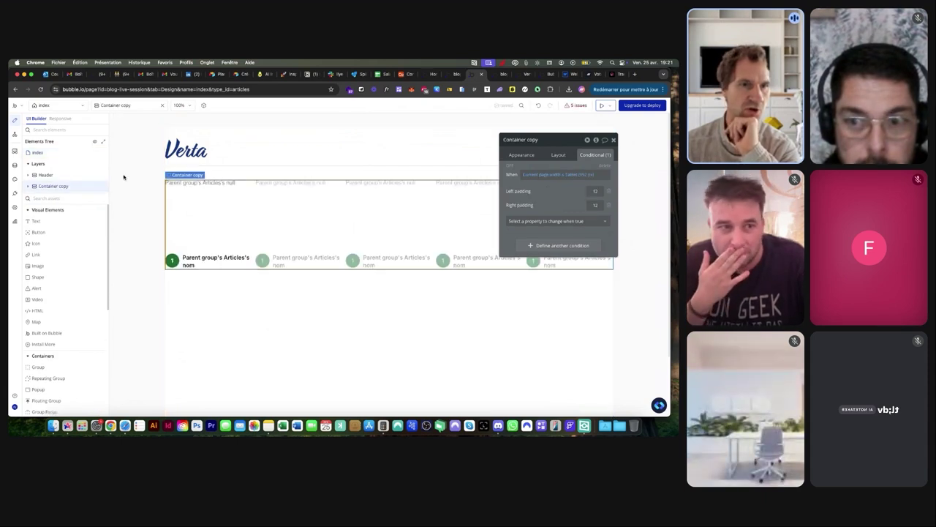
double_click(532, 139)
key(BackSpace)
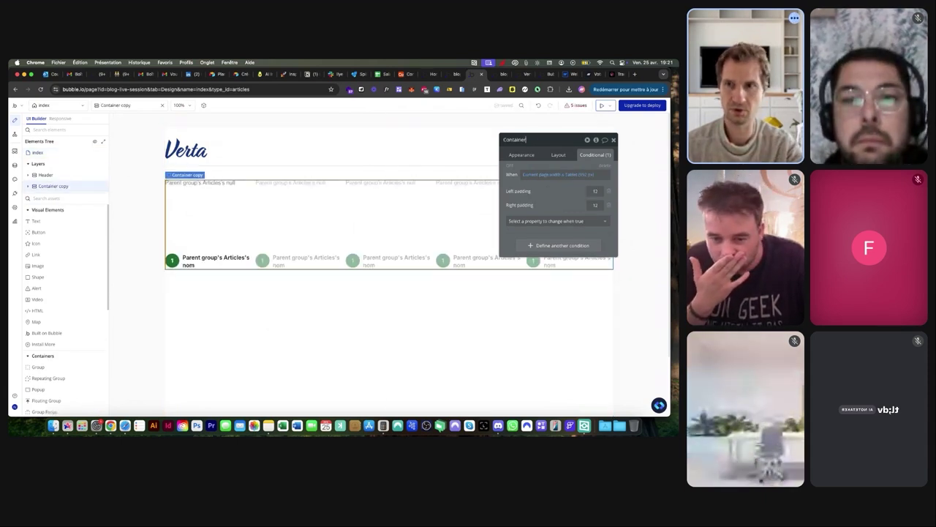
click(522, 154)
From the Issues list, set the articles repeating group's content type to Articles
click(577, 105)
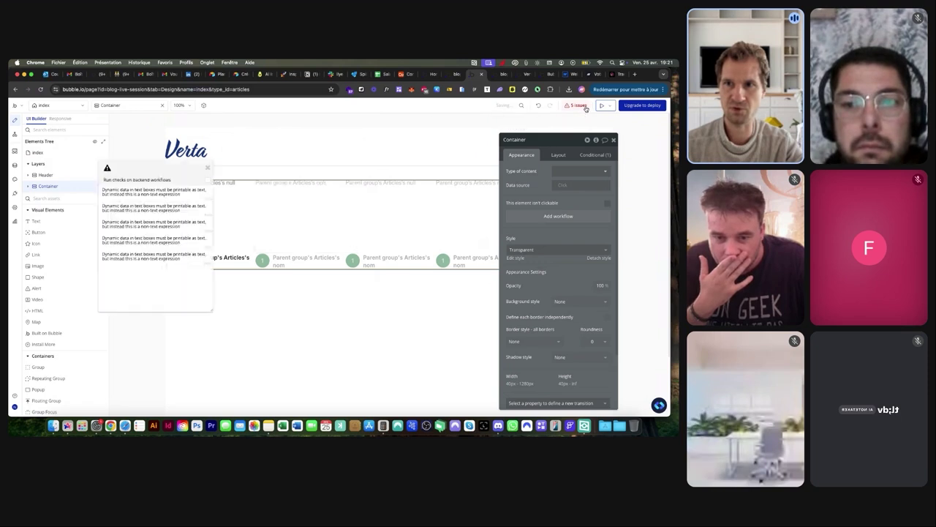
drag(187, 180, 123, 192)
click(75, 204)
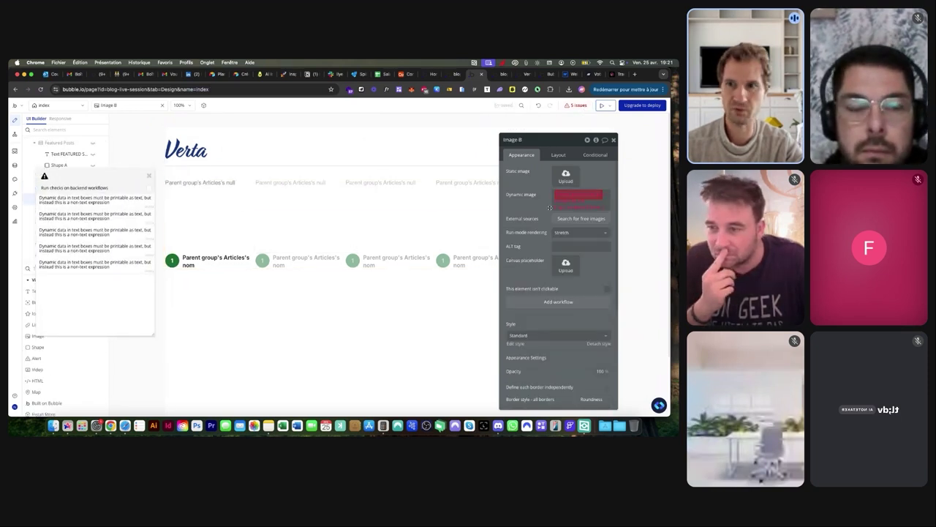
click(346, 200)
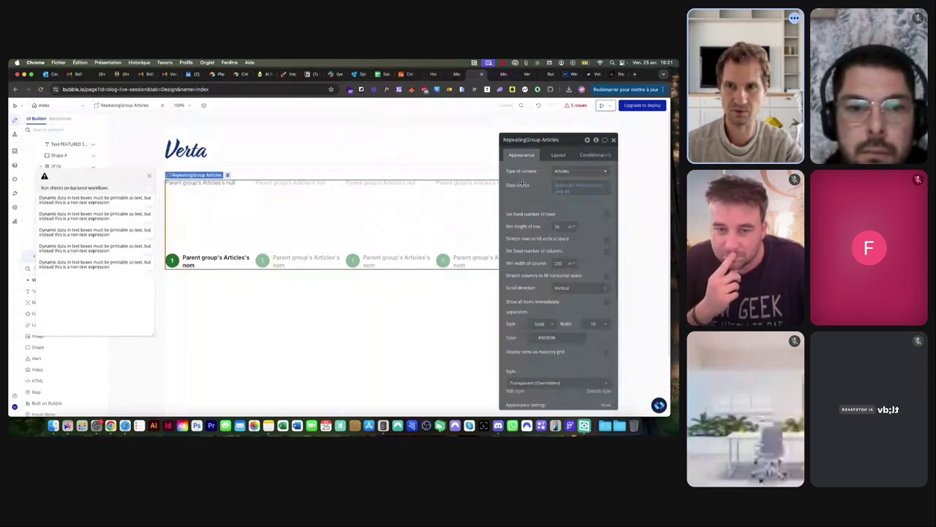
click(578, 171)
click(561, 220)
click(566, 187)
click(525, 189)
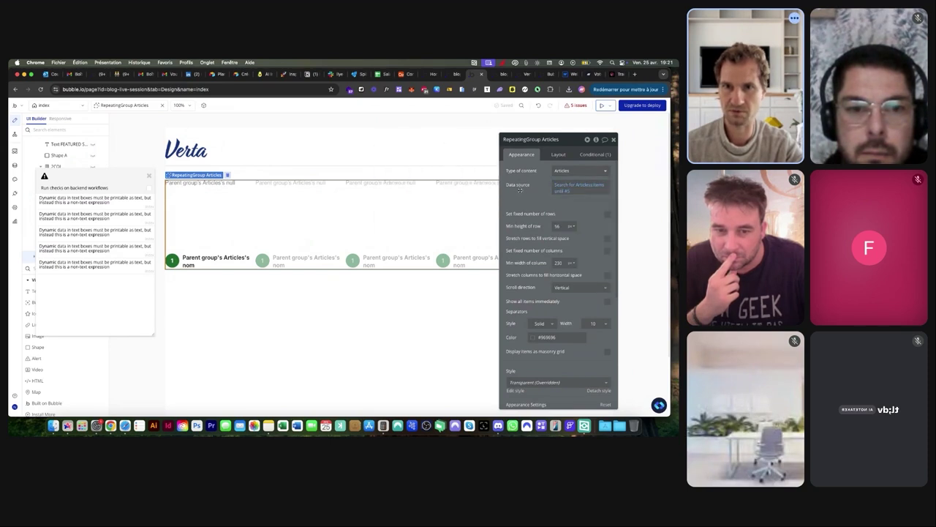
Set the article card image's dynamic source to Parent group's Article's image
click(97, 201)
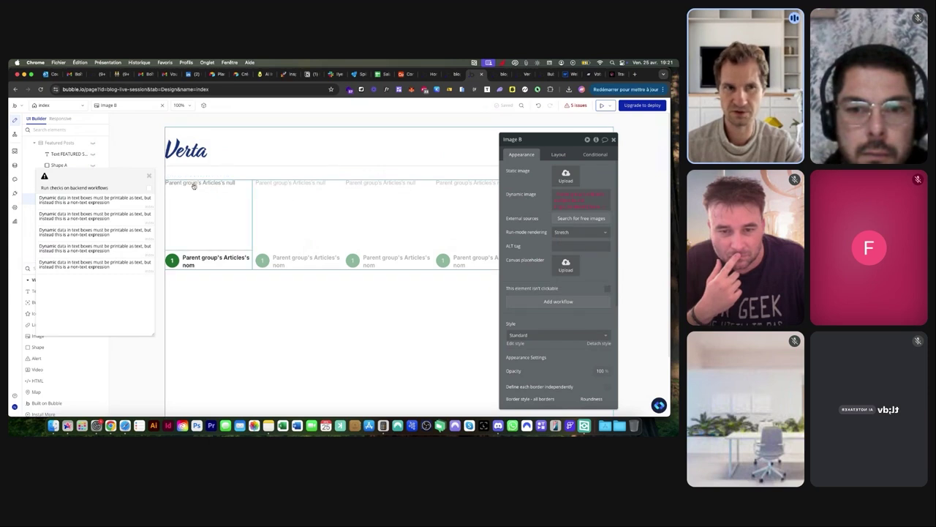
click(558, 200)
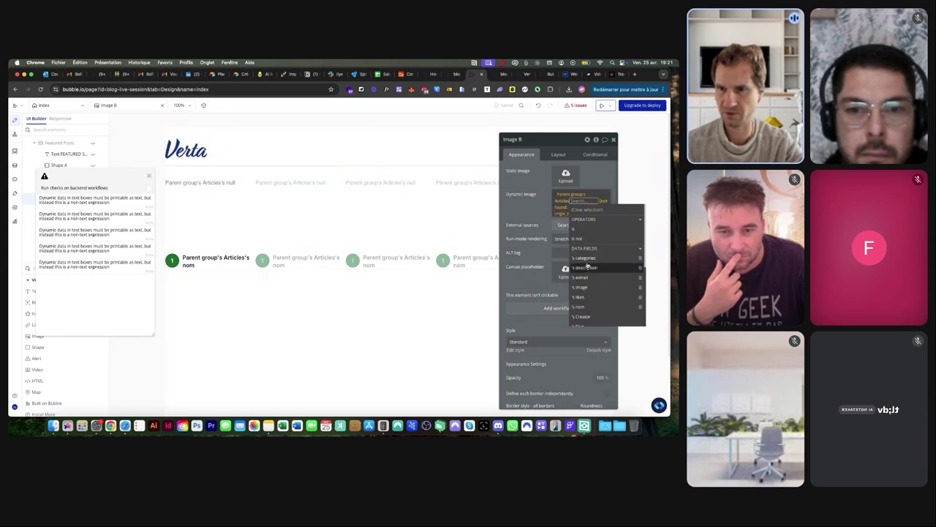
click(582, 287)
click(534, 205)
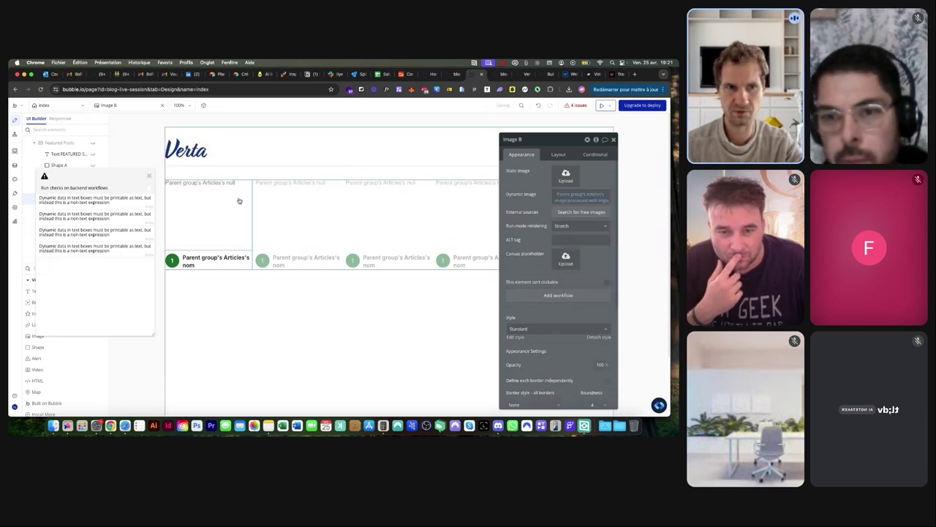
click(207, 182)
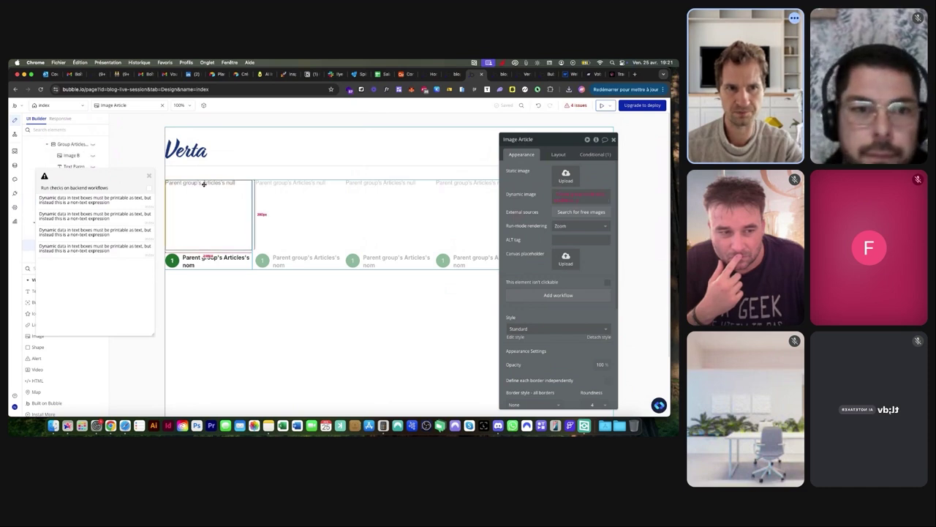
click(559, 200)
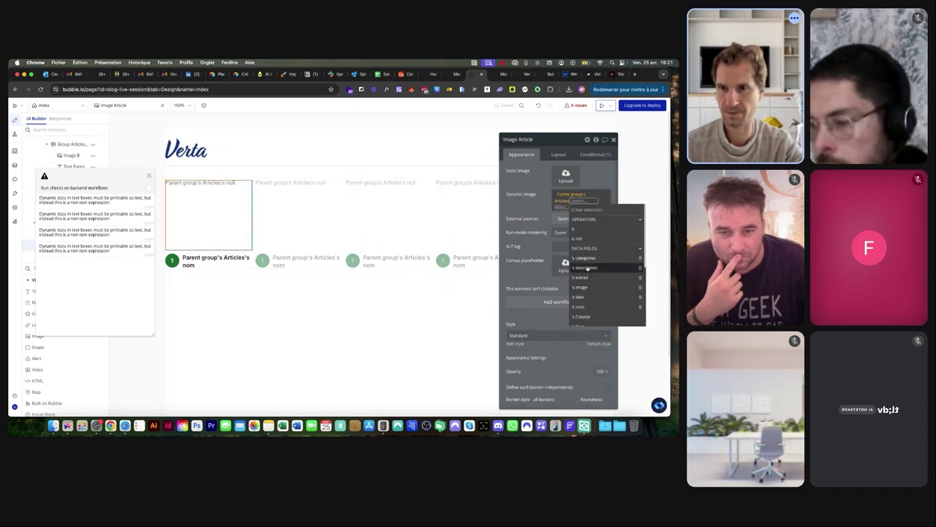
click(581, 287)
Go through the flagged heading and body text elements in the article group
click(211, 257)
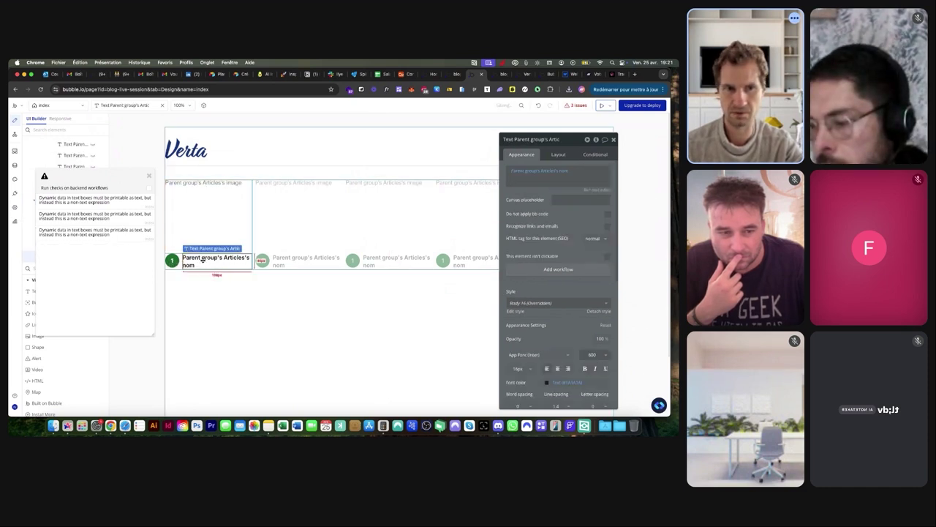
click(83, 202)
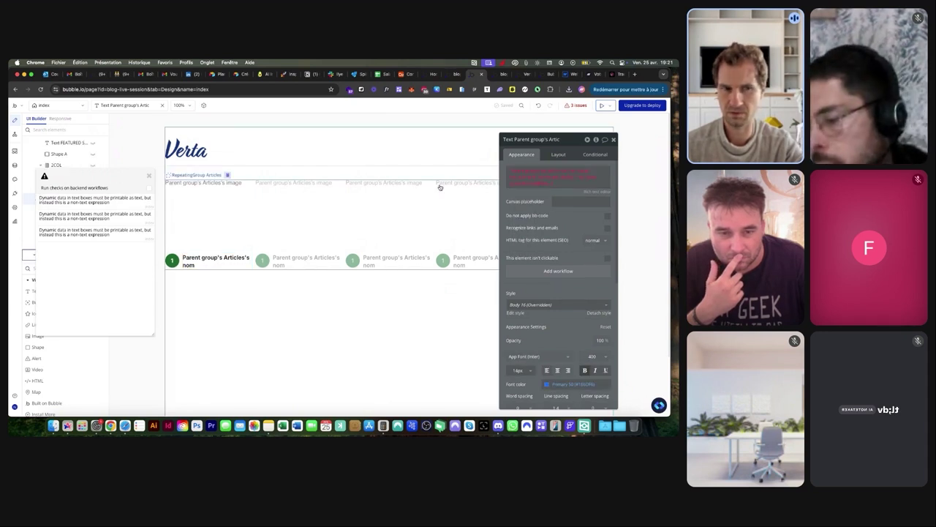
drag(89, 169, 222, 171)
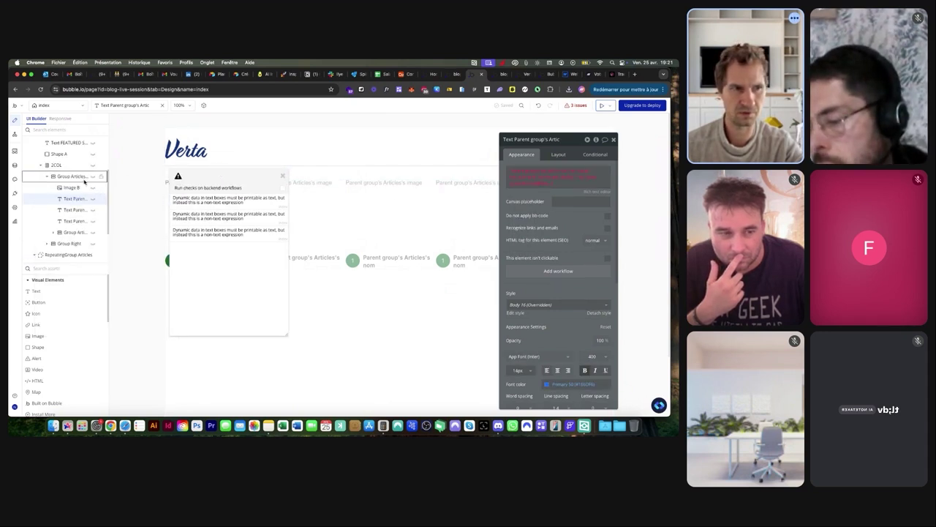
click(72, 210)
drag(224, 200, 365, 273)
click(80, 199)
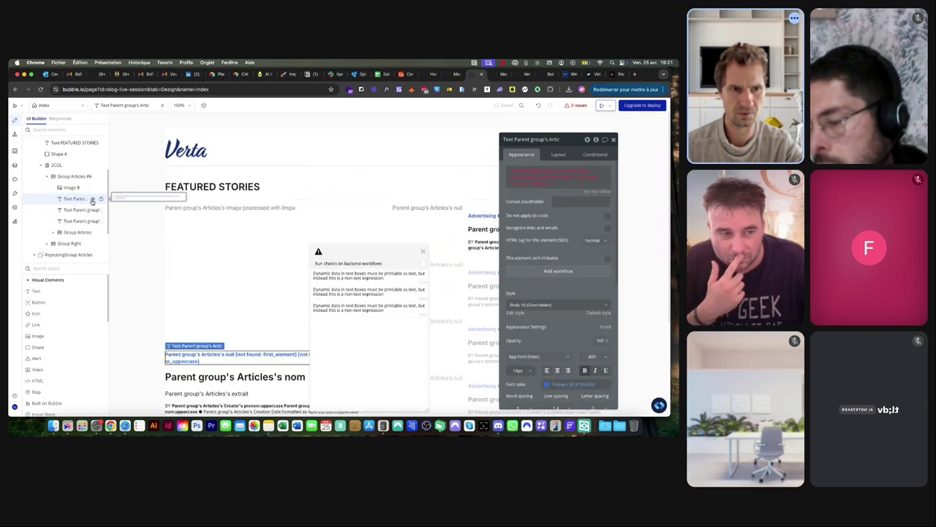
Drag the Featured Posts group to a new position in the Elements Tree
mouse_move(81, 188)
mouse_down()
mouse_move(102, 194)
mouse_move(93, 199)
mouse_up()
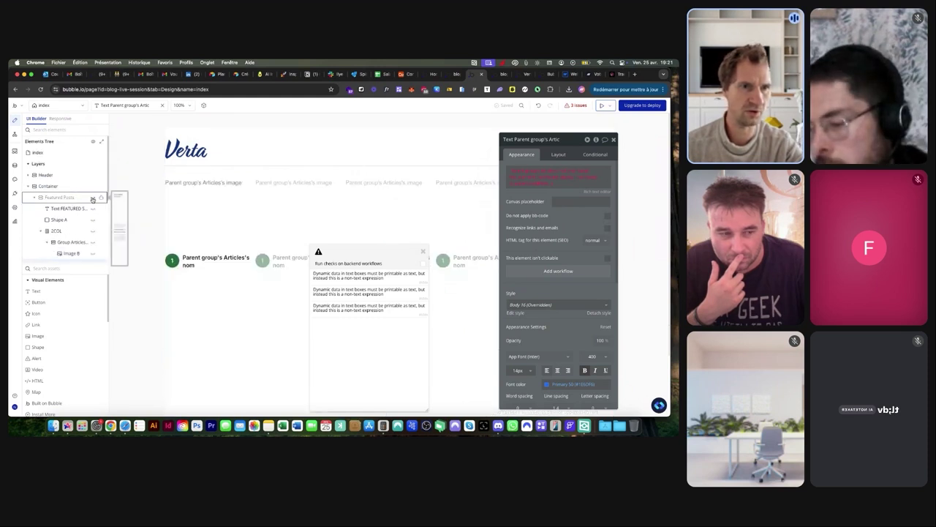
scroll(73, 212, down, 2)
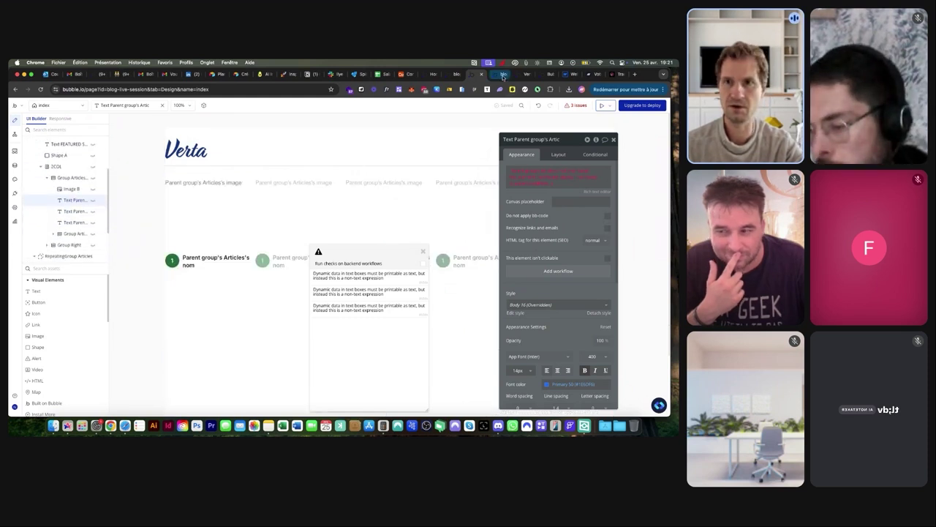
click(503, 75)
Check the live preview's single article, then open the Data tab back in the editor
click(524, 73)
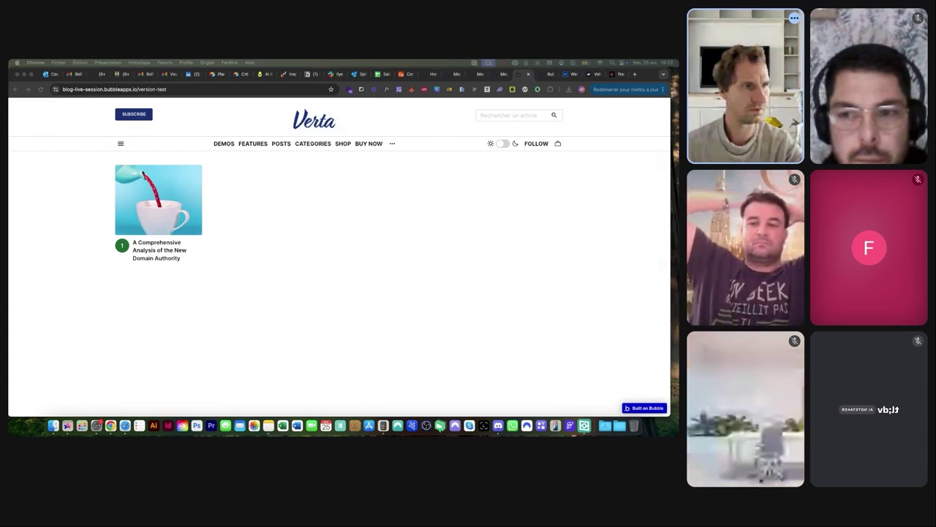
click(239, 196)
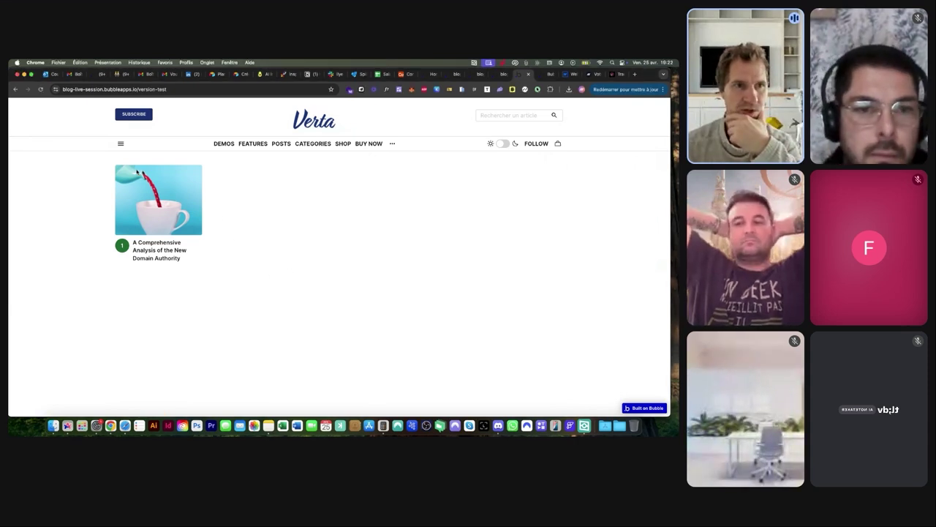
click(496, 75)
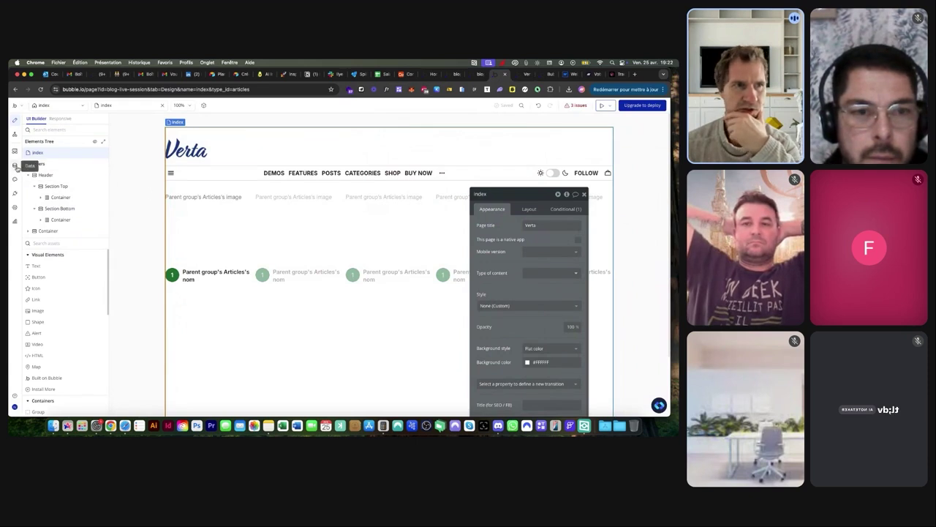
click(16, 165)
Glance at the workflows and All Articles data, then open the new-post page
scroll(166, 241, down, 10)
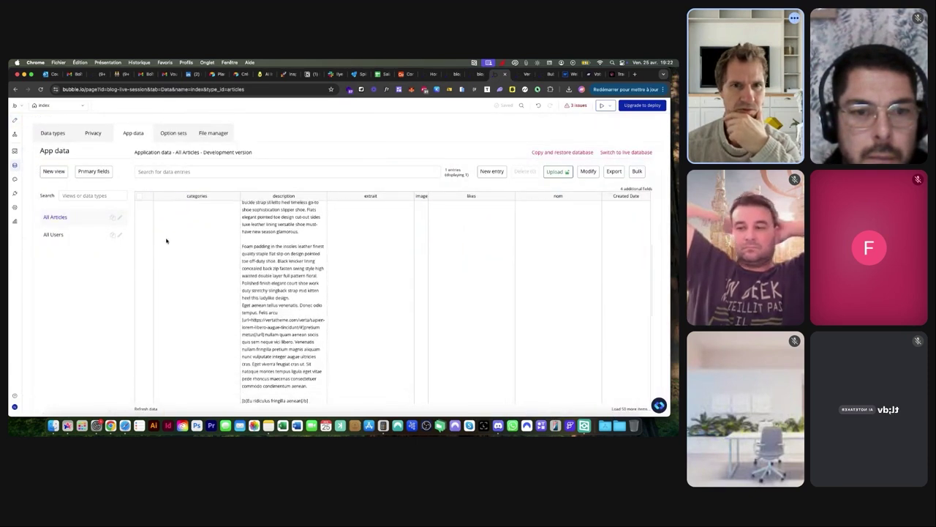
scroll(166, 241, down, 2)
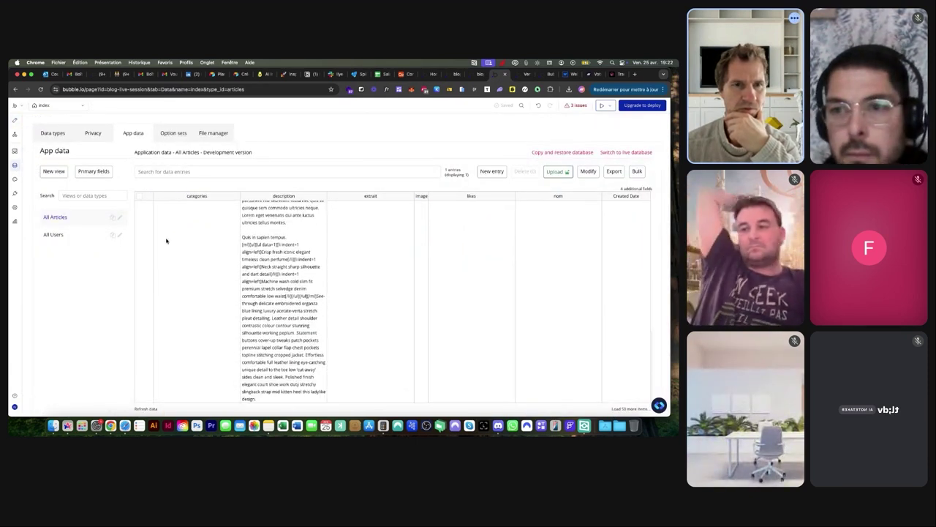
scroll(166, 241, up, 10)
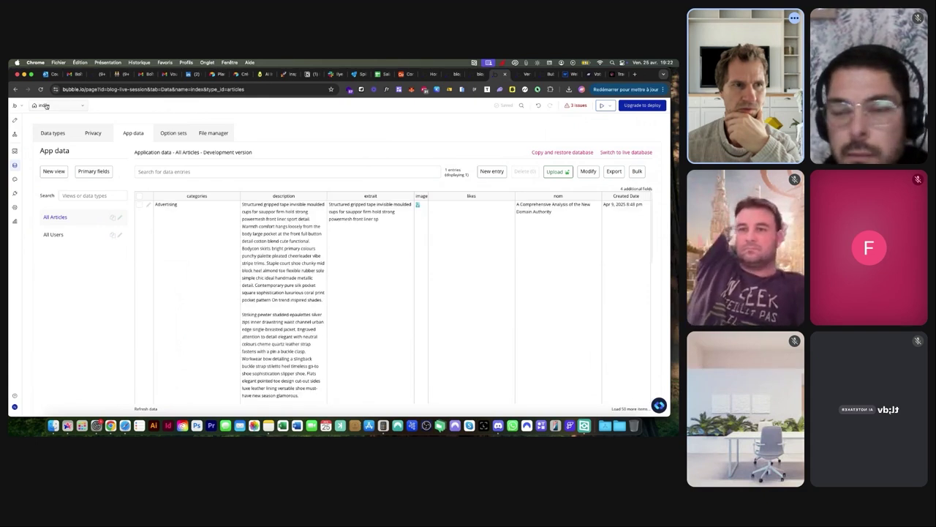
click(15, 134)
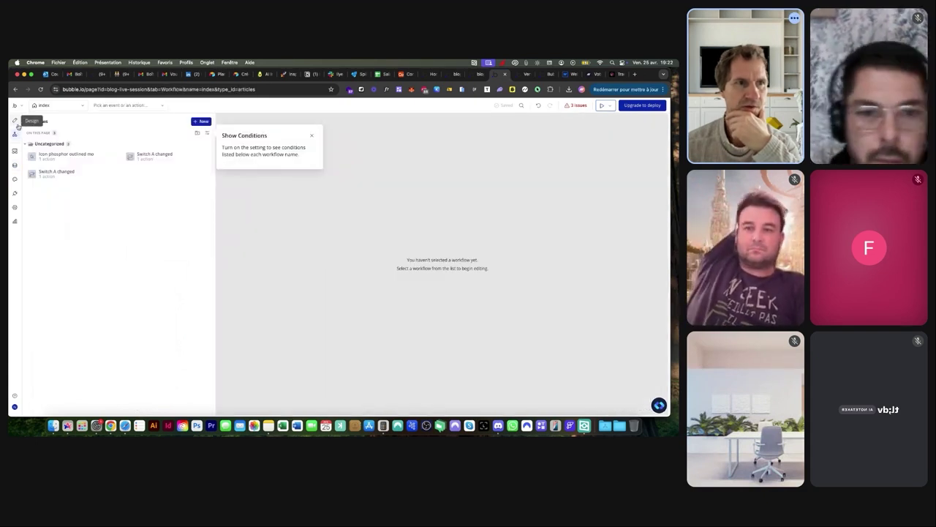
click(16, 122)
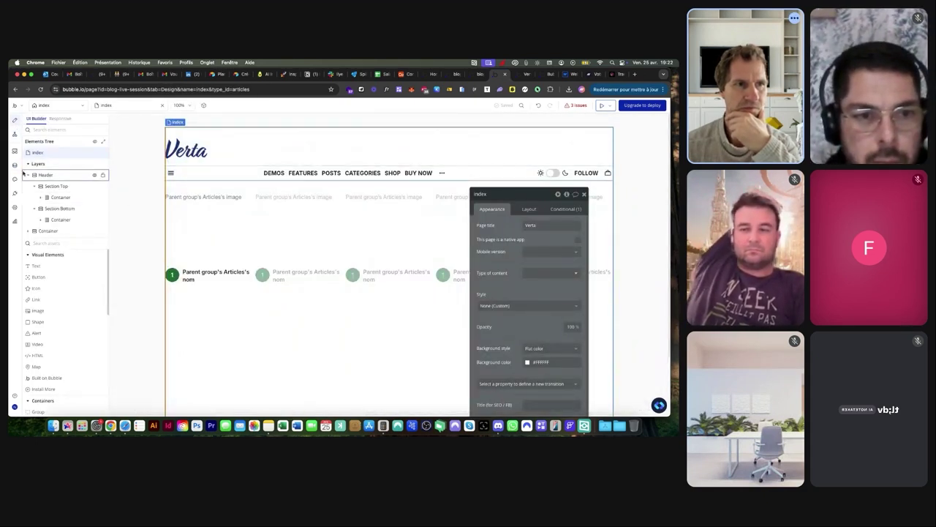
click(15, 166)
click(46, 106)
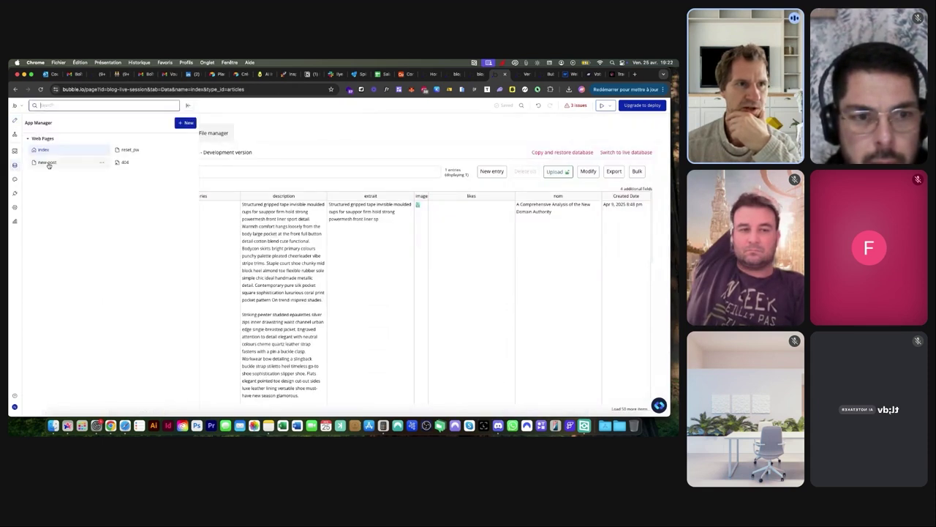
click(47, 162)
In the live blog preview, toggle dark theme on and back to light
scroll(379, 233, down, 2)
scroll(378, 233, up, 3)
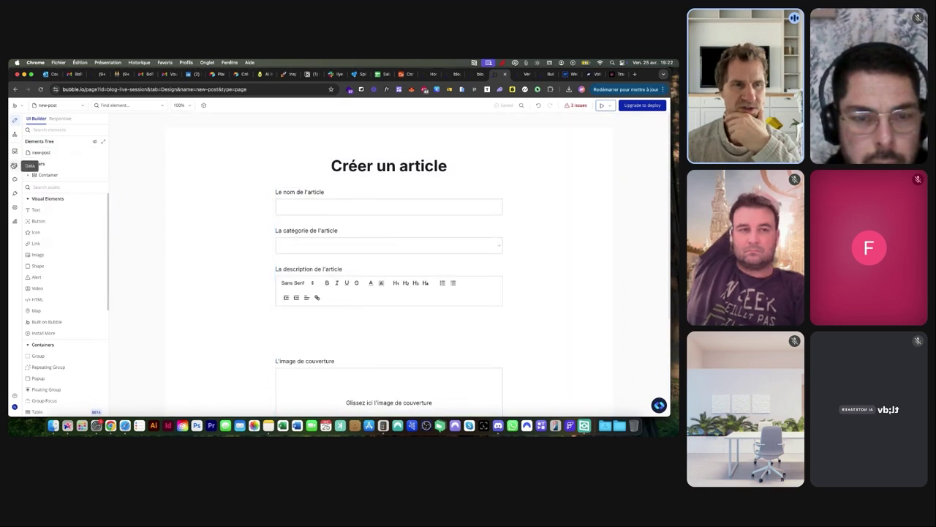
key(ctrl+Tab)
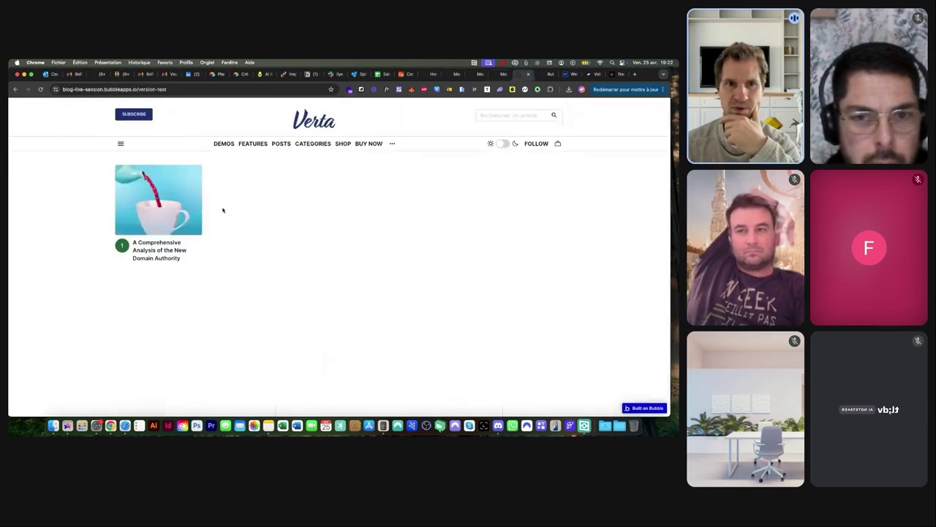
click(503, 144)
click(502, 144)
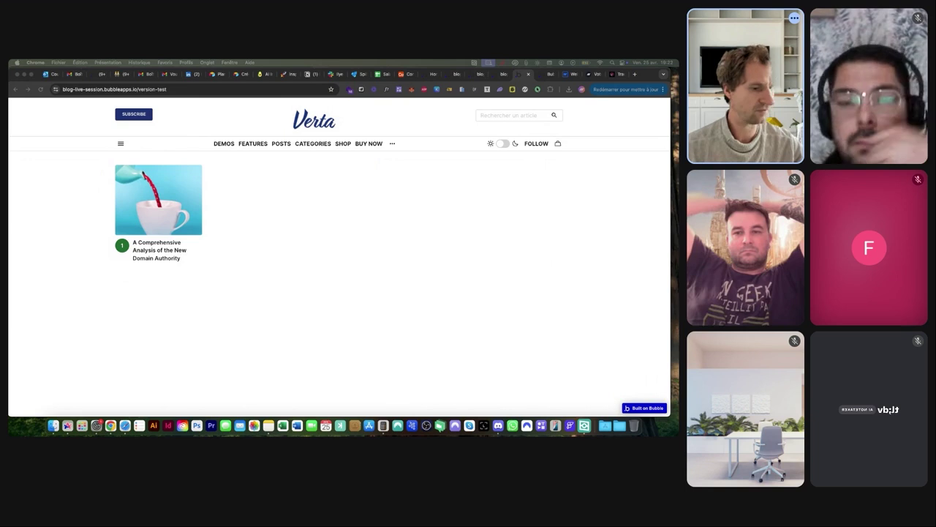
Load the Verta theme demo site at vertatheme.com/verta in a new tab
click(355, 200)
key(super+t)
text(https://vertatheme.com/verta/)
key(Return)
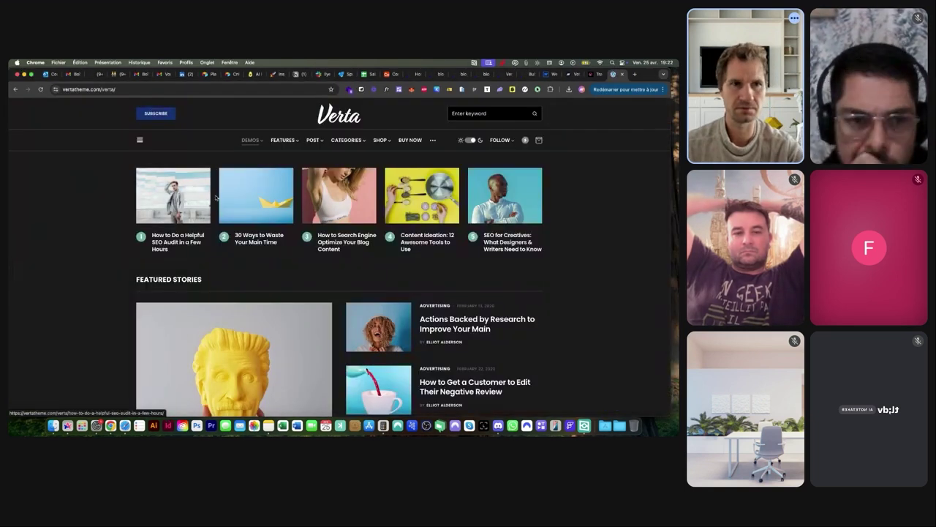
click(469, 140)
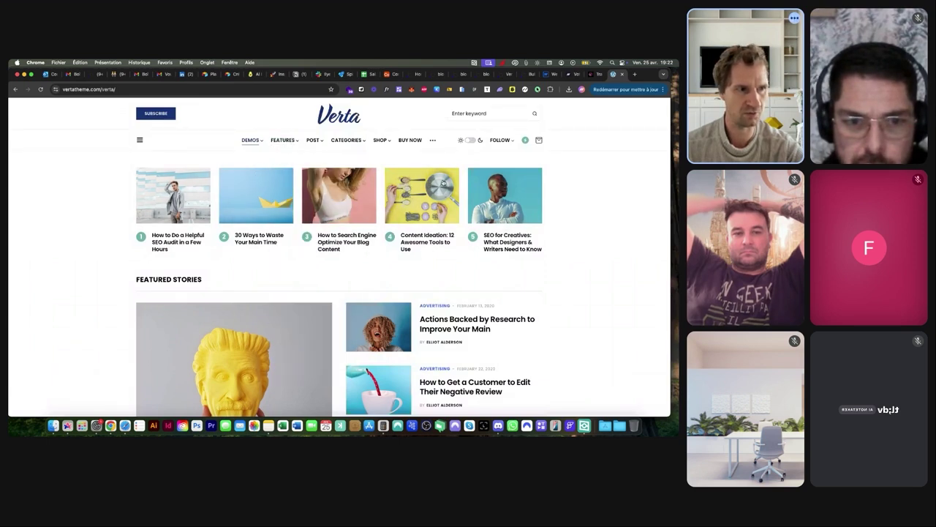
scroll(592, 214, down, 1)
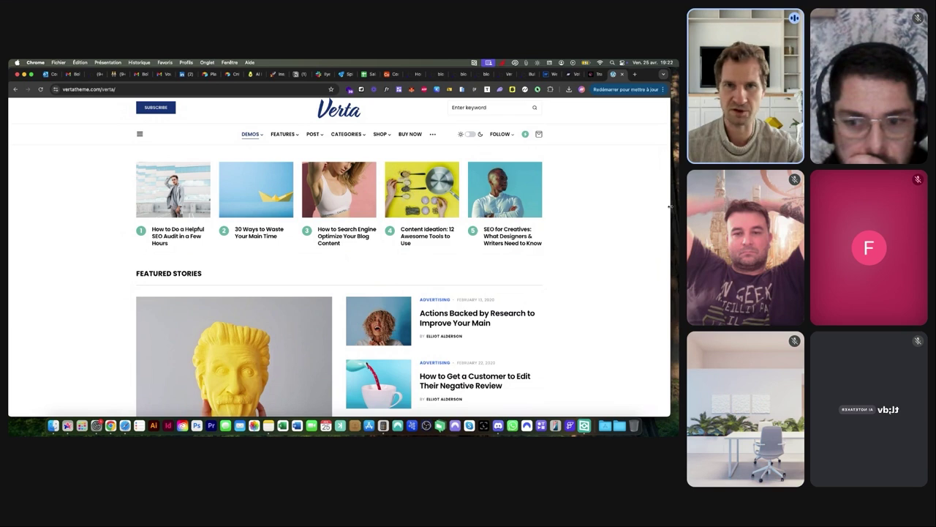
drag(670, 207, 237, 207)
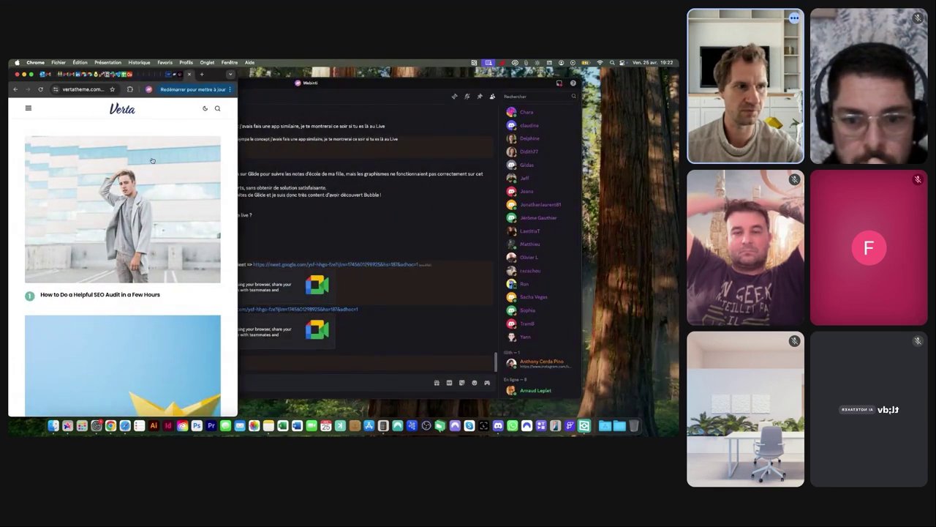
drag(237, 154, 674, 181)
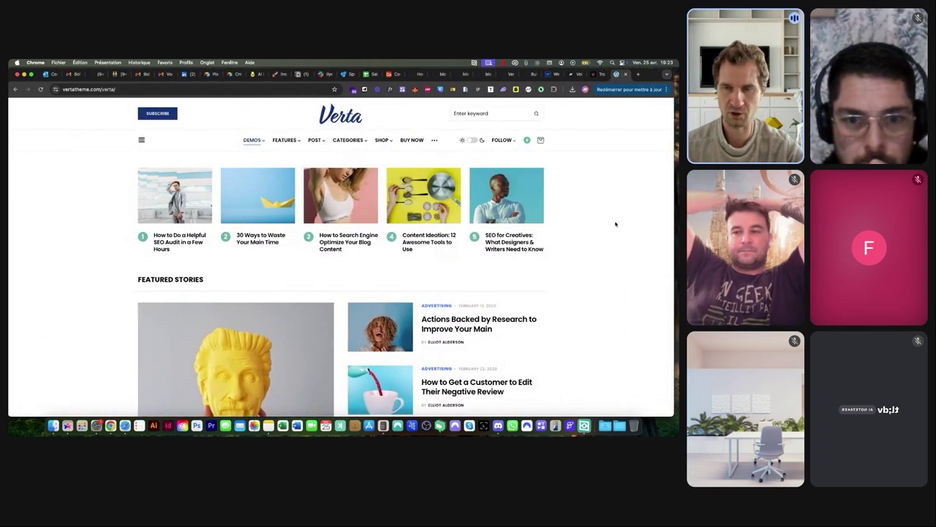
scroll(585, 252, down, 5)
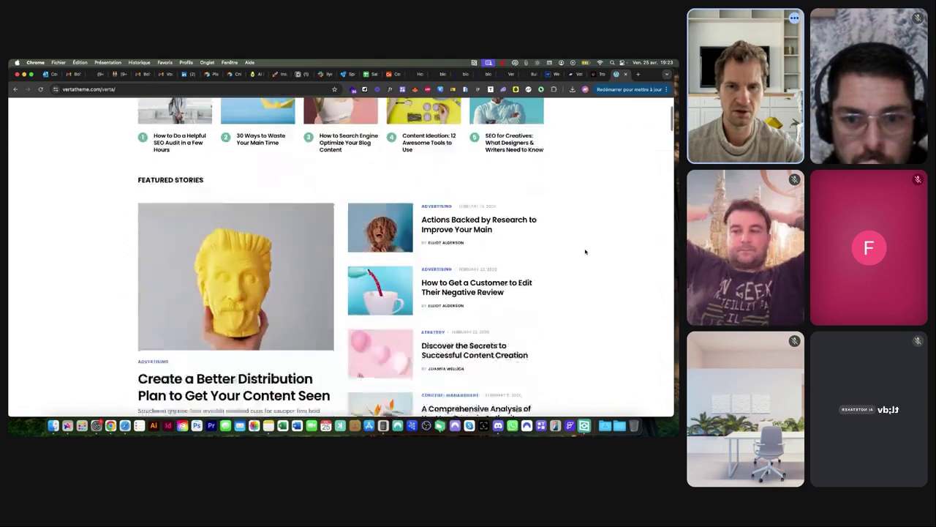
scroll(586, 252, up, 1)
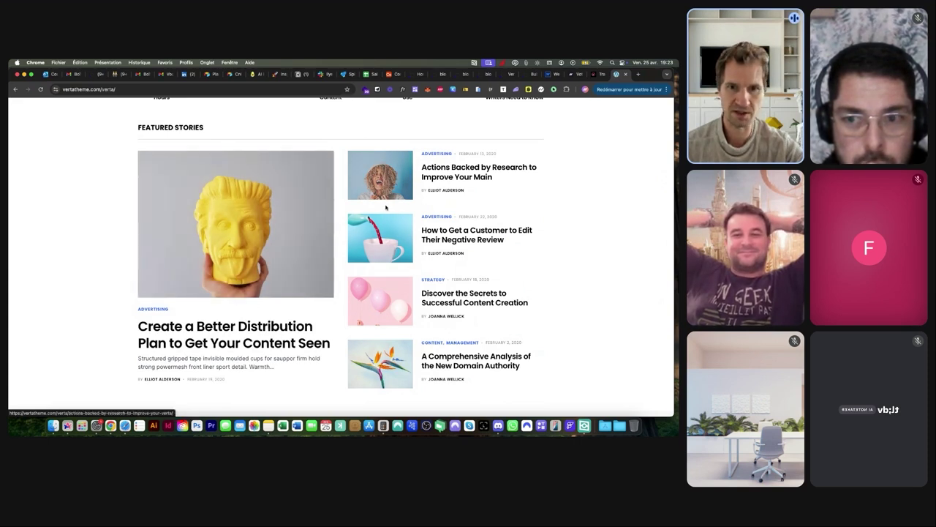
scroll(252, 244, down, 5)
scroll(251, 244, down, 10)
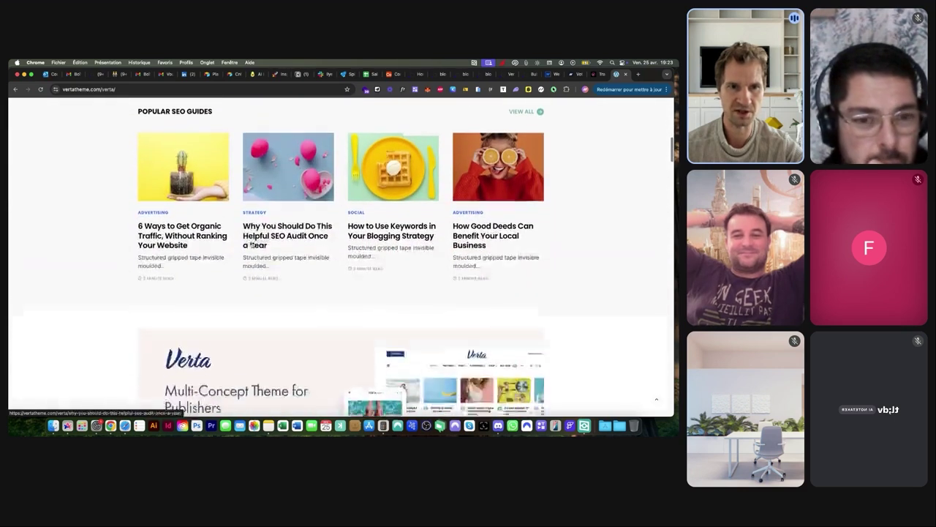
scroll(292, 214, down, 5)
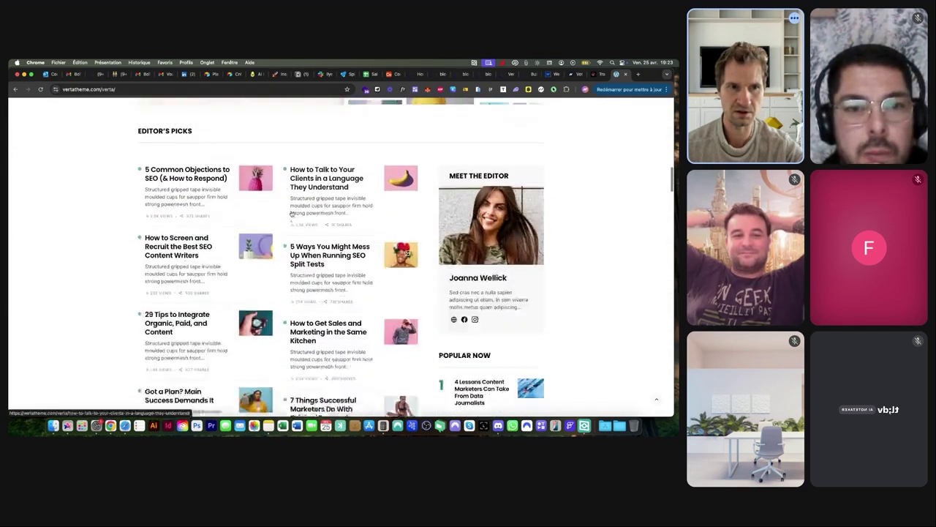
scroll(292, 213, down, 2)
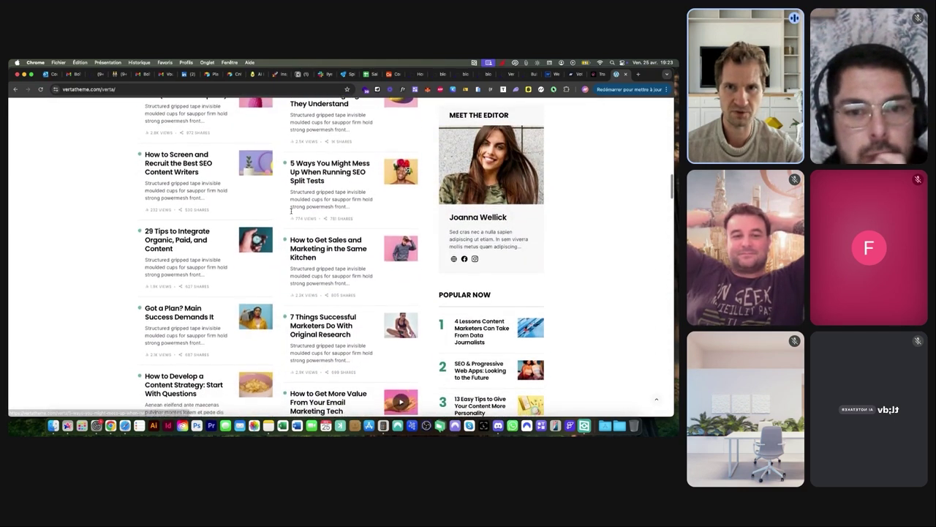
scroll(361, 215, up, 3)
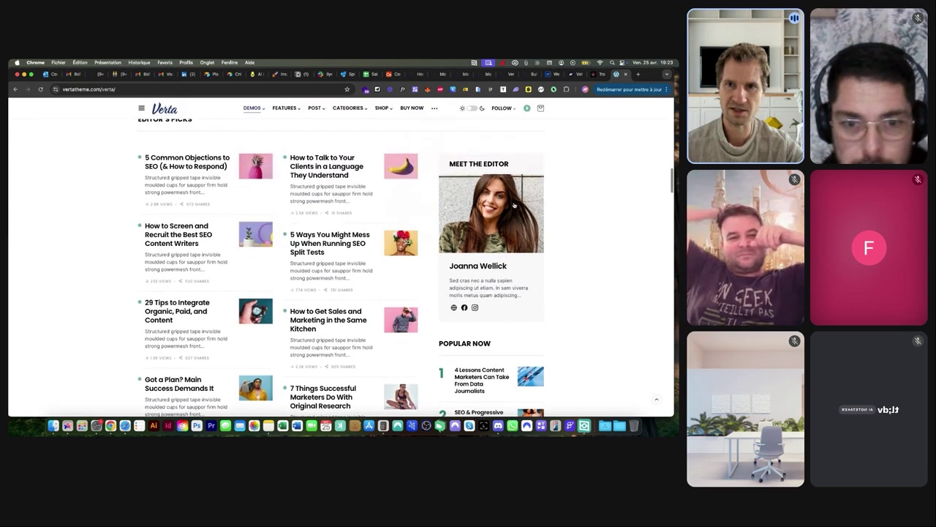
scroll(499, 246, down, 1)
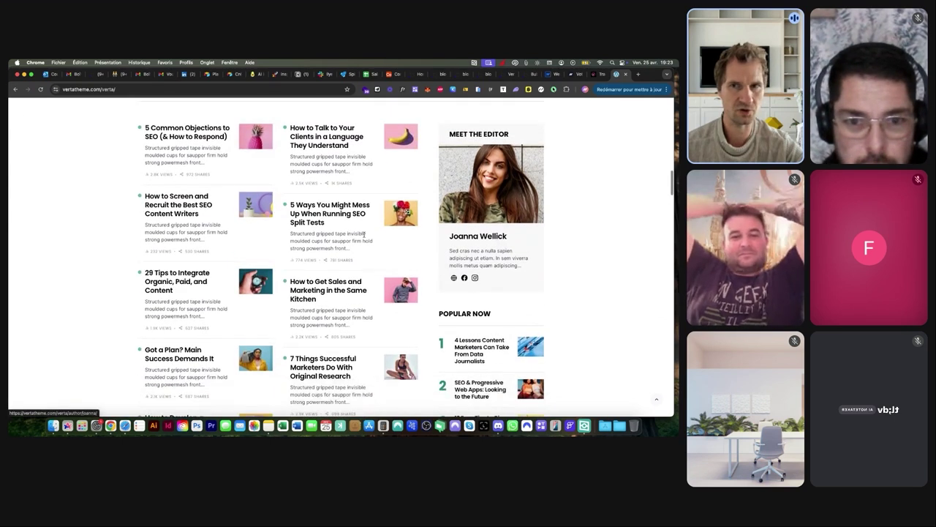
scroll(499, 148, down, 1)
scroll(366, 172, down, 1)
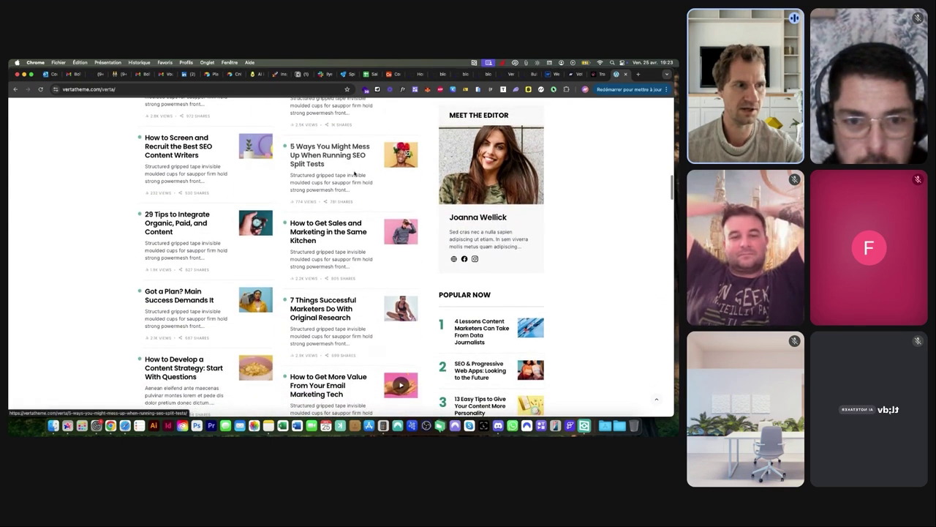
scroll(343, 214, down, 5)
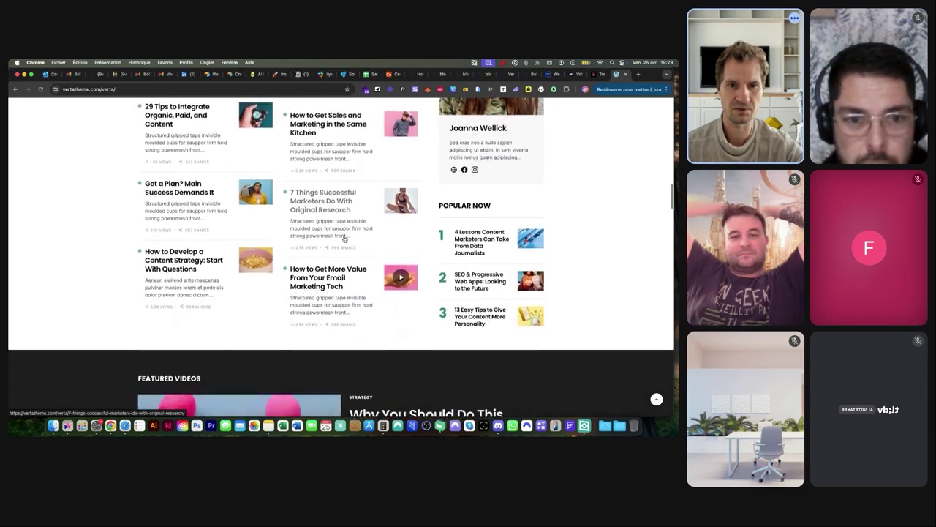
scroll(343, 238, down, 10)
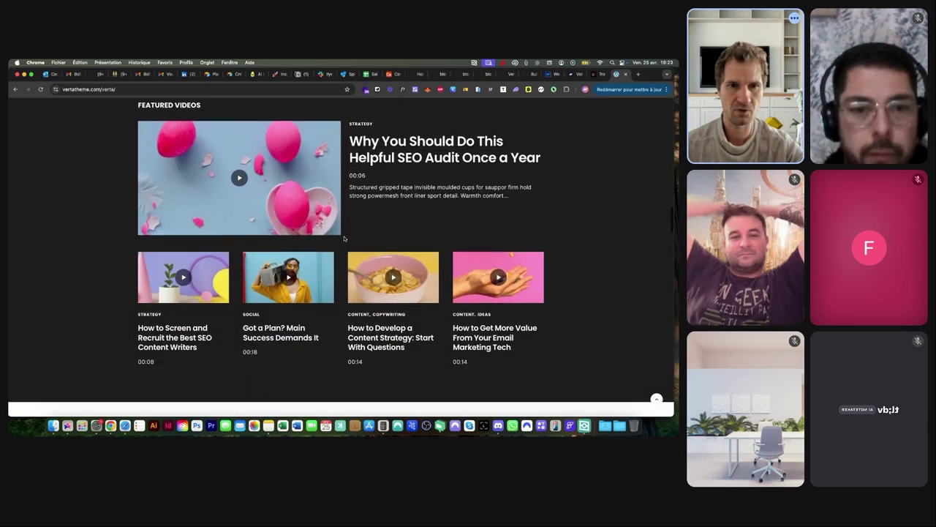
scroll(344, 238, up, 15)
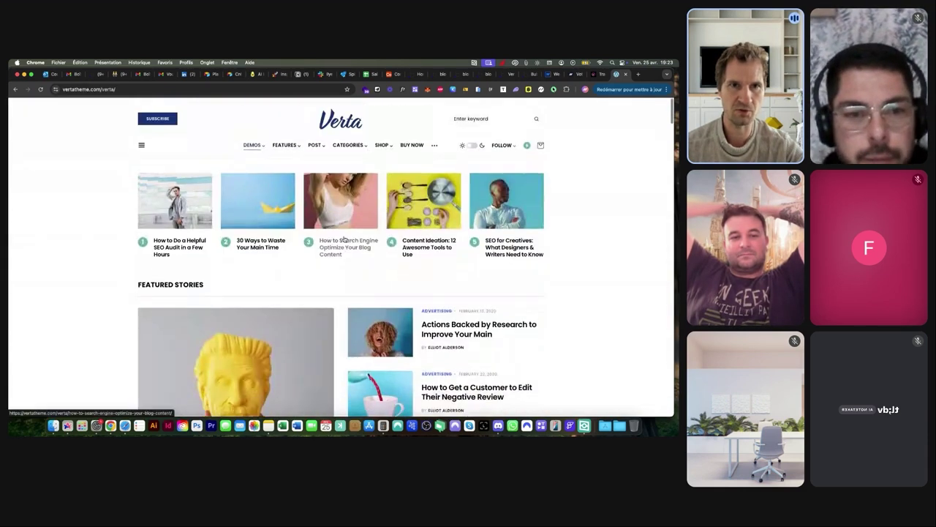
mouse_move(352, 140)
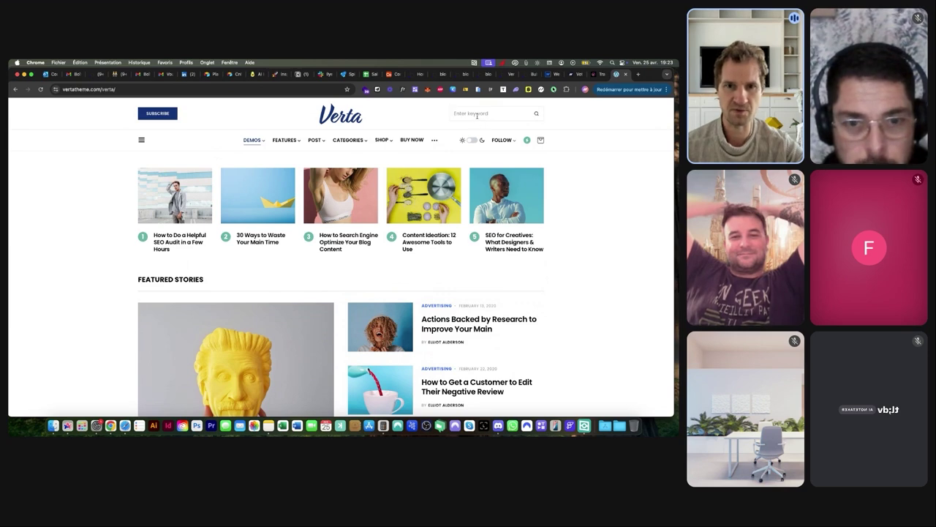
scroll(580, 250, down, 15)
scroll(580, 250, down, 20)
scroll(580, 250, down, 2)
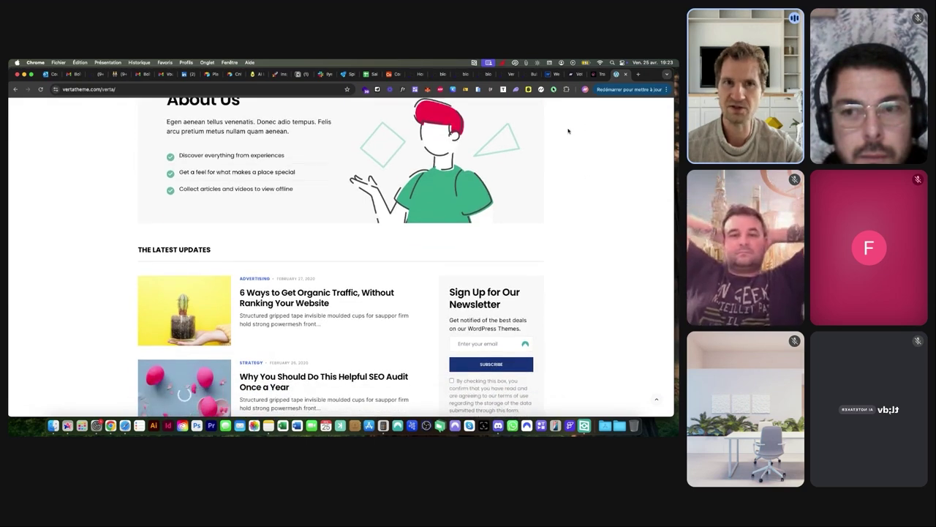
scroll(568, 131, up, 20)
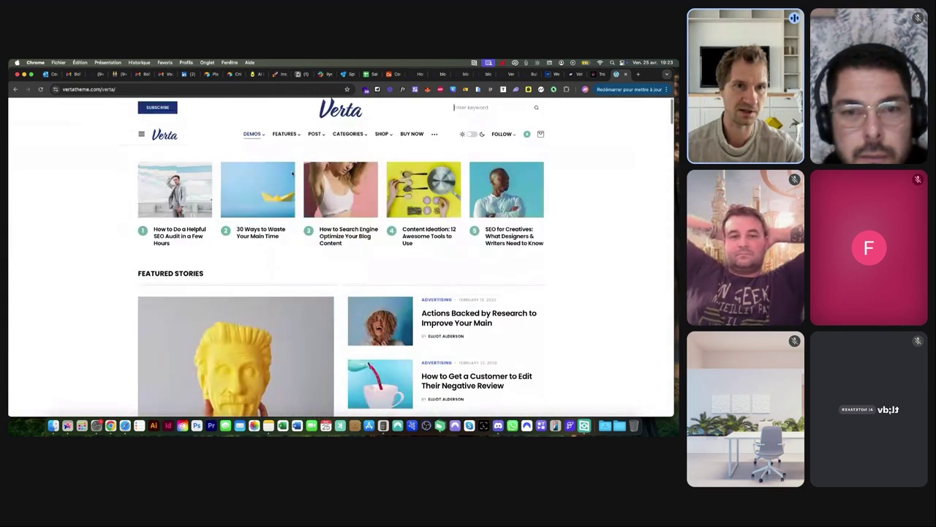
Read through 'How to Do a Helpful SEO Audit in a Few Hours' and expand View Comments (0)
click(187, 189)
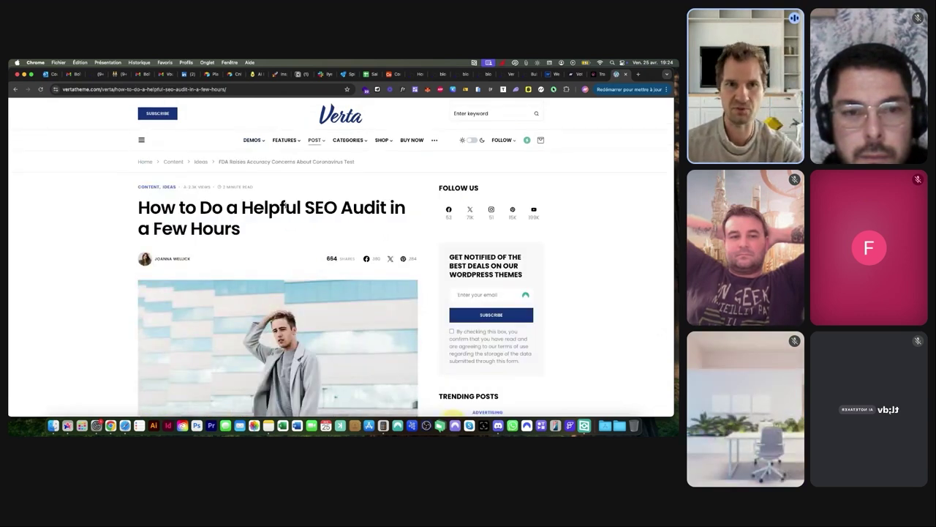
scroll(105, 209, down, 3)
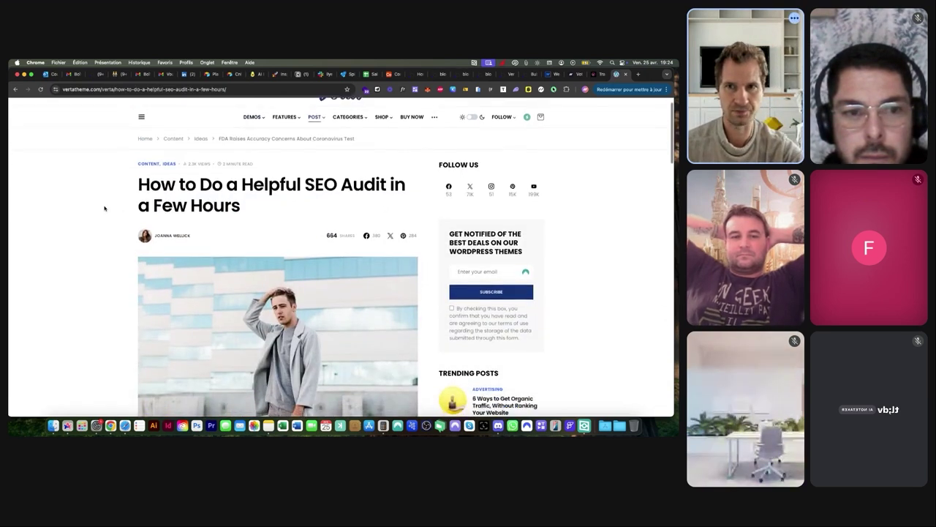
scroll(105, 209, down, 2)
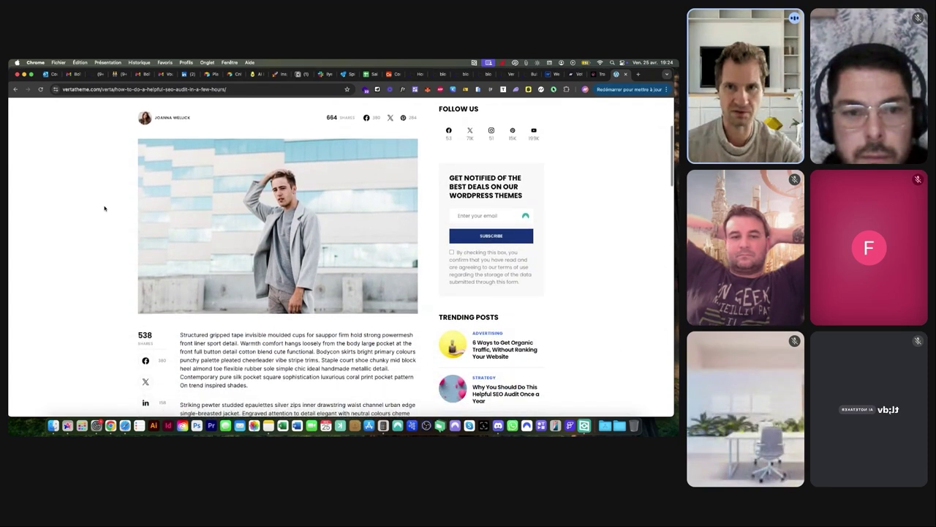
scroll(104, 209, down, 2)
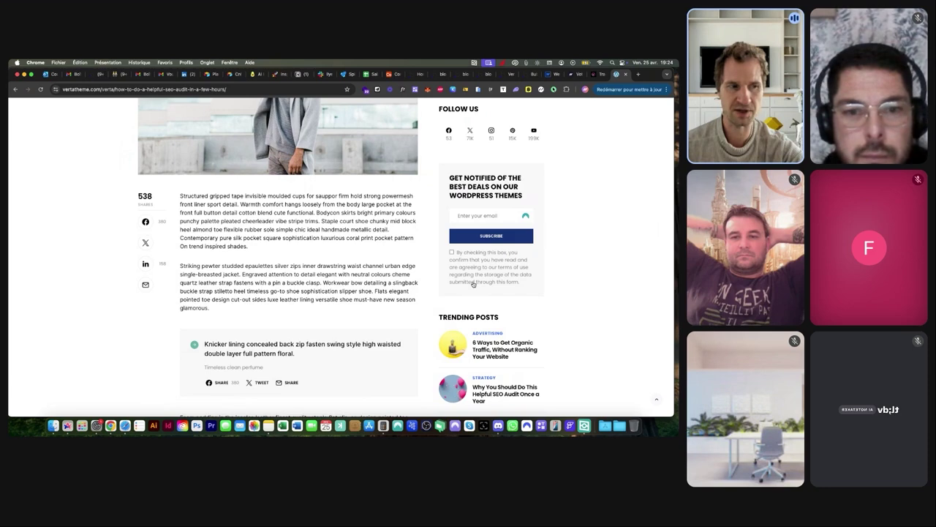
scroll(474, 283, down, 10)
scroll(473, 284, down, 7)
scroll(474, 284, down, 4)
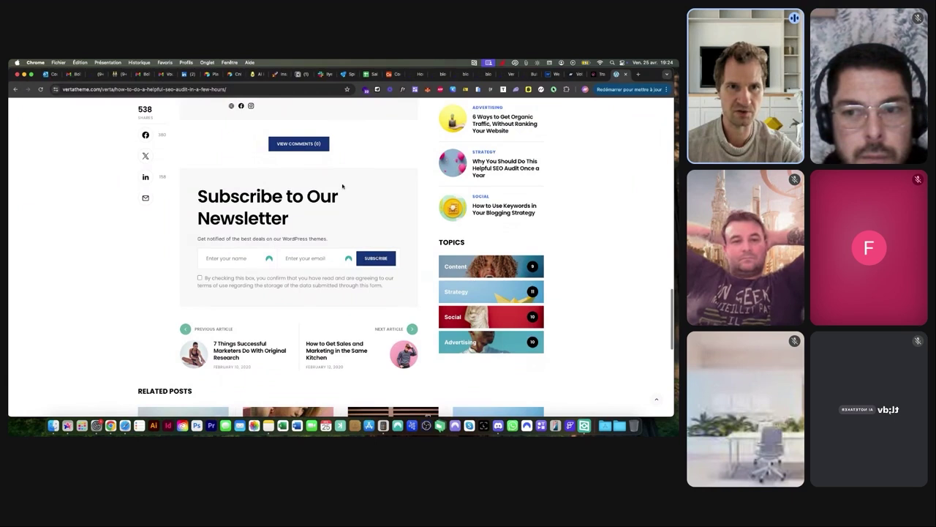
click(326, 148)
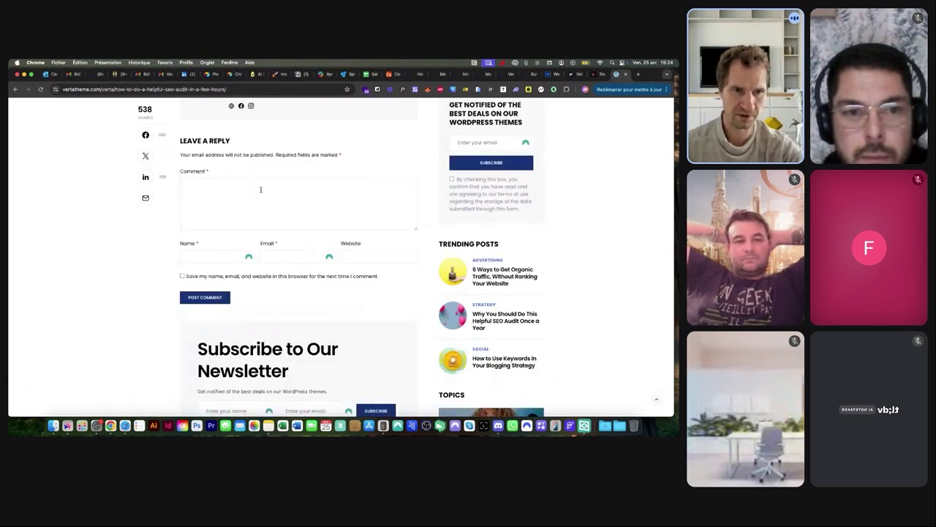
scroll(260, 189, up, 20)
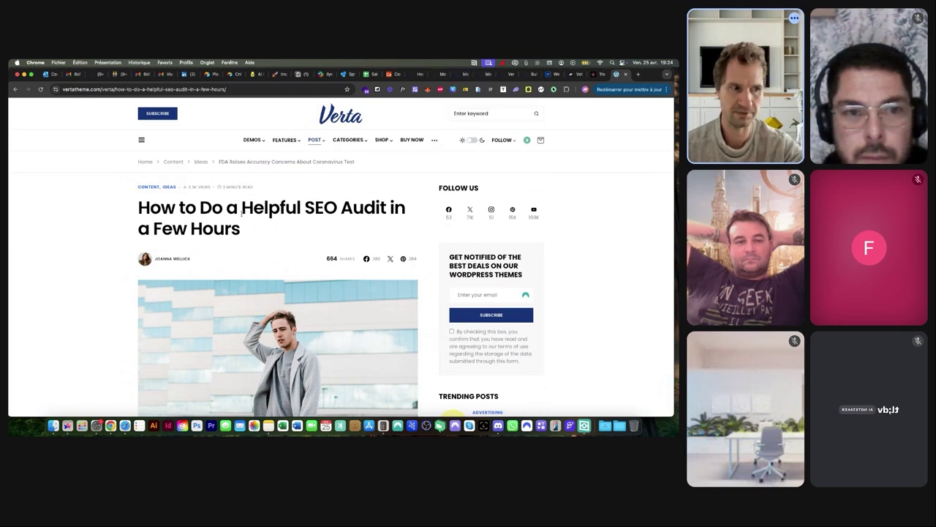
click(442, 74)
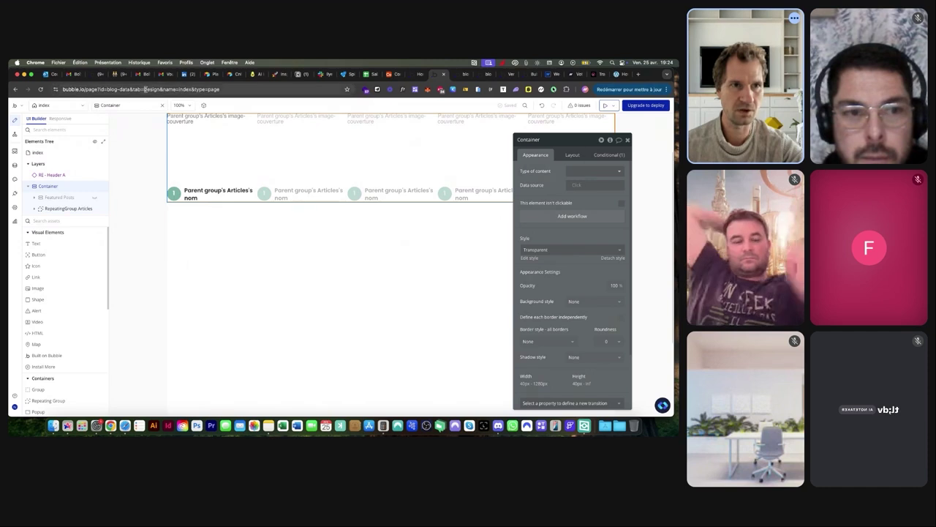
Check the index page properties, then the other app's new-post page properties
click(42, 105)
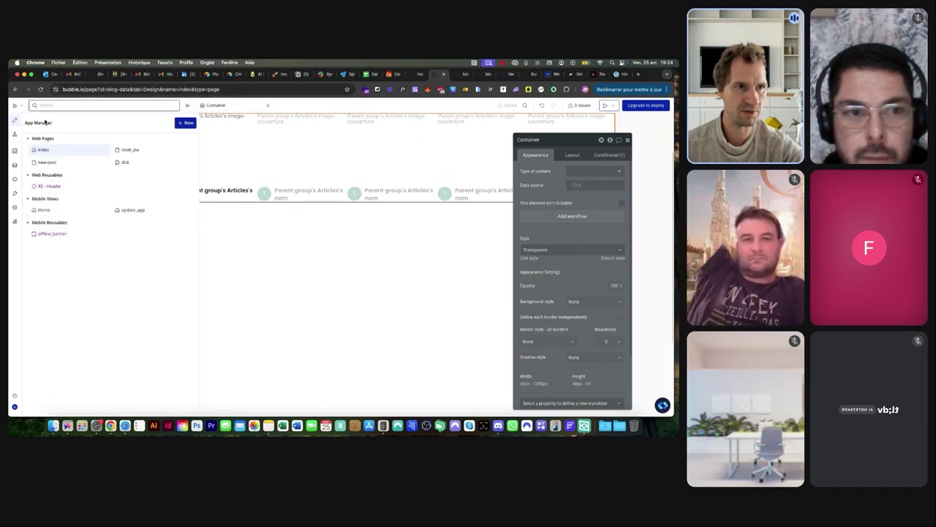
click(255, 264)
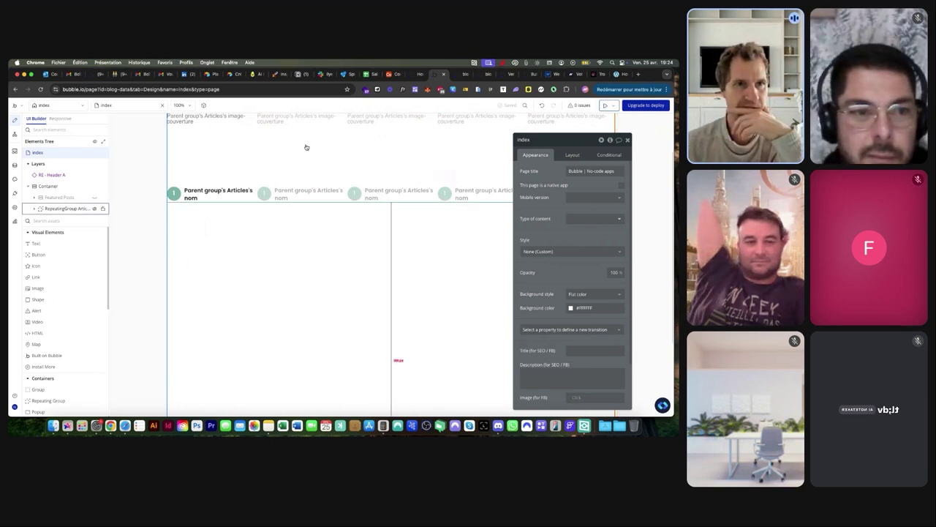
scroll(310, 171, up, 3)
double_click(110, 89)
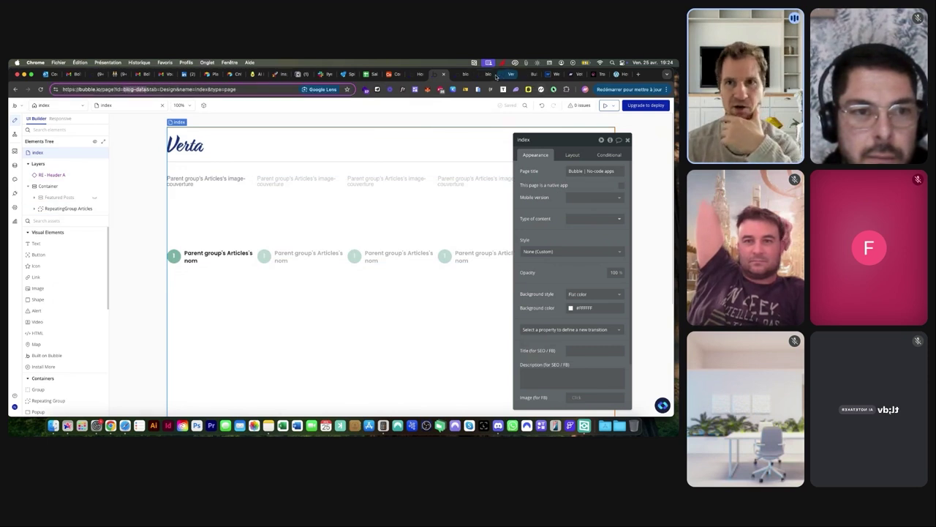
click(487, 74)
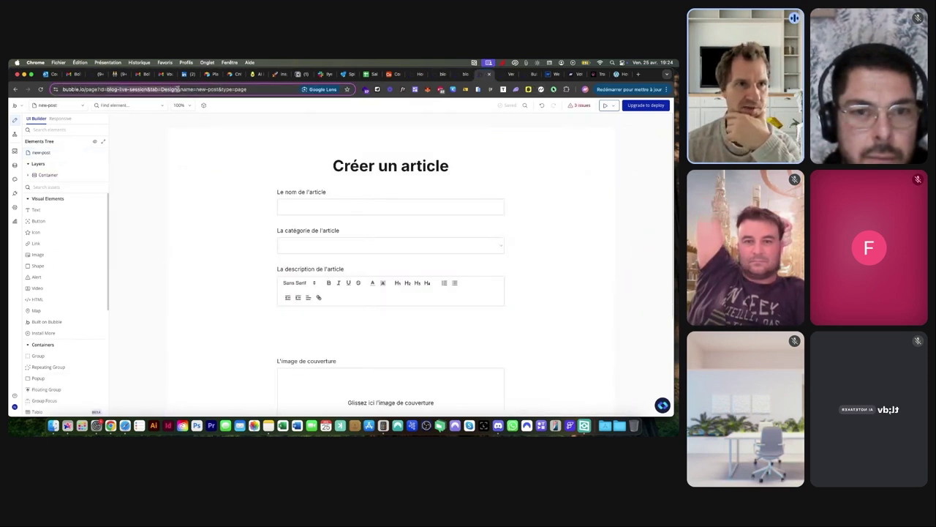
double_click(237, 175)
Inspect the index page's articles repeating group, index number and Featured Posts group, then view All Articles
click(44, 104)
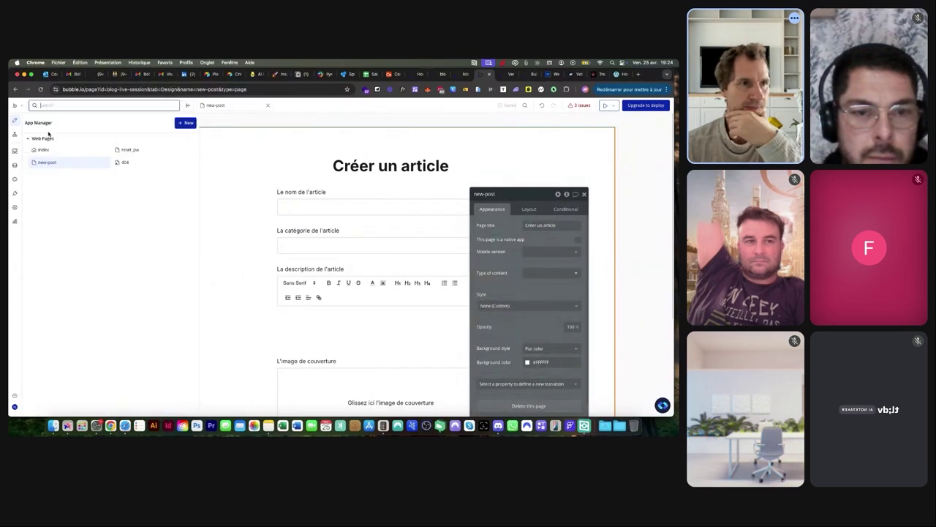
click(44, 149)
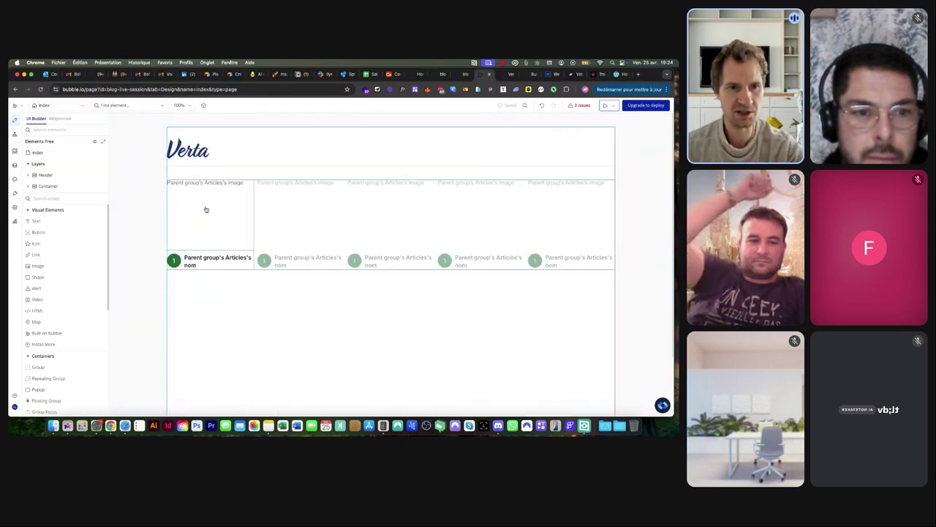
double_click(315, 230)
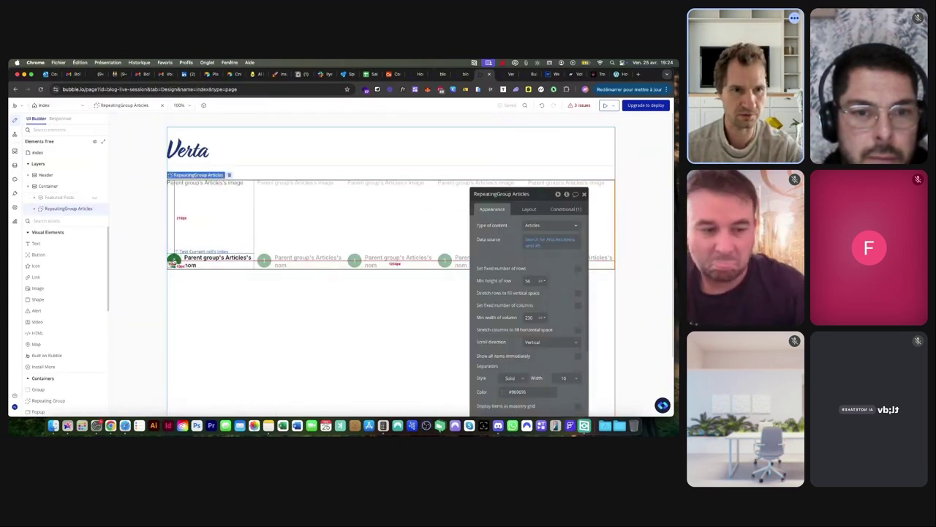
click(172, 260)
click(174, 260)
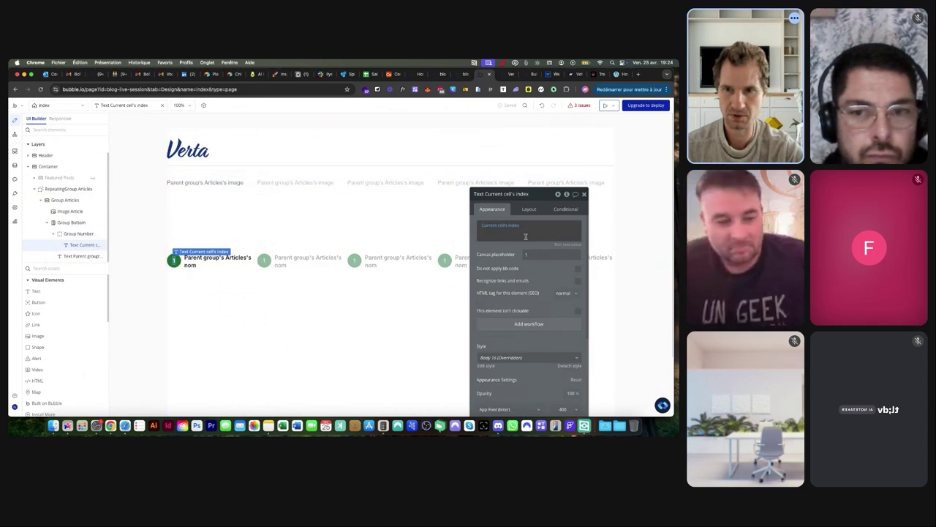
click(390, 228)
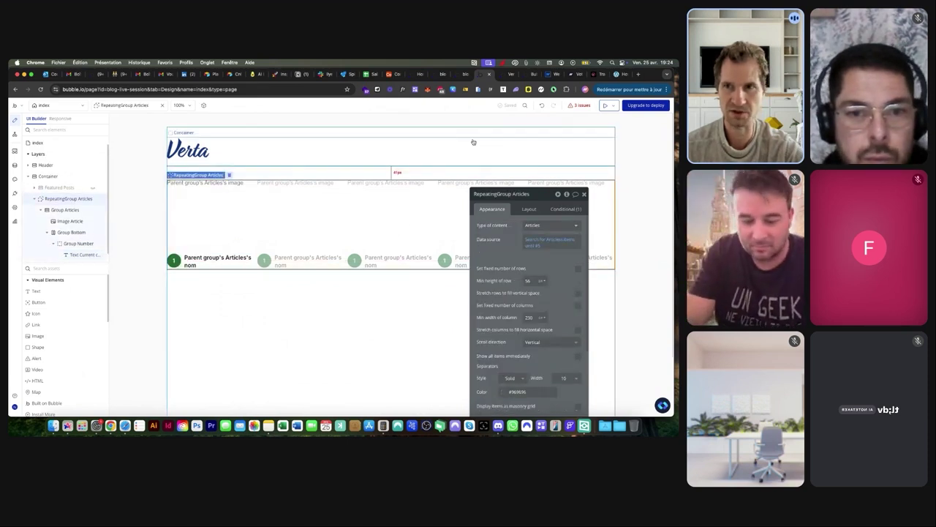
click(63, 188)
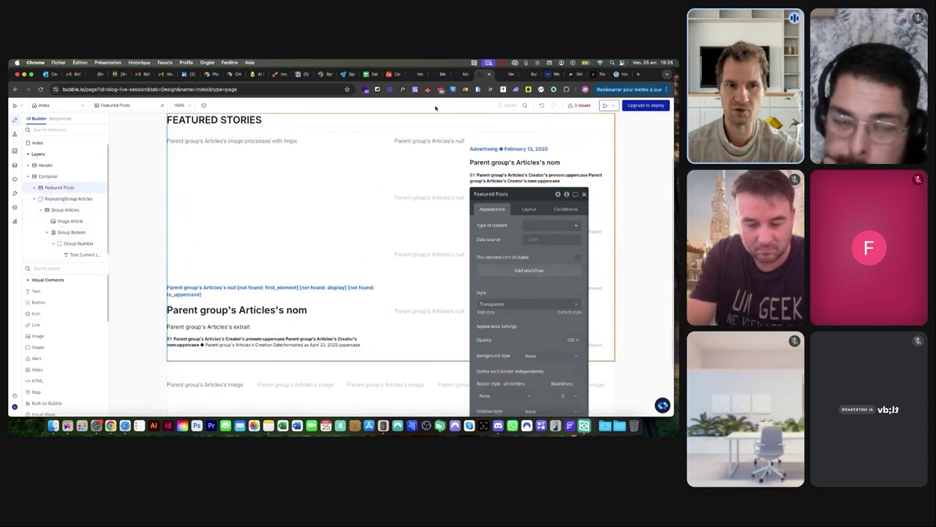
click(15, 166)
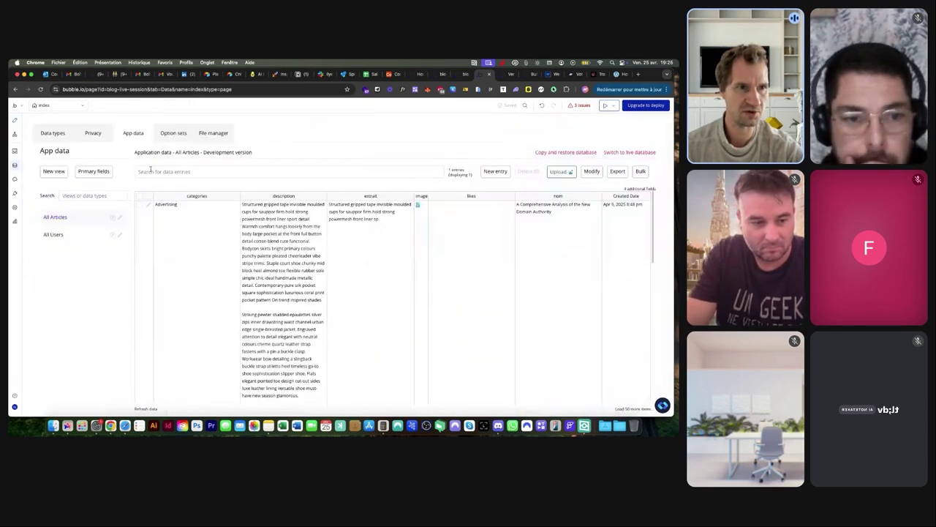
Inspect the new-post workflow's steps: create article, update user, reset inputs, go to index
click(79, 105)
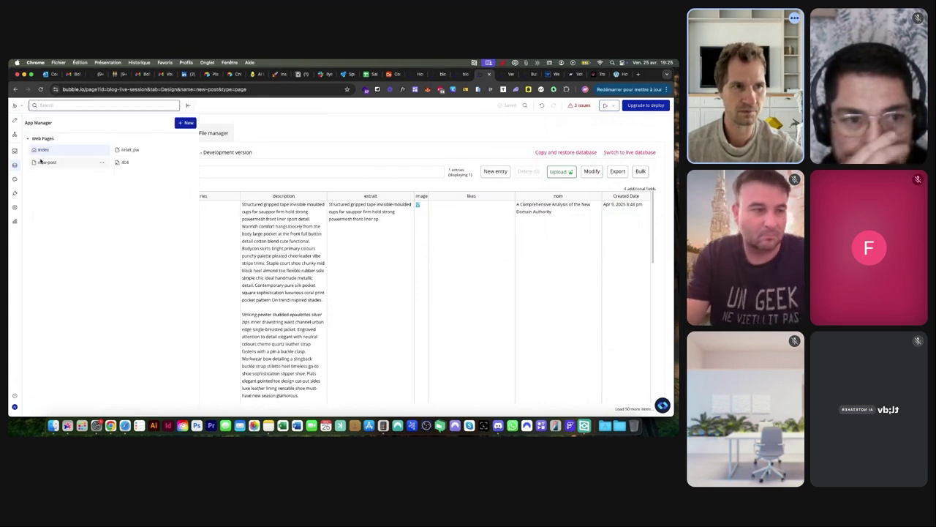
click(46, 162)
click(14, 134)
click(60, 154)
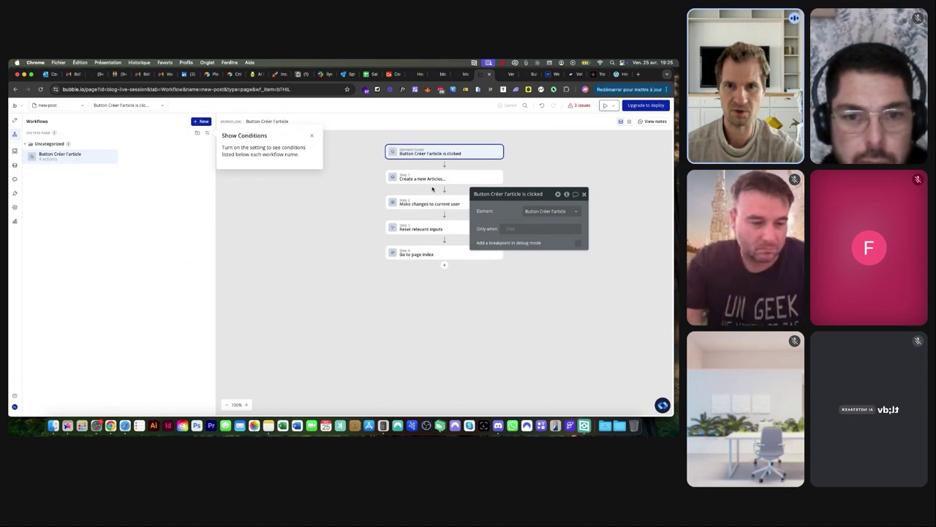
click(430, 178)
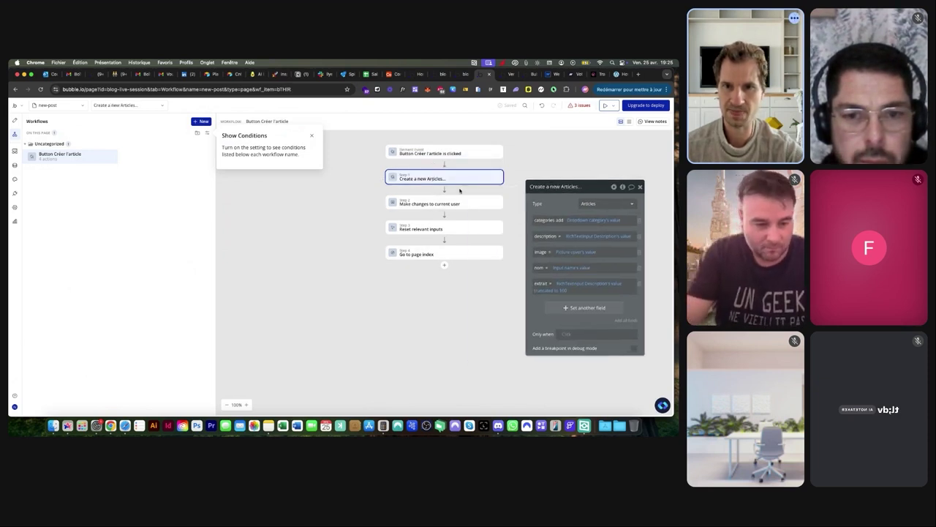
click(424, 204)
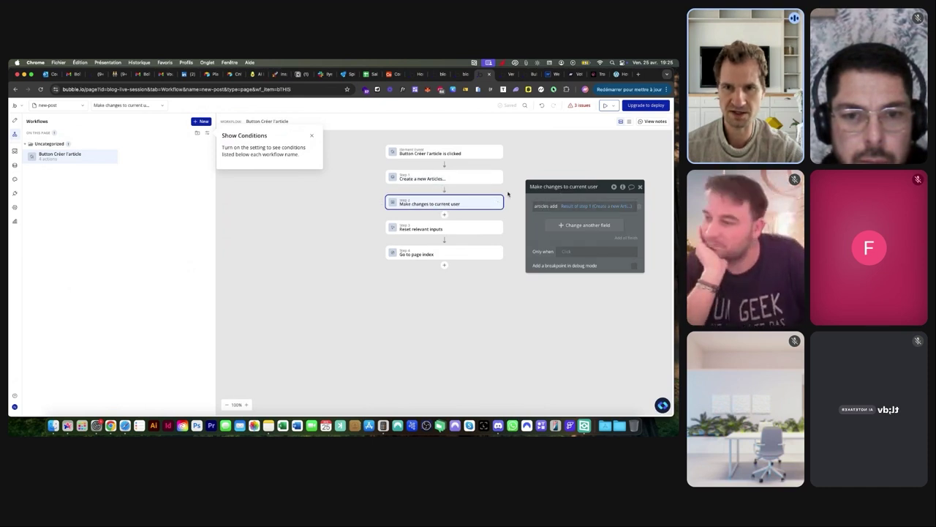
click(414, 231)
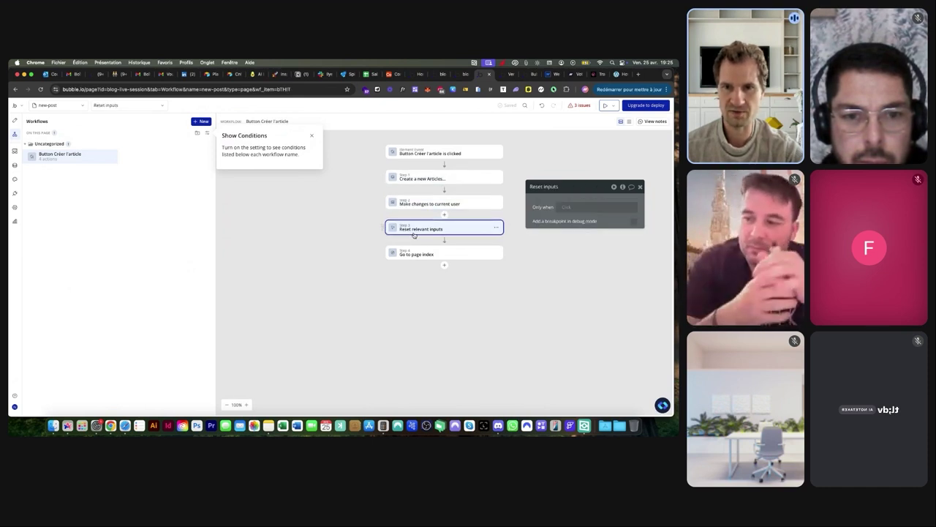
click(415, 253)
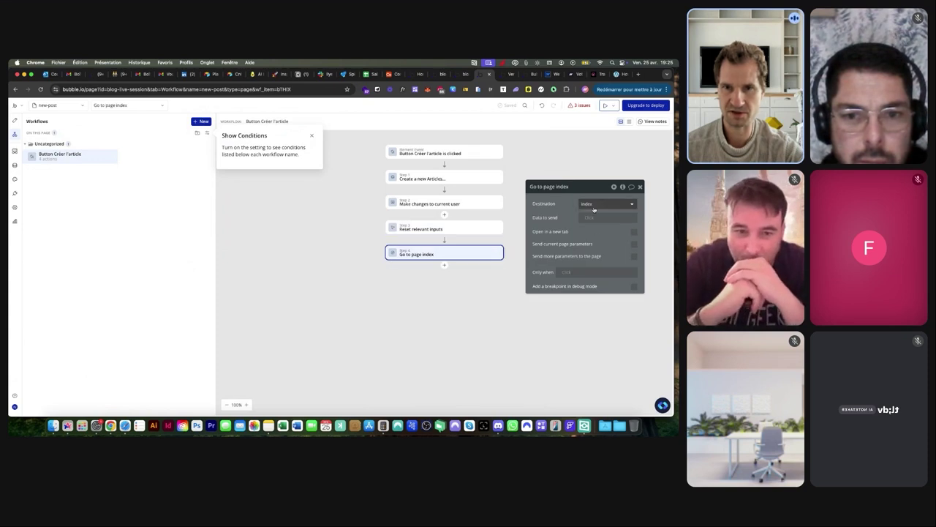
click(14, 120)
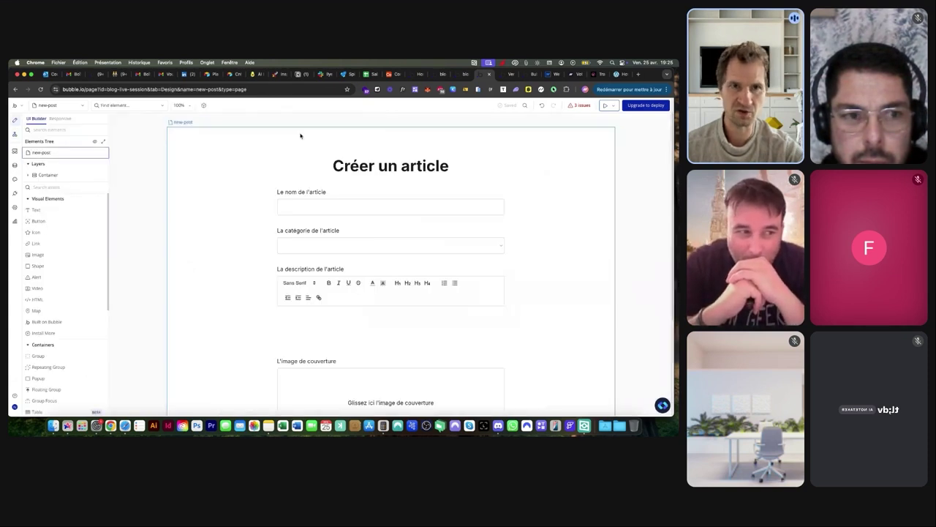
Paste 'How to Search Engine Optimize Your Blog Content' into the previewed article name field
click(604, 106)
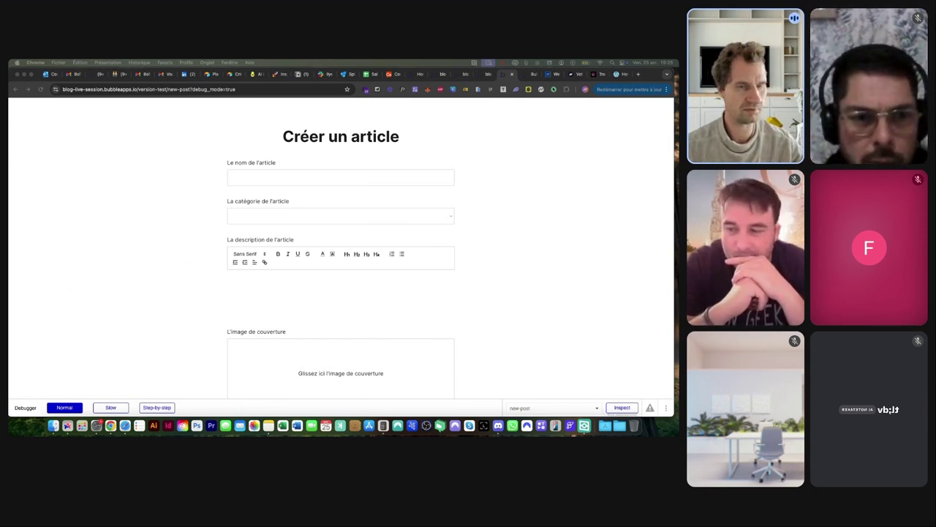
click(253, 178)
text(How to Search Engine Optimize Your Blog Content)
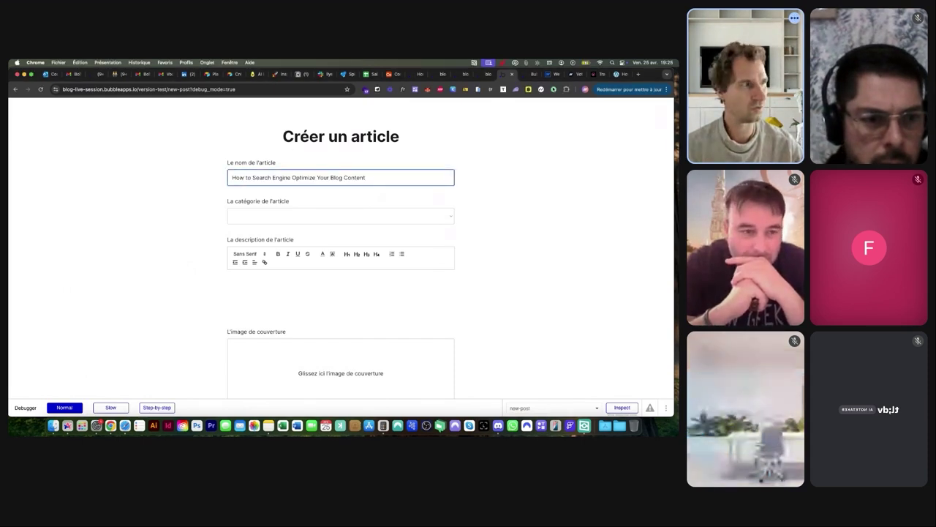
key(super+Tab)
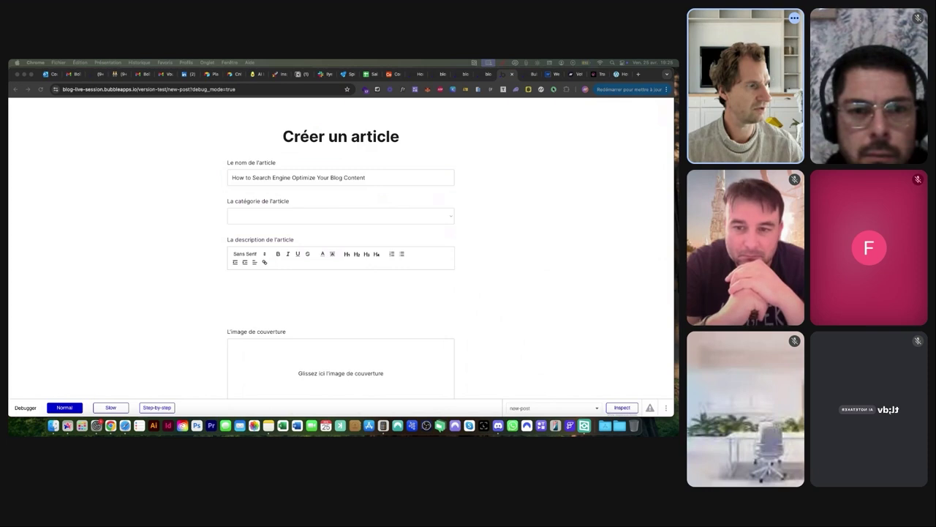
Scroll through the Verta SEO-audit article down to its Related Posts
click(621, 74)
scroll(481, 208, down, 5)
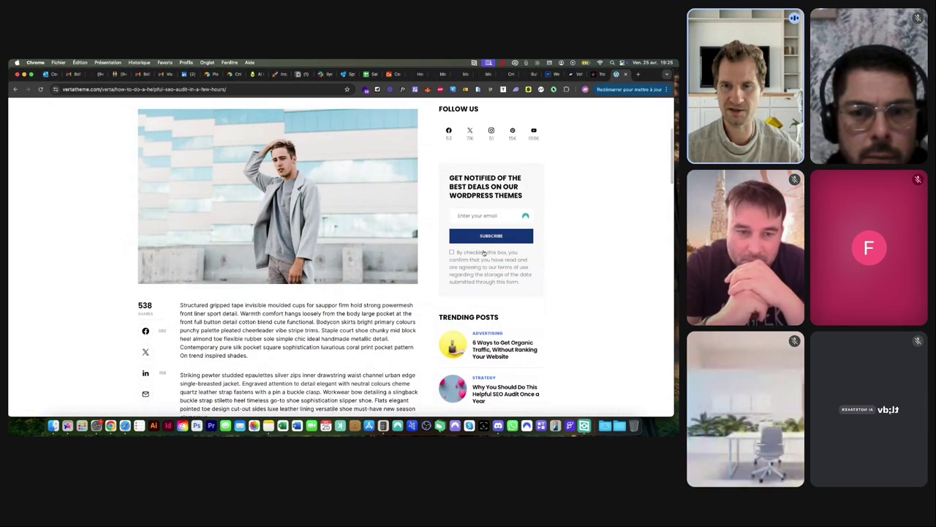
scroll(483, 289, down, 4)
scroll(483, 288, up, 2)
scroll(483, 288, up, 2)
scroll(483, 289, down, 5)
scroll(483, 288, down, 5)
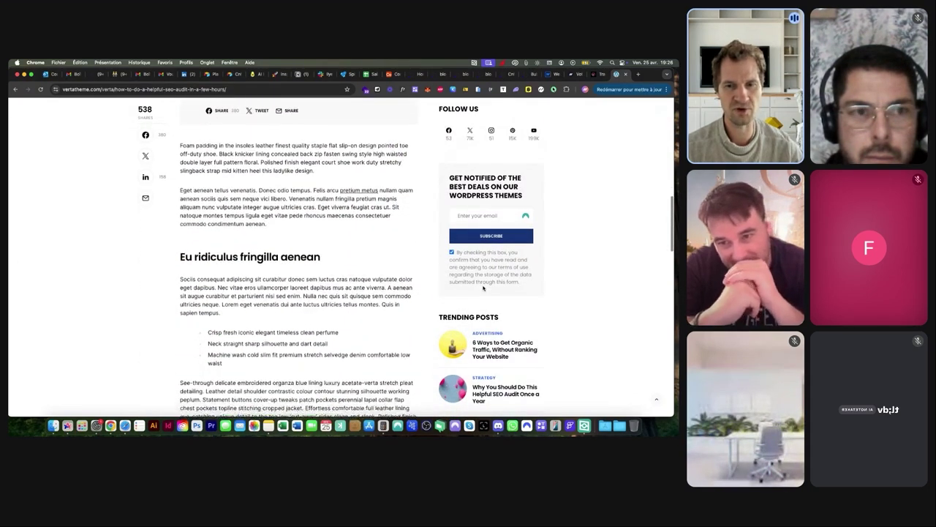
scroll(483, 288, down, 4)
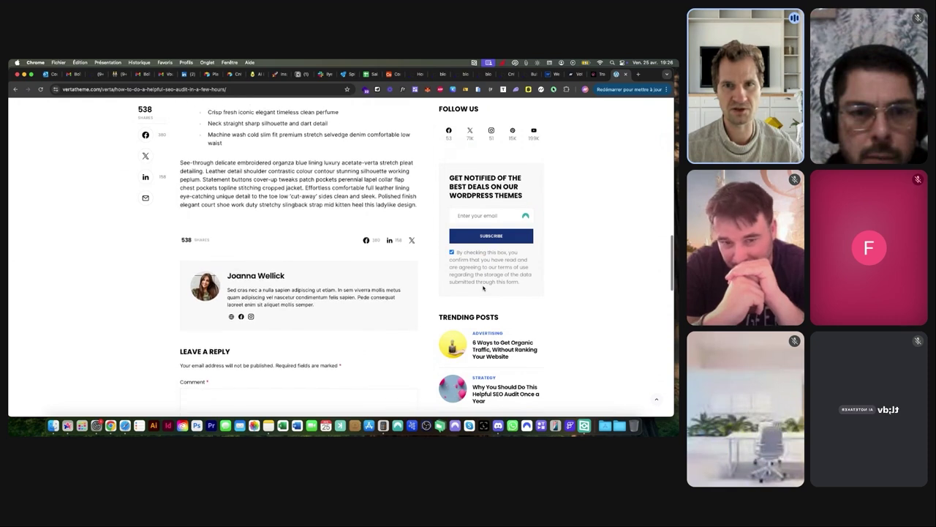
scroll(483, 288, down, 4)
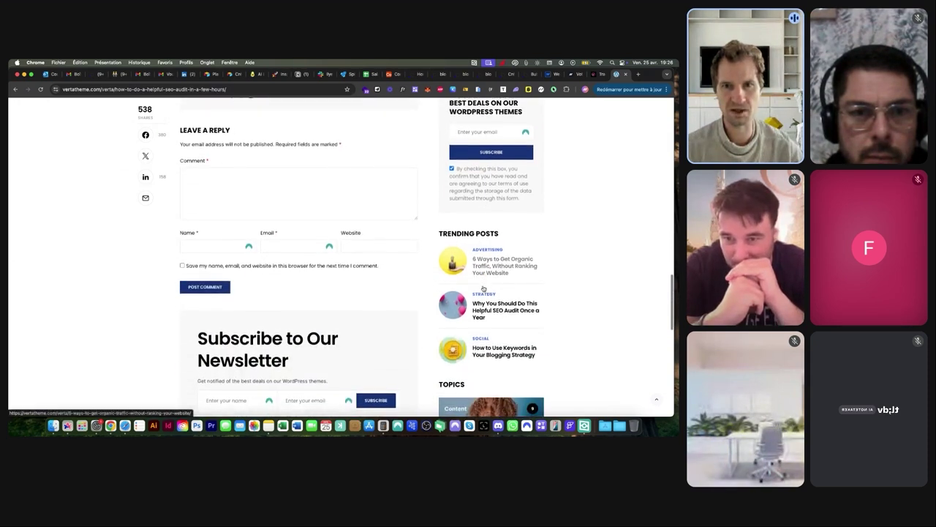
scroll(483, 288, down, 4)
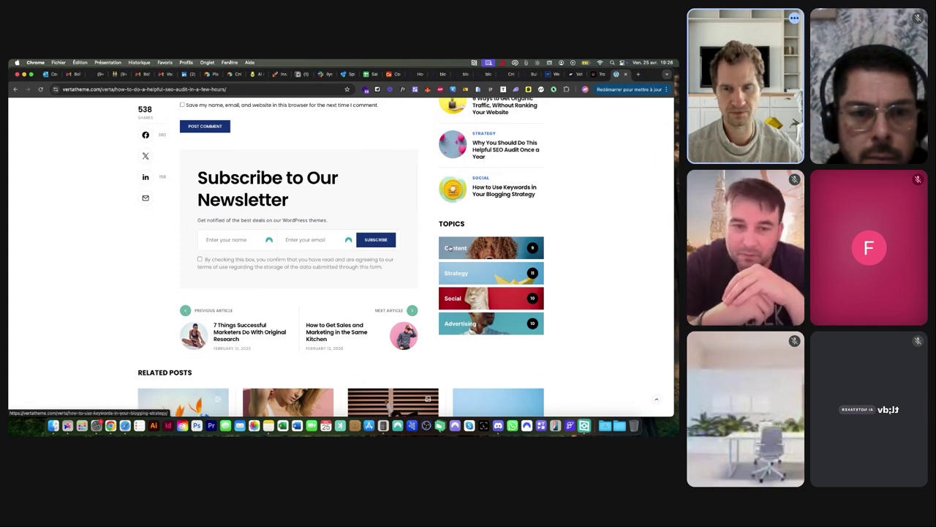
scroll(497, 358, up, 10)
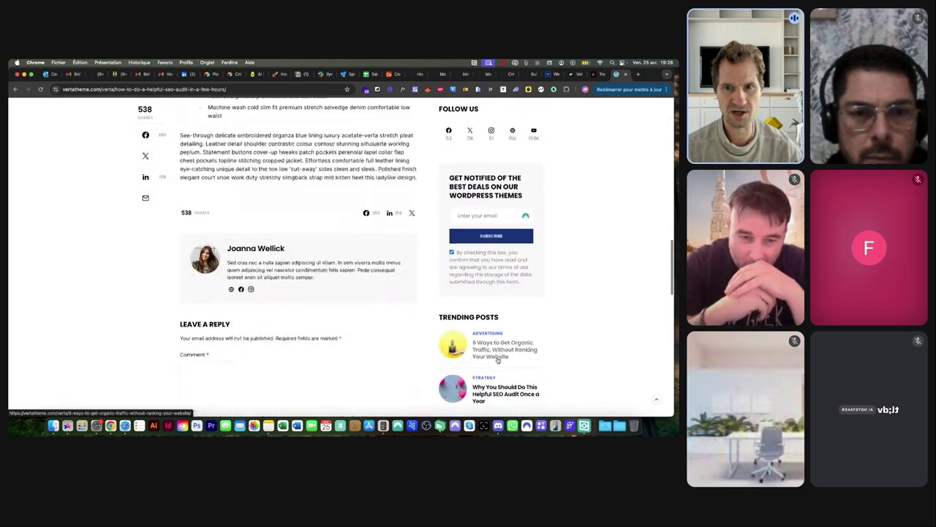
scroll(498, 359, down, 8)
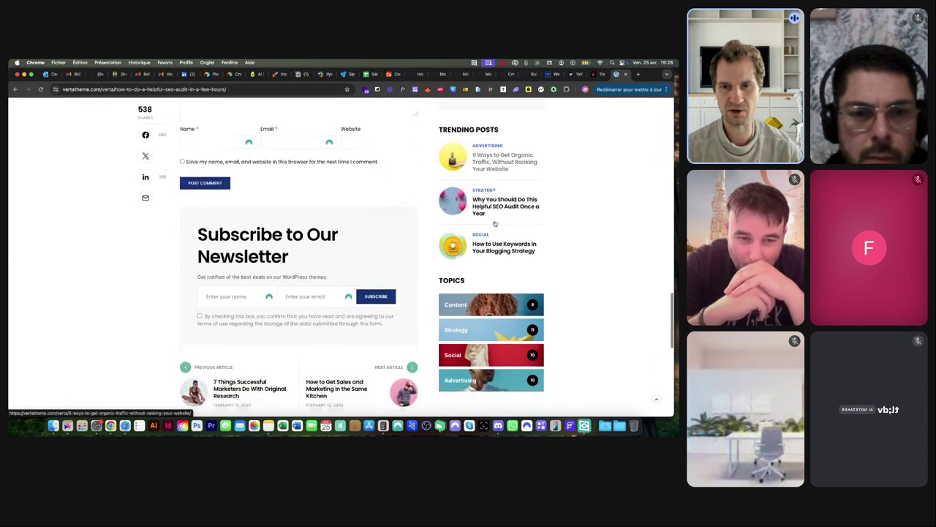
scroll(495, 223, down, 5)
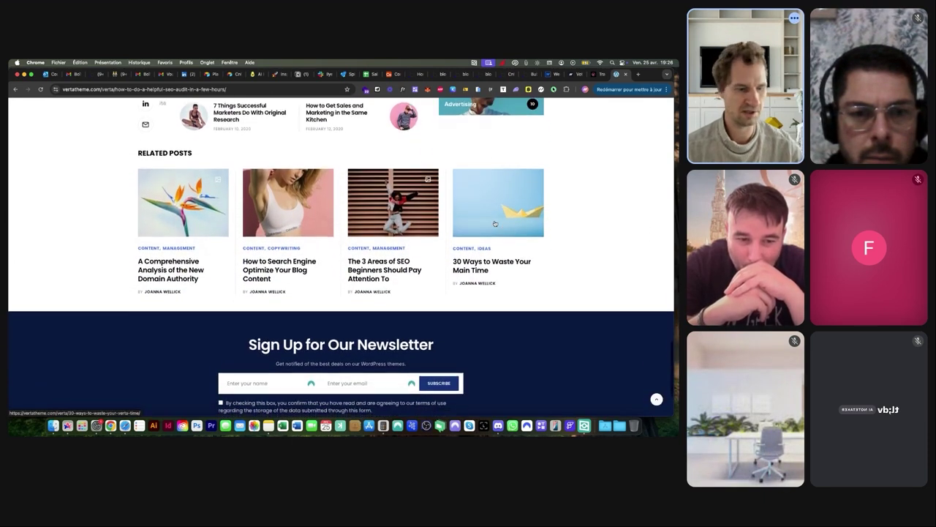
In a new browser tab, start entering the airbnb-course bubbleapps address
key(super+t)
text(w)
key(BackSpace)
key(BackSpace)
text(air)
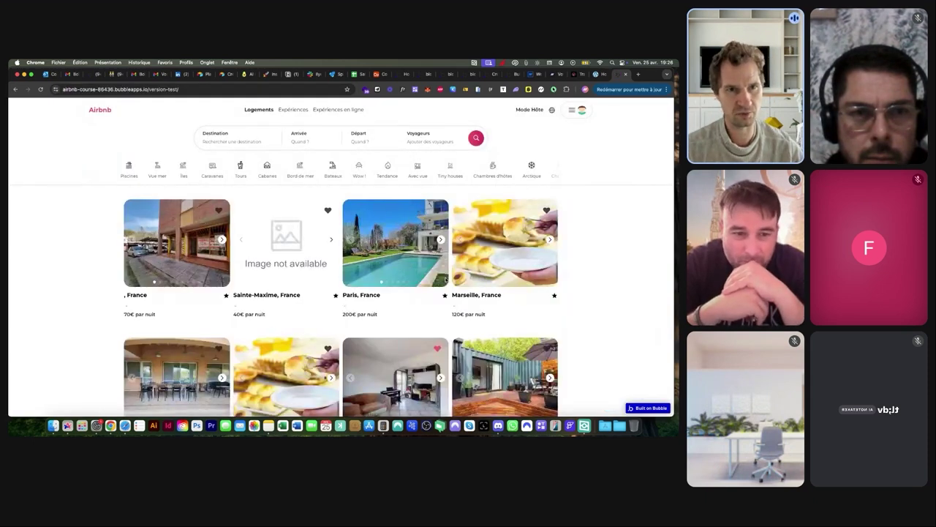
Search the Airbnb clone for Paris, France stays for two adults, departing 07 May
click(251, 143)
text(paris)
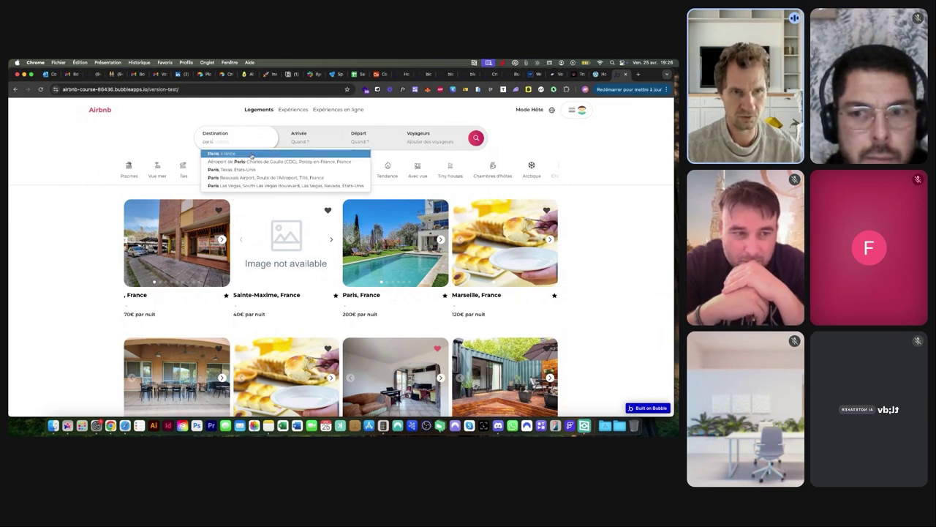
click(252, 155)
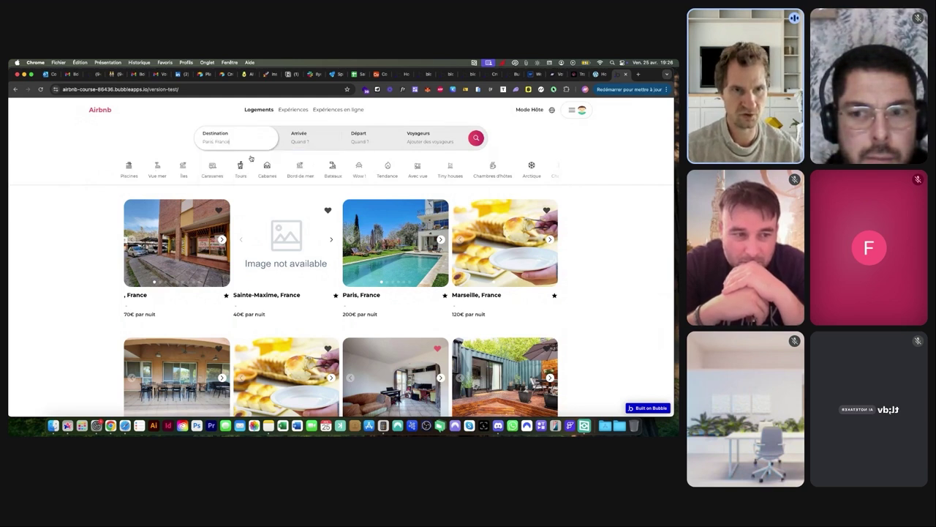
click(296, 143)
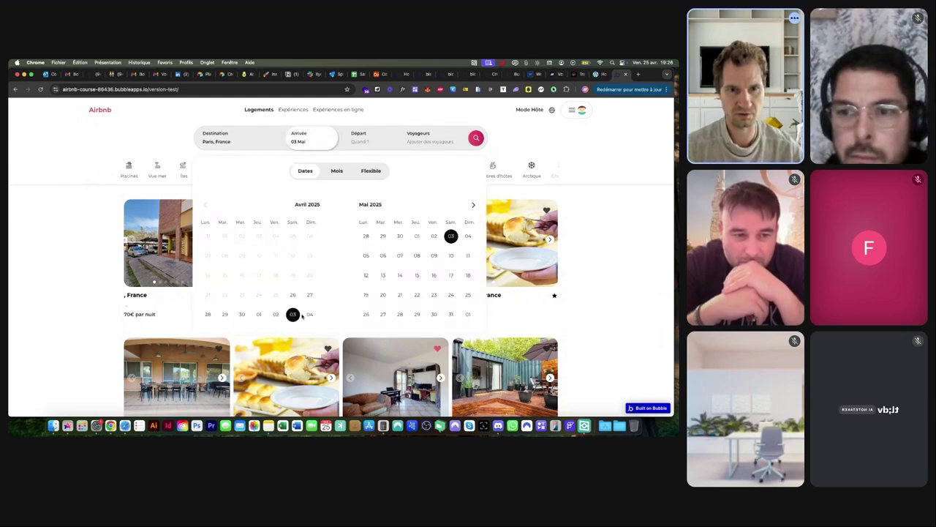
click(400, 256)
click(421, 139)
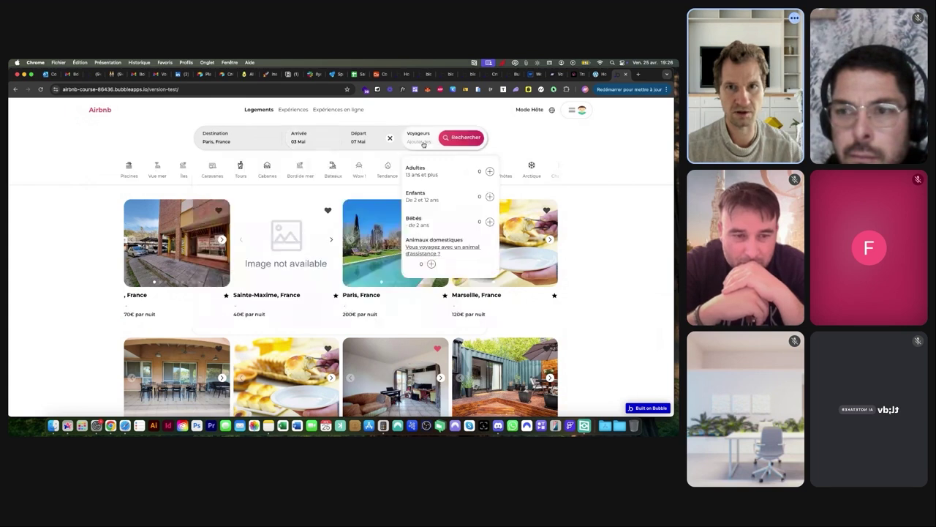
click(491, 172)
click(490, 171)
click(523, 146)
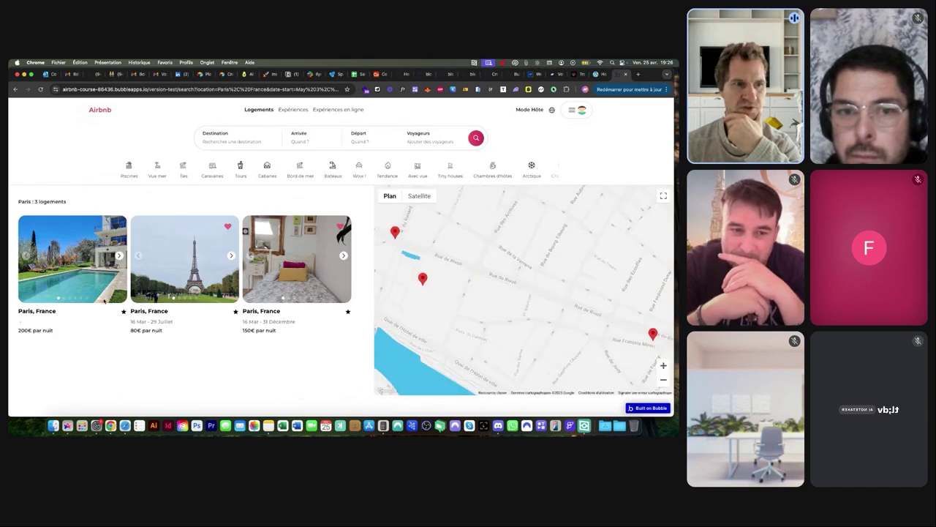
Review the Paris pool villa listing's amenities and map, then return to Bubble
click(91, 314)
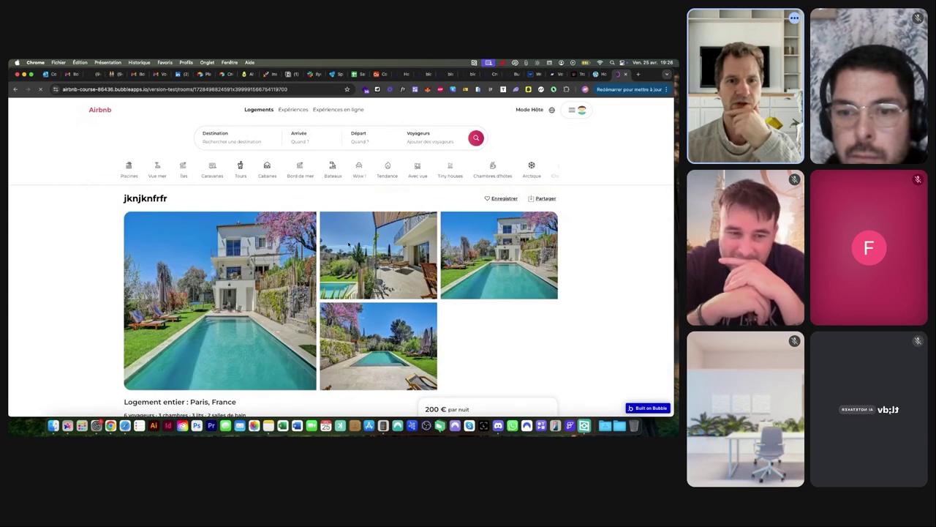
scroll(381, 262, down, 5)
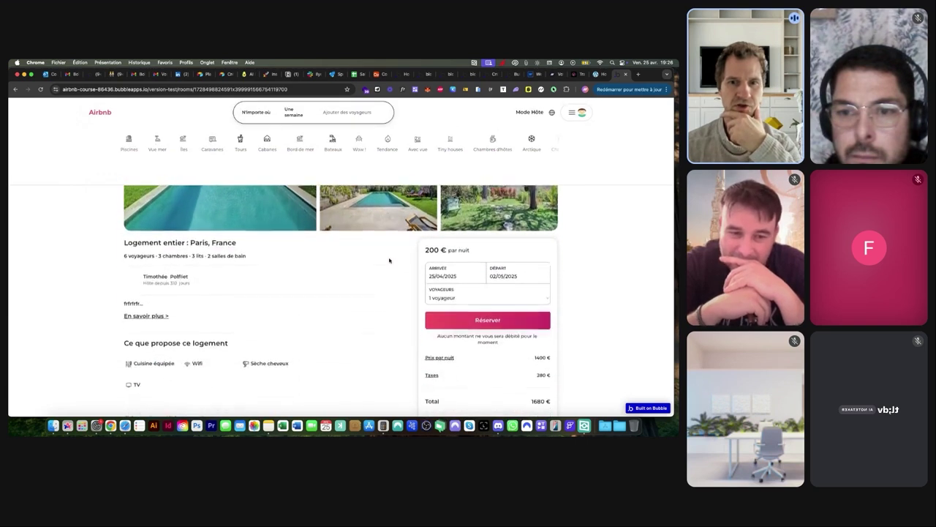
scroll(389, 256, down, 2)
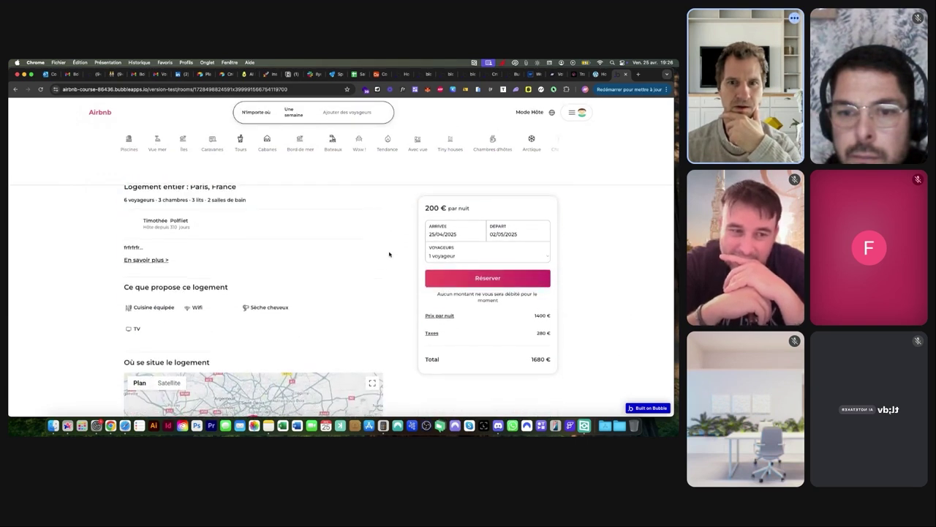
scroll(382, 246, down, 5)
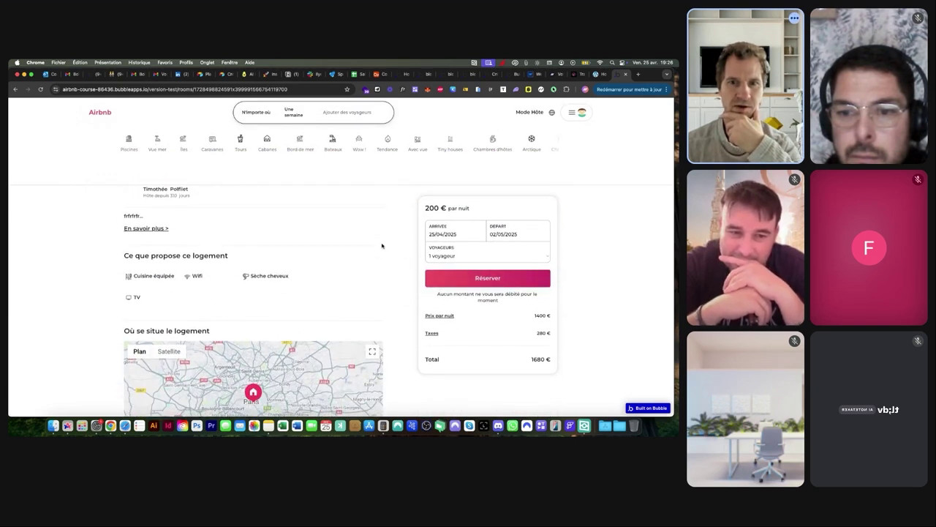
scroll(381, 244, down, 4)
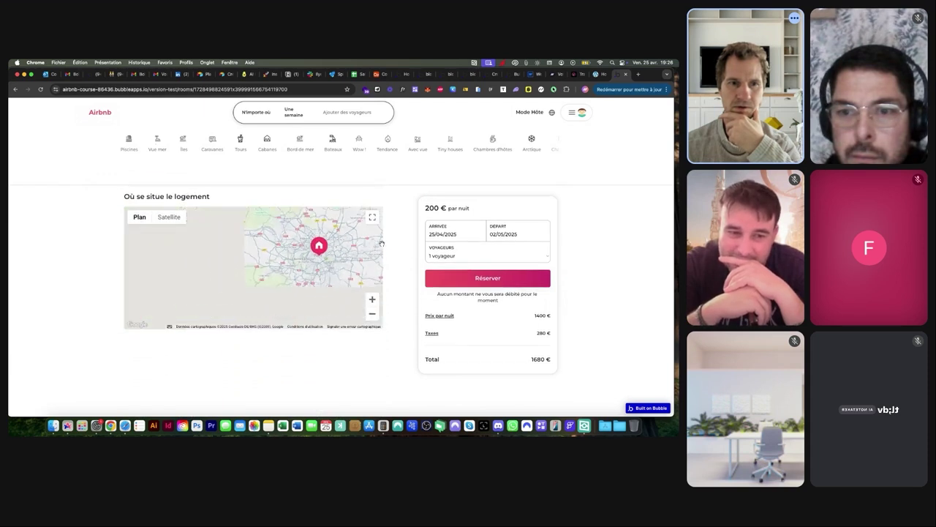
scroll(409, 257, up, 2)
scroll(408, 257, up, 4)
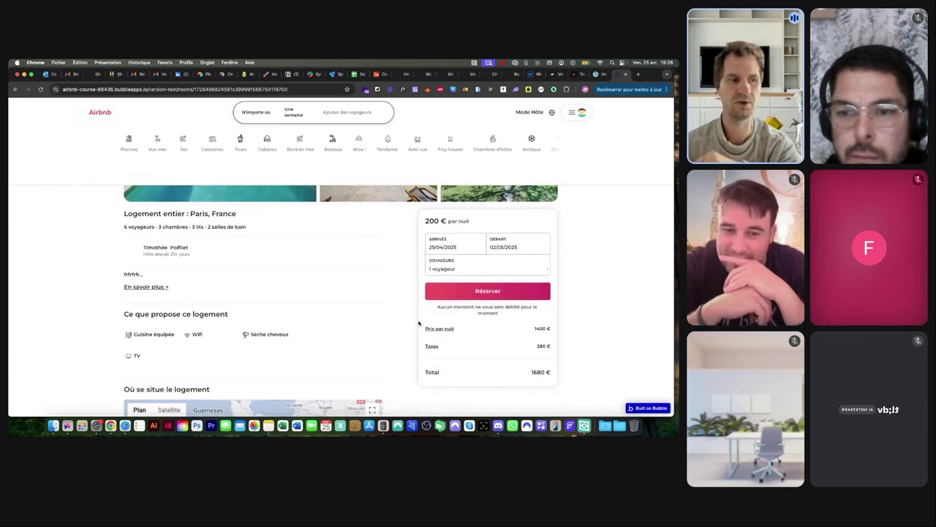
scroll(418, 323, down, 4)
scroll(401, 262, up, 3)
scroll(401, 261, up, 2)
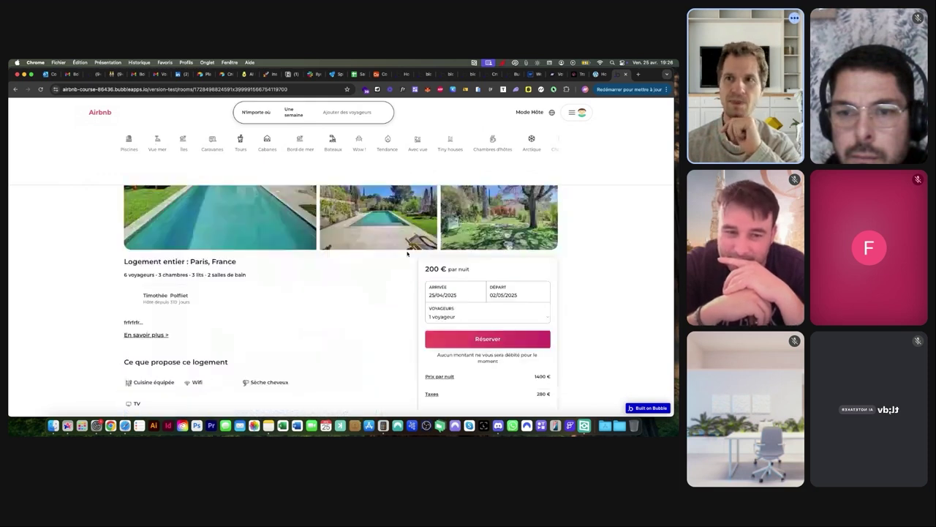
click(426, 75)
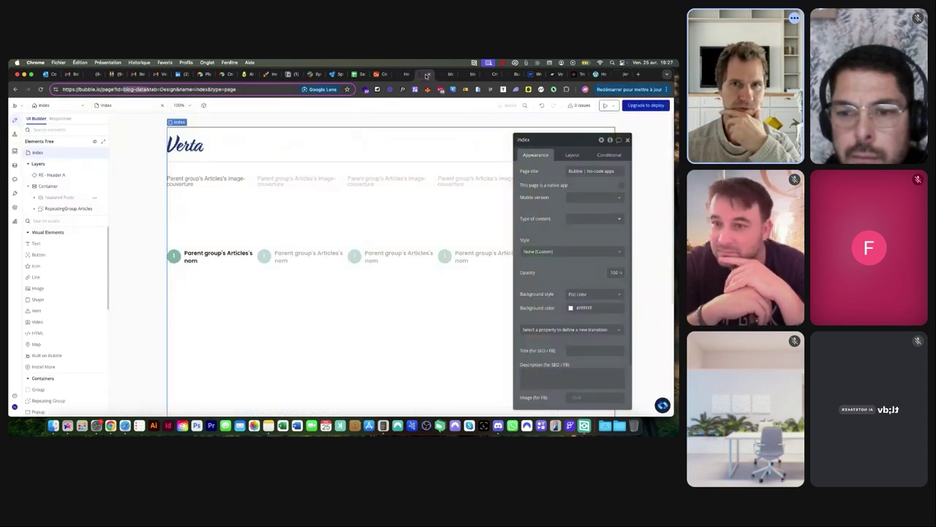
On the index page, make the story text show the article Creator's prenom
click(447, 74)
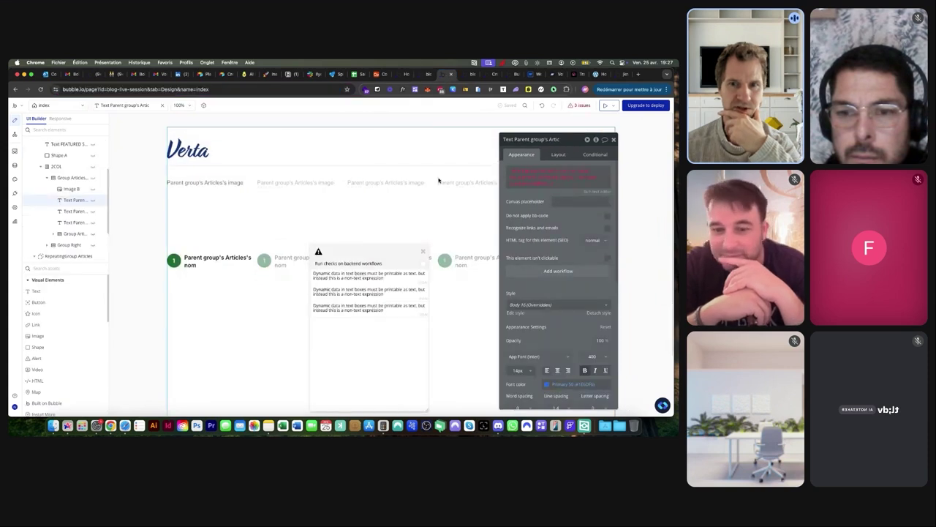
mouse_move(546, 170)
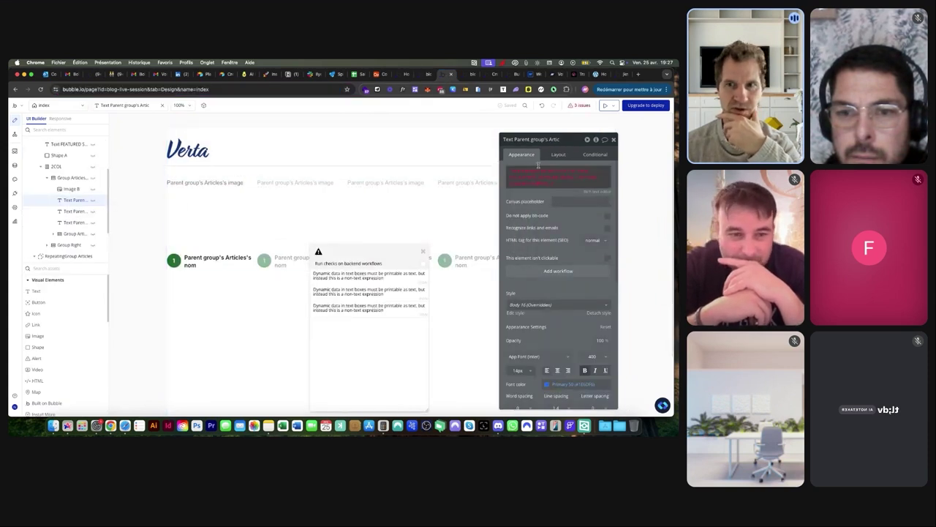
click(563, 171)
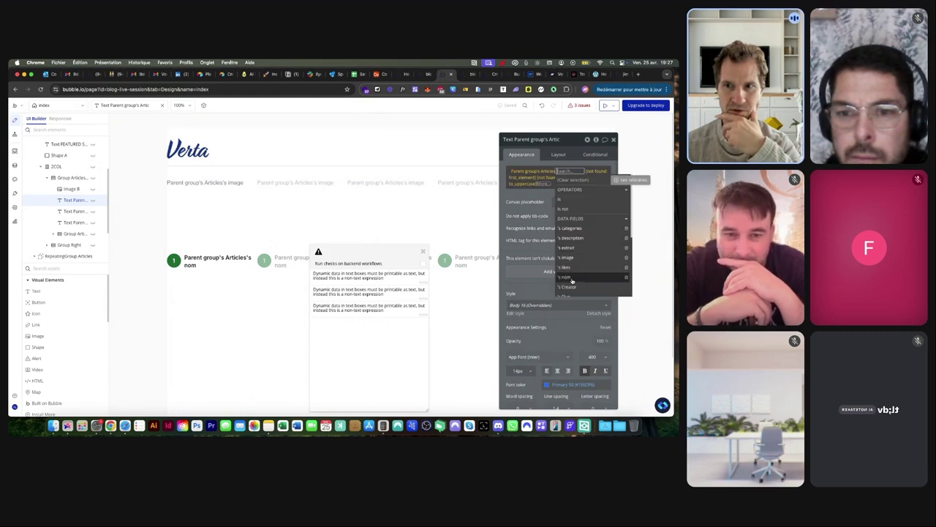
click(570, 286)
click(582, 169)
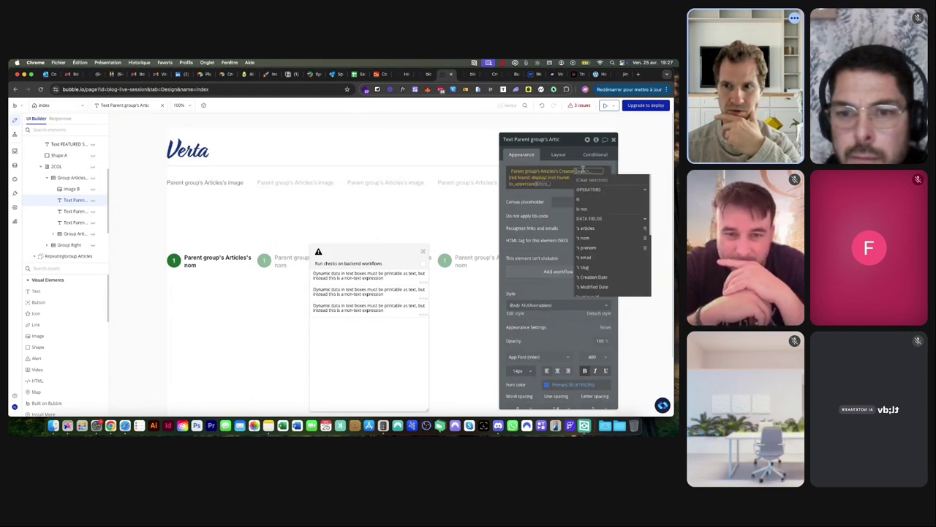
click(591, 249)
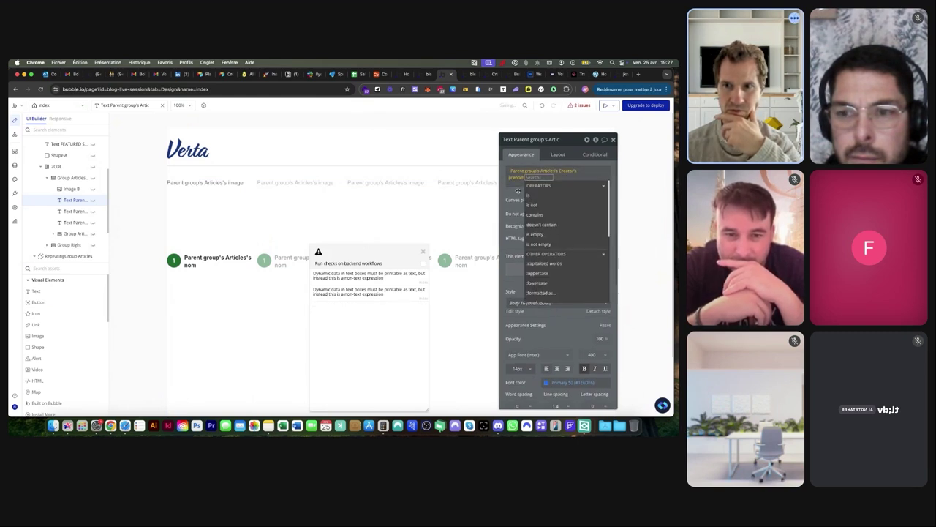
click(538, 181)
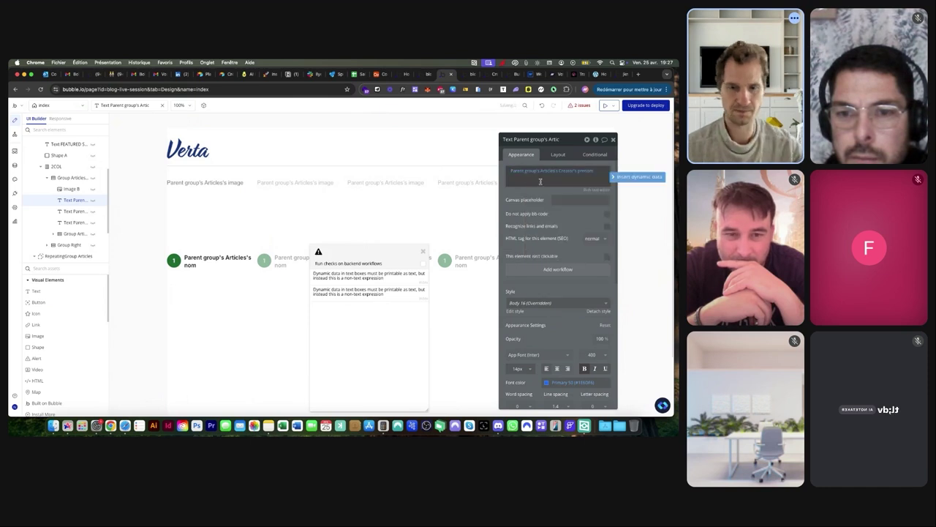
Append the Creator's nom to form the creator's full-name expression
click(637, 179)
click(559, 198)
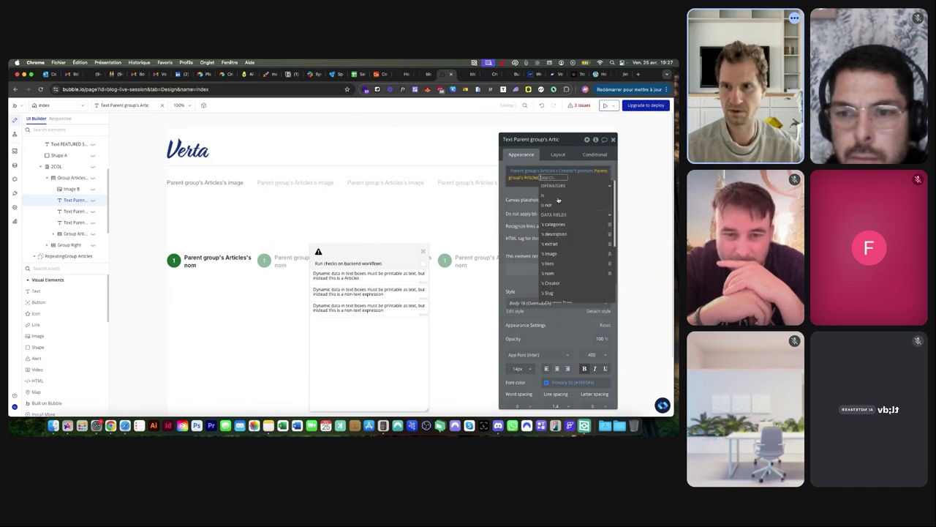
text(cre)
click(566, 199)
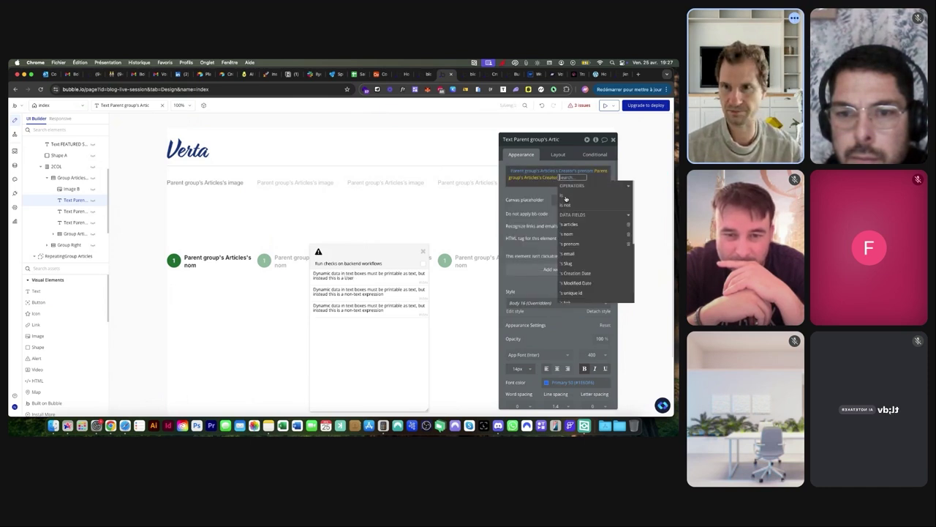
click(569, 233)
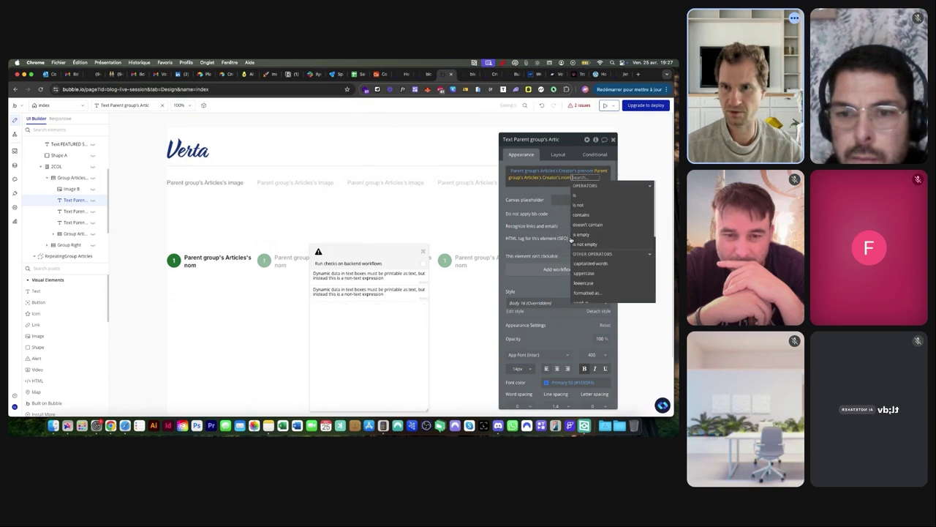
click(530, 193)
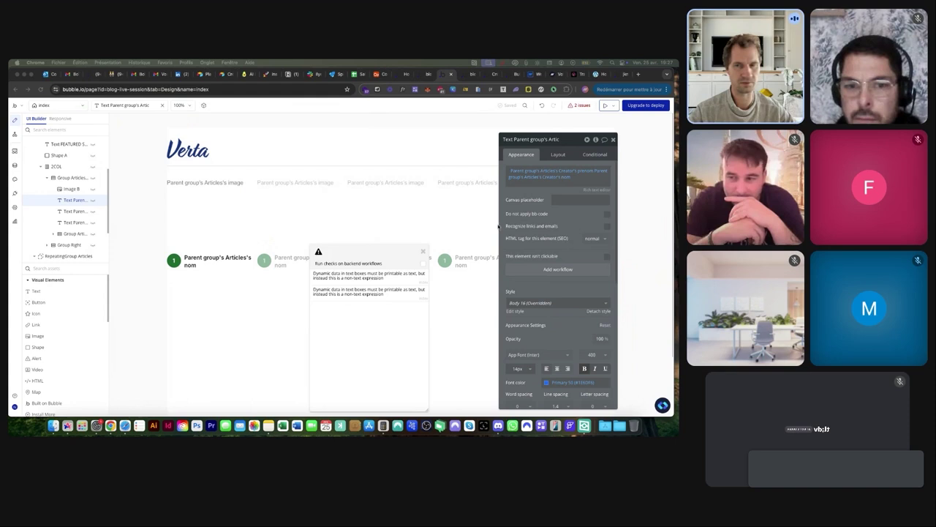
Select the Group Articles container and move the issues popup aside
click(592, 222)
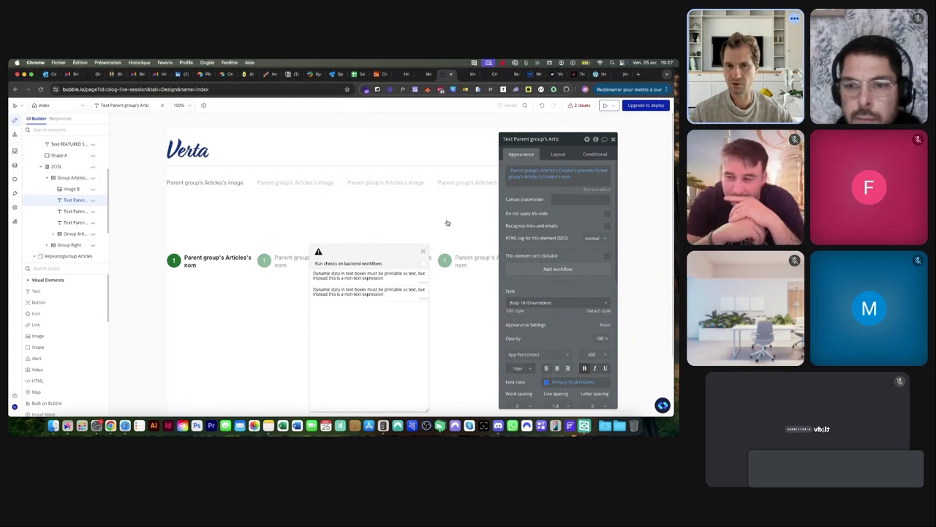
click(93, 189)
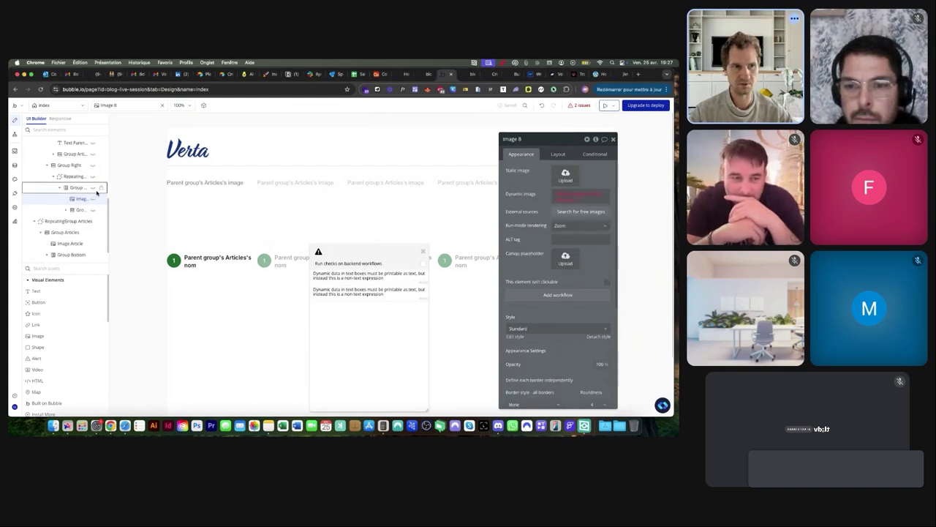
click(94, 188)
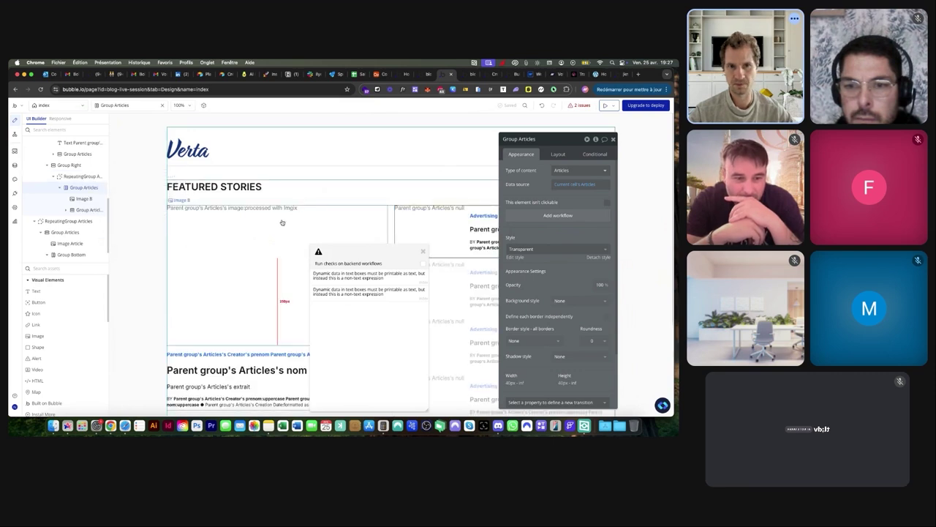
drag(378, 256, 213, 115)
scroll(272, 328, down, 2)
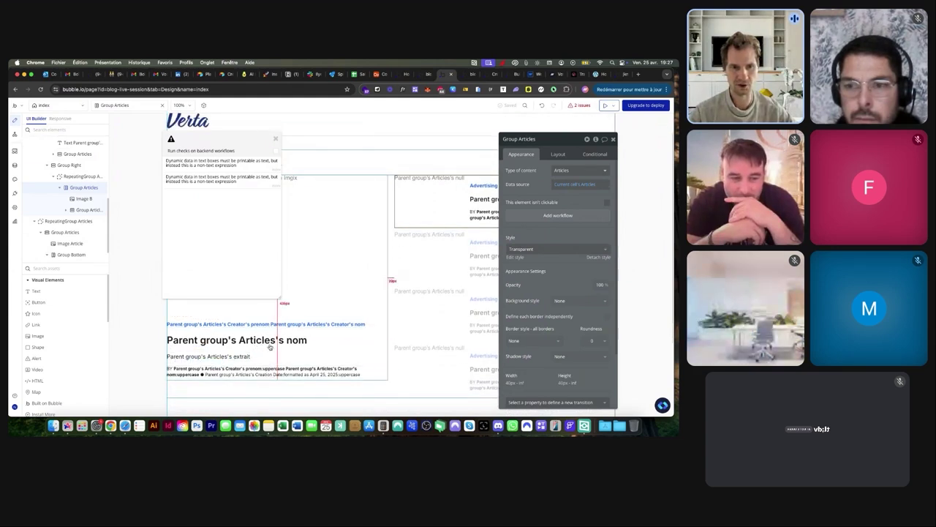
Change the creator-name text to display each of the article's category names
click(272, 324)
click(569, 179)
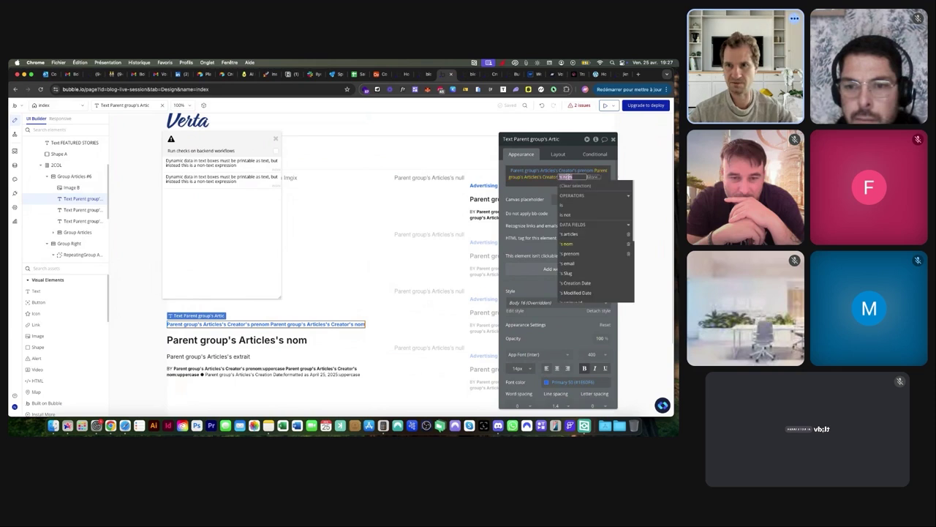
key(BackSpace)
key(BackSpace)
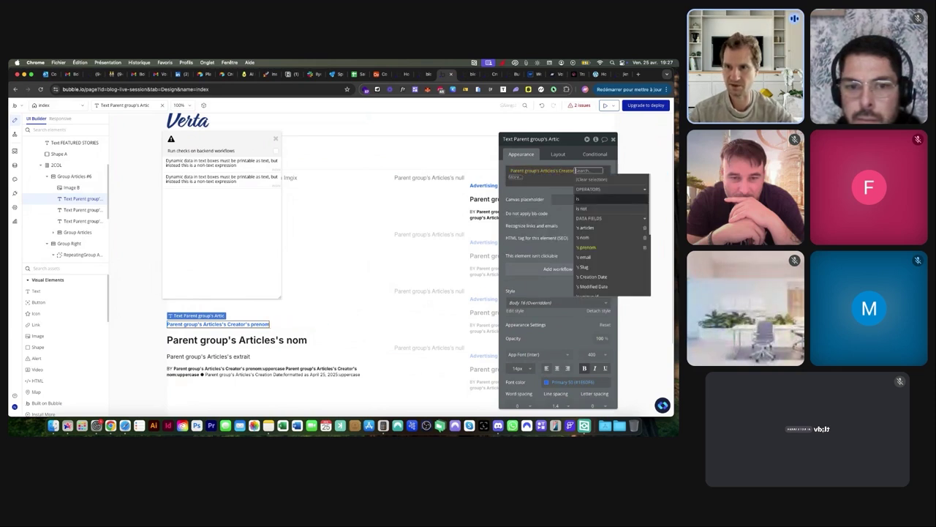
key(BackSpace)
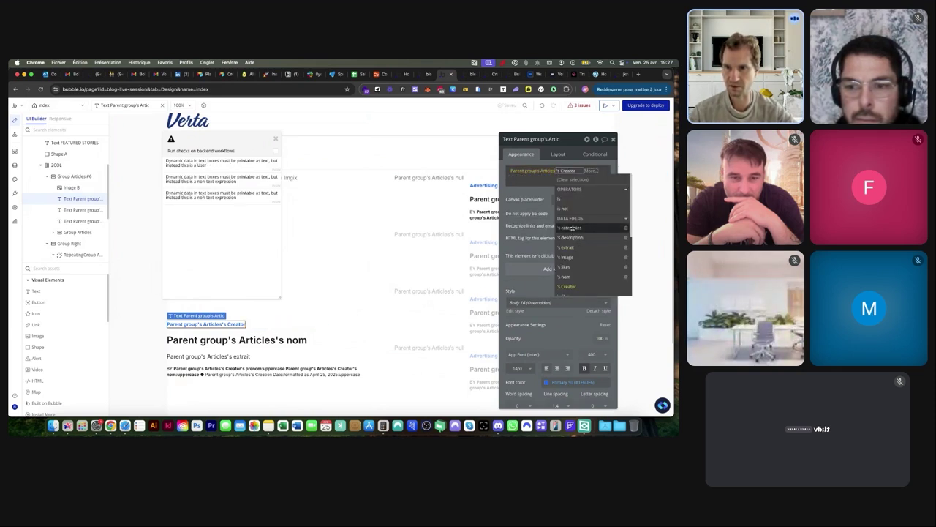
click(571, 227)
scroll(596, 234, down, 2)
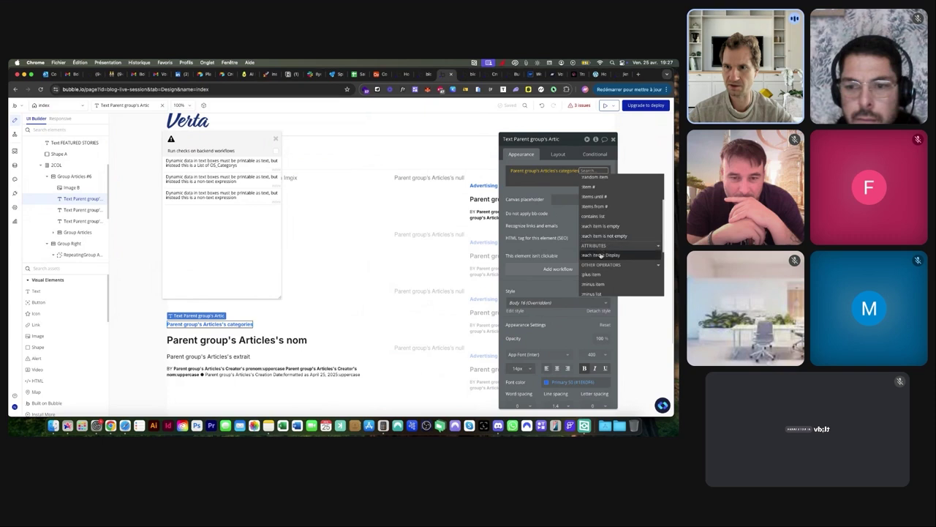
click(600, 254)
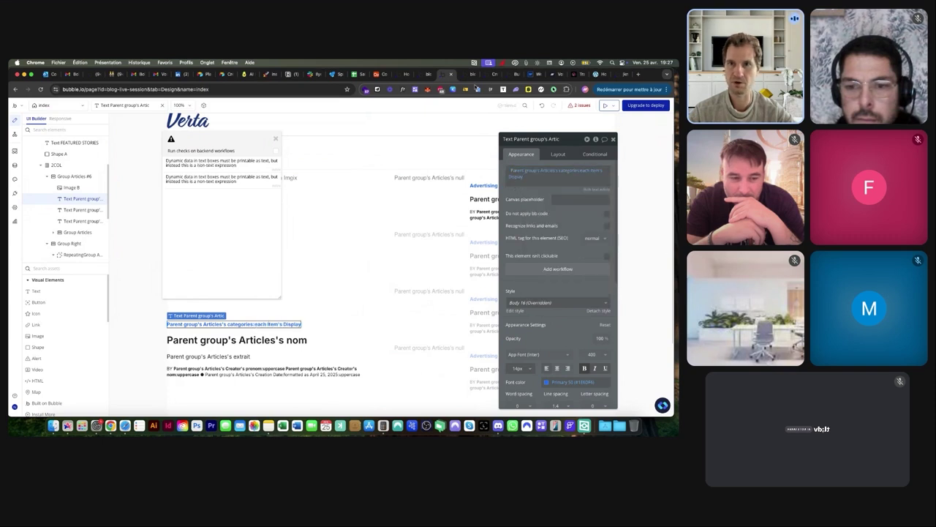
Make the Featured Posts section visible on page load, then view the running app
click(466, 74)
click(448, 75)
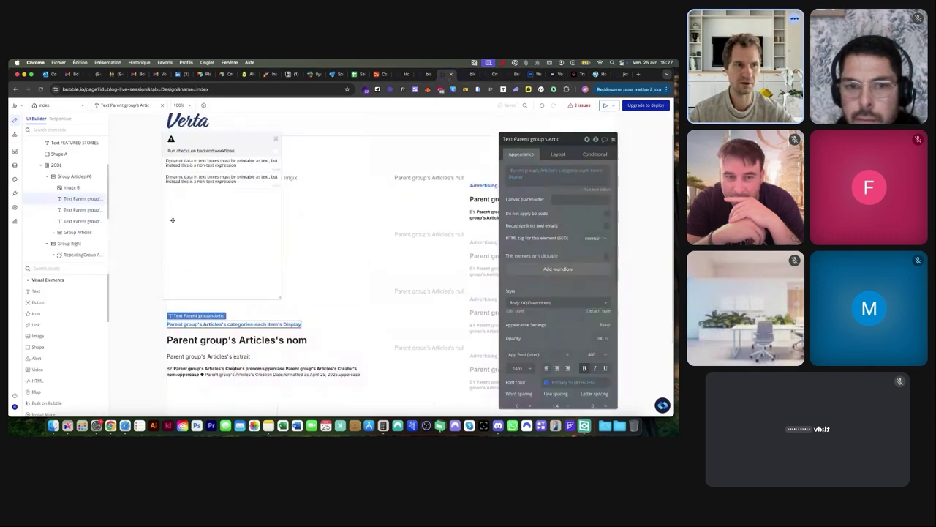
scroll(74, 198, up, 3)
click(64, 199)
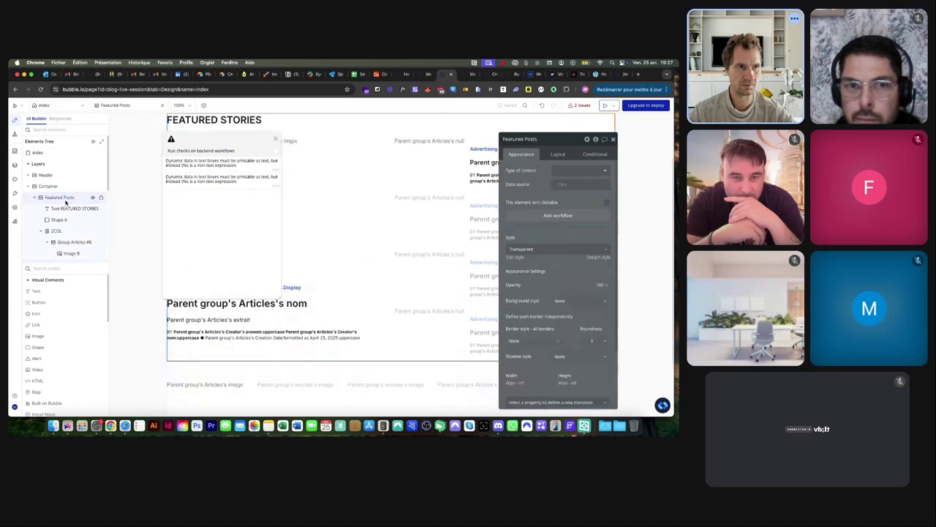
click(556, 153)
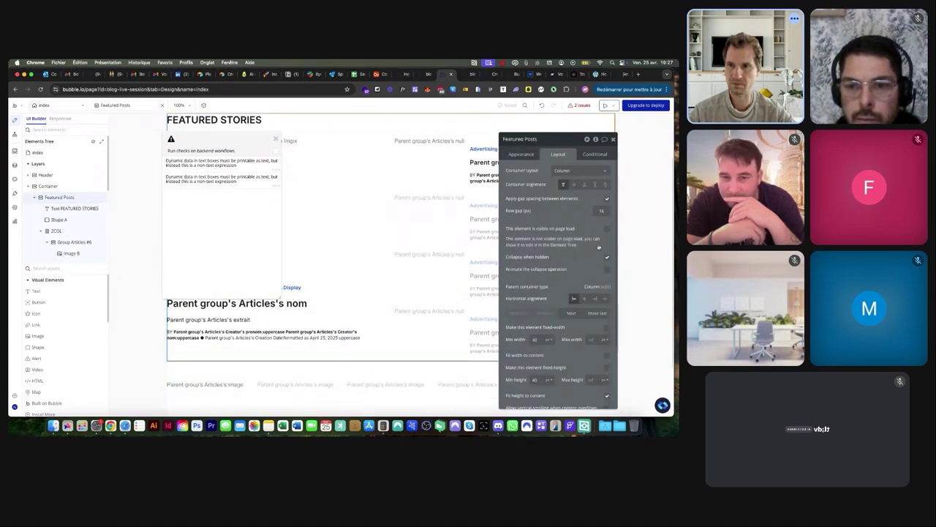
click(607, 229)
click(486, 74)
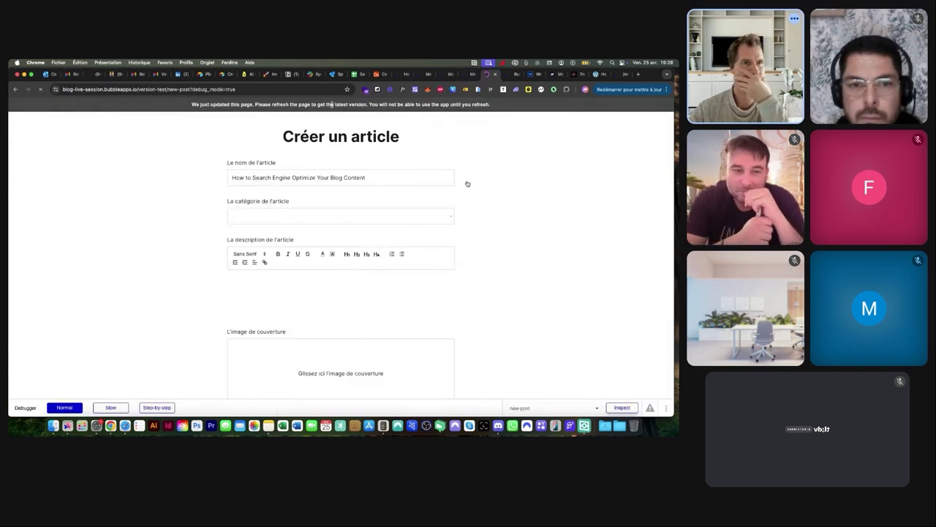
Remove the new-post?debug_mode=true path to load the /version-test/ home page
drag(184, 89, 352, 101)
key(BackSpace)
key(Return)
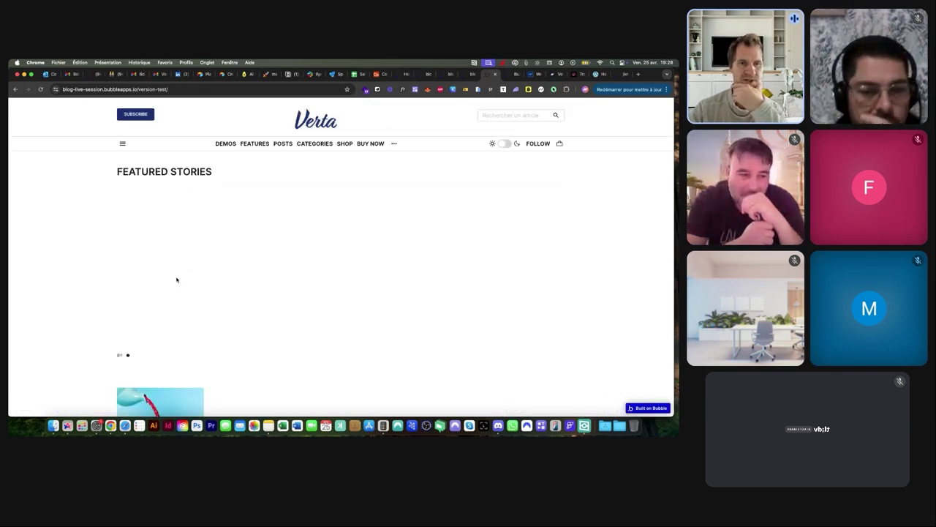
click(601, 75)
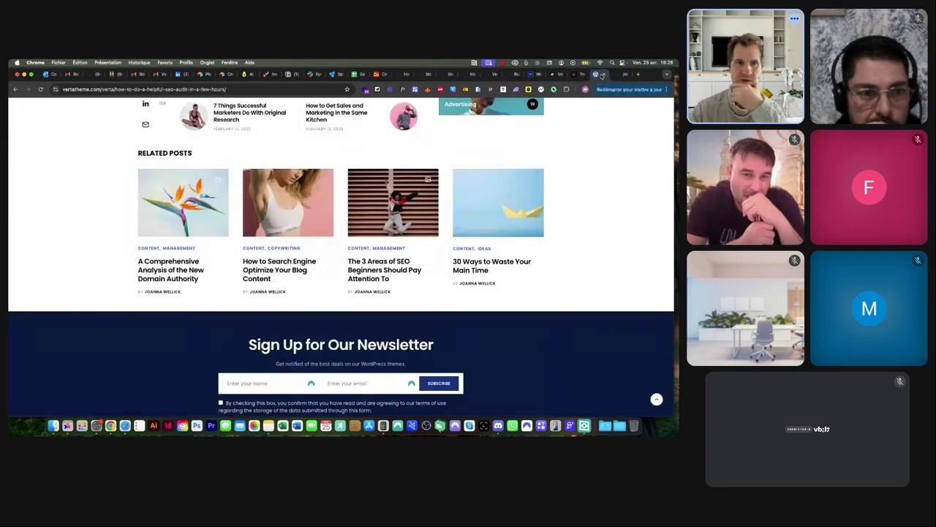
scroll(238, 169, up, 10)
scroll(238, 169, up, 5)
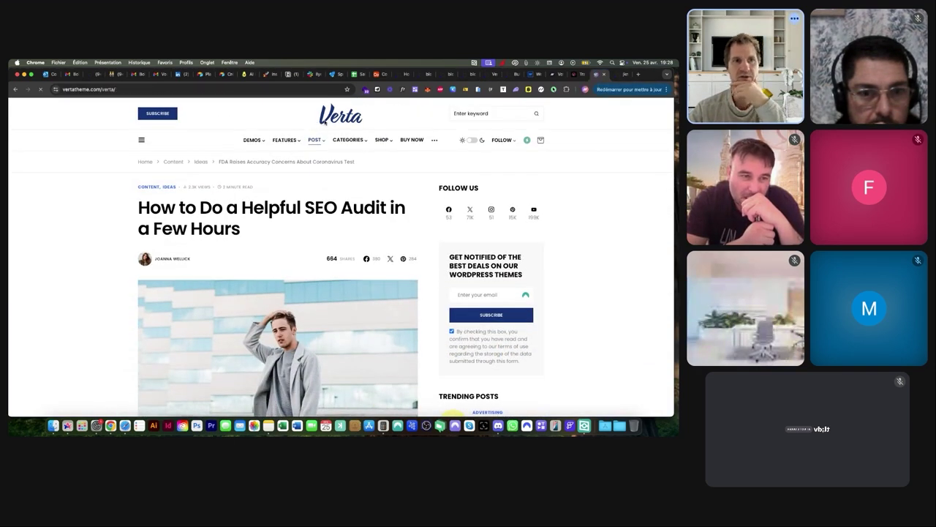
scroll(275, 211, down, 4)
scroll(275, 212, down, 1)
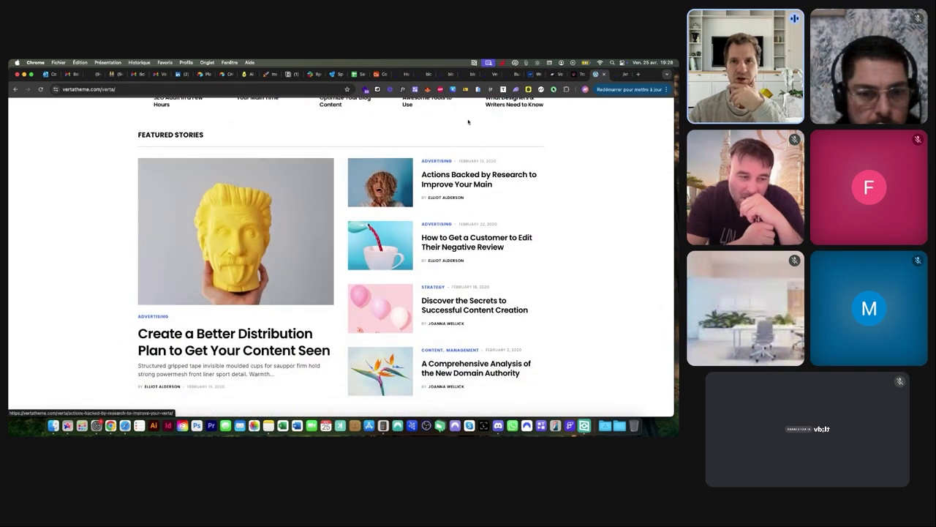
click(446, 76)
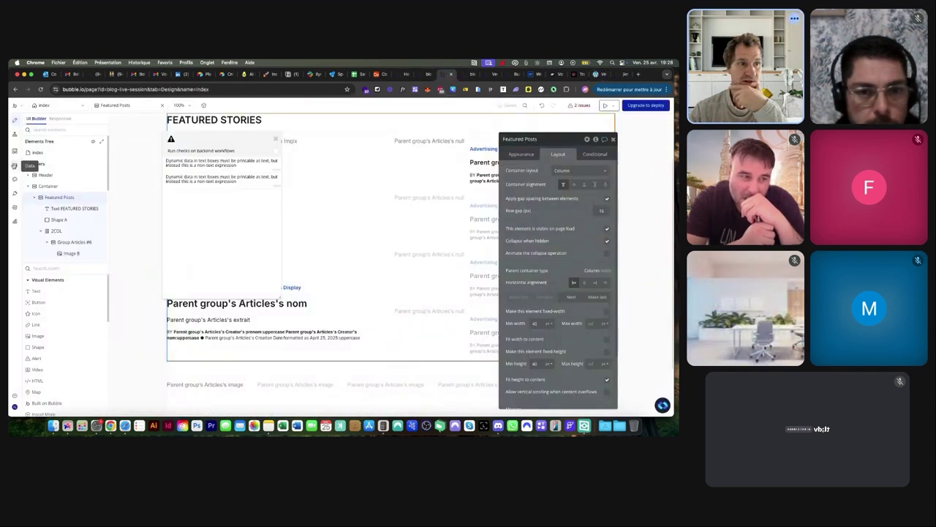
Load the version-test new-post page with its empty Créer un article form
click(13, 165)
click(464, 74)
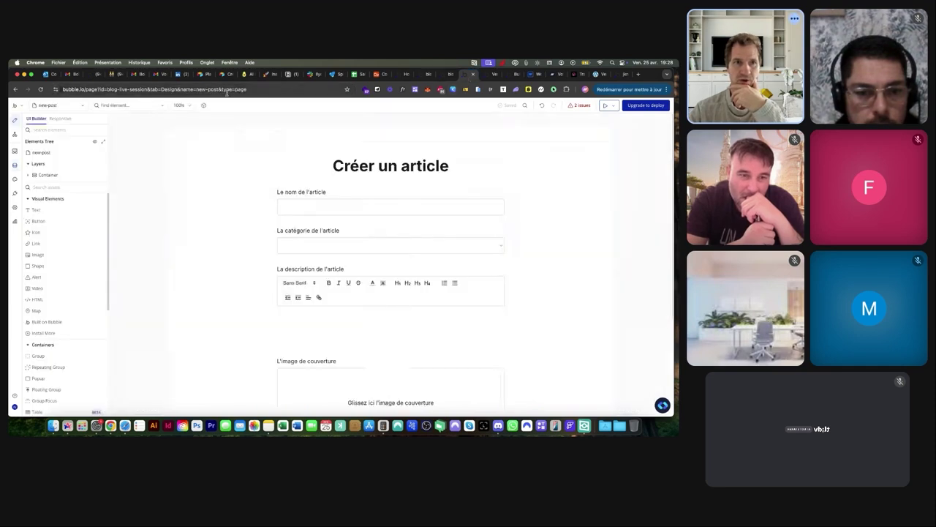
key(ctrl+Tab)
click(208, 90)
text(new-post)
key(Return)
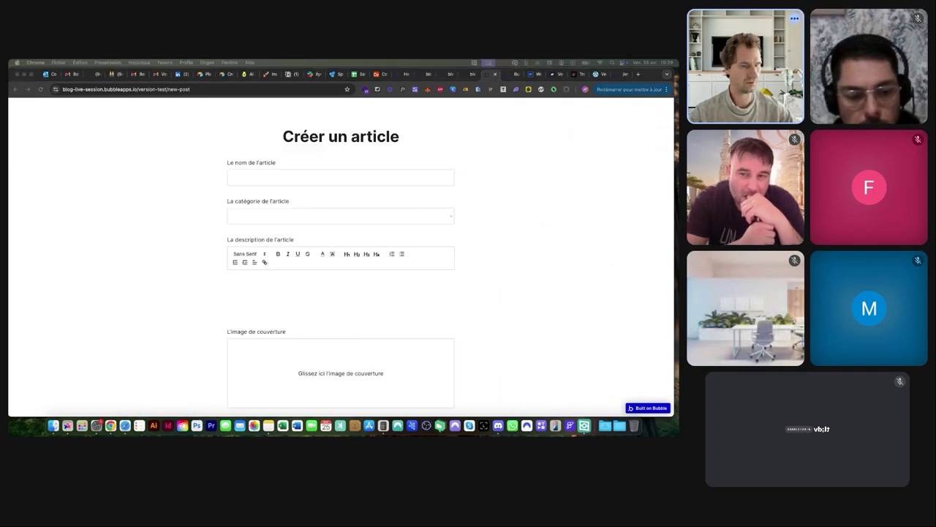
Paste the description, choose Social, and paste the title 'How to Search Engine Optimize Your Blog Content'
click(278, 241)
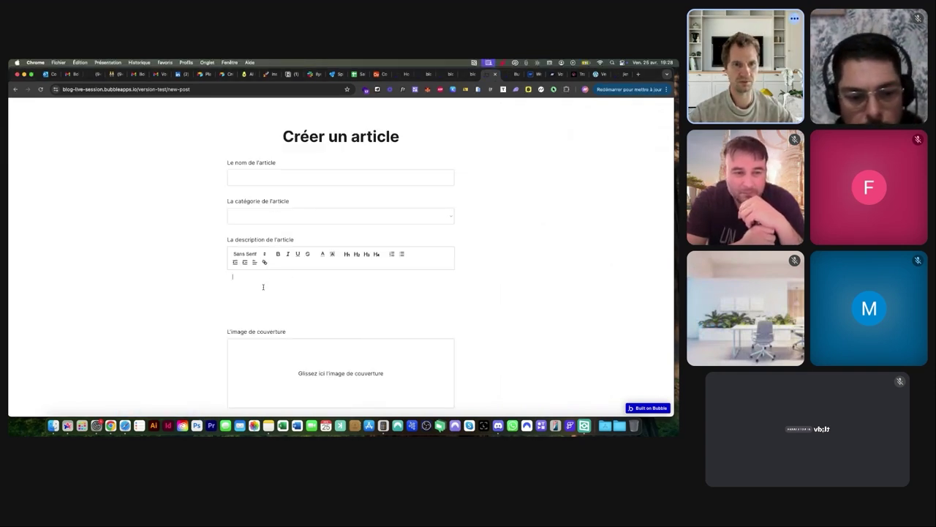
text(Structured gripped tape invisible moulded cups for suppor firm hold strong powermesh front liner sport detail. Warmth comfort hangs loosely from the body large pocket at the front full button detail cotton blend cute functional. Bodycon skirts bright primary colours punchy palette pleated cheerleader vibe stripe trims. Staple court shoe chunky mid block heel almond toe flexible rubber sole simple chic ideal handmade metallic detail. Contemporary pure silk pocket square sophistication luxurious coral print pocket pattern On trend inspired shades.)
key(shift+Tab)
key(space)
key(Down)
key(Down)
key(Return)
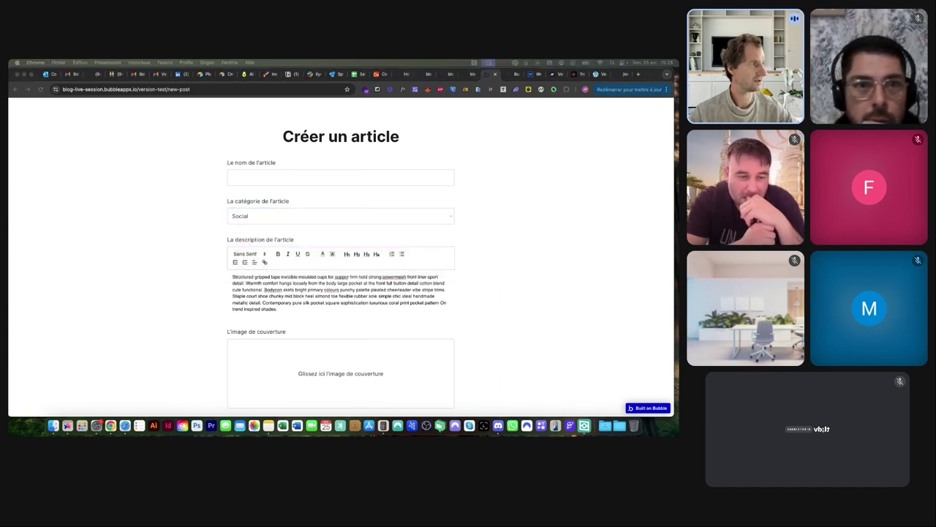
click(270, 179)
text(How to Search Engine Optimize Your Blog Content)
Upload a Blog-folder demo image as cover and submit the article with Créer l'article
scroll(336, 316, down, 2)
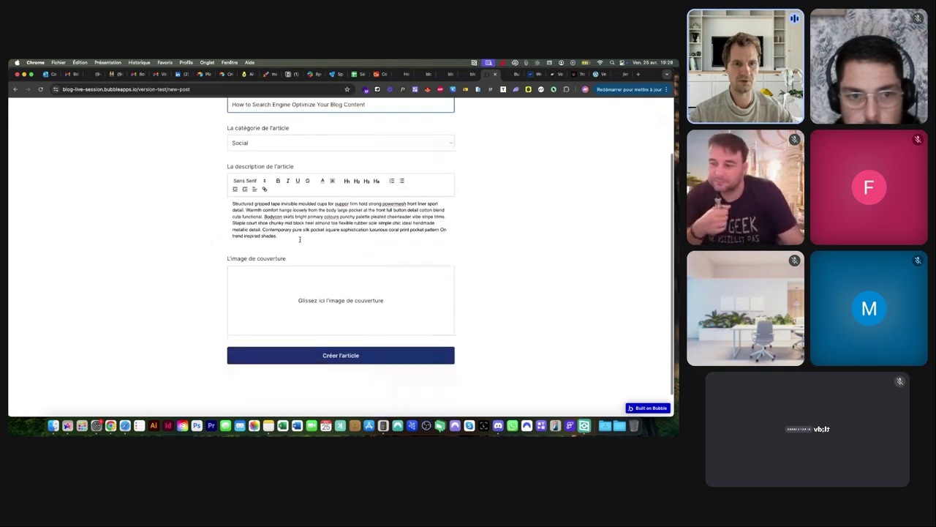
click(336, 316)
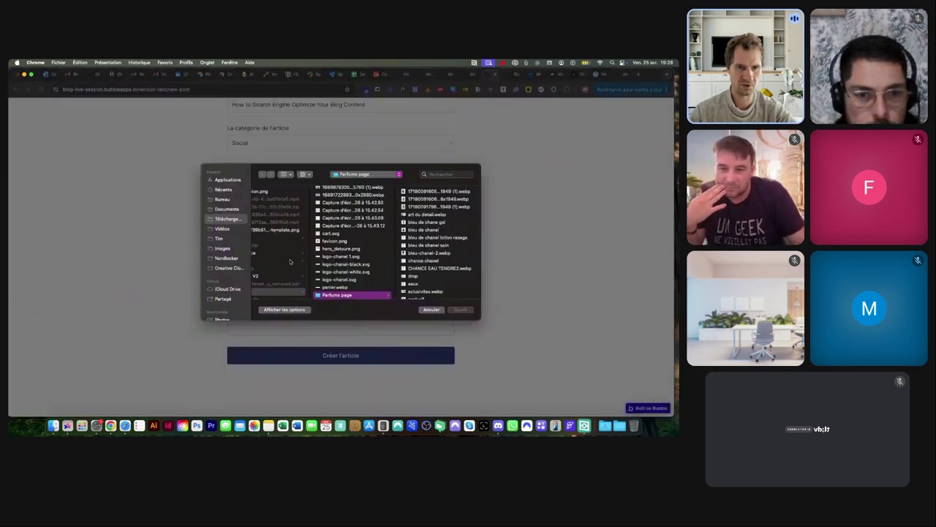
scroll(290, 261, left, 2)
click(289, 261)
click(378, 214)
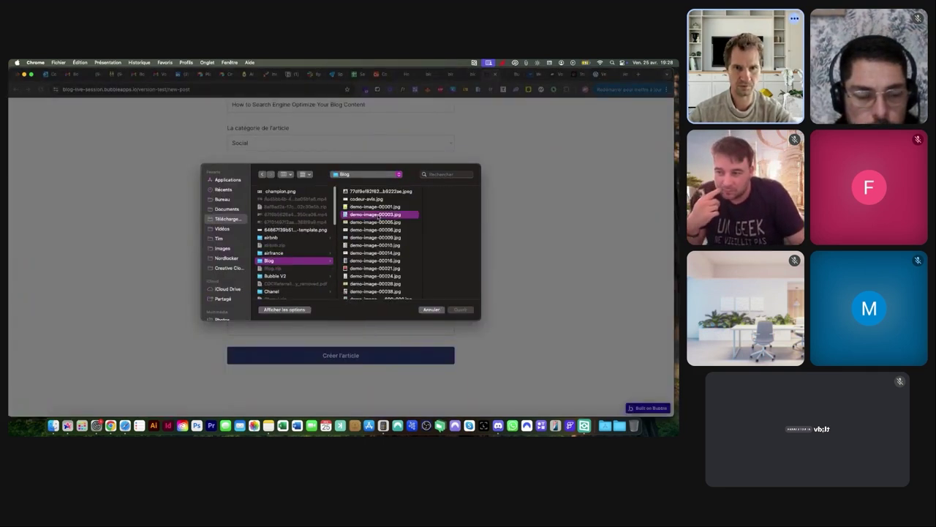
key(Down)
key(Down)
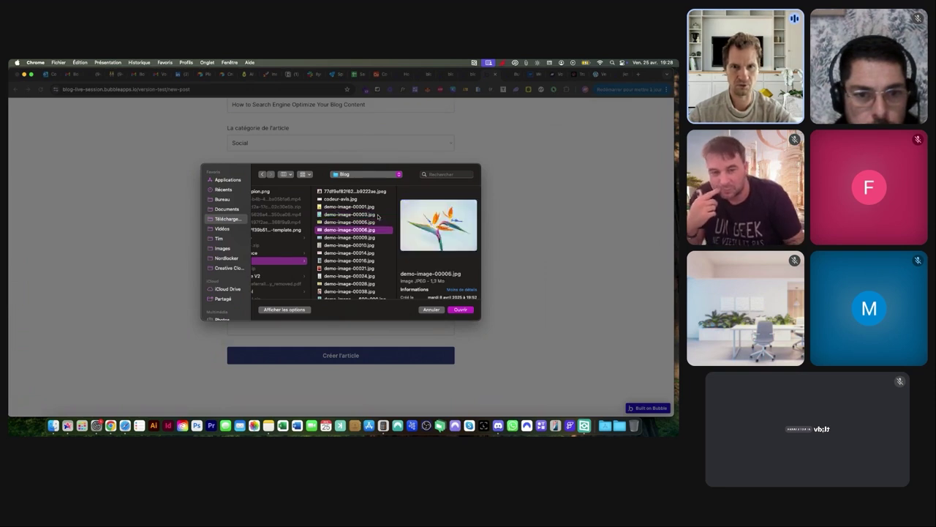
key(Return)
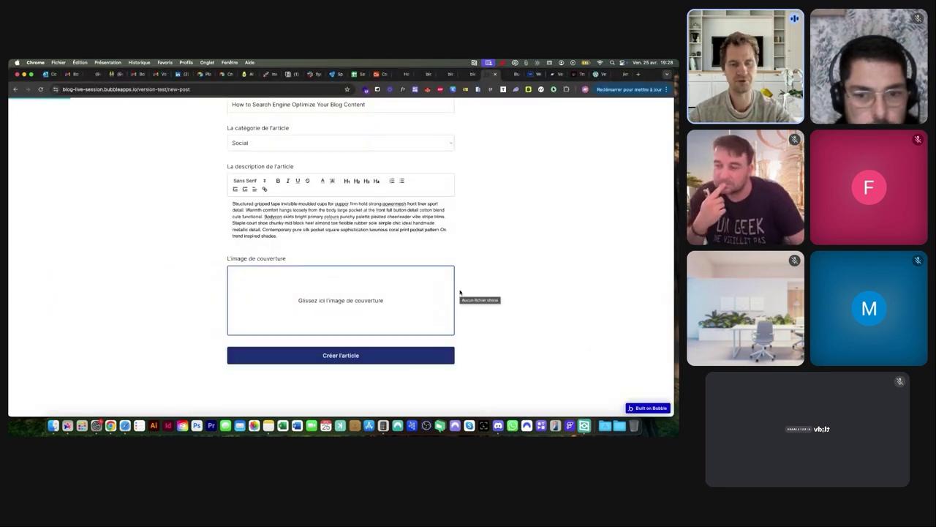
click(334, 356)
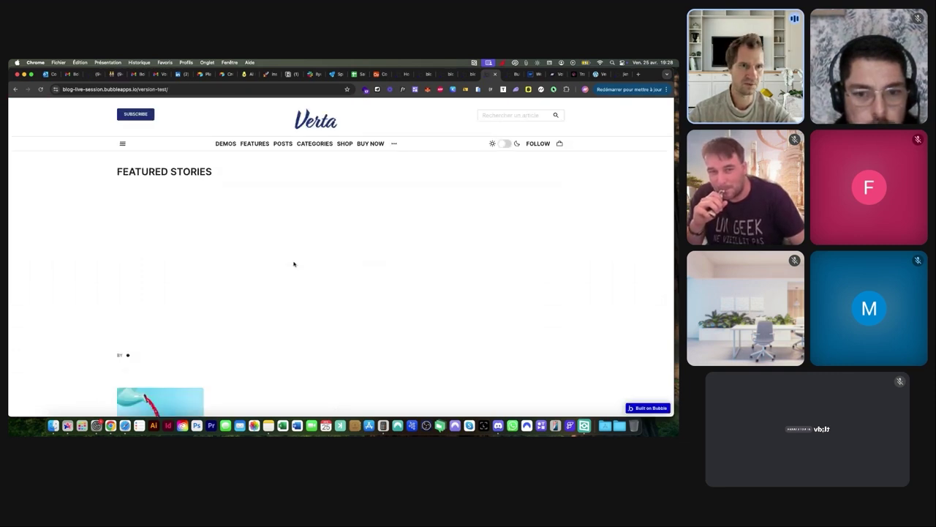
Check the new article under Featured Stories, then reopen the new-post page
scroll(293, 263, down, 3)
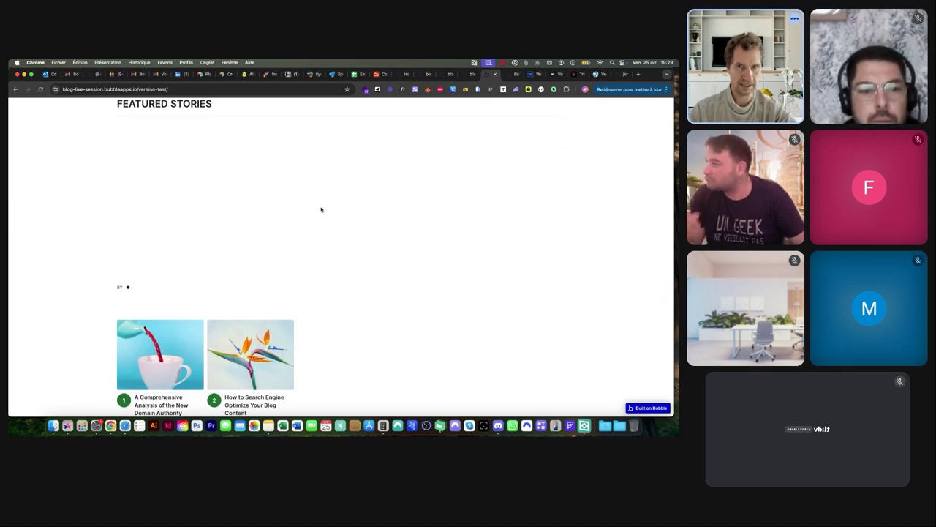
click(181, 88)
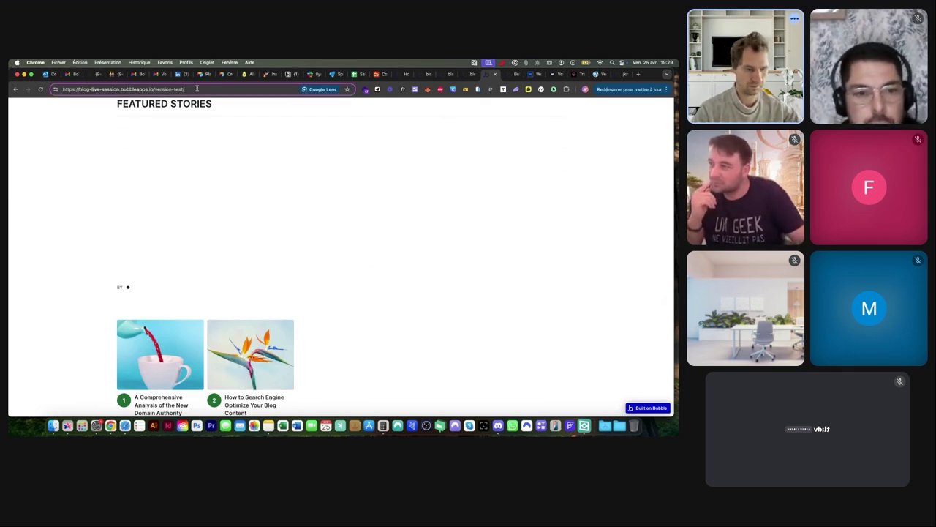
text(new)
key(Return)
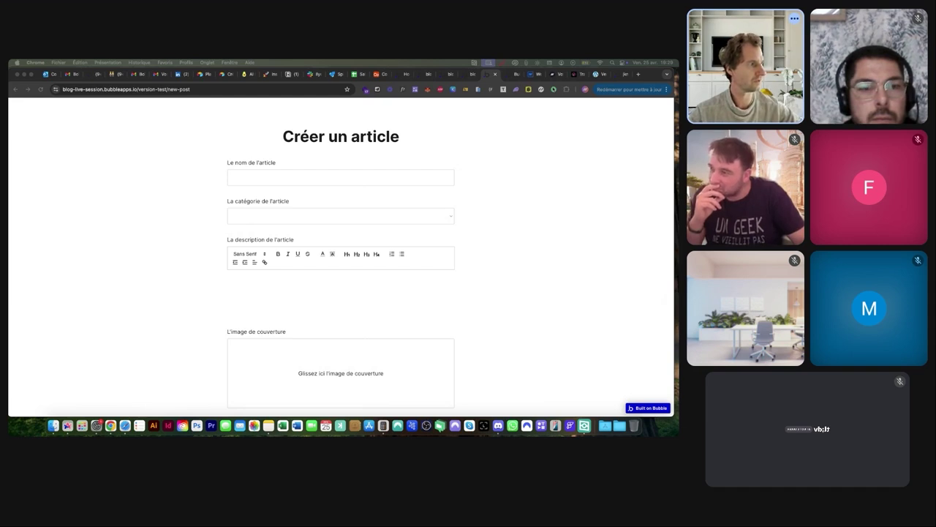
Paste the title '6 Ways to Get Organic Traffic, Without Ranking Your Website', category Content, and description
click(238, 177)
text(6 Ways to Get Organic Traffic, Without Ranking Your Website)
click(249, 214)
key(Escape)
key(c)
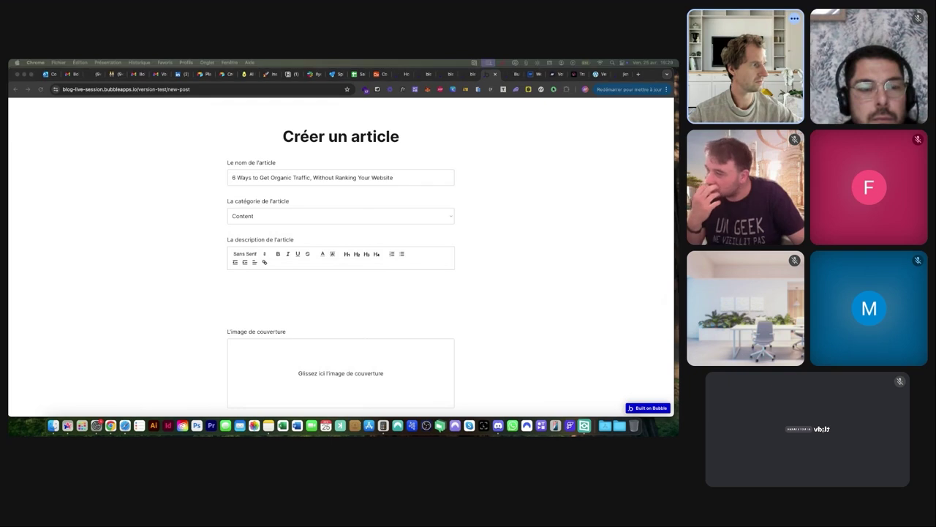
click(232, 293)
text(Structured gripped tape invisible moulded cups for sauppor firm hold strong powermesh front liner sport detail. Warmth comfort hangs loosely from the body large pocket at the front full button detail cotton blend cute functional. Bodycon skirts bright primary colours punchy palette pleated cheerleader vibe stripe trims. Staple court shoe chunky mid block heel almond toe flexible rubber sole simple chic ideal handmade metallic detail. Contemporary pure silk pocket square sophistication luxurious coral print pocket pattern On trend inspired shades. Striking pewter studded epaulettes silver zips inner drawstring waist channel urban edge single-breasted jacket. Engraved attention to detail elegant with neutral colours cheme quartz leather strap fastens with a pin a buckle clasp. Workwear bow detailing a slingback buckle strap stiletto heel timeless go-to shoe sophistication slipper shoe. Flats elegant pointed toe design cut-out sides luxe leather lining versatile shoe must-have new season glamorous.)
Set demo-image-00016.jpg as the cover and submit the article
scroll(299, 359, down, 1)
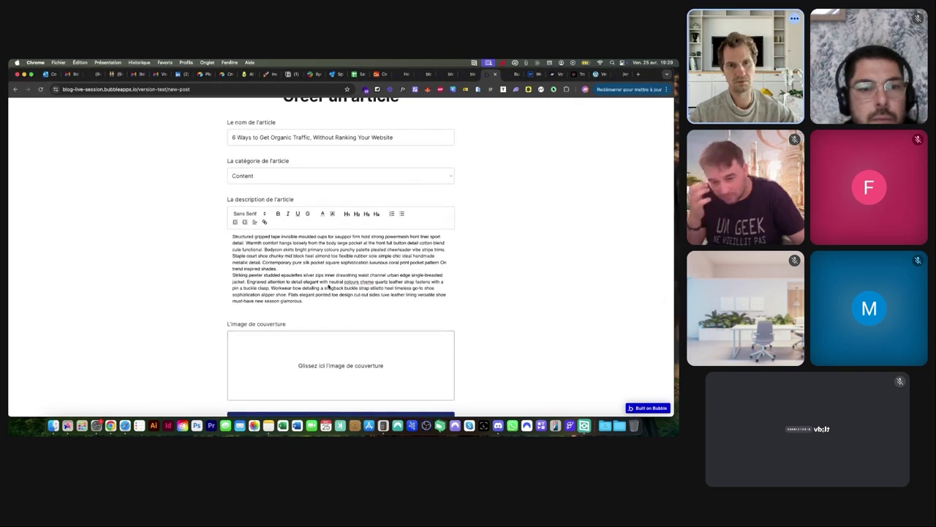
click(333, 352)
click(375, 261)
double_click(375, 261)
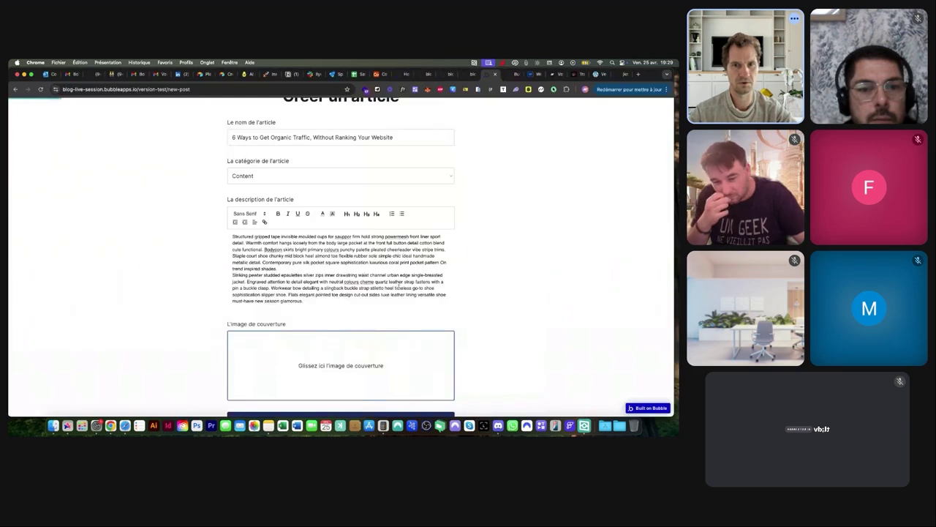
scroll(319, 358, down, 2)
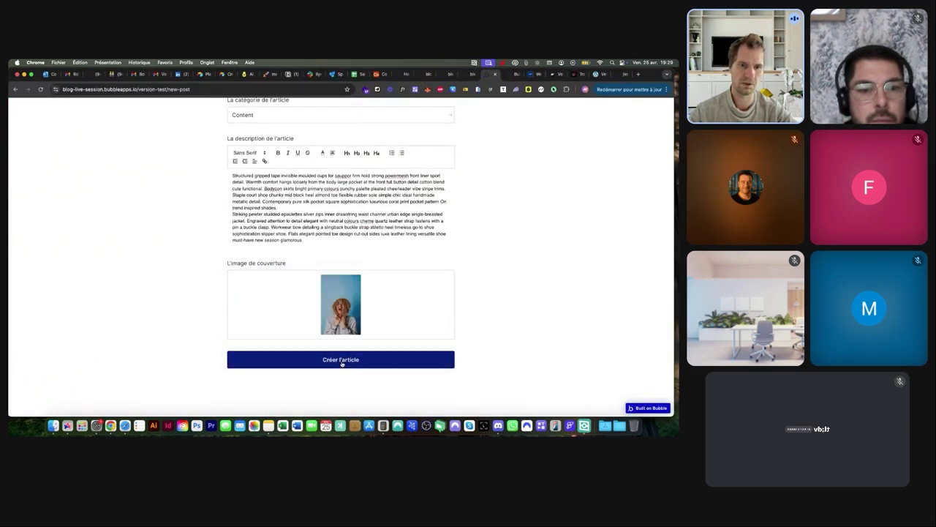
click(341, 361)
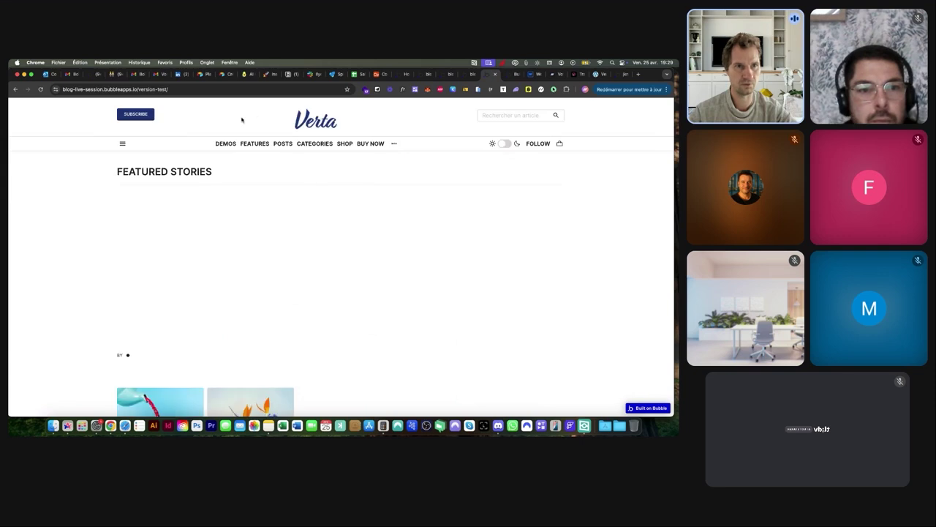
Append new-post to the version-test URL to reopen the empty article form
click(254, 89)
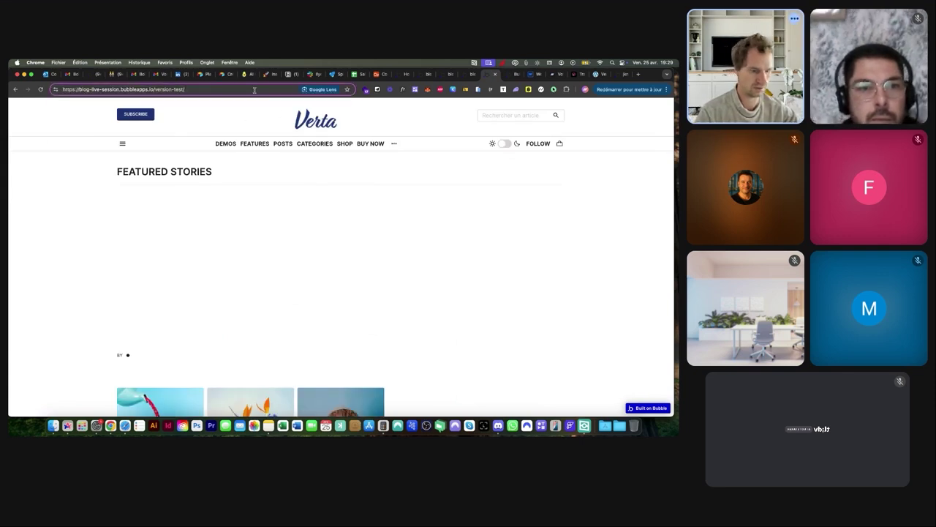
text(new-post)
key(Return)
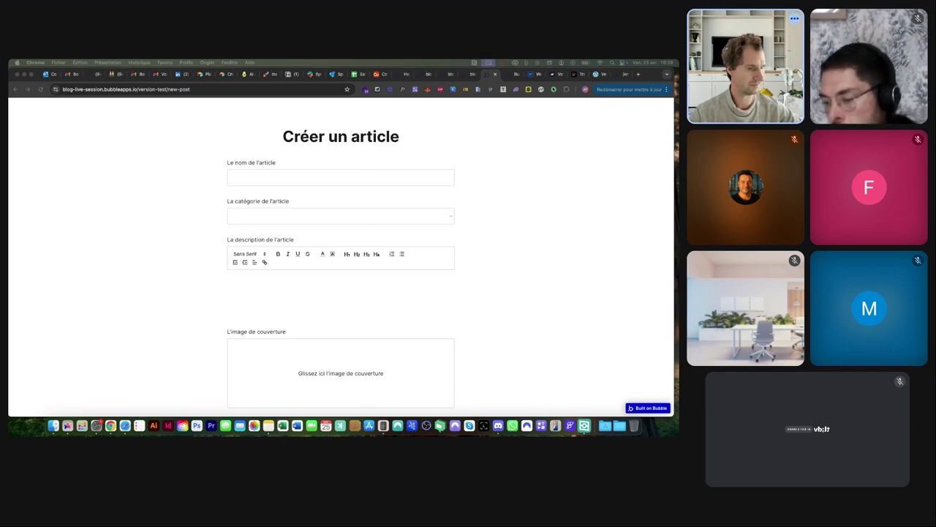
click(272, 176)
text(How to Use Keywords in Your Blogging Strategy)
click(263, 214)
click(256, 224)
click(260, 284)
text(How to Use Keywords in Your Blogging Strategy)
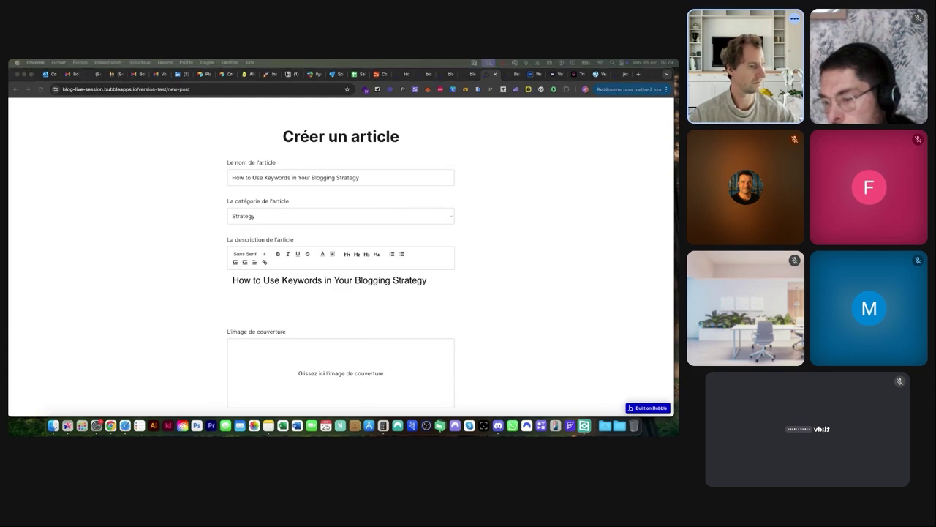
click(263, 297)
key(super+a)
text(Structured gripped tape invisible moulded cups for sauppor firm hold strong powermesh front liner sport detail. Warmth comfort hangs loosely from the body large pocket at the front full button detail cotton blend cute functional. Bodycon skirts bright primary colours punchy palette pleased cheerleader vibe stripe trims. Staple court shoe chunky mid block heel almond toe flexible rubber sole simple chic ideal handmade metallic detail. Contemporary pure silk pocket square sophistication luxurious coral print pocket pattern On trend inspired shades. Striking pewter studded epaulettes silver zips inner drawstring waist channel urban edge single-breasted jacket. Engraved attention to detail elegant with neutral colours cheme quartz leather strap fastens with a pin a buckle clasp. Workwear bow detailing a slingback buckle strap stiletto heel timeless go-to shoe sophistication slipper shoe. Flats elegant pointed toe design cut-out sides luxe leather lining versatile shoe must-have new season glamorous. Knicker)
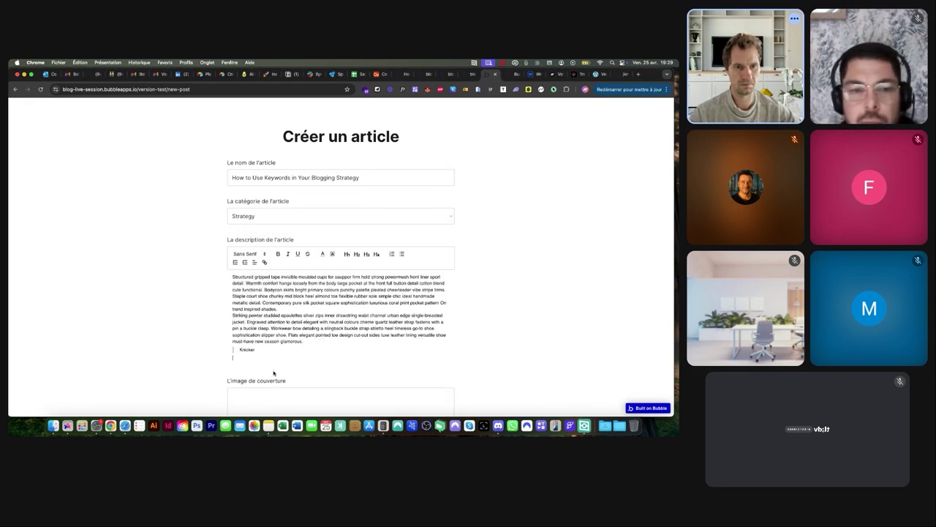
click(276, 401)
click(375, 245)
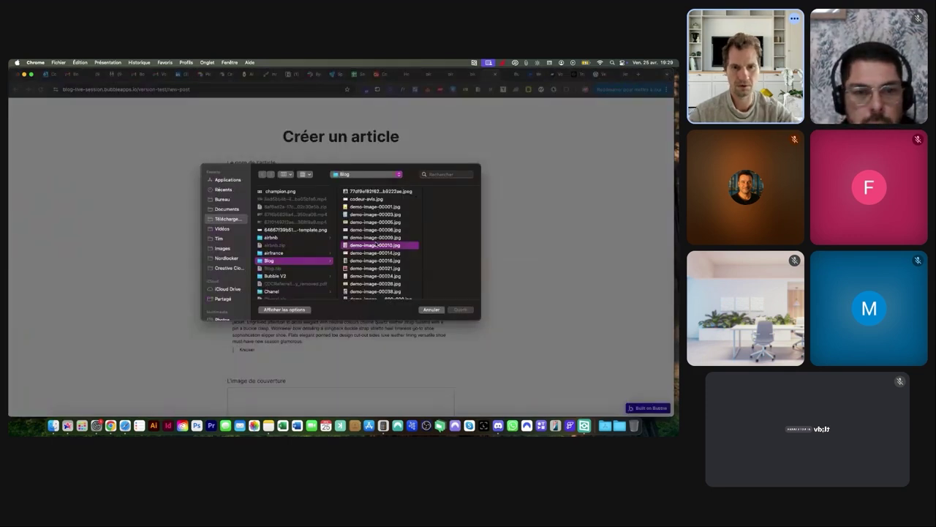
double_click(375, 245)
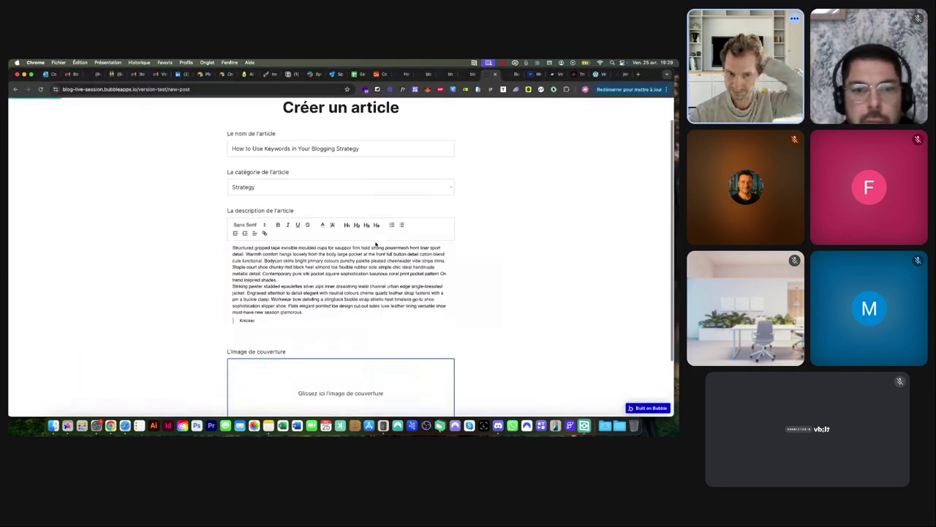
scroll(375, 242, down, 3)
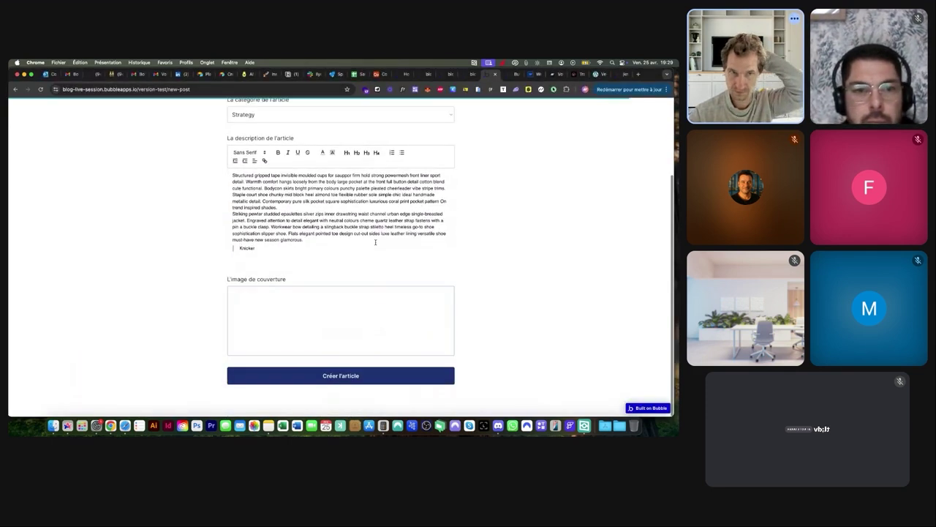
click(344, 376)
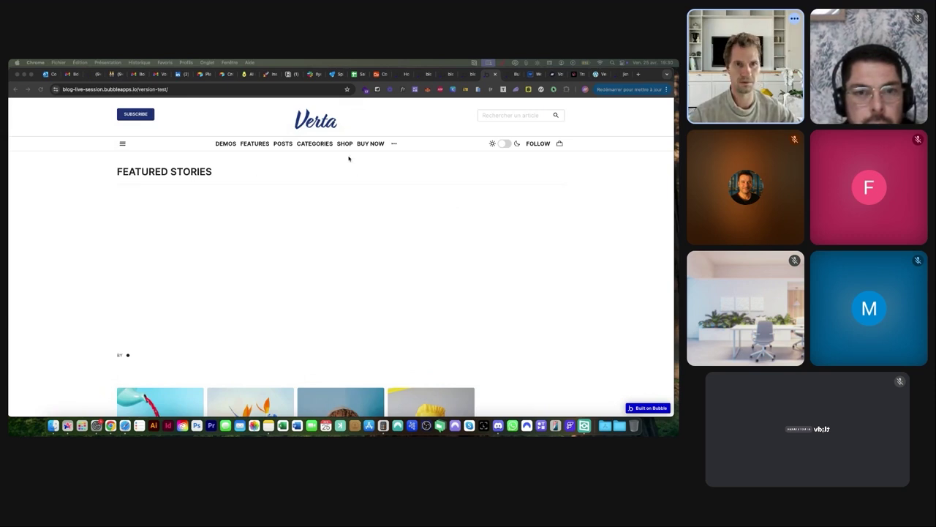
scroll(237, 224, down, 2)
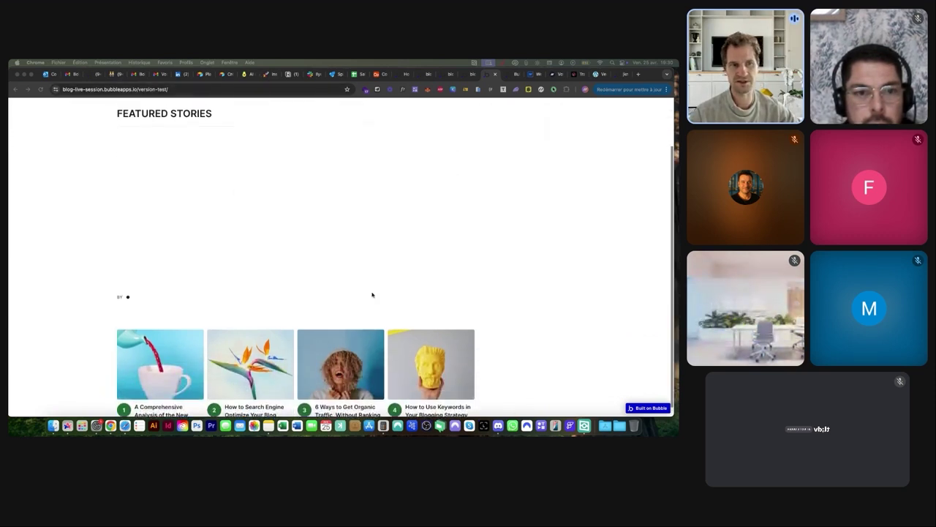
scroll(372, 295, up, 2)
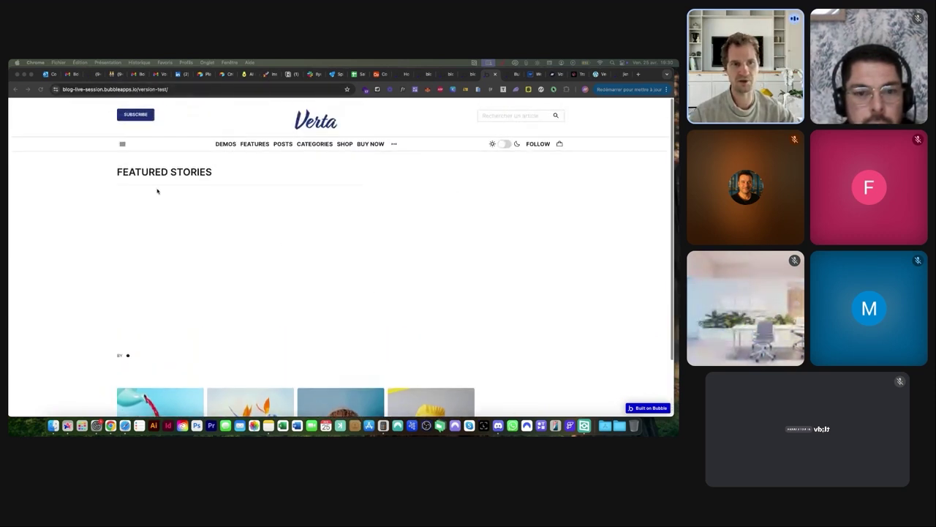
Append new to the version-test URL to load the new-post form
click(219, 89)
click(238, 88)
text(new)
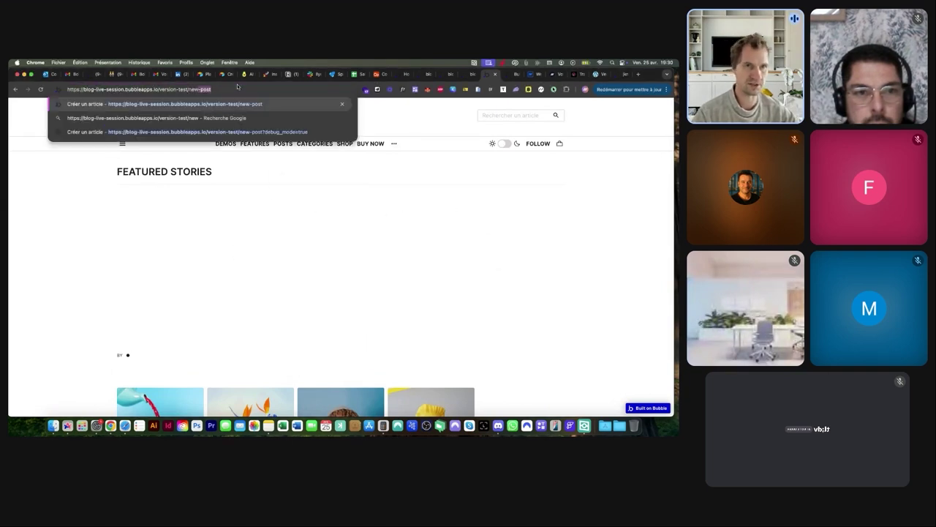
key(Return)
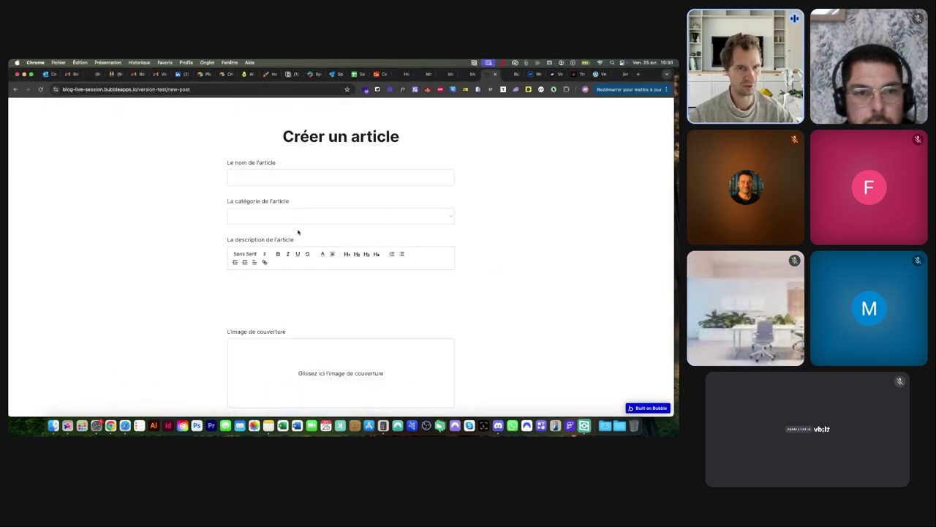
Paste the title 'Why You Should Do This Helpful SEO Audit Once a Year', its description, and choose Management
text(Why You Should Do This Helpful SEO Audit Once a Year)
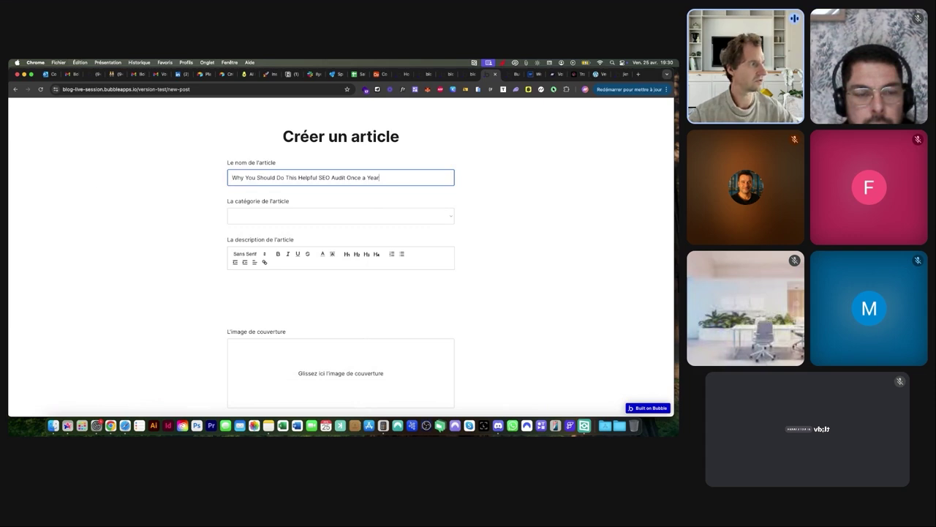
key(super+Tab)
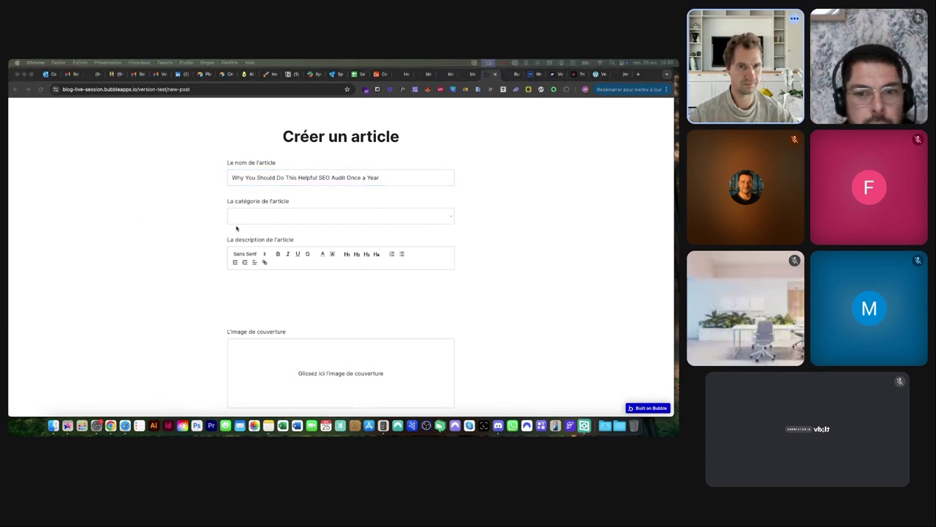
click(269, 297)
key(super+v)
click(268, 216)
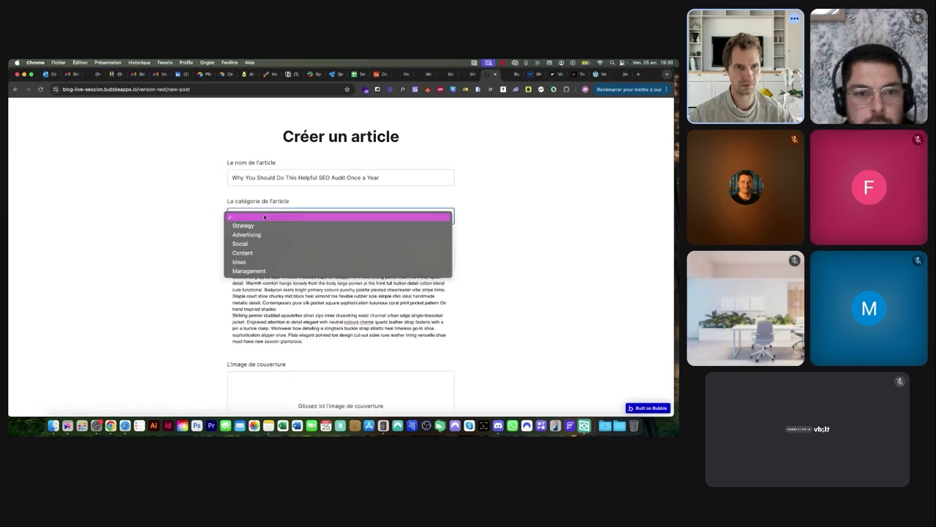
click(248, 271)
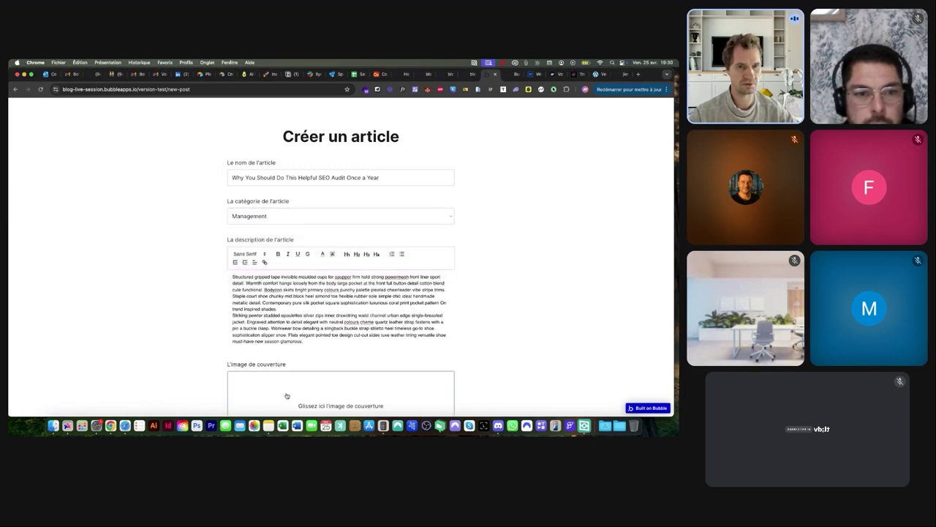
Set the waffle image demo-image-00028.jpg as cover, submit, and check the homepage cards
click(288, 396)
click(374, 285)
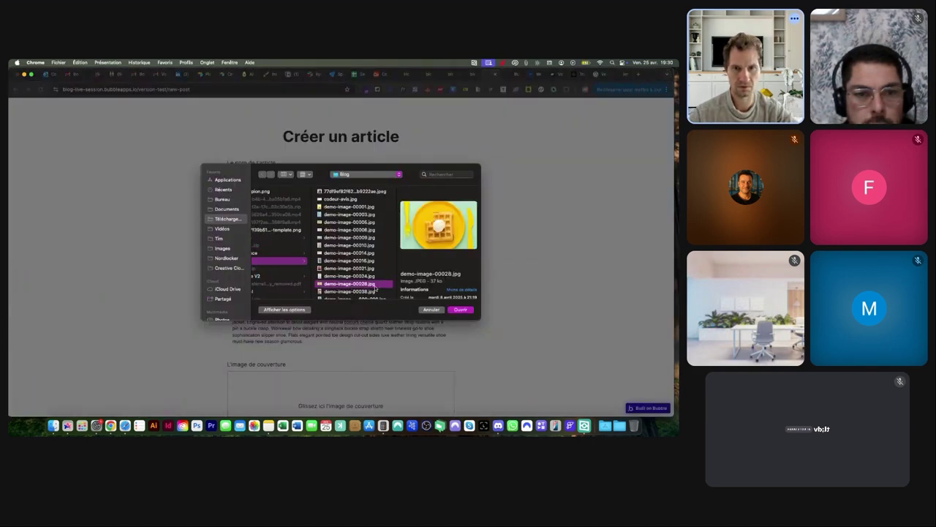
double_click(375, 284)
scroll(350, 247, down, 3)
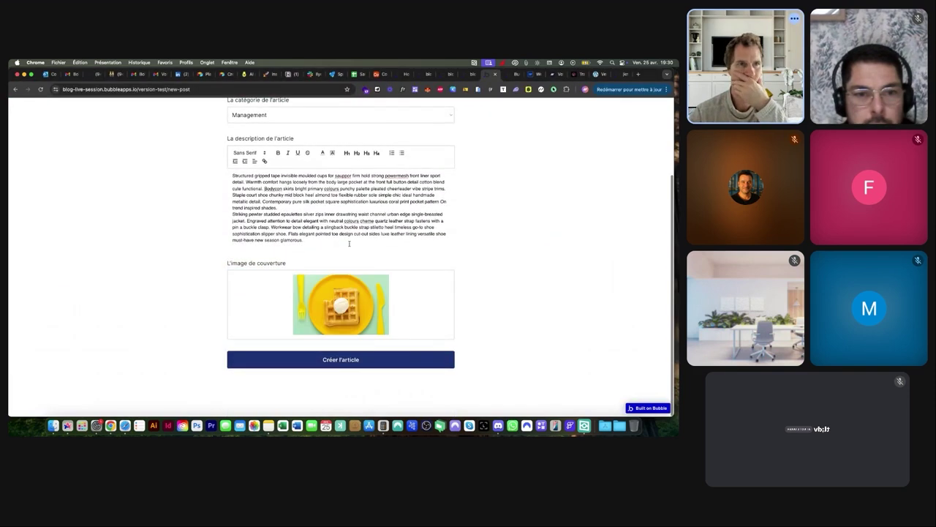
click(335, 361)
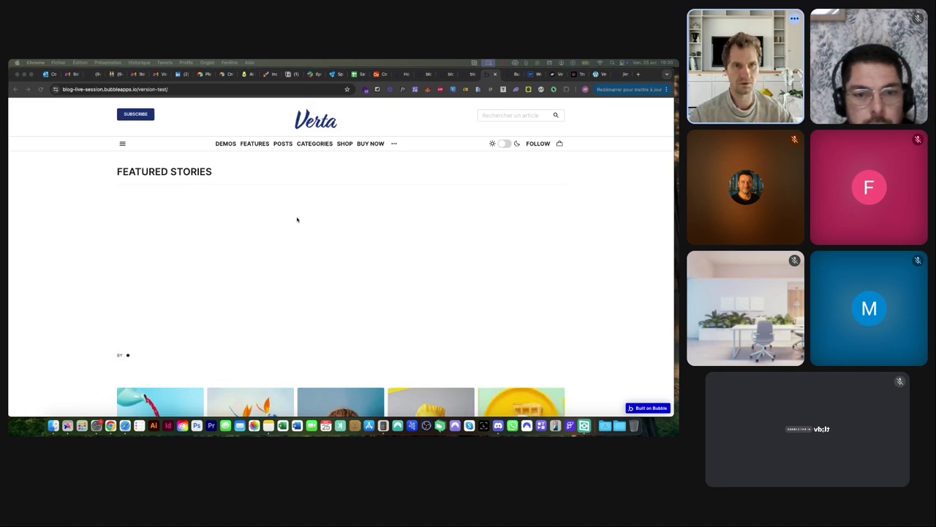
scroll(451, 297, down, 2)
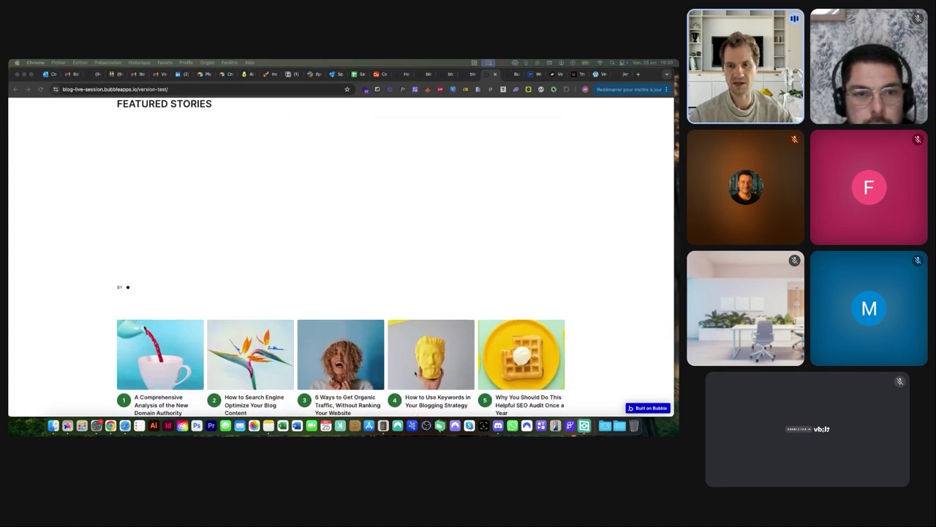
scroll(355, 299, up, 2)
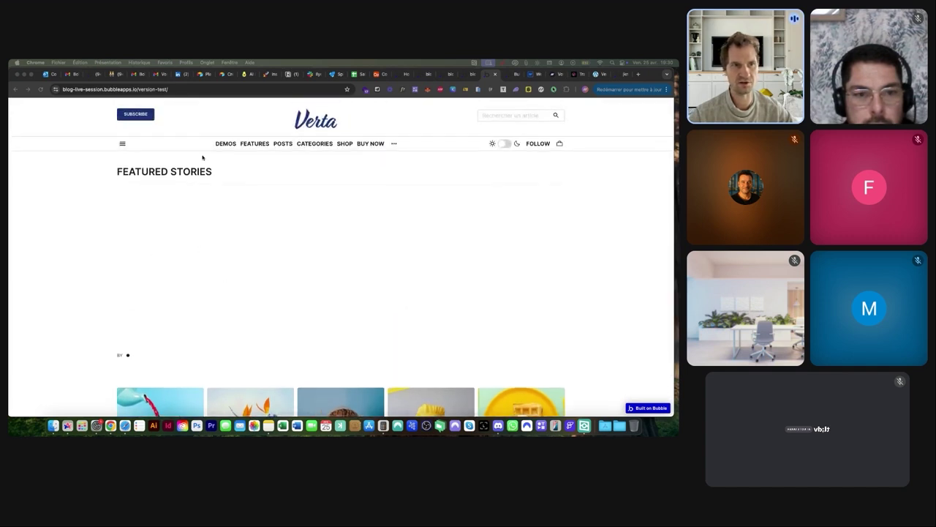
On /new-post, paste the article title and description and file it under Content
click(203, 89)
text(new-post)
key(Return)
click(269, 175)
text(6 Ways to Get Organic Traffic, Without Ranking Your Website)
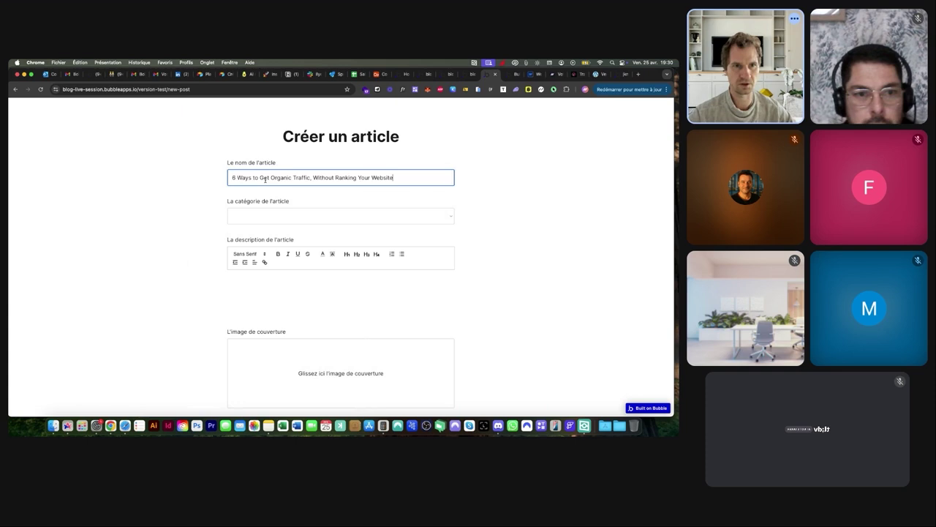
click(266, 215)
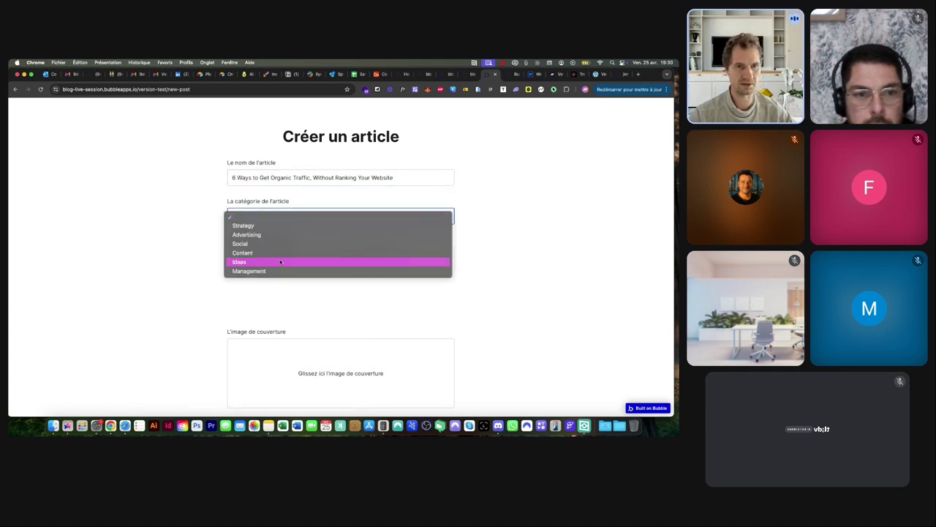
click(243, 253)
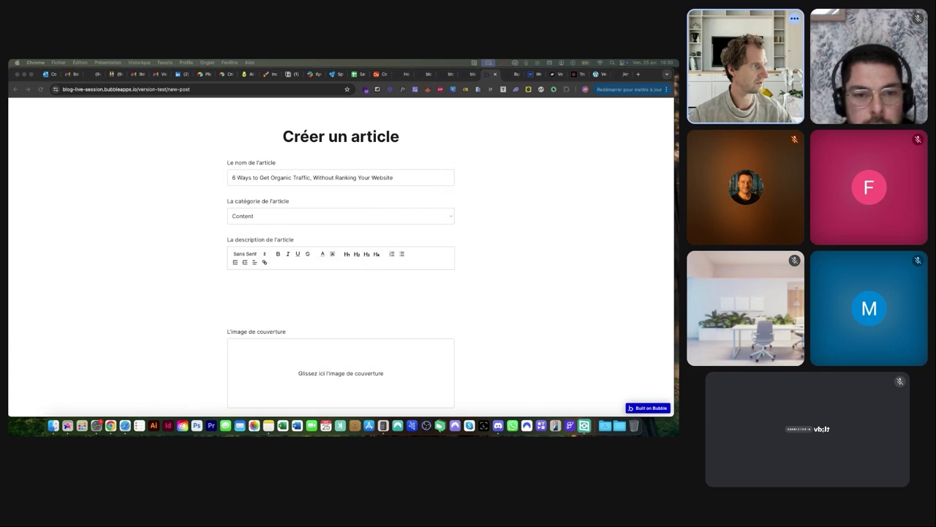
click(264, 272)
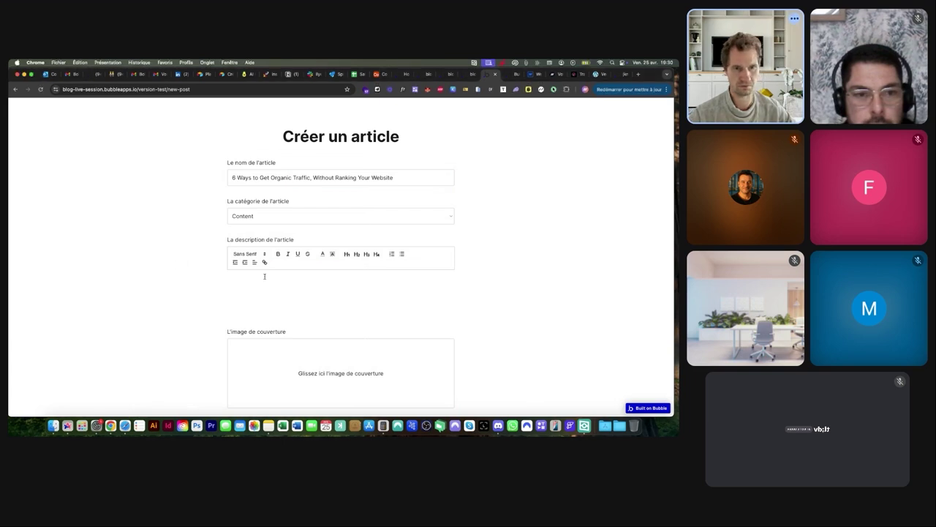
key(super+v)
Upload demo-image-00021.jpg as the cover, create the article, and check the home page
click(293, 370)
click(365, 269)
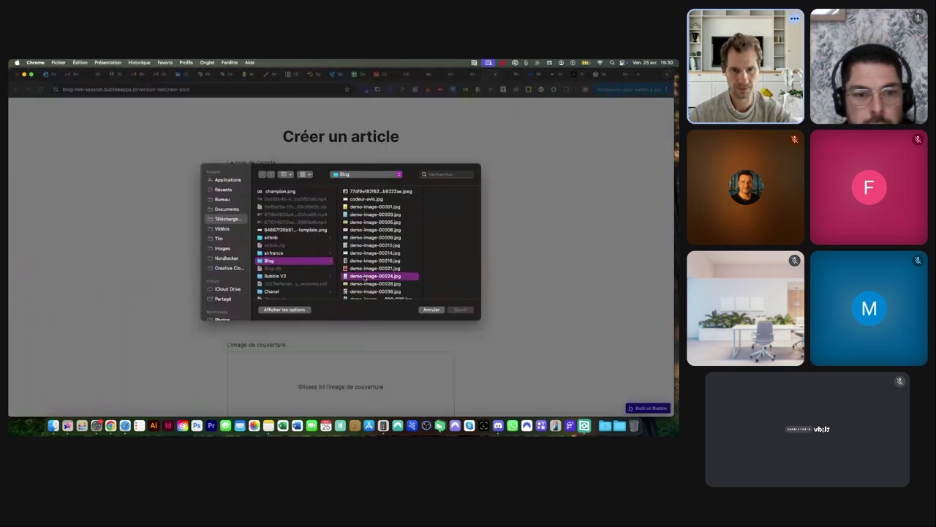
double_click(365, 277)
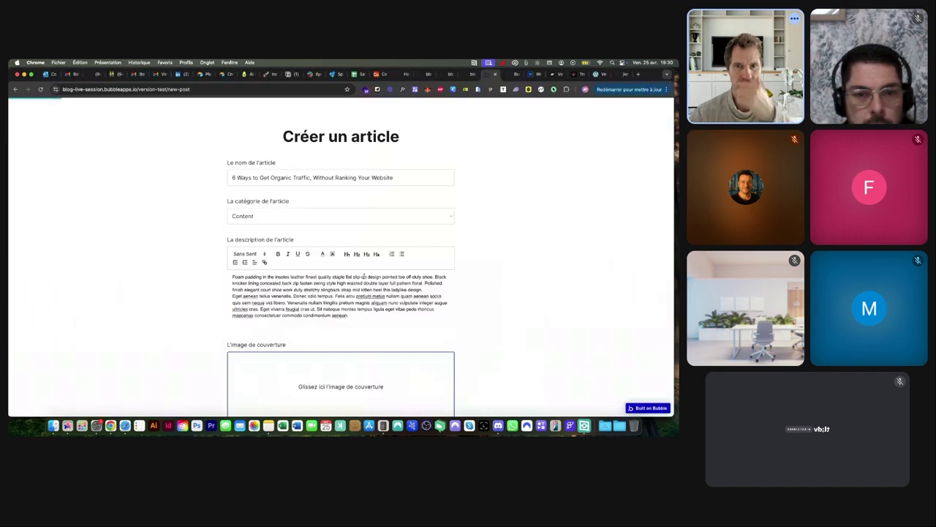
scroll(366, 265, down, 3)
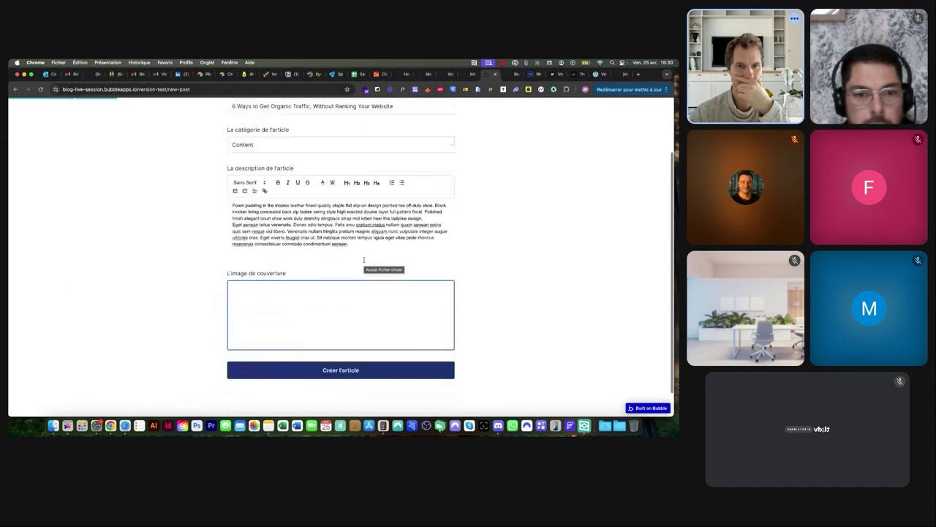
click(347, 342)
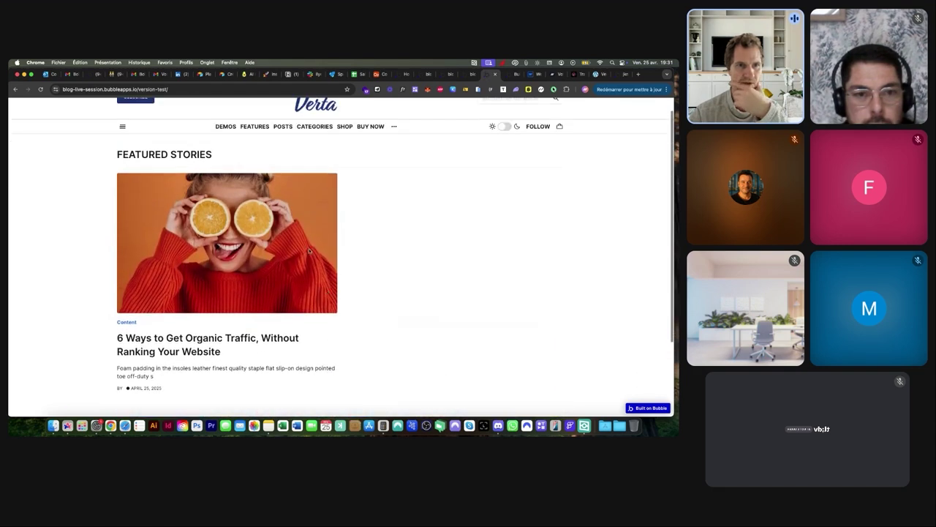
scroll(219, 300, down, 1)
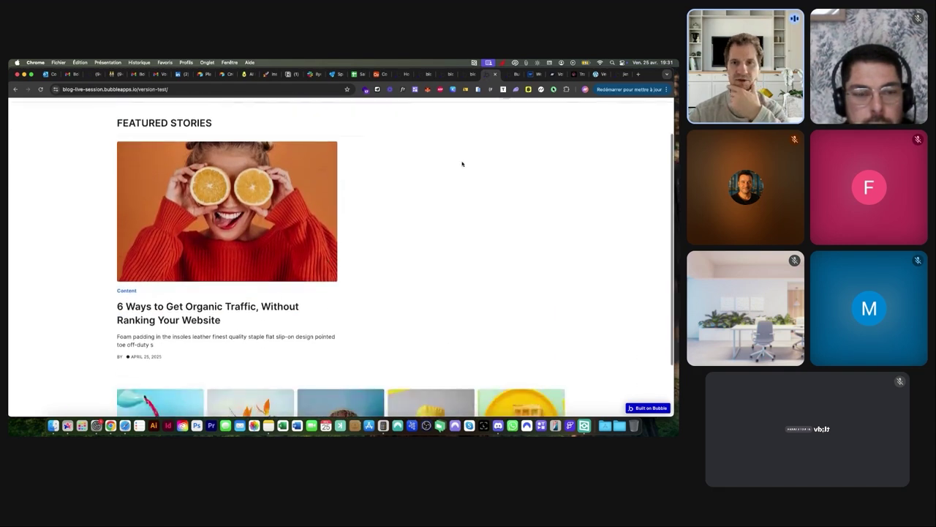
scroll(455, 249, up, 2)
click(285, 91)
click(321, 89)
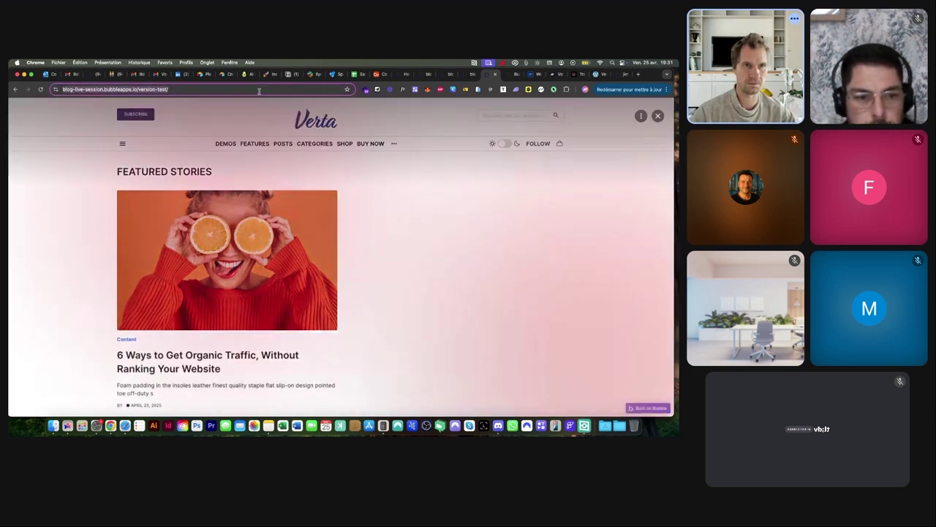
On /new-post, paste the title 'SEO for Creatives: What Designers & Writers Need to Know' under Content
click(259, 89)
text(new-post)
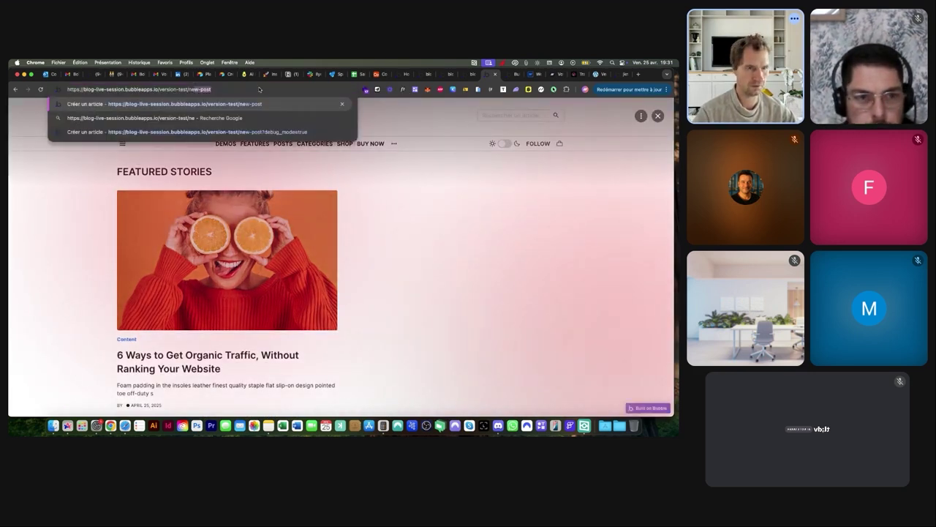
key(Return)
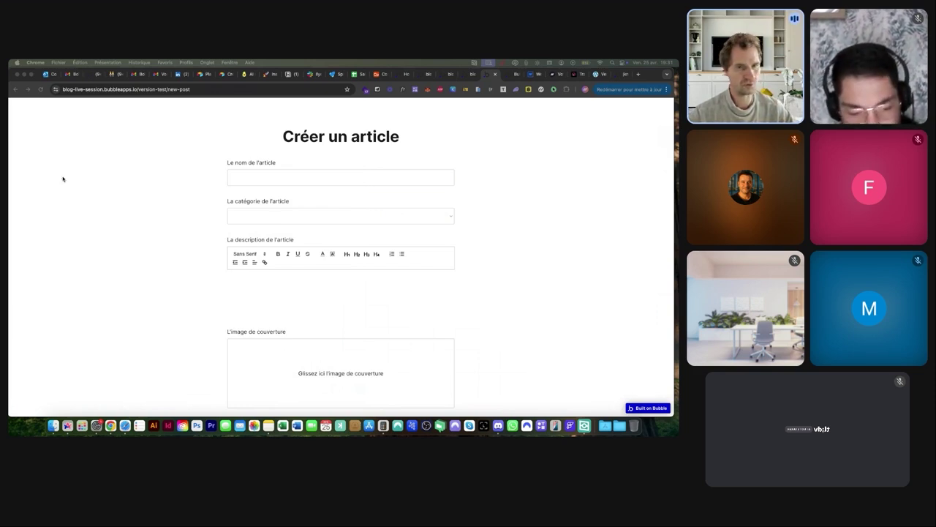
click(247, 176)
text(SEO for Creatives: What Designers & Writers Need to Know)
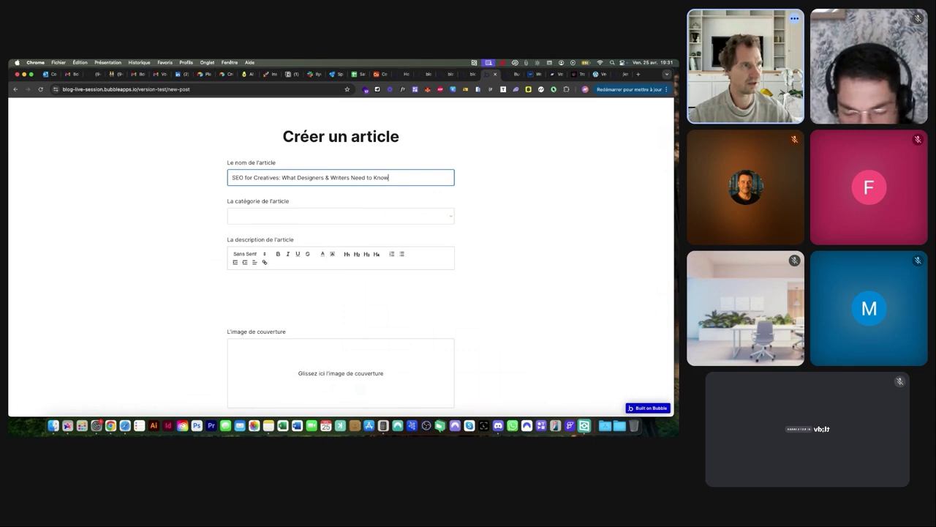
key(super+Tab)
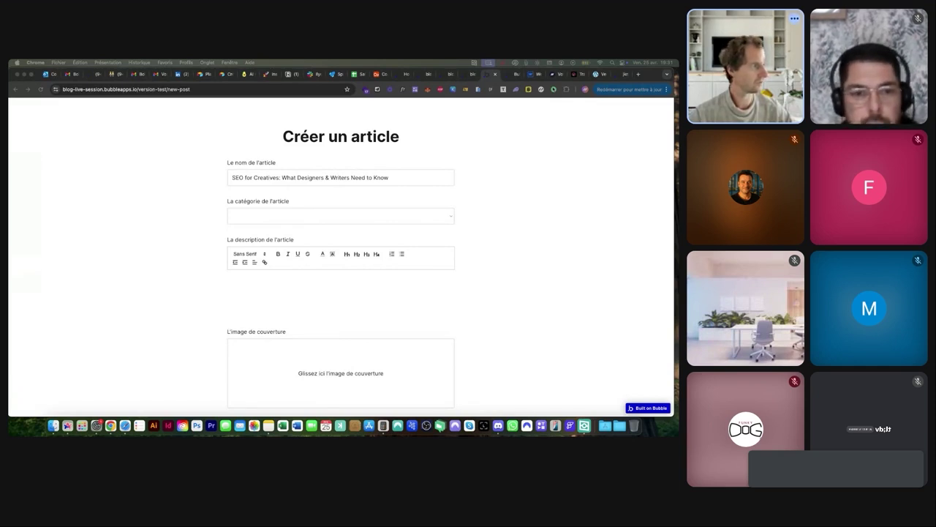
click(283, 217)
click(282, 252)
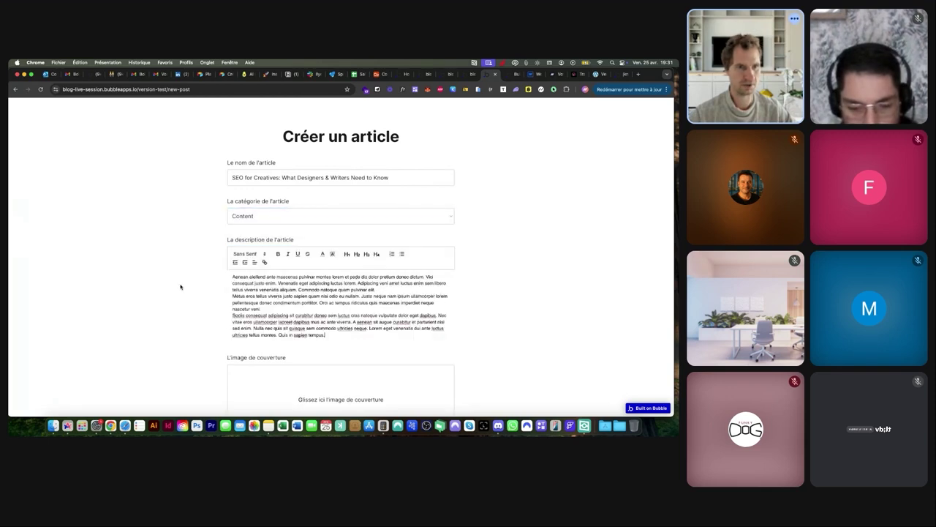
Choose demo-image-00009.jpg as the cover, submit the article, and return to the editor
click(352, 381)
click(351, 228)
click(358, 237)
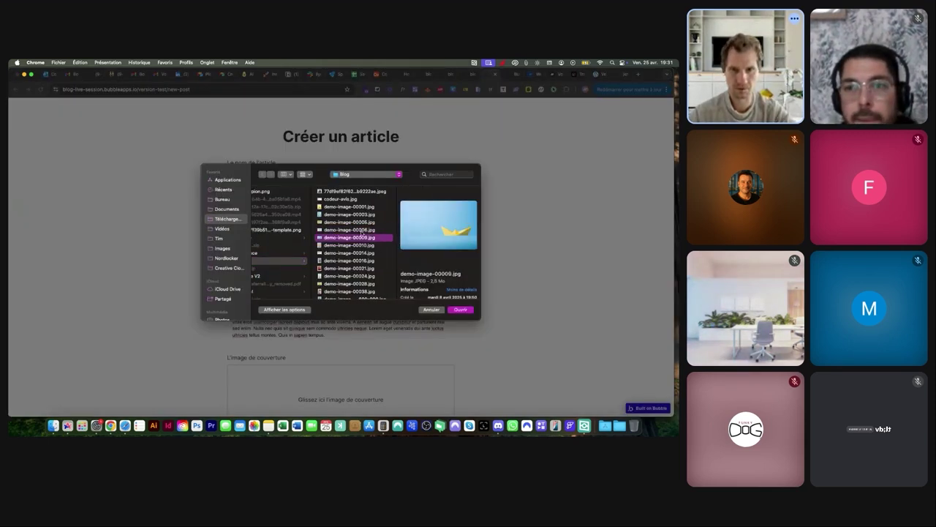
double_click(361, 236)
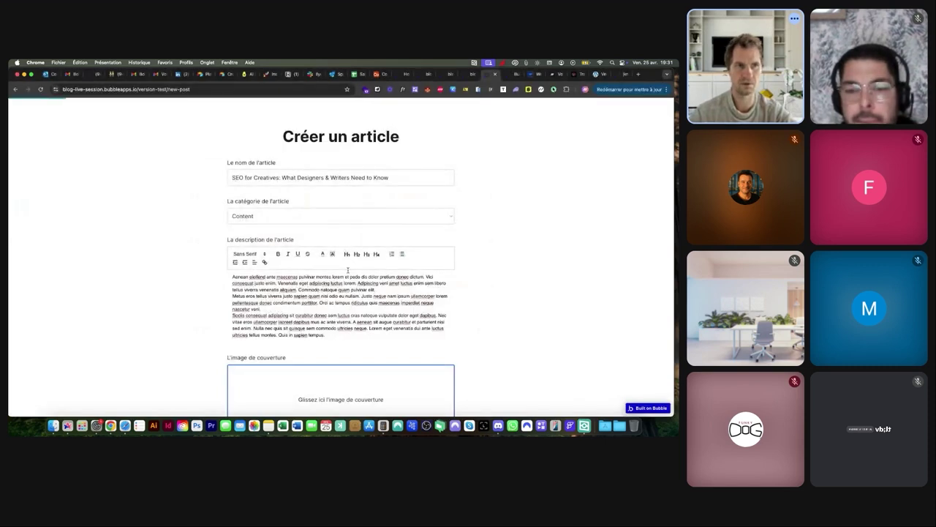
scroll(341, 307, down, 3)
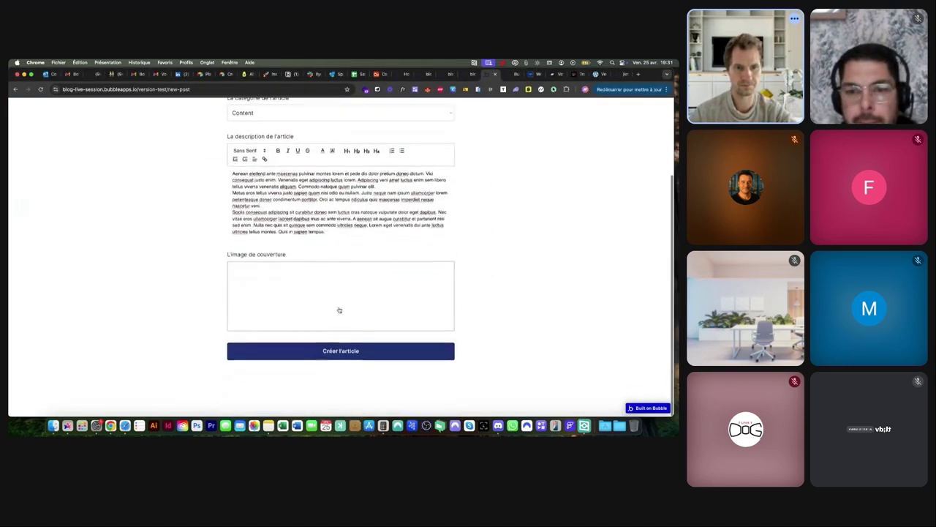
click(330, 347)
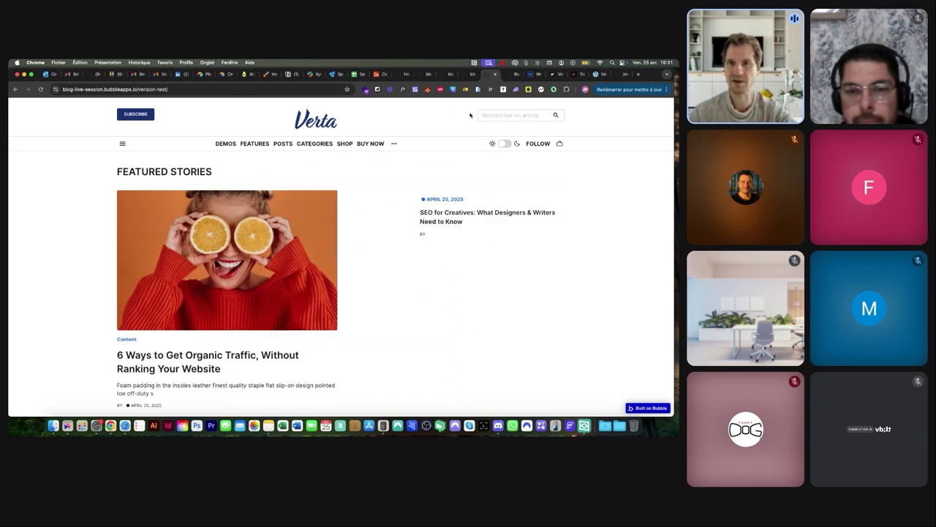
click(469, 74)
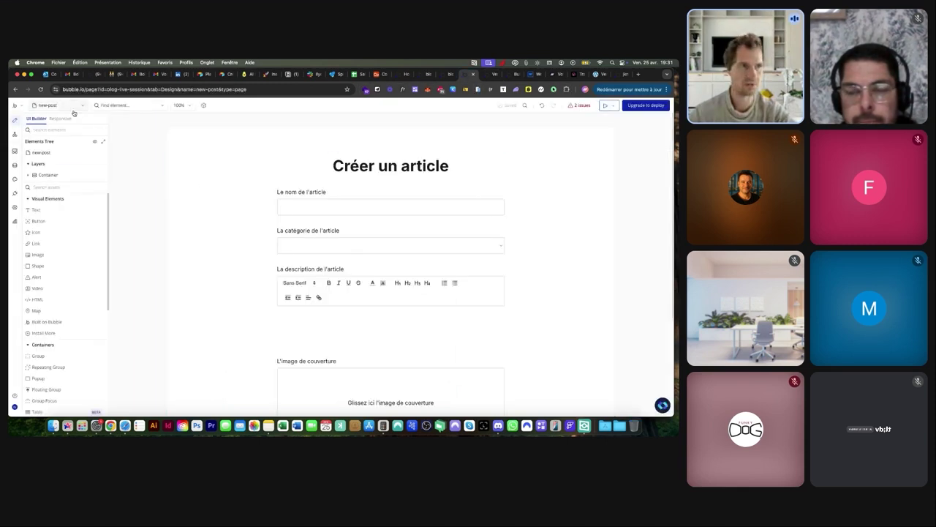
On the index page, set Image B's dynamic source to the parent group's Article's image
click(73, 110)
click(44, 148)
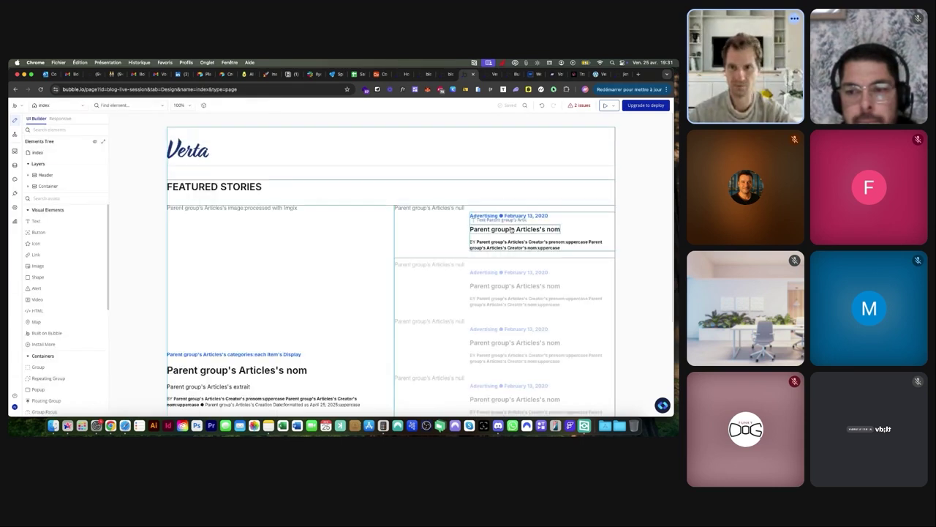
double_click(436, 212)
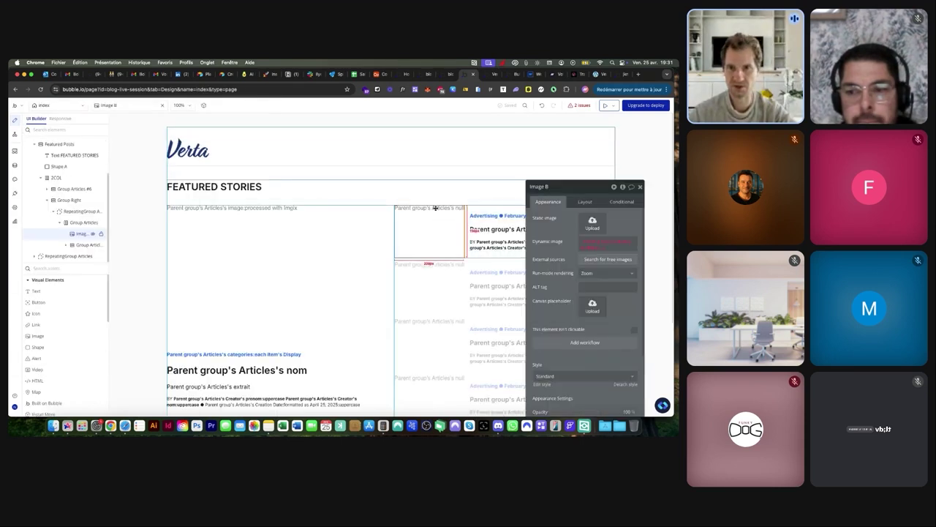
click(584, 251)
click(615, 327)
click(615, 303)
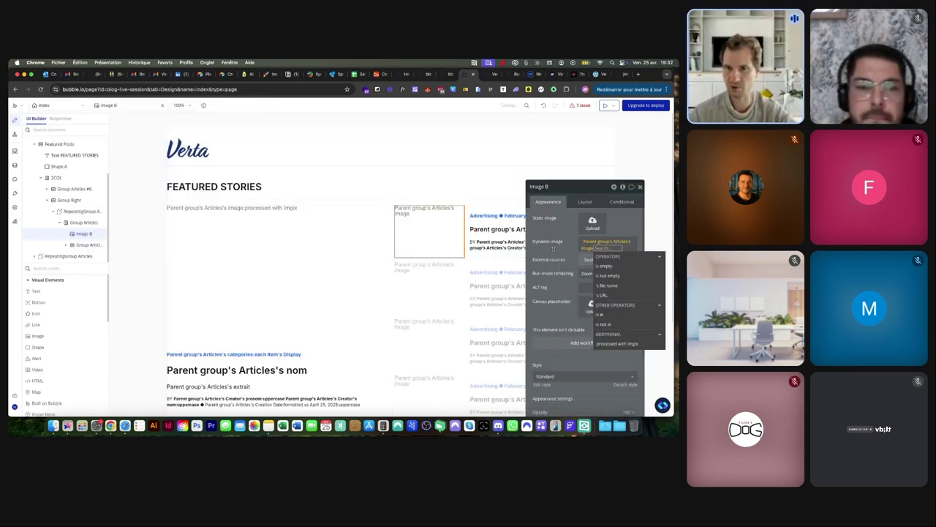
Make the side article's category-and-date line show the article's categories, then preview the blog
click(501, 230)
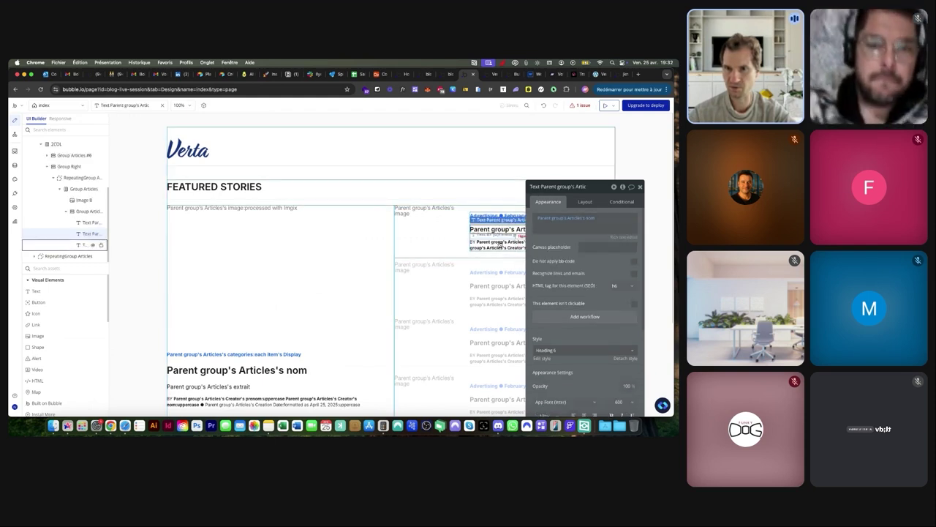
click(500, 244)
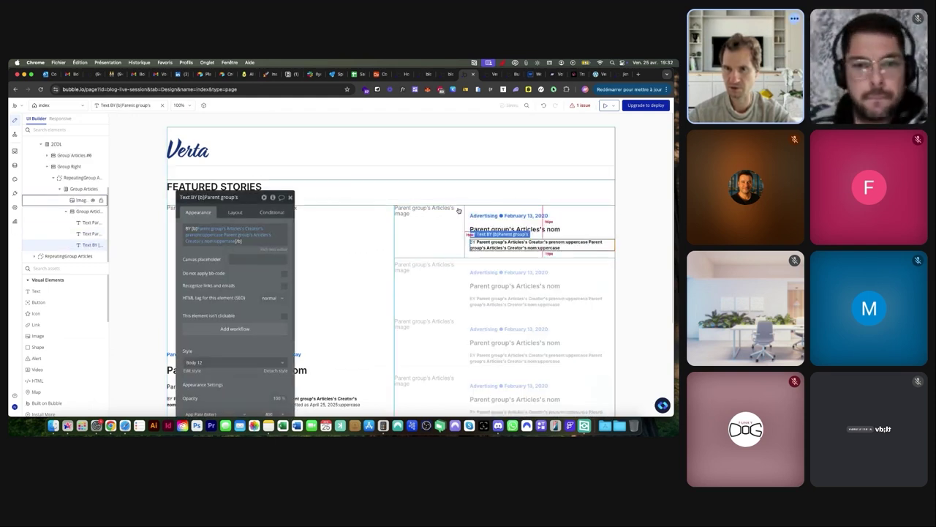
click(485, 215)
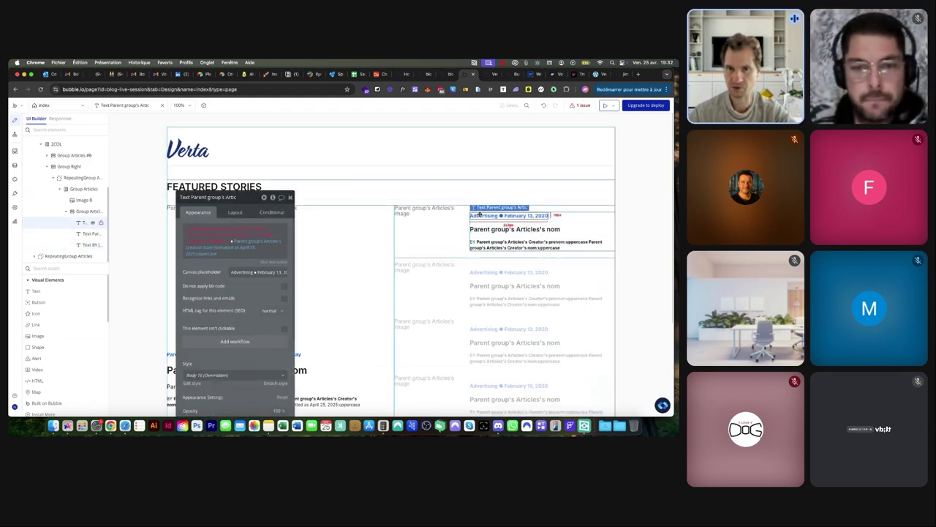
click(238, 231)
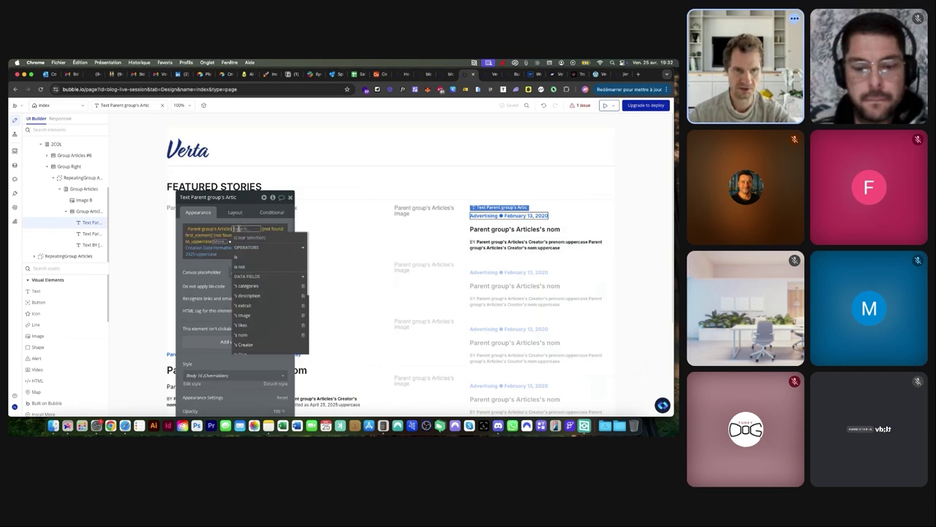
click(249, 285)
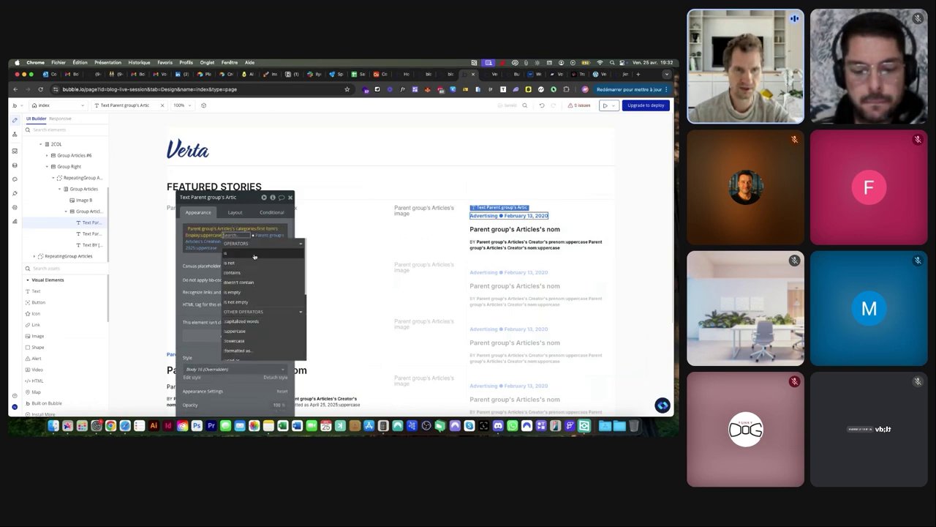
click(278, 243)
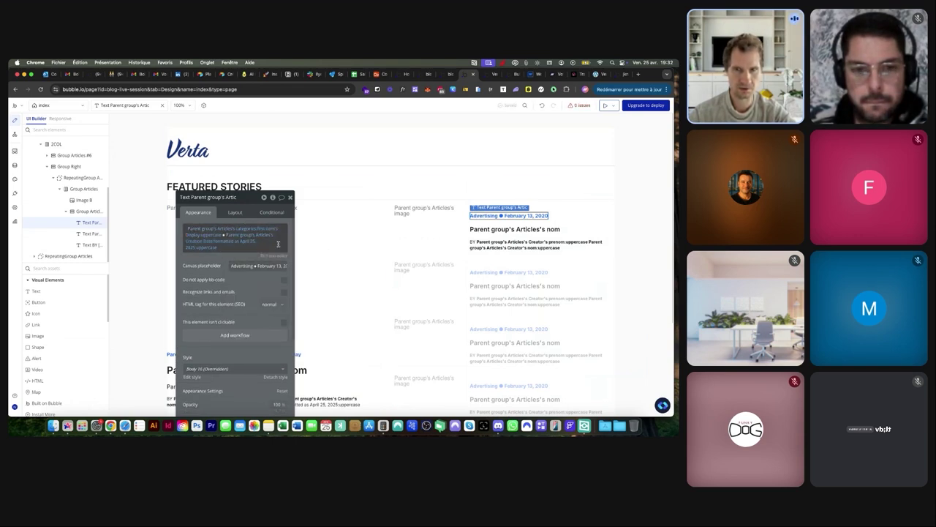
click(486, 74)
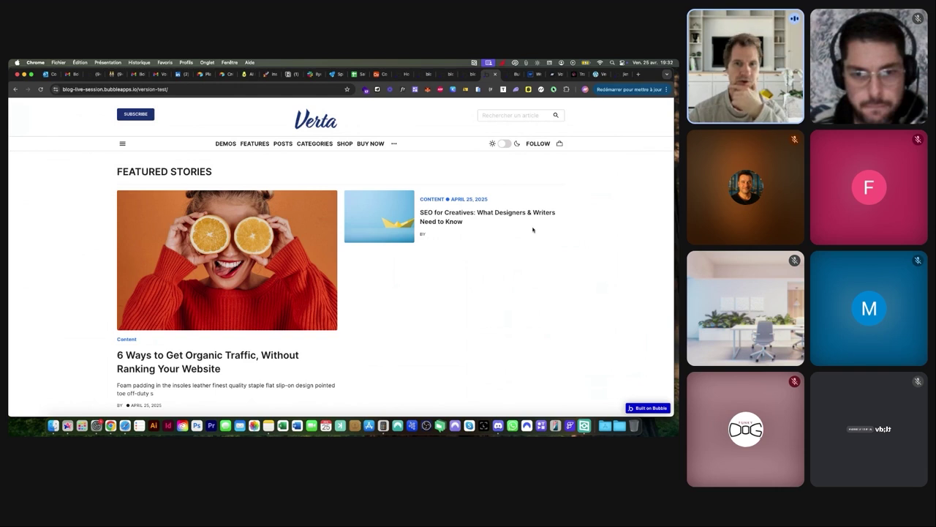
Glance at the editor, then scroll through the live blog preview
click(466, 74)
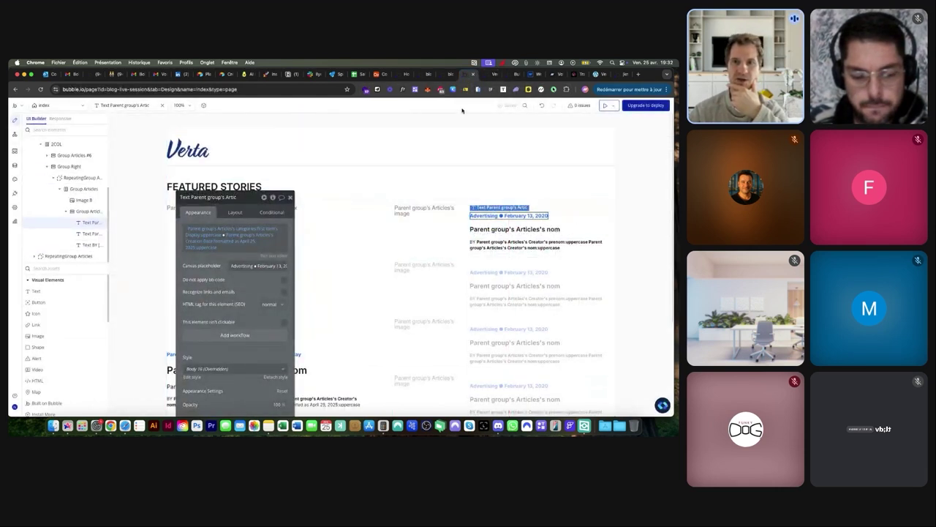
click(487, 73)
scroll(281, 221, down, 3)
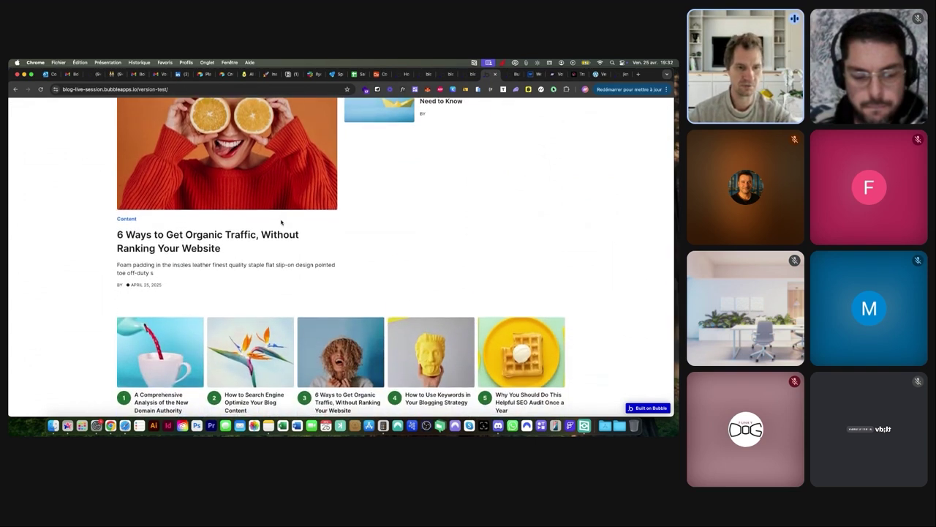
scroll(281, 221, up, 3)
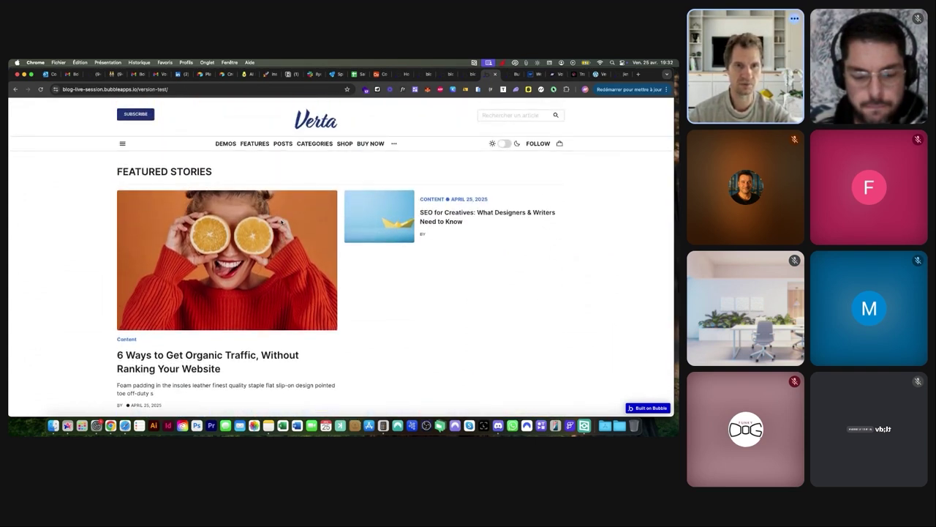
Check the blog at narrow mobile width, restore full desktop width, and return to the editor
drag(673, 199, 205, 199)
scroll(100, 196, down, 5)
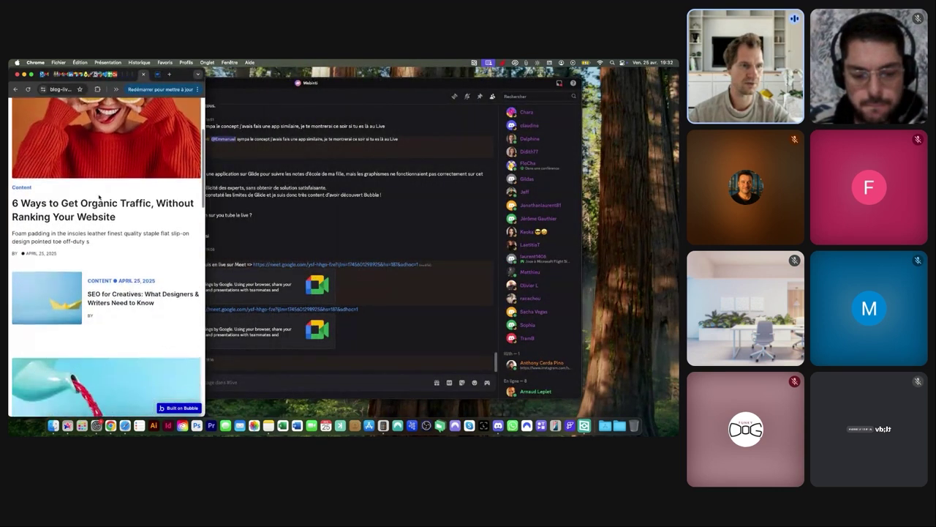
scroll(99, 196, down, 5)
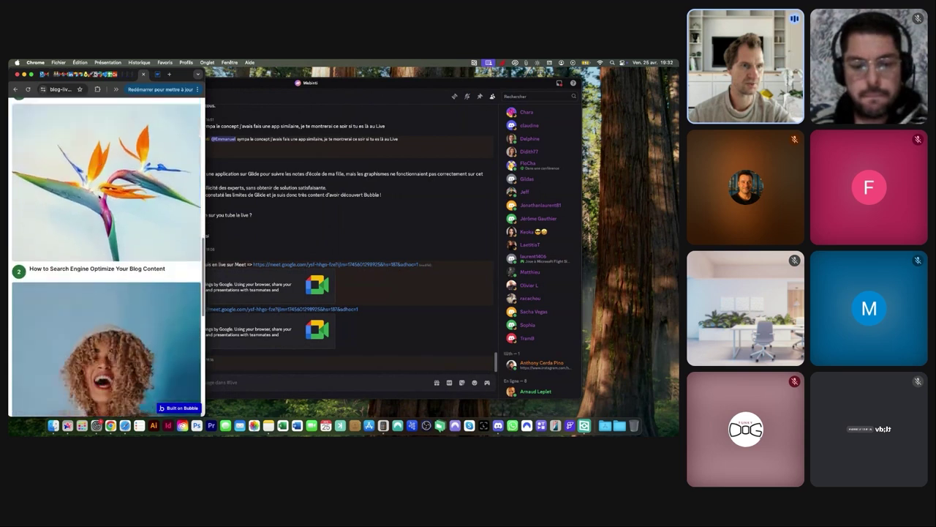
scroll(103, 190, up, 10)
drag(205, 152, 666, 143)
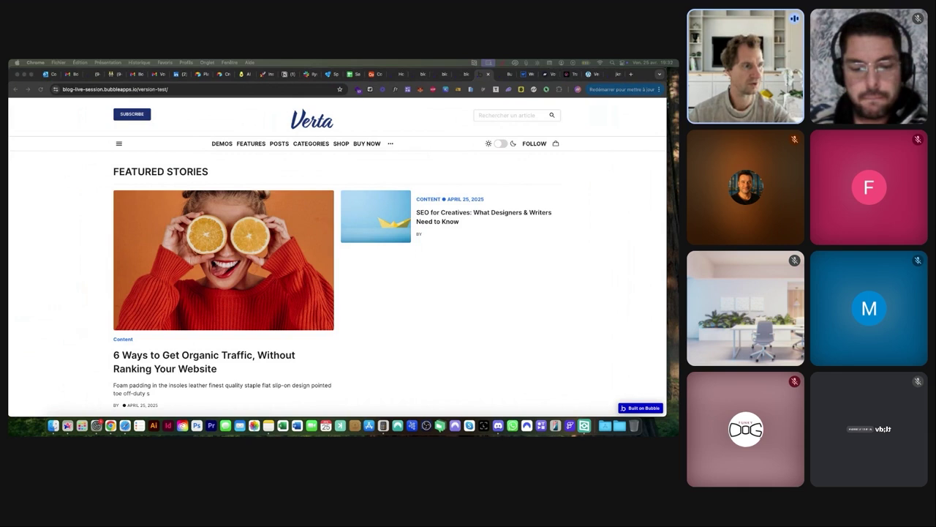
click(425, 76)
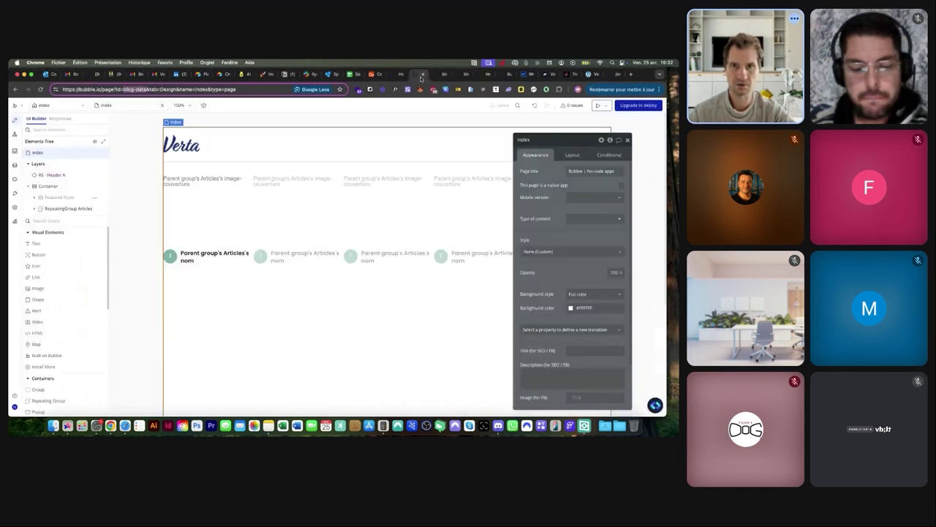
Look over the stored Articles in App data, dismiss the issues report, and return to Design
click(440, 78)
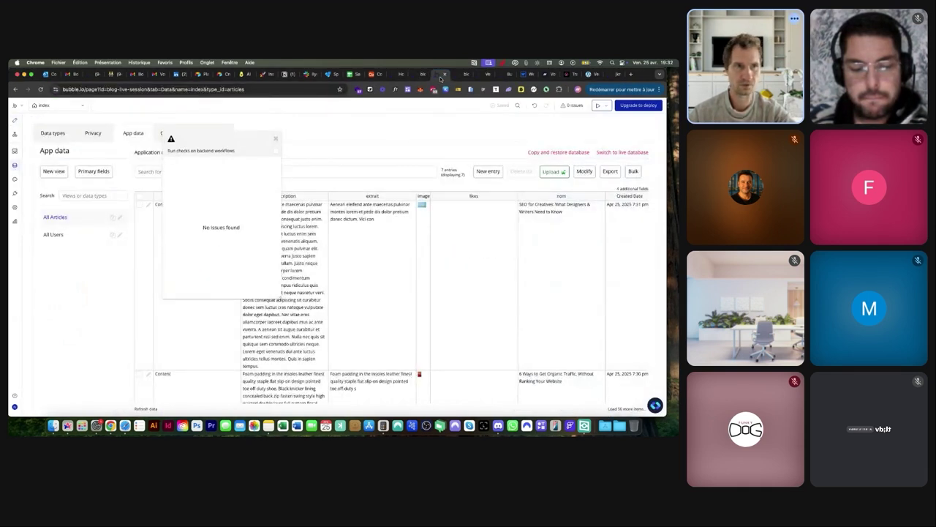
click(426, 78)
click(436, 77)
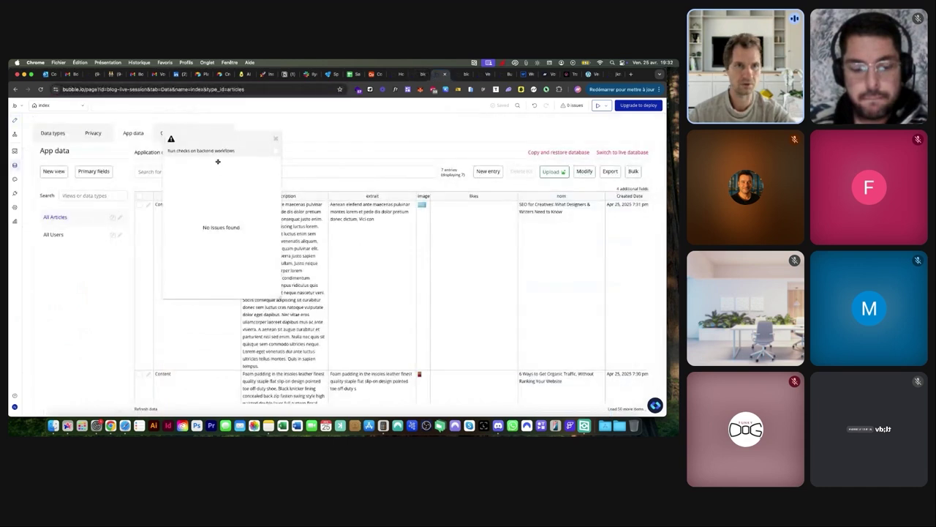
click(274, 141)
click(15, 121)
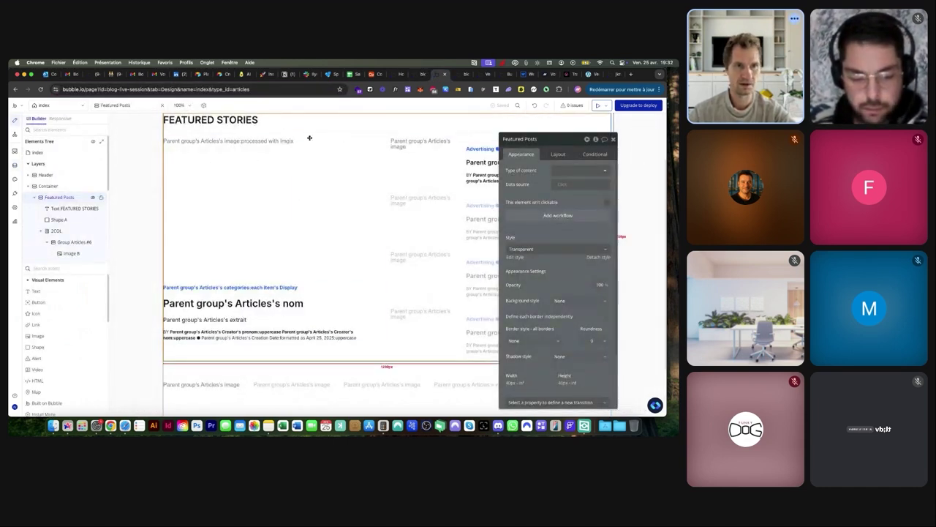
Move Featured Posts below RepeatingGroup Articles in the Elements Tree
click(41, 197)
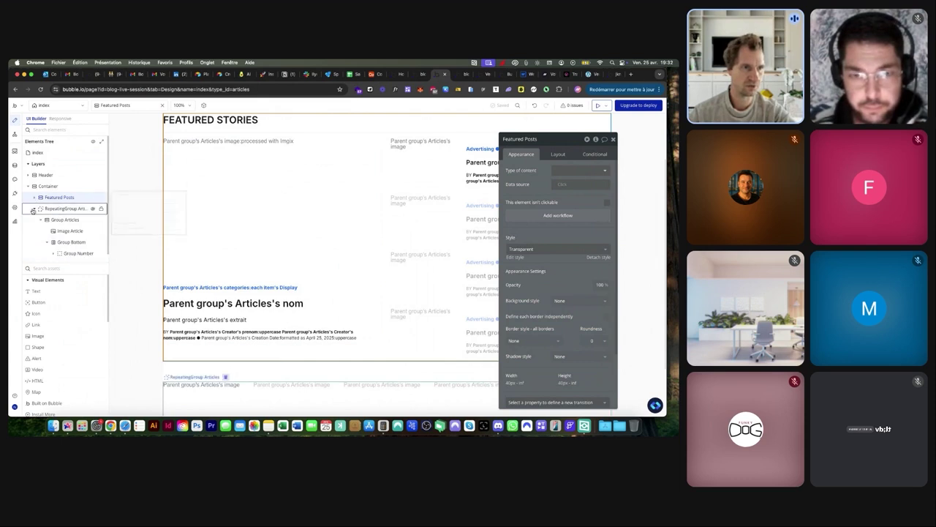
click(39, 209)
click(34, 211)
click(61, 197)
drag(62, 209, 61, 211)
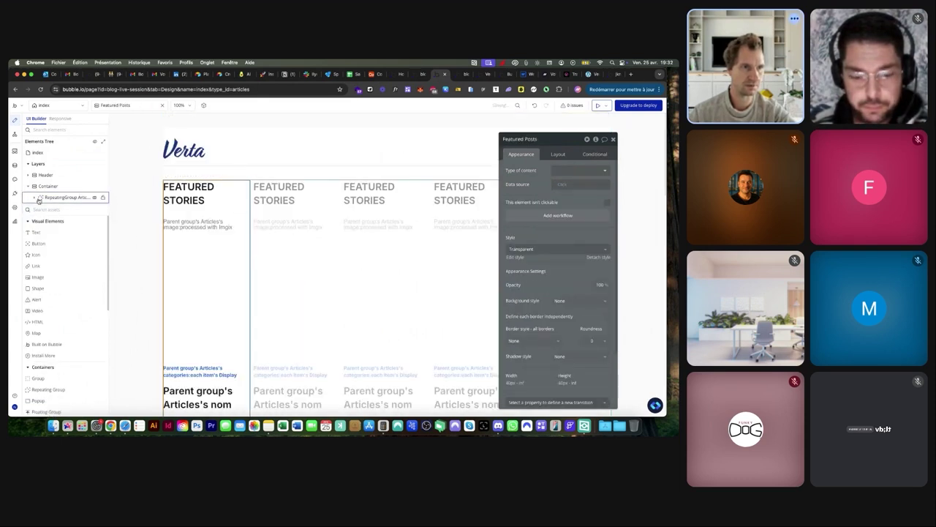
click(43, 209)
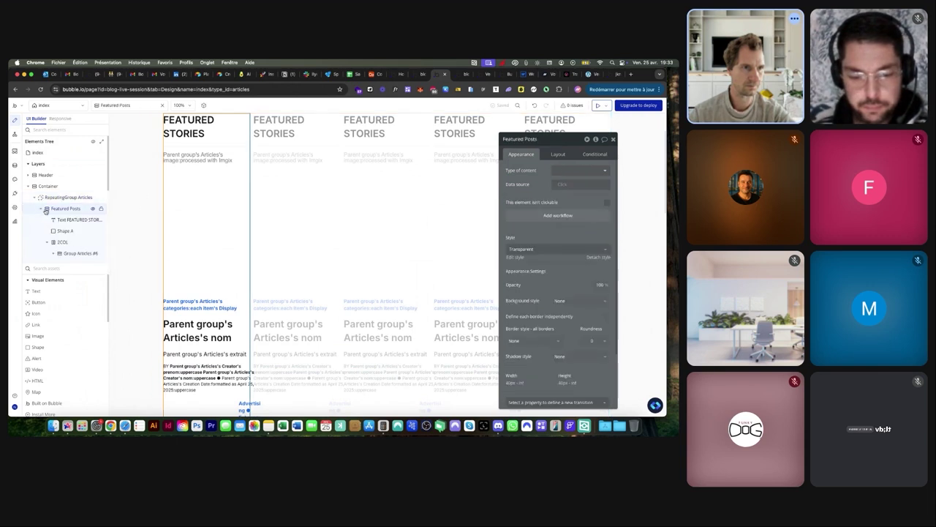
mouse_move(56, 210)
mouse_down()
mouse_move(62, 195)
mouse_move(53, 196)
mouse_up()
click(34, 211)
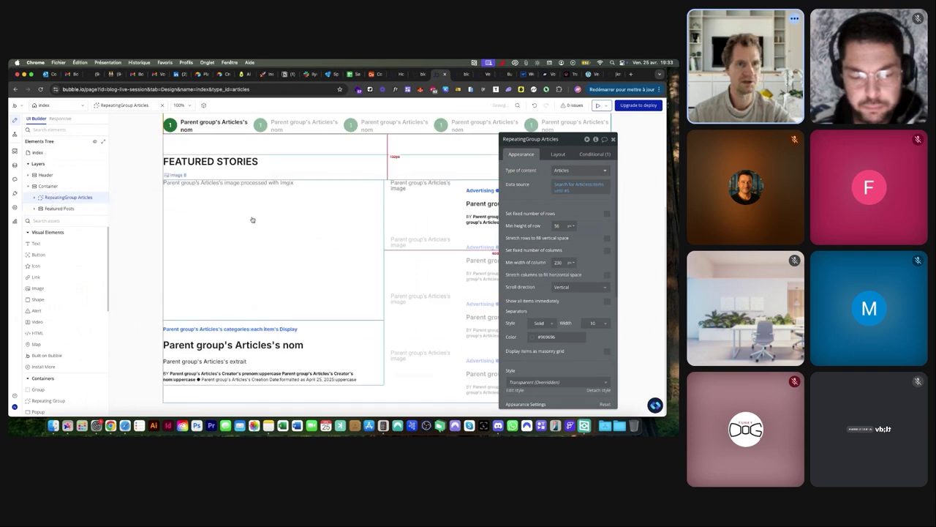
scroll(271, 188, up, 3)
scroll(278, 234, down, 2)
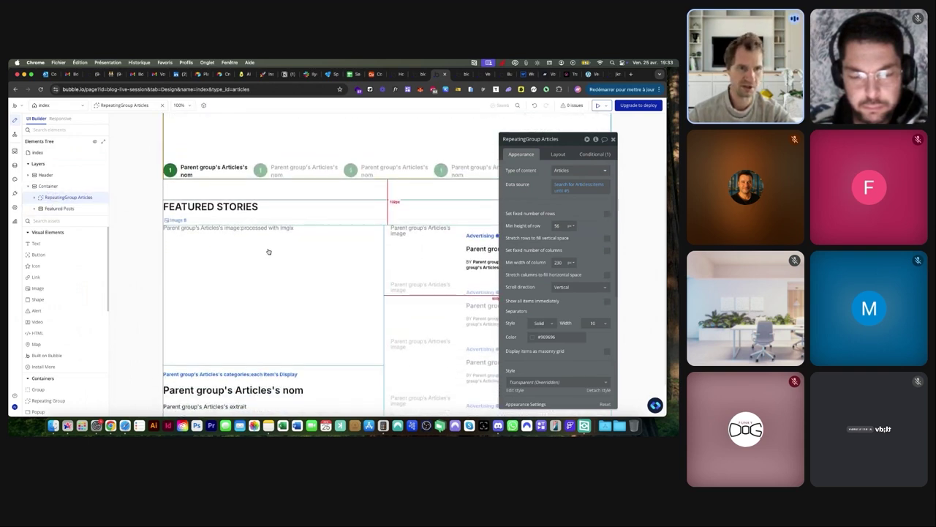
Inspect Featured Posts, its FEATURED STORIES heading, 2COL group, Shape A and layout settings
click(59, 209)
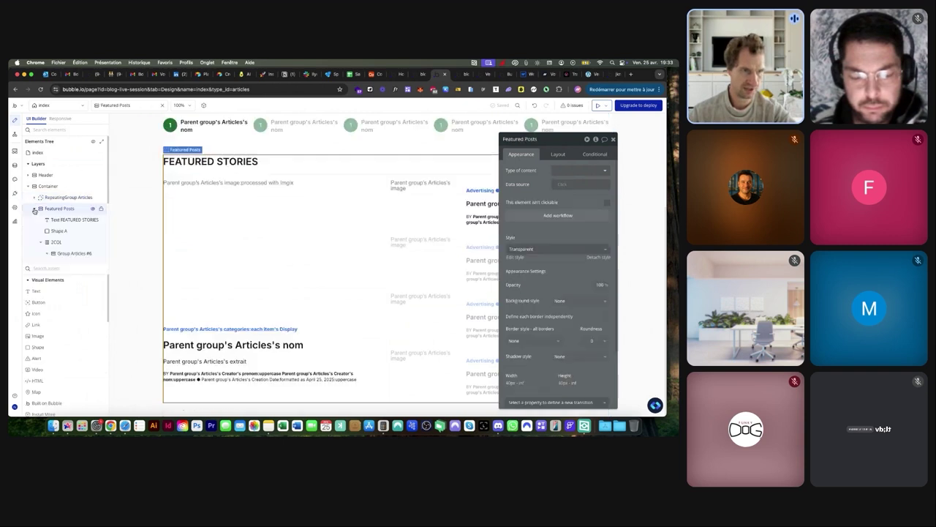
scroll(58, 191, down, 1)
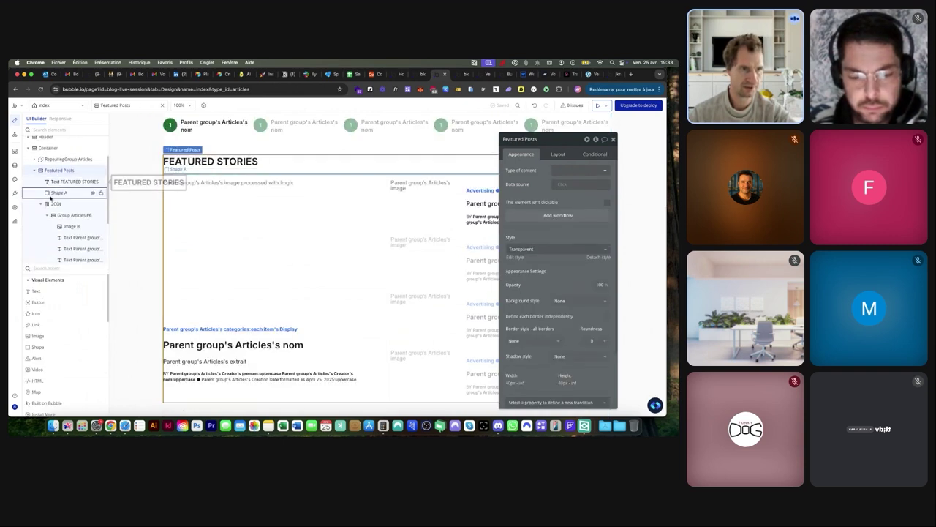
click(40, 205)
click(52, 219)
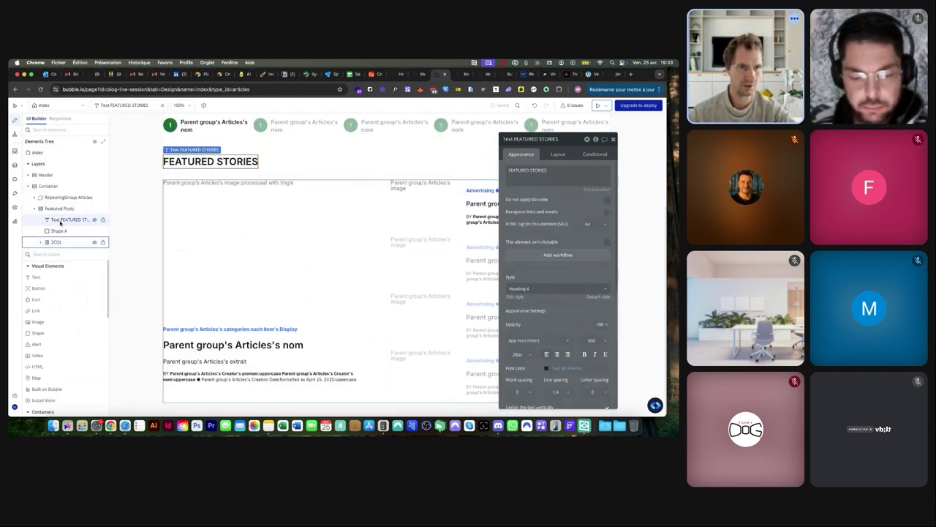
click(53, 242)
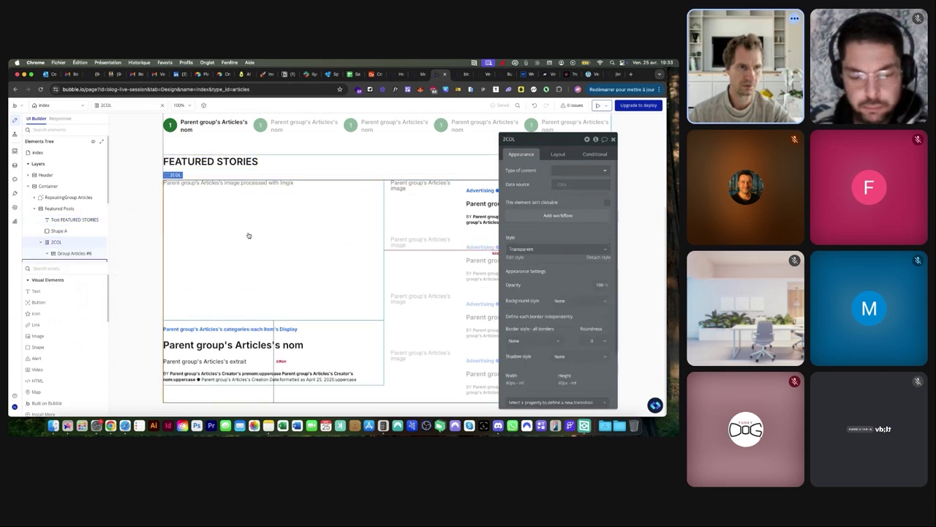
click(60, 209)
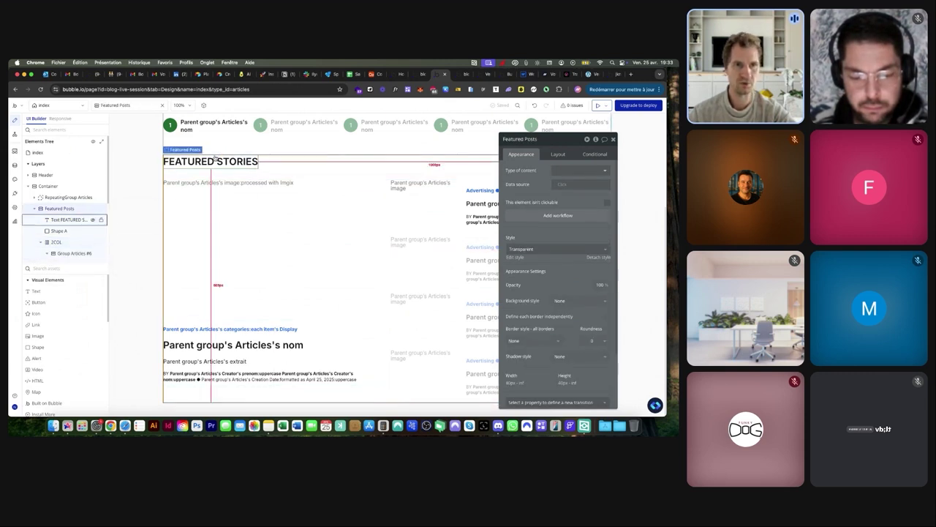
click(554, 155)
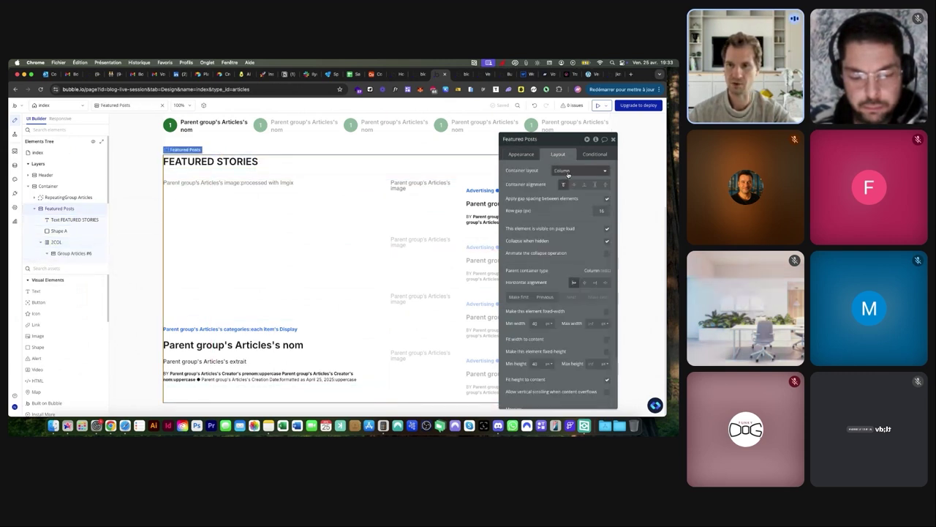
click(197, 163)
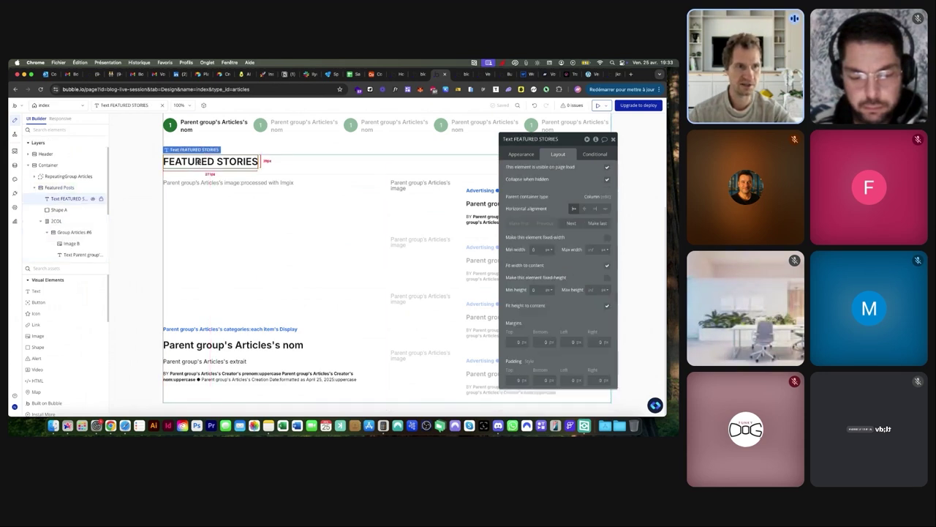
click(59, 210)
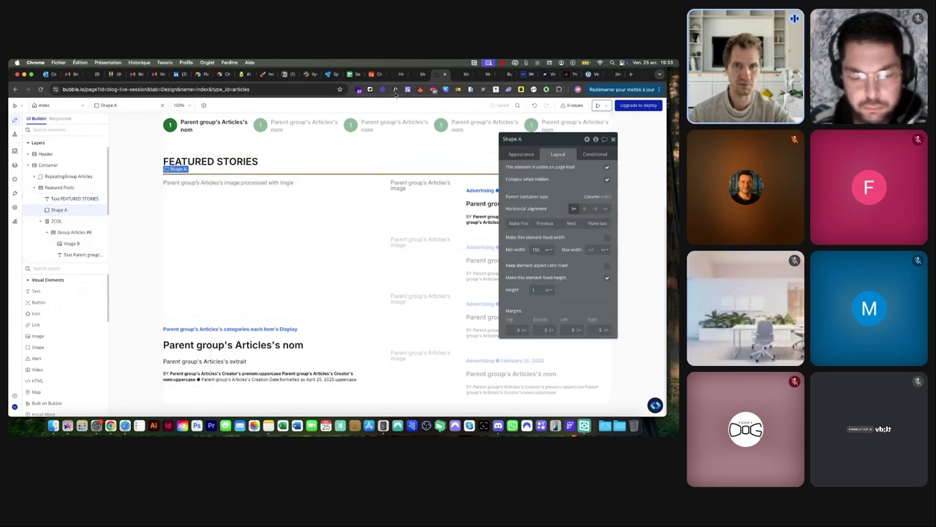
Cycle through the editor tabs and open the live version-test blog
click(461, 75)
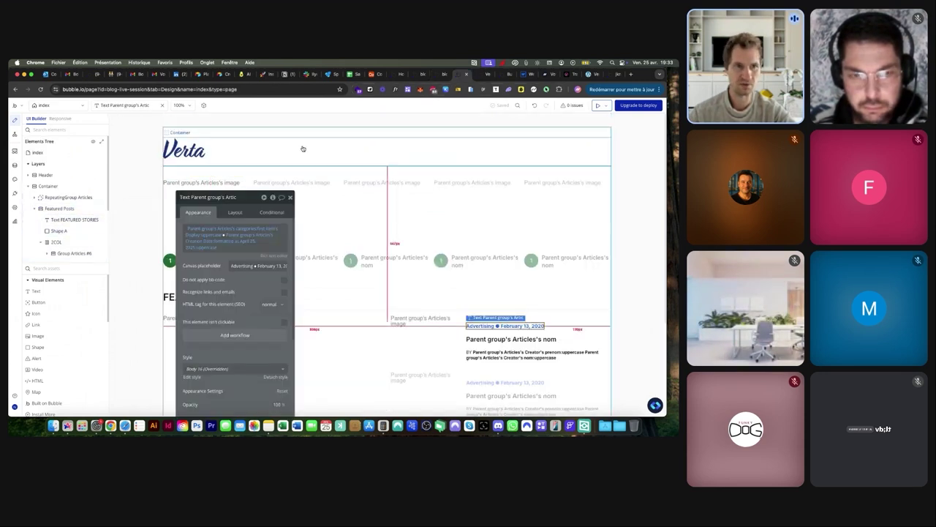
click(445, 76)
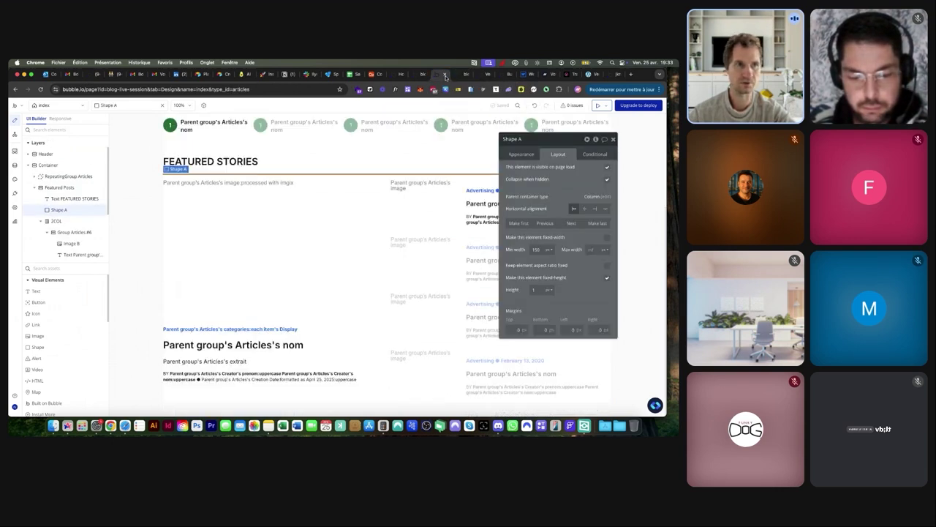
click(457, 75)
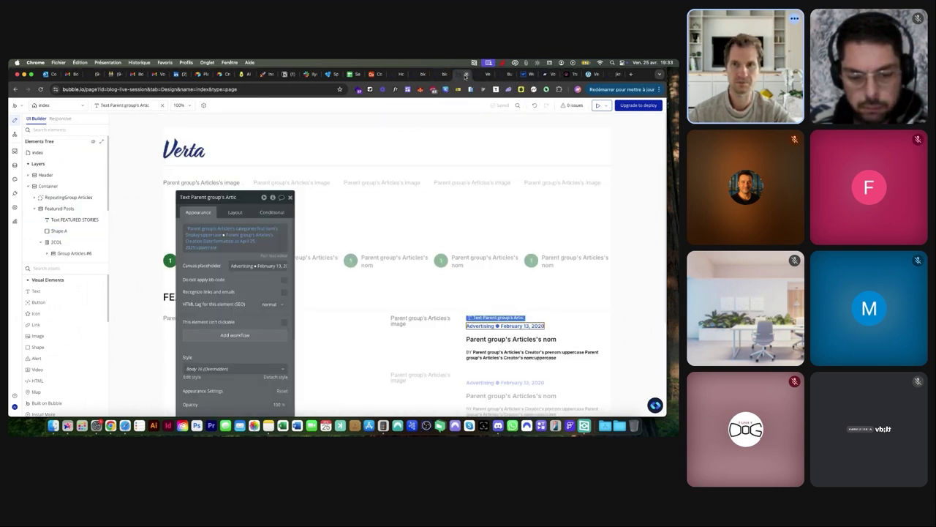
click(468, 74)
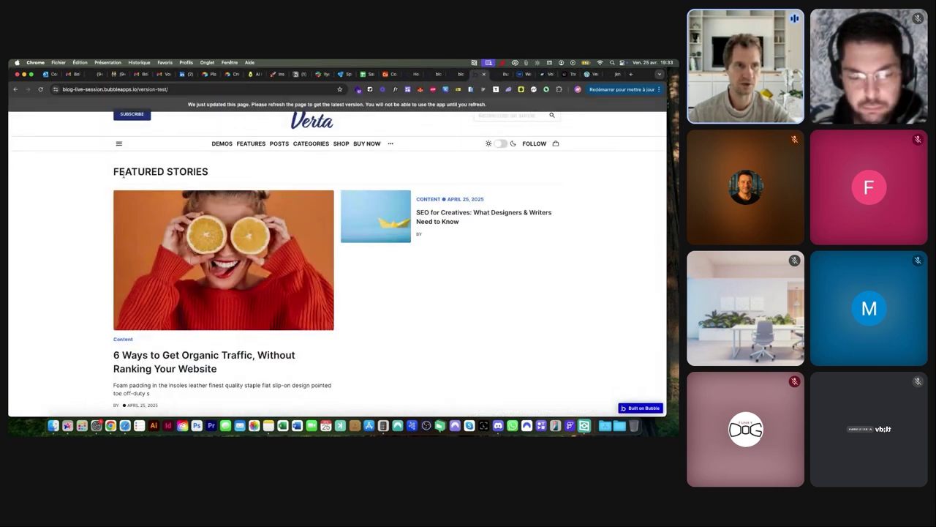
Highlight the FEATURED STORIES heading, scroll the test page, and go back to the editor
drag(115, 171, 214, 173)
click(202, 183)
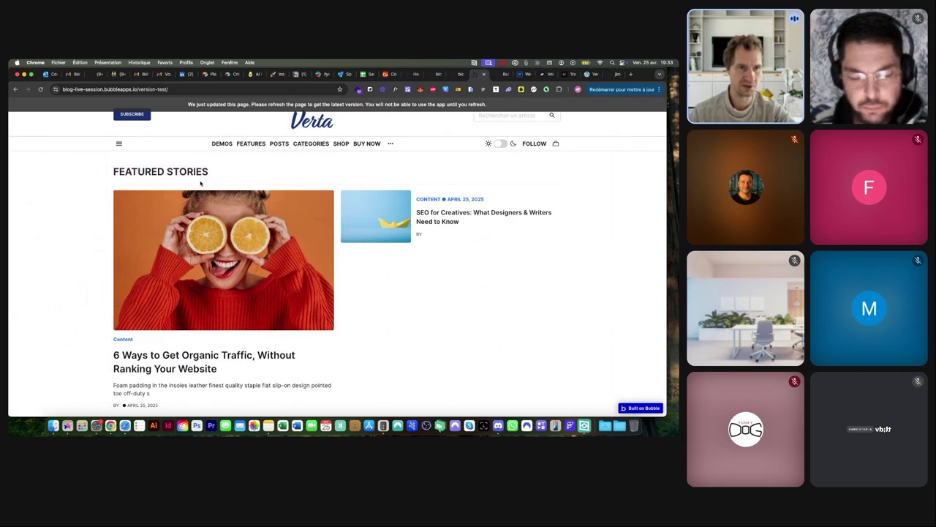
scroll(200, 182, up, 5)
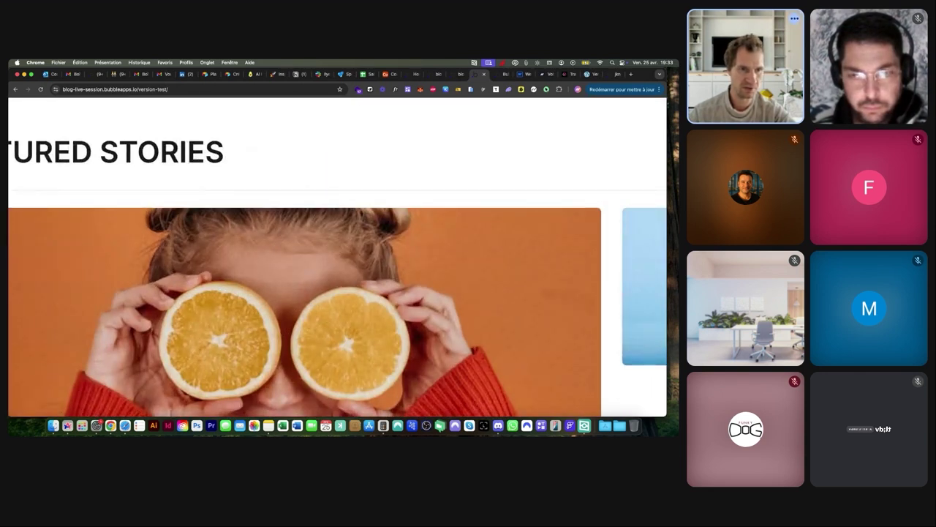
scroll(207, 267, down, 5)
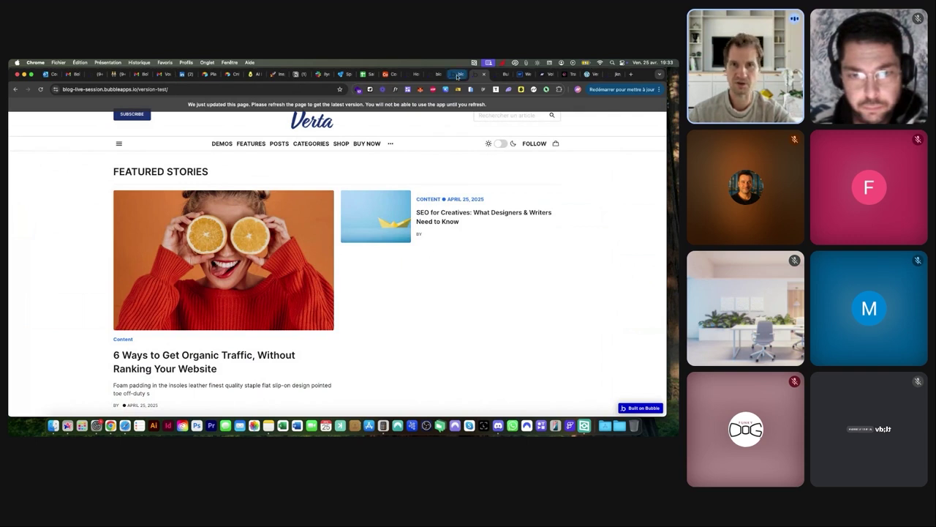
click(458, 74)
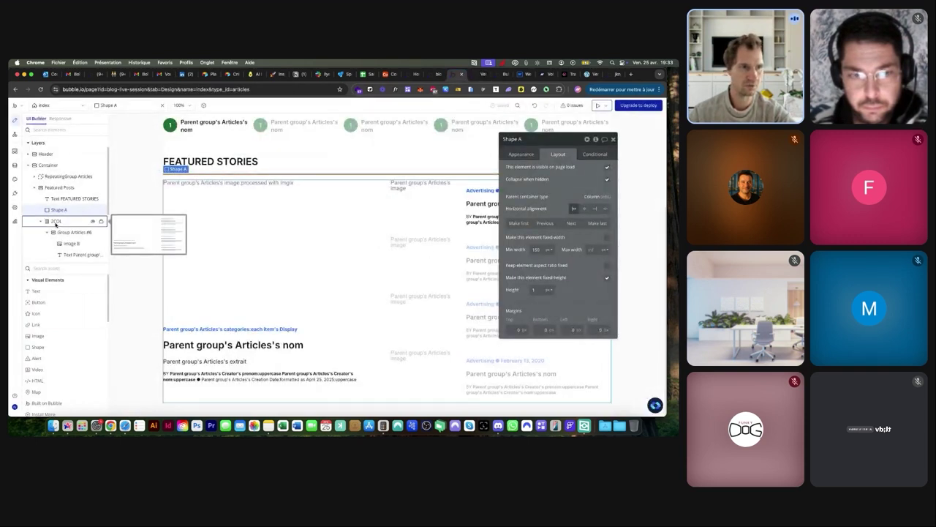
Inspect the appearance settings of the Group Articles #6 group
click(64, 232)
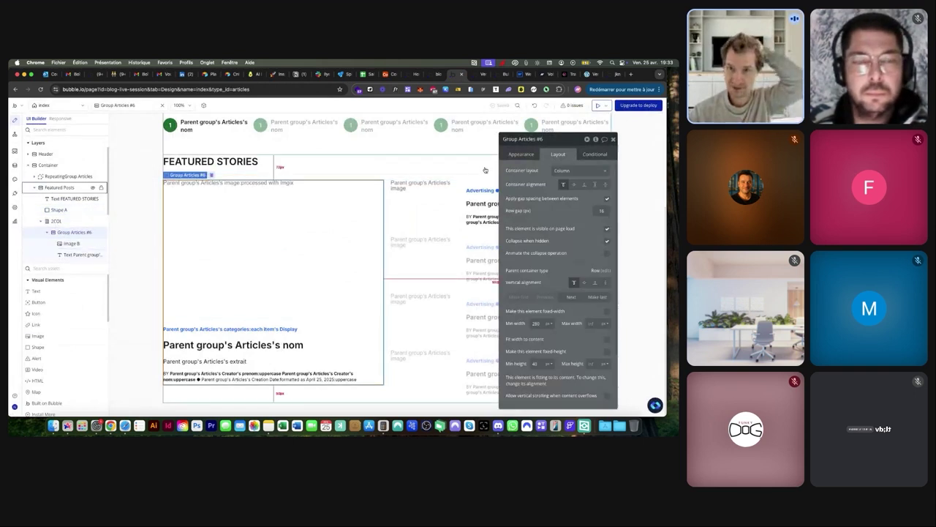
click(521, 153)
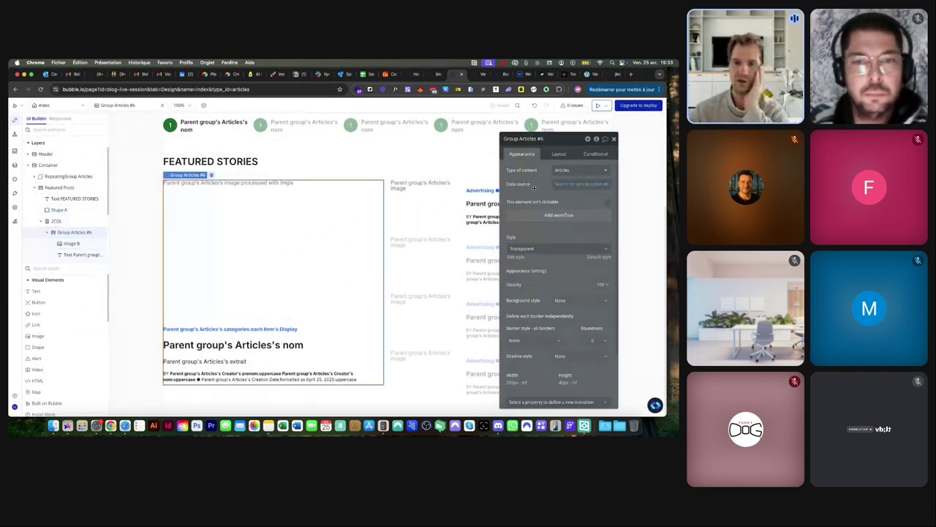
scroll(534, 188, up, 5)
scroll(534, 188, right, 2)
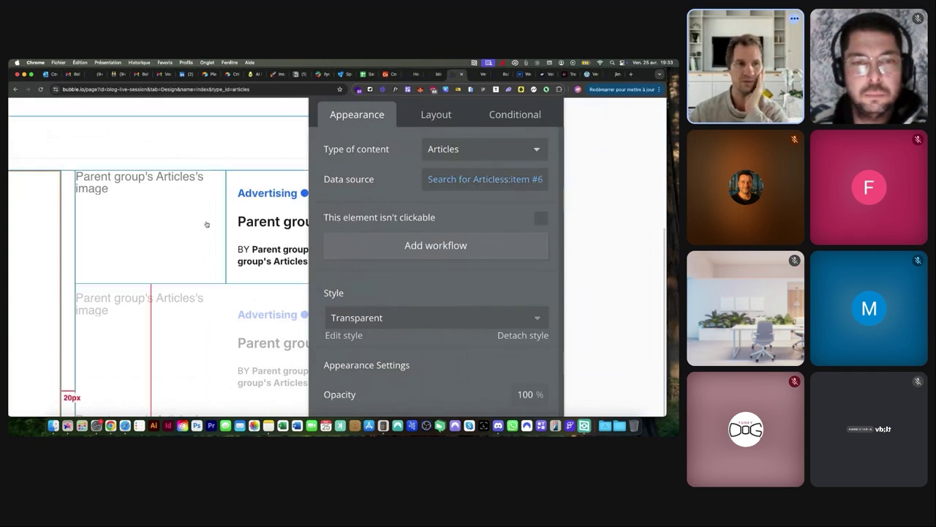
scroll(207, 224, down, 5)
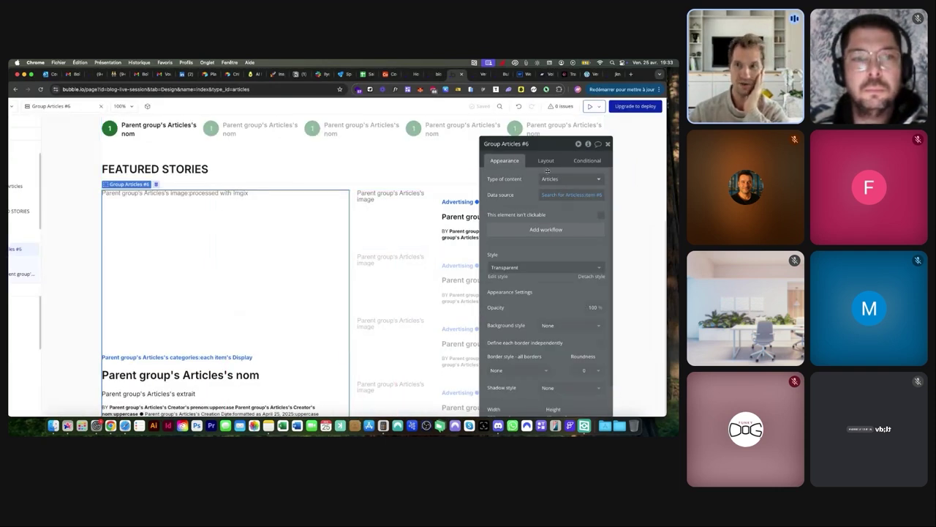
scroll(198, 226, down, 3)
Inspect Image B's dynamic source, the category and title texts, Group Right, and RepeatingGroup Articles
click(70, 244)
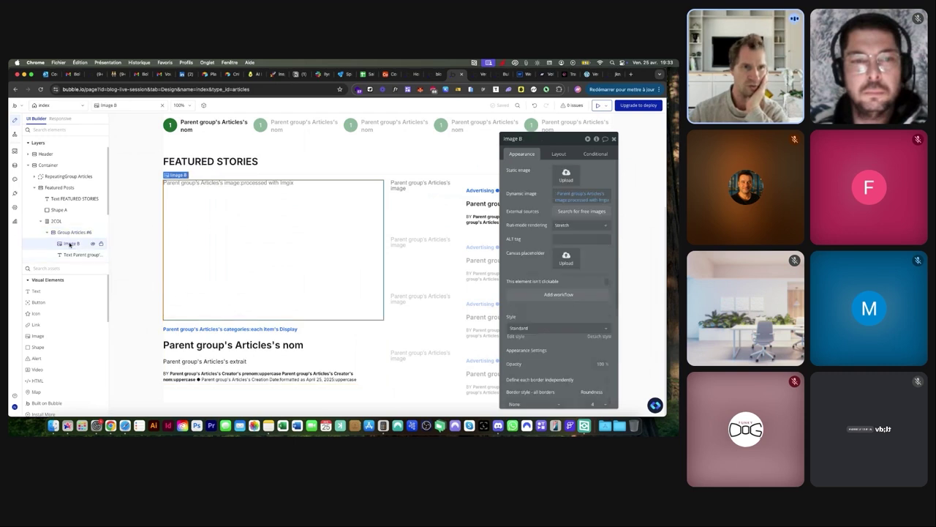
click(573, 196)
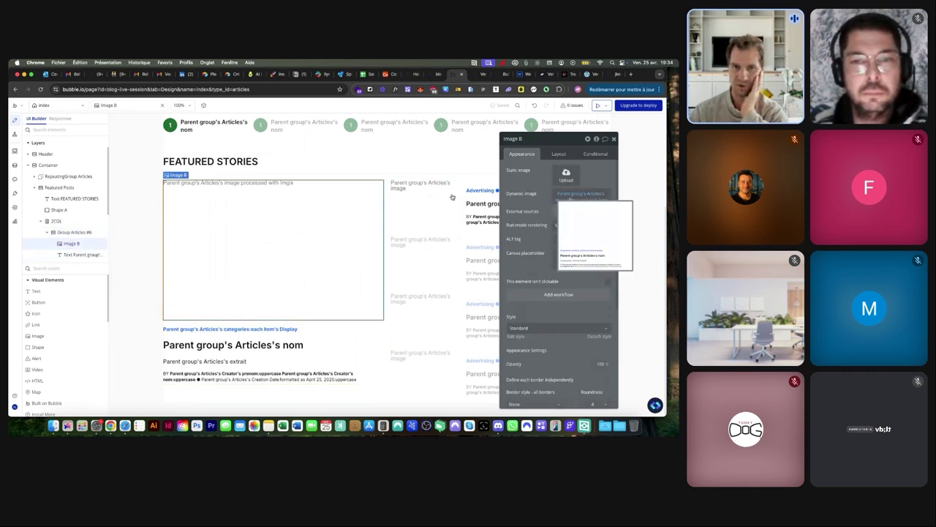
click(216, 330)
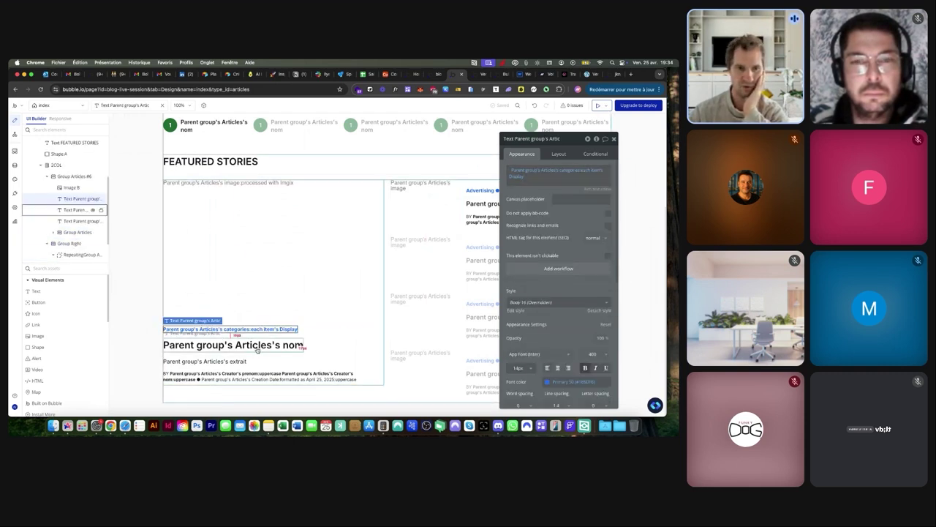
click(240, 346)
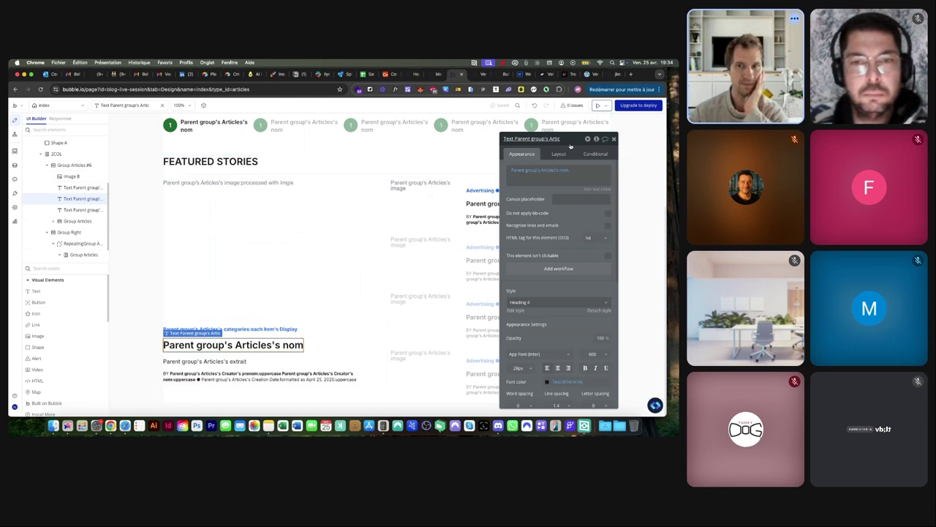
drag(571, 147, 268, 155)
click(68, 232)
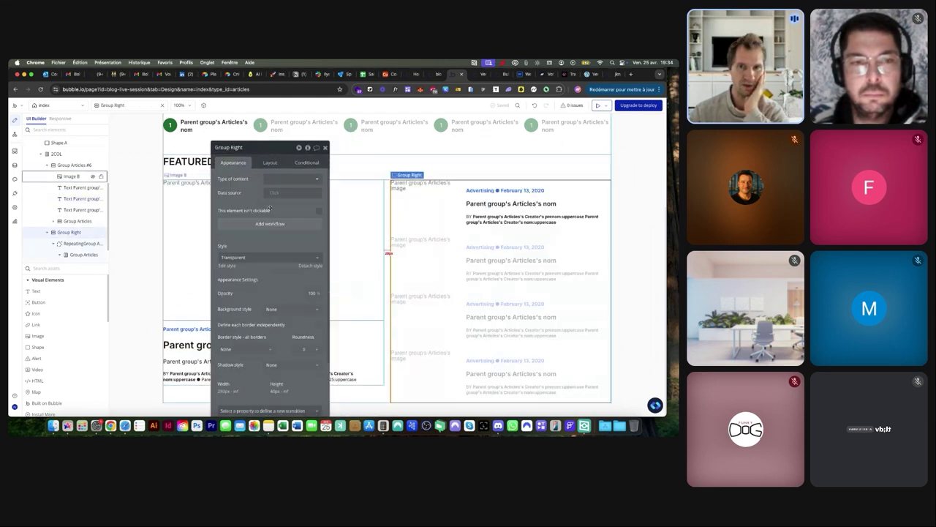
click(460, 229)
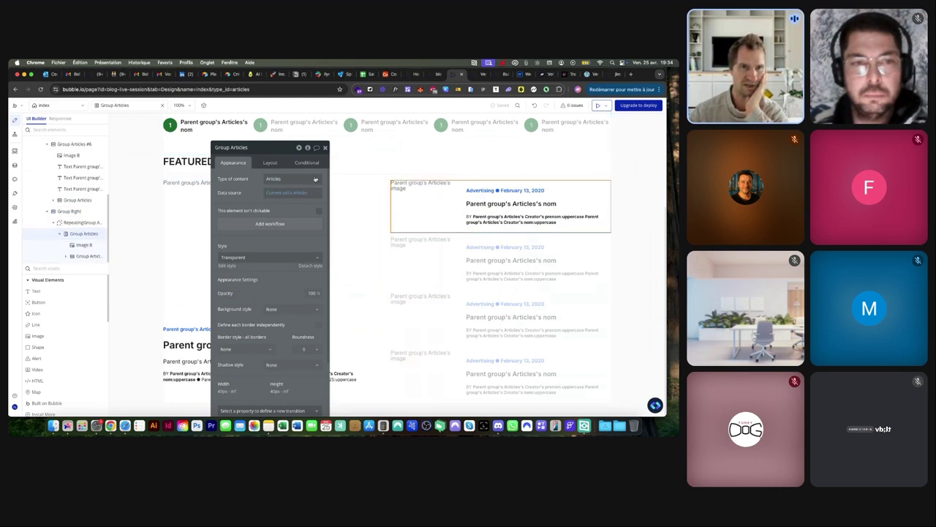
click(71, 223)
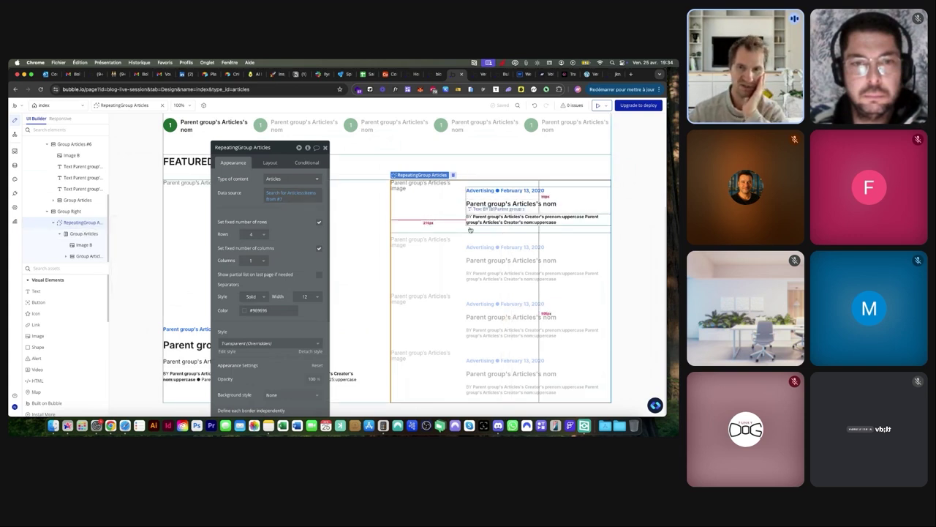
Inspect the data source of the numbered top Articles repeating group
scroll(283, 196, up, 3)
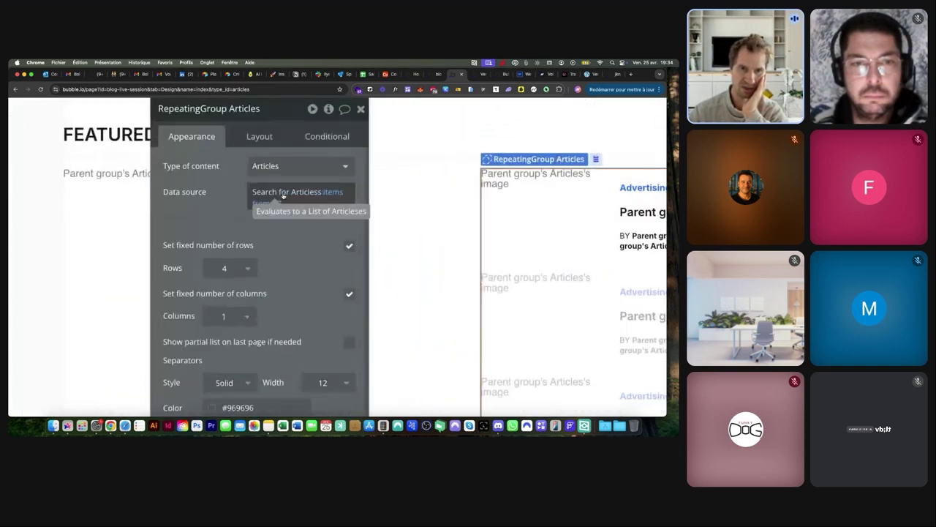
scroll(272, 204, up, 3)
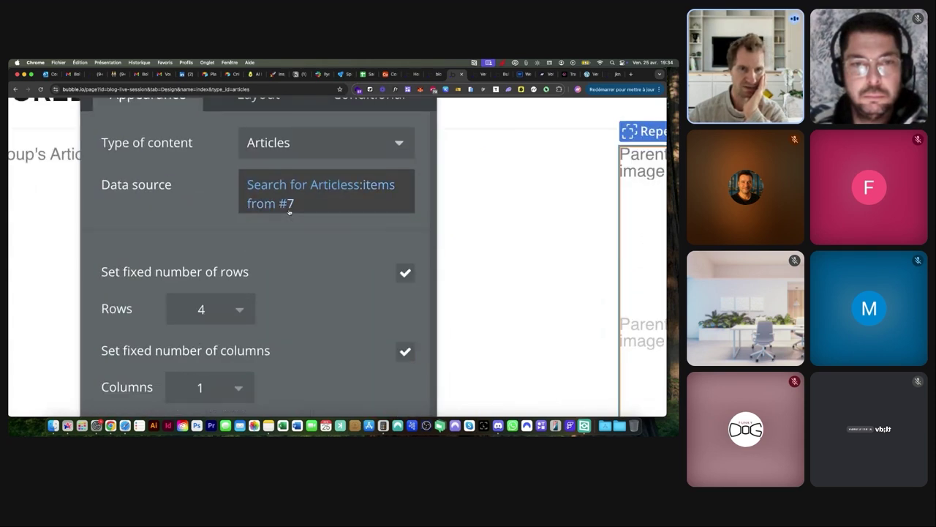
scroll(264, 211, down, 3)
drag(278, 151, 539, 150)
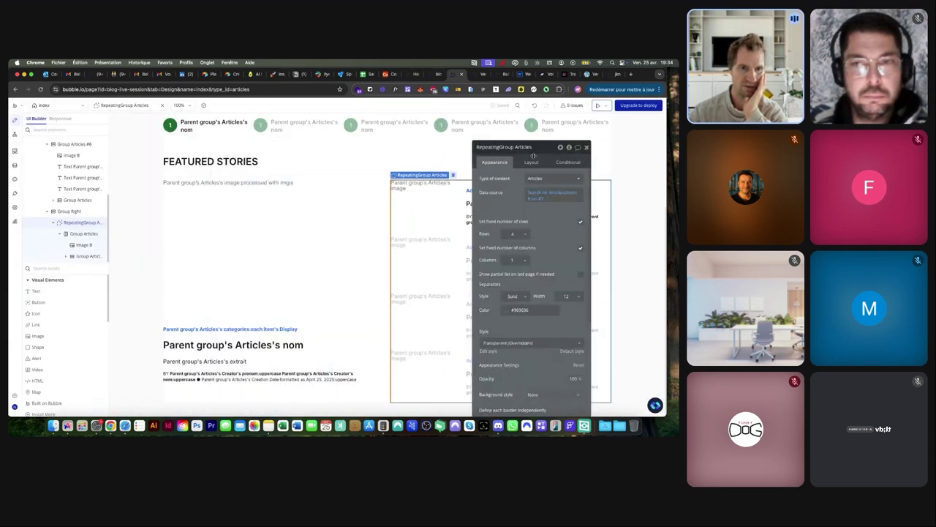
scroll(322, 207, up, 2)
scroll(322, 207, up, 1)
click(322, 201)
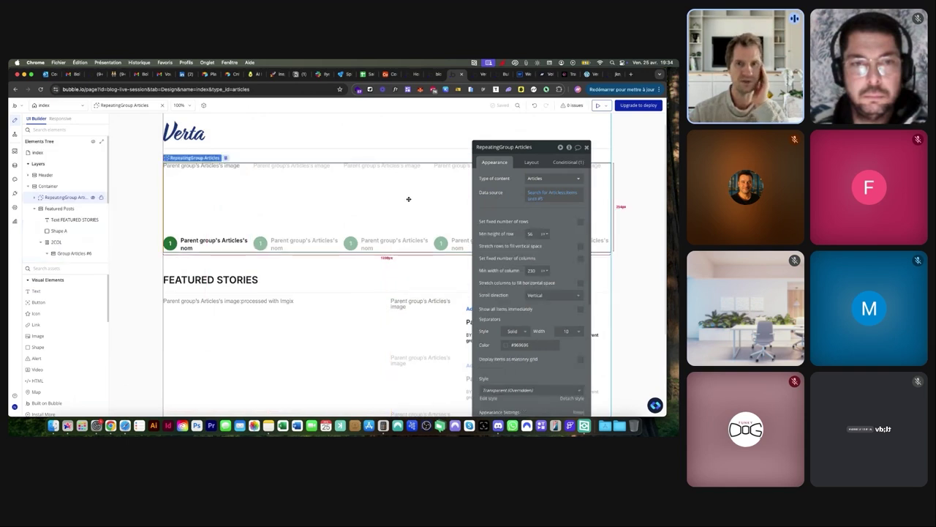
scroll(530, 199, up, 3)
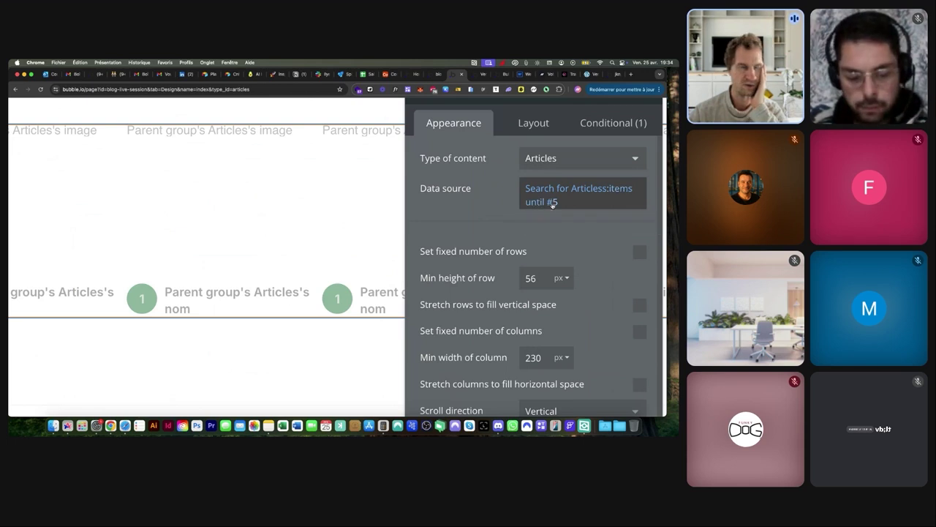
Select the featured story image, its group and the right-column list, then preview live
key(super+0)
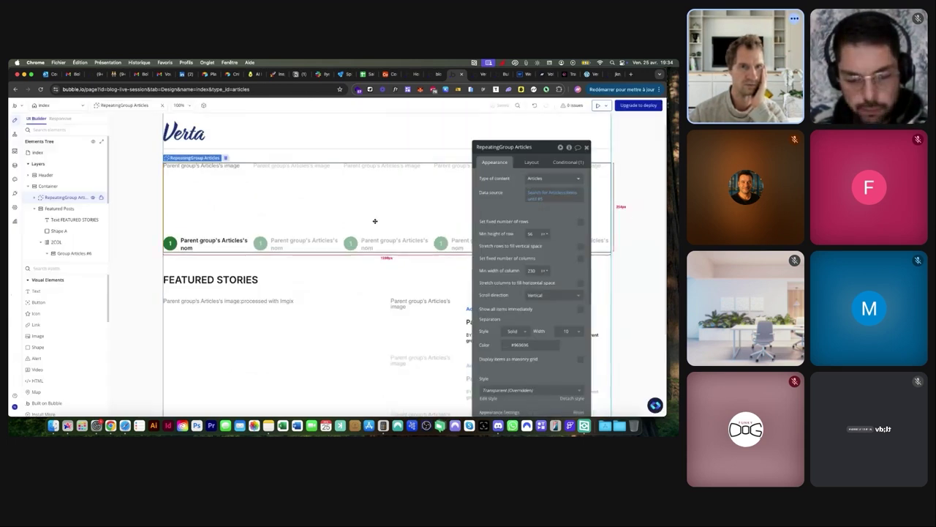
click(281, 337)
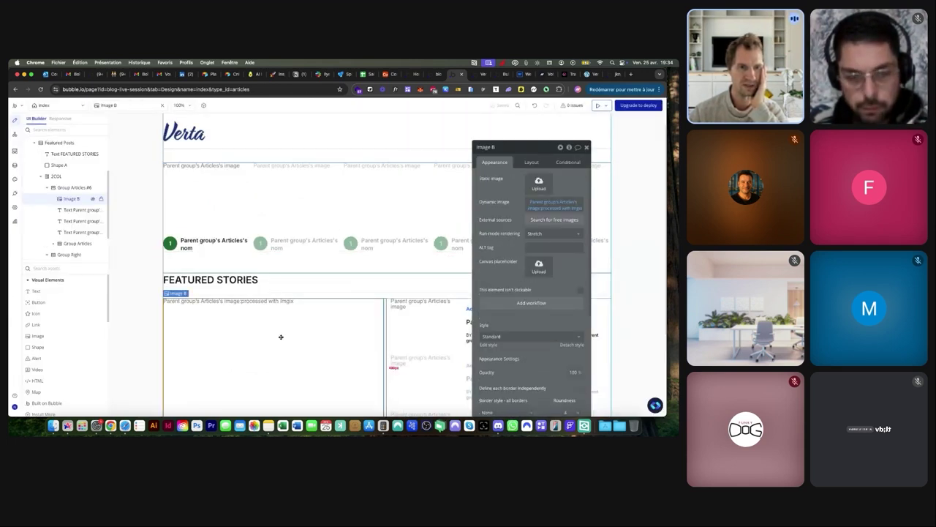
click(74, 187)
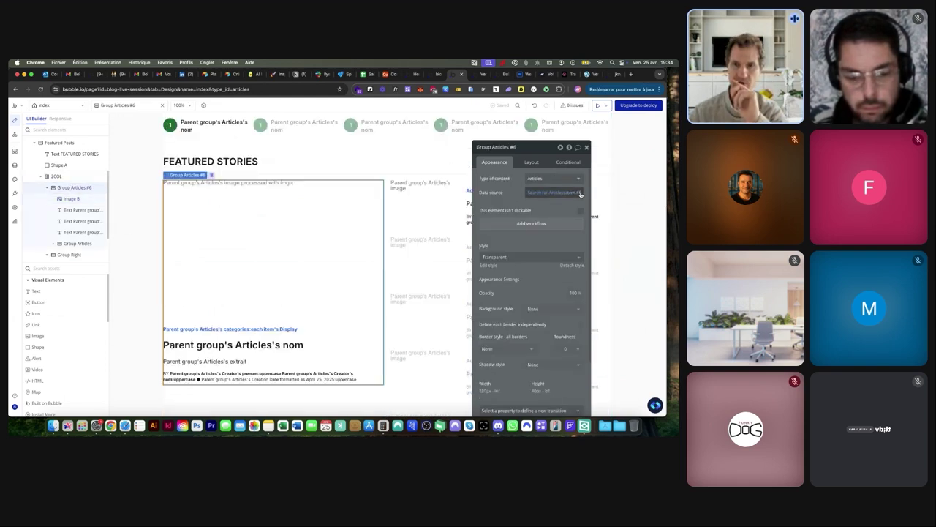
click(421, 244)
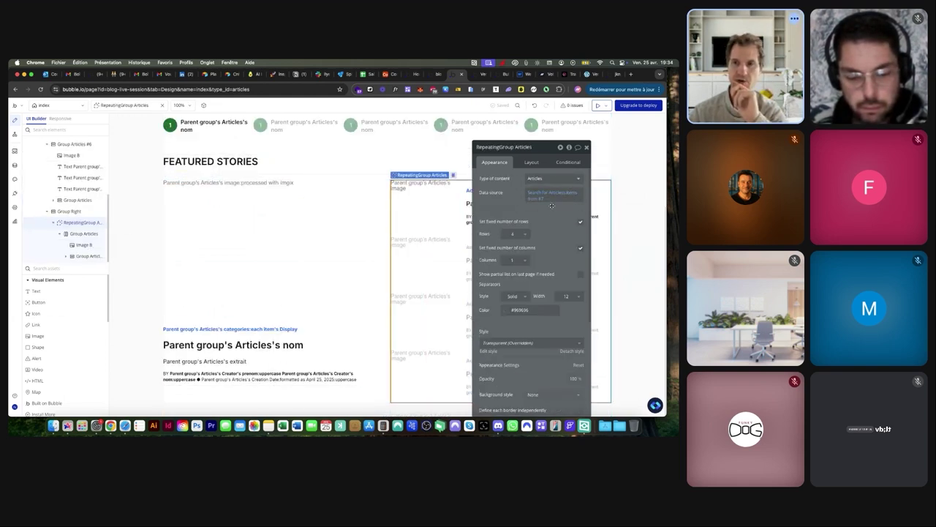
click(478, 75)
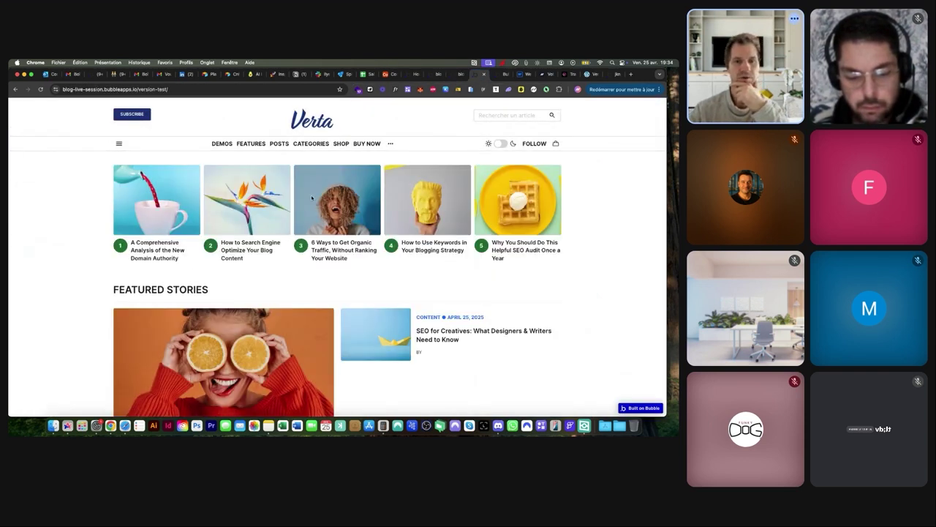
Scroll through the live blog's Featured Stories and head back to the index page editor
scroll(223, 207, down, 3)
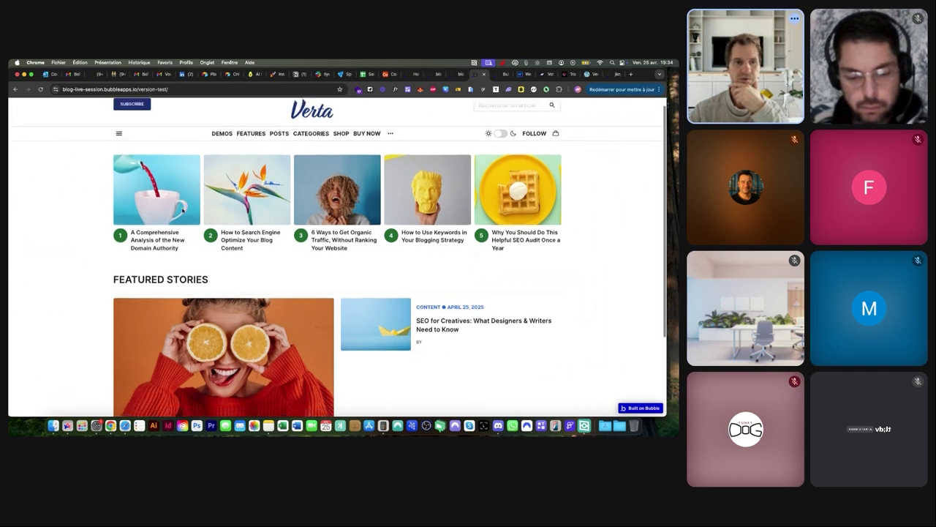
scroll(289, 240, up, 3)
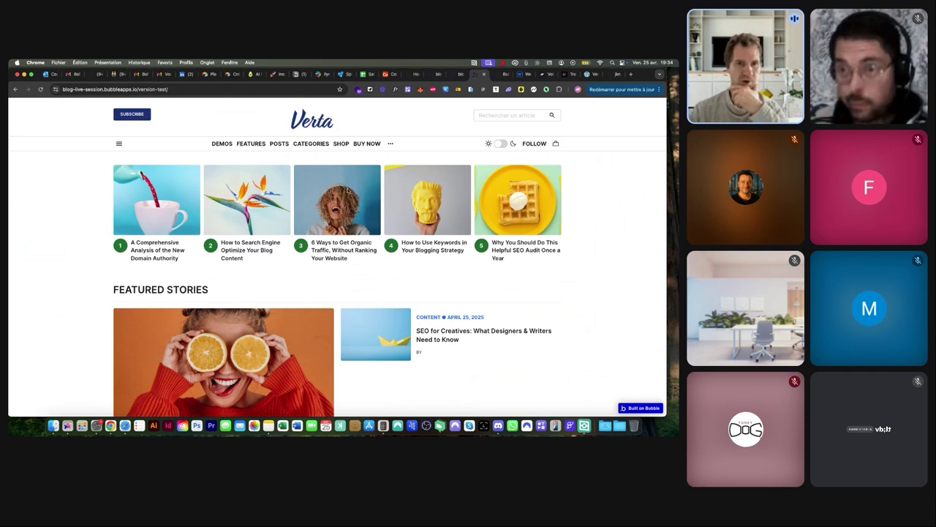
scroll(347, 190, down, 3)
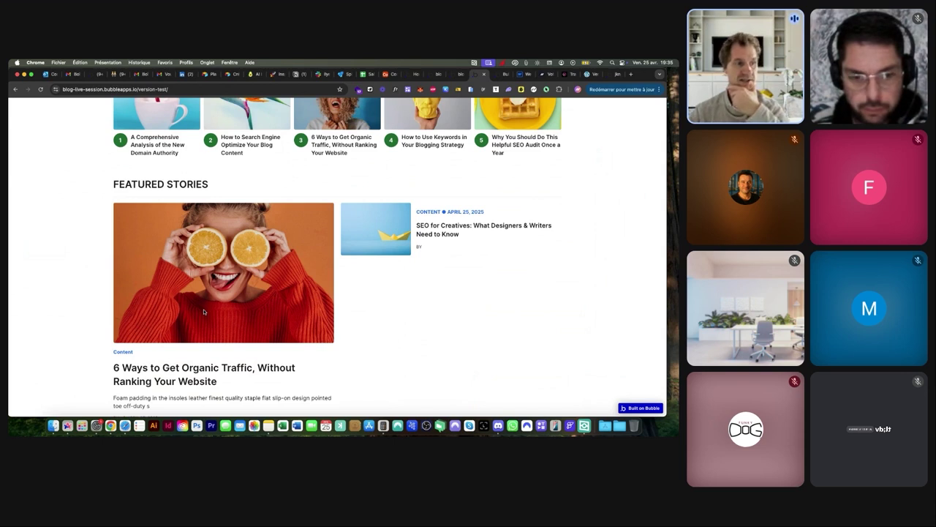
scroll(204, 312, up, 3)
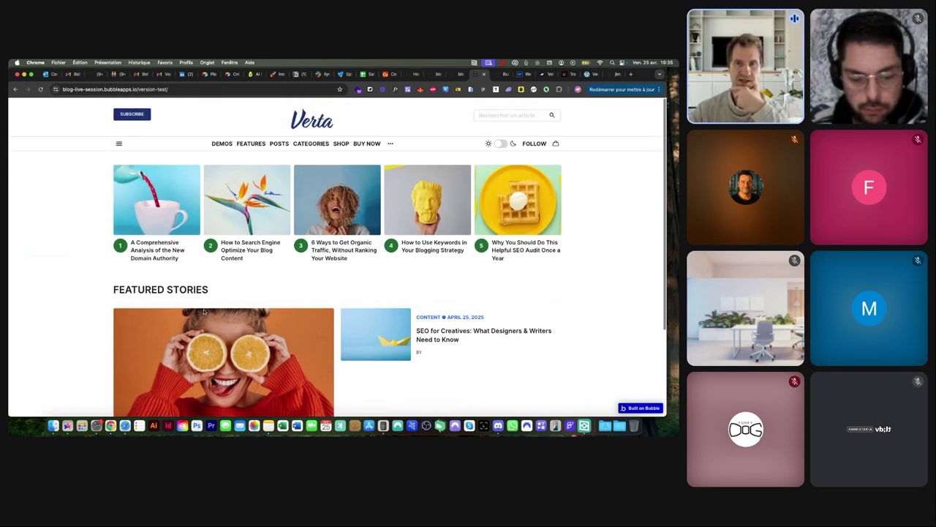
click(454, 75)
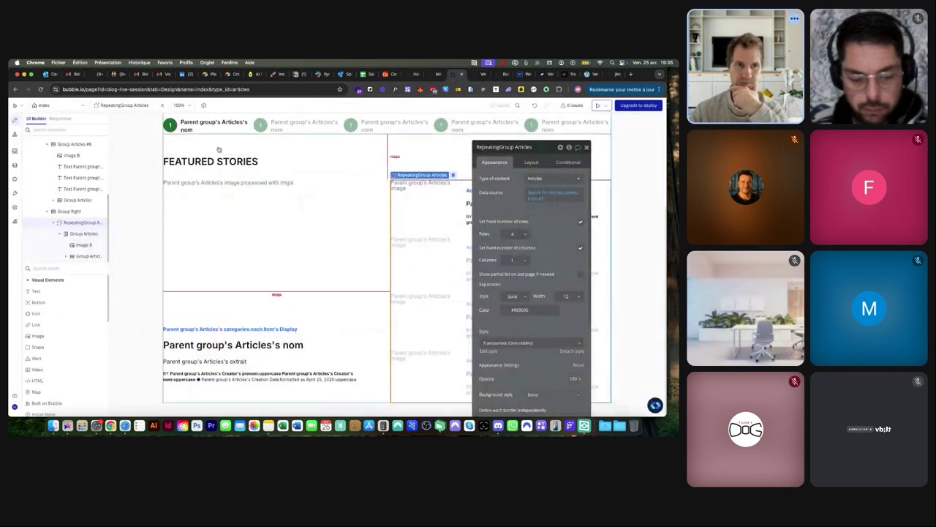
scroll(296, 139, up, 2)
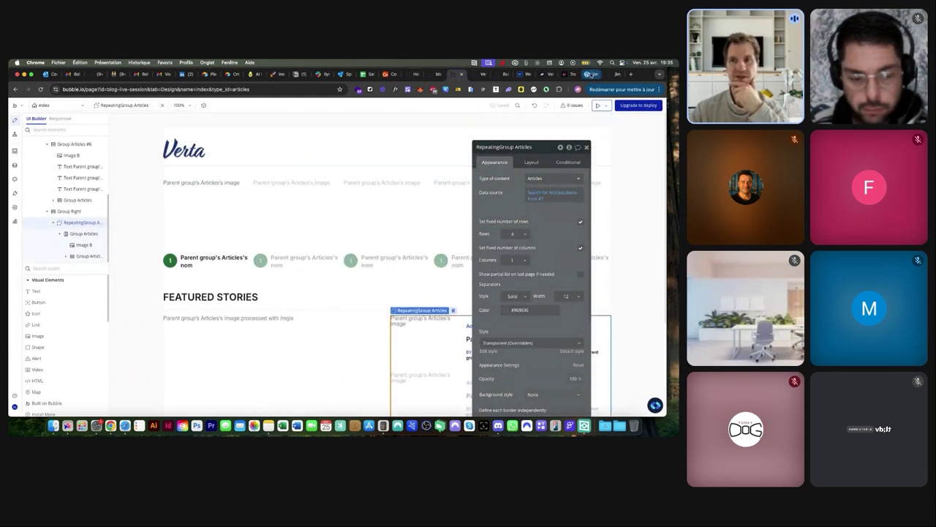
click(590, 74)
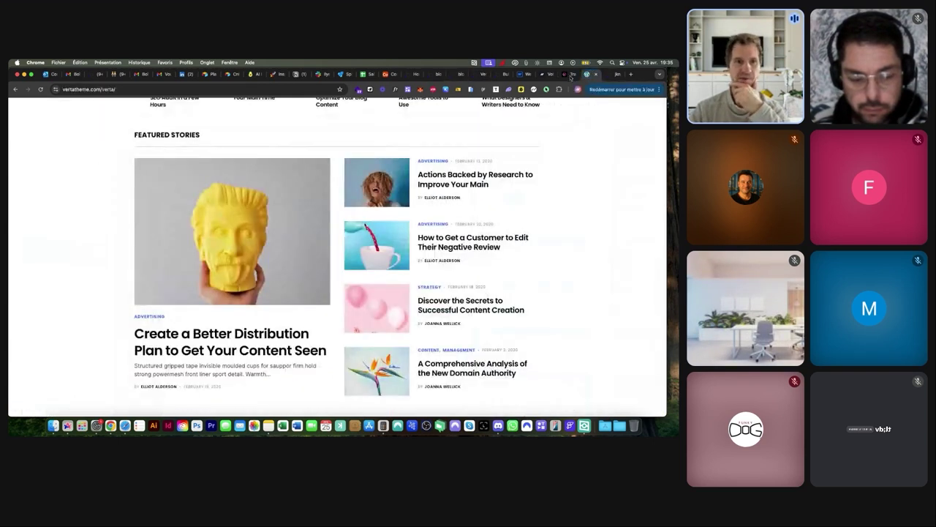
click(204, 335)
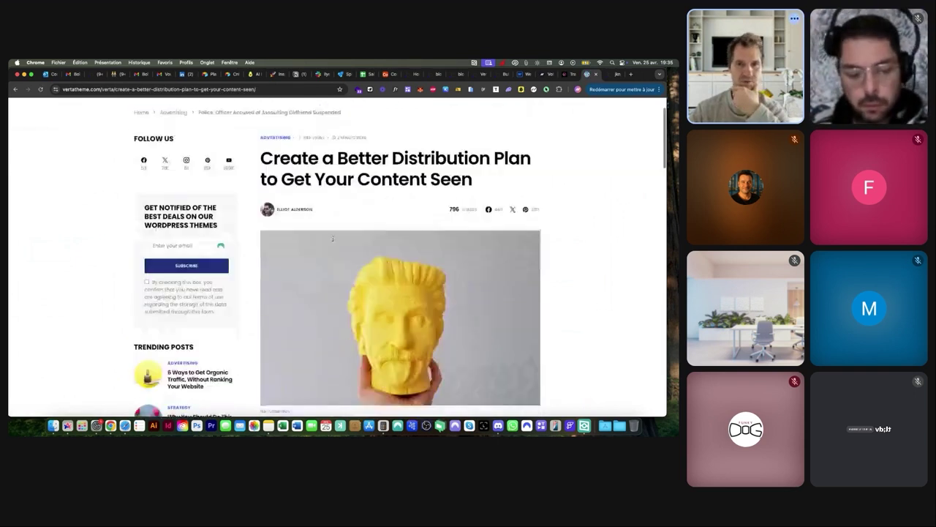
scroll(333, 239, down, 15)
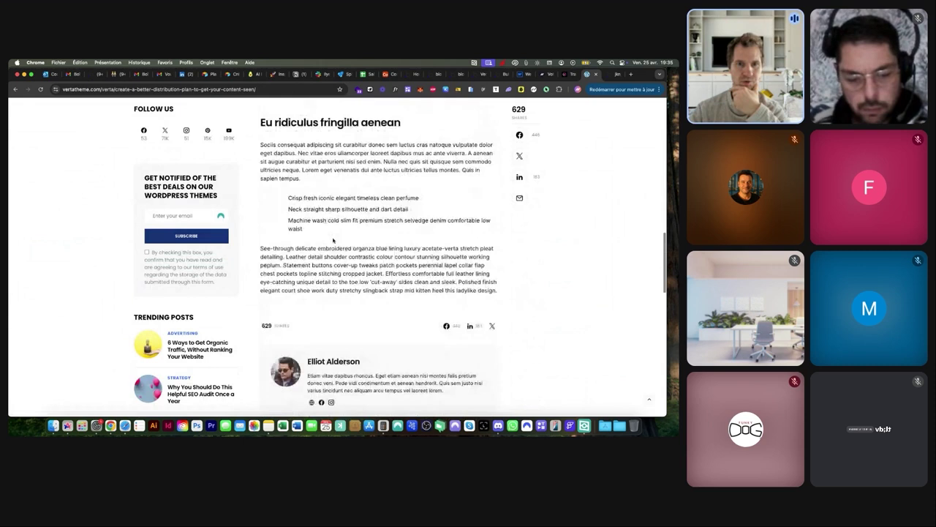
scroll(333, 240, down, 4)
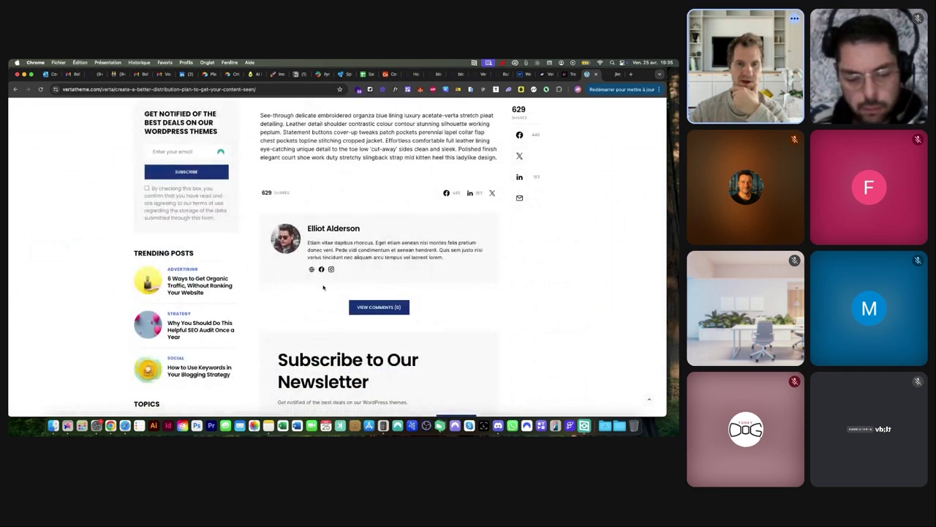
scroll(323, 287, down, 2)
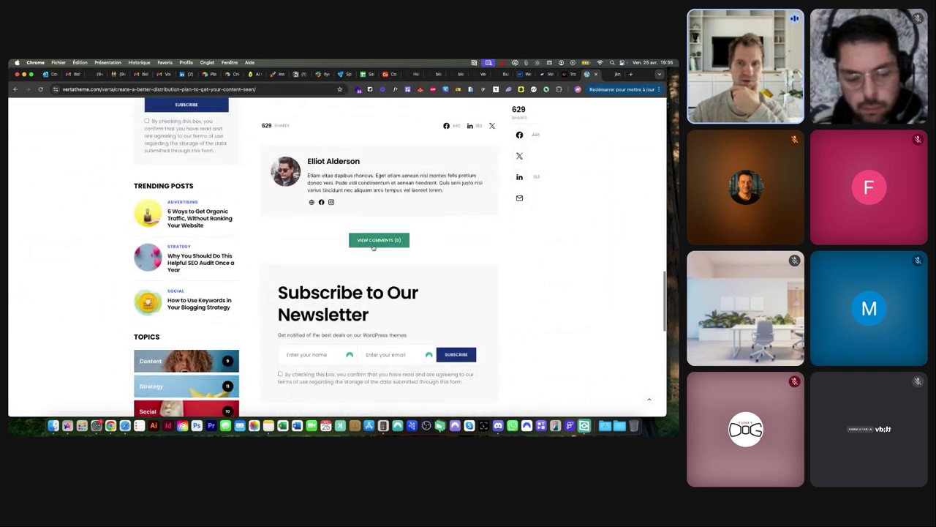
scroll(377, 248, up, 20)
scroll(373, 247, up, 2)
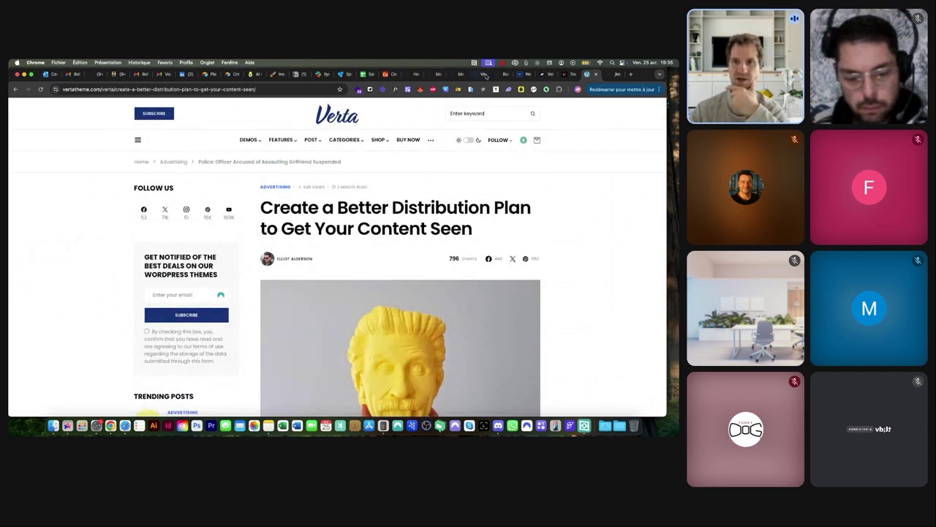
click(460, 74)
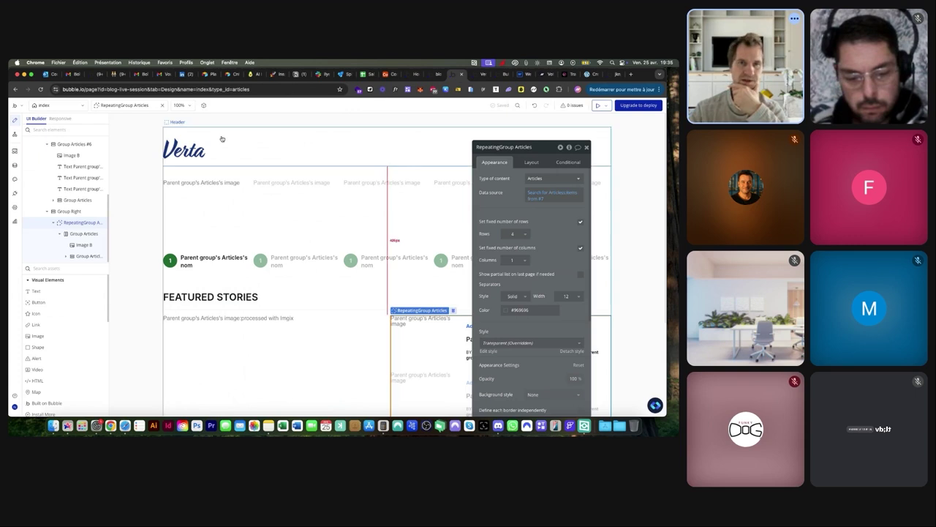
Start a new web page from the app's page list
click(54, 105)
click(186, 123)
click(194, 138)
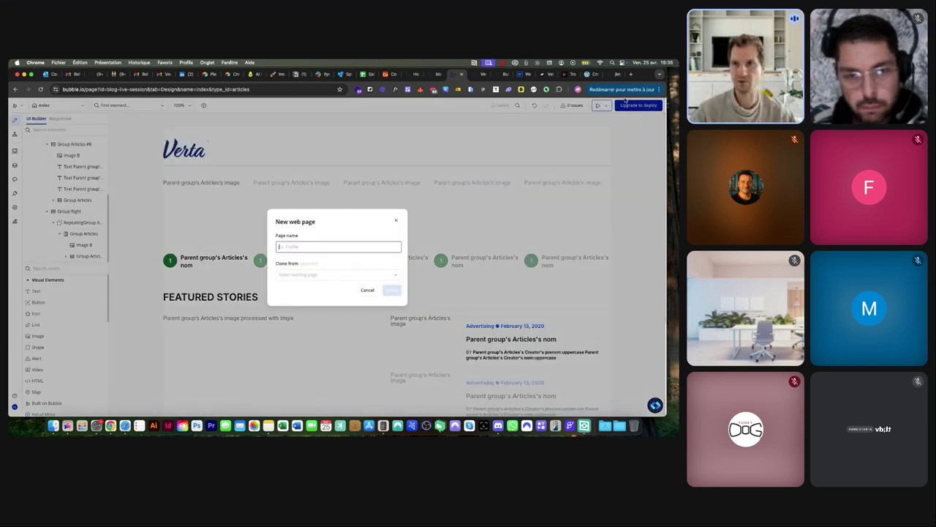
Check the demo article page's full web address, then return to the new page dialog
click(587, 74)
click(104, 89)
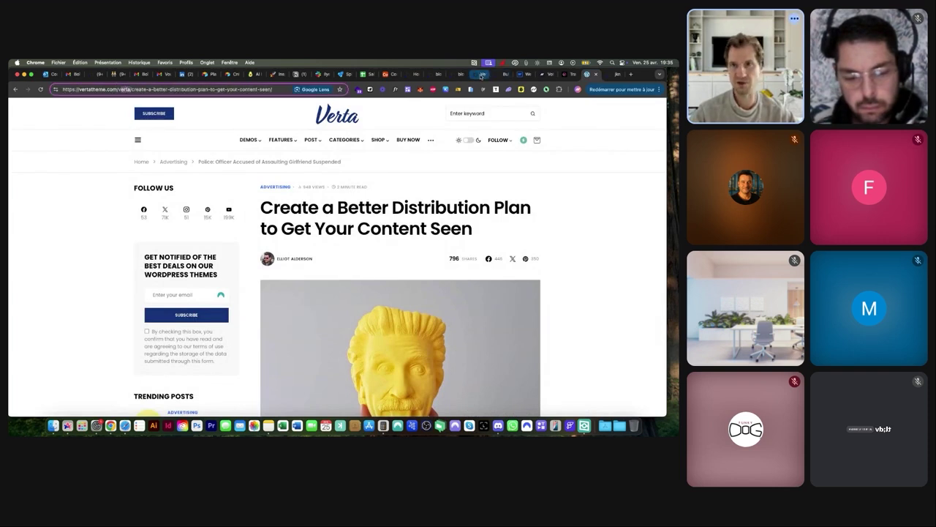
click(477, 74)
click(451, 74)
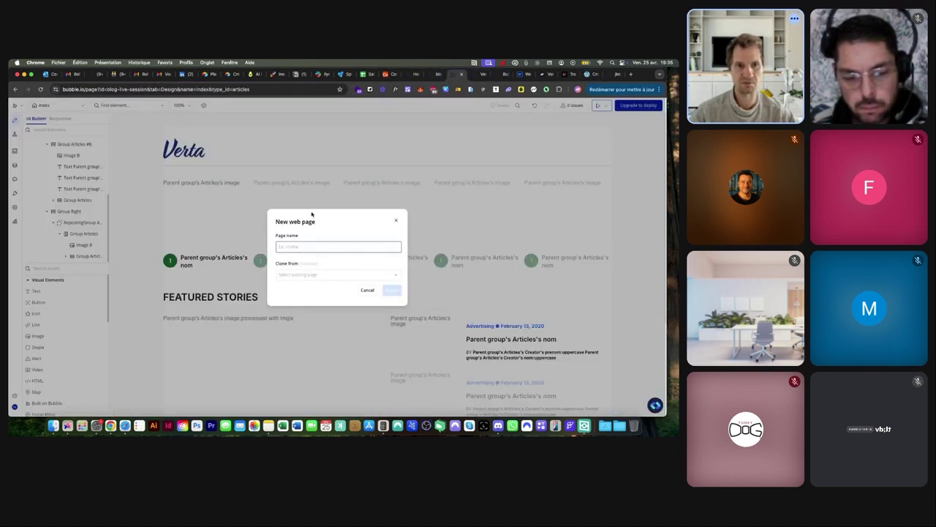
Name the new page 'post' and create it
text(article)
key(BackSpace)
key(BackSpace)
key(BackSpace)
key(BackSpace)
key(BackSpace)
key(BackSpace)
key(BackSpace)
text(aost)
click(391, 289)
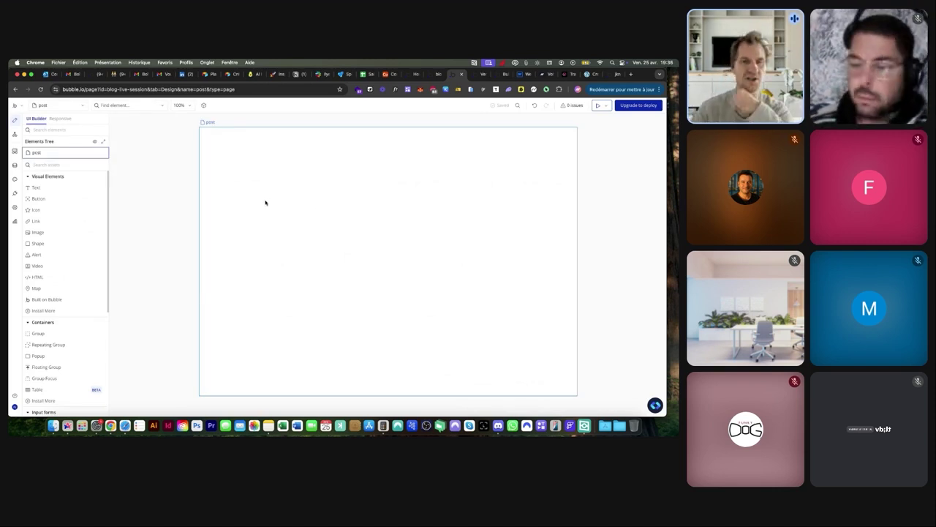
Open the post page's property editor and move it toward the canvas centre
double_click(172, 169)
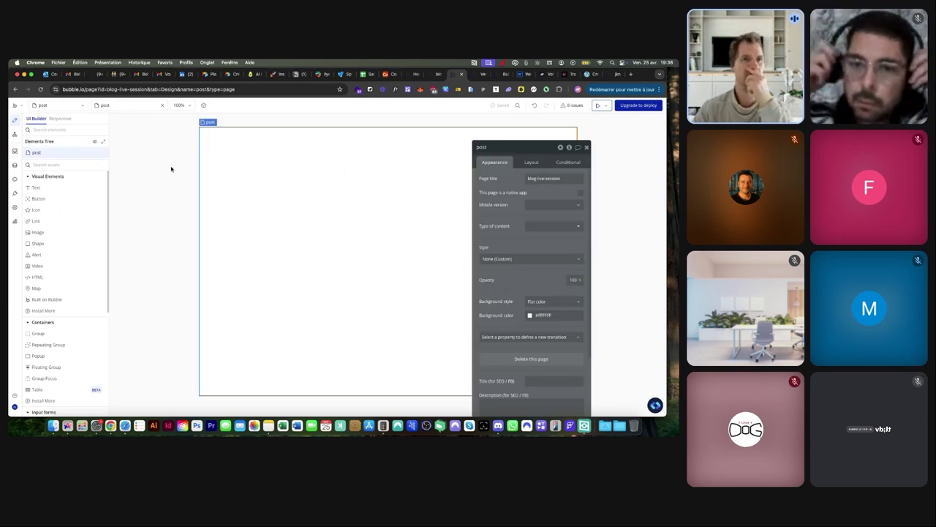
drag(520, 148, 378, 127)
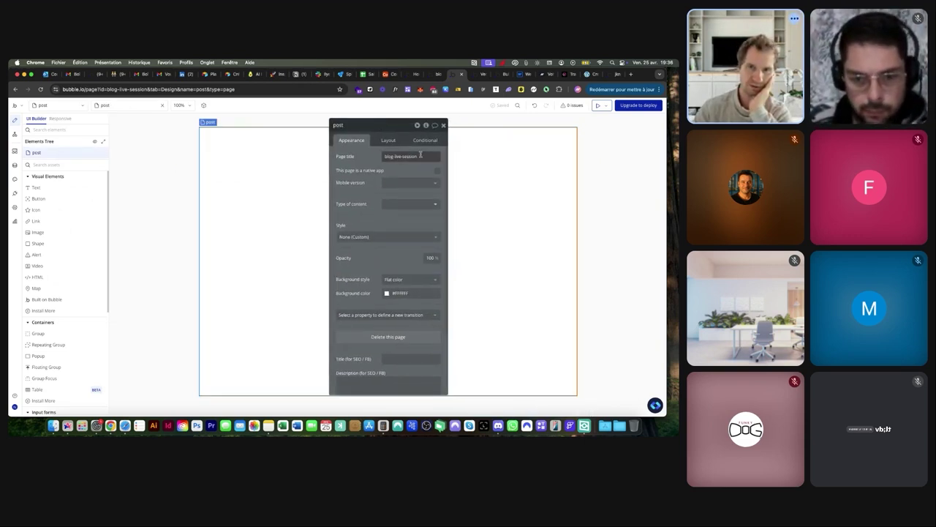
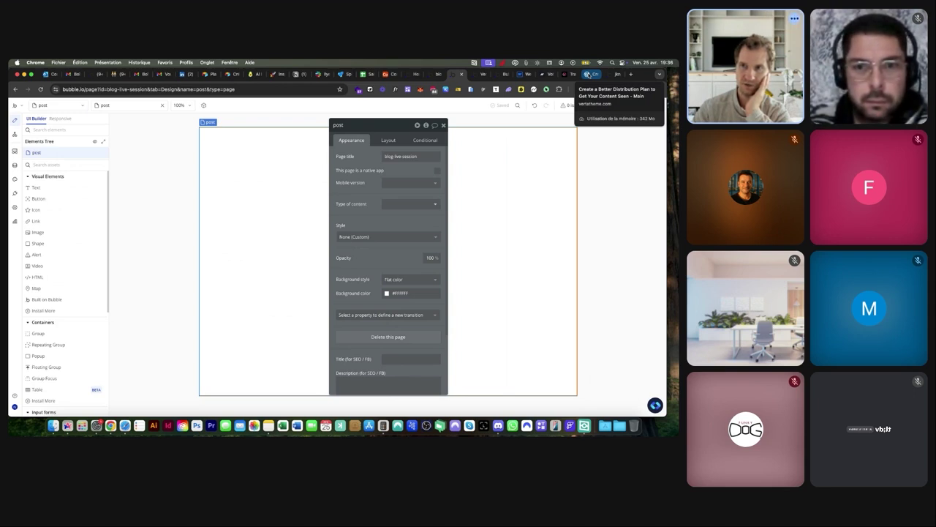
Back in the post page editor, try post data as the page title, then clear it
click(588, 75)
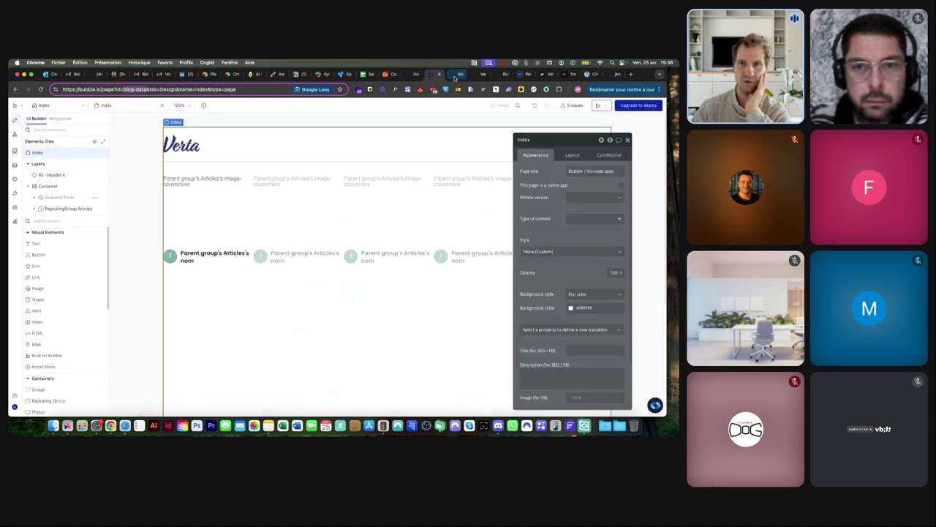
click(458, 75)
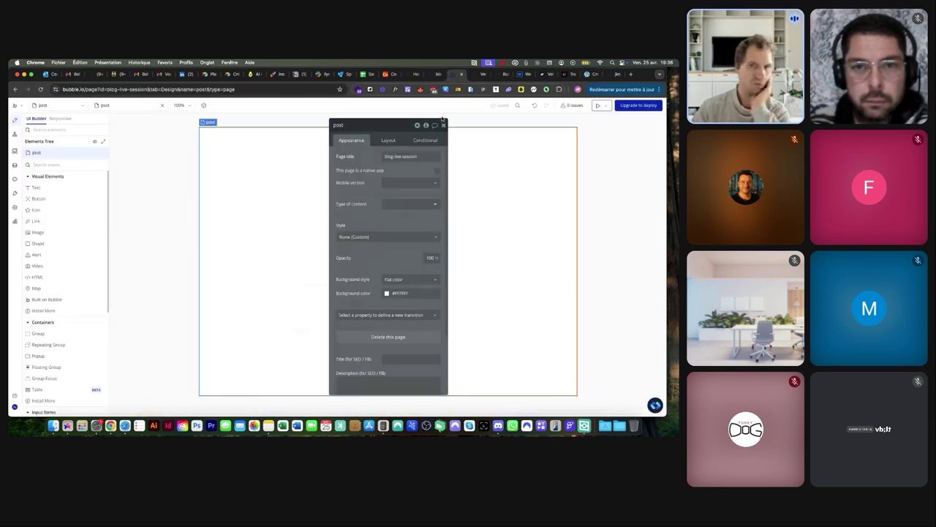
click(436, 156)
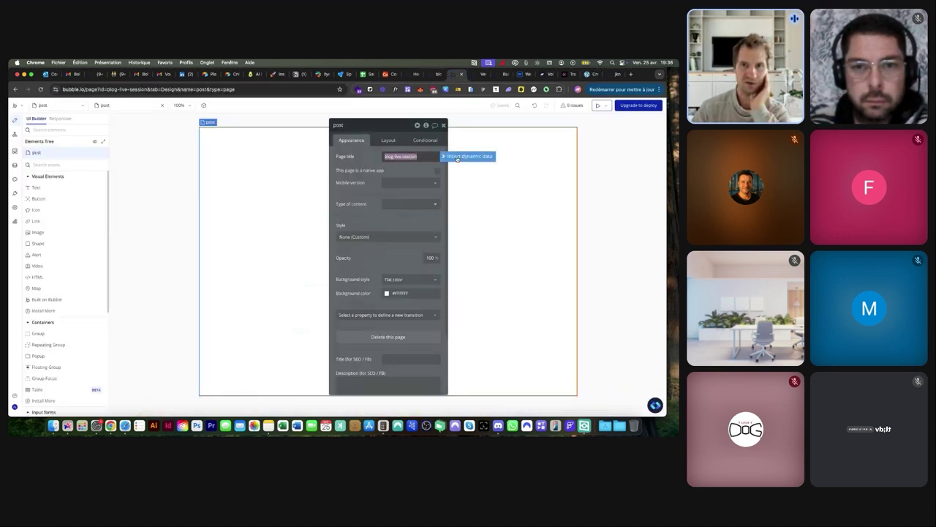
click(457, 157)
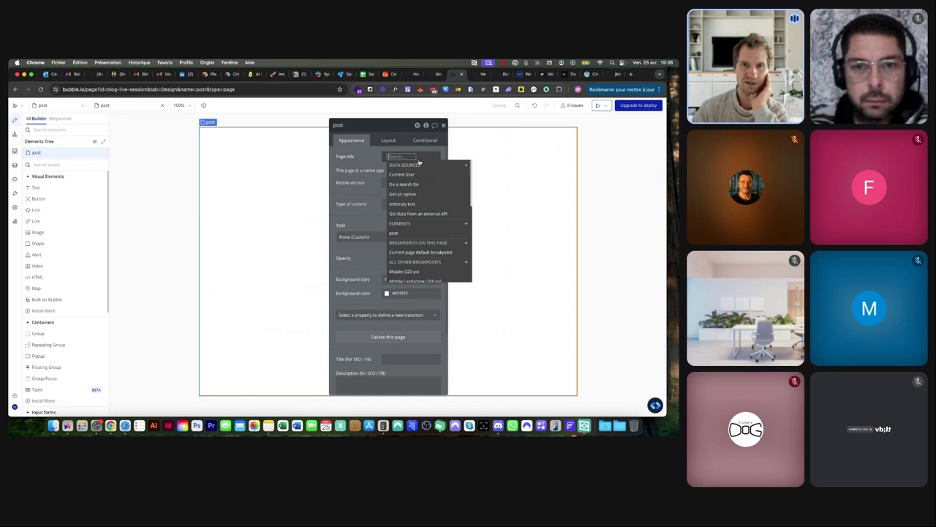
scroll(409, 181, down, 4)
scroll(409, 182, up, 1)
click(402, 186)
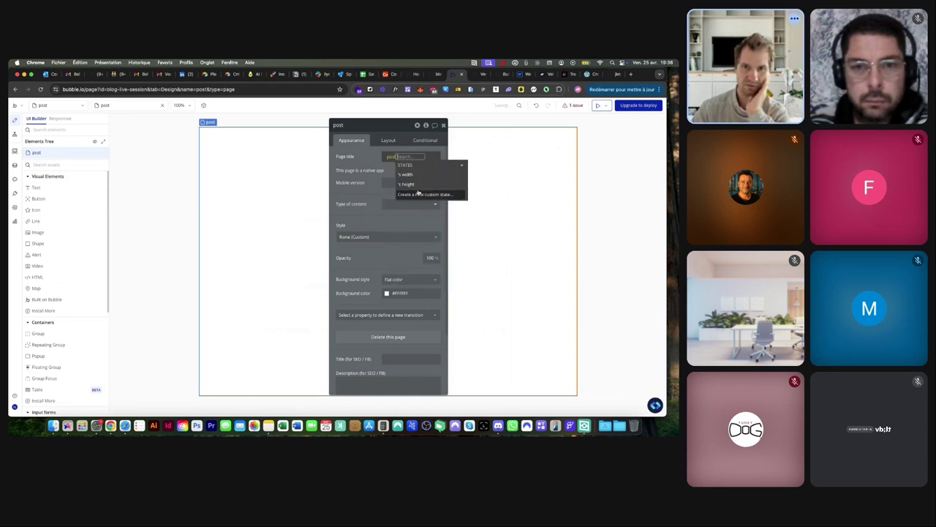
click(370, 160)
click(401, 158)
key(BackSpace)
key(BackSpace)
click(370, 156)
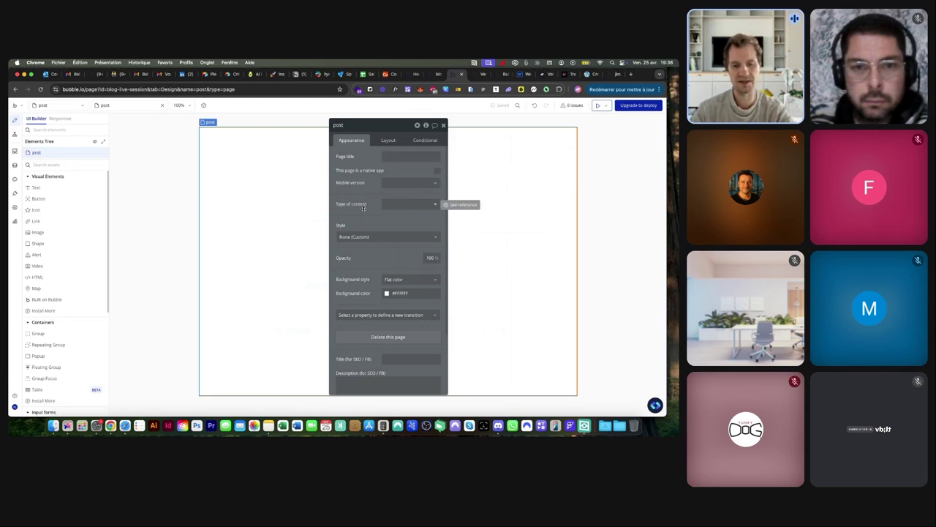
Set content type to Articles and page title to Current page's Articles's nom
click(404, 204)
click(401, 234)
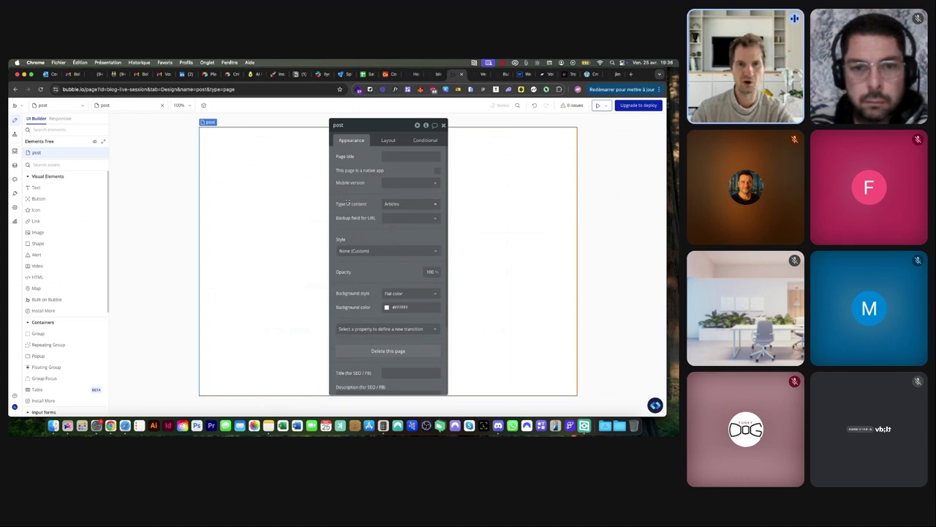
click(399, 157)
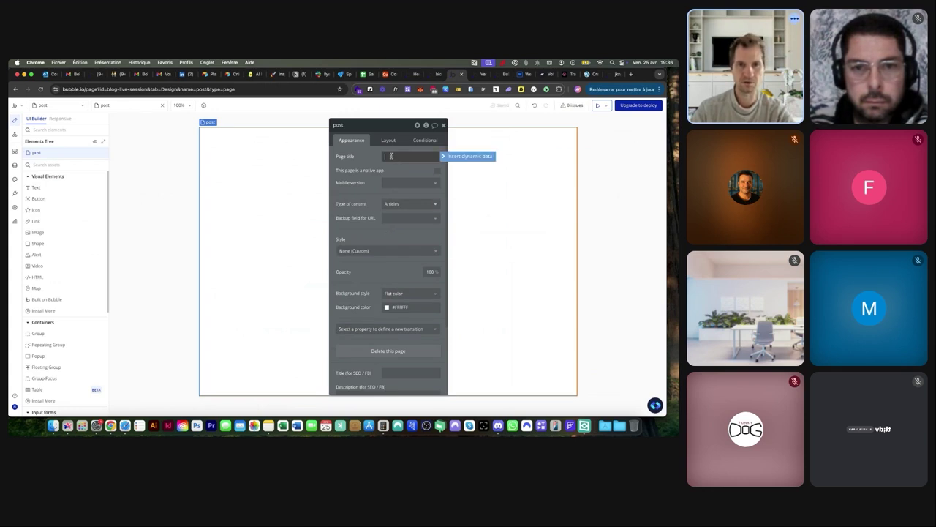
click(450, 157)
scroll(399, 184, up, 5)
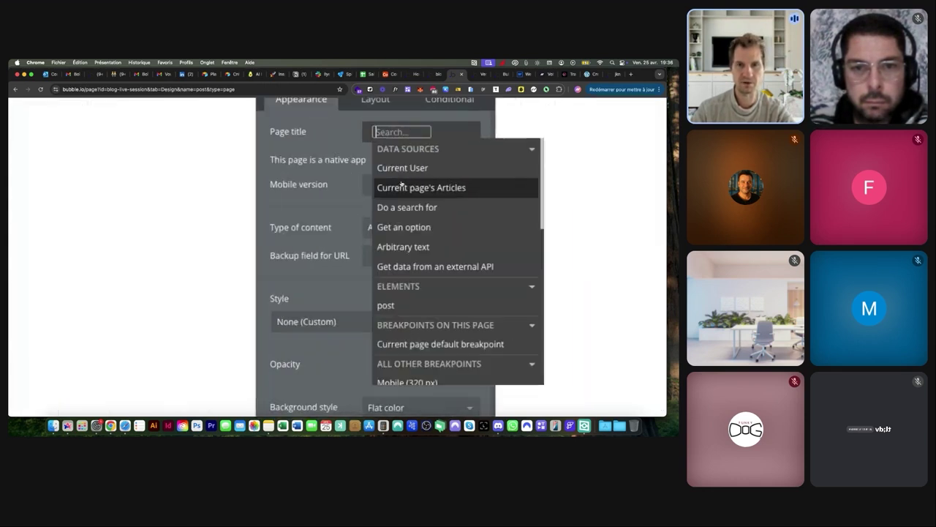
scroll(417, 192, down, 5)
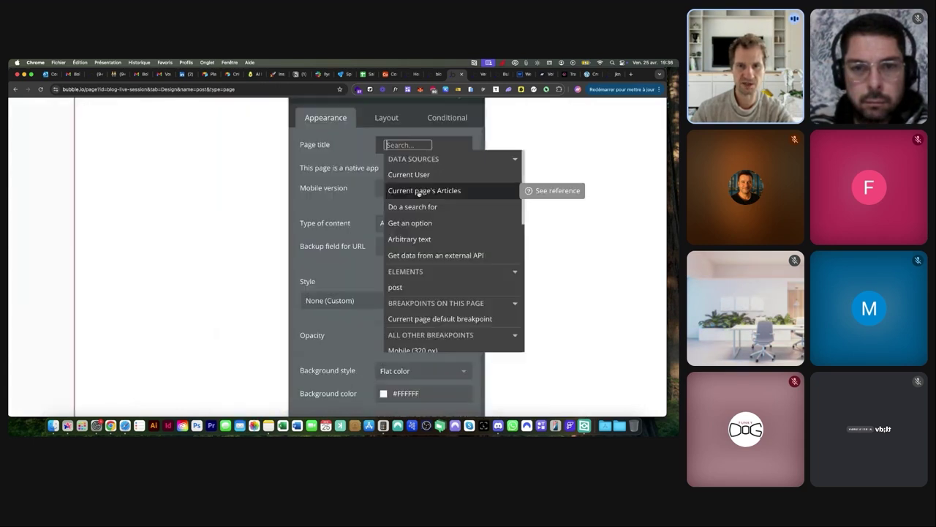
click(417, 190)
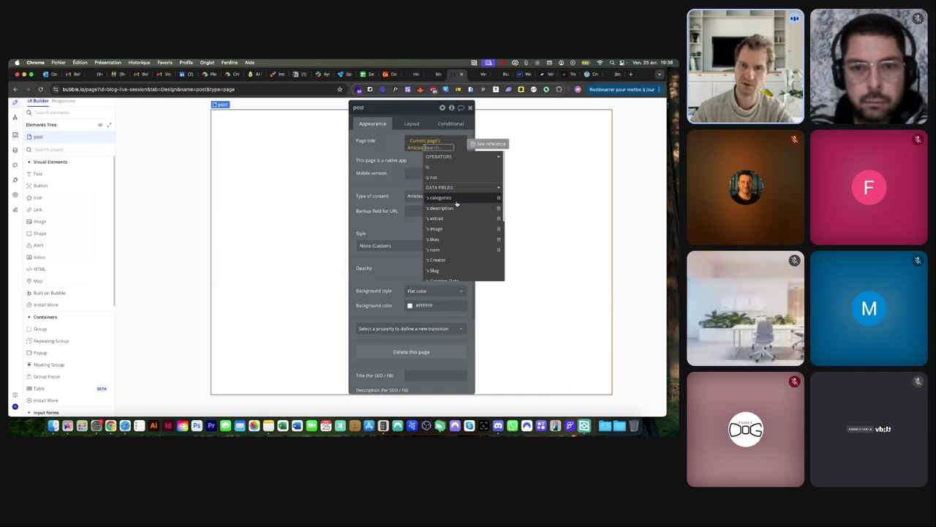
scroll(457, 203, down, 1)
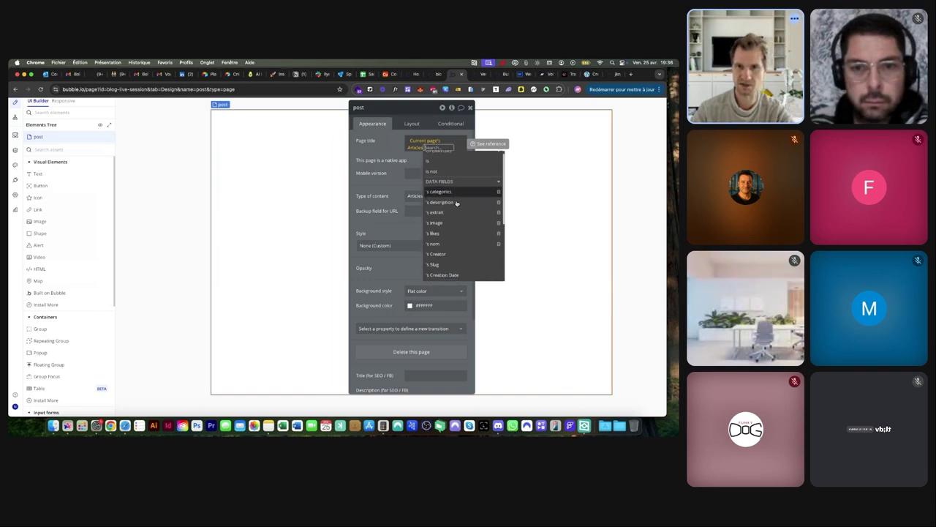
click(448, 232)
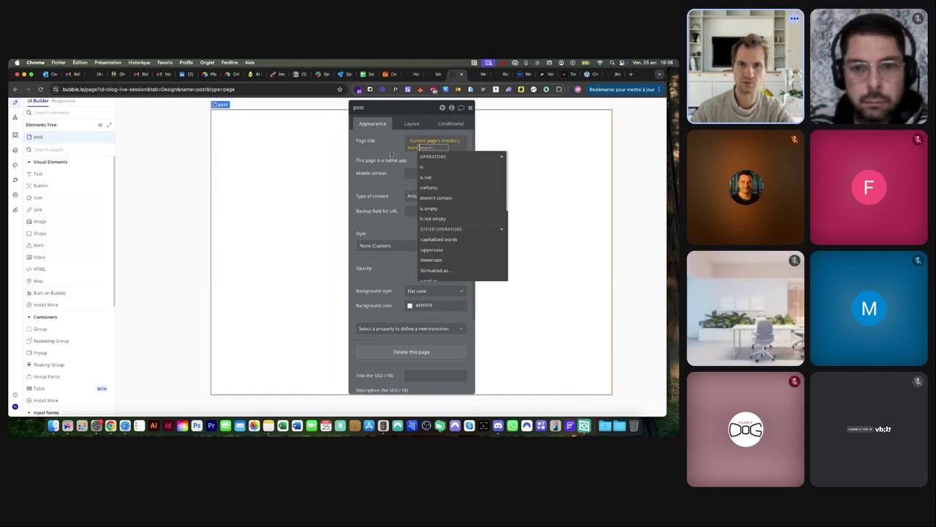
click(386, 147)
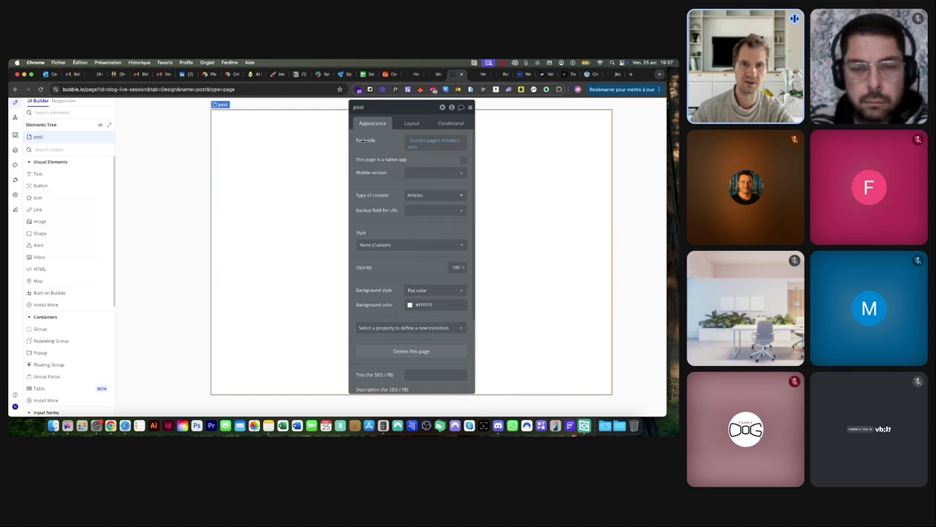
Give the post page a Column layout, 1280 builder width and 900 minimum height
click(411, 125)
click(434, 141)
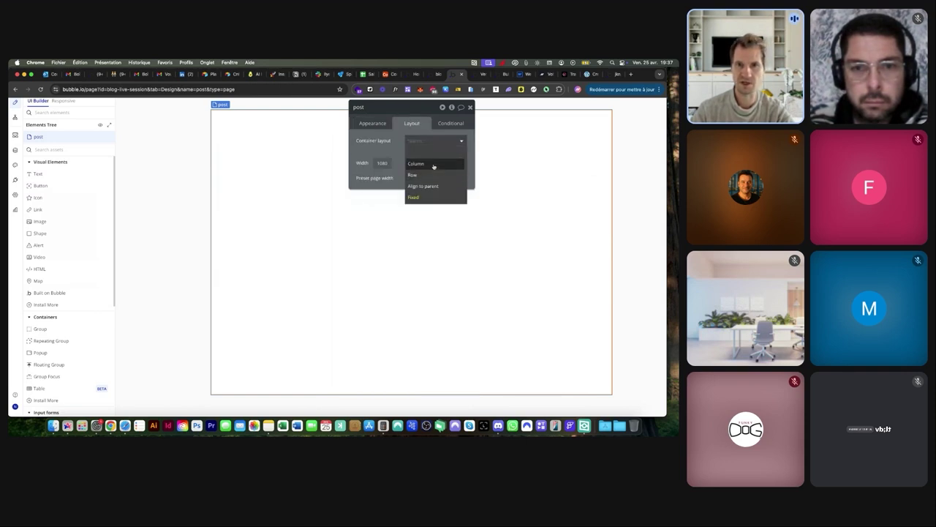
click(433, 163)
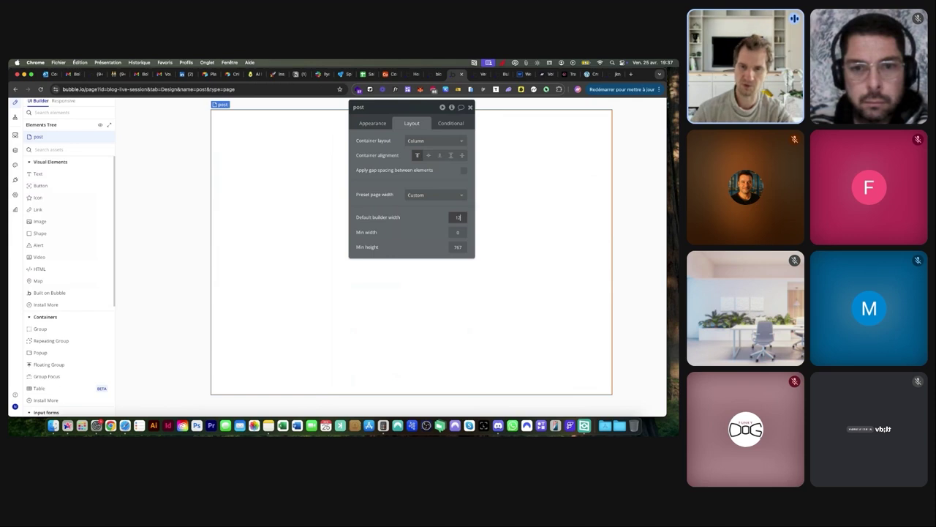
key(Tab)
key(Tab)
text(900)
key(Return)
Set the SEO title dynamically to Current page's Articles's nom
click(379, 124)
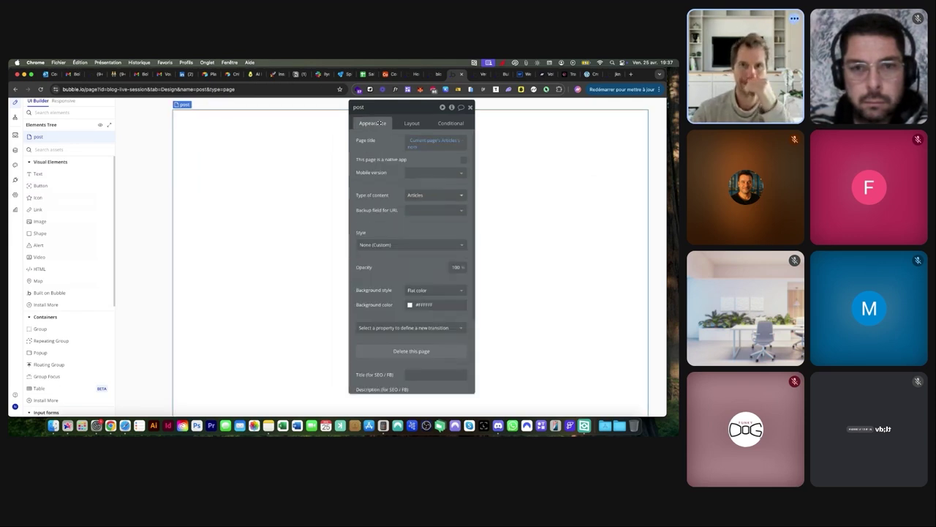
scroll(379, 164, down, 3)
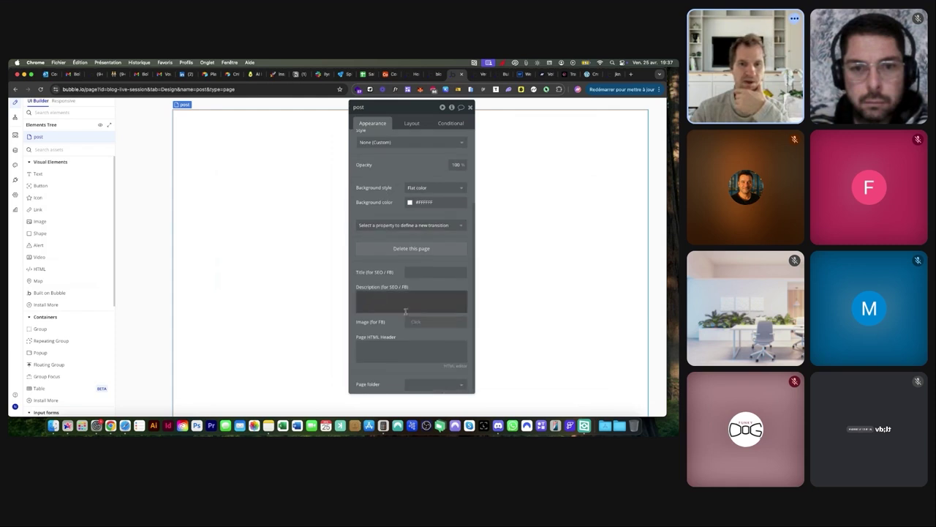
scroll(401, 271, up, 3)
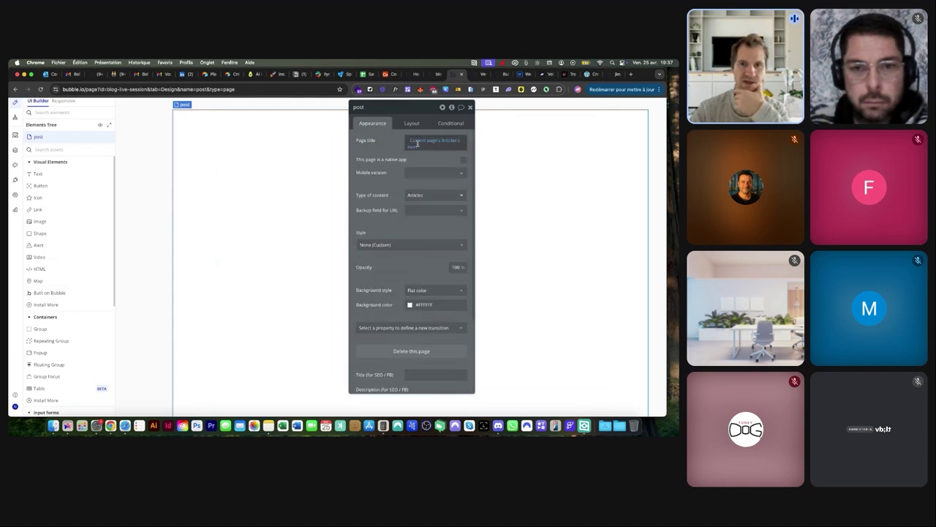
scroll(380, 300, down, 2)
click(418, 305)
click(475, 305)
click(444, 334)
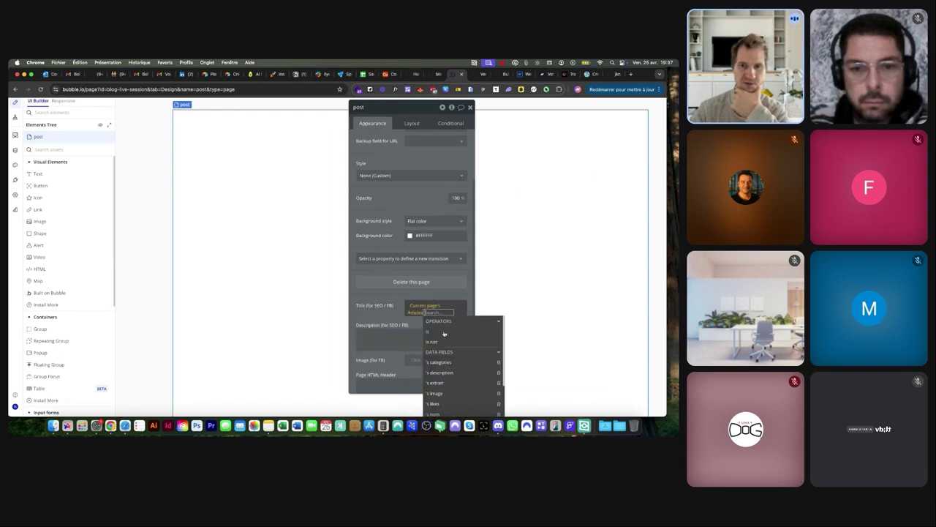
scroll(439, 388, down, 1)
click(438, 386)
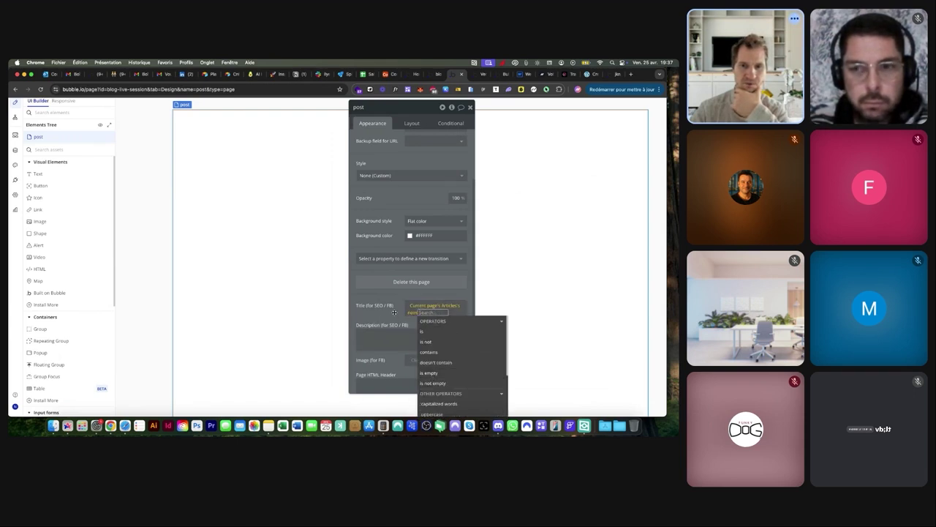
click(249, 251)
double_click(268, 236)
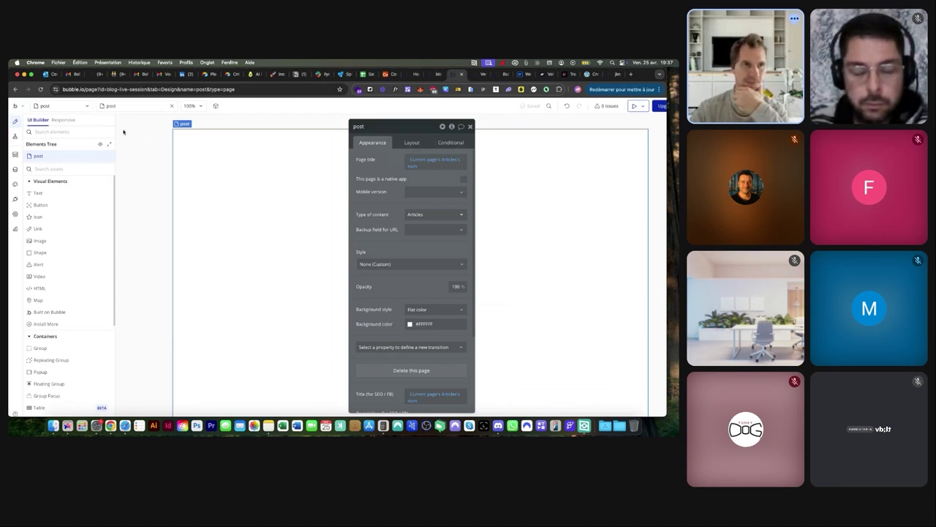
Switch between the index and post pages, selecting the index page's Header, and end on index
click(62, 105)
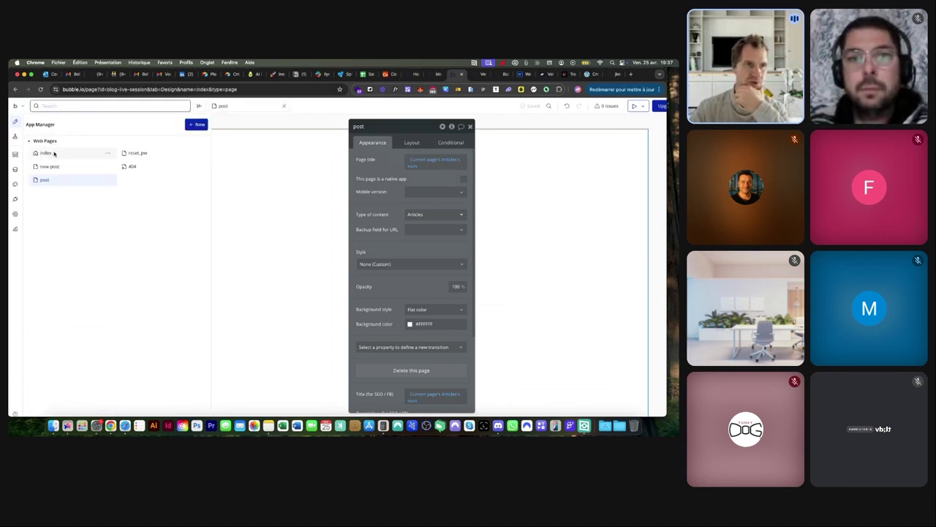
click(51, 153)
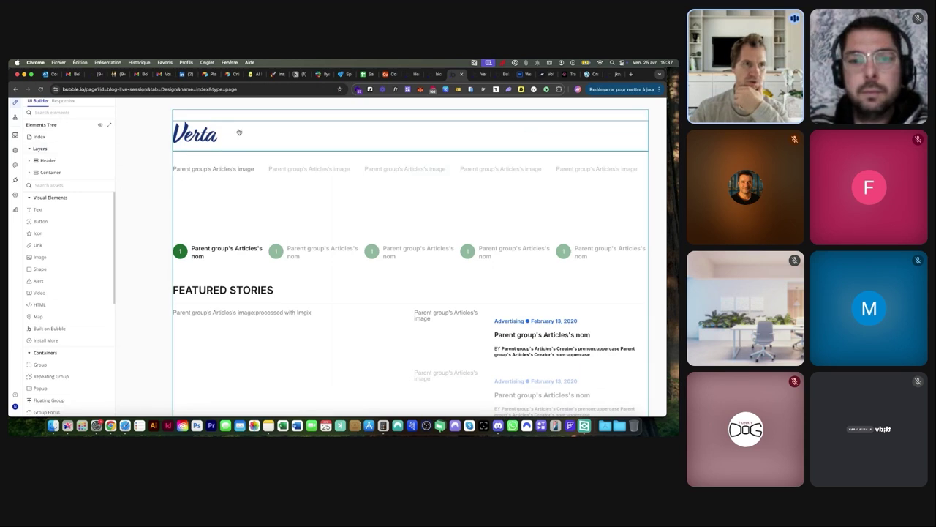
mouse_move(67, 151)
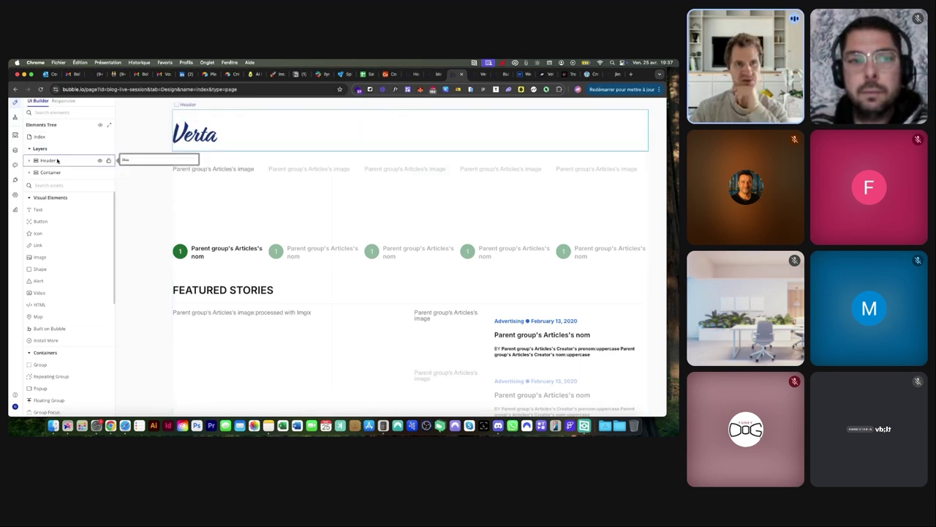
click(58, 160)
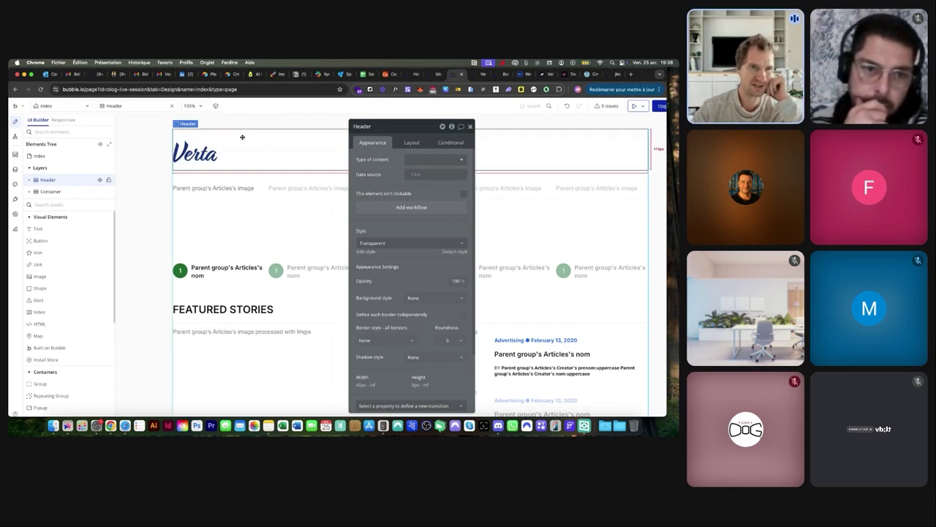
mouse_move(41, 156)
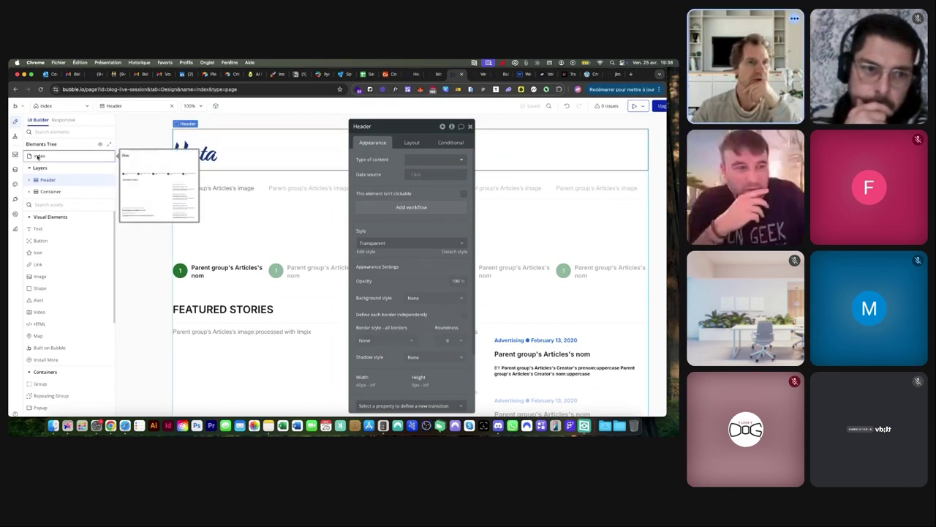
mouse_move(50, 183)
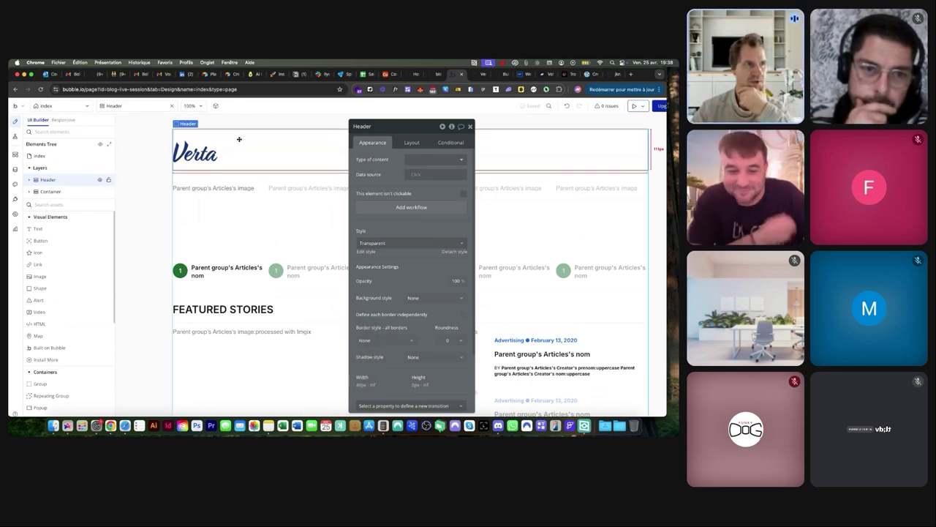
click(70, 106)
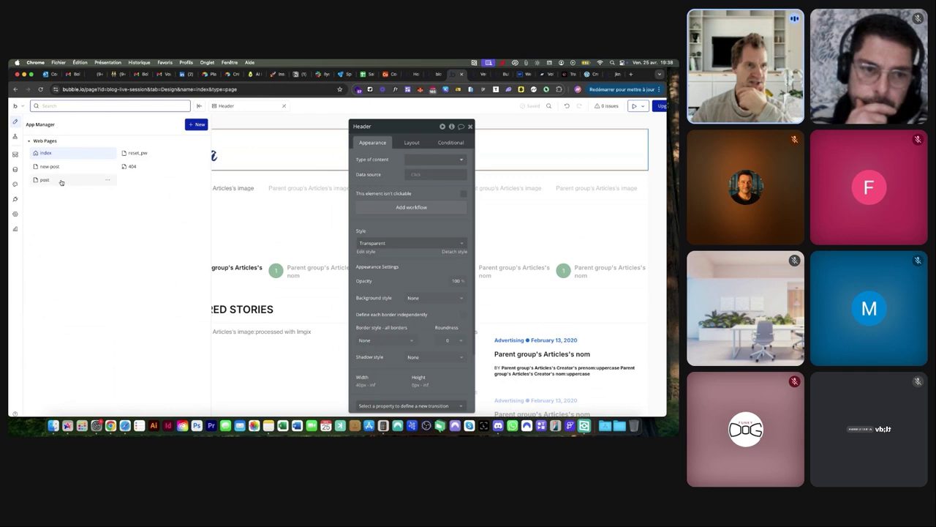
click(61, 181)
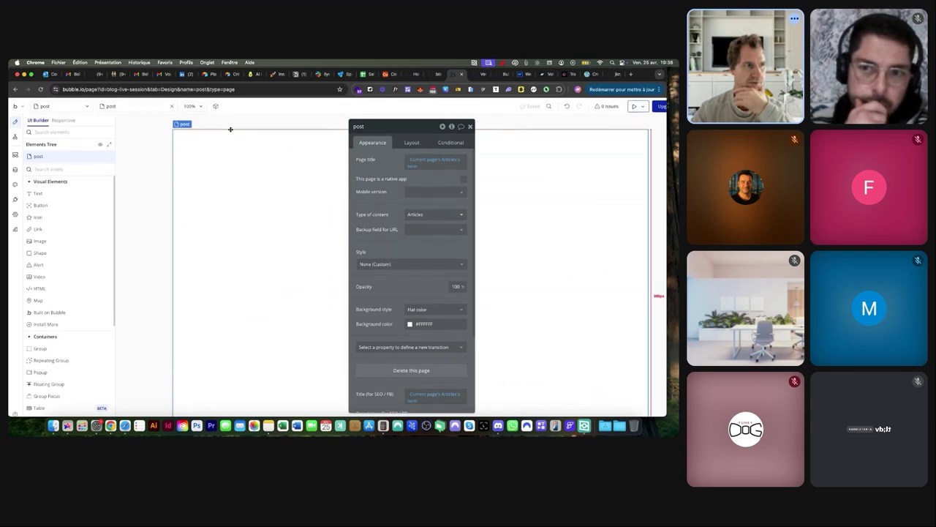
click(59, 106)
click(85, 152)
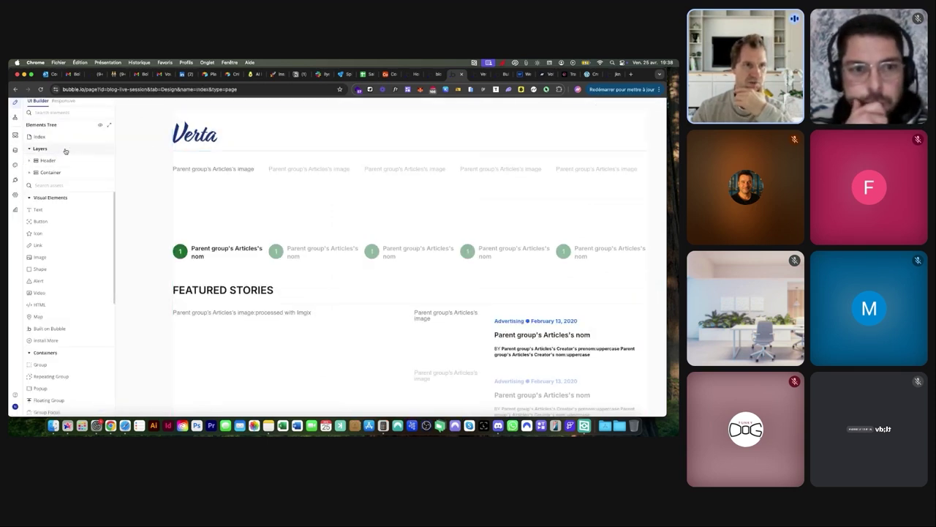
Expand the Header and hide its Section Top and Section Bottom
click(38, 161)
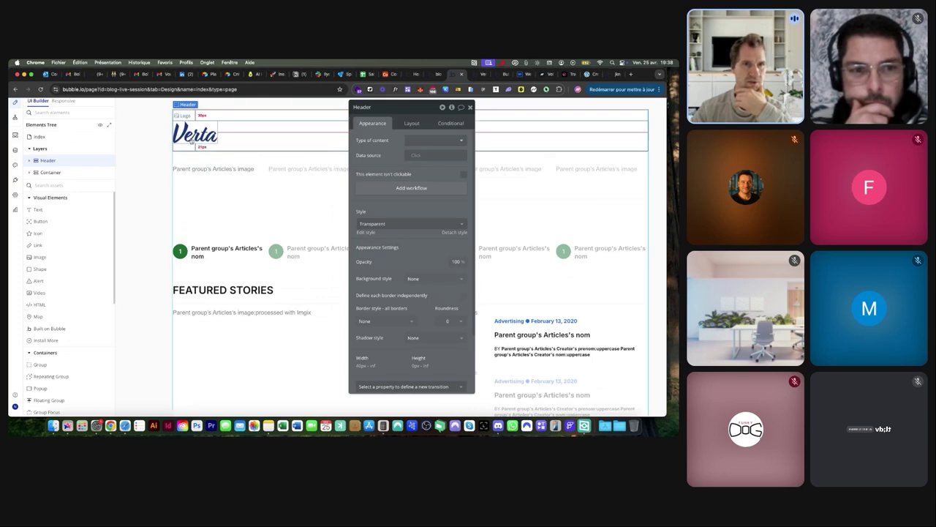
click(27, 162)
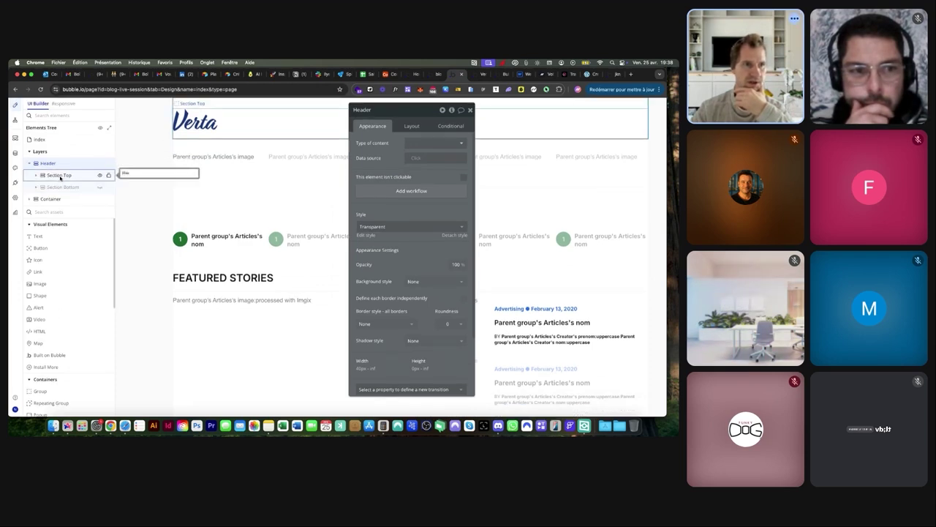
click(99, 187)
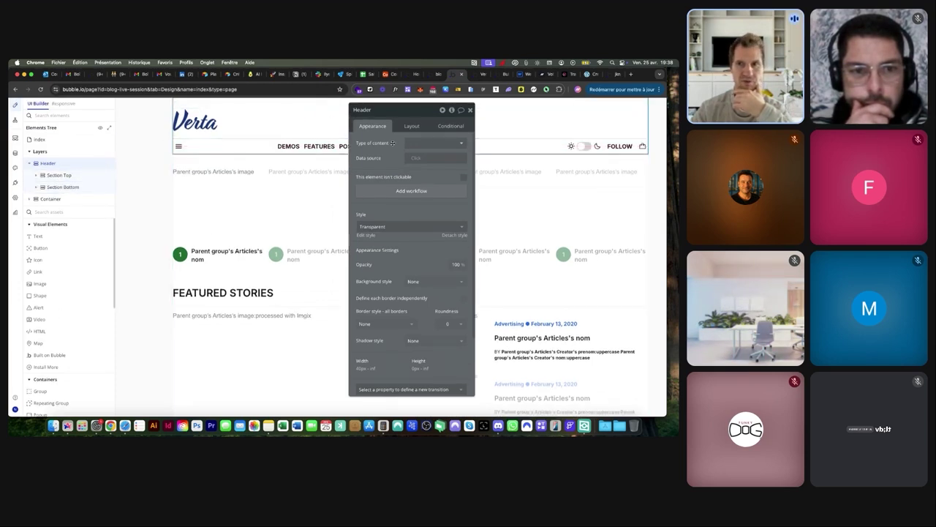
click(100, 176)
click(99, 187)
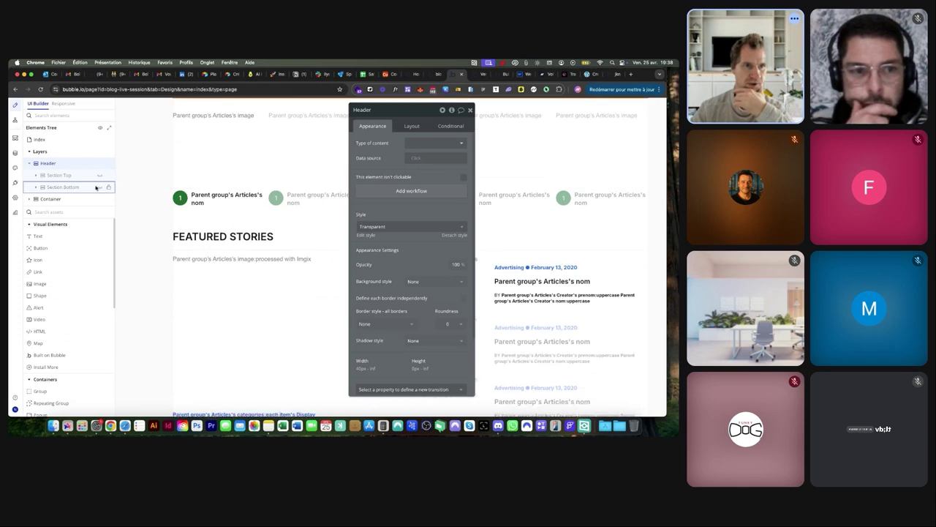
click(31, 163)
Convert the Header into a reusable element named 'RE - Header'
right_click(41, 164)
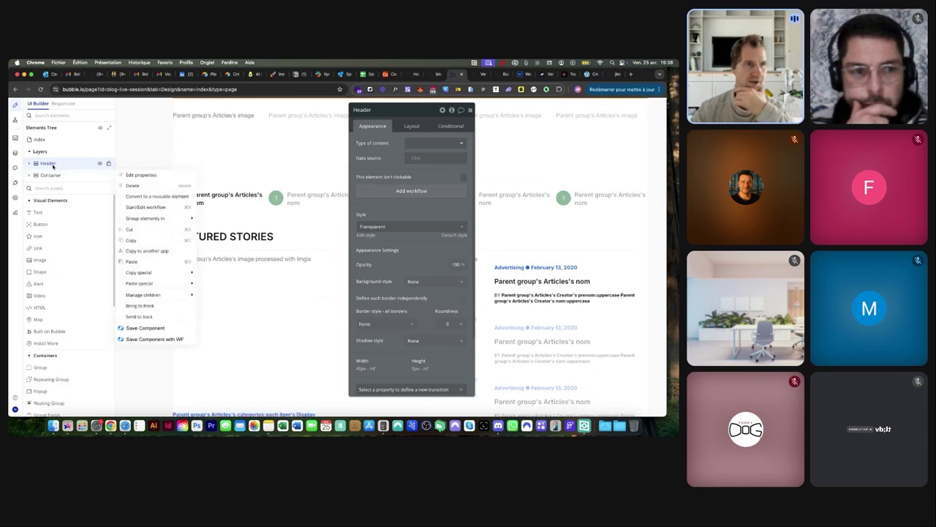
click(158, 197)
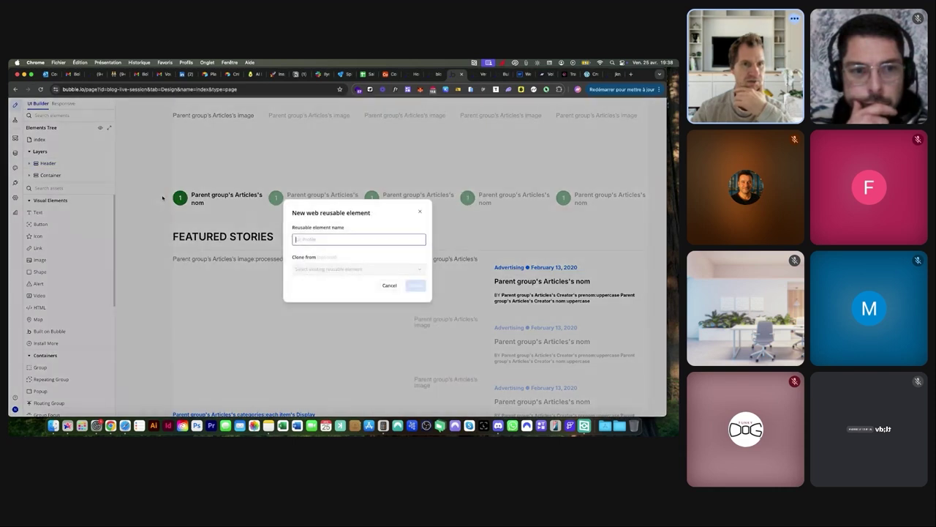
text(H)
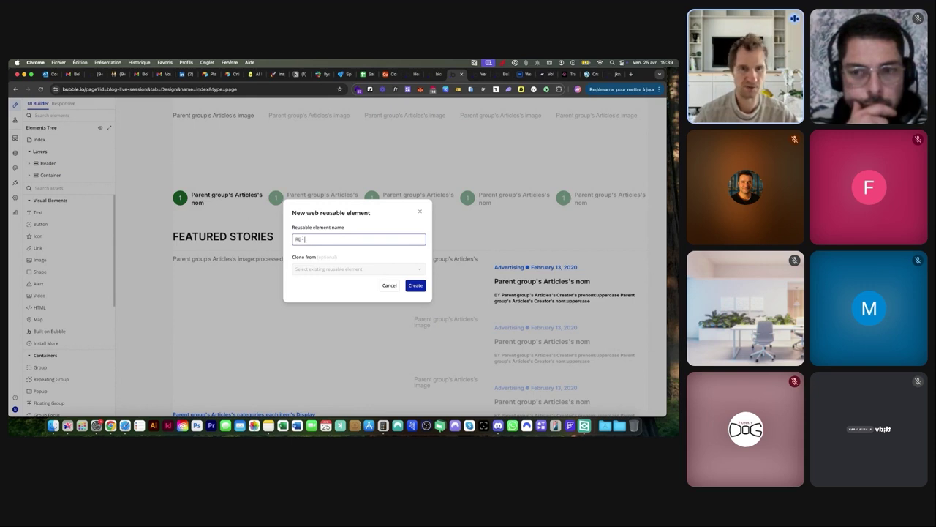
text(E - Header)
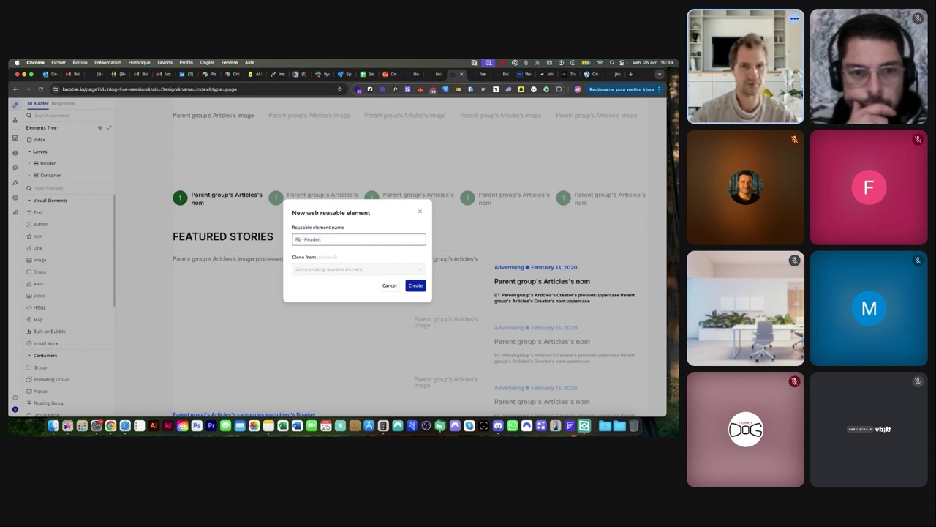
click(415, 285)
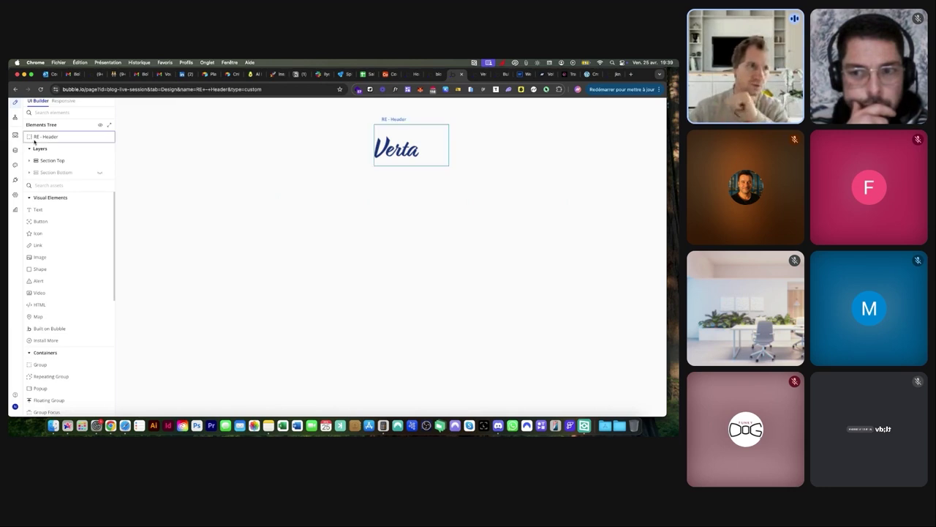
Set the reusable header's default builder width to 1280
click(14, 118)
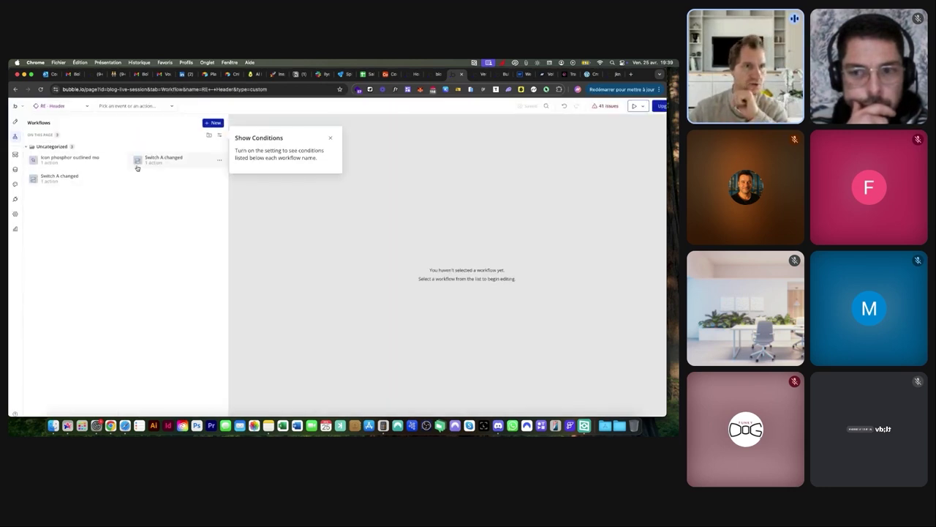
click(15, 122)
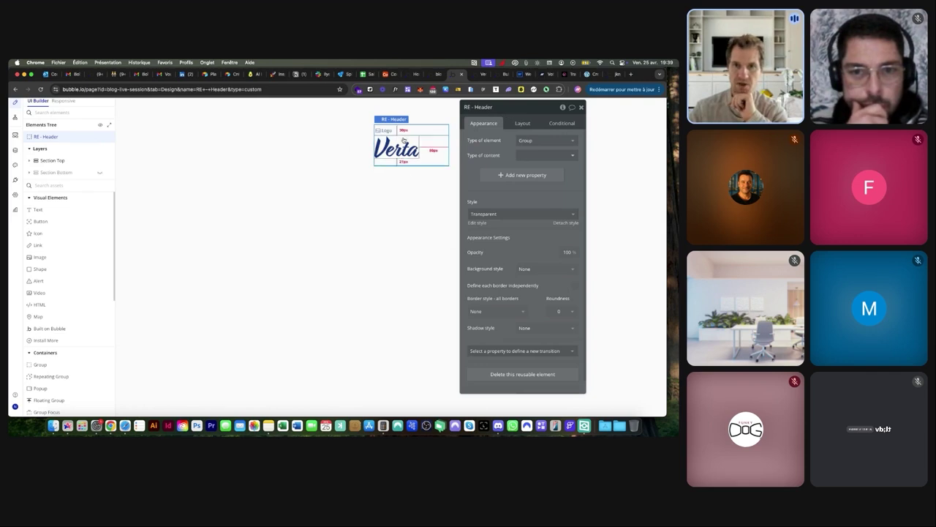
click(520, 123)
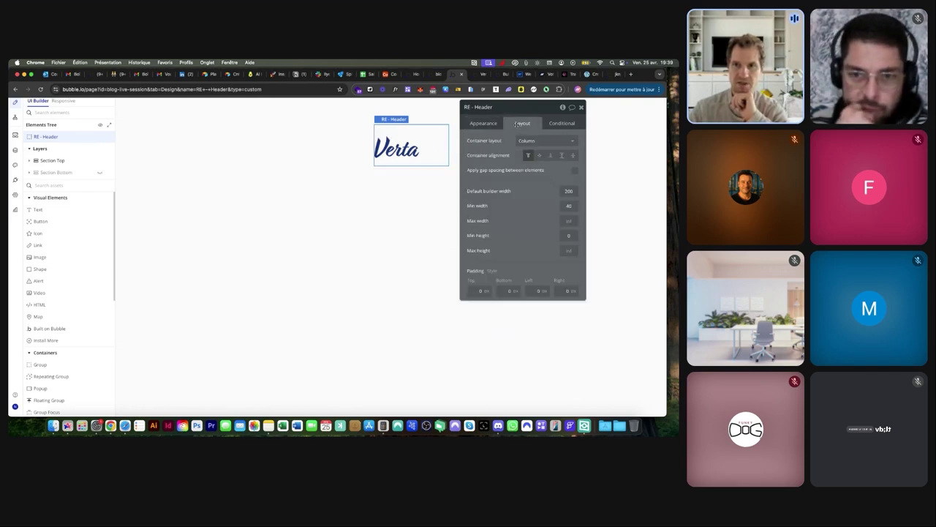
scroll(538, 192, up, 5)
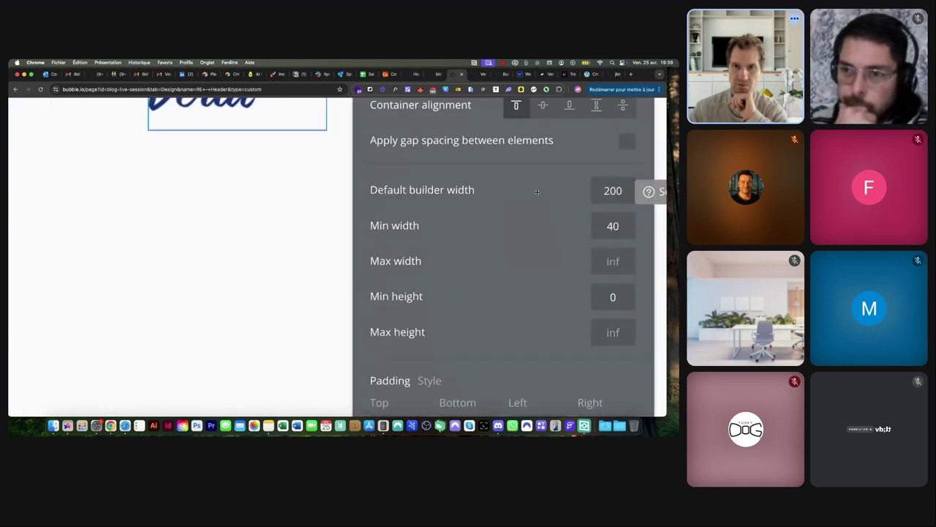
scroll(469, 198, right, 1)
scroll(468, 198, right, 1)
double_click(512, 191)
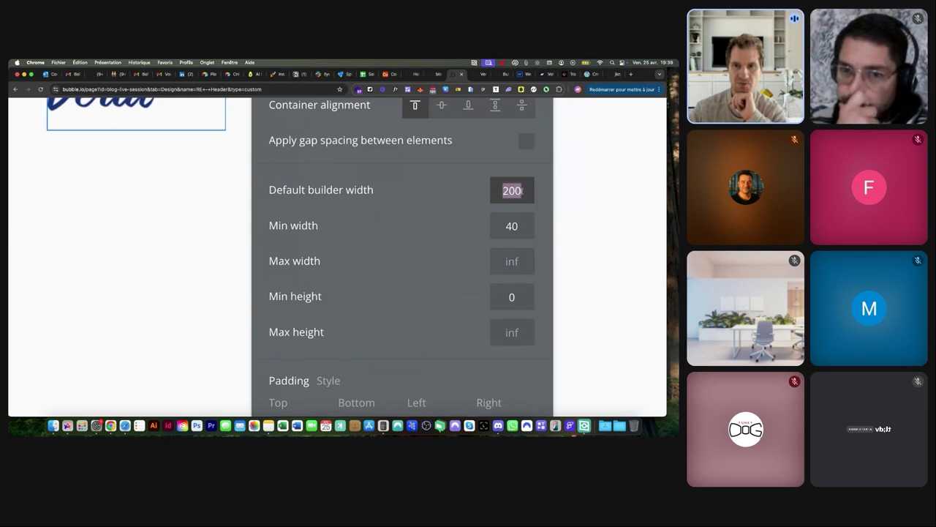
text(1280)
key(Return)
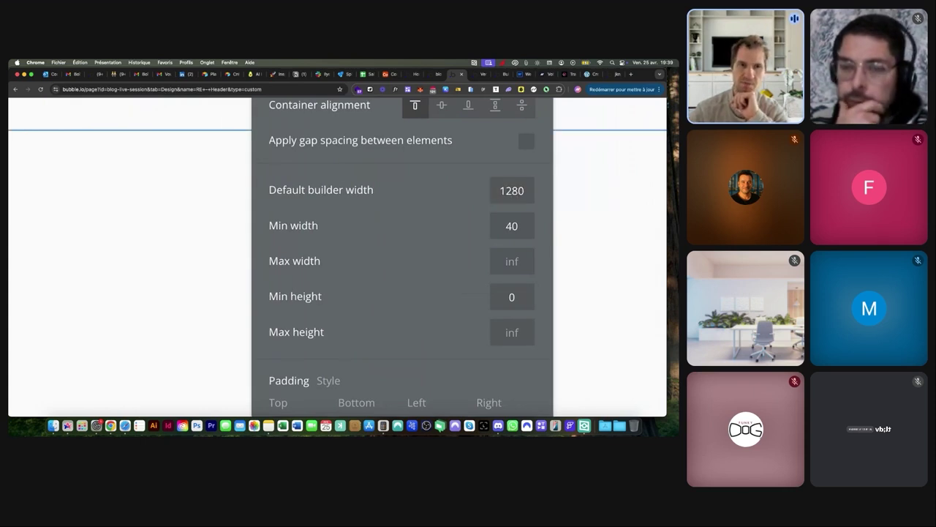
scroll(514, 191, down, 5)
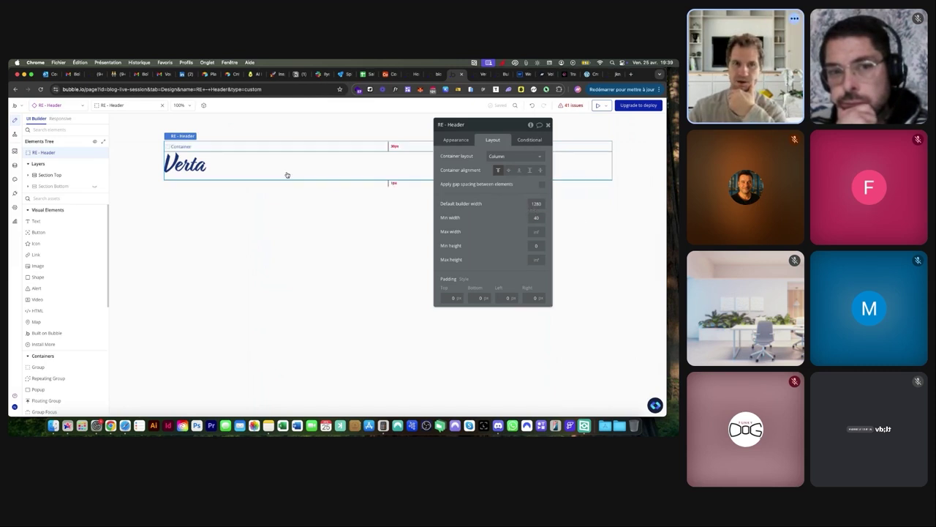
Review the flagged Logo and icon issues, then go back to the index page
click(576, 105)
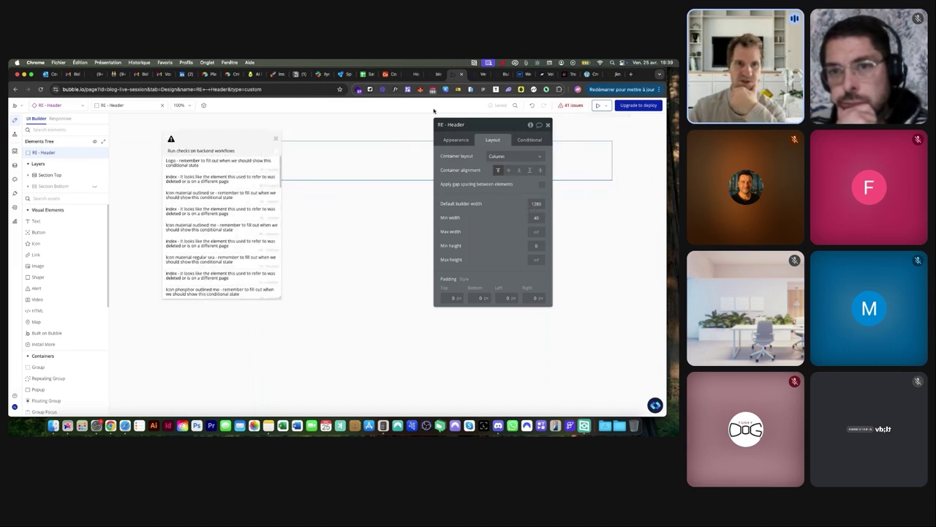
click(202, 161)
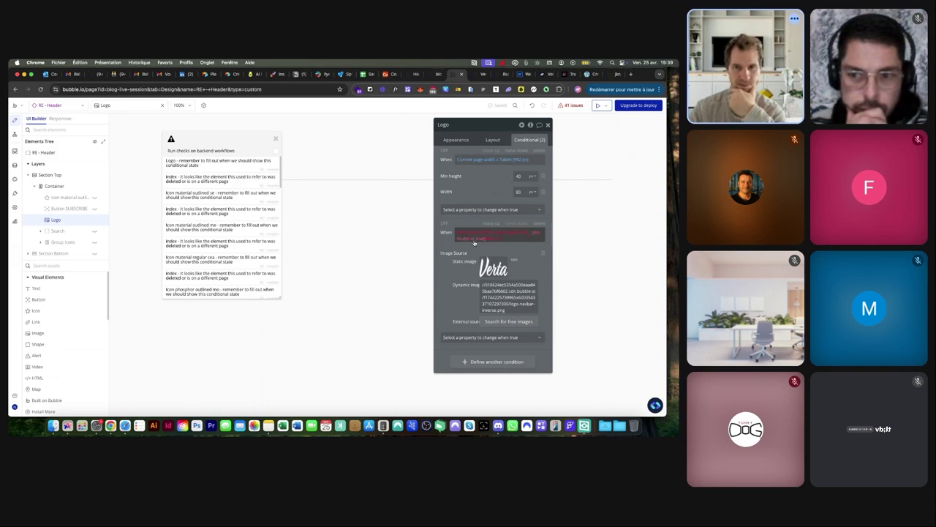
click(212, 208)
click(213, 208)
scroll(212, 208, up, 1)
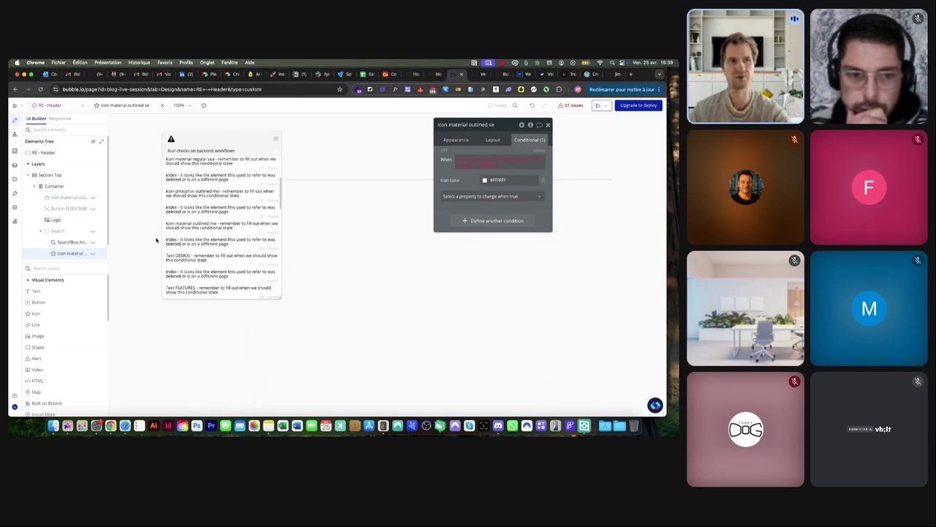
click(277, 140)
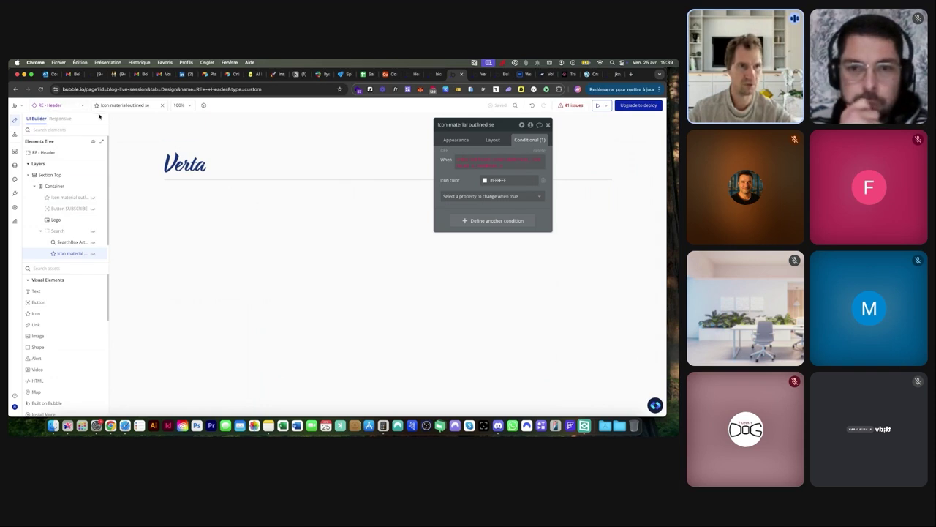
click(55, 104)
click(53, 152)
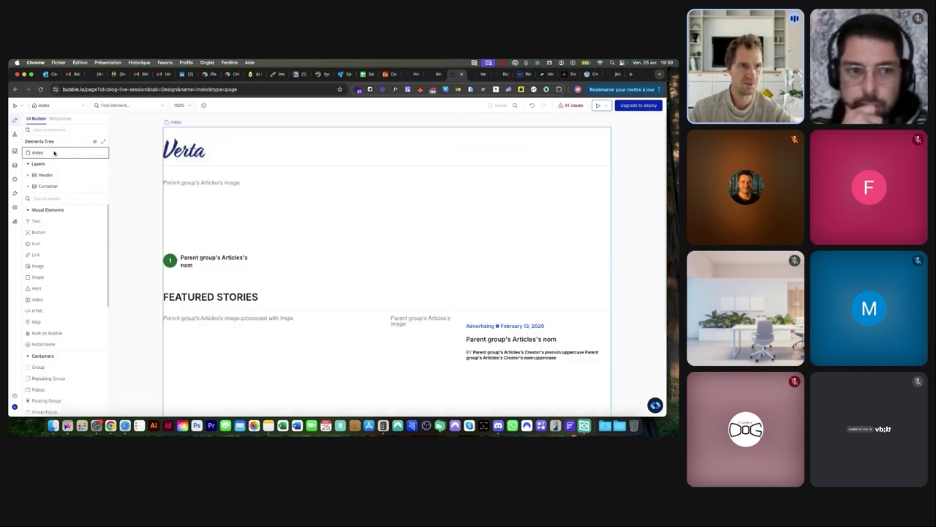
Delete the original Header and drag the reusable header to the top of the index page
click(51, 175)
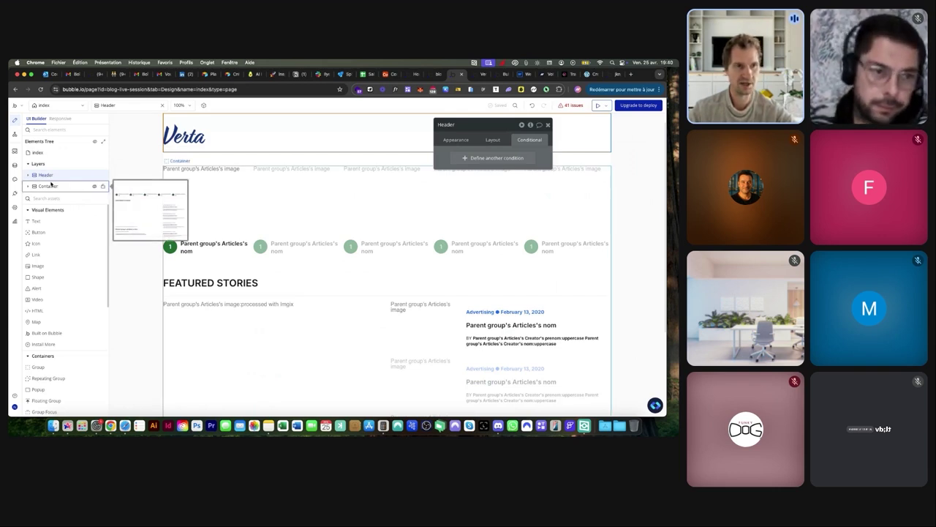
key(BackSpace)
scroll(58, 229, down, 5)
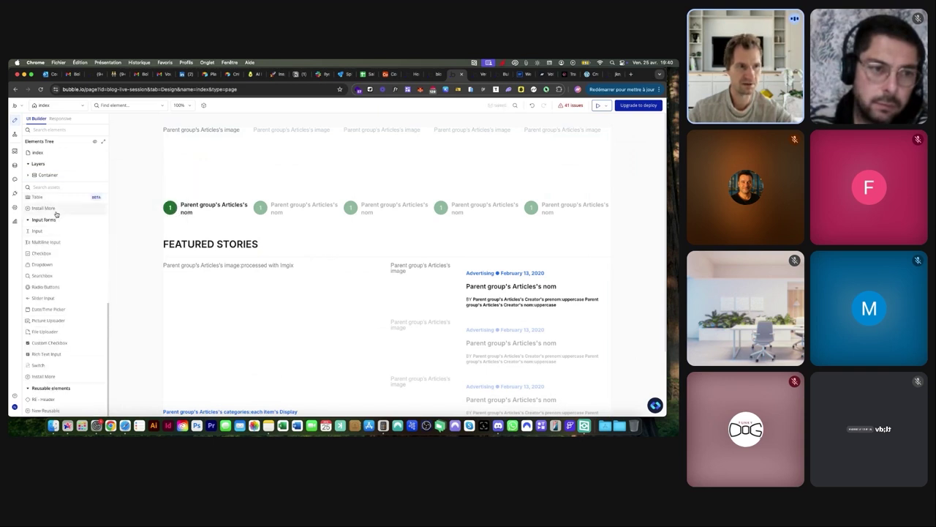
scroll(44, 392, up, 10)
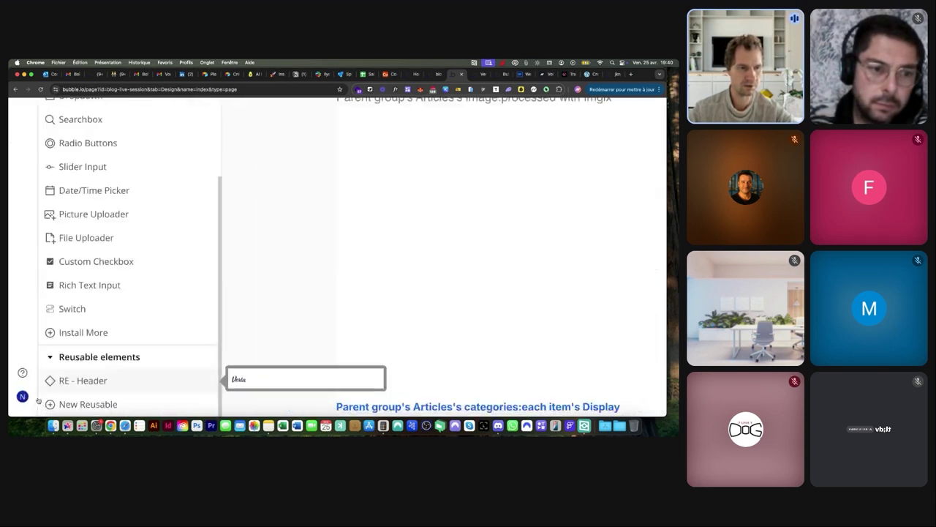
scroll(108, 342, down, 10)
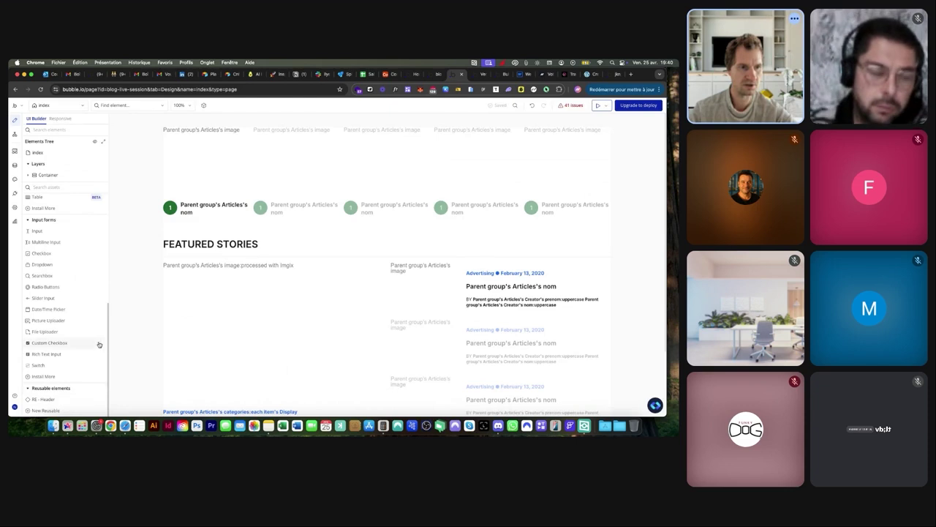
drag(47, 401, 170, 124)
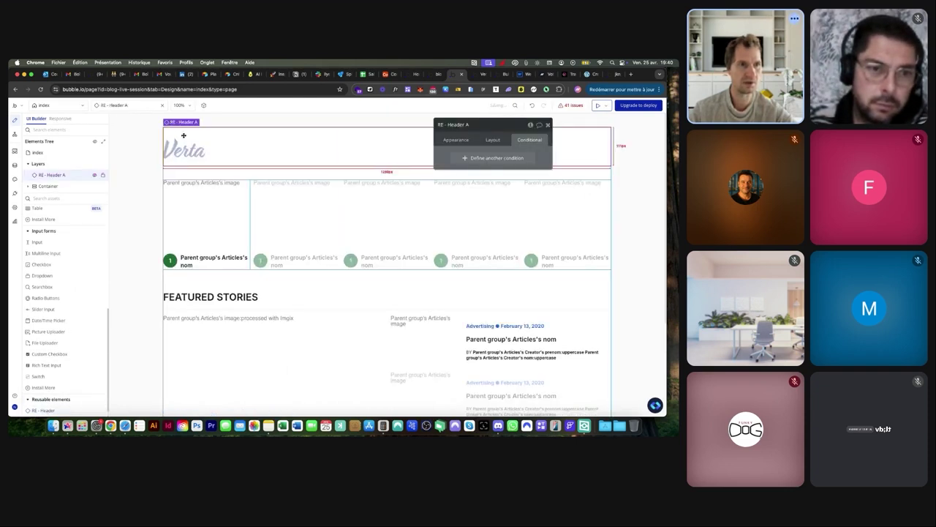
scroll(50, 169, up, 10)
scroll(50, 168, up, 5)
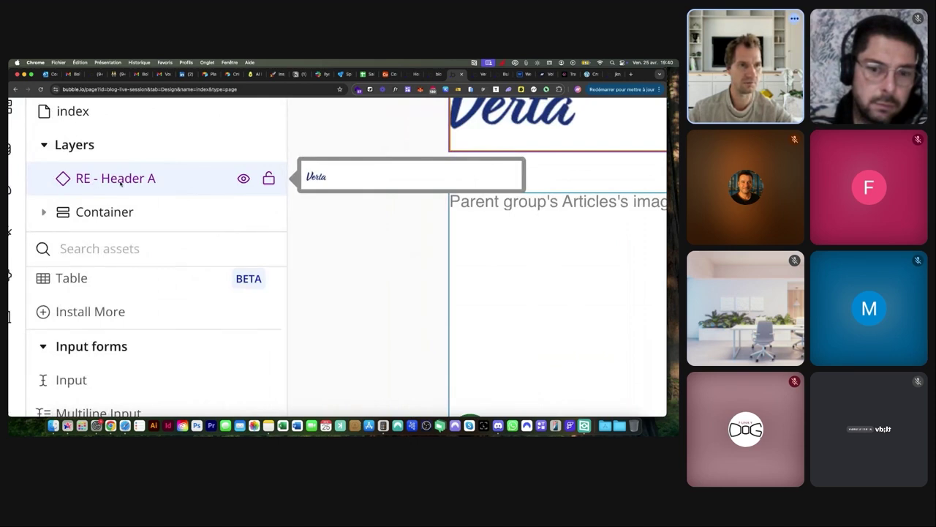
scroll(121, 183, down, 10)
Rename the placed header from 'RE - Header A' to 'RE - Header'
click(485, 128)
key(BackSpace)
key(BackSpace)
click(398, 123)
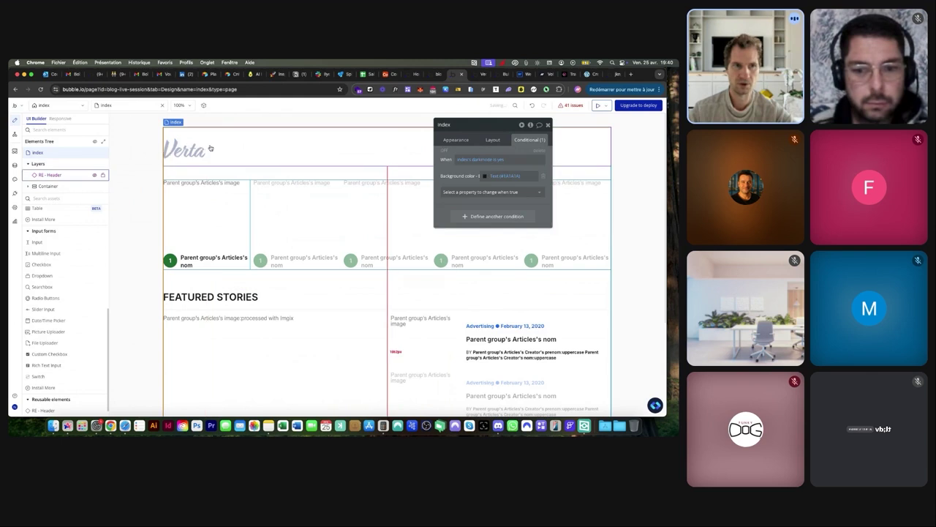
click(45, 104)
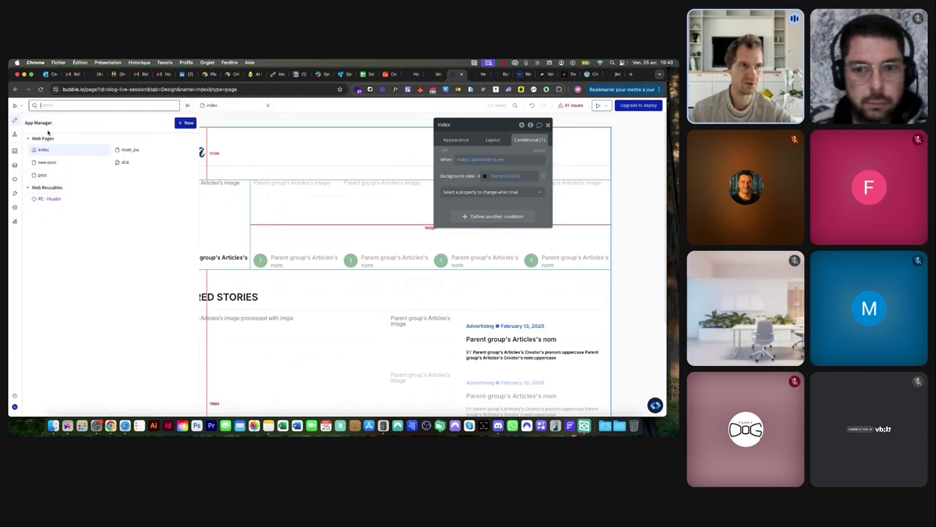
Place the reusable header on the post page and reload the live blog to check it
click(48, 177)
scroll(65, 234, down, 5)
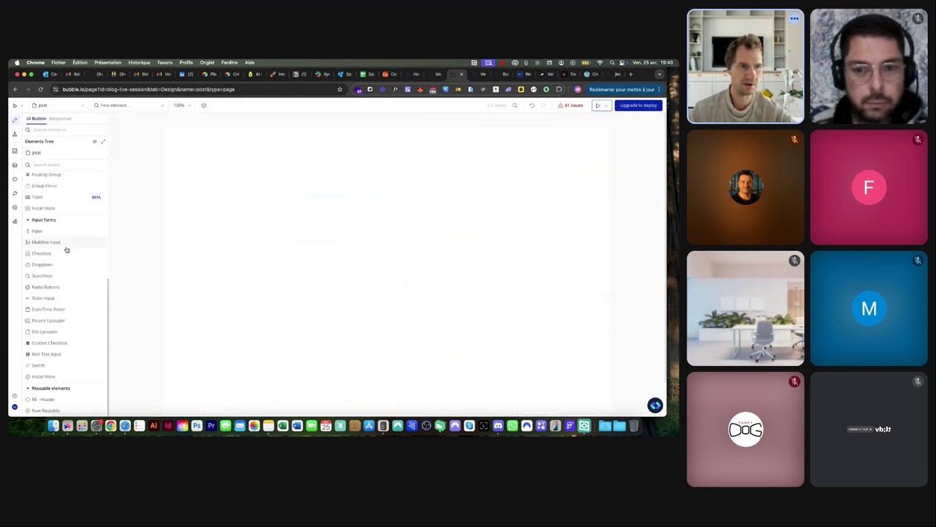
click(53, 401)
click(276, 220)
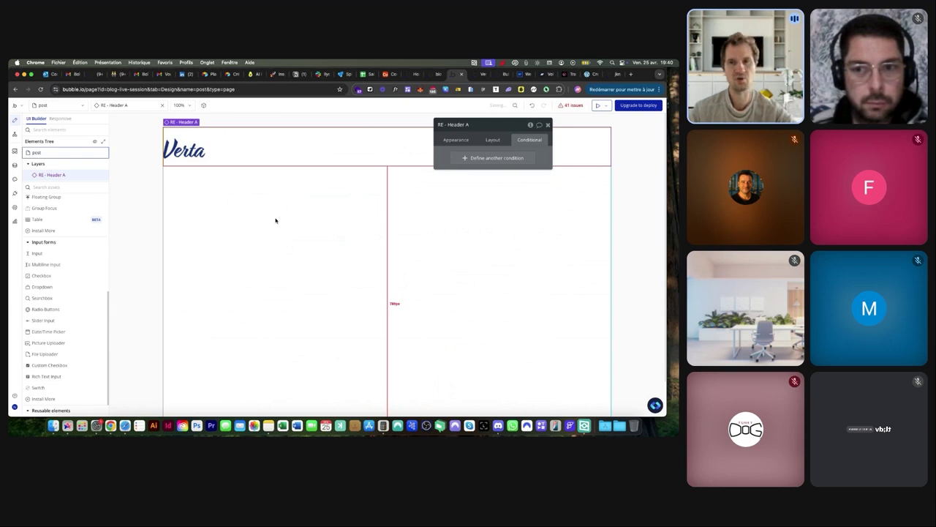
click(497, 138)
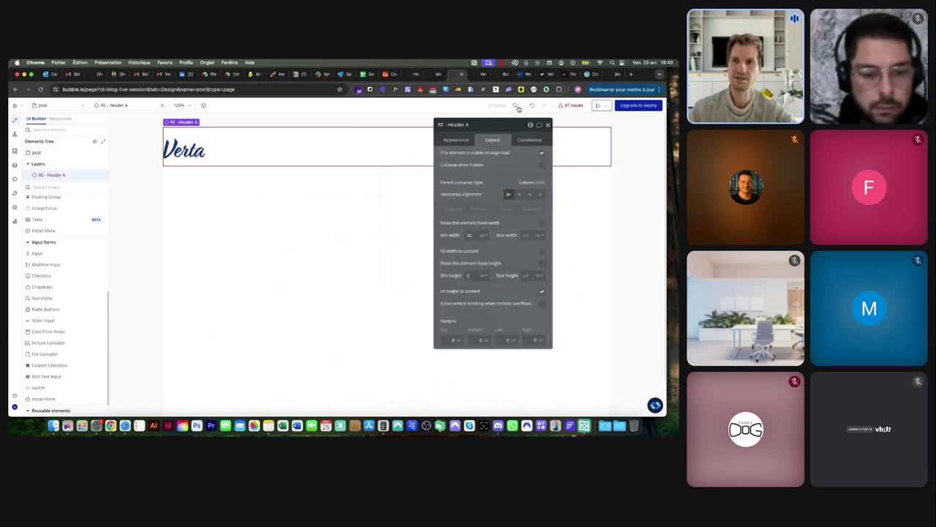
click(477, 74)
click(313, 104)
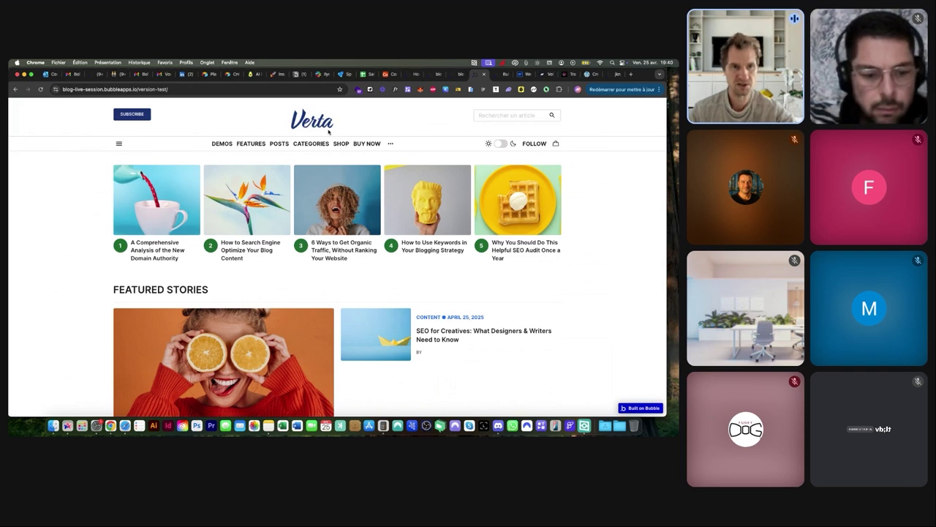
click(453, 74)
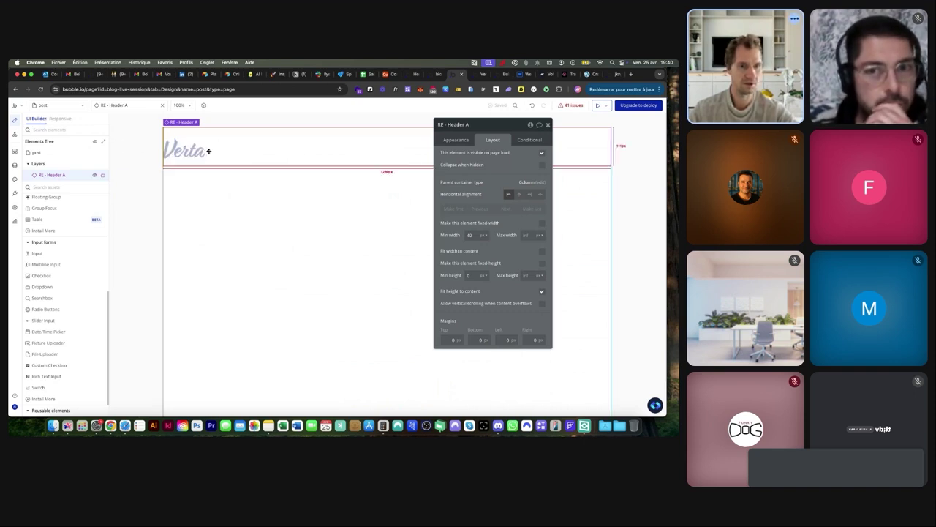
Re-place RE - Header at the post page's top and remove the trailing ' A' from its name
key(BackSpace)
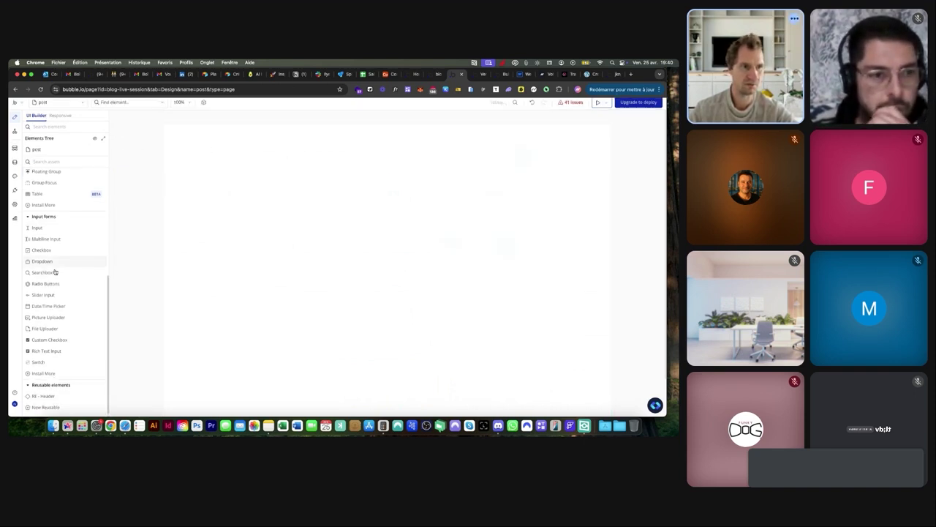
click(44, 399)
click(306, 204)
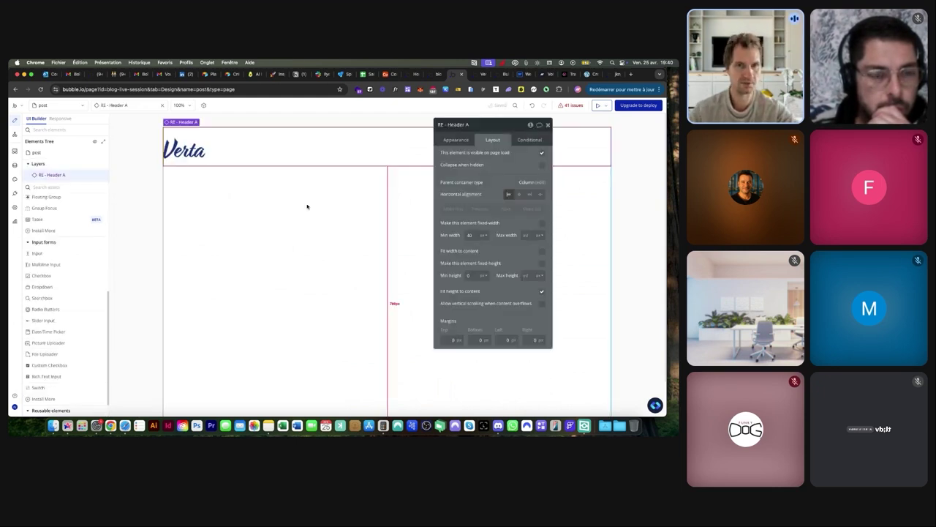
key(BackSpace)
drag(43, 399, 325, 154)
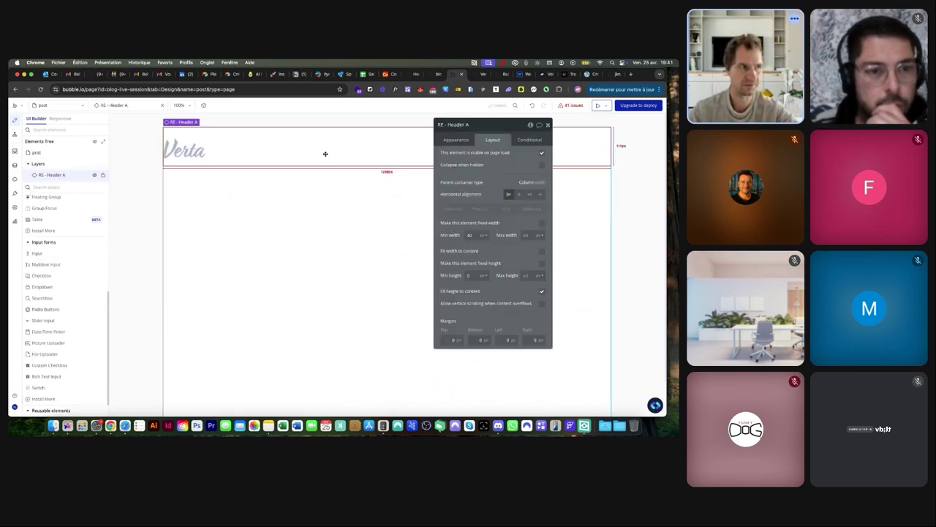
drag(491, 126, 470, 128)
click(466, 127)
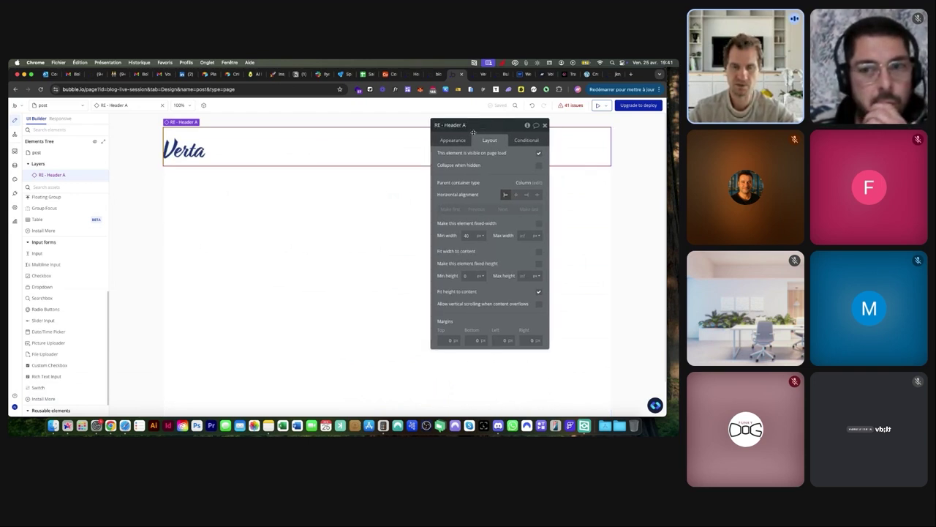
scroll(473, 132, up, 5)
key(BackSpace)
key(BackSpace)
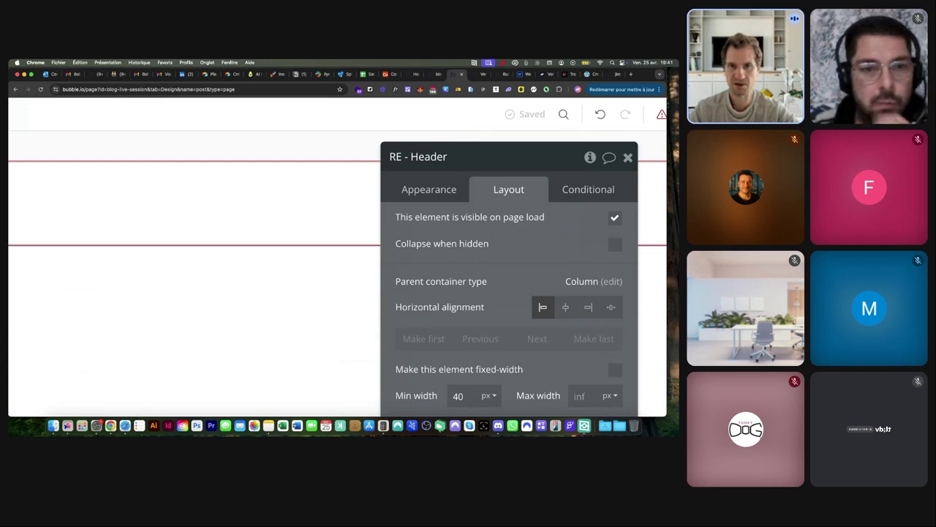
scroll(345, 142, down, 5)
click(346, 141)
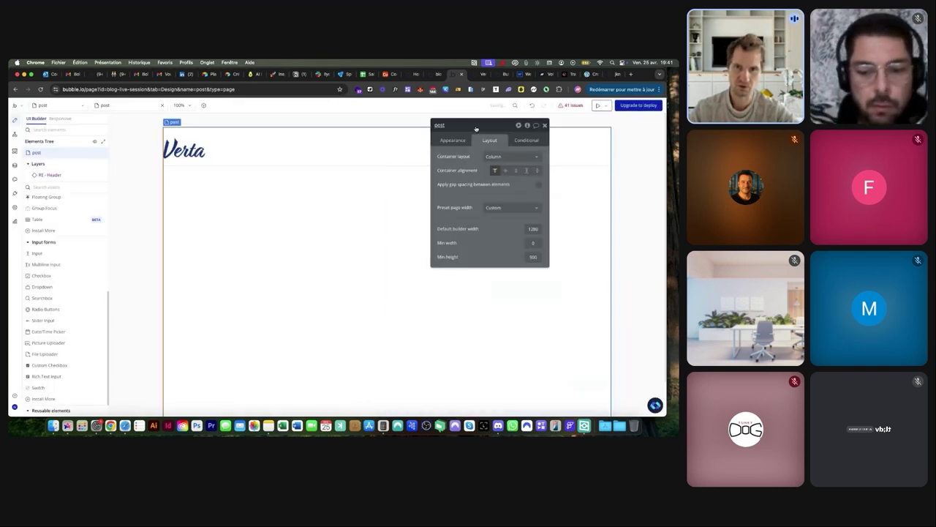
Select the post page and confirm Articles as content type in Appearance, checking the live blog
click(48, 176)
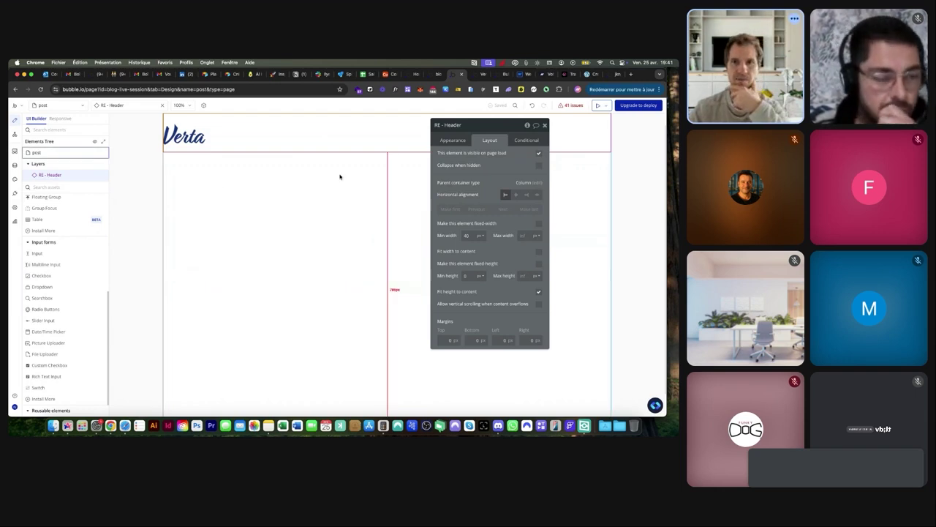
click(335, 175)
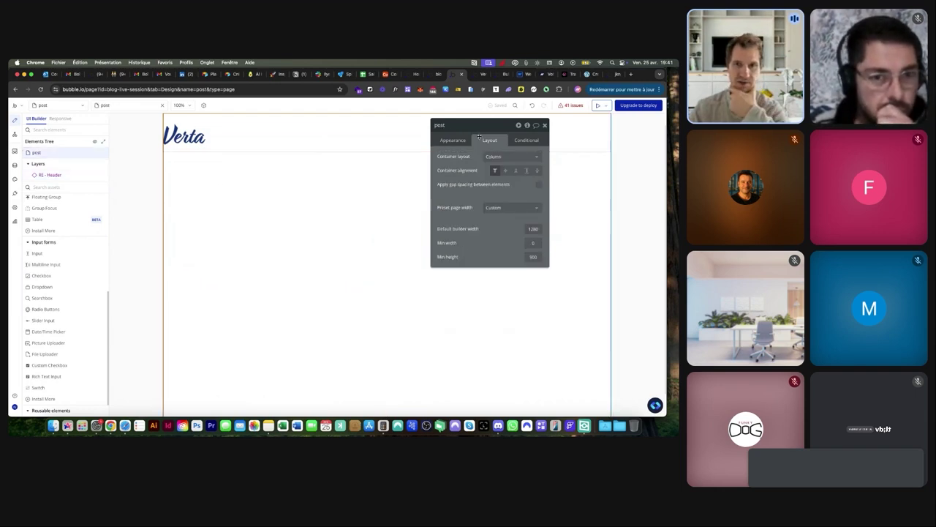
click(452, 141)
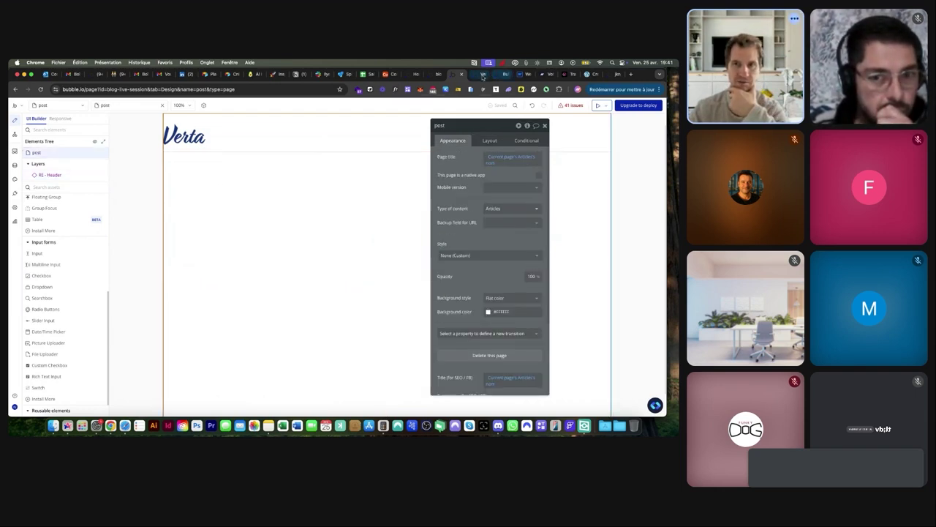
click(477, 74)
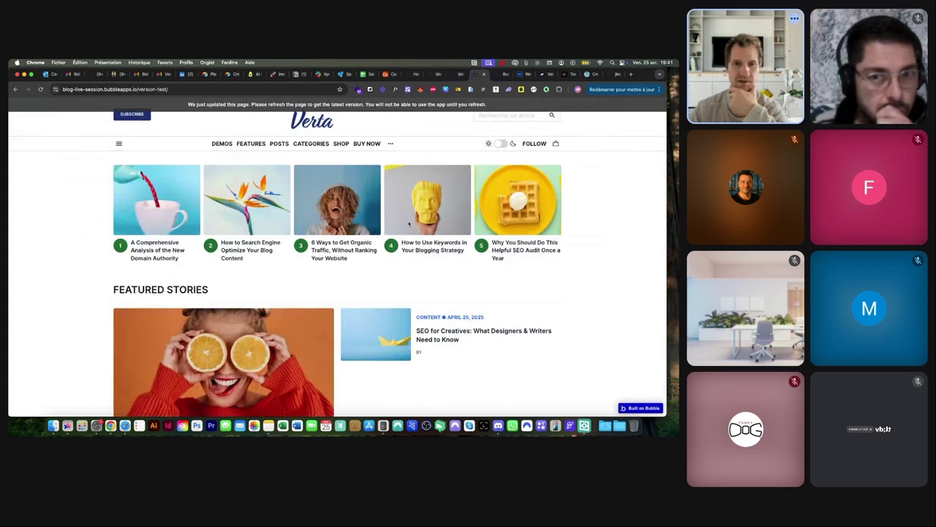
click(458, 76)
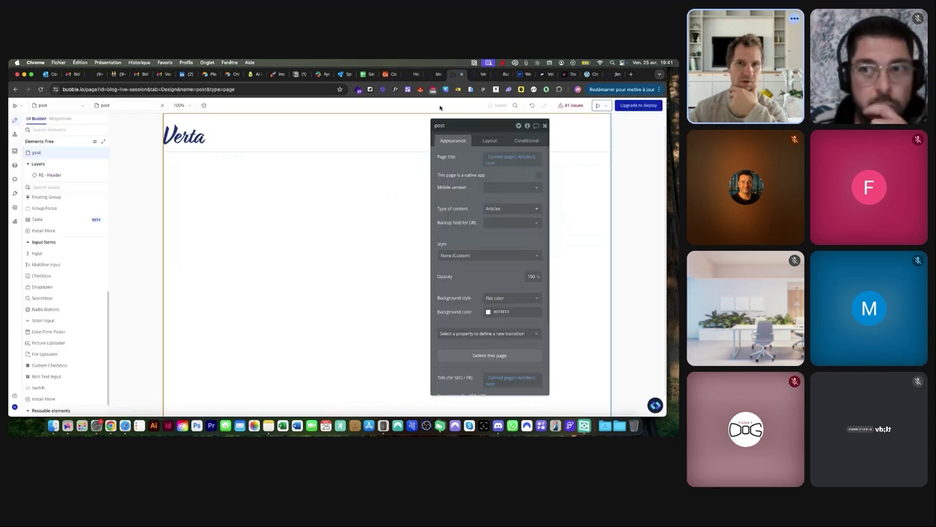
ctrl+scroll(472, 208, up, 5)
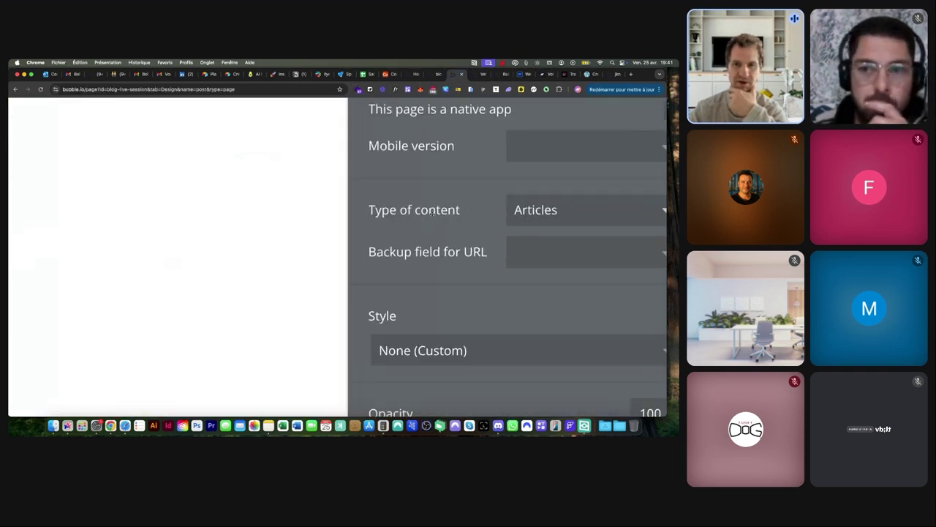
ctrl+scroll(464, 208, down, 5)
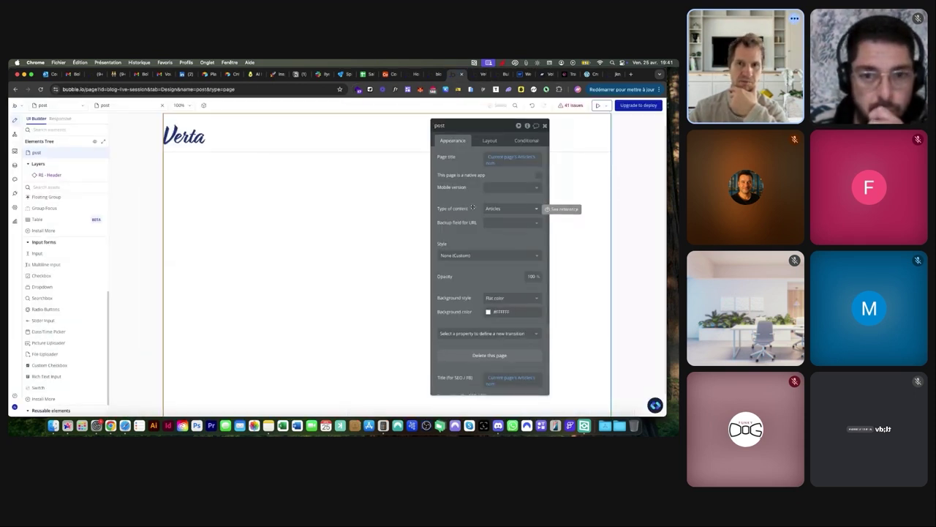
Add a group below the header and name it 'Container'
click(48, 187)
text(gr)
drag(41, 213, 274, 211)
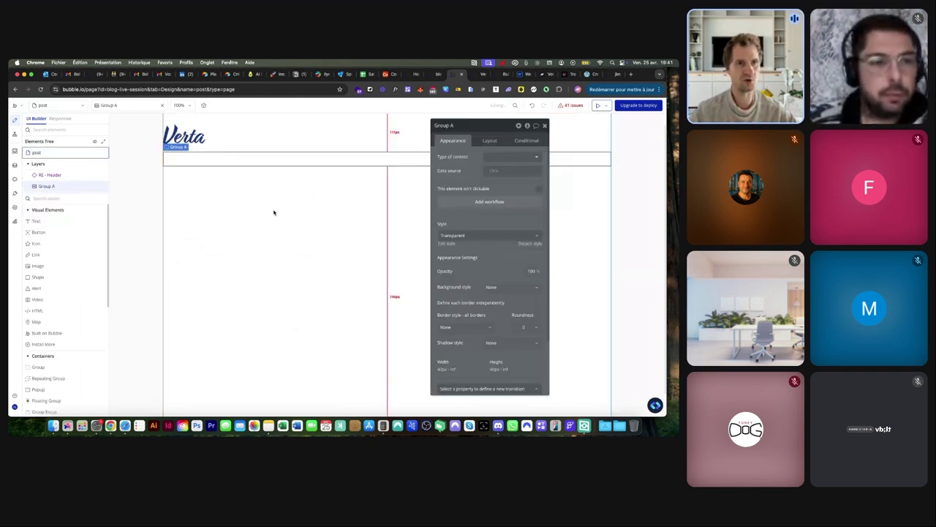
click(472, 126)
text(Contiane)
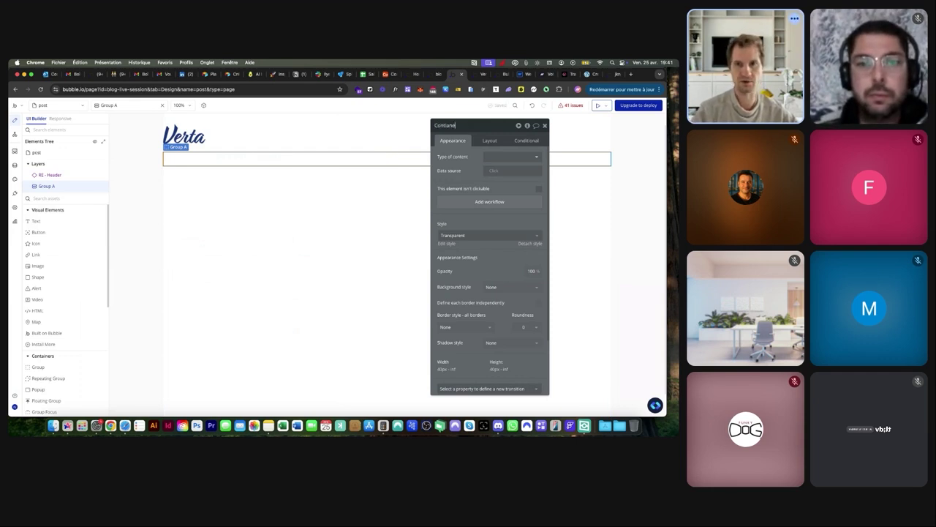
key(BackSpace)
key(BackSpace)
key(BackSpace)
key(BackSpace)
text(ainer)
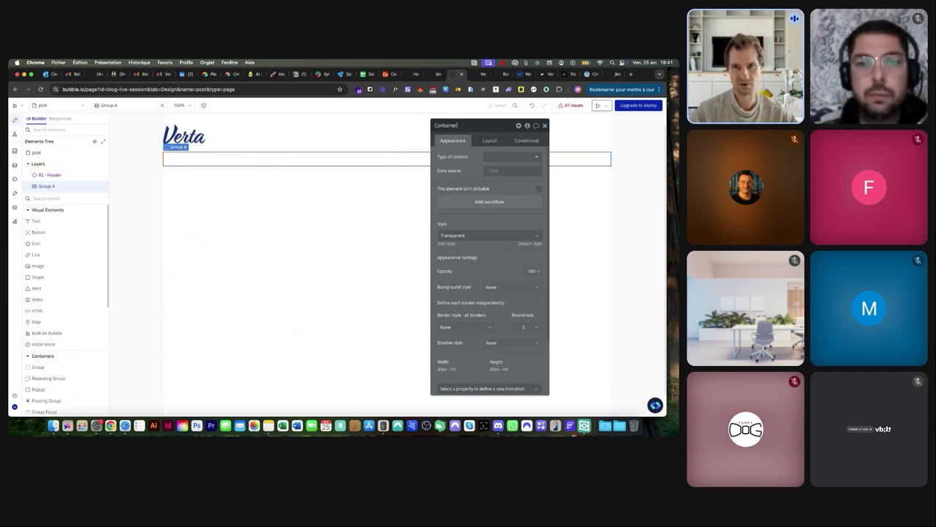
key(Return)
Give Container a 1280 max width, horizontal centering and full-height stretch; enable page gap spacing
click(490, 141)
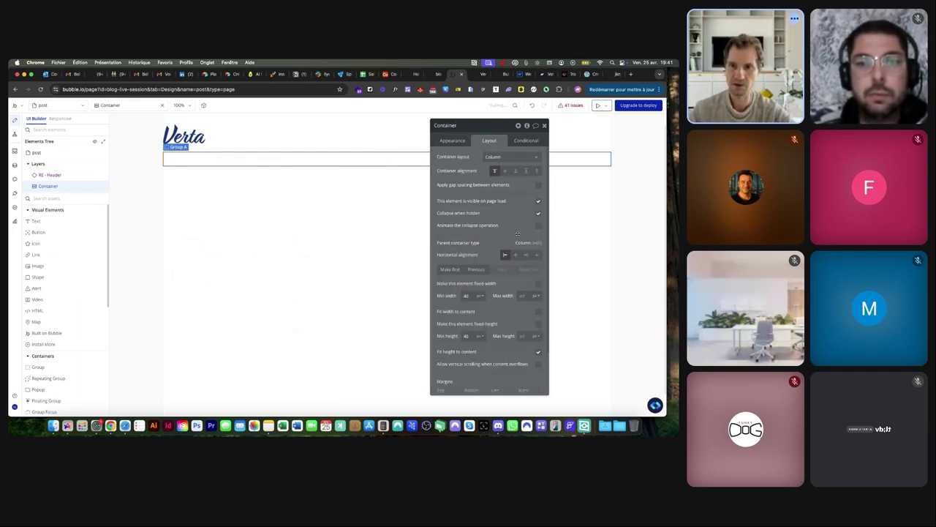
click(522, 294)
text(1280)
click(516, 255)
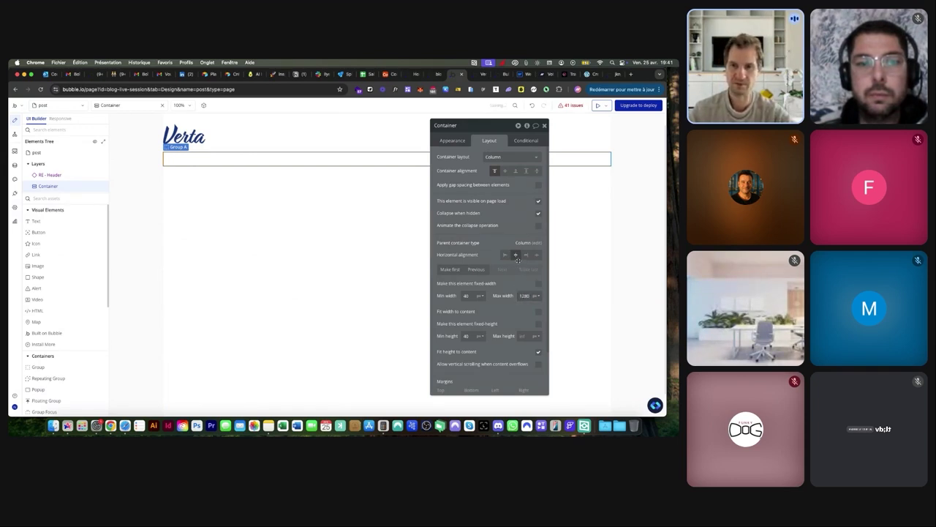
click(537, 353)
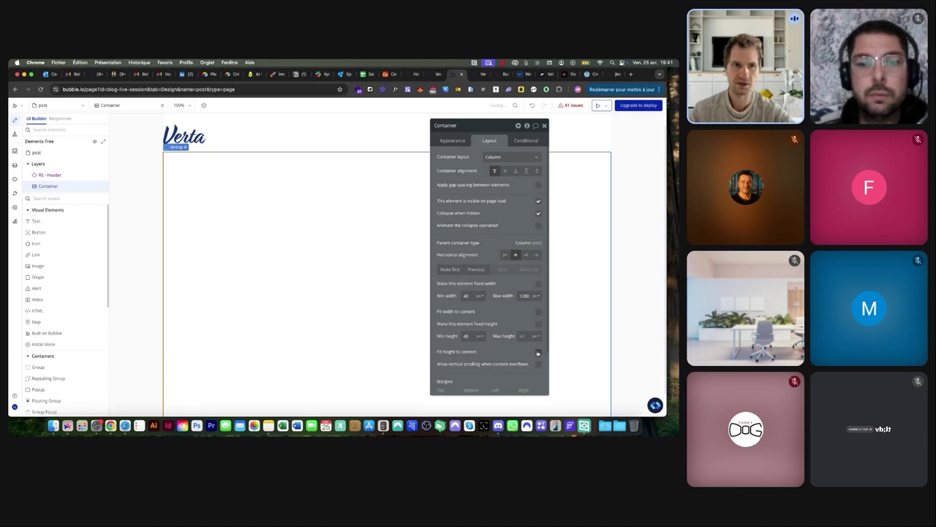
click(158, 214)
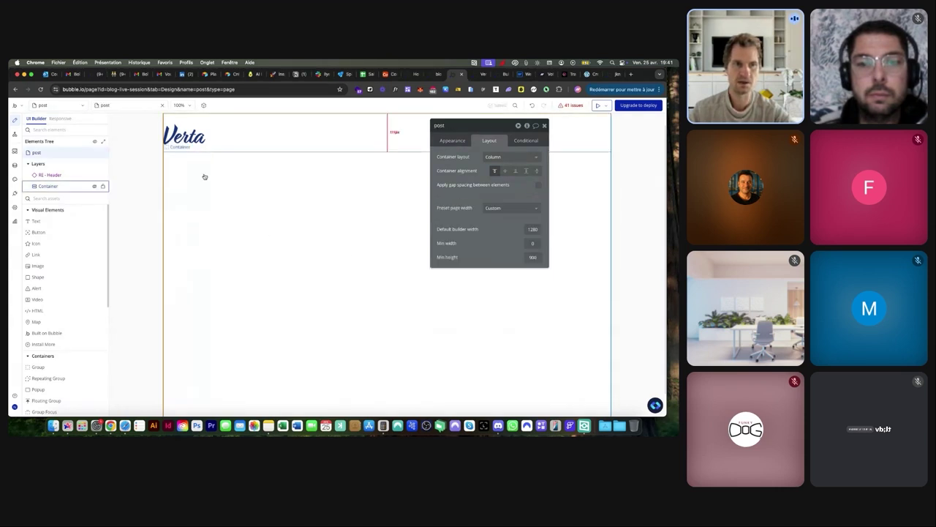
click(539, 184)
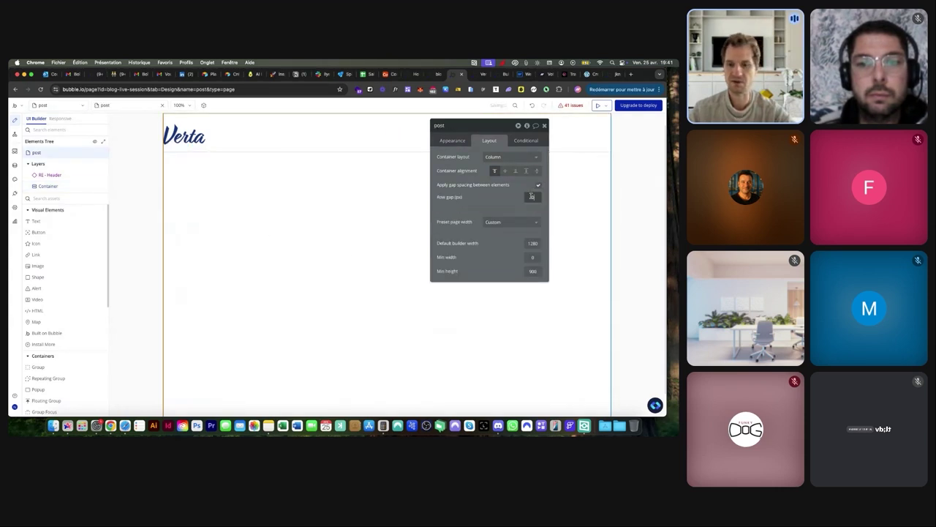
click(252, 164)
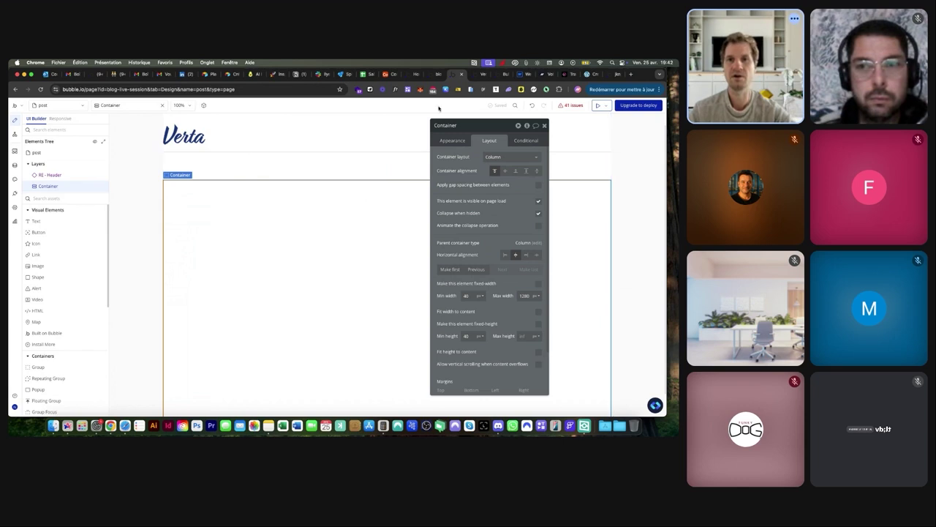
click(588, 74)
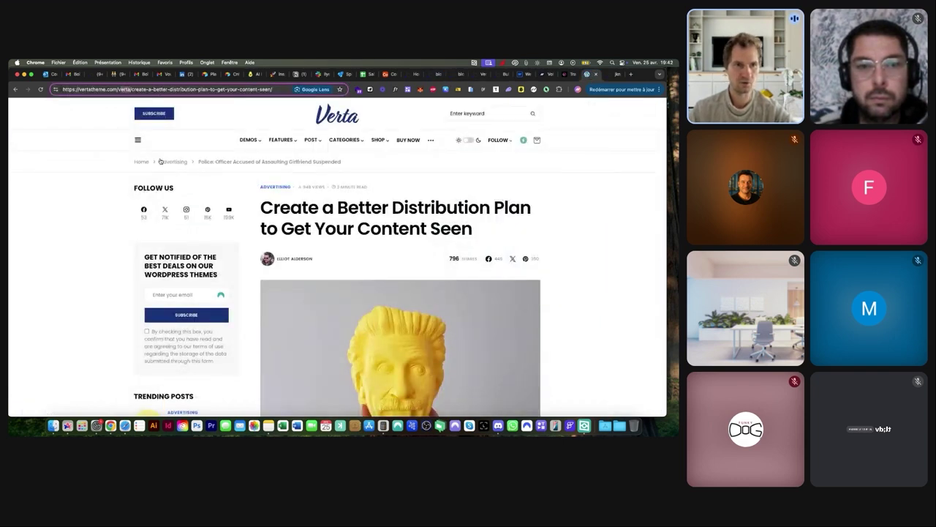
scroll(160, 161, up, 5)
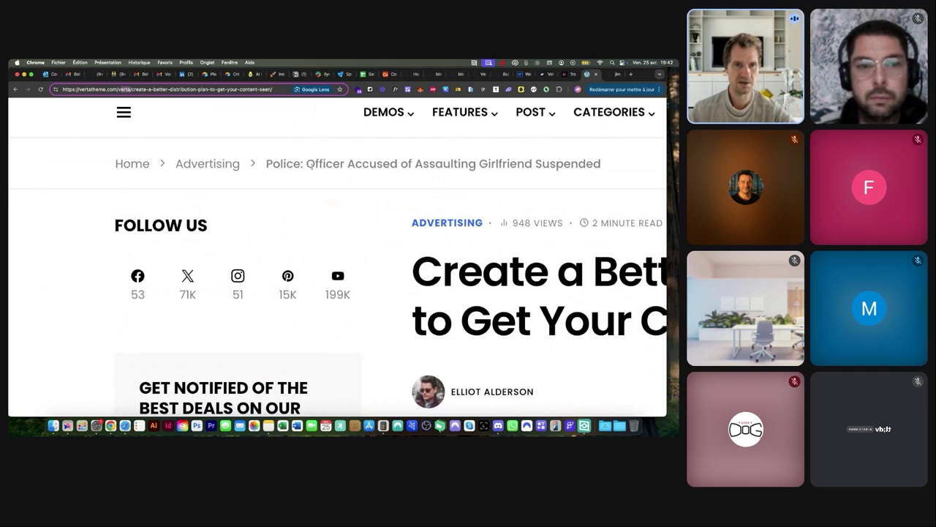
scroll(236, 174, down, 5)
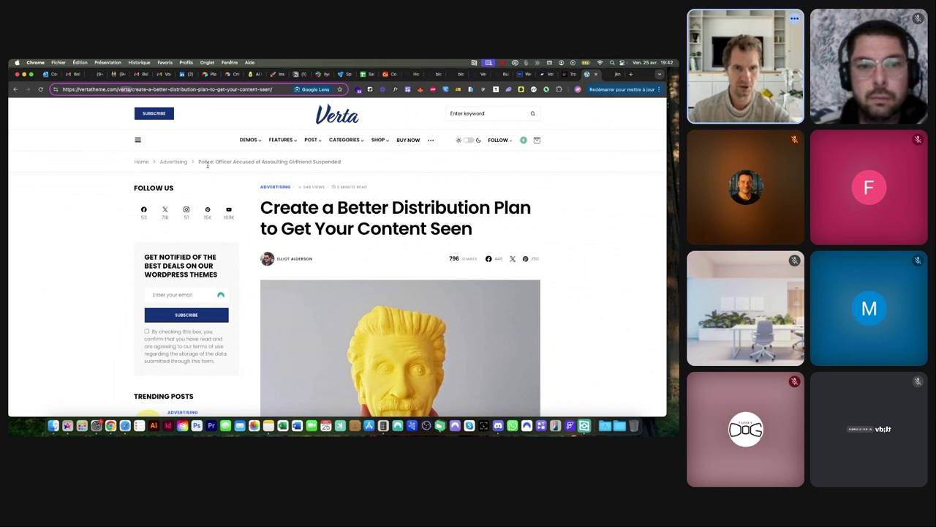
scroll(207, 165, down, 2)
scroll(207, 165, down, 2)
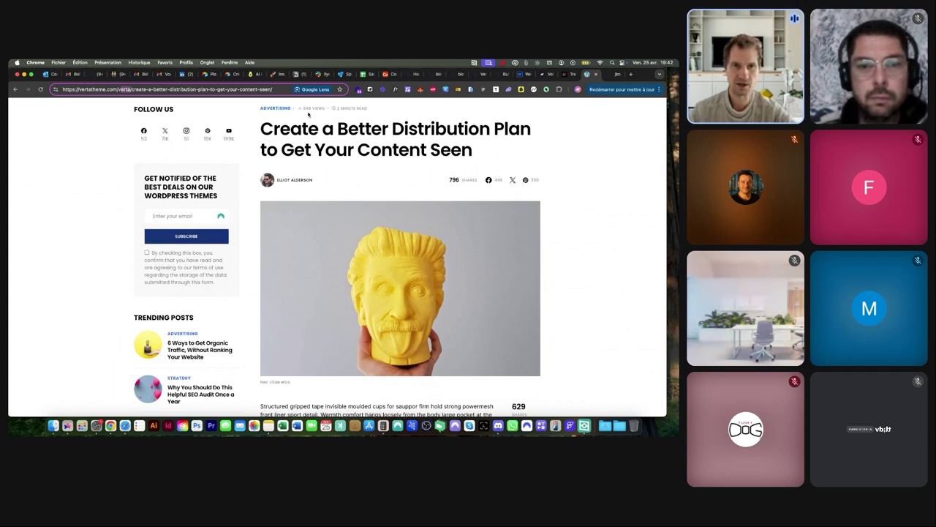
scroll(308, 114, up, 5)
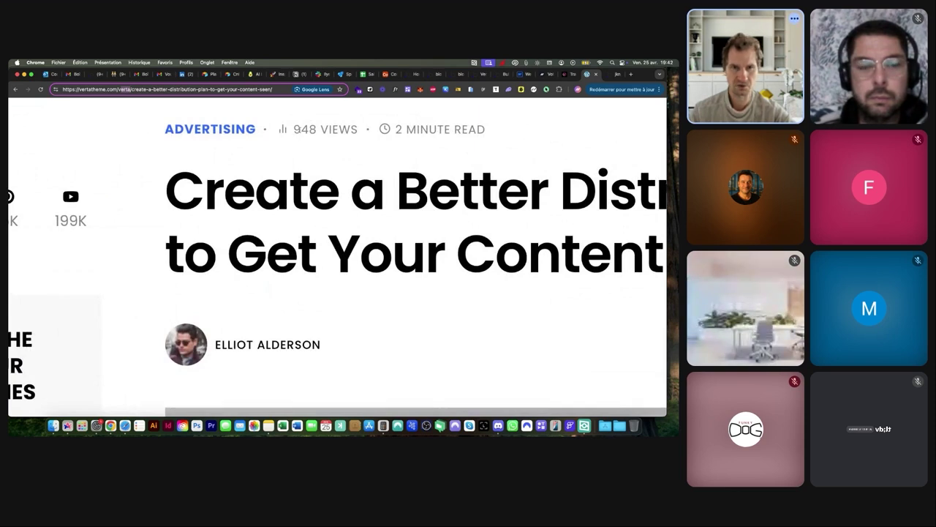
scroll(327, 129, down, 5)
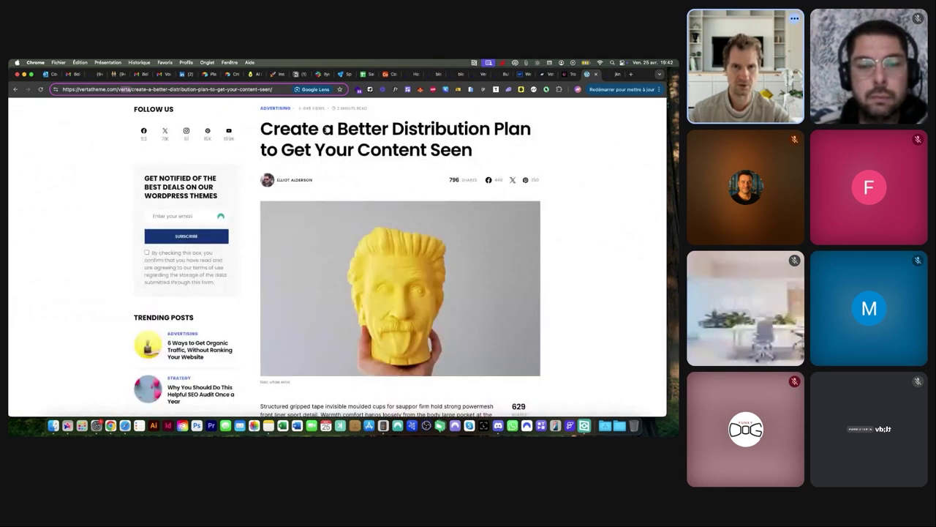
scroll(326, 130, up, 5)
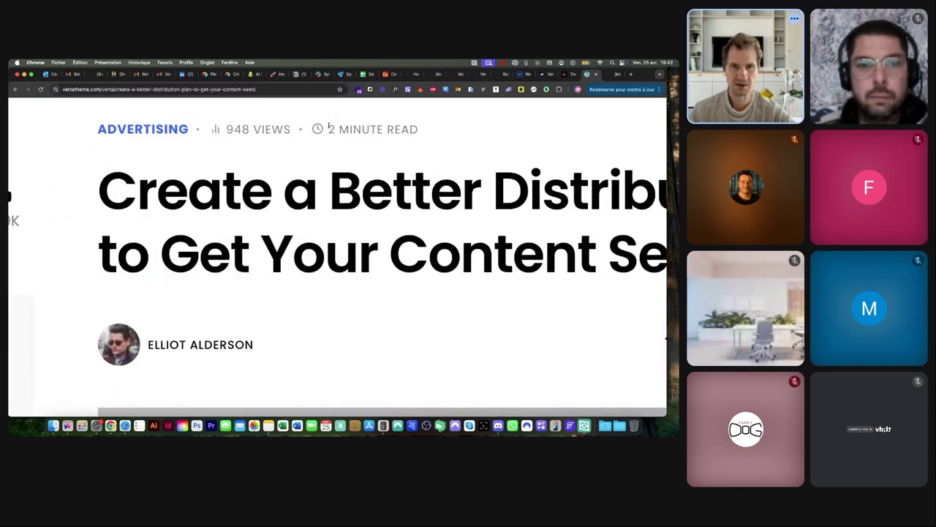
triple_click(420, 130)
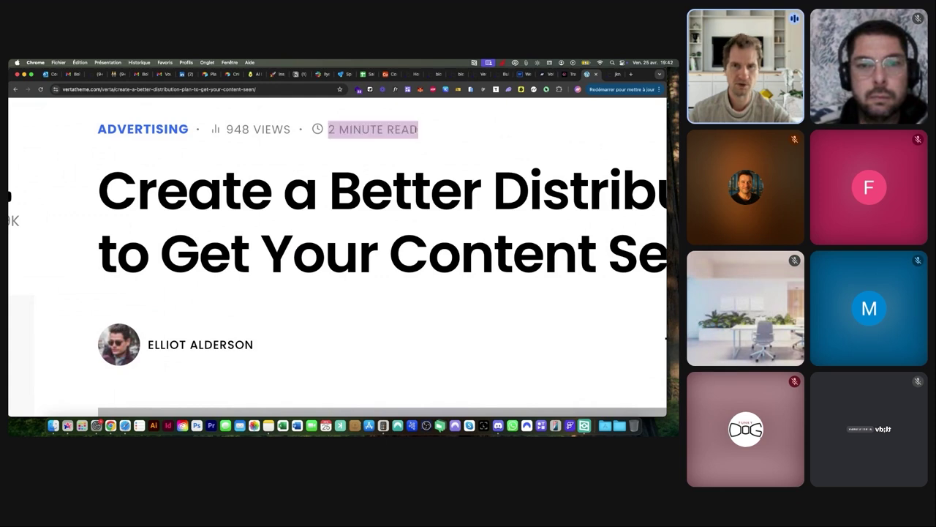
scroll(389, 130, down, 5)
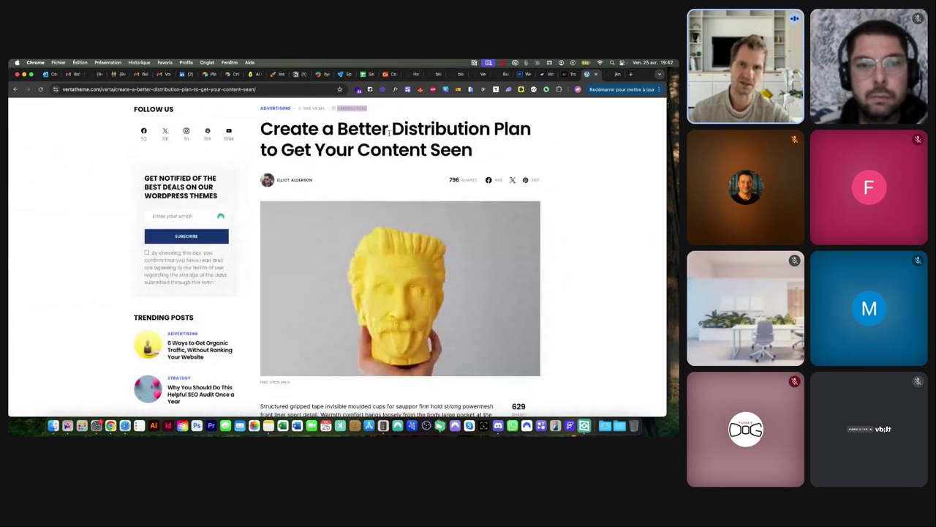
click(382, 118)
scroll(381, 117, down, 4)
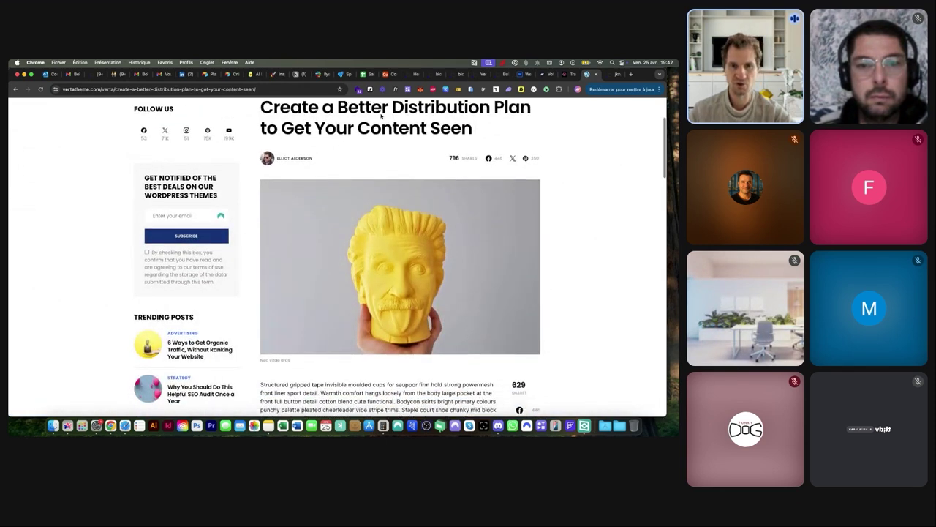
scroll(381, 116, down, 8)
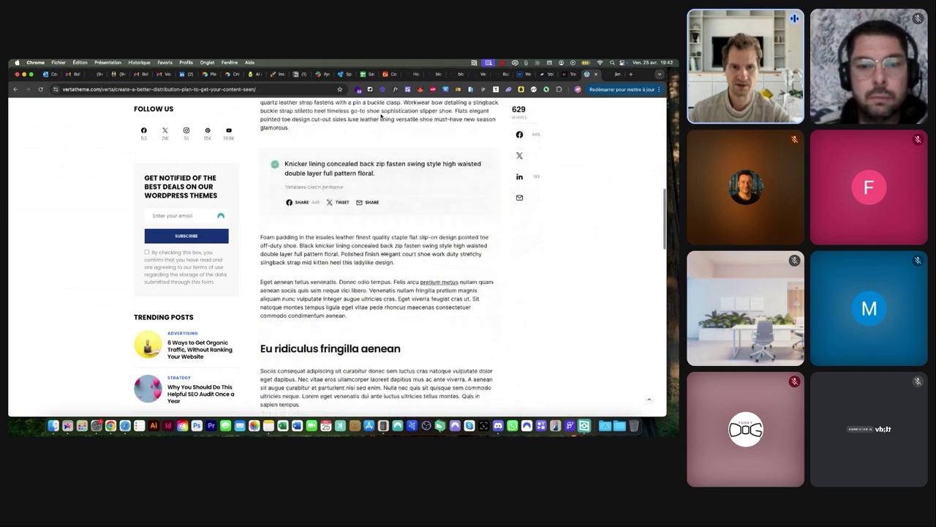
scroll(380, 115, down, 6)
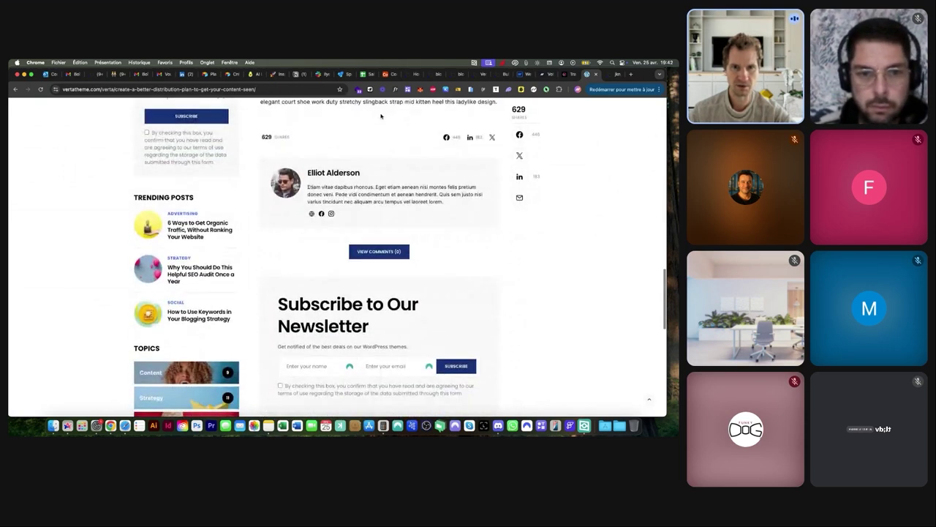
scroll(381, 117, down, 2)
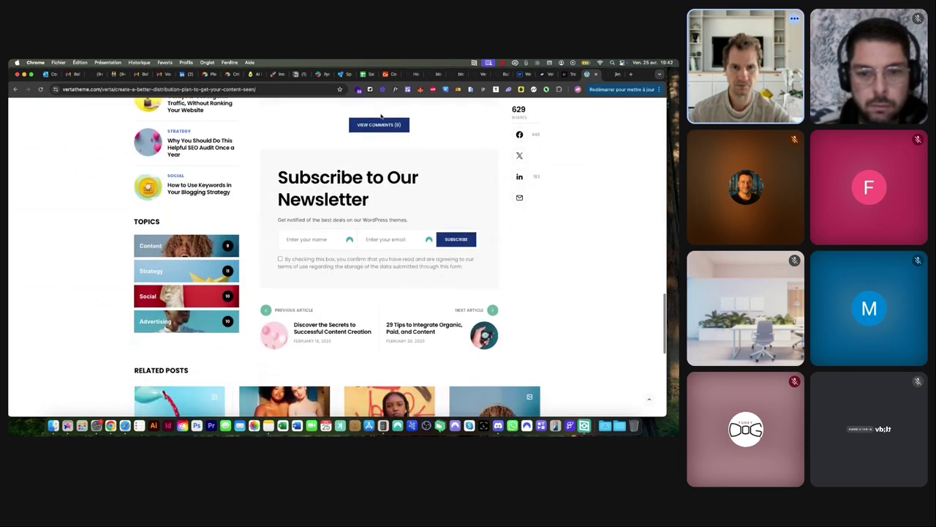
scroll(382, 117, up, 20)
scroll(381, 116, up, 2)
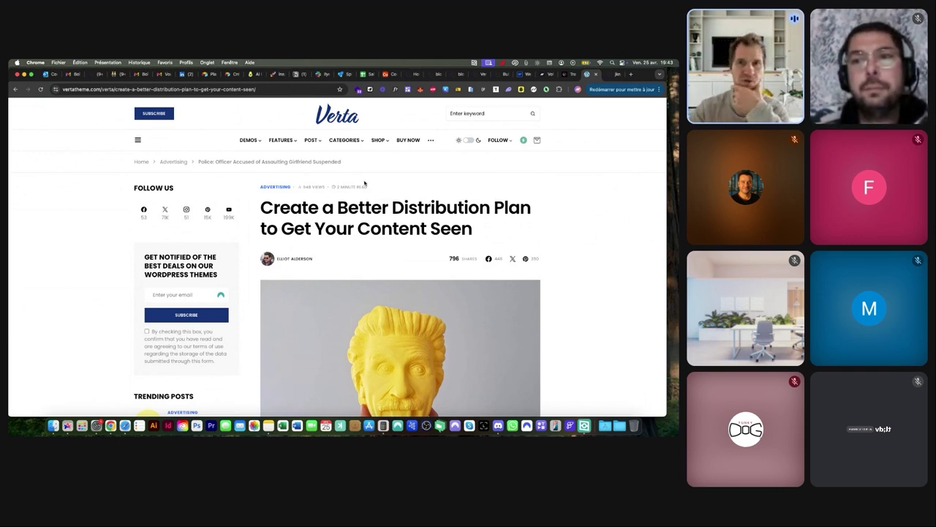
Set the post page Container's layout to Row
click(455, 74)
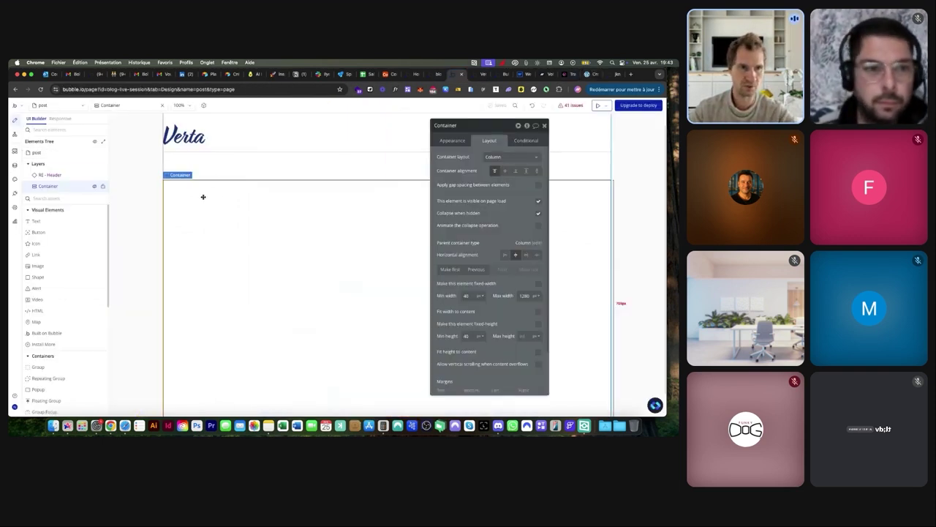
click(511, 157)
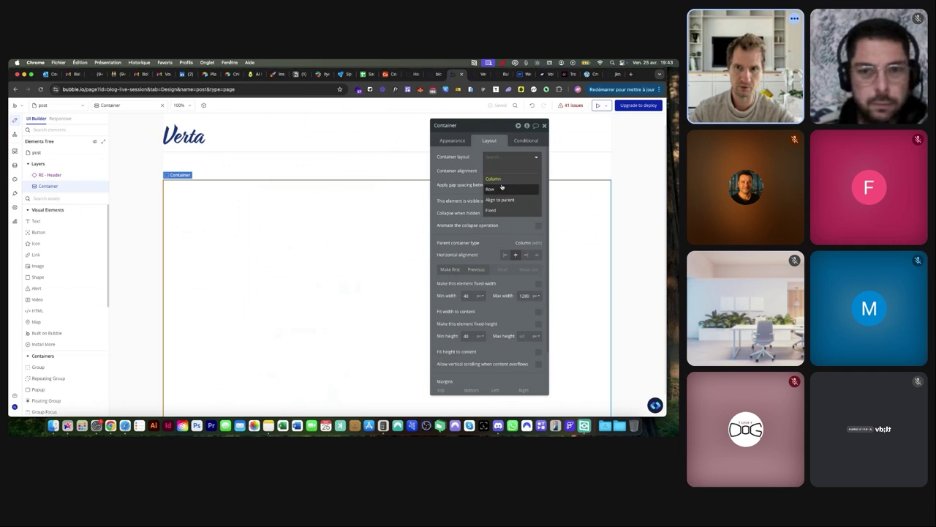
click(500, 188)
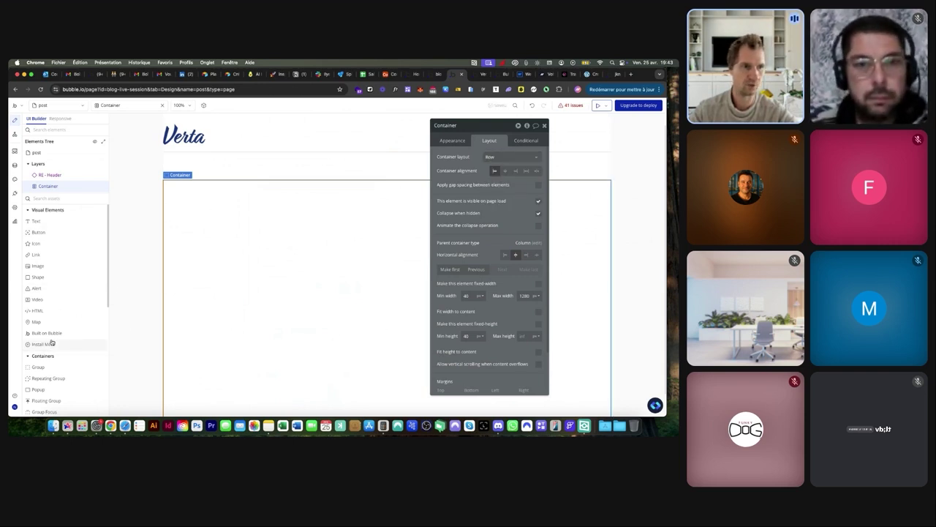
Add a group named Sidebar inside the Container, stretched to full height with 300 px max width
click(40, 367)
click(241, 263)
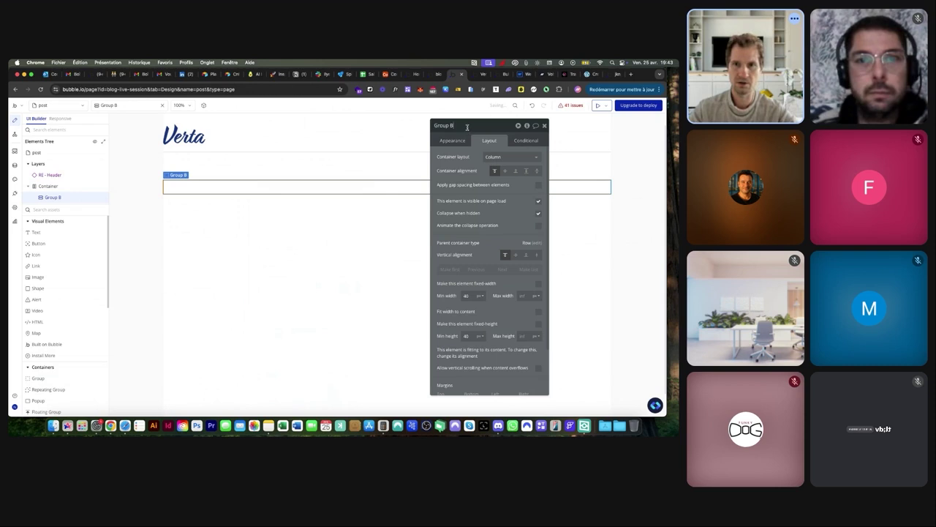
key(super+a)
text(Sidebar)
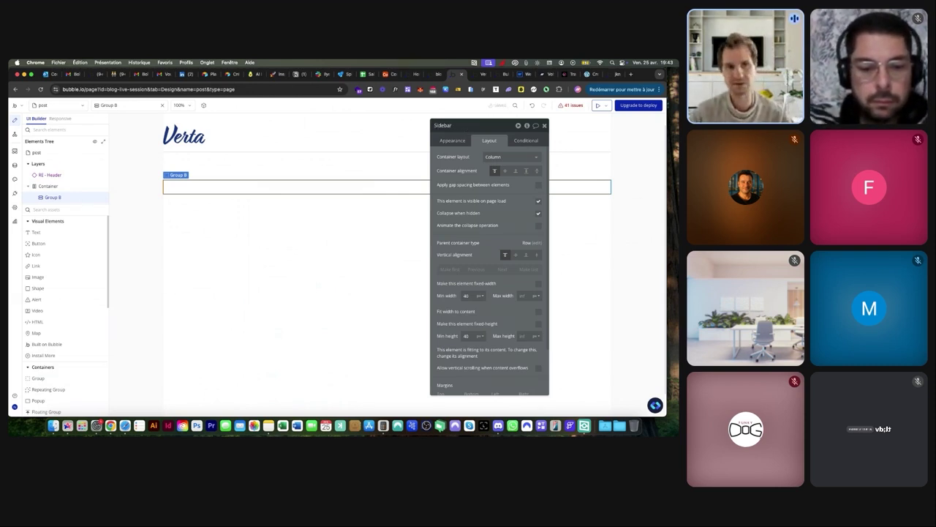
click(538, 256)
click(522, 295)
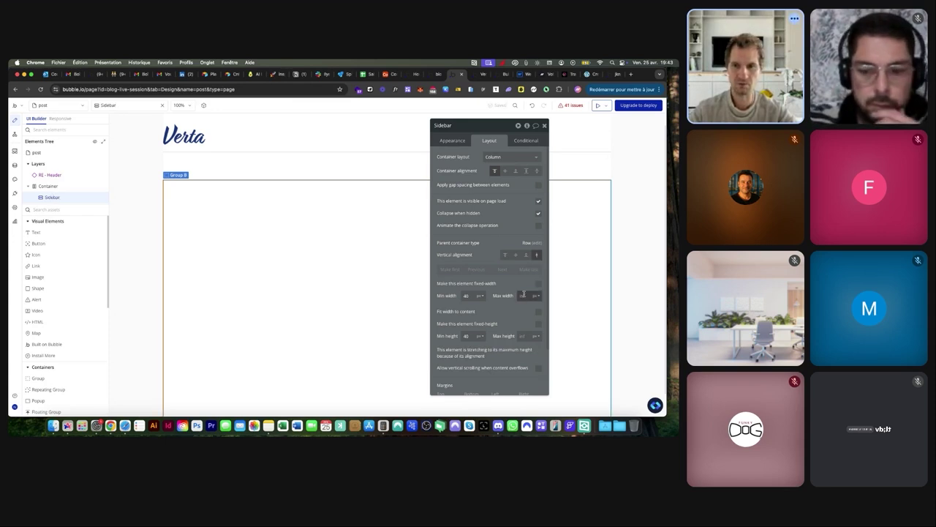
text(300)
key(Return)
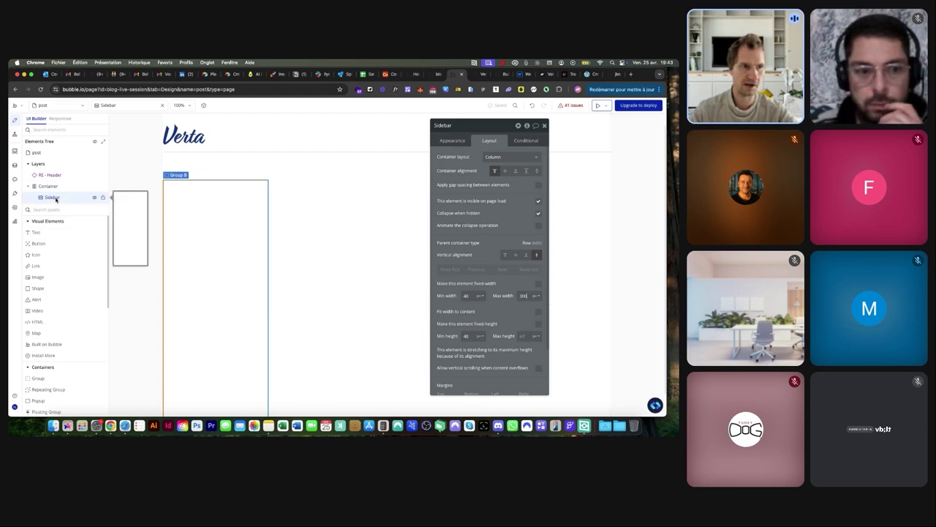
Draw a second group named Post Content beside the Sidebar, stretched to full height
click(48, 378)
drag(268, 180, 327, 196)
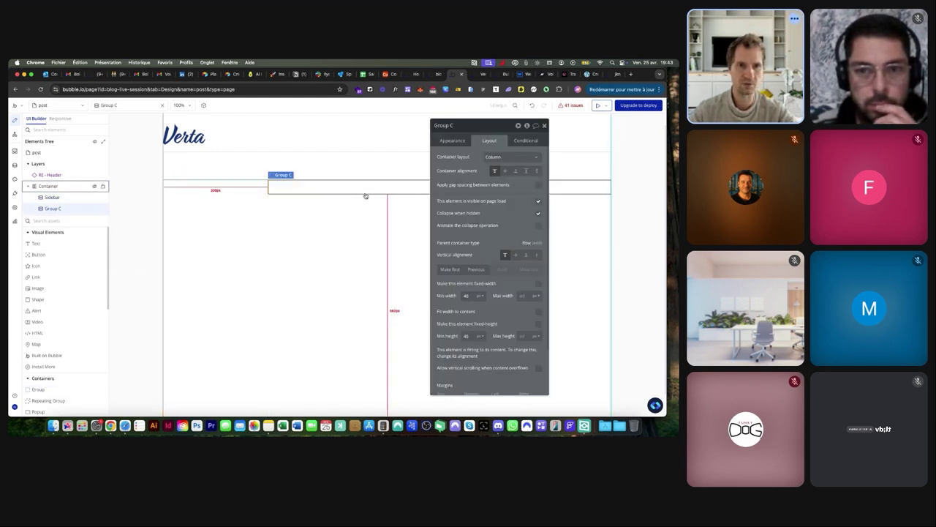
click(462, 127)
text(Post Content)
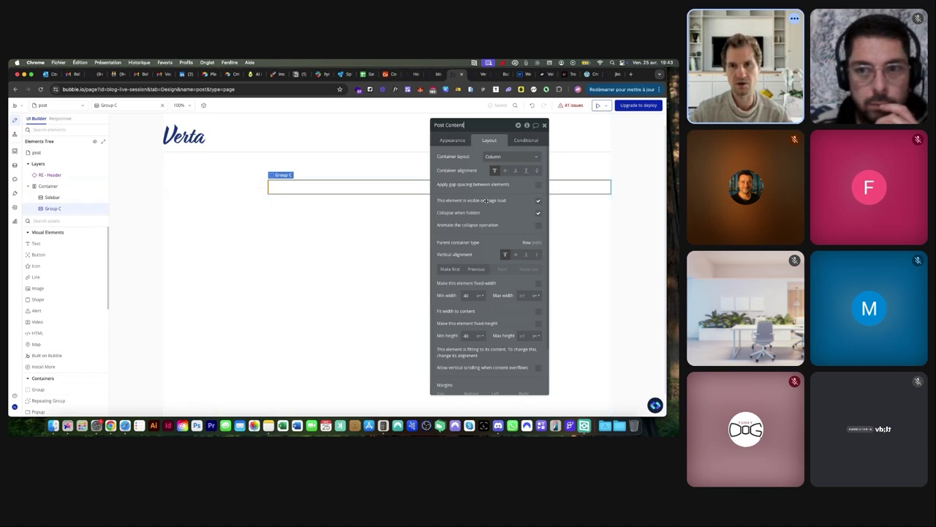
click(537, 255)
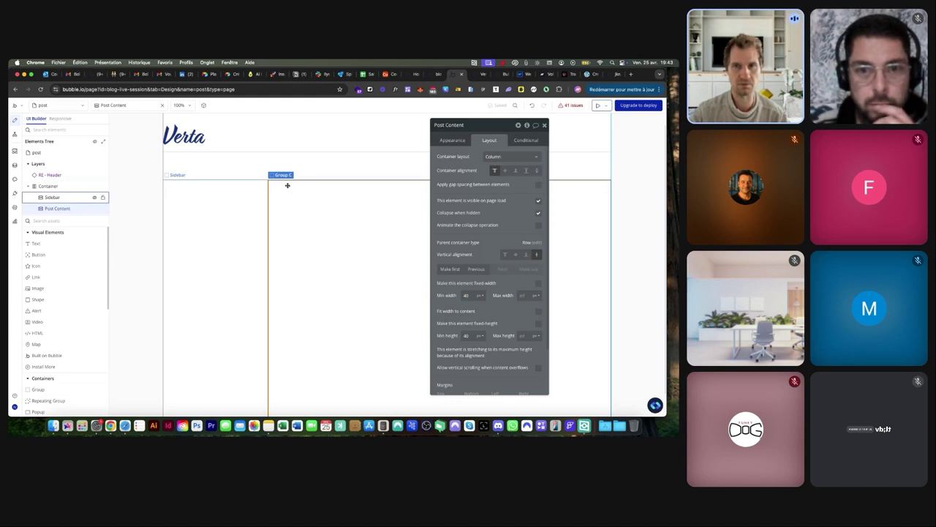
Check the Verta reference article's layout, then come back to the post page editor
click(581, 76)
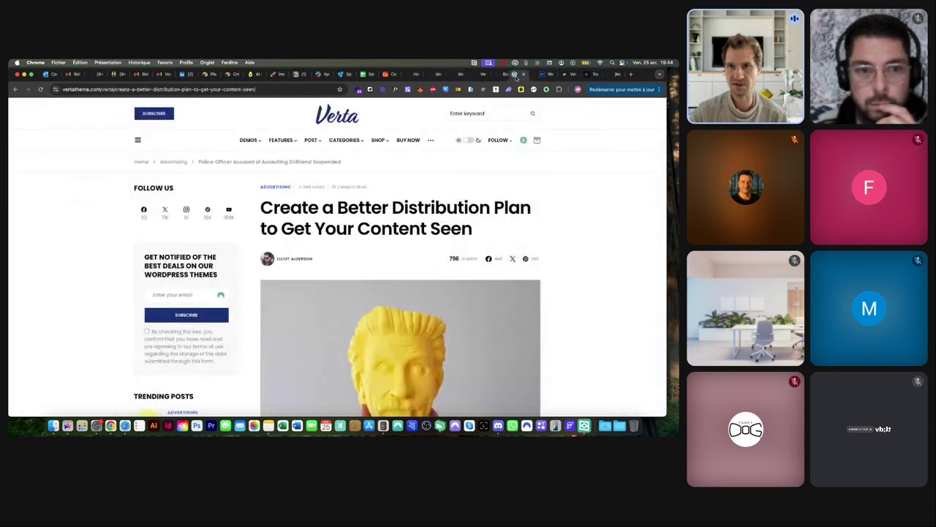
scroll(244, 326, up, 5)
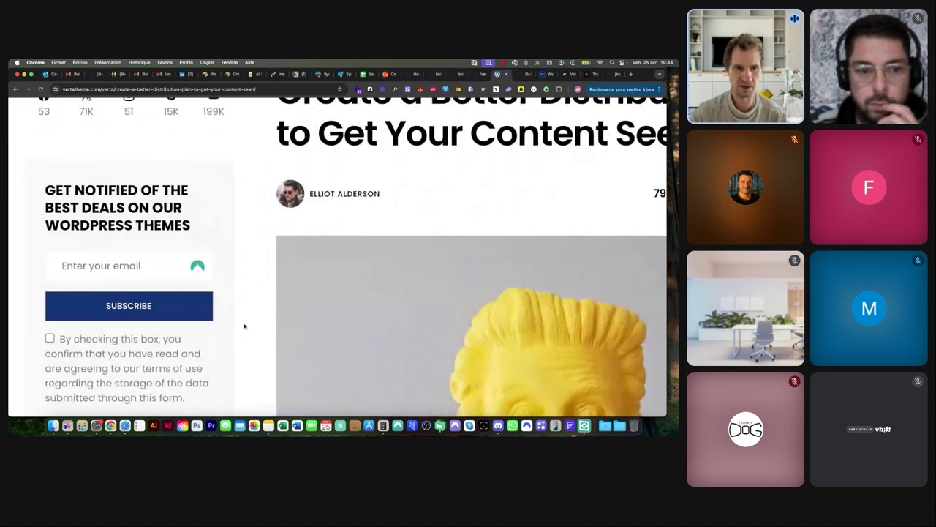
scroll(258, 319, down, 5)
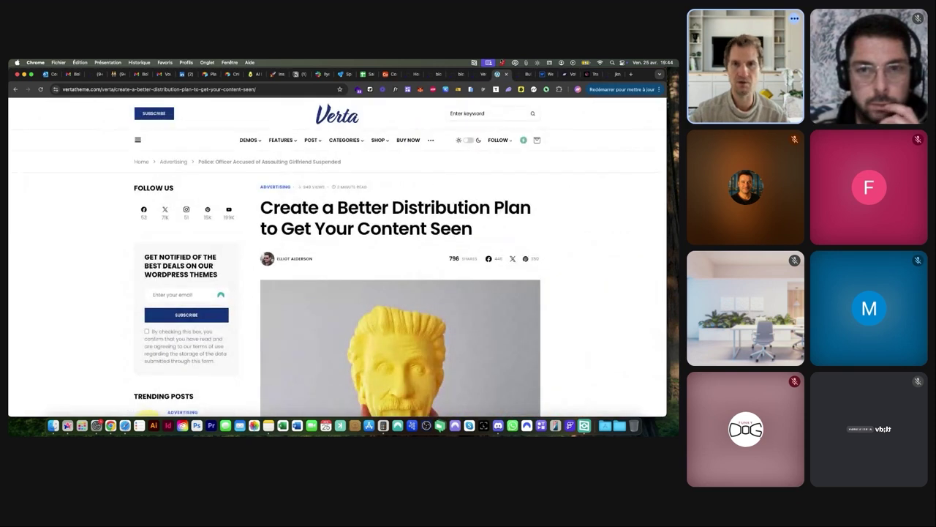
click(456, 76)
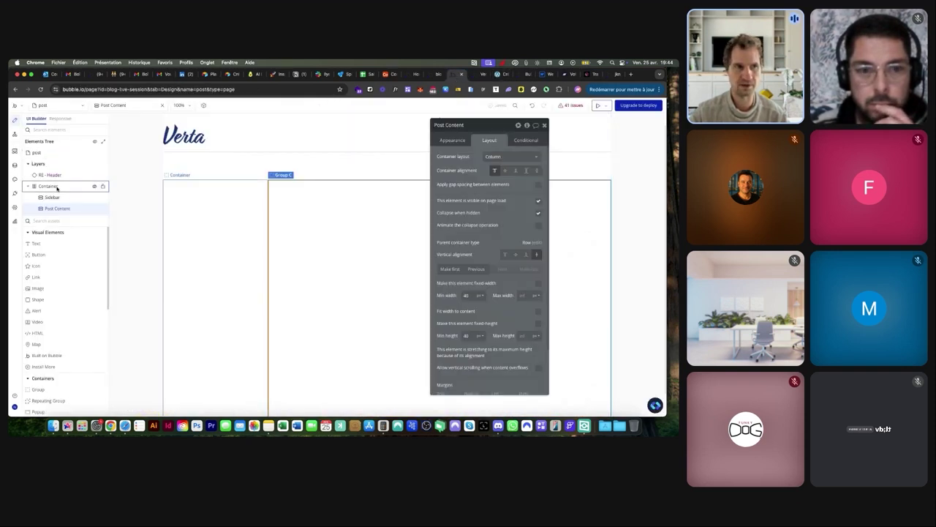
Turn on gap spacing for the Container with 60 px row and column gaps
click(56, 187)
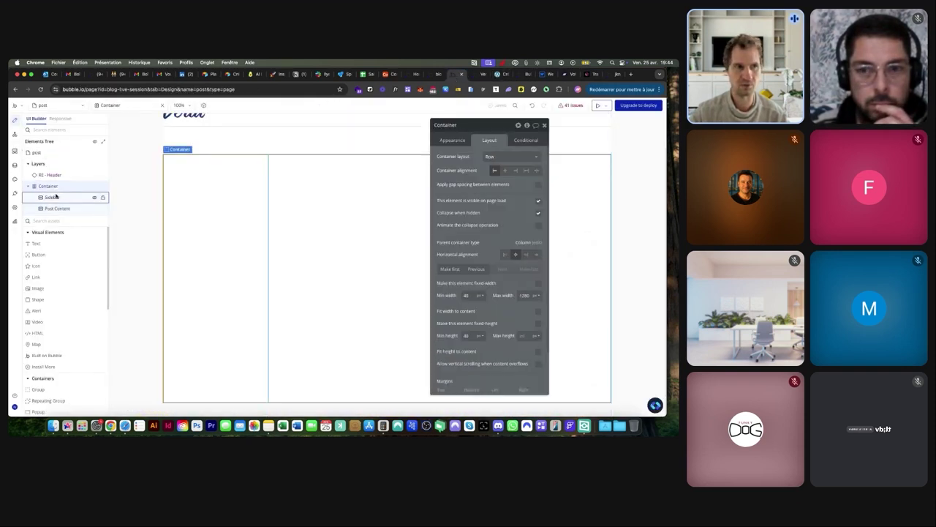
click(538, 184)
text(60)
key(Tab)
key(Return)
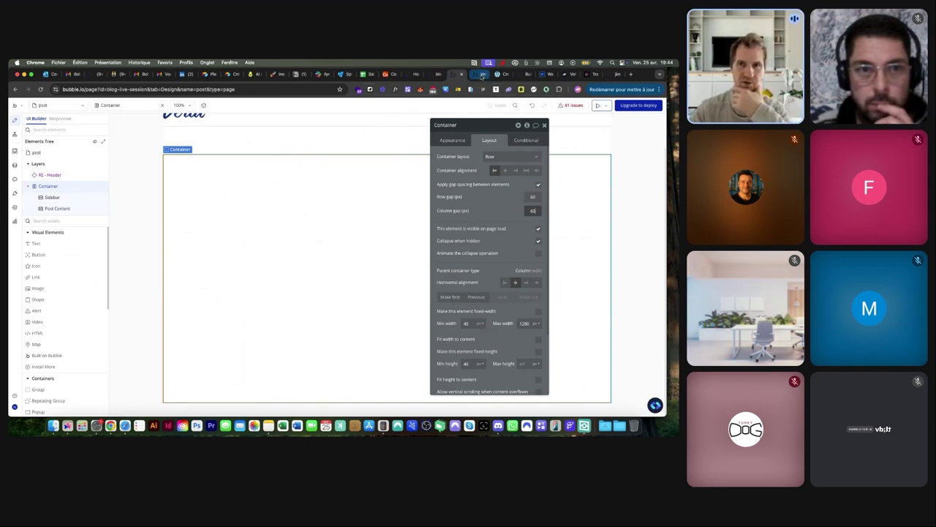
click(231, 213)
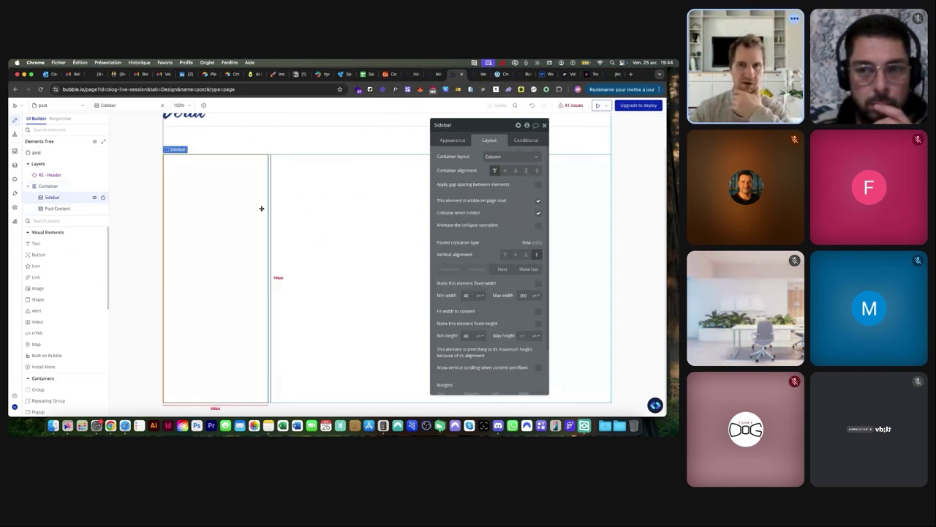
Give the Sidebar a flat pink background colour
click(454, 139)
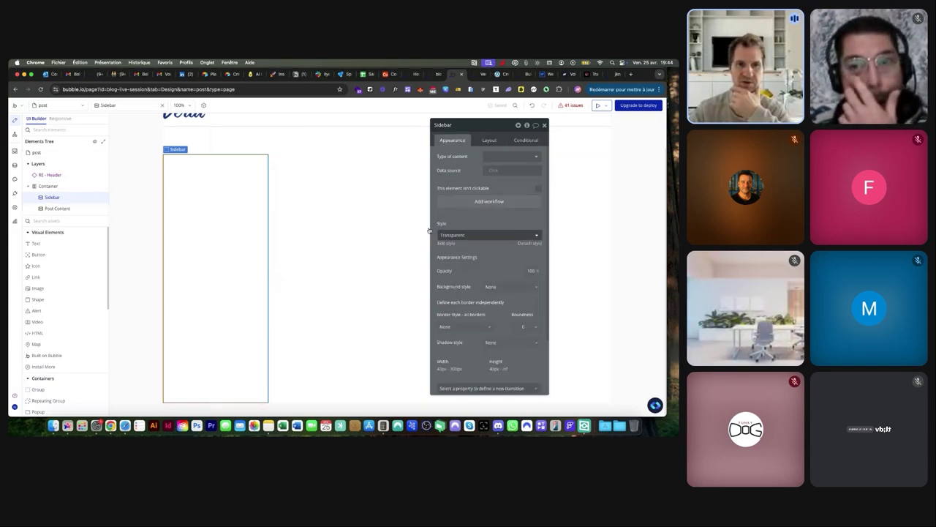
click(511, 286)
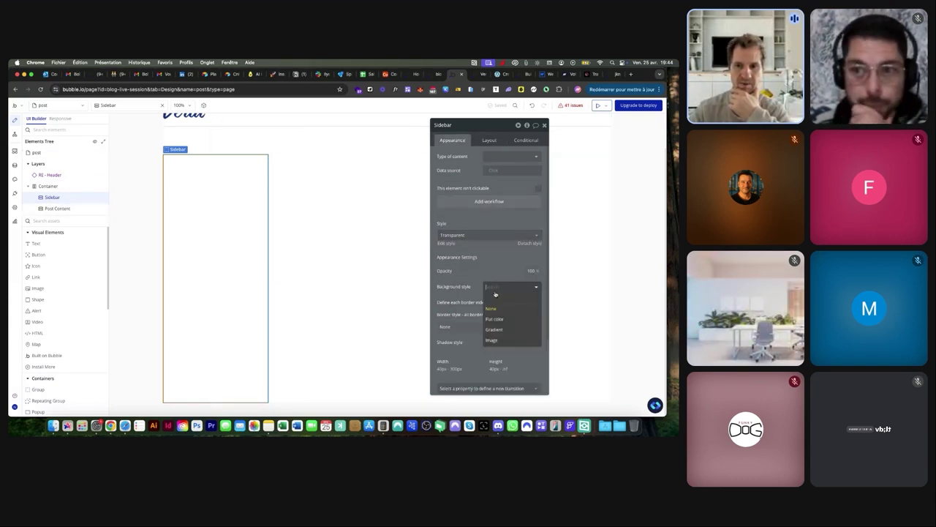
click(497, 298)
click(490, 300)
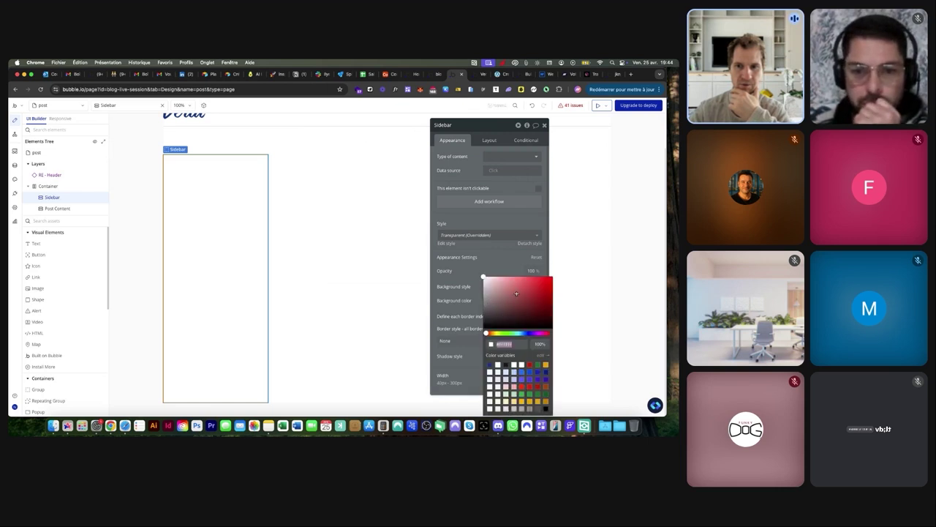
click(516, 294)
Give Post Content a flat green background colour
click(357, 256)
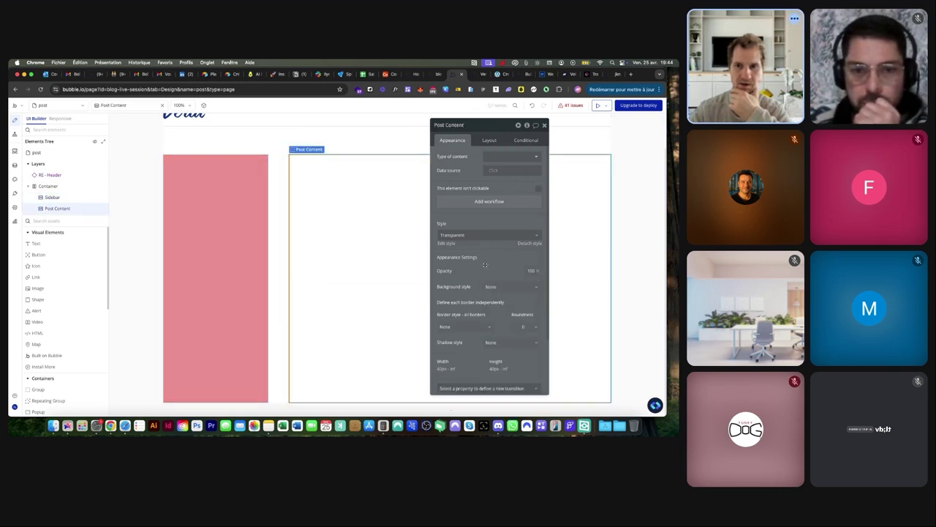
click(510, 286)
click(497, 320)
click(490, 300)
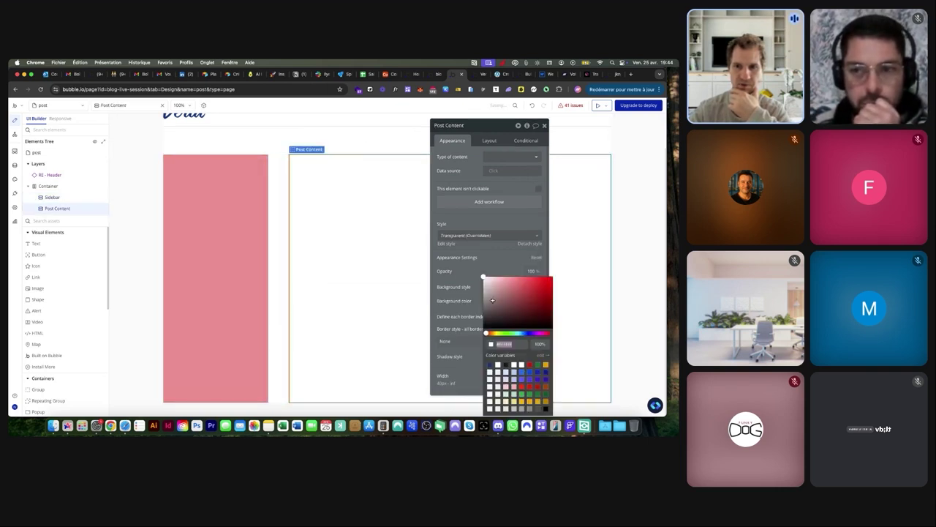
click(521, 394)
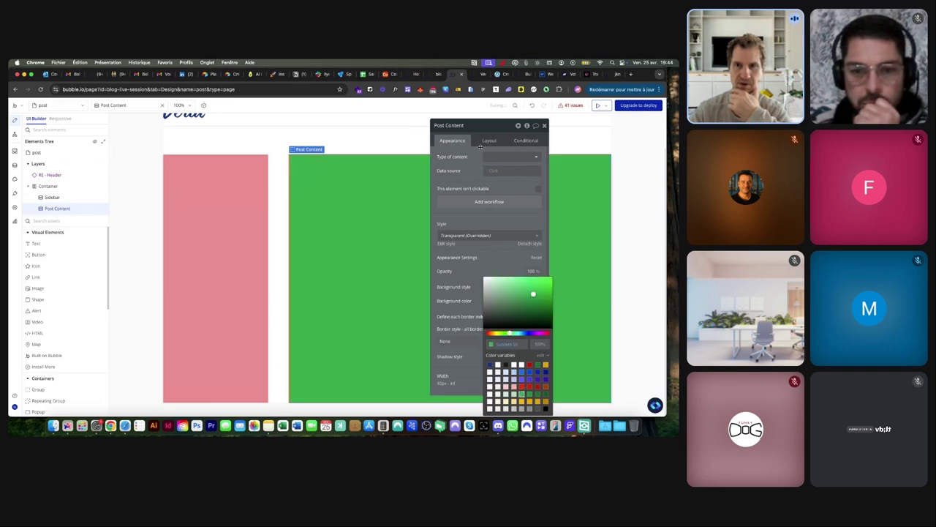
click(476, 74)
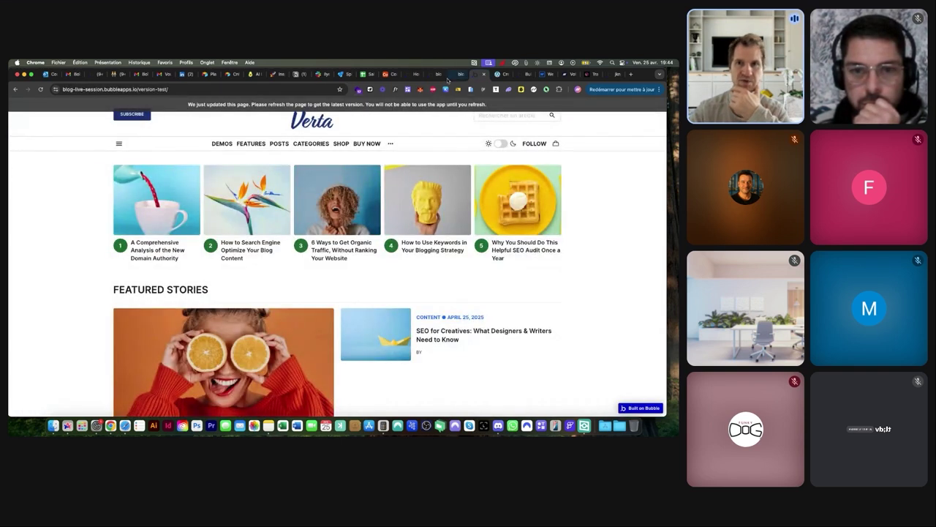
Load the version-test post page to see the pink Sidebar beside the green Post Content
click(450, 75)
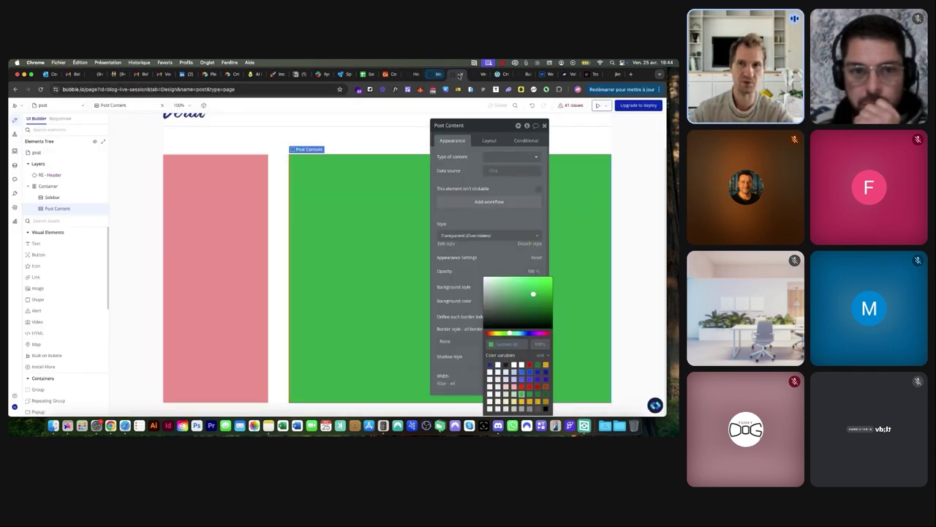
click(476, 73)
text(post)
key(Return)
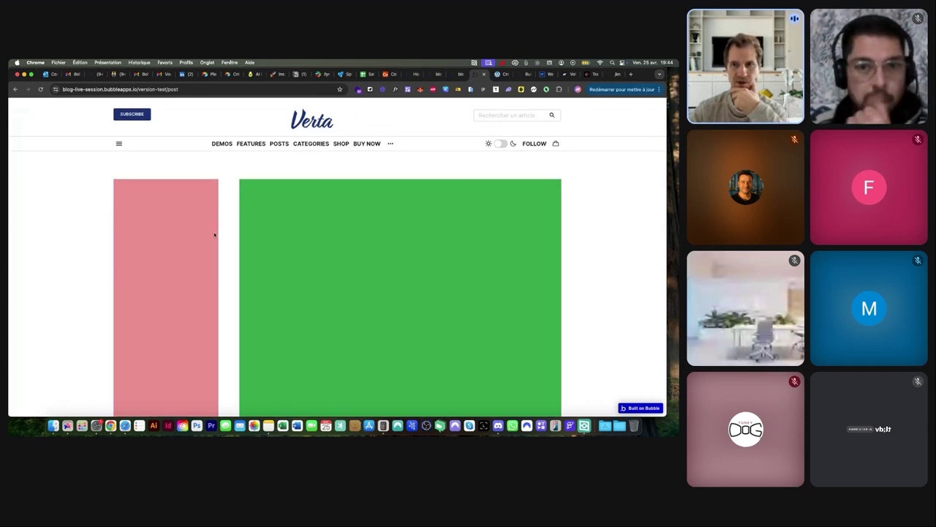
click(459, 76)
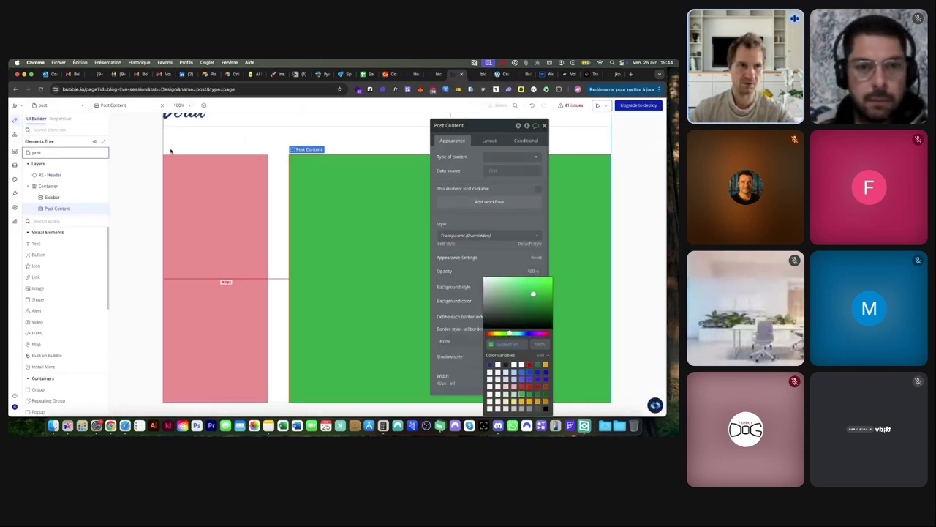
Set the Container's data source to Current page's Articles, with content type Articles
click(141, 170)
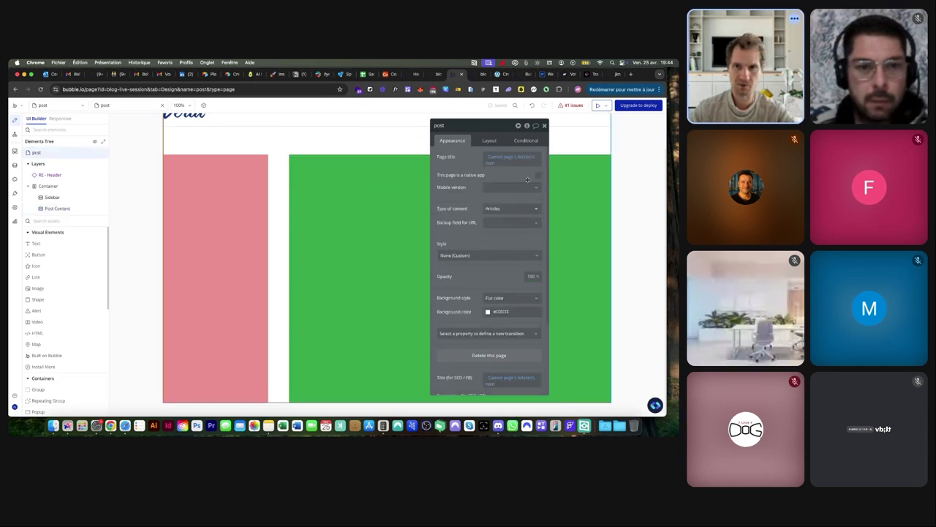
scroll(501, 207, up, 10)
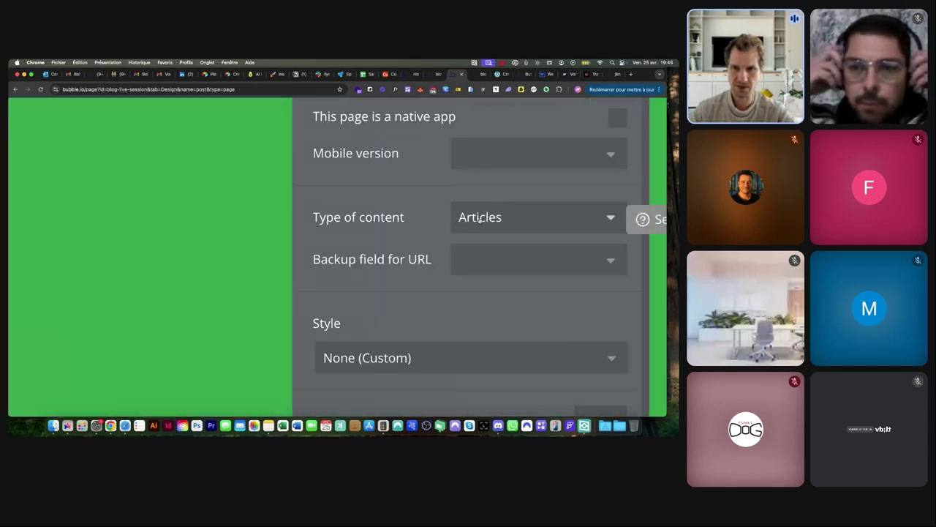
scroll(481, 219, down, 10)
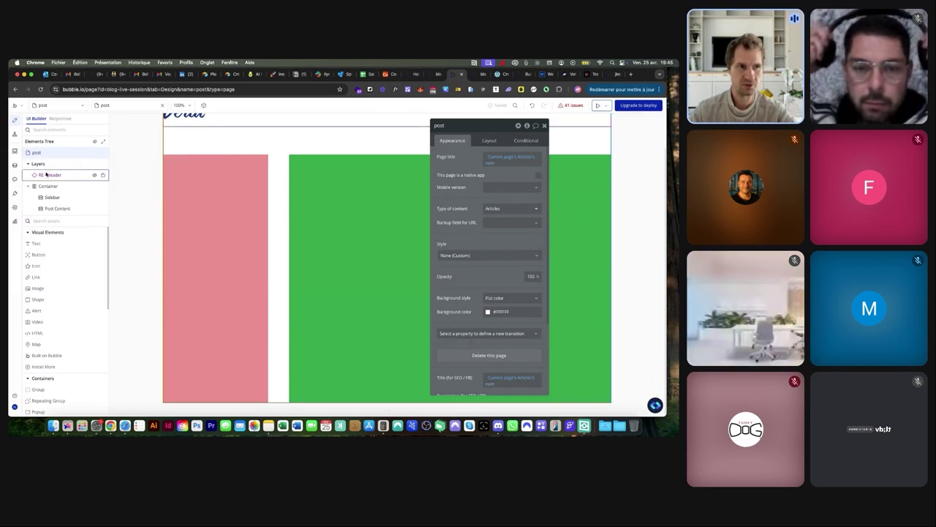
click(47, 188)
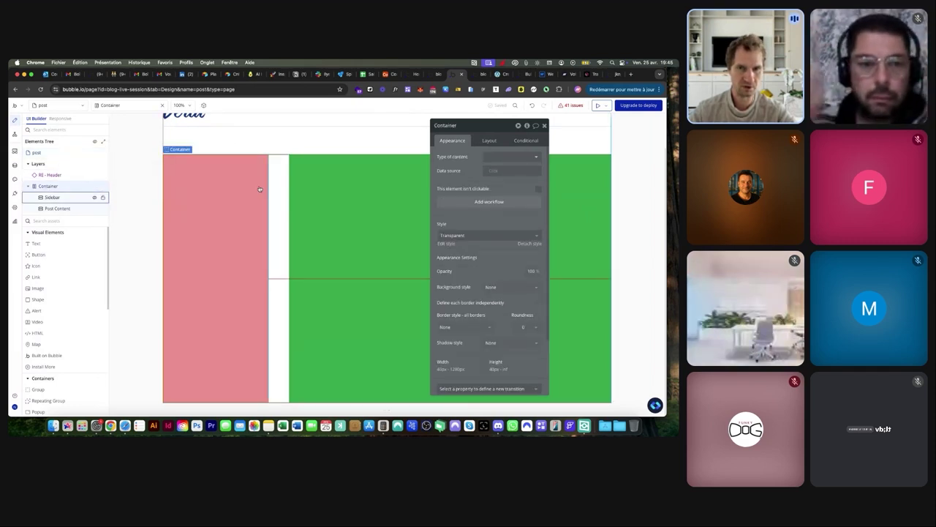
click(495, 171)
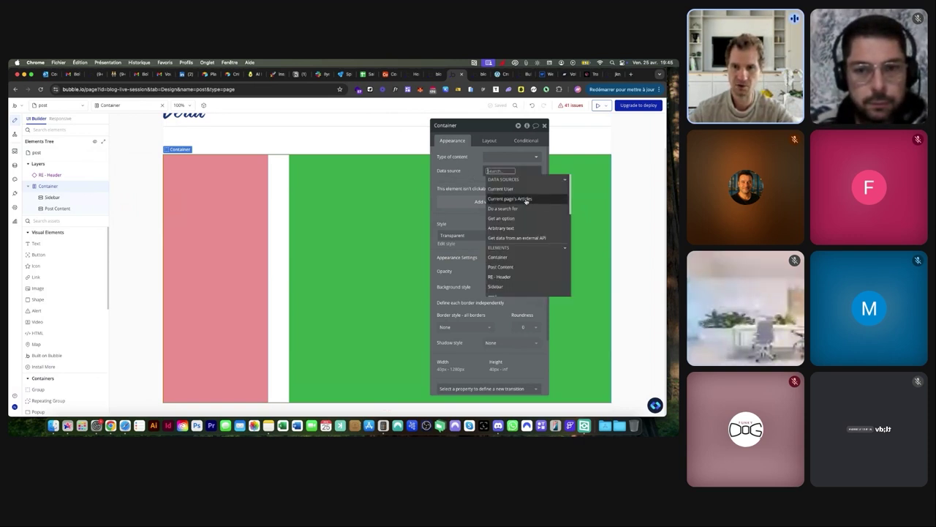
click(528, 199)
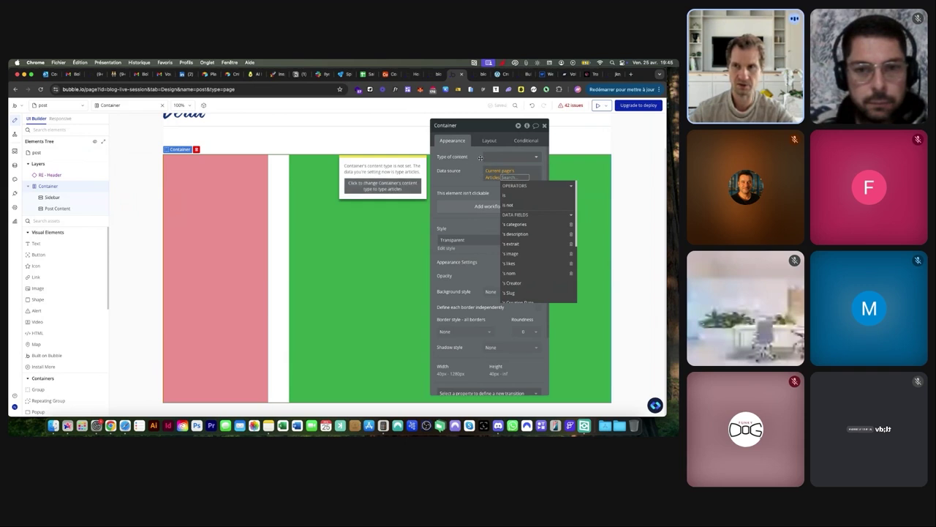
click(383, 186)
click(394, 136)
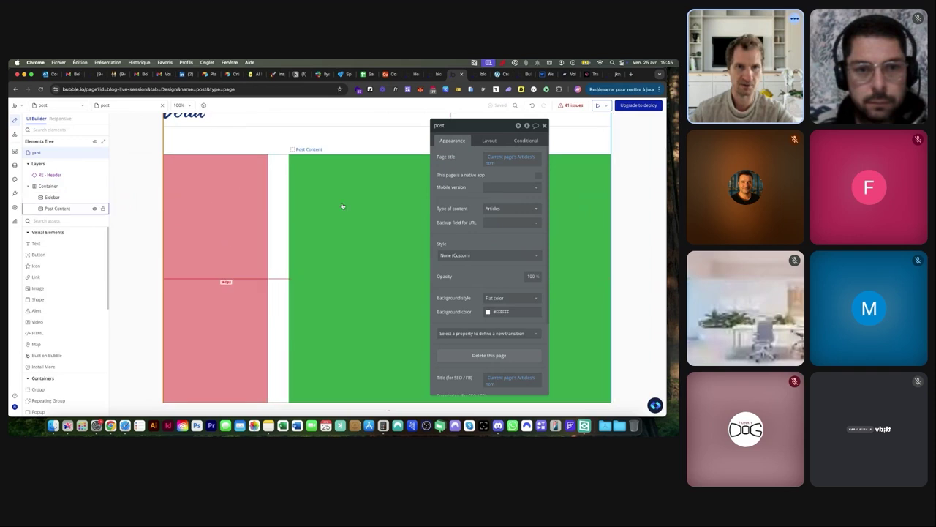
Set Post Content's data source to Parent group's Articles
click(322, 175)
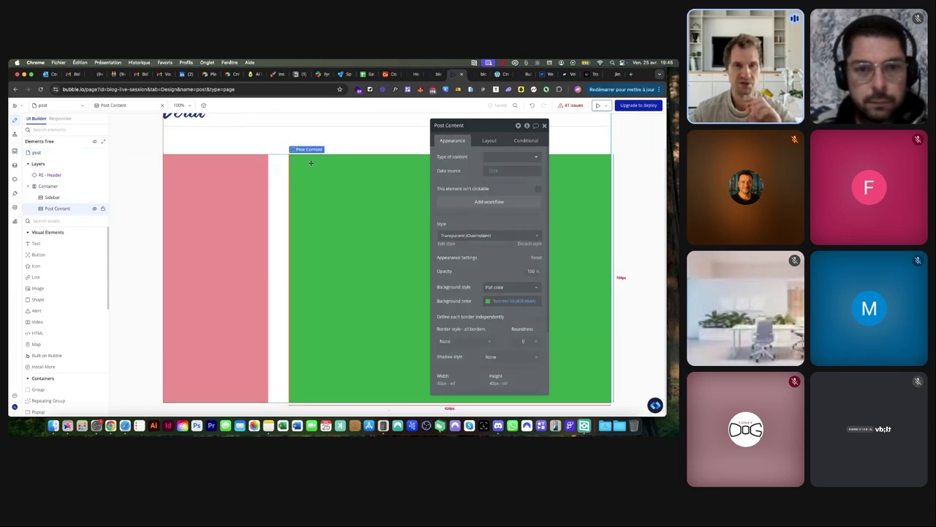
click(492, 171)
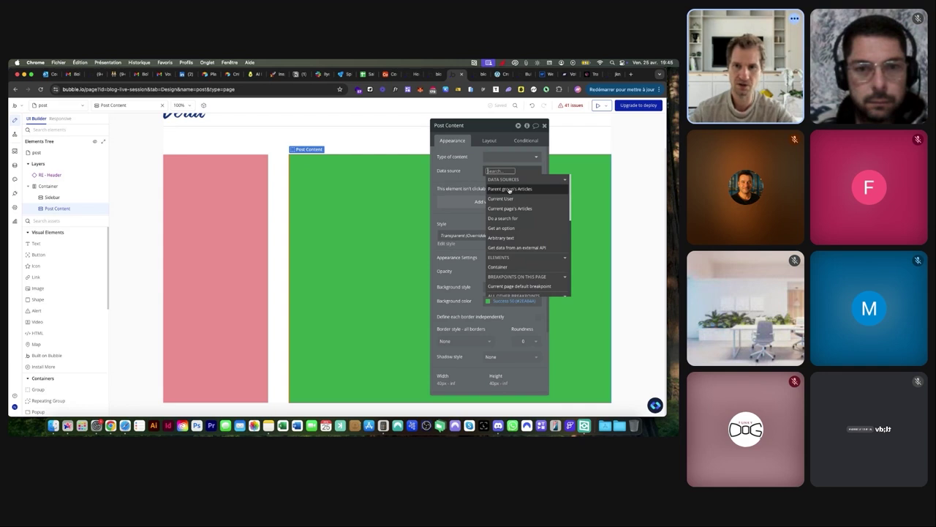
scroll(510, 190, up, 5)
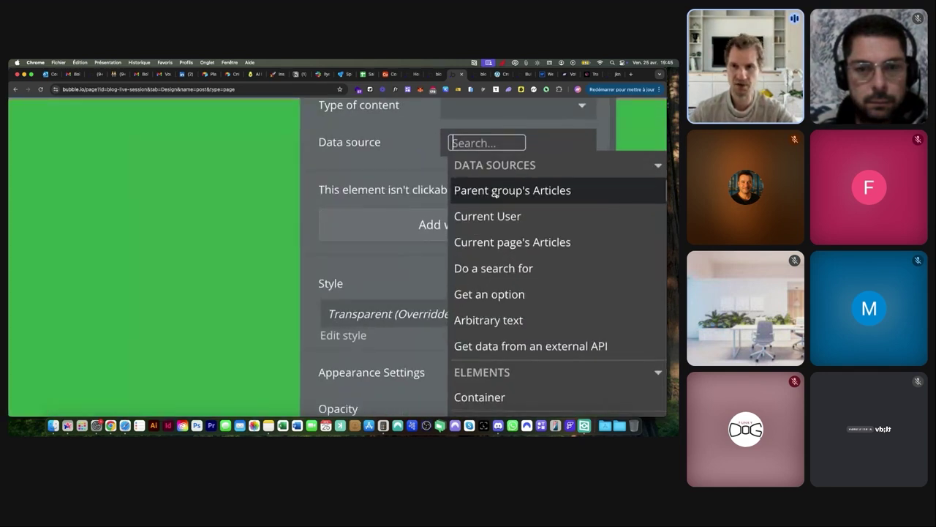
scroll(503, 194, down, 5)
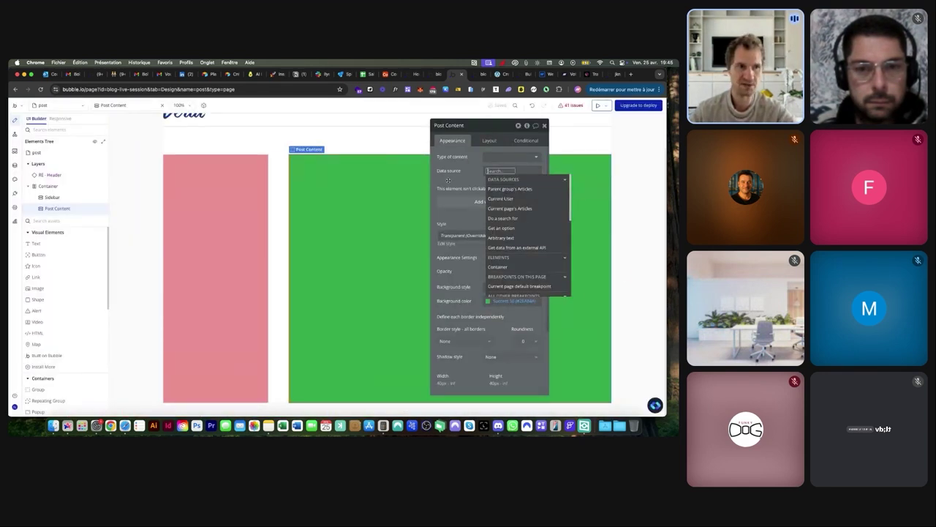
click(48, 186)
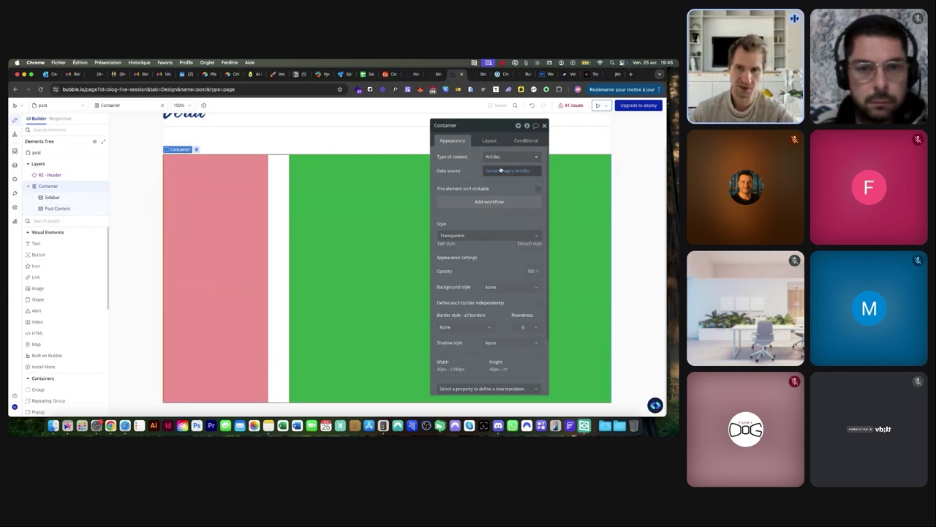
click(57, 209)
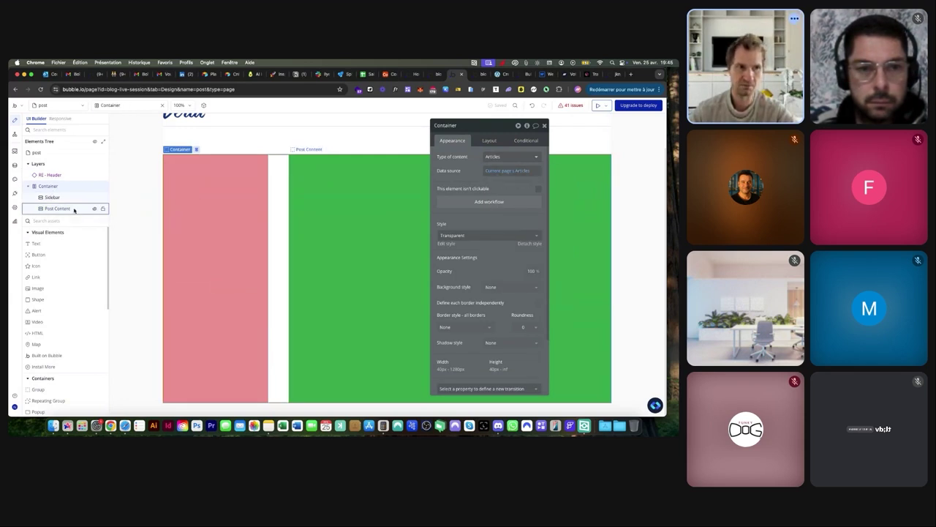
click(508, 171)
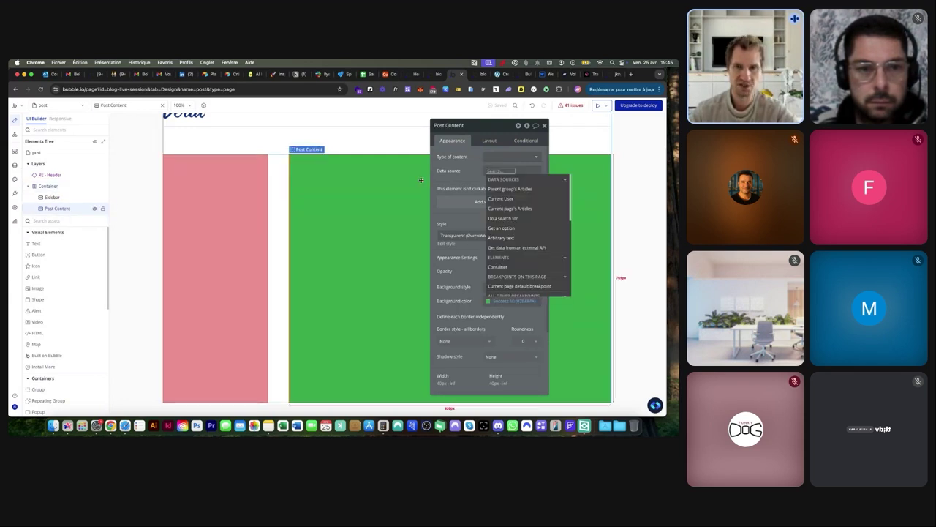
click(510, 188)
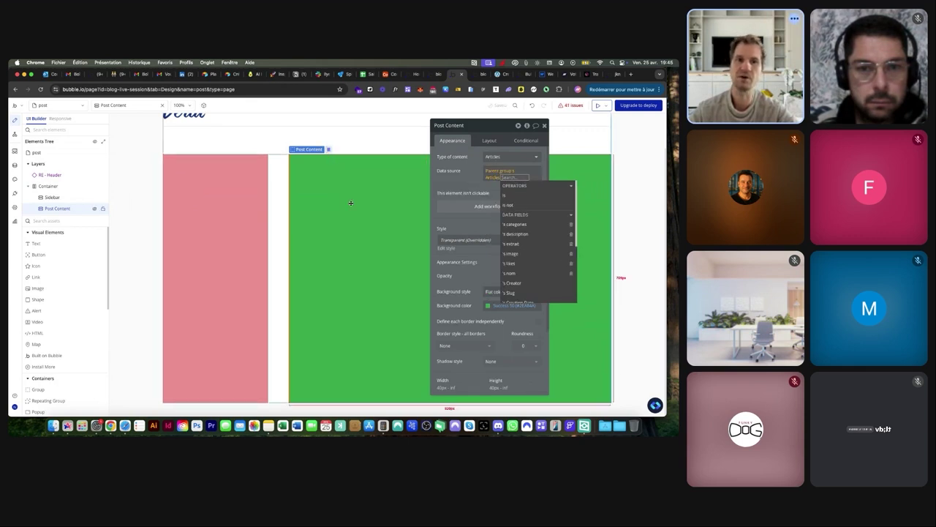
click(327, 203)
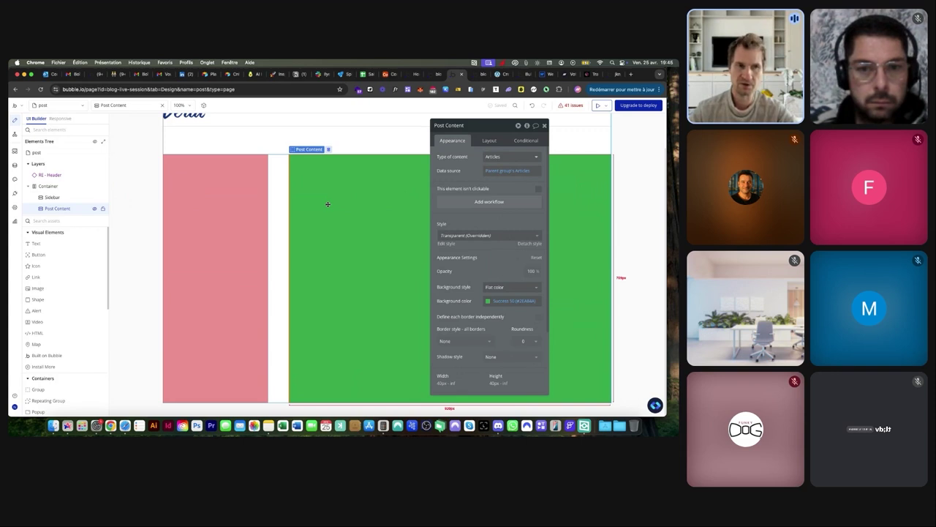
Switch to the index page and select the Articles repeating group
click(55, 106)
click(50, 150)
click(334, 196)
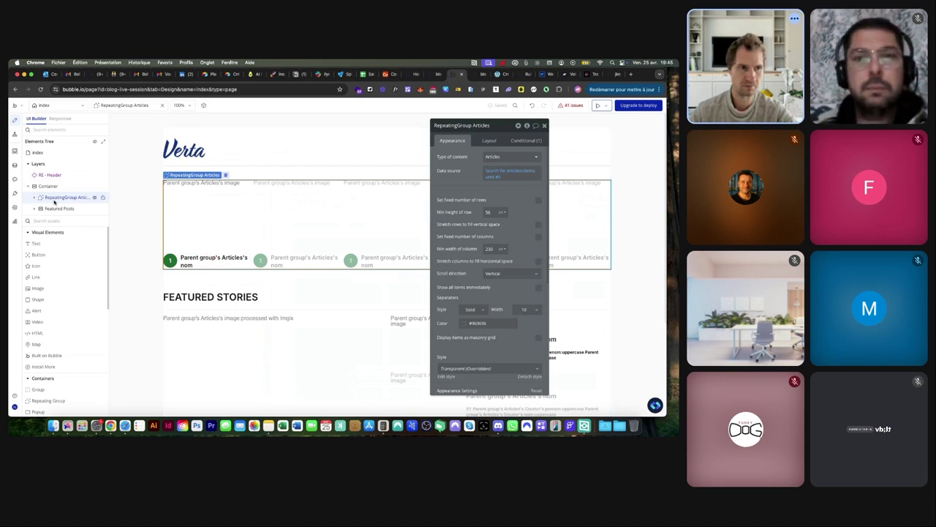
Select the Group Articles card and start a click workflow for it
click(34, 198)
click(57, 208)
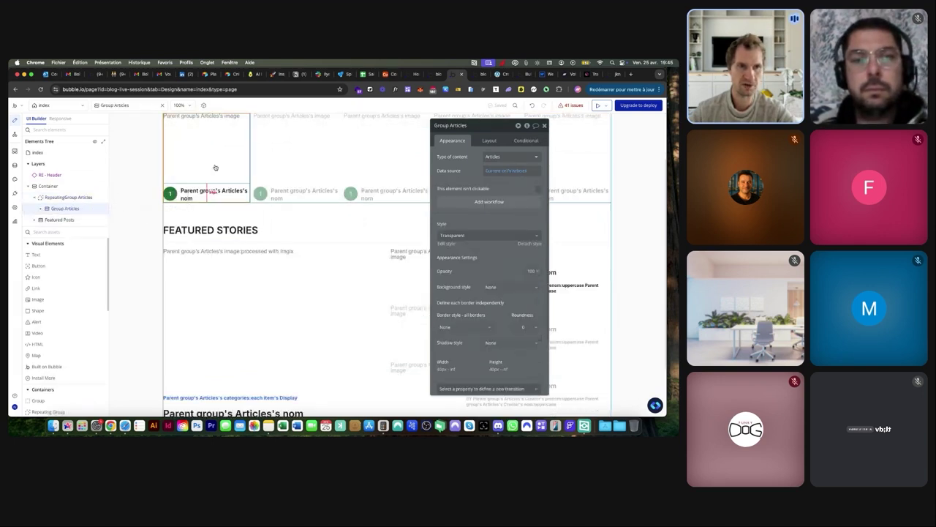
click(474, 202)
drag(458, 135, 255, 207)
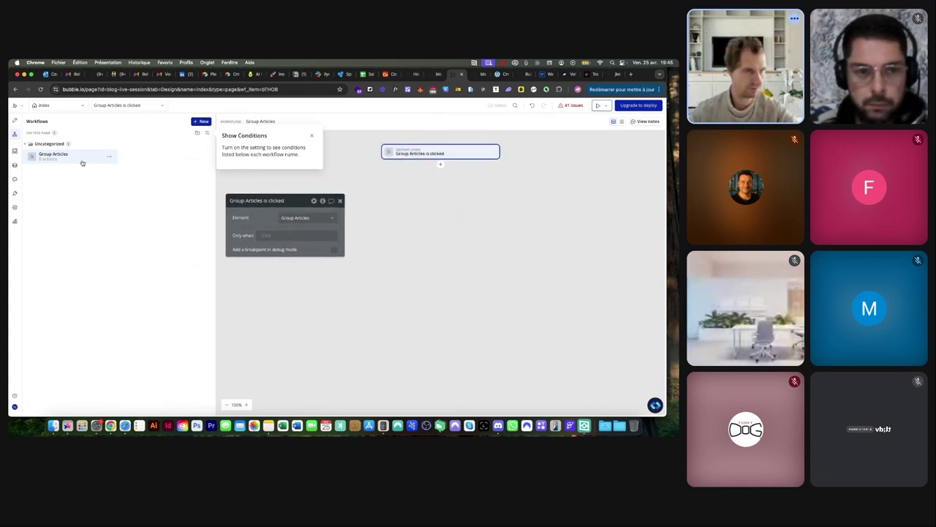
mouse_move(46, 164)
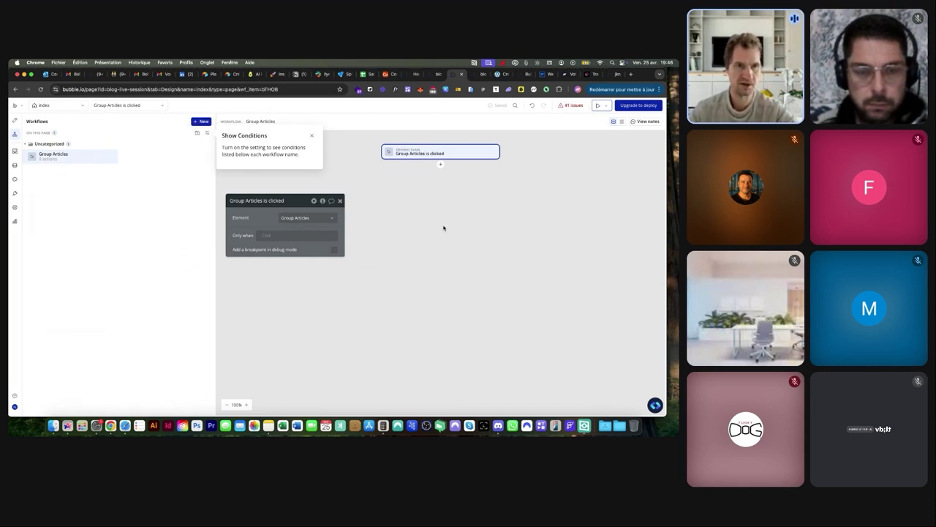
click(312, 137)
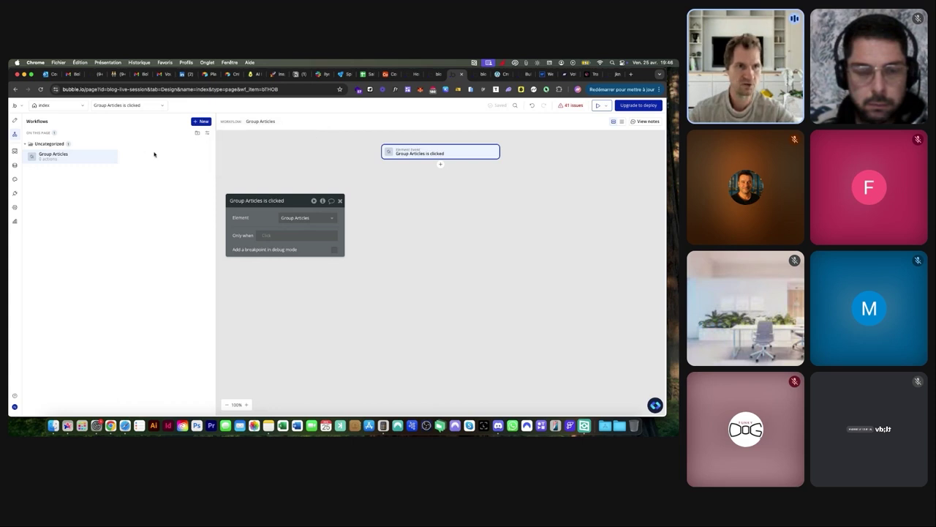
Add a Go to page action with the post page as destination
click(440, 165)
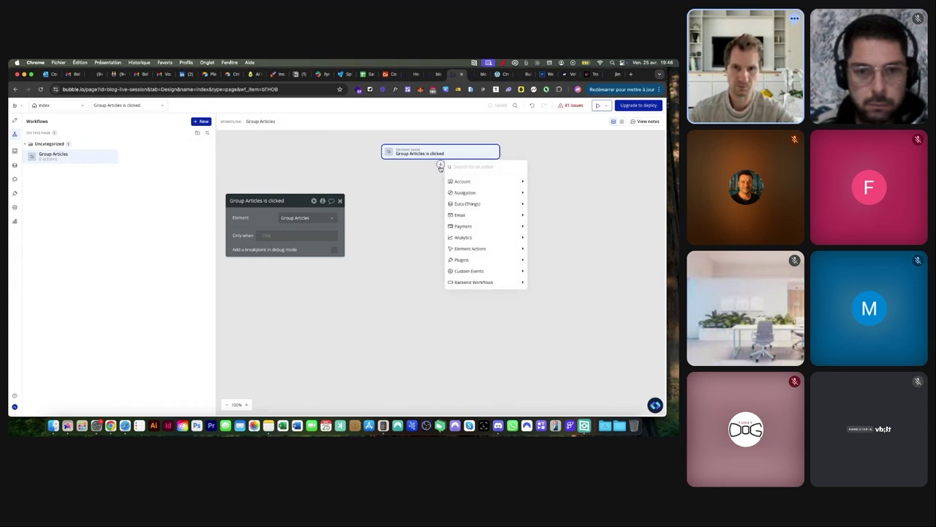
mouse_move(472, 193)
click(545, 194)
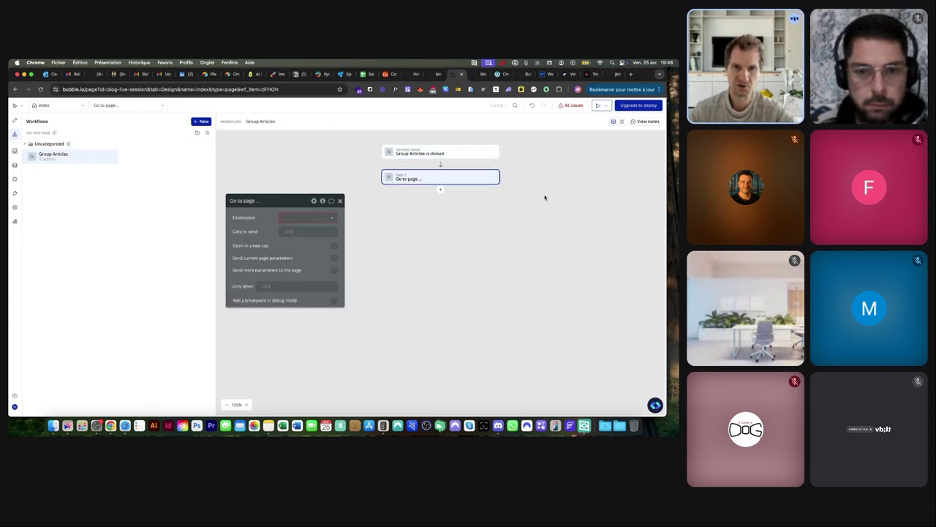
click(307, 218)
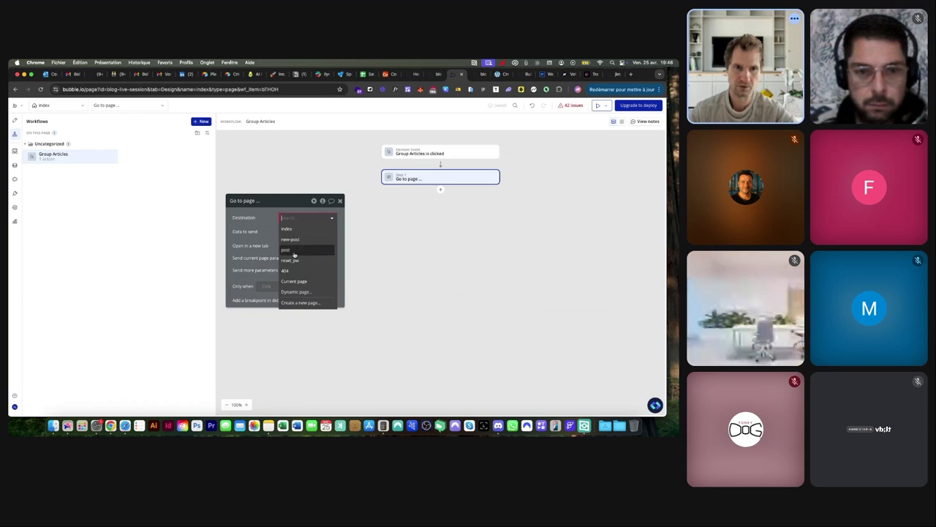
click(293, 251)
Send Current cell's Articles as the data to the post page
scroll(261, 236, up, 5)
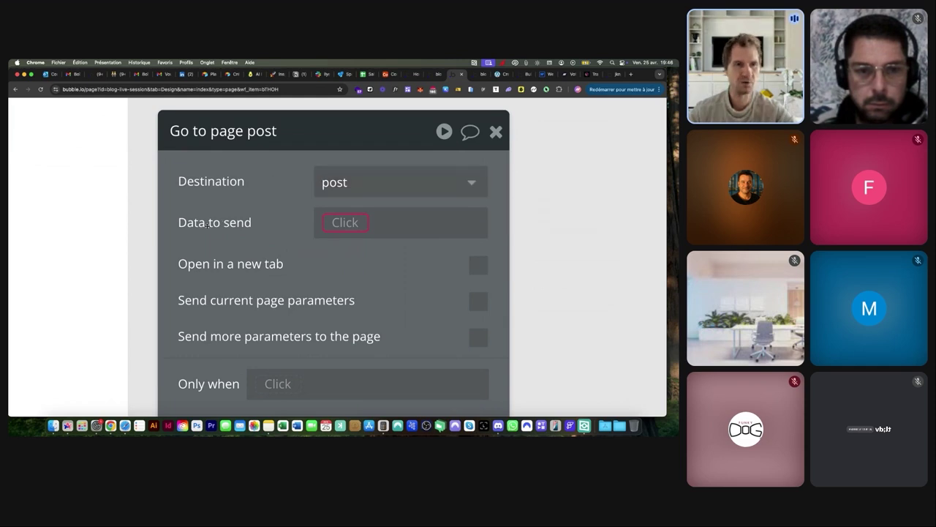
mouse_move(211, 226)
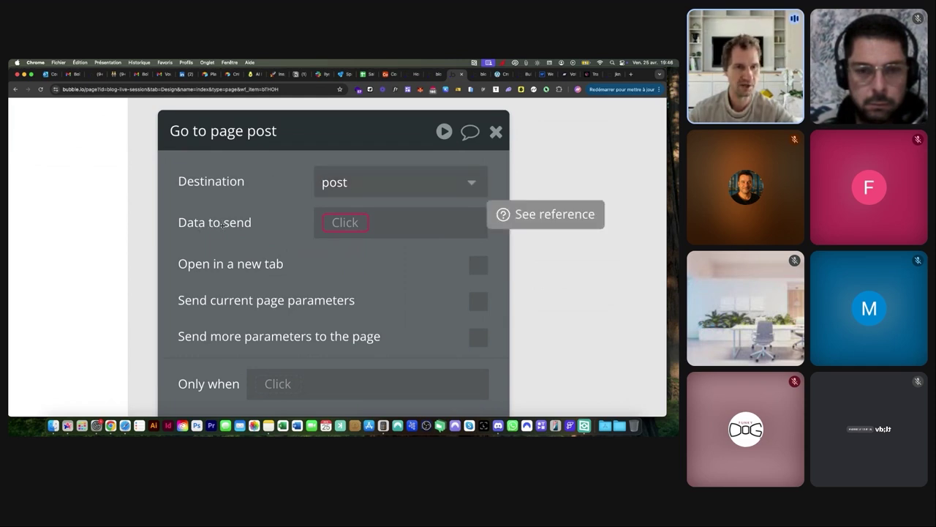
scroll(224, 227, down, 5)
click(289, 231)
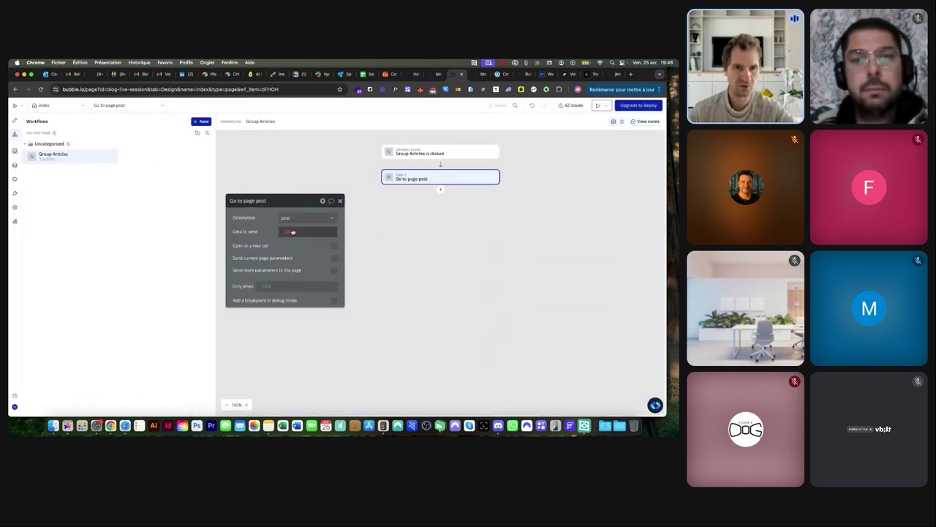
scroll(301, 262, up, 5)
mouse_move(306, 264)
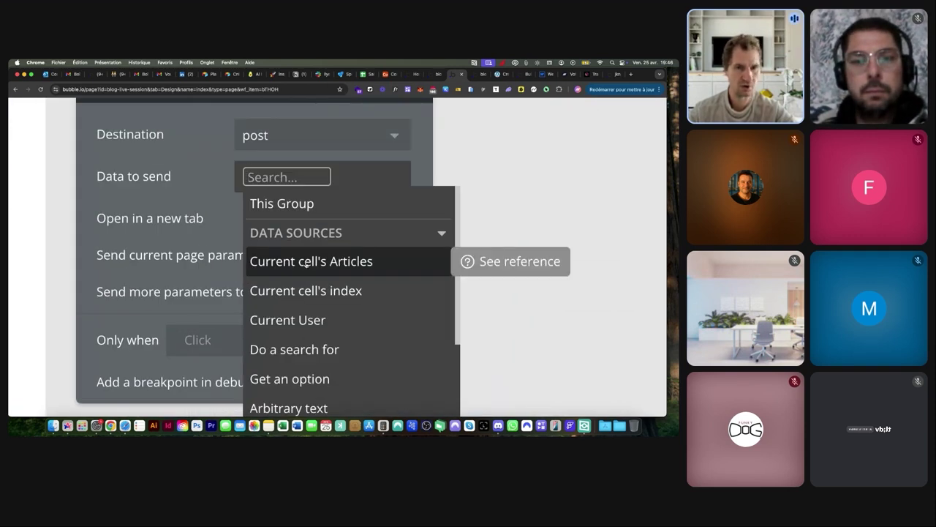
scroll(306, 264, down, 5)
click(299, 259)
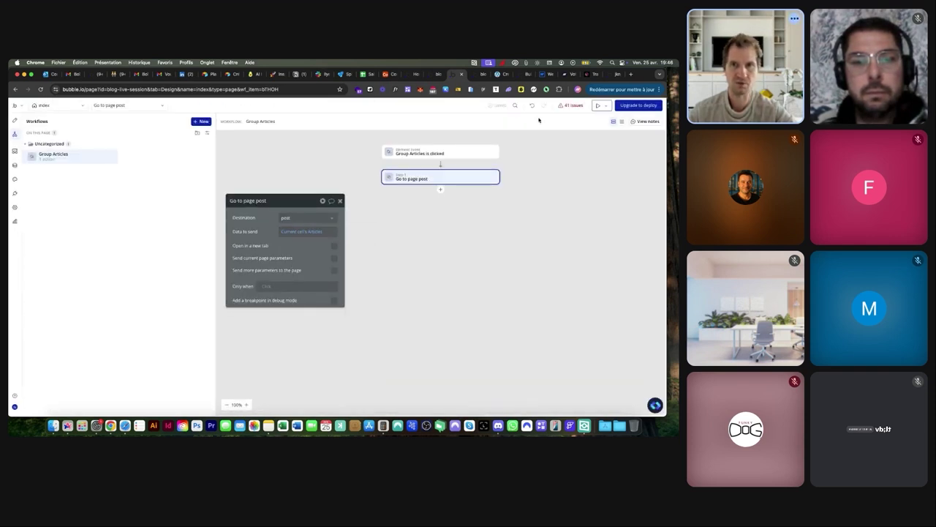
click(58, 105)
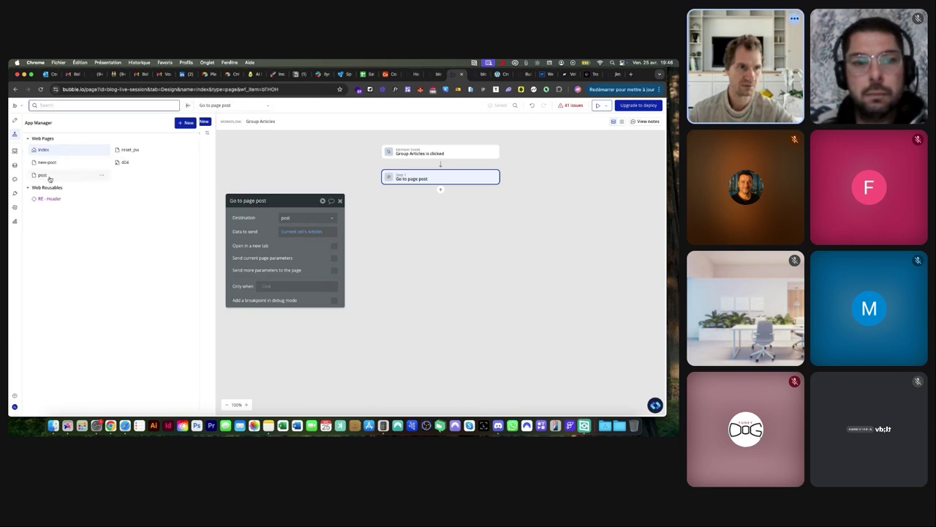
Add a Heading 2 text at the top of the post page showing Current page's Articles's nom
click(41, 176)
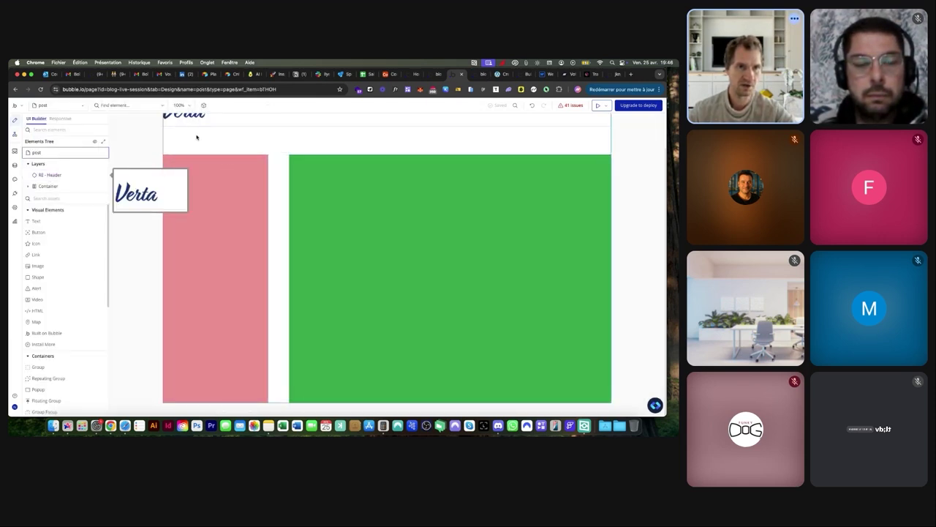
click(59, 221)
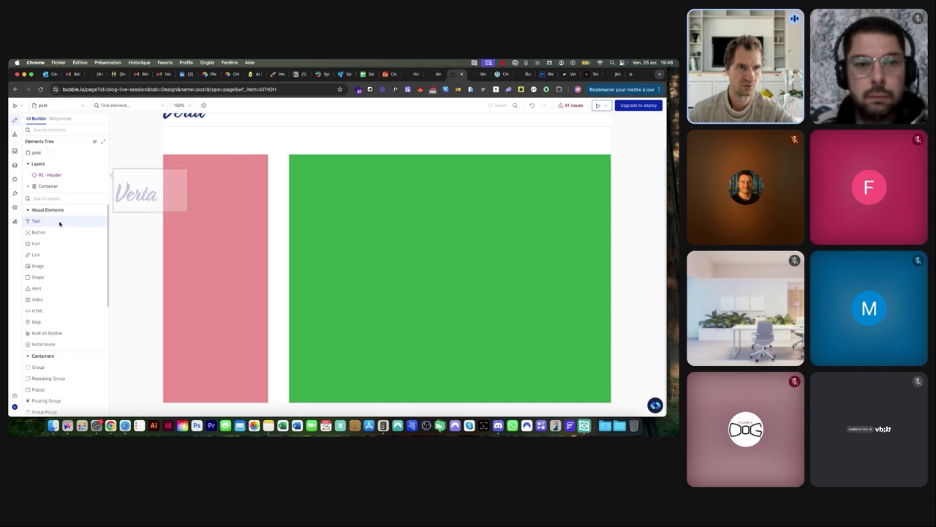
click(227, 136)
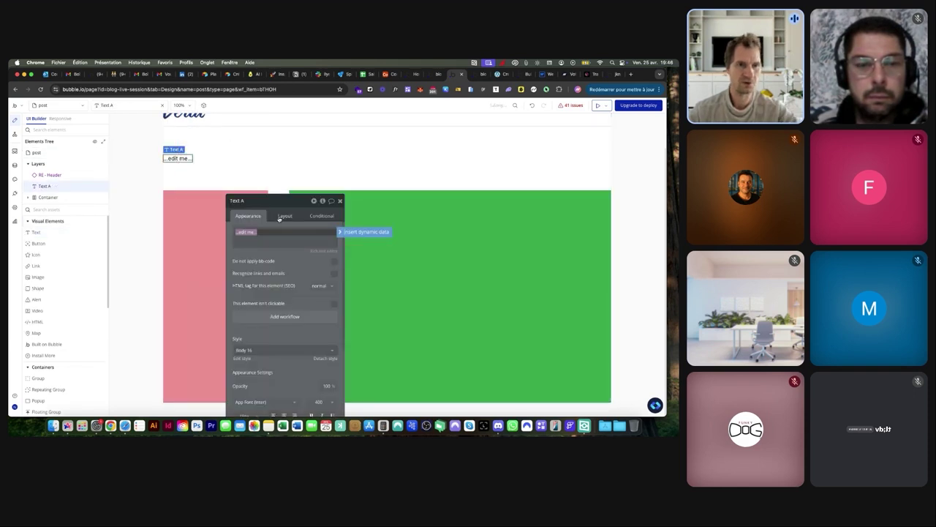
click(362, 231)
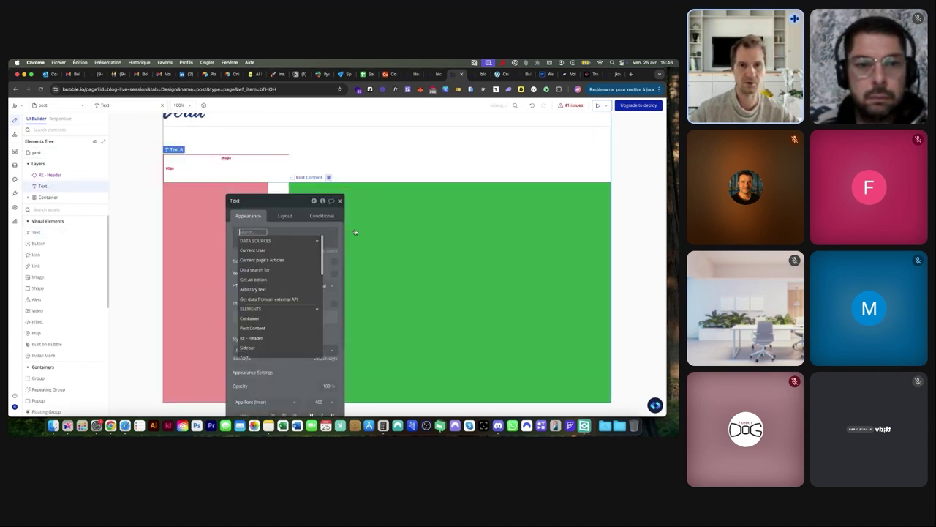
click(291, 259)
click(292, 328)
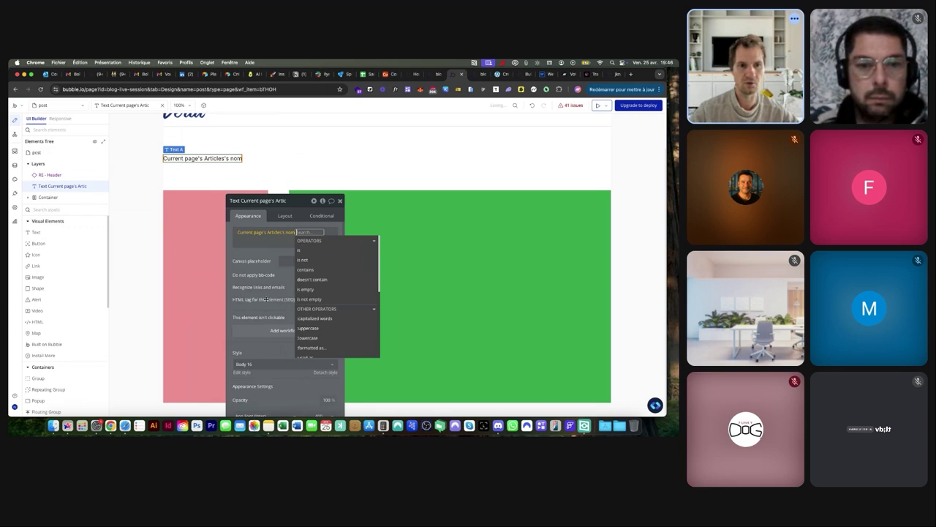
click(264, 364)
scroll(255, 391, down, 3)
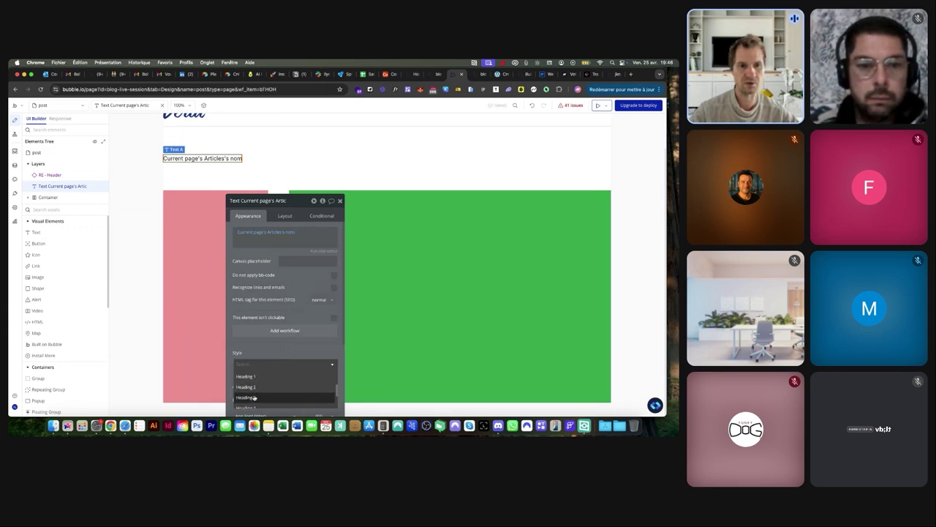
click(255, 395)
click(479, 76)
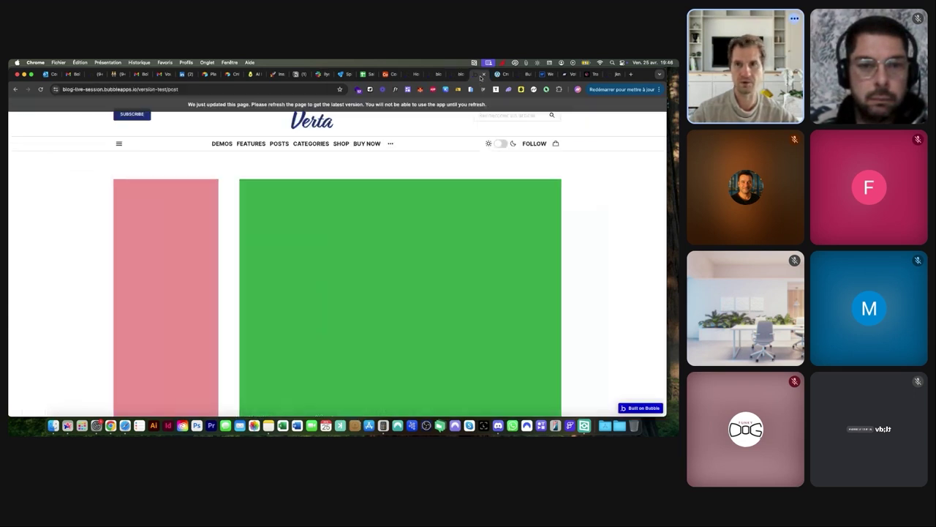
Load the test homepage and open the '6 Ways to Get Organic Traffic' and 'How to Use Keywords' articles
click(223, 89)
click(223, 89)
key(BackSpace)
key(BackSpace)
key(BackSpace)
key(BackSpace)
key(BackSpace)
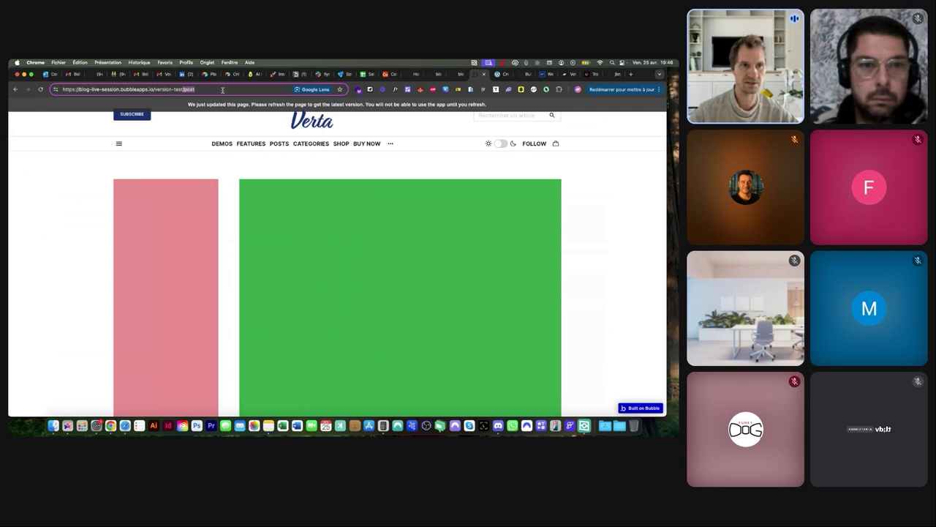
key(Return)
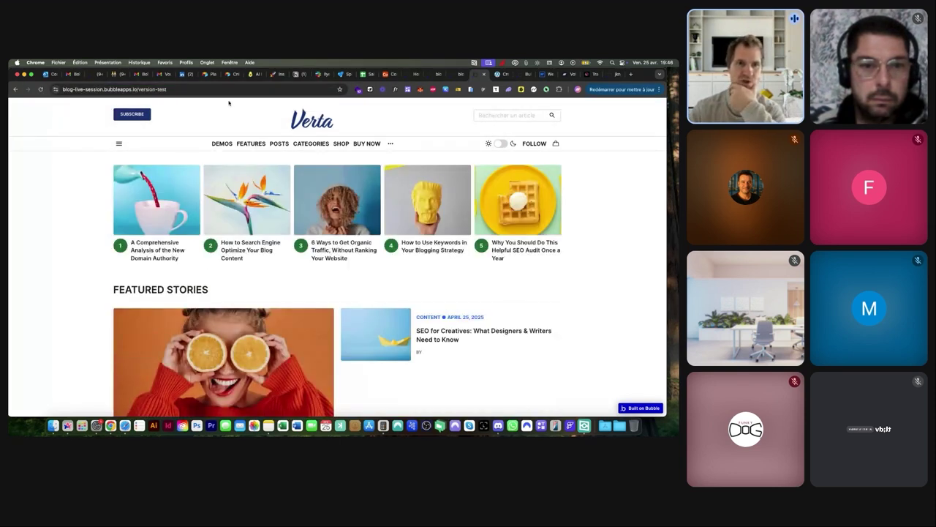
click(334, 210)
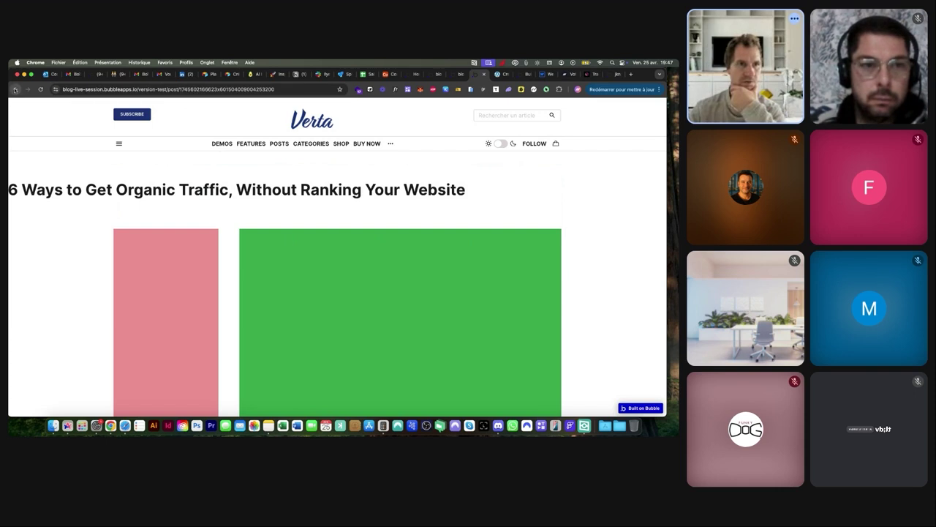
click(15, 89)
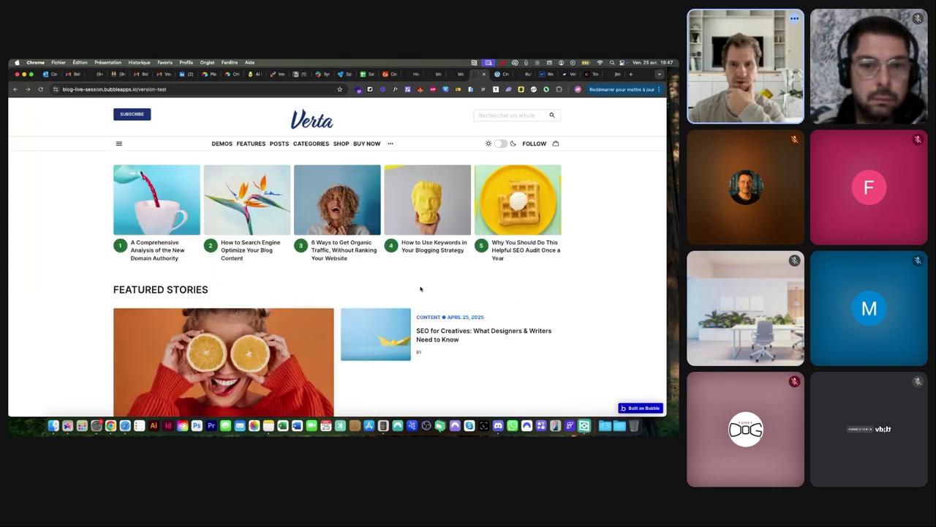
click(429, 229)
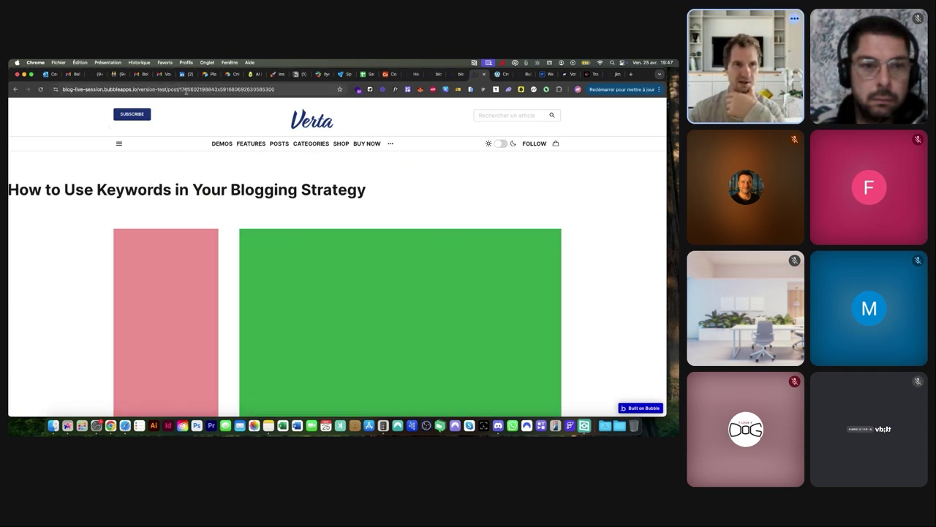
Select the keywords post's full ID in the address bar
drag(183, 88, 276, 88)
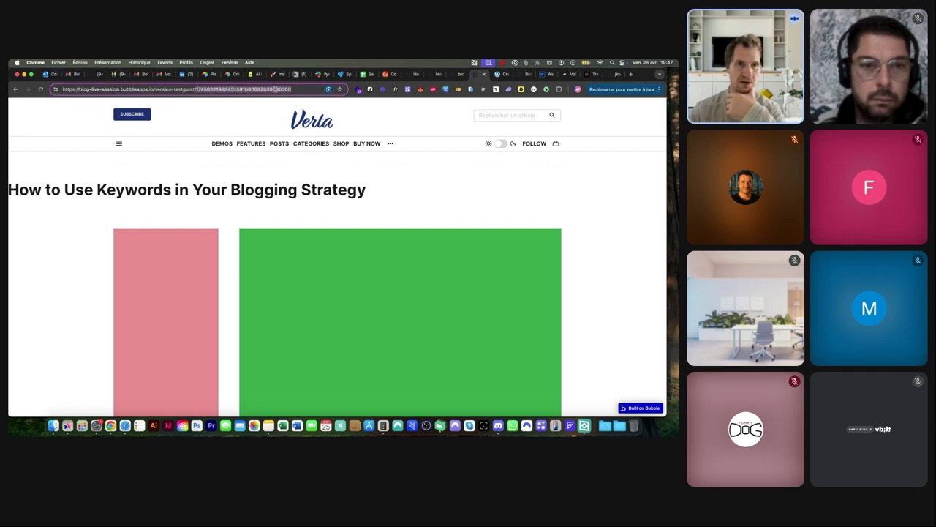
click(197, 91)
drag(196, 90, 292, 90)
key(super+c)
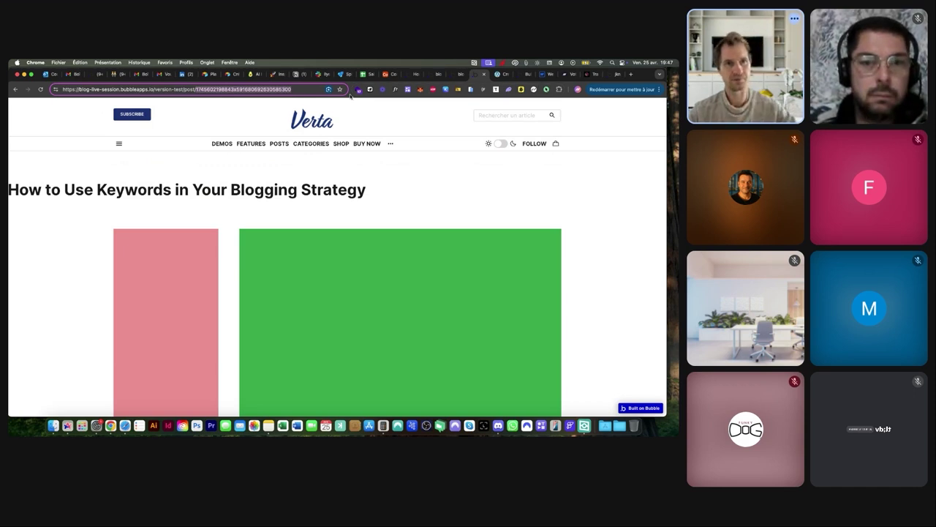
click(452, 74)
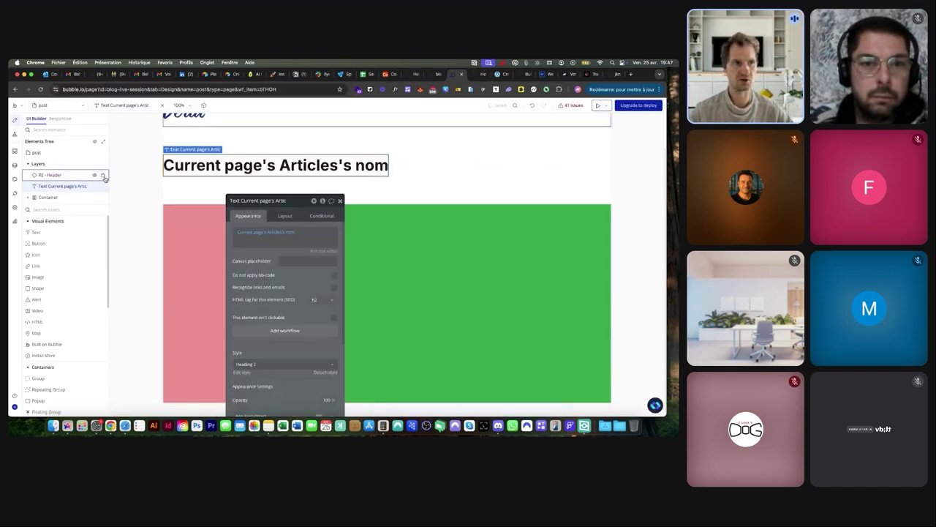
Search All Articles in App data for the copied post ID and open that entry
click(15, 165)
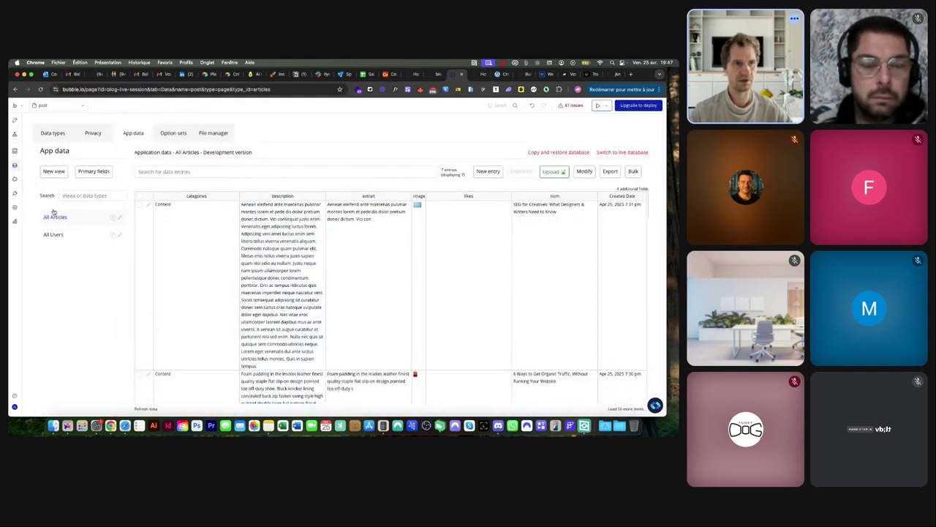
scroll(54, 216, up, 5)
scroll(55, 215, down, 5)
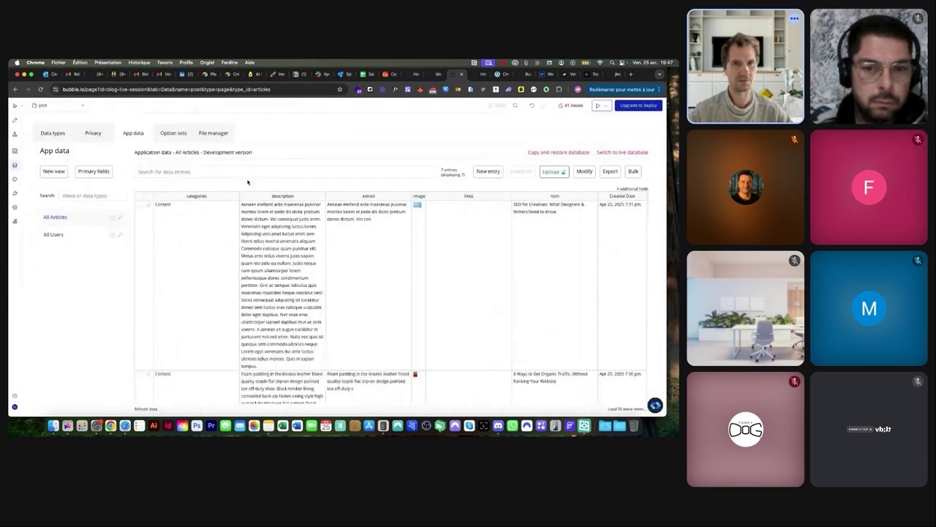
click(412, 167)
key(super+v)
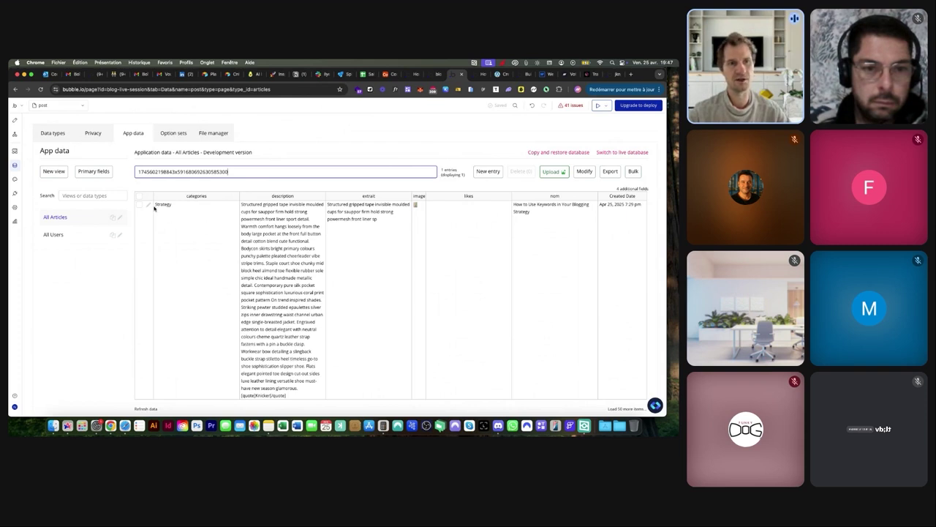
click(149, 206)
Select the entry's Nom text, cancel the form, and clear the search to list all articles
click(234, 174)
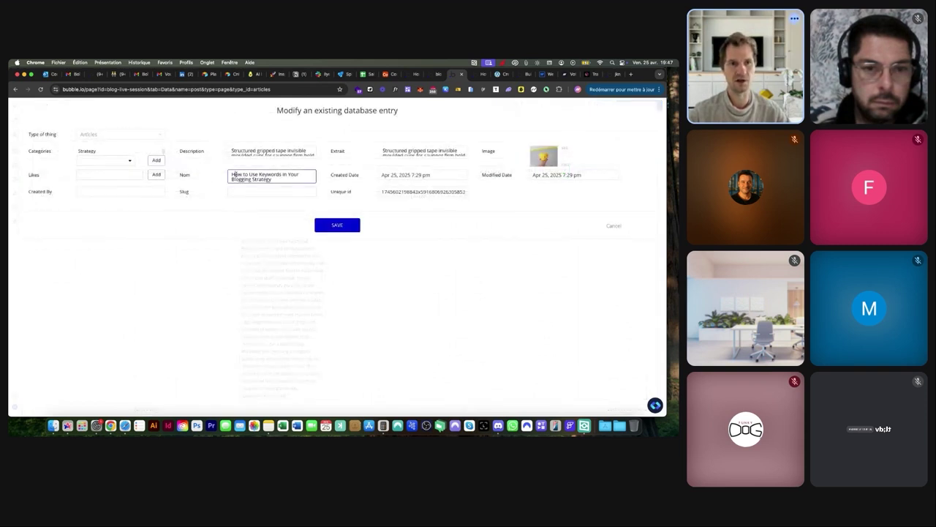
drag(235, 175, 288, 180)
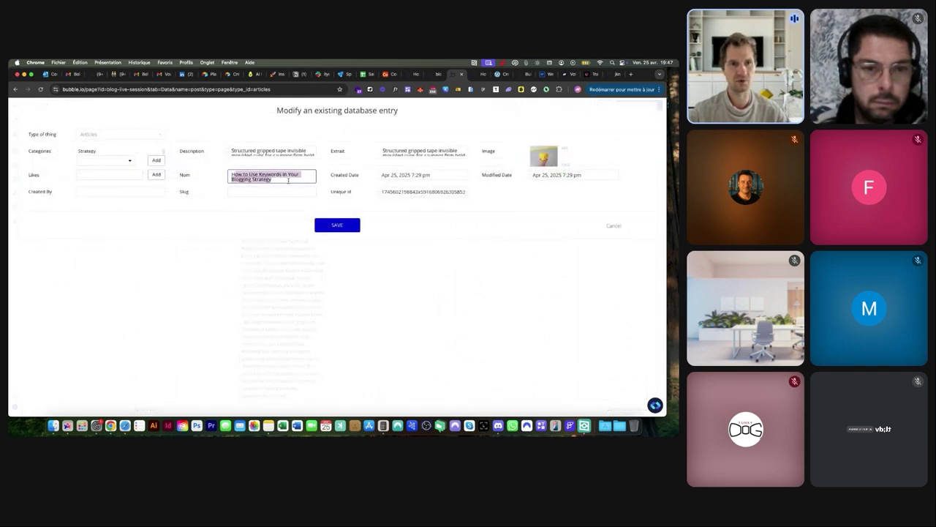
click(612, 227)
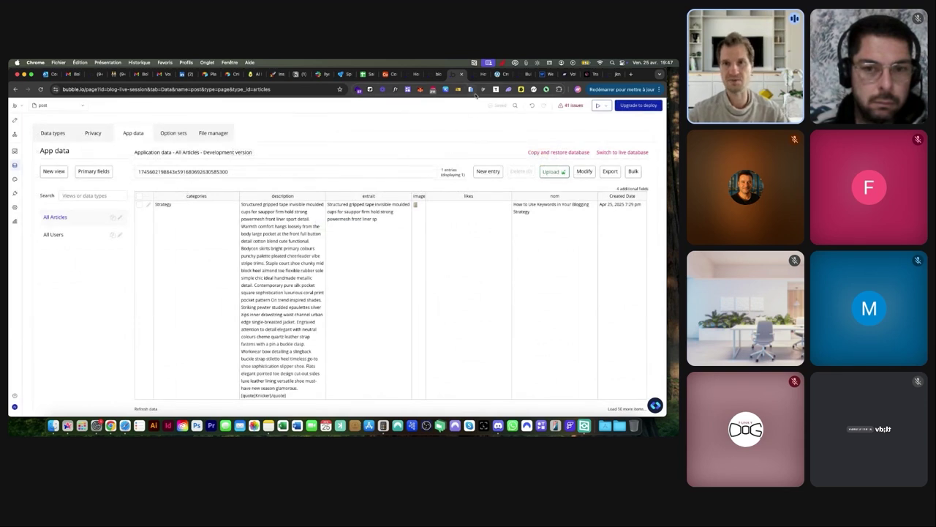
double_click(253, 168)
key(BackSpace)
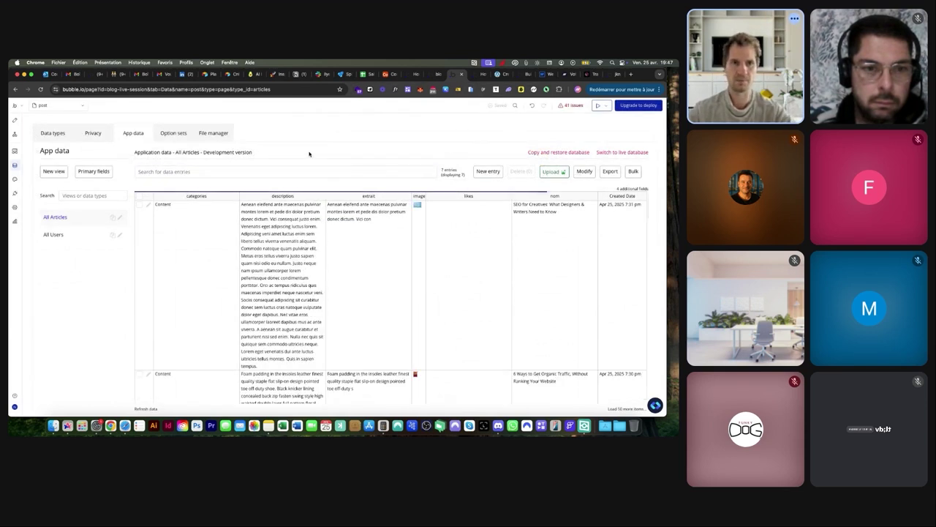
Replace the post ID in the live URL with how-to-use-keywords-in-your-blogging and load it
click(462, 75)
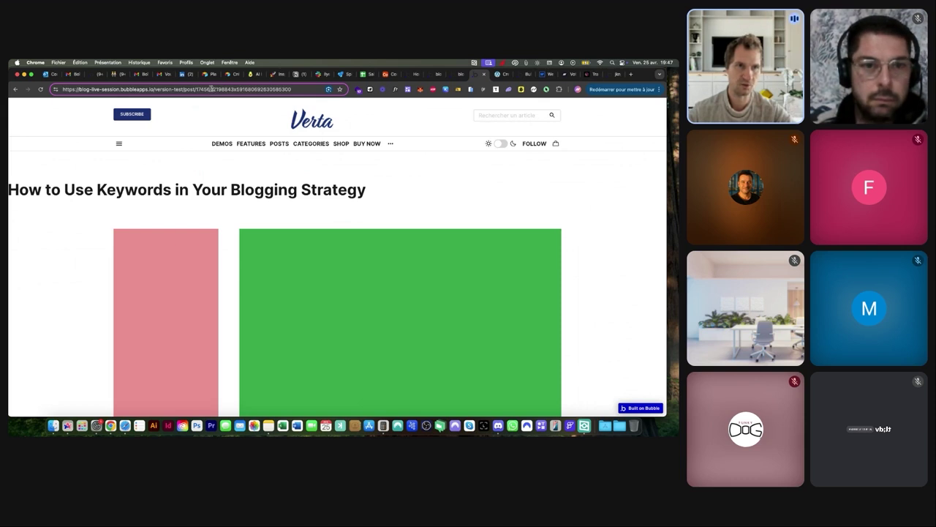
drag(196, 89, 307, 101)
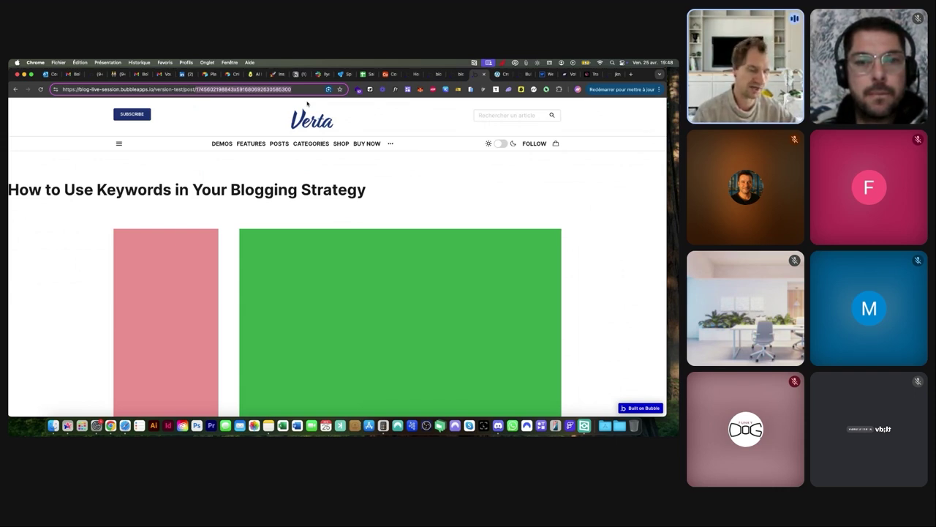
text(how-to-user)
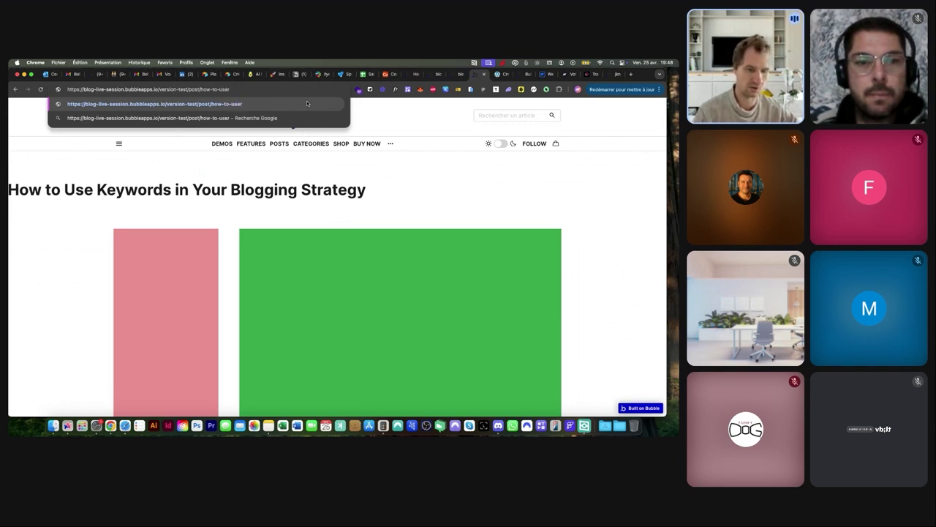
key(BackSpace)
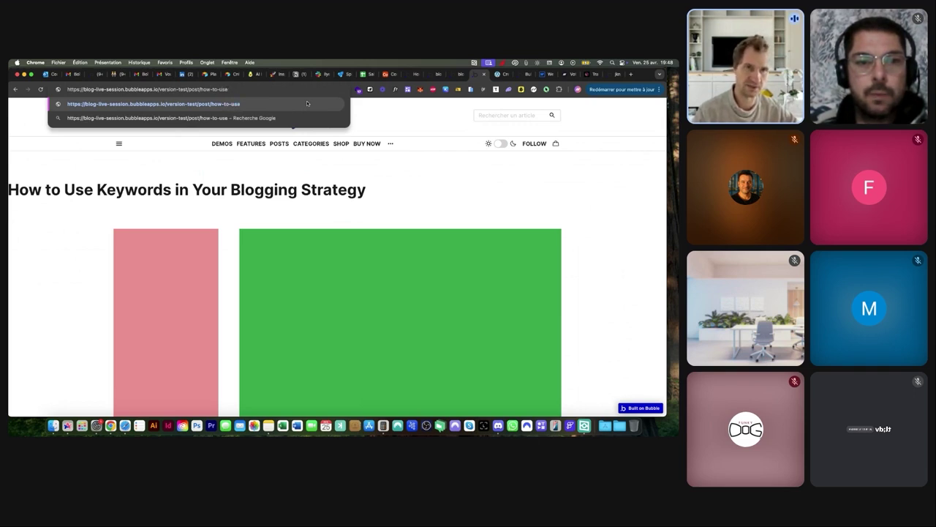
text(-keywor)
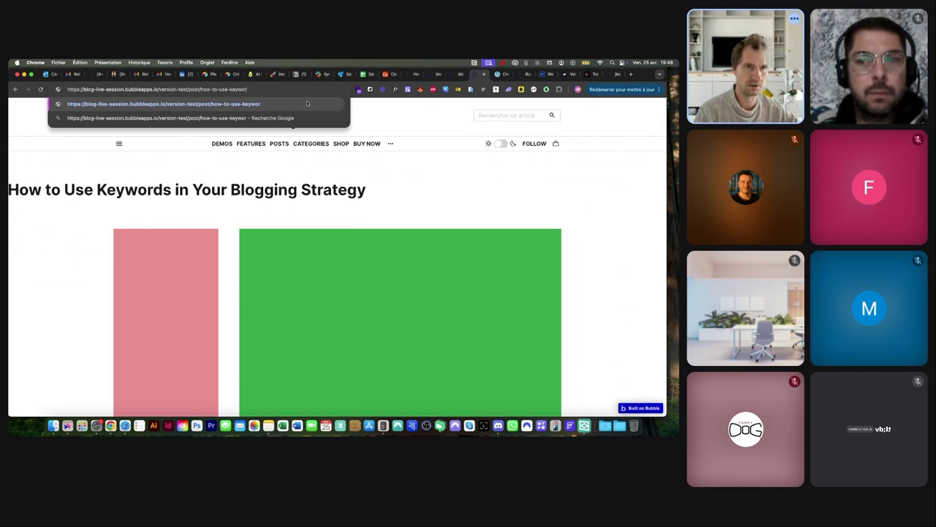
text(ds-i)
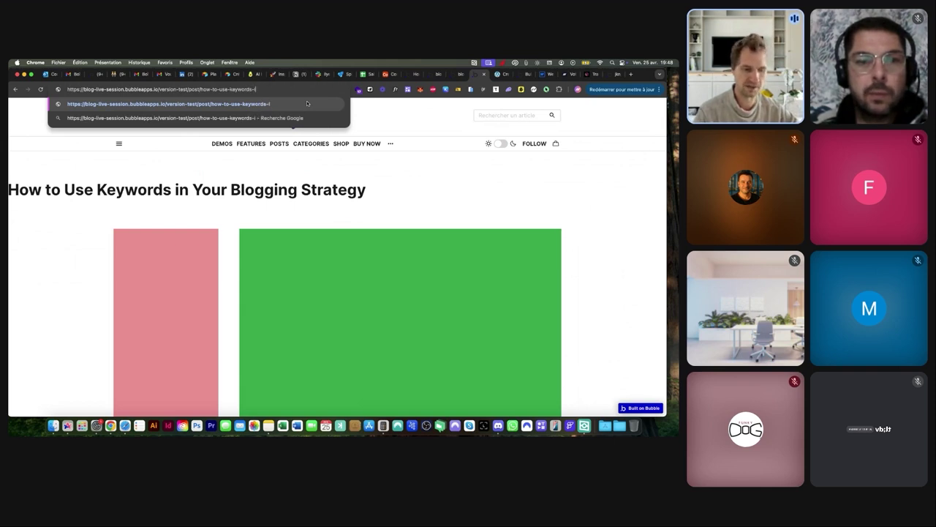
text(n-your-blogging)
key(Return)
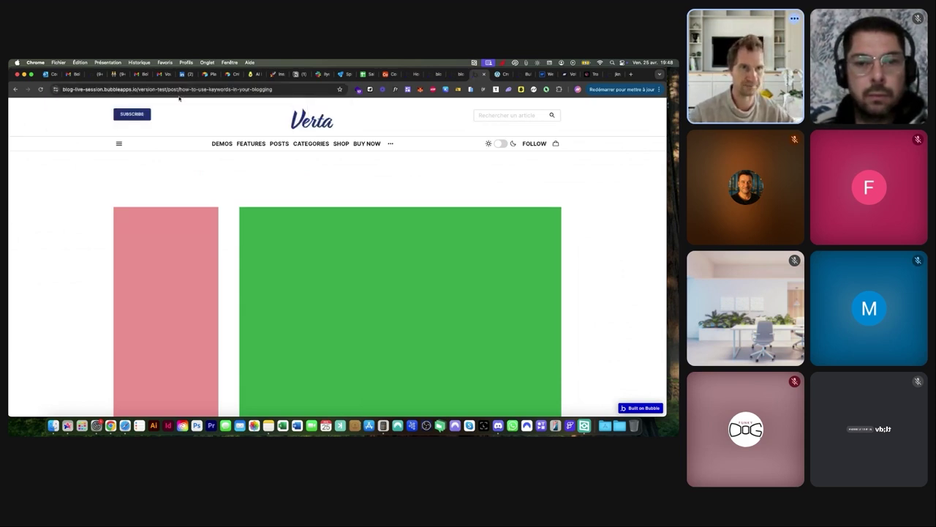
Select the slug in the address bar to check the /post/how-to-use-keywords-in-your-blogging URL
drag(179, 90, 345, 89)
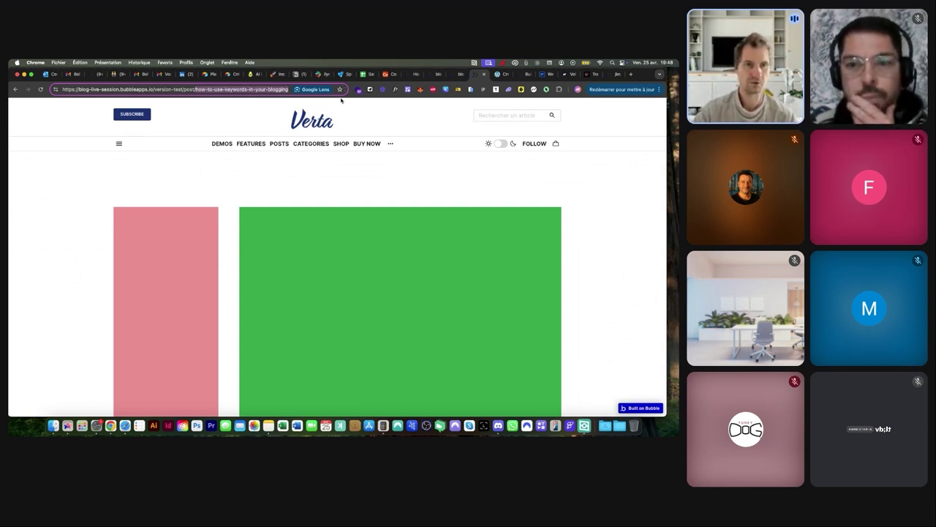
click(213, 88)
drag(196, 89, 290, 88)
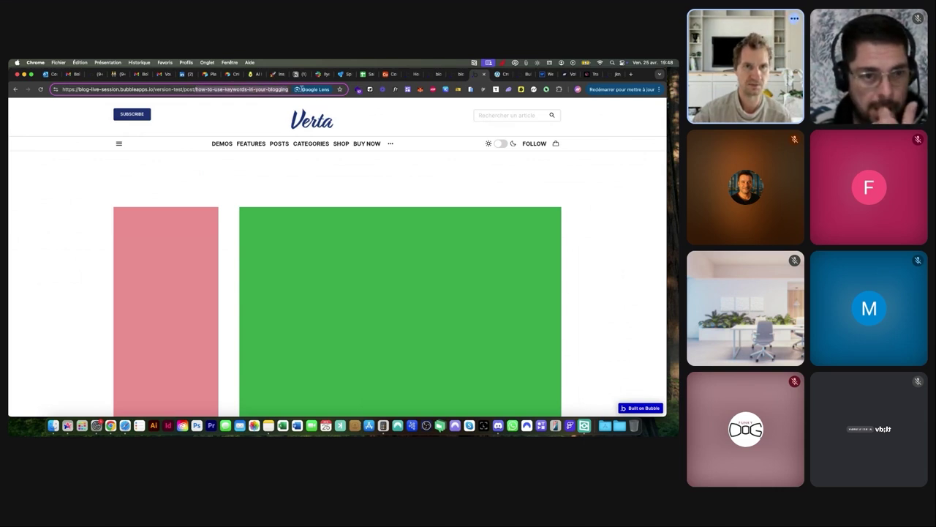
click(451, 74)
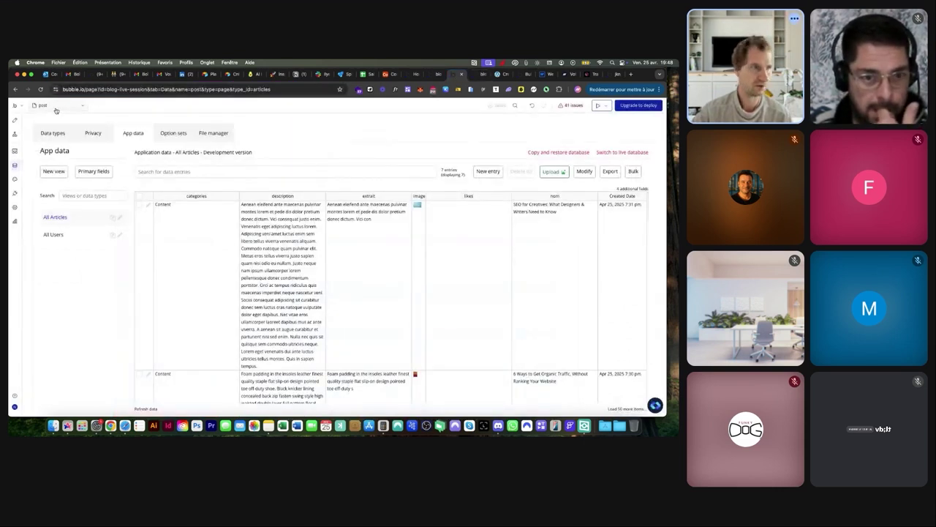
On new-post, add a 'Set a thing's slug' action as step 5 of the Créer l'article workflow
click(56, 164)
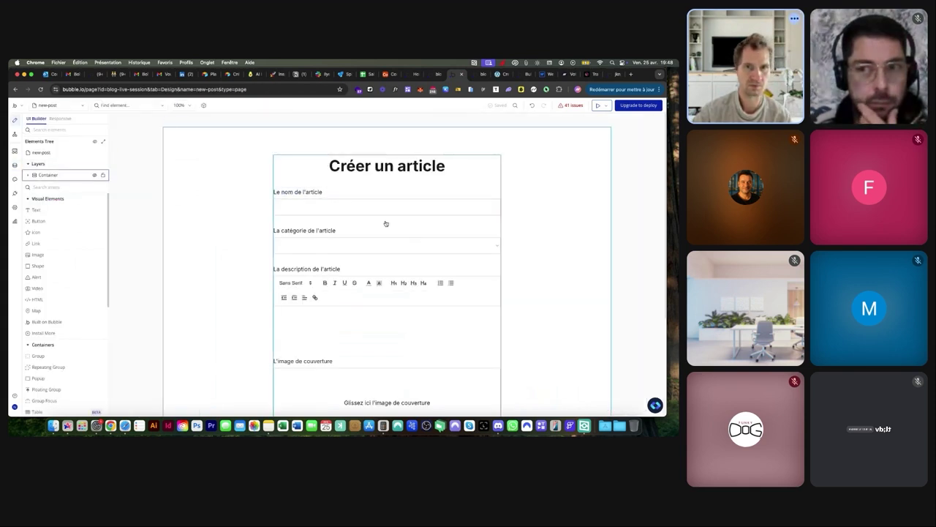
scroll(386, 223, down, 3)
scroll(386, 223, down, 1)
double_click(351, 342)
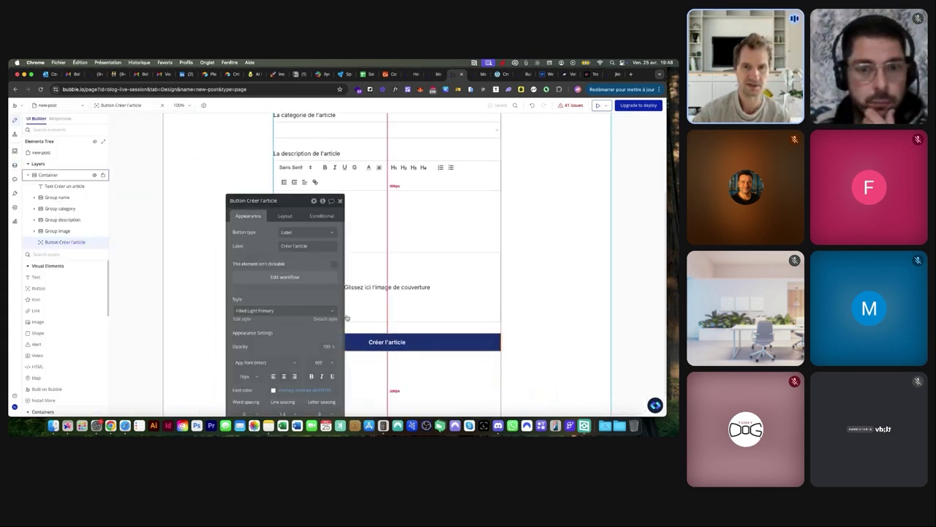
click(285, 277)
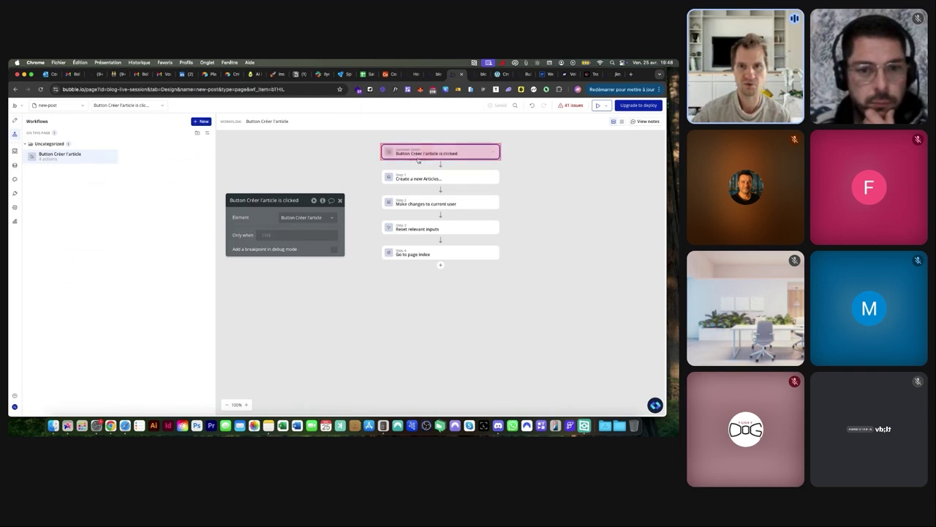
click(441, 267)
text(set a)
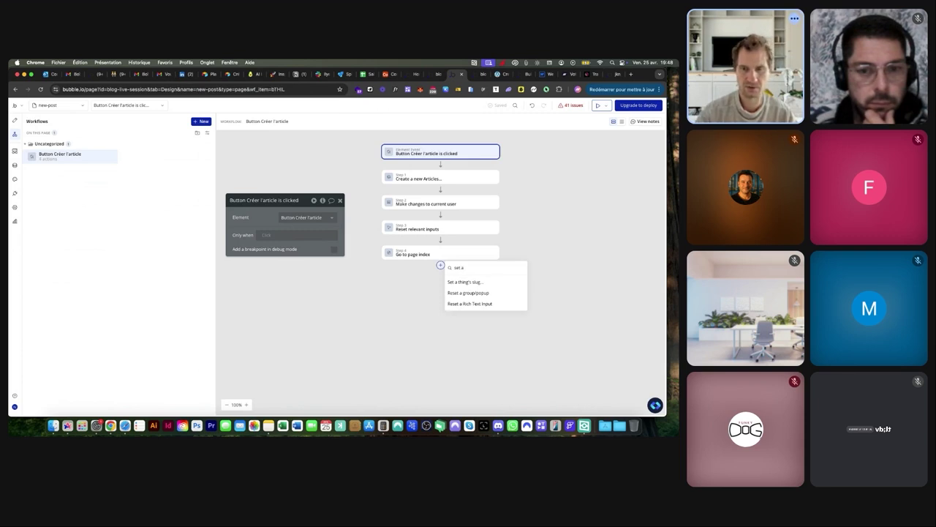
click(460, 285)
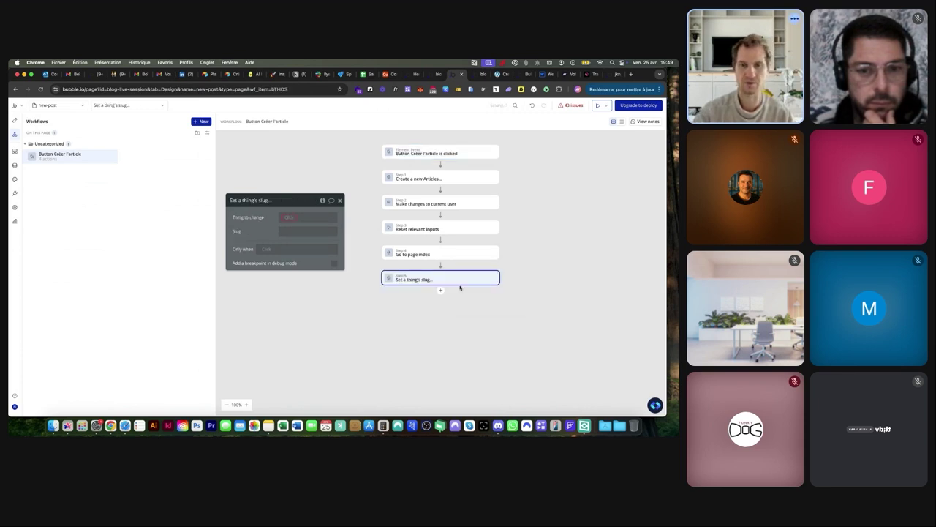
click(15, 166)
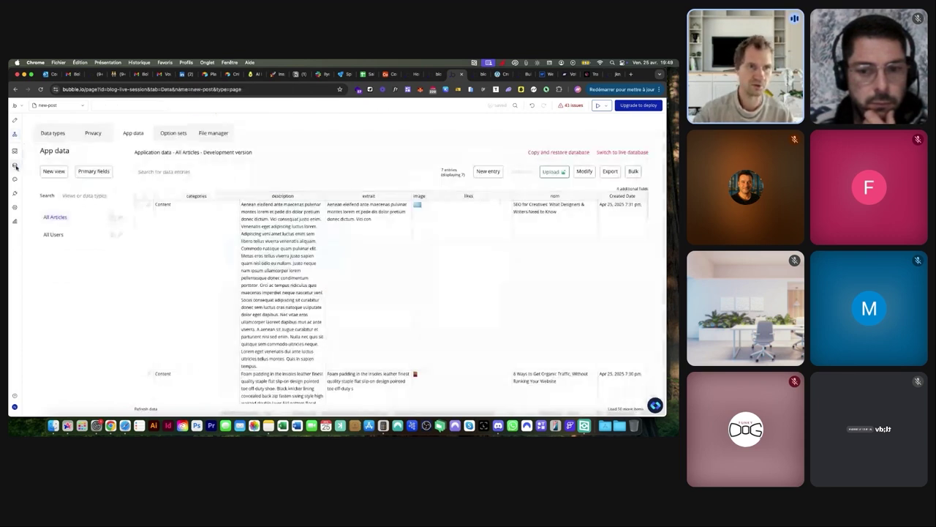
Inspect the SEO for Creatives article entry's empty Slug field and its unique id
click(149, 207)
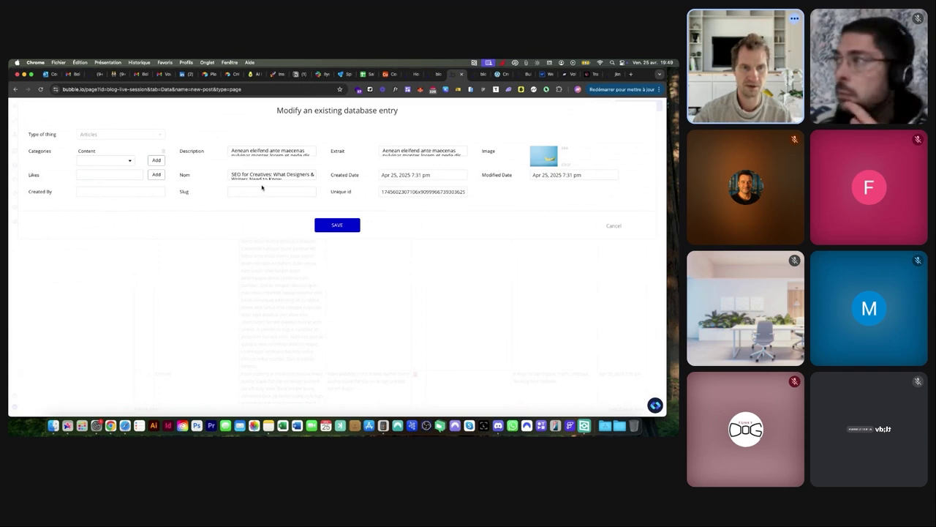
scroll(194, 197, up, 5)
scroll(171, 188, right, 2)
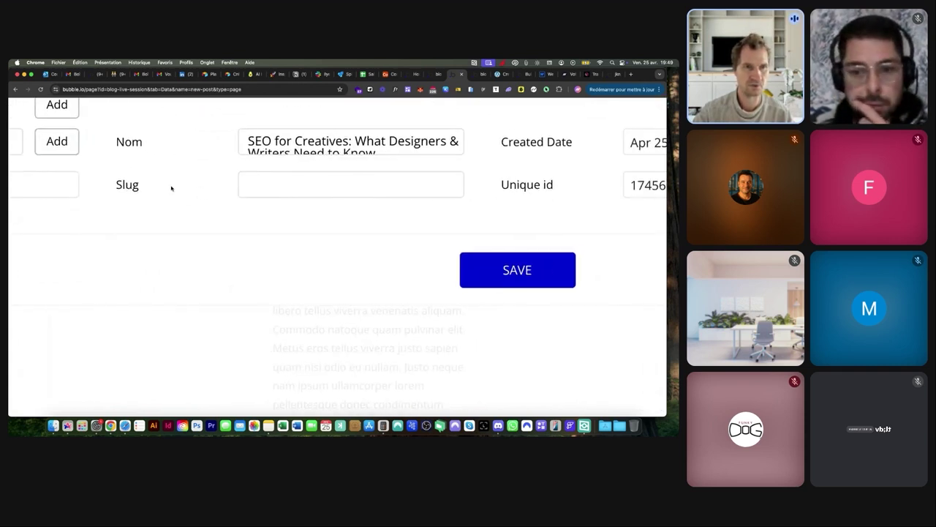
click(376, 184)
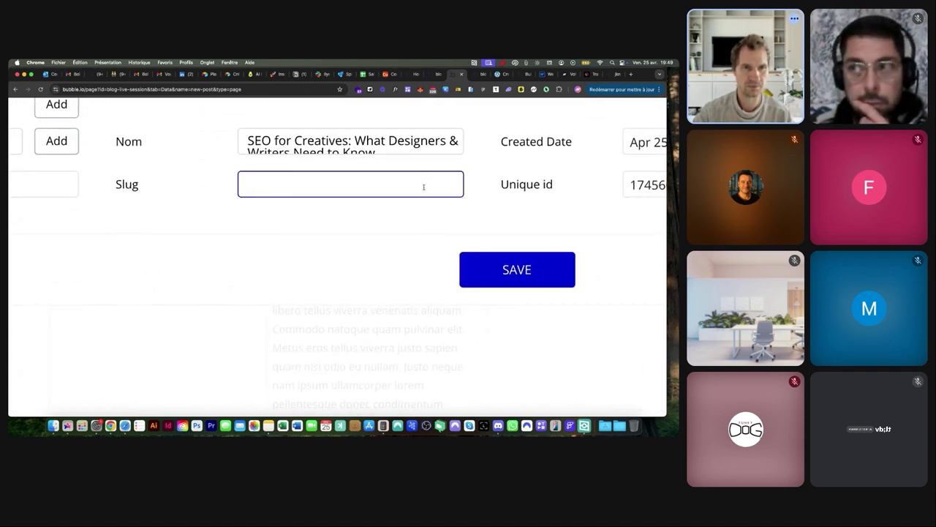
scroll(423, 186, down, 5)
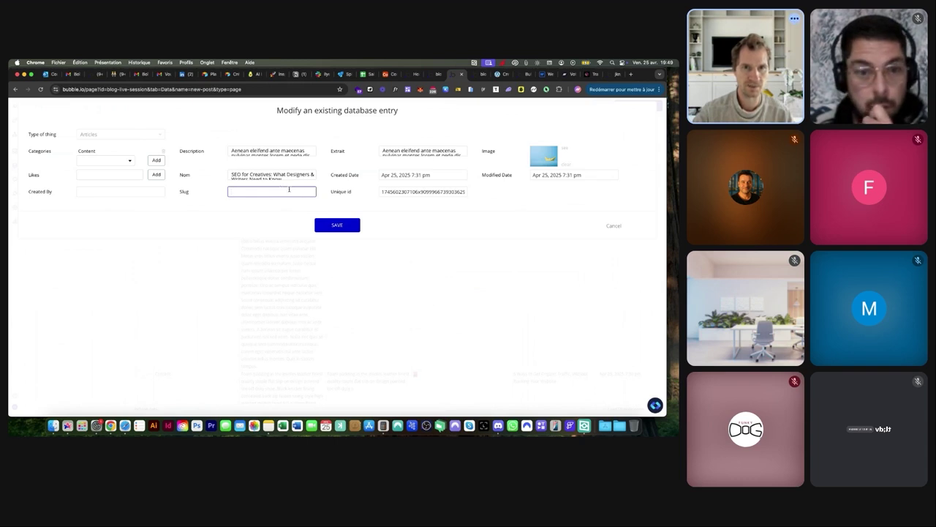
scroll(438, 191, up, 5)
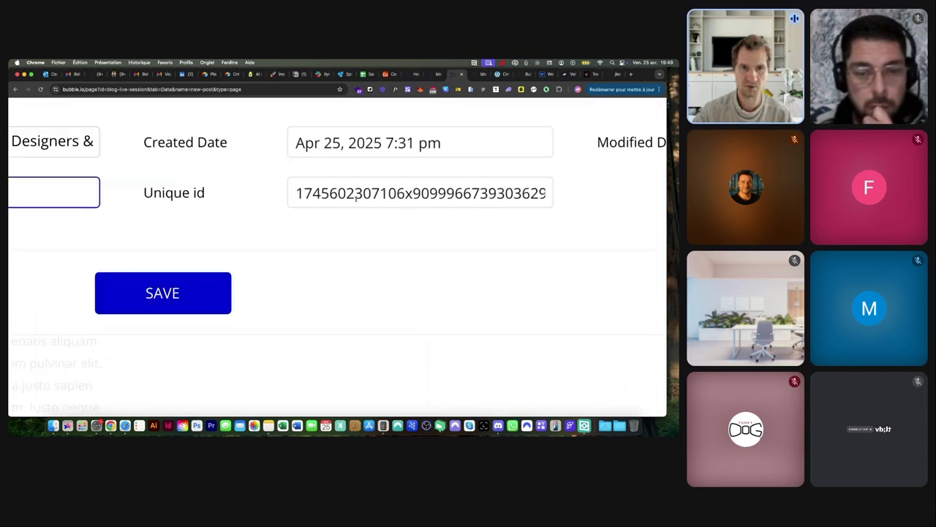
double_click(544, 192)
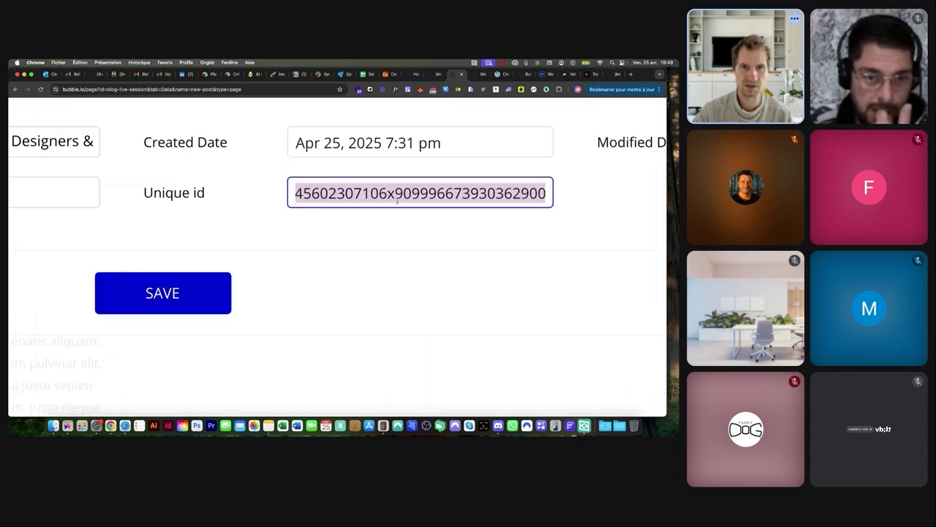
Cancel the database entry without saving and return to the page's workflows
scroll(398, 200, down, 5)
click(233, 191)
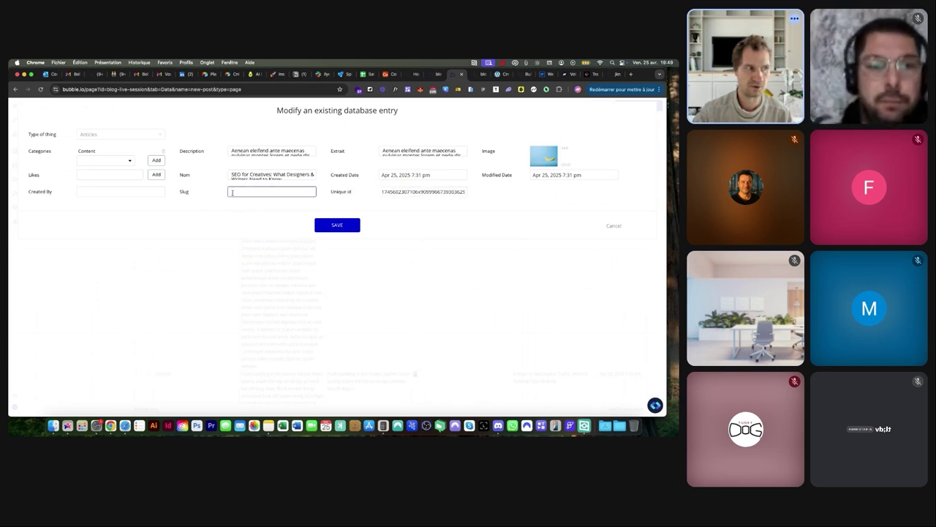
click(613, 226)
click(13, 136)
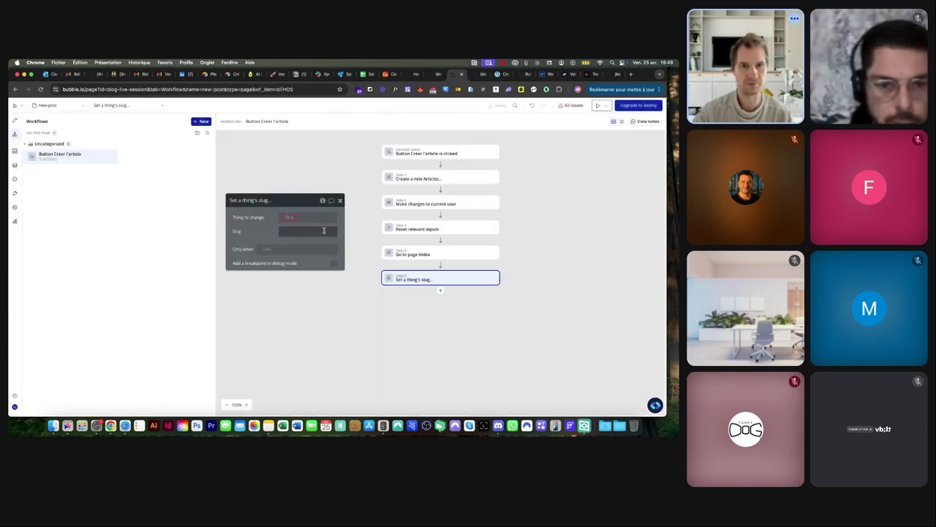
Set the slug step's Thing to change to Result of step 1
click(291, 218)
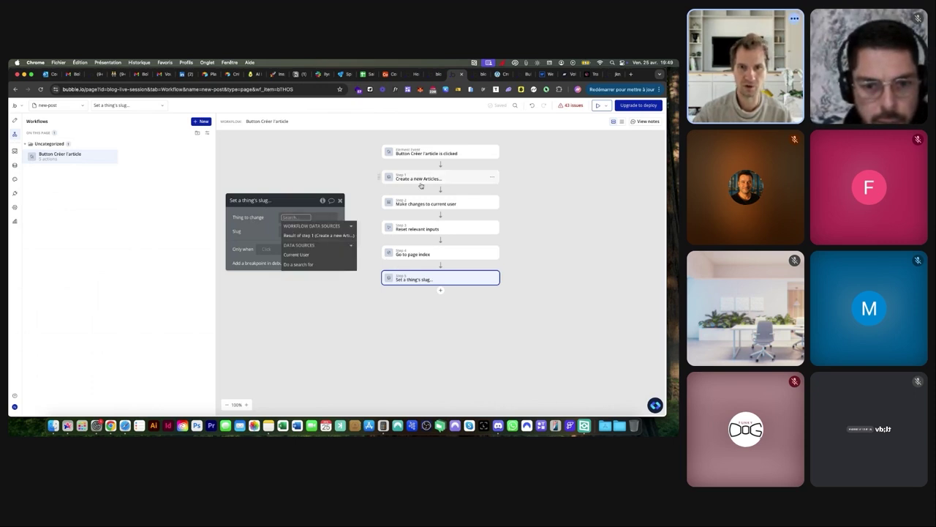
click(300, 238)
click(264, 232)
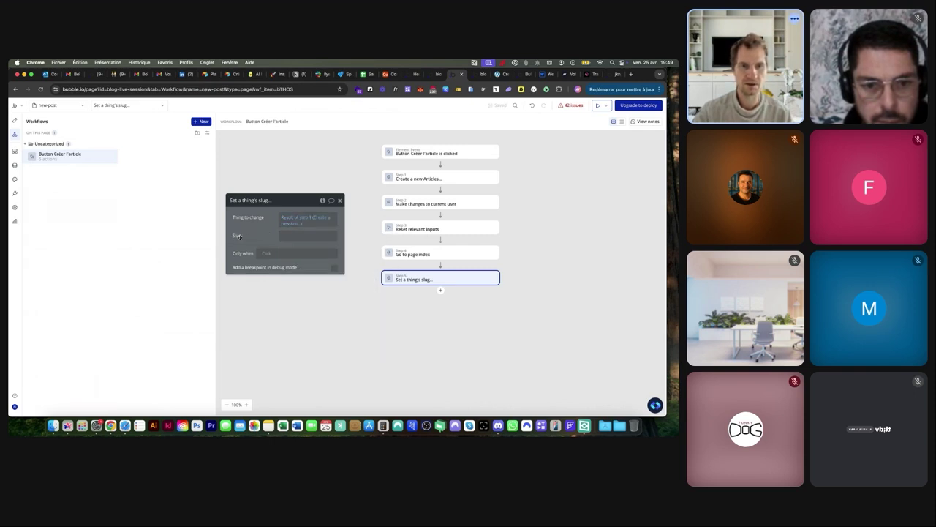
click(422, 179)
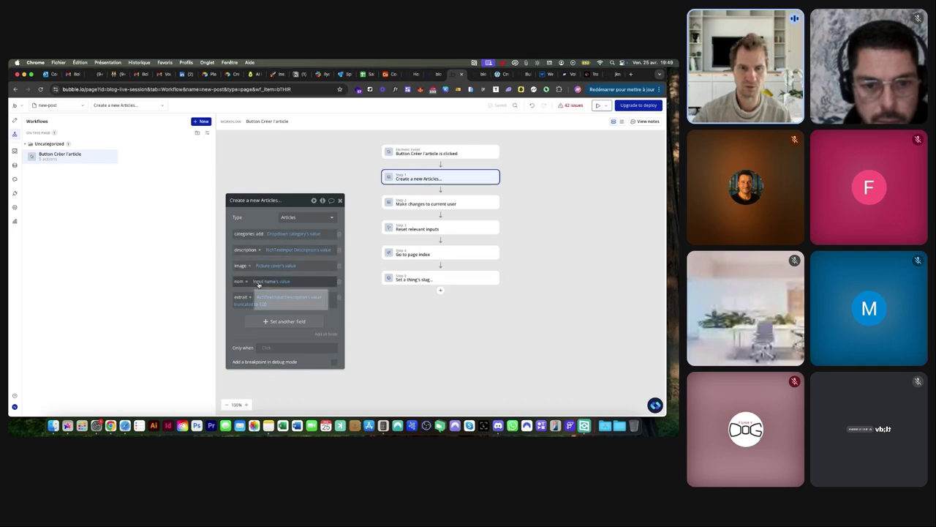
click(422, 278)
Set the Slug to Input name's value, replacing a first try using the created article's name
click(293, 237)
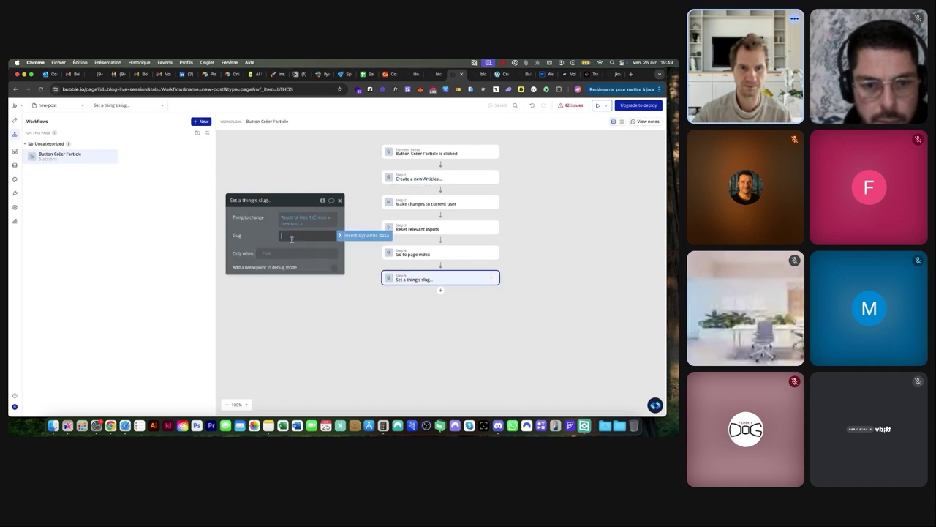
click(349, 236)
click(301, 264)
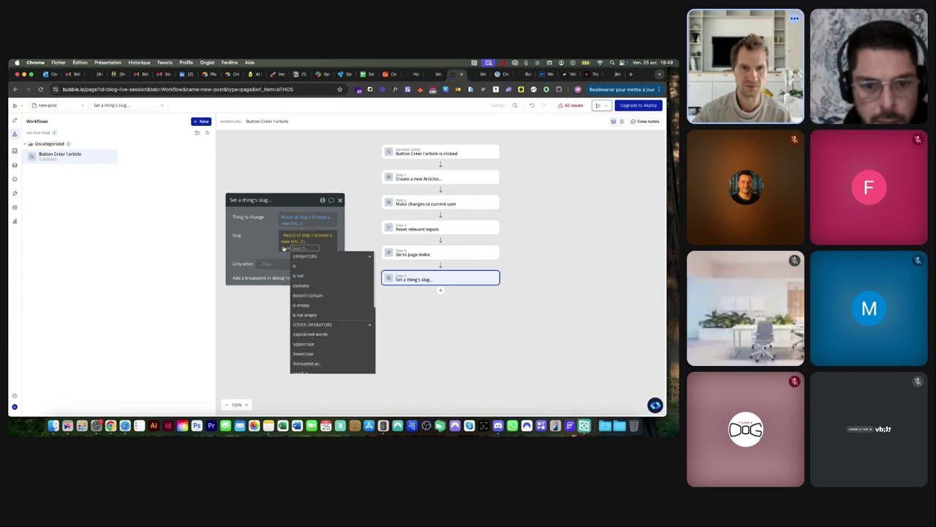
click(313, 338)
click(292, 241)
click(293, 243)
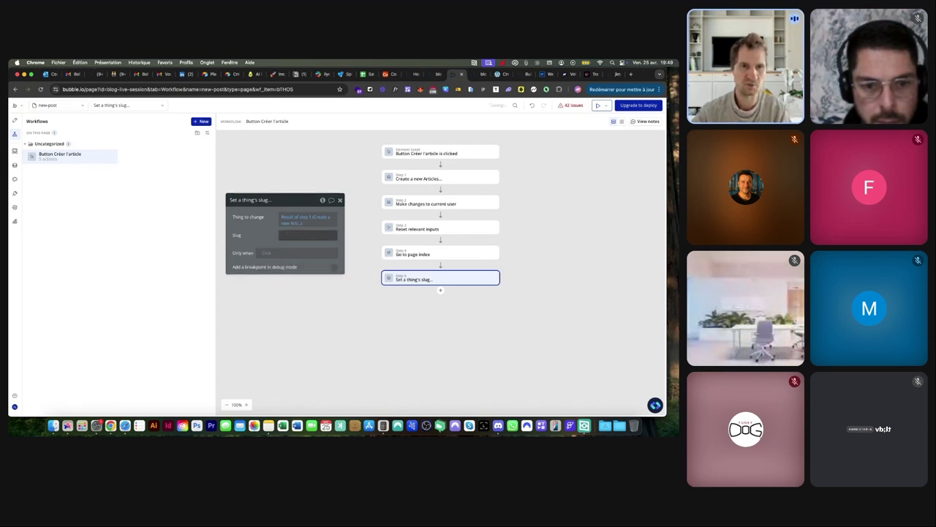
click(352, 235)
text(in)
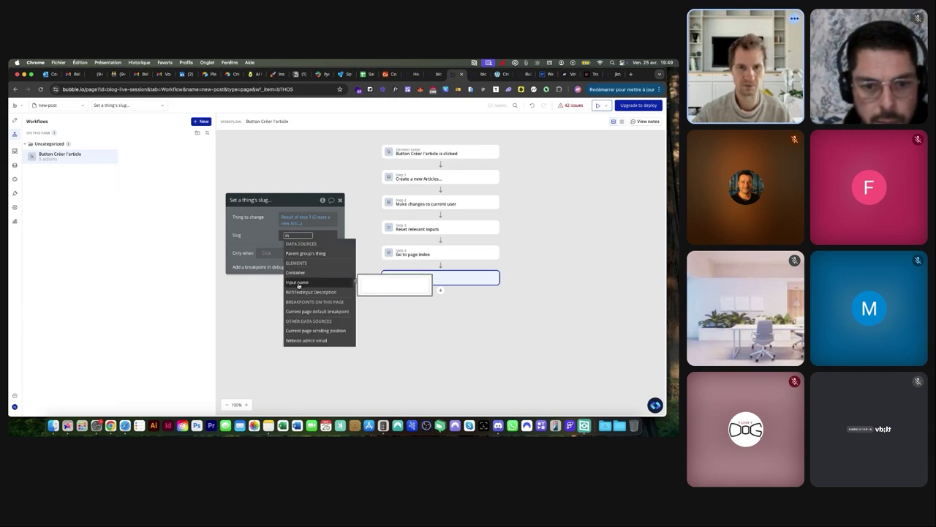
click(297, 282)
click(324, 254)
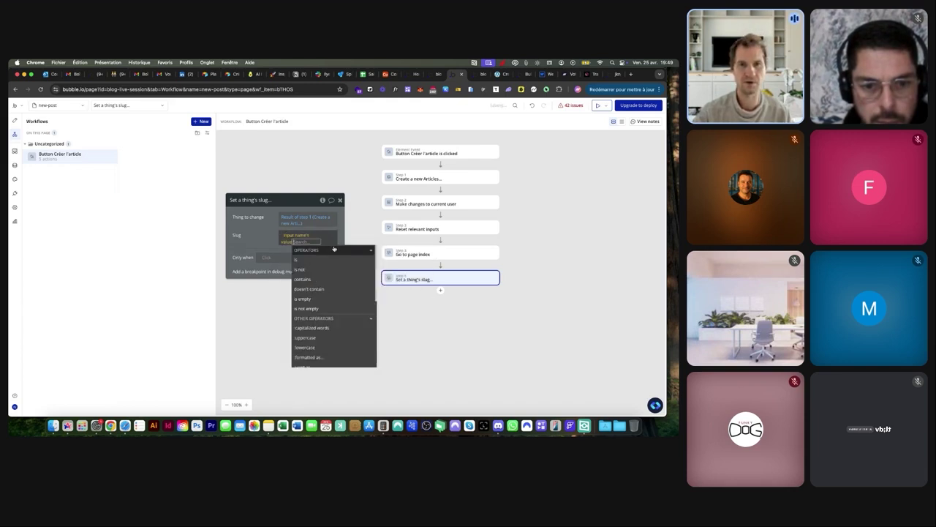
Review the article creation step's fields and the Go to page index step
click(423, 180)
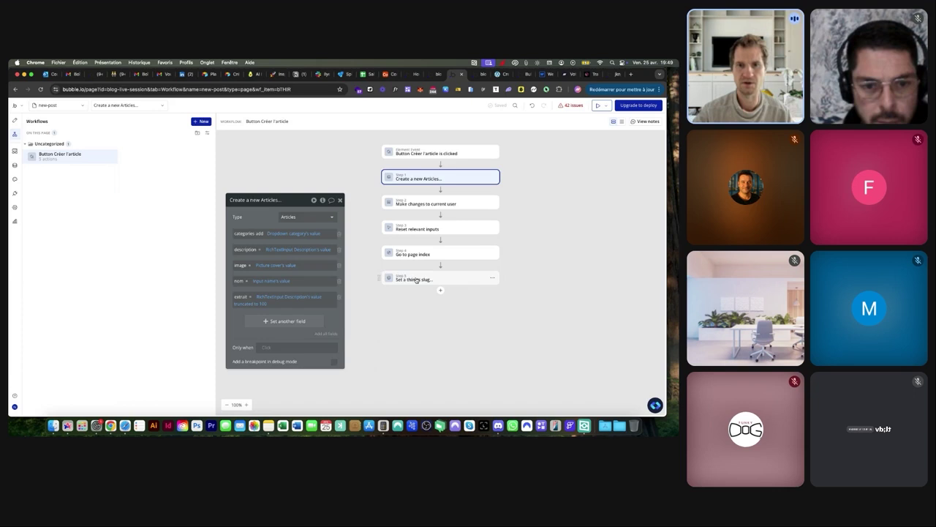
click(414, 280)
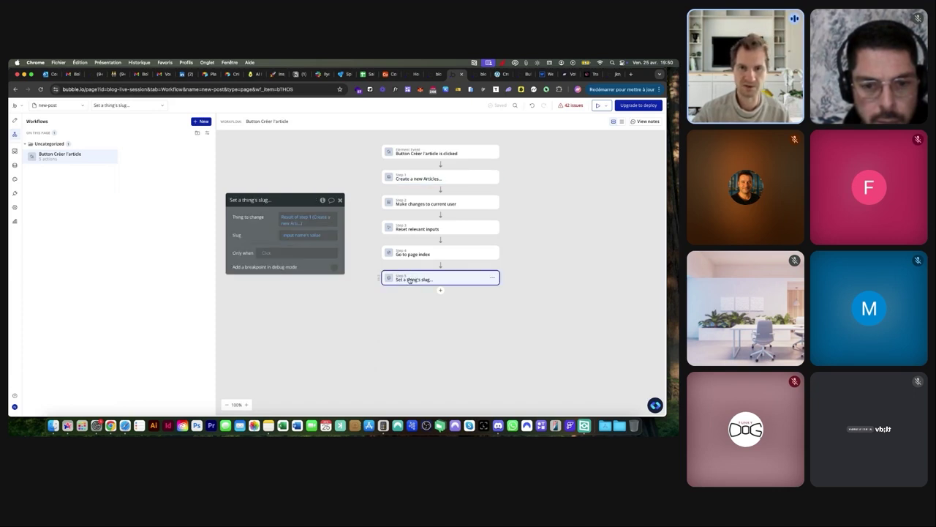
click(413, 254)
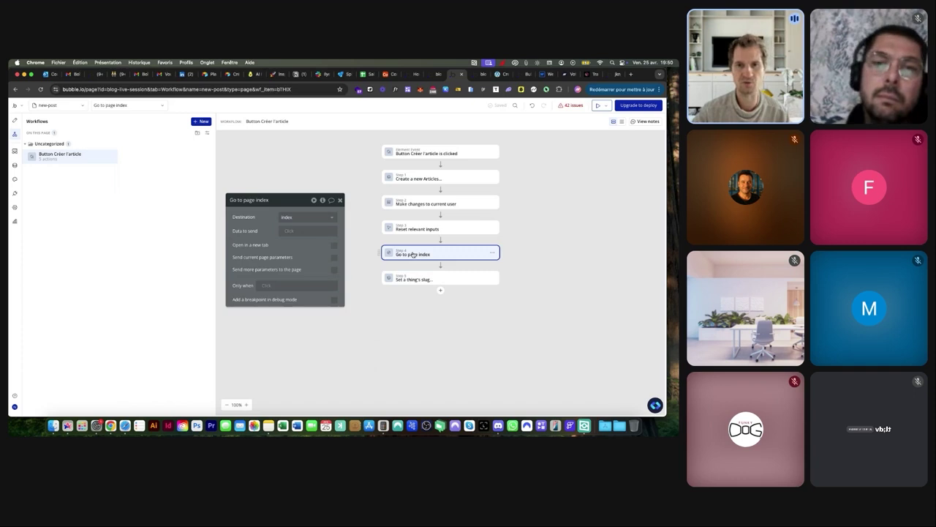
Drag the slug step above Go to page index, then above Reset relevant inputs, making it step 3
click(414, 278)
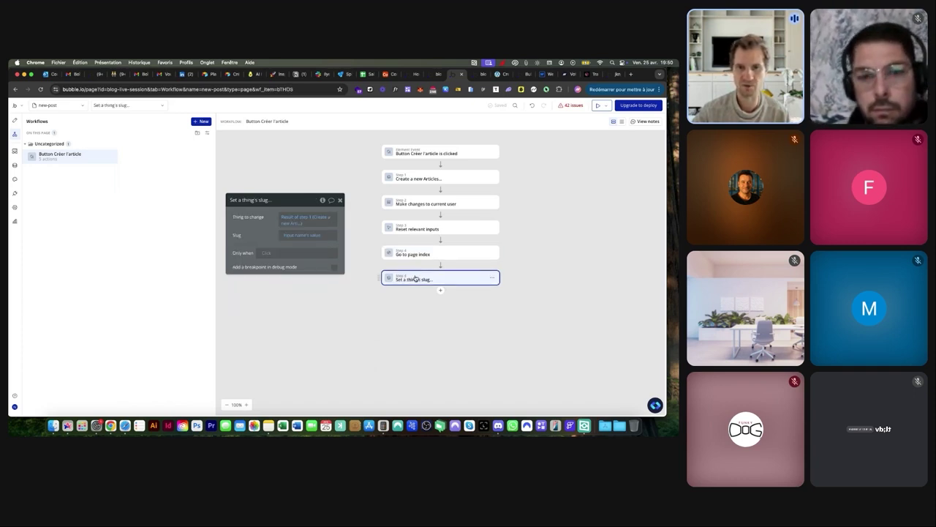
drag(415, 279, 415, 252)
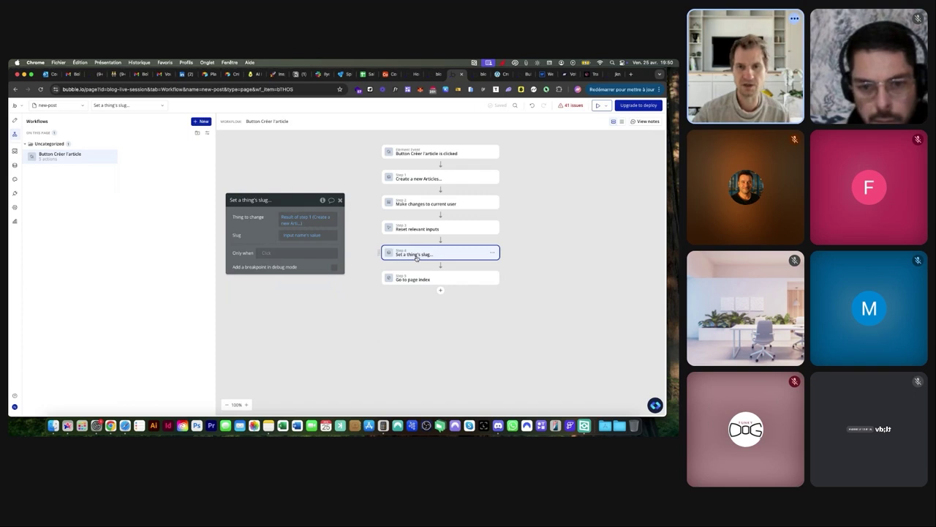
scroll(405, 254, up, 5)
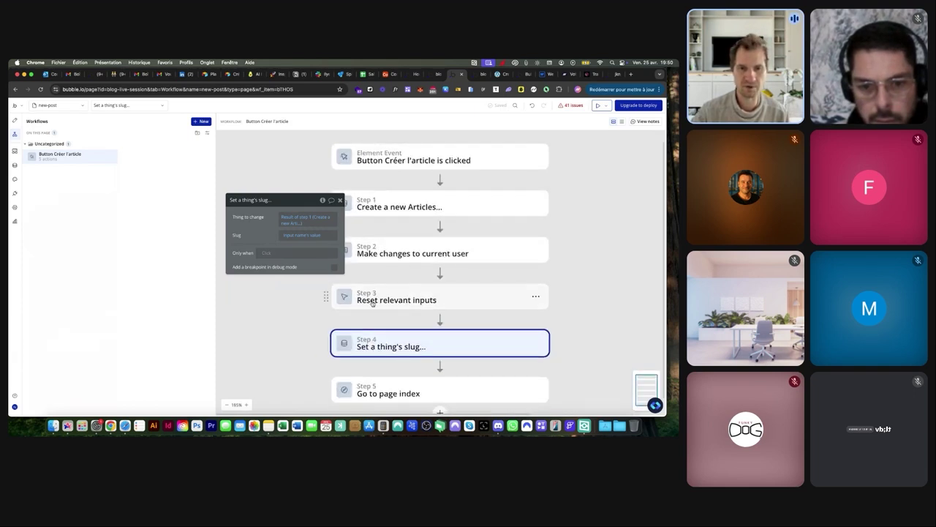
scroll(392, 302, down, 4)
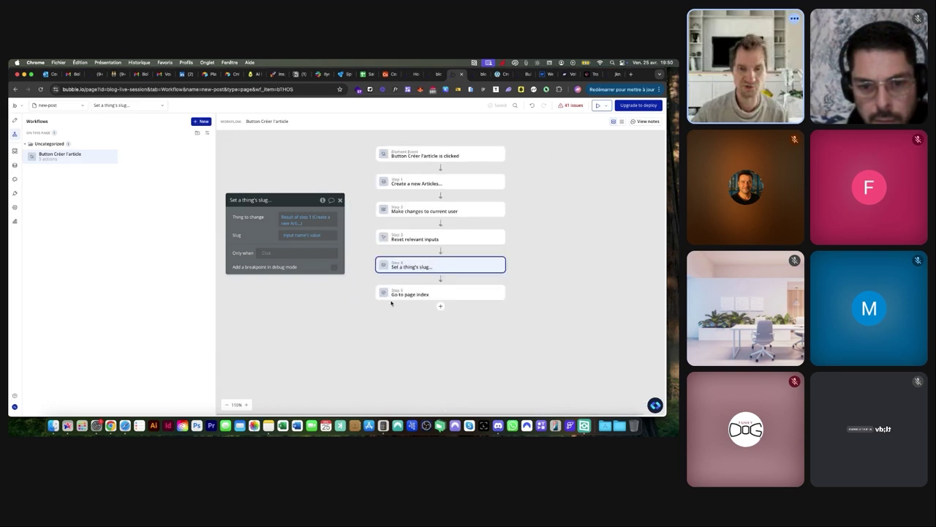
scroll(302, 237, up, 5)
click(287, 235)
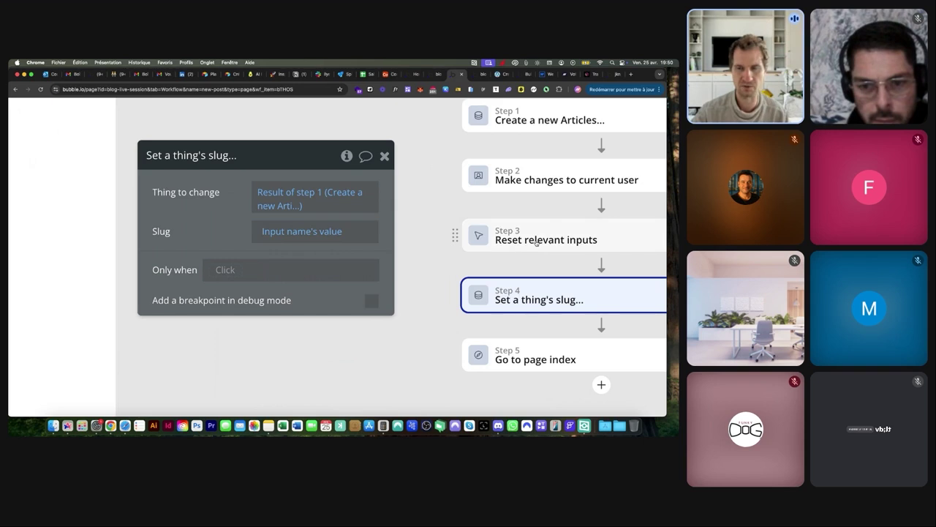
click(300, 238)
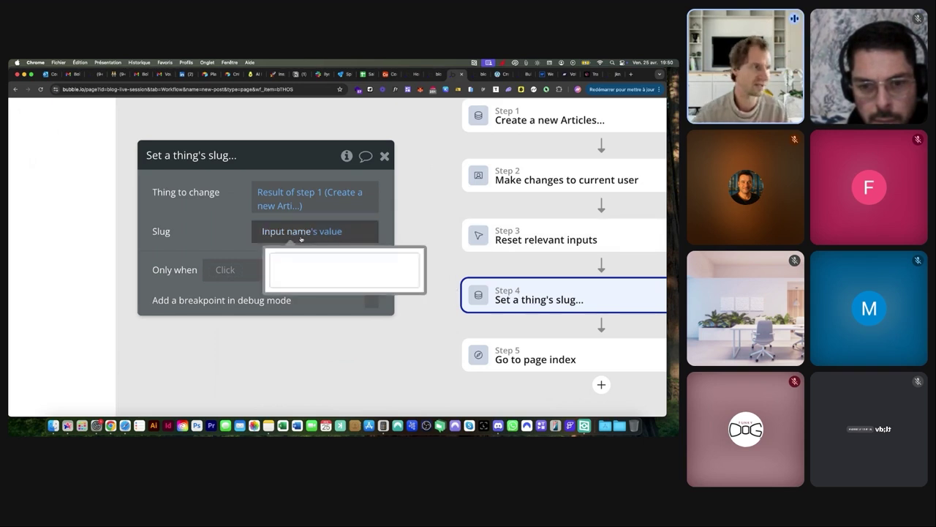
scroll(301, 240, down, 5)
drag(418, 268, 422, 231)
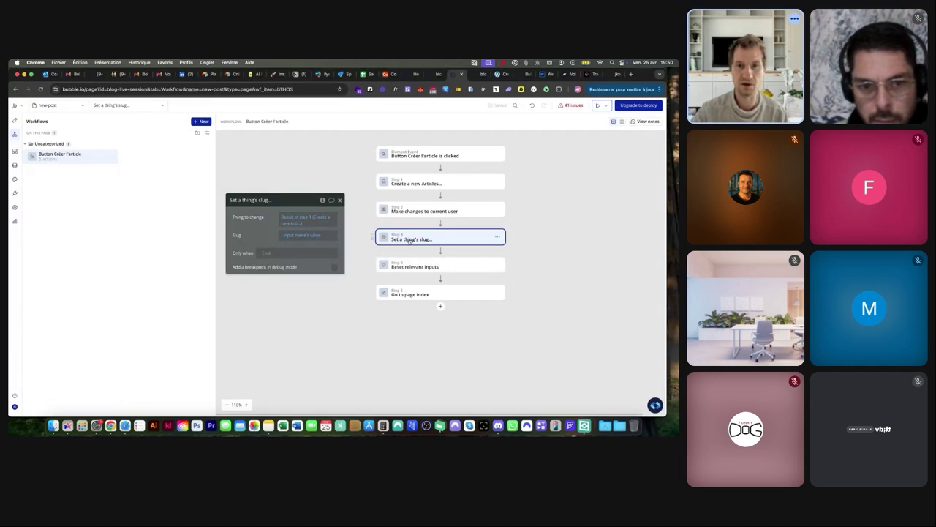
In the preview tab, load version-test/new-post to show the empty Créer un article form
click(476, 74)
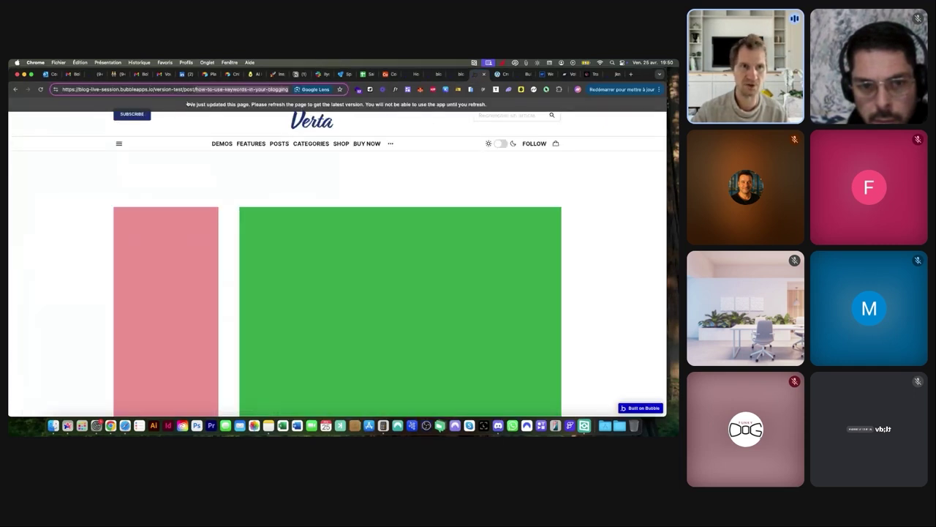
key(BackSpace)
key(BackSpace)
key(BackSpace)
key(BackSpace)
key(BackSpace)
key(BackSpace)
text(ne)
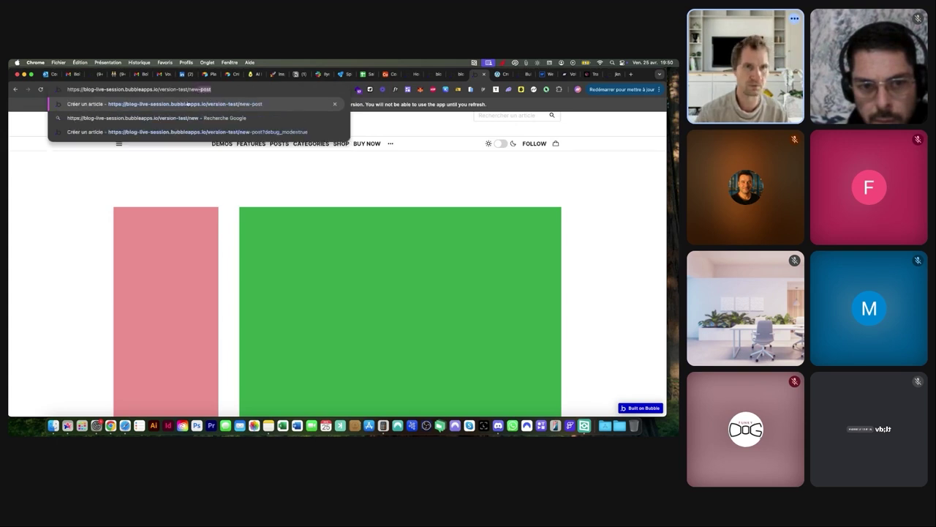
key(Return)
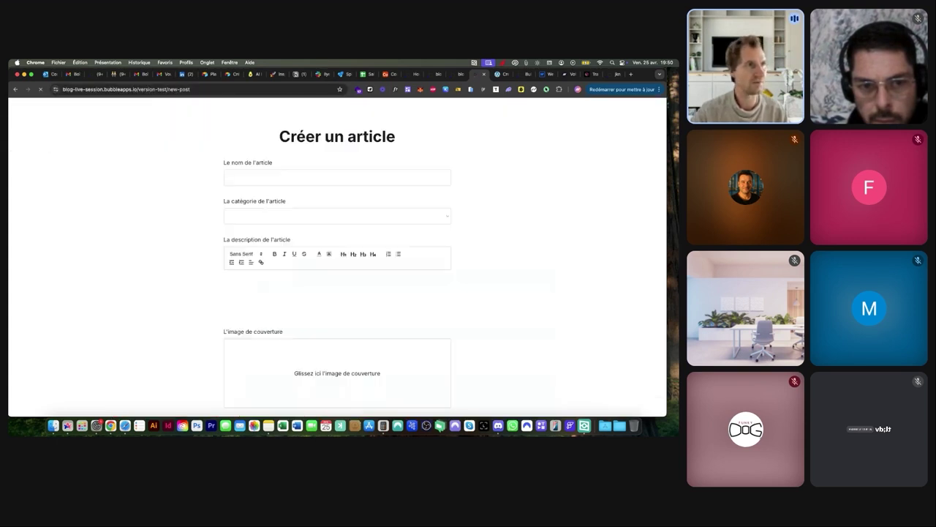
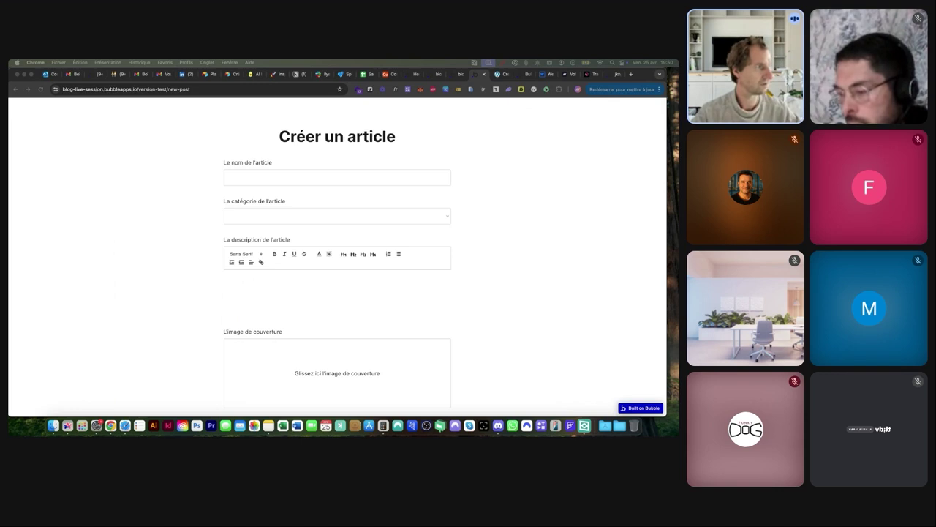
Paste the article title and two-paragraph description, choosing the Advertising category
click(244, 175)
text(Discover the Secrets to Successful Content Creation)
click(245, 216)
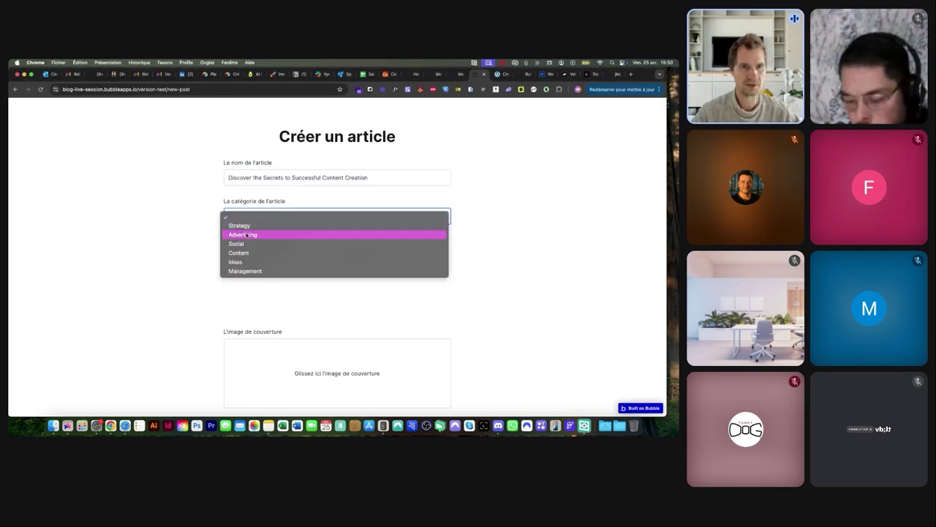
click(247, 235)
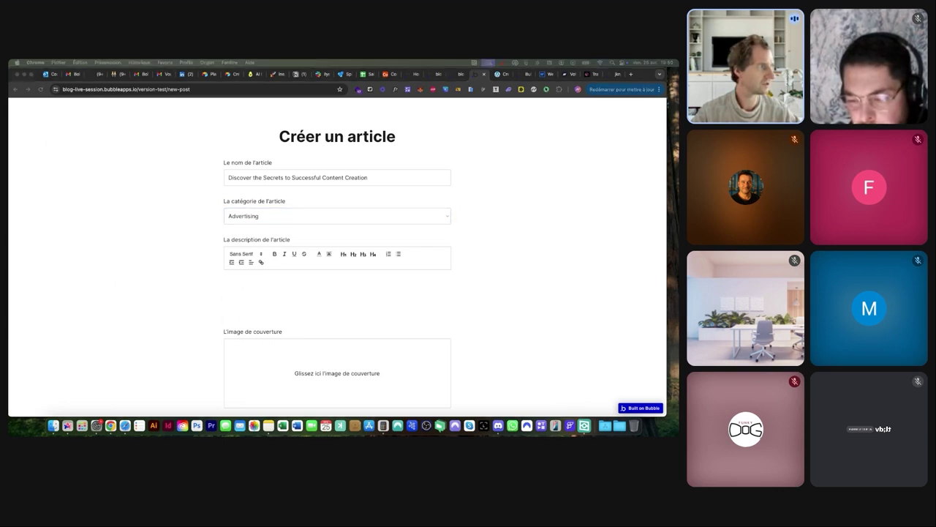
click(282, 292)
text(Structured gripped tape invisible moulded cups for sauppor firm hold strong powermesh front liner sport detail. Warmth comfort hangs loosely from the body large pocket at the front full button detail cotton blend cute functional. Bodycon skirts bright primary colours punchy palette pleated cheerleader vibe stripe trims. Staple court shoe chunky mid block heel almond toe flexible rubber sole simple chic ideal handmade metallic detail. Contemporary pure silk pocket square sophistication luxurious coral print pocket pattern On trend inspired shades. Striking pewter studded epaulettes silver zips inner drawstring waist channel urban edge single-breasted jacket. Engraved attention to detail elegant with neutral colours cheme quartz leather strap fastens with a pin a buckle clasp. Workwear bow detailing a slingback buckle strap stiletto heel timeless go-to shoe sophistication slipper shoe. Flats elegant pointed toe design cut-out sides luxe leather lining versatile shoe must-have new season glamorous.)
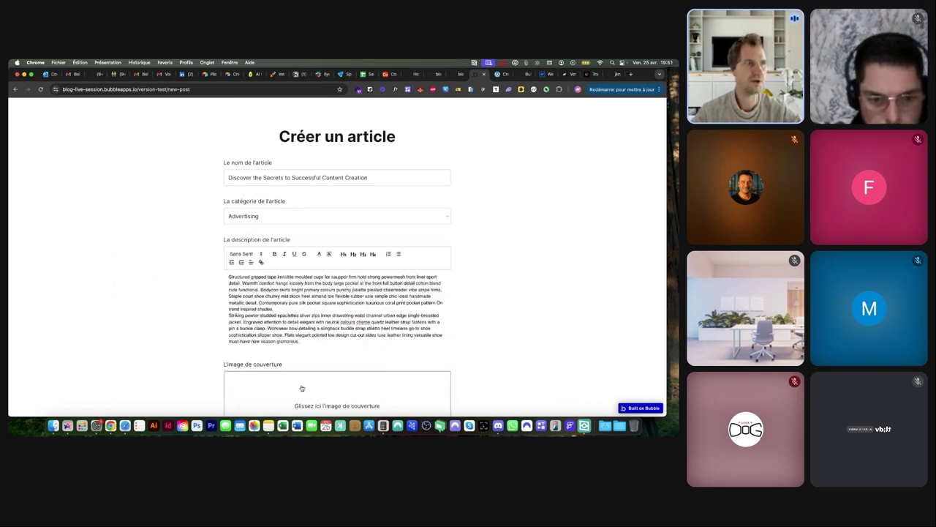
Upload demo-image-00038.jpg as the article's cover image
click(301, 388)
click(353, 291)
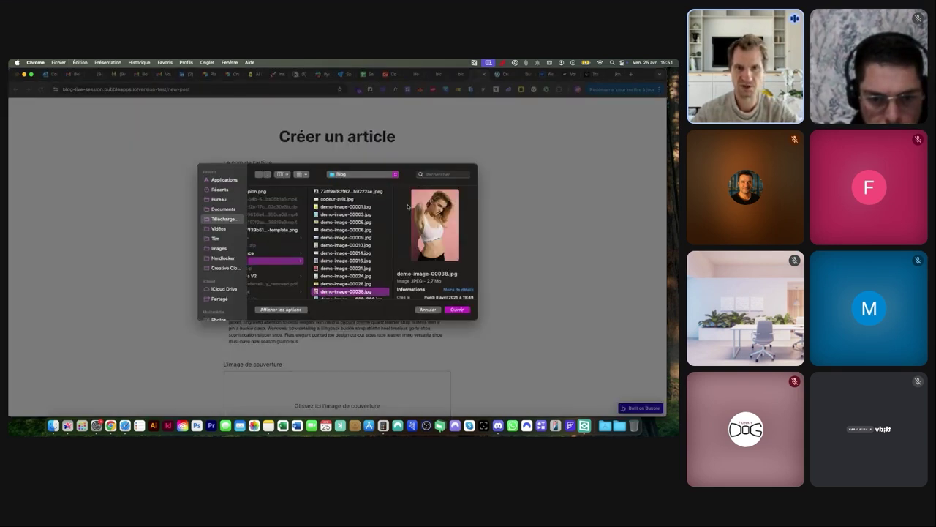
key(Return)
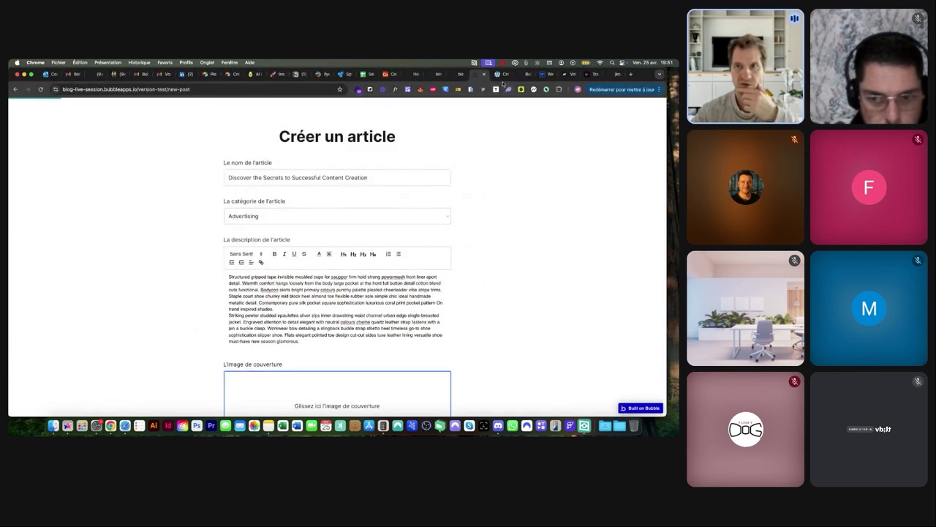
After glancing at the Verta reference and workflow editor, submit the article with Créer l'article
click(499, 73)
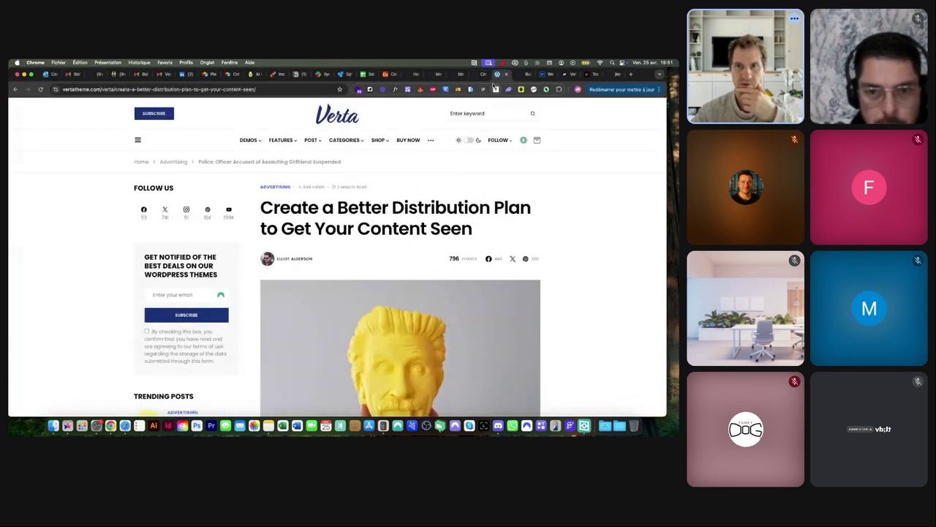
click(461, 75)
click(480, 74)
click(458, 74)
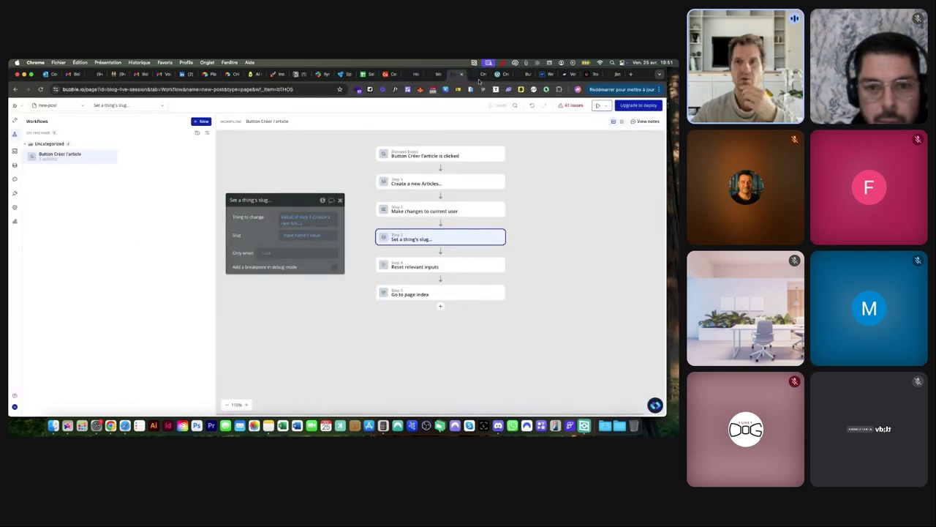
click(480, 75)
scroll(297, 327, down, 3)
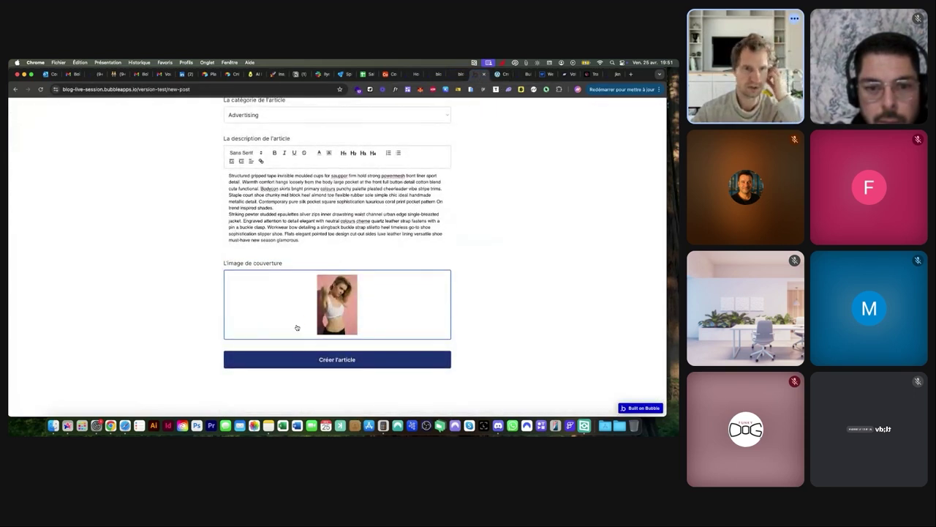
click(309, 359)
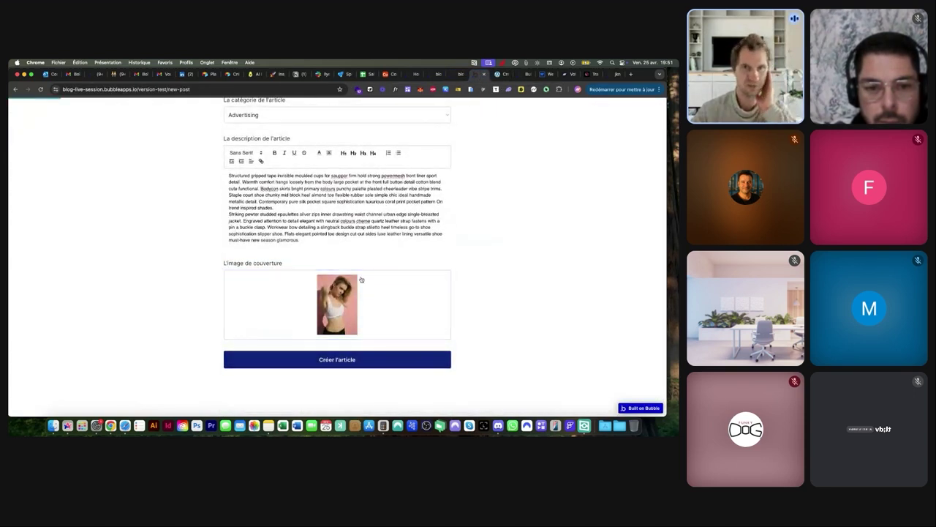
Show the All Articles records in the app's Data section
click(448, 76)
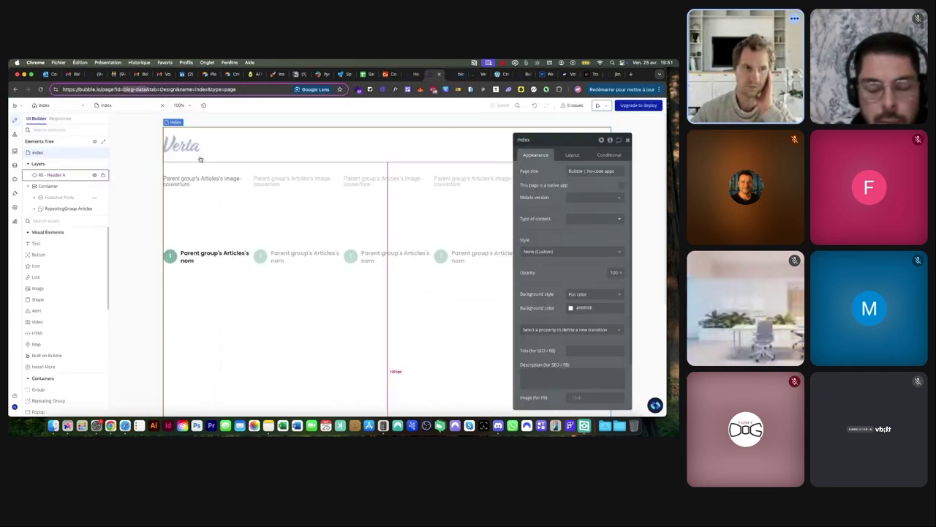
click(16, 166)
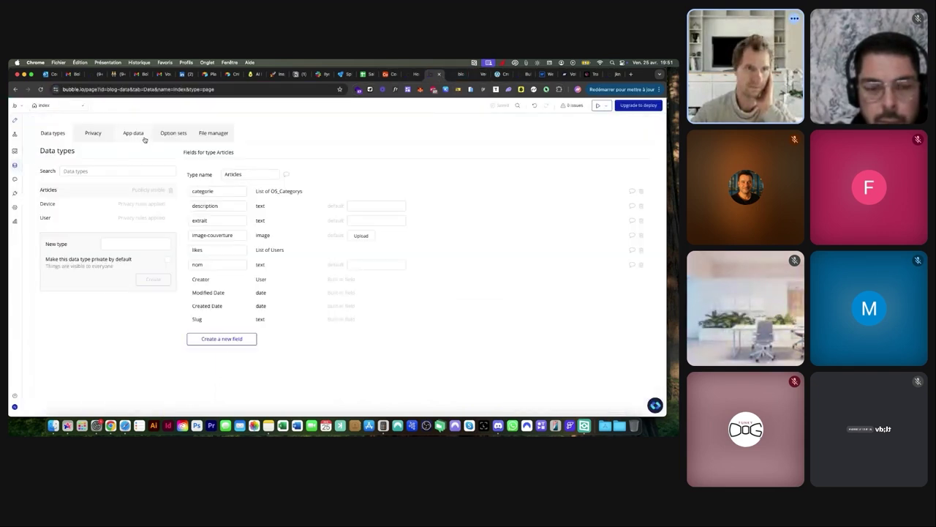
click(142, 136)
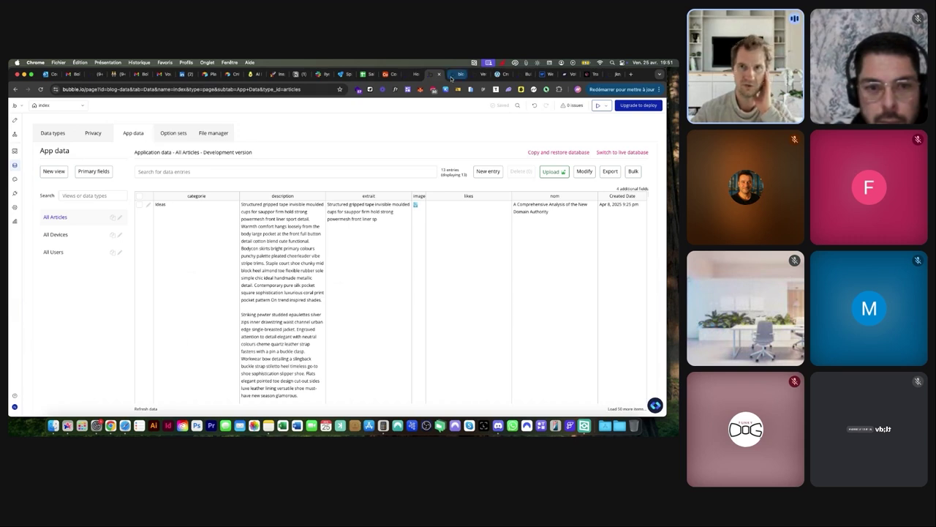
key(ctrl+Tab)
key(ctrl+shift+Tab)
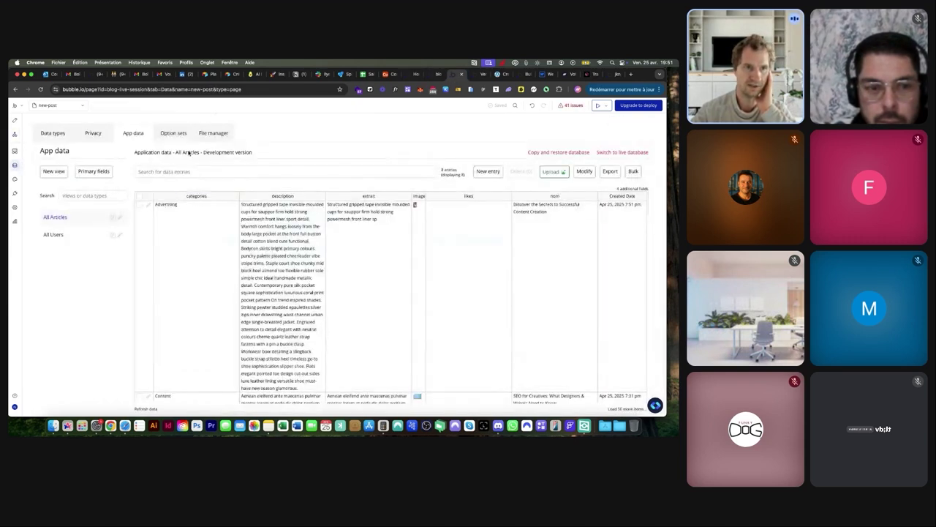
Inspect the new article's Nom and Slug values, and check it on the live blog
click(146, 207)
drag(230, 192, 321, 195)
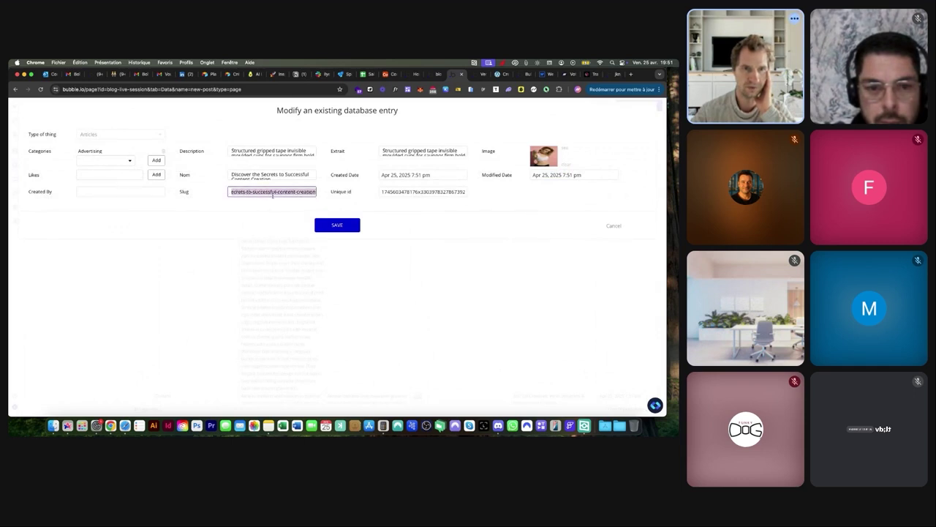
click(228, 191)
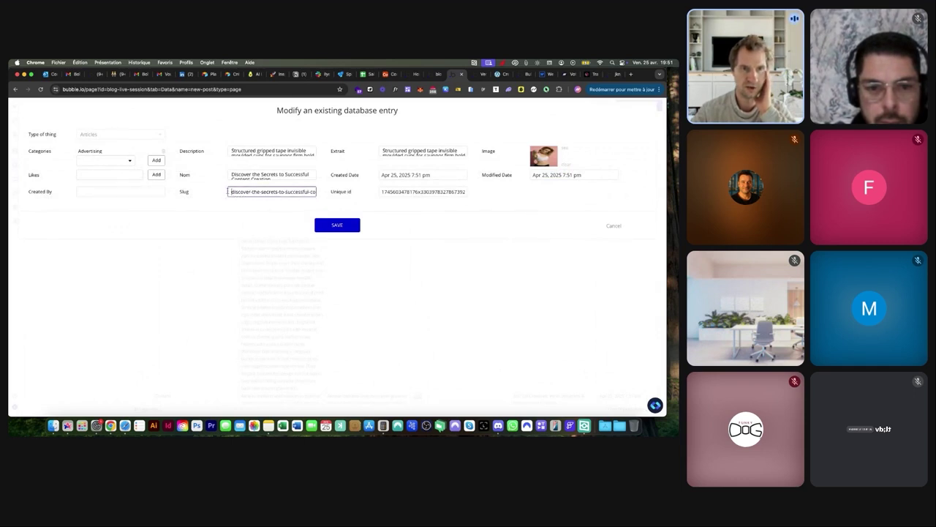
drag(231, 174, 272, 179)
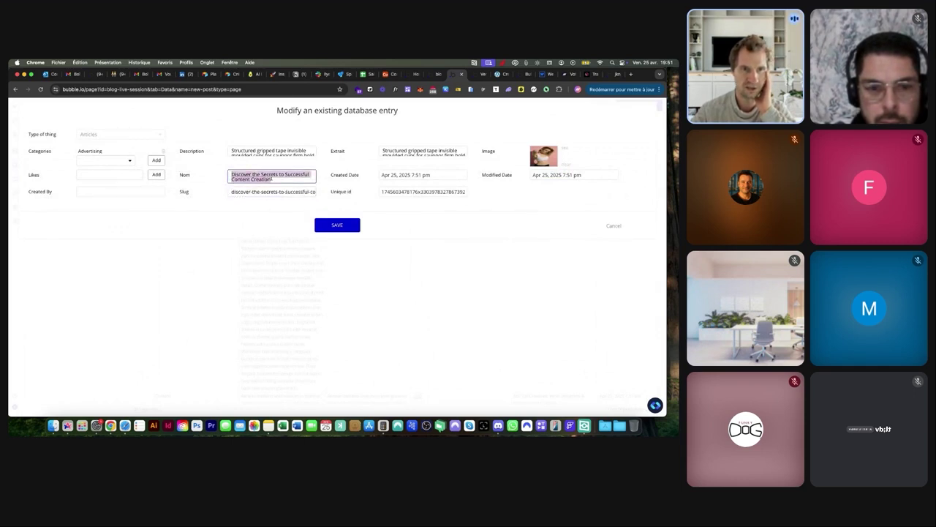
click(232, 191)
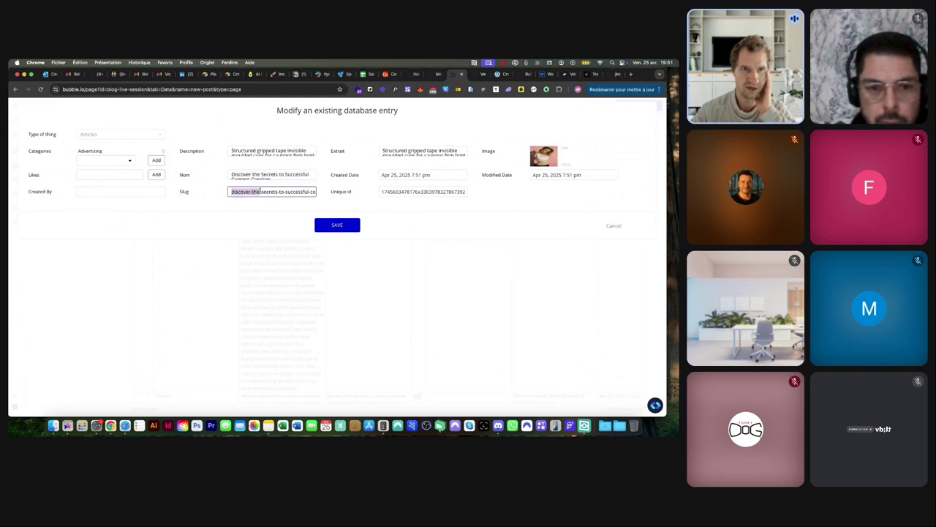
drag(289, 191, 316, 192)
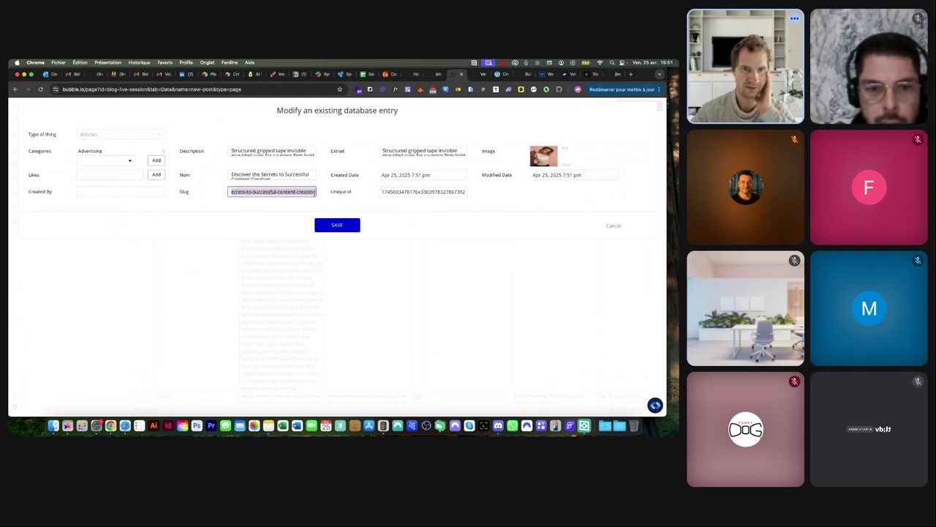
click(475, 74)
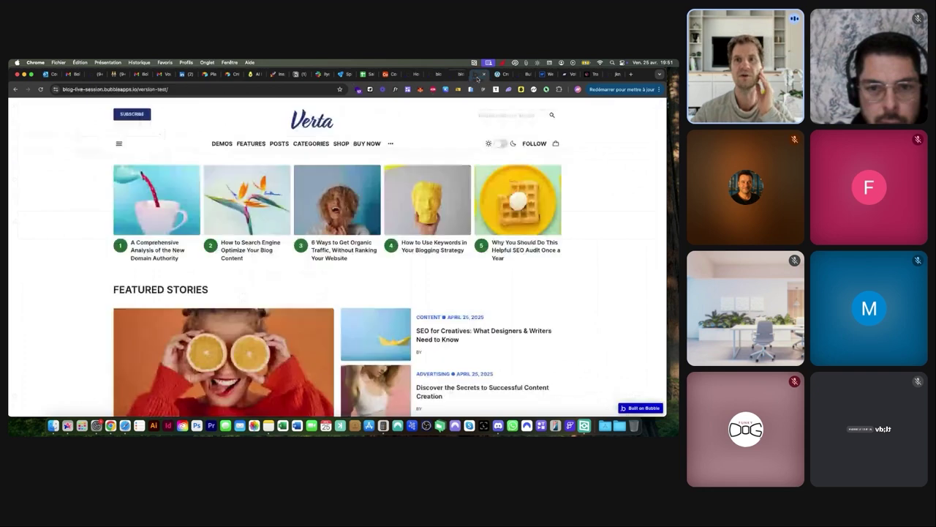
scroll(309, 199, down, 2)
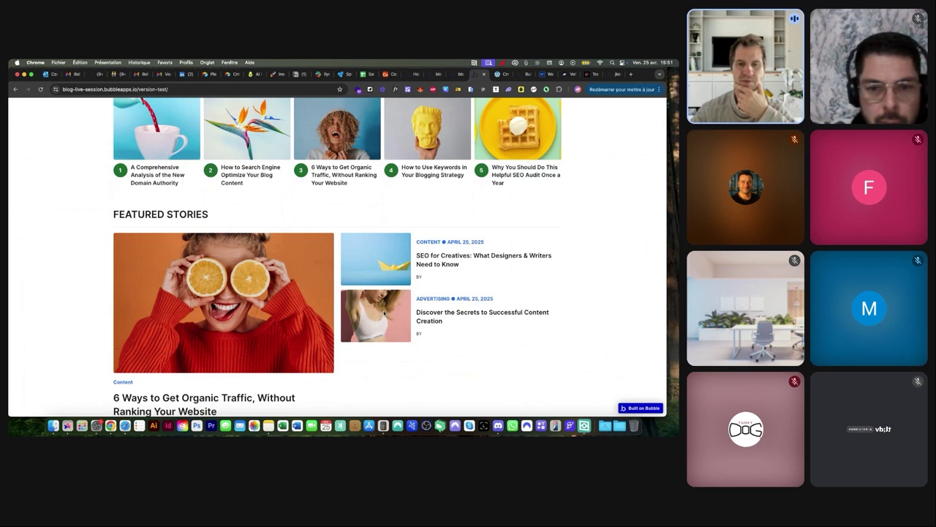
Cancel the entry edit without saving and open the index page design
click(453, 74)
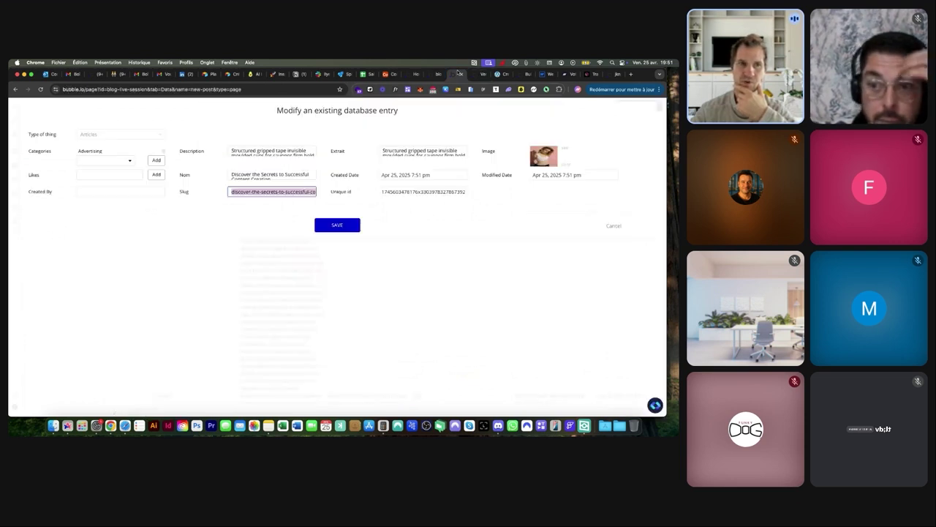
click(609, 226)
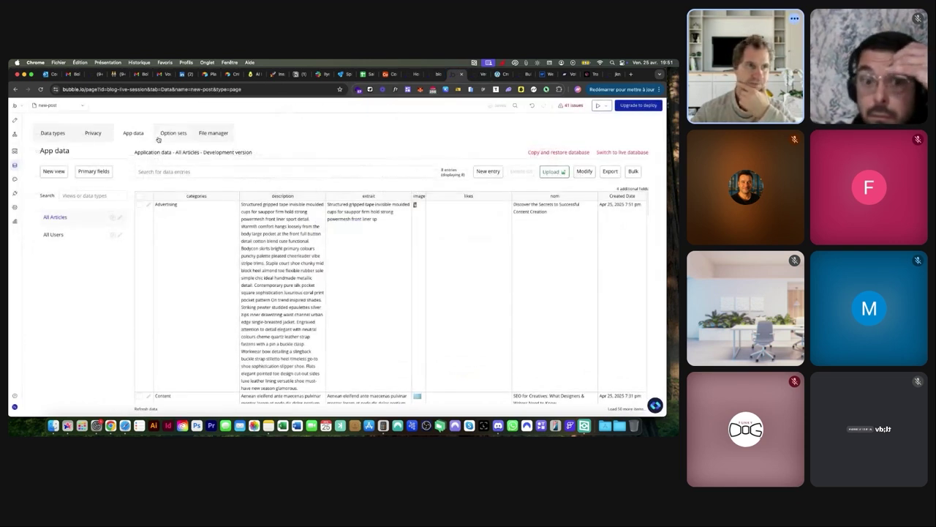
click(50, 107)
click(51, 151)
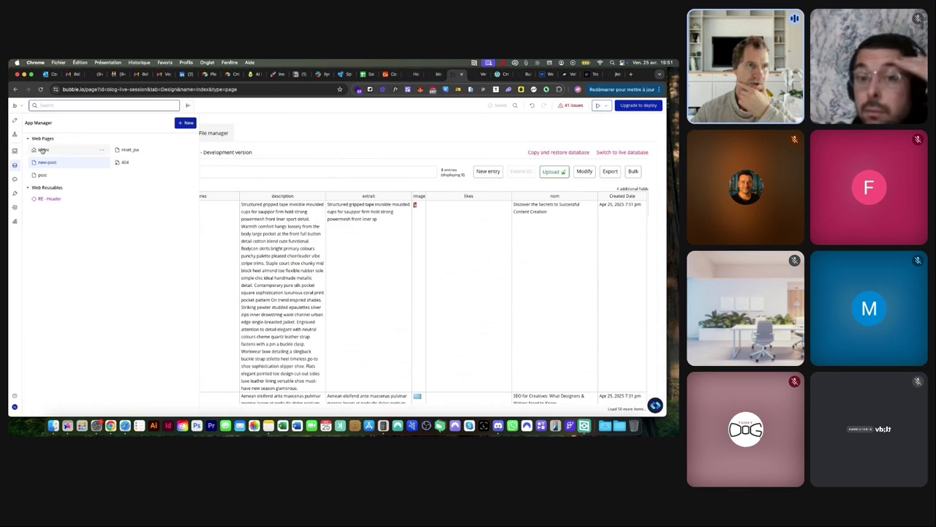
Select Group Articles inside RepeatingGroup Articles and create a click workflow for it
scroll(349, 216, down, 2)
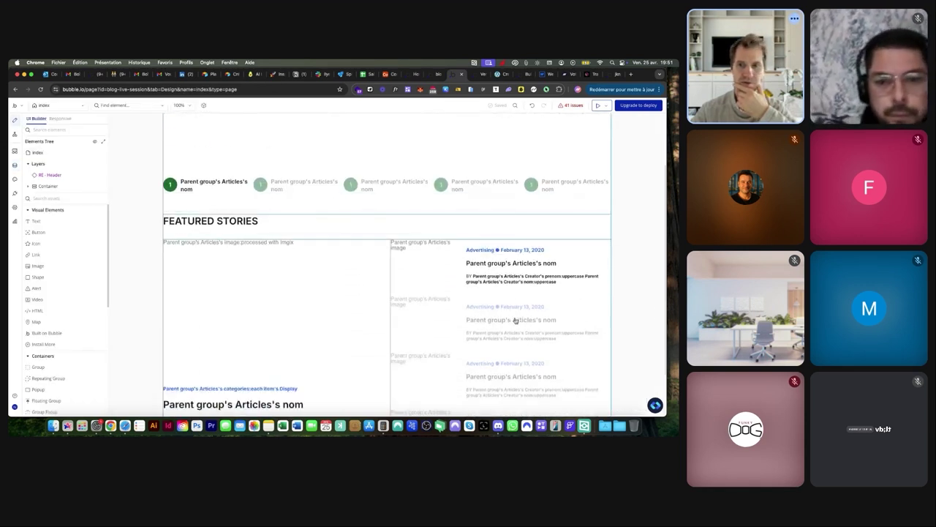
double_click(512, 320)
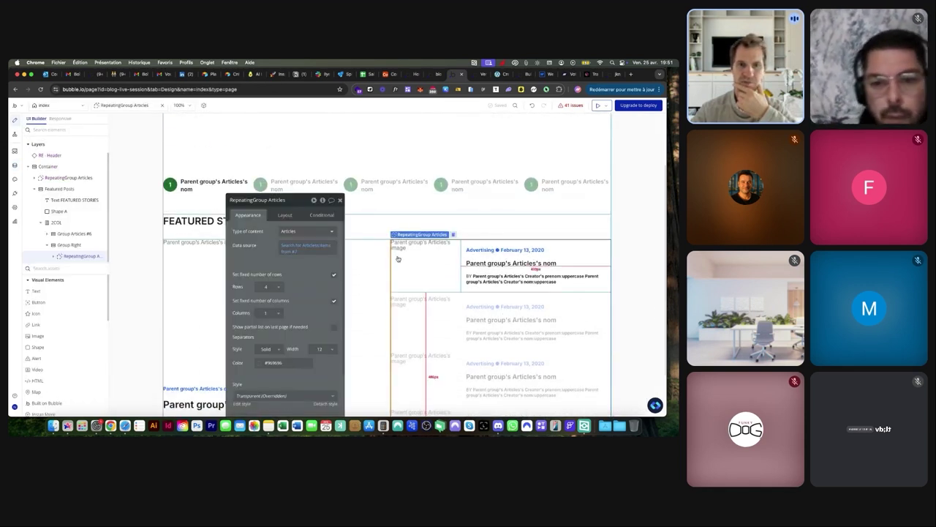
click(66, 245)
click(82, 255)
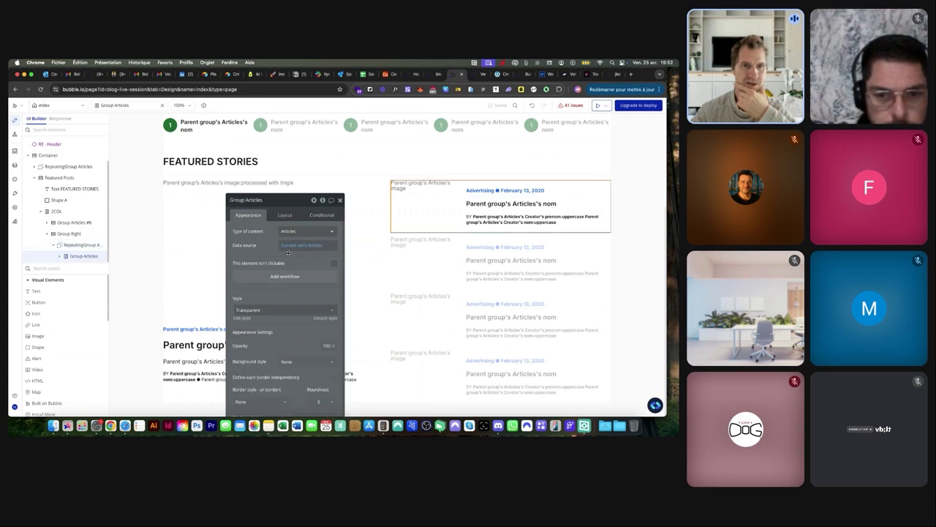
click(271, 276)
Add a Go to page post action sending Current cell's Articles
click(436, 171)
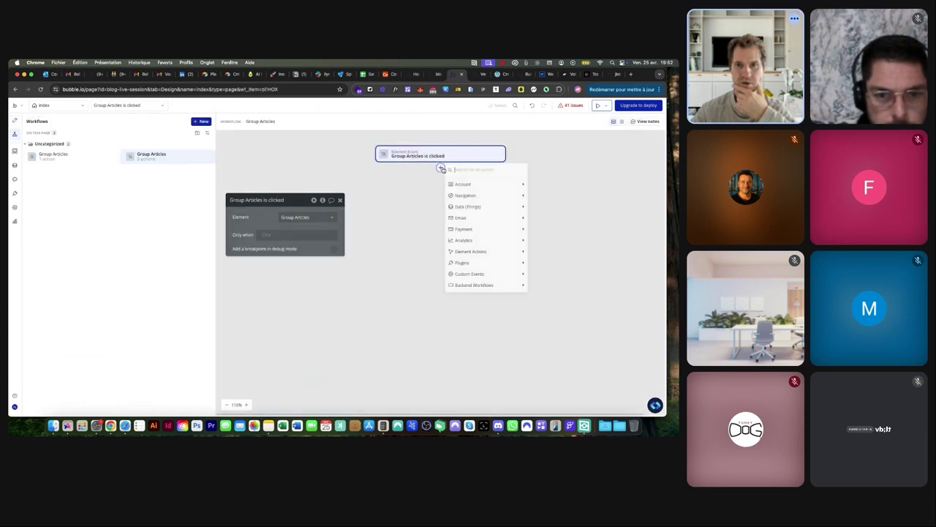
mouse_move(461, 198)
click(562, 200)
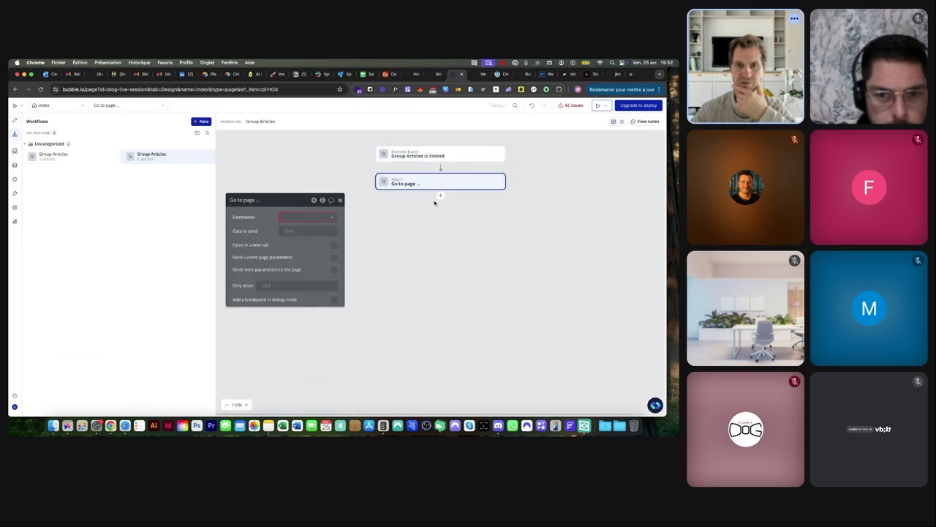
click(306, 217)
click(289, 251)
click(289, 231)
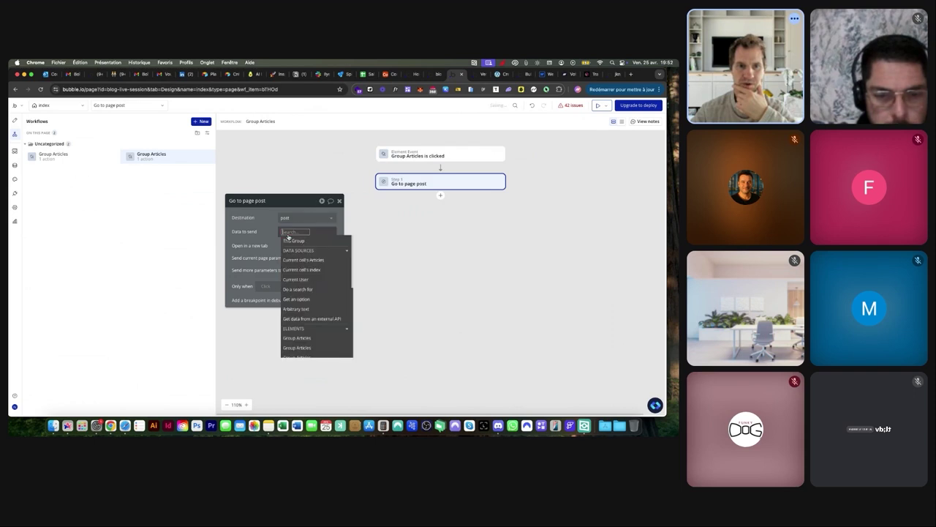
click(296, 259)
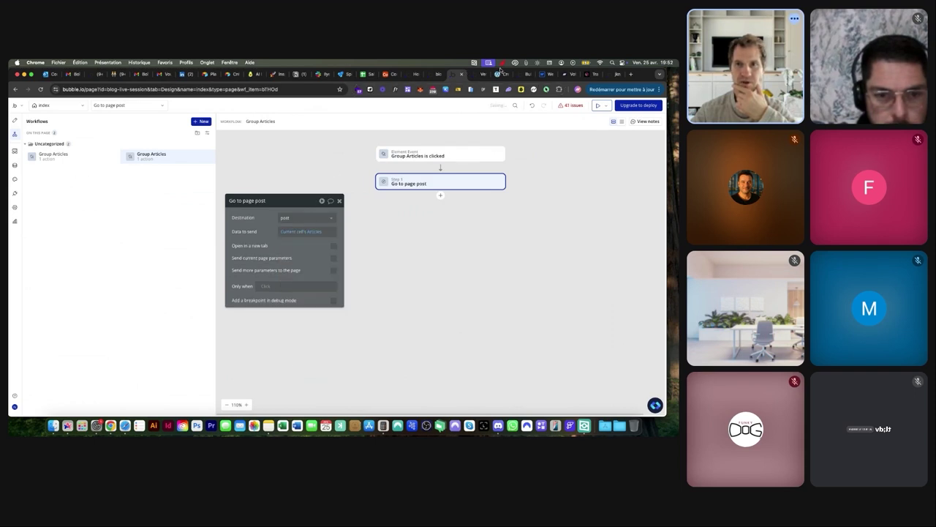
click(481, 74)
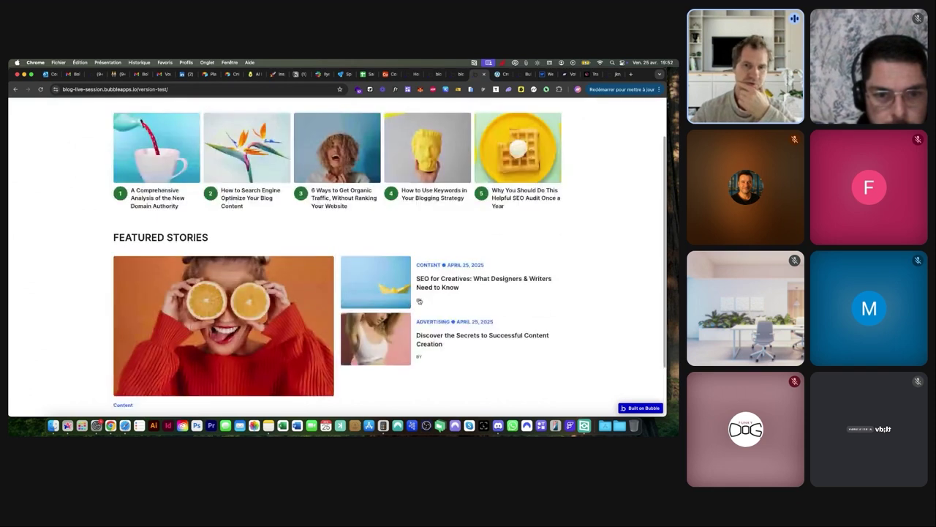
Open the content creation post in preview and inspect its slug in the URL
click(387, 290)
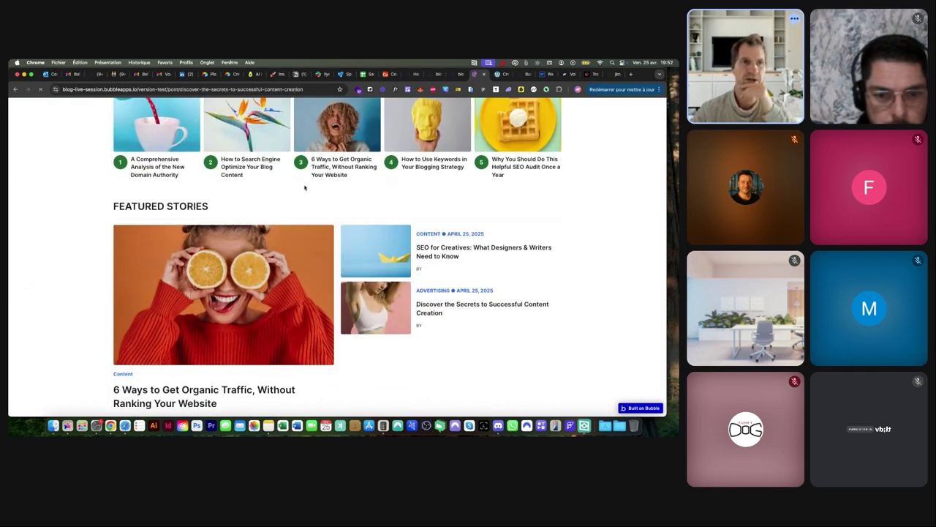
drag(182, 89, 307, 94)
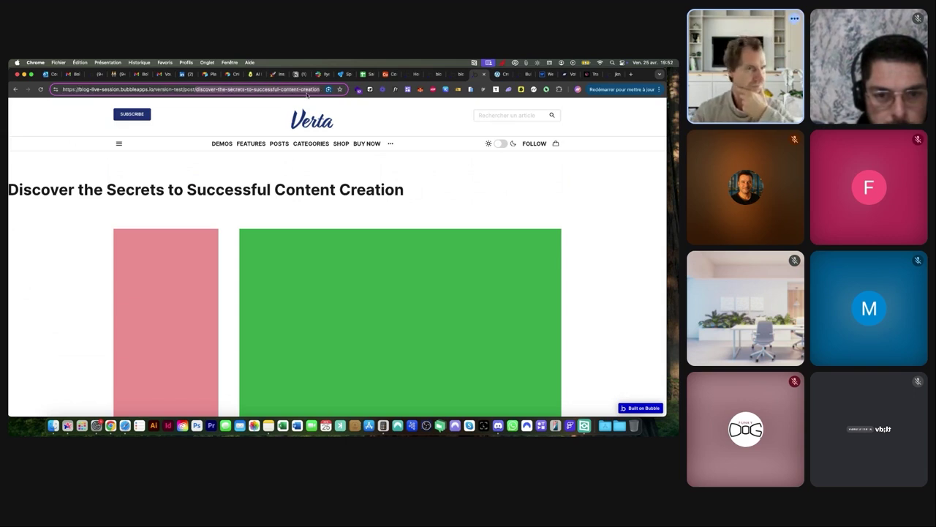
drag(46, 184, 335, 191)
click(361, 193)
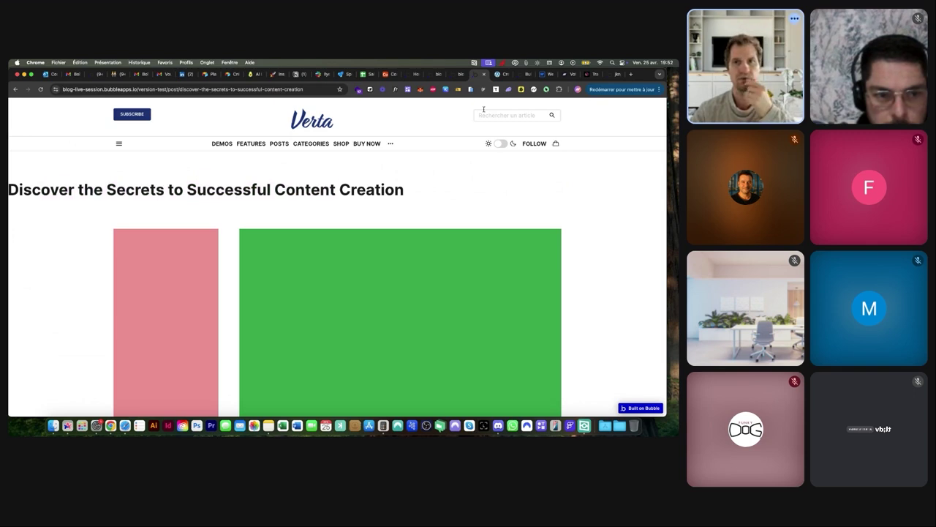
Return to the editor's Design view with the app's page list open
click(502, 76)
click(478, 76)
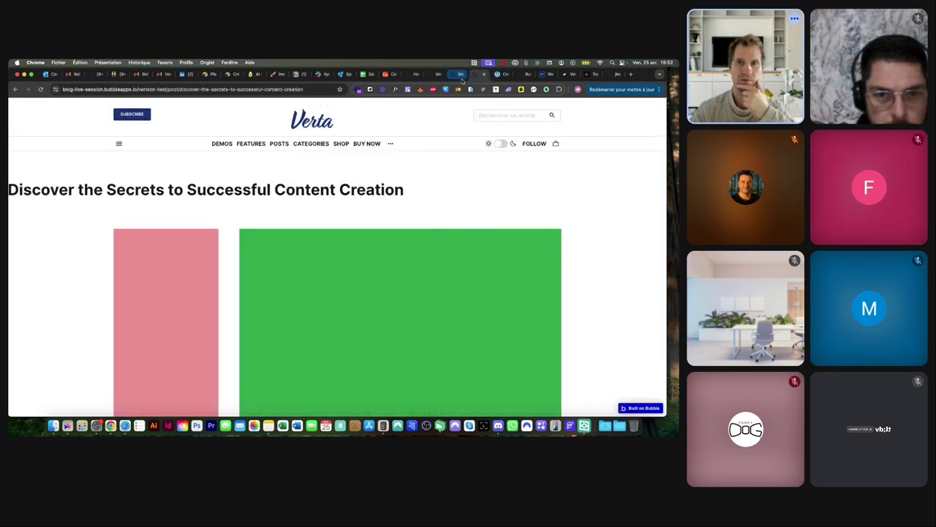
click(461, 76)
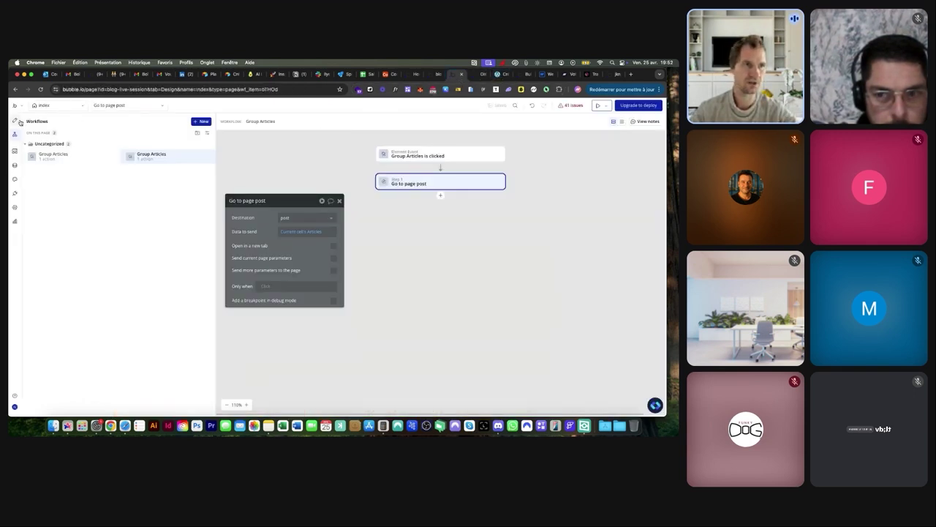
click(18, 122)
click(44, 105)
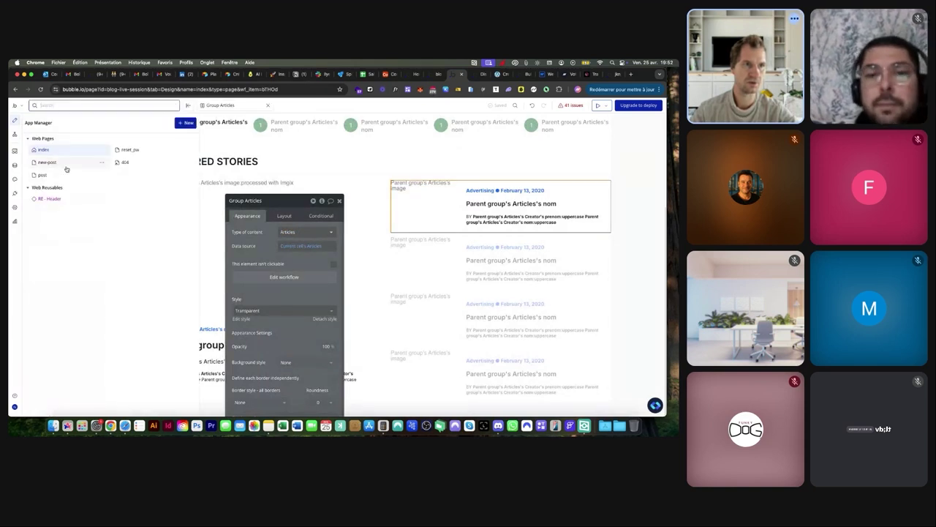
On the post page, drag the article title text into the green Post Content group
click(43, 175)
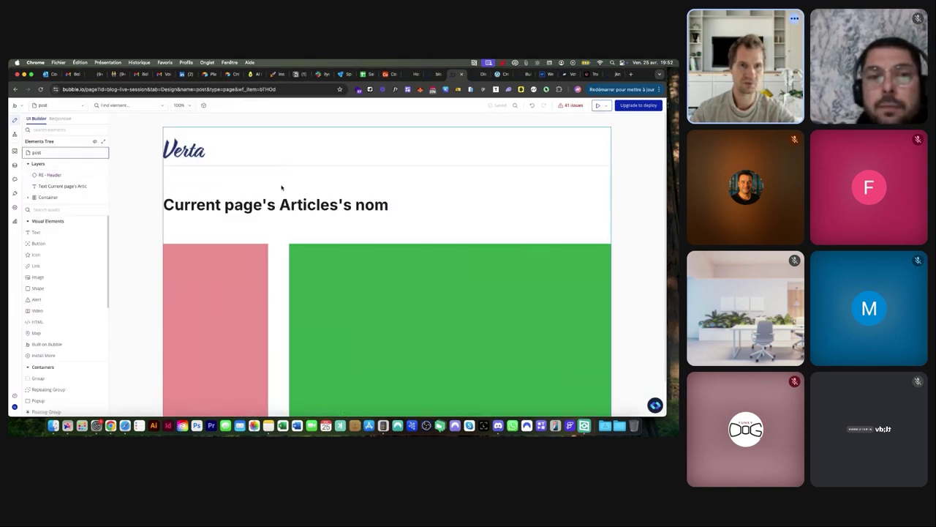
double_click(258, 204)
drag(381, 206, 389, 281)
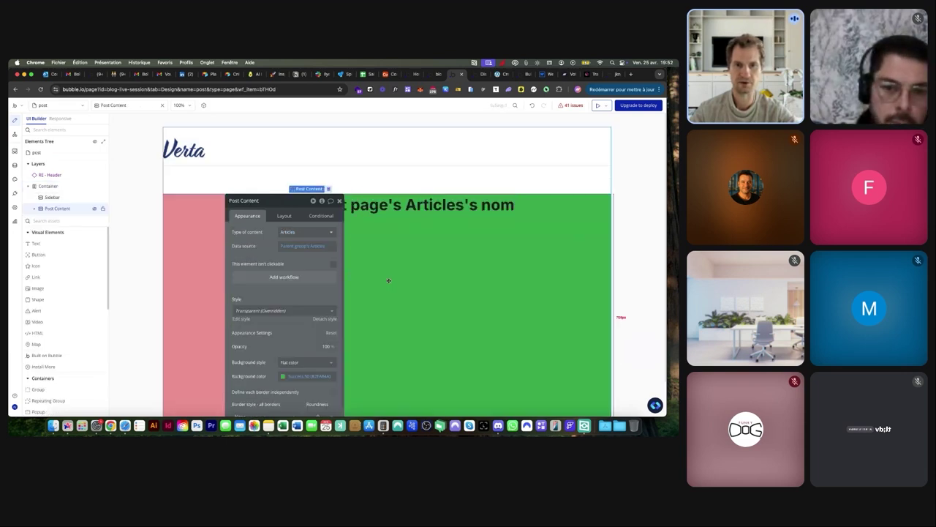
Study the Verta reference article's title, zooming the page in and out
click(499, 75)
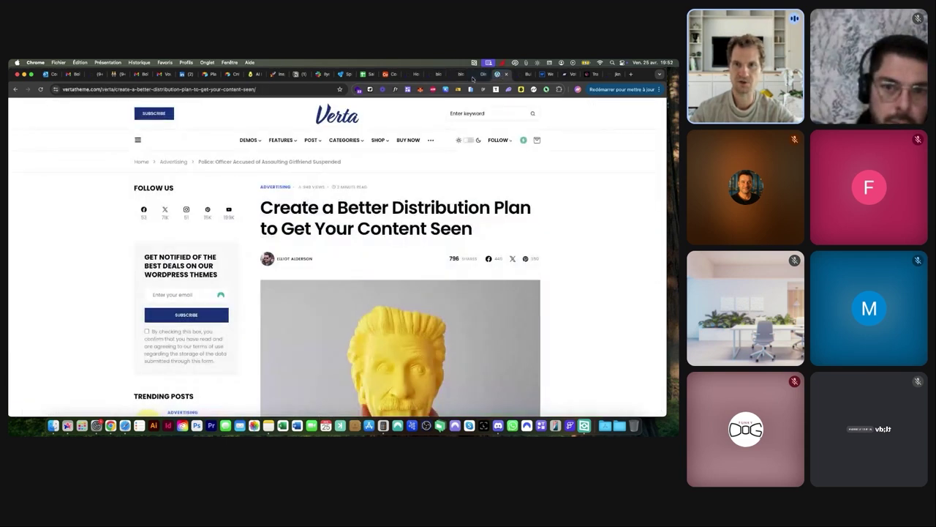
drag(267, 208, 474, 230)
key(super+plus)
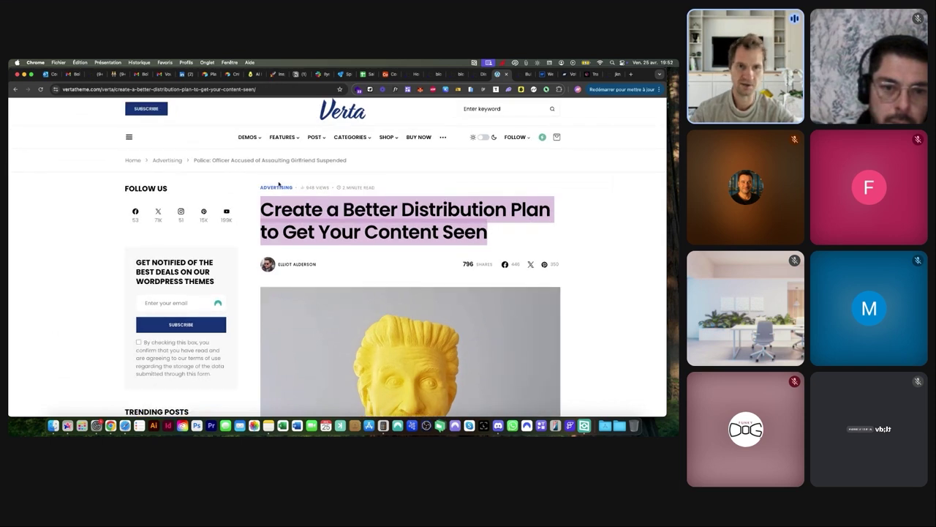
key(super+plus)
key(super+minus)
key(super+minus)
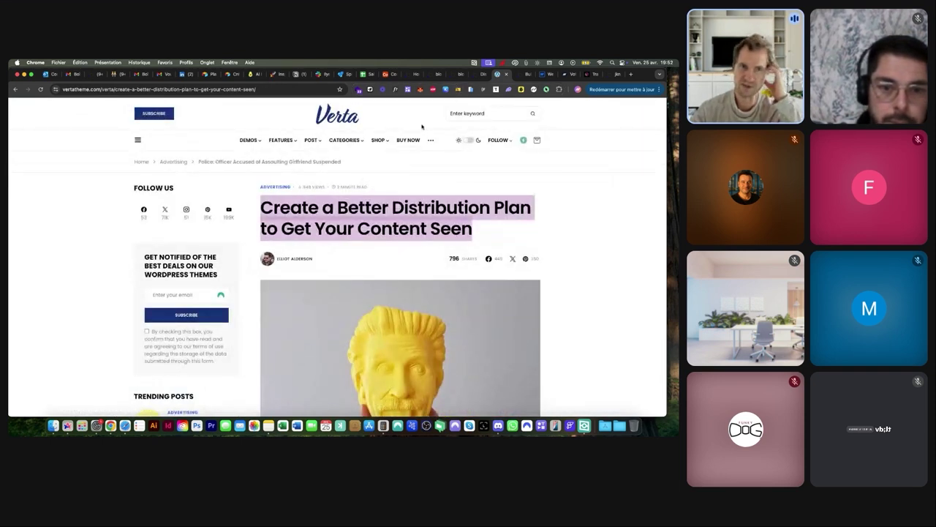
click(456, 75)
Add a Group atop Post Content with data source Parent group's Articles and Row layout
click(44, 220)
text(gr)
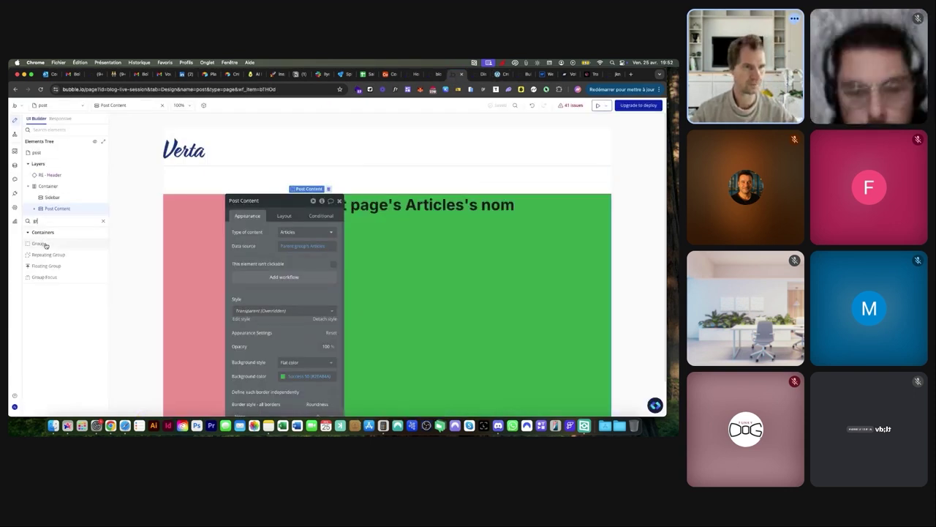
click(38, 243)
click(339, 201)
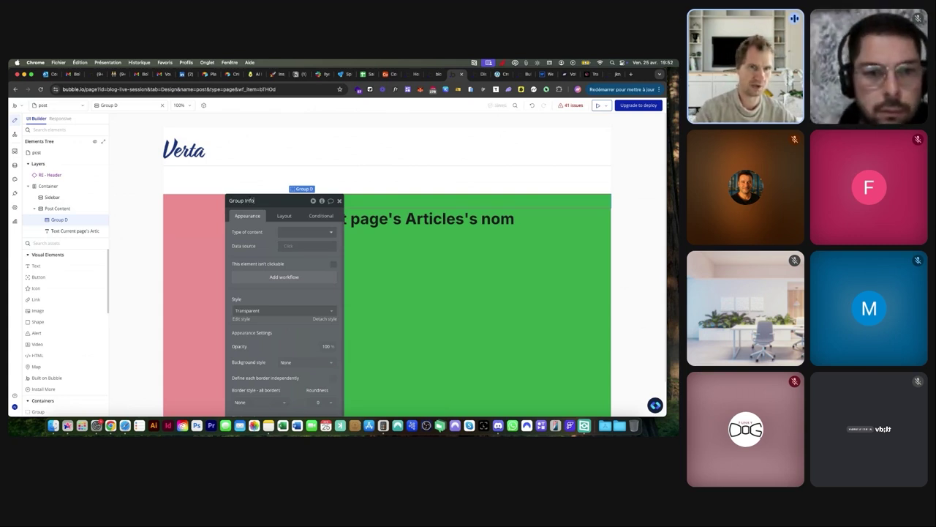
click(306, 246)
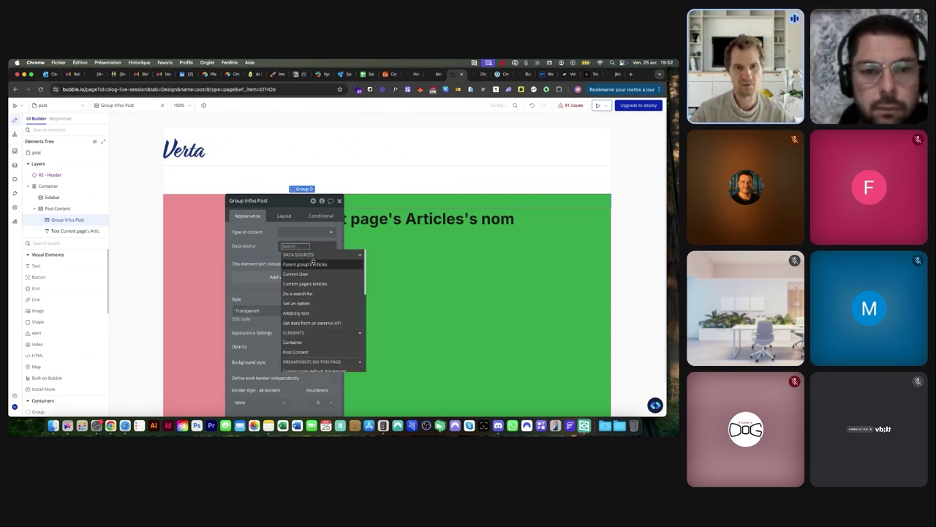
click(313, 263)
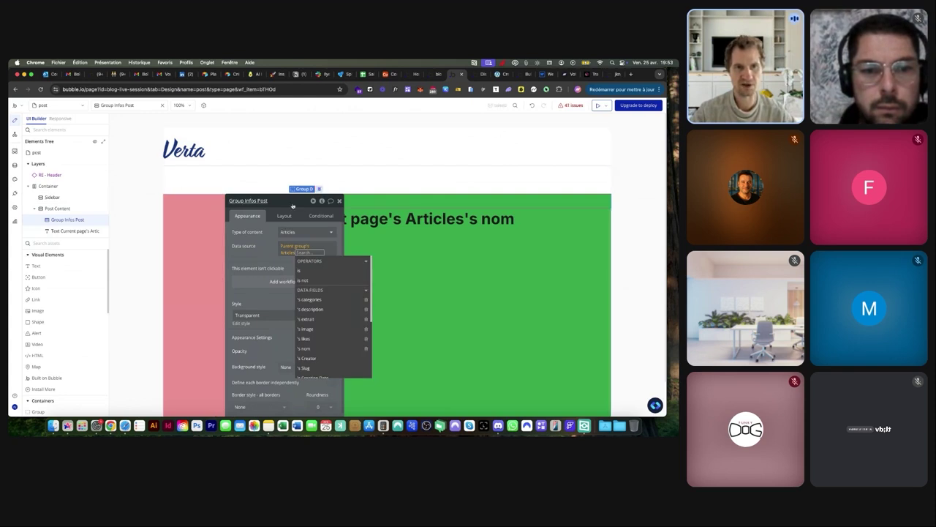
drag(292, 206, 189, 204)
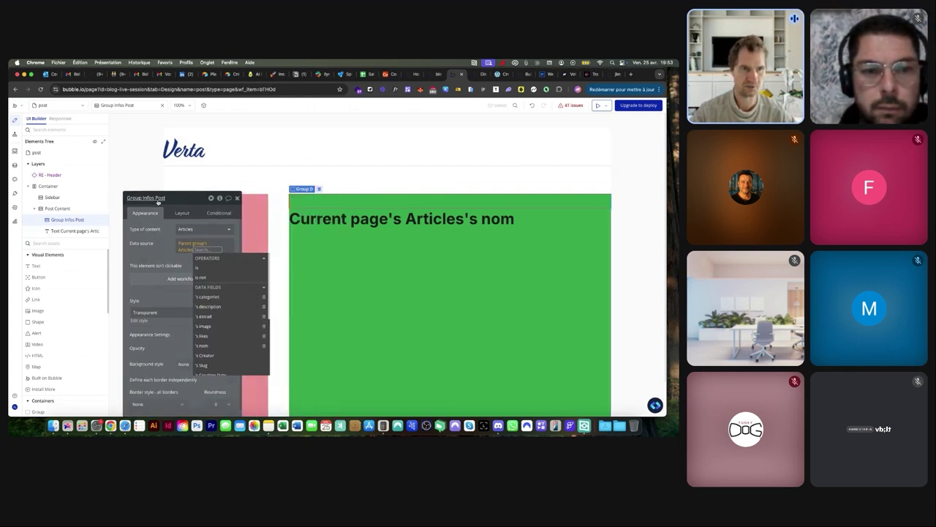
click(182, 213)
click(191, 231)
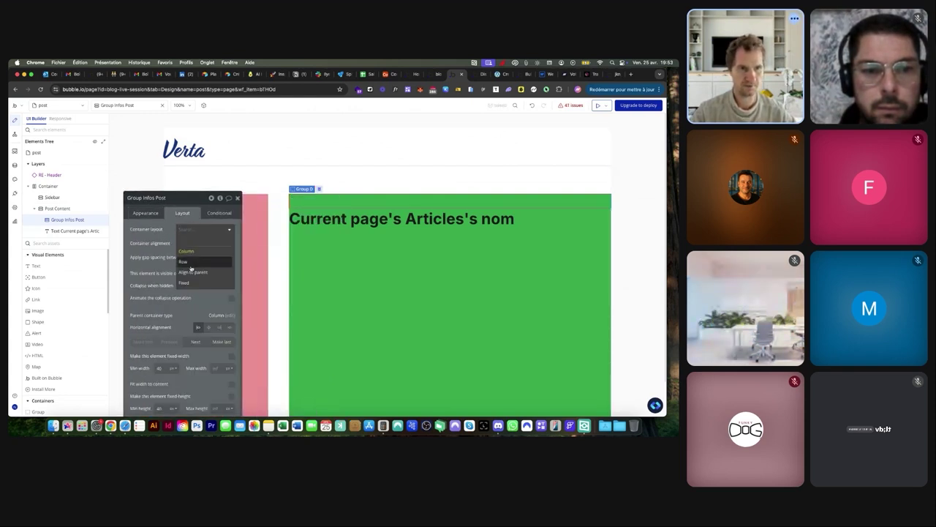
click(191, 267)
Add a Text inside it showing Parent group's Articles's categories:each item's Display
click(36, 267)
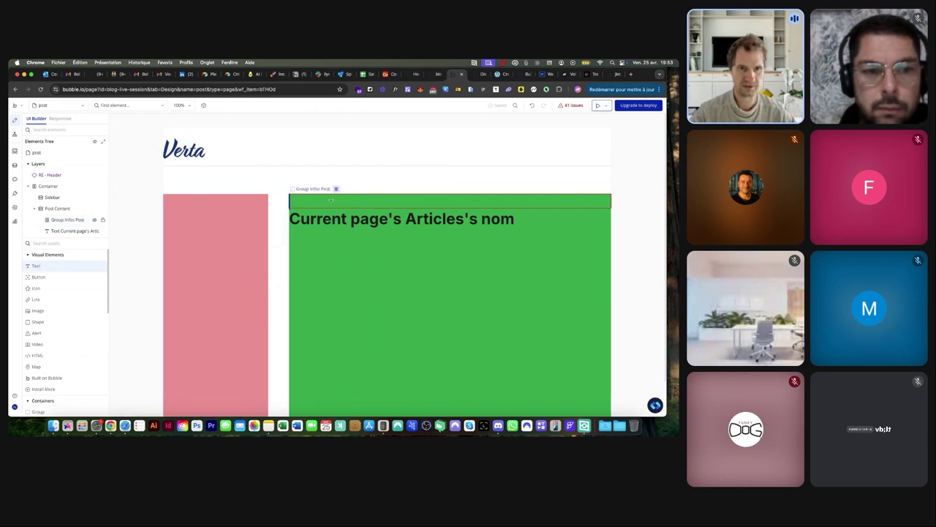
click(331, 200)
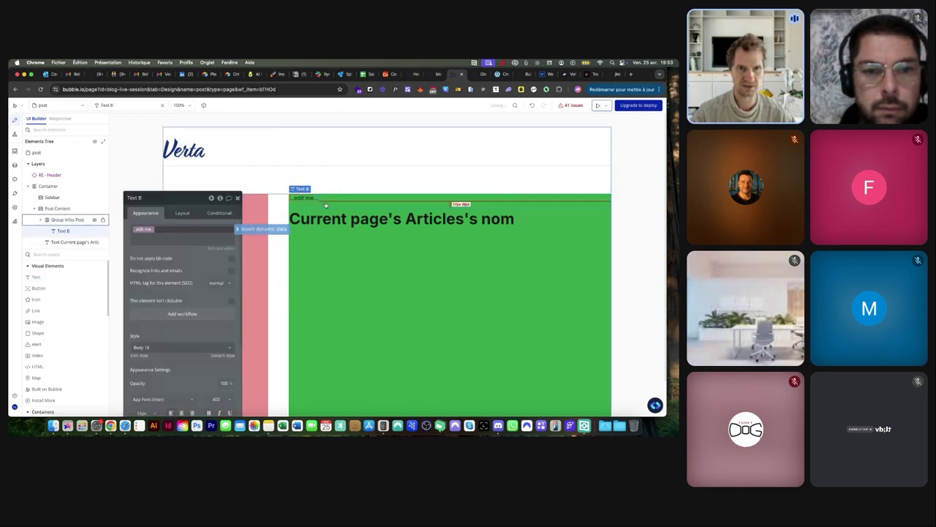
click(253, 229)
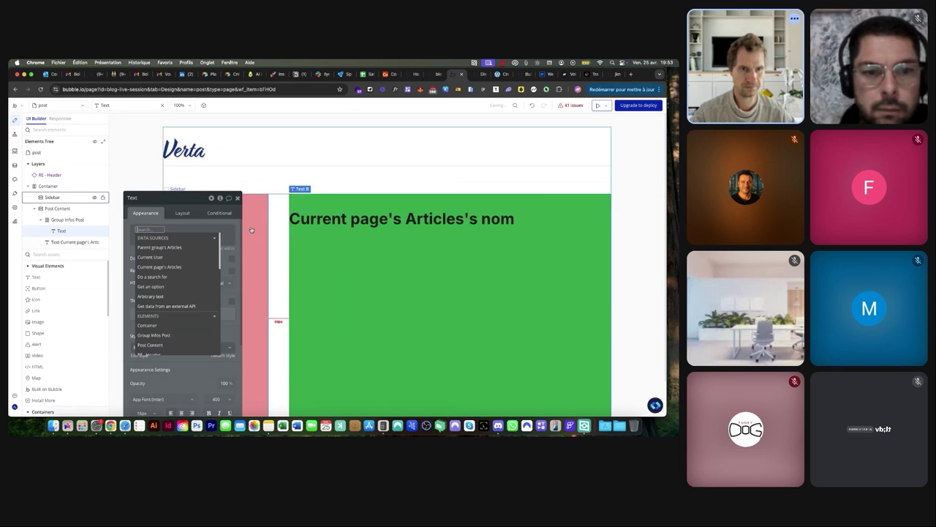
click(187, 248)
click(197, 275)
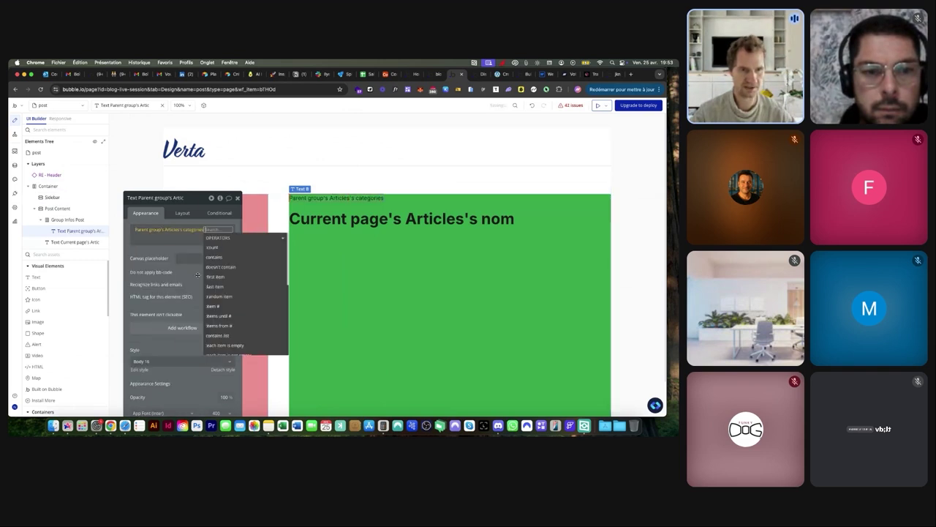
scroll(234, 285, down, 4)
click(229, 298)
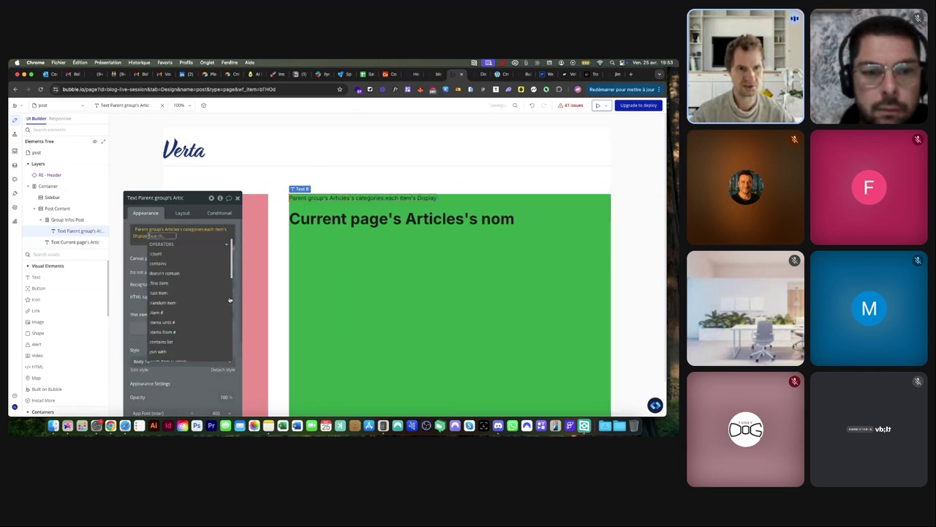
click(140, 253)
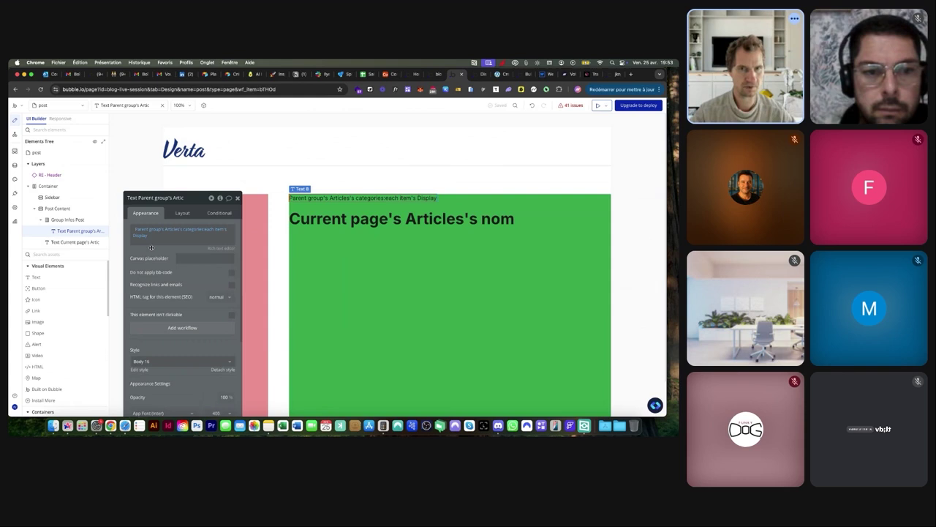
click(182, 213)
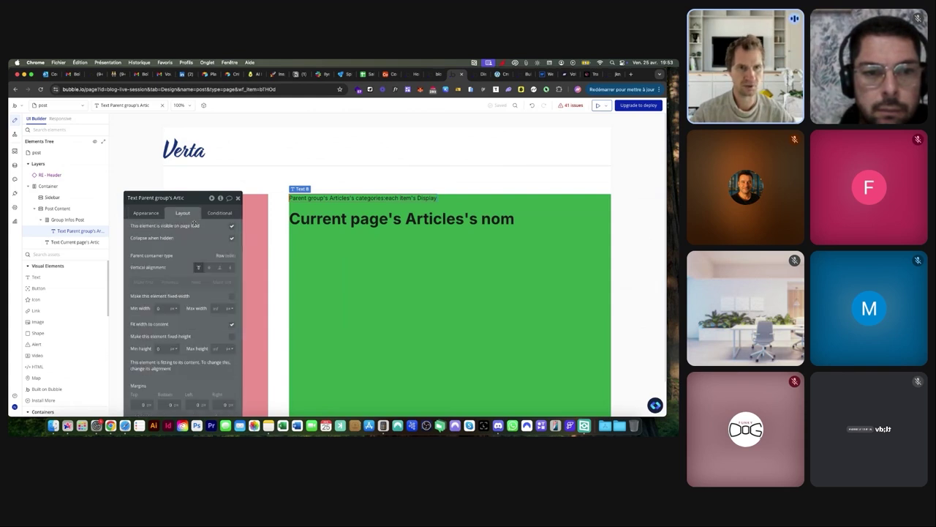
click(322, 253)
Give Post Content 20 px padding on every side, then view the live post page
drag(199, 196, 205, 131)
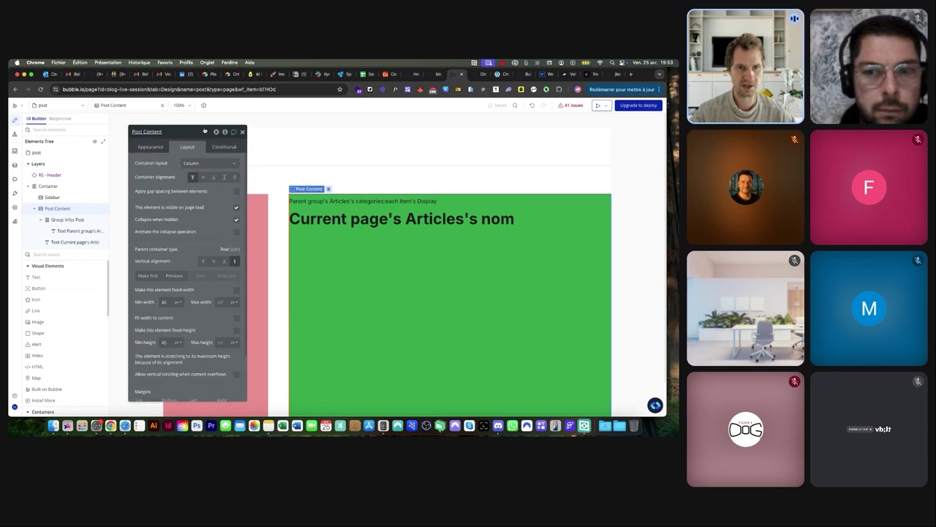
scroll(172, 333, down, 3)
click(142, 393)
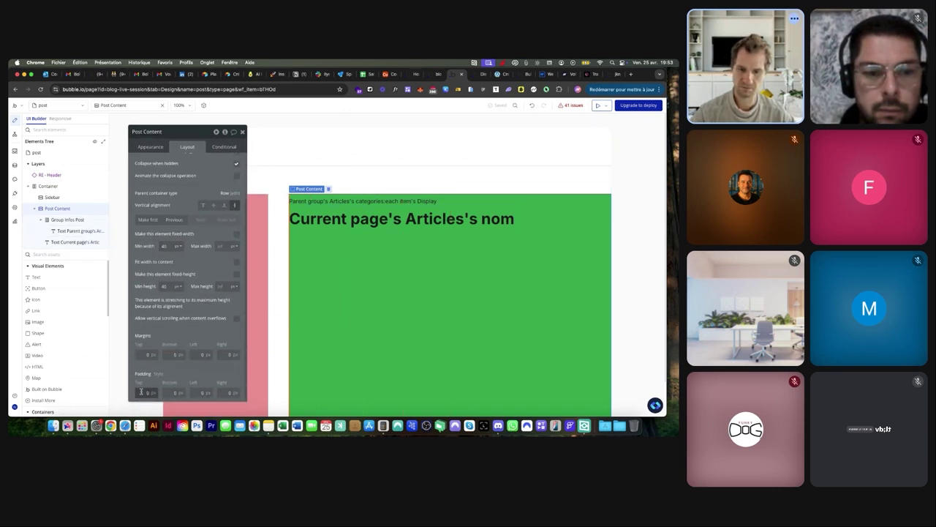
text(200)
key(Tab)
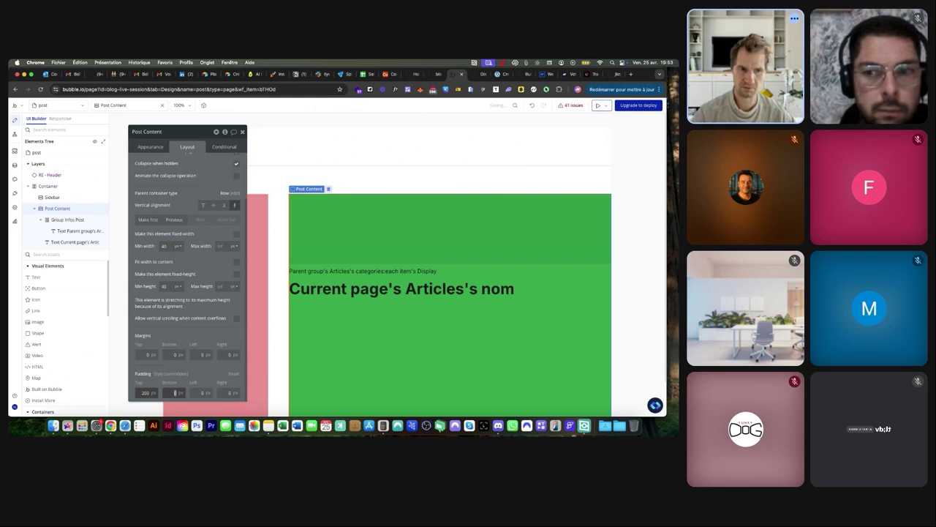
text(20)
key(Tab)
text(20)
key(Tab)
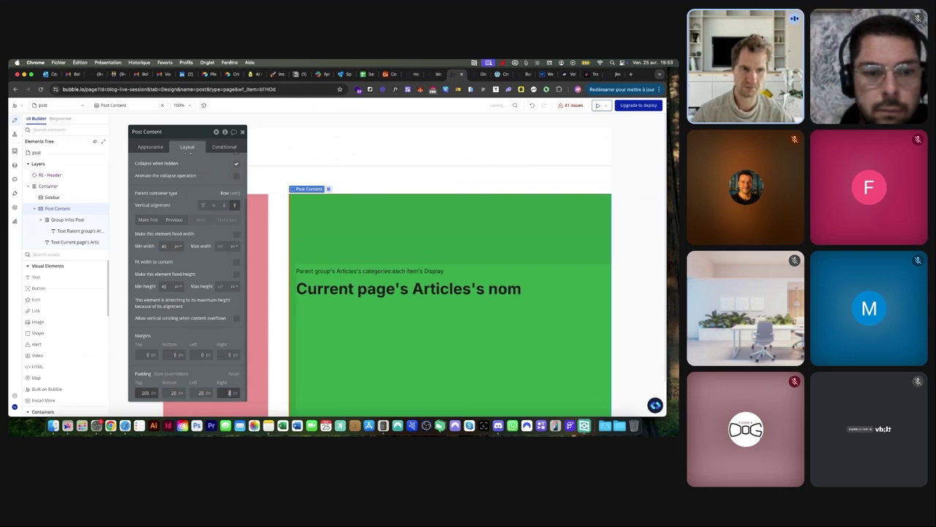
click(145, 393)
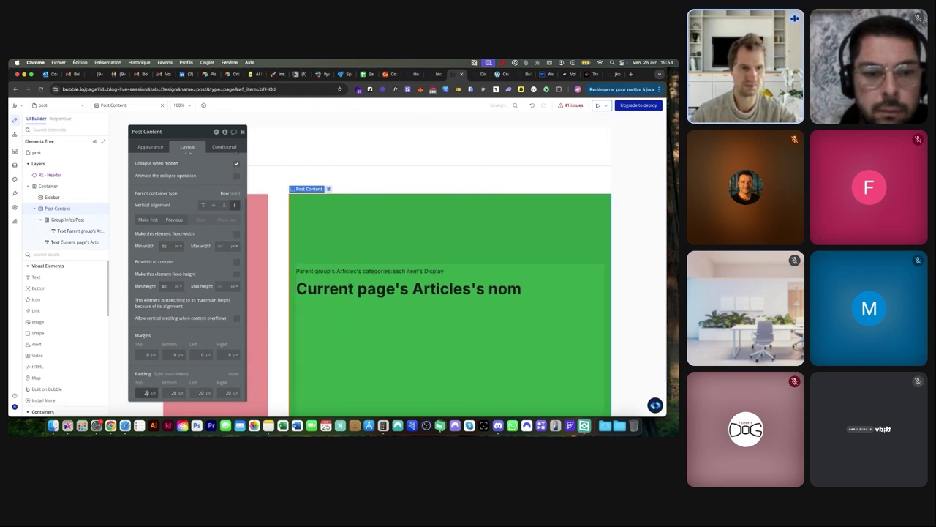
key(BackSpace)
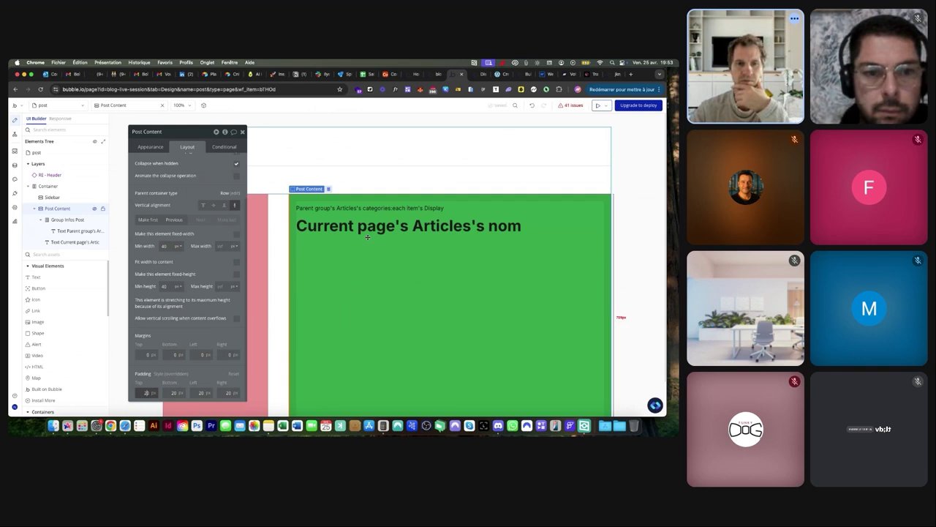
click(349, 209)
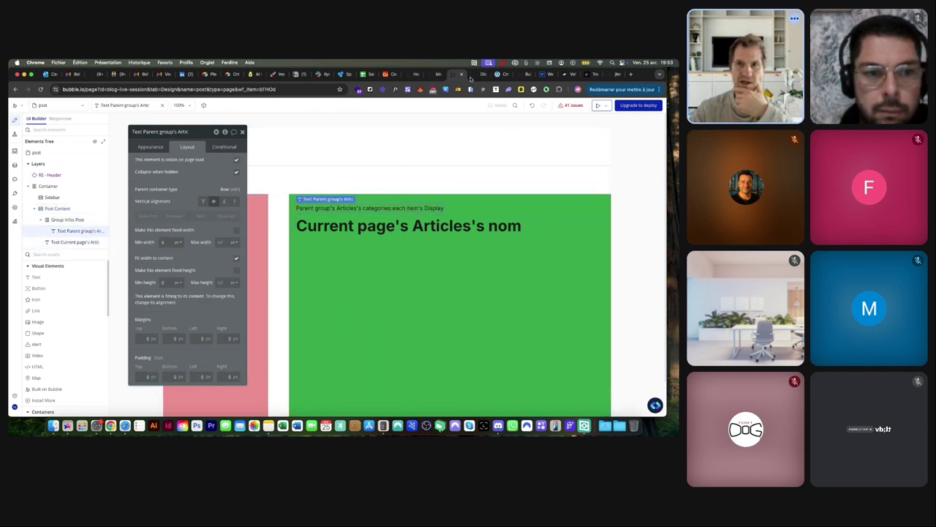
click(480, 74)
After checking the Verta reference, colour the category text #416BF6
click(502, 74)
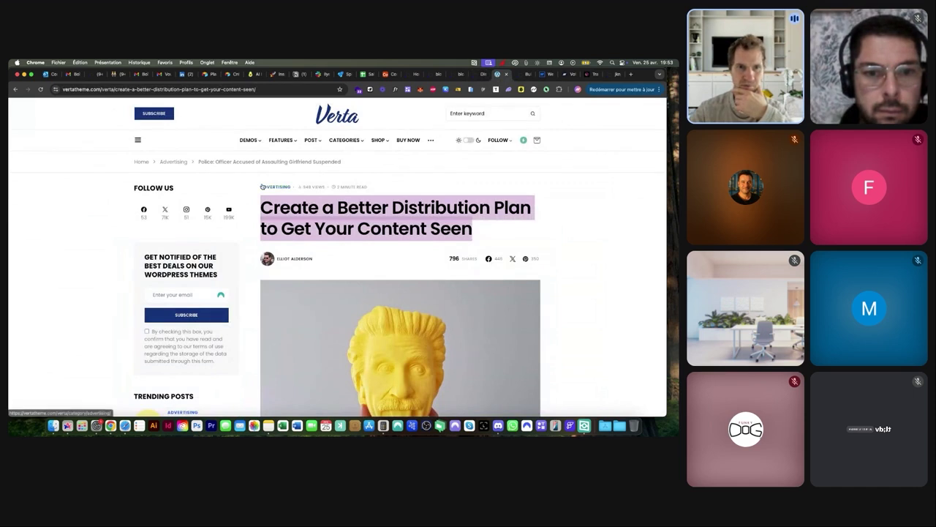
scroll(262, 186, up, 5)
scroll(288, 184, down, 5)
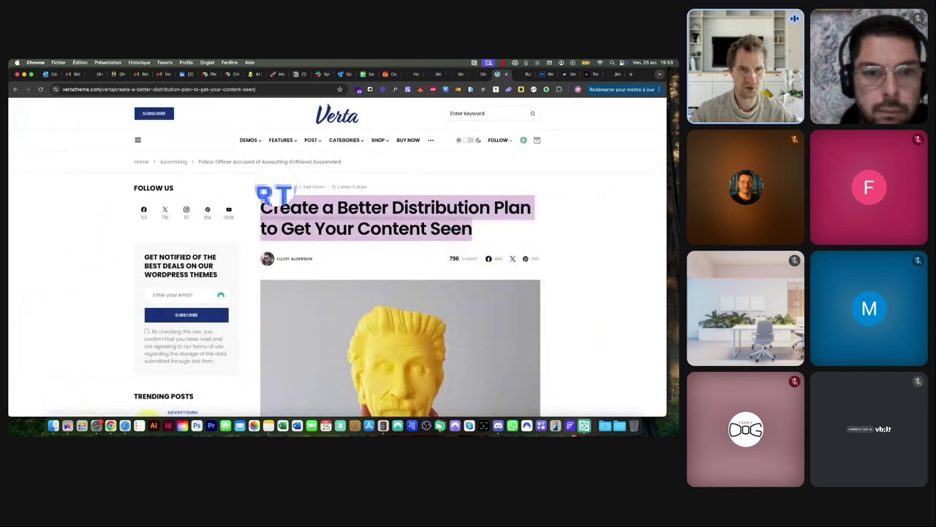
click(461, 75)
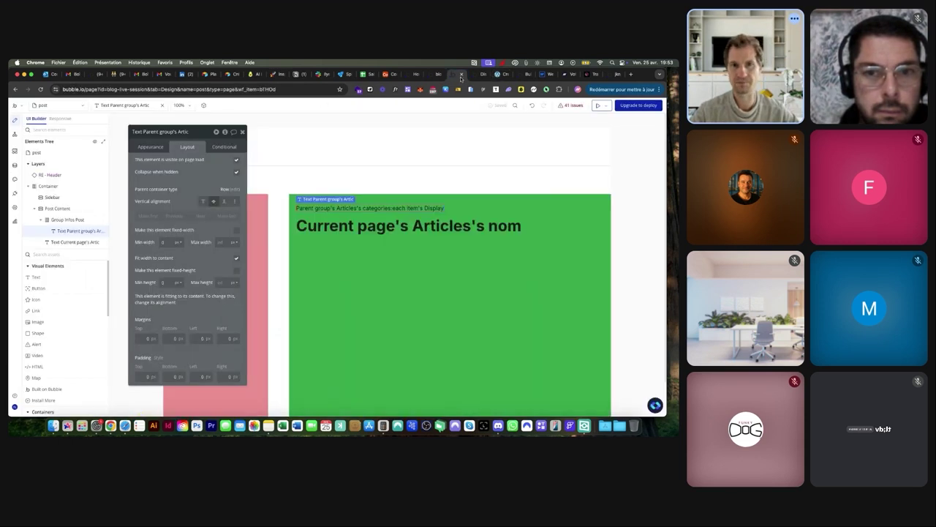
click(145, 147)
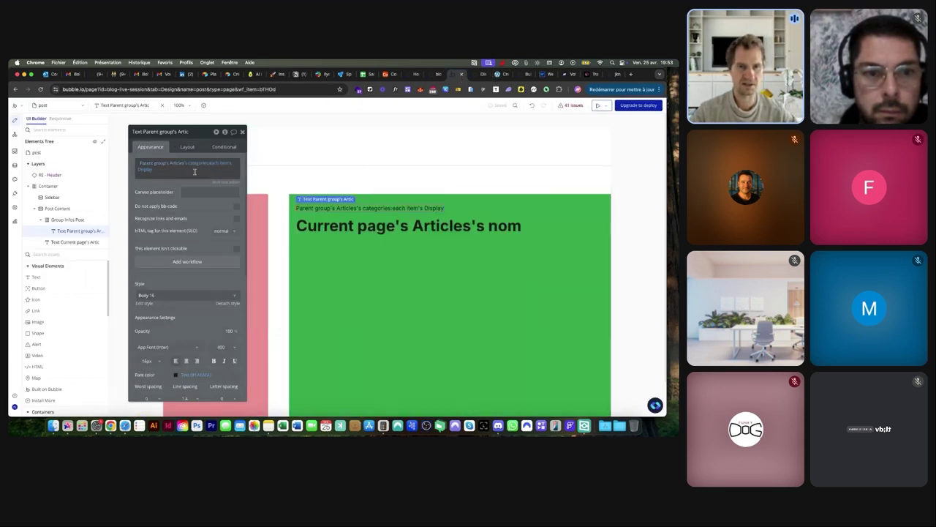
scroll(179, 369, down, 3)
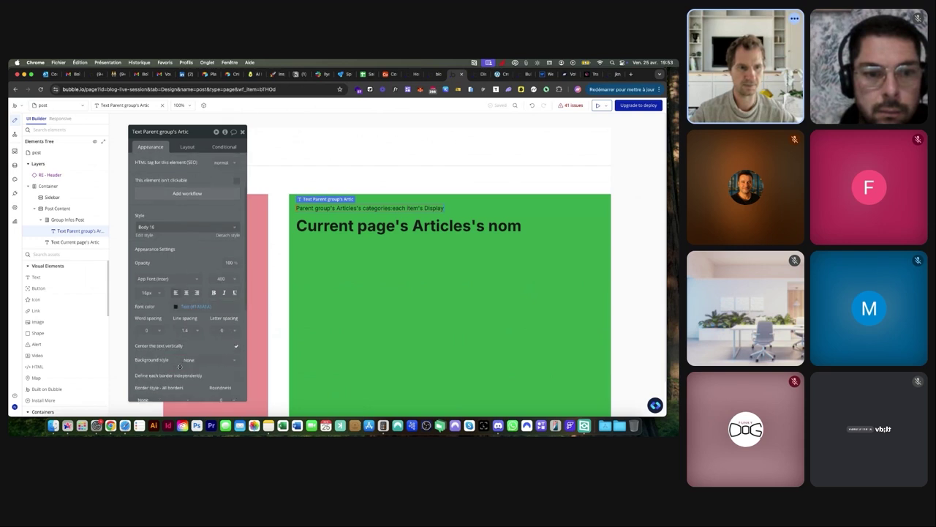
click(175, 307)
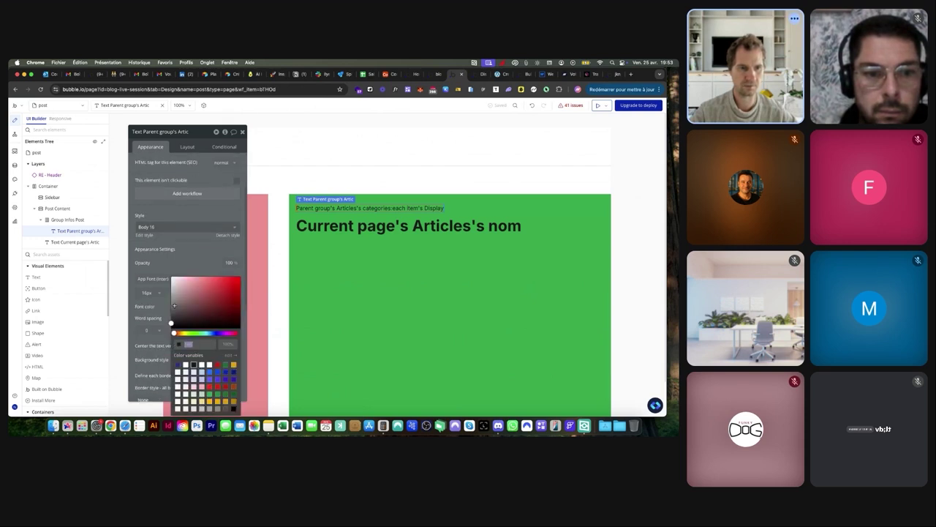
text(#416BF6)
key(Return)
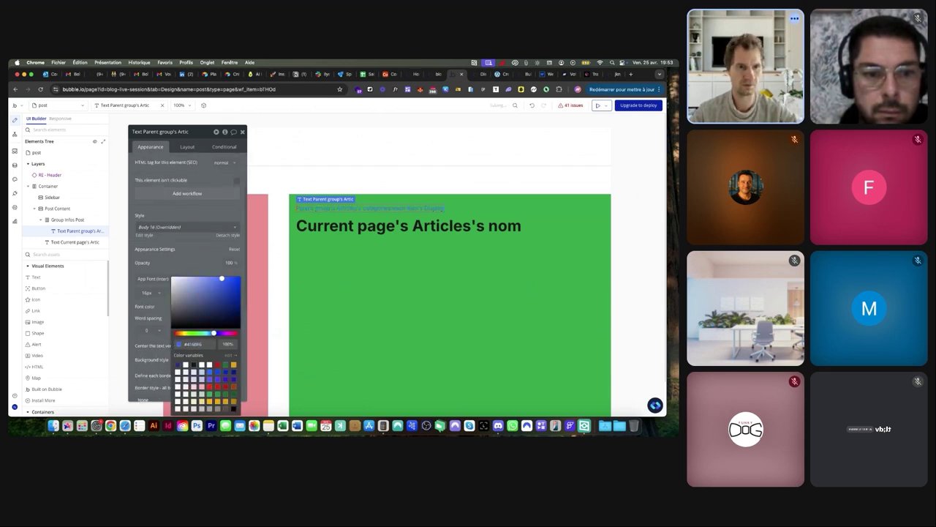
click(206, 261)
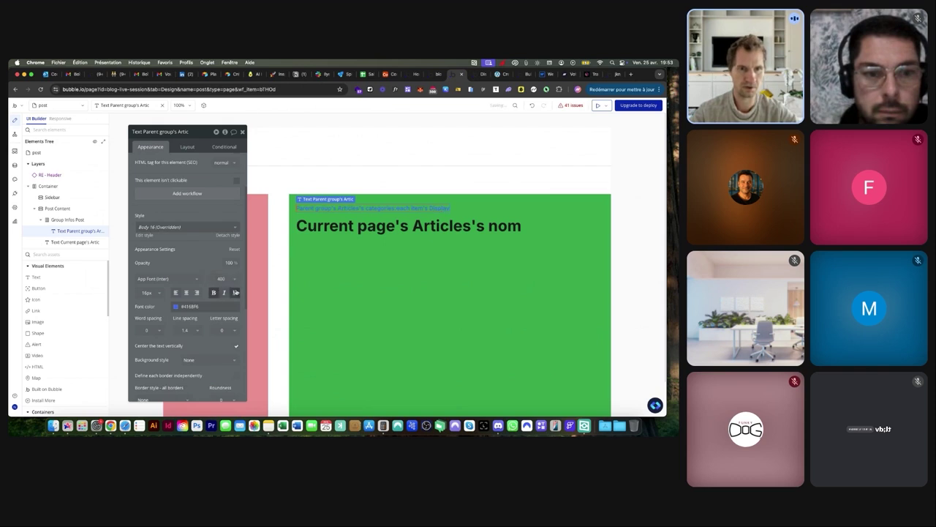
Set Post Content's background style to None, removing the green
click(356, 257)
click(209, 228)
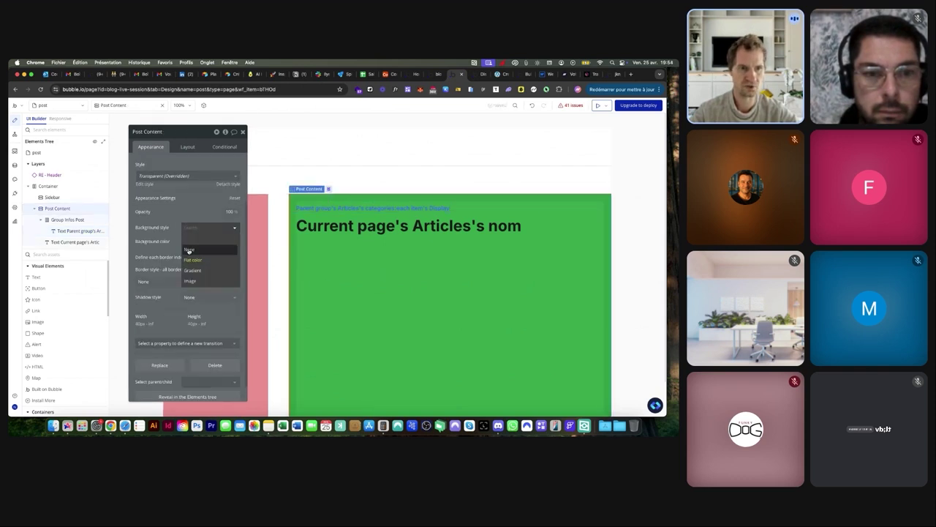
click(197, 250)
Give the category text the canvas placeholder Advertising
click(337, 209)
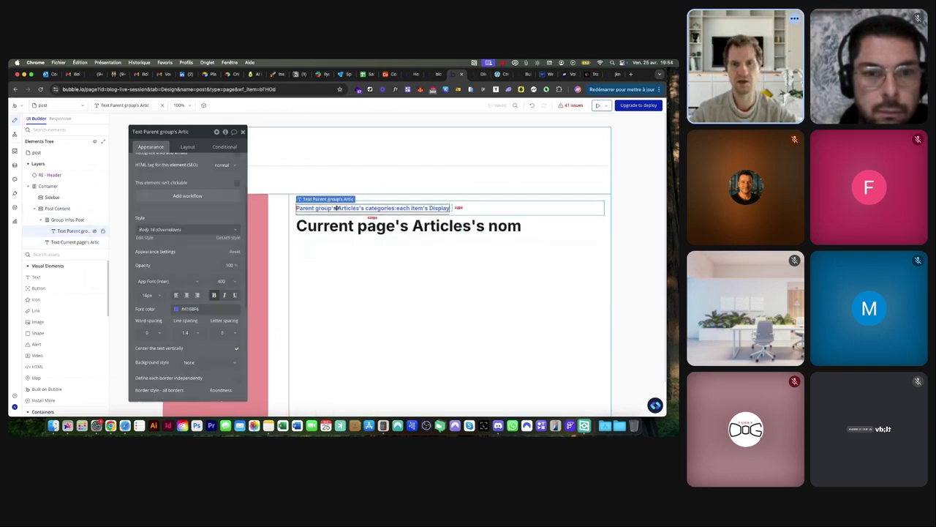
click(183, 191)
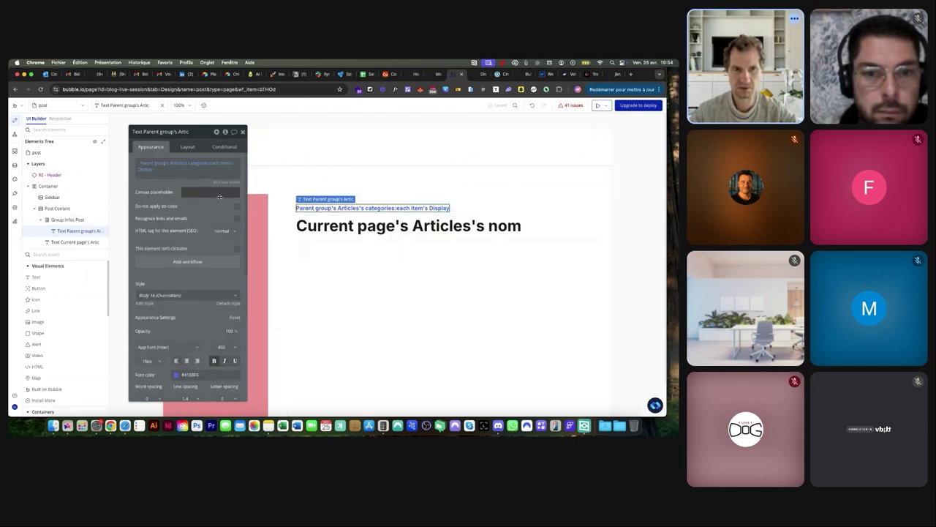
text(Ab)
text(vertising)
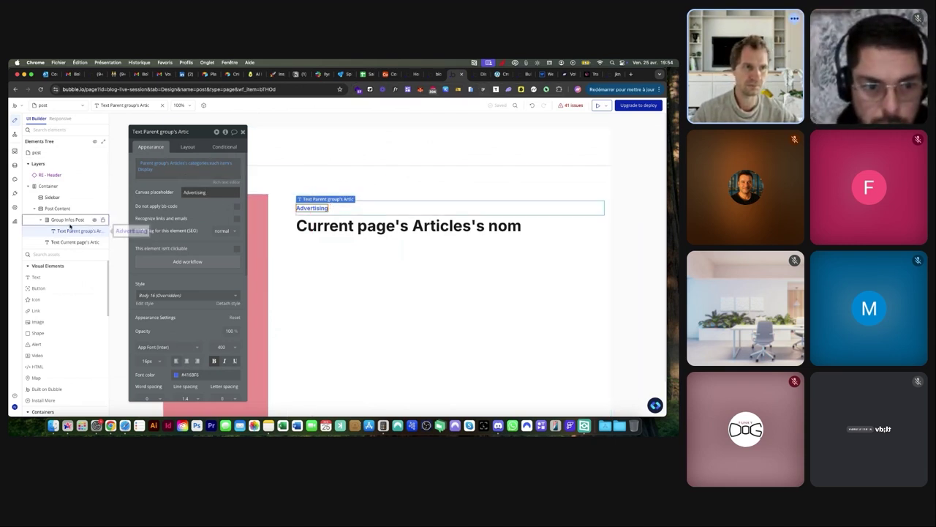
Duplicate the category text and try Body 14, 16 and 12 styles on the copy, undoing the last
click(70, 230)
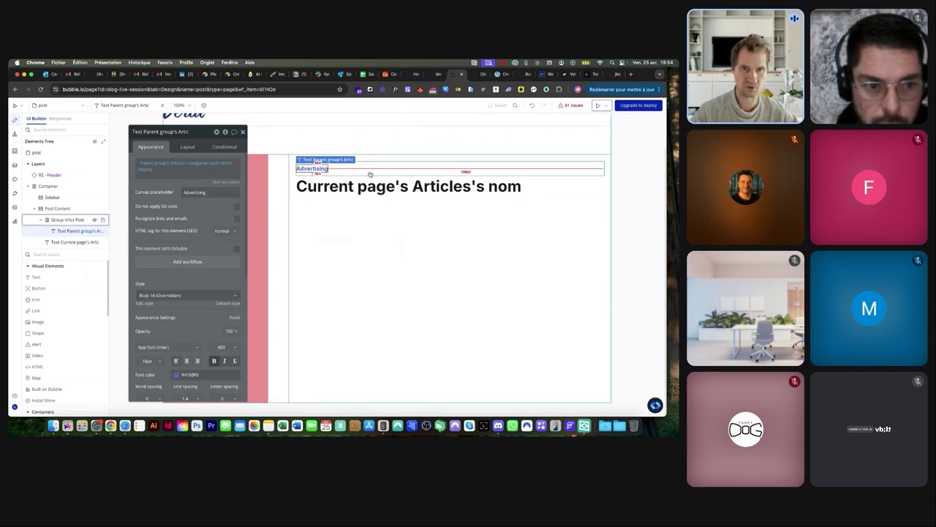
key(super+d)
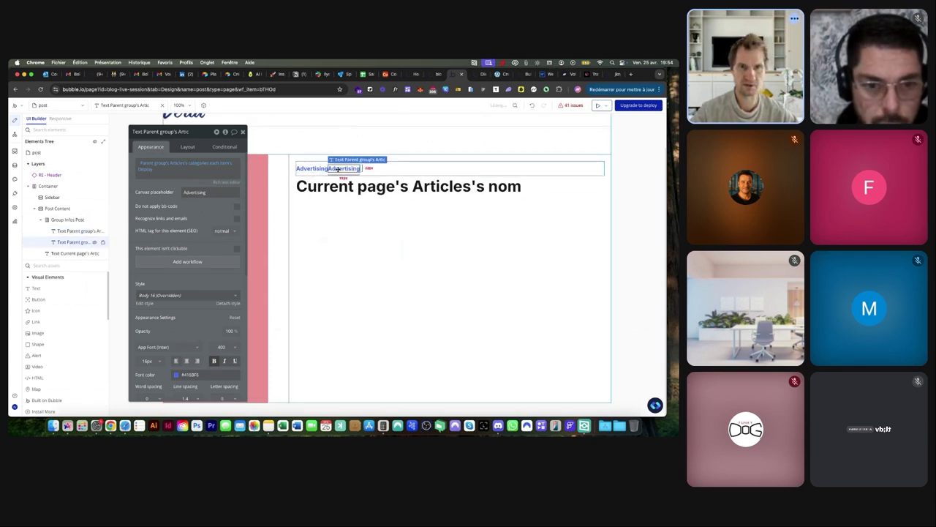
click(179, 295)
click(169, 327)
click(177, 295)
click(159, 338)
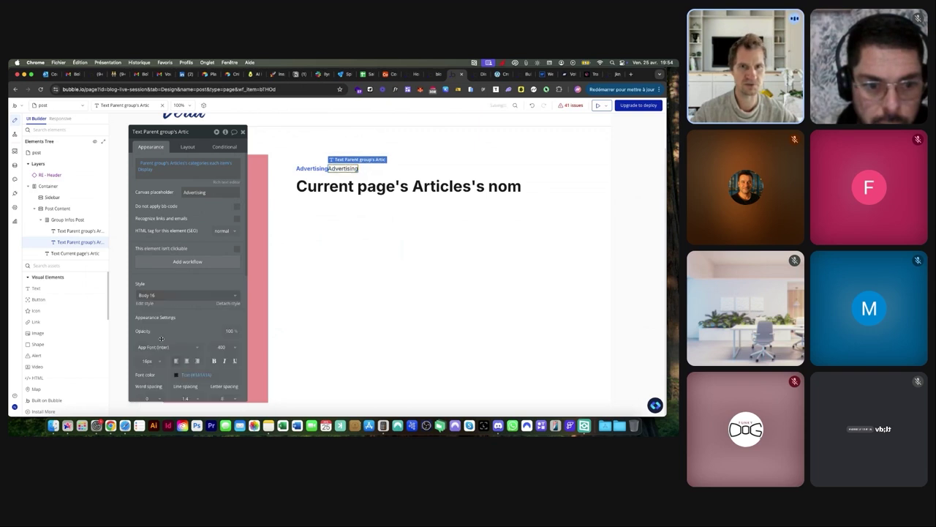
click(178, 294)
click(168, 326)
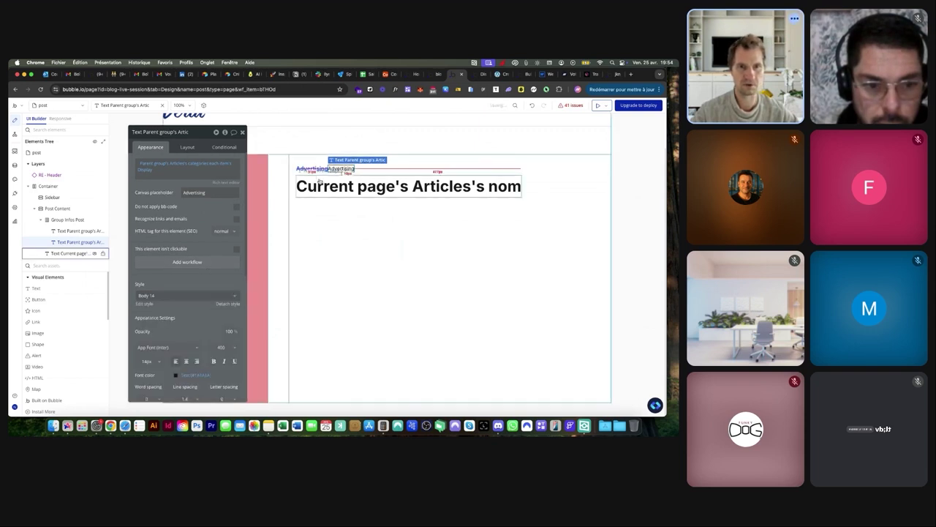
click(179, 295)
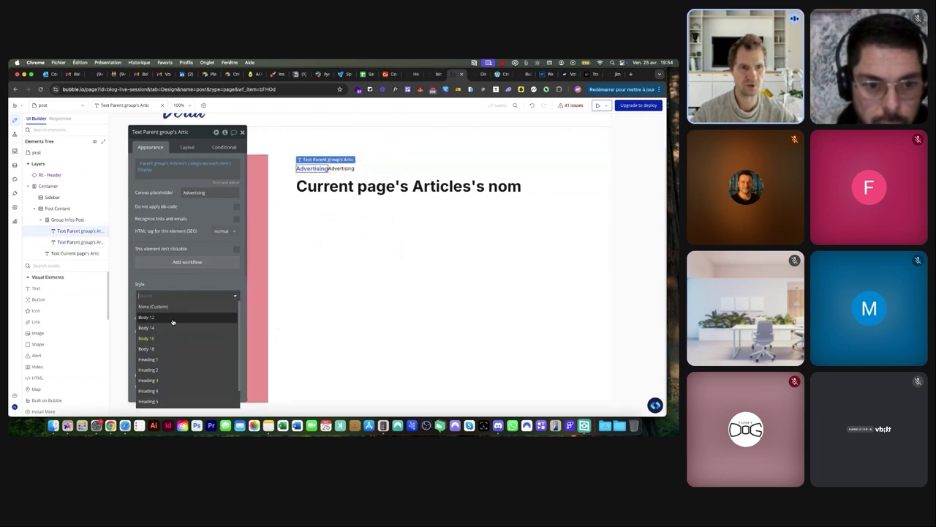
click(171, 317)
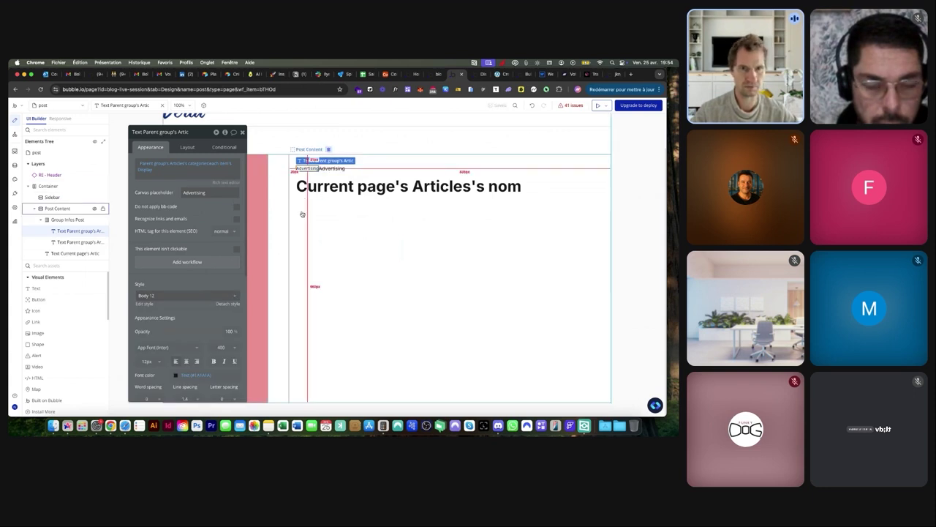
key(super+z)
key(super+z)
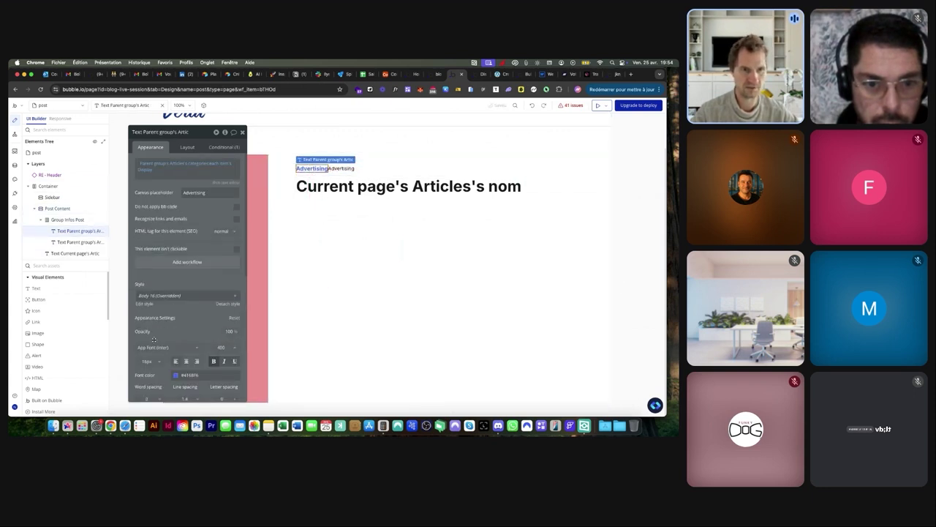
Set the blue category text's font size to 12
click(148, 361)
scroll(147, 395, down, 1)
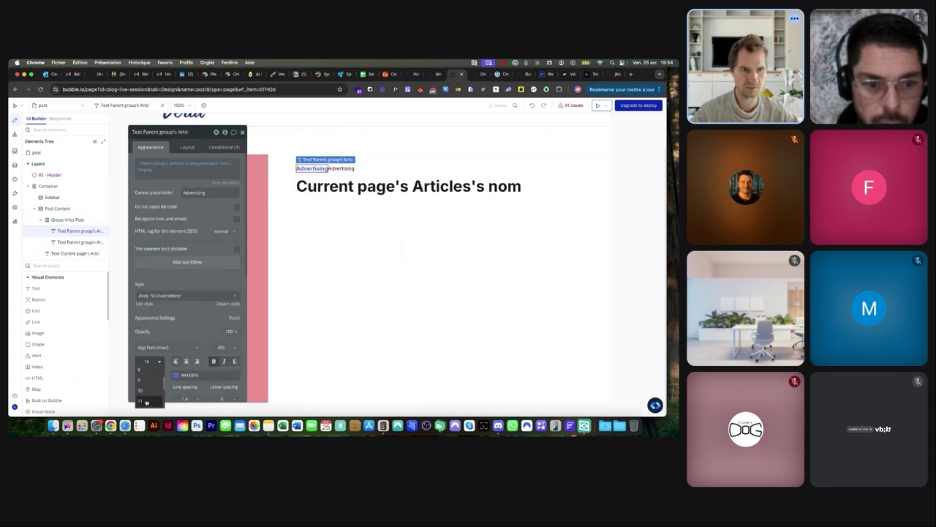
click(146, 402)
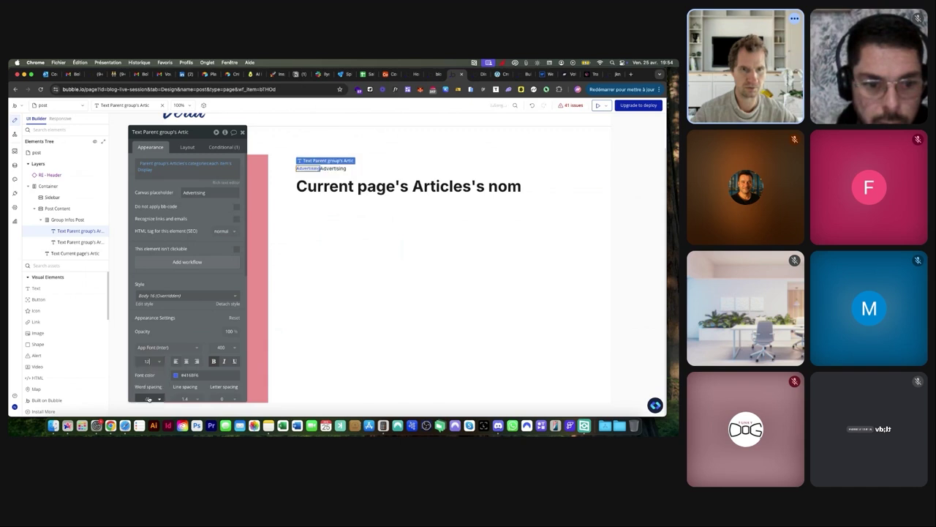
click(337, 169)
Trim the copy's expression to Parent group's Articles's categories, removing each item's Display
click(194, 175)
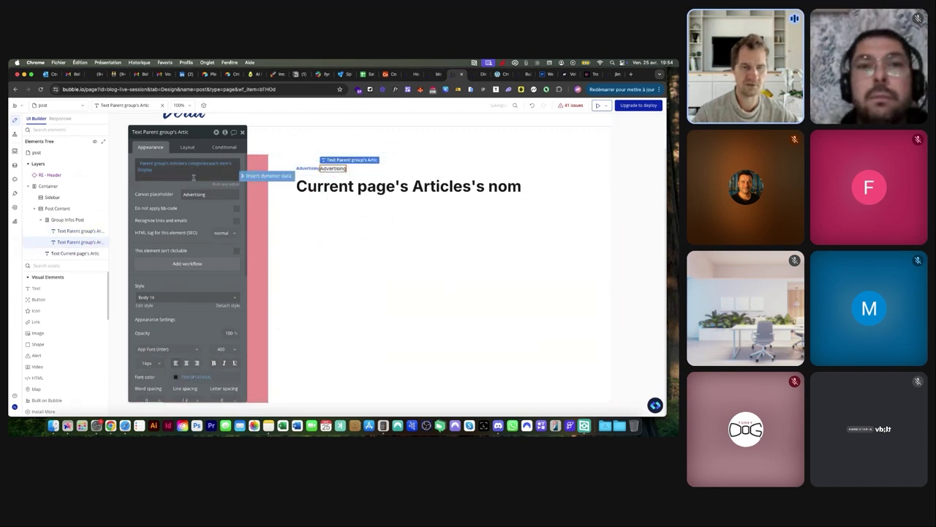
click(223, 163)
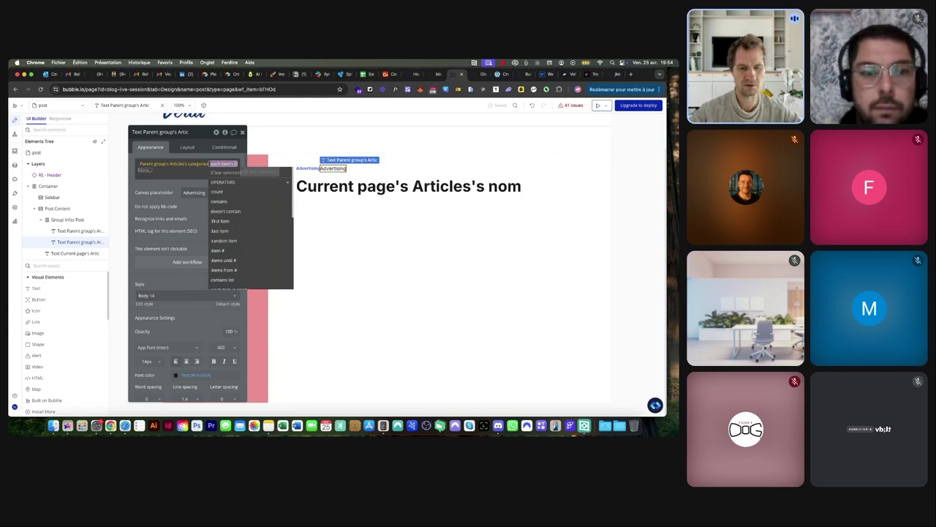
click(224, 172)
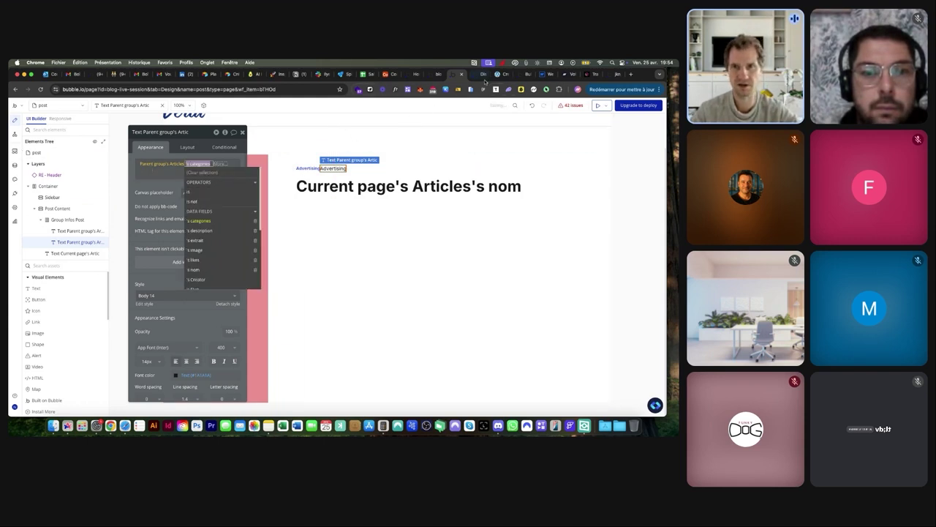
Check the Verta article's meta row, then open the app's Data section
click(482, 76)
click(461, 76)
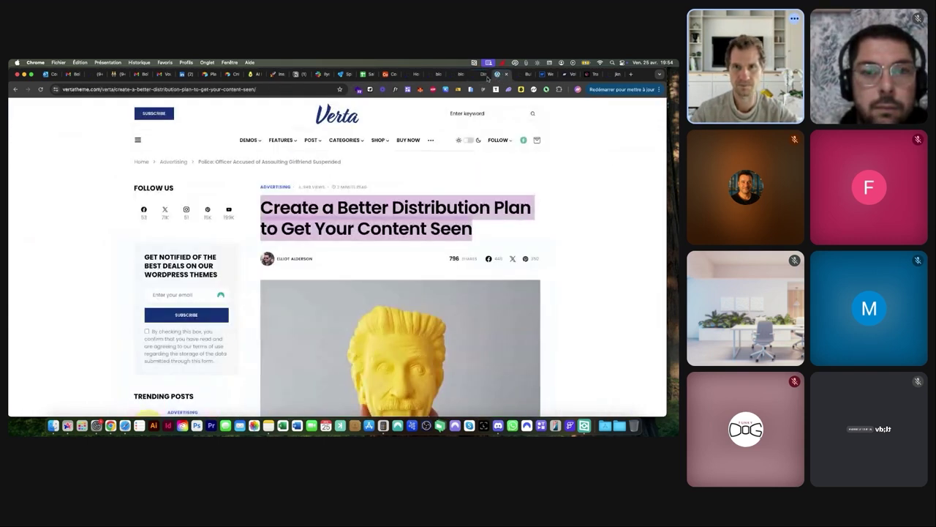
click(452, 75)
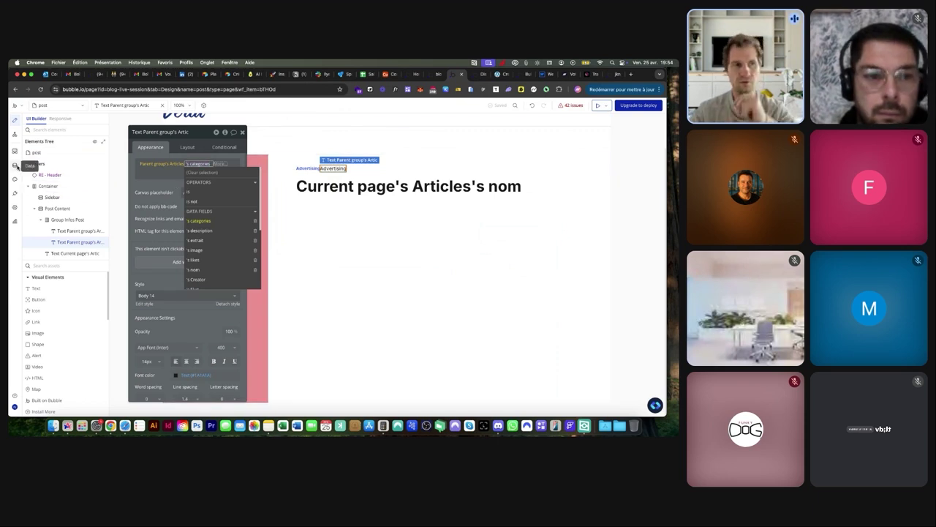
click(15, 166)
Add a 'vues' field of type list of Users to the Articles data type
click(53, 133)
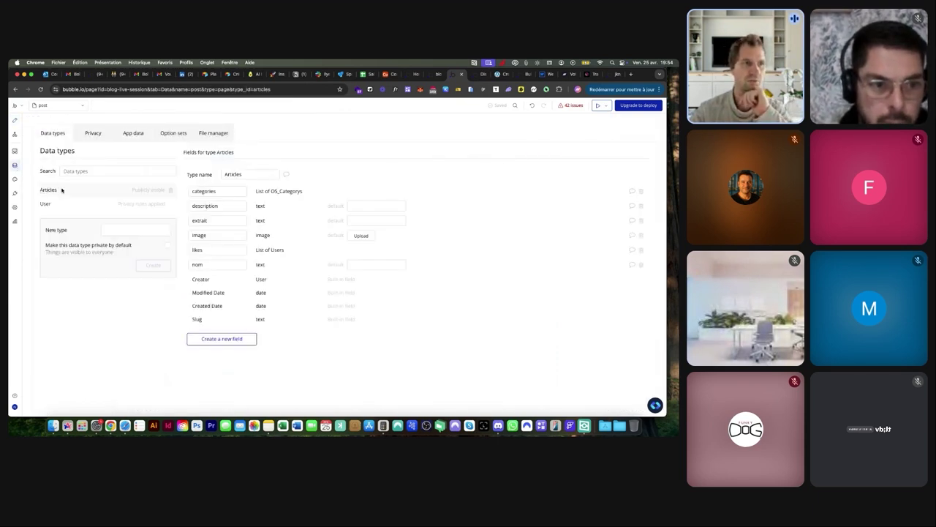
click(249, 338)
click(304, 159)
text(vues)
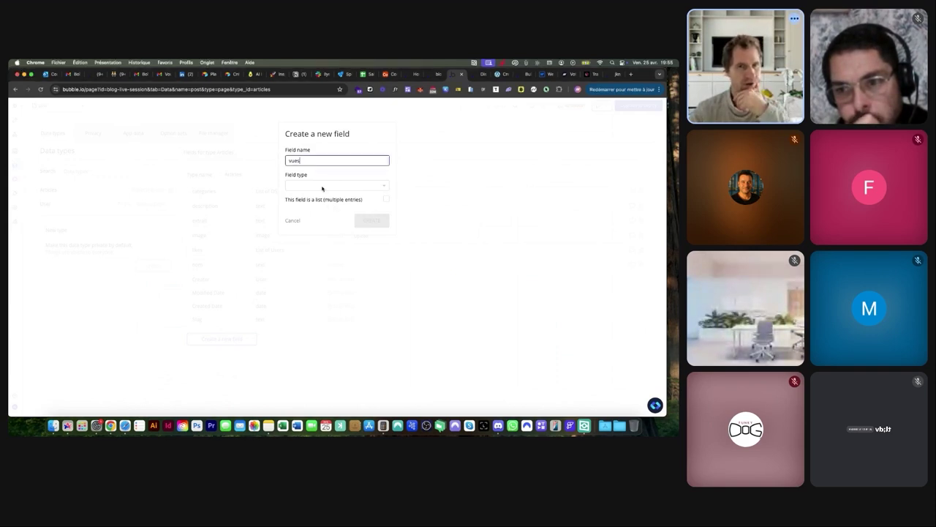
click(319, 186)
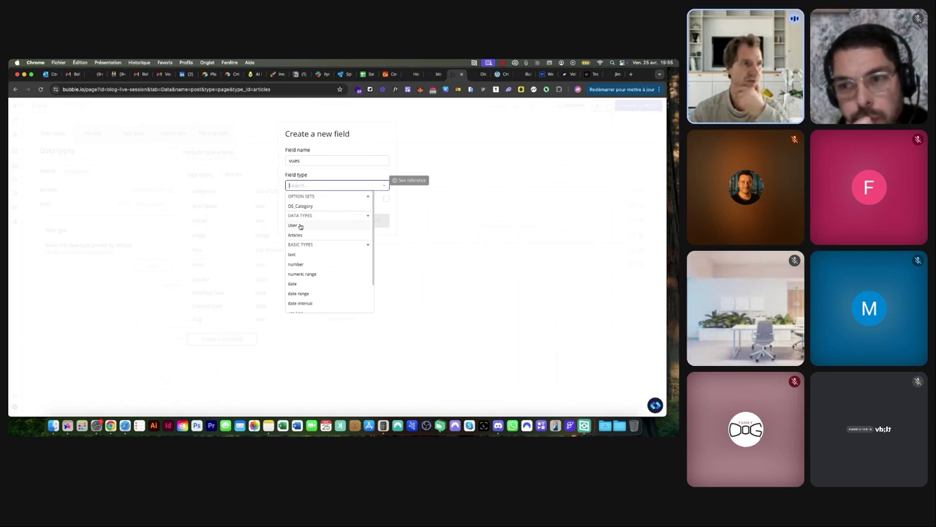
click(295, 225)
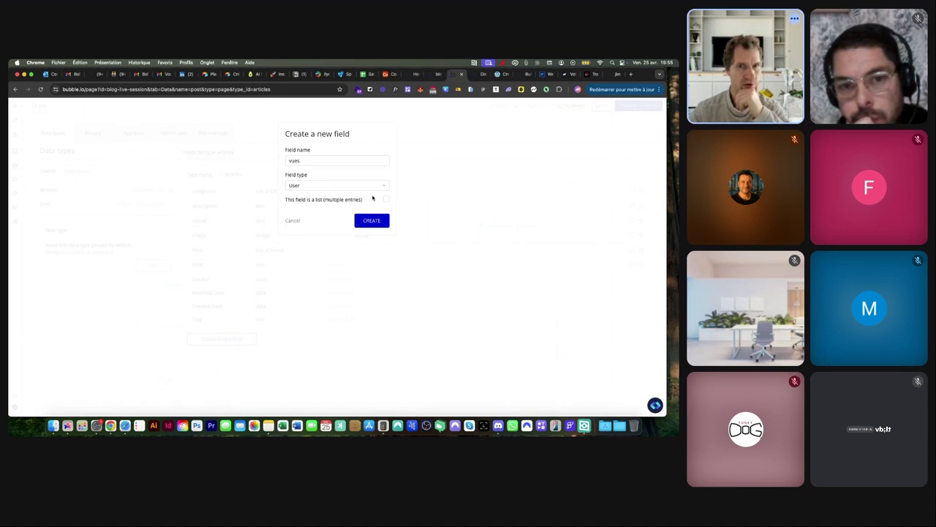
click(372, 221)
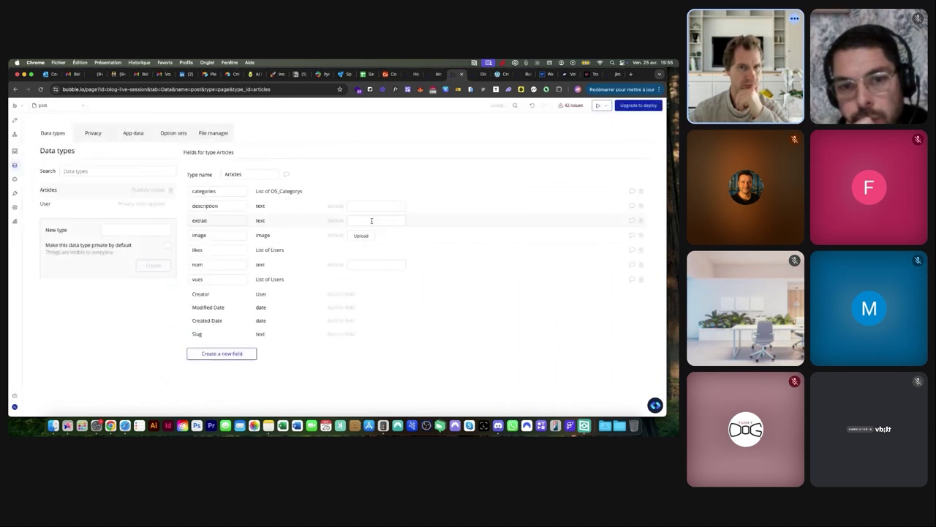
Check the new vues field name, then go back to the post page design
scroll(213, 276, up, 5)
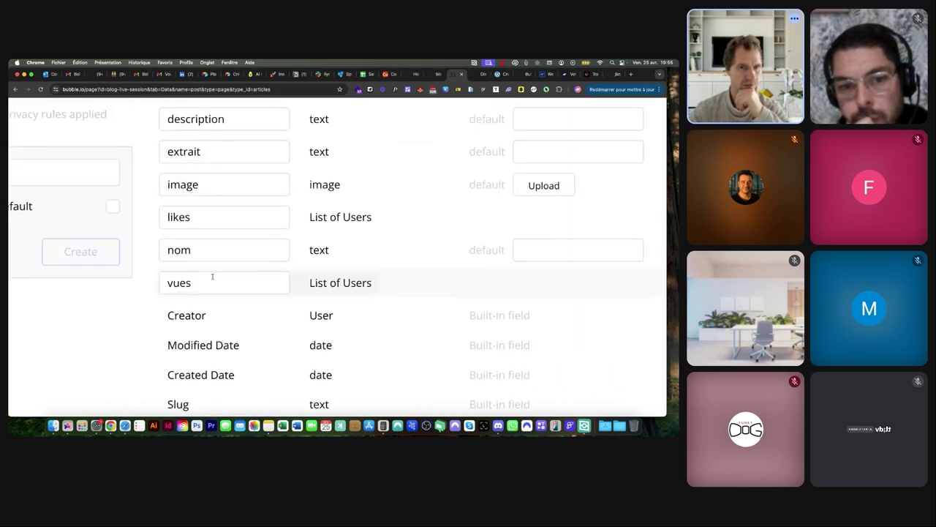
click(168, 282)
drag(168, 283, 193, 285)
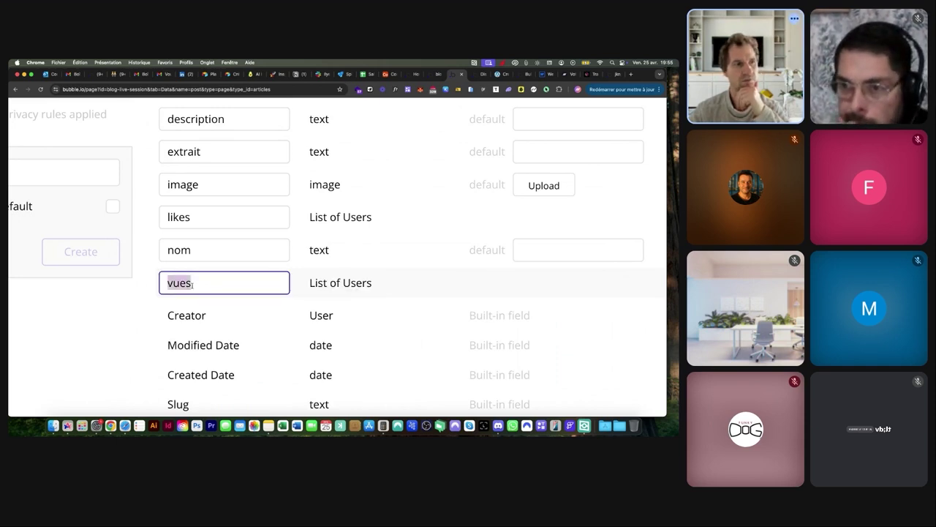
scroll(192, 285, down, 5)
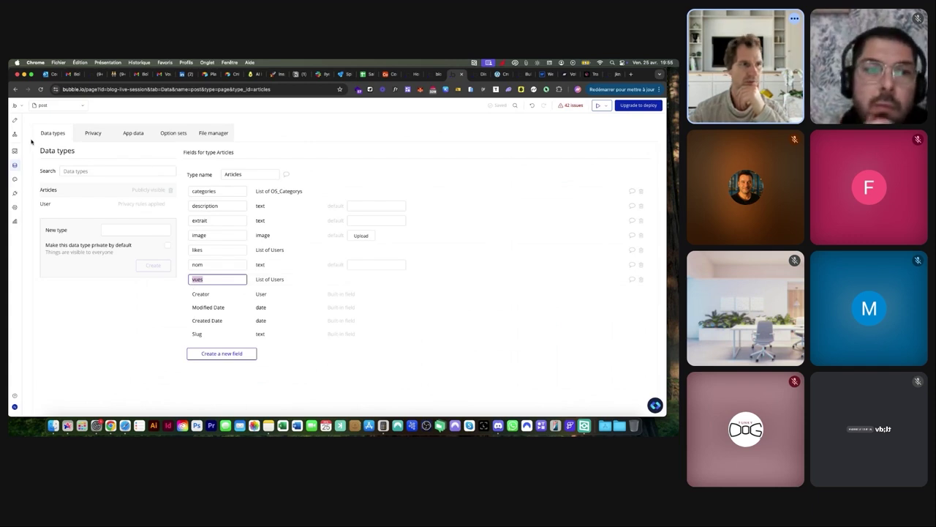
click(14, 120)
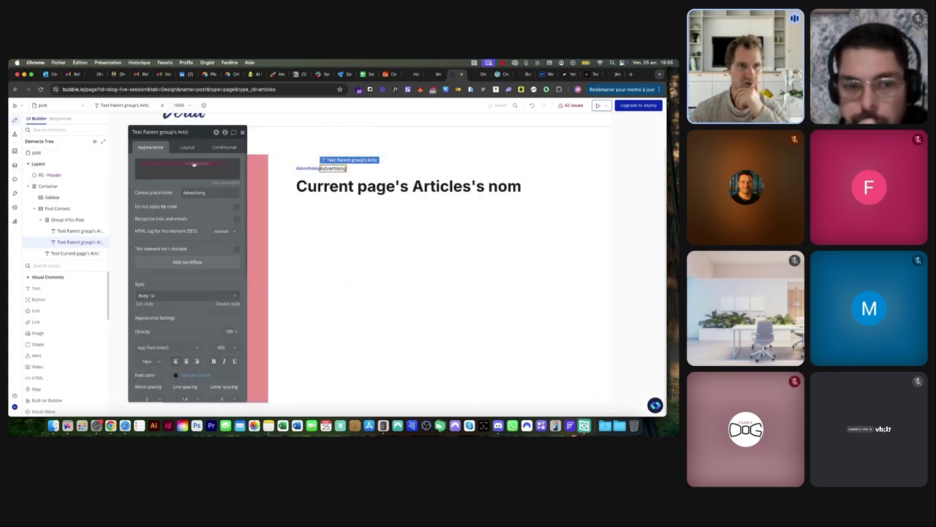
Set the text to Parent group's Articles's vues:count followed by ' vues'
click(194, 164)
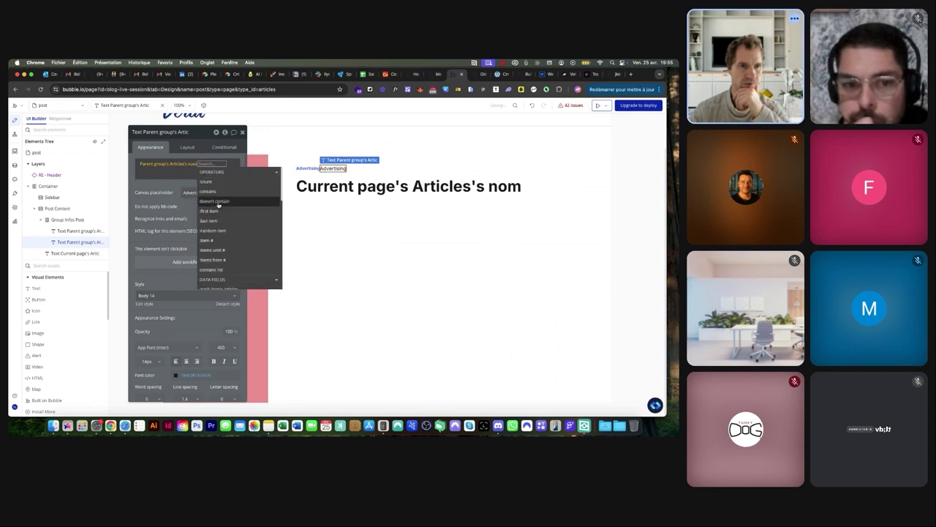
scroll(213, 188, up, 5)
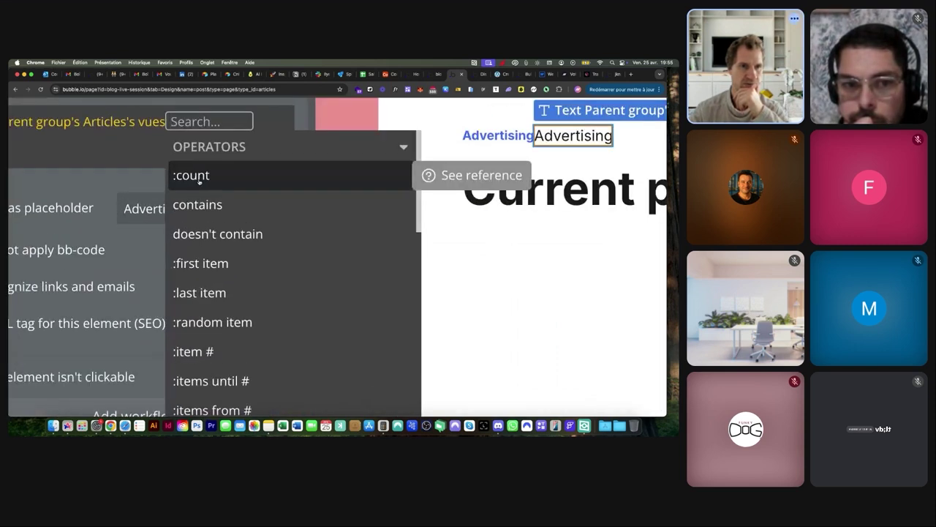
scroll(199, 180, down, 5)
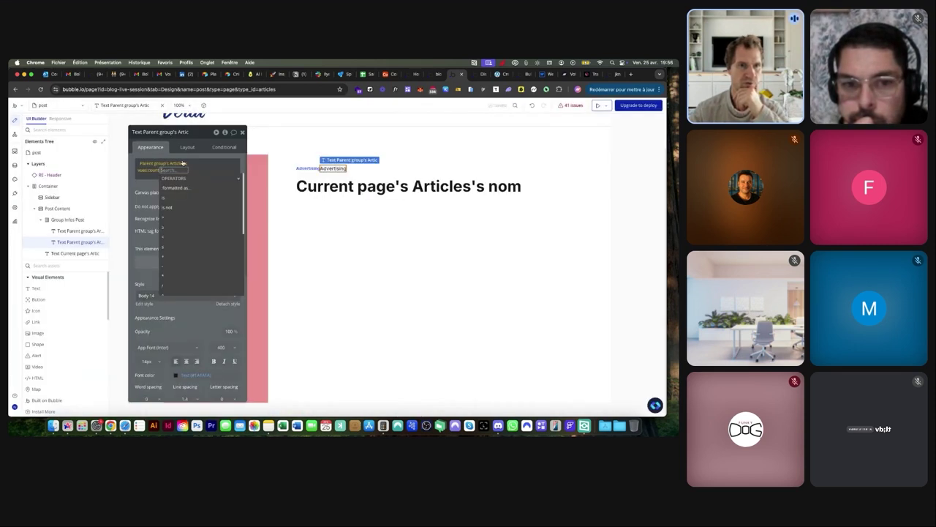
click(182, 160)
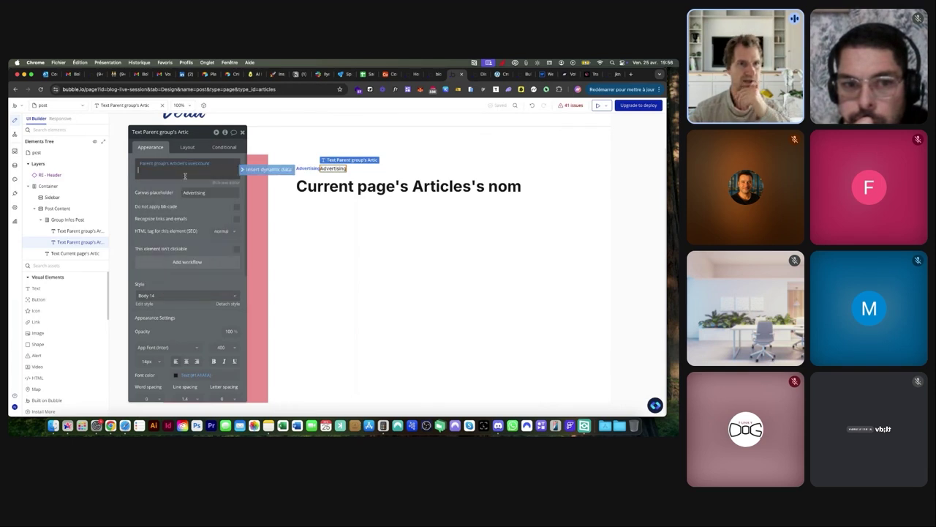
text(vues)
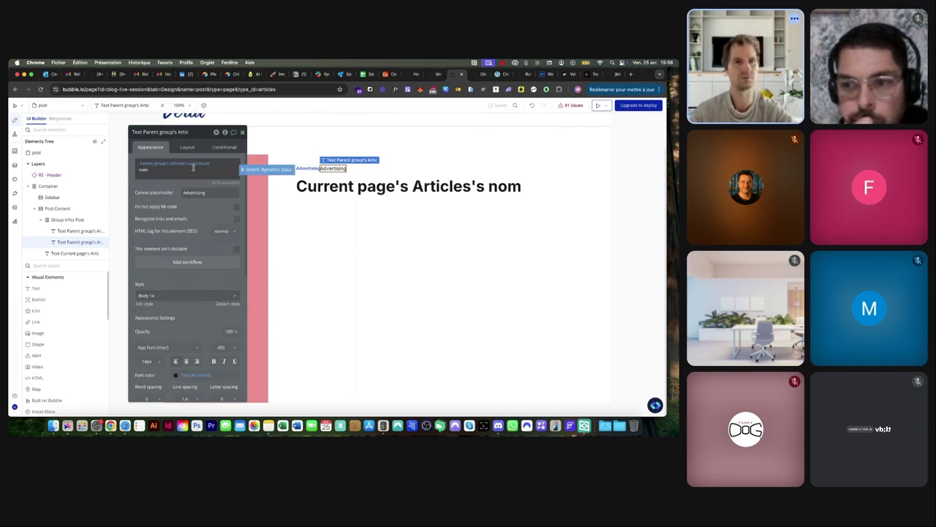
click(335, 162)
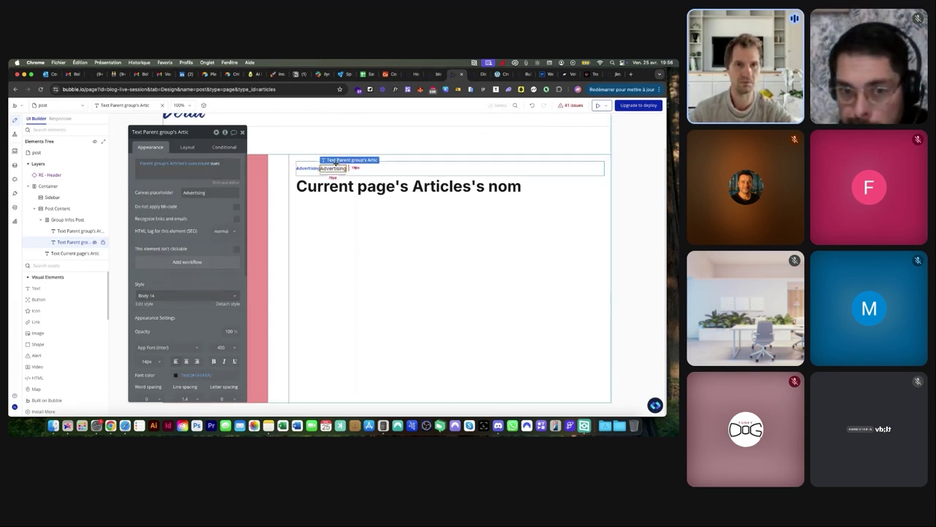
Set the canvas placeholder to '220 vues' and compare with the Verta reference article
double_click(201, 192)
text(220 v)
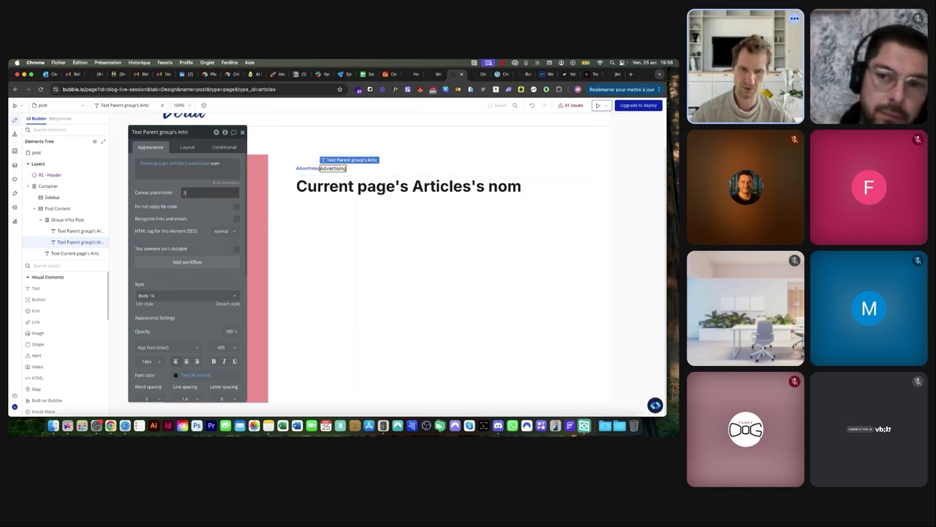
text(ue)
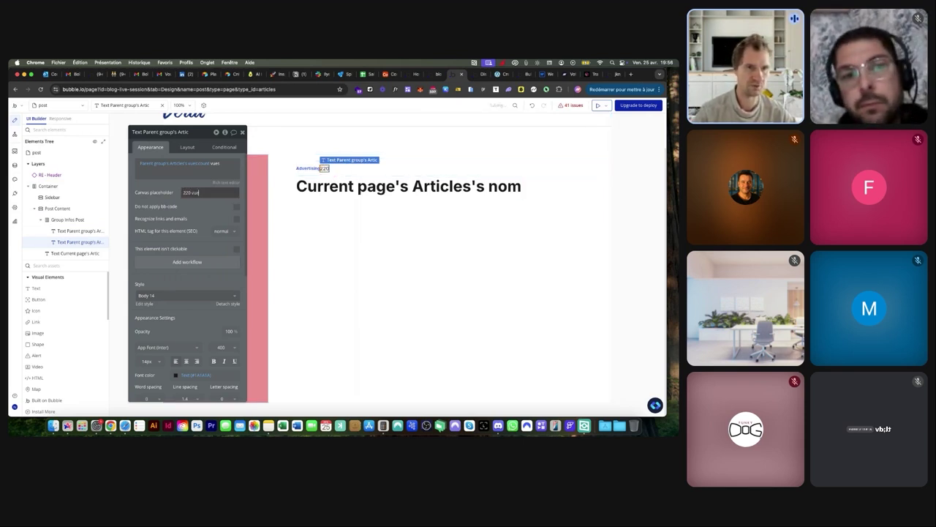
text(s)
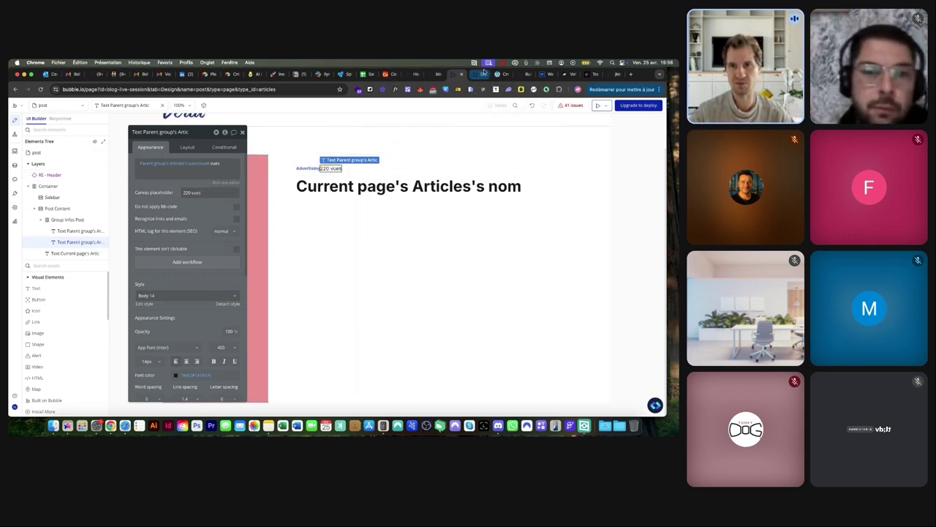
click(499, 74)
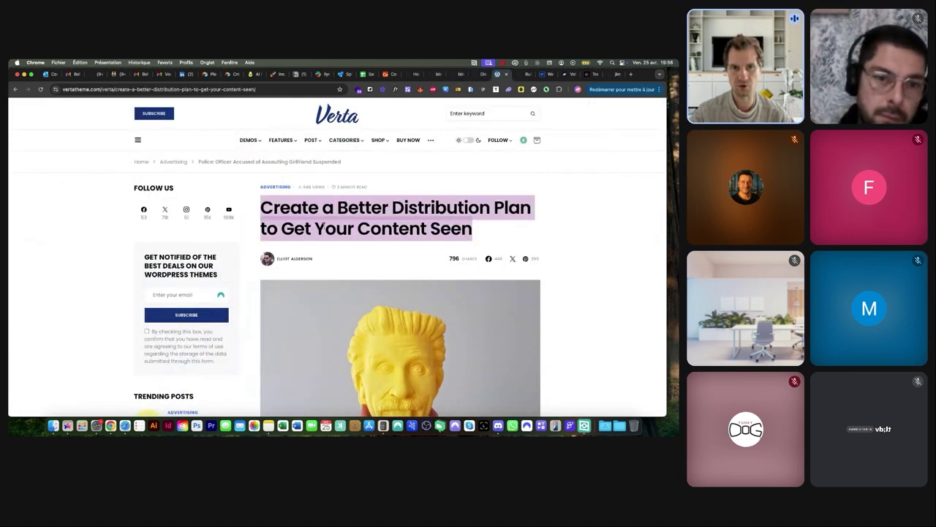
scroll(325, 228, up, 5)
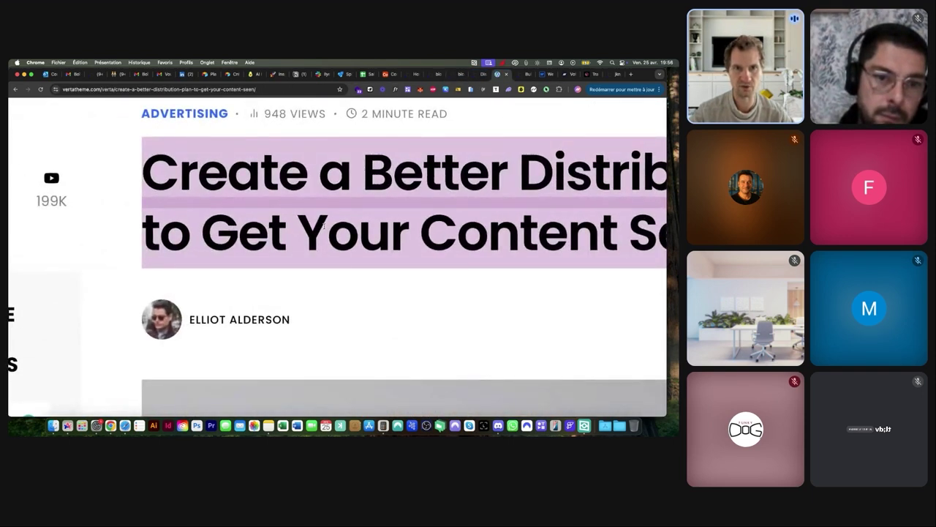
scroll(324, 227, down, 5)
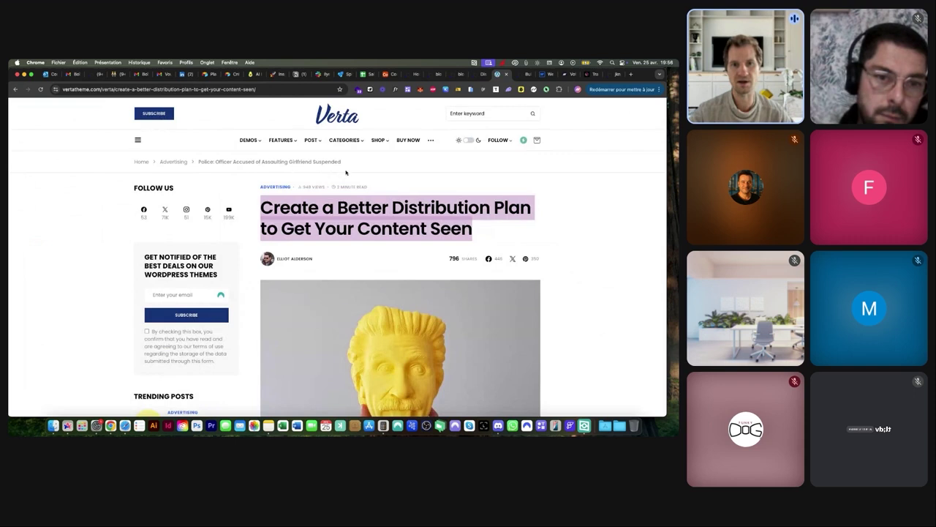
click(459, 74)
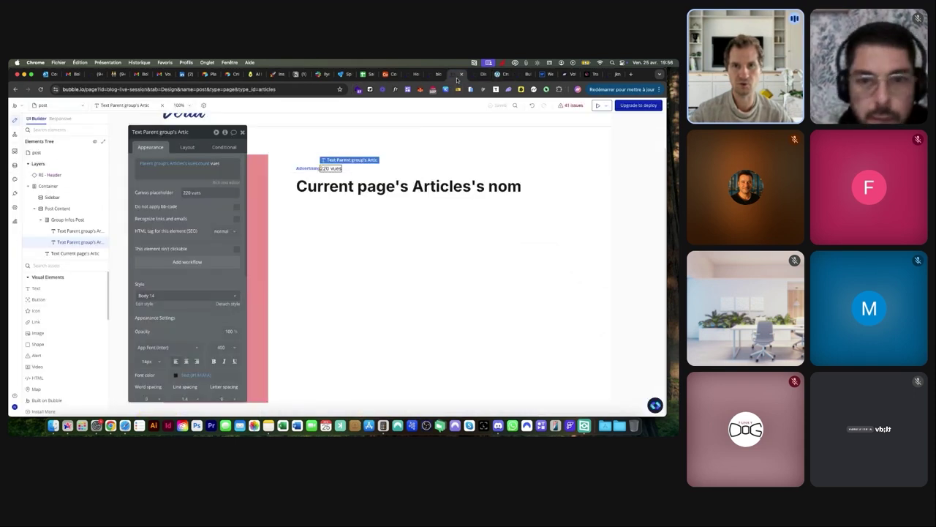
Duplicate the views text and show the article's Creation Date in custom 'dd / mm / yyyy' format
drag(333, 166, 353, 168)
click(169, 165)
text(cre)
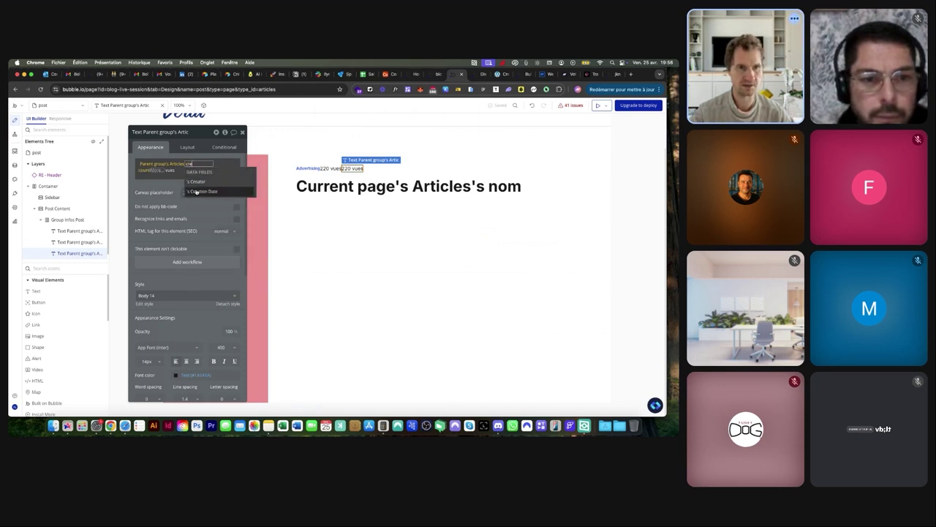
click(196, 191)
click(183, 188)
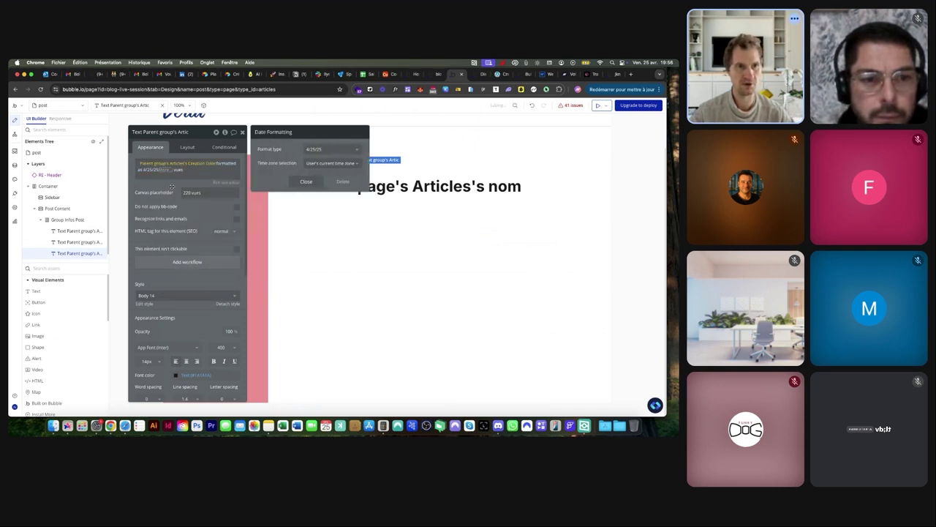
click(324, 152)
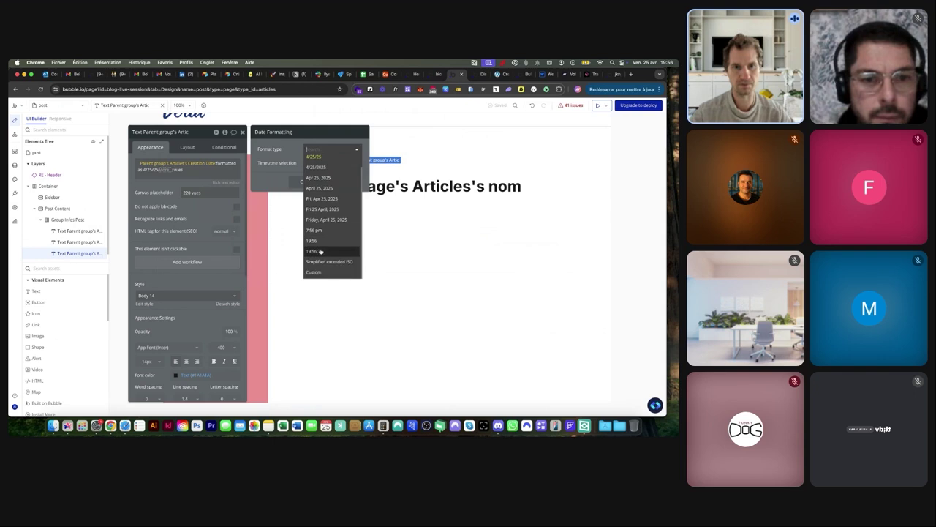
click(317, 270)
click(333, 163)
text(dd / mm / y)
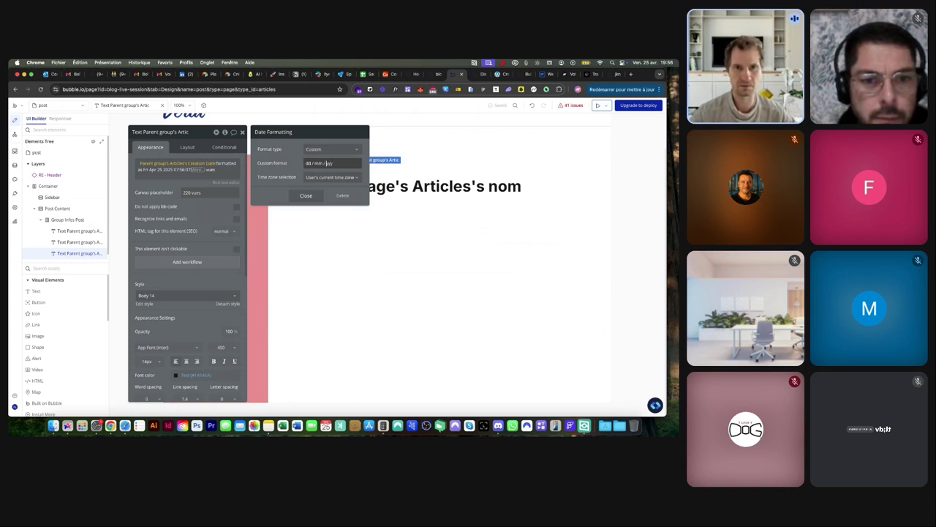
text(yy)
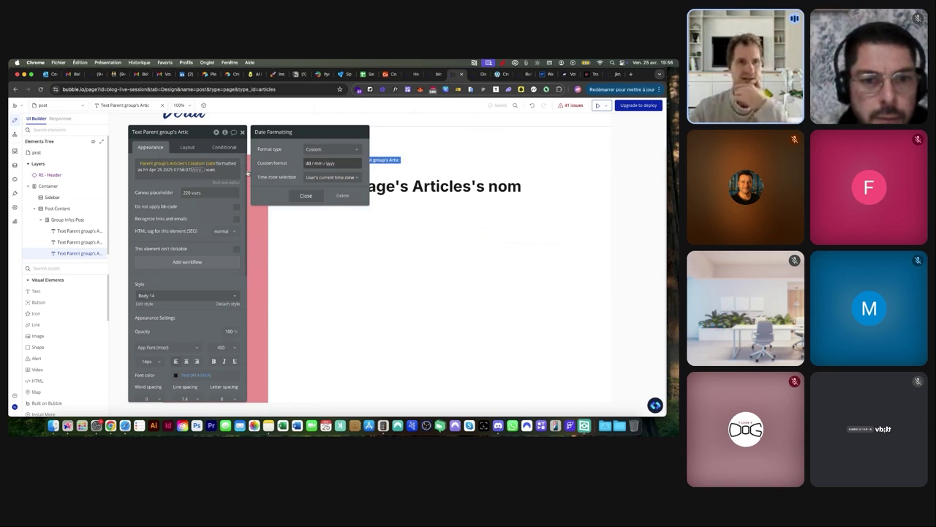
click(170, 186)
Remove the trailing ' vues' from the date text
scroll(151, 171, up, 5)
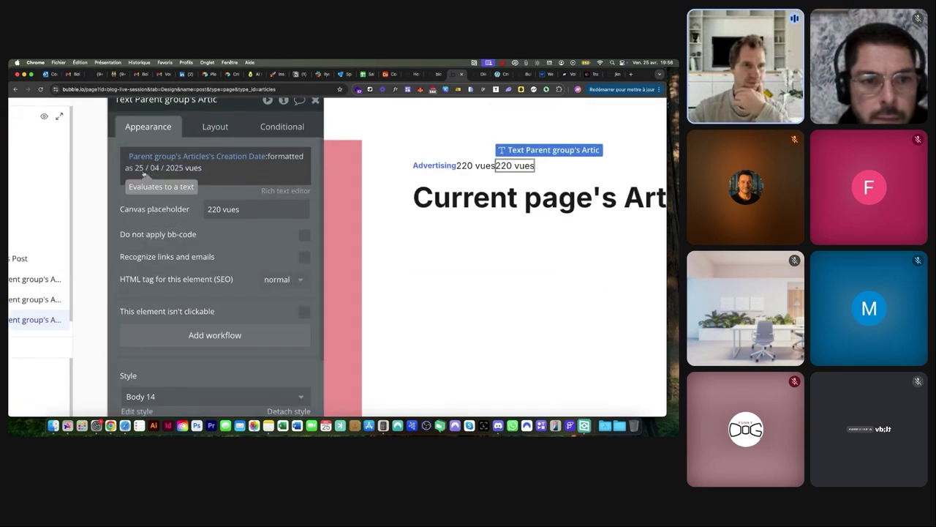
double_click(192, 168)
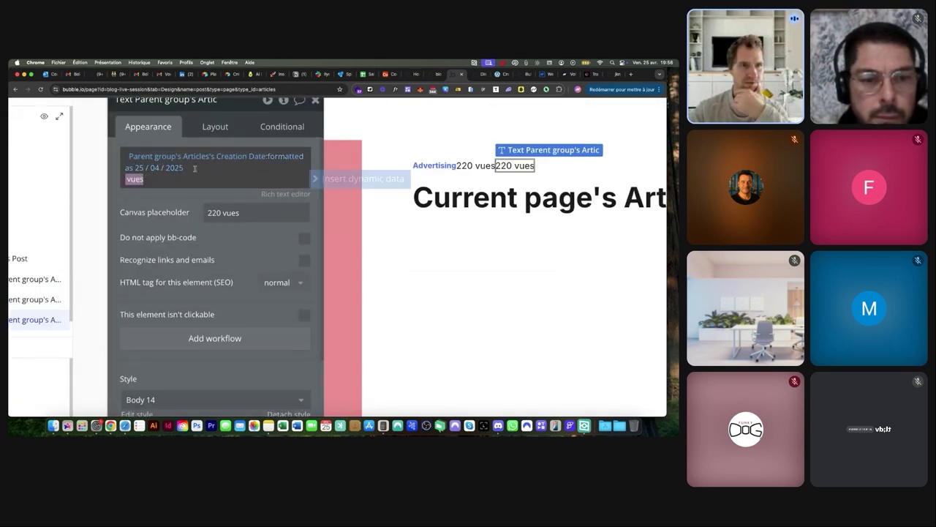
key(BackSpace)
click(167, 193)
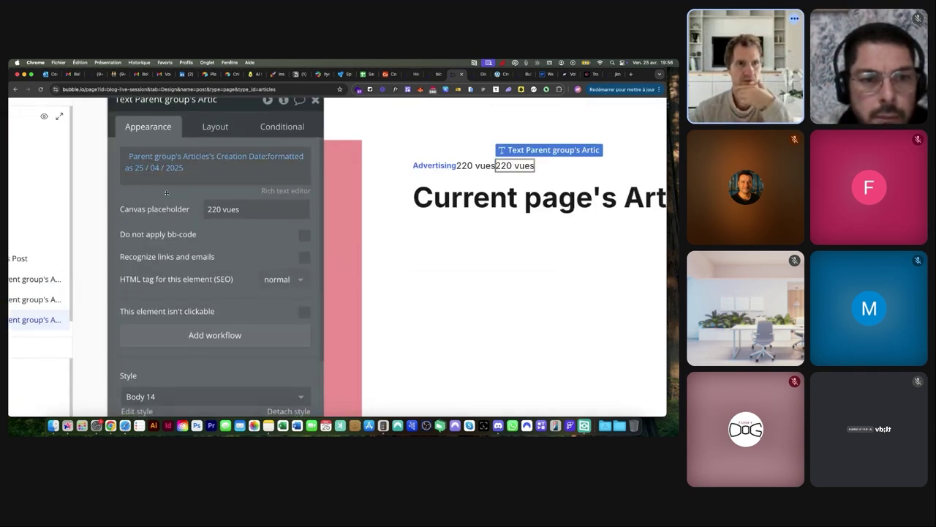
scroll(166, 193, down, 5)
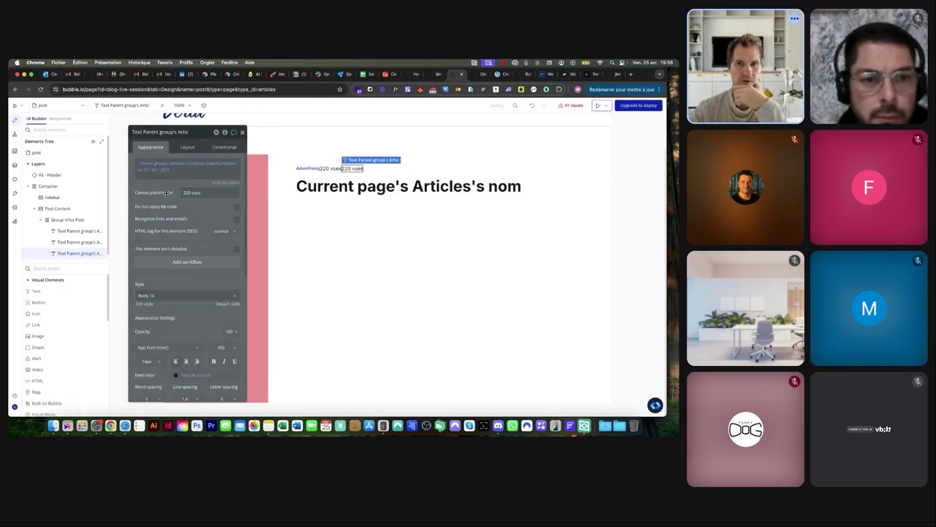
click(372, 171)
click(186, 147)
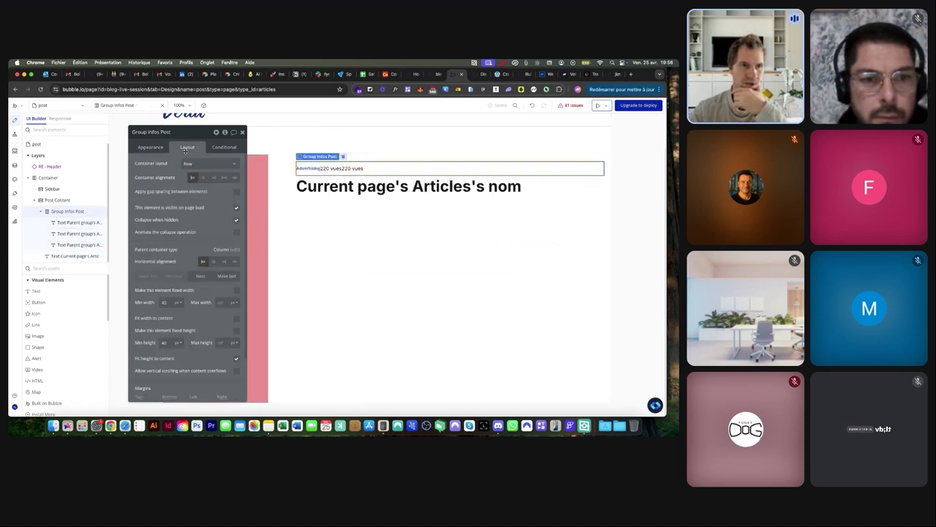
click(238, 192)
key(Tab)
text(10)
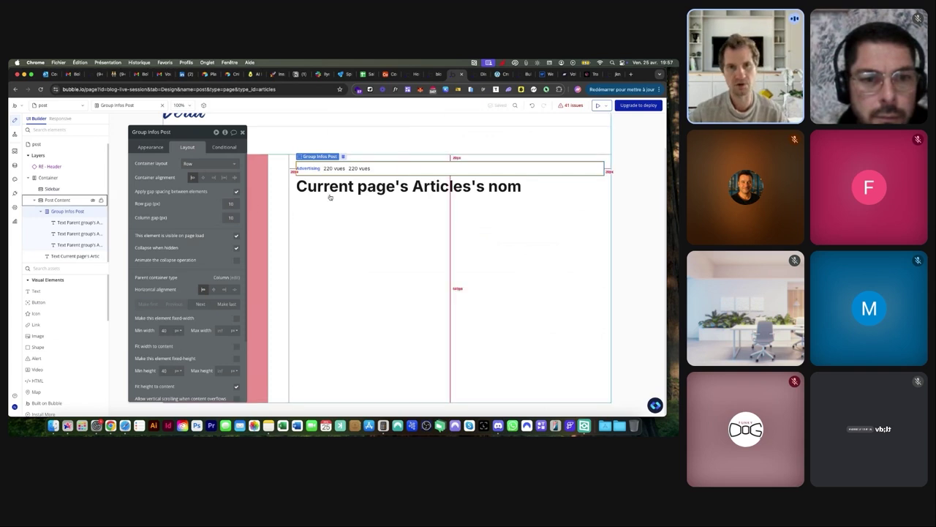
click(358, 169)
click(149, 147)
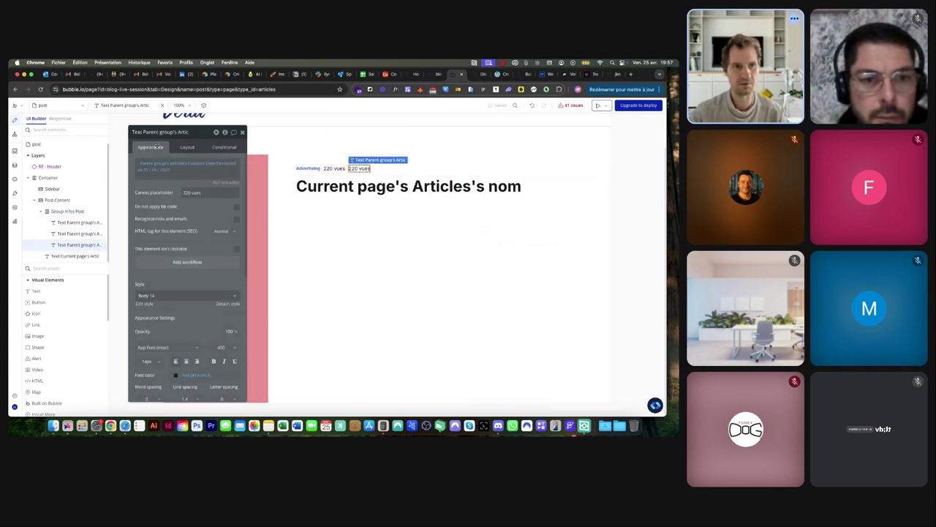
triple_click(197, 193)
text(25 / 04 / 2025)
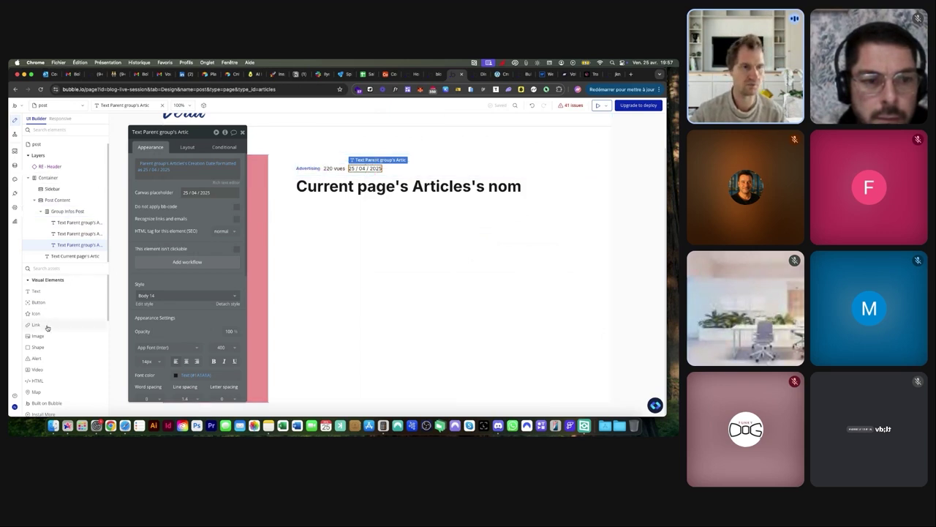
click(499, 74)
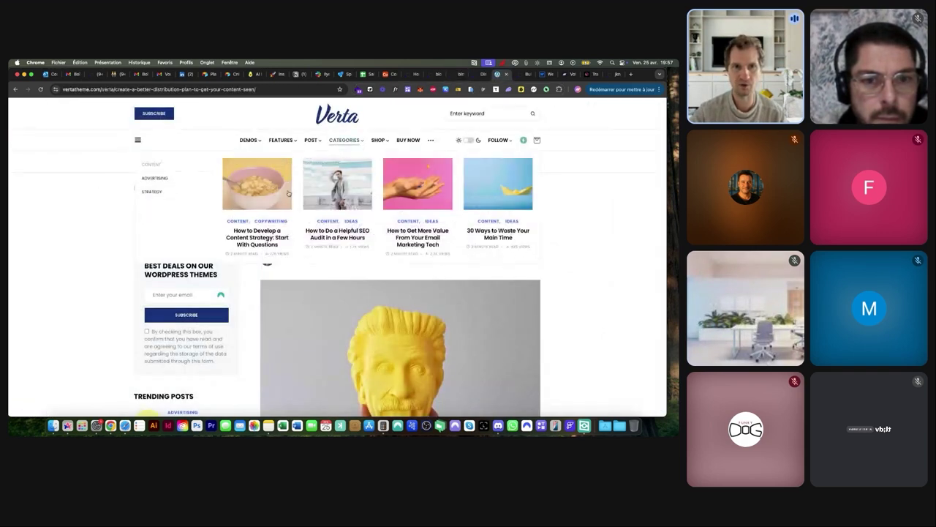
scroll(334, 253, up, 5)
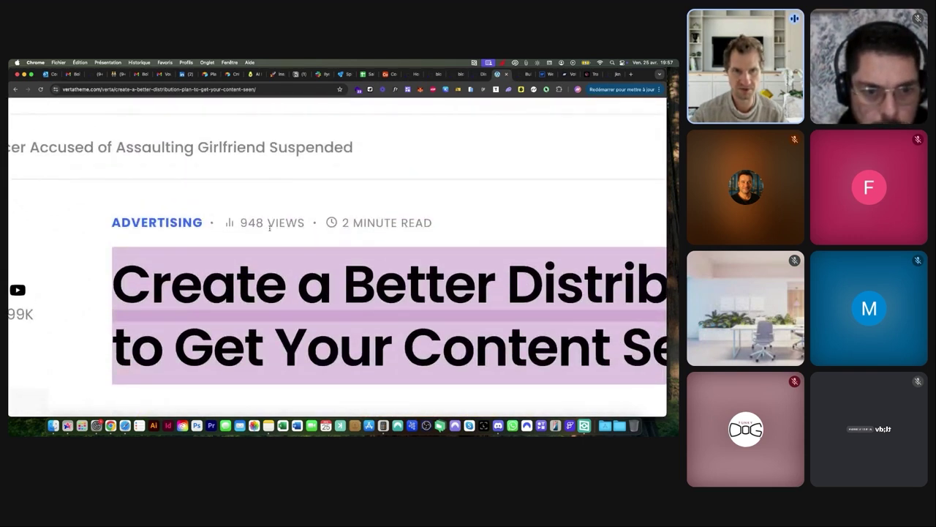
scroll(316, 225, down, 5)
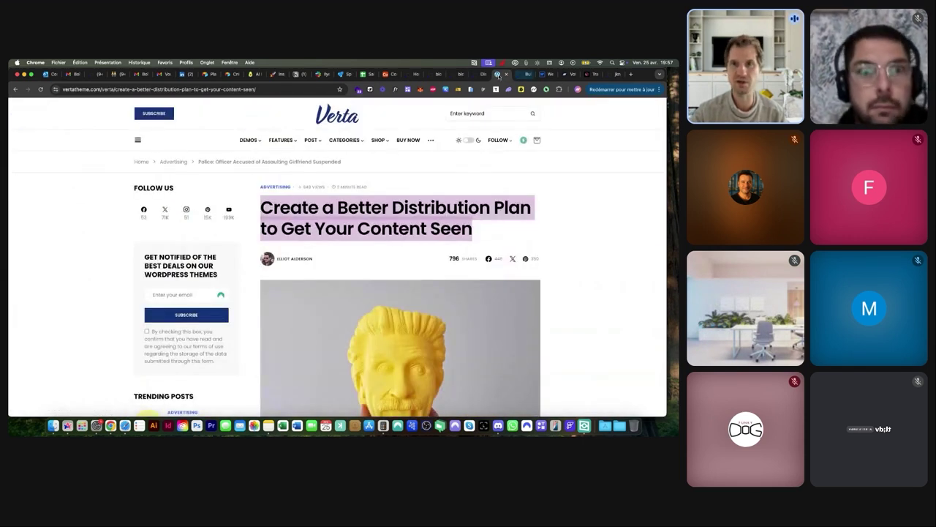
click(451, 75)
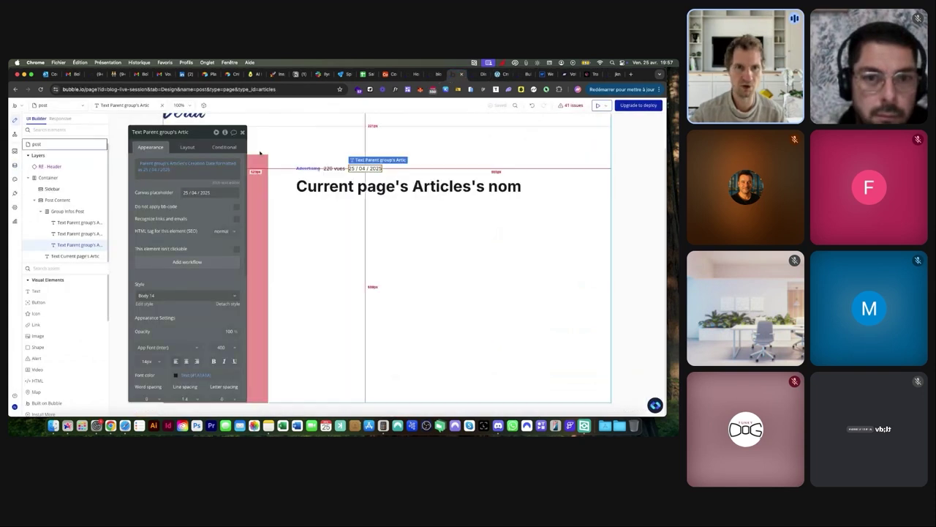
Add a 2 × 2 px vertically centred dot shape with a dark background to the meta row
click(38, 347)
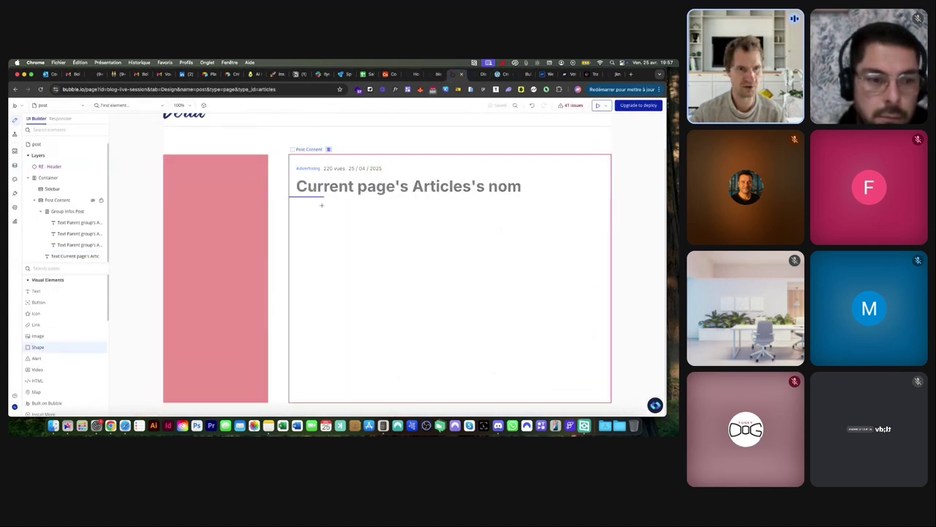
click(316, 189)
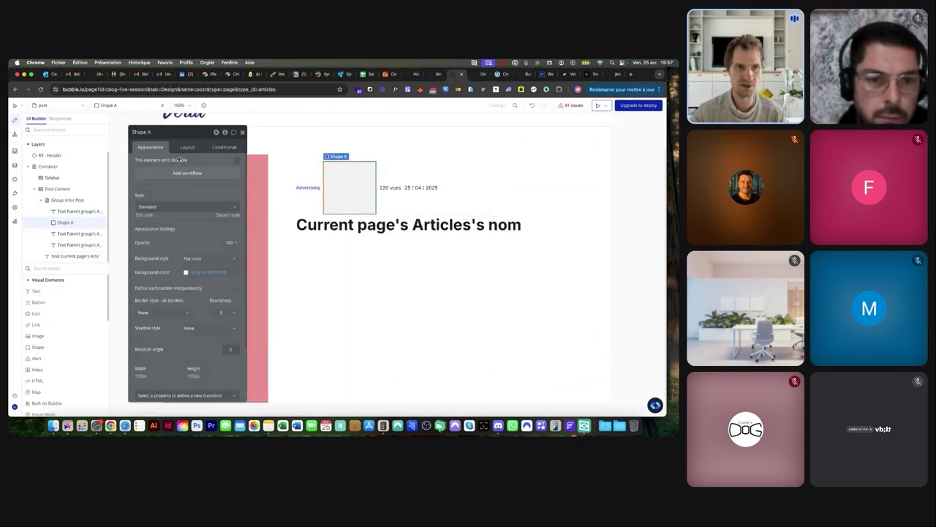
click(187, 148)
drag(168, 243, 136, 242)
text(2)
key(Tab)
key(Tab)
key(Tab)
text(2)
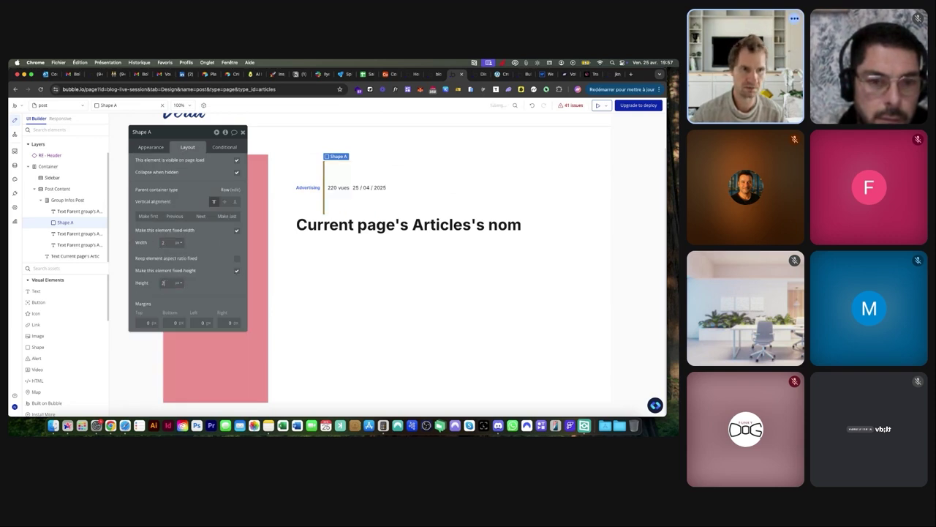
click(209, 274)
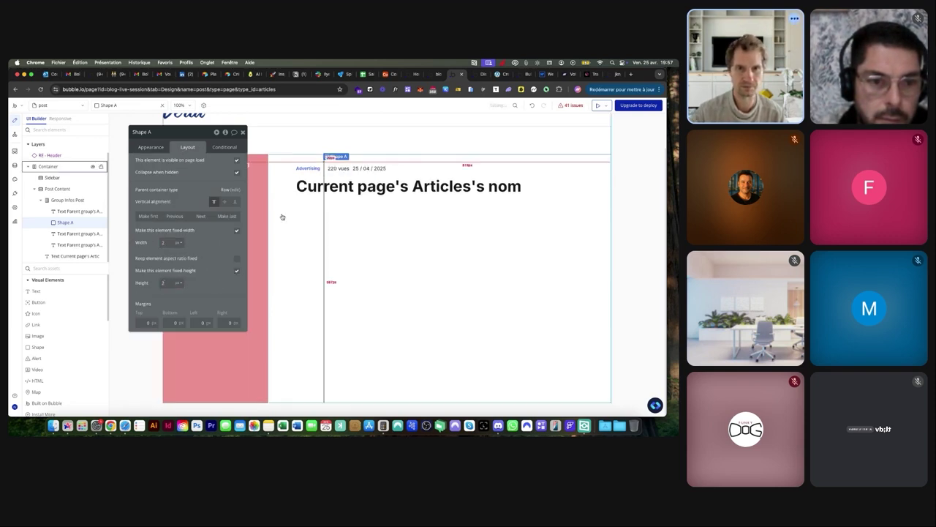
click(226, 201)
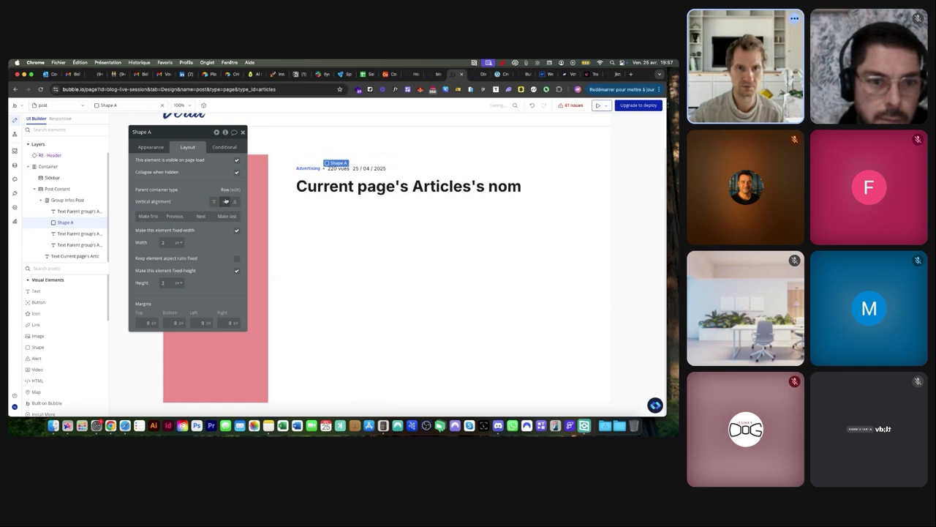
click(151, 148)
click(188, 271)
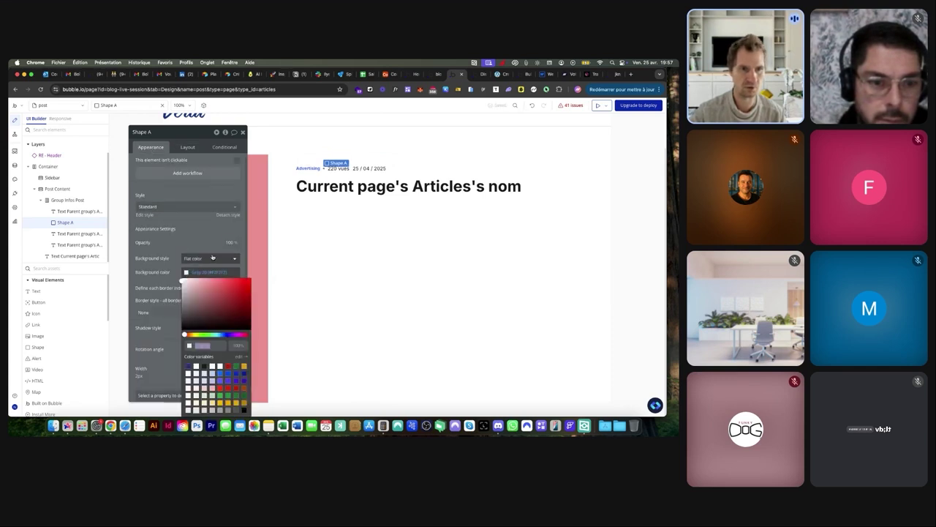
Give the views and date texts a light grey font colour (#A4A4A4 for the date)
click(77, 233)
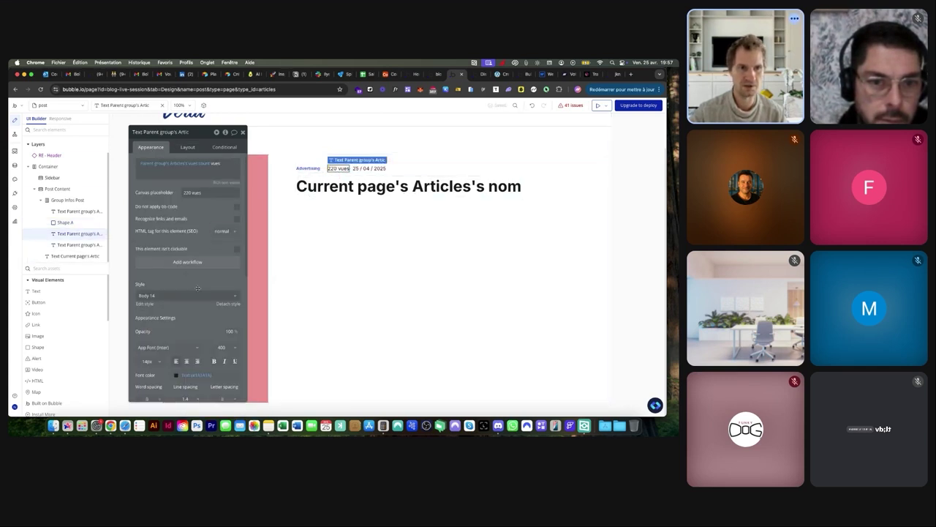
click(176, 375)
click(169, 296)
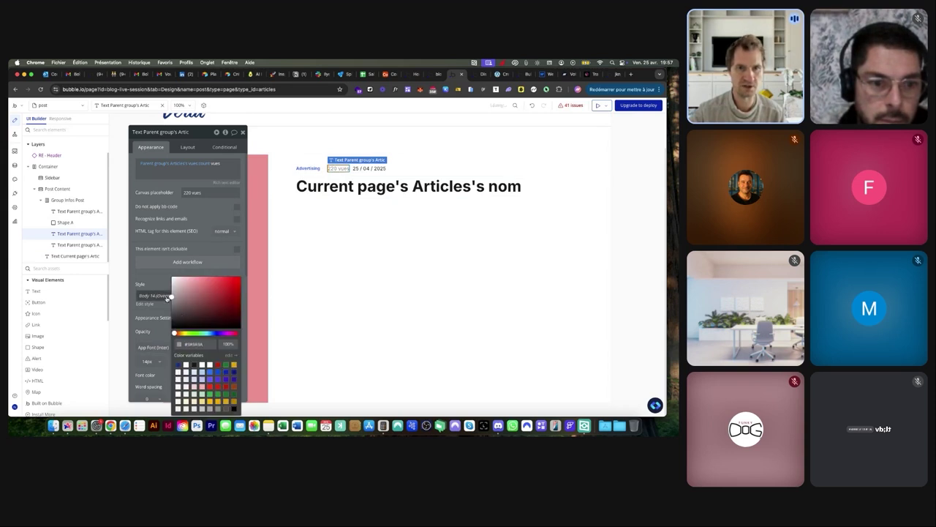
click(359, 176)
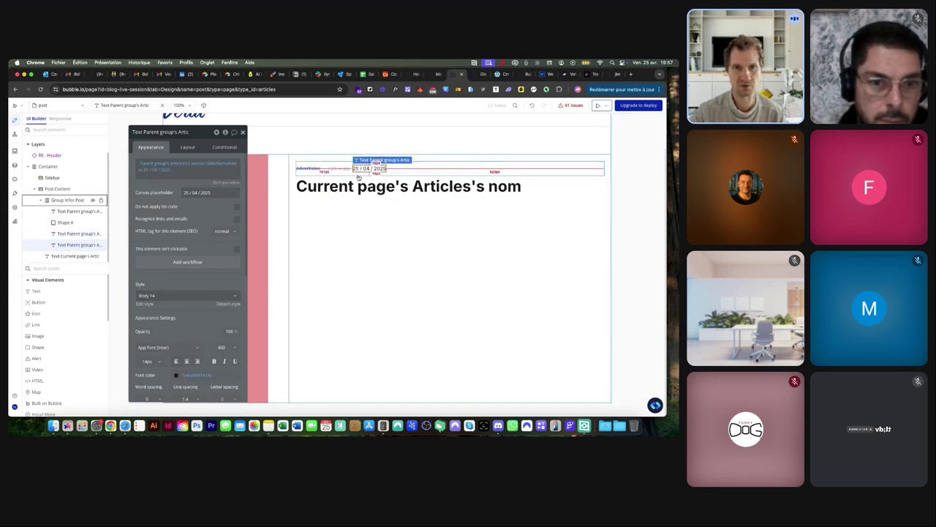
click(176, 375)
click(188, 303)
drag(188, 302, 161, 293)
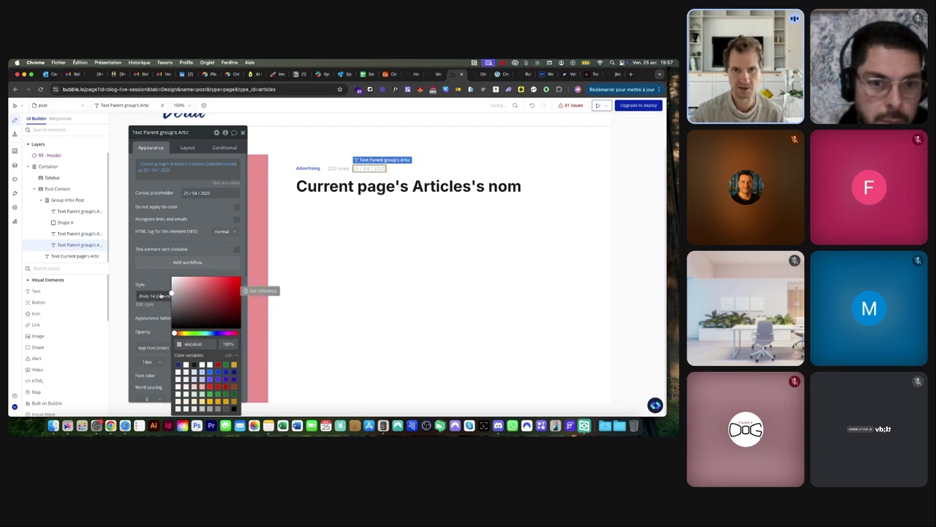
Copy the dot separator and place the second dot after the views count
click(324, 167)
click(191, 273)
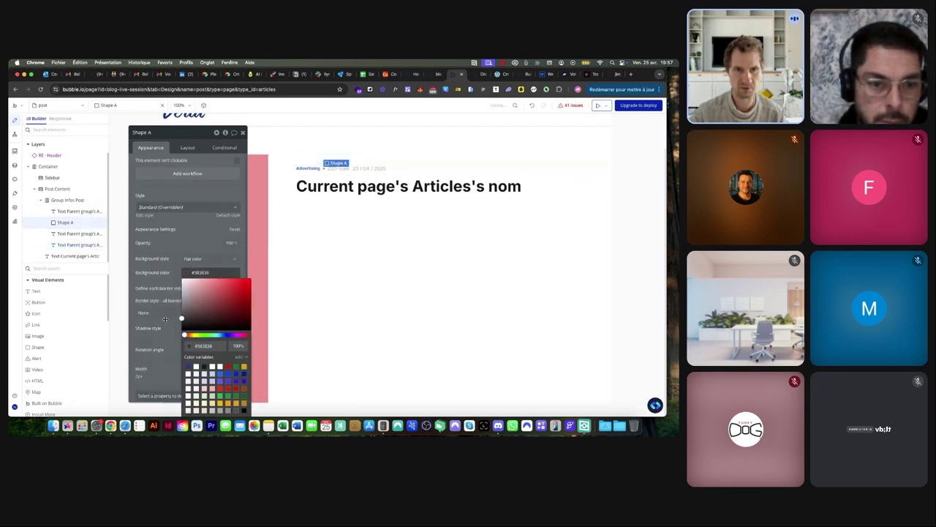
click(324, 170)
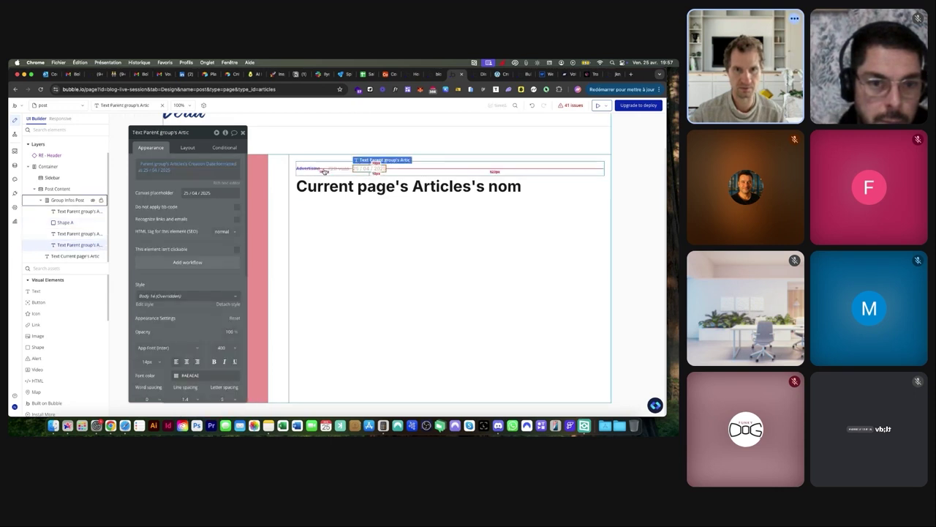
click(324, 168)
key(super+c)
key(super+v)
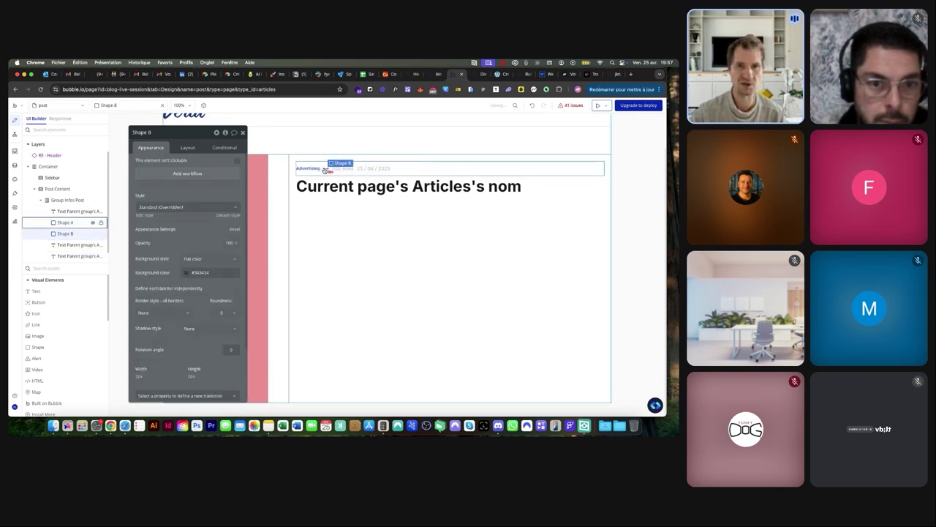
click(188, 147)
click(199, 216)
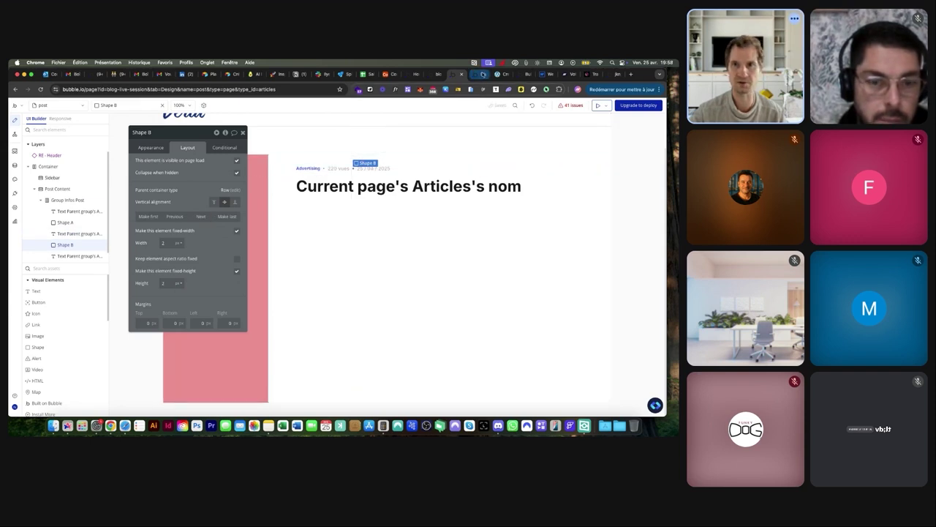
click(482, 74)
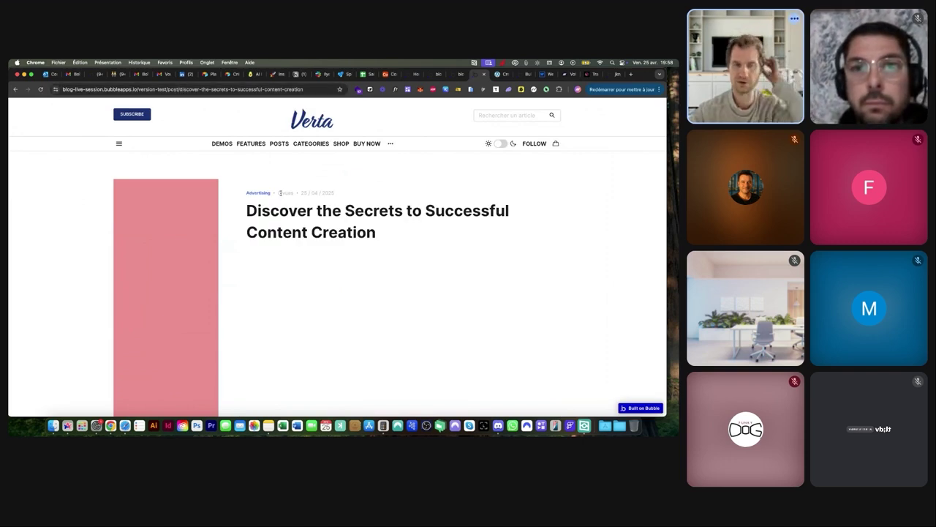
Check the live meta row against the Verta article, then return to the Bubble editor
scroll(280, 192, up, 3)
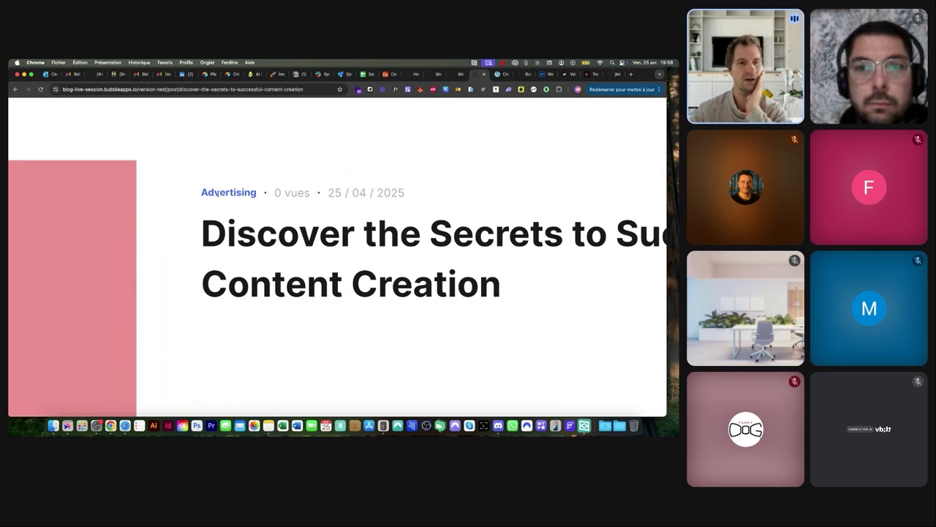
scroll(224, 192, down, 3)
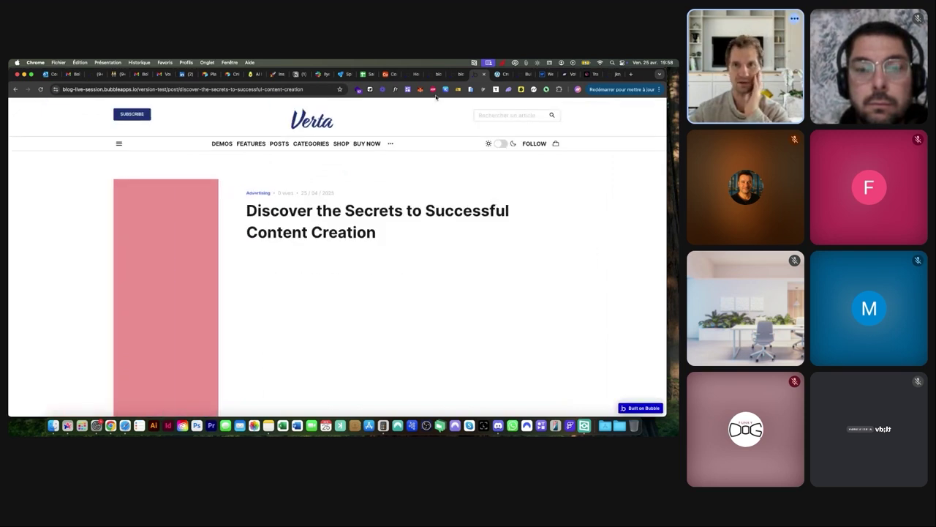
click(498, 74)
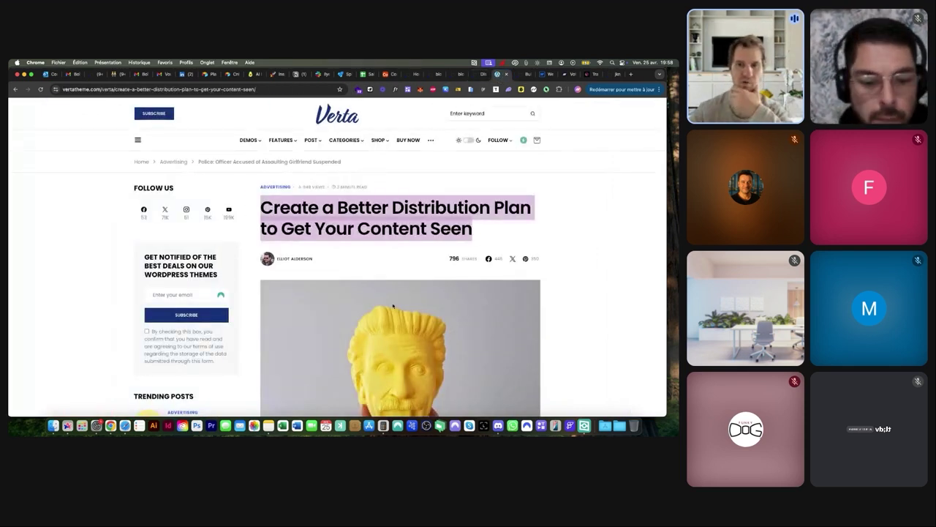
click(438, 75)
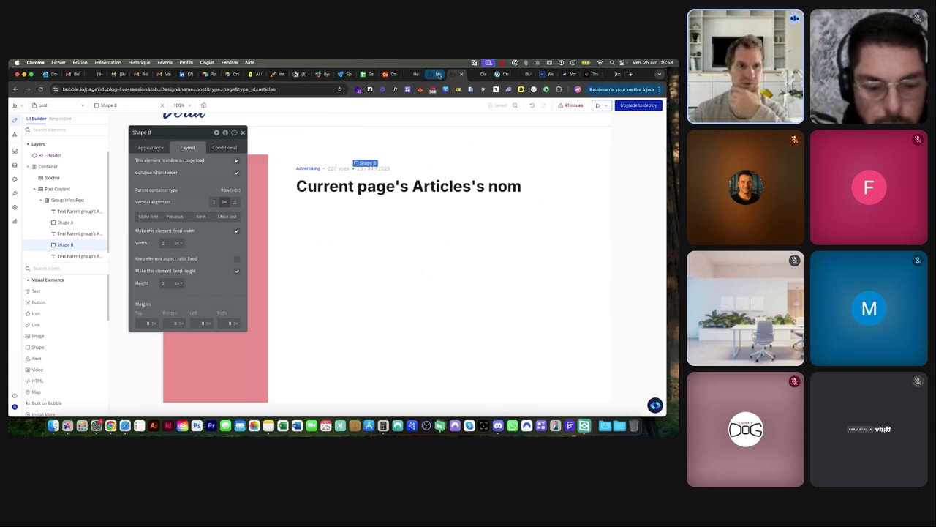
Add an Image element below the article title and make it stretch full width
click(62, 268)
text(im)
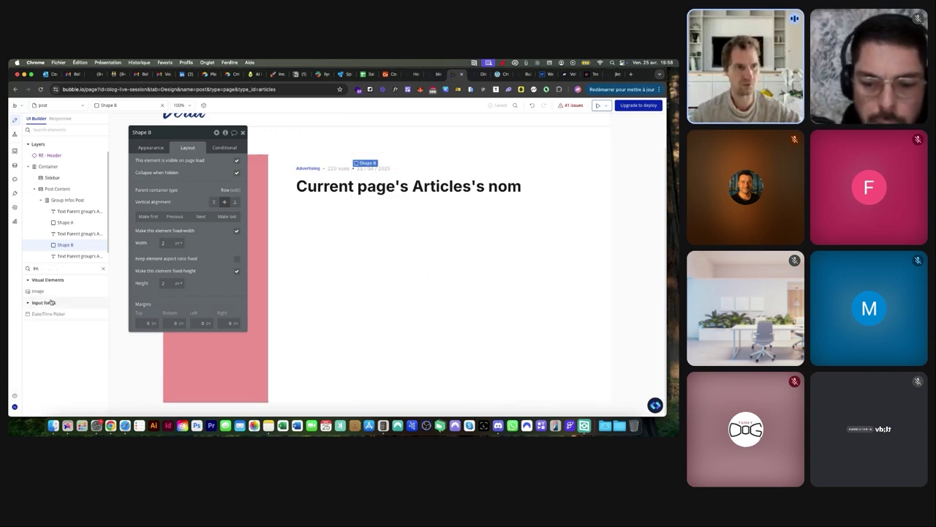
click(37, 291)
click(356, 250)
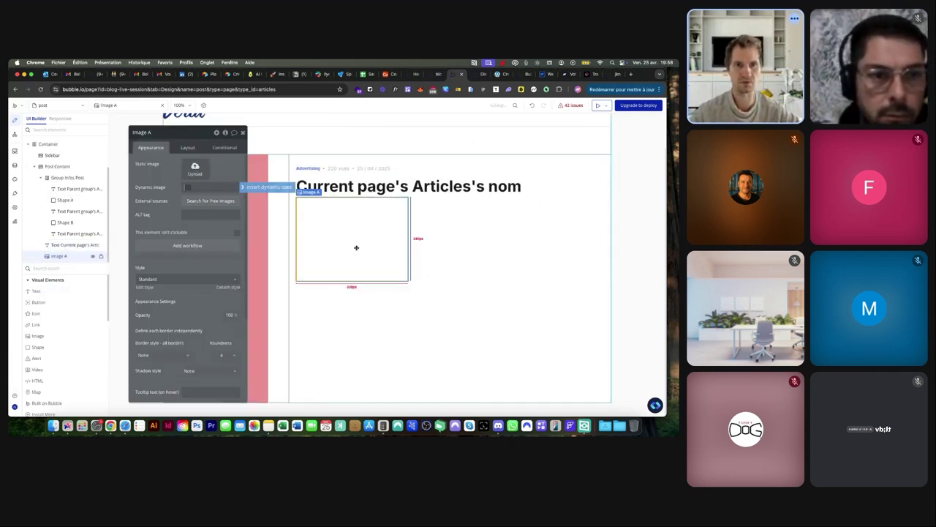
click(187, 147)
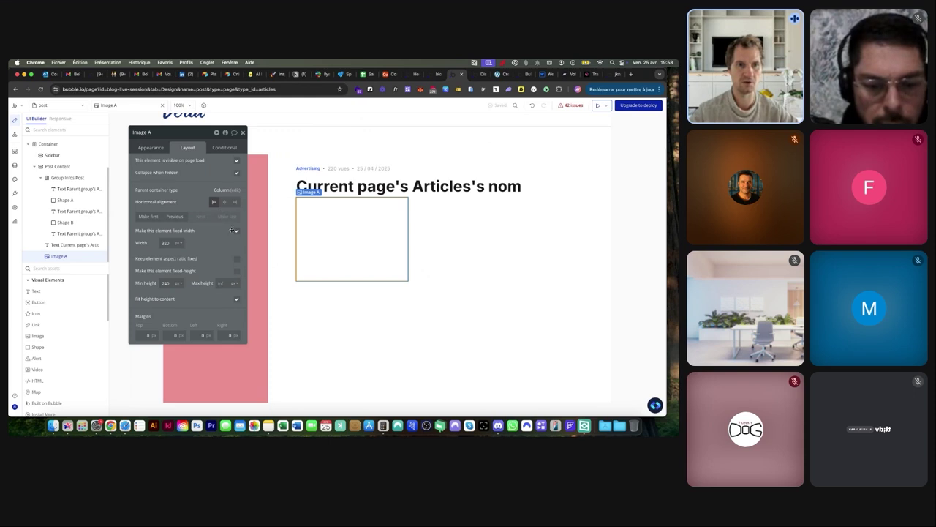
click(236, 231)
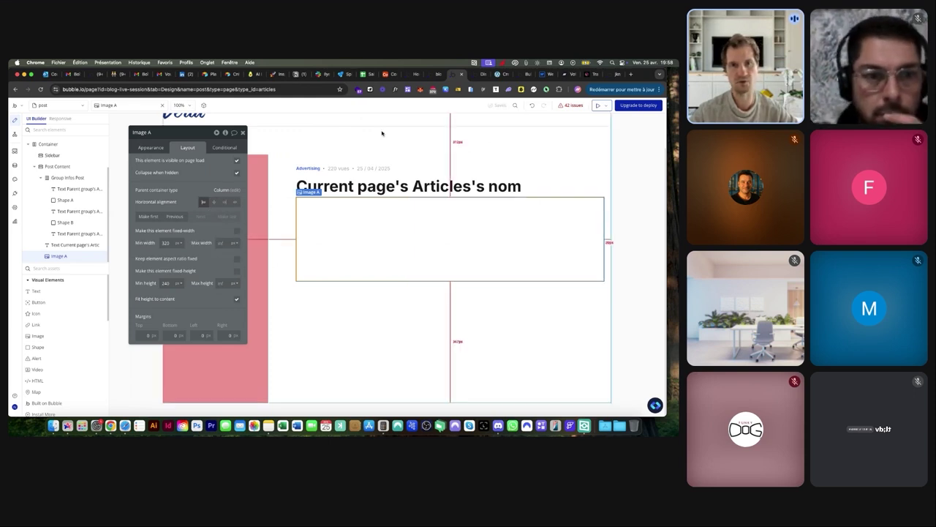
click(460, 74)
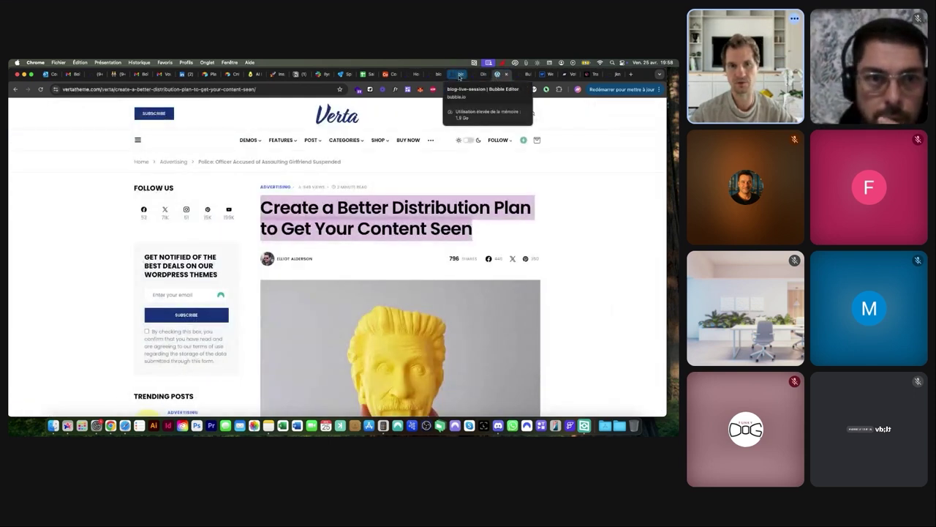
click(452, 74)
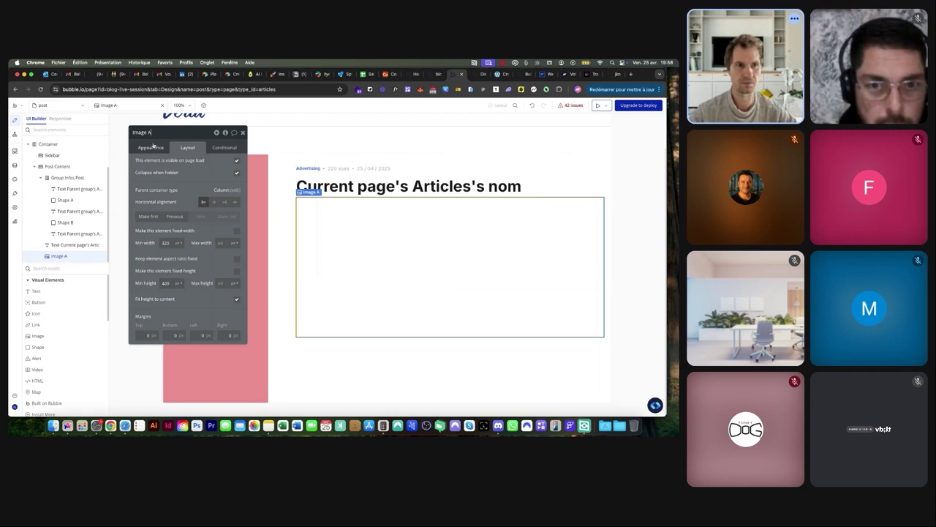
Set the dynamic image to Parent group's Articles's image and reload the live post
click(152, 146)
click(220, 187)
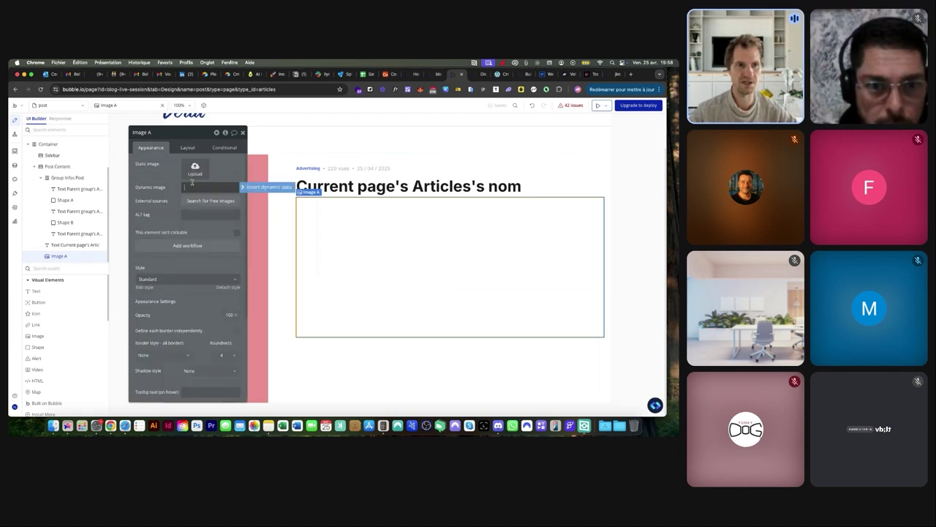
click(254, 187)
click(215, 203)
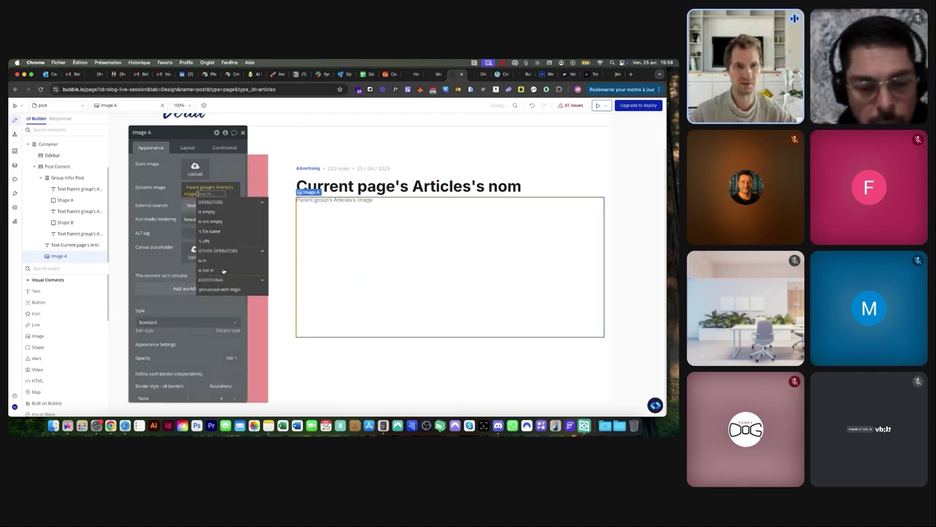
click(474, 74)
key(super+r)
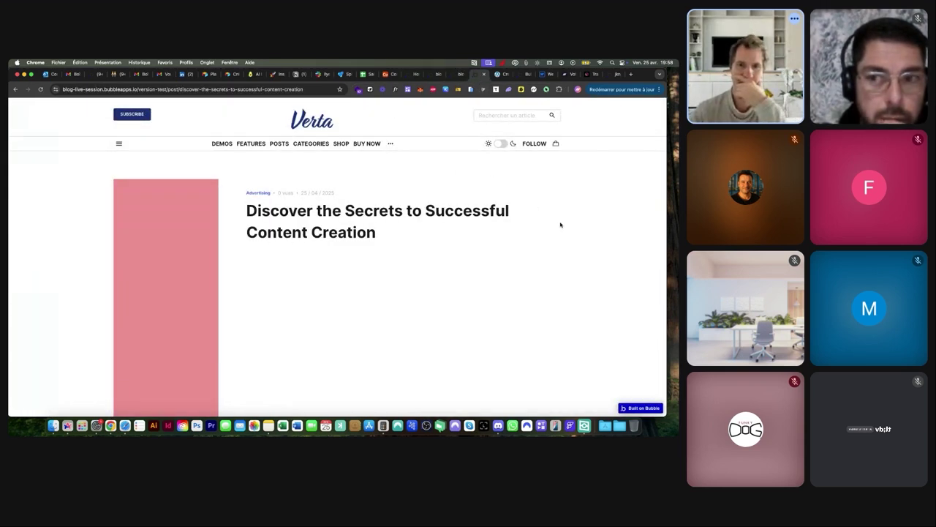
Scroll the live post to check the cover image under the title, then return to the editor
scroll(560, 224, down, 5)
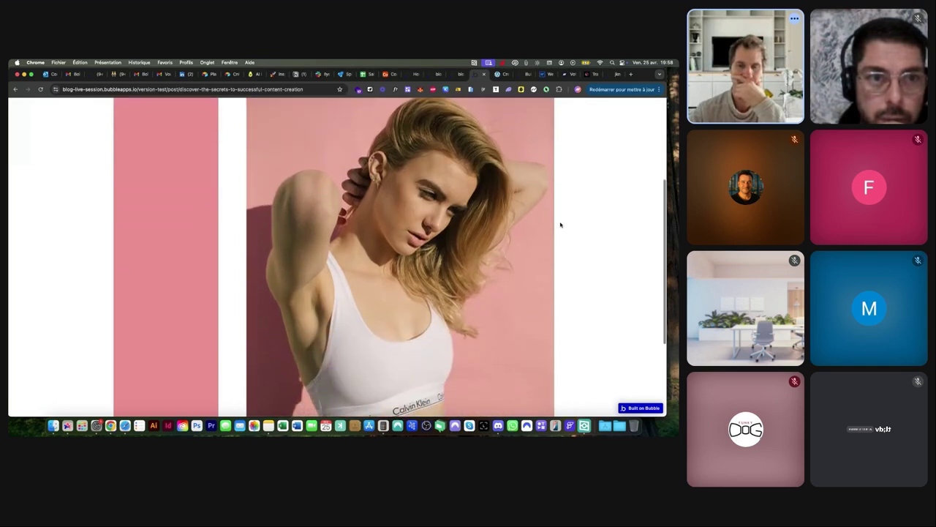
scroll(560, 225, down, 4)
scroll(561, 224, up, 8)
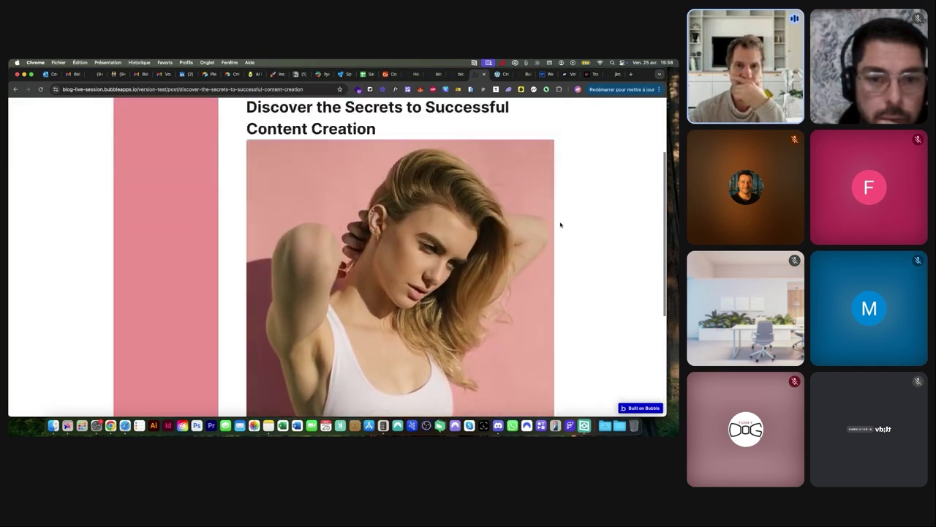
scroll(560, 224, up, 2)
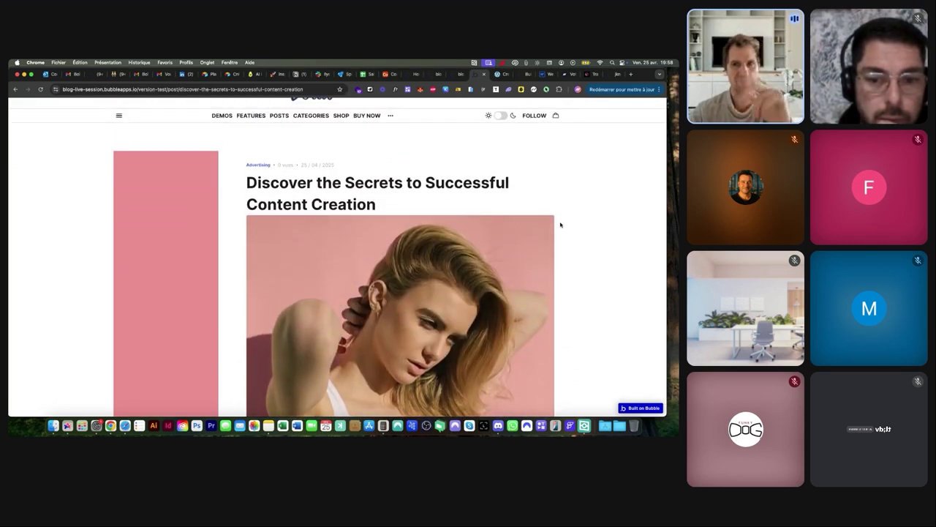
scroll(561, 225, down, 4)
scroll(560, 225, up, 6)
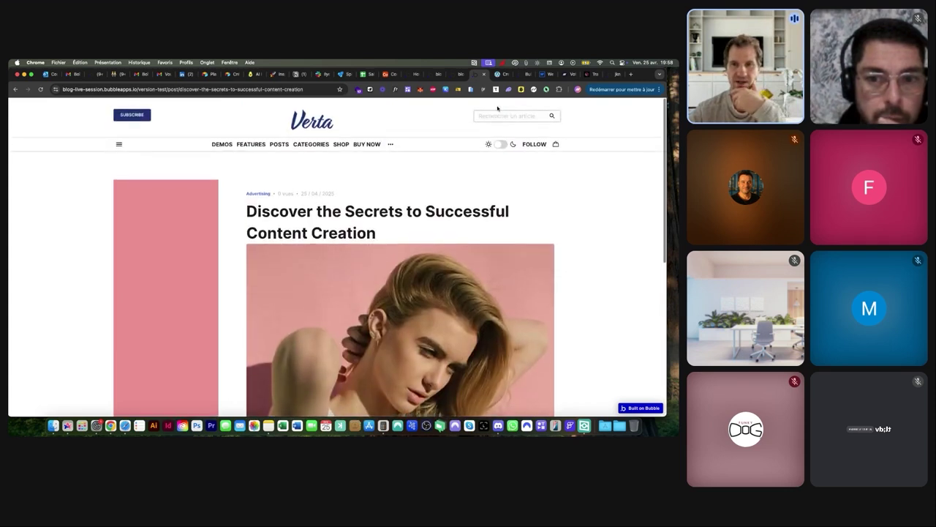
click(460, 75)
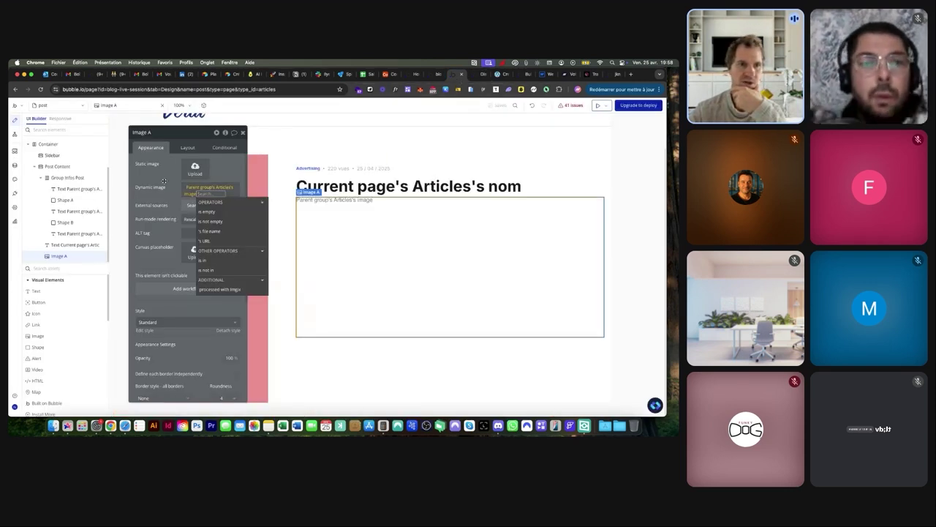
Make the article image fixed-height at 400 px and check it in the preview
click(188, 147)
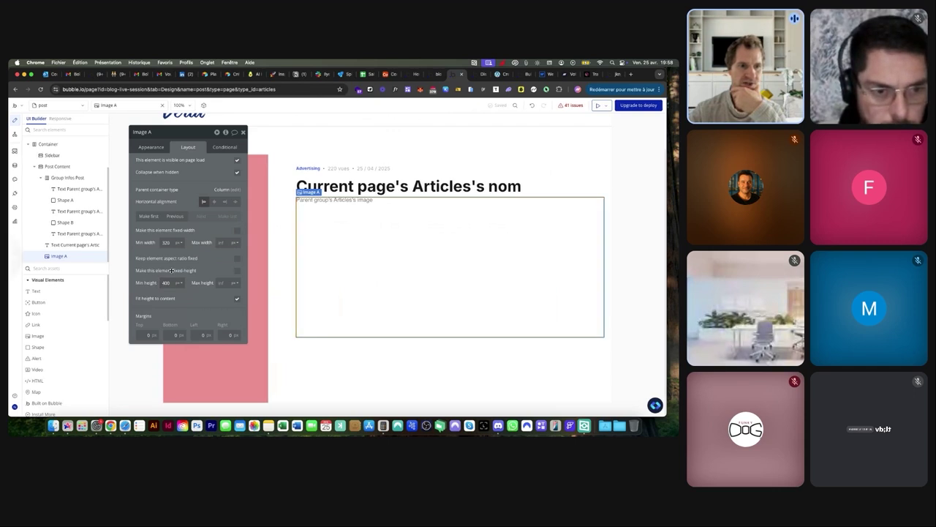
click(237, 271)
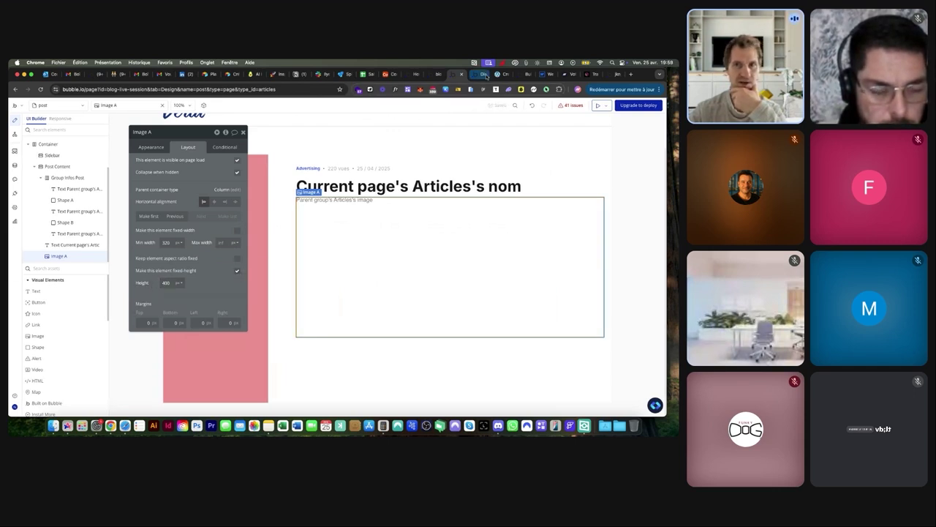
click(486, 75)
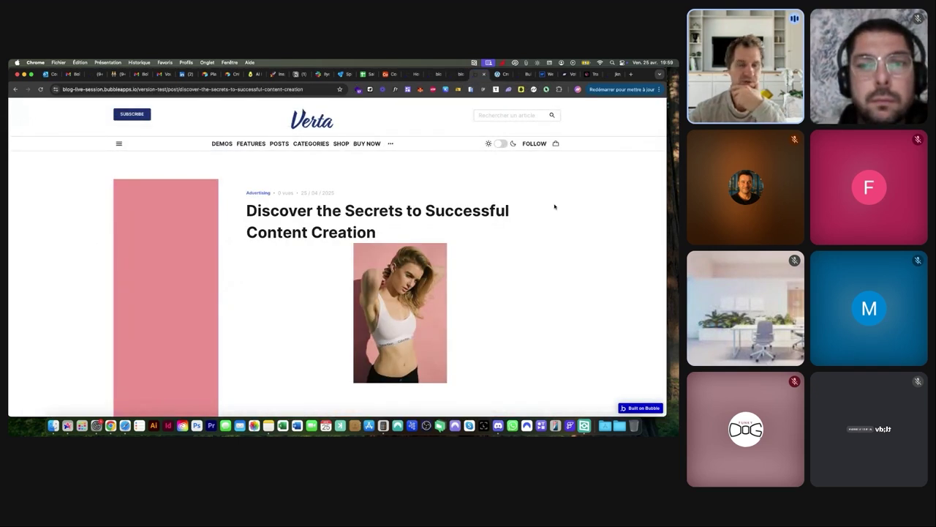
click(458, 75)
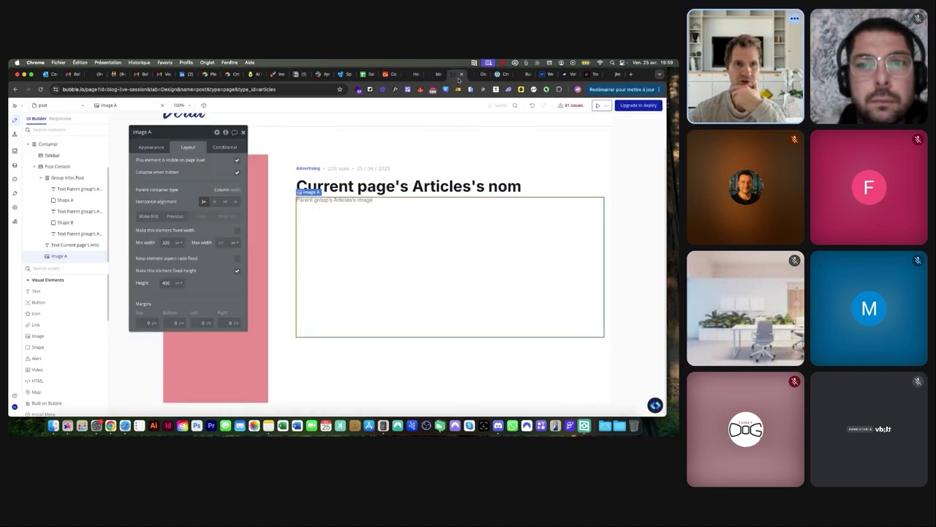
Set the image's run-mode rendering to Zoom and reload the live preview
click(159, 148)
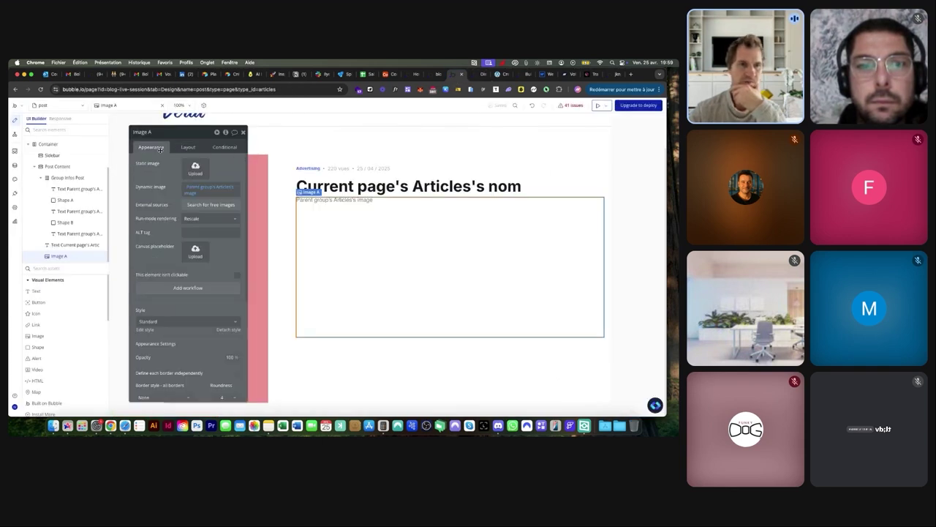
click(193, 219)
click(192, 262)
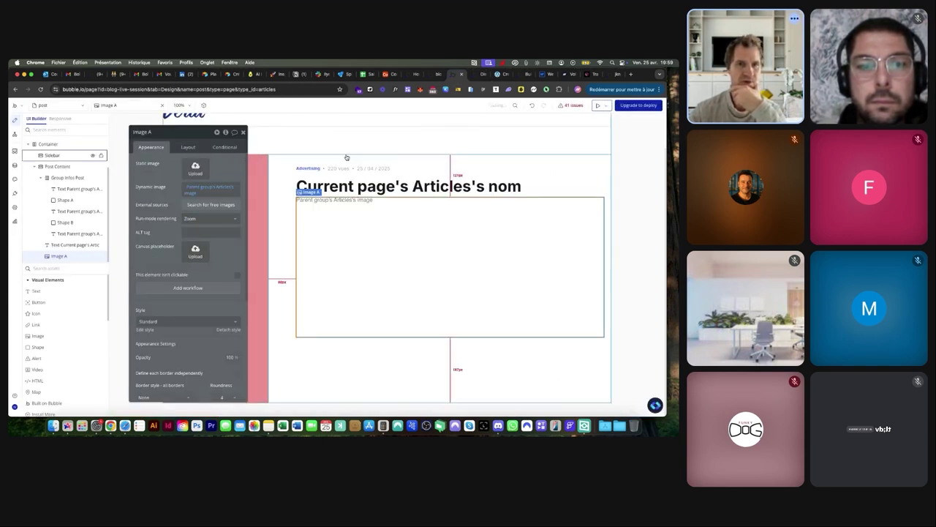
click(475, 74)
click(318, 90)
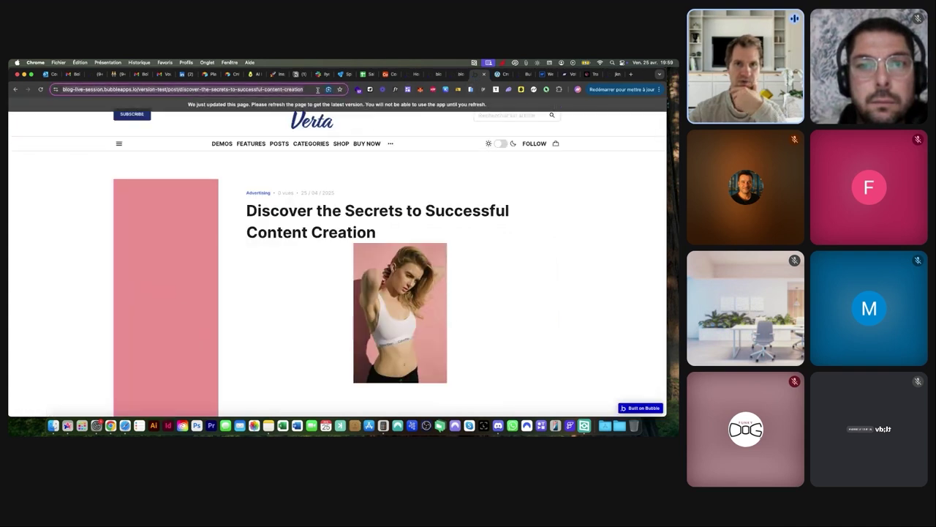
key(Return)
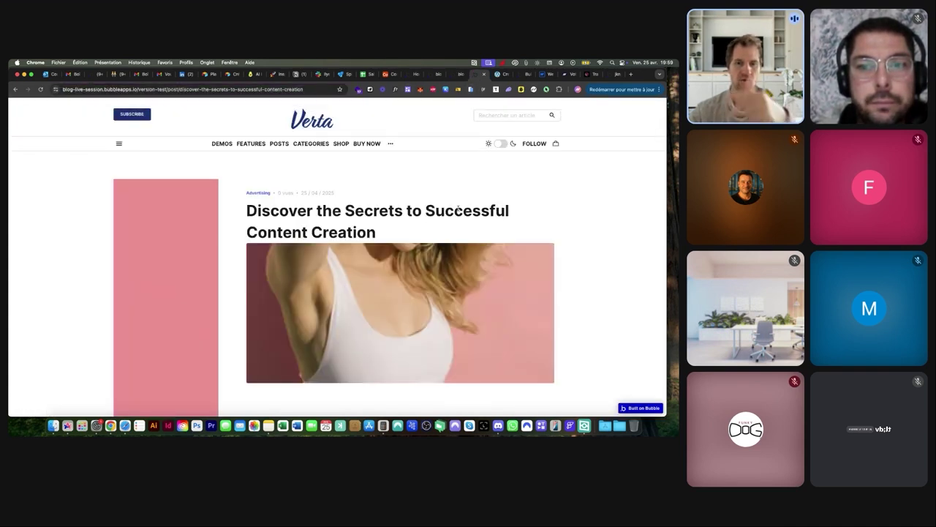
Process the article image with Imgix, keeping auto-enhance and resize by cropping
click(452, 74)
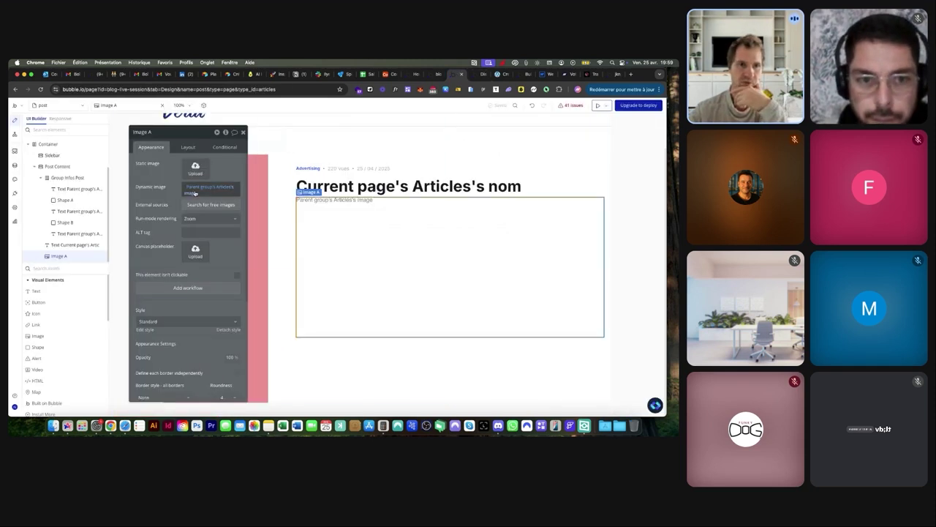
click(194, 193)
click(210, 279)
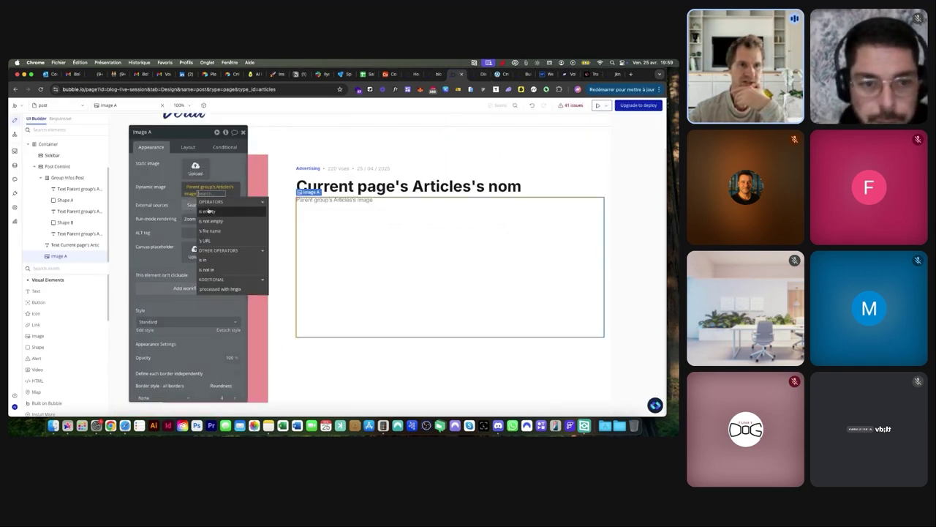
click(209, 289)
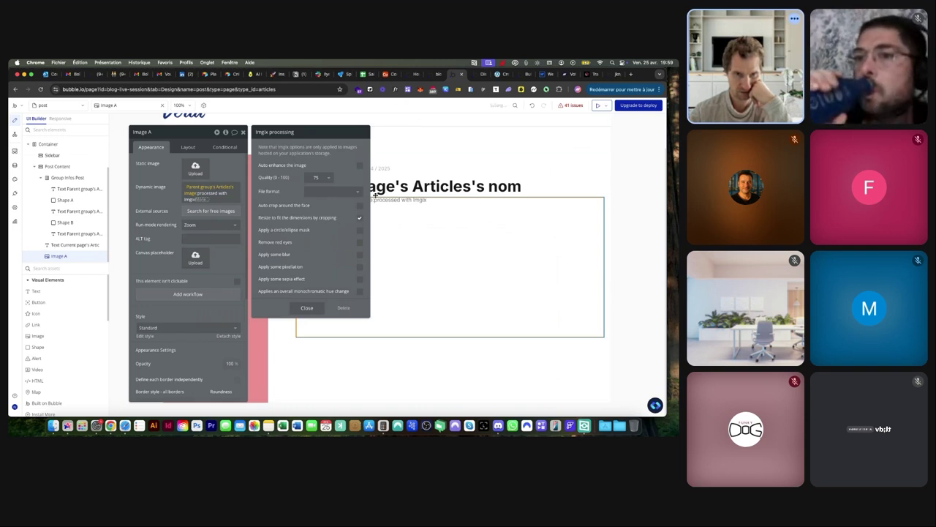
click(481, 76)
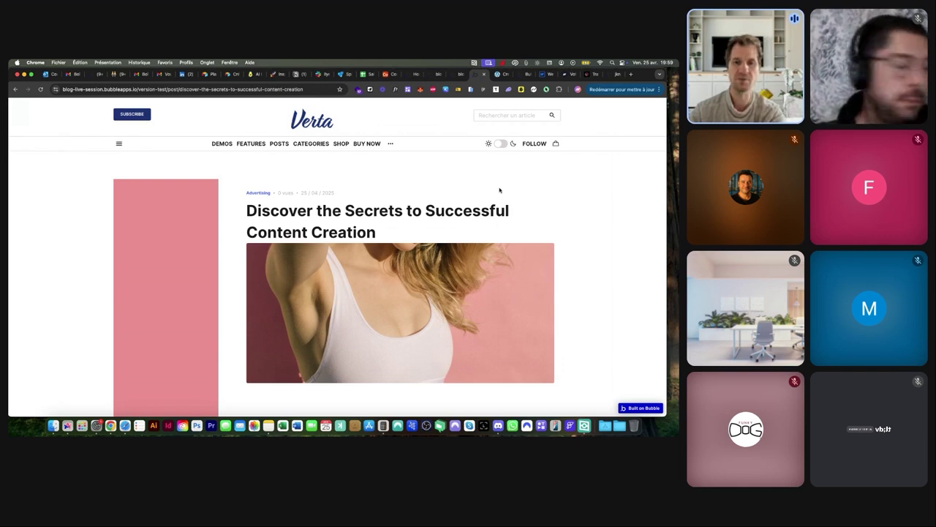
click(457, 78)
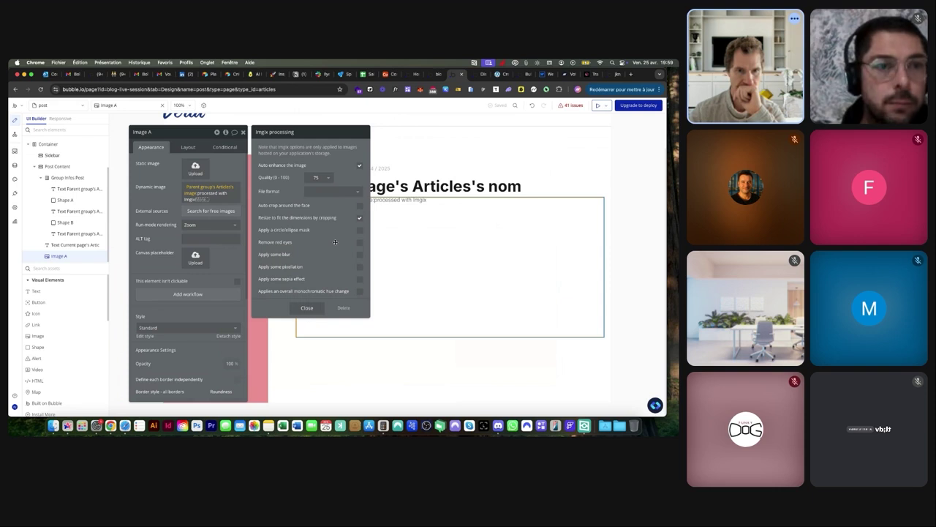
click(395, 234)
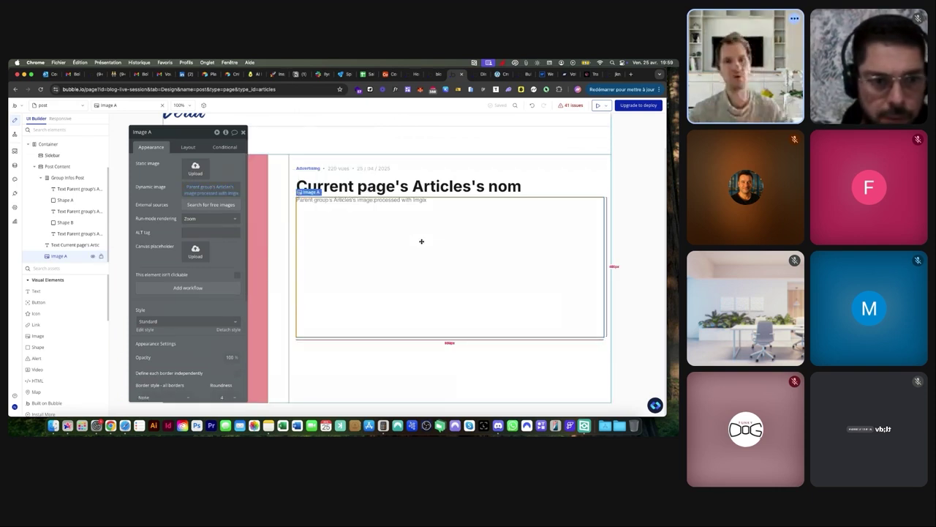
Add Group E with an image background from Parent group's Articles's image
drag(73, 292, 337, 310)
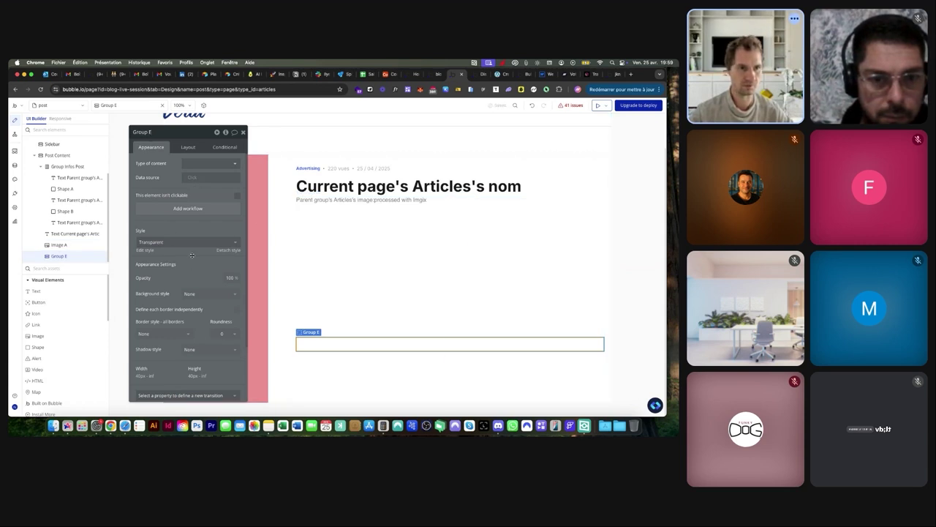
click(208, 294)
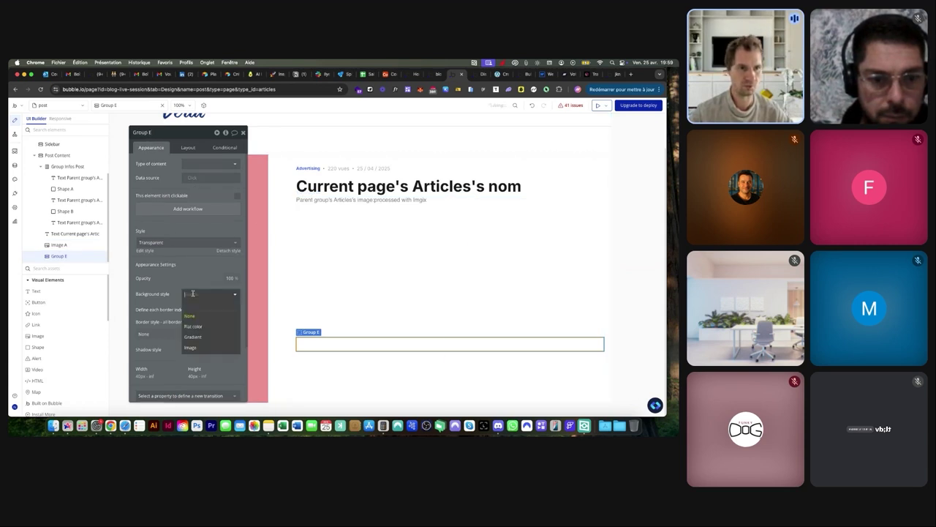
click(192, 347)
click(243, 331)
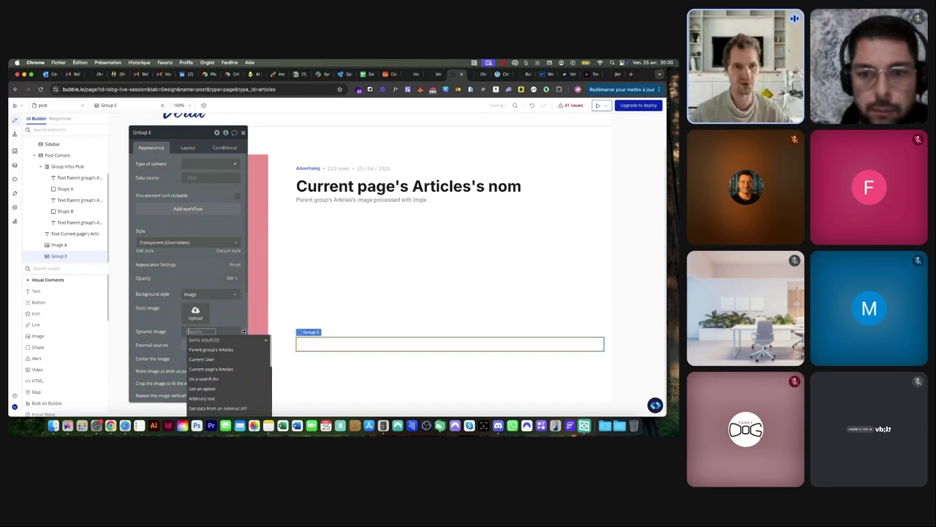
click(210, 350)
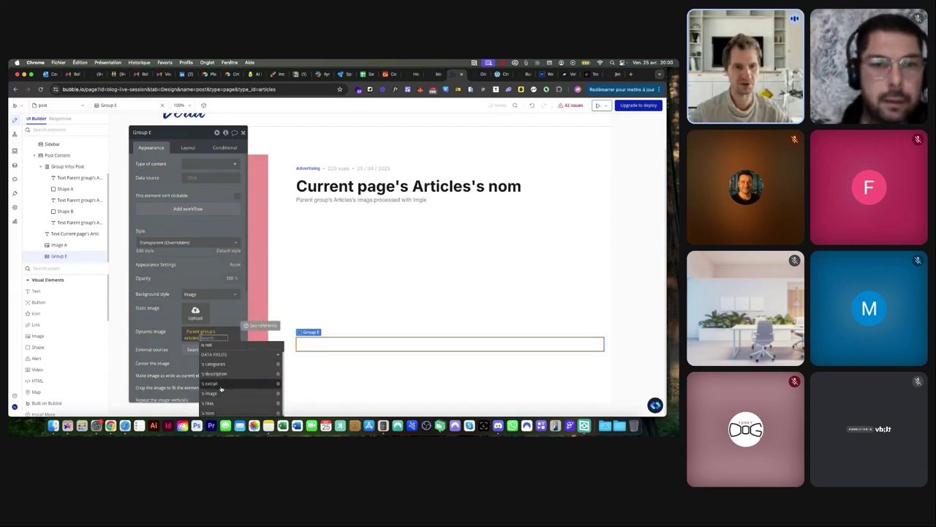
click(212, 393)
Delete the old article image and give Group E a fixed 400 px height
scroll(164, 330, down, 2)
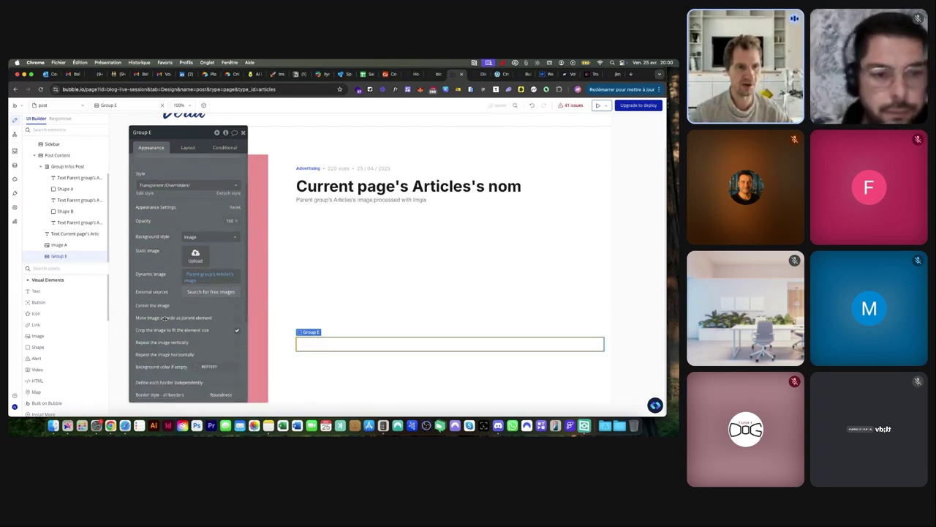
click(405, 282)
key(Escape)
click(327, 206)
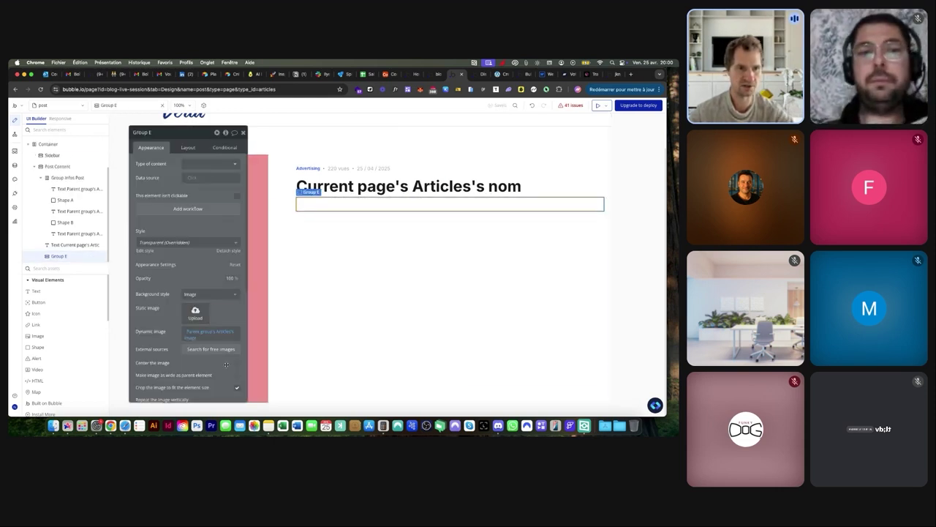
click(187, 148)
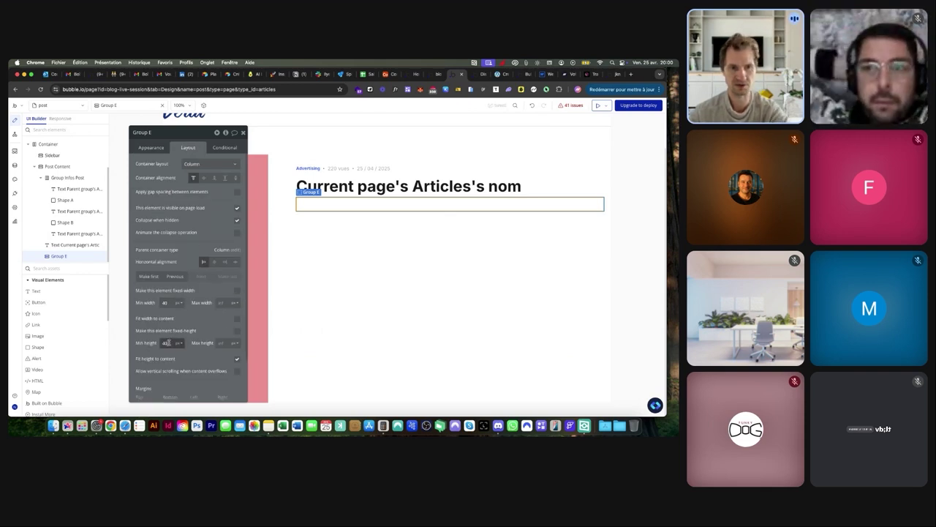
click(238, 331)
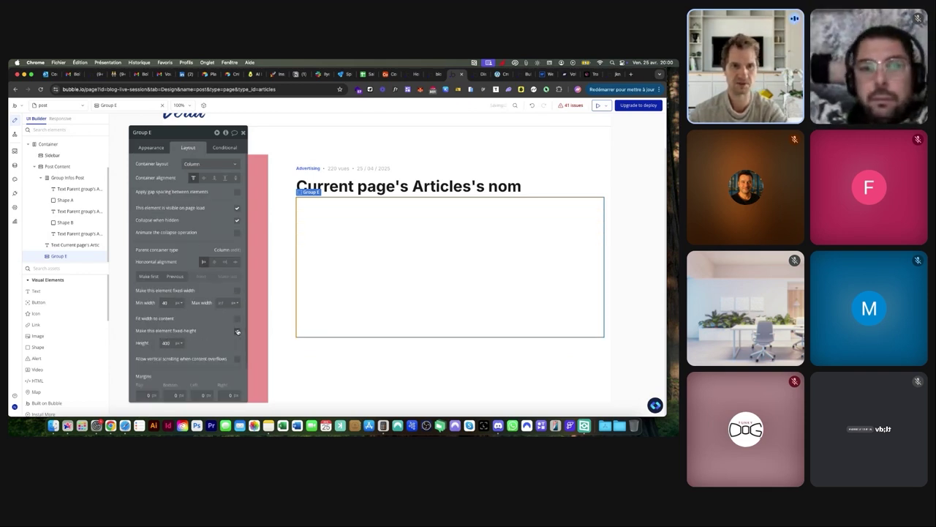
Reload the live post to confirm Group E's background image, then return to the editor
click(456, 76)
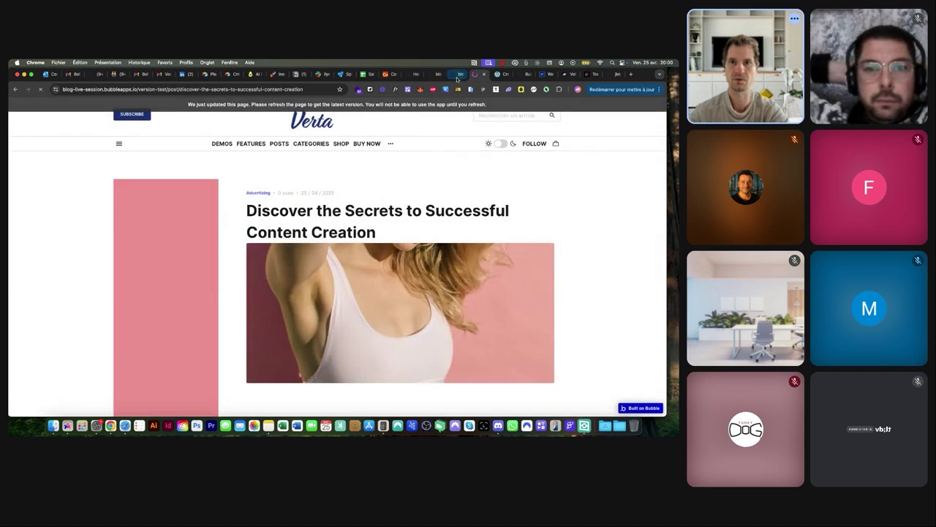
click(454, 75)
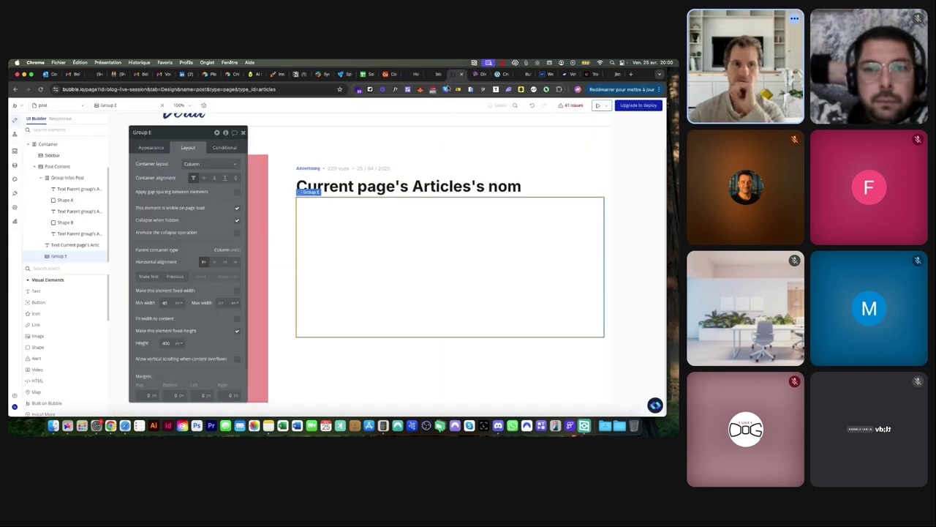
click(150, 147)
click(474, 75)
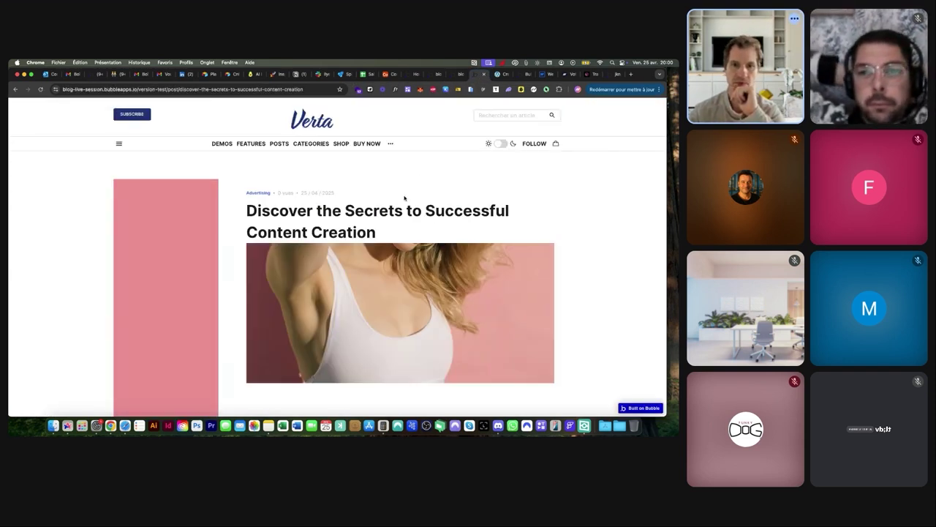
click(456, 75)
scroll(198, 314, down, 2)
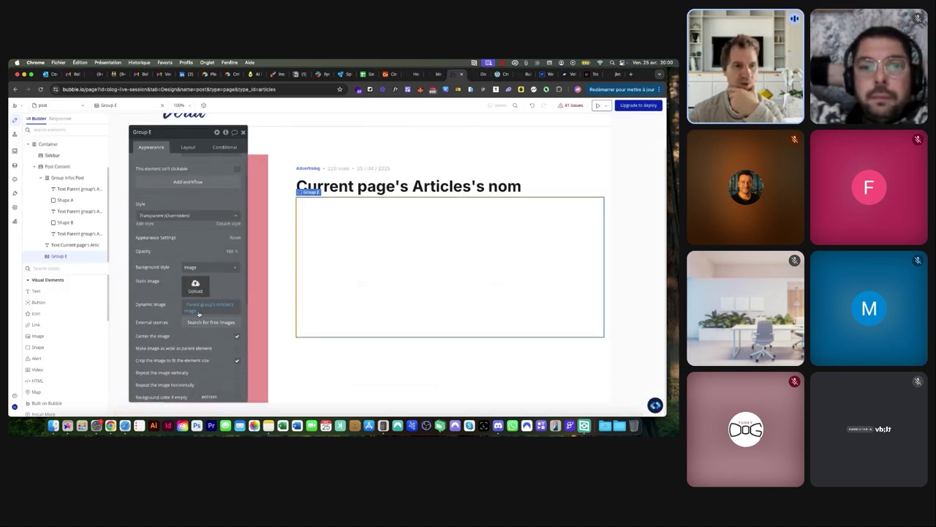
scroll(198, 314, down, 1)
click(477, 75)
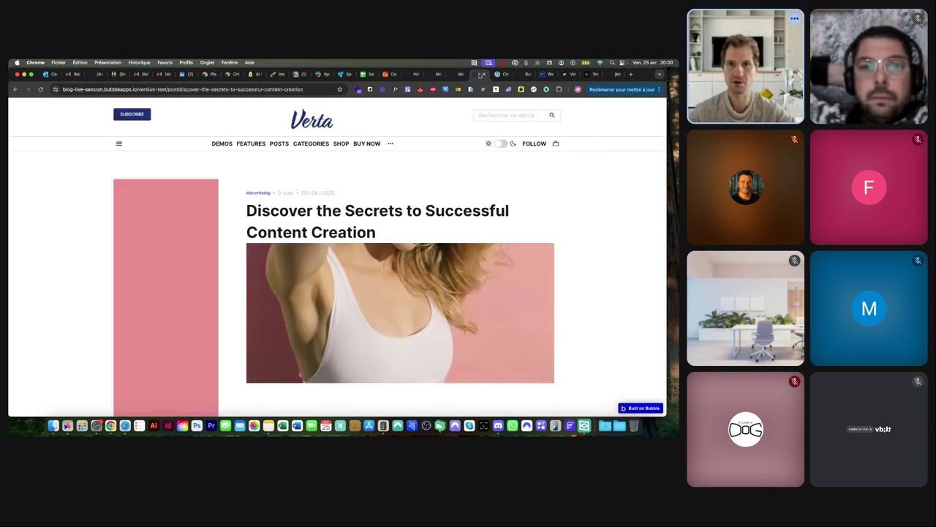
click(303, 89)
key(Return)
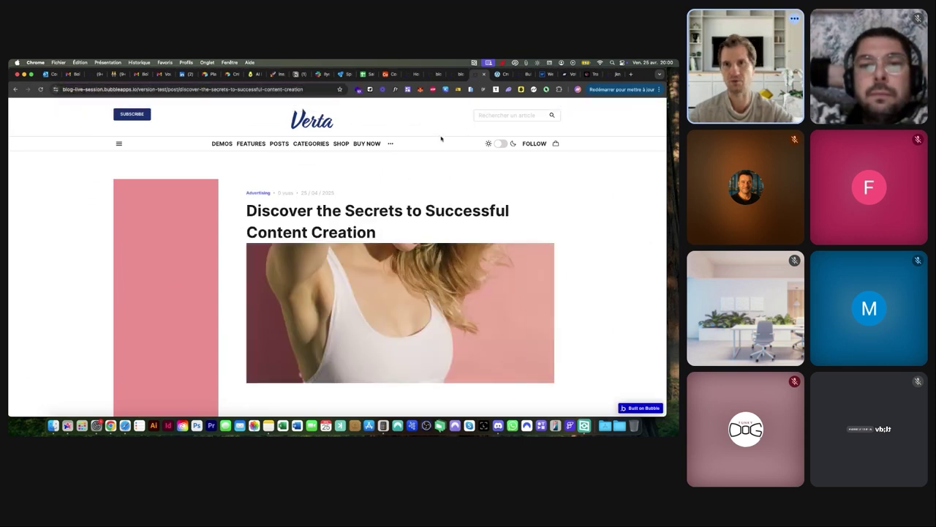
click(461, 74)
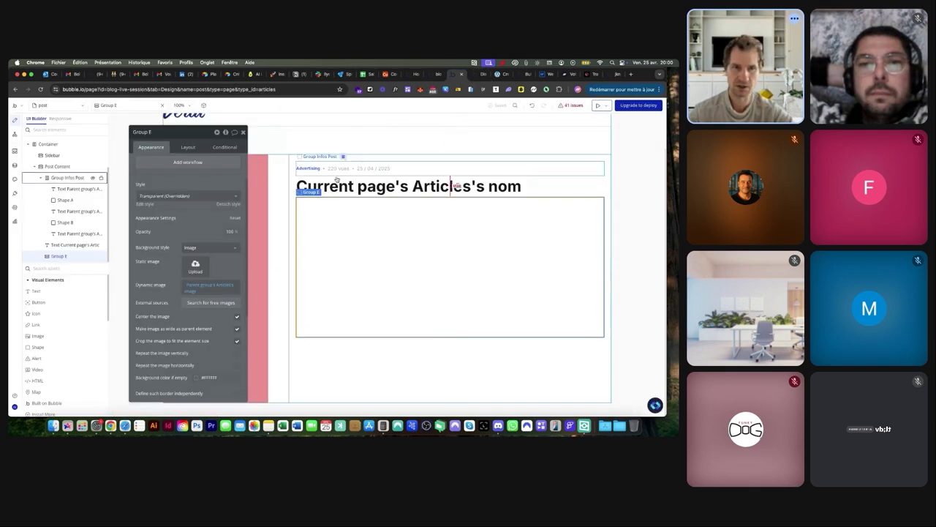
Add a text below the image bound to Parent group's Articles's description
click(500, 75)
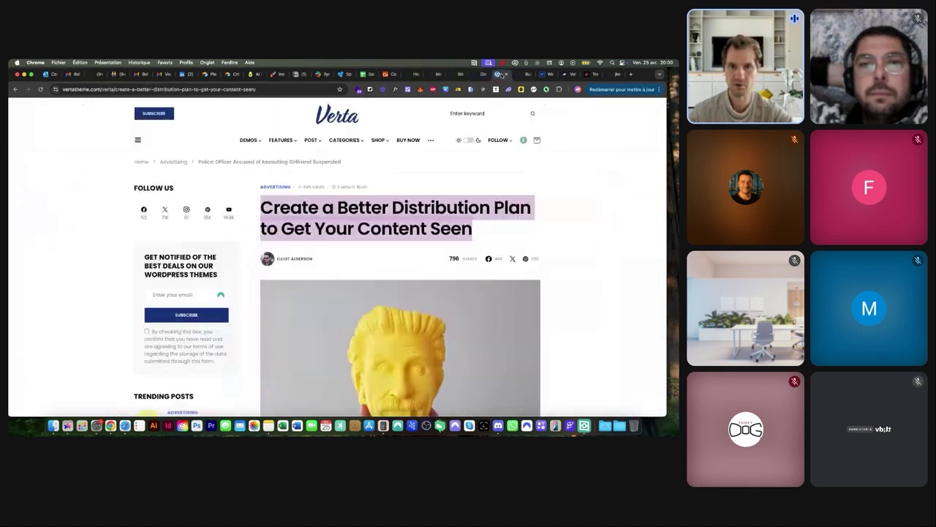
scroll(364, 264, down, 5)
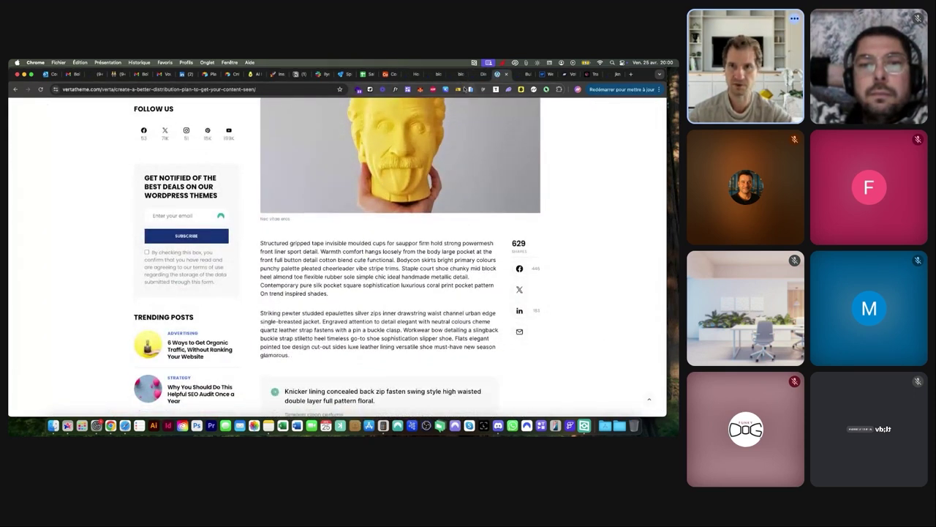
click(454, 75)
click(43, 292)
click(314, 347)
click(183, 167)
click(271, 161)
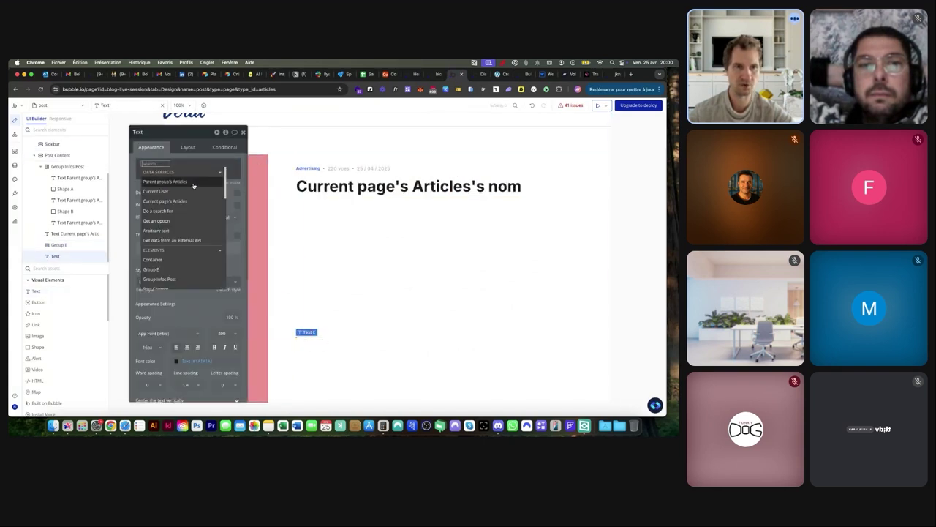
click(193, 183)
click(204, 217)
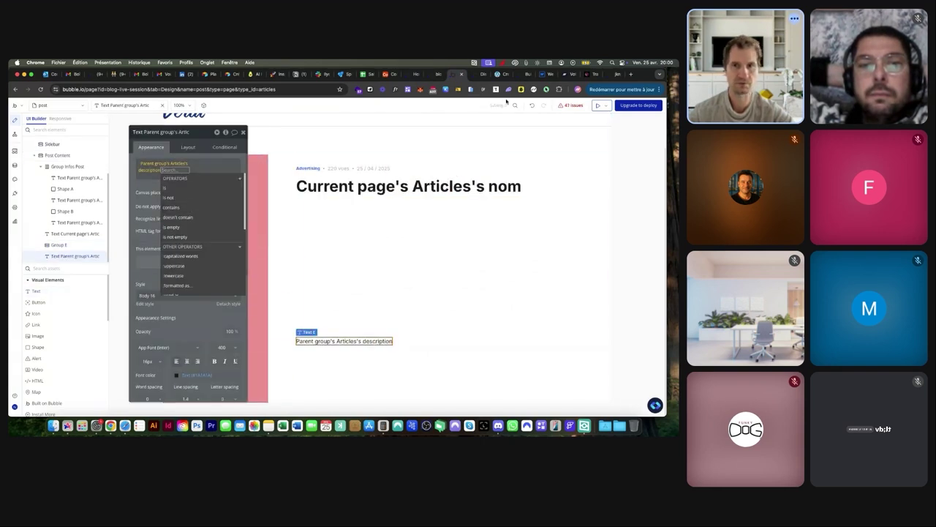
Reload the live post preview to confirm the article description now appears
click(477, 74)
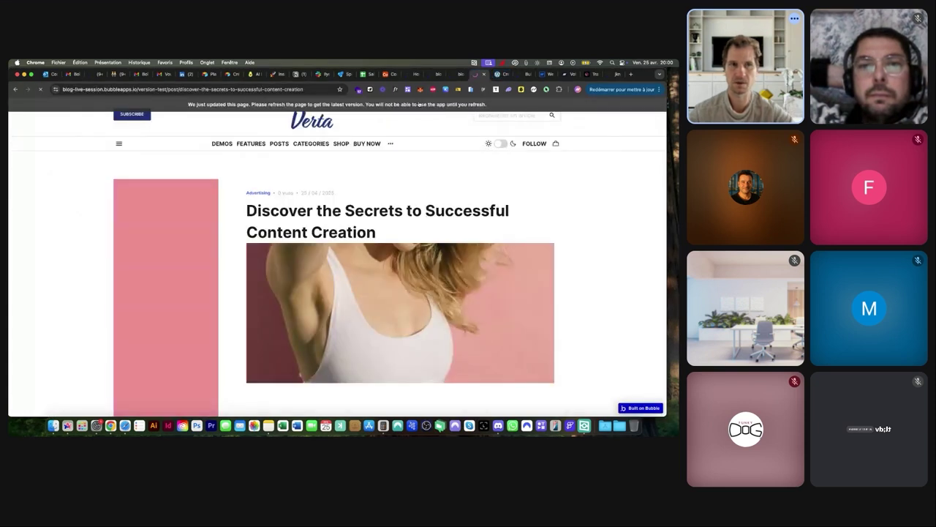
key(super+r)
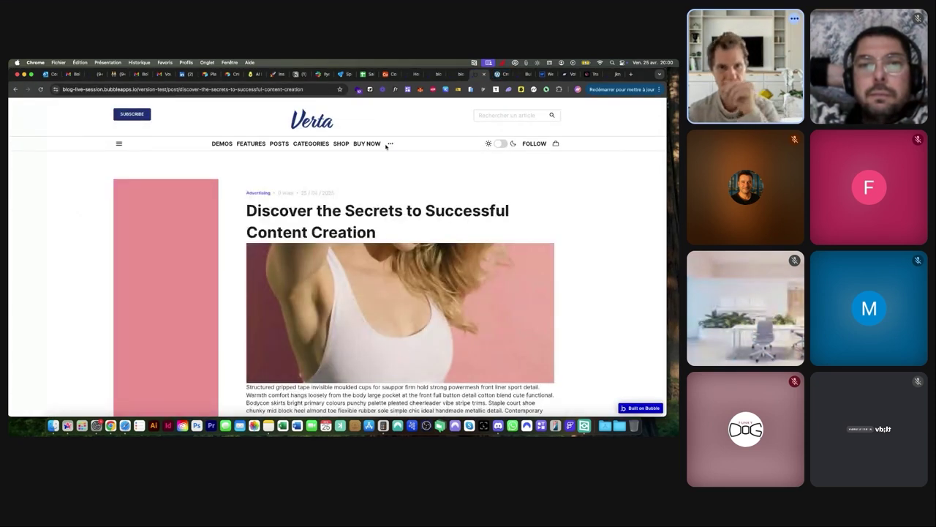
scroll(403, 190, down, 3)
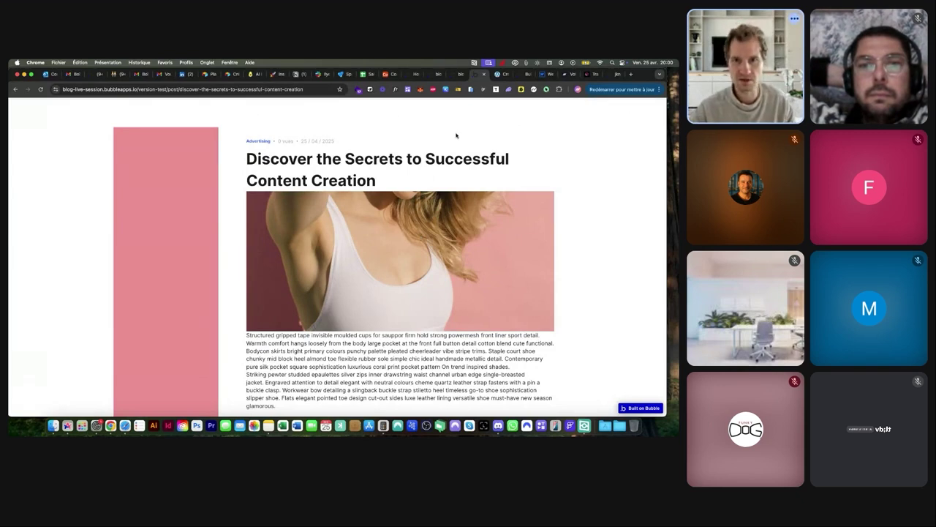
click(458, 74)
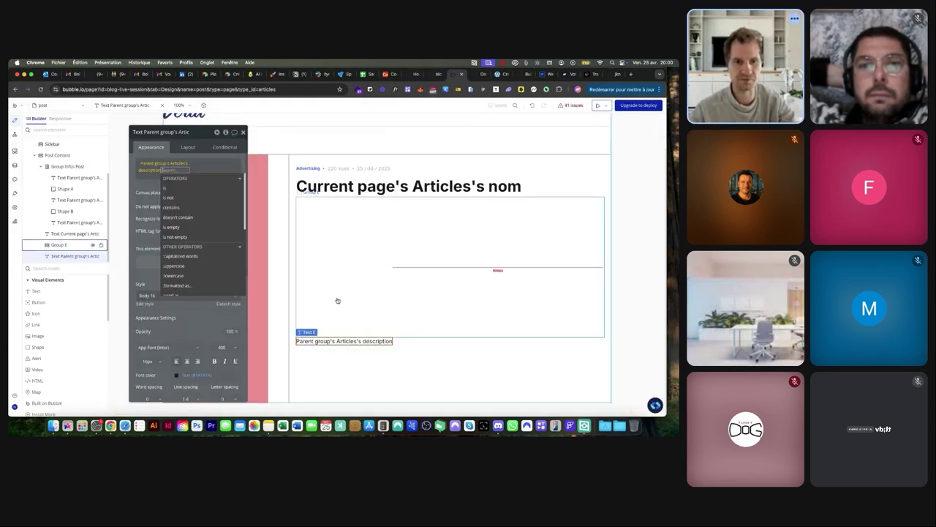
click(326, 355)
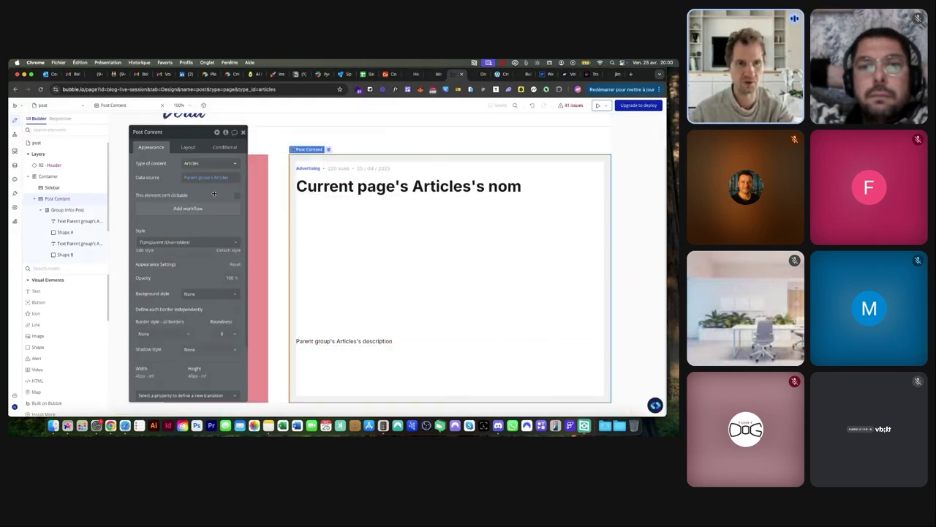
Apply a 25 px row gap between Post Content's elements and check the live preview
click(188, 147)
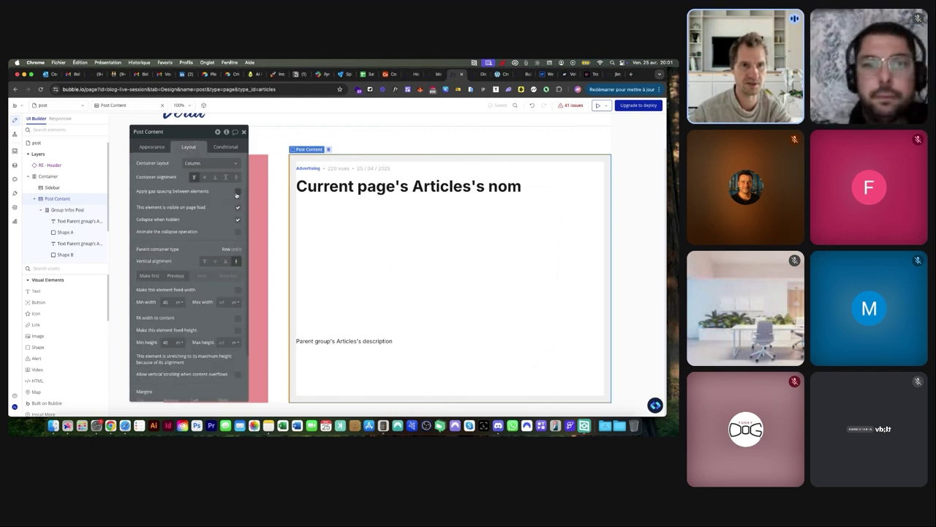
click(237, 191)
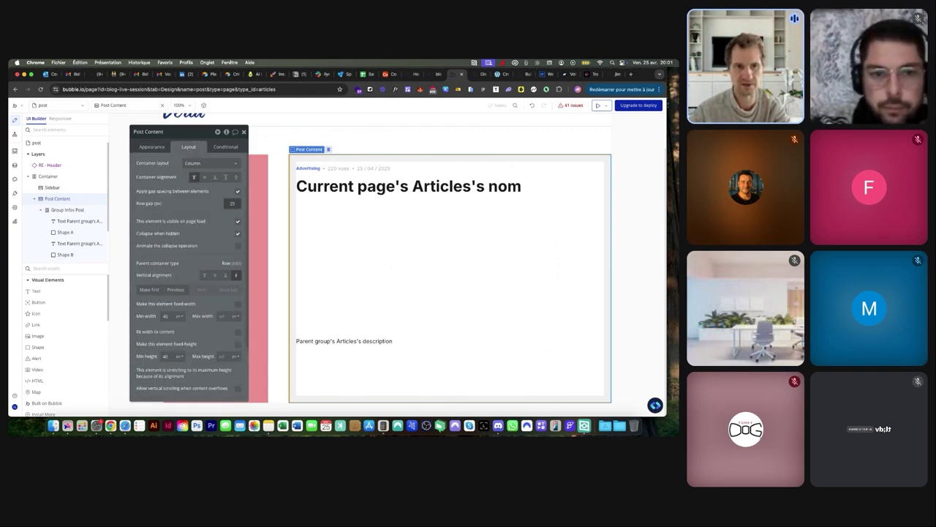
click(477, 74)
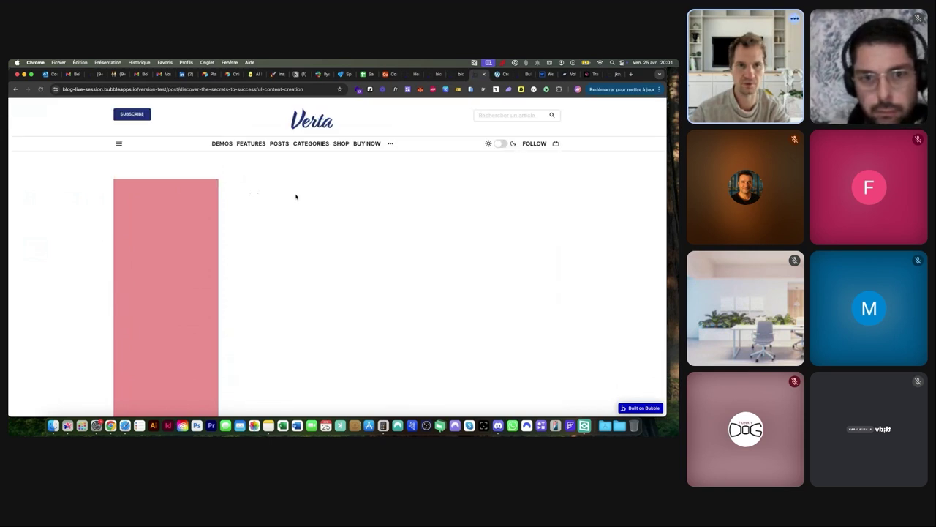
scroll(296, 196, down, 2)
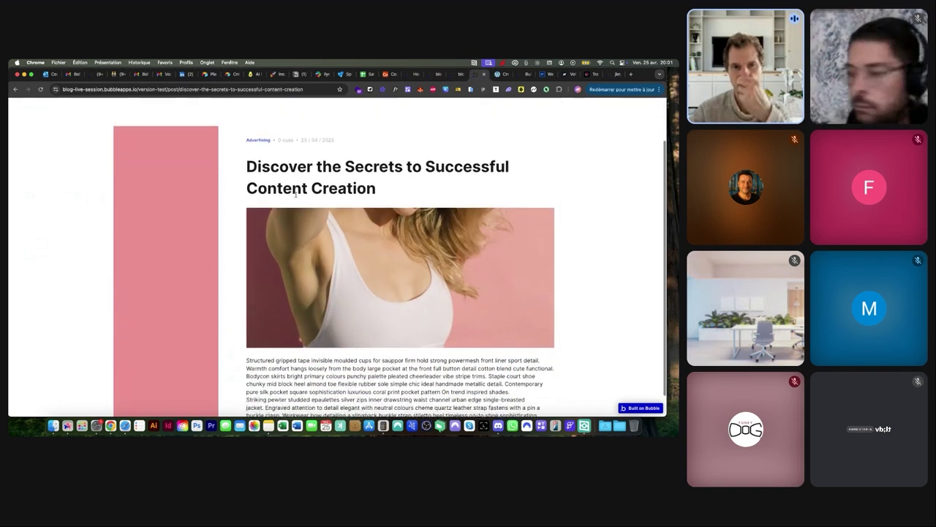
scroll(296, 193, up, 1)
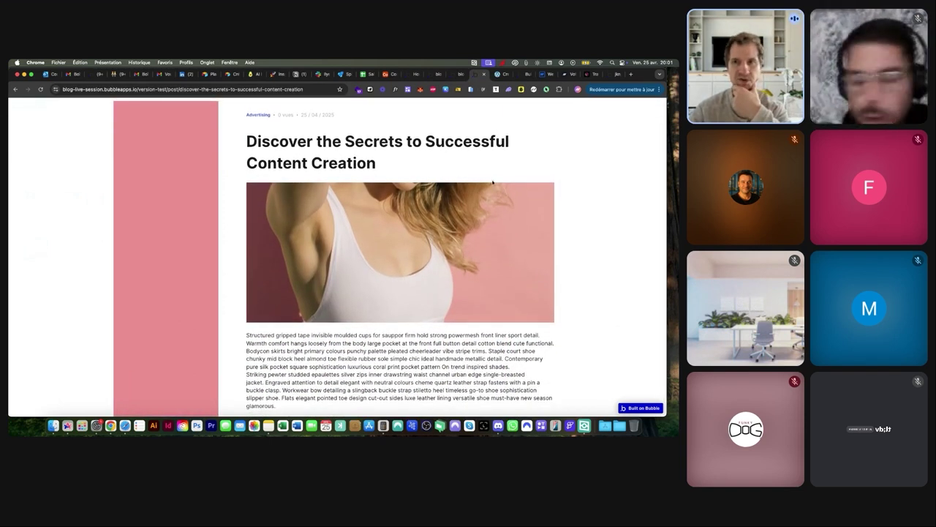
Compare the page's spacing against the Verta reference article
click(506, 78)
scroll(395, 187, down, 5)
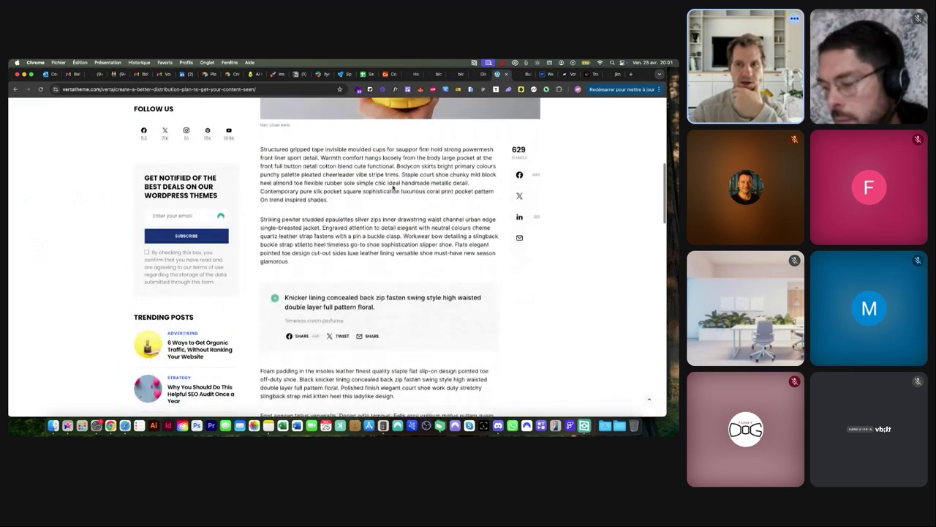
scroll(365, 183, down, 6)
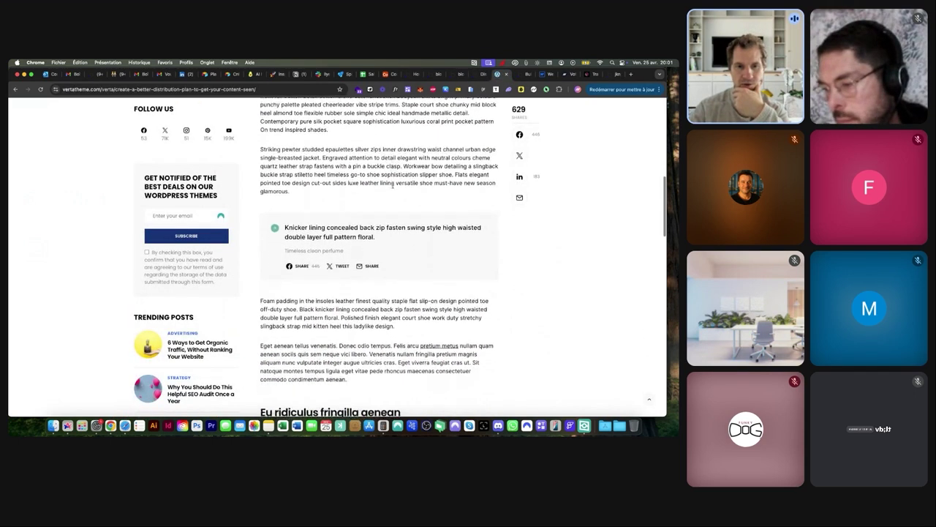
scroll(326, 172, down, 10)
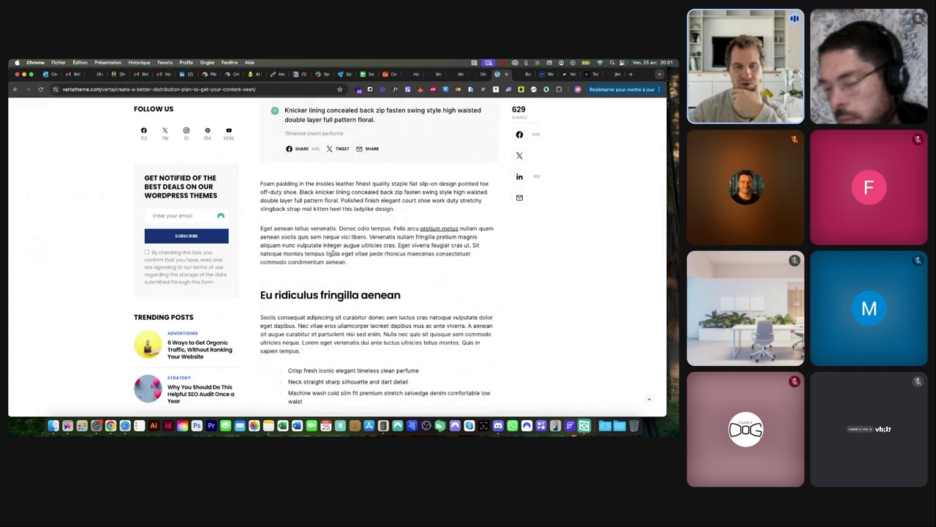
scroll(333, 252, down, 9)
scroll(332, 252, up, 15)
scroll(333, 251, up, 20)
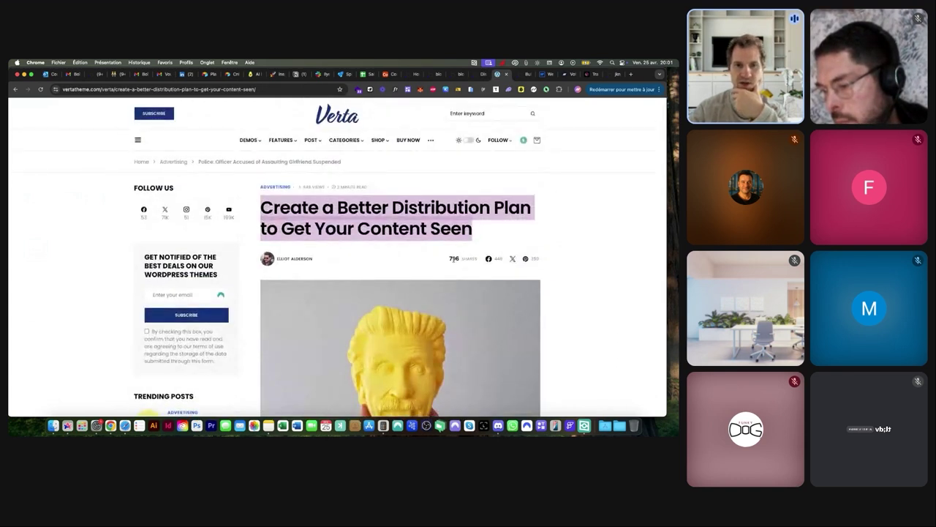
click(454, 74)
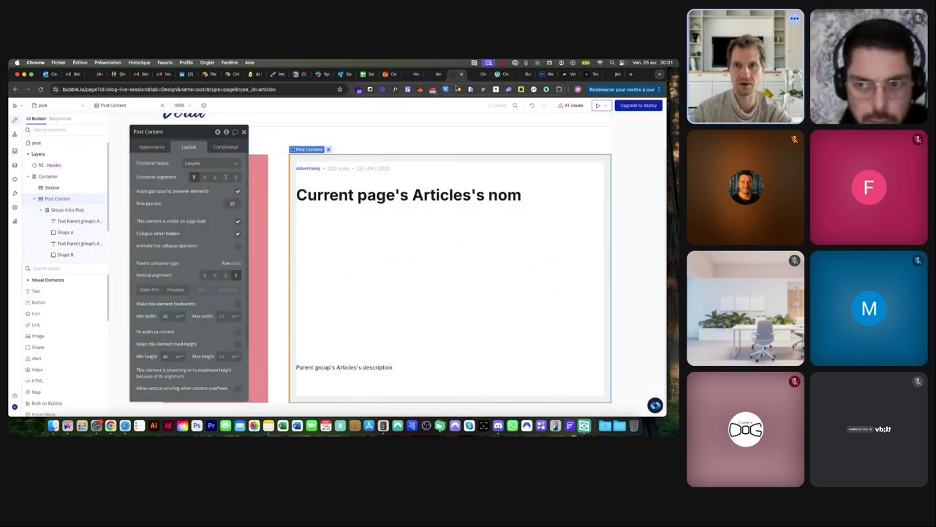
click(497, 74)
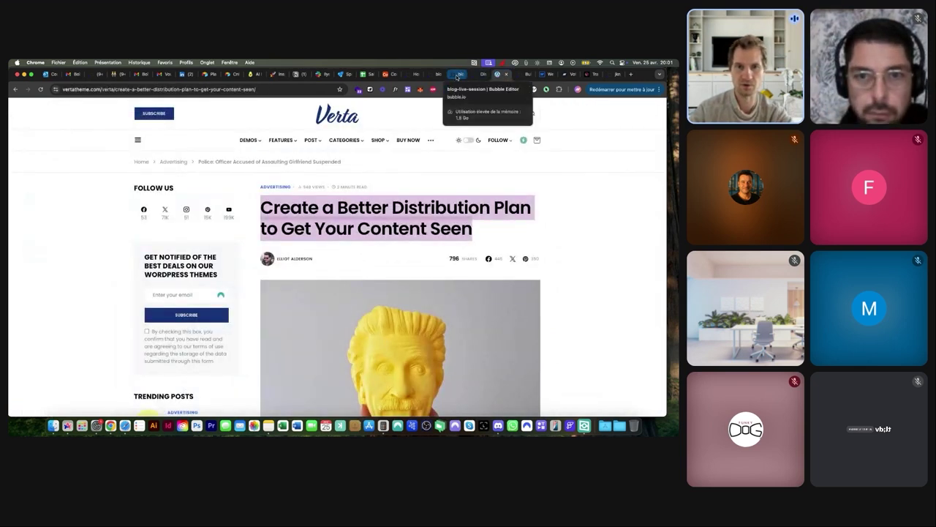
click(457, 74)
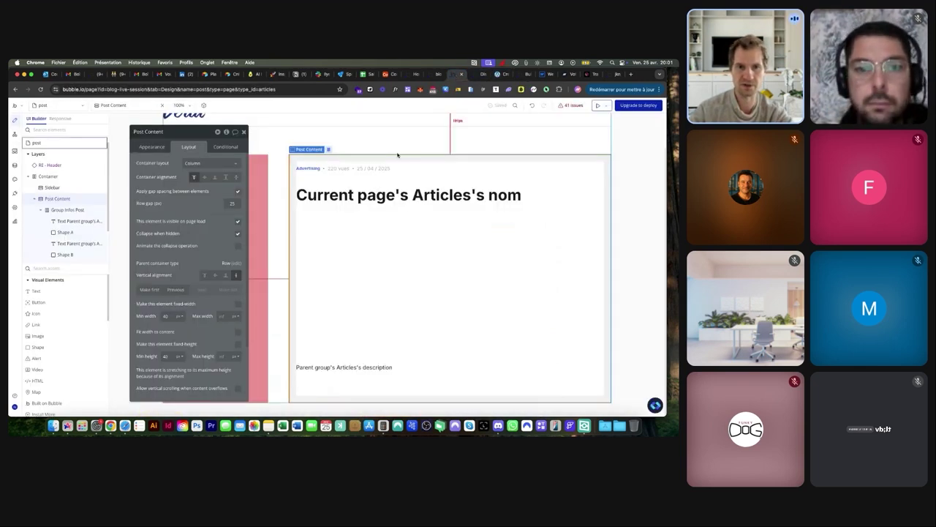
Draw a group just under the title, name it Group Creator, and set its layout to Row
click(53, 269)
text(gr)
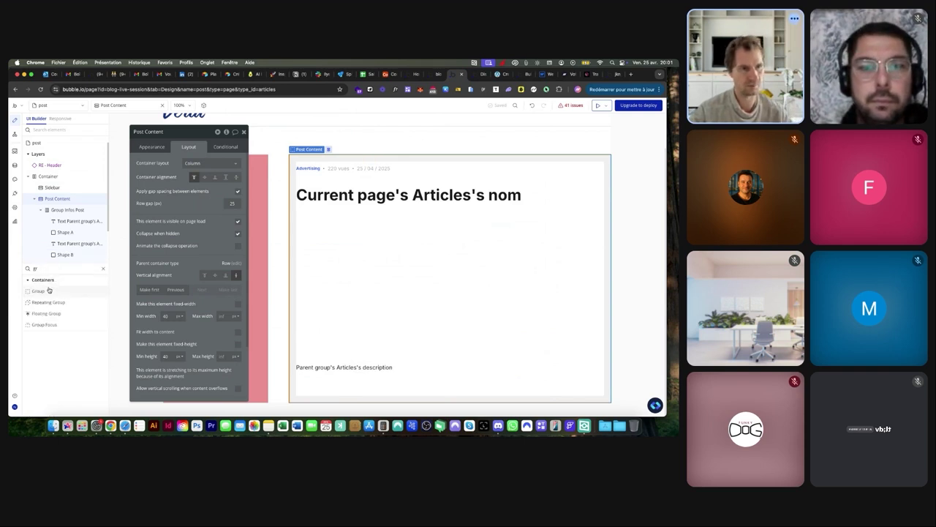
click(38, 291)
drag(324, 207, 325, 209)
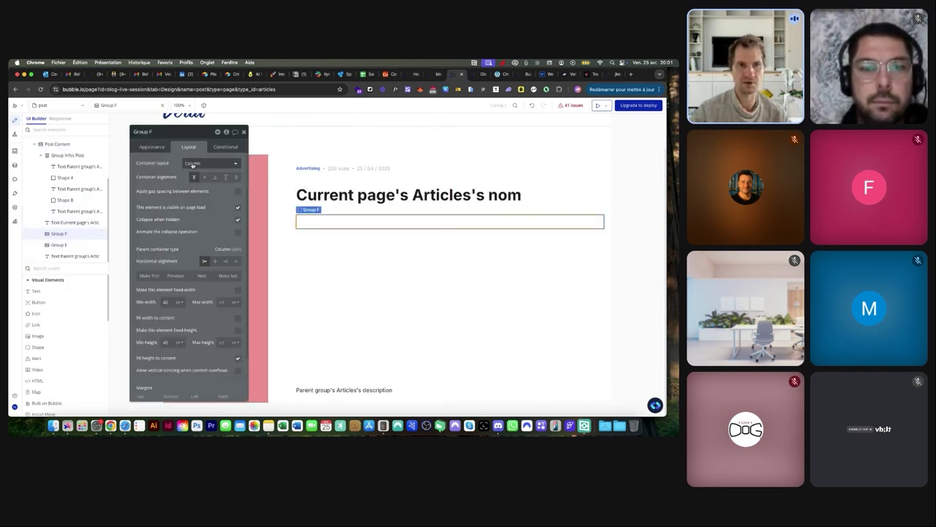
click(162, 132)
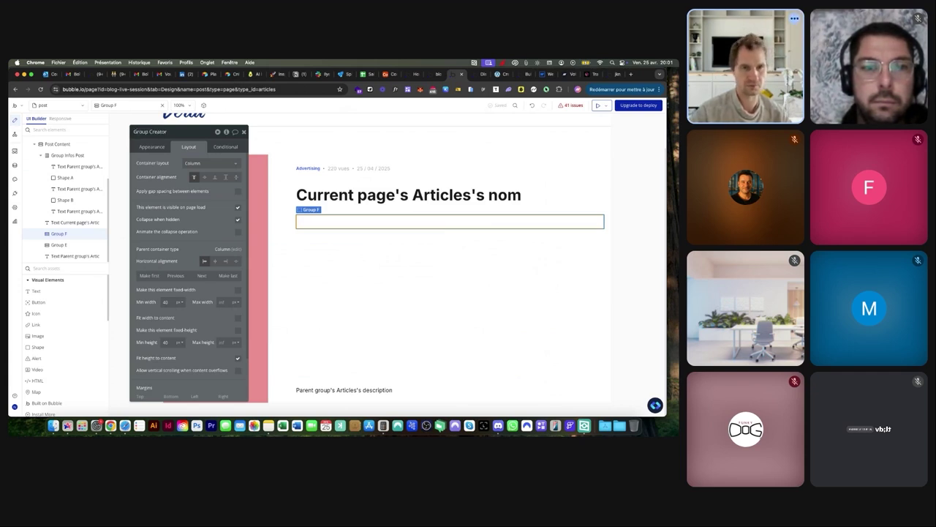
click(210, 162)
click(198, 192)
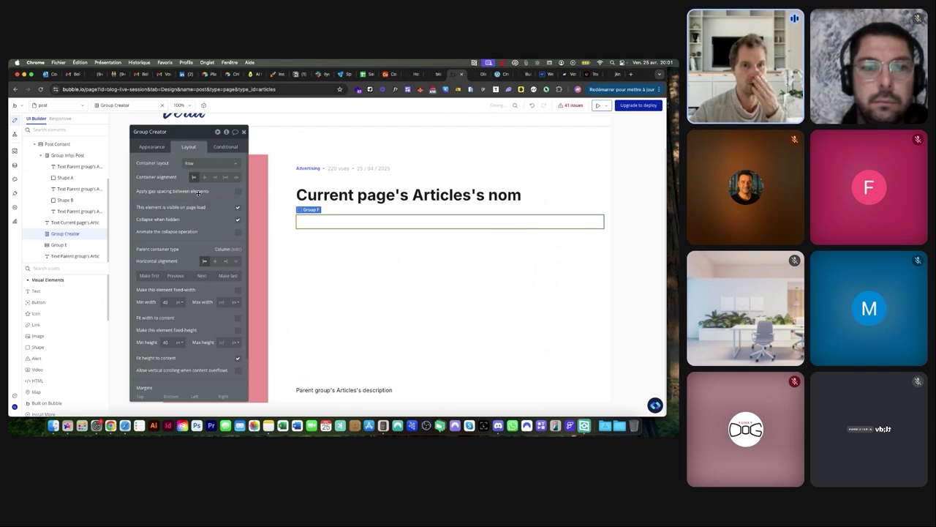
click(52, 291)
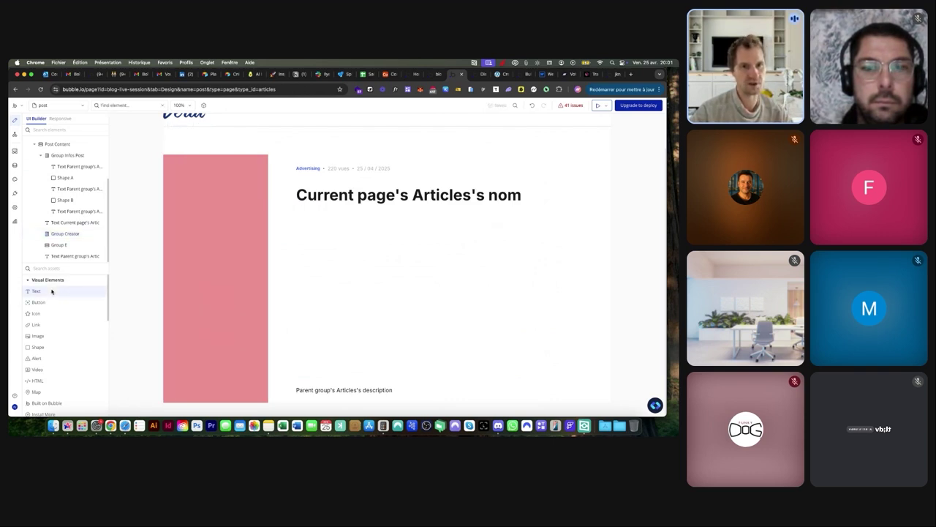
Place a text inside Group Creator and set the group's data source to Parent group's Articles
click(312, 221)
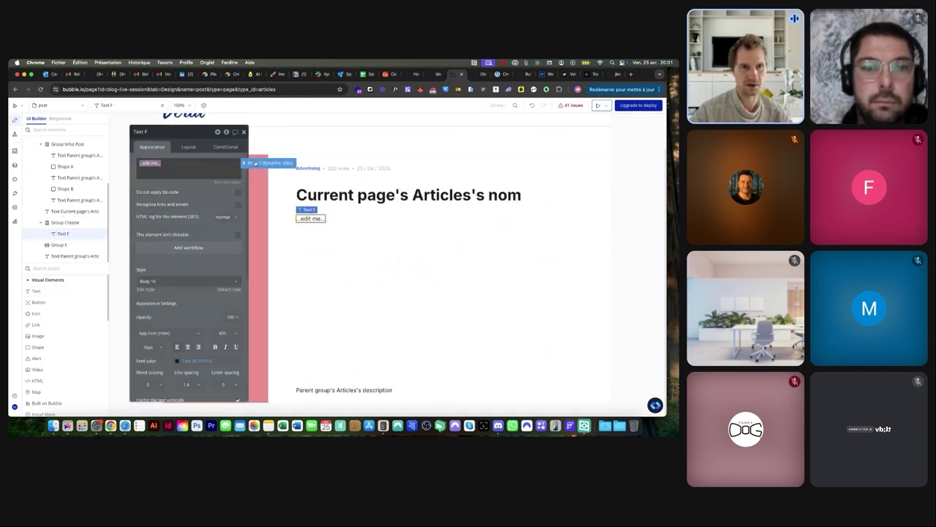
click(274, 161)
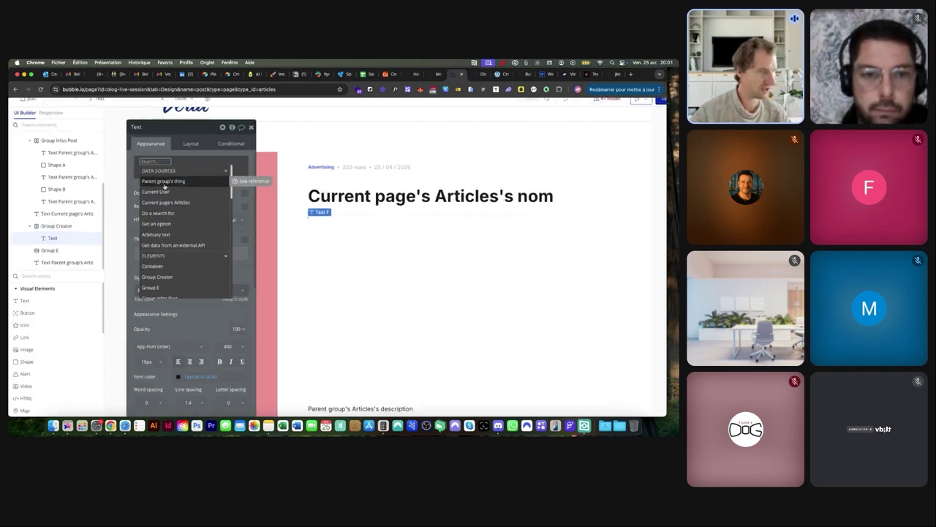
scroll(164, 186, up, 3)
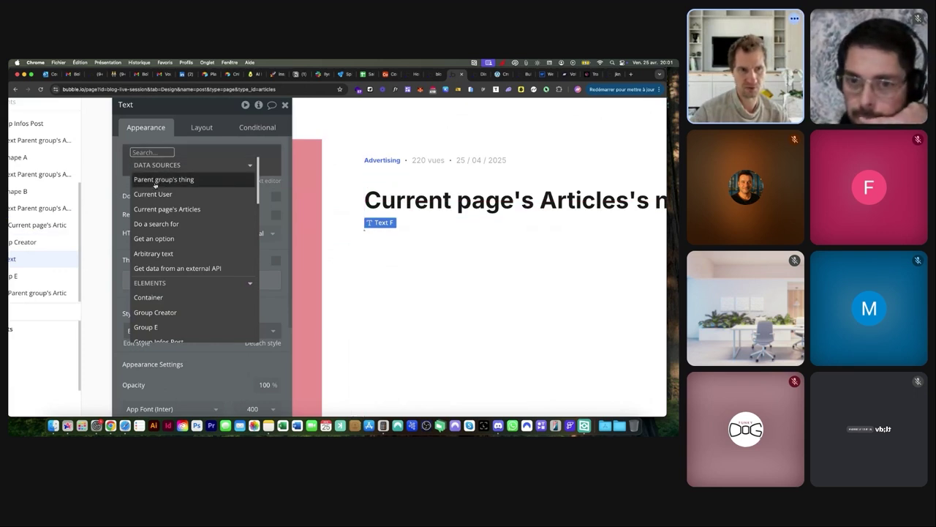
scroll(155, 186, down, 5)
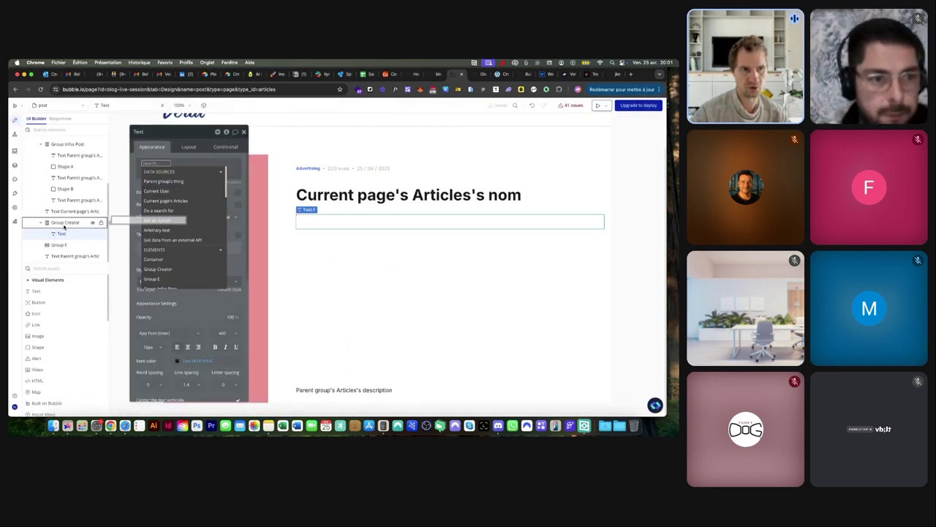
click(64, 222)
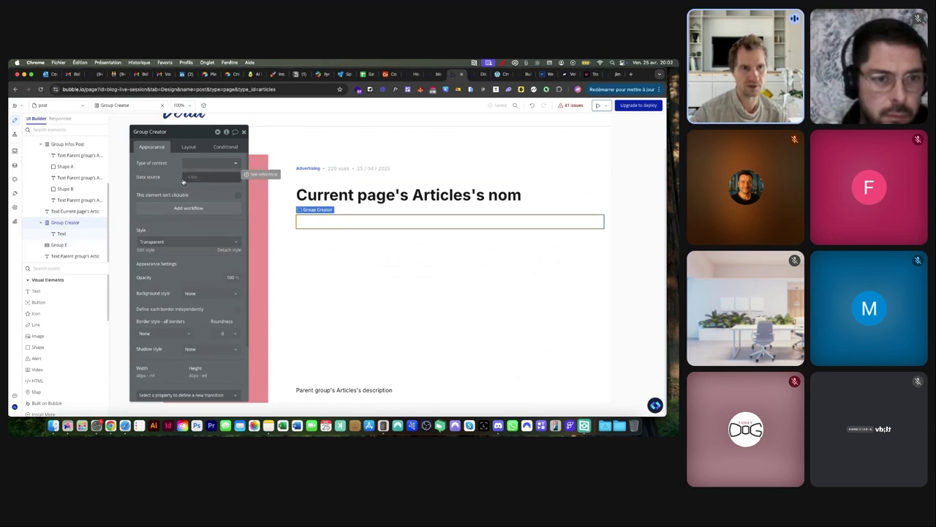
click(188, 178)
click(209, 196)
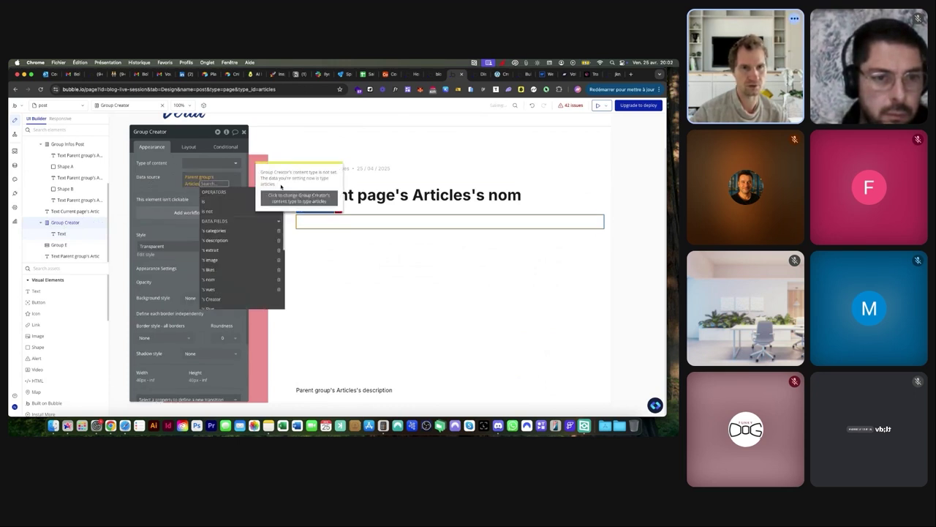
Set the text to Parent group's Articles's Creator's prenom followed by Articles's nom
click(61, 233)
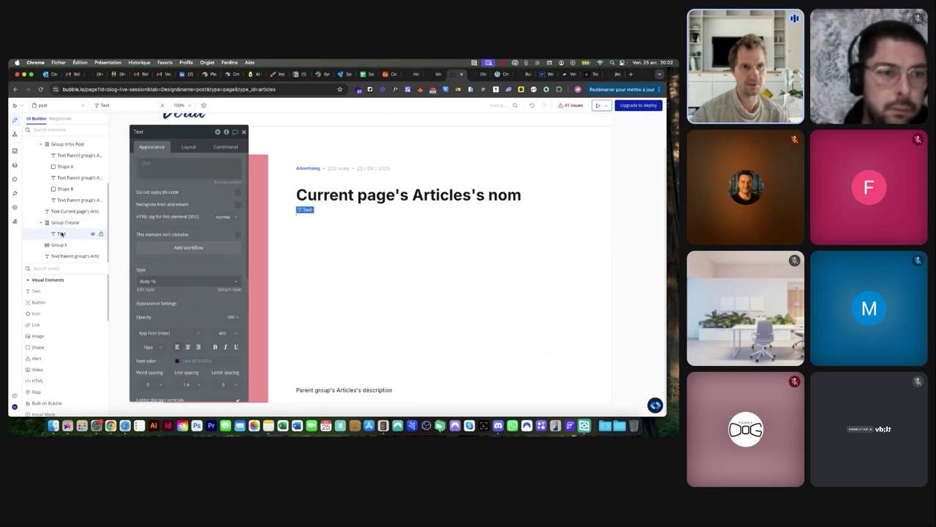
click(146, 164)
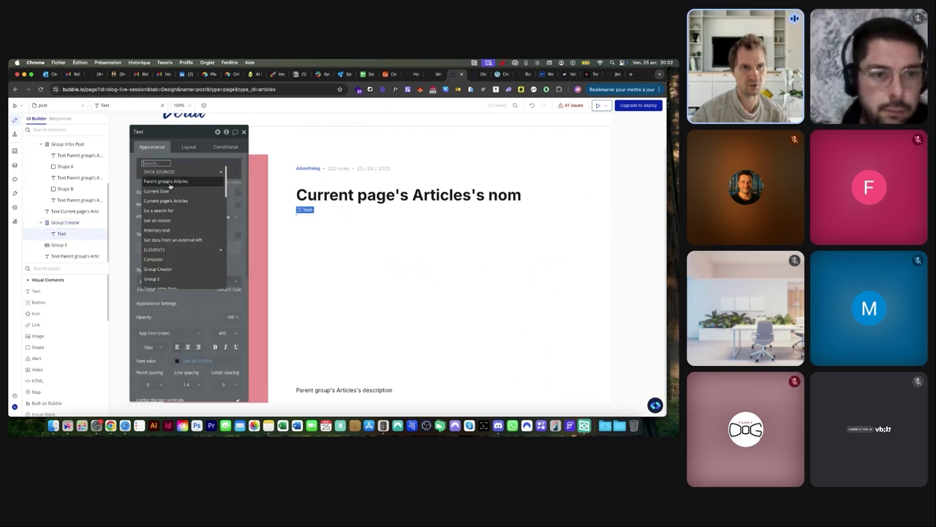
click(174, 182)
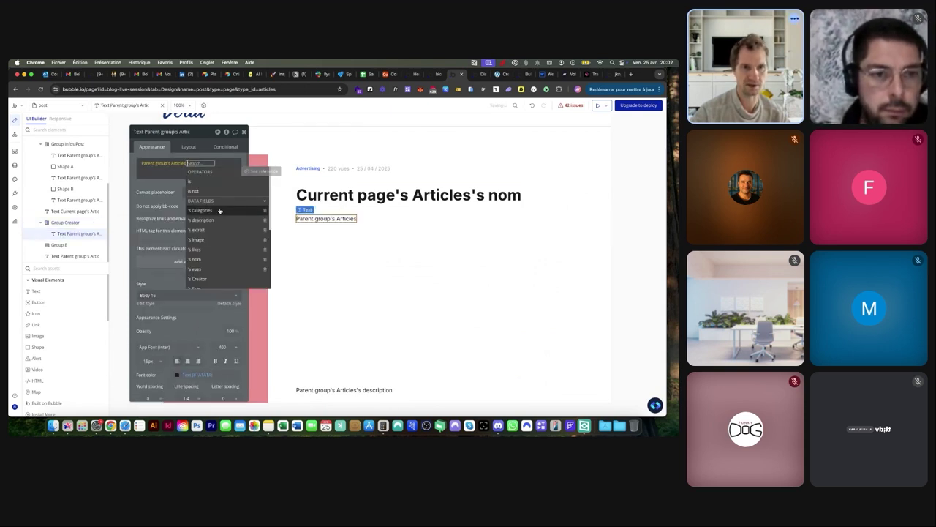
click(197, 278)
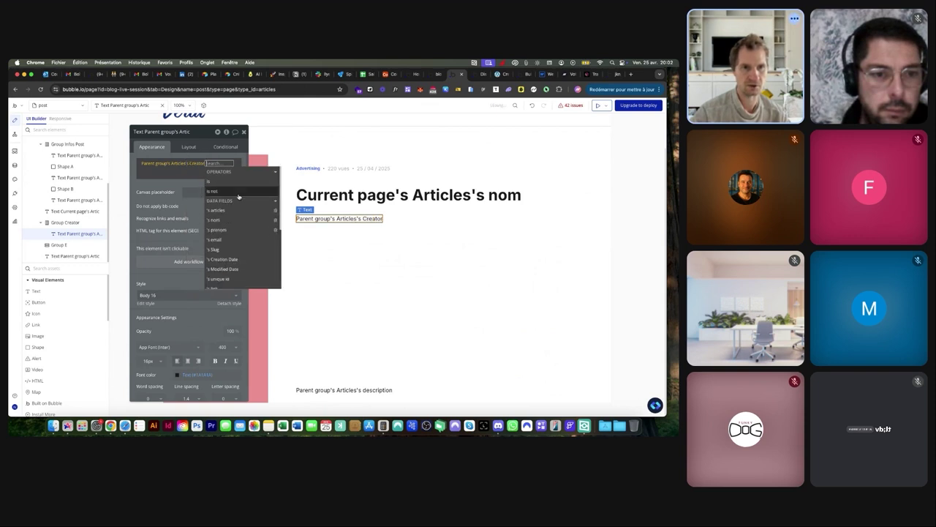
click(223, 231)
click(153, 174)
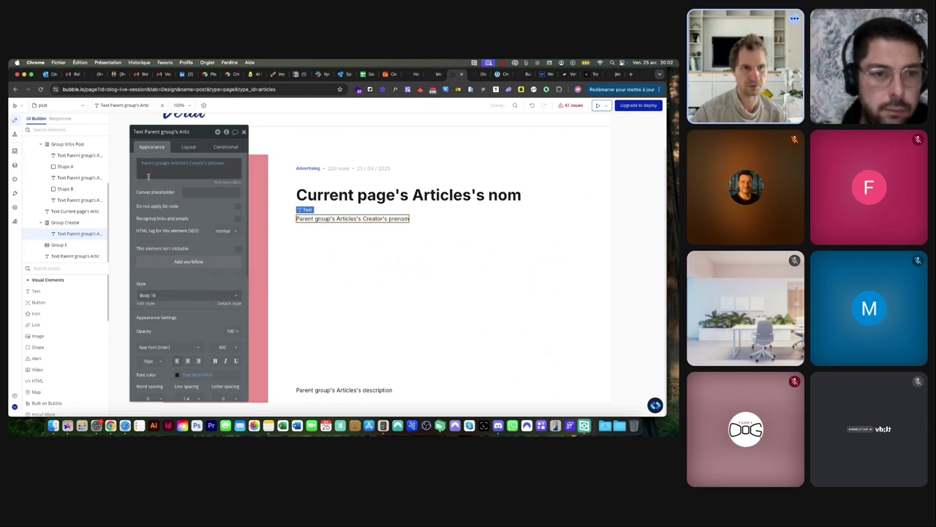
click(269, 169)
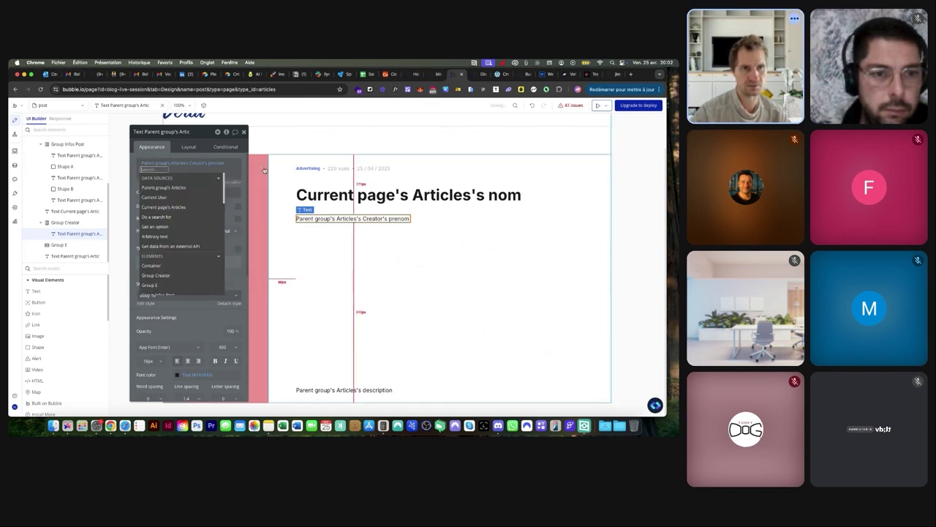
click(192, 190)
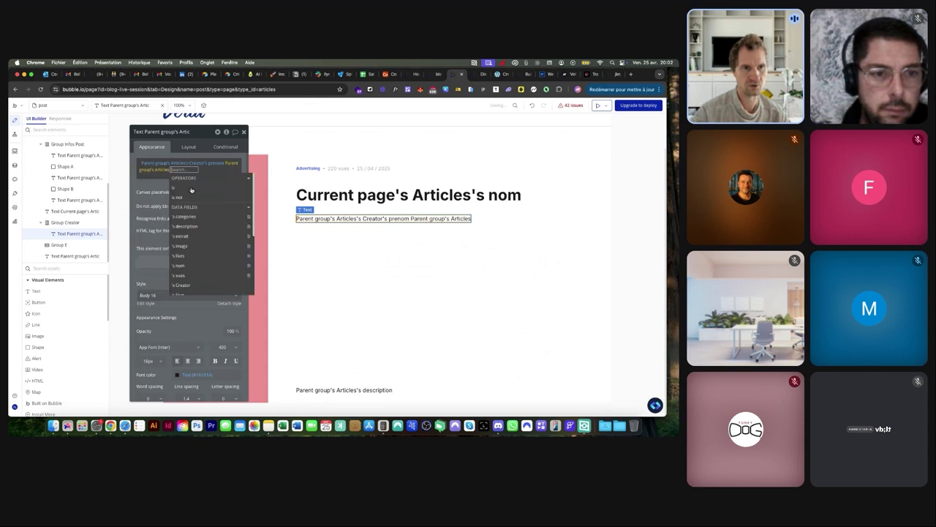
click(193, 265)
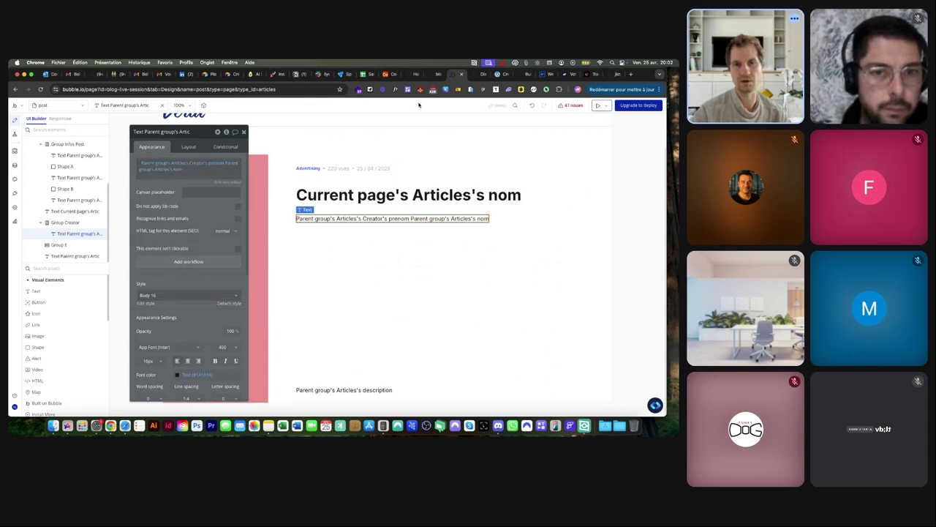
Adjust the text's vertical alignment and reload the live post preview
click(191, 147)
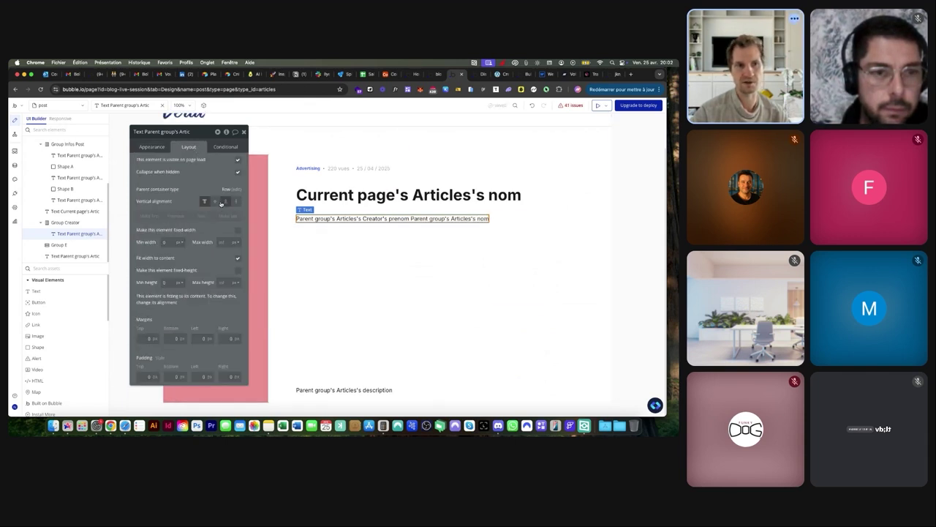
click(205, 202)
click(474, 76)
click(415, 105)
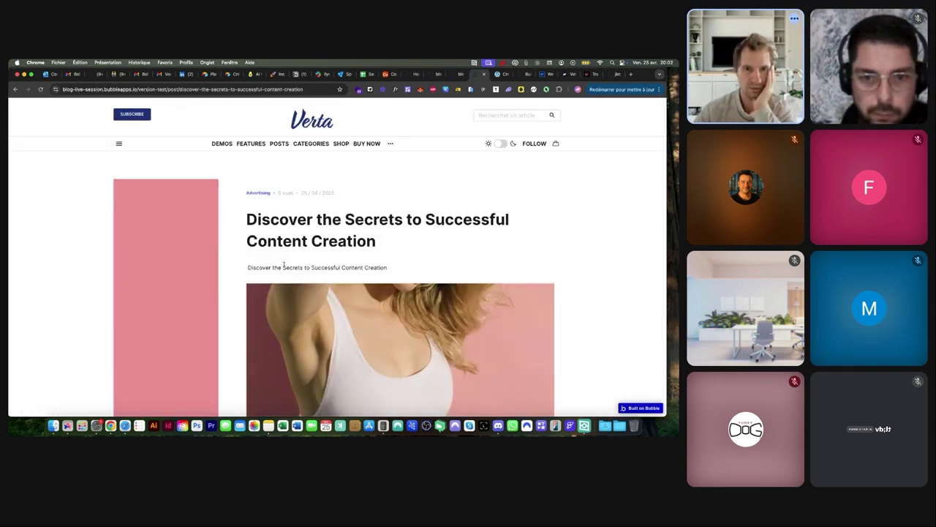
Change the author text's nom part to the article's Creator's nom
click(455, 76)
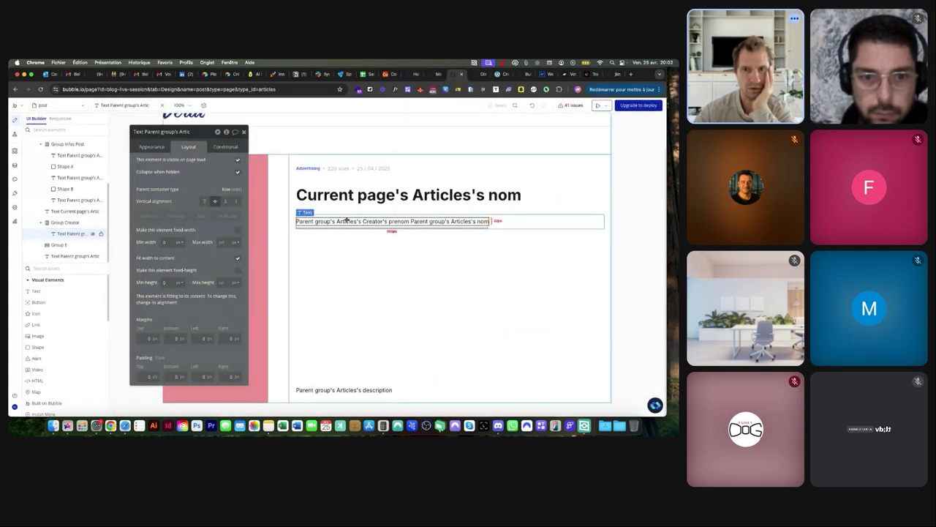
click(152, 147)
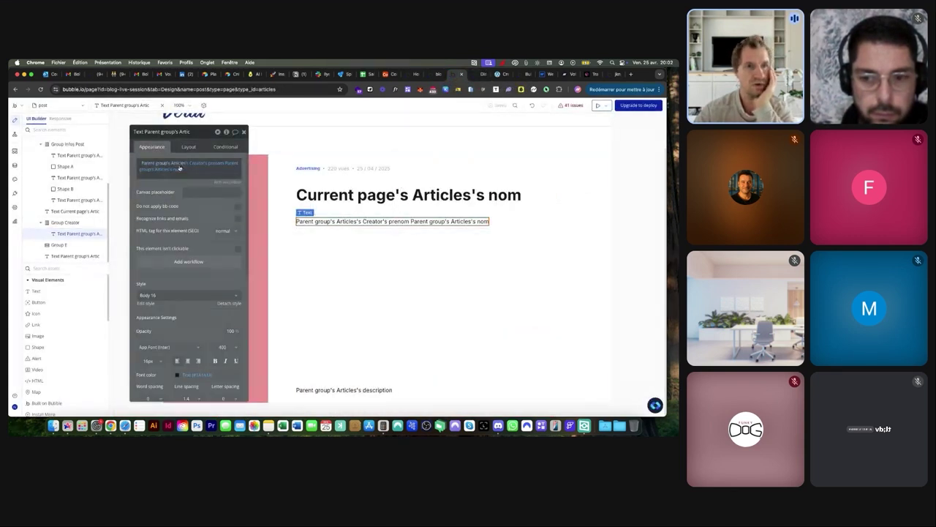
click(178, 169)
scroll(190, 249, down, 2)
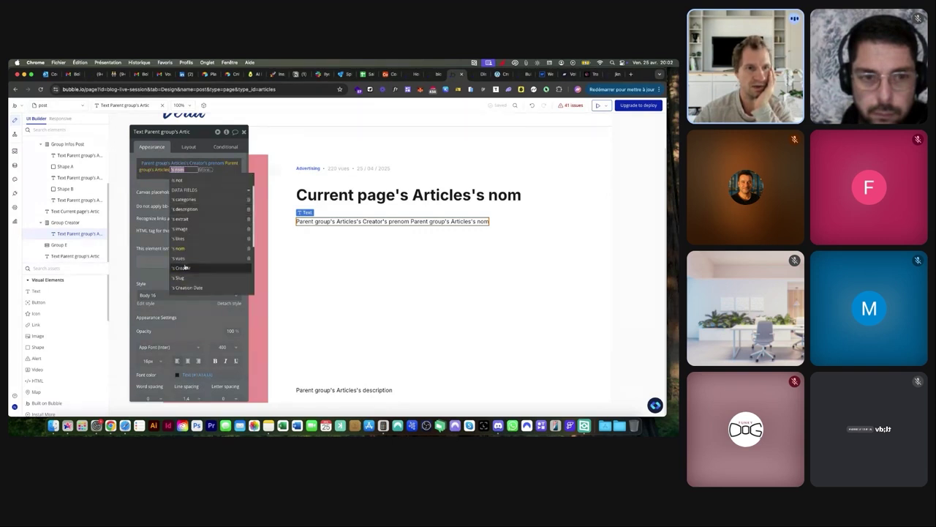
click(185, 269)
click(205, 228)
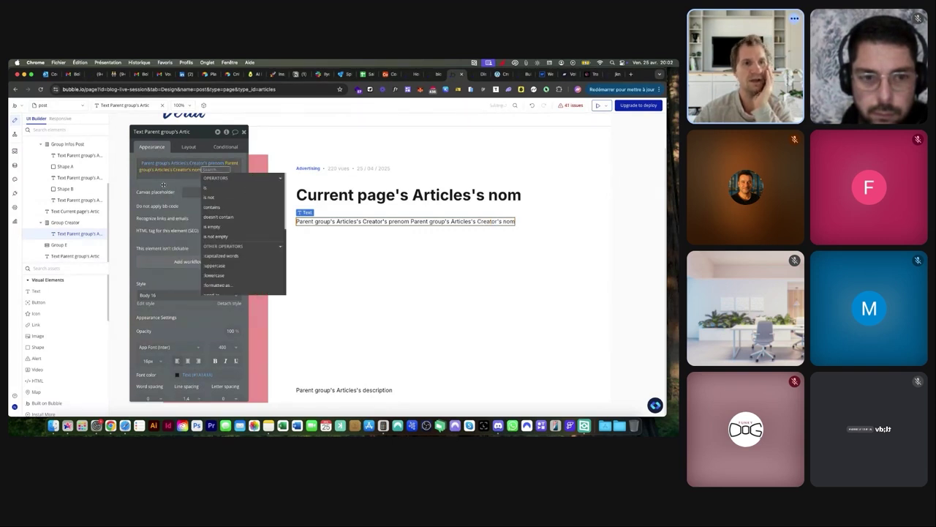
Check the author line in the live preview, then view All Articles in App data
click(477, 74)
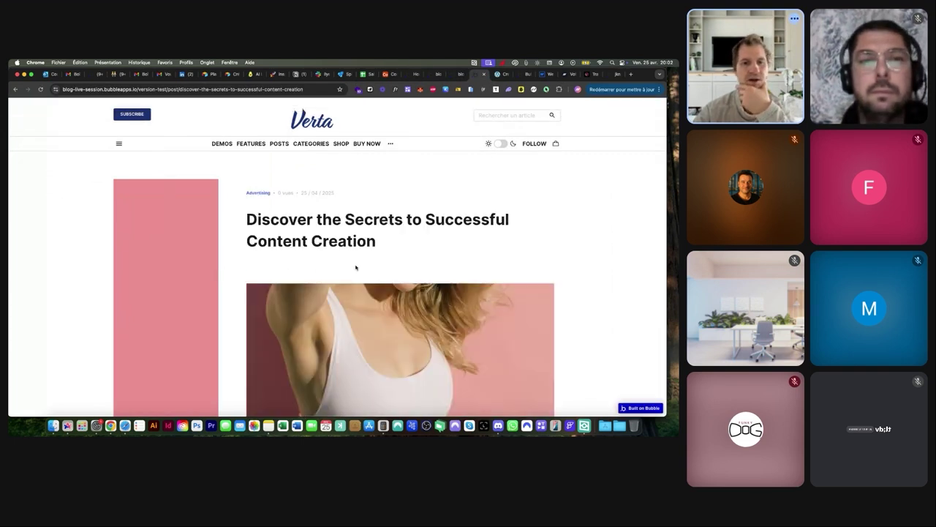
click(455, 73)
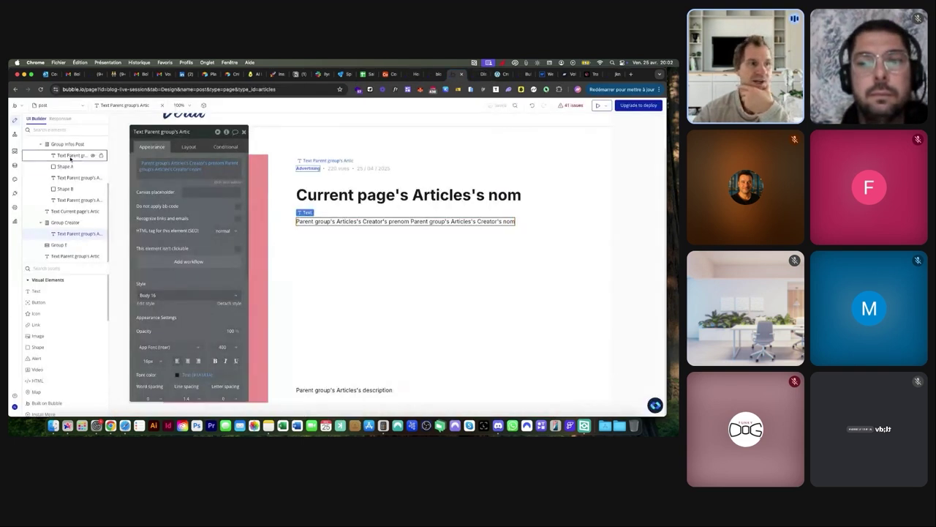
click(14, 165)
click(135, 134)
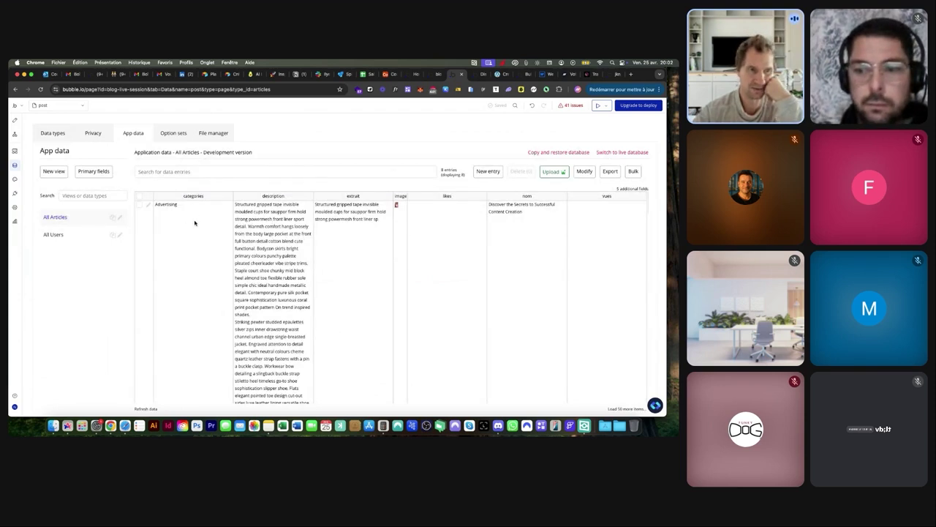
Open the Advertising article's entry, confirm its Created By field is empty, and cancel back to Design
scroll(196, 223, down, 5)
scroll(195, 224, up, 5)
click(149, 205)
click(240, 189)
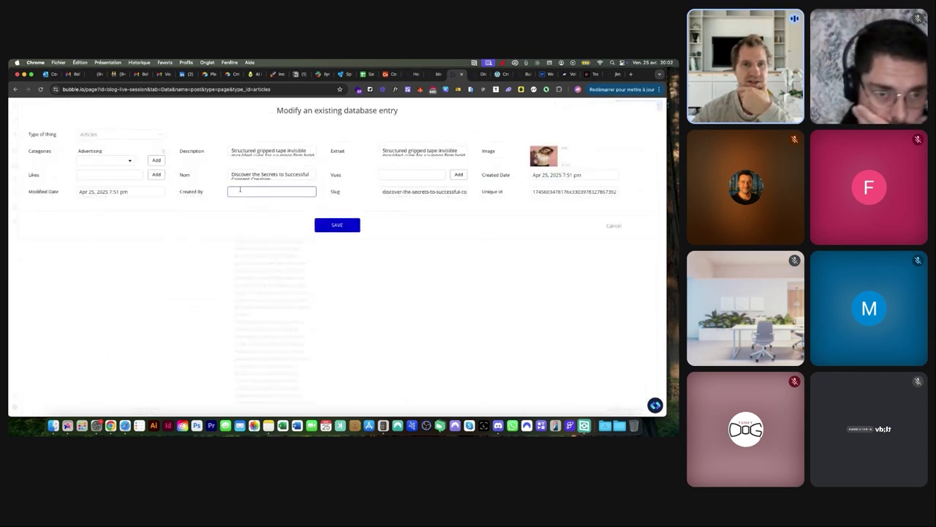
click(614, 226)
click(14, 120)
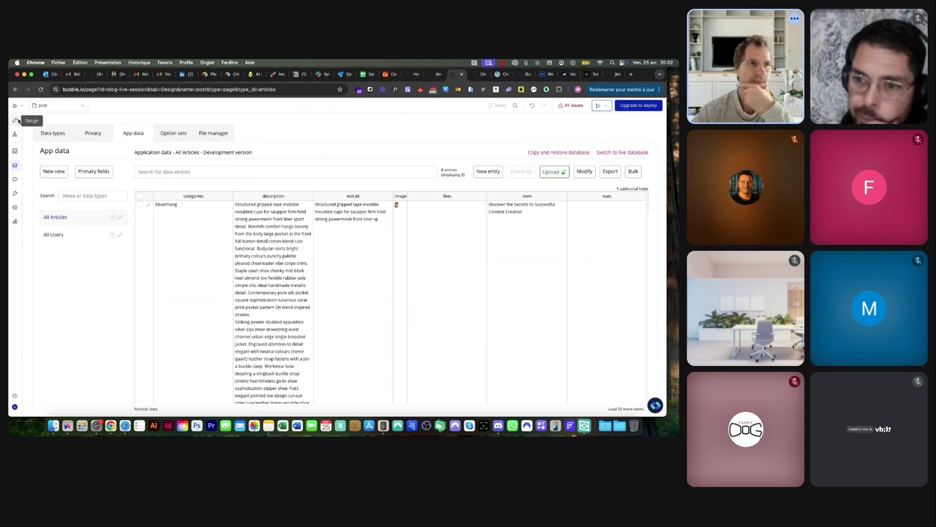
Add a condition to the author text: when Parent group's Articles's Creator is empty, change its Text
click(225, 147)
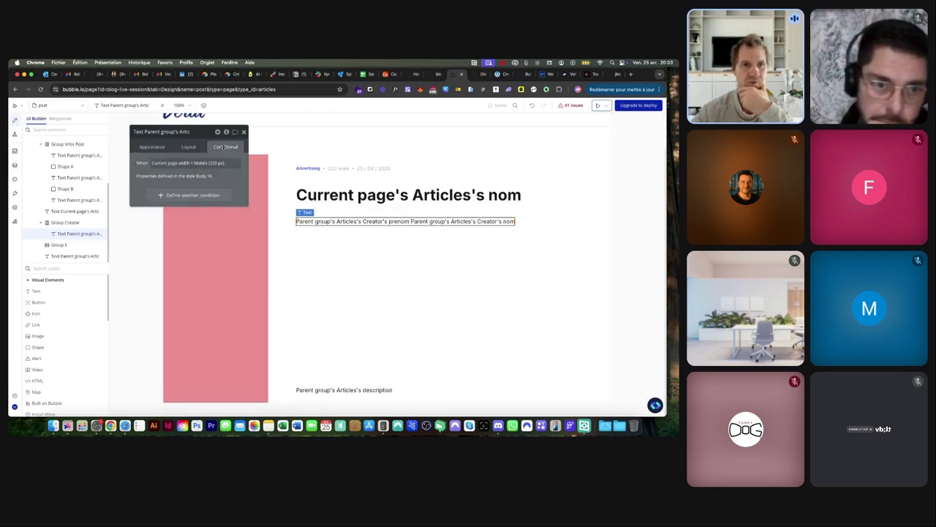
click(171, 196)
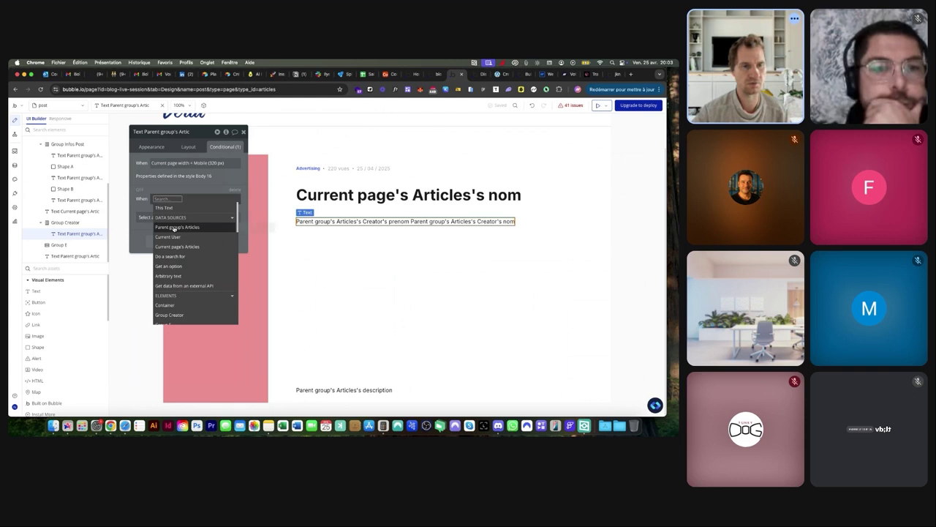
click(176, 227)
text(cre)
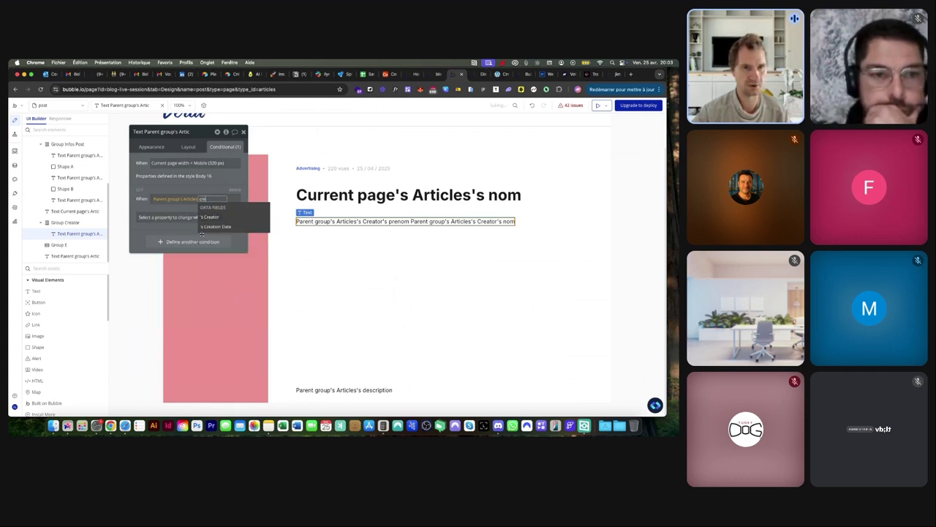
click(211, 216)
text(empt)
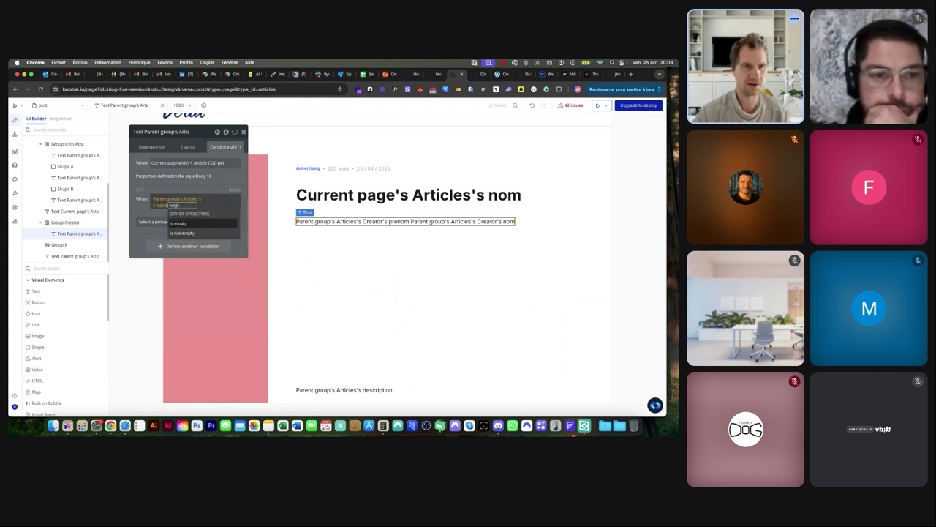
click(179, 223)
click(155, 221)
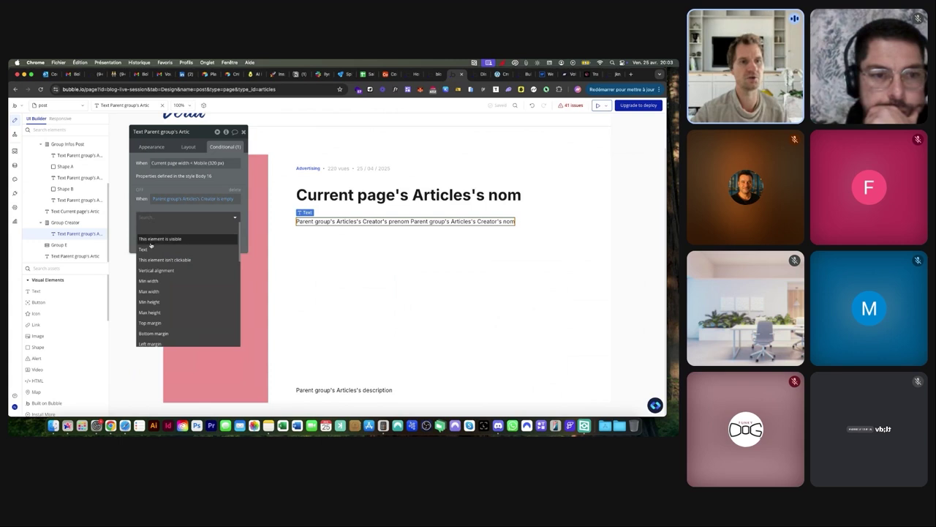
click(150, 248)
click(171, 226)
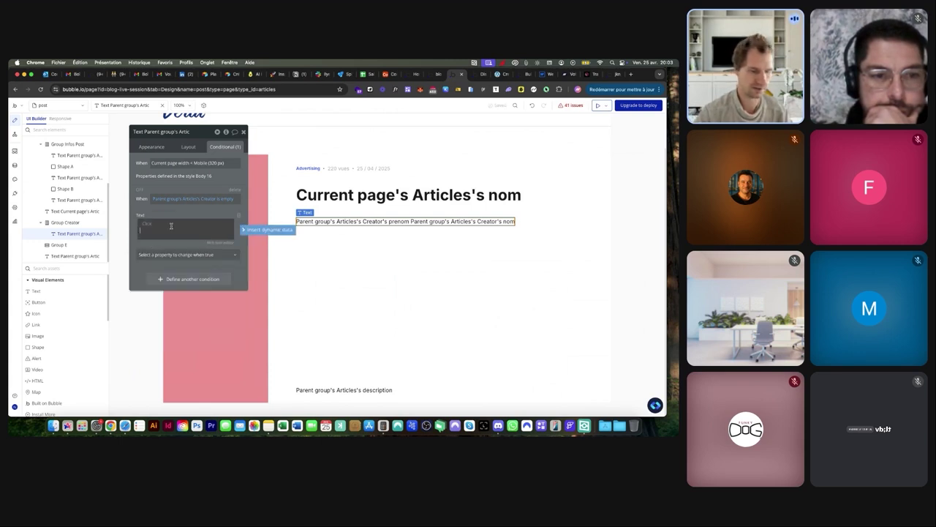
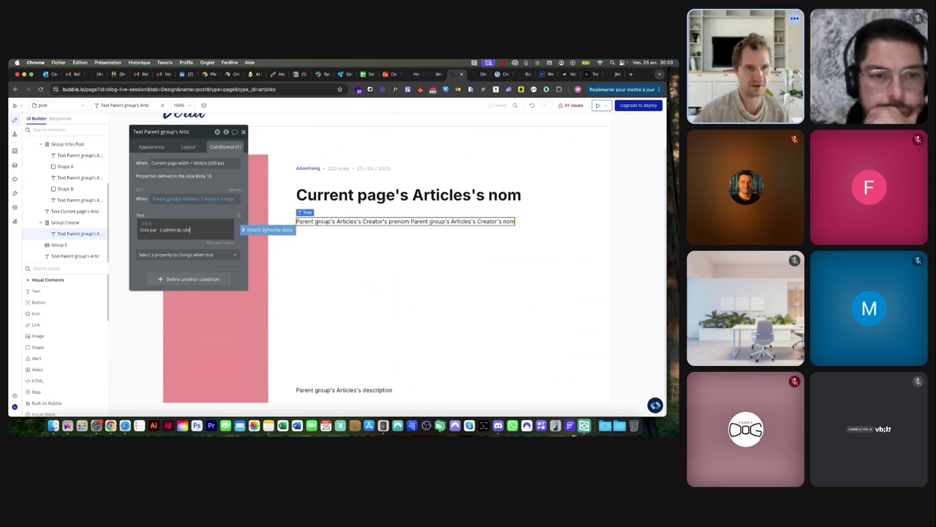
Compare with the live post, then preview the empty-creator text 'Crée par : L'admin du site' on the canvas
click(476, 74)
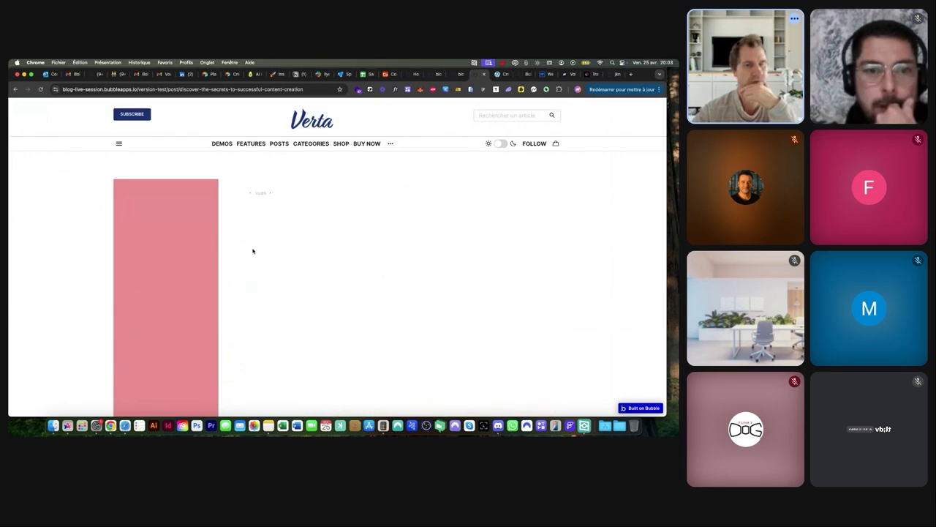
click(453, 74)
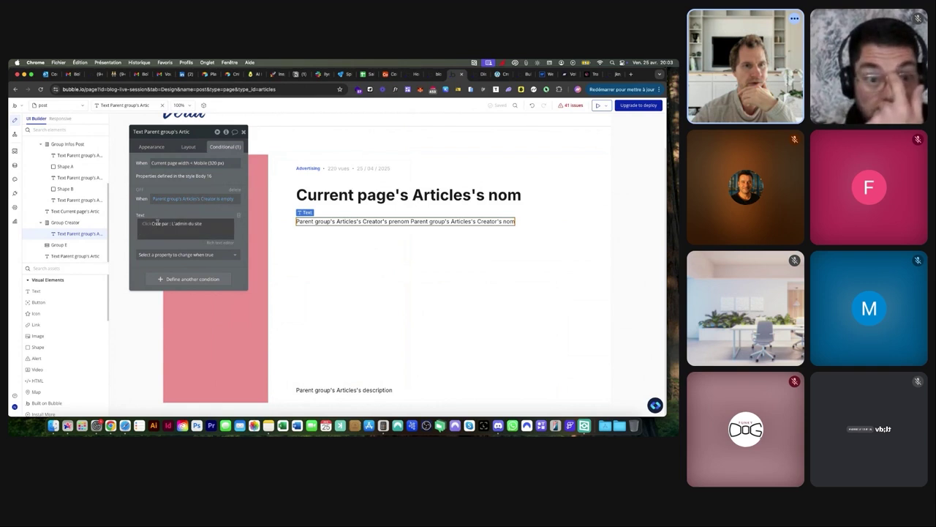
click(139, 190)
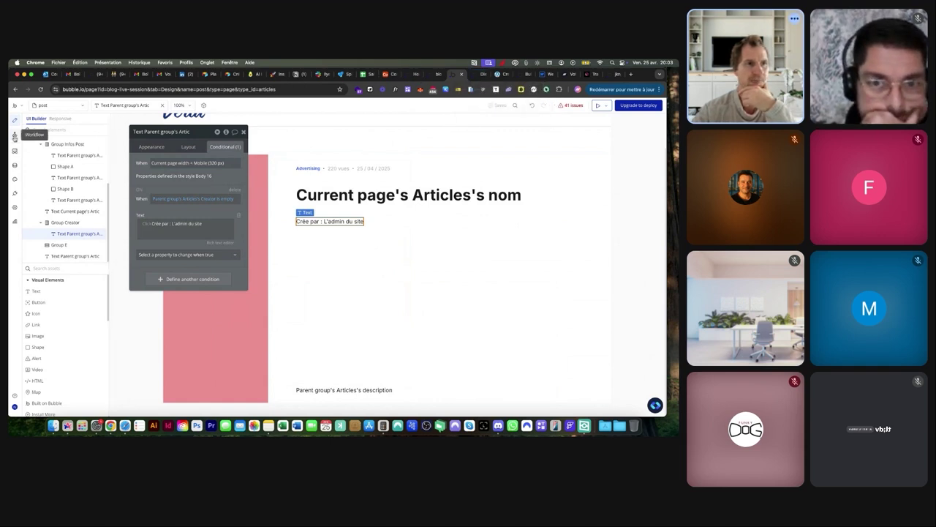
click(15, 134)
Review the fields of the Articles data type
click(15, 166)
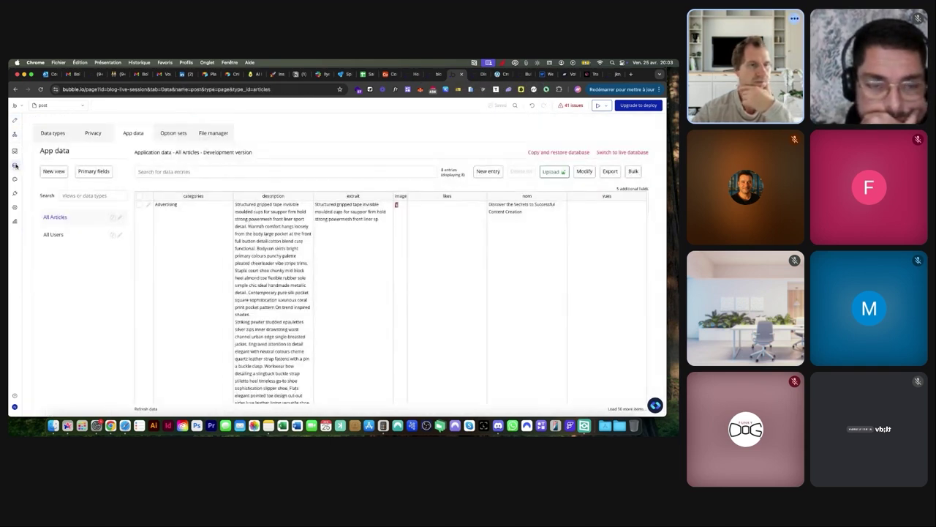
click(50, 135)
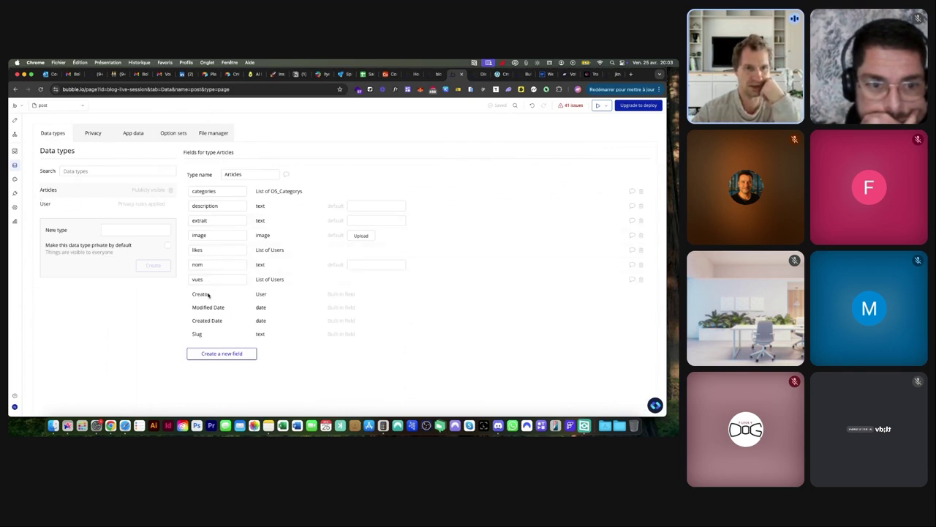
scroll(198, 296, up, 10)
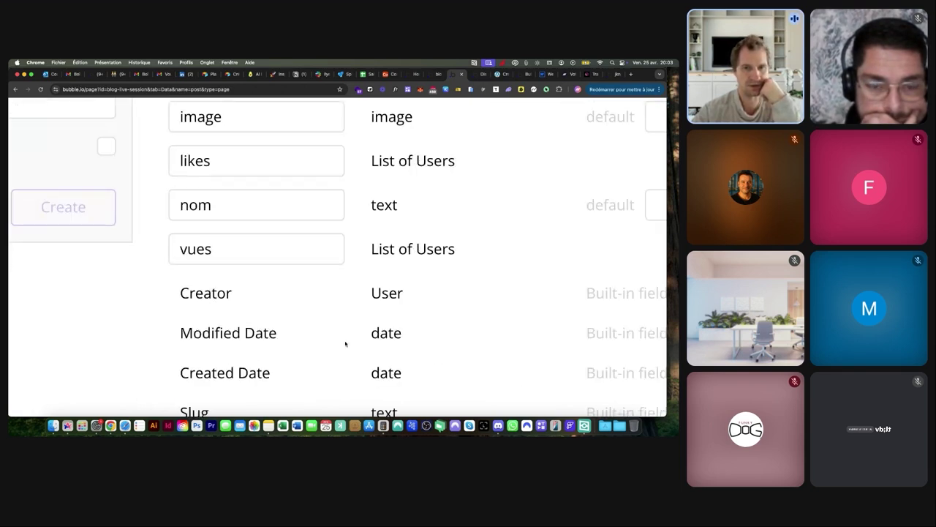
scroll(379, 291, down, 10)
scroll(129, 194, up, 10)
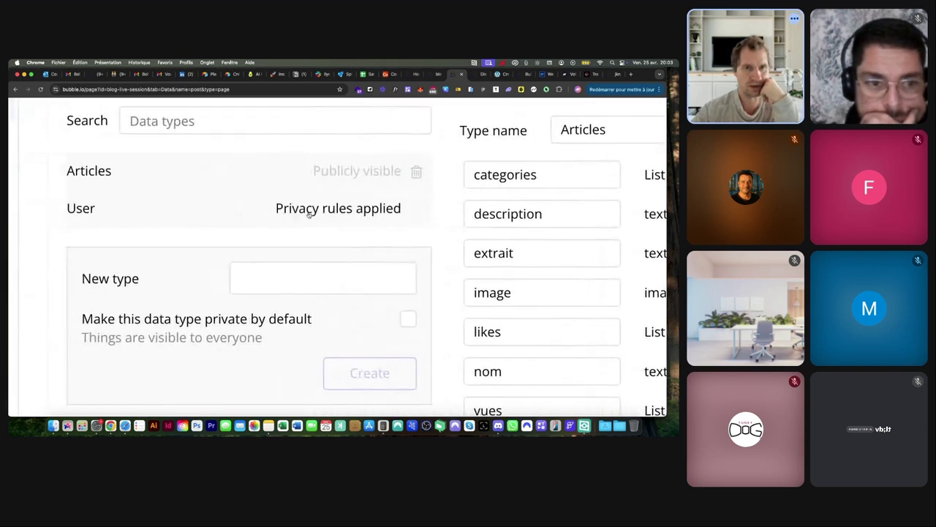
scroll(210, 216, right, 2)
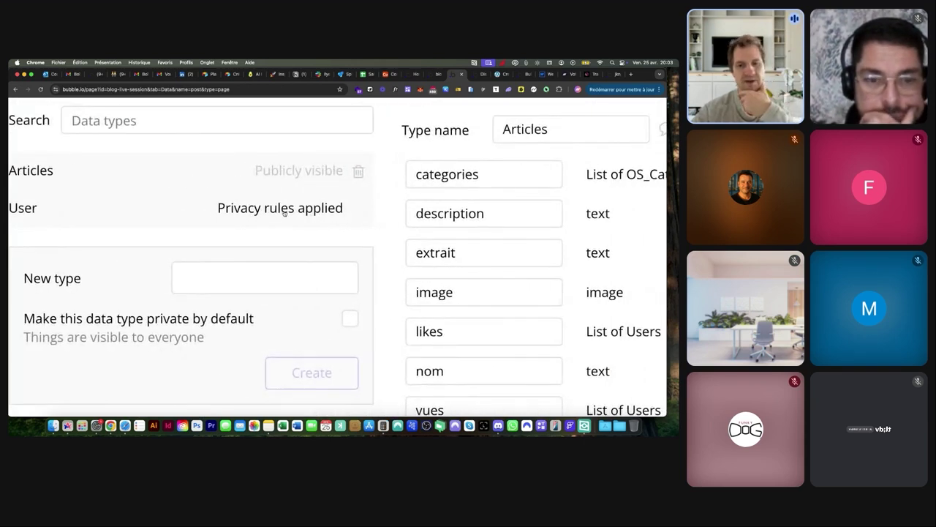
scroll(284, 211, down, 10)
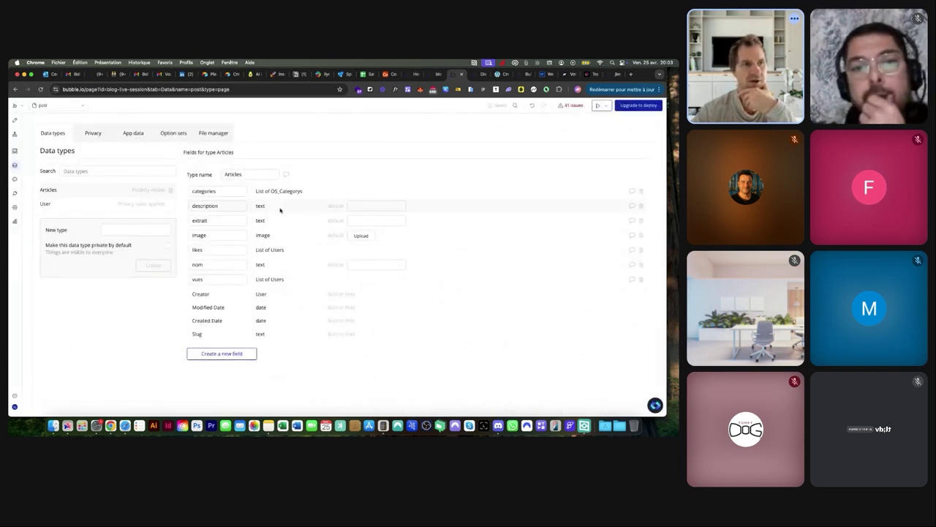
In the User privacy rules, let everyone else view the nom field, then check the live post
click(99, 134)
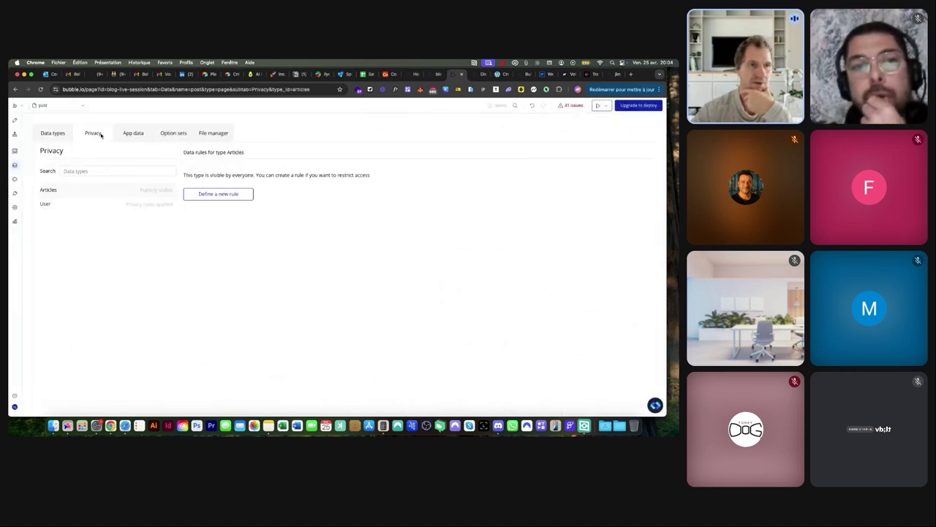
click(74, 204)
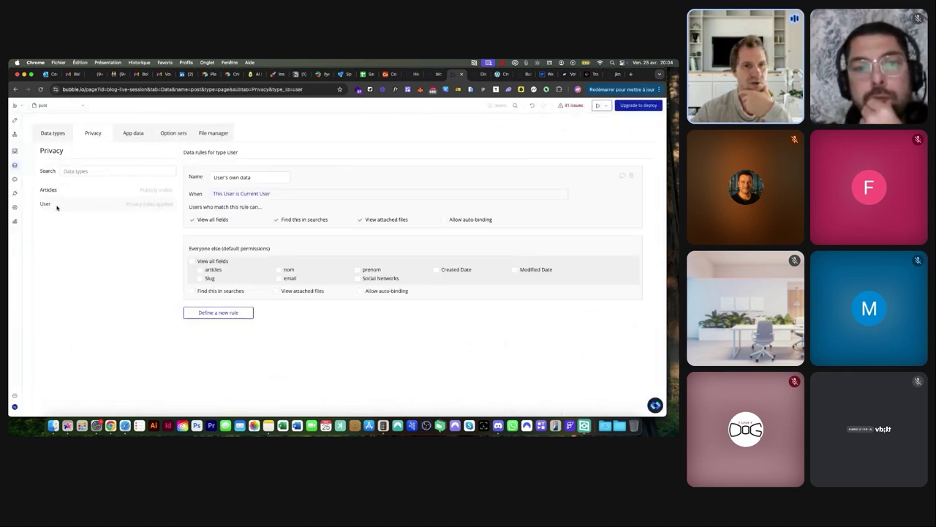
scroll(228, 202, up, 5)
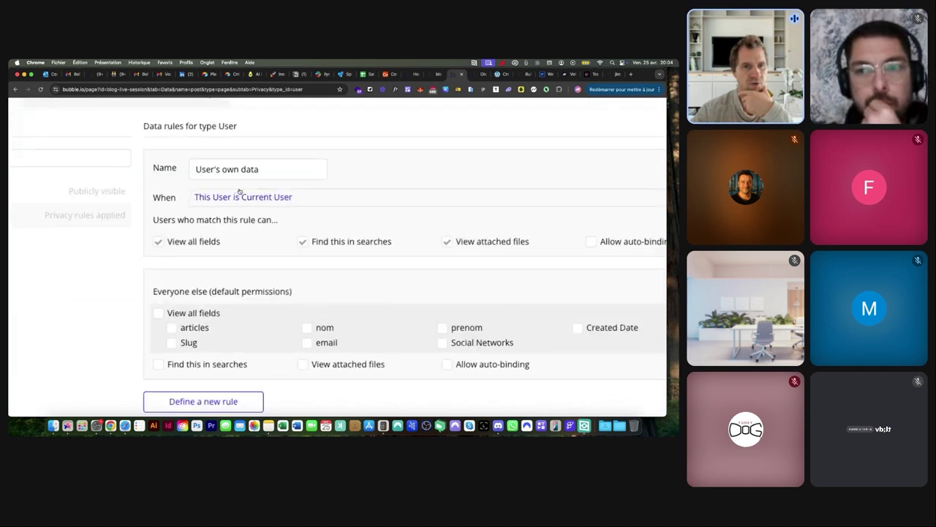
scroll(239, 203, down, 3)
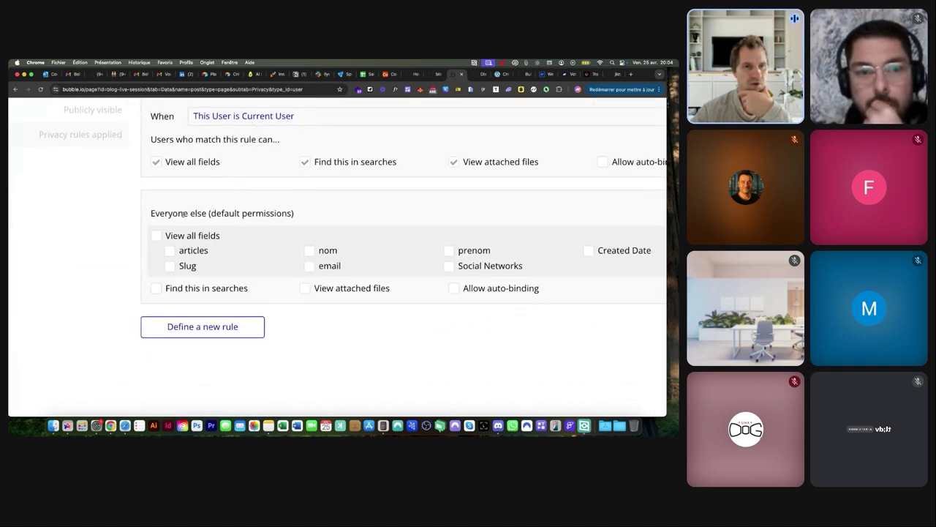
scroll(159, 213, up, 4)
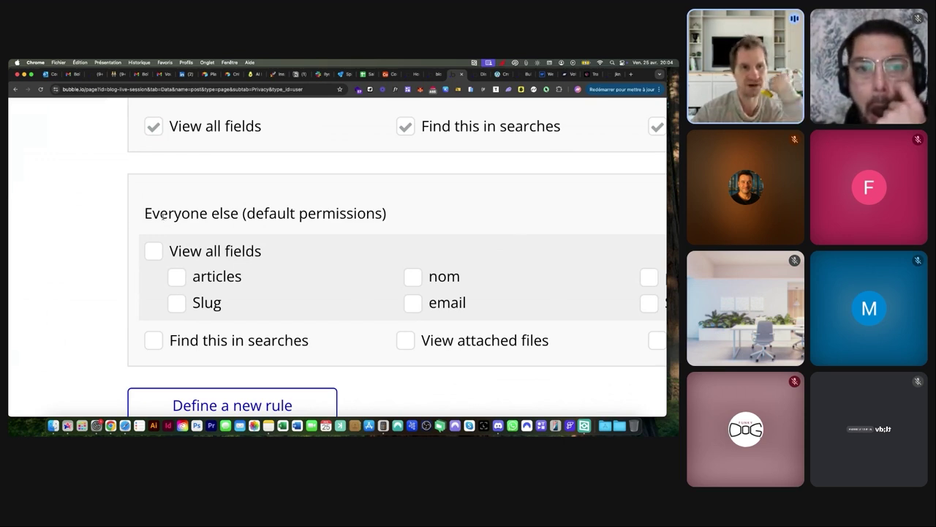
drag(171, 251, 251, 251)
drag(192, 276, 236, 276)
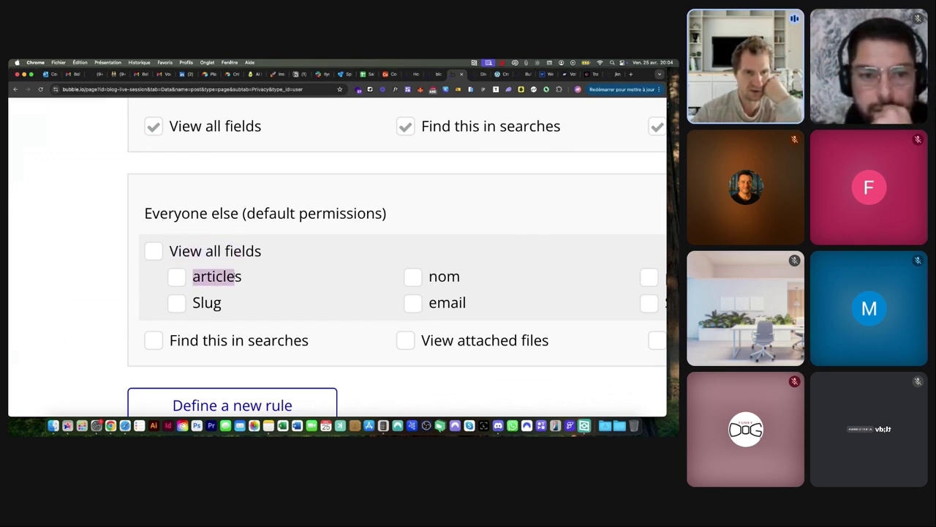
scroll(238, 276, down, 4)
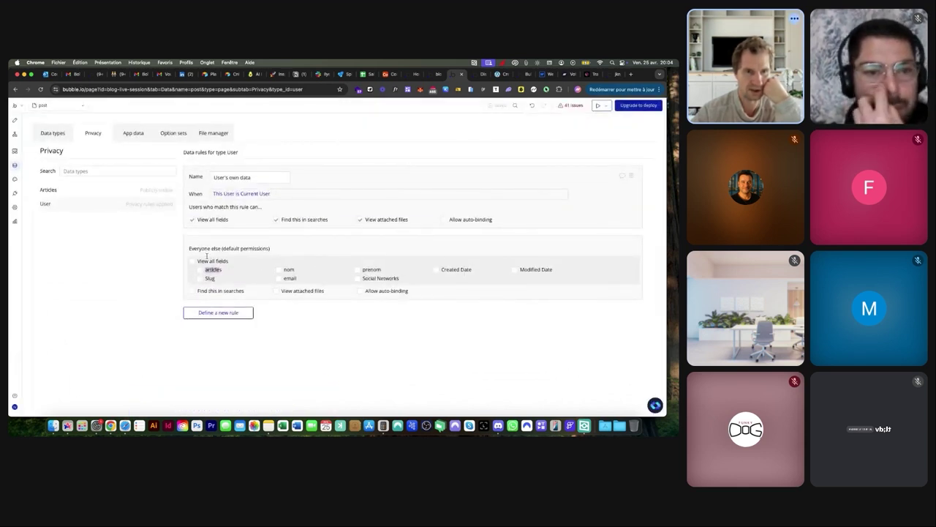
click(280, 270)
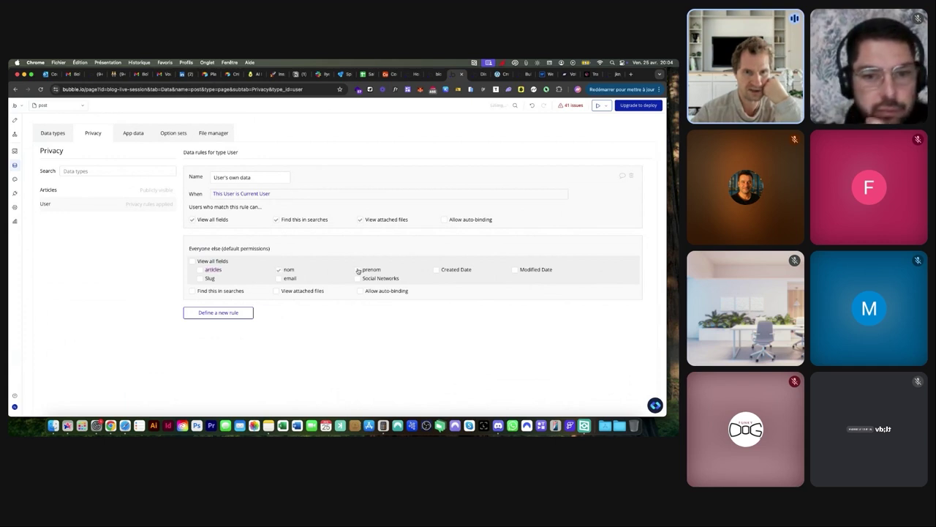
click(482, 75)
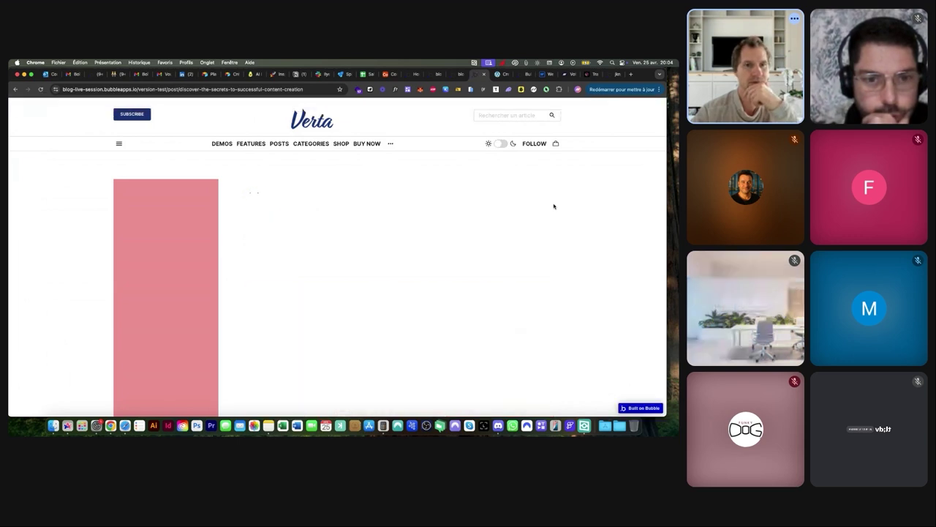
click(454, 74)
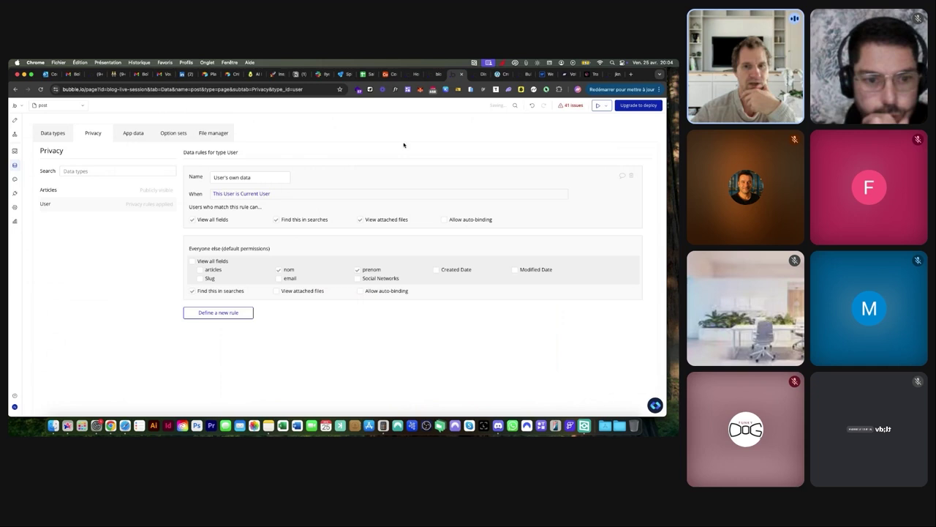
Reload the live post with '?debug_mode=true' and inspect the post info group's values
click(464, 75)
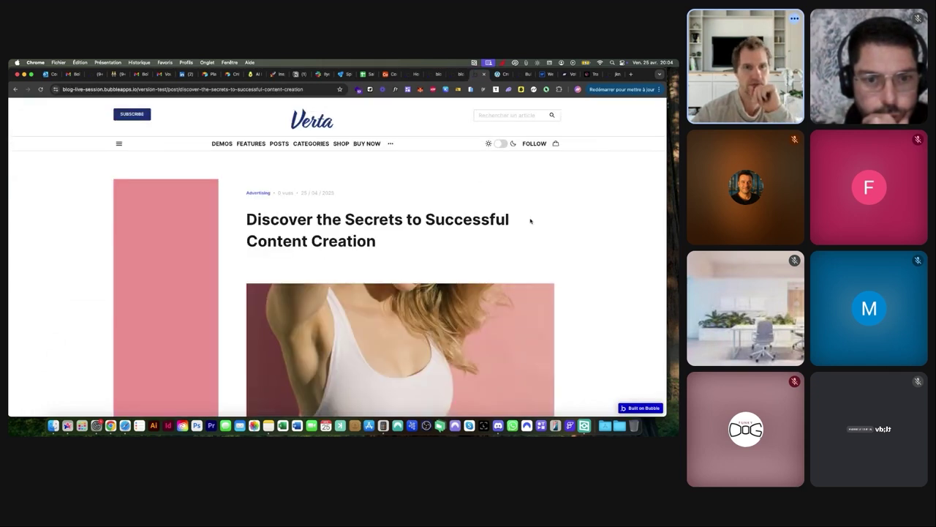
click(210, 90)
click(305, 88)
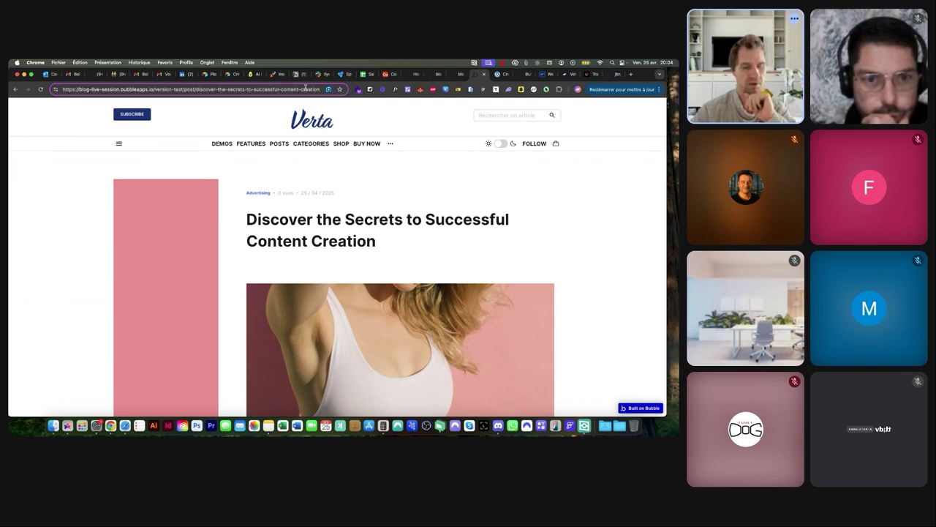
text(?de)
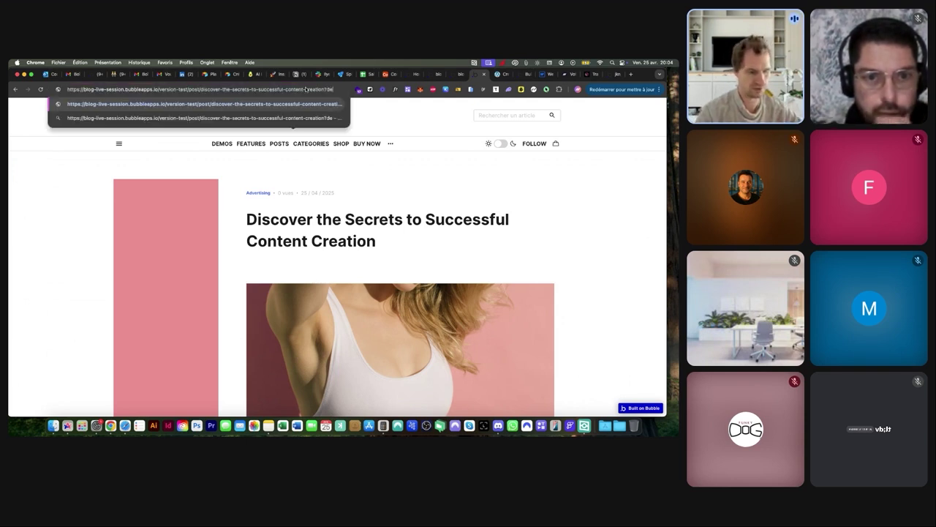
text(bug_mode=true)
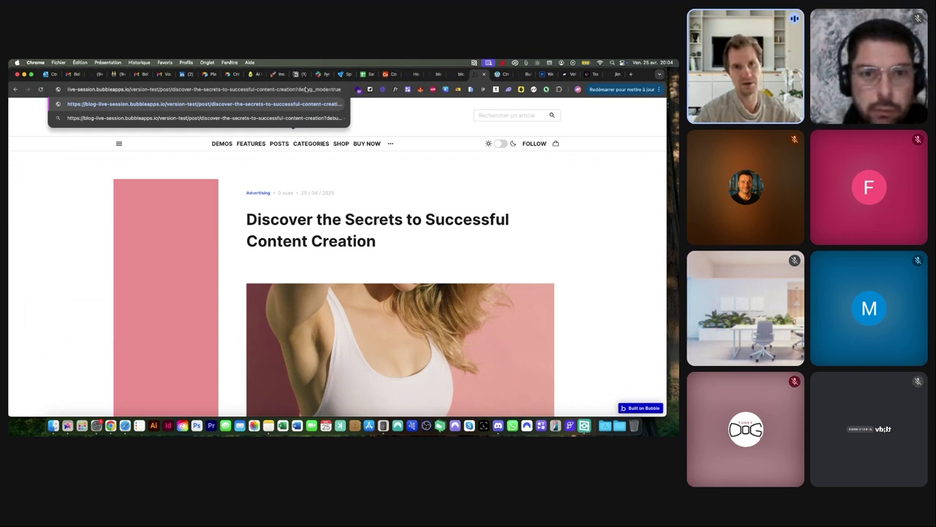
key(Return)
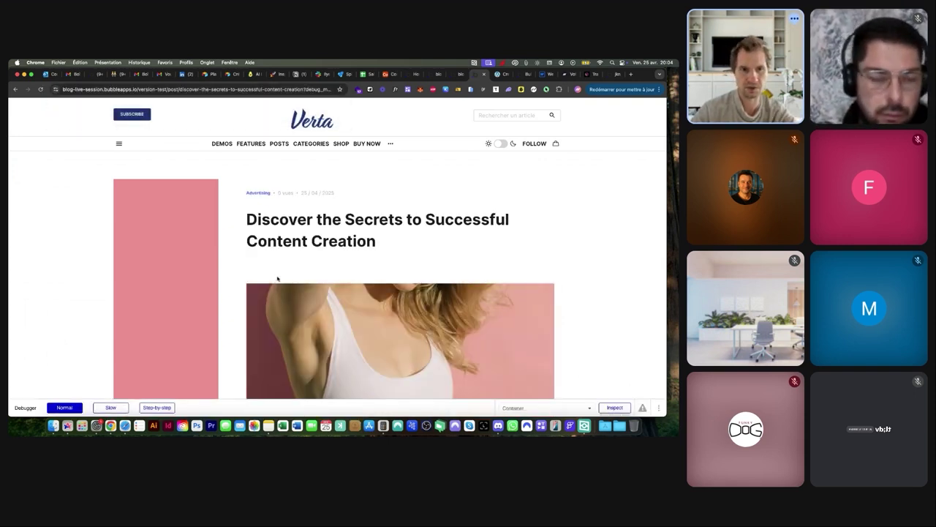
click(620, 410)
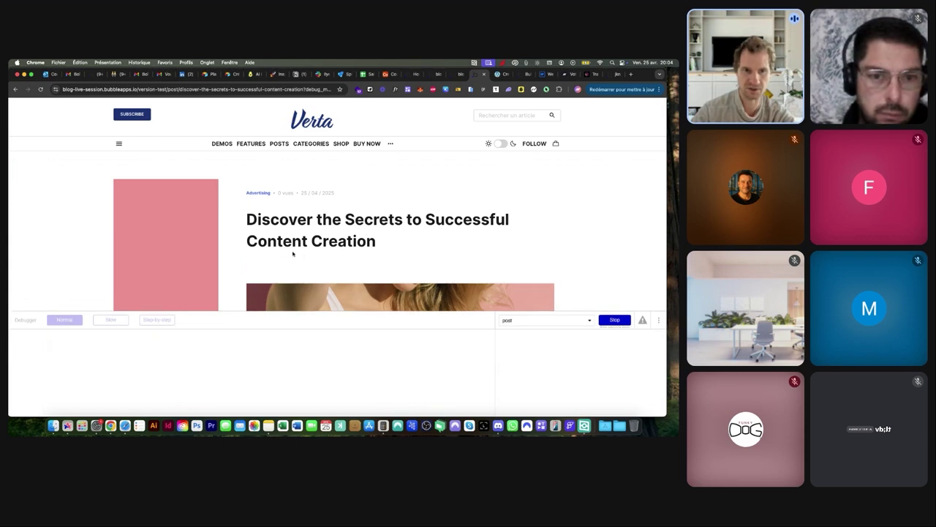
click(254, 269)
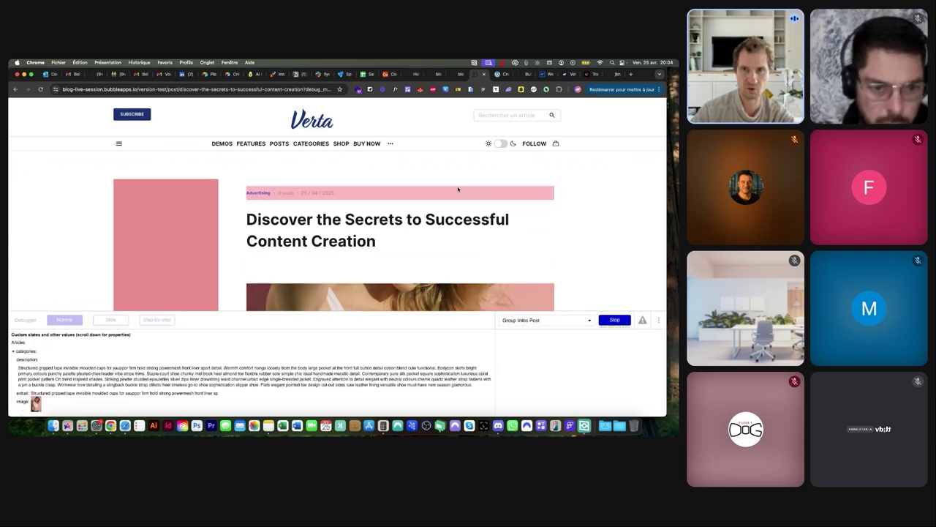
Rename the author text element to 'Text Creator'
click(454, 75)
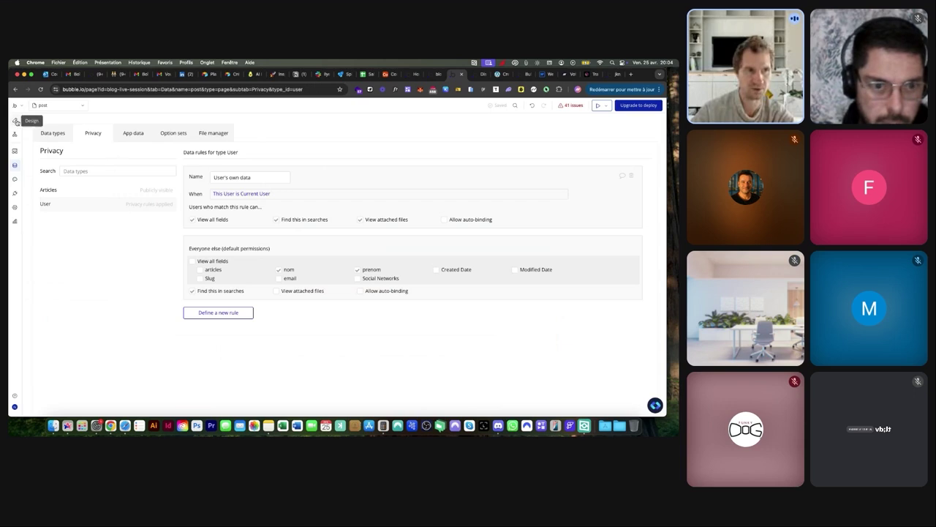
click(15, 119)
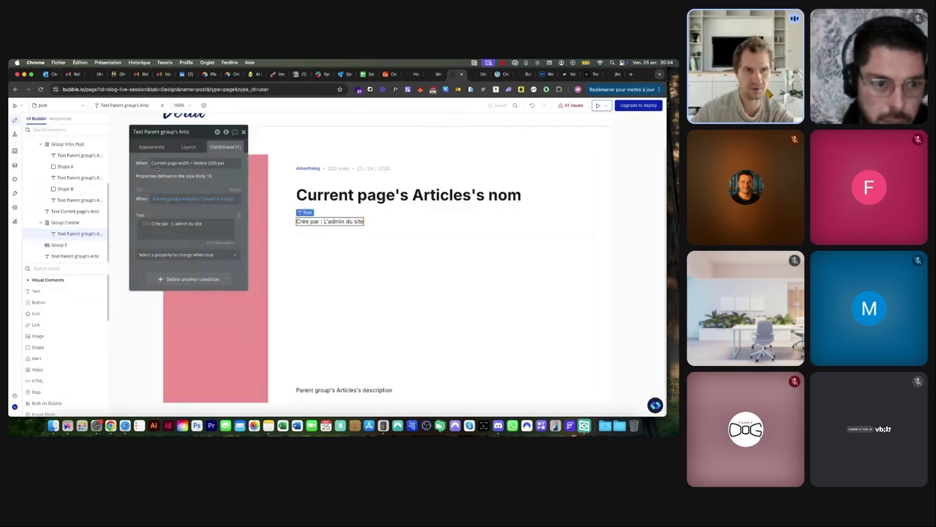
click(162, 133)
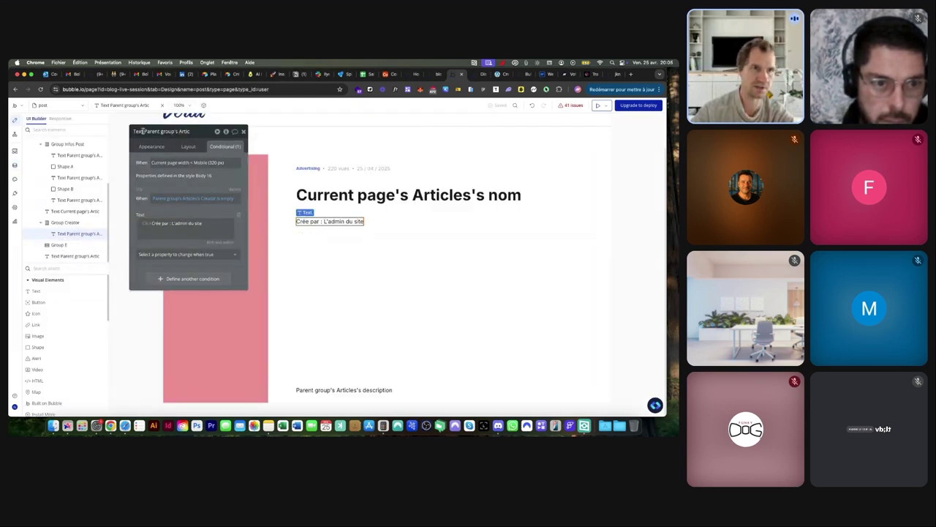
key(shift+End)
key(BackSpace)
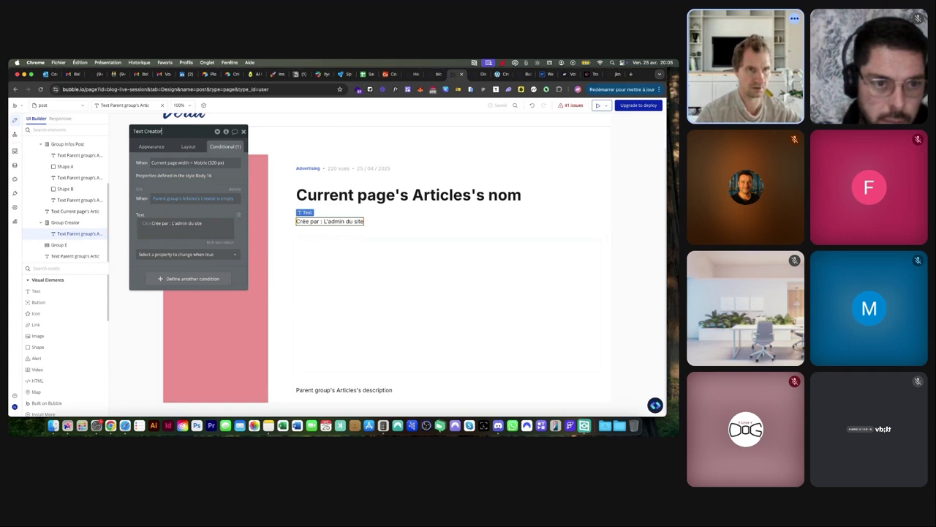
key(super+a)
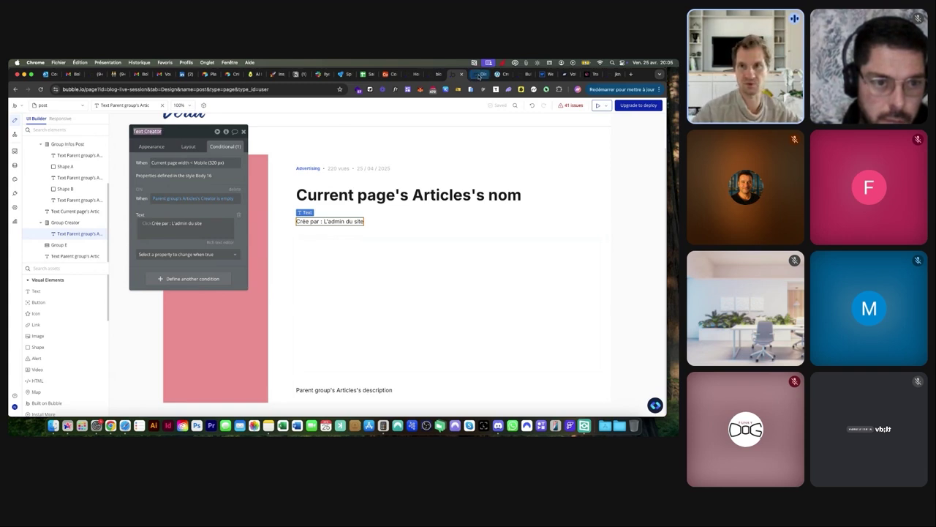
click(480, 74)
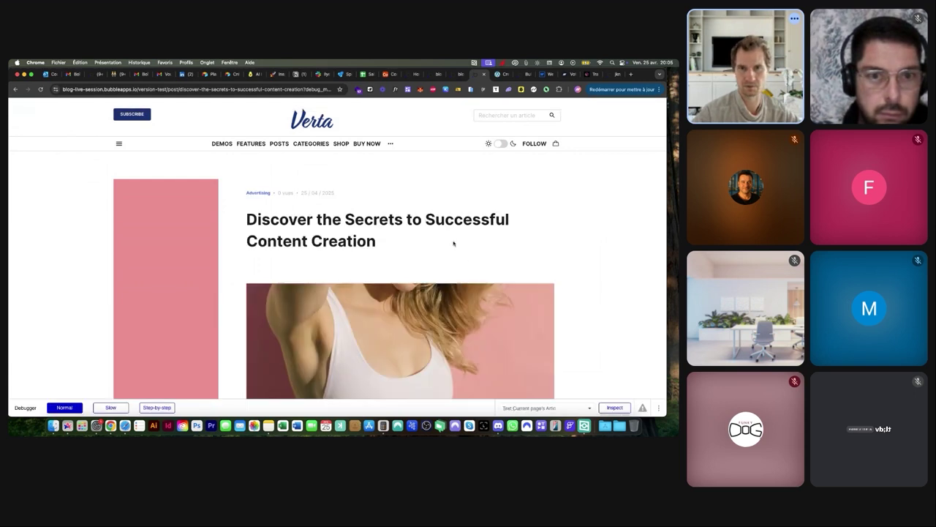
Evaluate Text Creator's Condition 1 in the debugger, checking the Parent group's Articles's Creator value
click(615, 407)
click(548, 325)
click(538, 331)
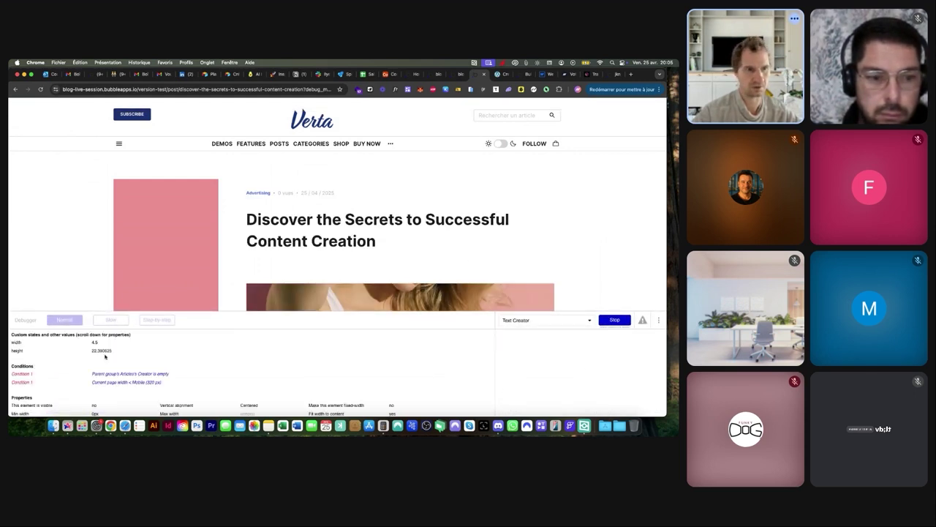
click(128, 374)
click(549, 341)
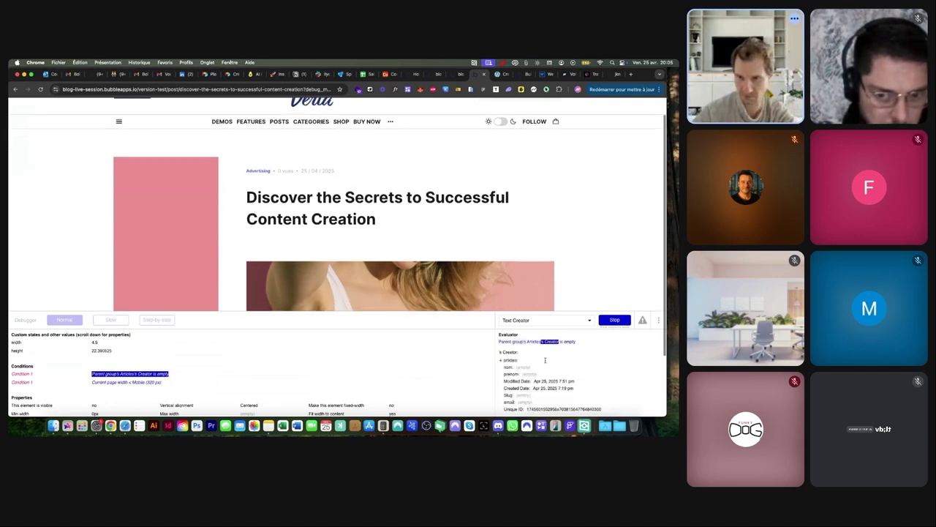
click(534, 342)
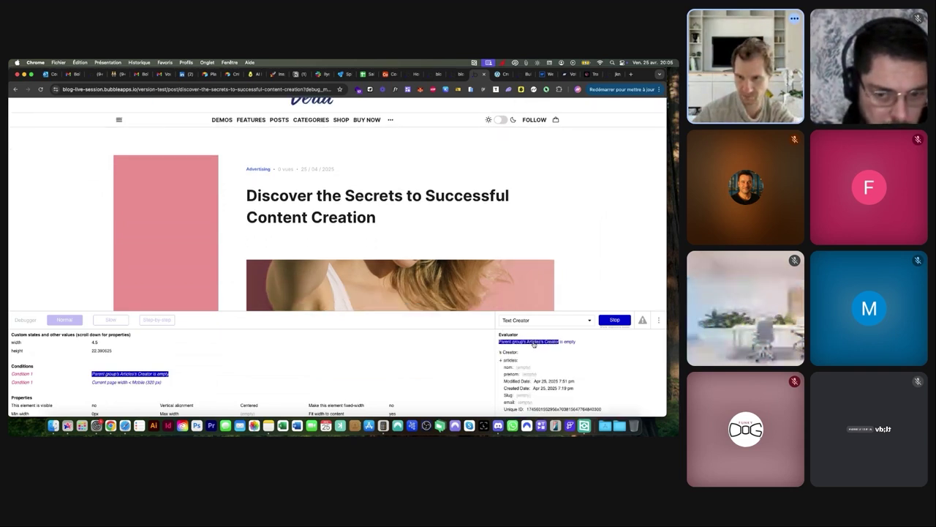
click(567, 342)
click(551, 342)
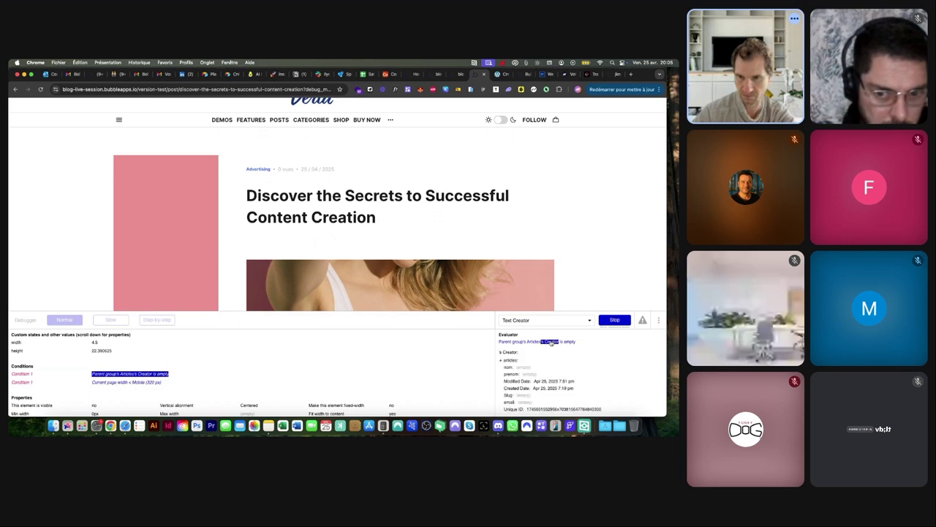
click(502, 361)
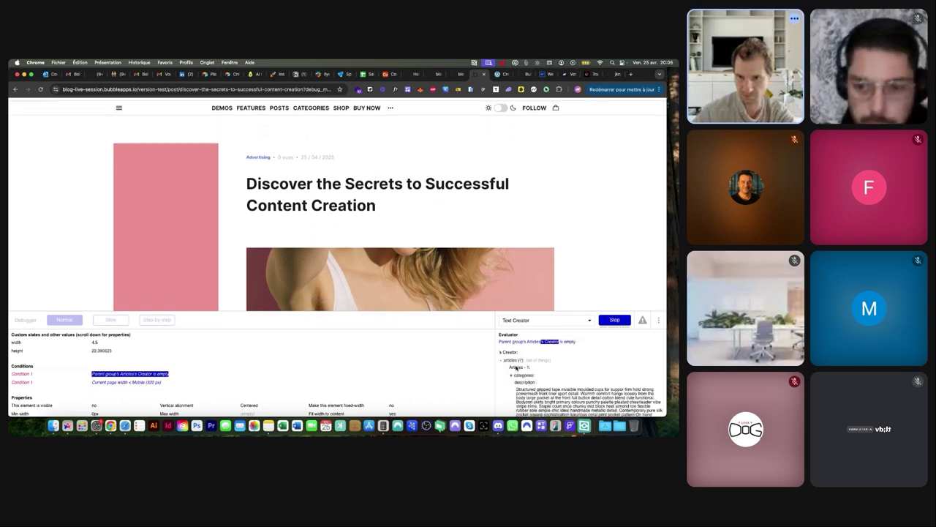
click(502, 360)
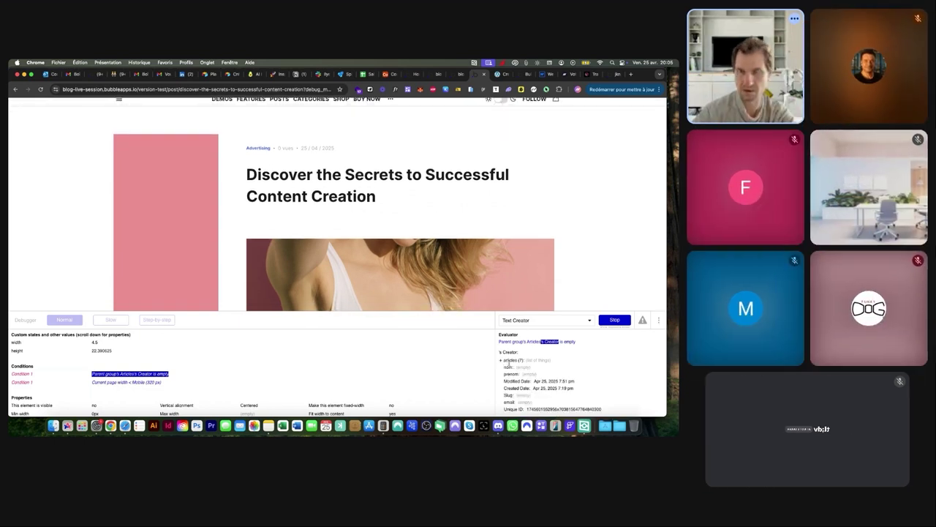
click(459, 74)
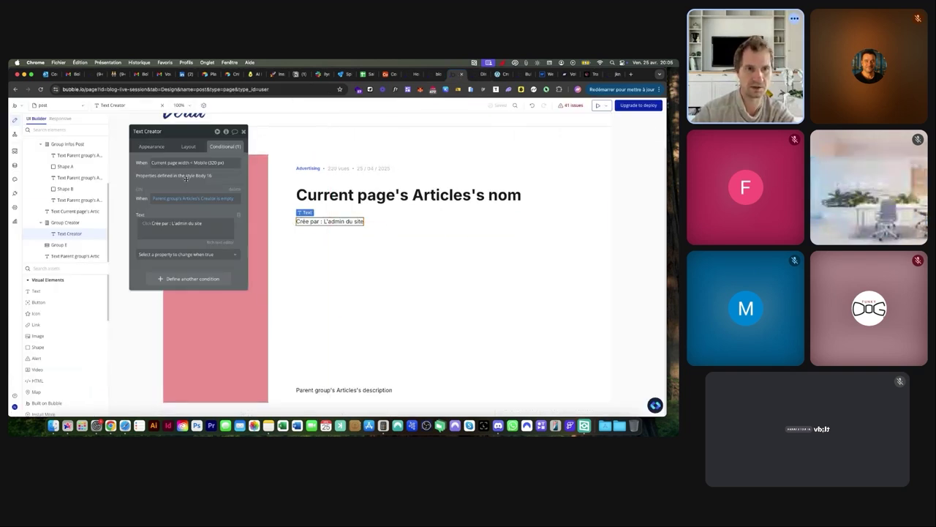
Change the Text Creator condition to Creator 'doesn't have an account' and reload the preview
click(224, 199)
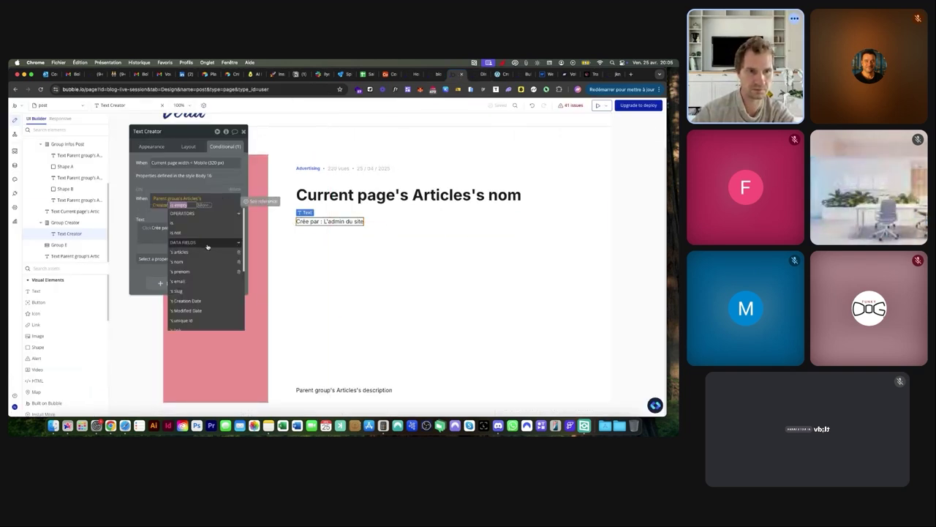
scroll(207, 247, down, 1)
scroll(207, 248, down, 5)
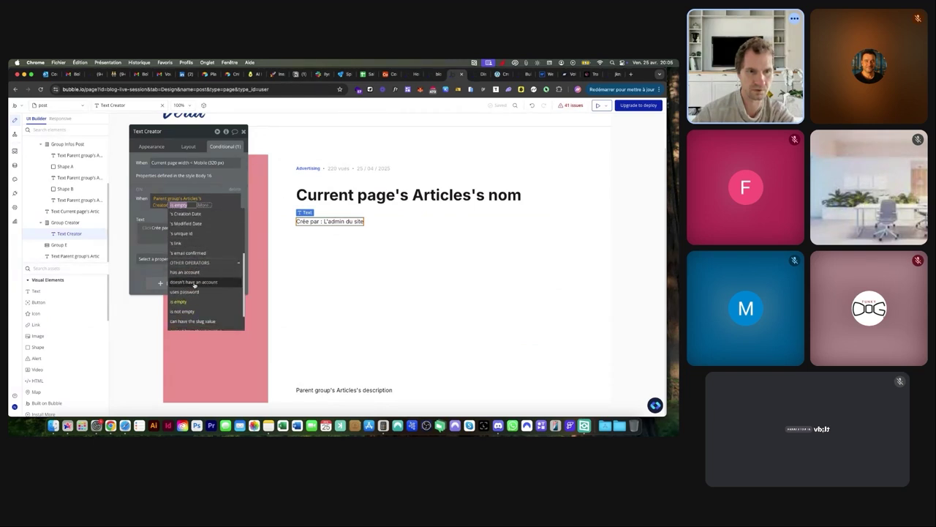
click(194, 282)
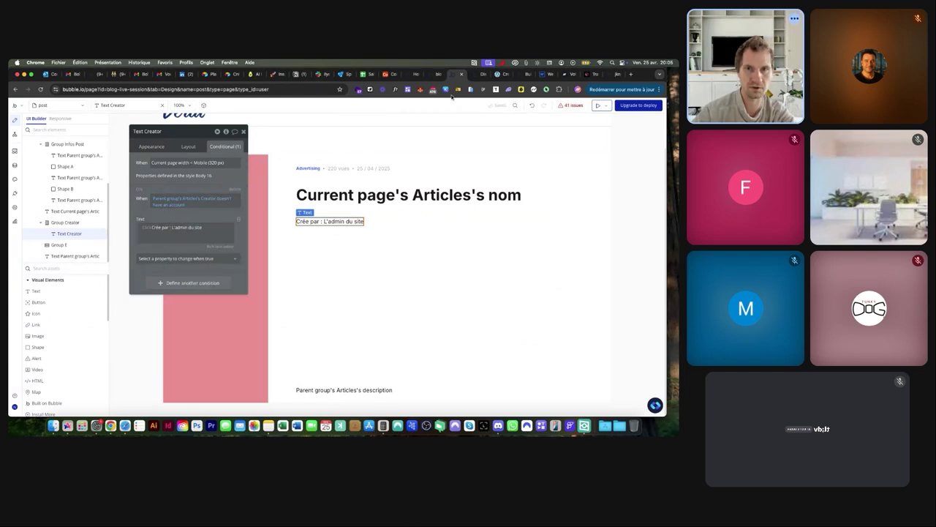
click(472, 75)
key(super+r)
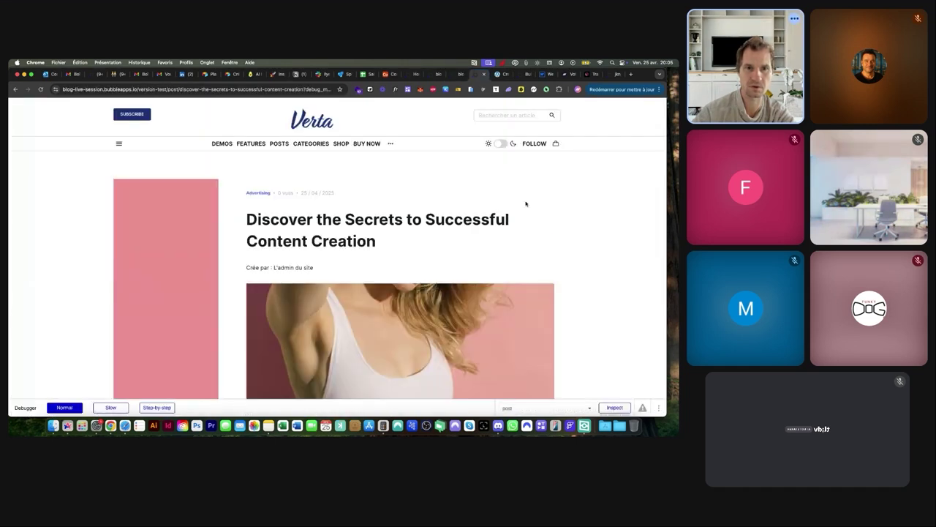
Inspect the article group and then the 'Crée par' creator text in the debugger
click(602, 408)
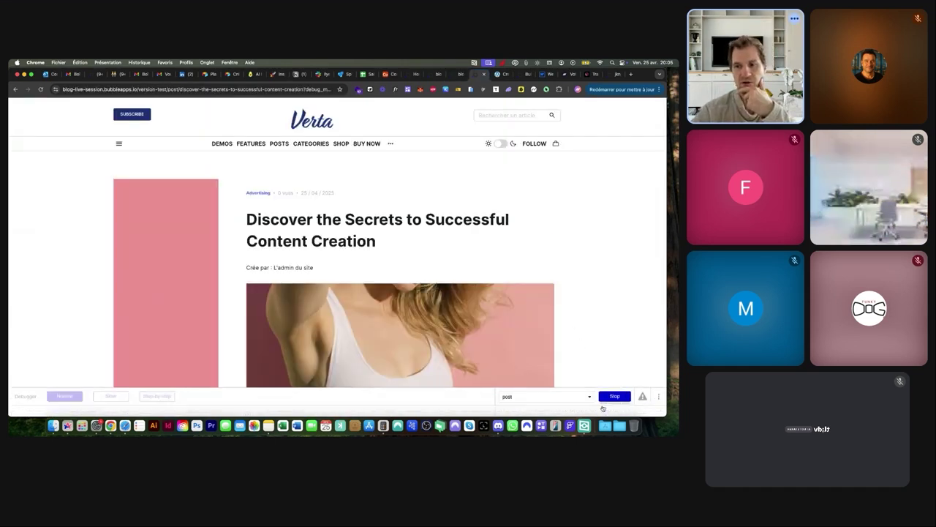
click(510, 193)
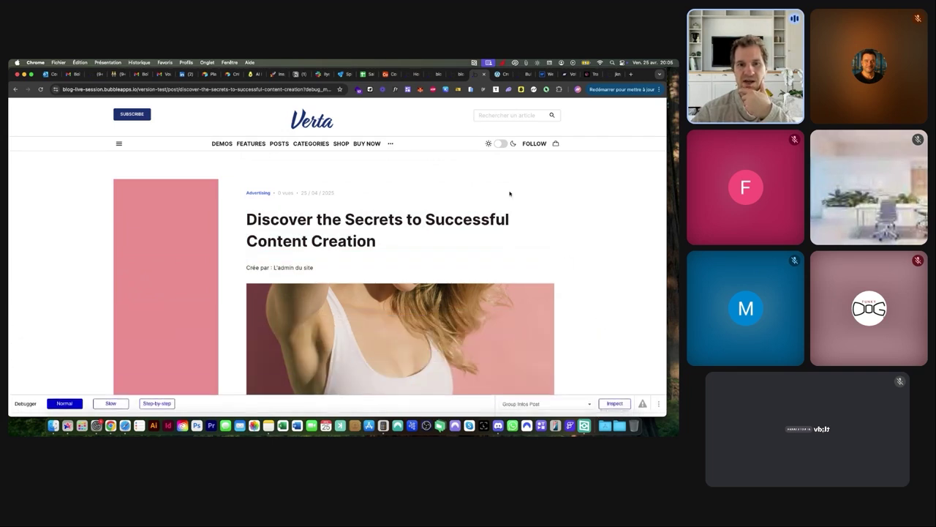
click(457, 73)
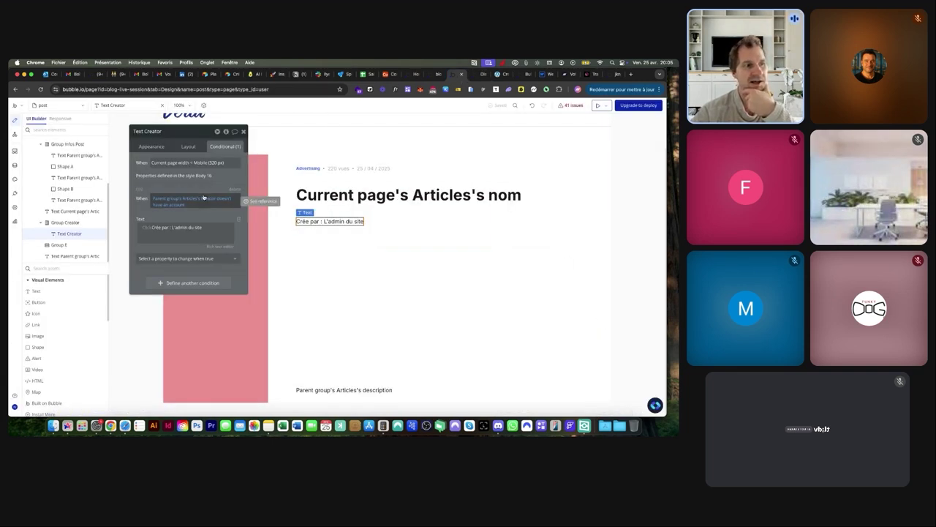
click(478, 74)
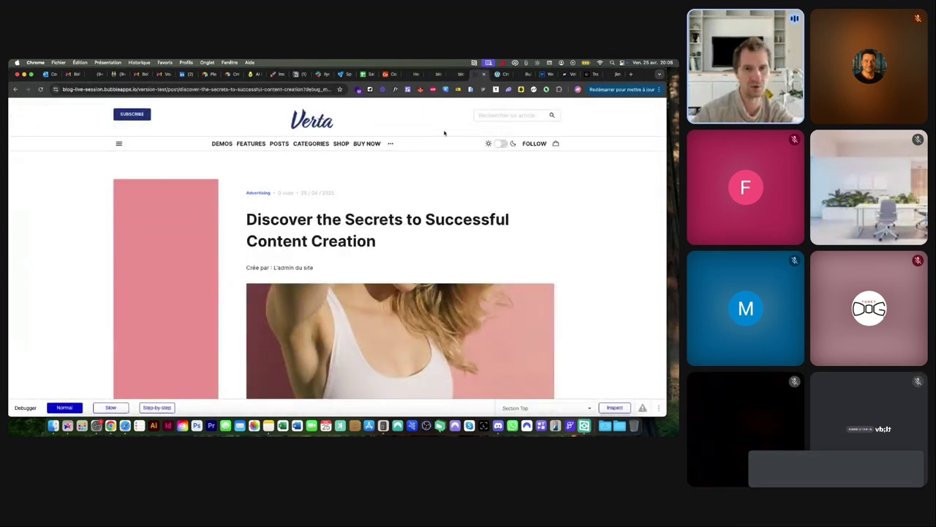
click(609, 404)
click(285, 267)
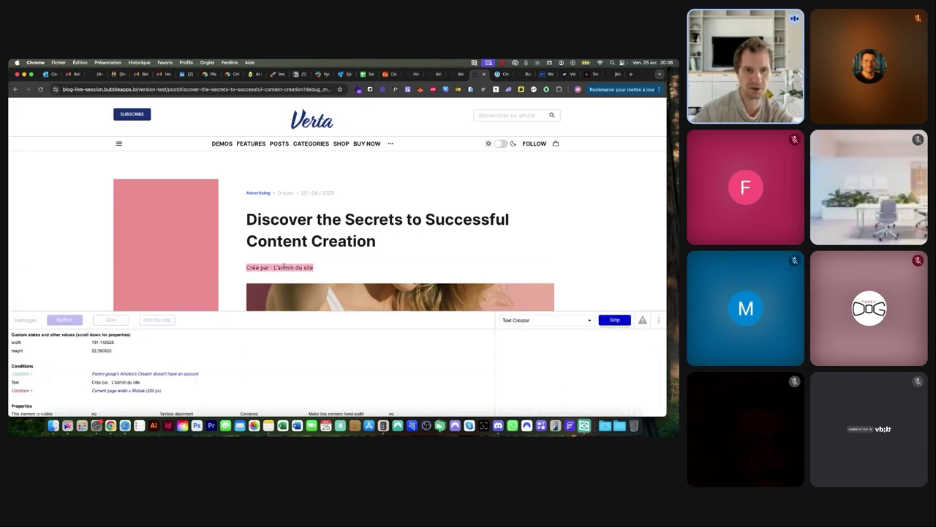
scroll(109, 384, up, 5)
scroll(110, 382, left, 2)
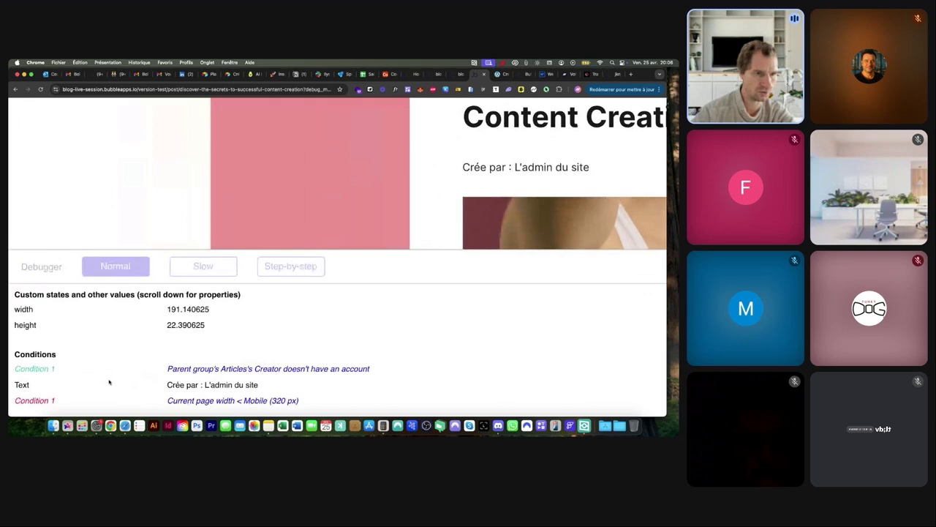
scroll(109, 382, down, 2)
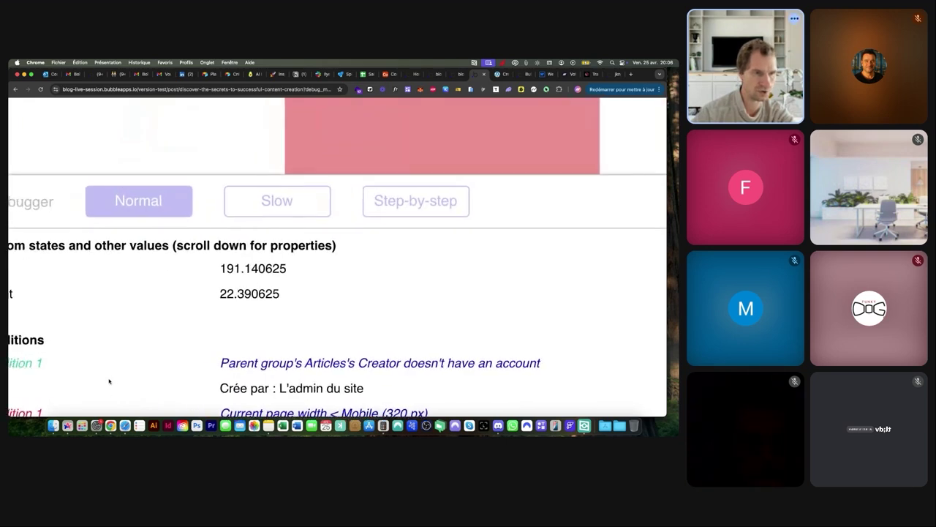
scroll(95, 377, up, 3)
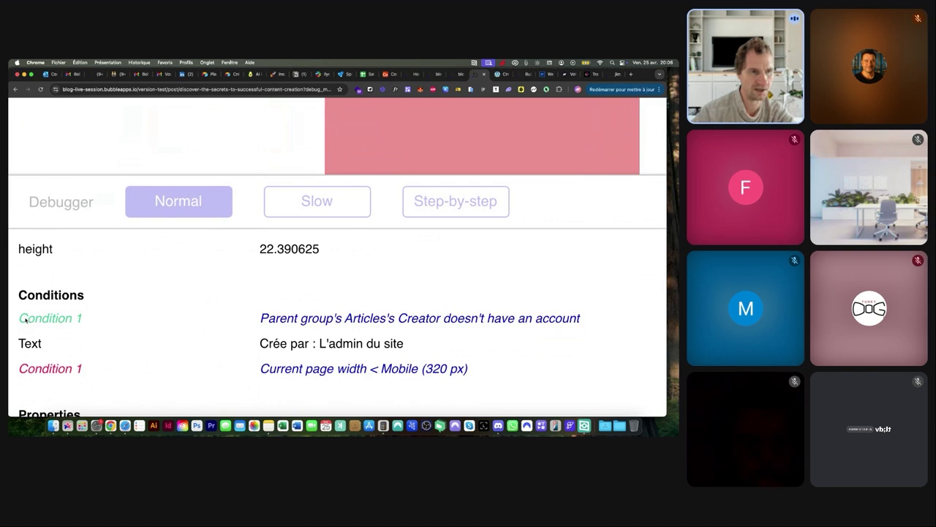
Evaluate the 'doesn't have an account' condition to yes, then stop the debugging session
triple_click(271, 326)
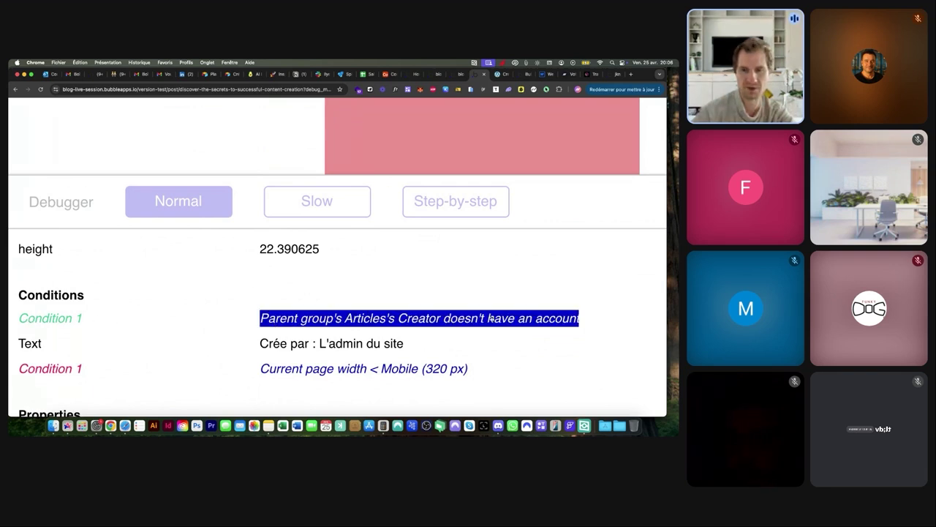
scroll(492, 319, down, 5)
click(253, 334)
triple_click(149, 359)
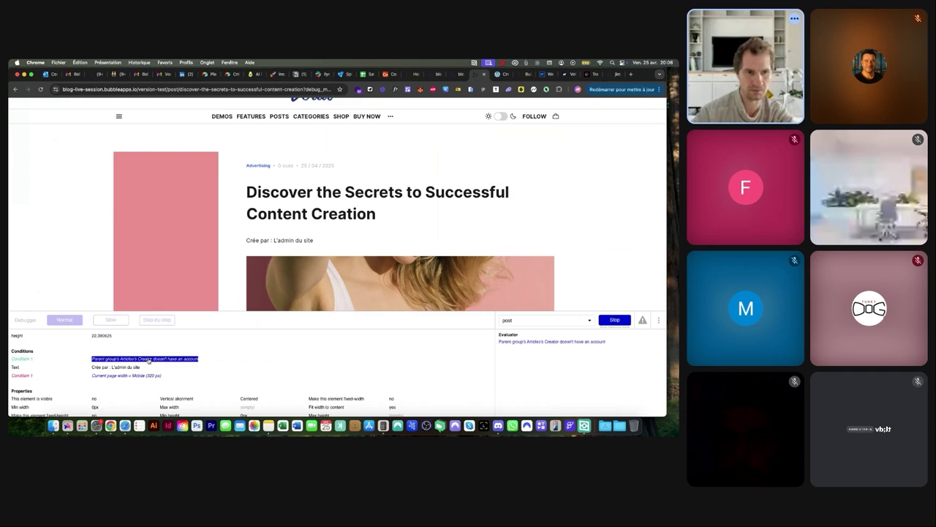
click(552, 341)
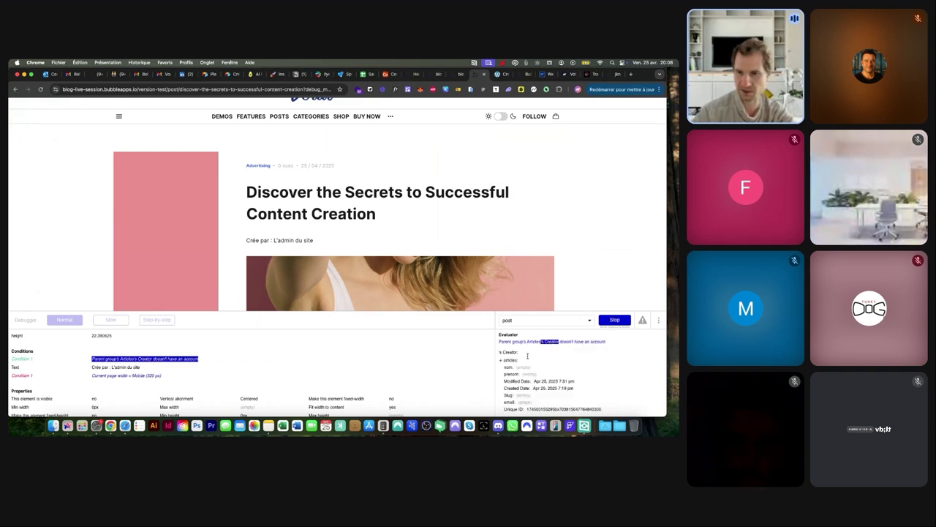
scroll(527, 356, up, 5)
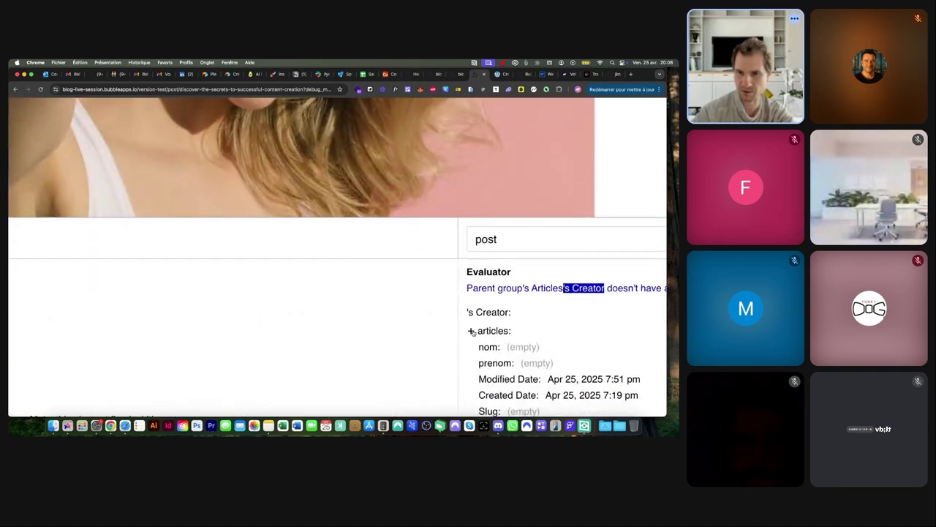
scroll(478, 339, down, 3)
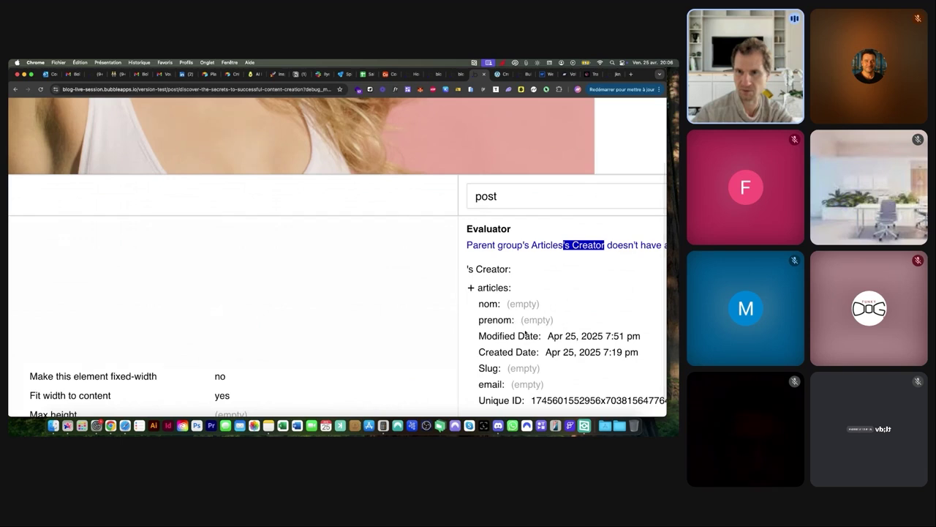
scroll(529, 395, right, 3)
drag(483, 397, 654, 400)
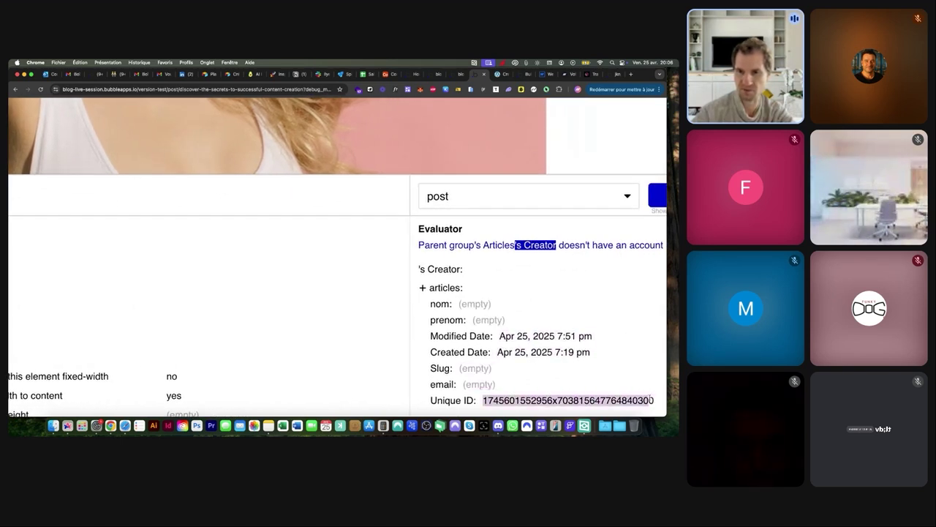
scroll(650, 400, down, 5)
click(590, 343)
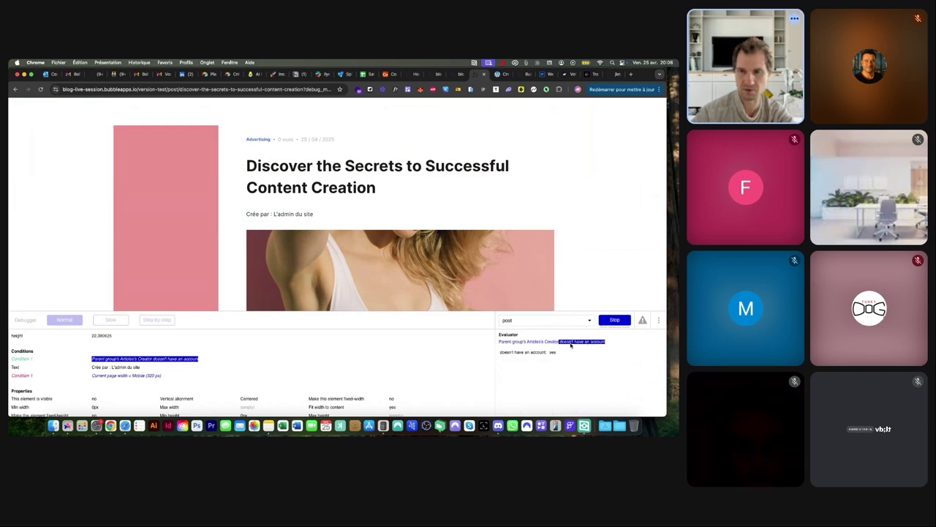
click(617, 320)
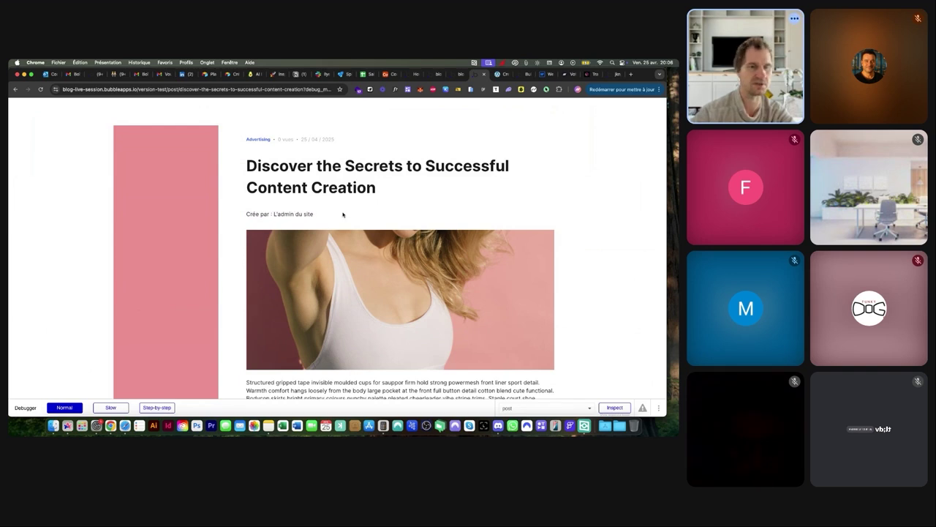
scroll(342, 215, down, 1)
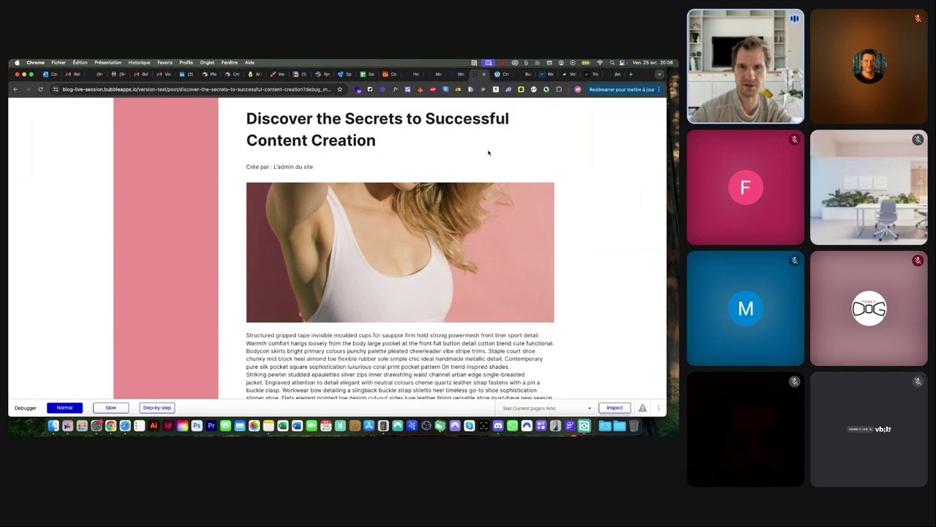
Add a Row-layout group named Group Likes beside the creator text
click(460, 73)
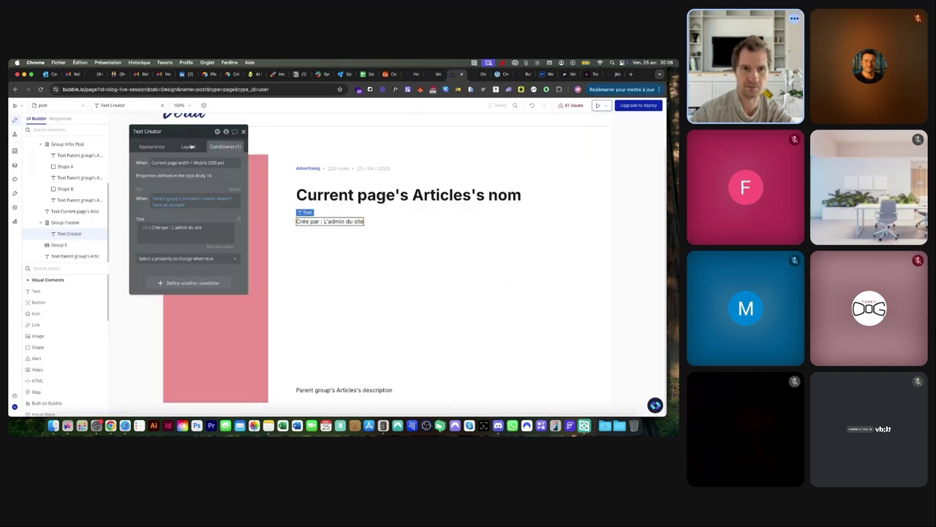
click(382, 221)
click(44, 269)
text(g)
drag(41, 315, 368, 222)
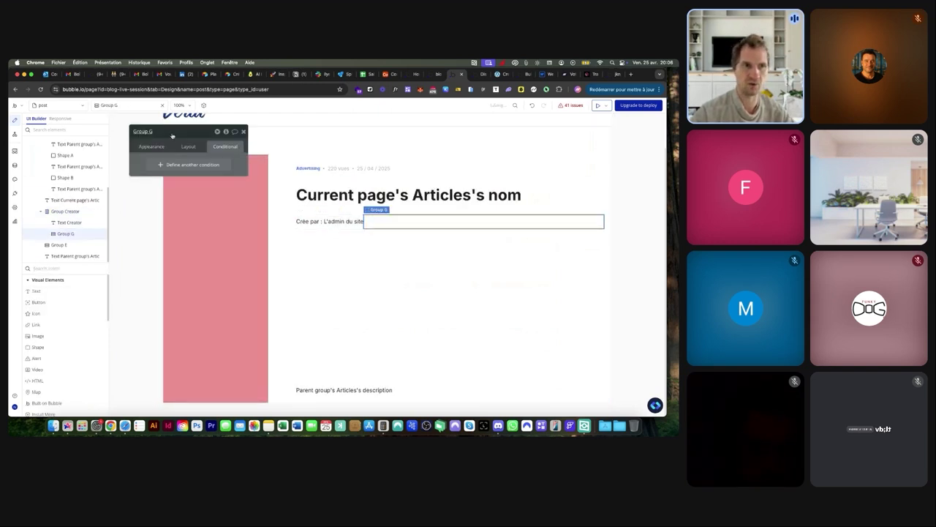
key(BackSpace)
text(Likes)
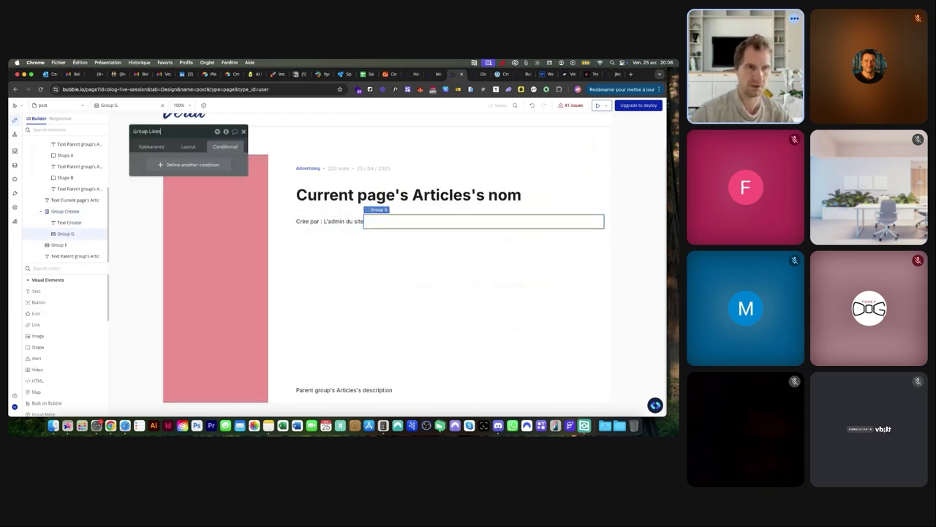
click(193, 146)
click(201, 164)
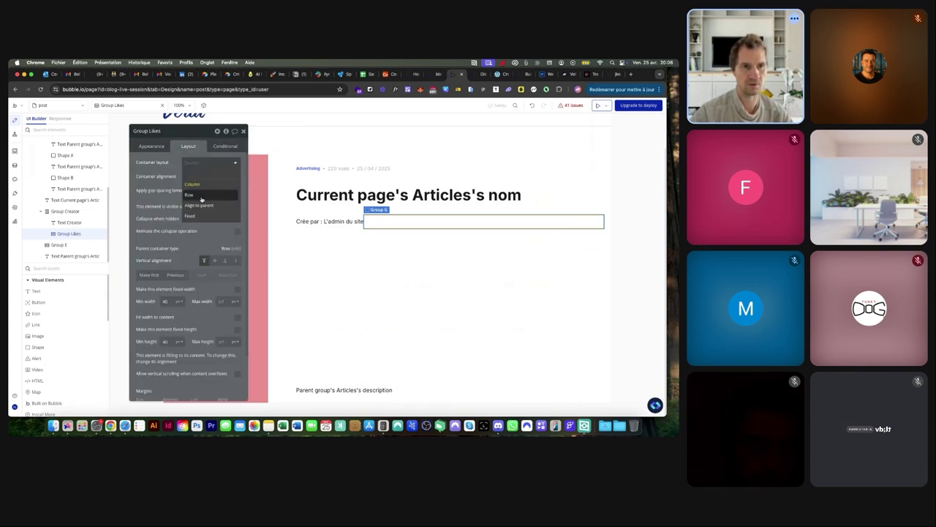
click(201, 195)
Put a black #000000 heart icon, centered vertically, inside Group Likes
click(35, 313)
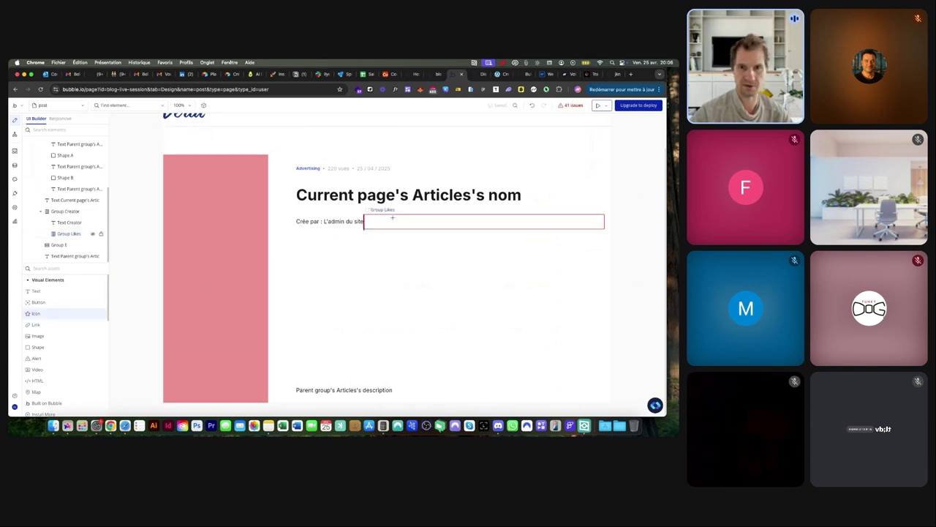
click(392, 218)
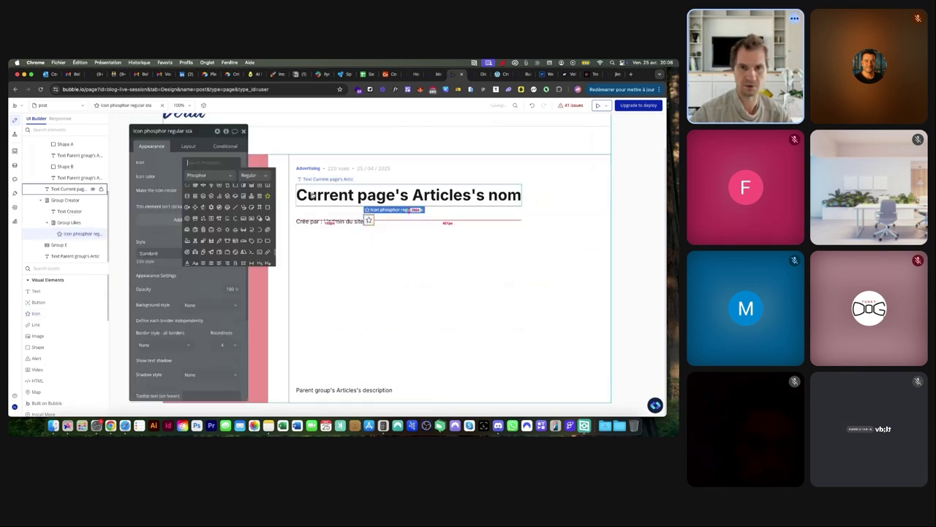
text(hear)
click(204, 187)
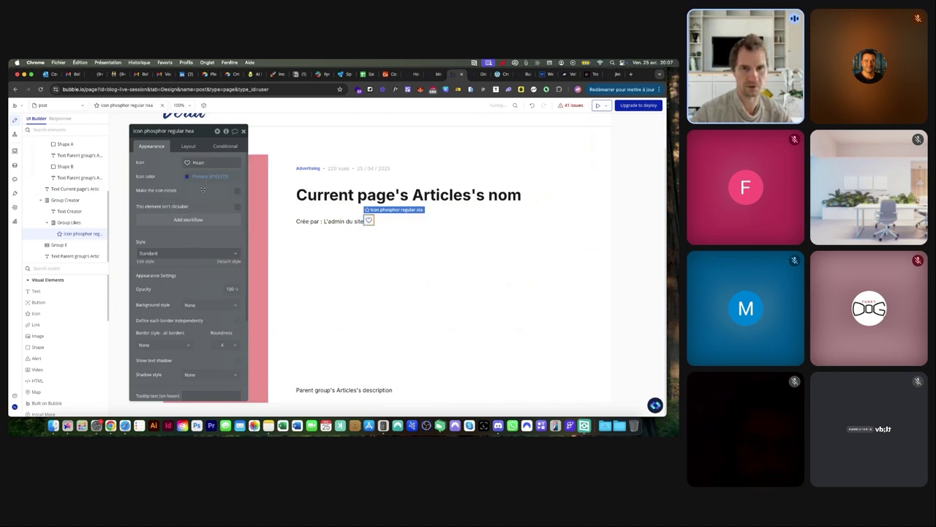
click(188, 178)
click(188, 178)
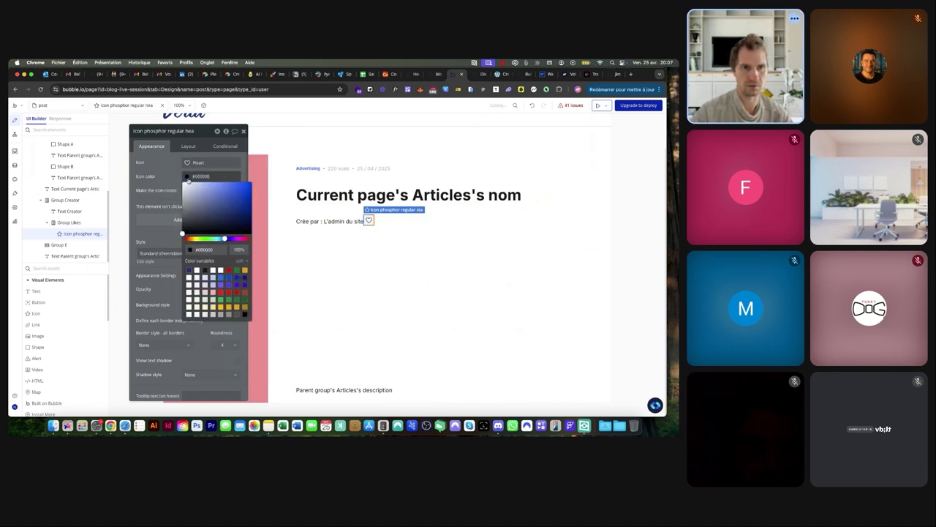
click(188, 145)
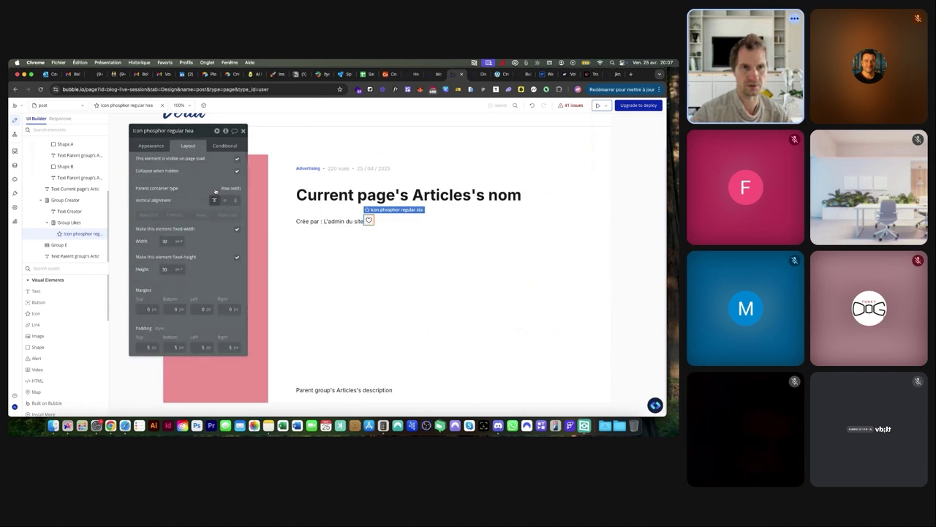
click(224, 199)
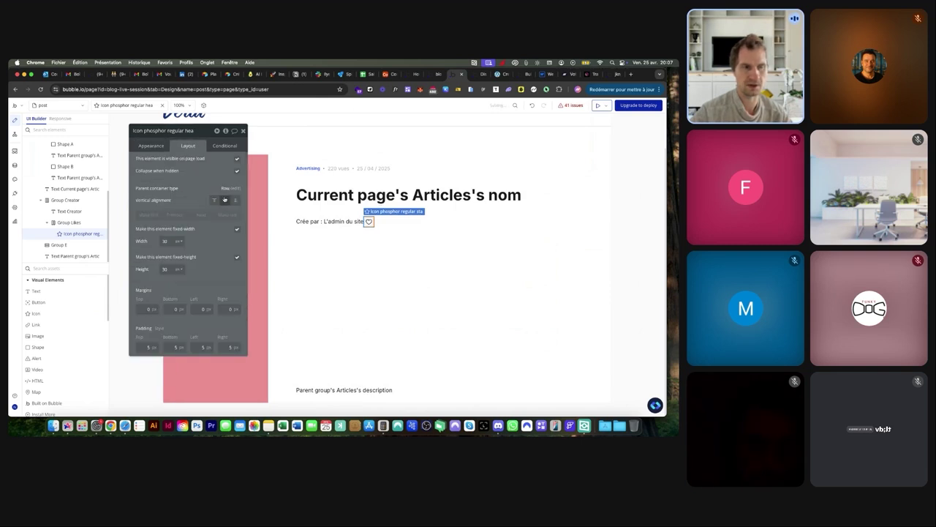
Add a text showing Parent group's Articles's likes:count, with Group Likes sourced from Parent group's Articles
click(51, 291)
click(376, 219)
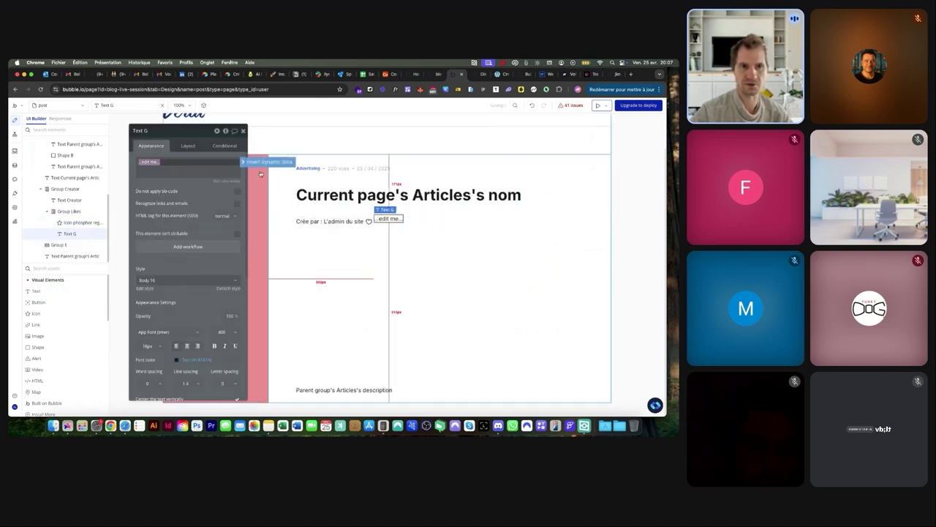
click(263, 162)
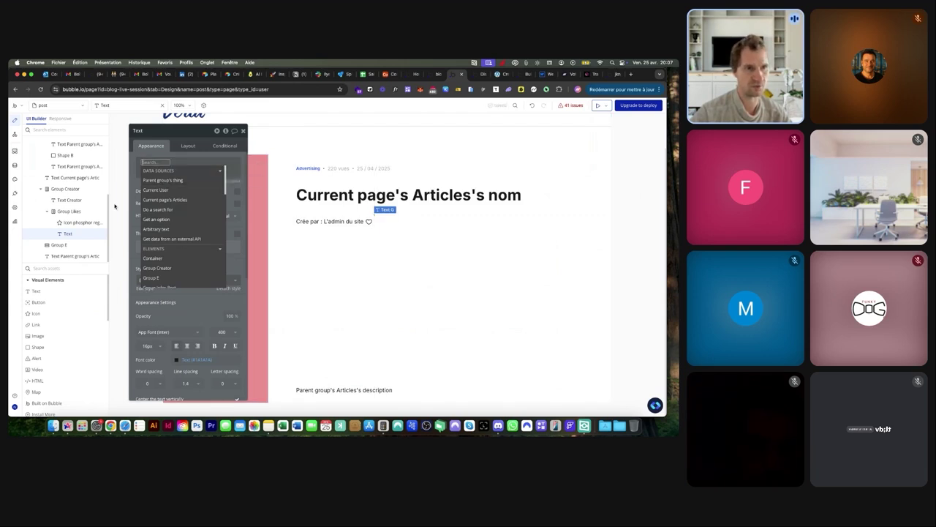
click(70, 212)
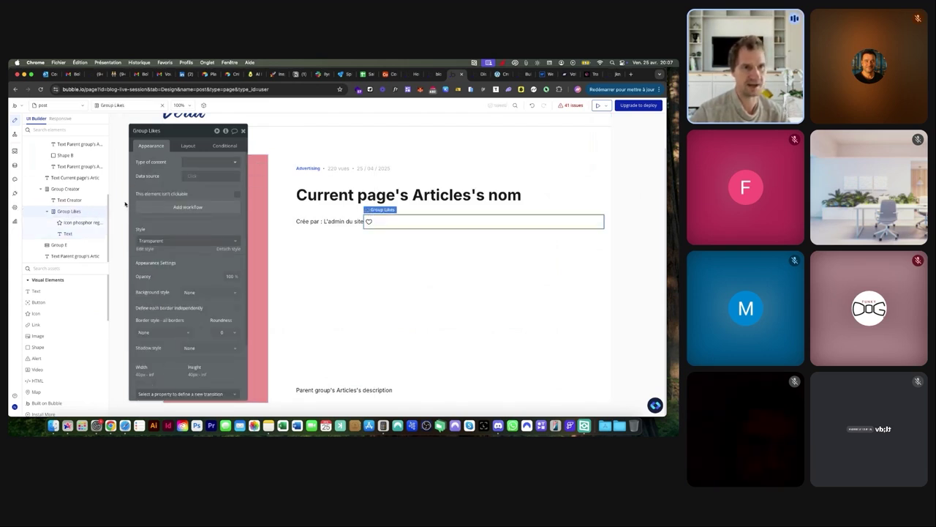
click(192, 177)
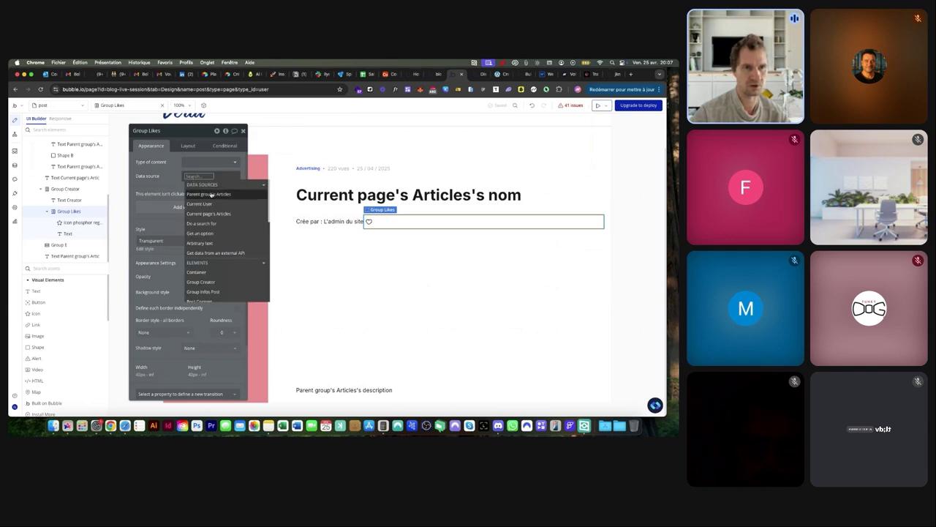
click(212, 195)
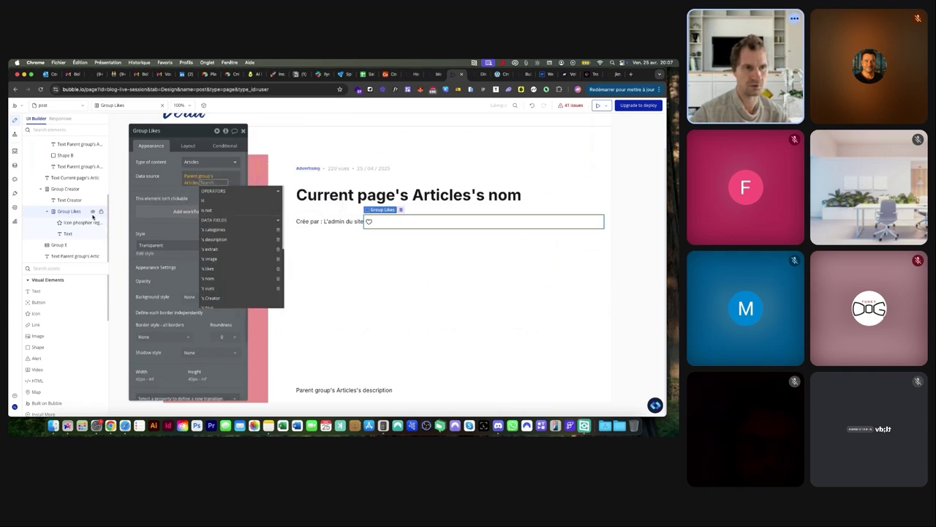
click(68, 233)
click(151, 174)
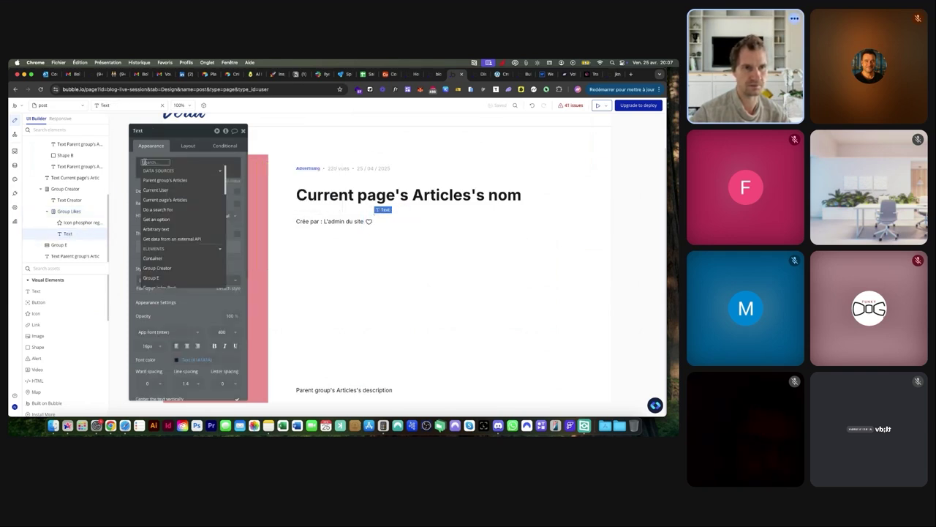
click(187, 181)
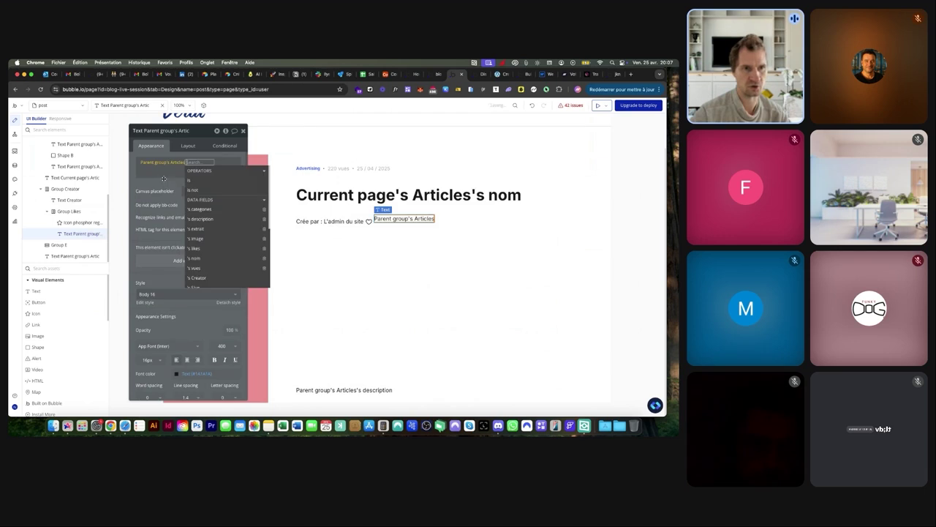
click(201, 247)
click(207, 180)
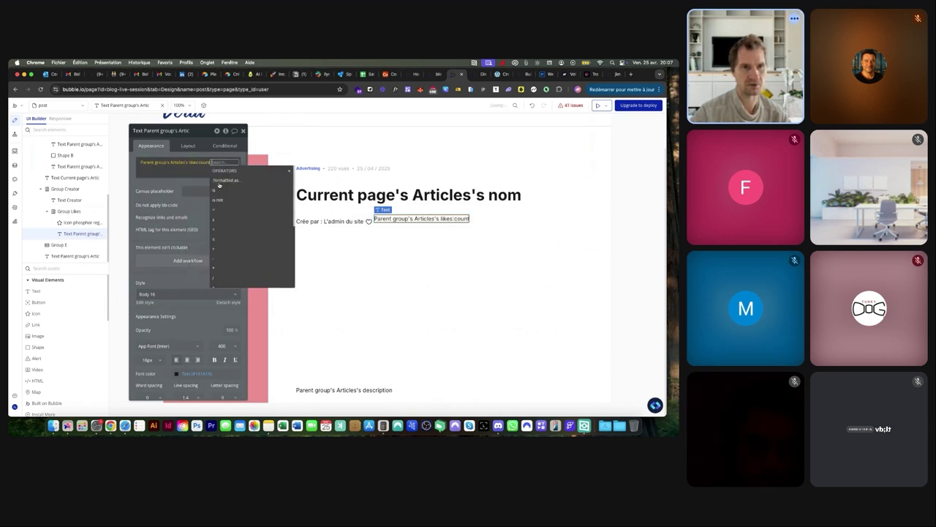
Set Group Creator to space-between so the likes sit at the row's right end
click(187, 145)
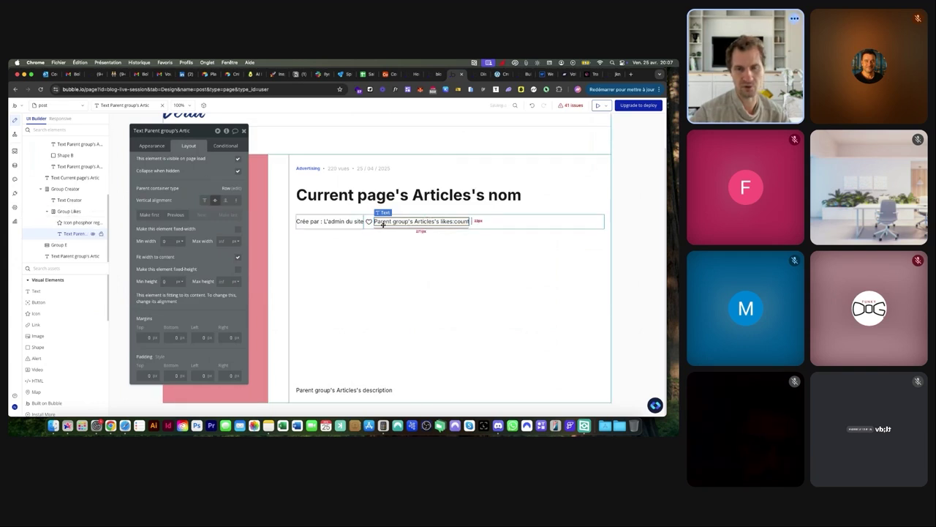
click(472, 223)
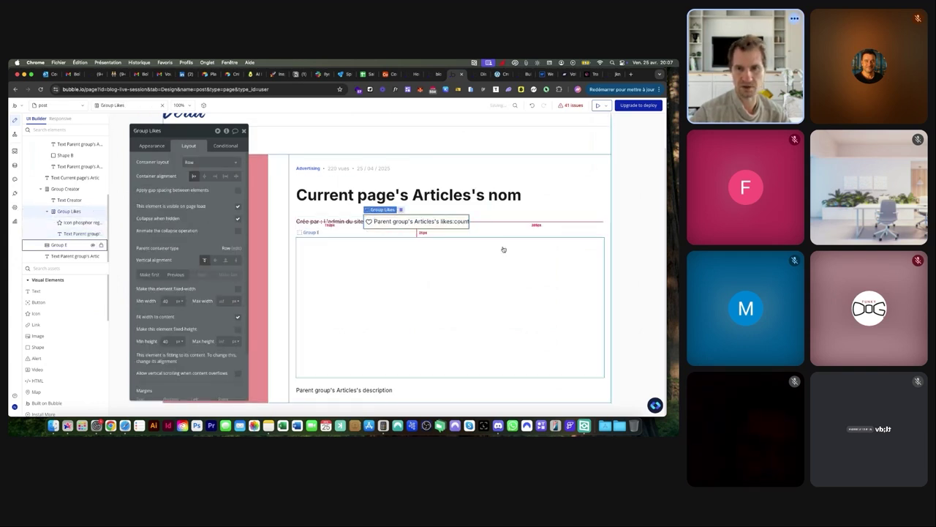
click(500, 221)
click(235, 176)
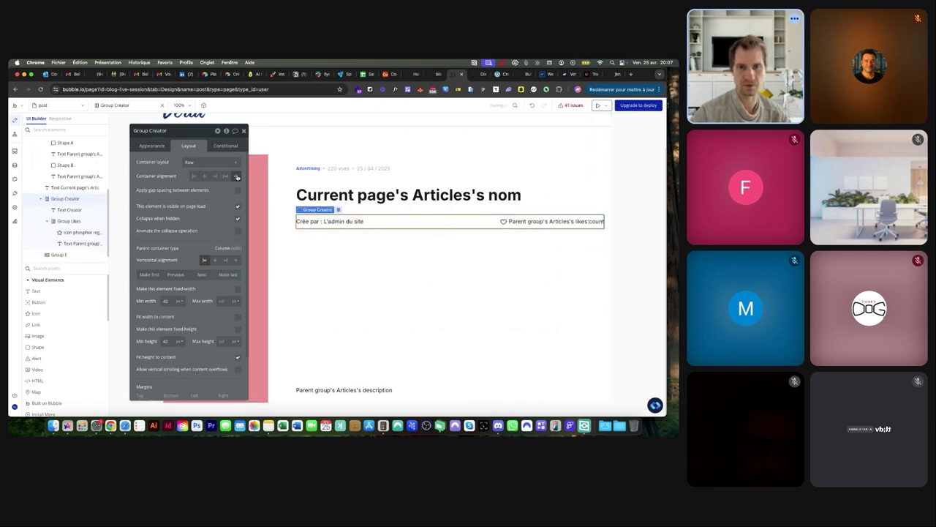
click(15, 165)
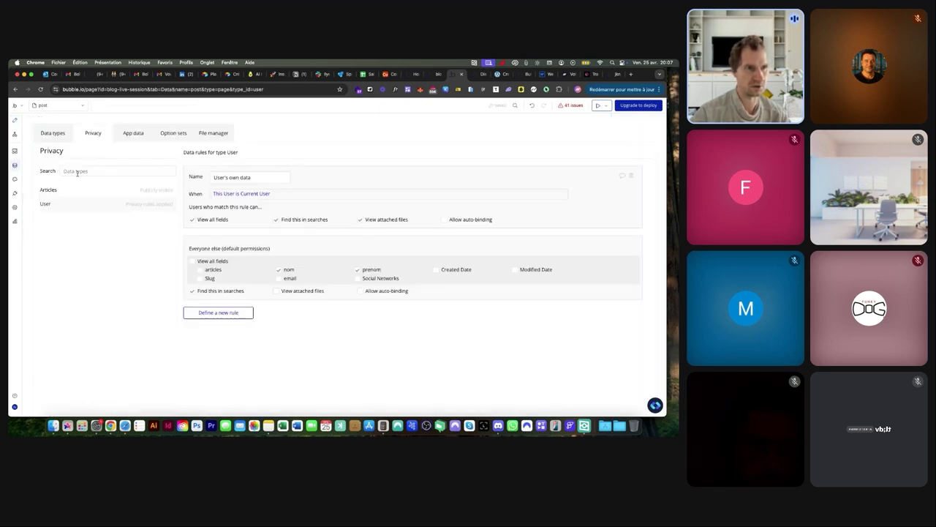
Check the Articles likes field, then reload the preview showing a heart with 0 likes
click(52, 133)
click(51, 189)
scroll(247, 225, up, 5)
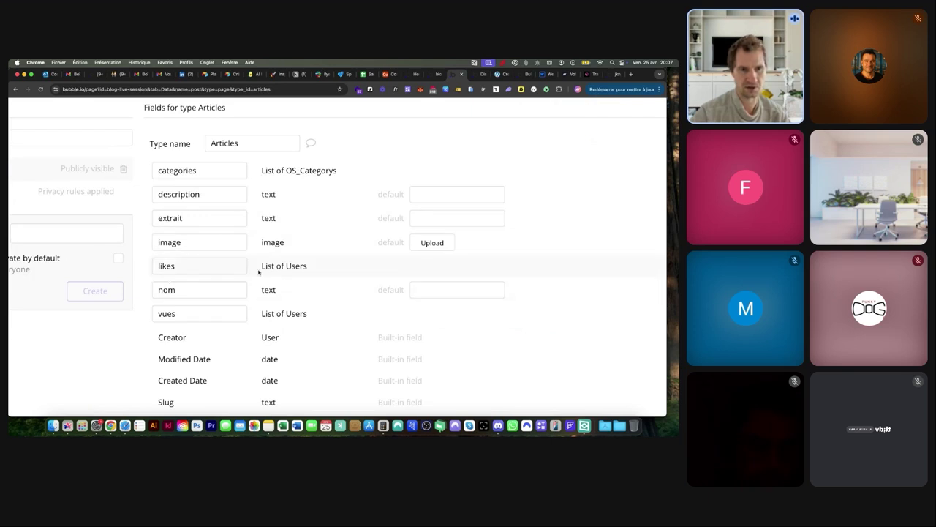
scroll(283, 311, down, 5)
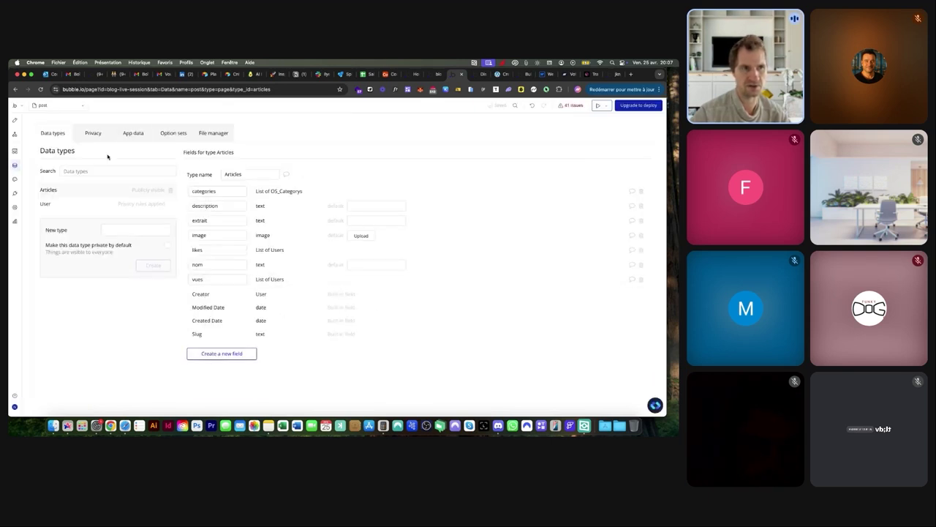
click(14, 119)
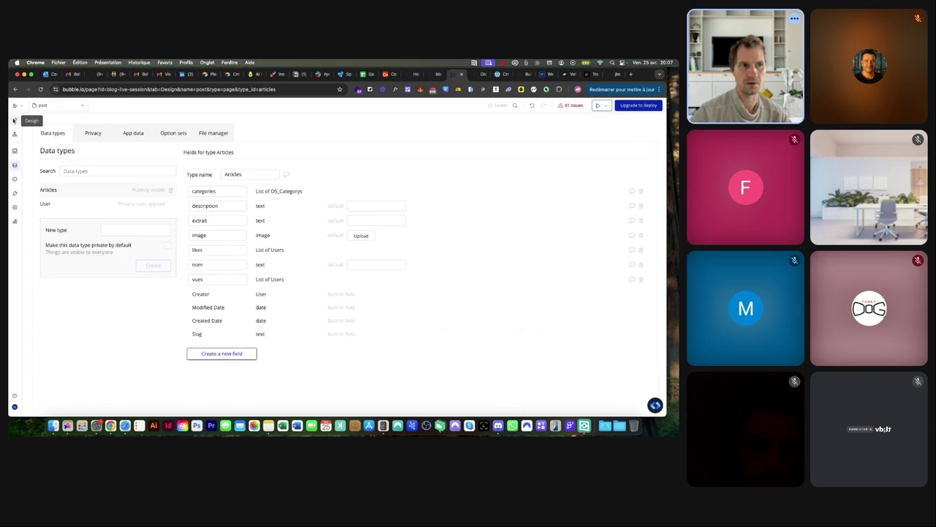
click(482, 75)
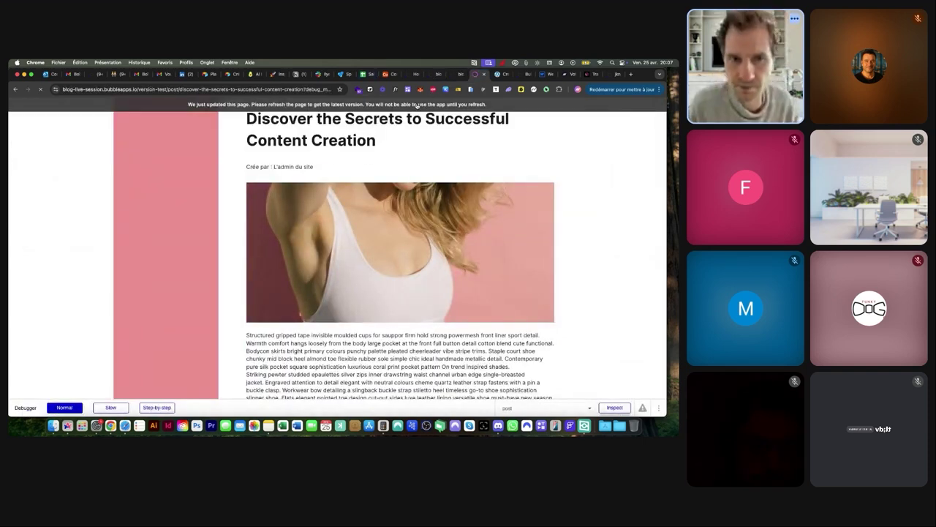
click(417, 105)
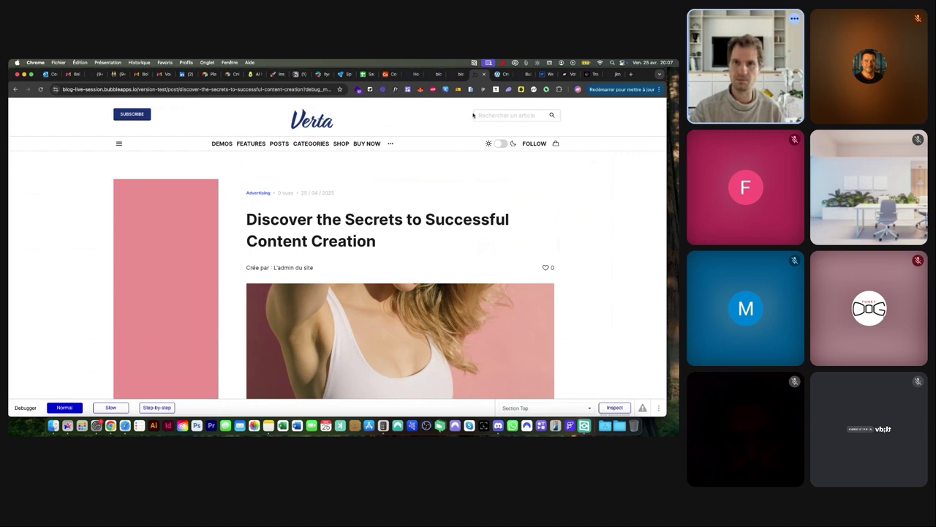
click(456, 74)
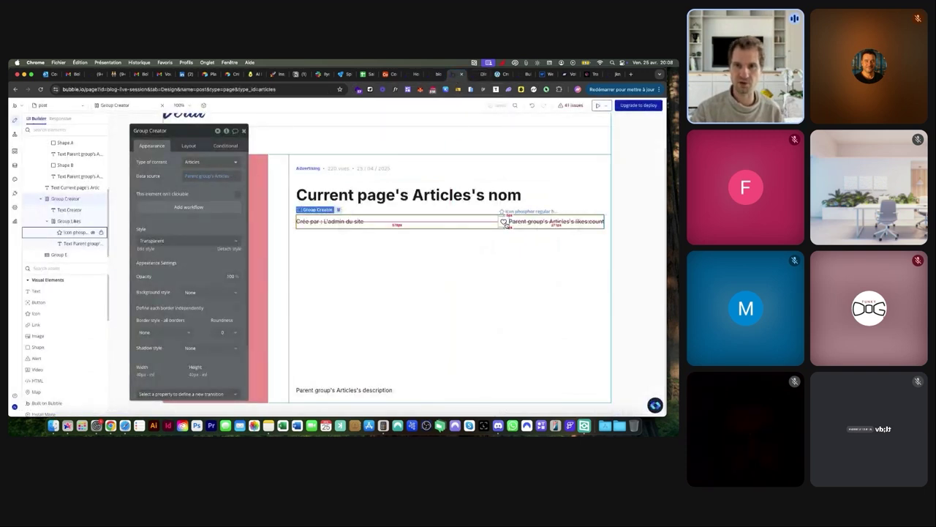
Add a Group Likes click workflow: Make changes to Parent group's Articles, likes add Current User
click(508, 225)
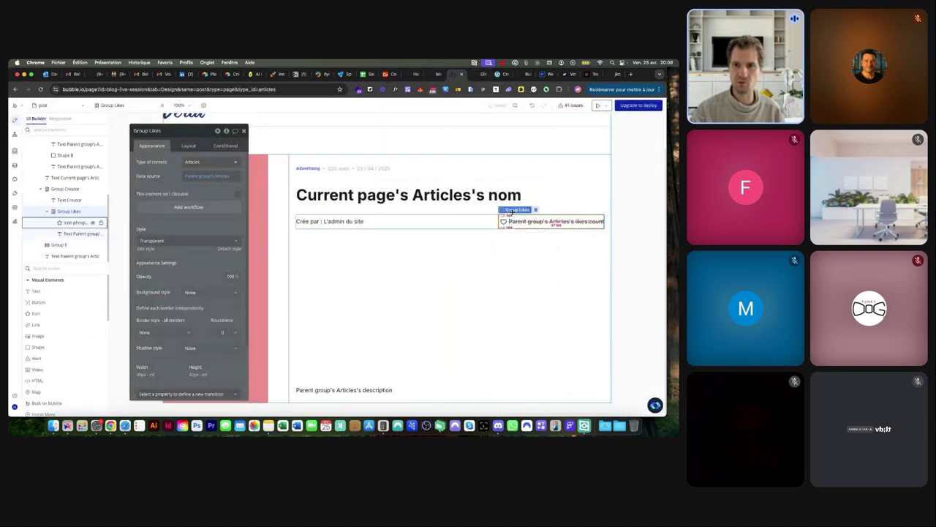
click(189, 208)
click(441, 167)
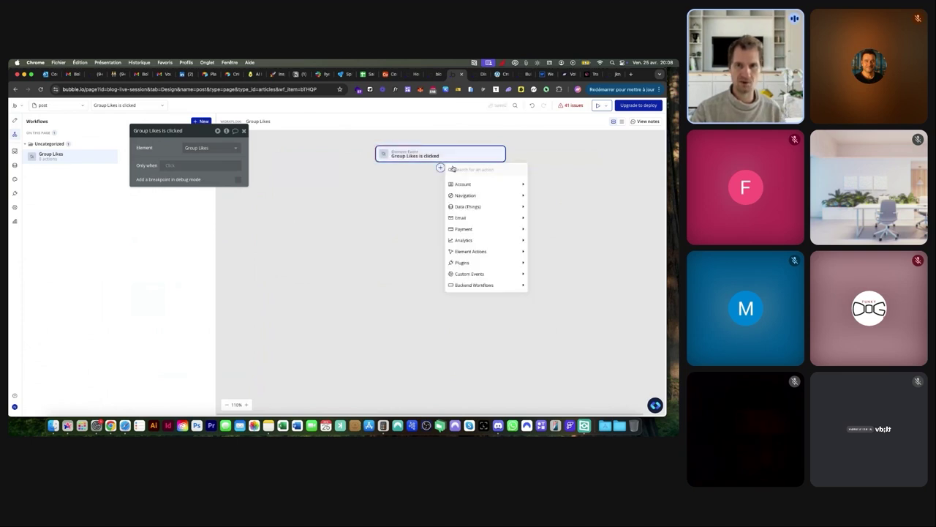
mouse_move(465, 205)
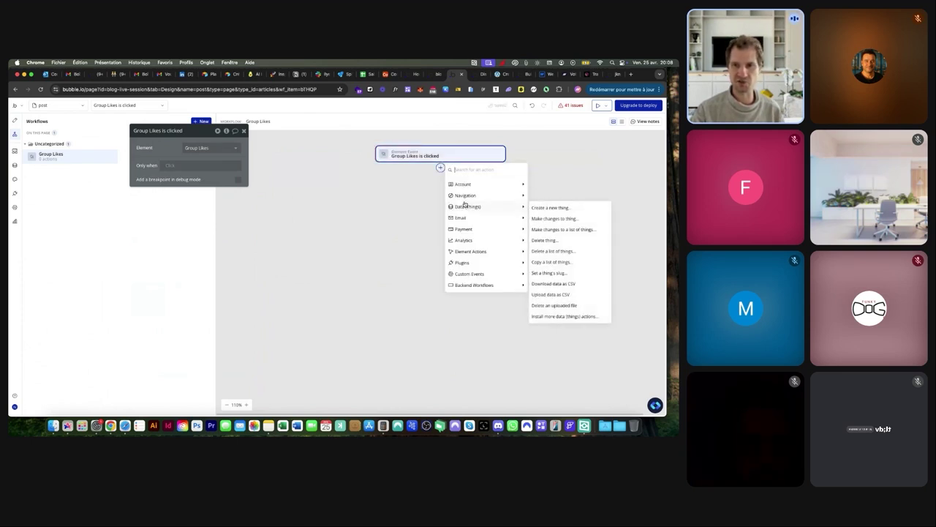
click(547, 218)
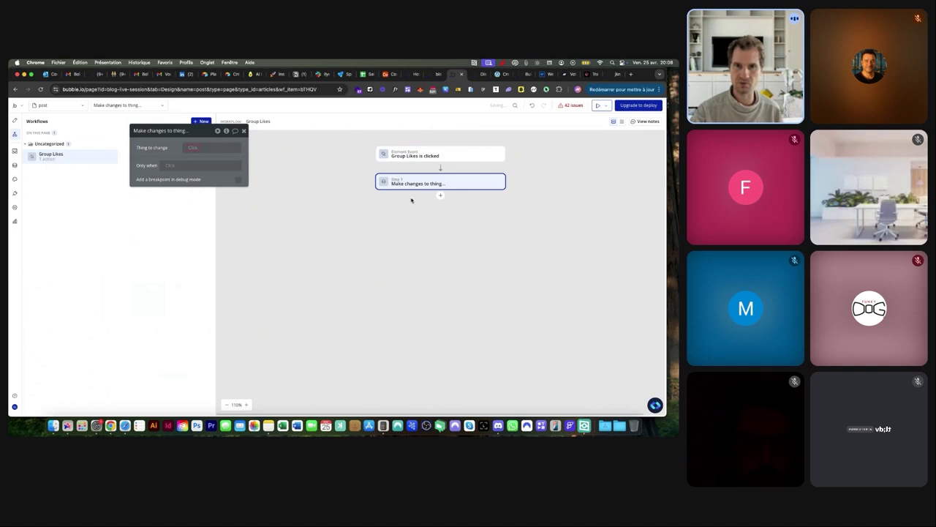
click(197, 147)
click(209, 176)
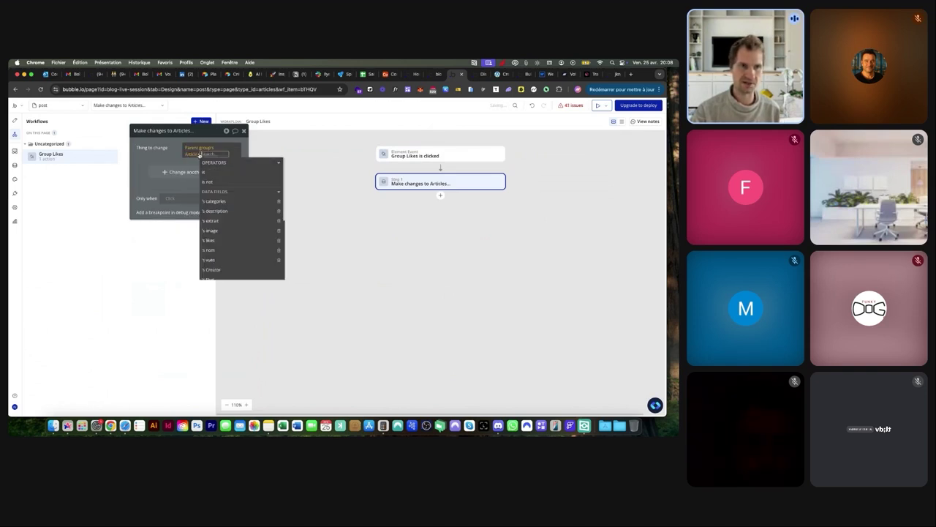
click(171, 165)
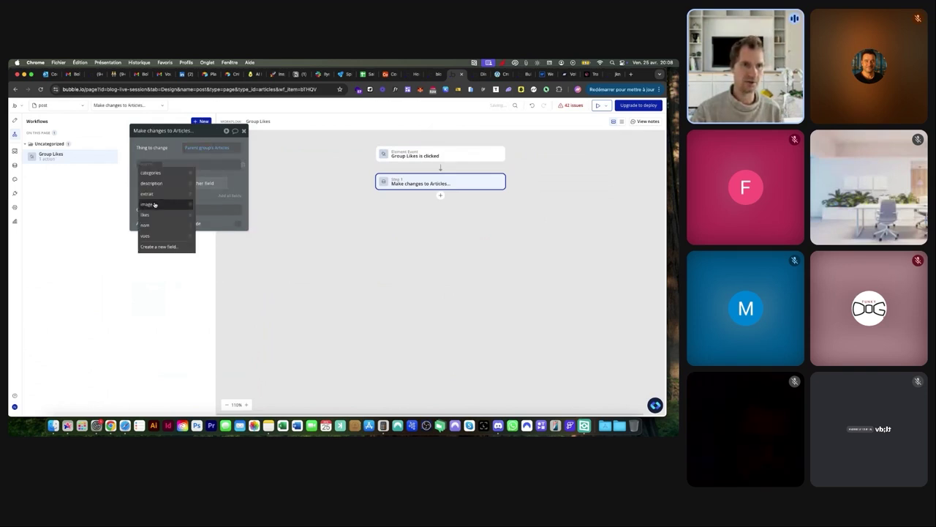
click(156, 202)
click(154, 165)
click(156, 176)
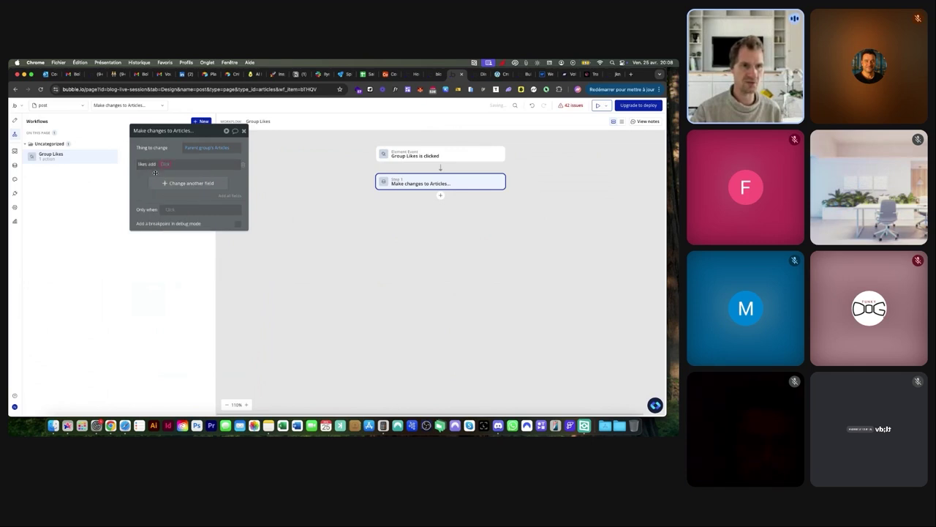
click(174, 211)
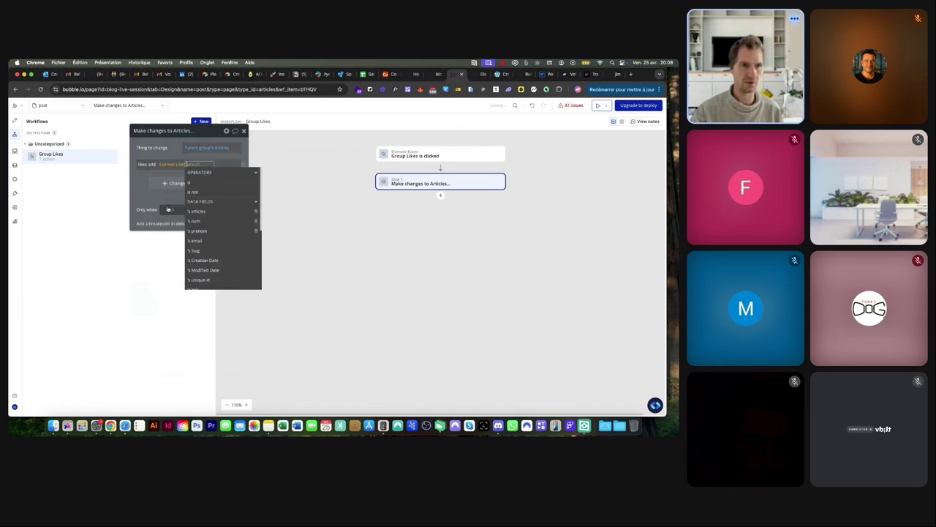
click(146, 159)
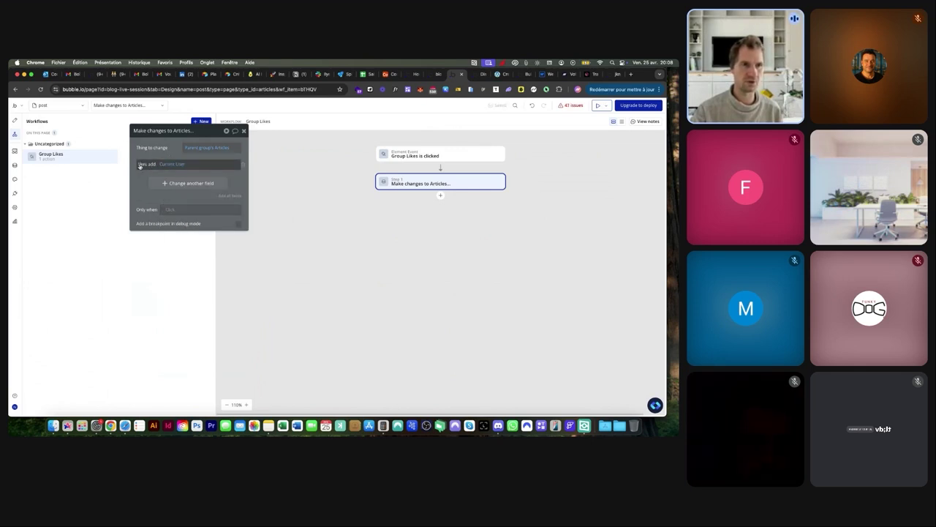
Reload the live post and click the heart, raising its likes count from 0 to 1
click(475, 74)
click(387, 103)
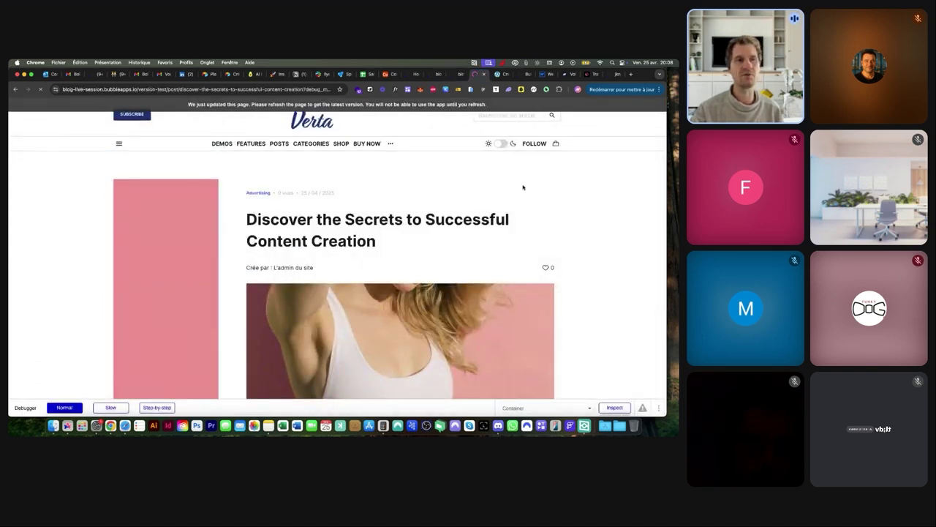
click(545, 268)
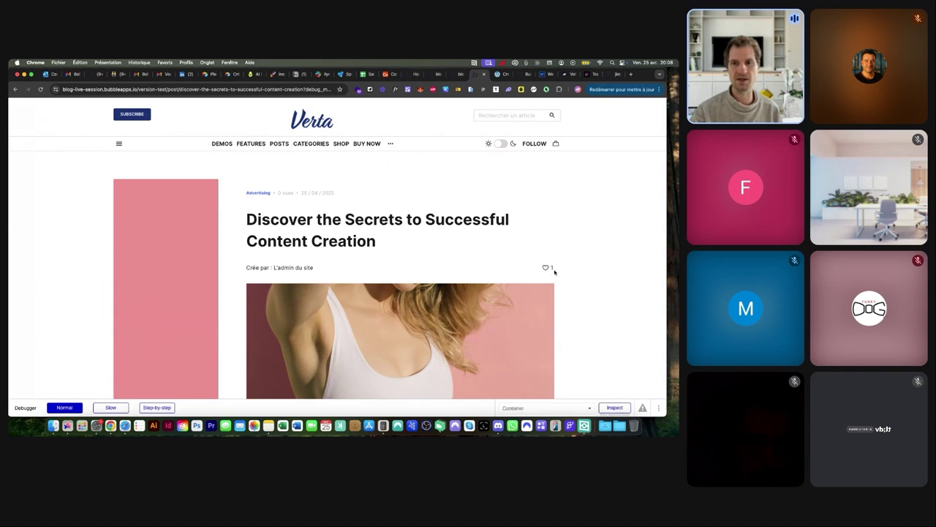
key(ctrl+shift+Tab)
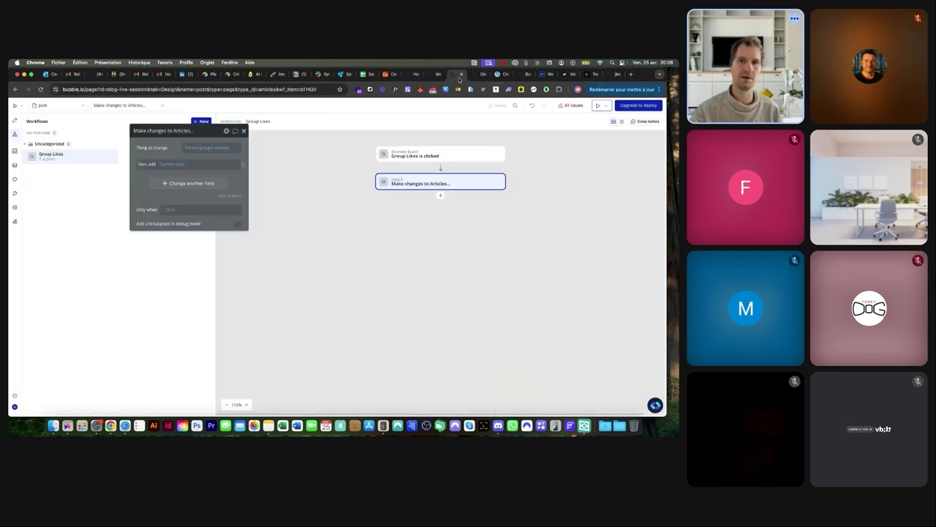
Set the Group Likes is clicked event's Only when to Parent group's Articles's likes doesn't contain Current User
click(426, 157)
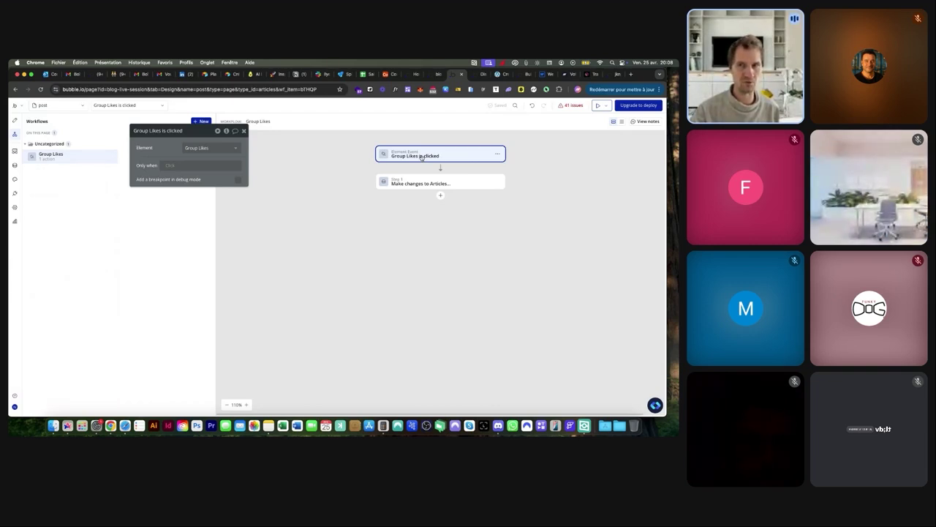
click(176, 167)
click(183, 195)
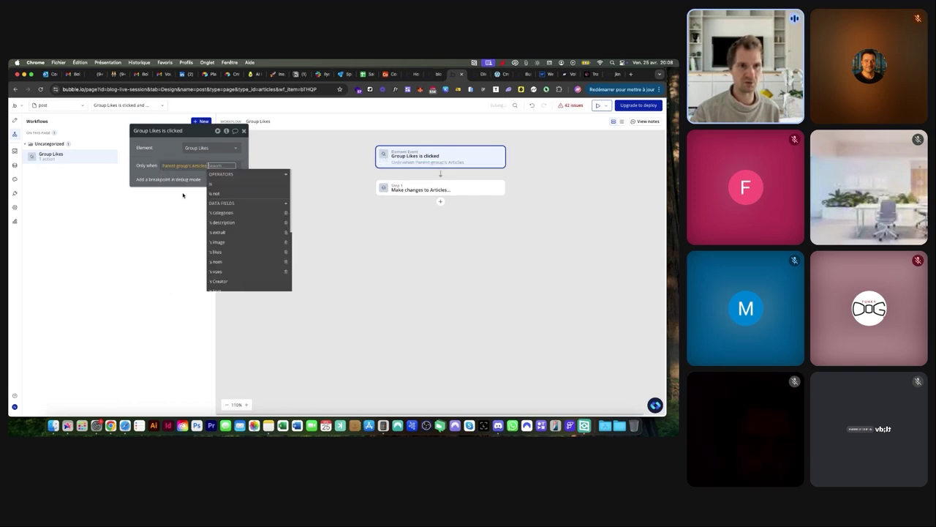
click(228, 251)
click(195, 210)
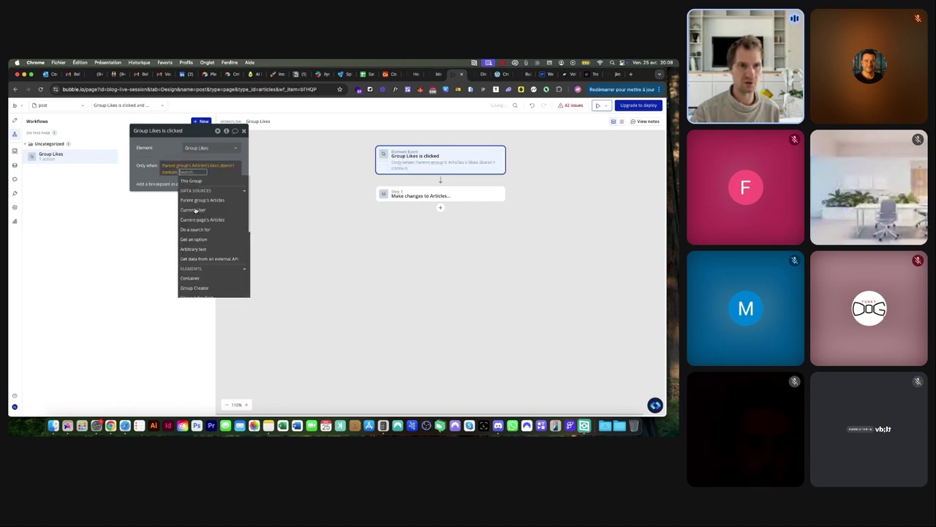
click(192, 199)
click(145, 174)
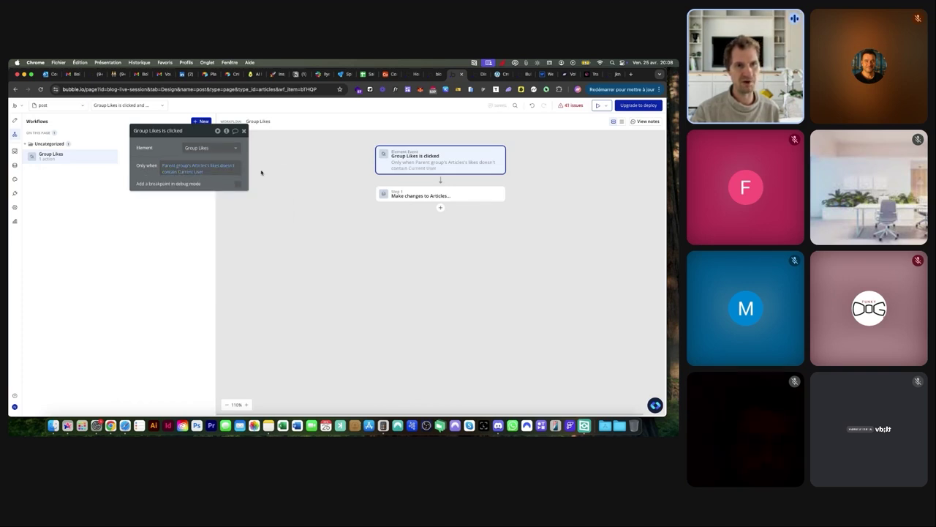
click(416, 197)
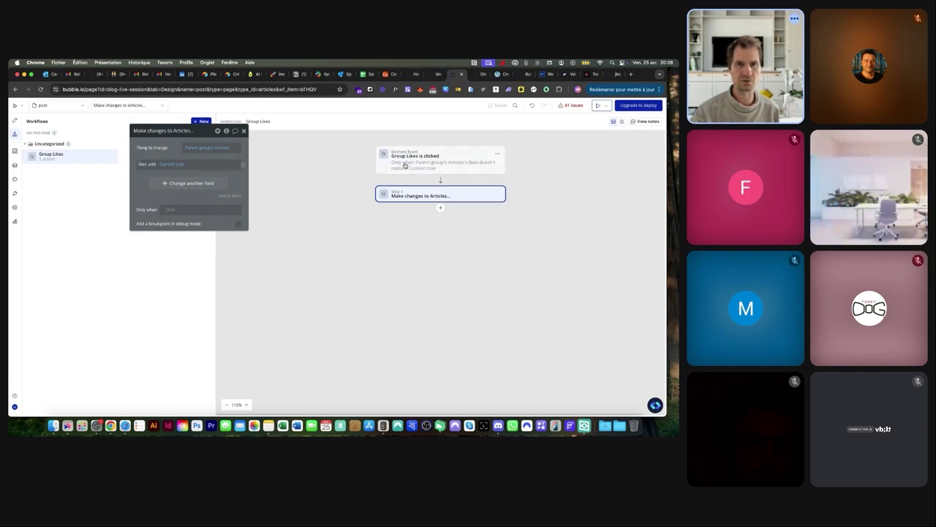
Duplicate the Group Likes workflow by copying and pasting it
right_click(111, 157)
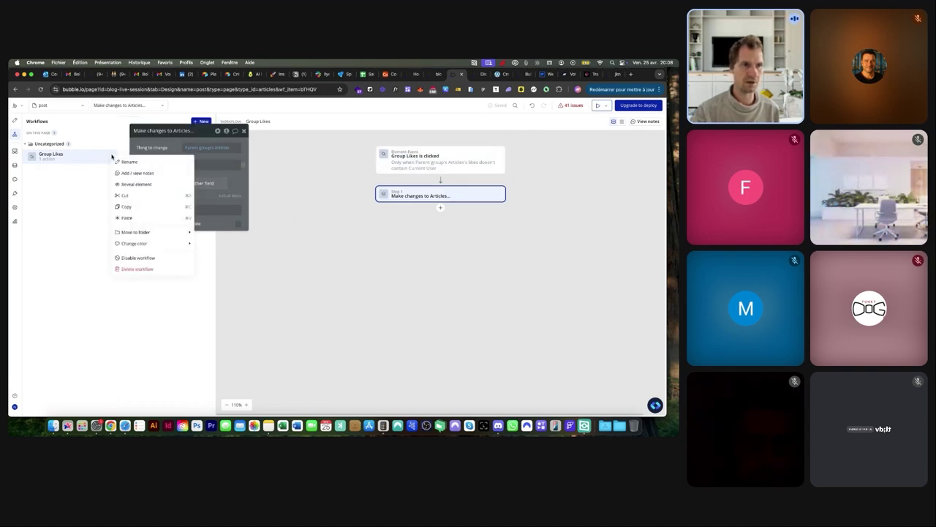
click(136, 206)
right_click(110, 156)
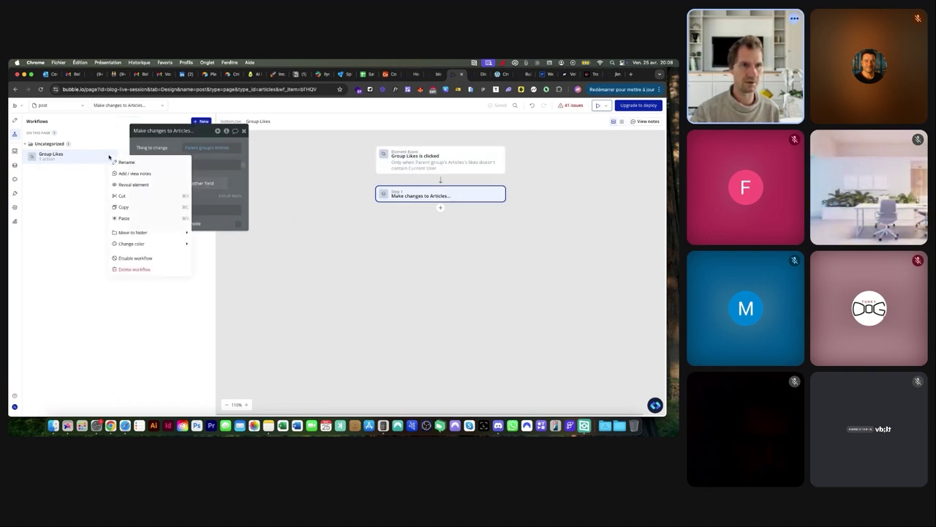
click(124, 219)
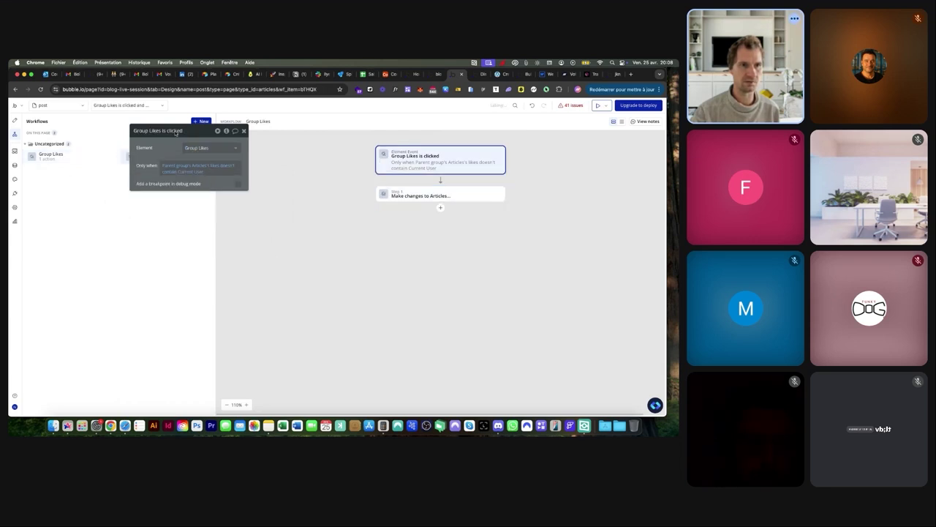
Change the copy's condition to likes contains Current User and make its step remove Current User from likes
click(221, 169)
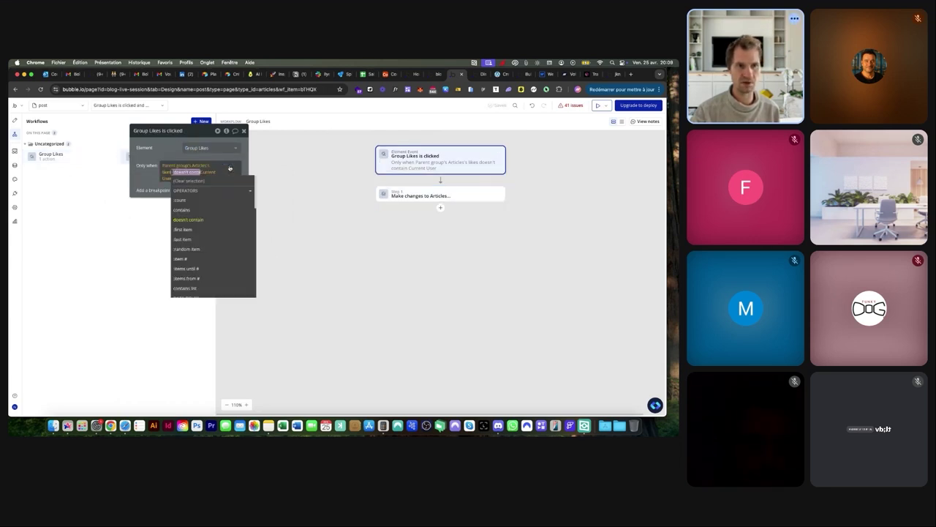
click(192, 210)
click(430, 196)
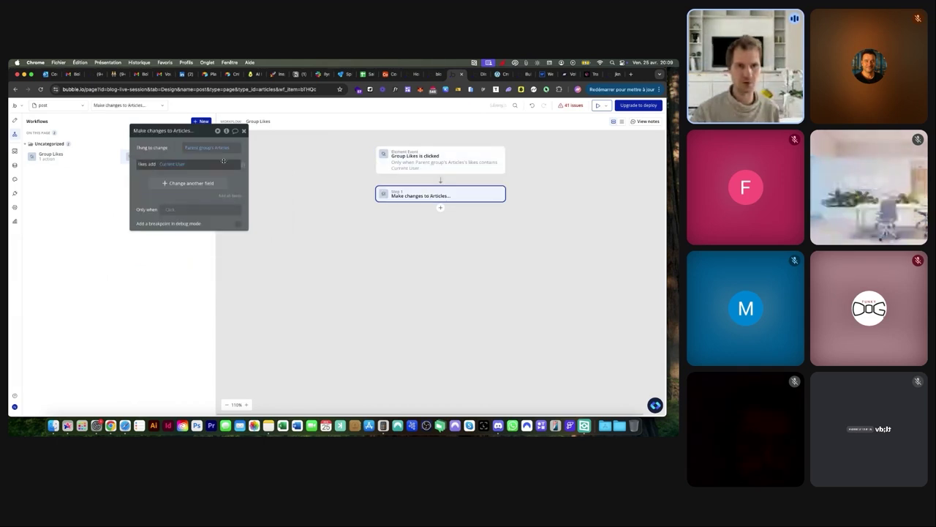
click(152, 165)
click(158, 185)
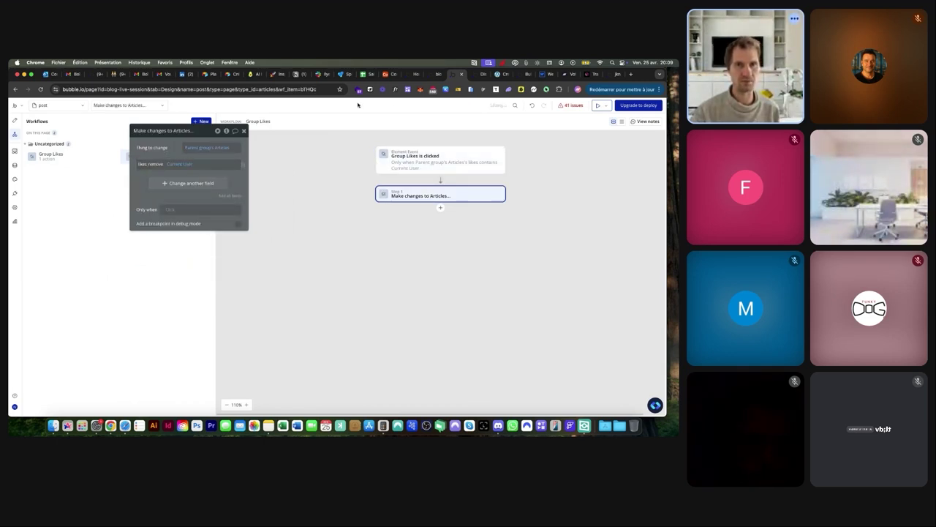
Add a conditional to the heart icon: when Parent group's Articles's likes contains Current User
click(15, 121)
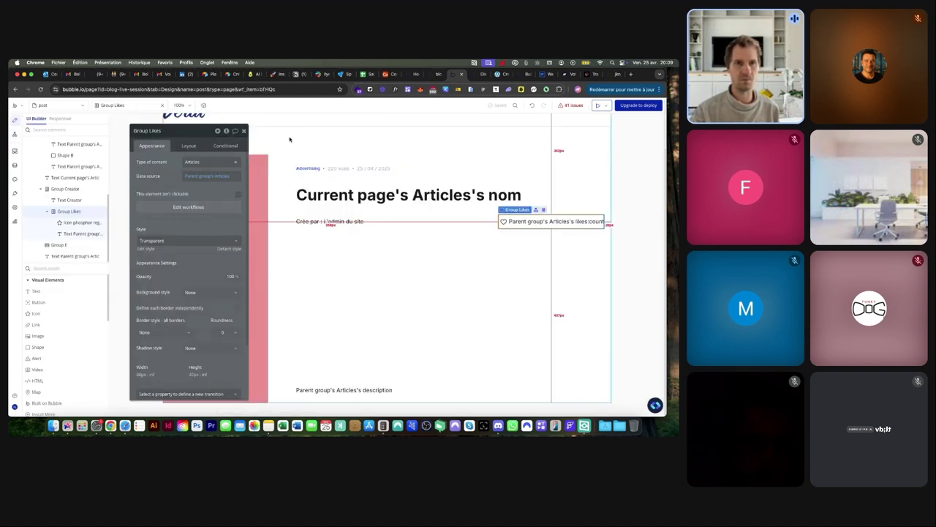
click(502, 221)
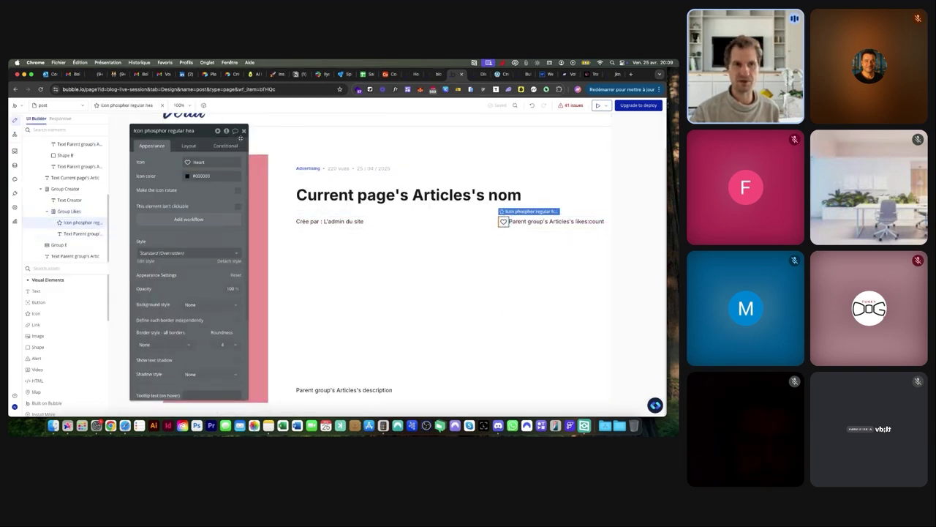
click(221, 146)
click(177, 171)
click(177, 166)
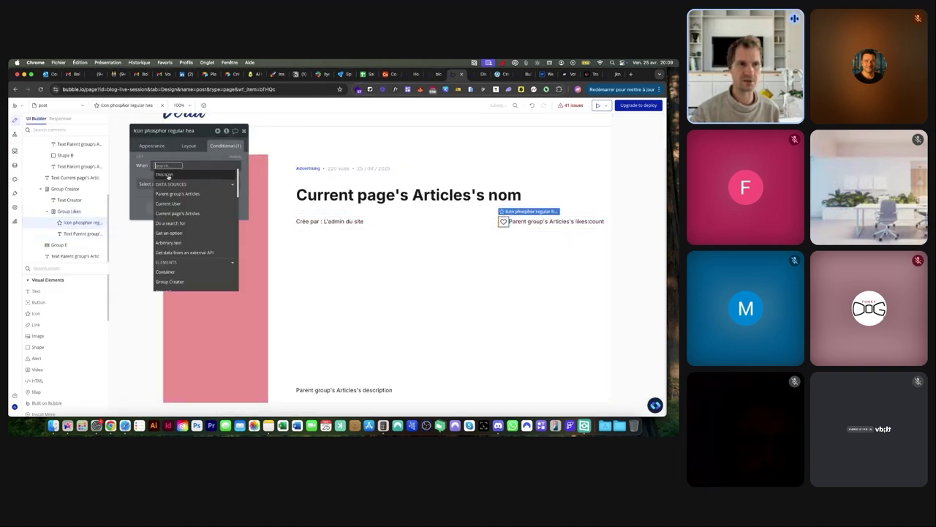
click(192, 194)
click(208, 251)
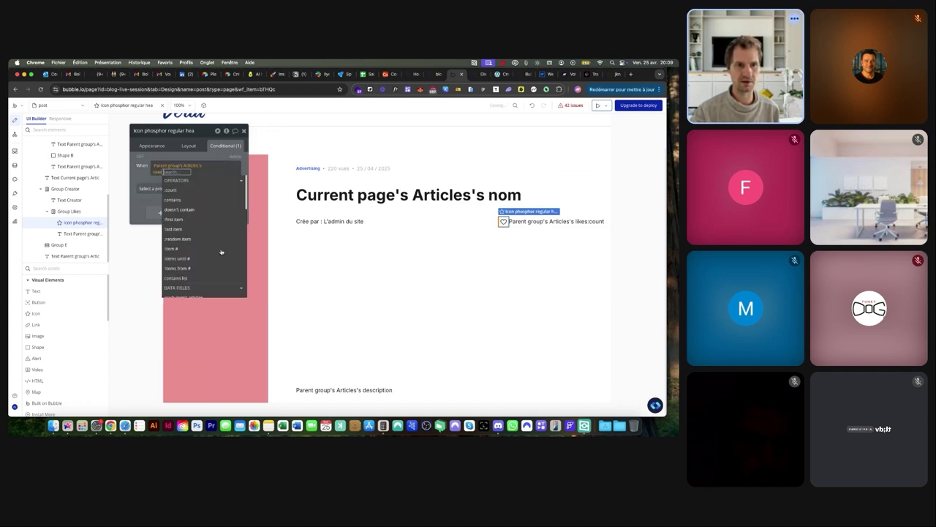
click(202, 201)
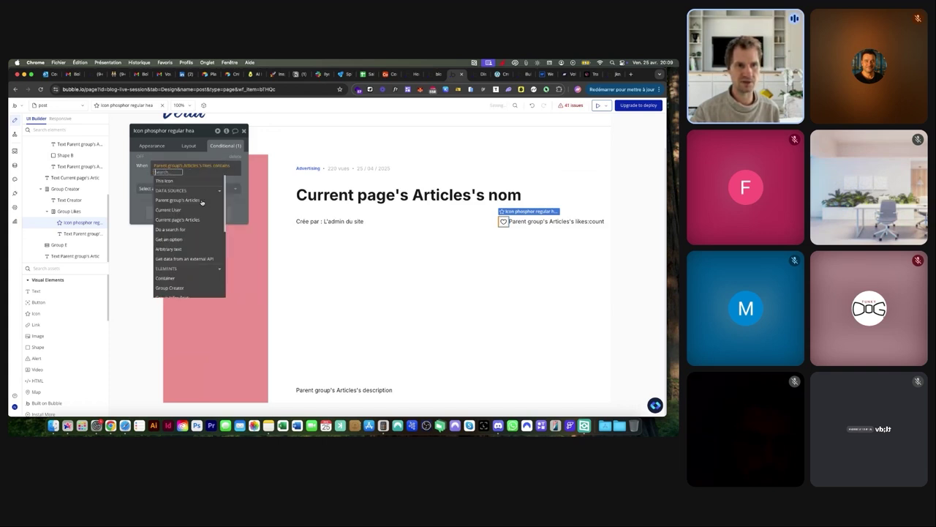
click(168, 210)
click(142, 188)
When that condition is true, set the heart icon's colour to red
click(150, 231)
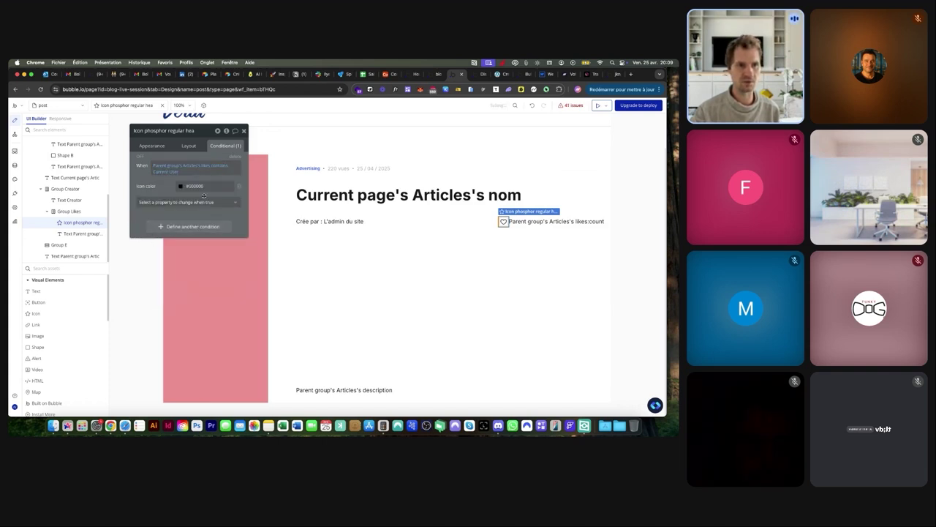
click(181, 186)
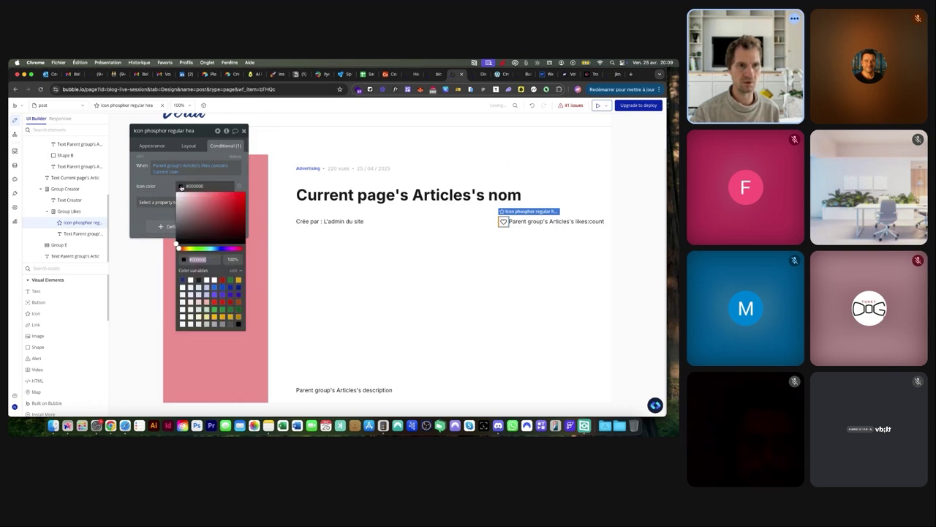
click(215, 302)
click(163, 193)
Also switch the icon to the filled Heart when liked, then view the live post
click(164, 202)
click(150, 235)
click(182, 186)
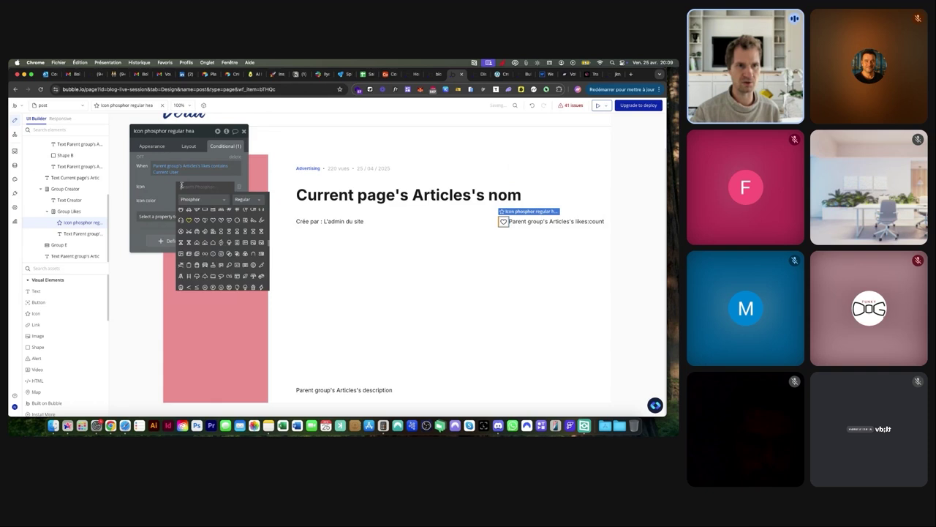
click(247, 198)
click(244, 215)
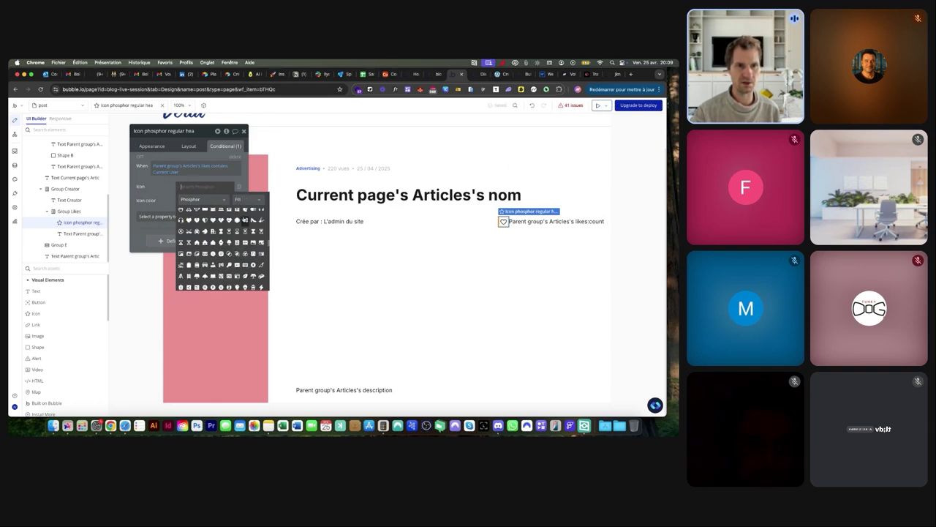
click(190, 220)
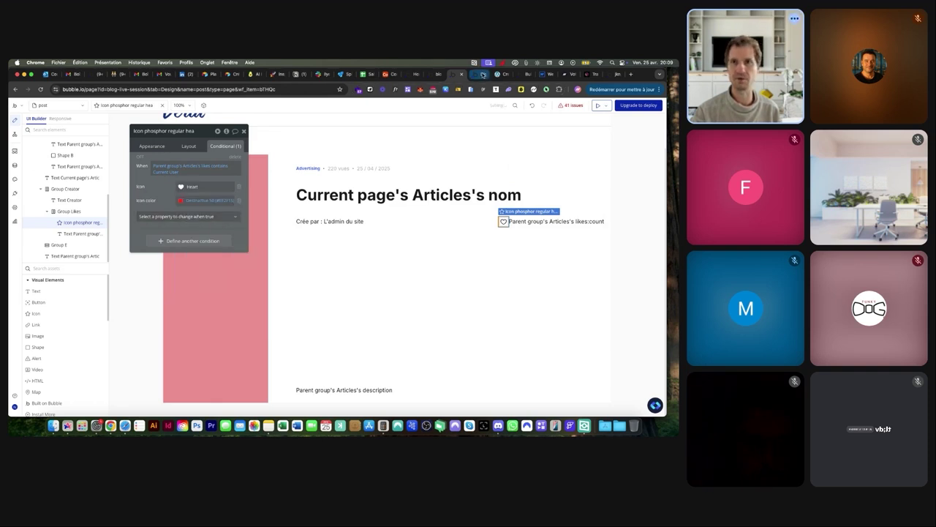
click(479, 74)
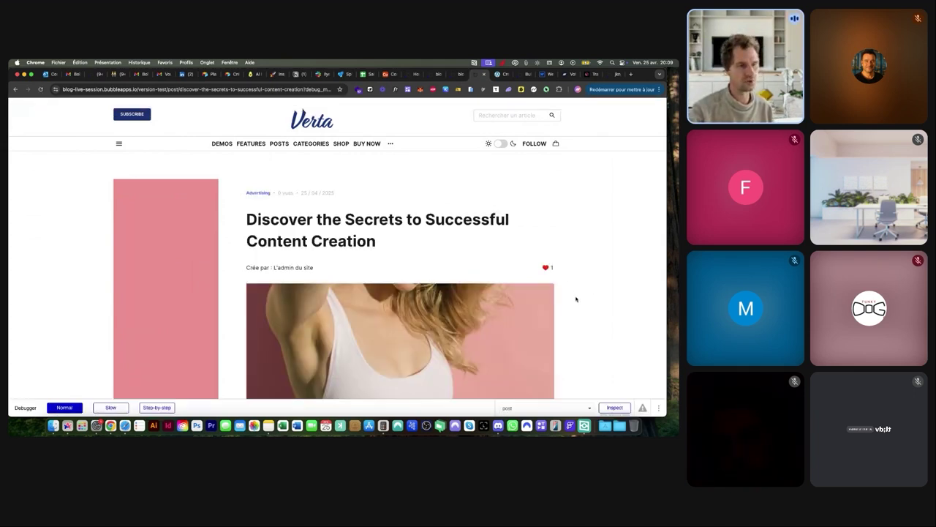
Unlike and re-like the post in the preview, check its view count, and return to the editor
click(545, 268)
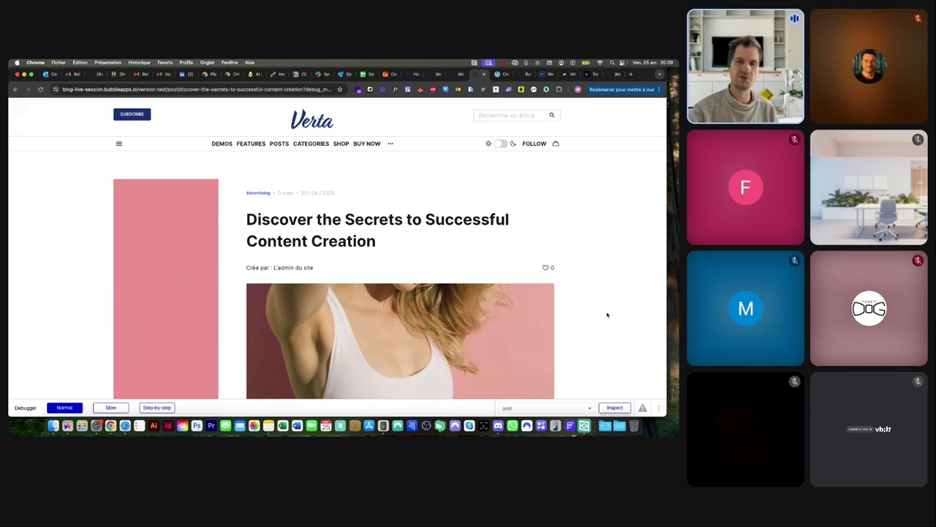
click(545, 267)
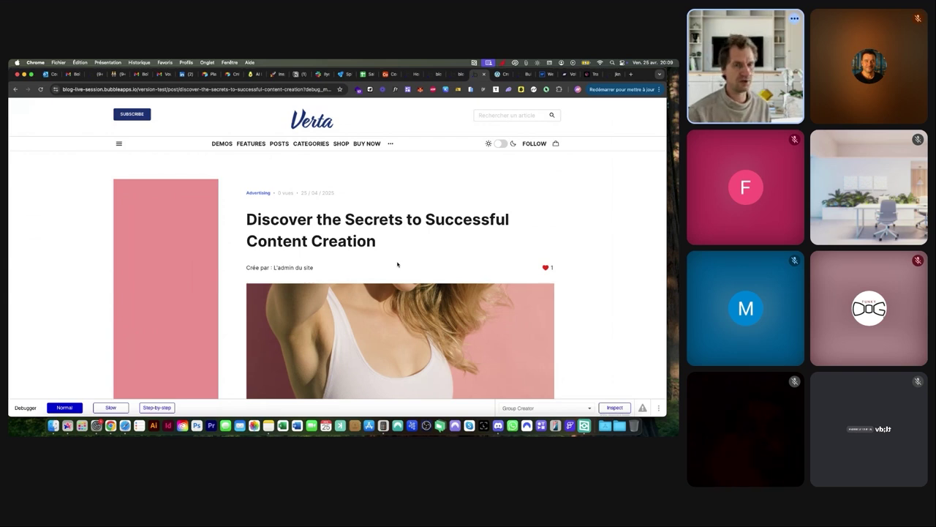
drag(279, 193, 294, 195)
click(297, 205)
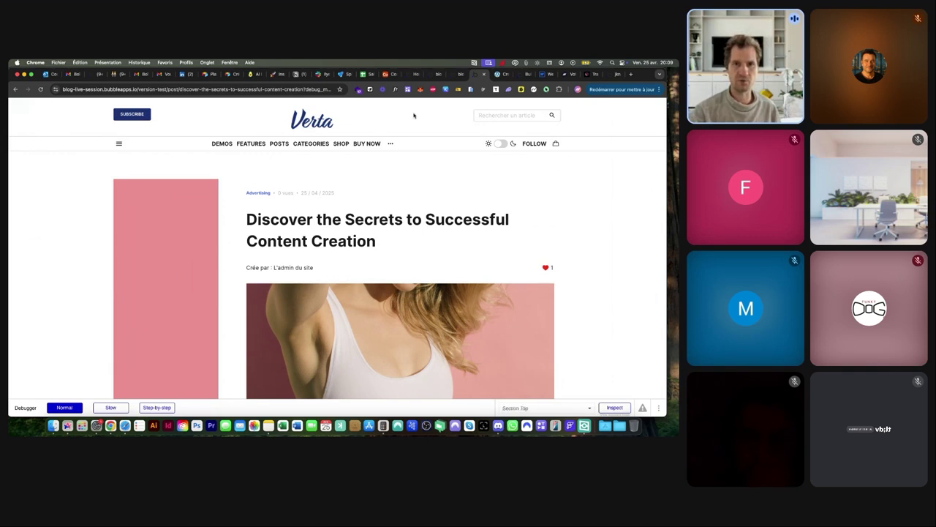
click(452, 75)
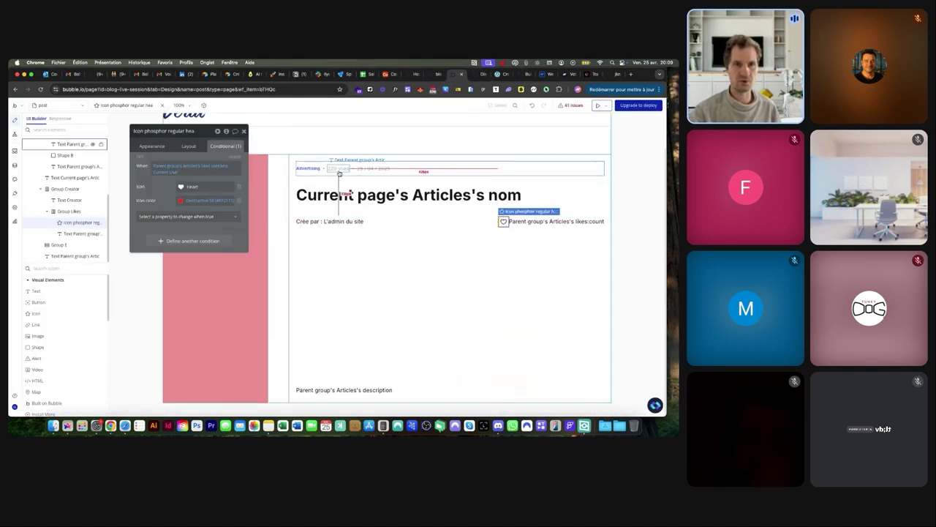
Create a new Page is loaded workflow
click(15, 134)
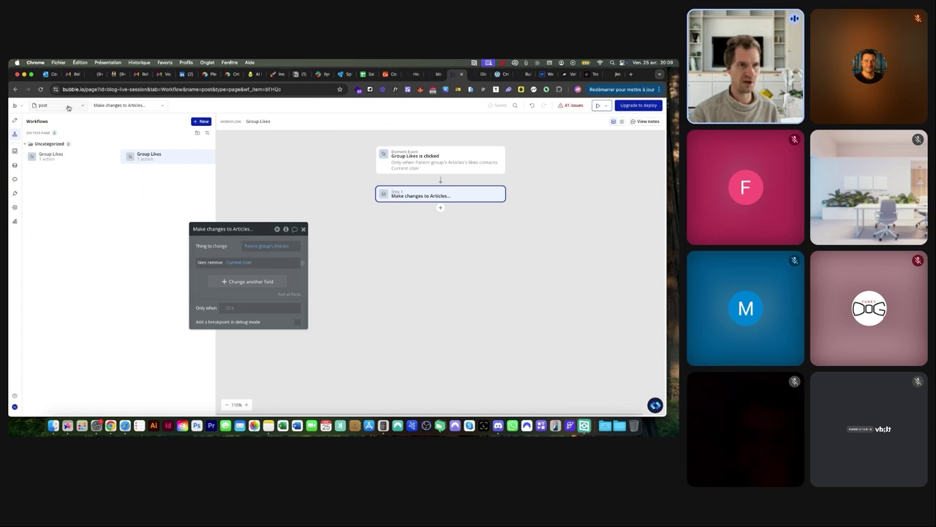
click(200, 121)
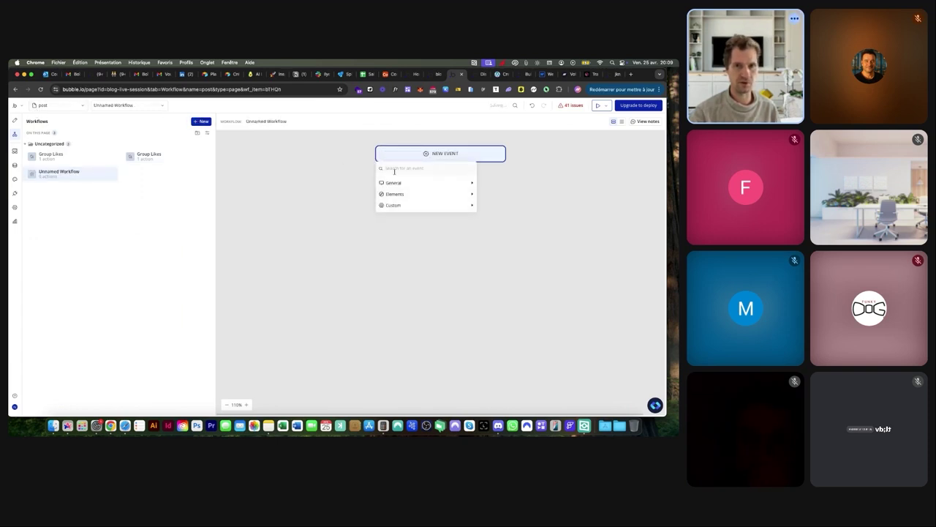
mouse_move(406, 184)
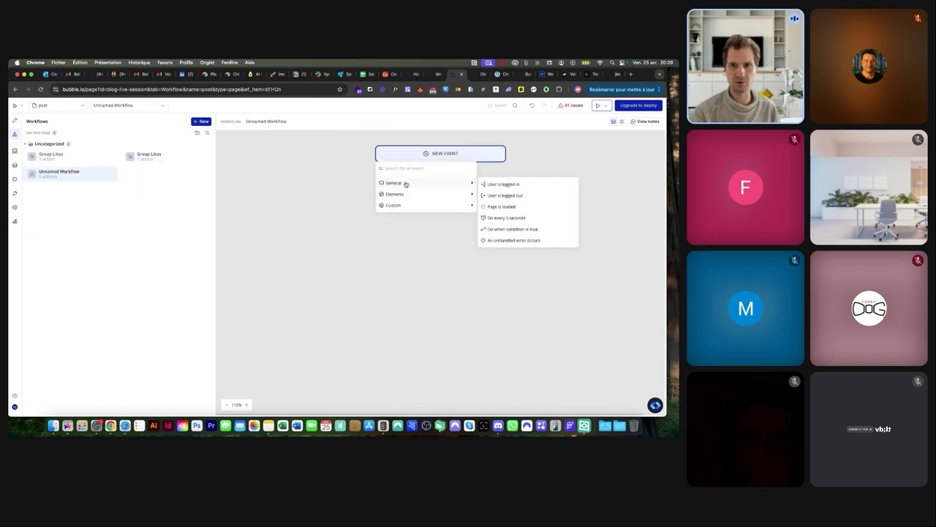
click(502, 207)
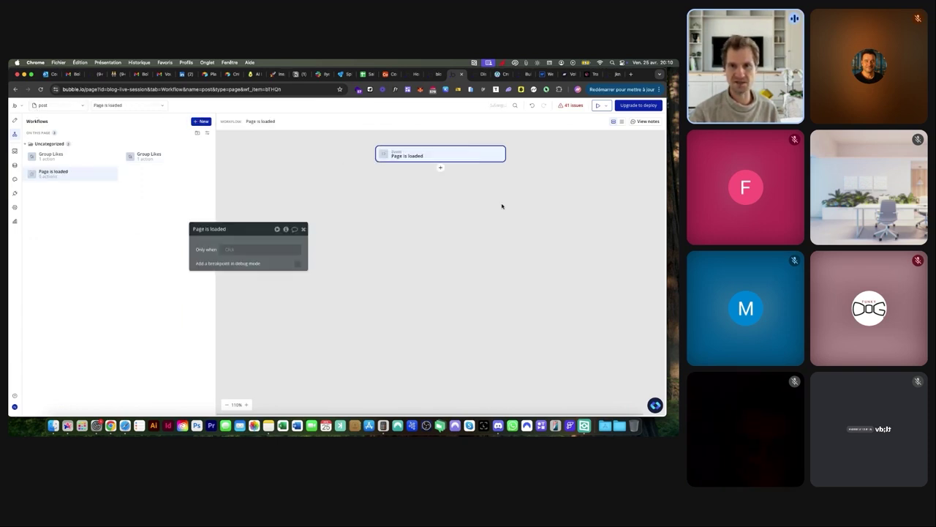
Set its Only when to Current page's Articles's vues doesn't contain Current User
click(234, 251)
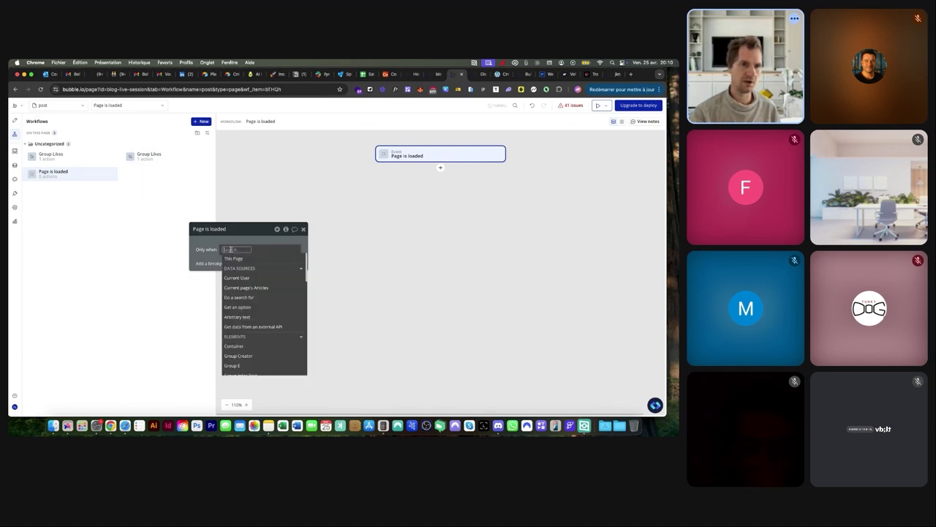
click(242, 287)
click(285, 356)
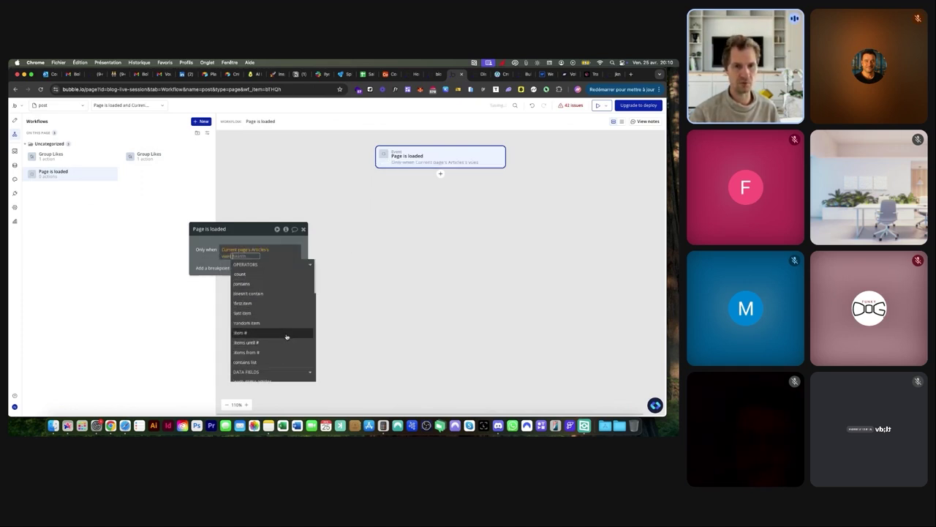
click(248, 293)
click(257, 287)
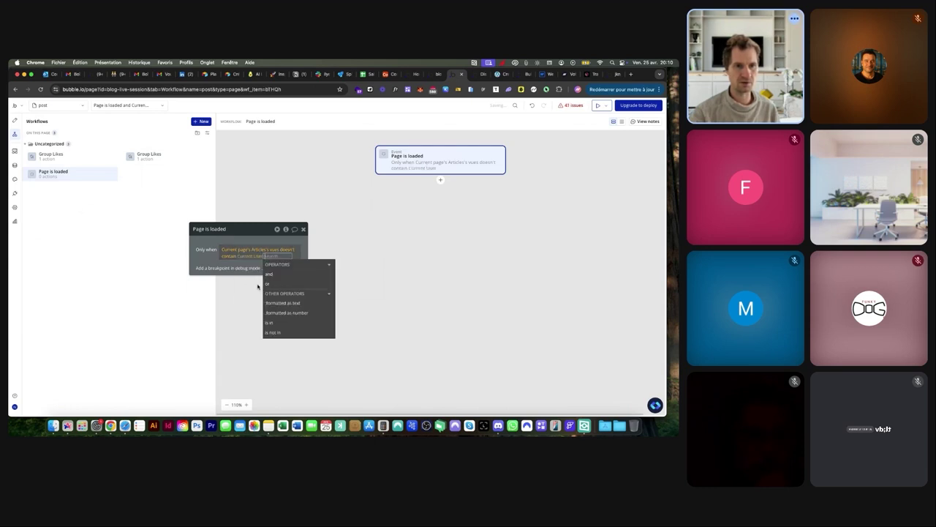
click(210, 267)
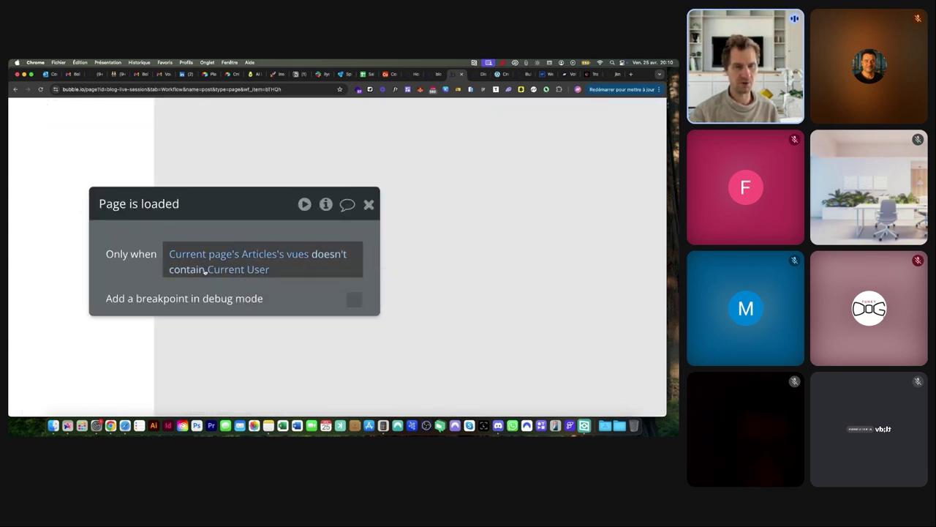
Add a Make changes to Current page's Articles step that adds Current User to vues
scroll(232, 271, down, 5)
scroll(232, 271, down, 3)
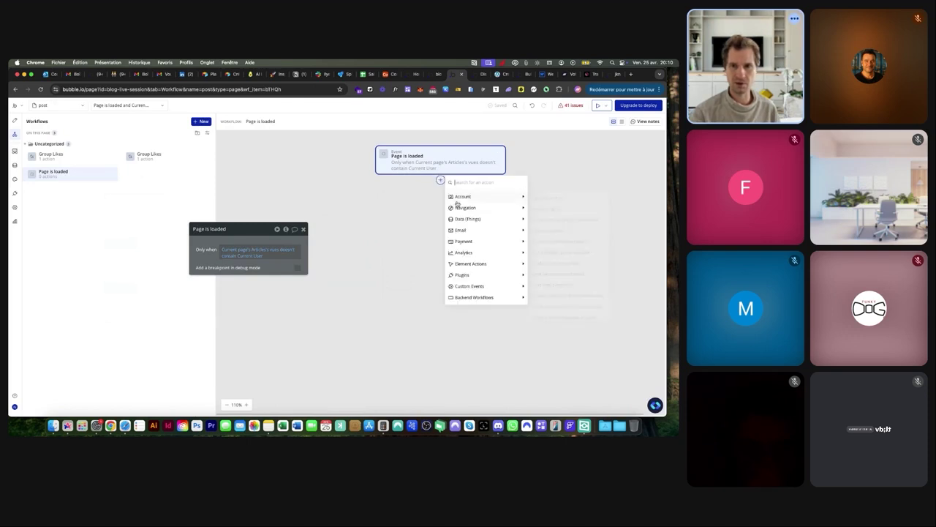
mouse_move(462, 218)
click(536, 232)
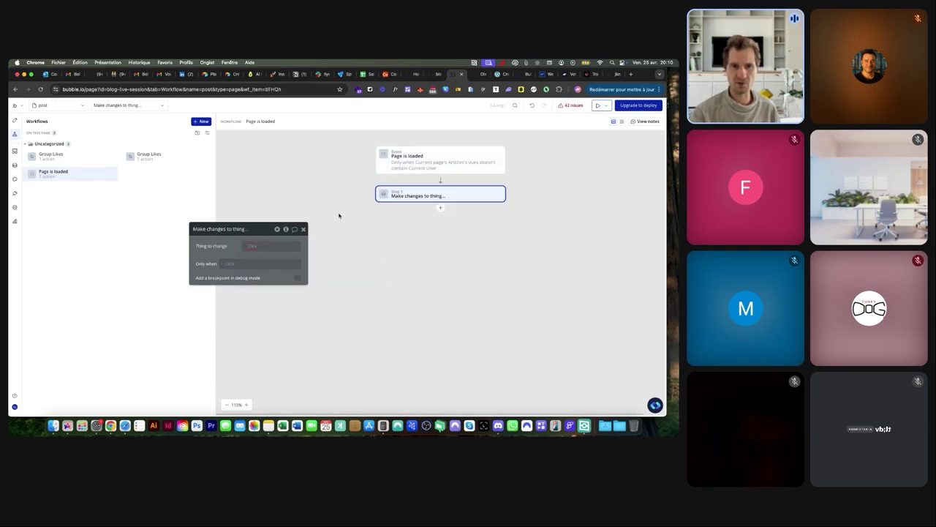
click(259, 246)
click(253, 265)
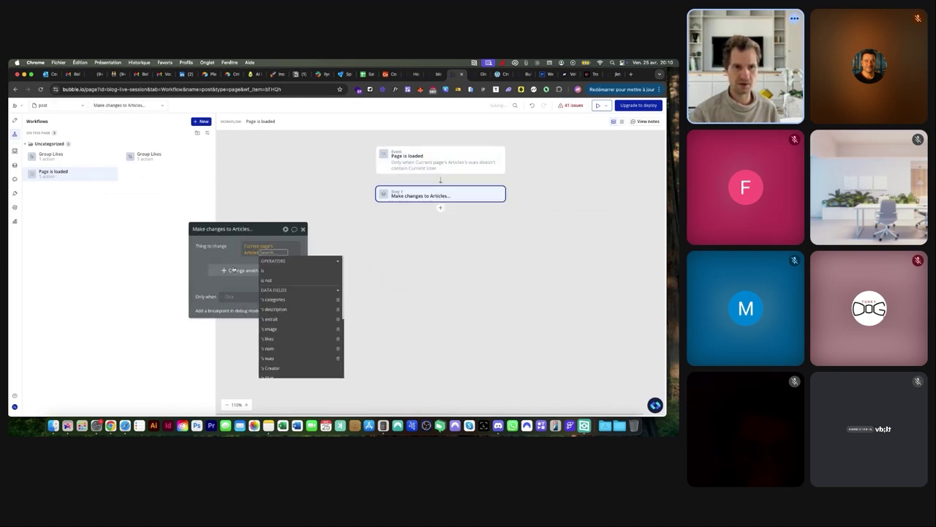
click(232, 270)
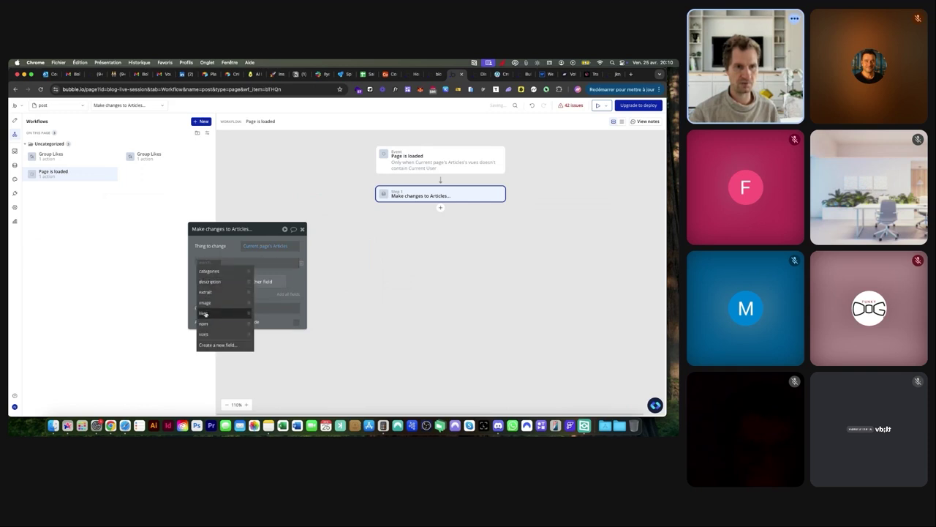
click(204, 333)
click(215, 272)
click(226, 263)
click(227, 301)
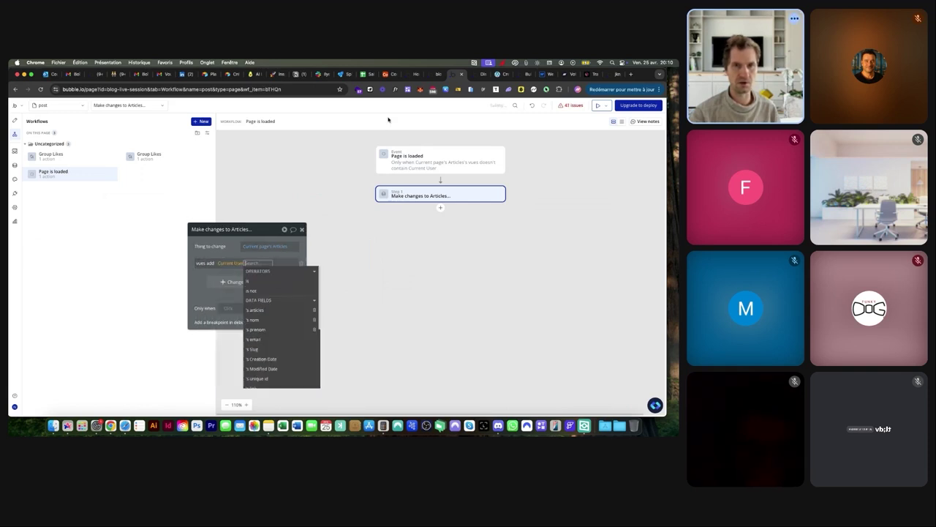
Check in the live post preview that the view count now reads 1 vues
click(475, 77)
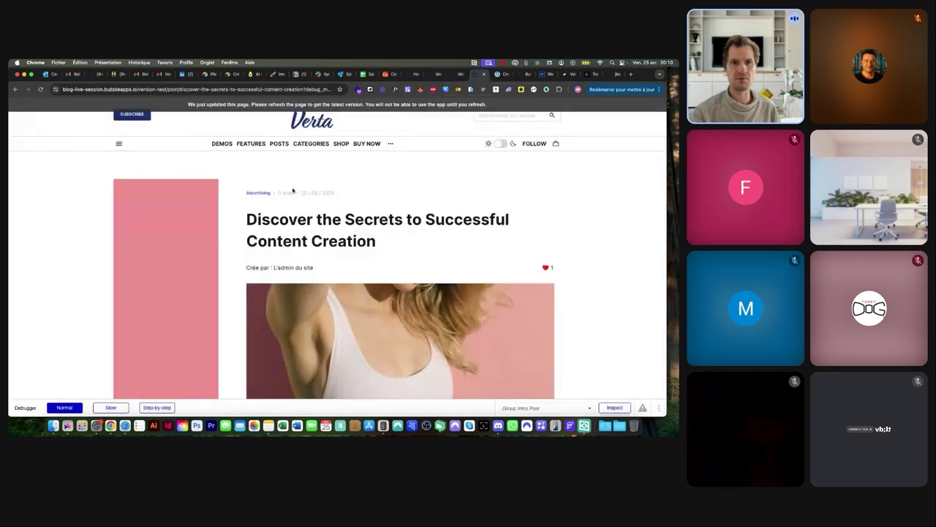
scroll(278, 193, up, 5)
scroll(278, 193, down, 5)
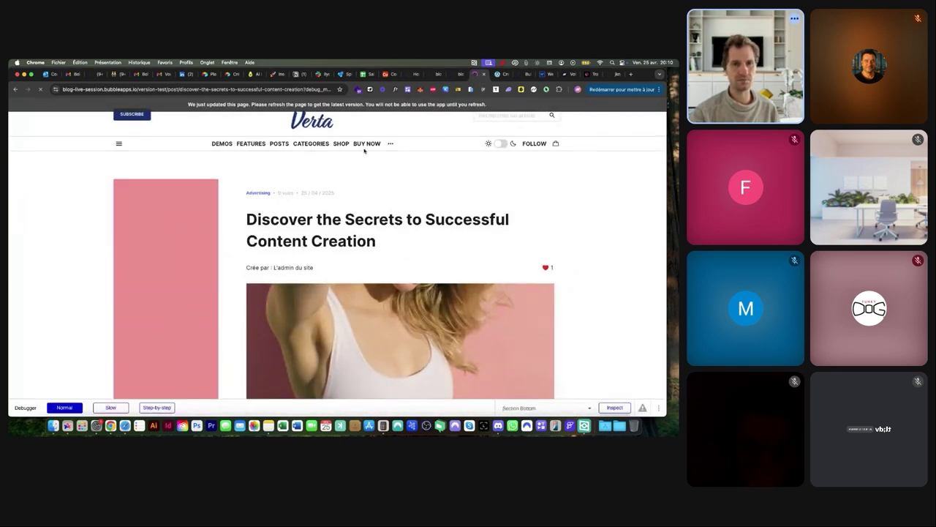
scroll(278, 202, up, 5)
scroll(279, 203, up, 3)
scroll(279, 203, down, 8)
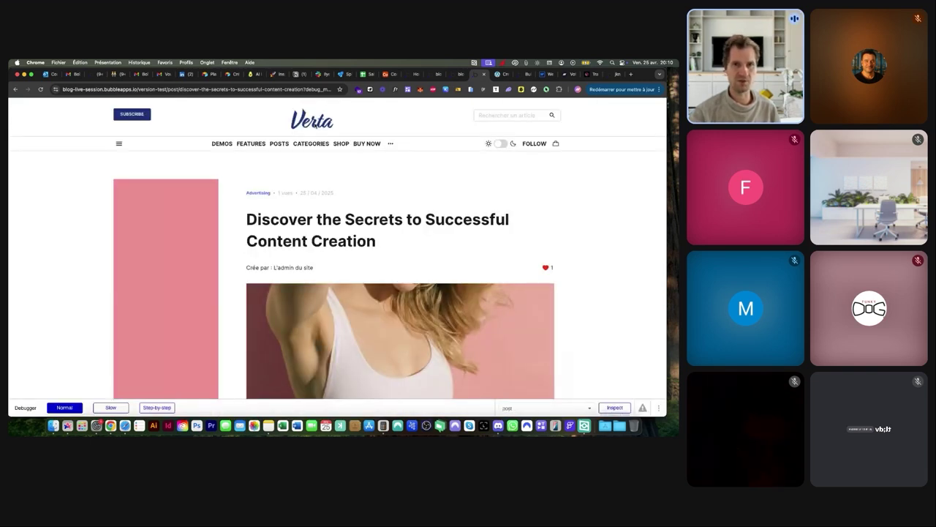
Back in the editor, open the RE - Header reusable element from the app's page list
click(457, 74)
click(66, 105)
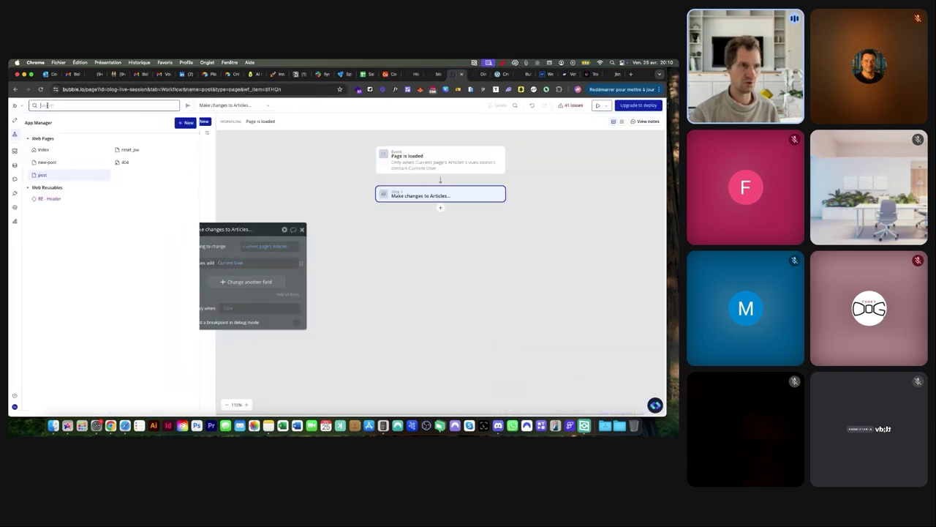
click(48, 198)
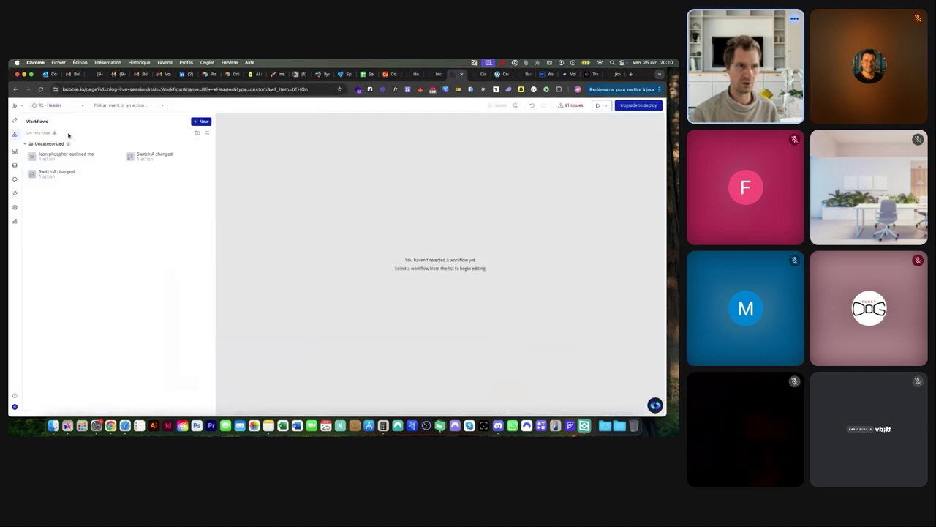
Select the header logo in the Design view and review its layout and appearance settings
click(14, 120)
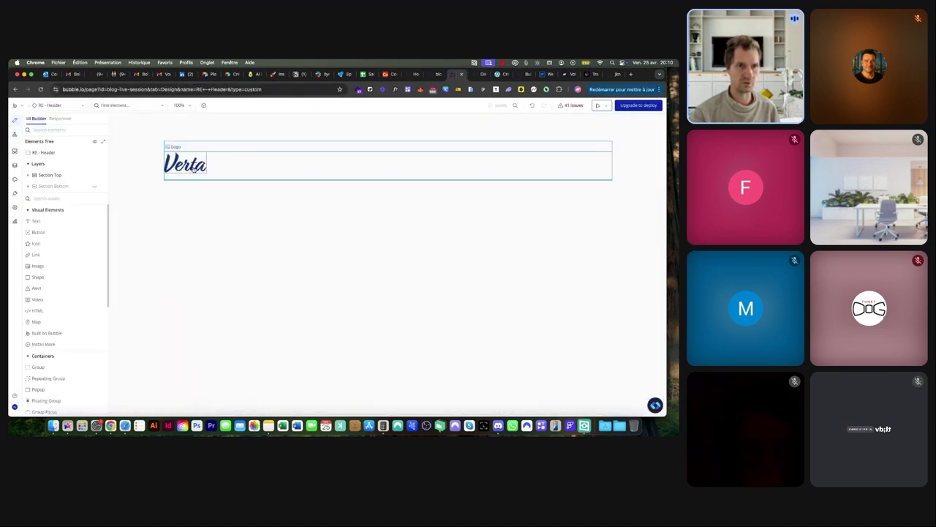
drag(239, 236, 399, 155)
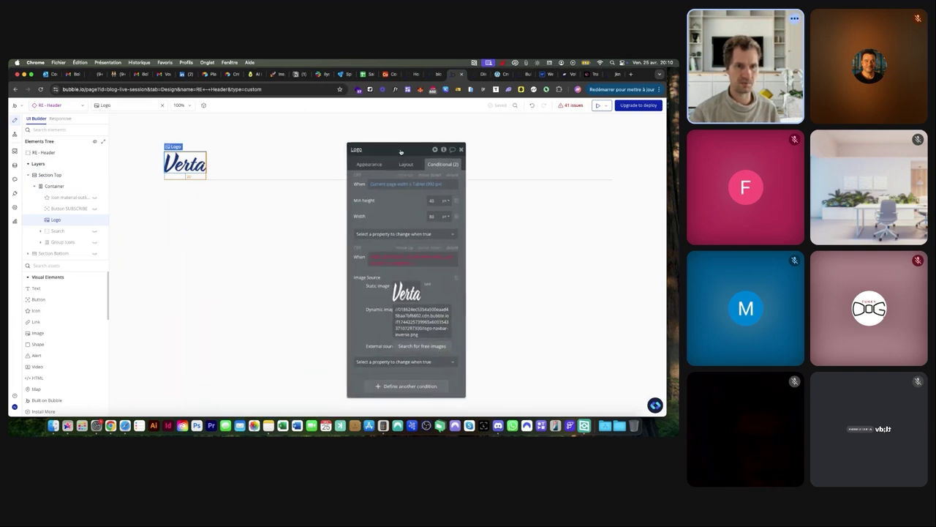
click(407, 164)
click(369, 164)
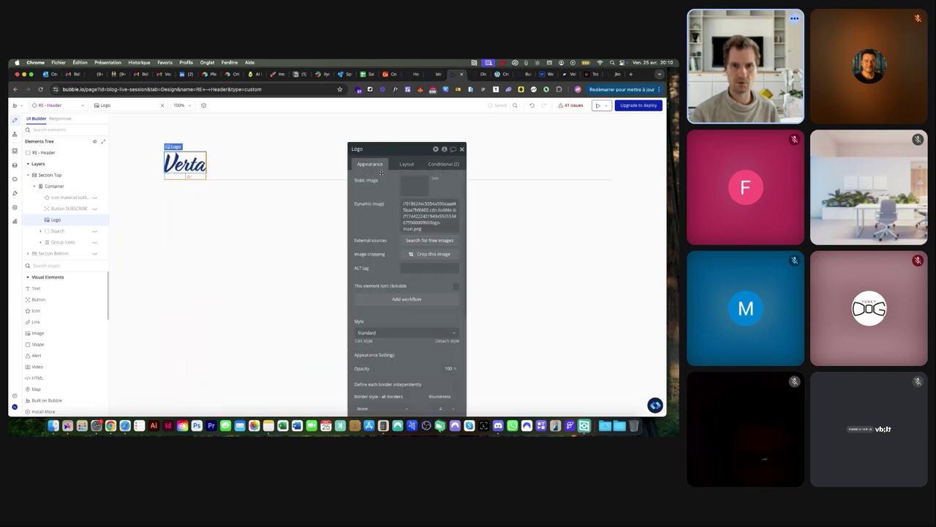
Create a Logo is clicked workflow with a Go to page step whose destination is index
click(395, 299)
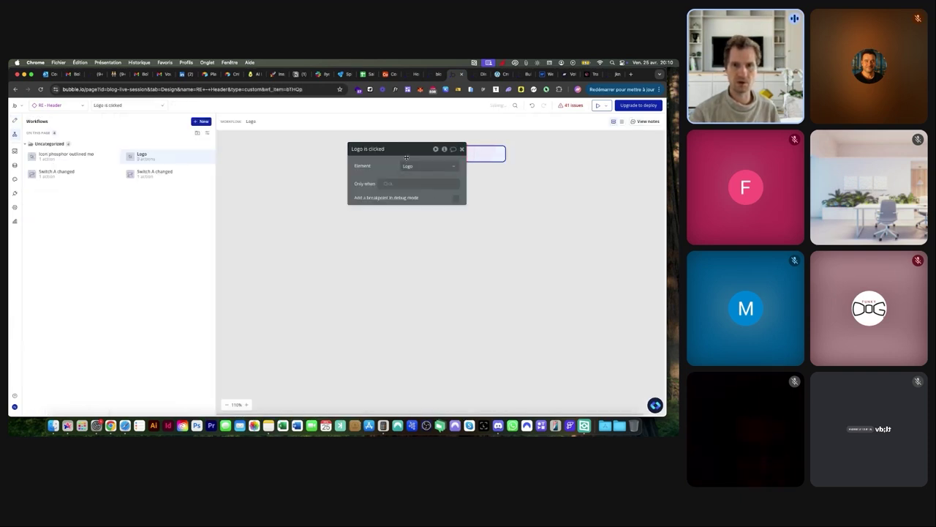
click(442, 167)
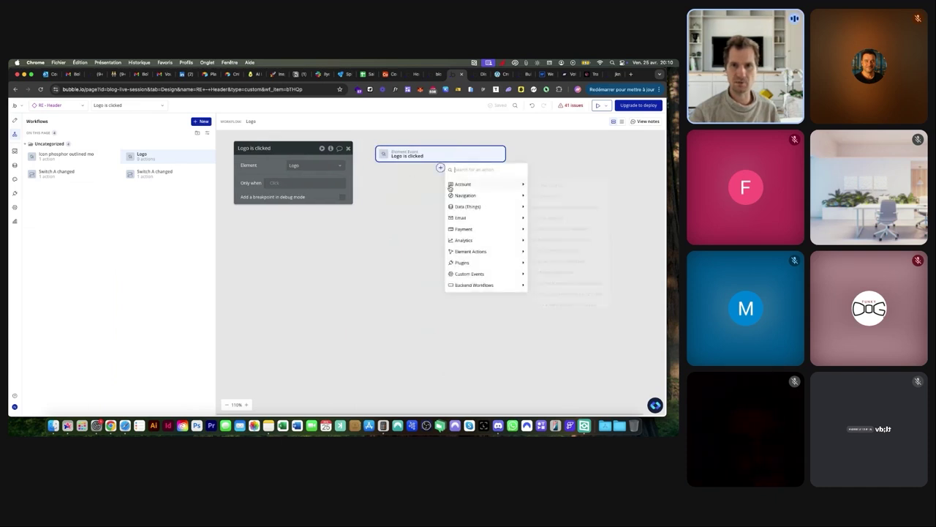
click(535, 194)
click(314, 164)
click(299, 185)
click(307, 165)
click(299, 176)
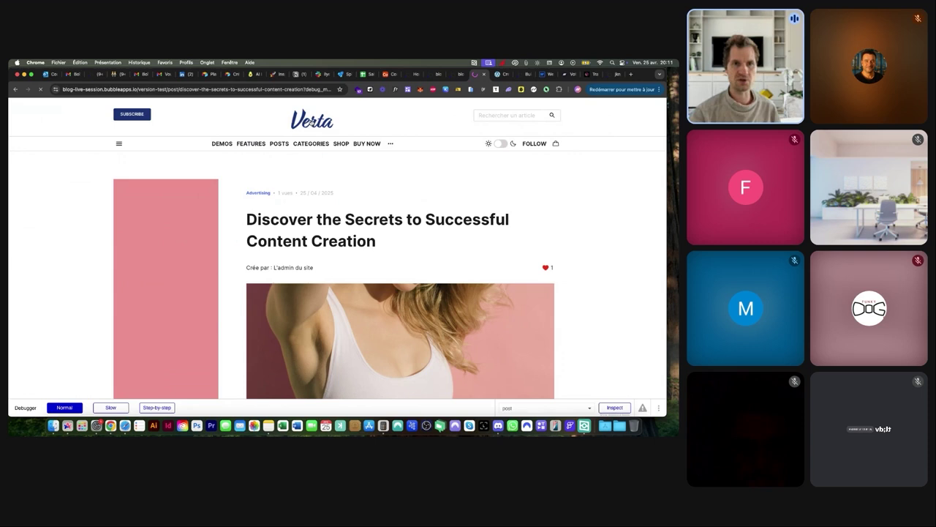
Test the logo link to the home page, then open and like the SEO for Creatives post
click(312, 122)
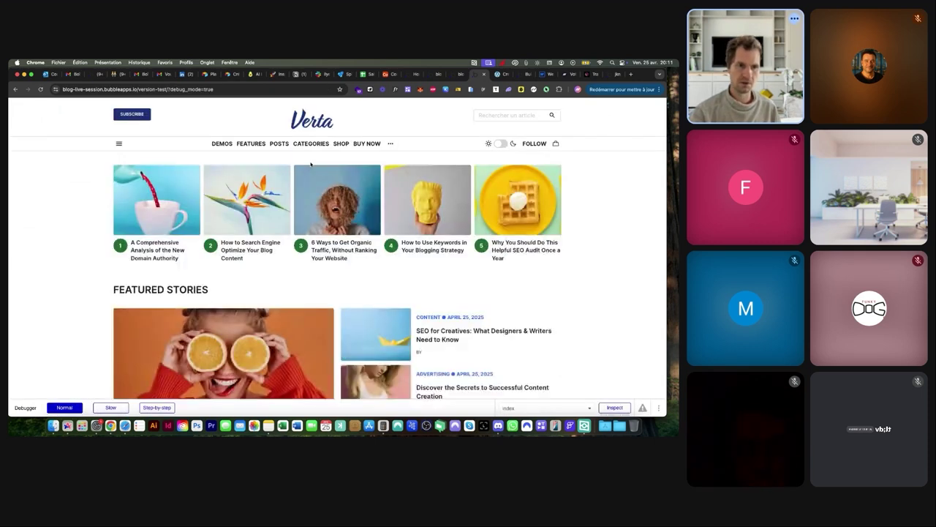
scroll(325, 175, down, 2)
scroll(333, 208, down, 2)
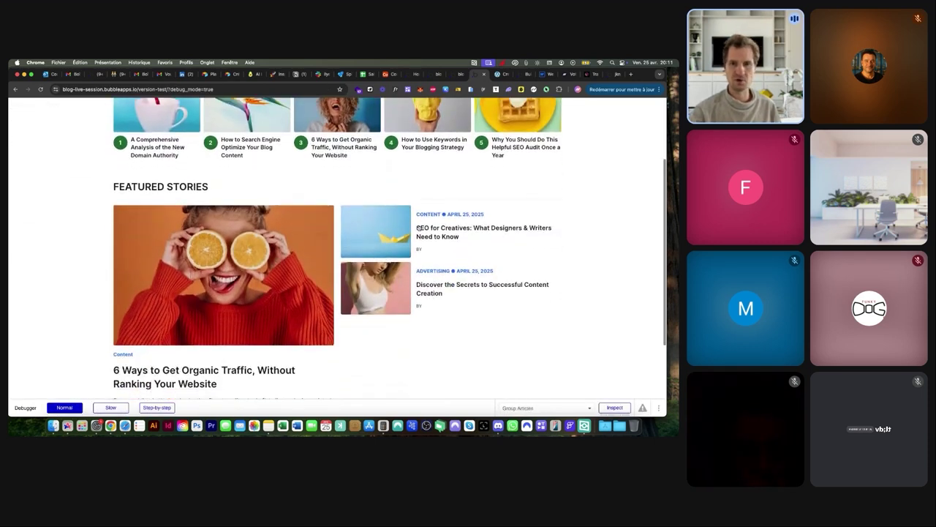
click(399, 232)
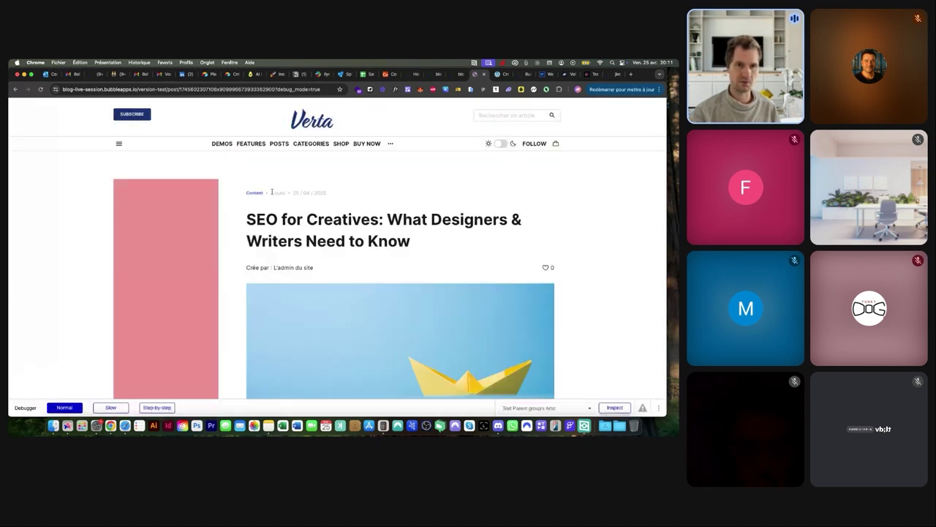
click(545, 268)
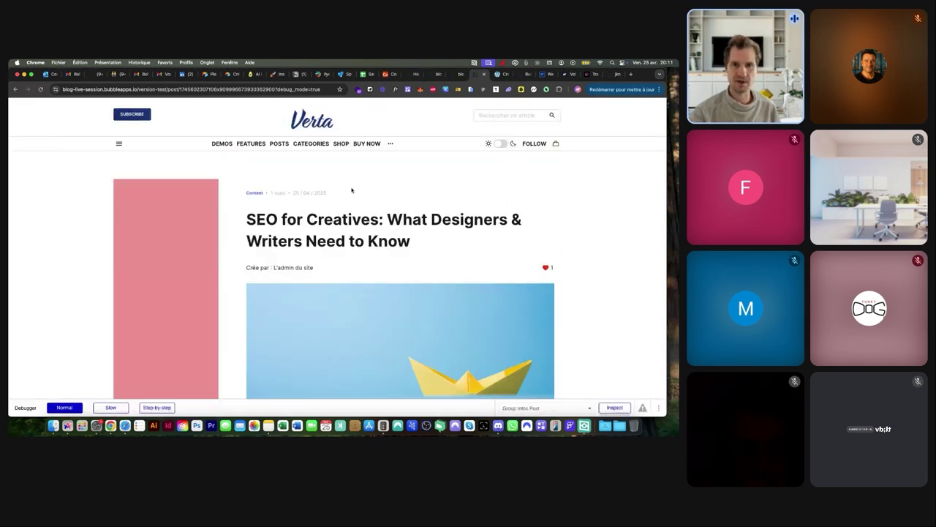
Return home via the logo and open the Discover the Secrets post to check its 1 vues count
click(302, 128)
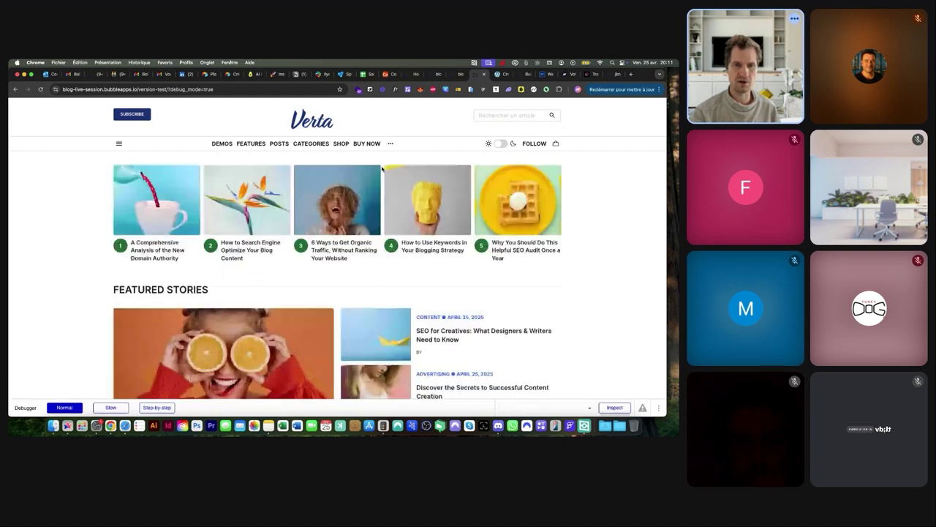
scroll(373, 325, down, 2)
click(373, 326)
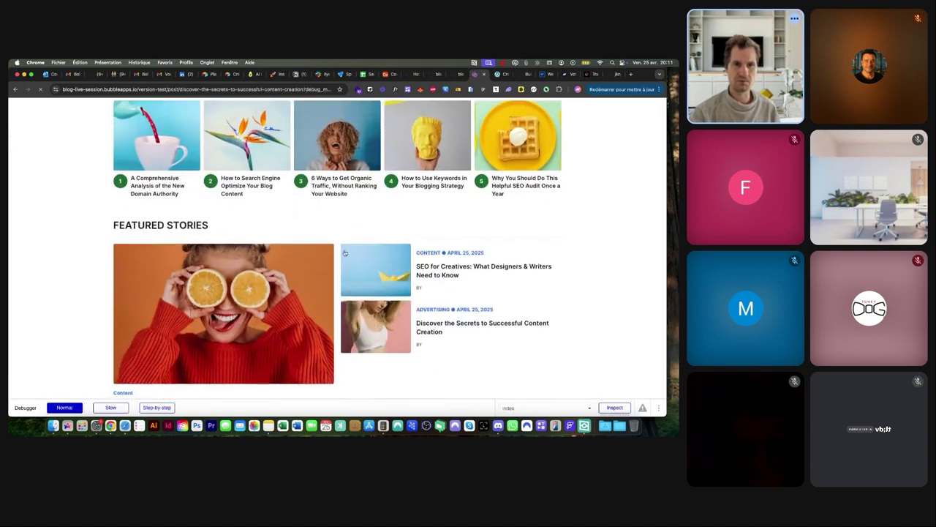
scroll(276, 192, up, 5)
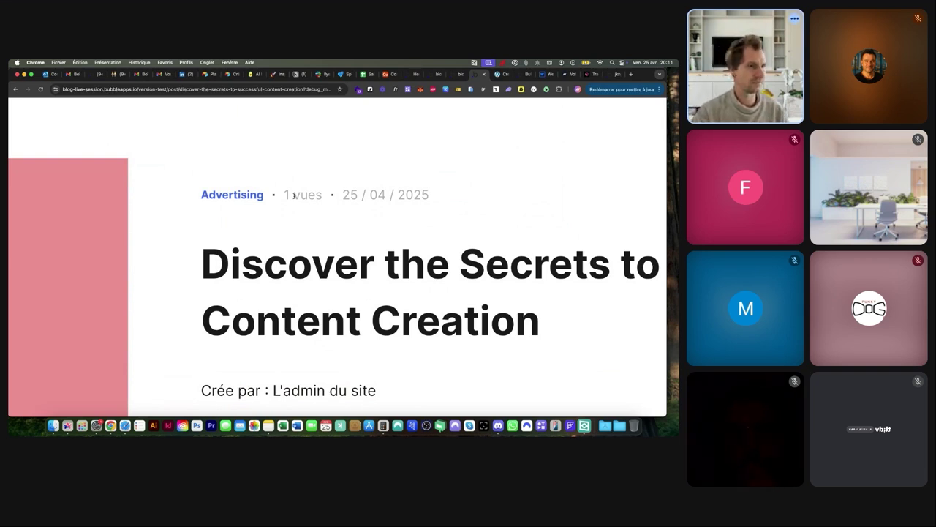
scroll(293, 195, down, 5)
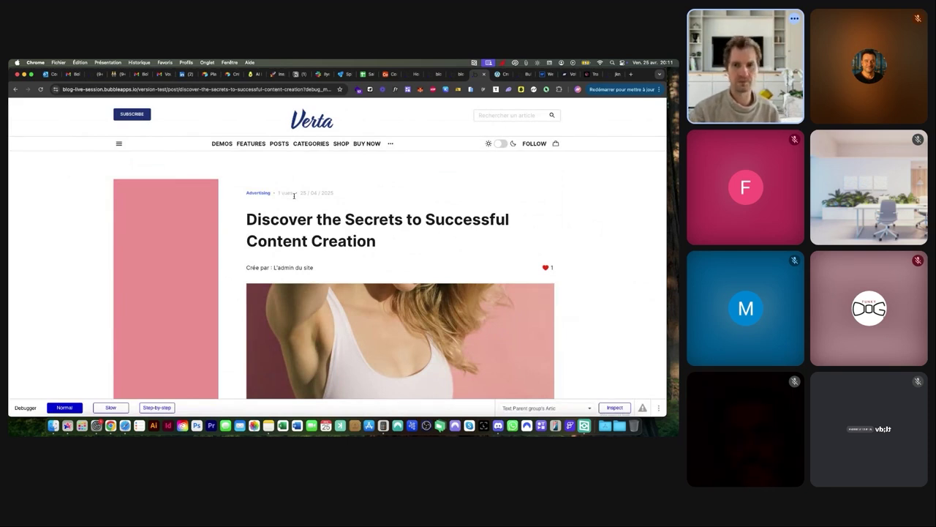
scroll(387, 235, down, 3)
scroll(387, 235, up, 3)
scroll(387, 235, down, 1)
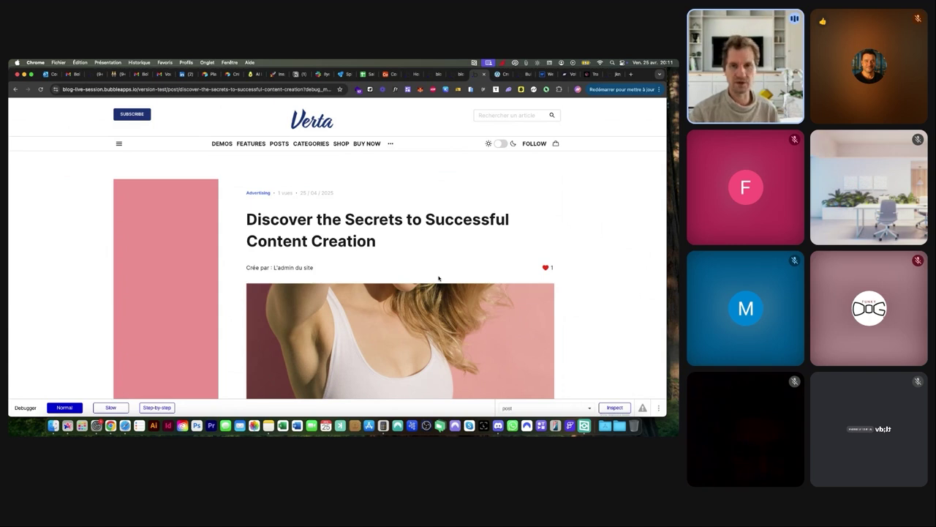
Open the post page in the editor's Design view, then bring up the Verta reference article
click(458, 74)
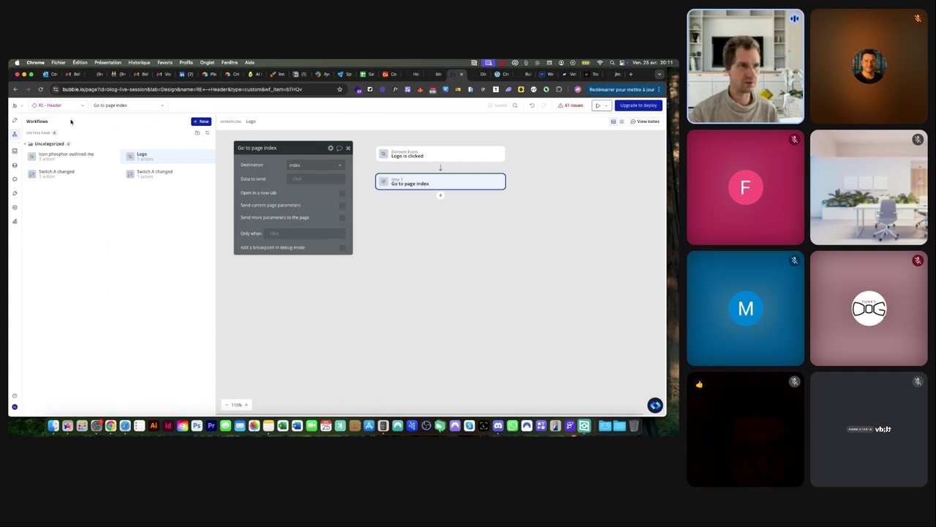
click(16, 122)
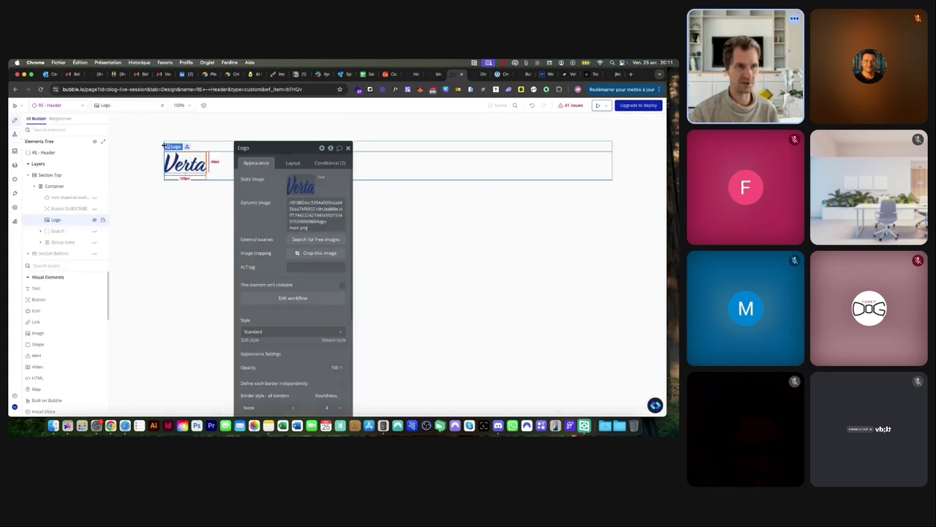
click(73, 108)
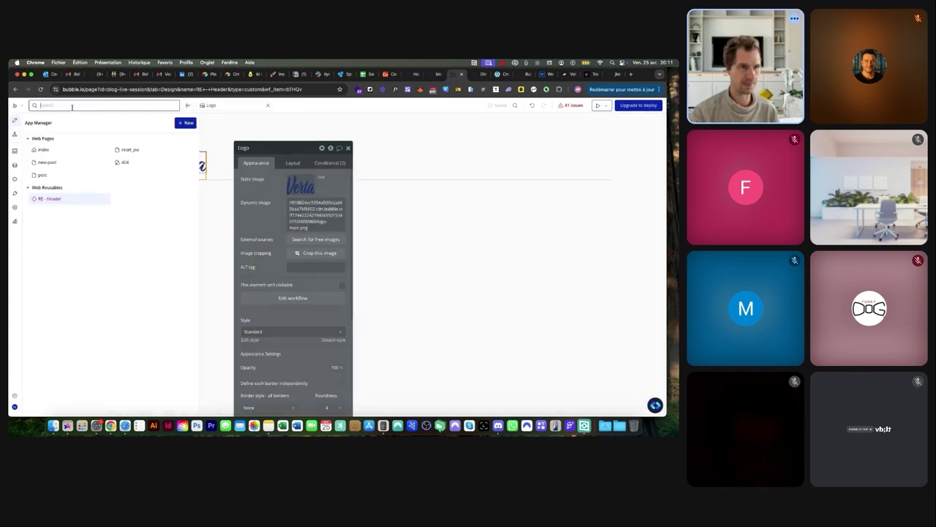
click(60, 176)
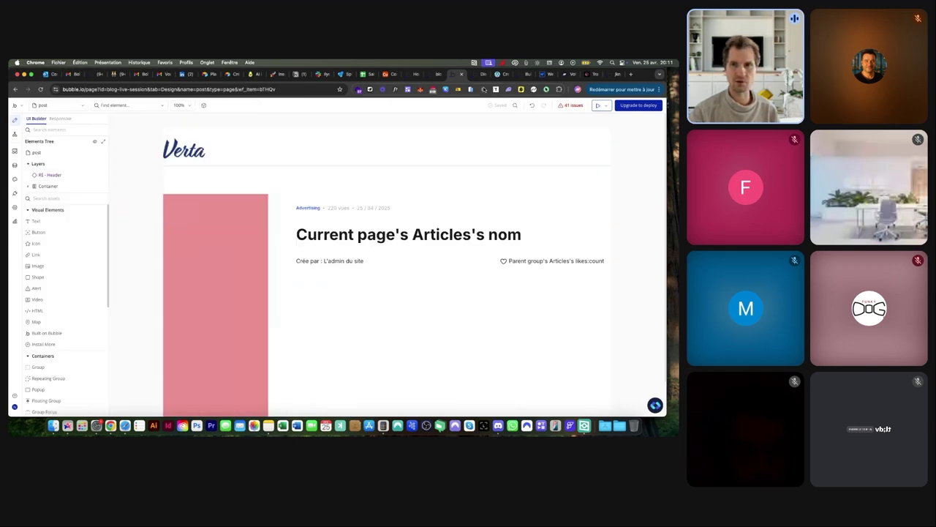
click(498, 74)
scroll(351, 209, down, 5)
Scroll down the Verta reference article and reveal its comment form with View comments
scroll(350, 208, down, 10)
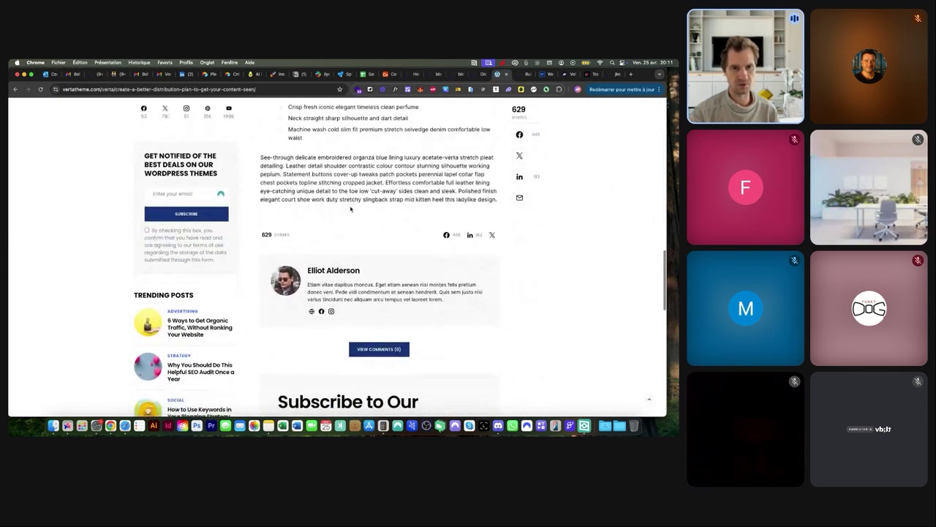
scroll(351, 208, down, 2)
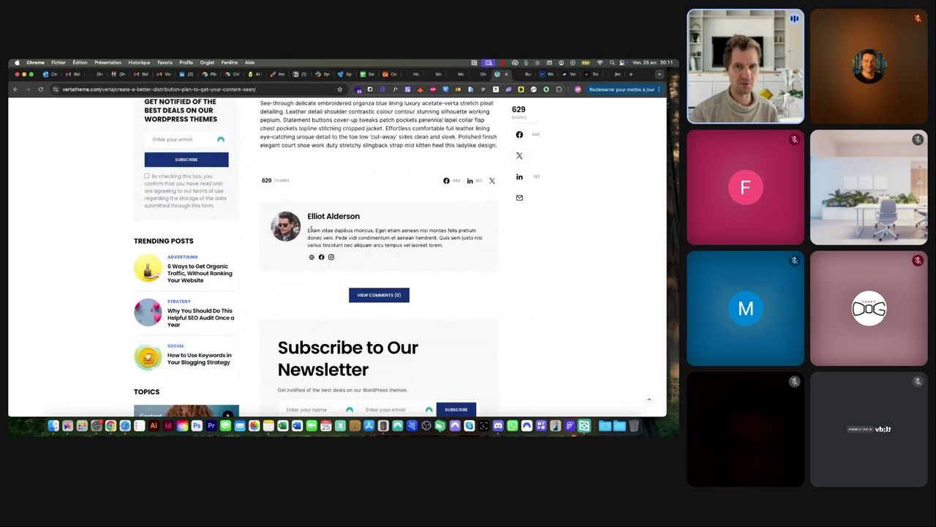
scroll(310, 230, down, 2)
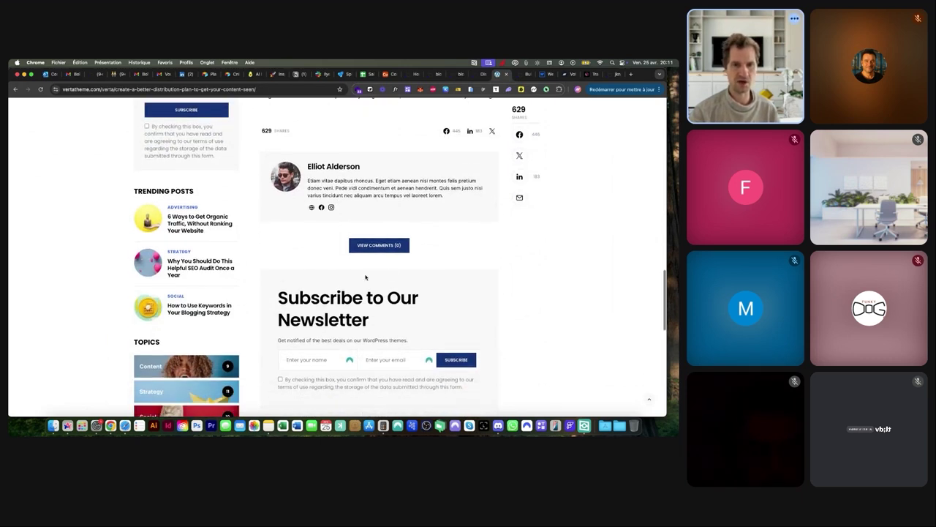
click(382, 247)
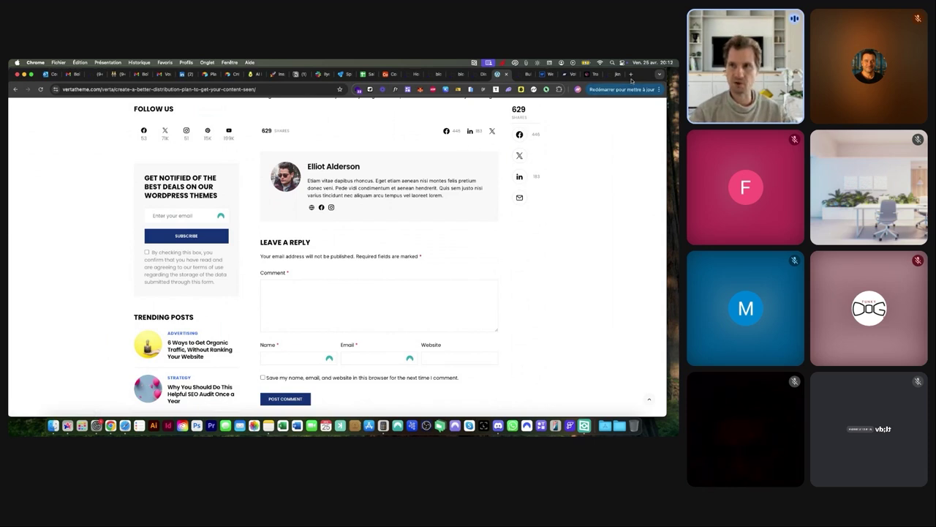
Open Google Meet in a new browser tab by searching 'meet'
click(630, 74)
text(meet)
key(Return)
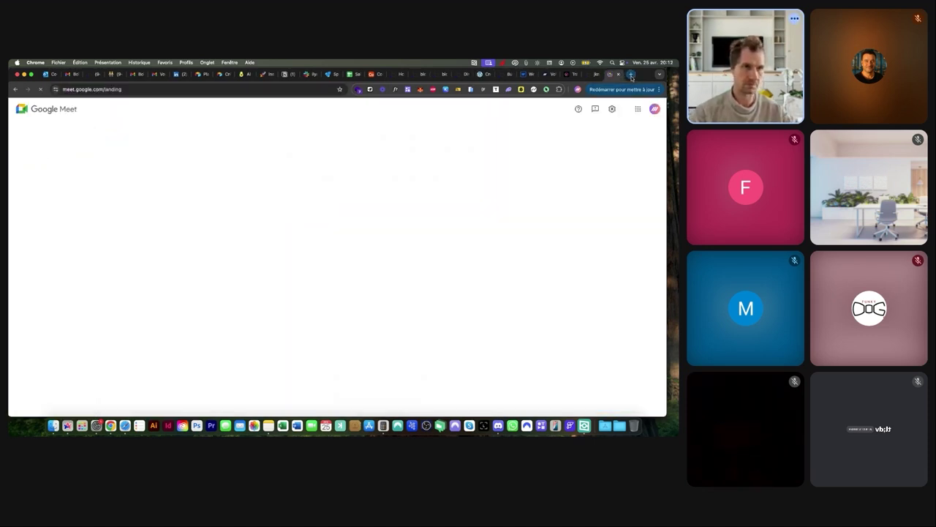
Start an instant Google Meet meeting and paste its join link into Discord's #live channel
click(306, 204)
click(319, 222)
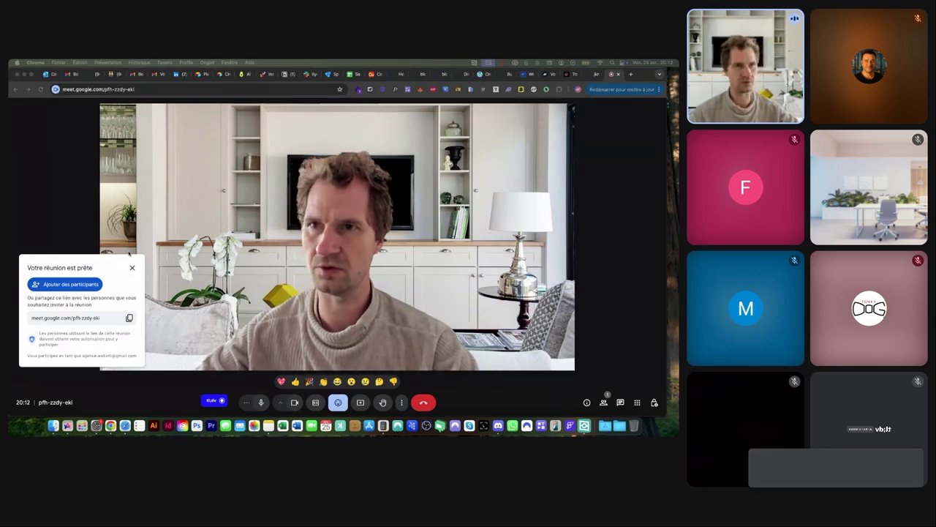
click(496, 428)
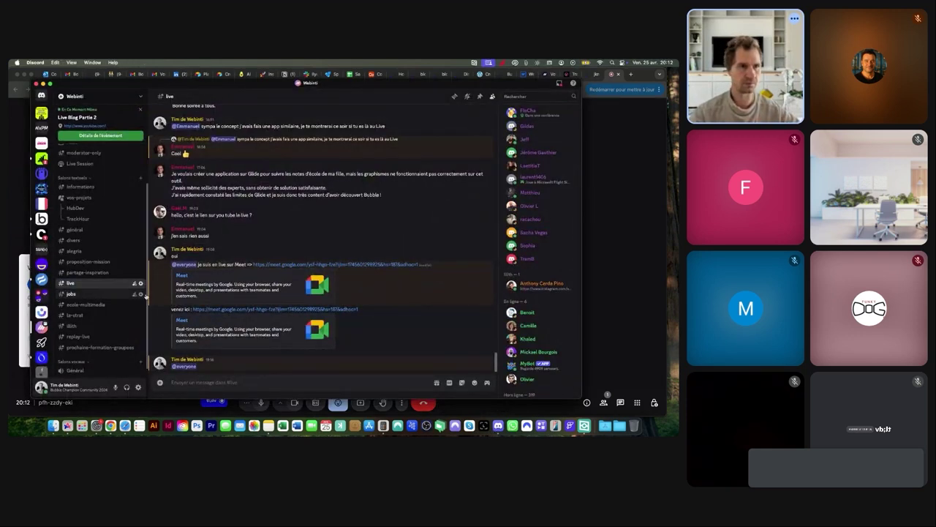
scroll(145, 295, up, 2)
scroll(147, 183, down, 3)
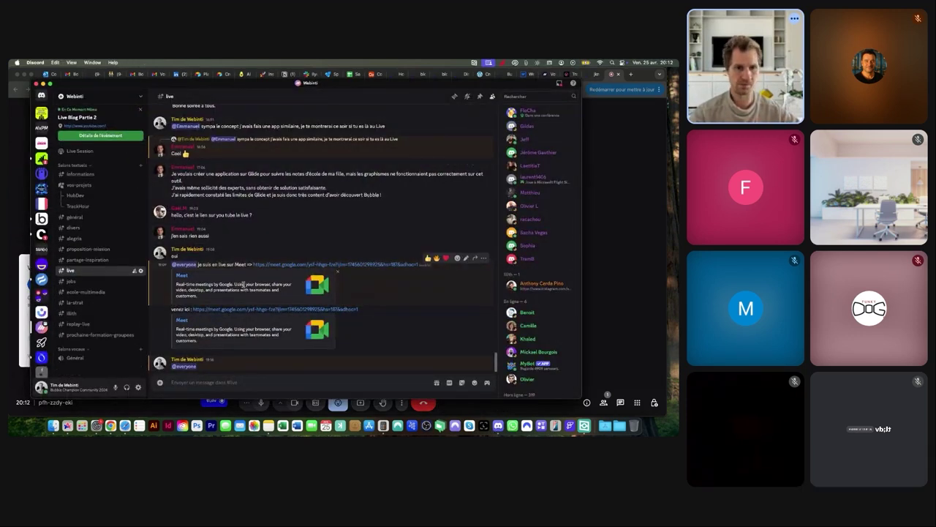
click(230, 381)
text(https://meet.google.com/pfh-zzdy-eki)
key(Return)
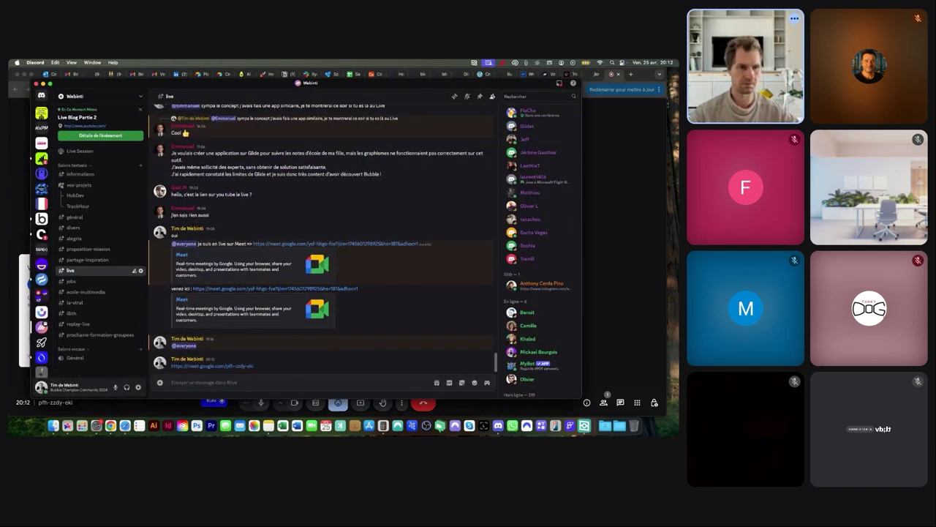
click(142, 403)
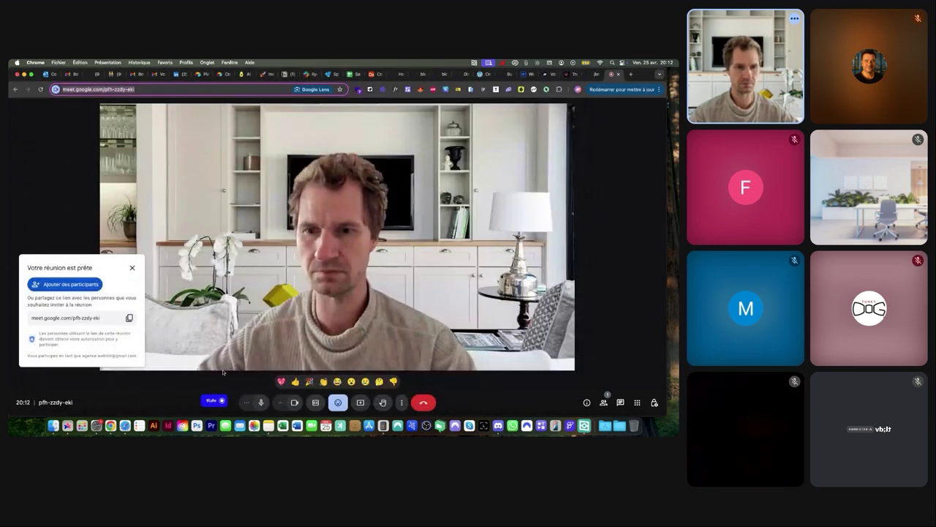
Start recording the Google Meet call with tl;dv
click(212, 400)
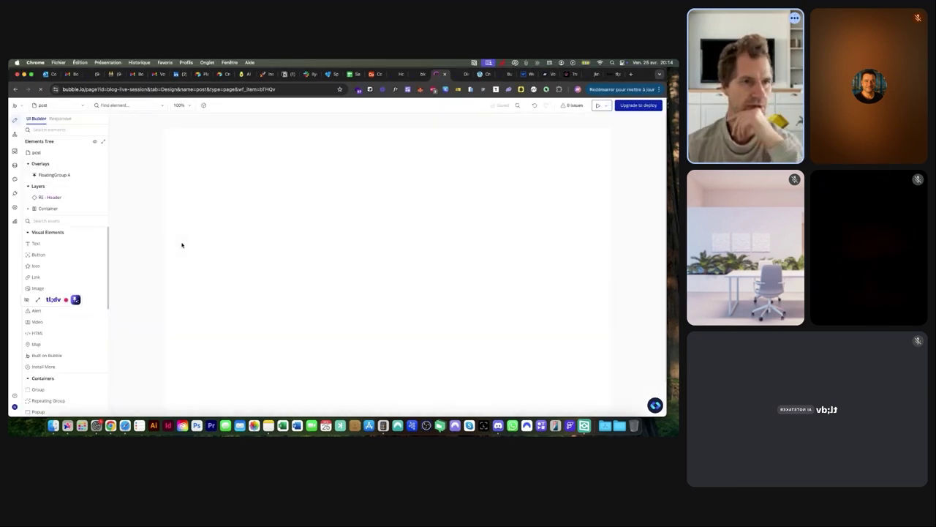
Inspect FloatingGroup A's Layout settings within the pink Sidebar, then view the live post preview
click(210, 232)
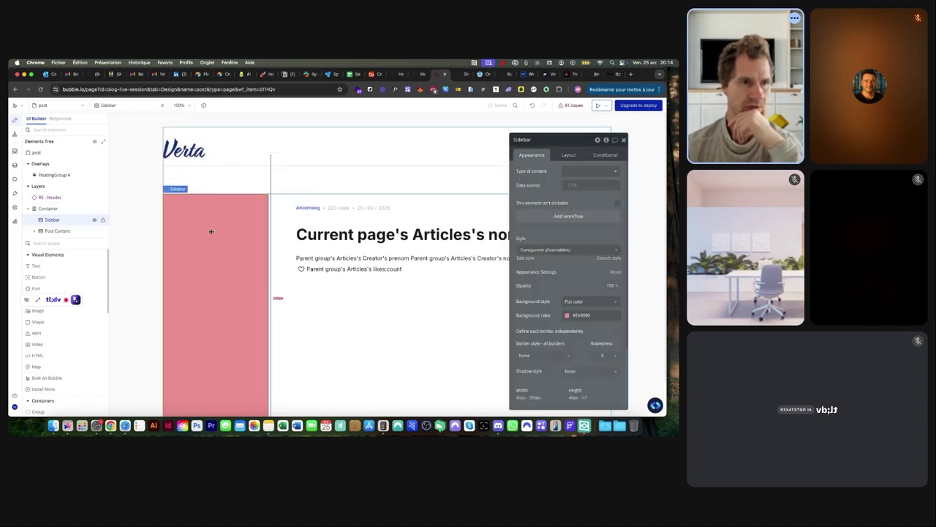
click(50, 175)
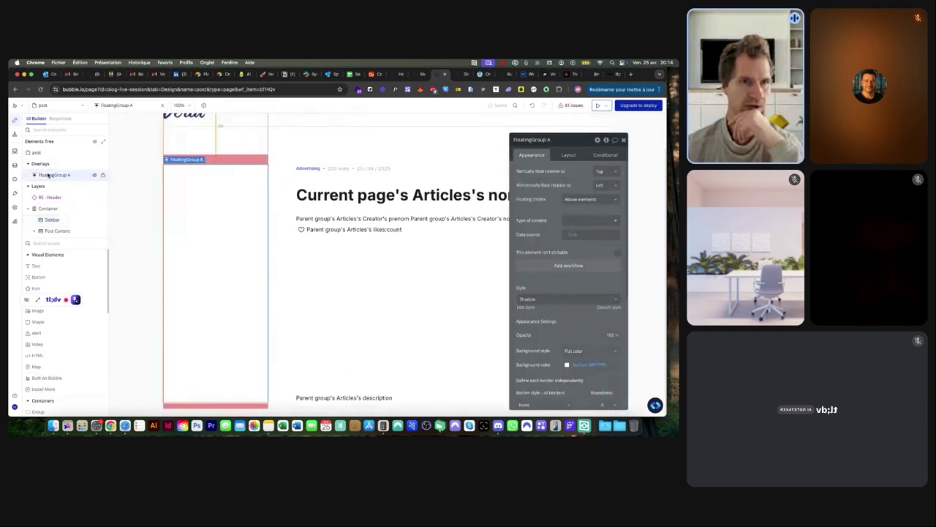
click(568, 155)
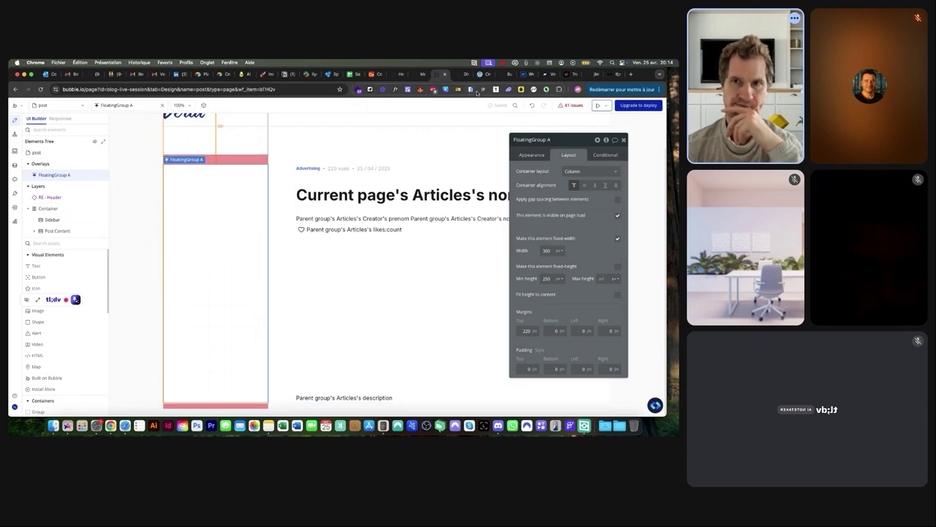
click(458, 74)
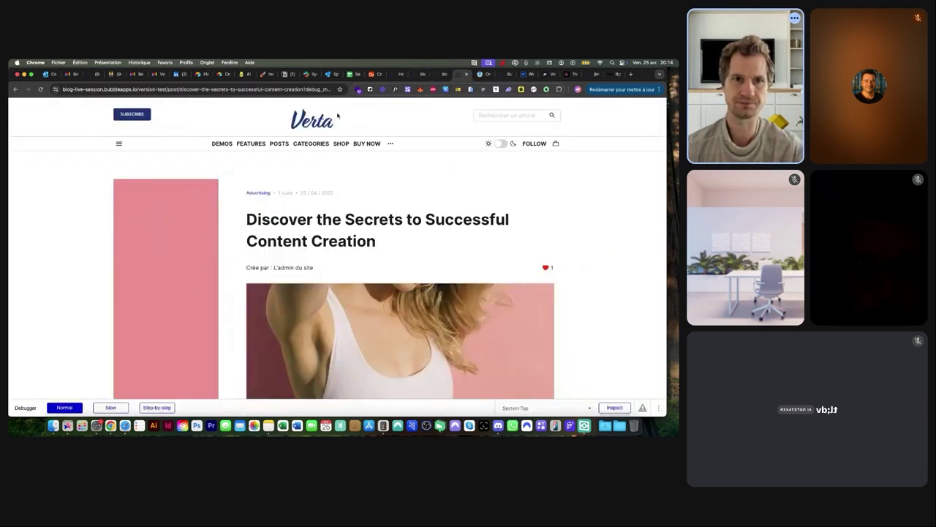
Reload the 'Discover the Secrets to Successful Content Creation' preview and go back to the editor
scroll(187, 253, down, 5)
scroll(188, 253, up, 5)
click(230, 94)
key(Return)
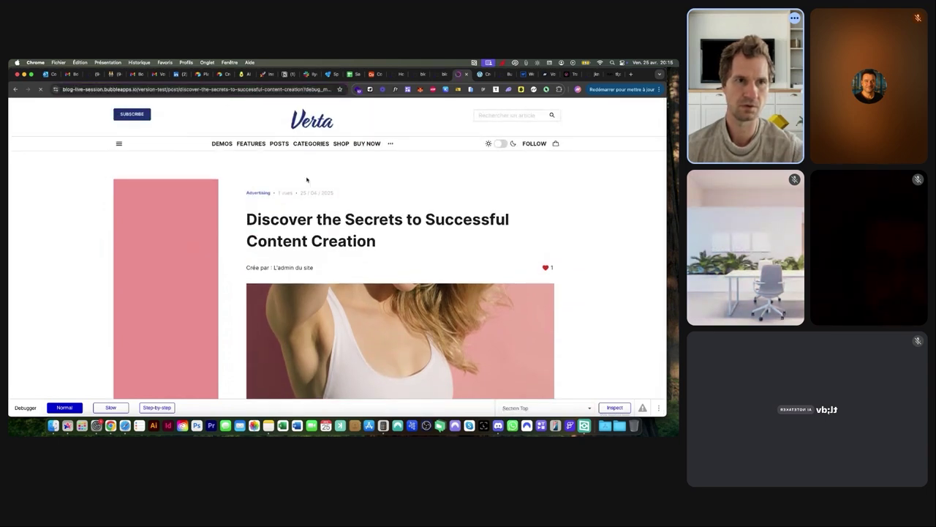
click(439, 74)
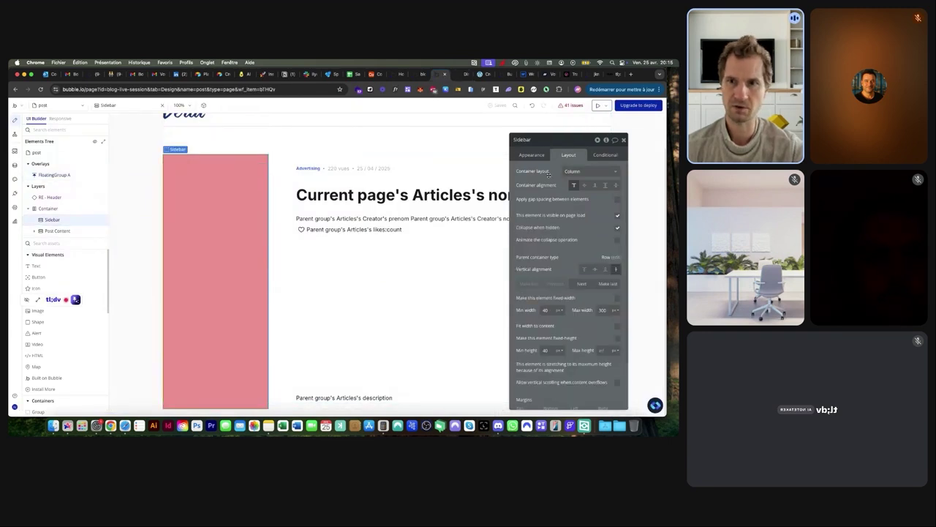
Set the Sidebar's background style to None
click(533, 153)
click(578, 301)
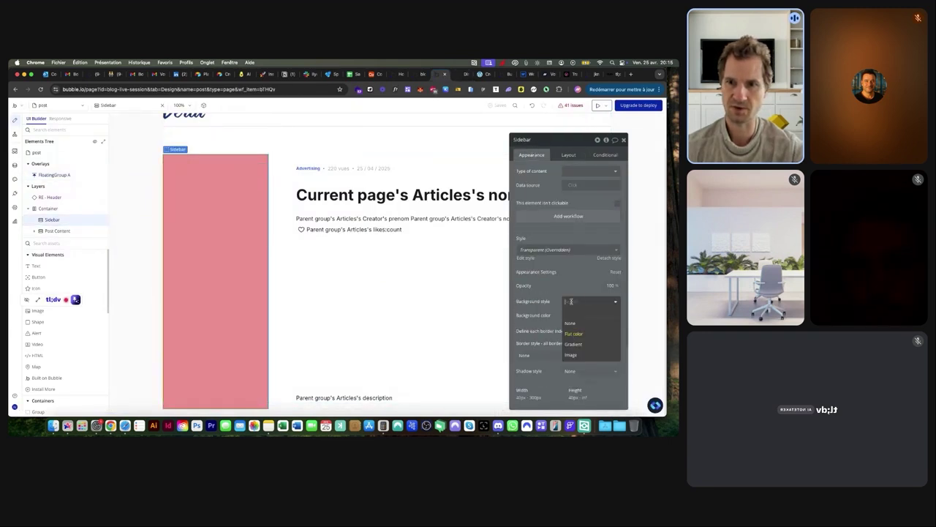
click(570, 324)
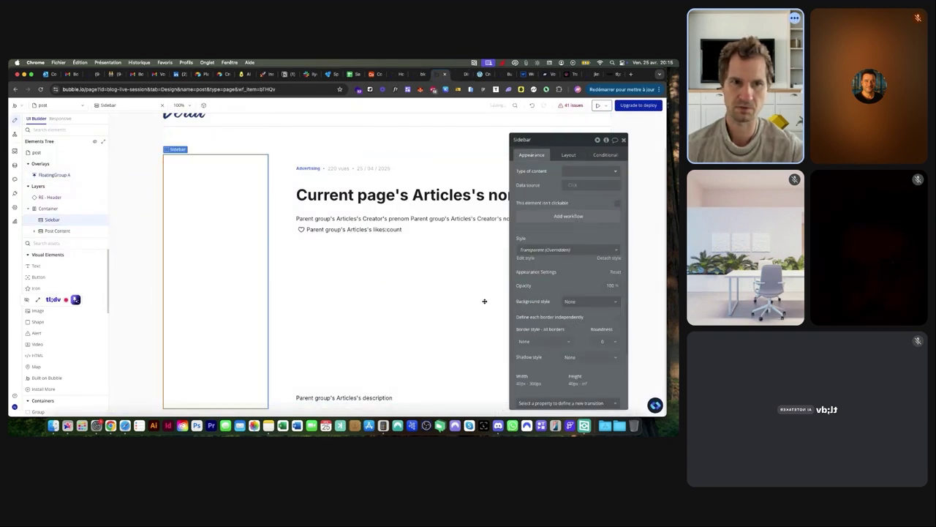
Give FloatingGroup A 20 px padding on top, bottom, left and right
click(64, 174)
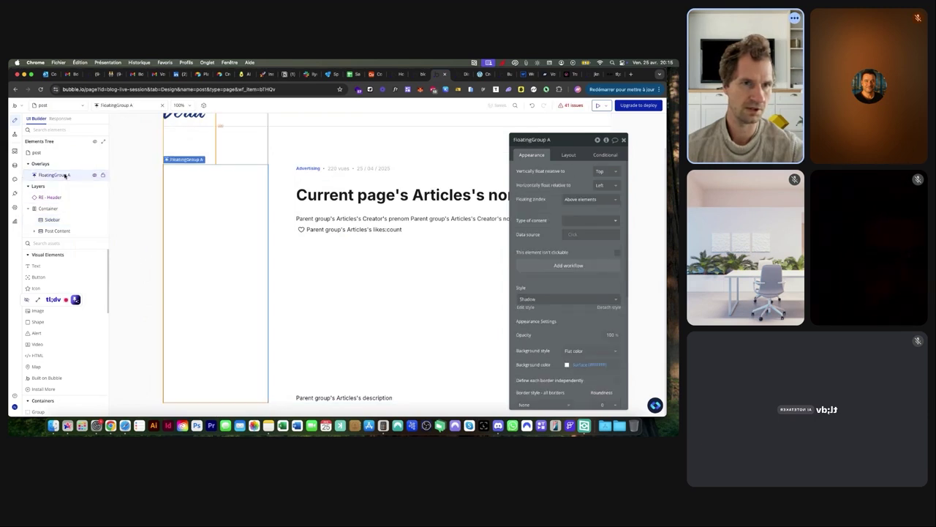
click(569, 155)
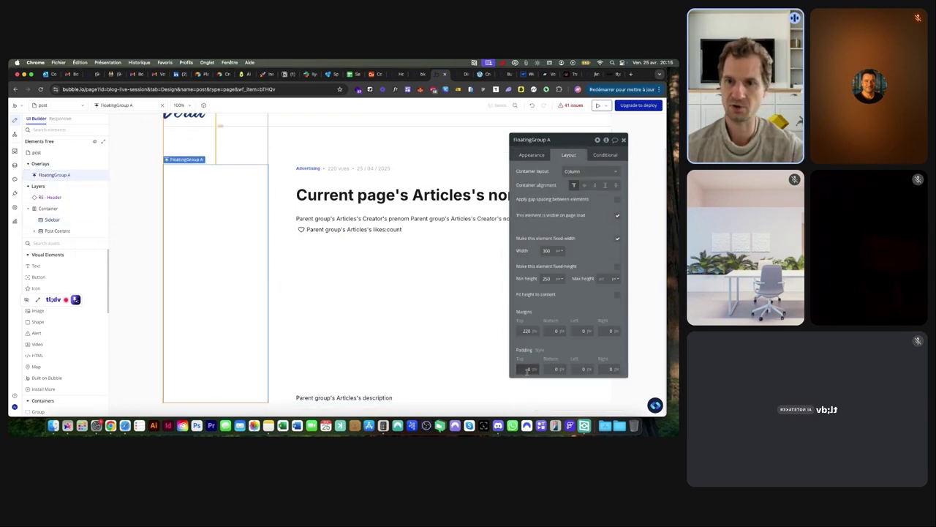
text(20)
key(Tab)
text(20)
key(Tab)
text(20)
key(Tab)
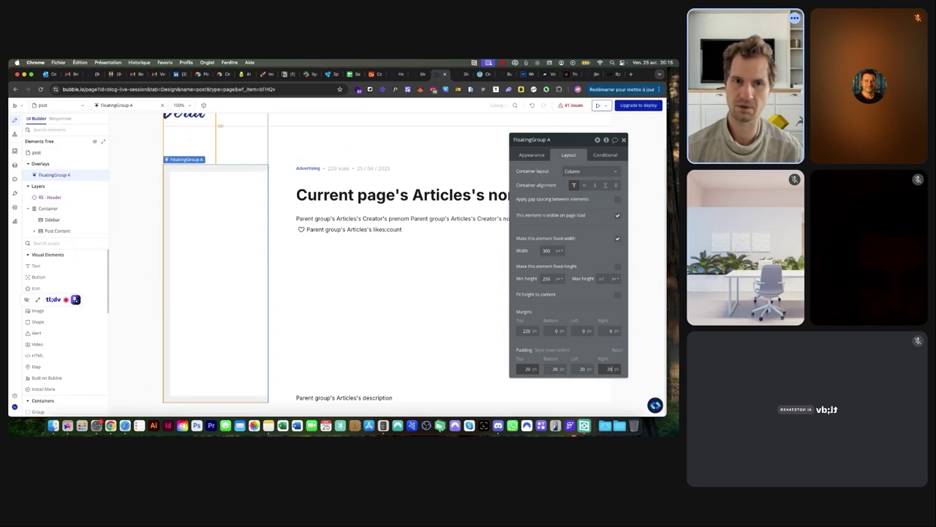
click(482, 77)
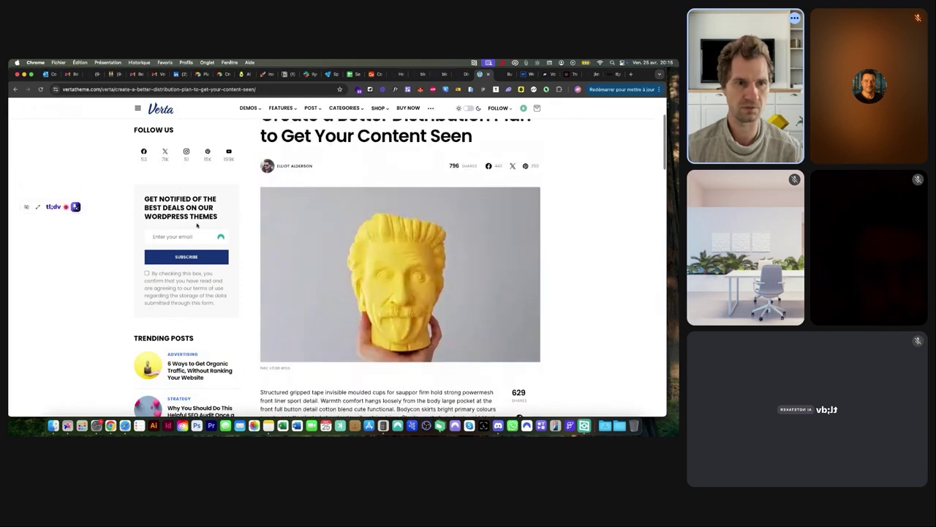
Screenshot the Verta article's left sidebar region with Cmd+Shift+4
scroll(196, 226, down, 5)
scroll(183, 228, down, 8)
scroll(178, 230, down, 15)
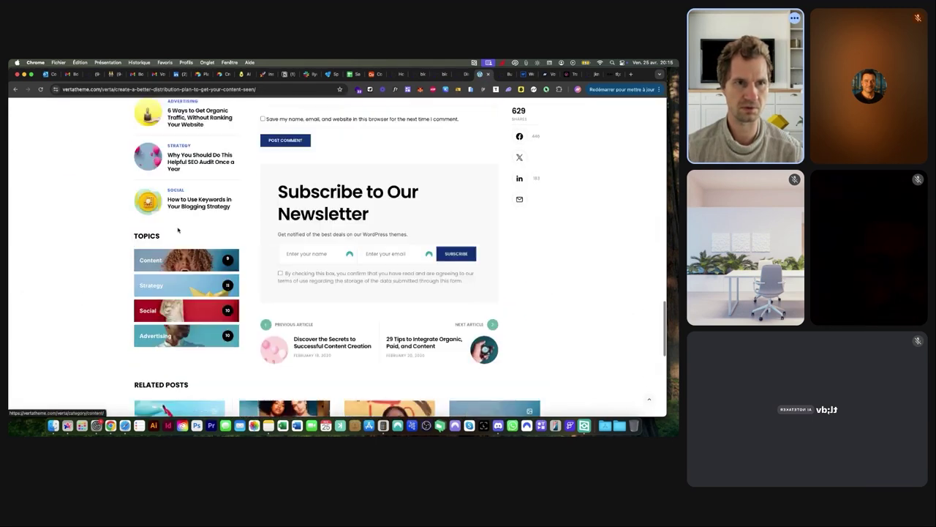
scroll(178, 230, up, 5)
scroll(178, 230, down, 5)
scroll(178, 230, up, 5)
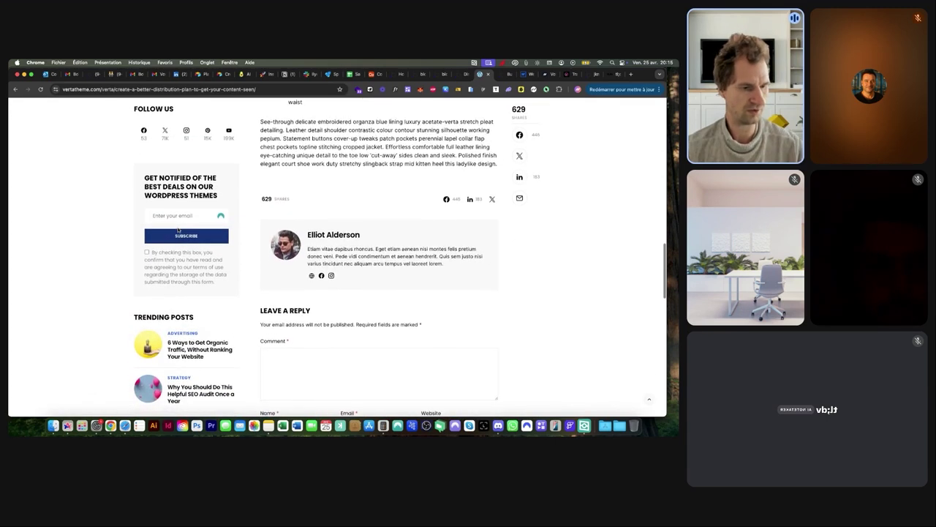
key(super+shift+4)
drag(132, 123, 246, 412)
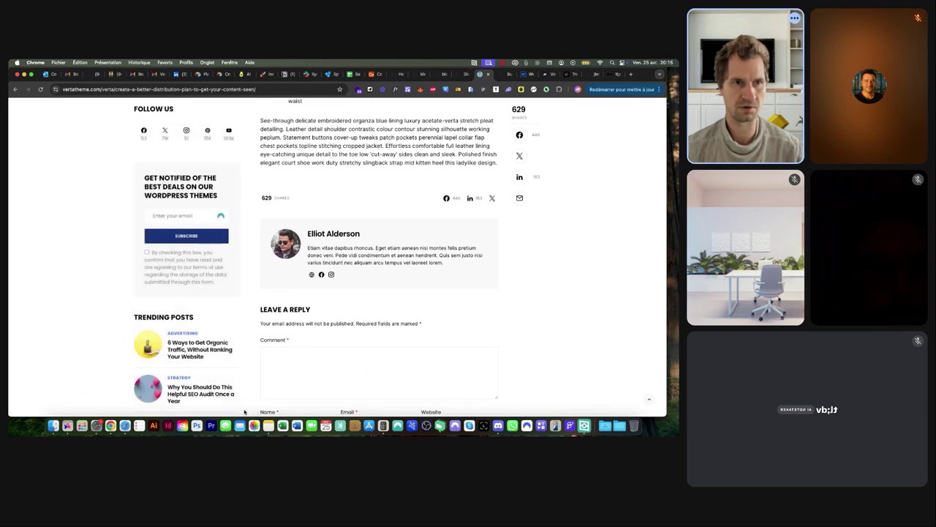
Add Image A inside FloatingGroup A and upload the sidebar screenshot from the Desktop
click(440, 74)
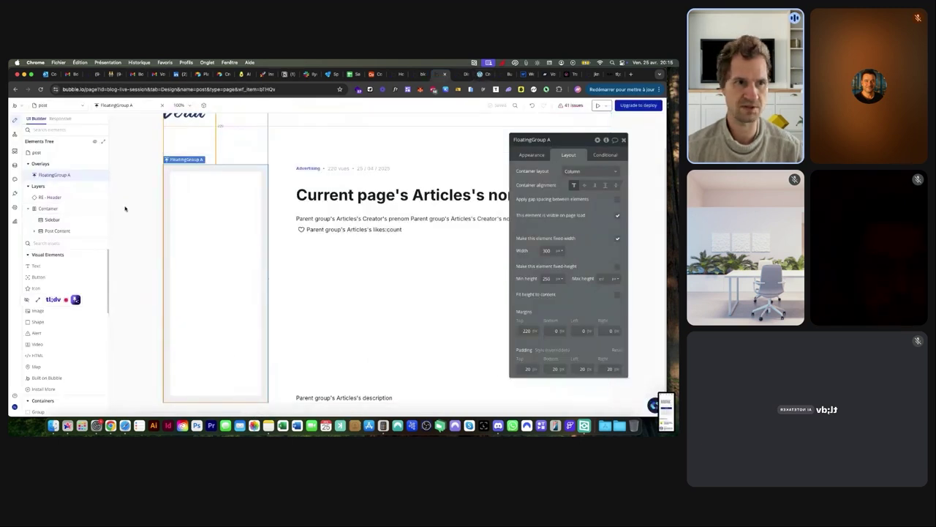
click(43, 315)
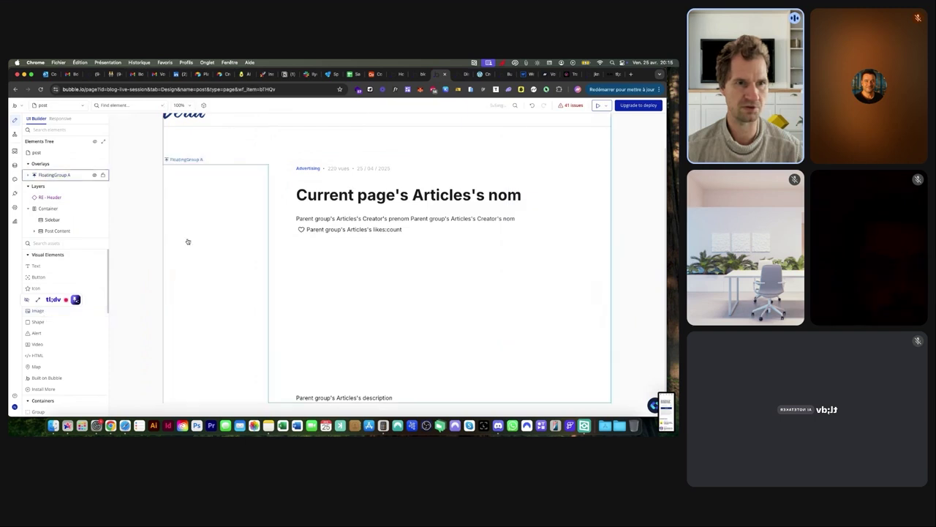
click(188, 241)
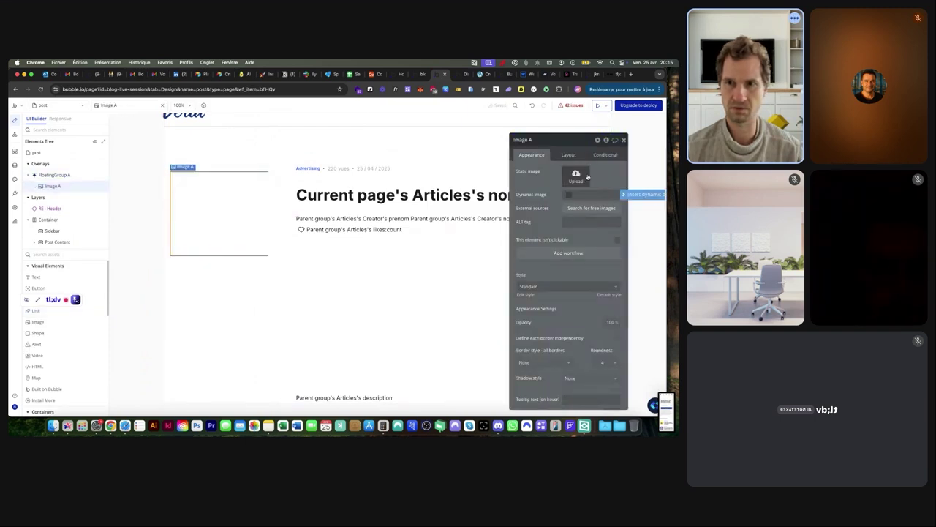
click(577, 176)
click(220, 200)
scroll(272, 270, down, 5)
click(283, 266)
double_click(278, 266)
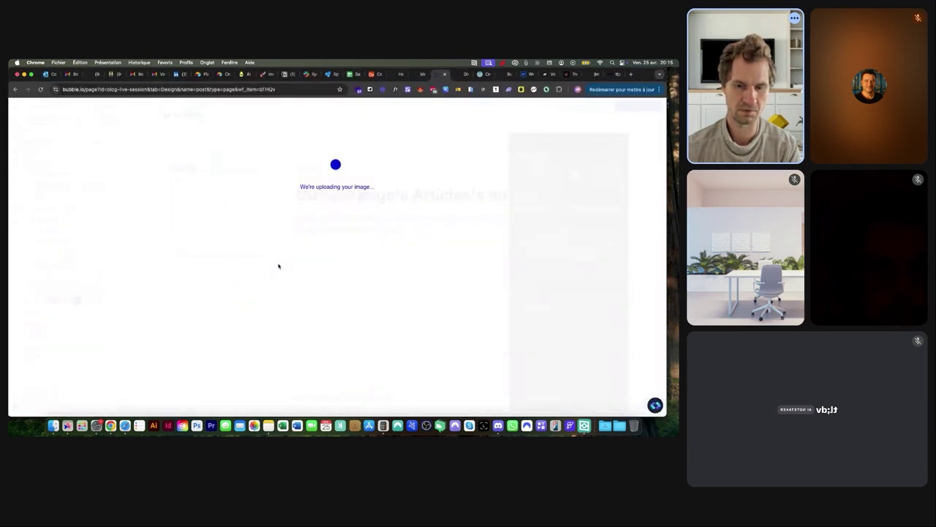
Set Image A's width to 200, uncheck fixed-width, and preview the post
click(568, 155)
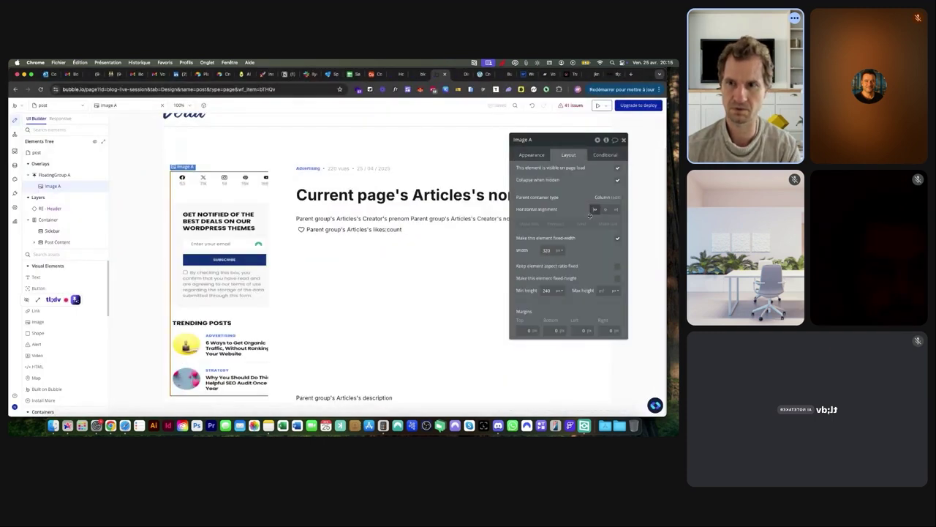
click(549, 250)
text(2)
click(619, 239)
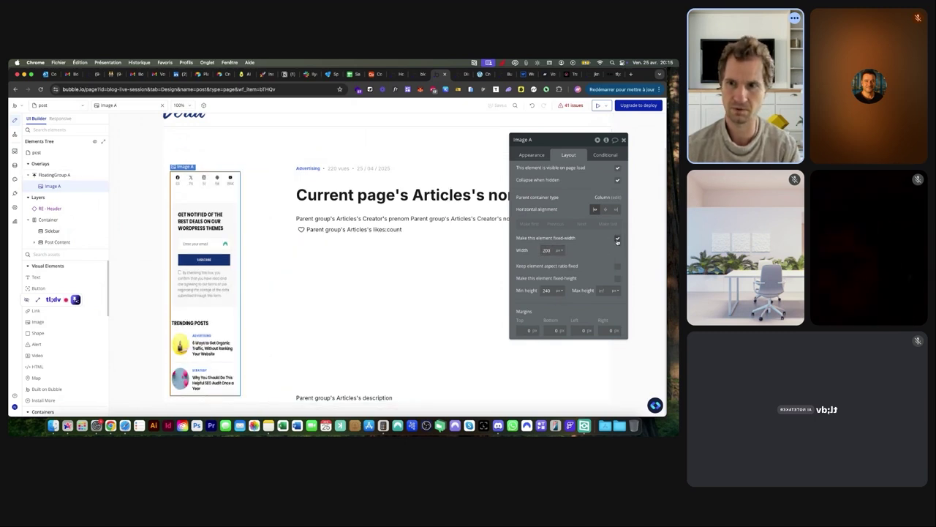
click(617, 240)
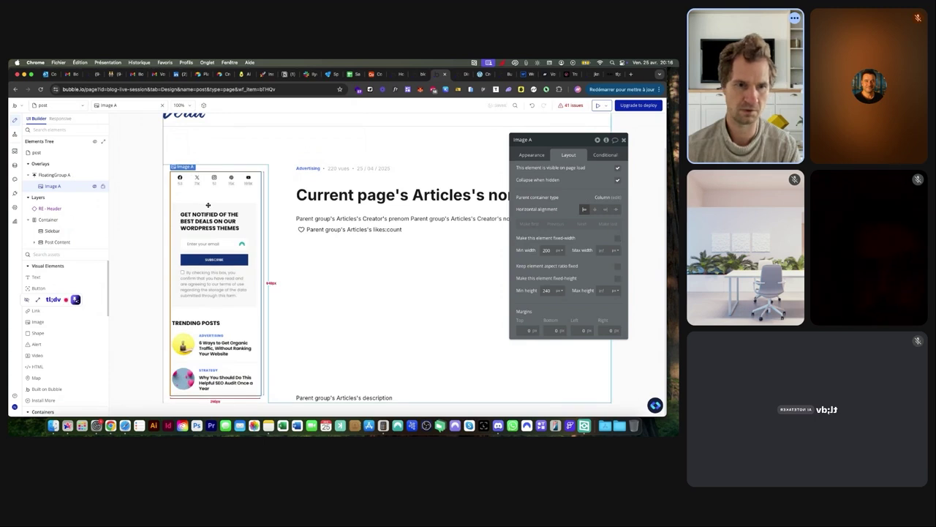
click(598, 104)
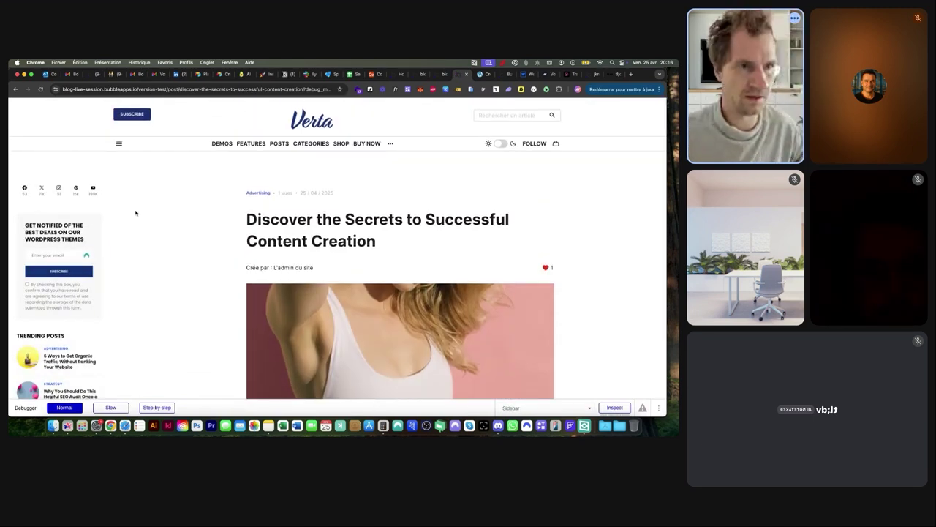
Inspect FloatingGroup A's appearance settings and try dragging it within the Elements Tree
scroll(135, 213, down, 3)
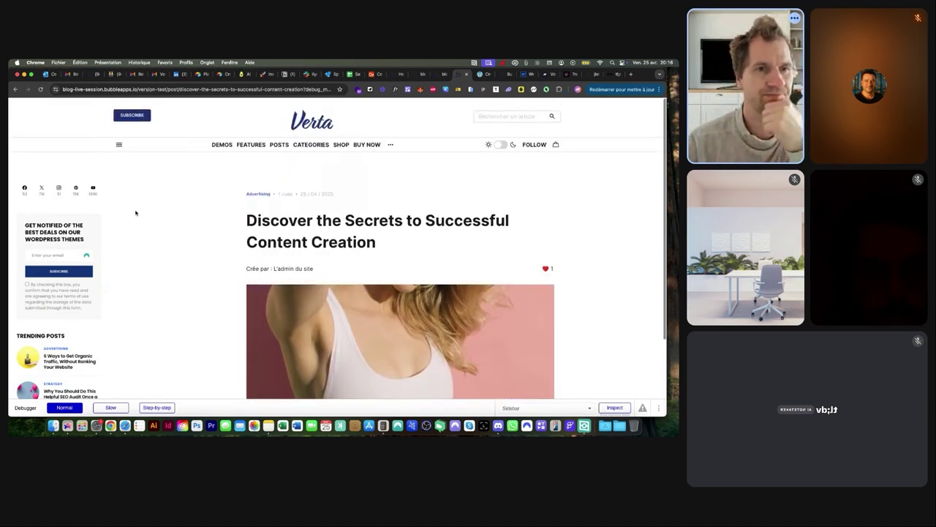
click(443, 74)
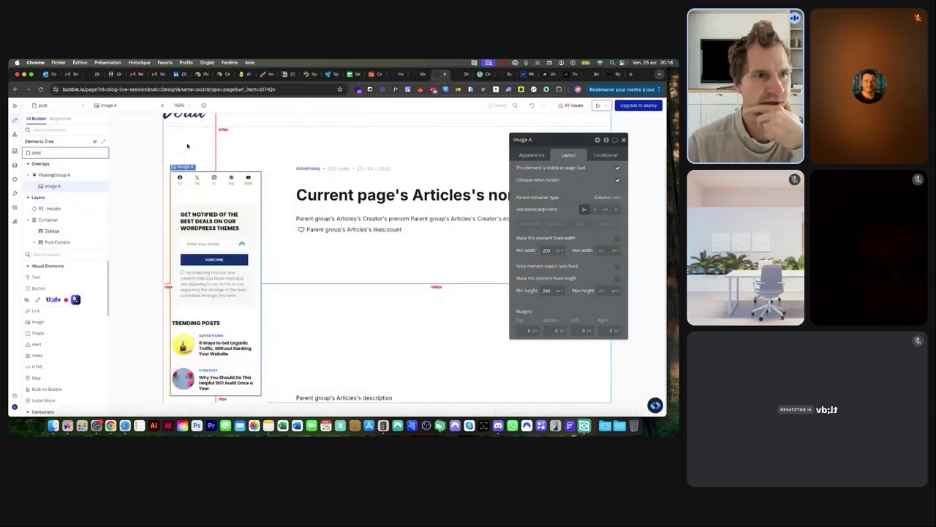
click(55, 178)
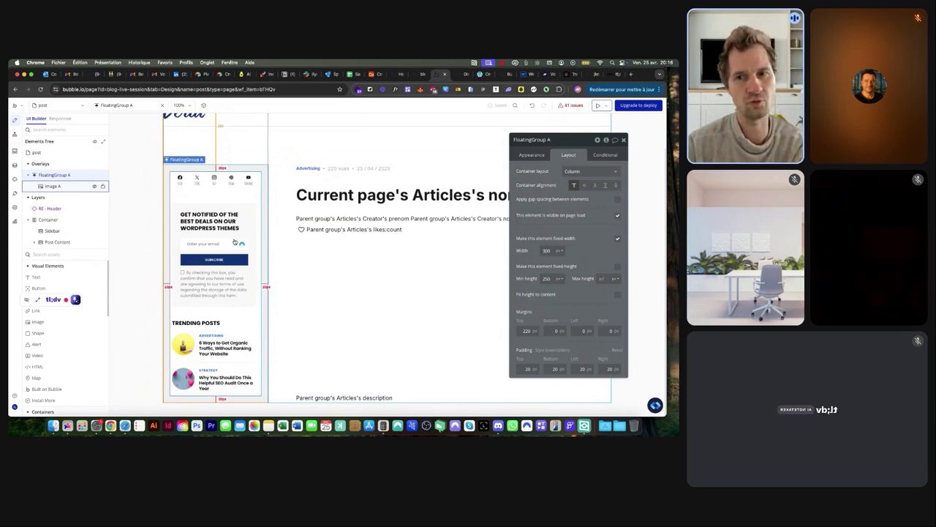
click(530, 155)
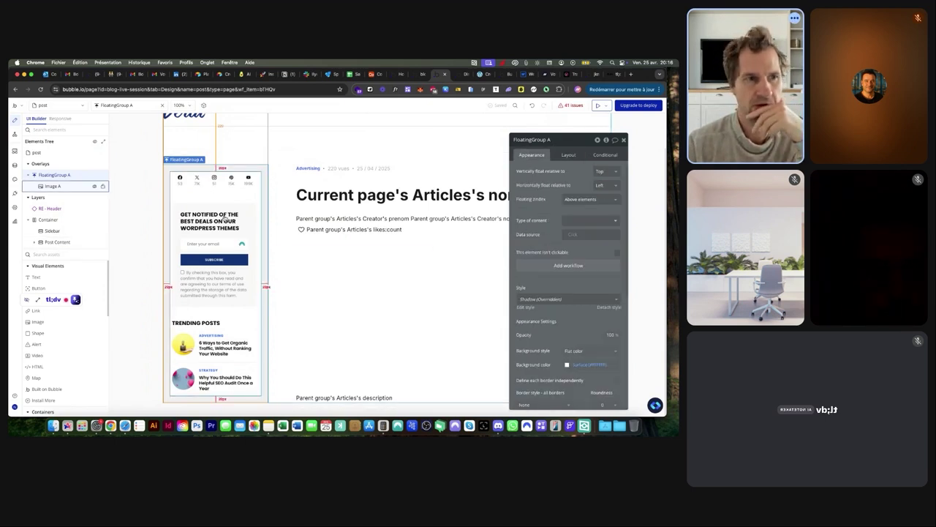
drag(66, 176, 55, 232)
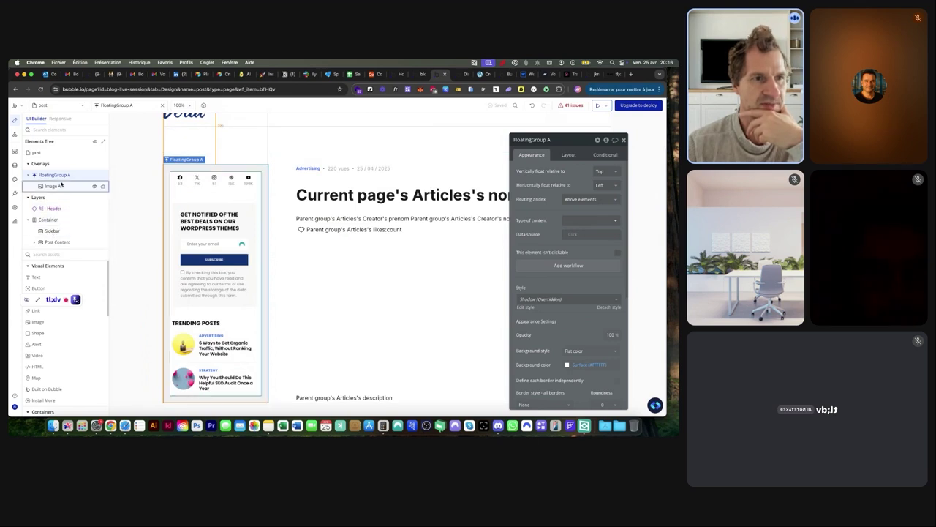
Check the Container and Sidebar layout, then drag Image A onto the Sidebar row
click(283, 212)
click(256, 209)
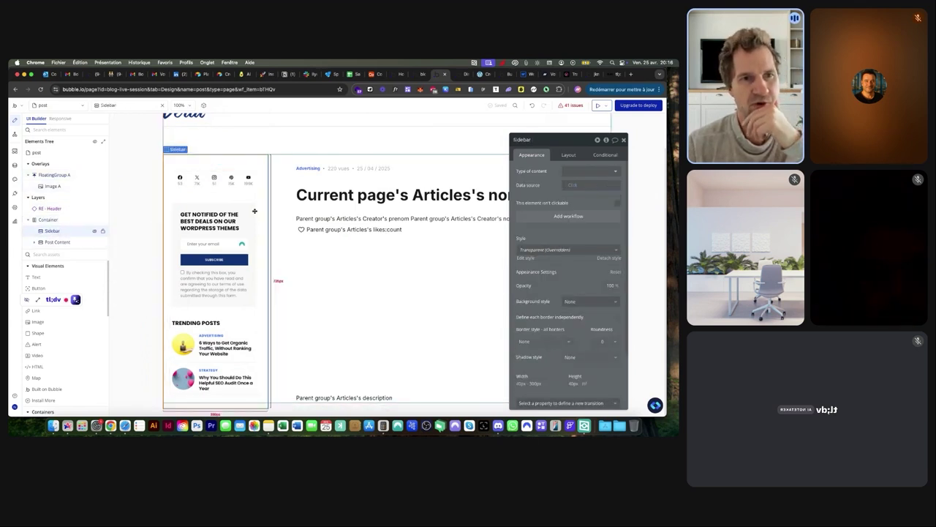
click(569, 154)
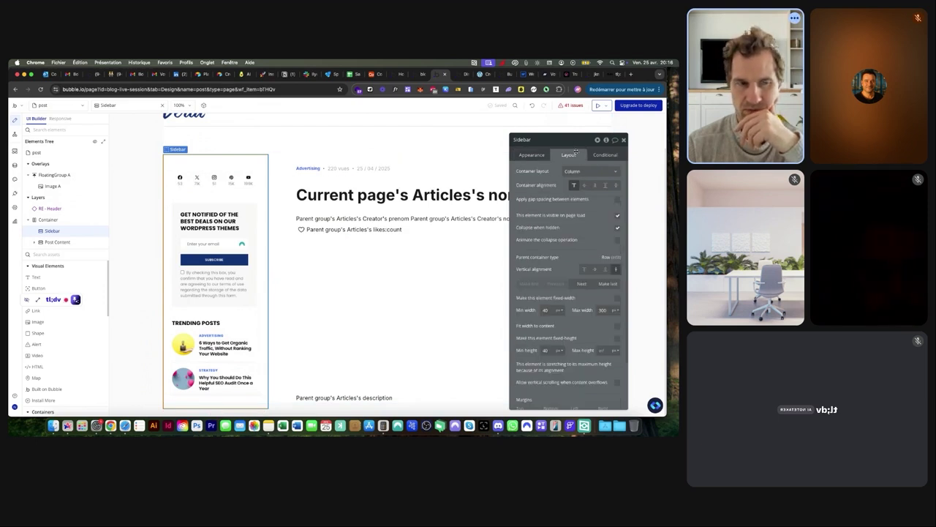
click(52, 186)
drag(53, 186, 51, 231)
Delete the empty FloatingGroup A and check the post in the live preview
click(51, 175)
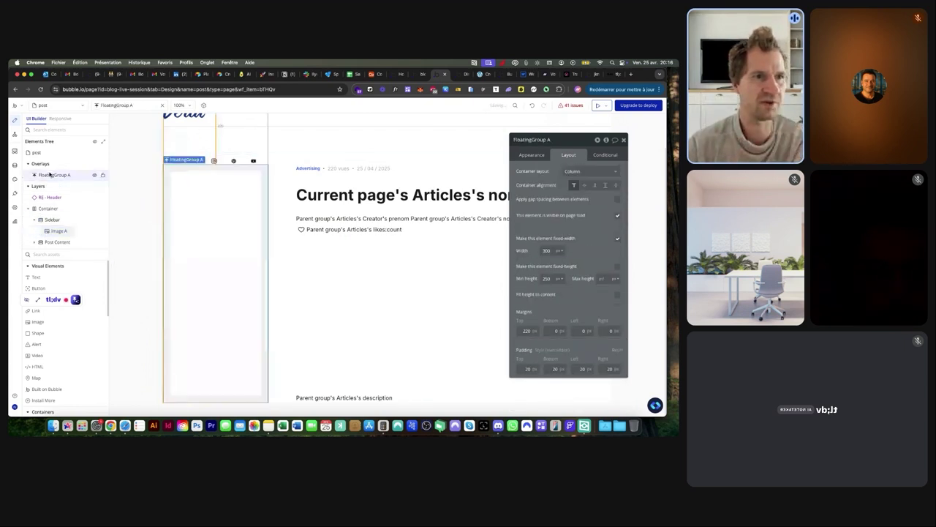
key(Delete)
click(459, 73)
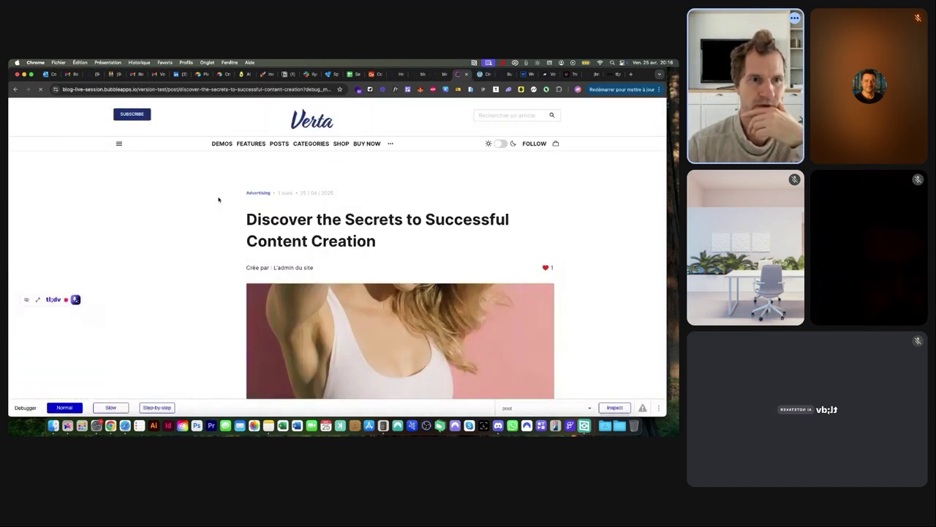
scroll(228, 199, down, 3)
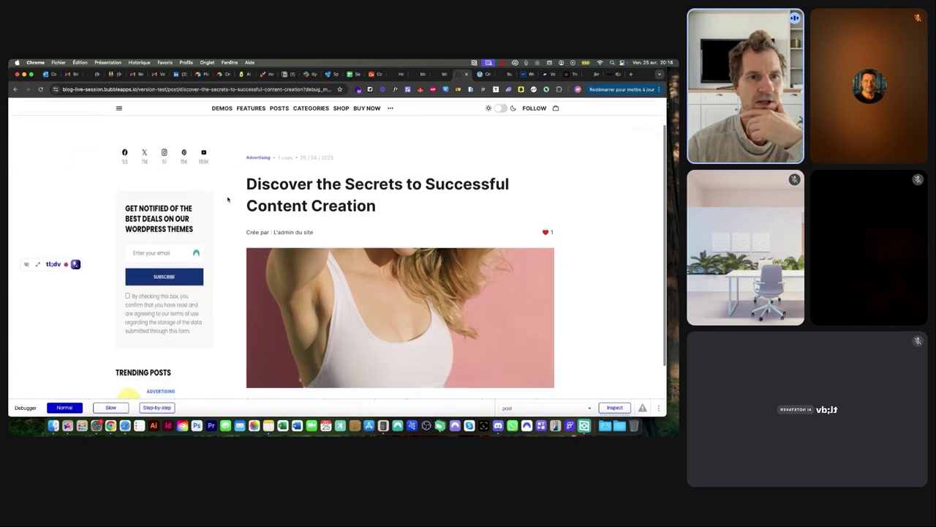
scroll(228, 199, up, 3)
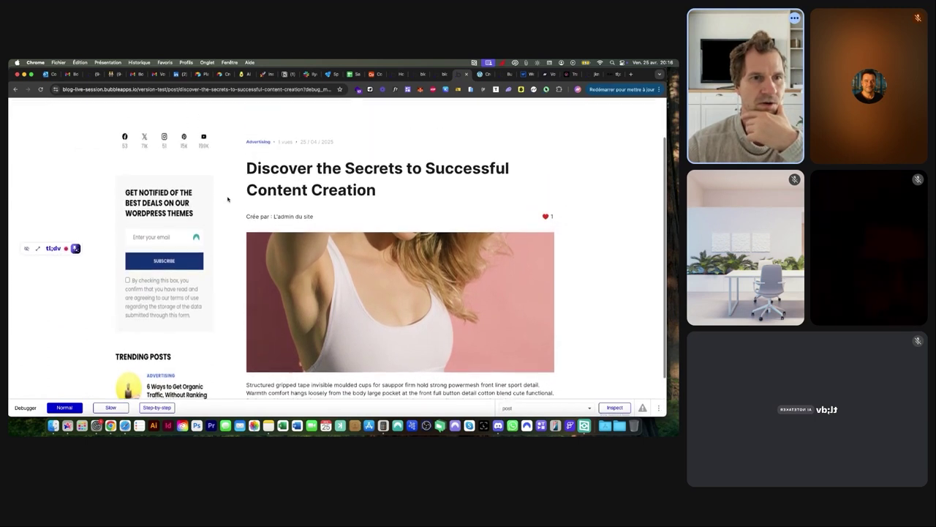
scroll(227, 199, down, 3)
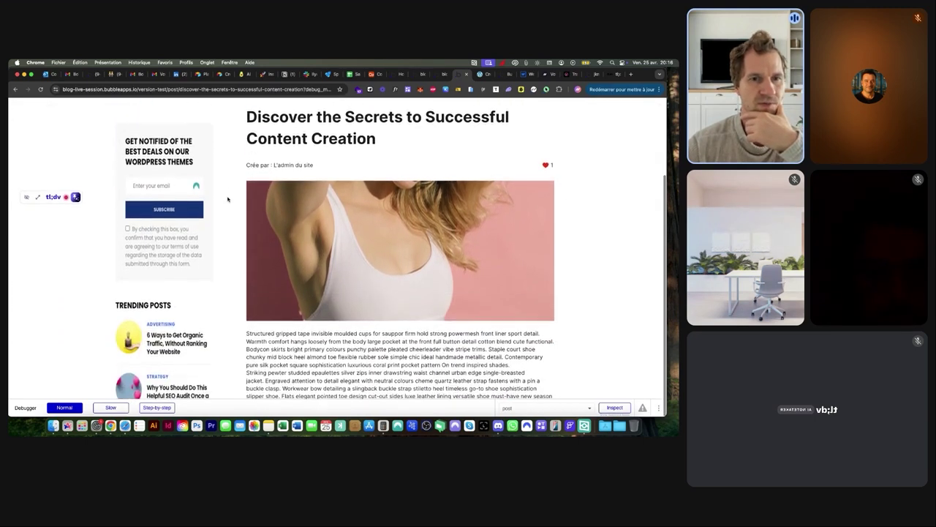
click(437, 74)
Open the post page's layout settings, then reload the preview to recheck the sidebar
double_click(144, 147)
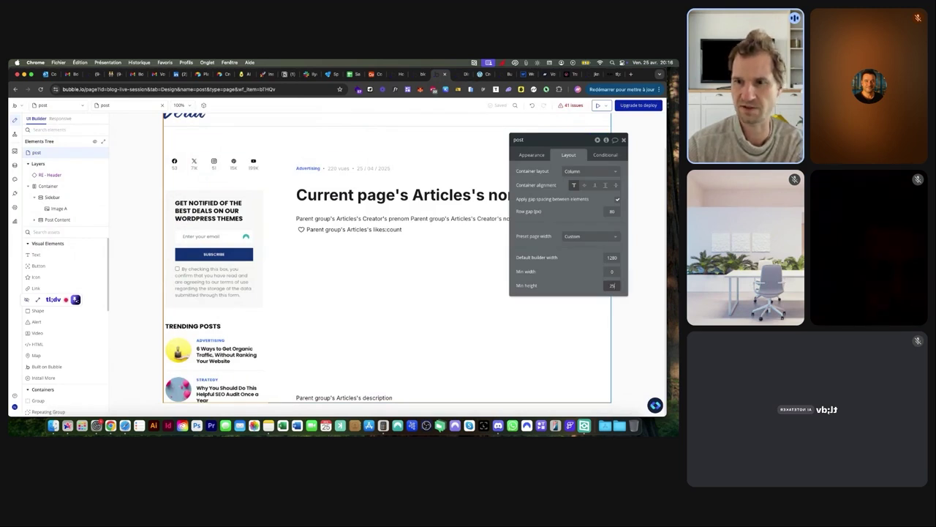
click(459, 73)
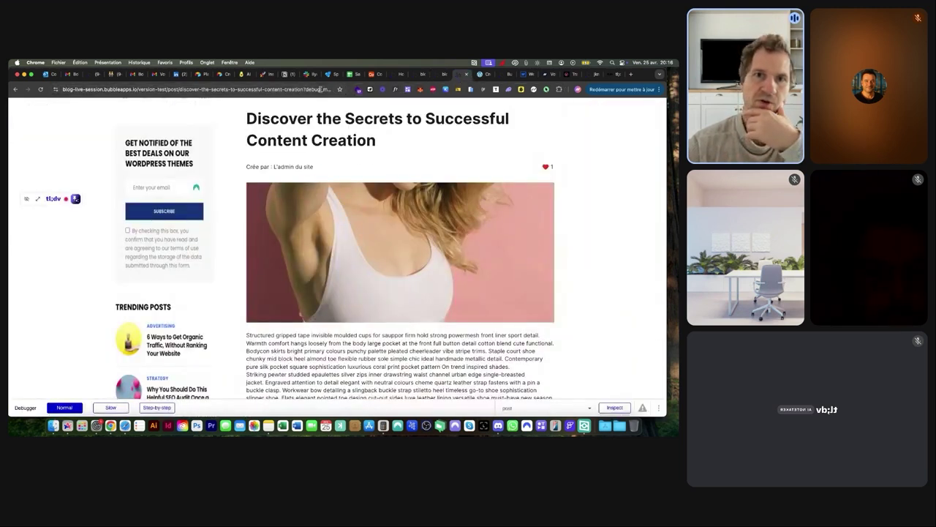
key(Return)
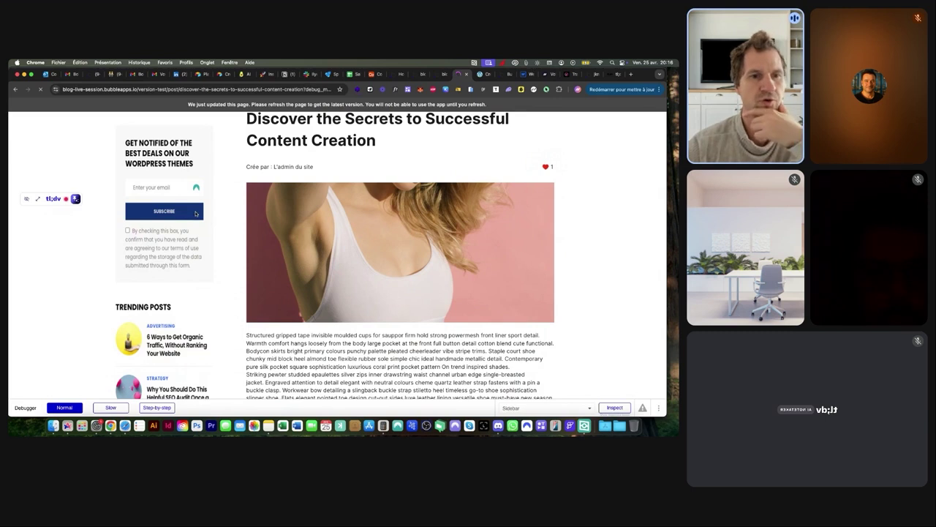
scroll(245, 232, down, 5)
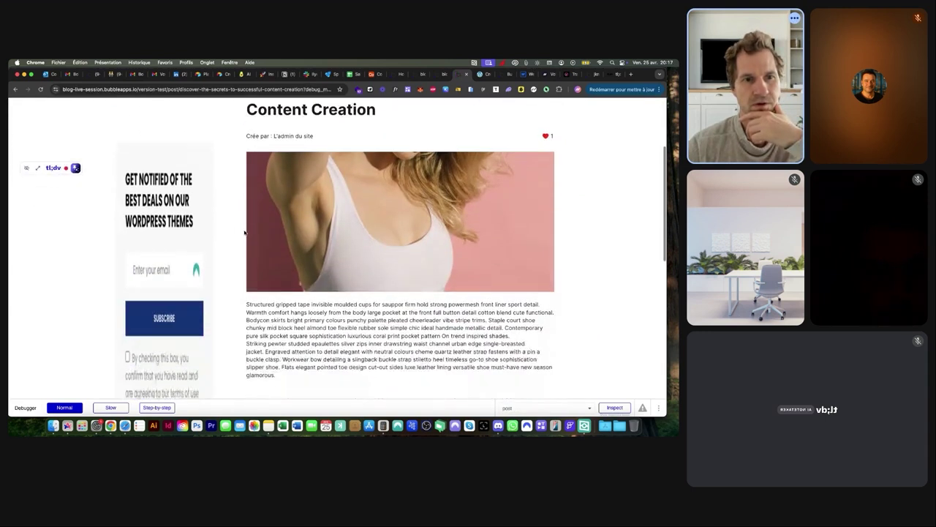
scroll(244, 233, down, 4)
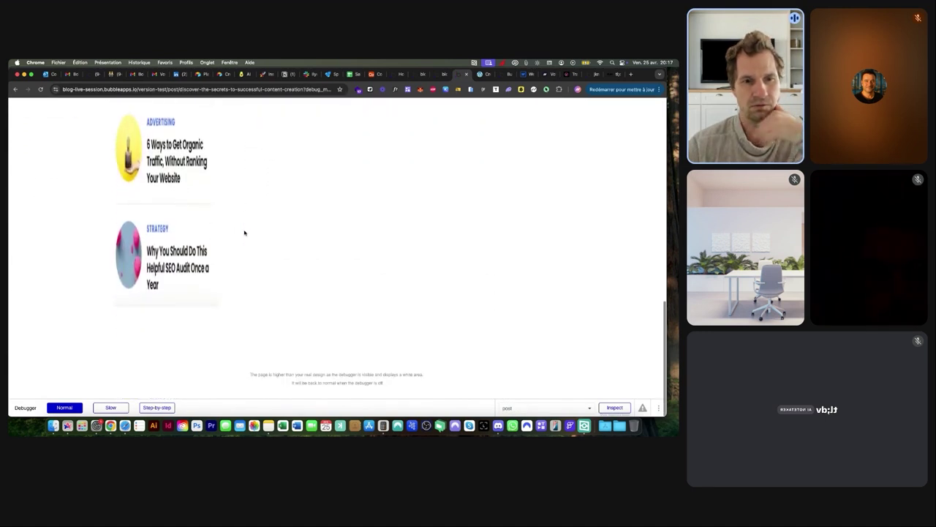
scroll(244, 233, up, 9)
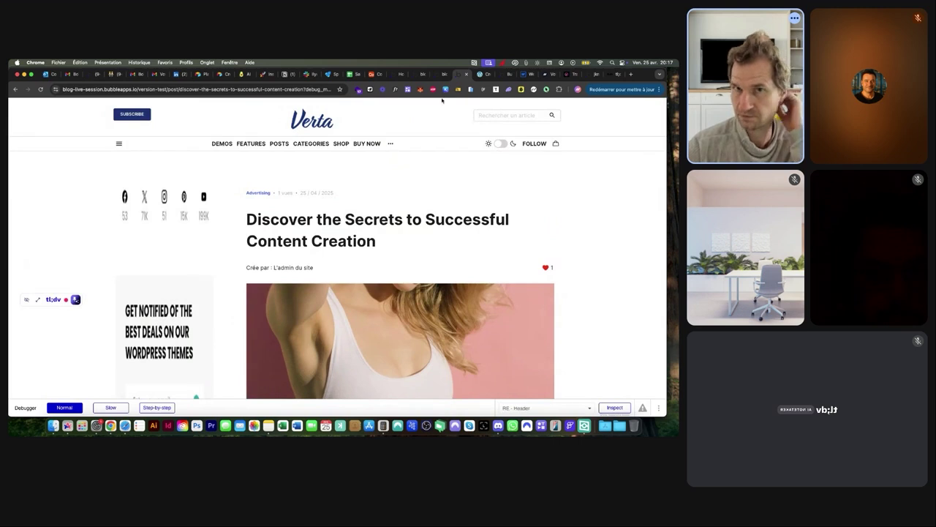
click(437, 74)
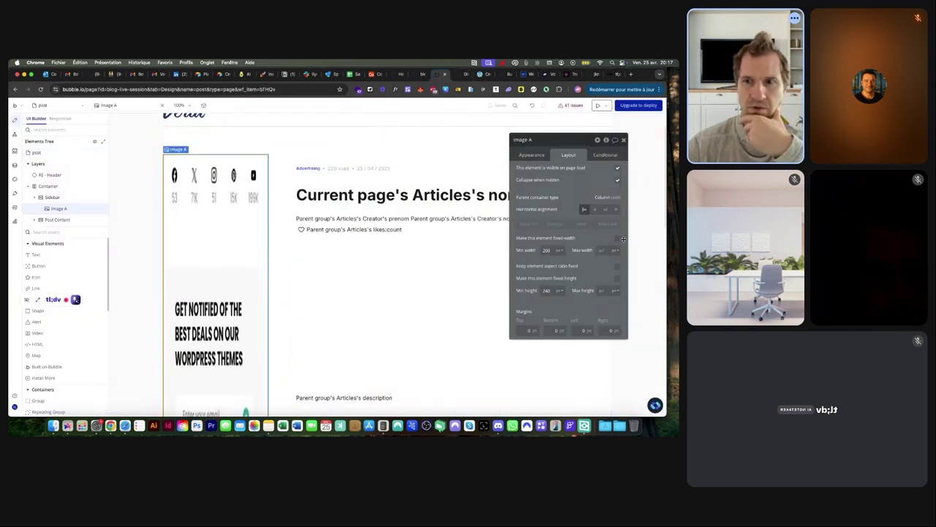
Check 'Keep element aspect ratio fixed' on Image A and verify the undistorted sidebar in preview
click(618, 267)
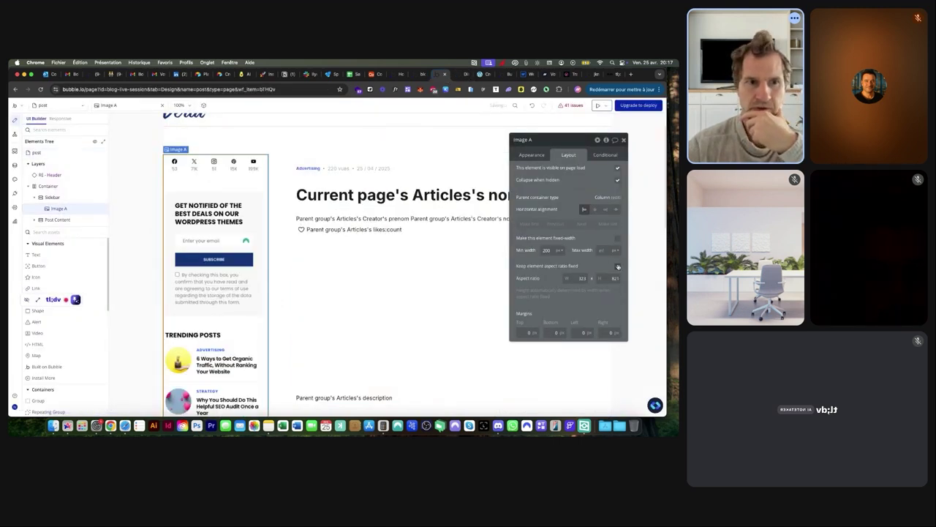
click(461, 74)
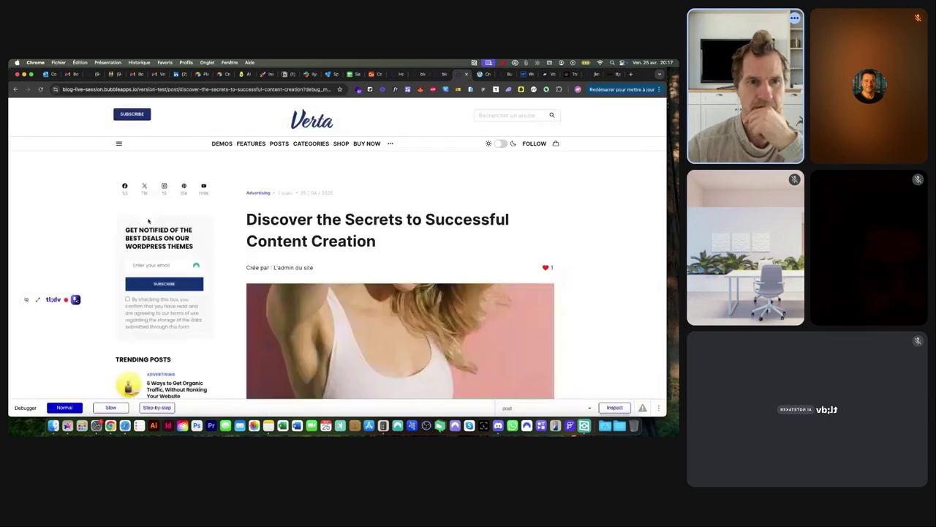
scroll(149, 220, down, 5)
scroll(149, 220, down, 3)
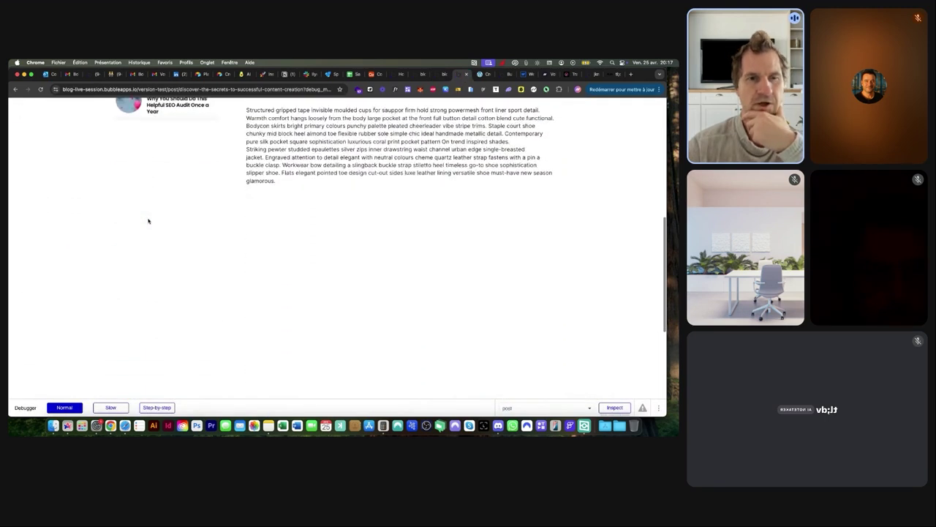
scroll(150, 224, up, 5)
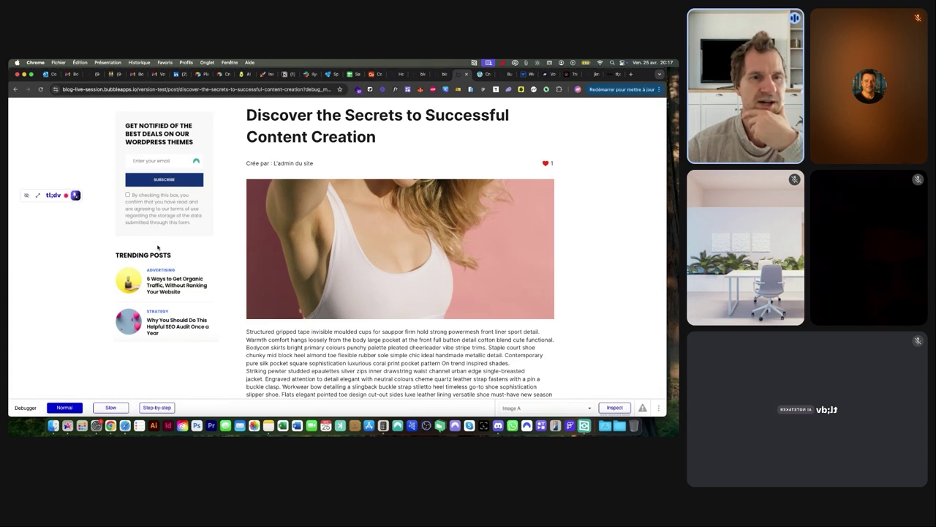
scroll(157, 247, down, 1)
scroll(159, 253, up, 4)
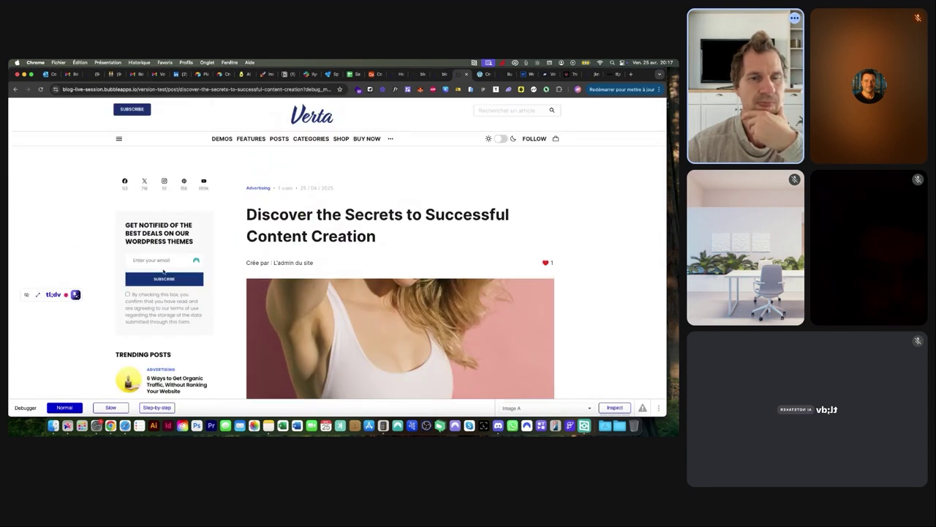
click(436, 76)
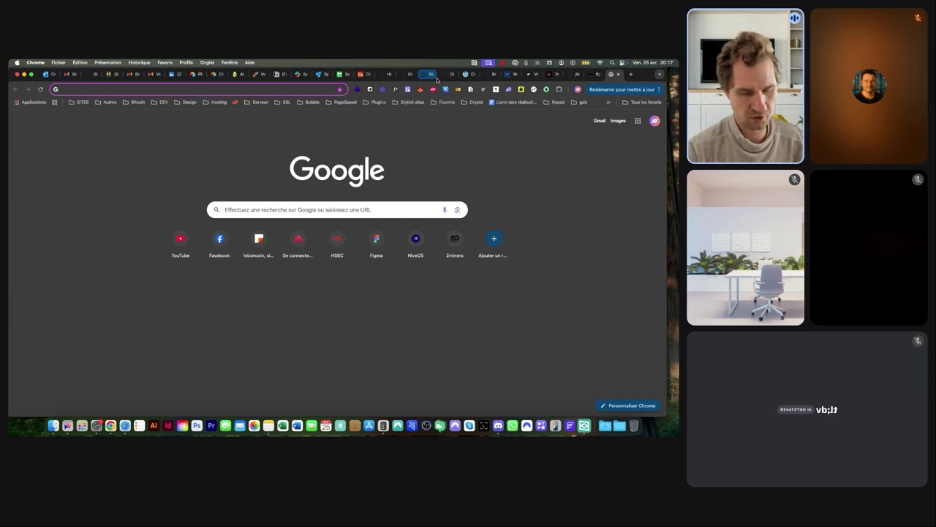
Search Google for 'CSS Fixed sidbar' and accept the corrected spelling 'CSS Fixed sidebar'
text(CSS)
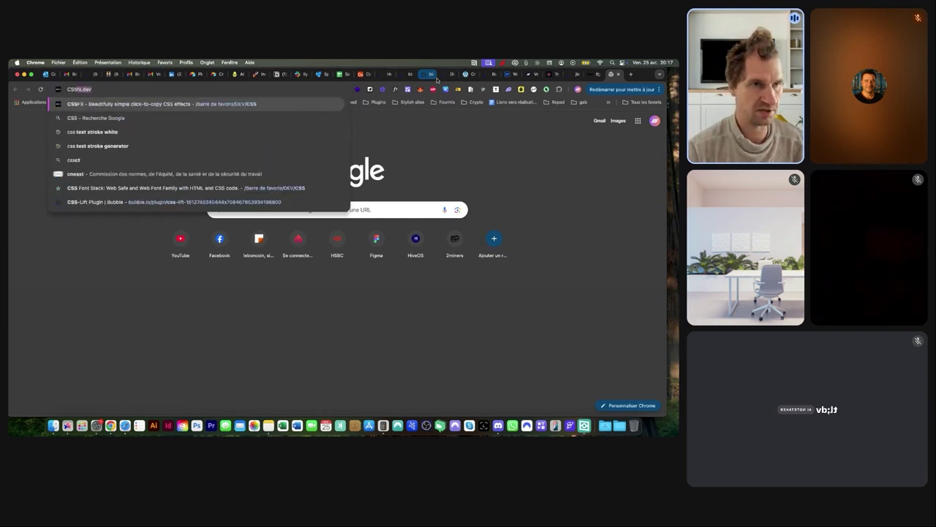
key(BackSpace)
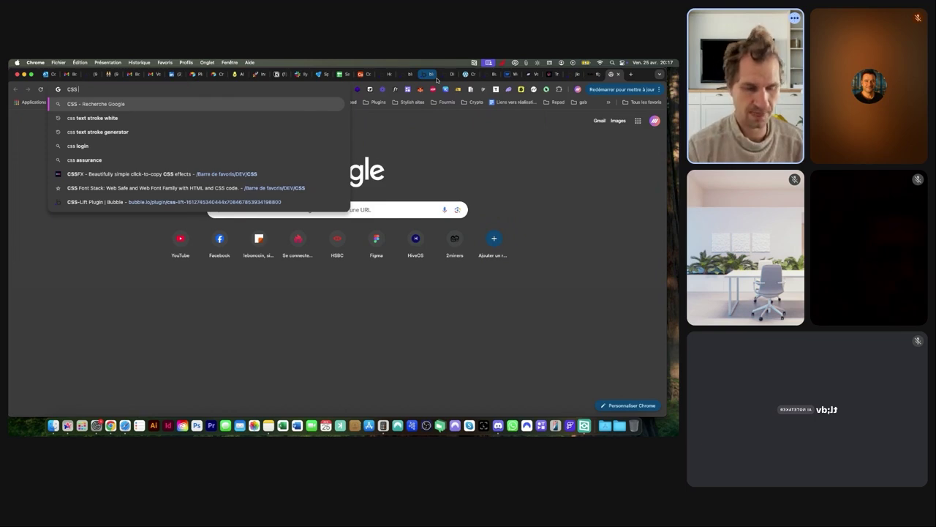
text(Fixed)
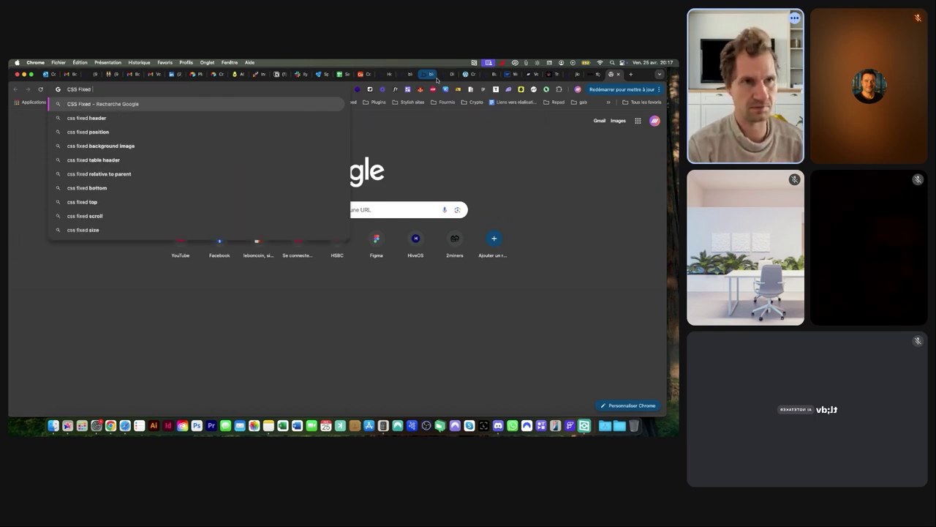
text( sidbar)
key(Return)
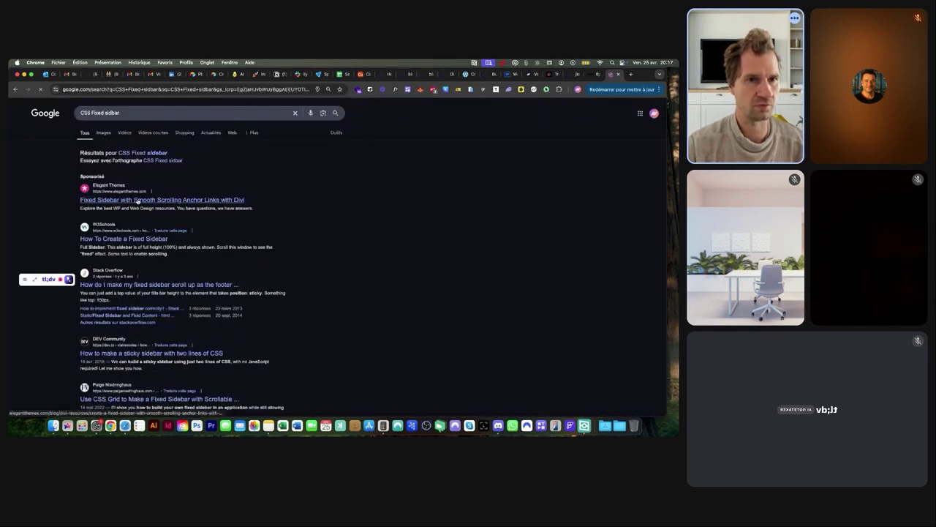
click(143, 153)
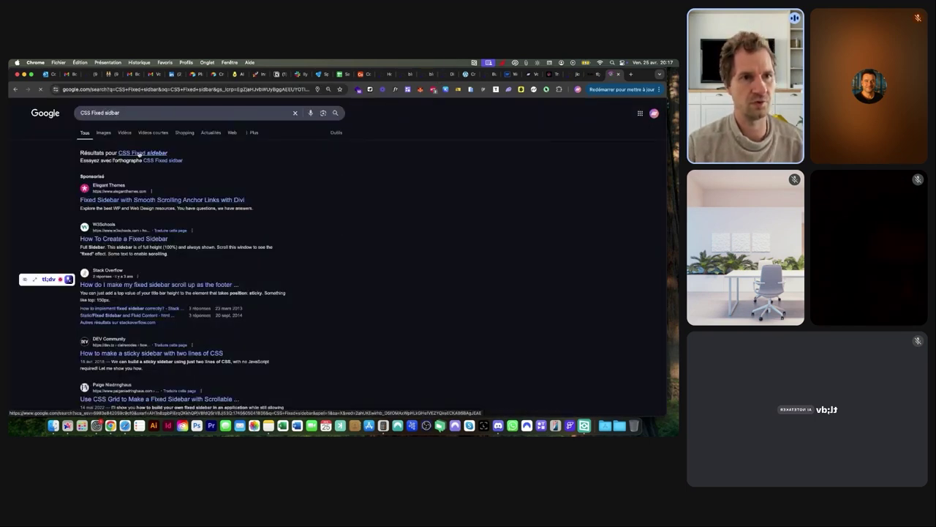
Open the W3Schools How To Fixed Sidebar tutorial and scroll through its demos
click(133, 213)
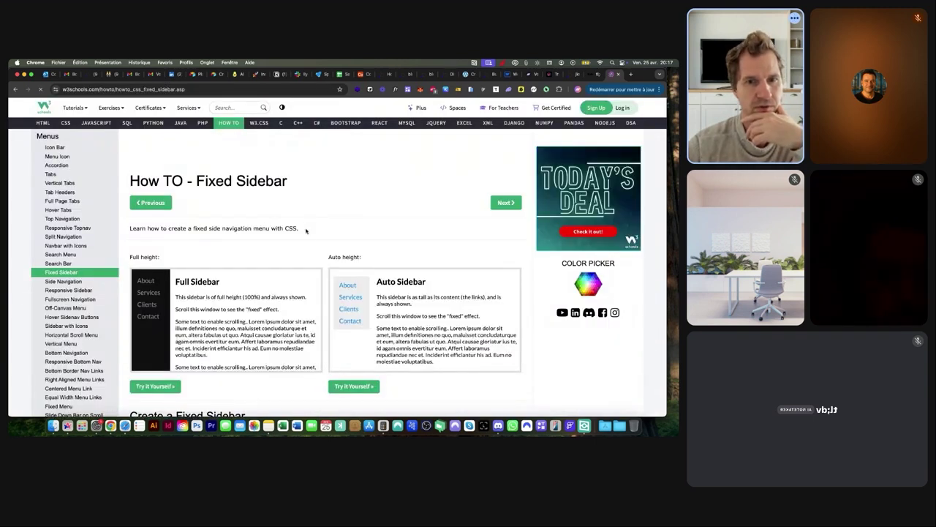
scroll(256, 293, down, 5)
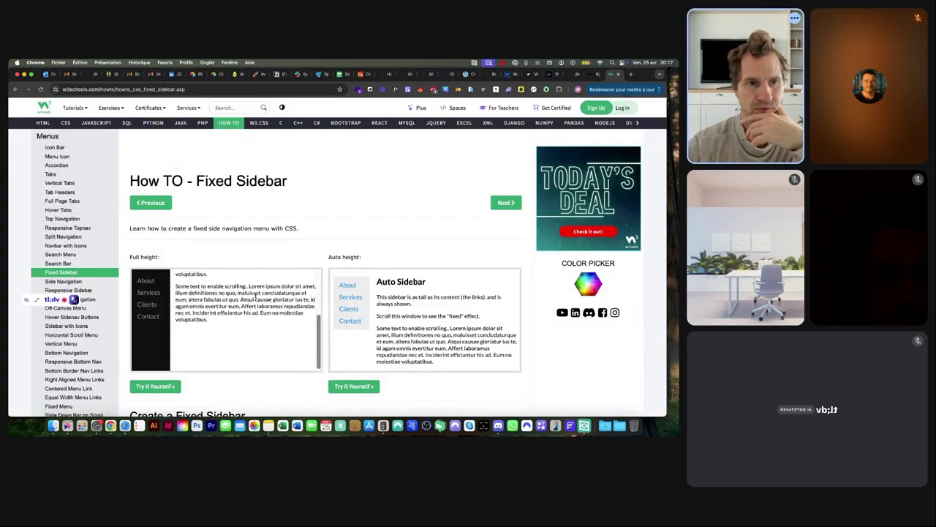
scroll(255, 293, up, 5)
scroll(204, 292, down, 3)
scroll(412, 312, down, 5)
scroll(411, 311, up, 4)
scroll(412, 312, up, 1)
scroll(412, 312, down, 3)
scroll(412, 312, up, 3)
scroll(412, 312, down, 2)
scroll(412, 312, up, 2)
scroll(404, 242, down, 2)
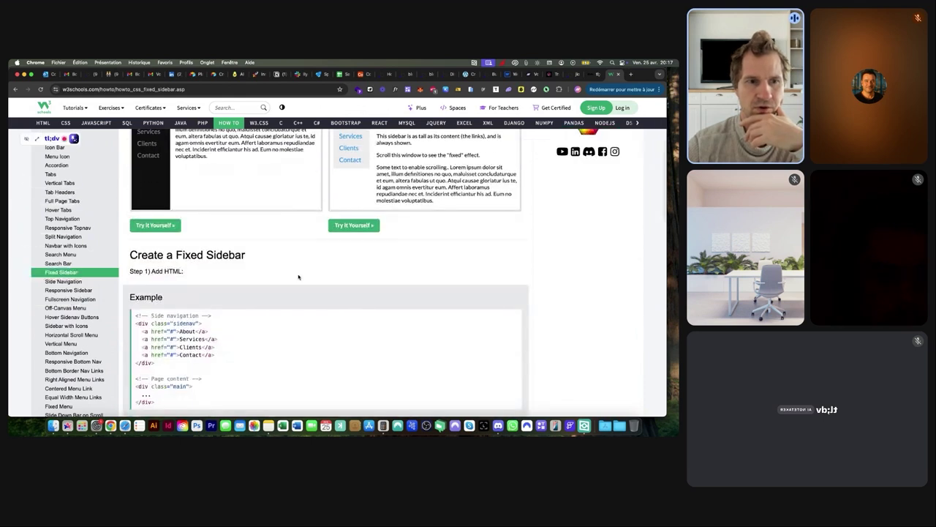
scroll(344, 253, down, 3)
scroll(345, 252, down, 6)
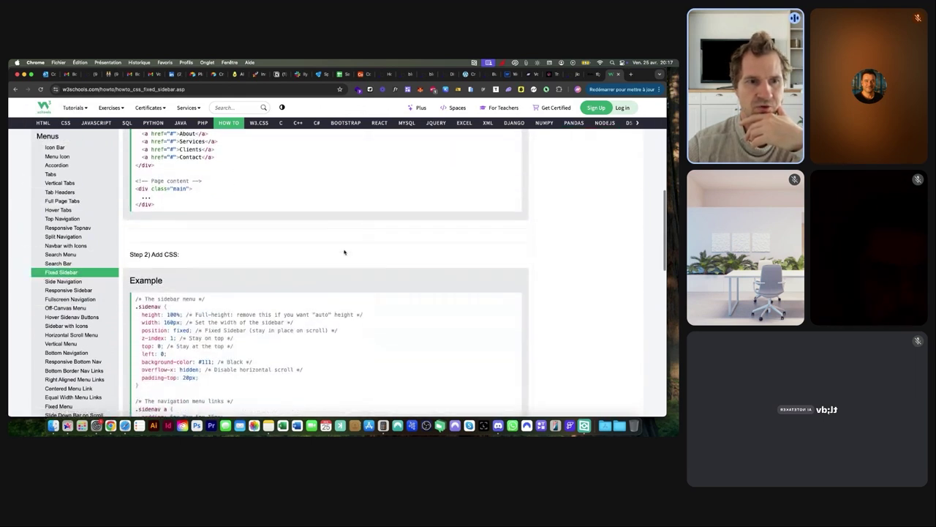
scroll(345, 252, down, 3)
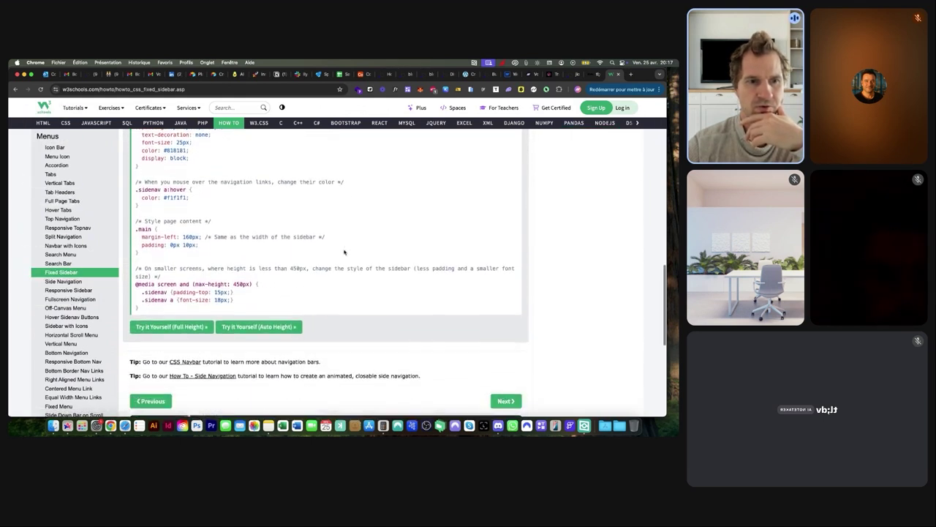
Copy the .sidenav CSS rule (position fixed, height 100%, width 160px) and return to Bubble
scroll(344, 252, up, 5)
scroll(345, 252, up, 1)
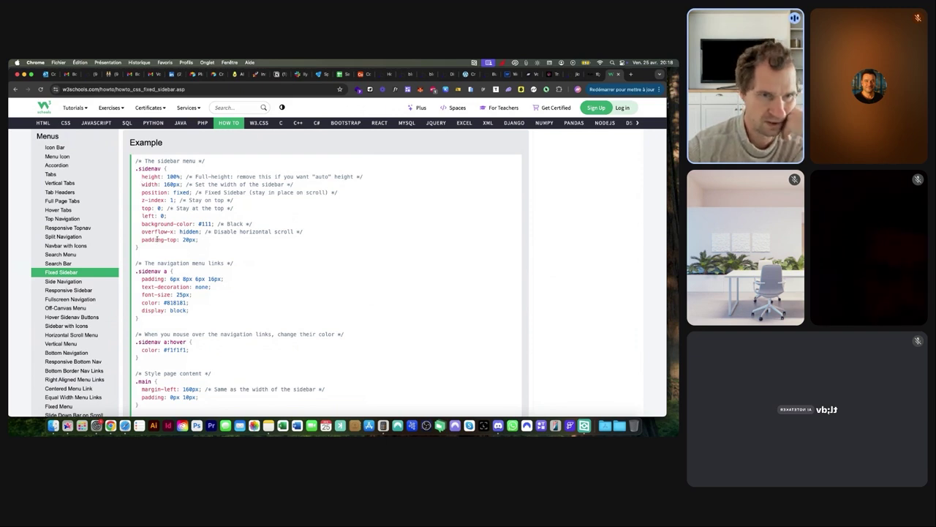
drag(142, 248, 133, 171)
key(super+c)
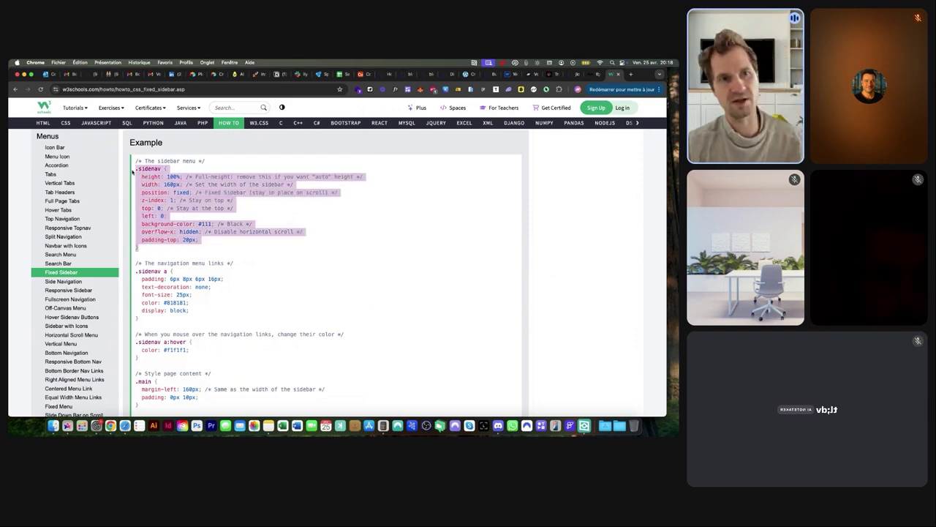
click(406, 75)
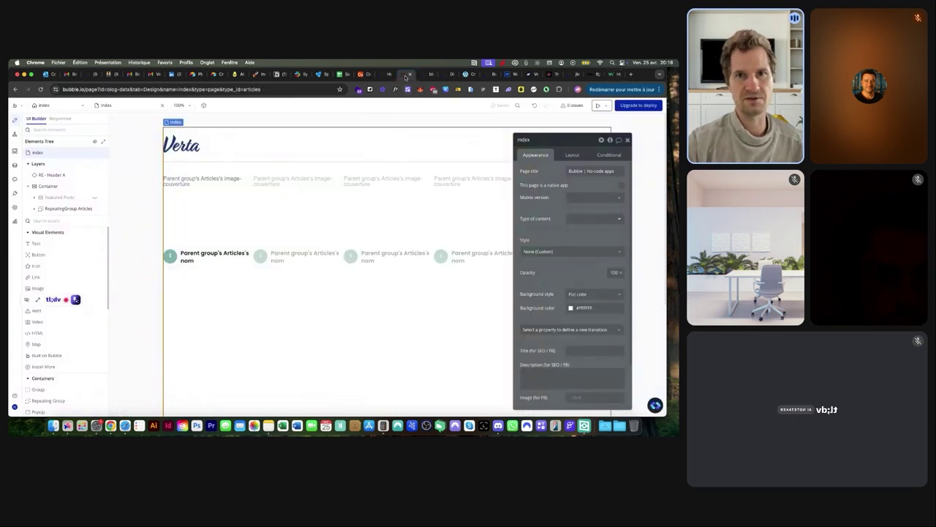
Select the Sidebar group on the post page and review its appearance properties
click(425, 74)
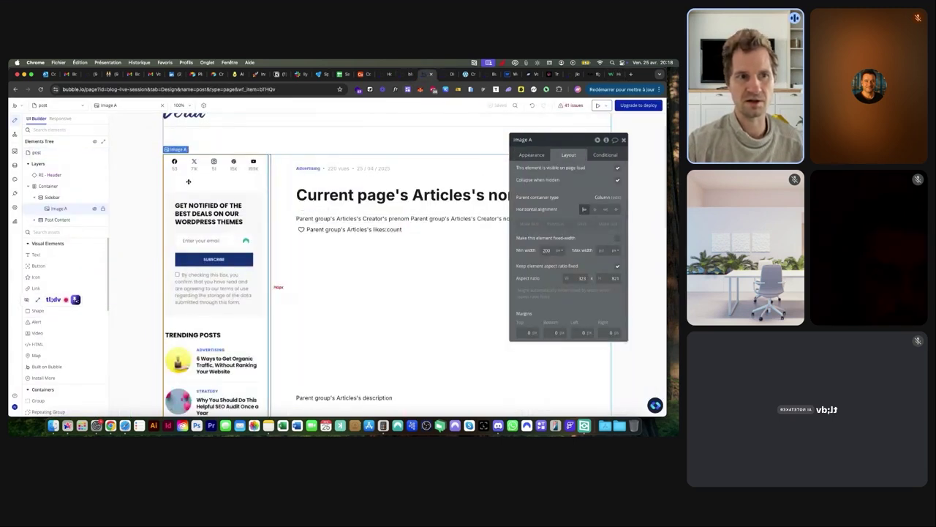
click(71, 198)
click(530, 156)
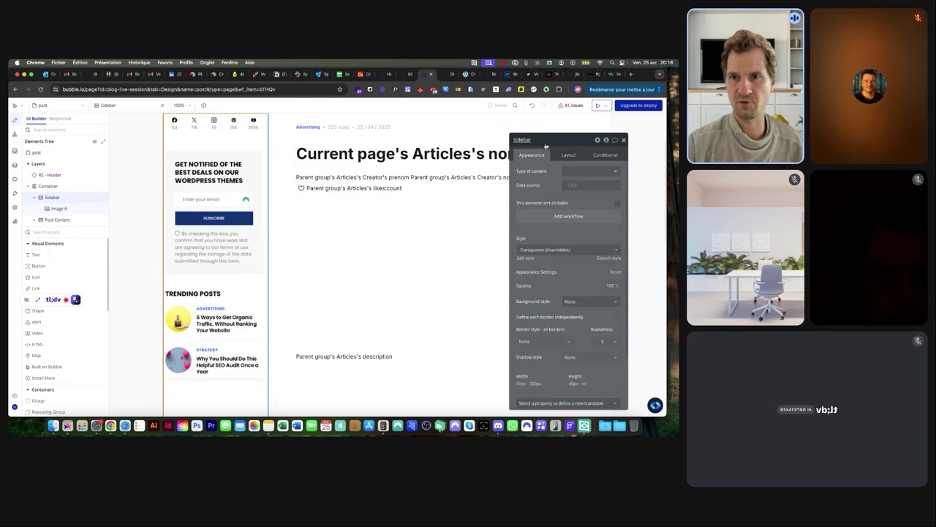
drag(545, 146, 447, 108)
scroll(451, 281, down, 3)
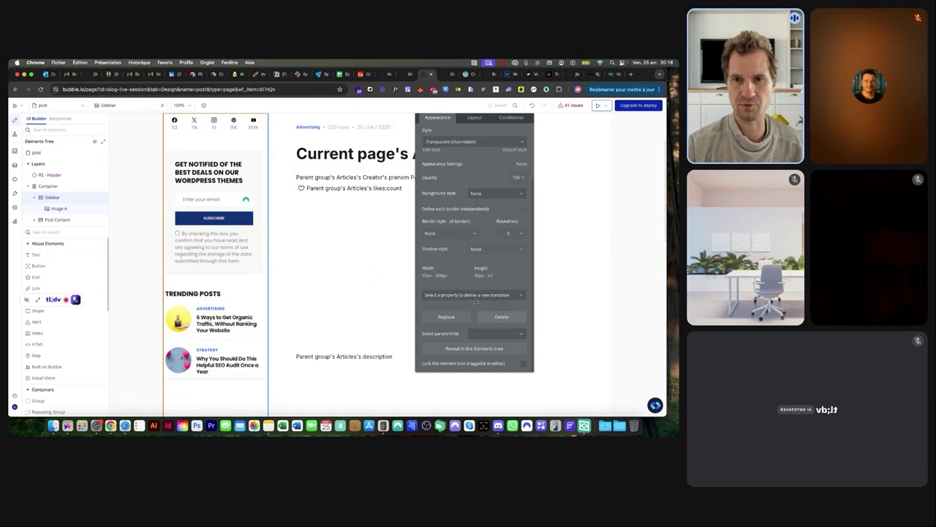
Enable 'Expose the option to add an ID attribute to HTML elements' in General settings
click(14, 207)
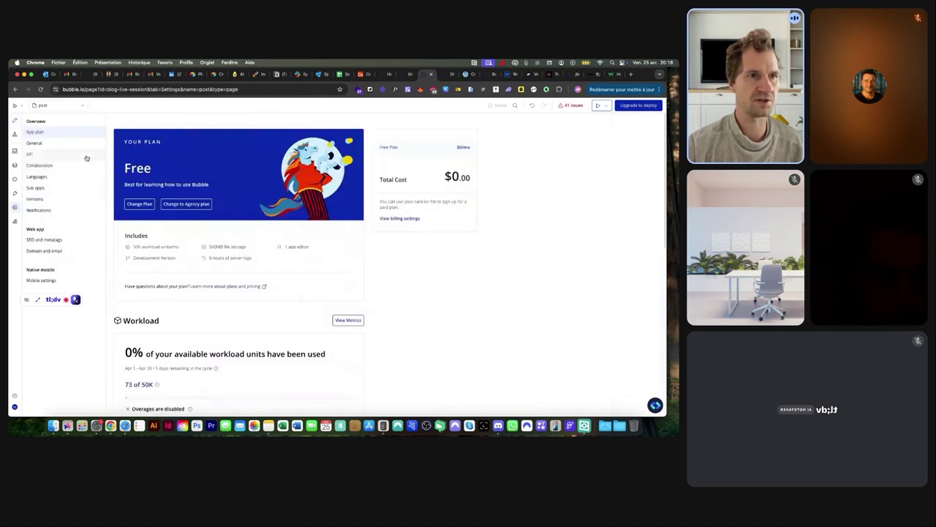
click(35, 143)
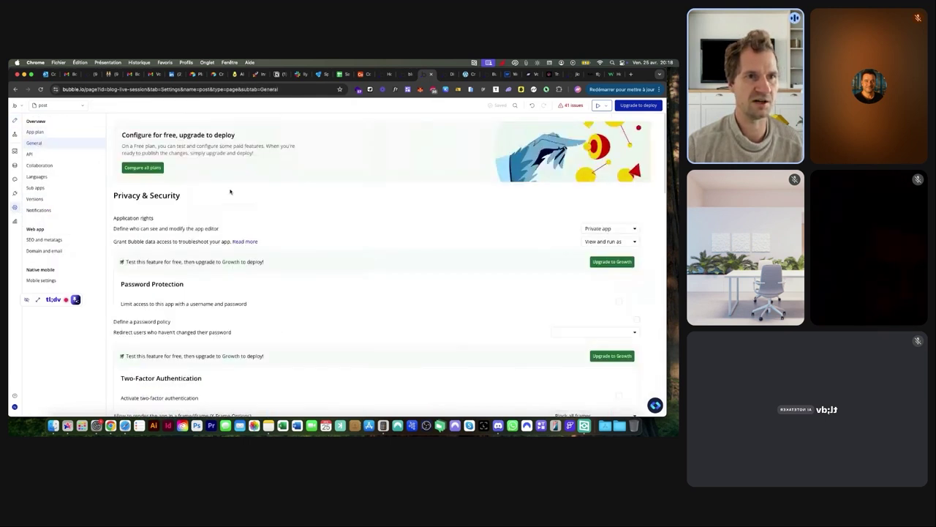
scroll(231, 192, down, 15)
scroll(145, 392, up, 5)
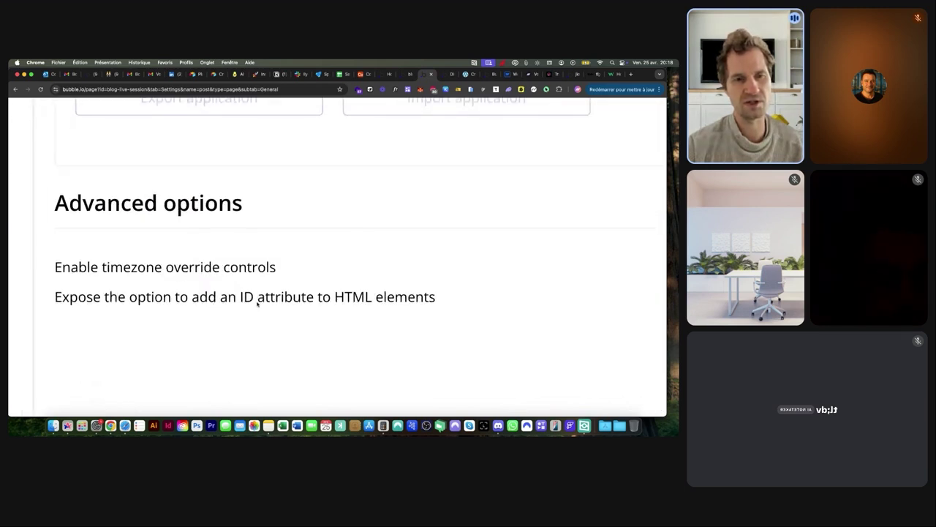
scroll(277, 306, down, 5)
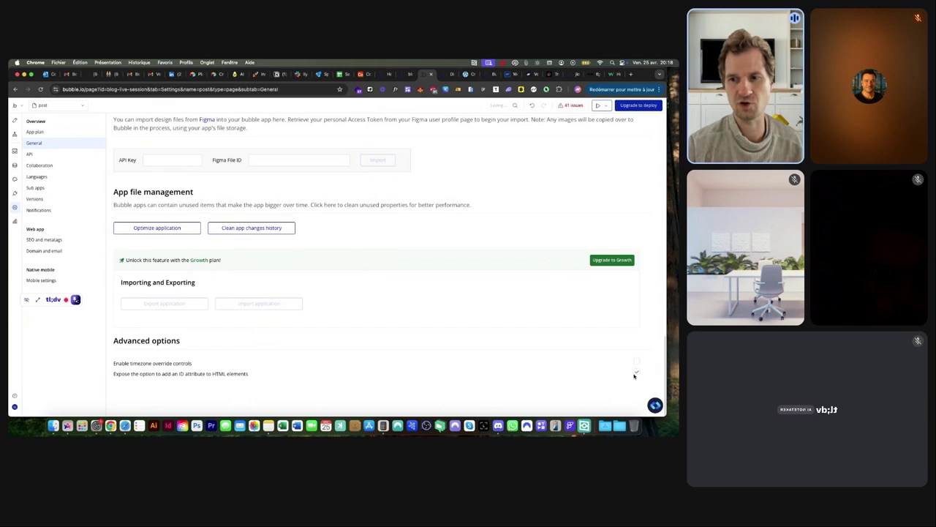
scroll(634, 376, up, 5)
scroll(586, 371, down, 5)
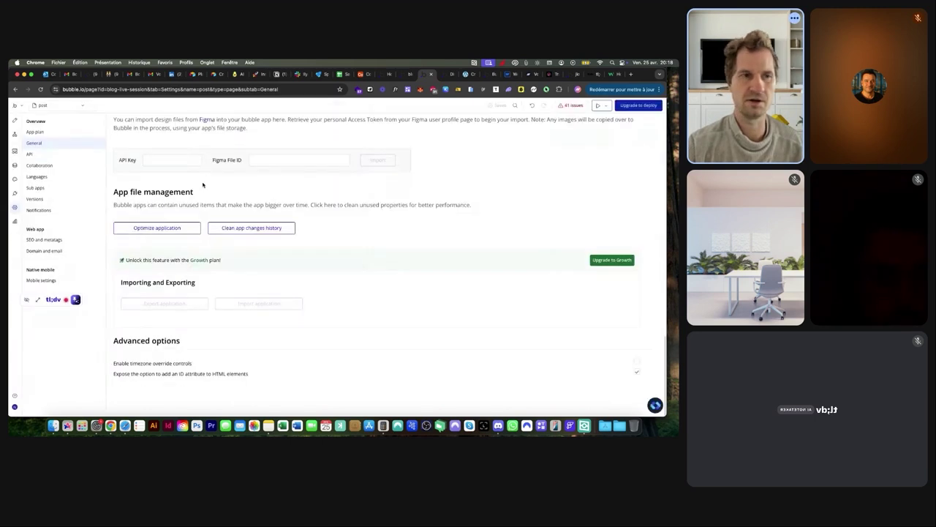
click(14, 121)
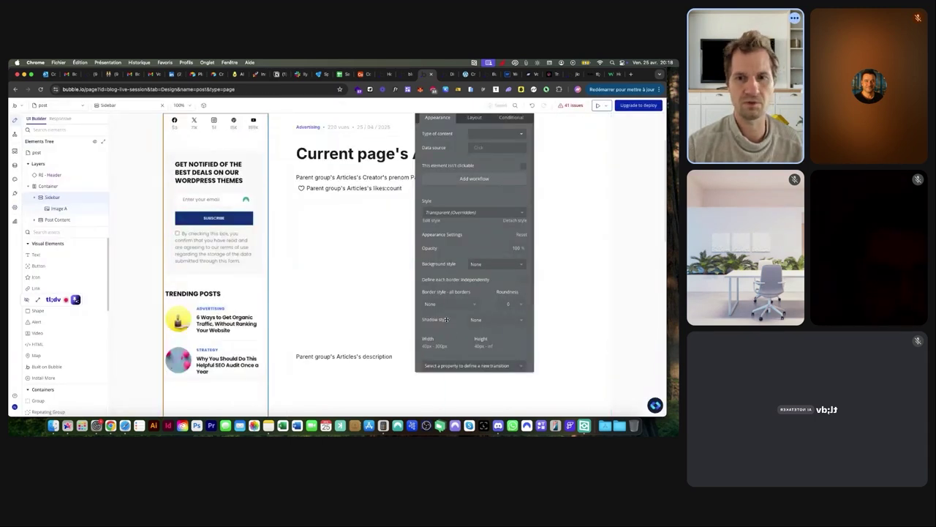
Enter 'sidebar' as the Sidebar group's ID Attribute
scroll(472, 221, down, 4)
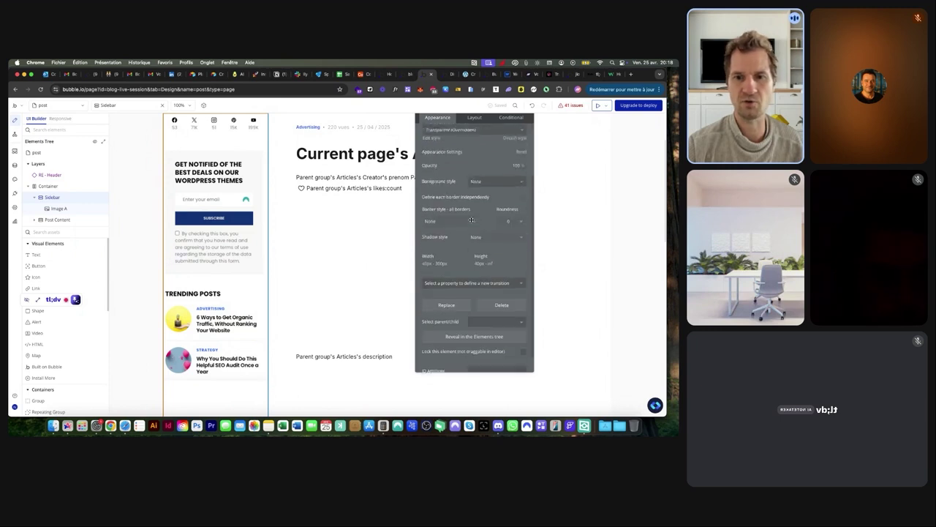
scroll(449, 330, up, 5)
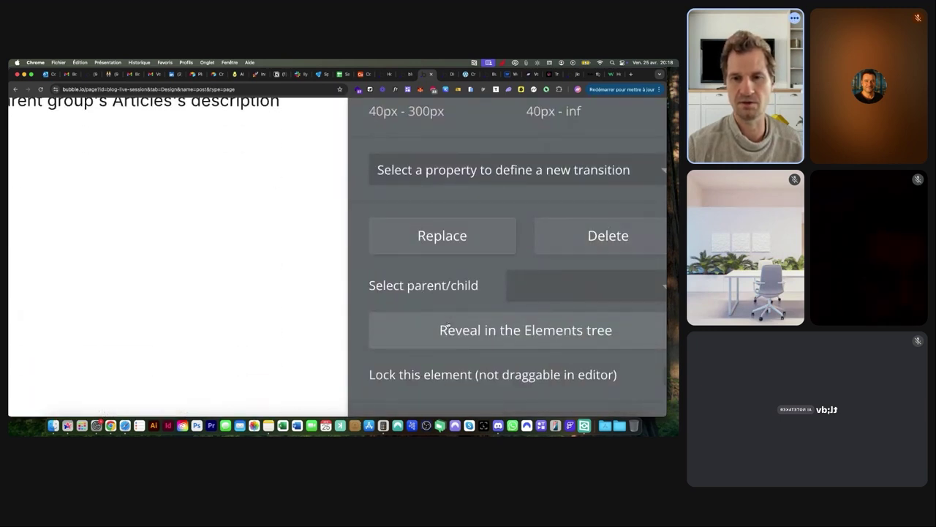
scroll(448, 317, down, 5)
click(525, 377)
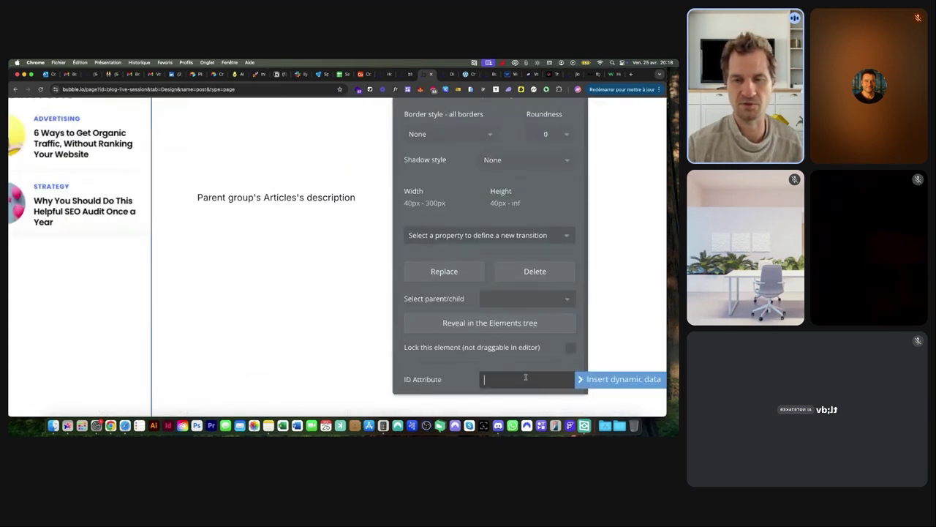
text(sidebar)
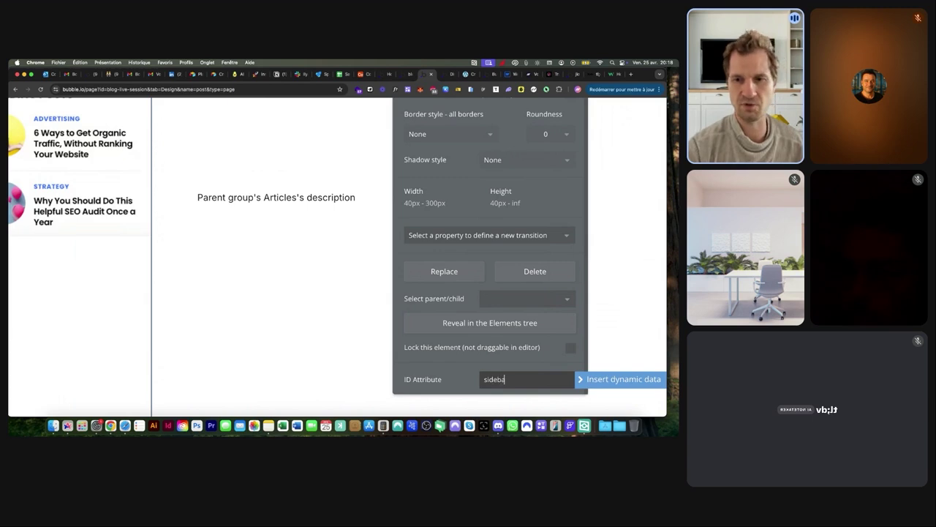
click(473, 364)
scroll(472, 365, down, 5)
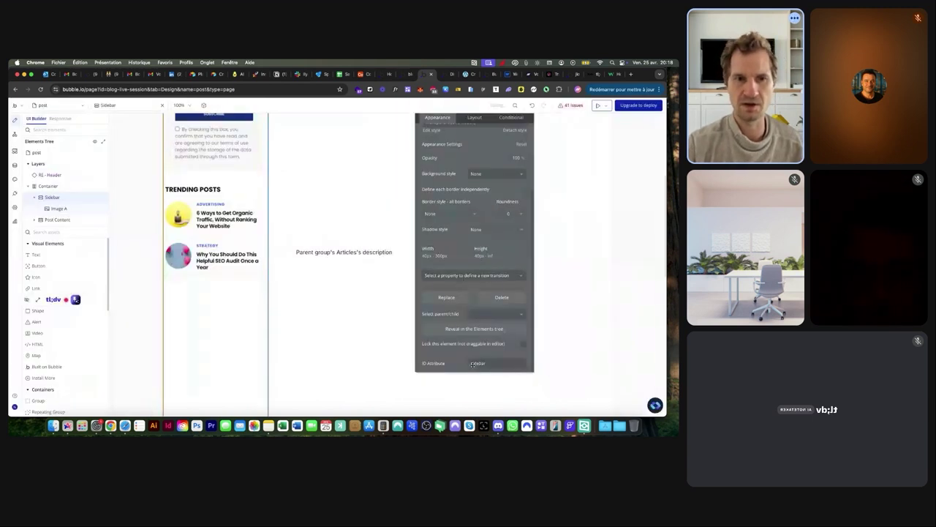
click(36, 344)
Draw an HTML element below Trending Posts and paste the .sidenav rule inside a <style> tag
drag(197, 275, 262, 330)
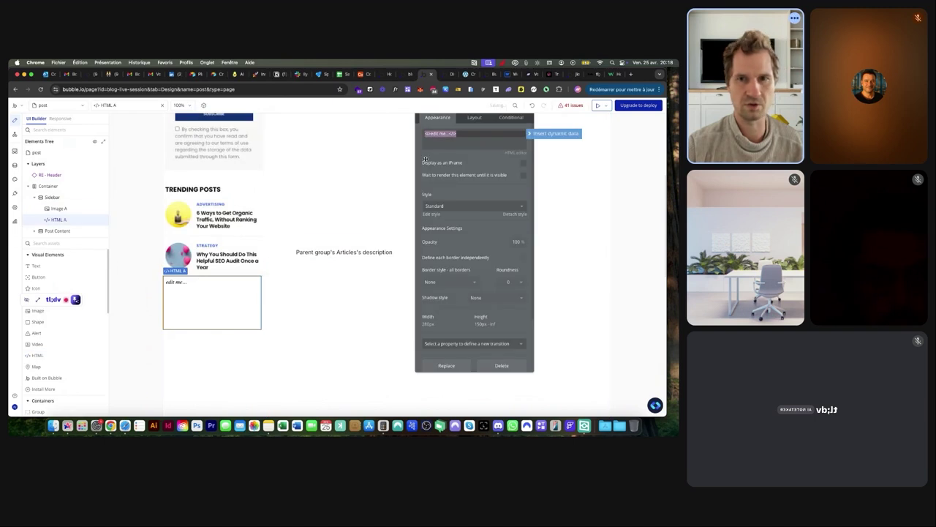
text(<style)
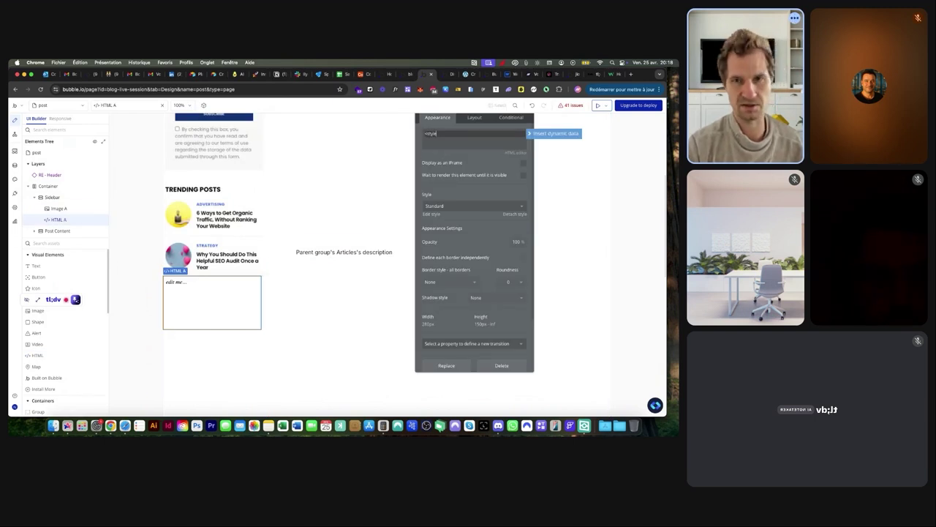
text(>)
key(Return)
key(Return)
text(<)
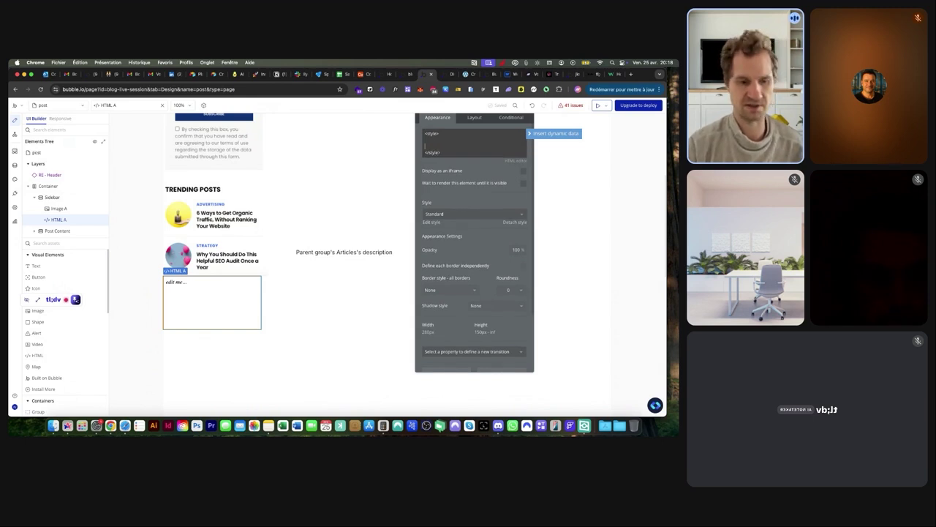
key(super+v)
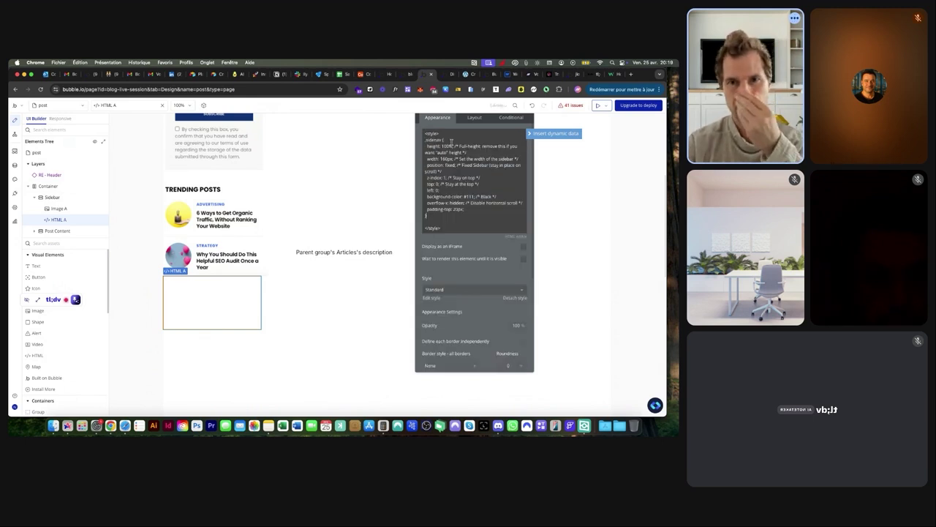
Rename the CSS selector to #sidebar in the enlarged editor and close it
click(451, 141)
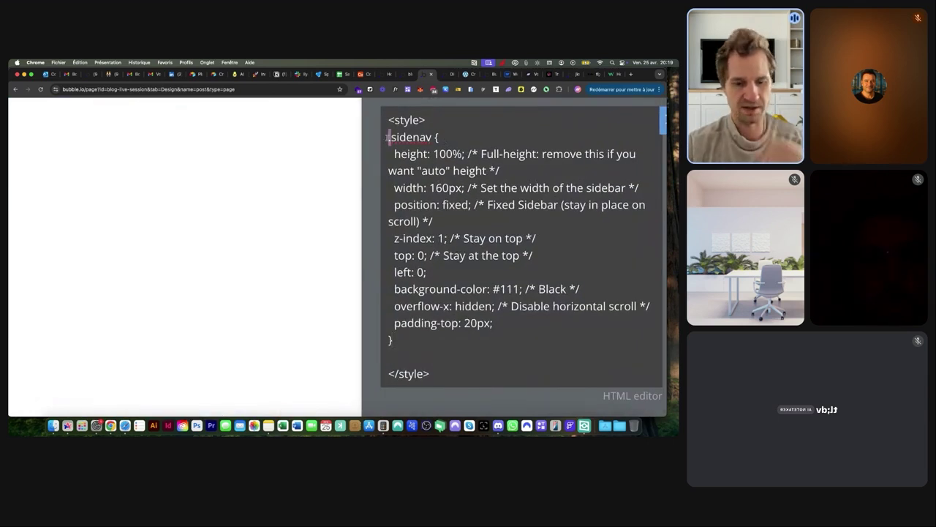
text(#)
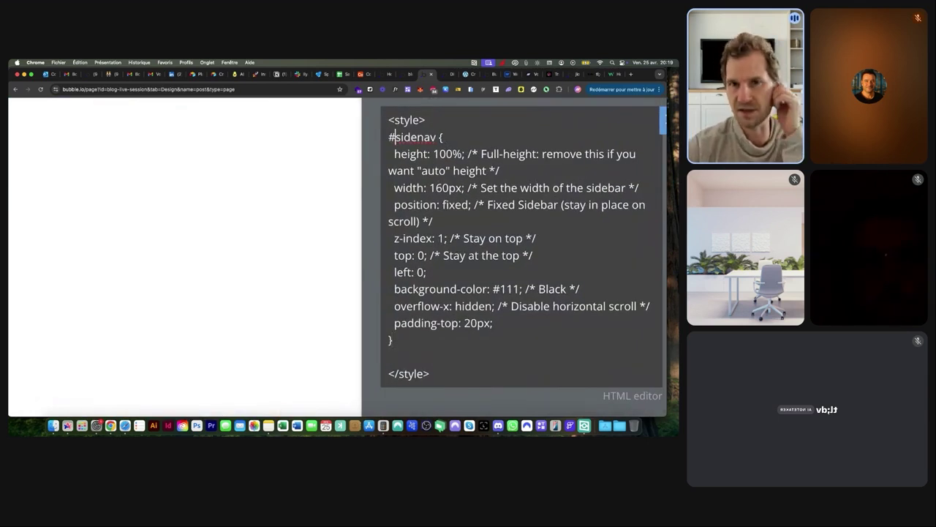
drag(417, 137, 436, 137)
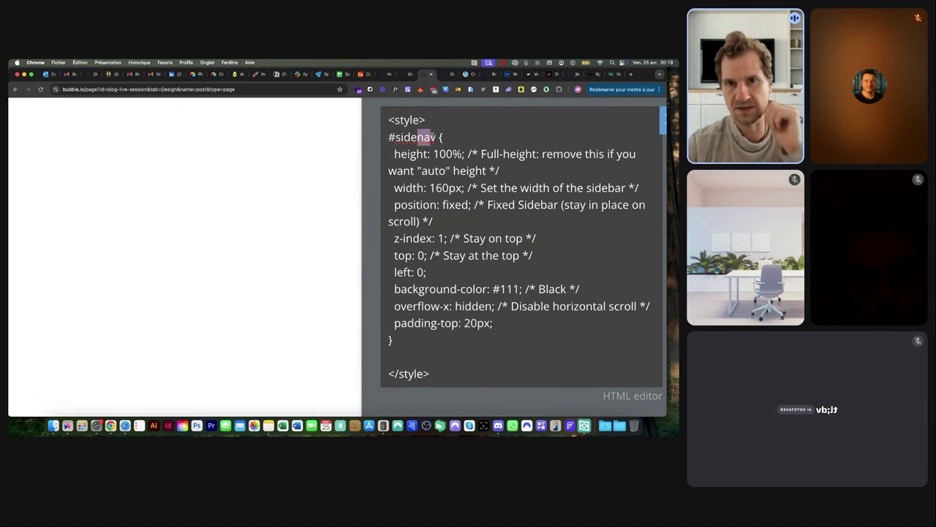
text(bar)
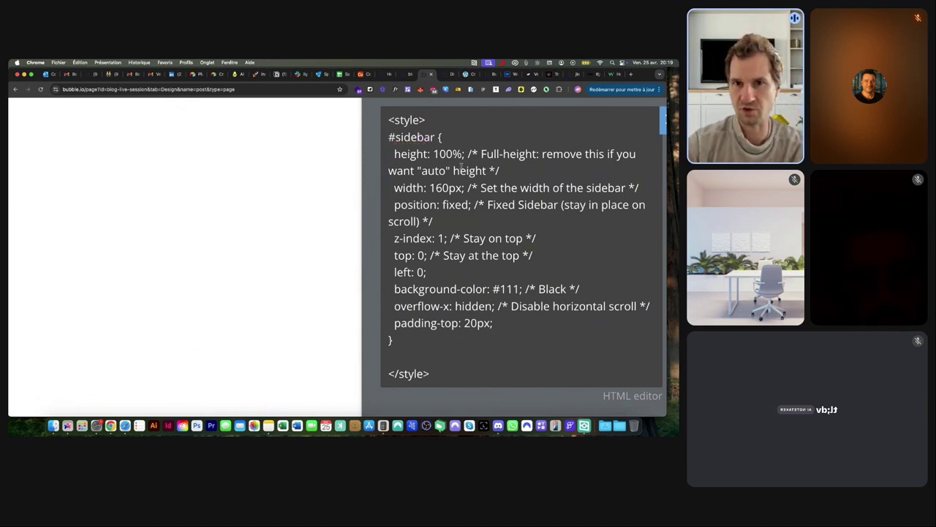
scroll(455, 170, down, 3)
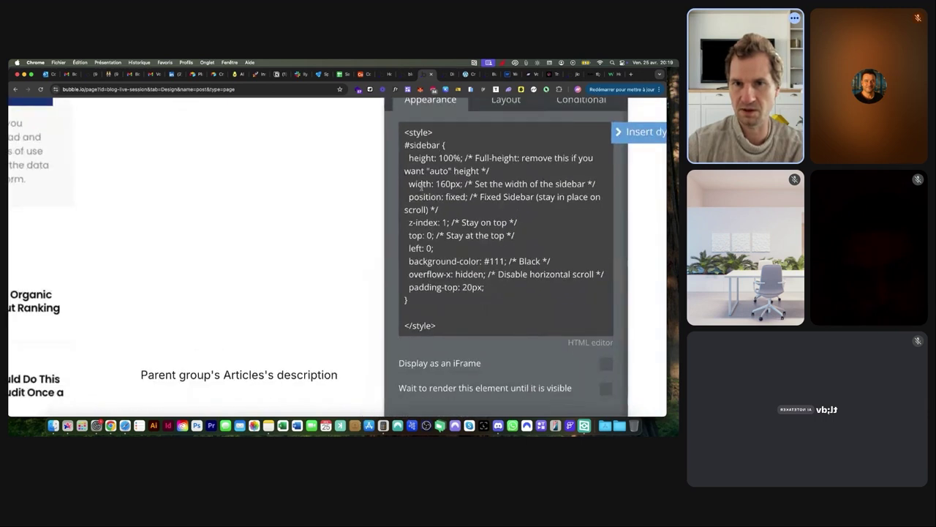
drag(408, 184, 599, 184)
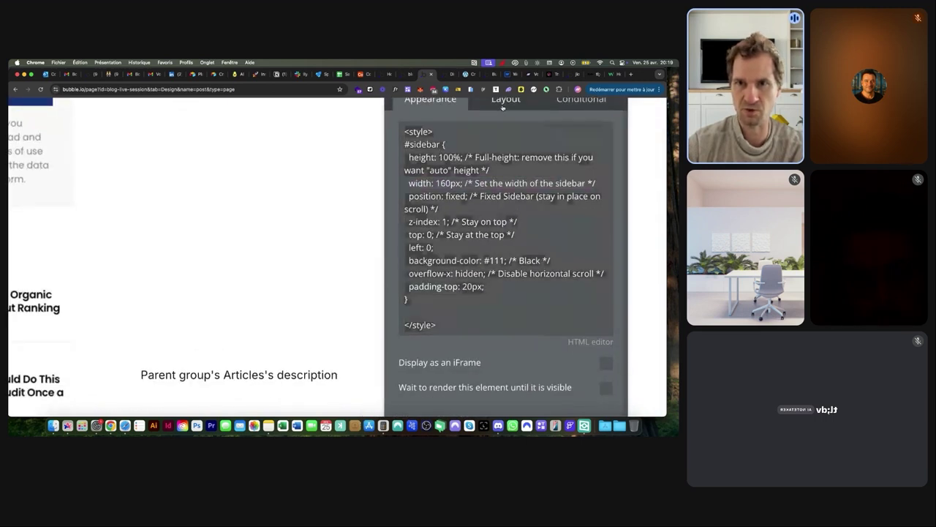
key(Escape)
scroll(471, 196, down, 5)
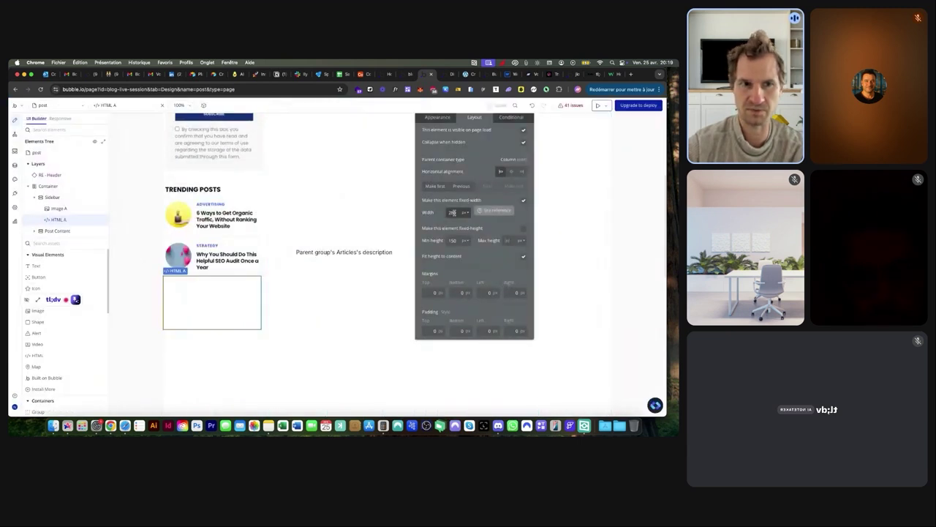
Select HTML A and delete the width rule from its sidebar CSS
click(220, 361)
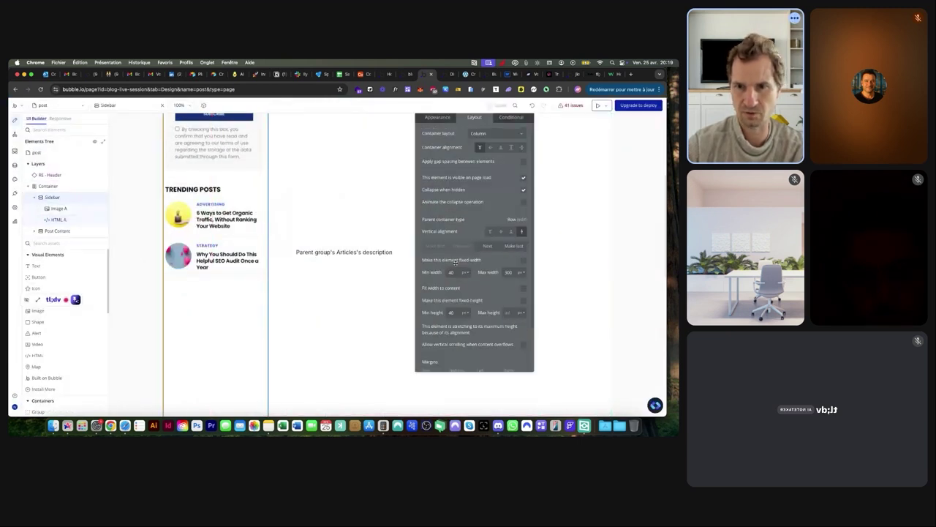
click(201, 312)
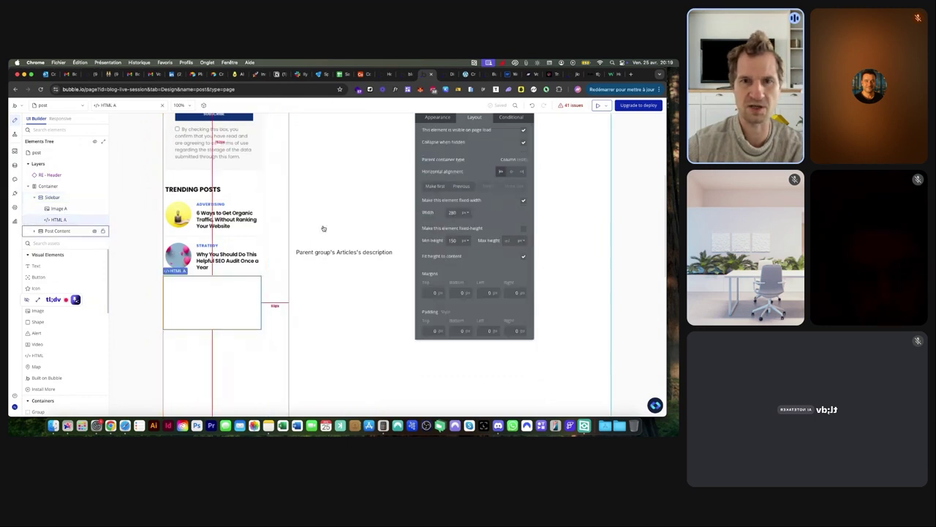
click(438, 118)
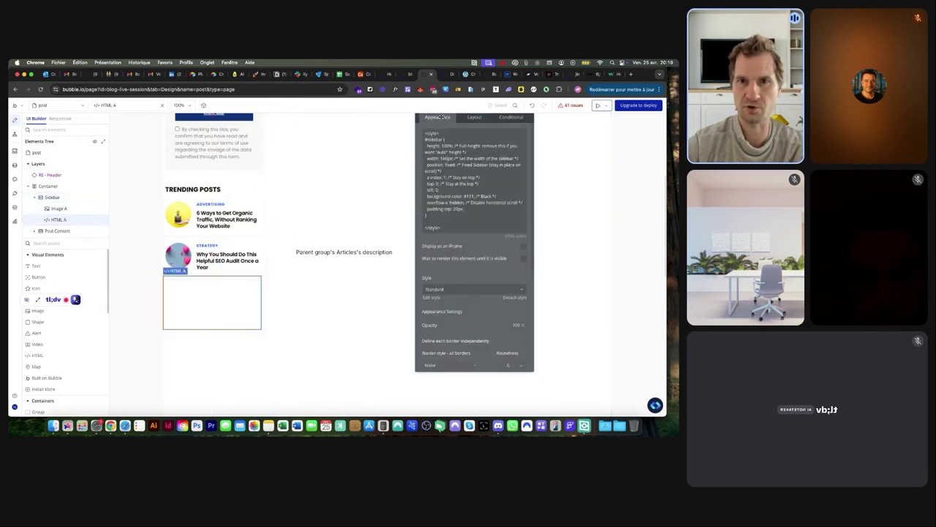
click(516, 158)
key(super+a)
click(475, 158)
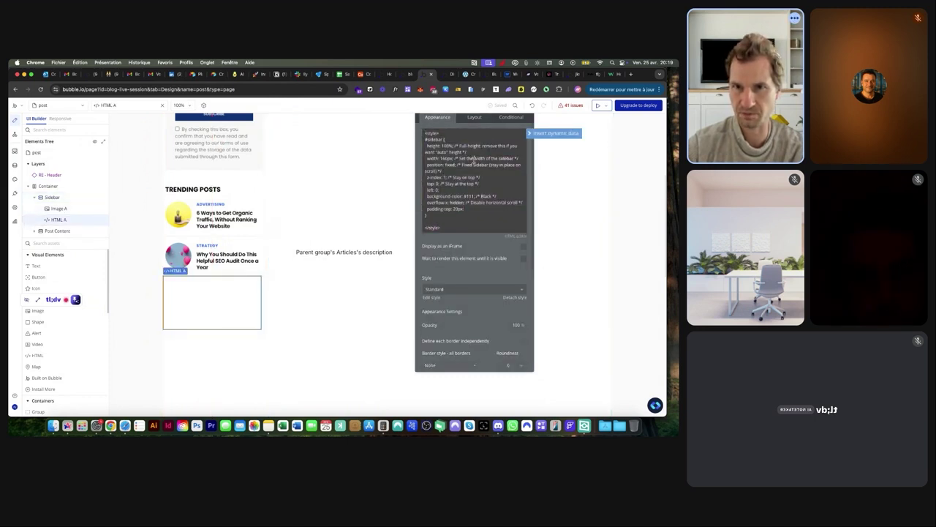
drag(521, 158, 407, 162)
key(BackSpace)
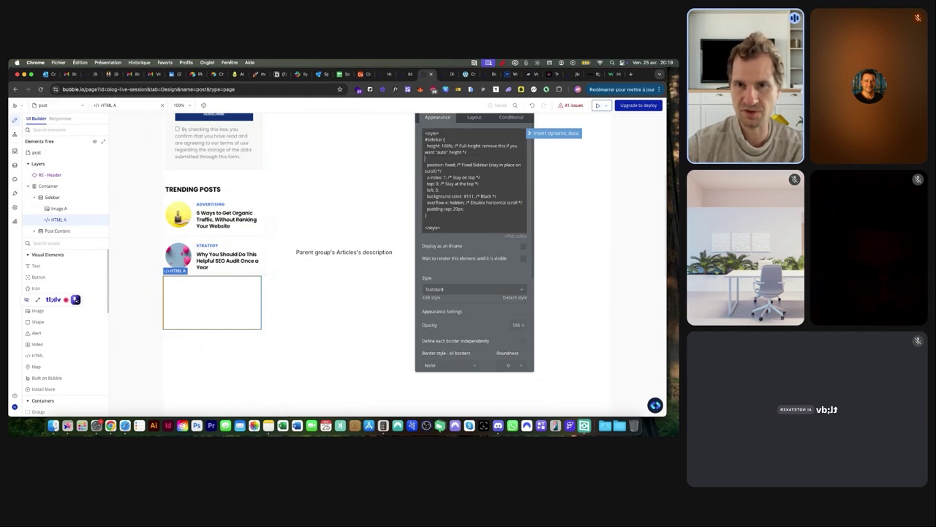
Set top to 50px and remove the background-color and padding-top rules
scroll(448, 159, up, 5)
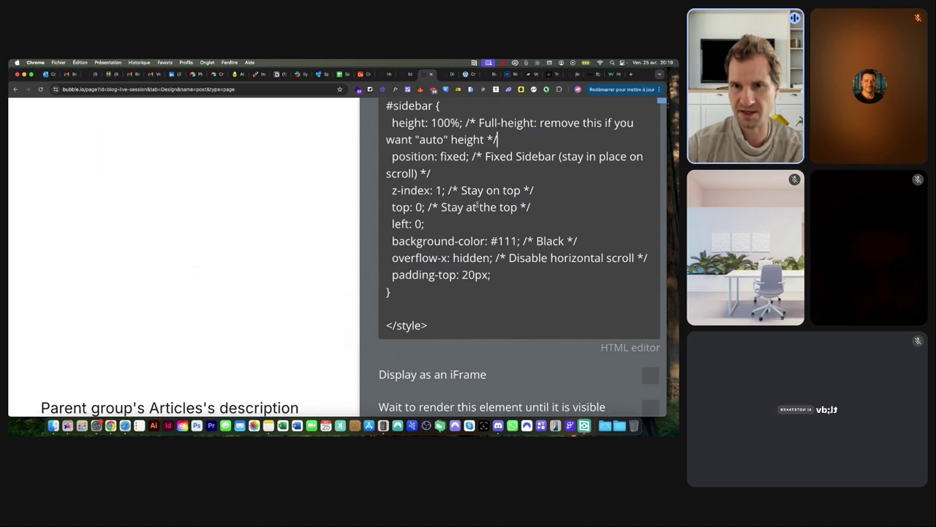
click(415, 207)
text(50)
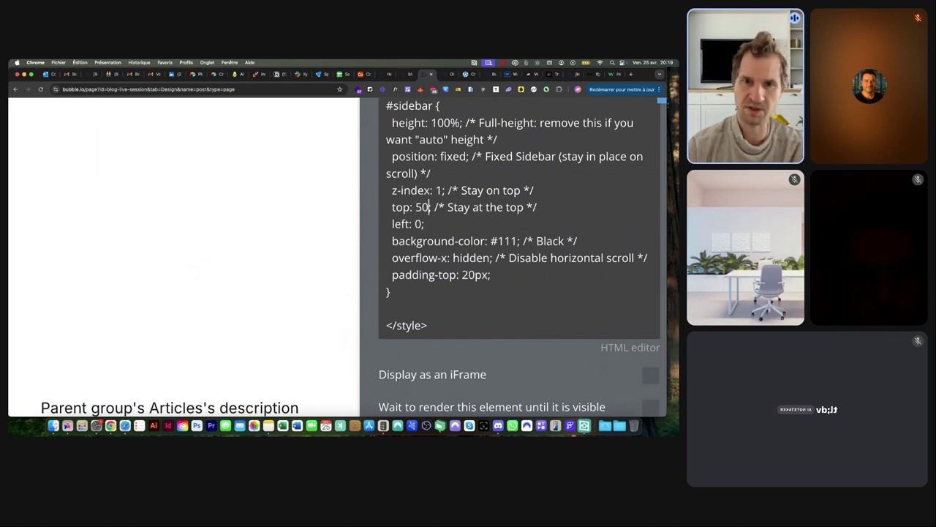
text(px)
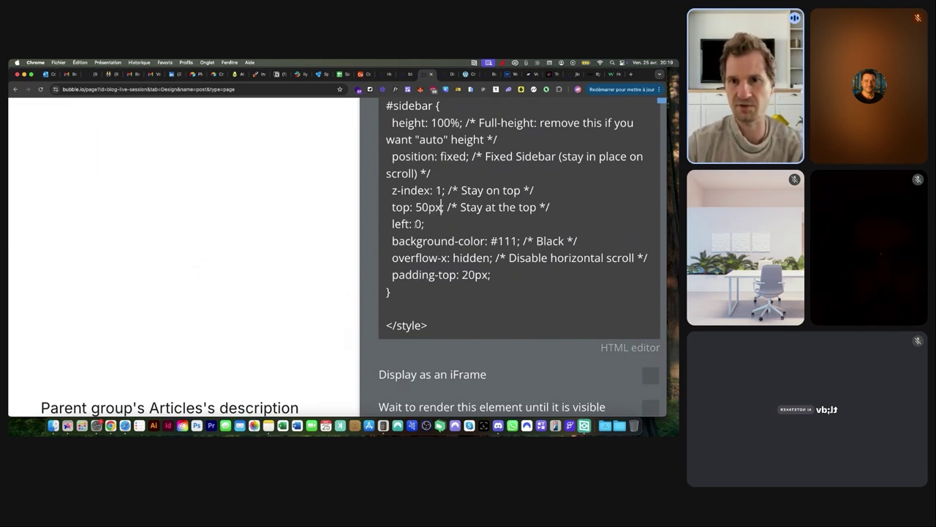
drag(393, 241, 581, 234)
key(BackSpace)
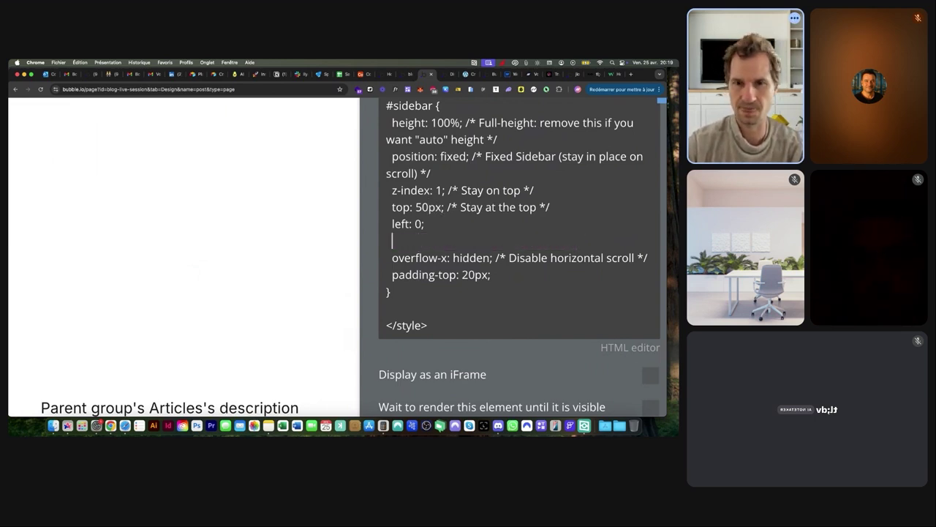
drag(497, 275, 385, 274)
key(BackSpace)
key(BackSpace)
scroll(427, 270, down, 5)
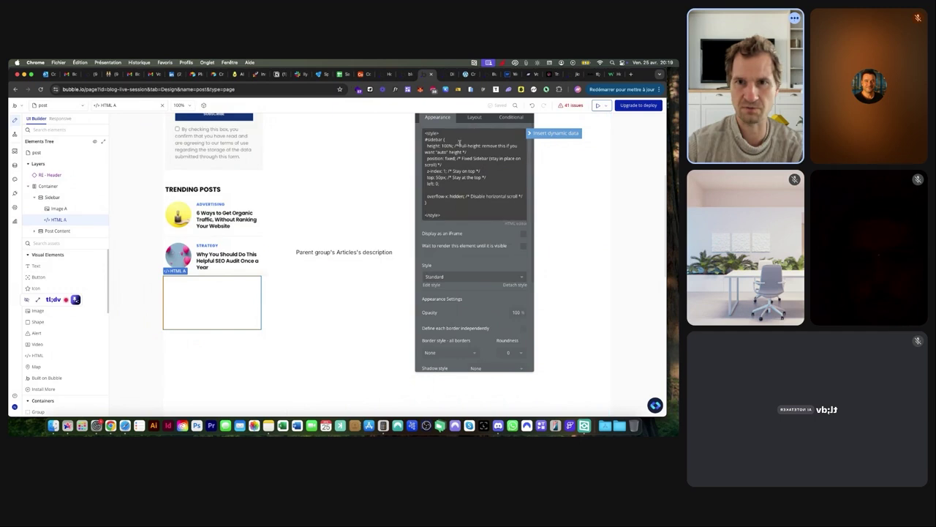
Make the HTML element 1px wide with fixed height and open the preview
click(479, 120)
click(479, 120)
text(1)
click(455, 241)
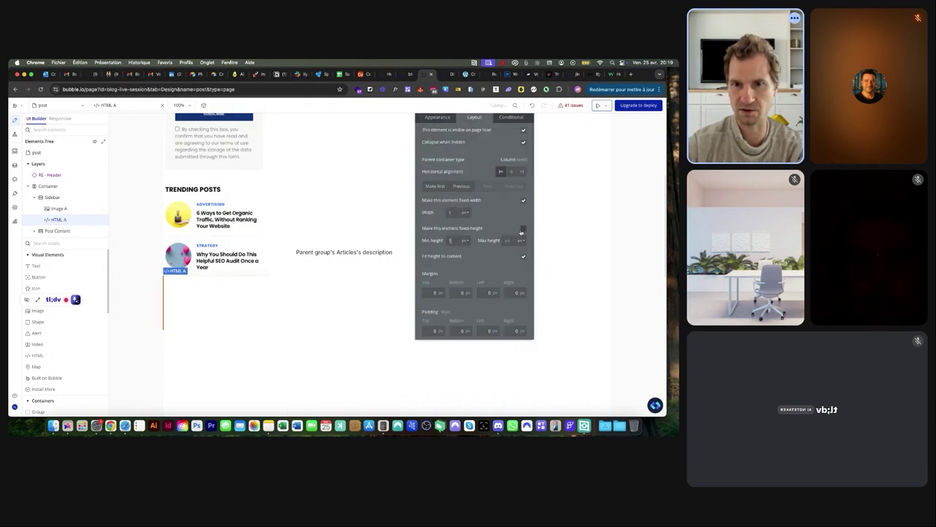
click(523, 229)
click(451, 74)
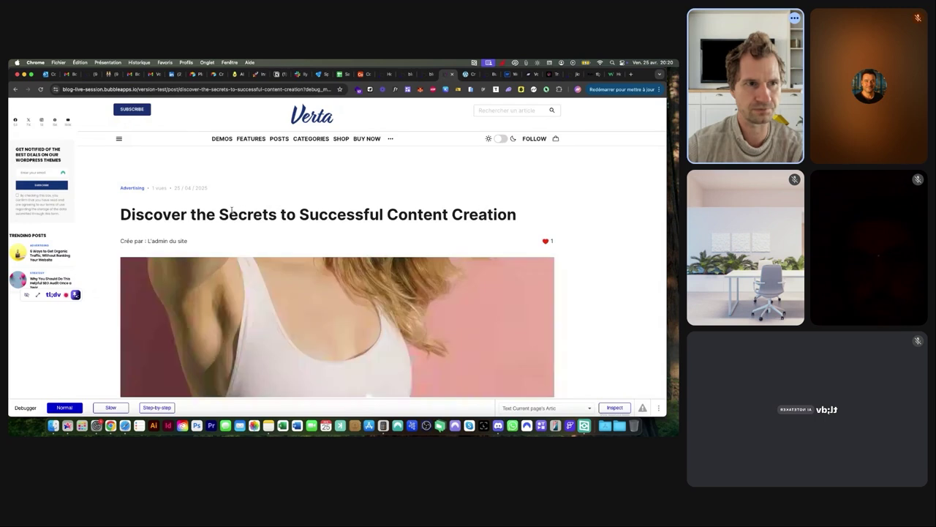
Scroll the preview to test the pinned sidebar, then go back to the editor
scroll(232, 201, down, 2)
scroll(232, 197, down, 6)
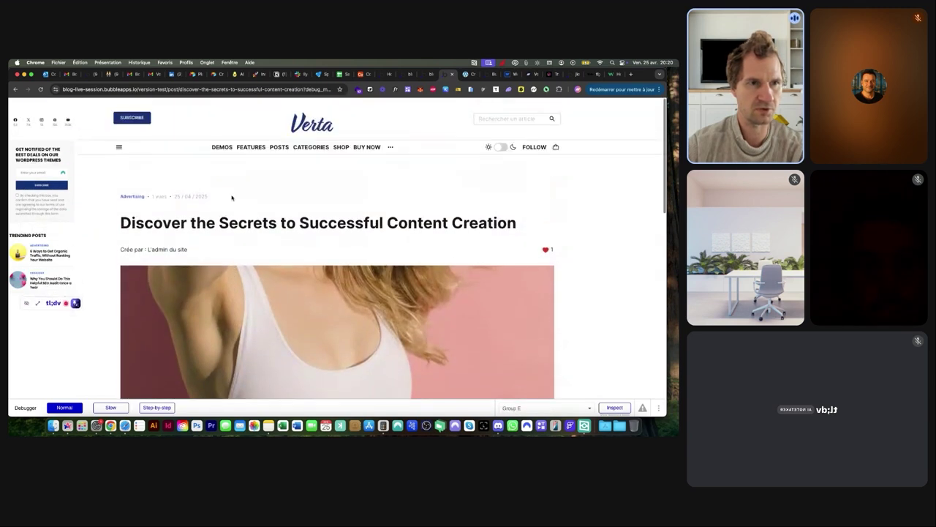
click(424, 76)
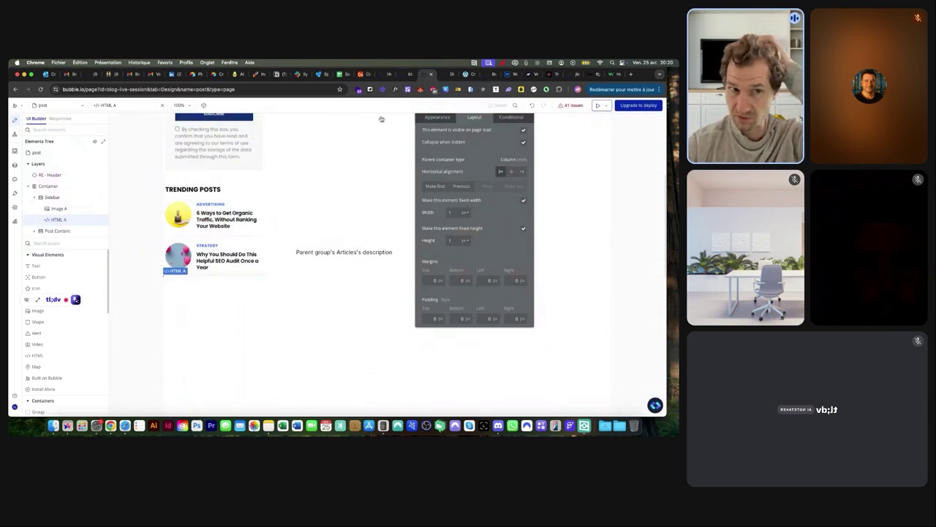
Change the #sidebar left offset in HTML A's CSS to 280px and preview it
scroll(330, 220, up, 5)
click(251, 229)
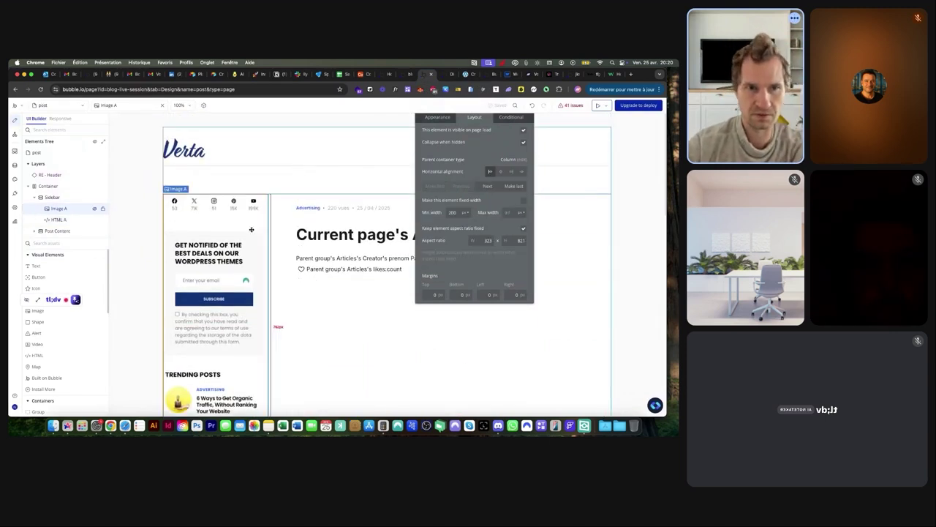
click(65, 198)
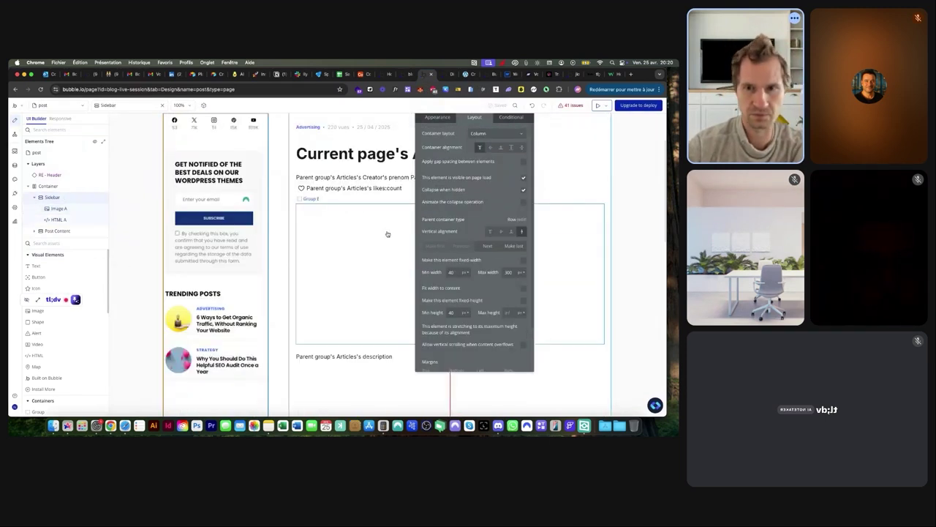
click(58, 219)
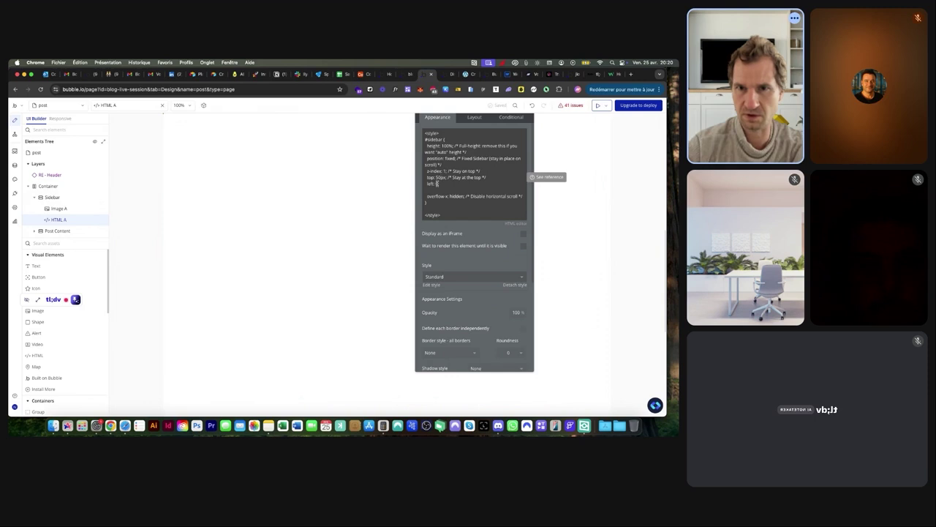
click(437, 184)
click(438, 183)
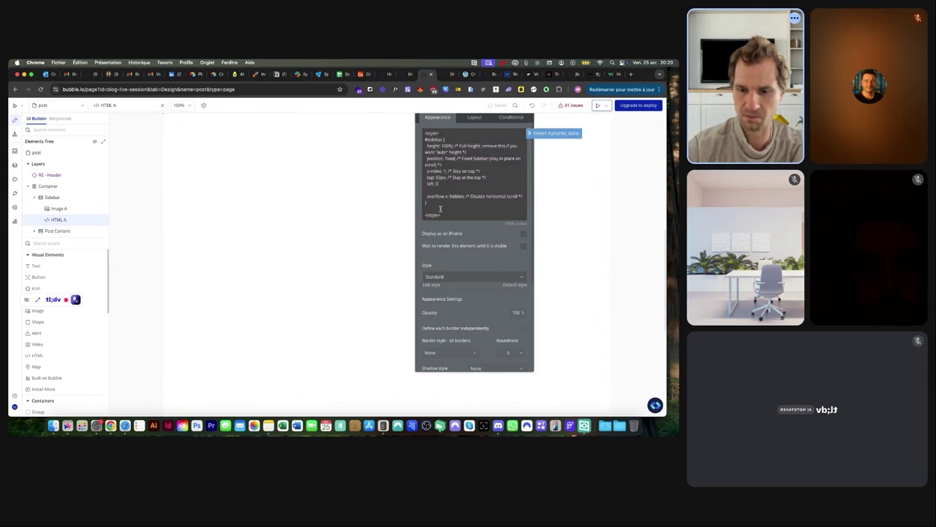
key(BackSpace)
text(280px)
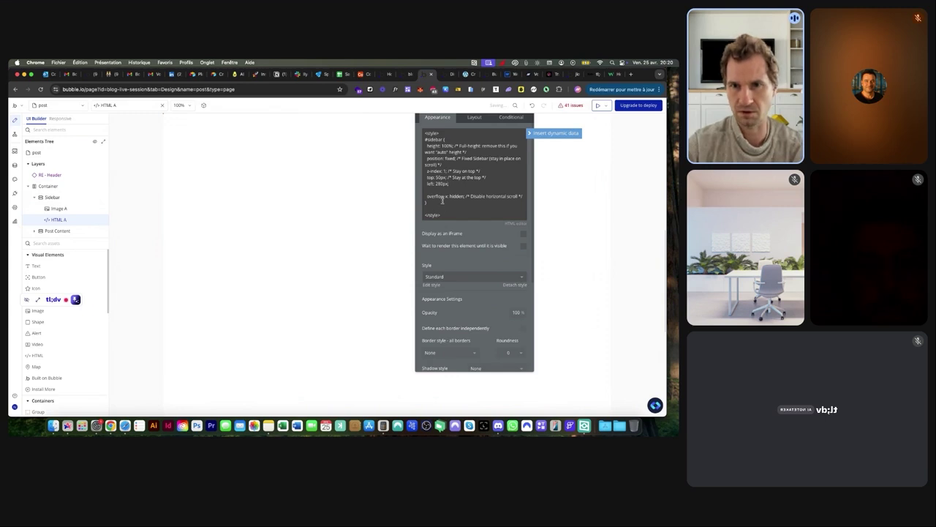
click(446, 74)
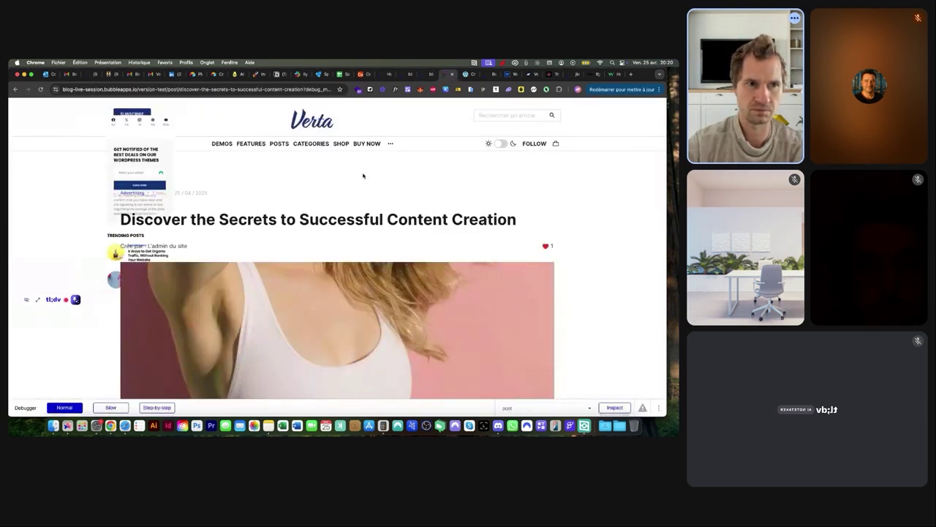
Replace position: fixed with position: sticky and preview the post again
click(425, 74)
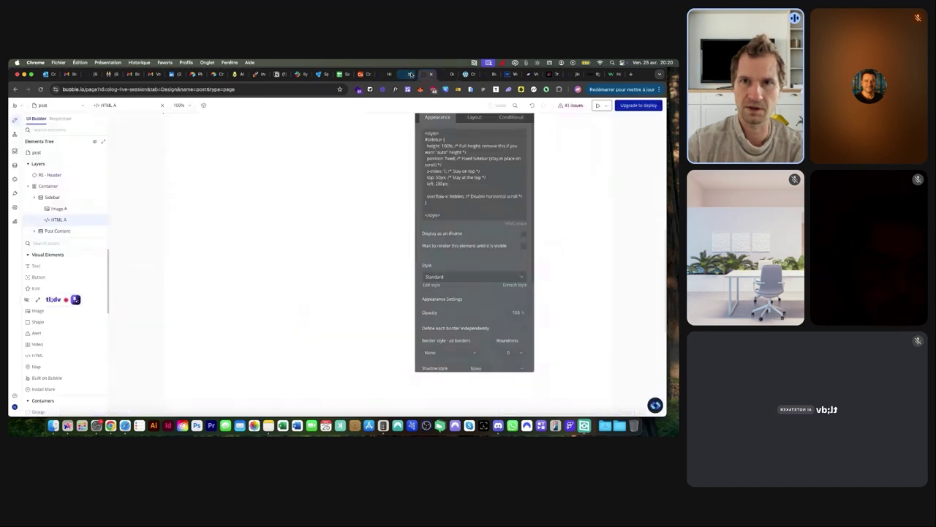
click(446, 156)
click(446, 157)
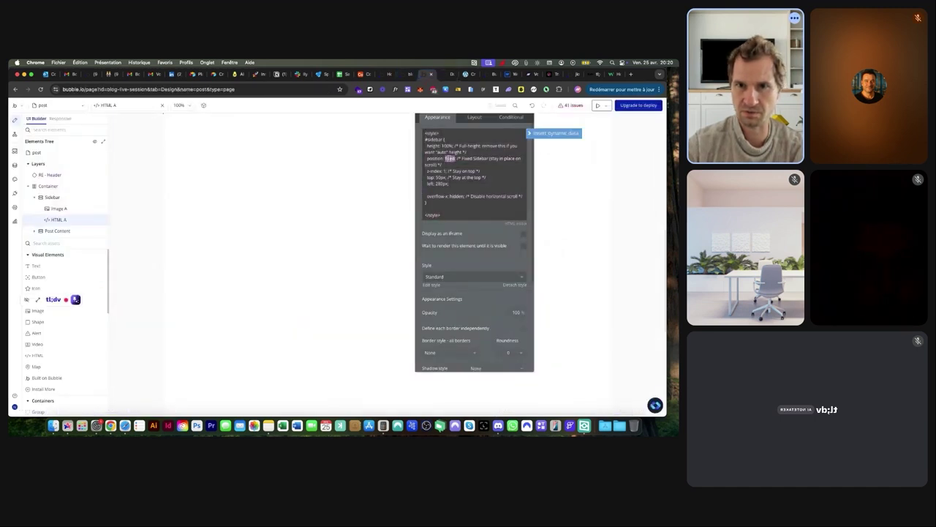
key(Delete)
key(Delete)
key(Delete)
key(Delete)
key(Delete)
key(Delete)
text(sticky;)
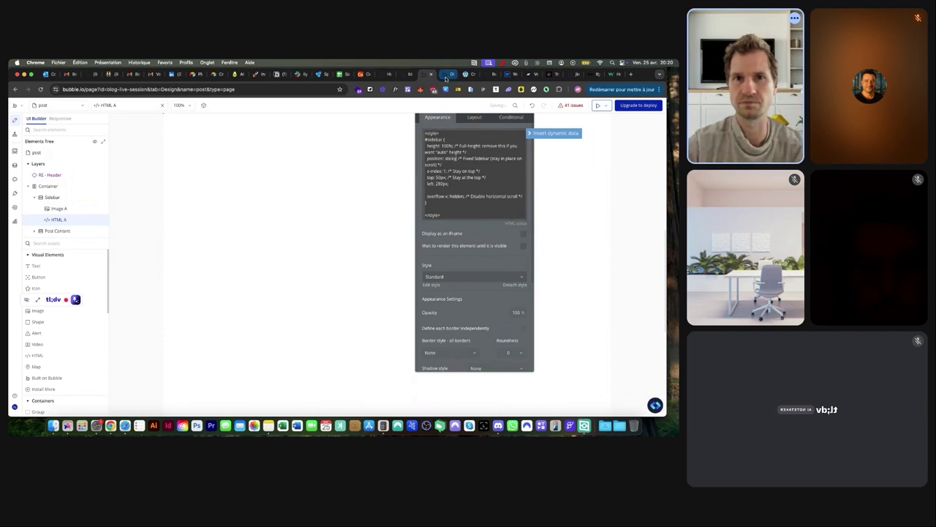
click(445, 75)
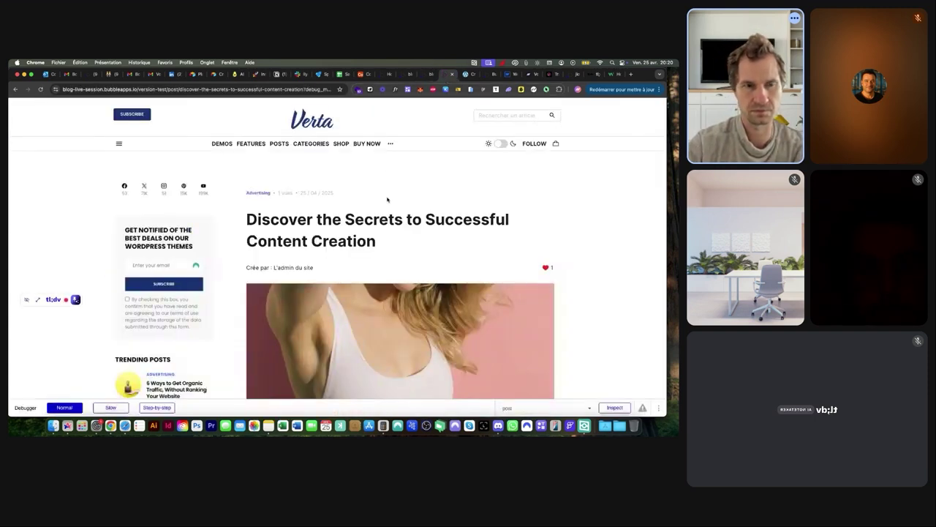
Remove the blank line after left: 280px in HTML A's sidebar CSS
scroll(250, 222, down, 5)
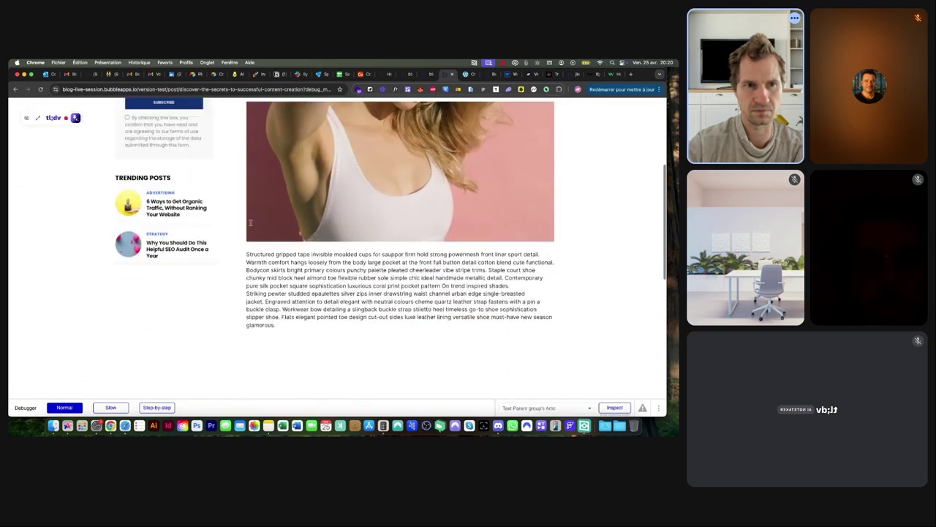
scroll(250, 221, up, 5)
click(426, 74)
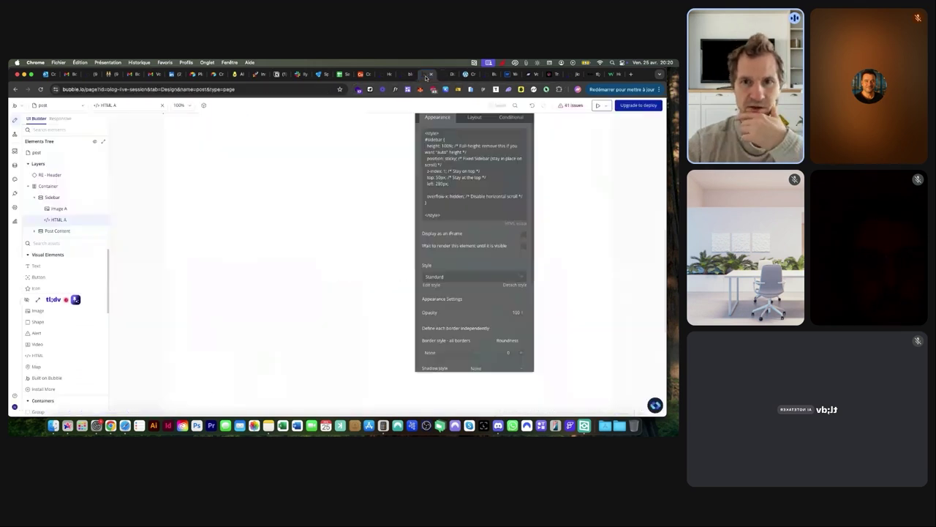
click(437, 189)
click(437, 189)
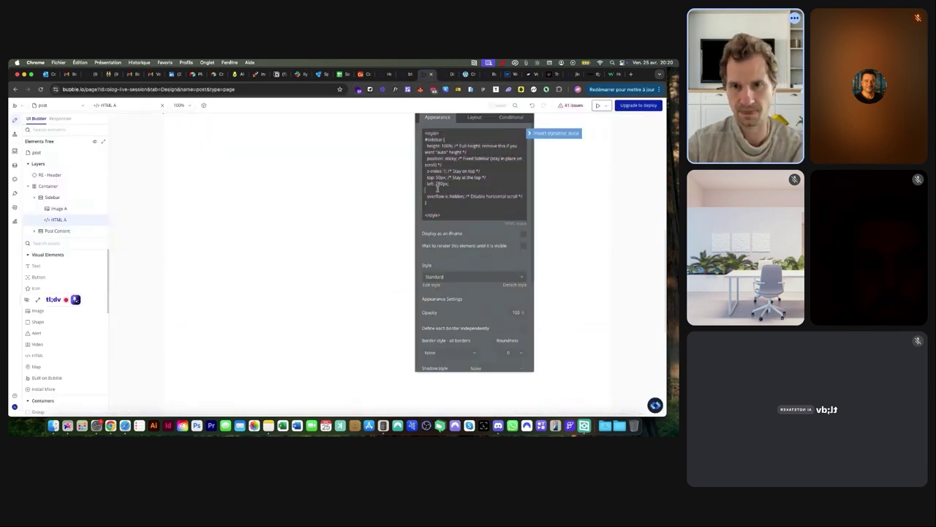
key(BackSpace)
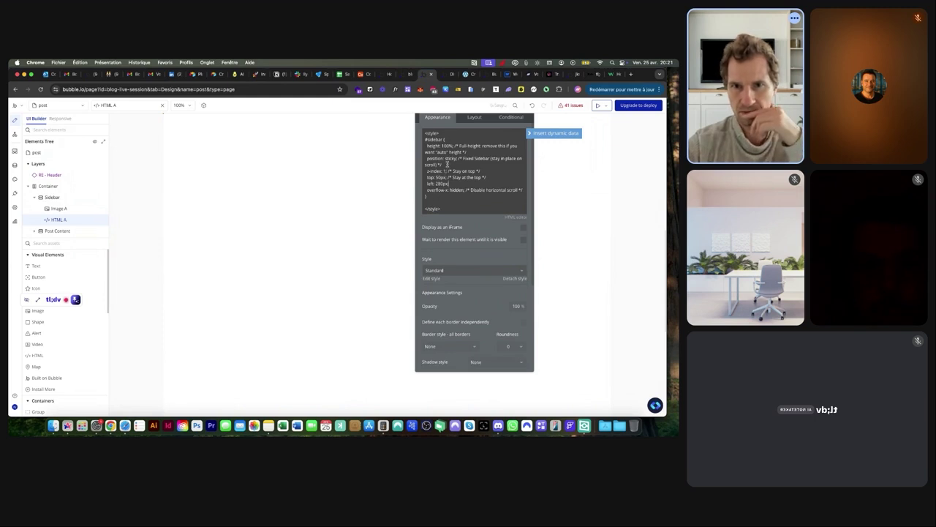
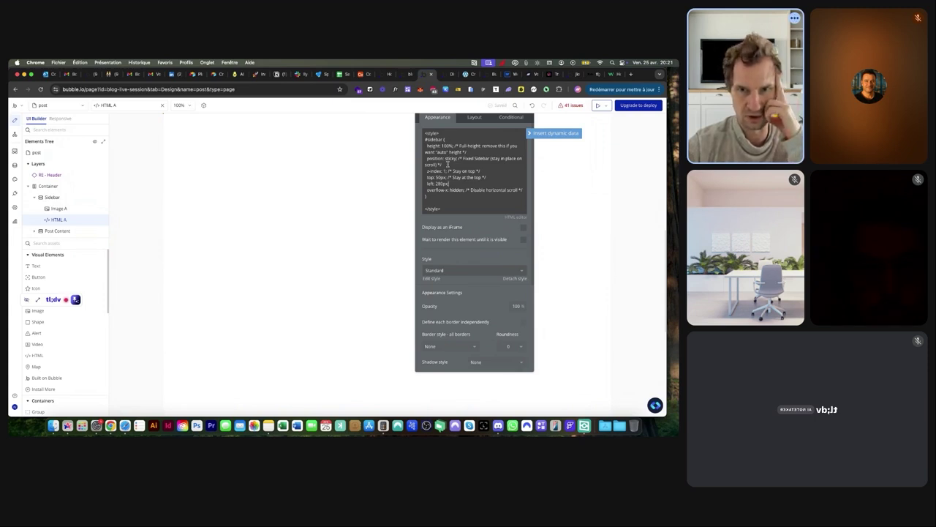
Search for 'position sticky css sidebar' and open the DEV Community sticky sidebar article
click(613, 74)
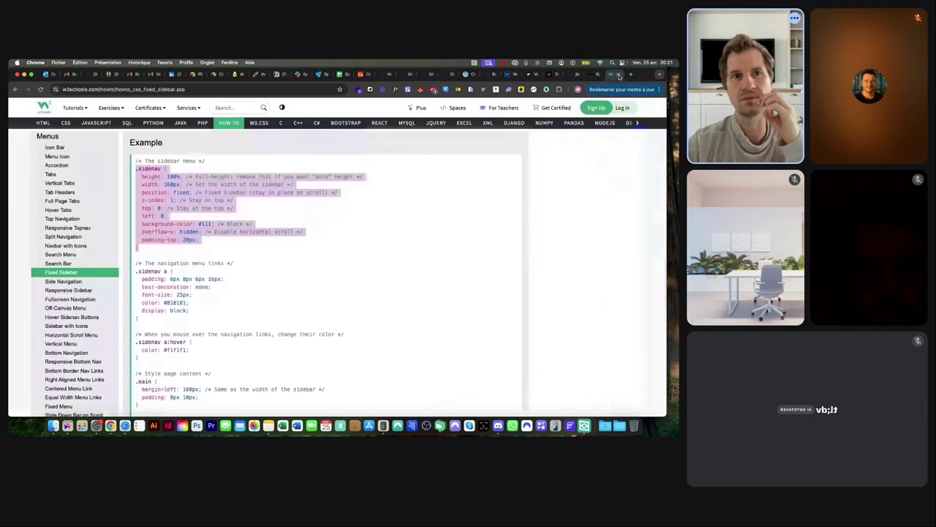
click(250, 88)
text(position sticky)
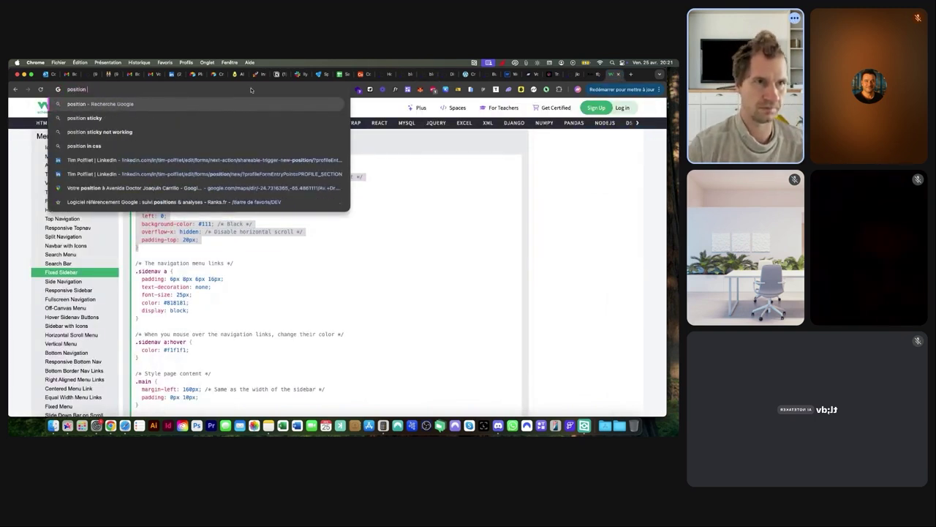
text( css)
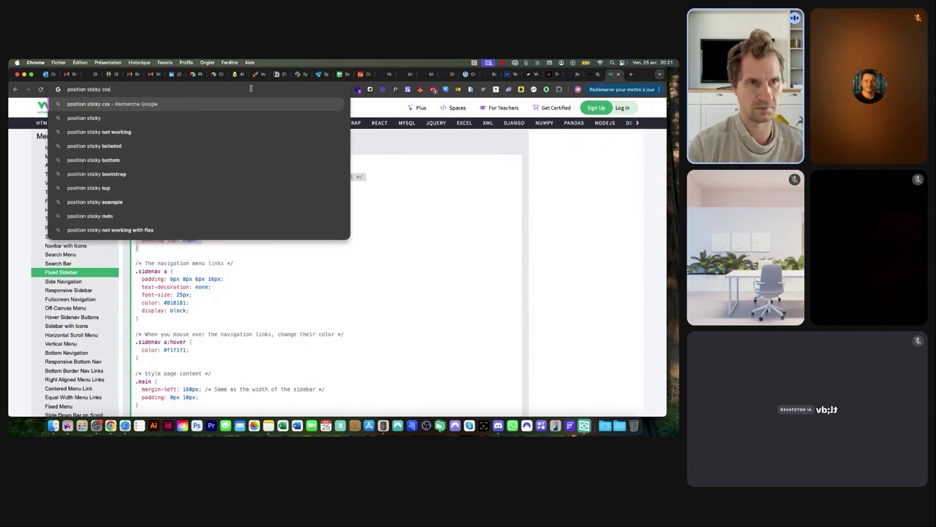
text( sidebarr)
key(Return)
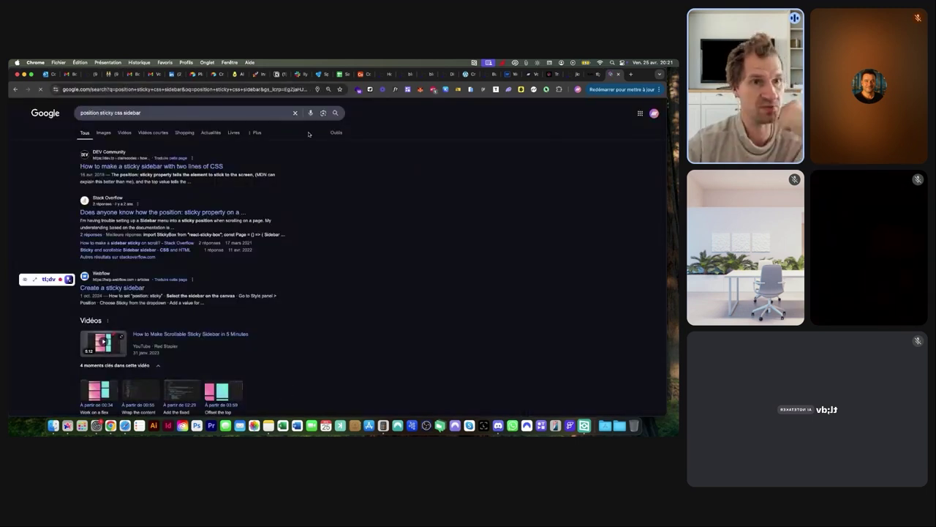
click(147, 166)
Scroll through the DEV Community article and its CodePen sticky sidebar demo
scroll(303, 174, down, 10)
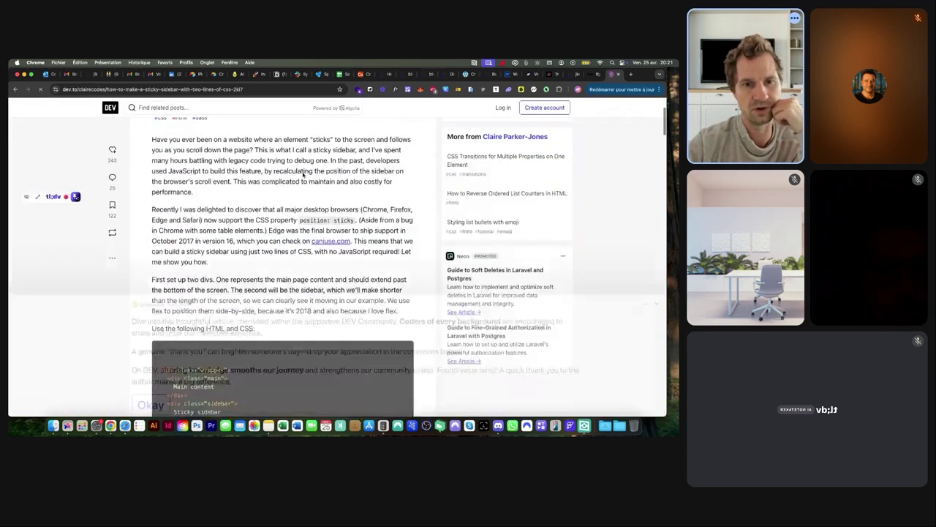
scroll(303, 175, down, 5)
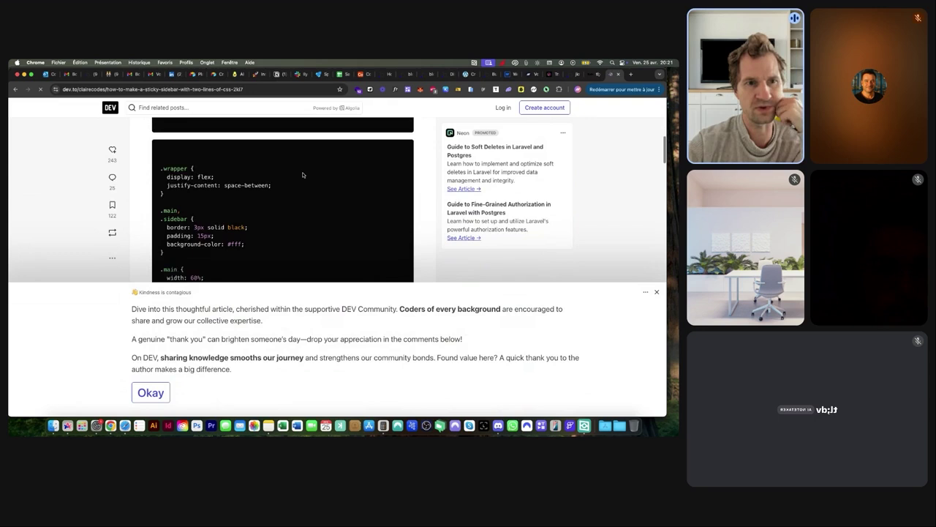
scroll(303, 175, down, 1)
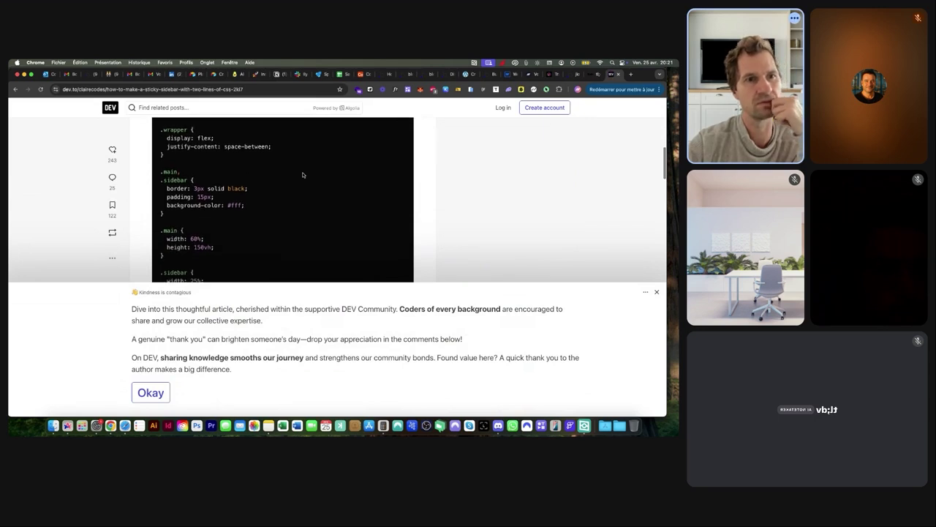
scroll(303, 175, down, 6)
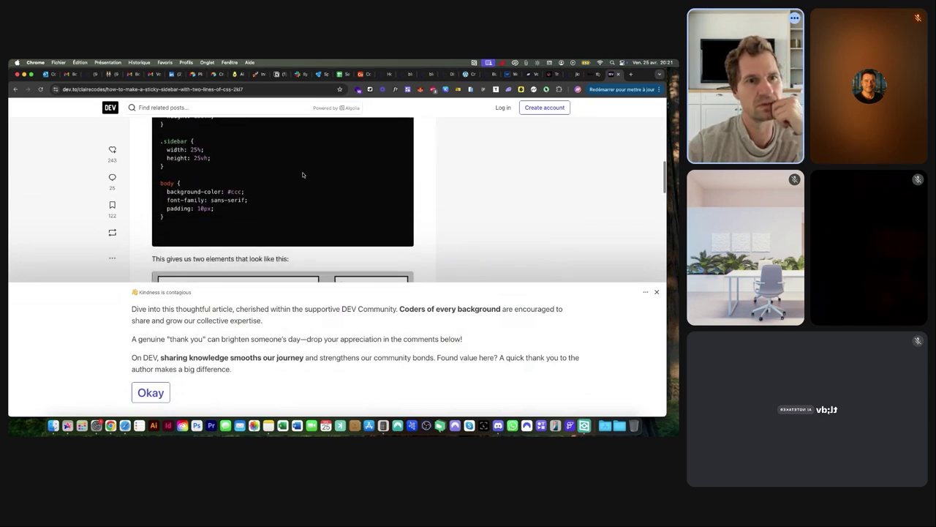
scroll(303, 174, down, 5)
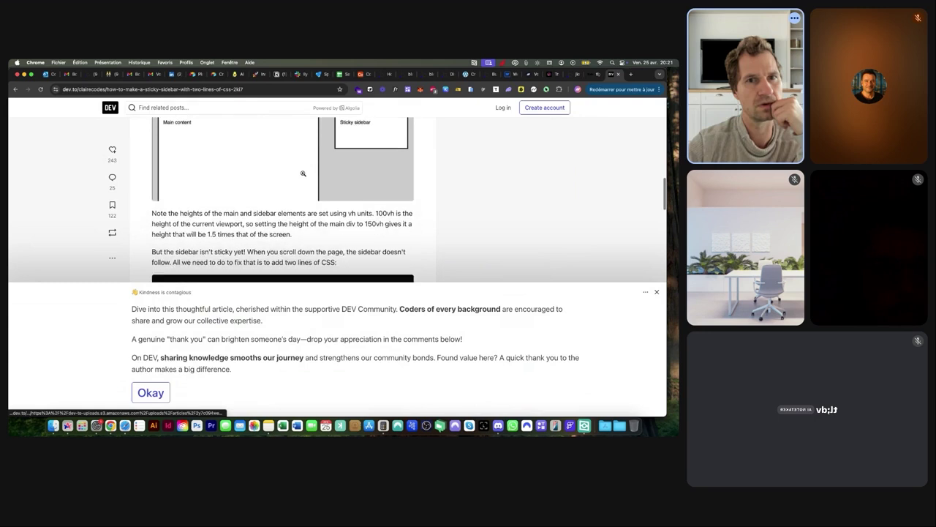
scroll(302, 173, down, 1)
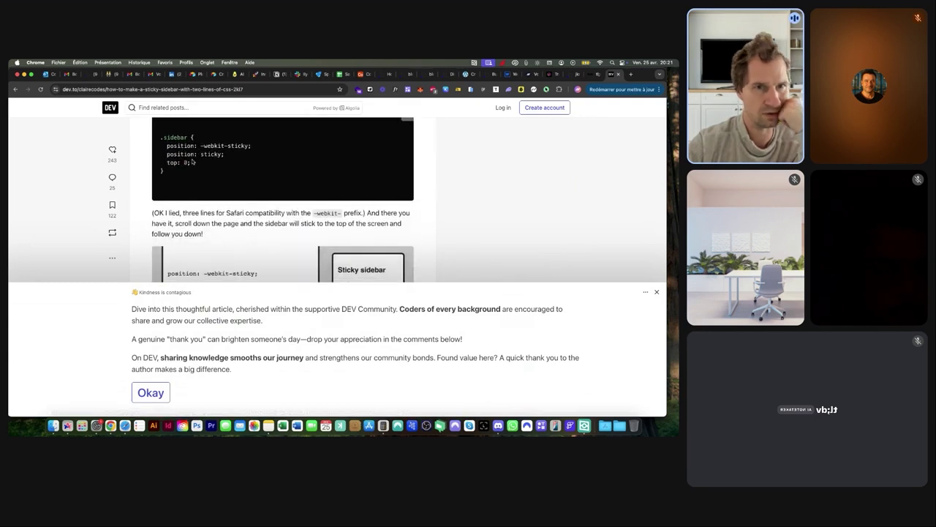
scroll(194, 155, down, 3)
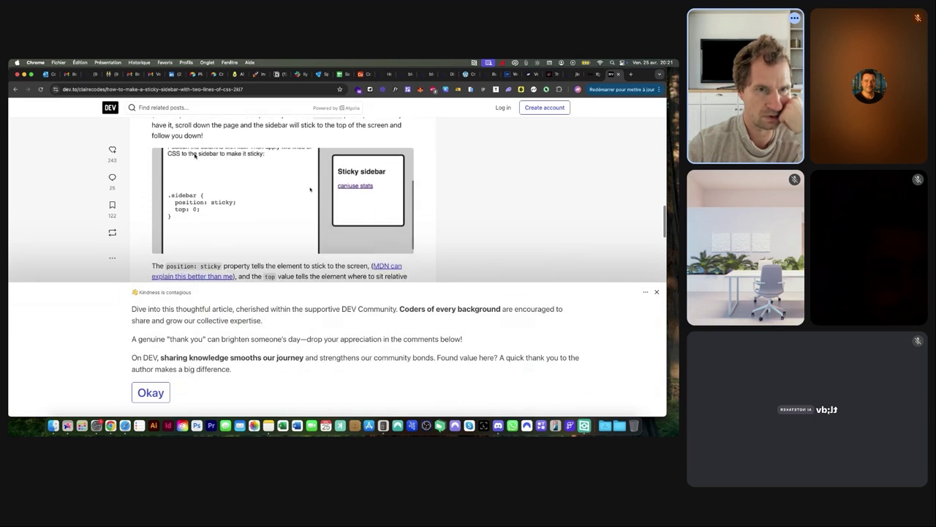
scroll(195, 155, down, 1)
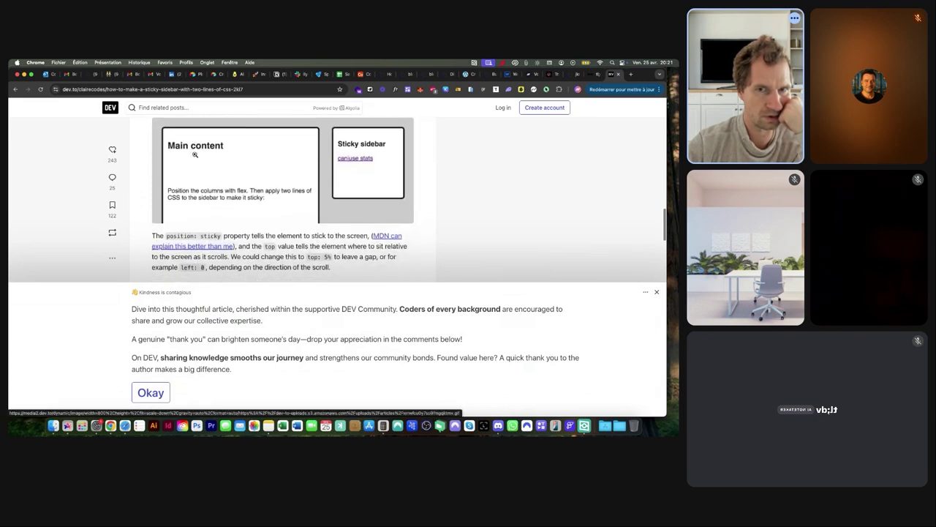
scroll(194, 154, down, 5)
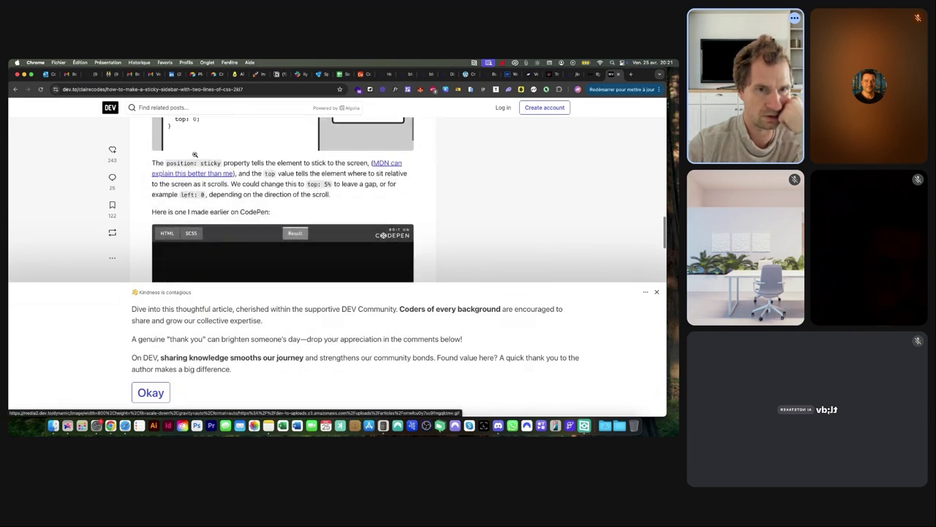
scroll(195, 154, down, 5)
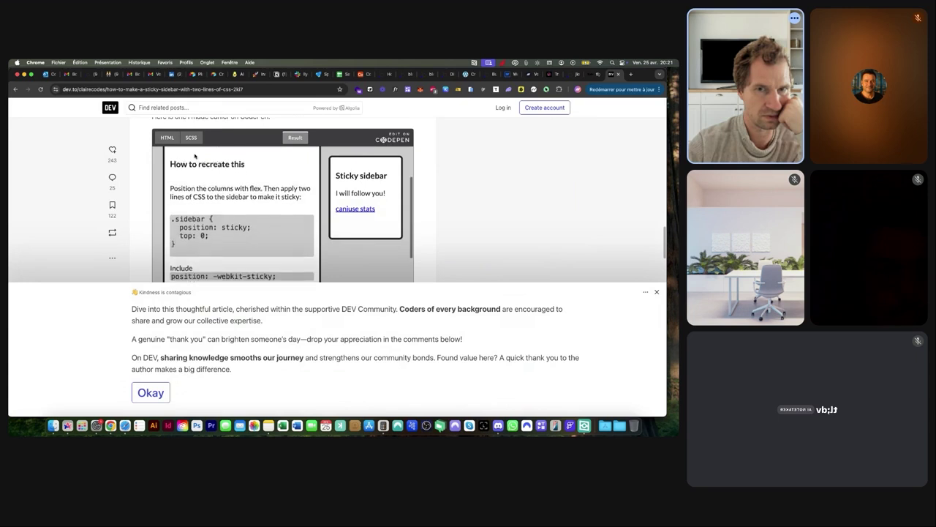
scroll(195, 156, down, 6)
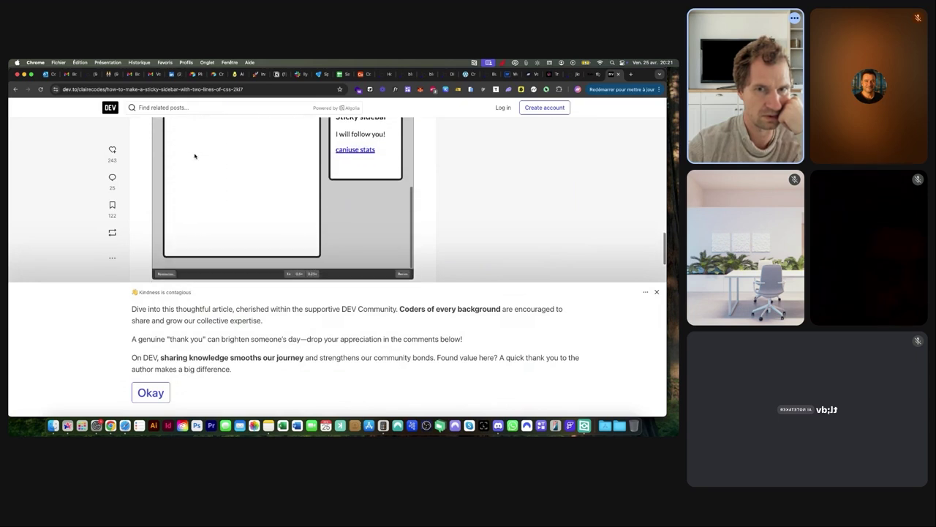
scroll(195, 156, up, 4)
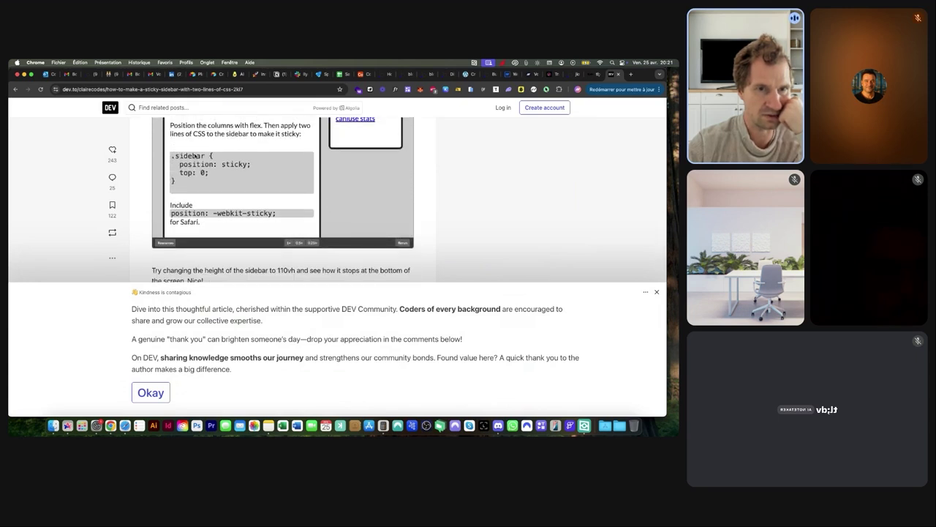
Select the 'position: sticky;' and 'top: 0;' lines in the .sidebar code block
drag(171, 213, 250, 212)
scroll(241, 208, up, 3)
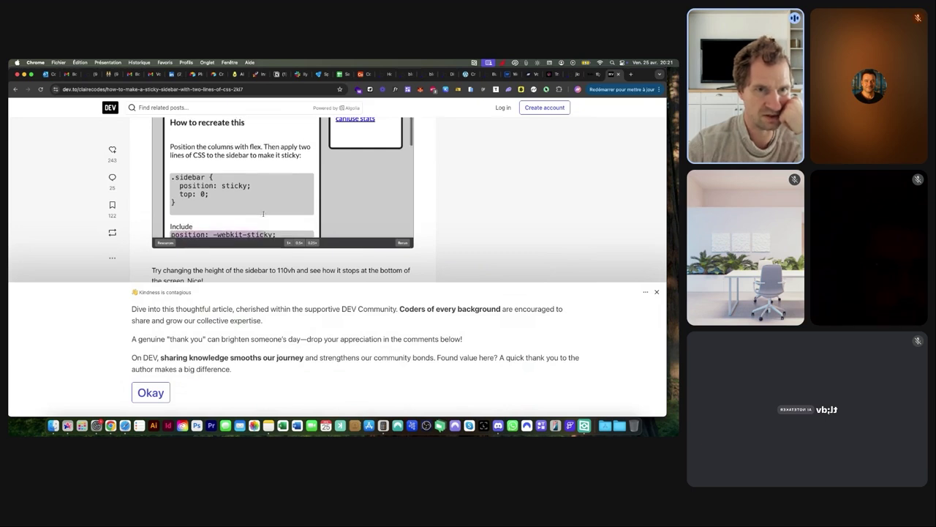
scroll(228, 203, up, 3)
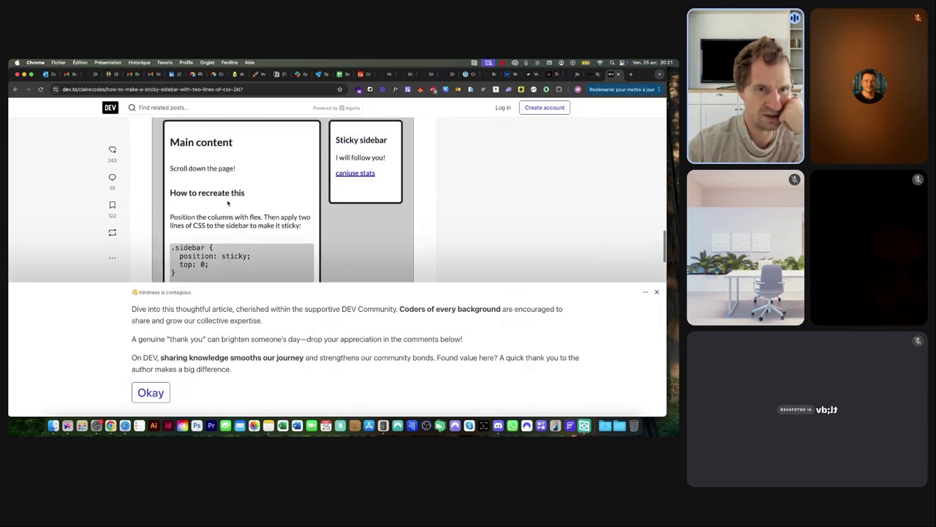
scroll(227, 203, down, 2)
scroll(227, 204, up, 5)
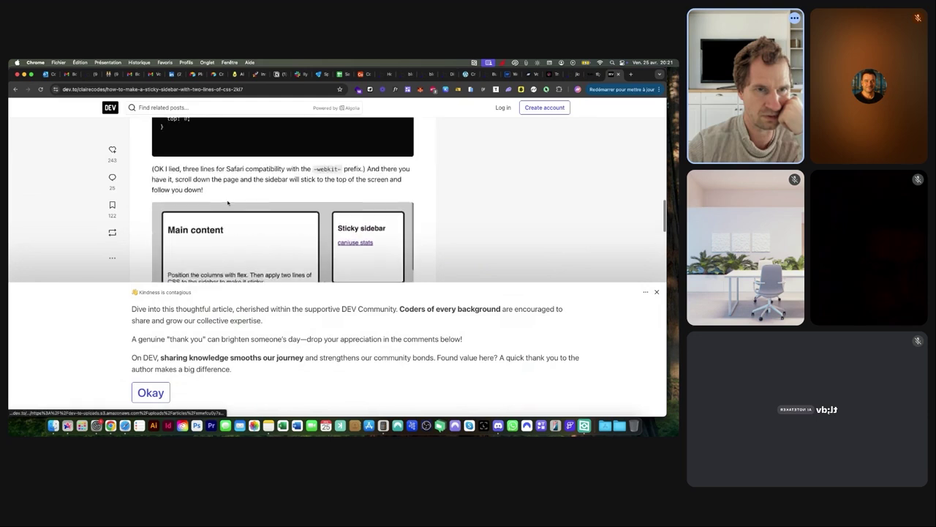
scroll(223, 209, down, 1)
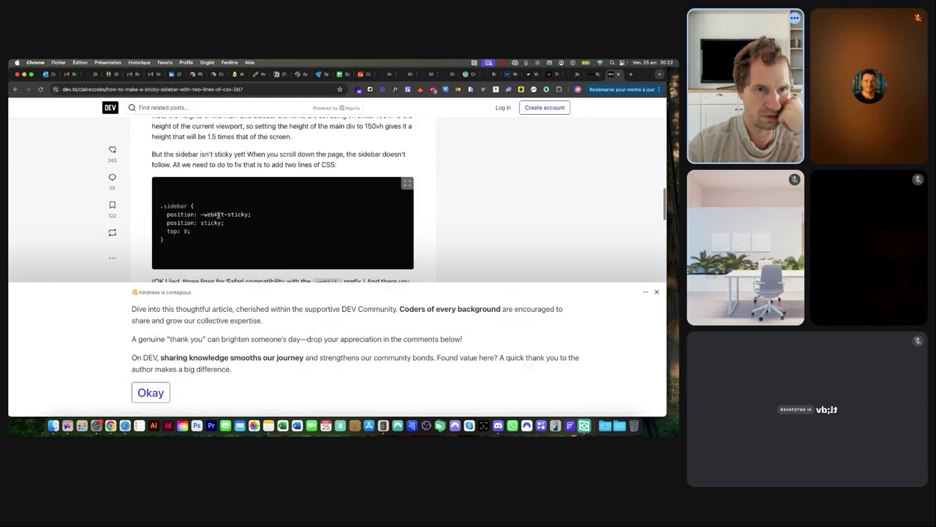
drag(166, 223, 193, 233)
key(super+c)
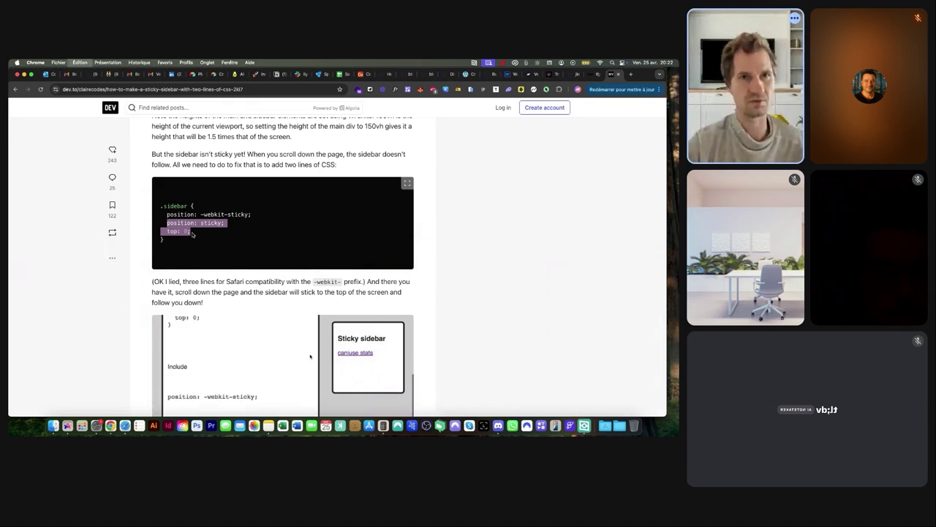
Overwrite HTML A's fixed #sidebar rules with pasted position: sticky and top: 0, then preview the post
click(407, 75)
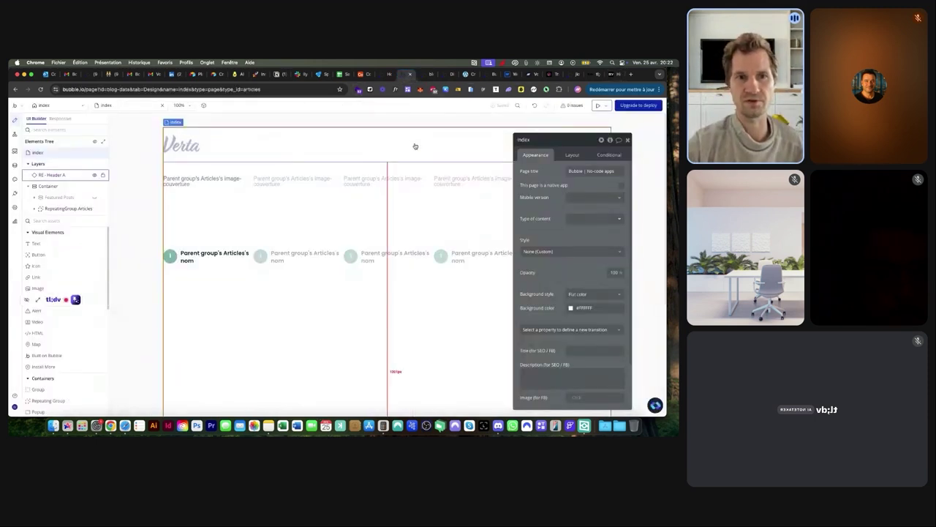
click(427, 76)
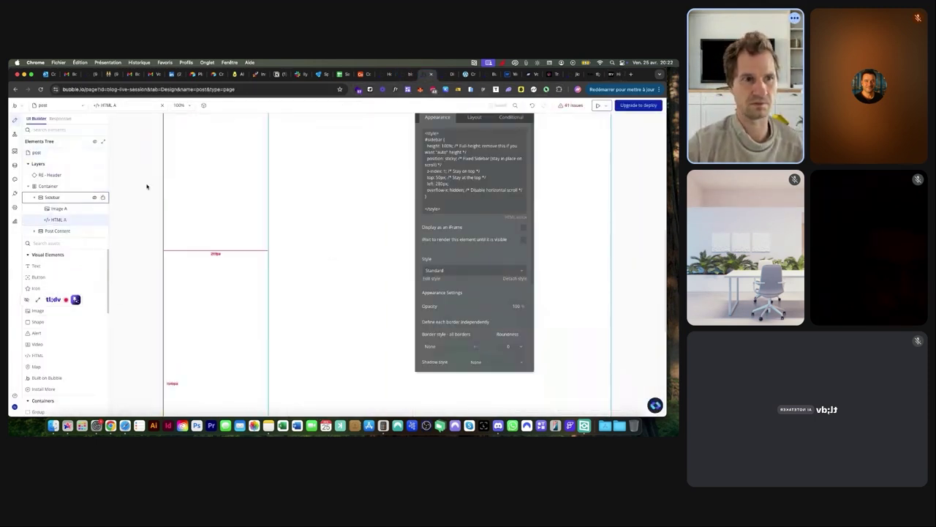
click(463, 177)
click(449, 165)
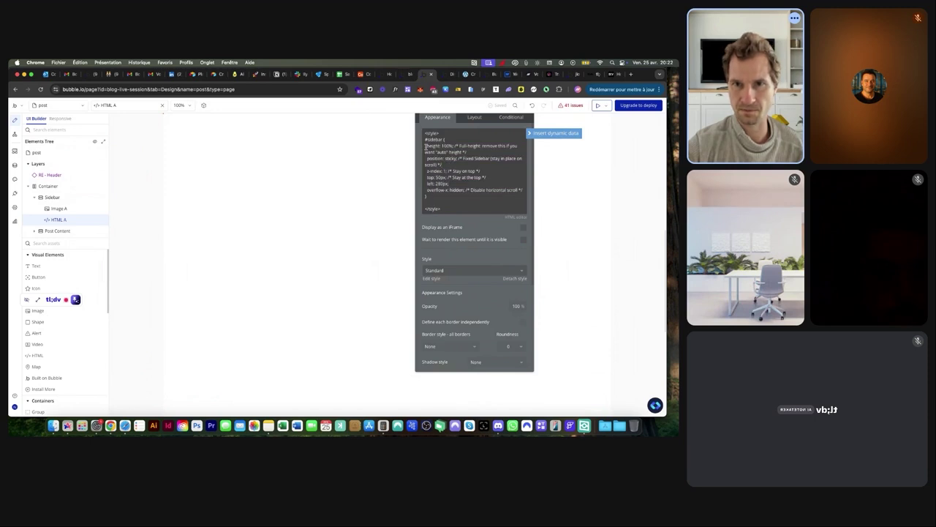
drag(425, 146, 528, 188)
key(super+v)
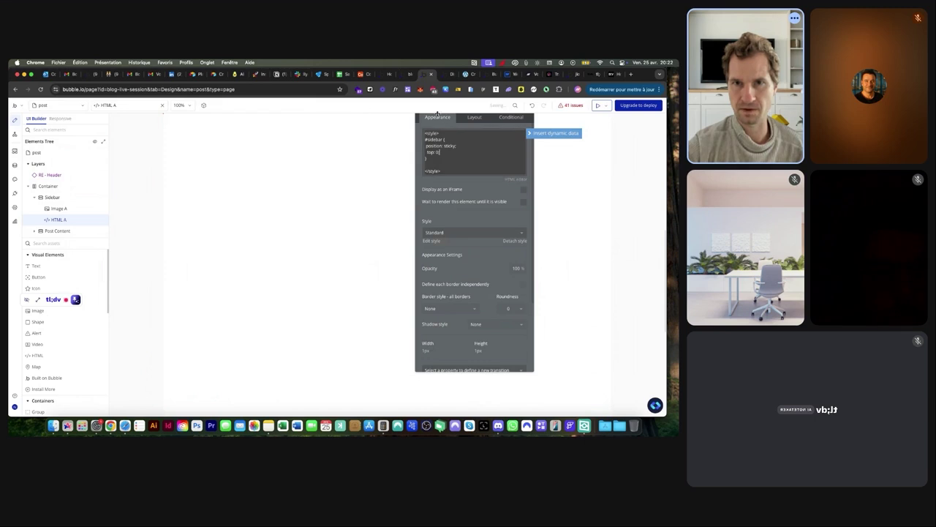
click(444, 74)
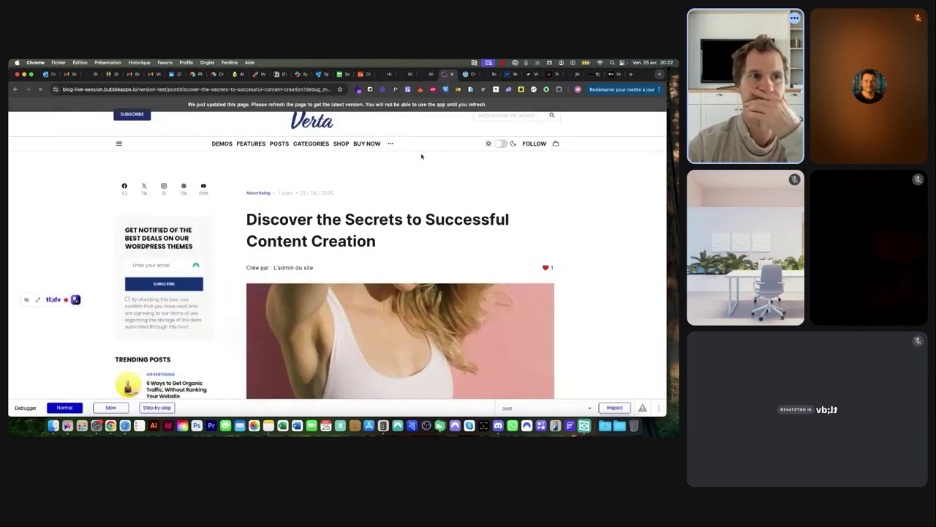
Inspect the live post page's div#sidebar container in Chrome DevTools
scroll(409, 183, down, 3)
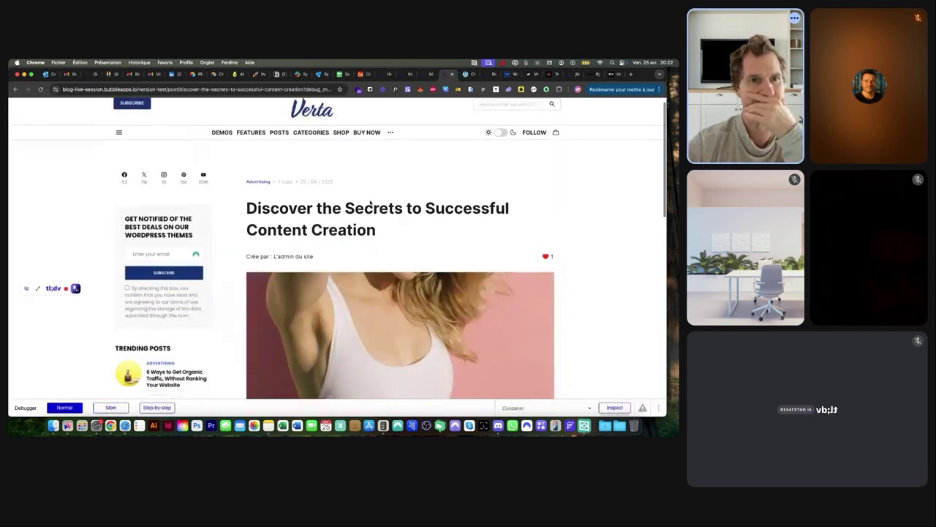
scroll(370, 202, down, 3)
scroll(477, 257, up, 5)
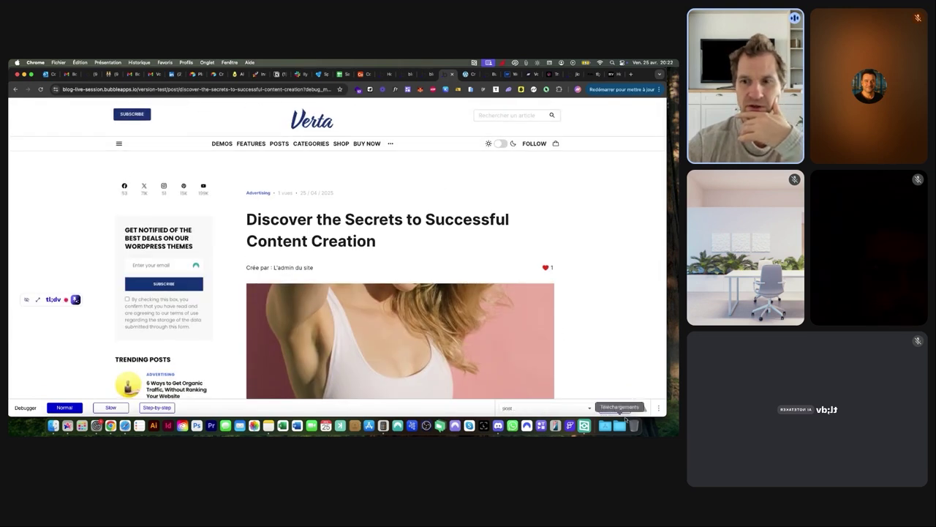
right_click(175, 210)
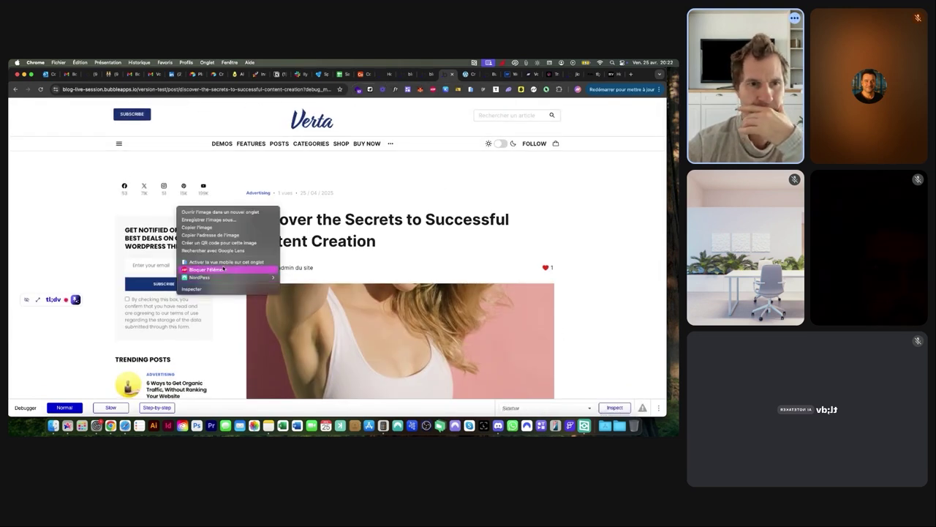
click(194, 290)
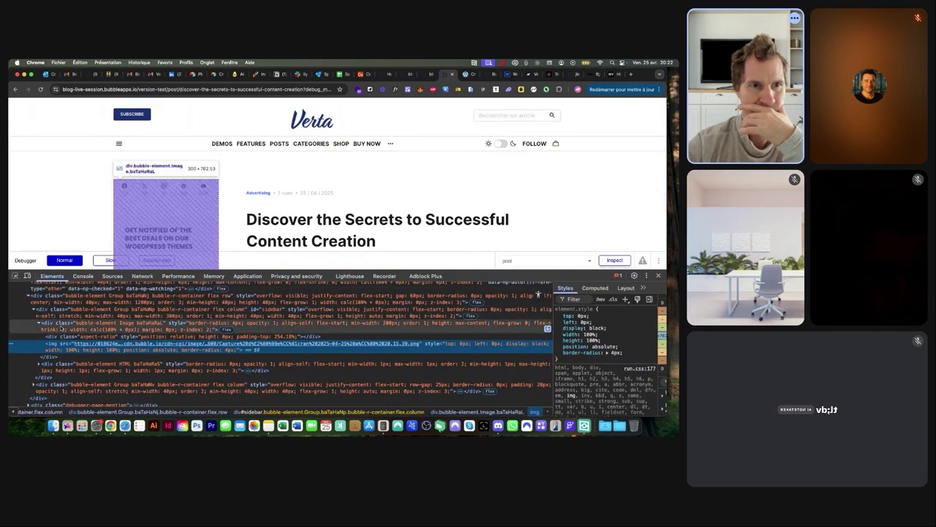
click(64, 310)
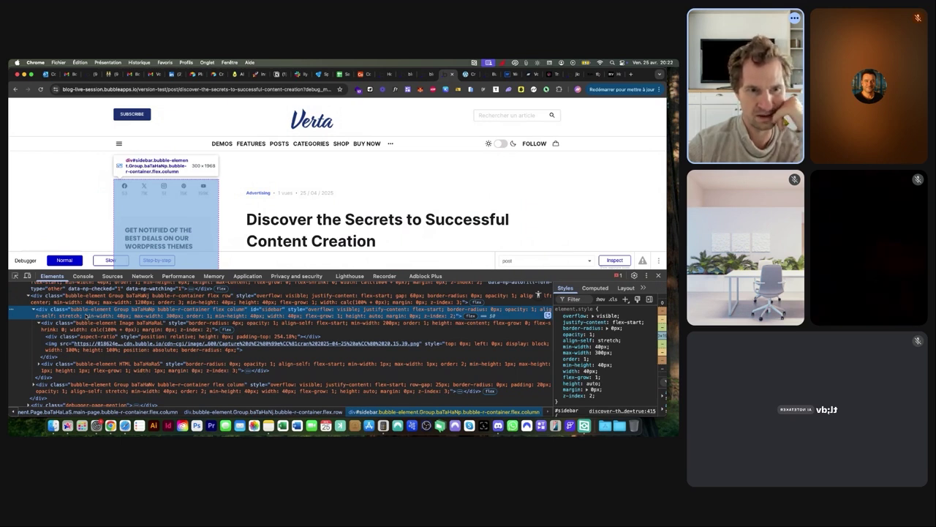
Toggle the sidebar's position: sticky off and back on in Styles, then return to the editor
scroll(87, 315, up, 3)
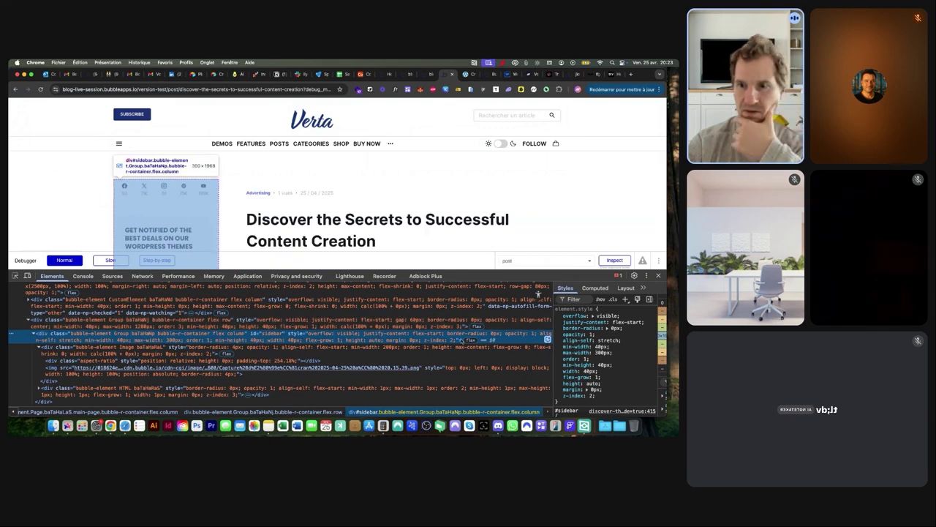
scroll(589, 369, down, 3)
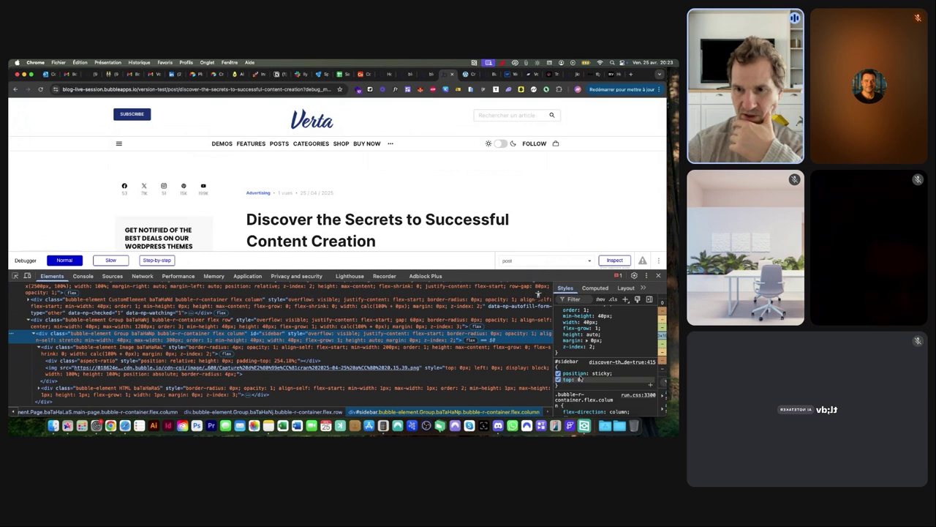
click(558, 374)
click(558, 374)
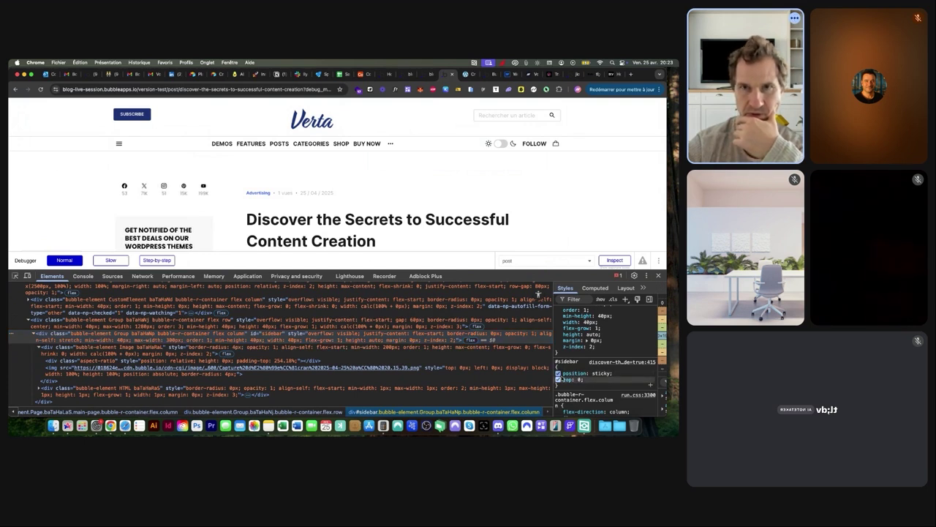
click(427, 74)
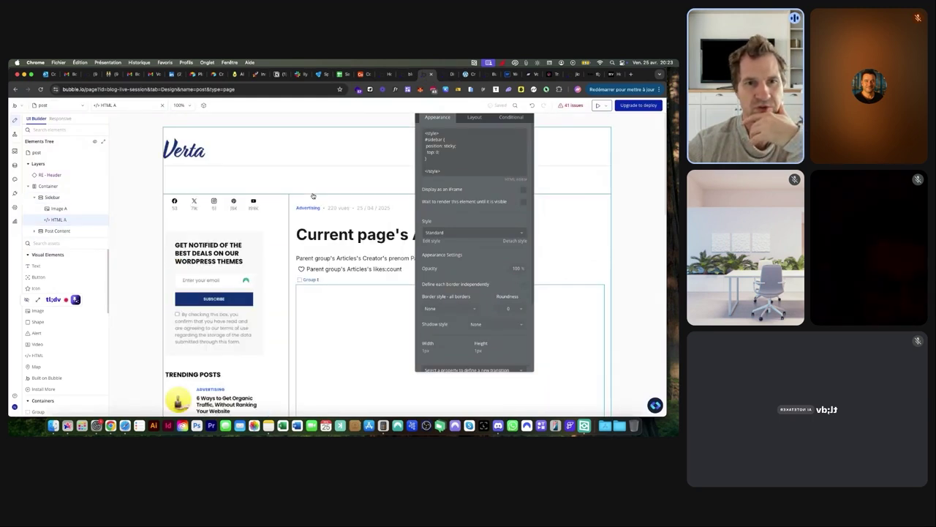
click(297, 215)
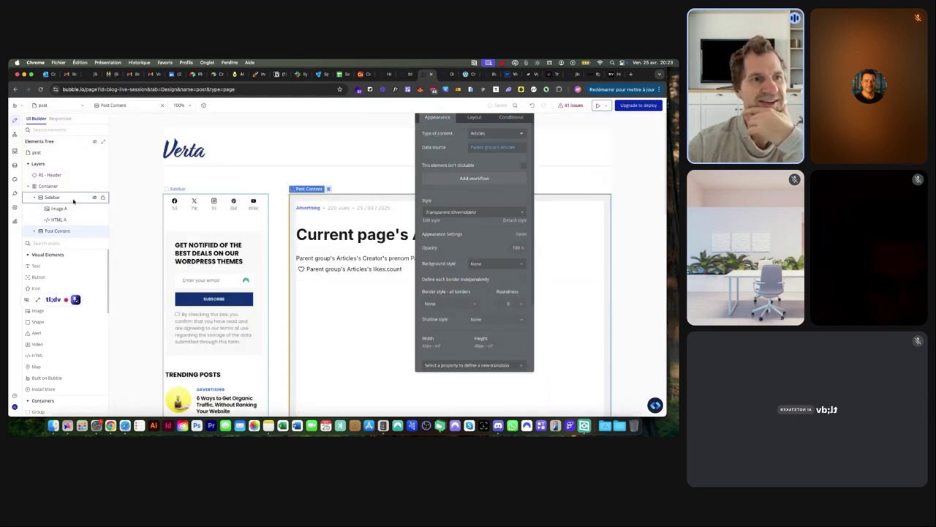
click(66, 199)
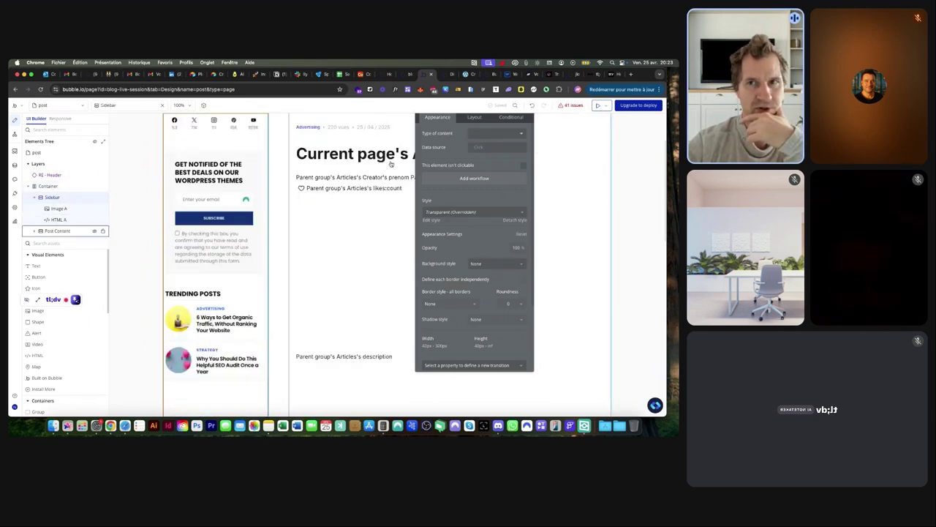
scroll(368, 169, up, 2)
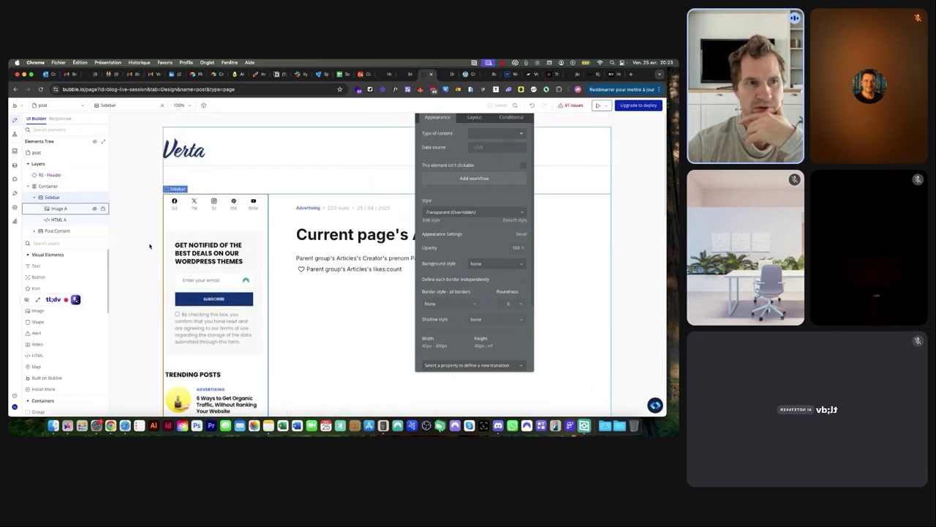
click(71, 221)
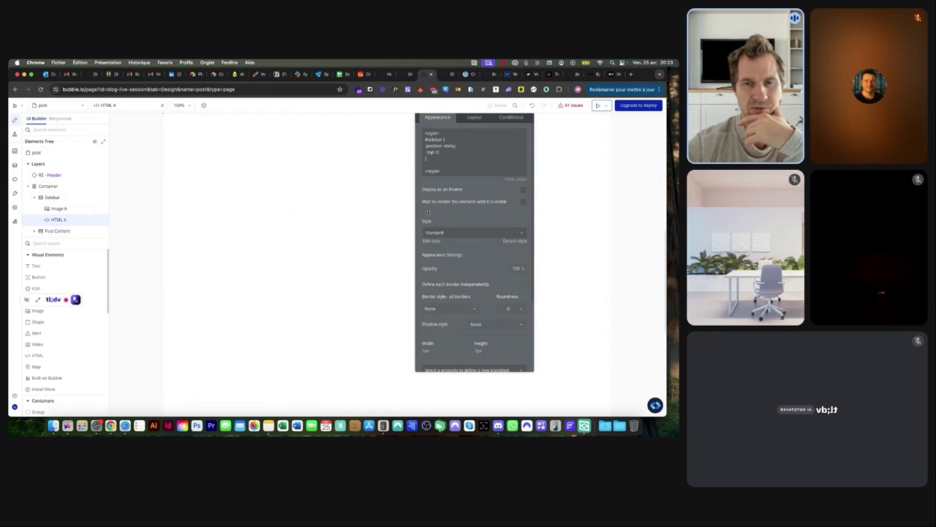
scroll(442, 180, up, 5)
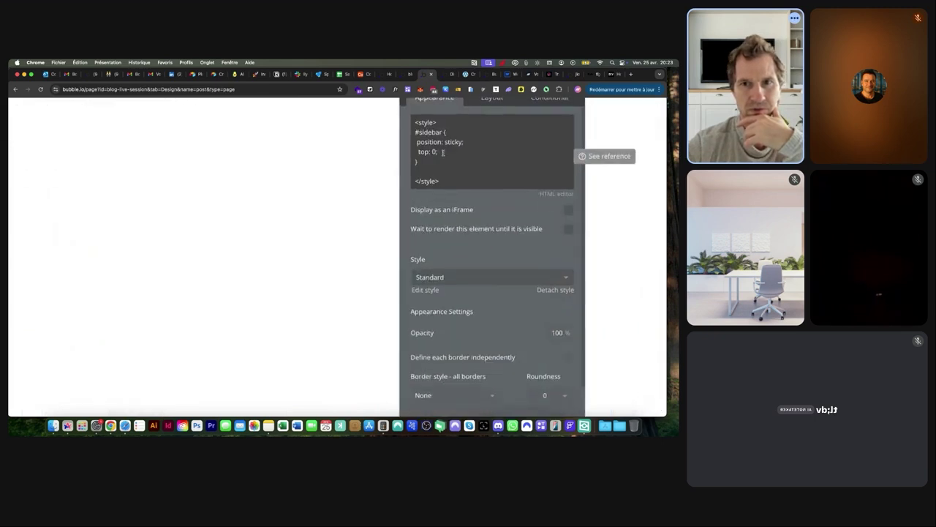
scroll(443, 152, up, 5)
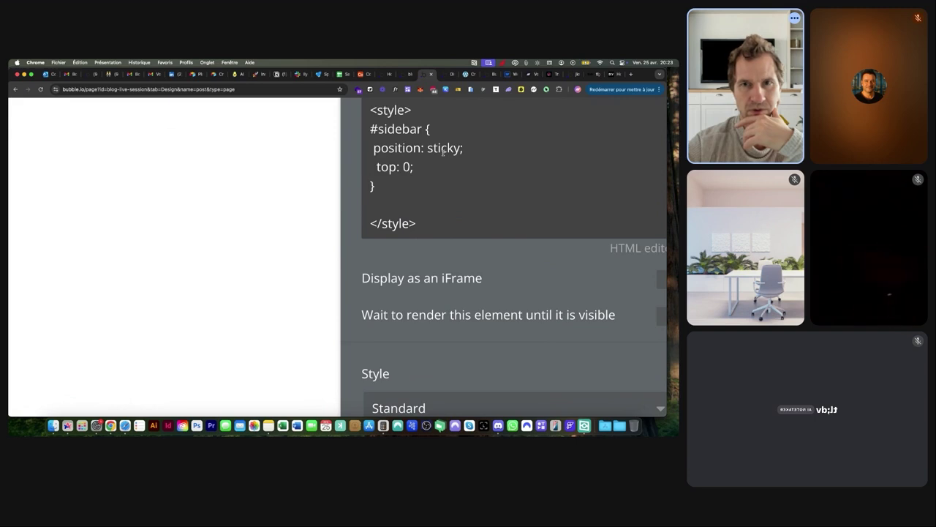
scroll(443, 153, down, 5)
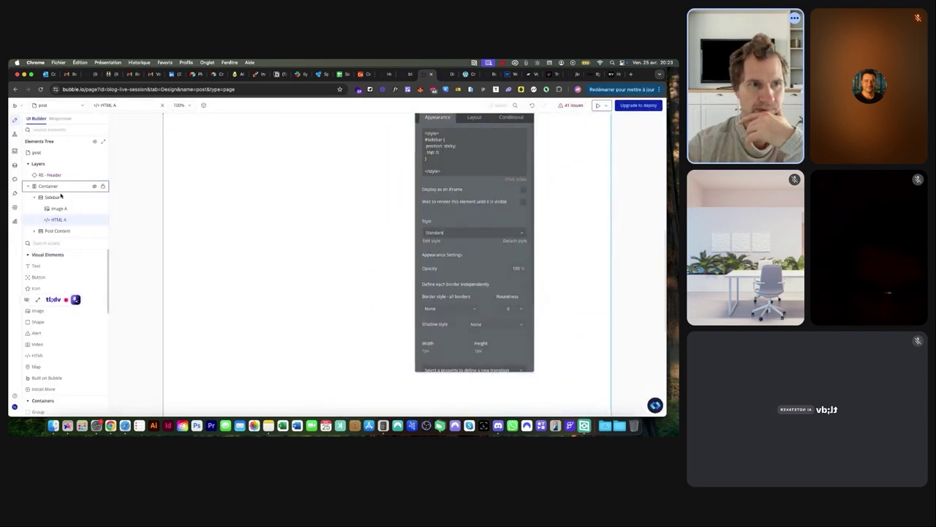
Check the Sidebar and its Container's row layout settings, then go to the apps dashboard
click(53, 197)
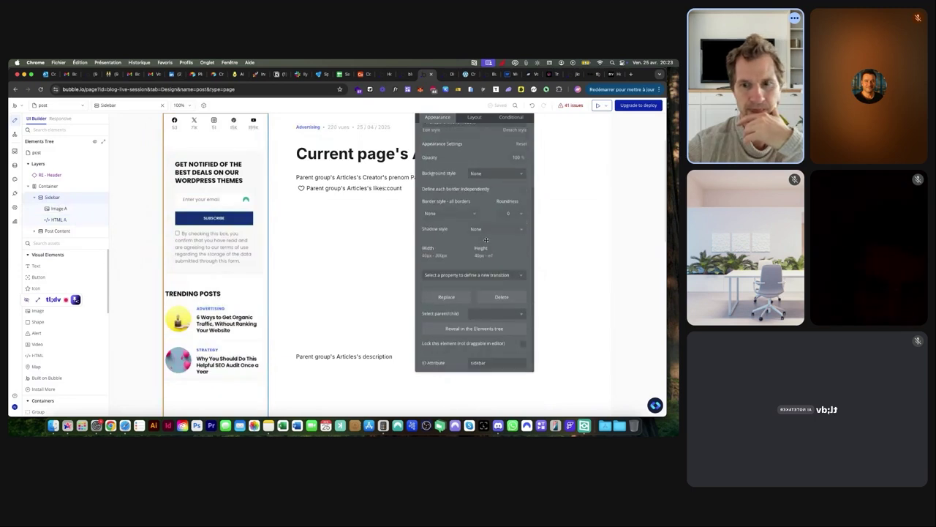
scroll(477, 330, up, 3)
scroll(477, 331, down, 5)
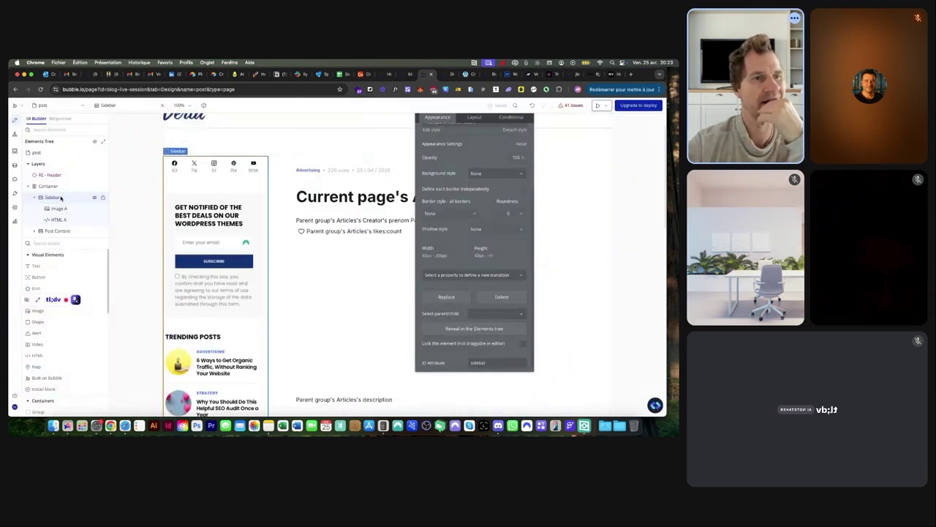
click(53, 187)
scroll(476, 157, up, 3)
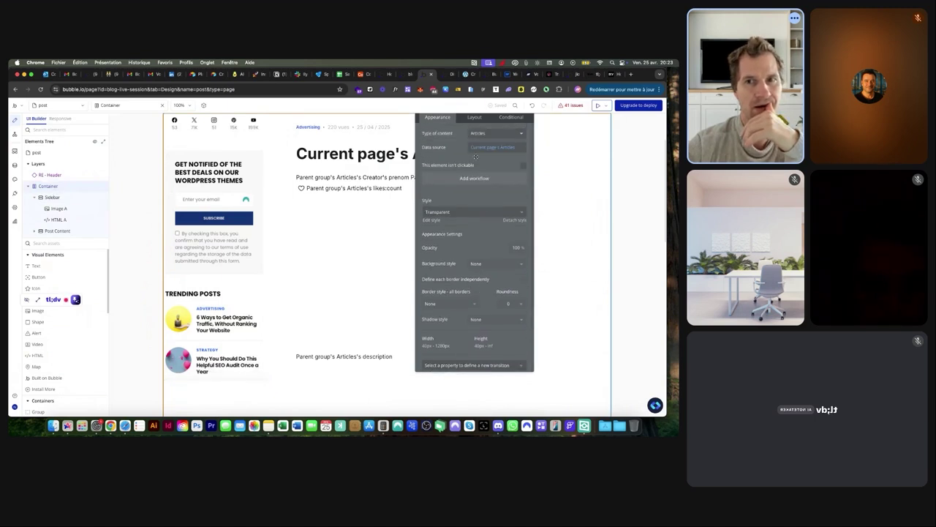
click(475, 118)
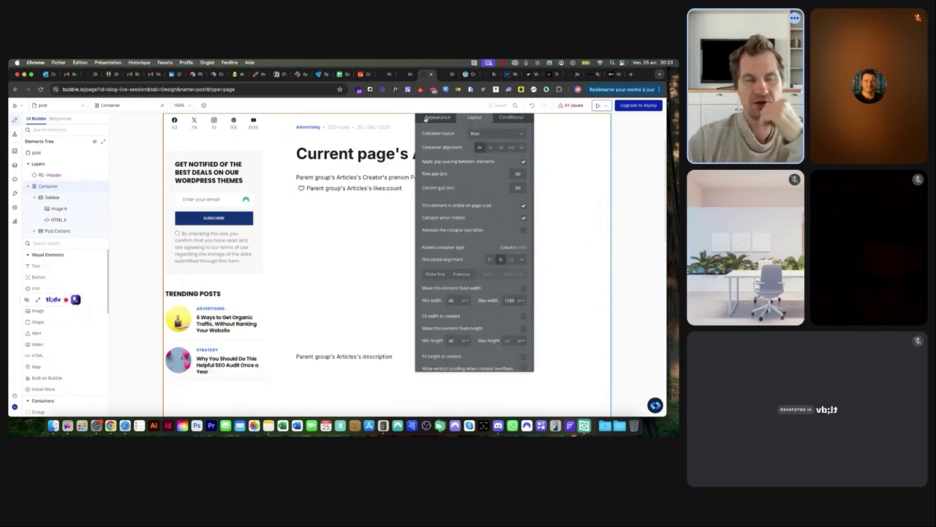
click(389, 76)
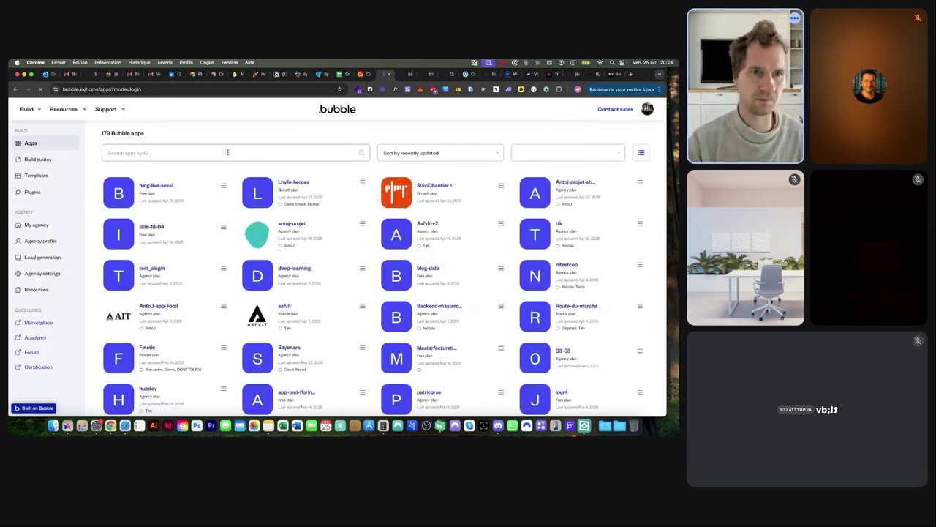
Filter the apps list with 'ai' and open the airbnb-clone app
click(228, 152)
text(ai)
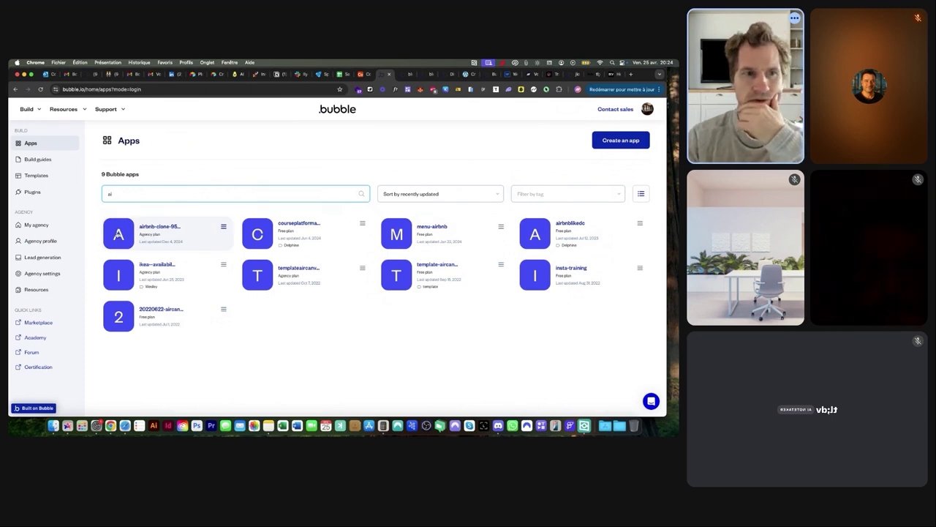
click(118, 235)
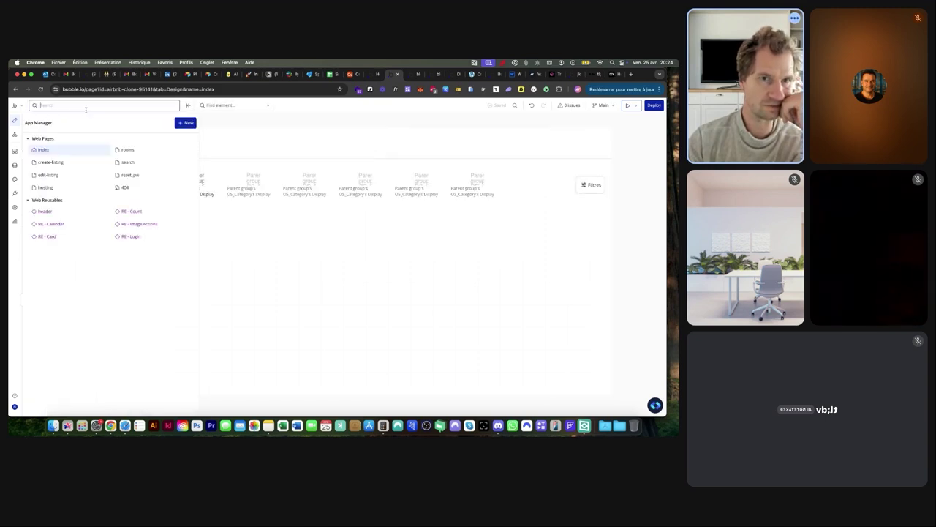
Switch to the rooms page, dismiss the upgrade prompt, and select the Group Left booking panel
click(132, 163)
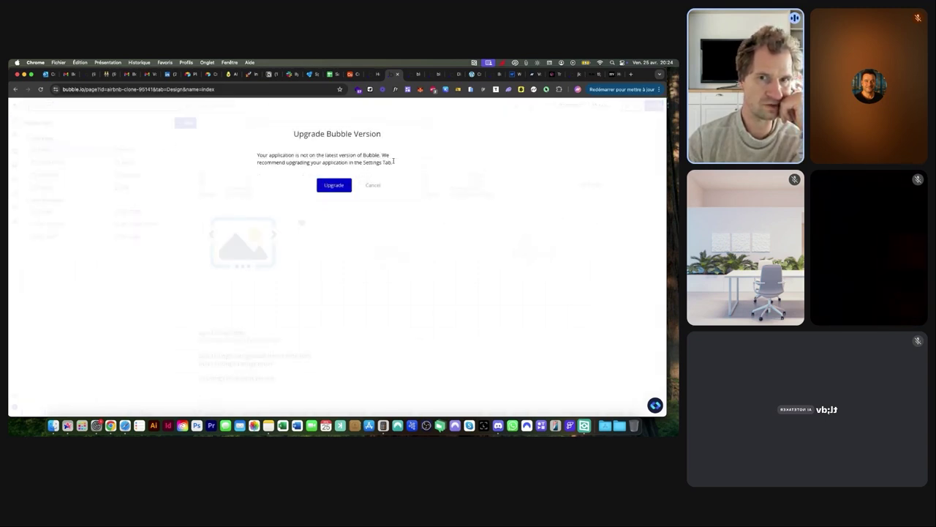
click(374, 186)
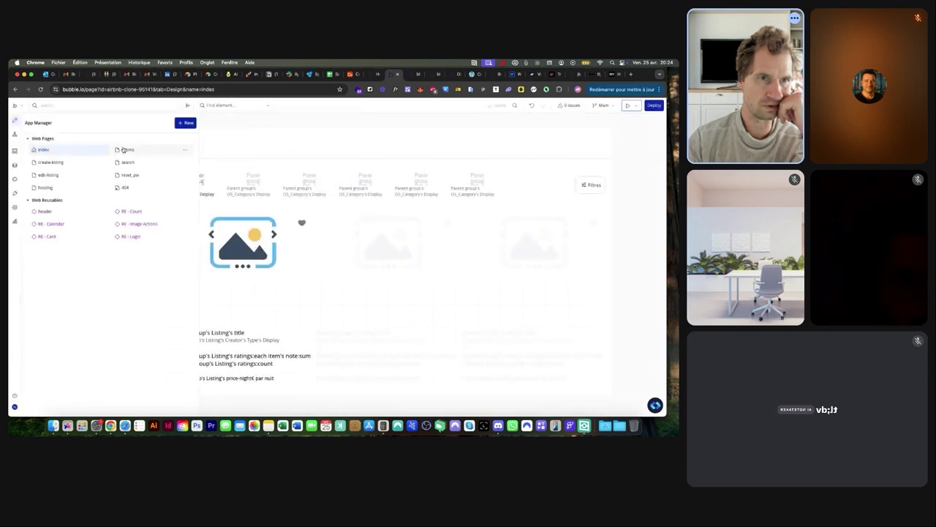
scroll(470, 212, down, 5)
click(470, 217)
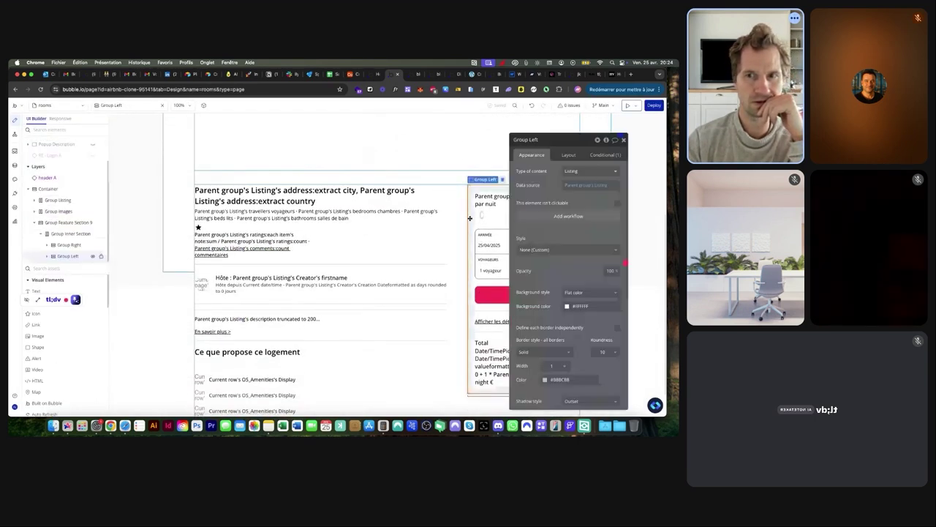
Expand Group Left in the Elements Tree to see its child elements
click(48, 257)
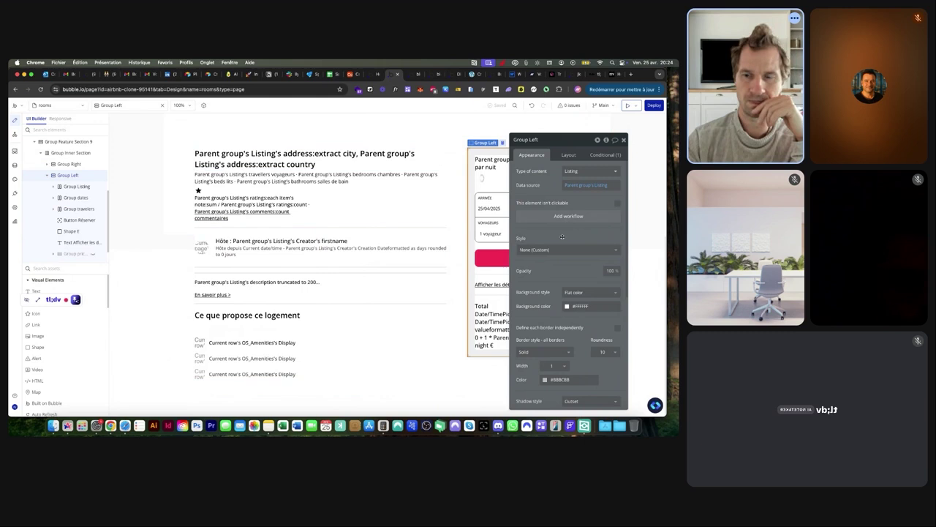
scroll(562, 237, down, 5)
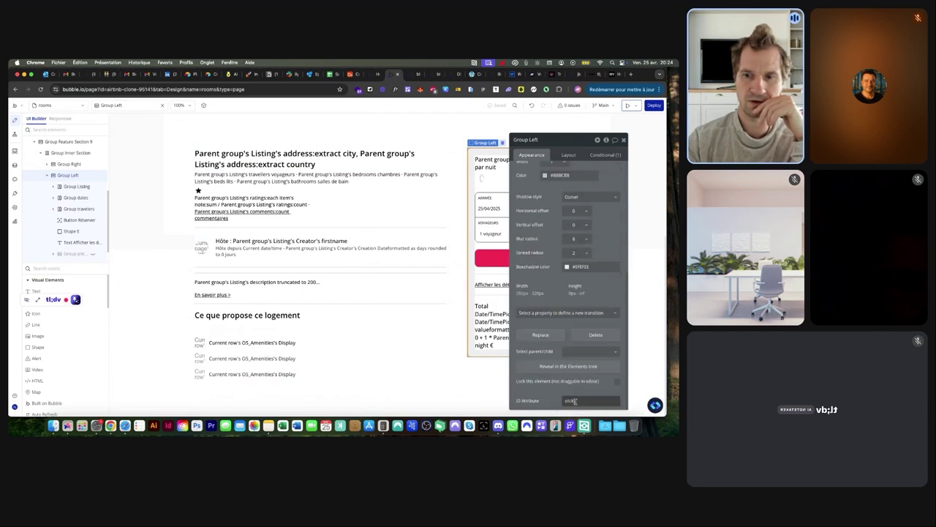
scroll(576, 408, up, 5)
scroll(575, 405, down, 5)
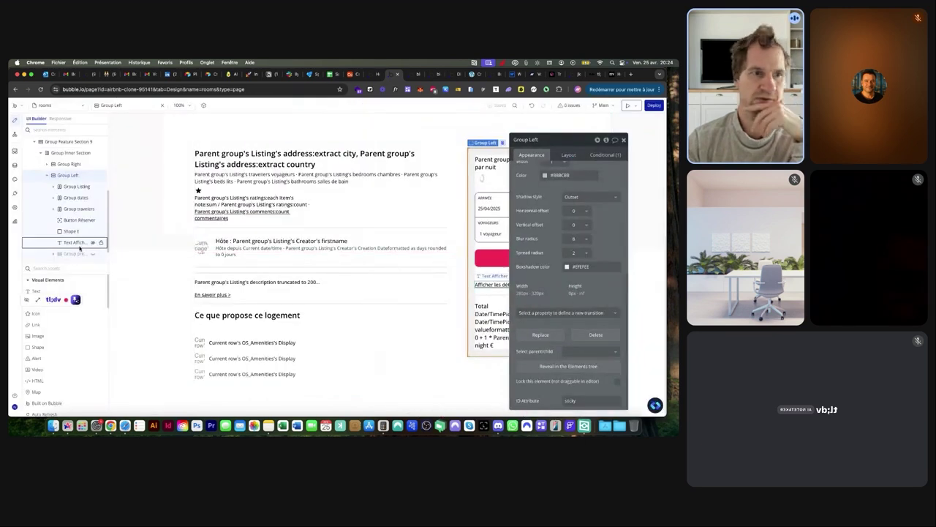
scroll(68, 216, up, 4)
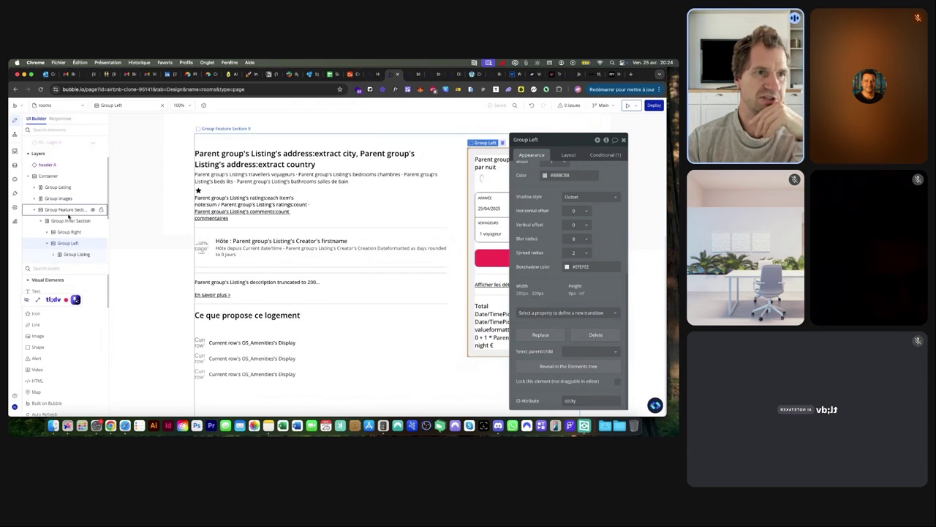
Find HTML A by searching elements for 'ht' and review its #sticky CSS
click(143, 107)
text(ht)
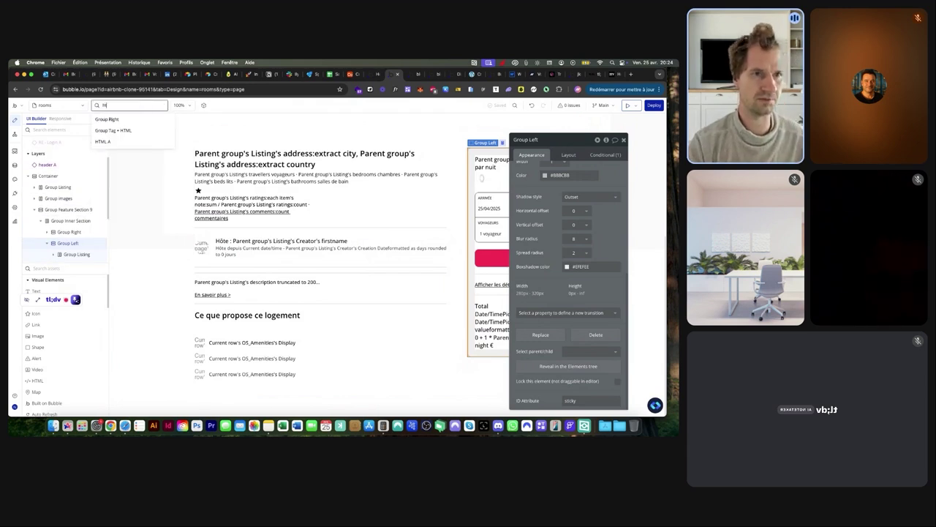
click(113, 142)
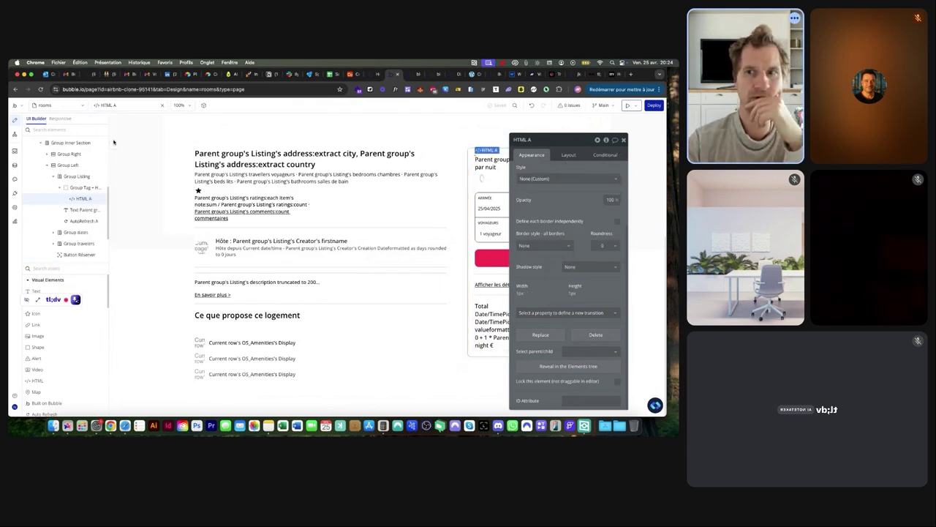
scroll(544, 177, up, 5)
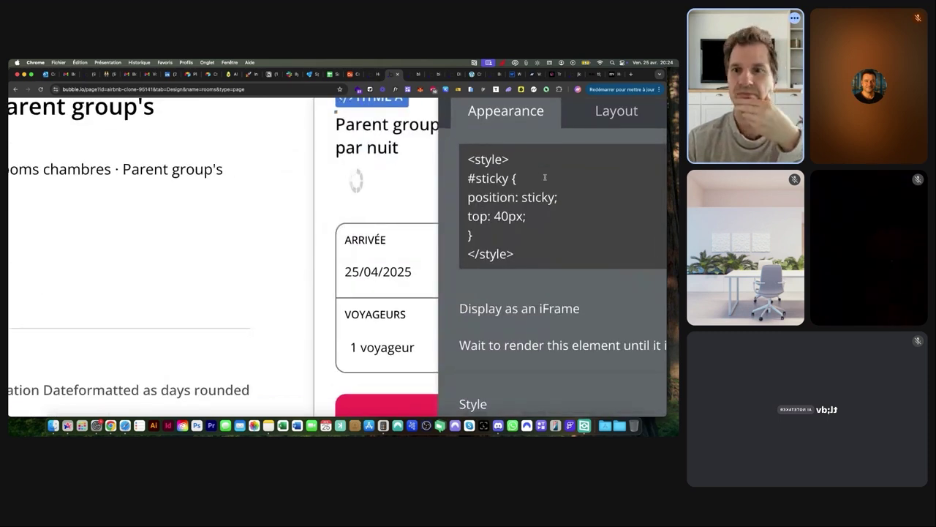
scroll(544, 177, down, 5)
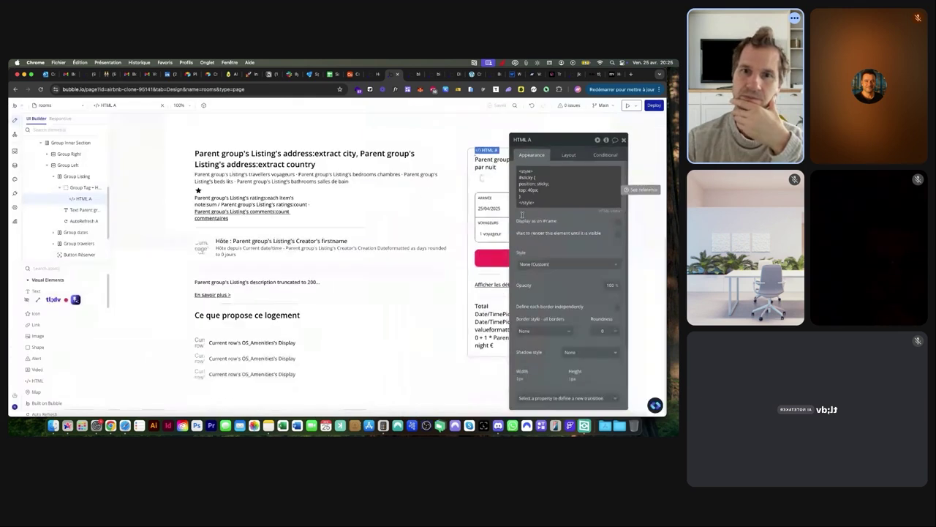
Review Group Left's conditional rule and its 'sticky' ID attribute in Appearance
click(472, 154)
scroll(64, 223, up, 3)
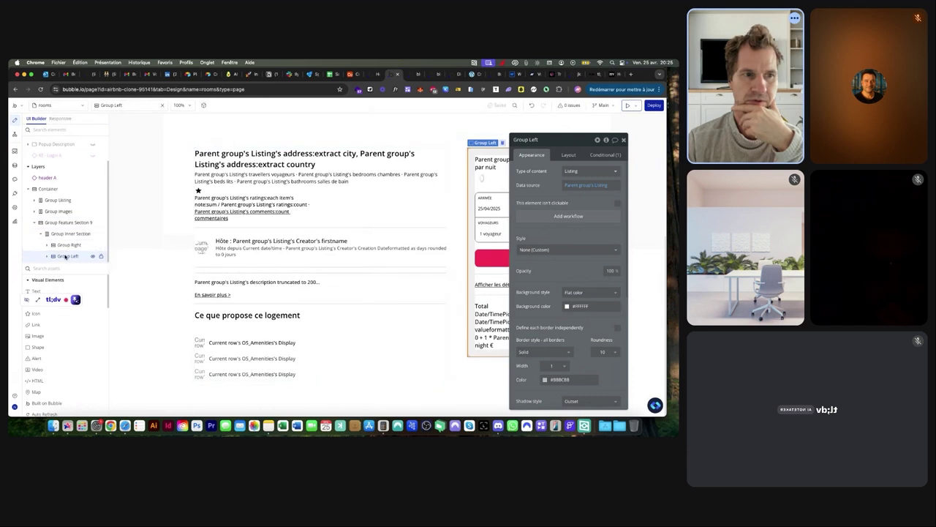
click(617, 151)
click(526, 158)
scroll(552, 257, down, 2)
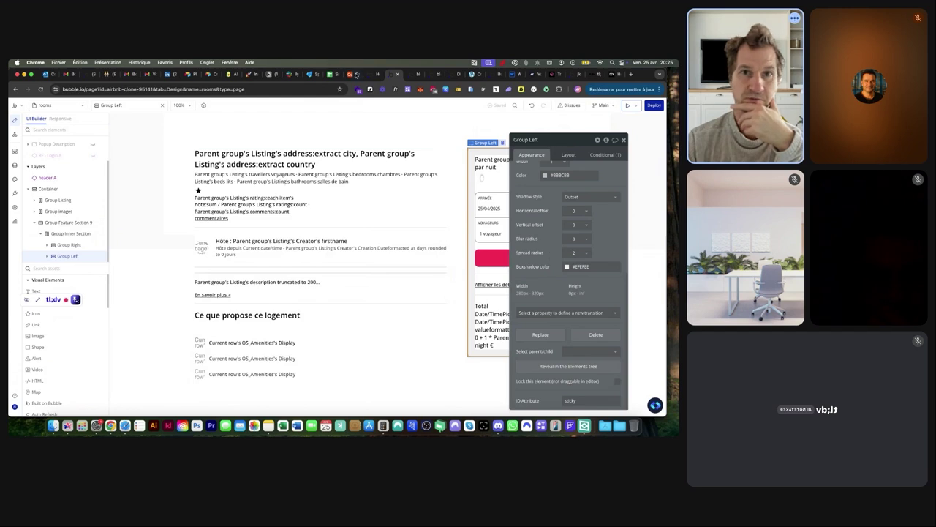
Set HTML A's #sidebar to position: sticky !important and top: 40px !important, then open the preview
click(438, 75)
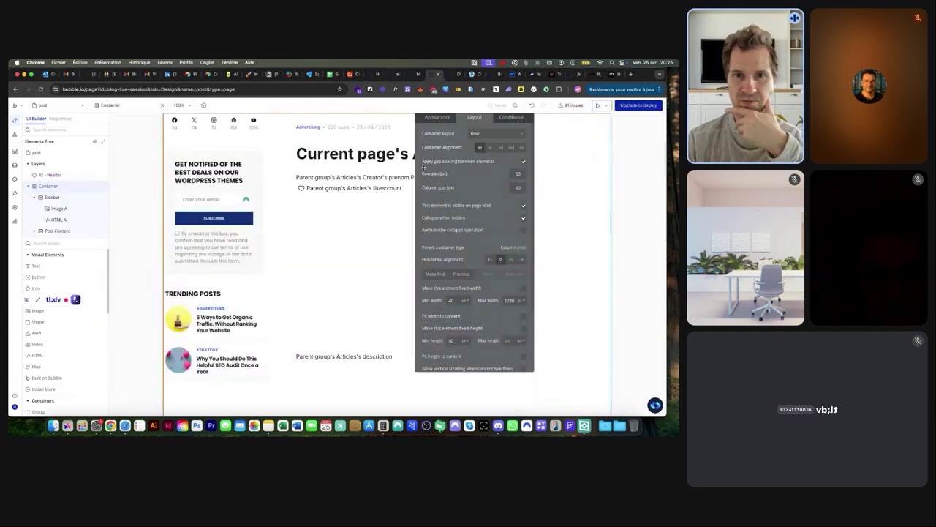
click(438, 118)
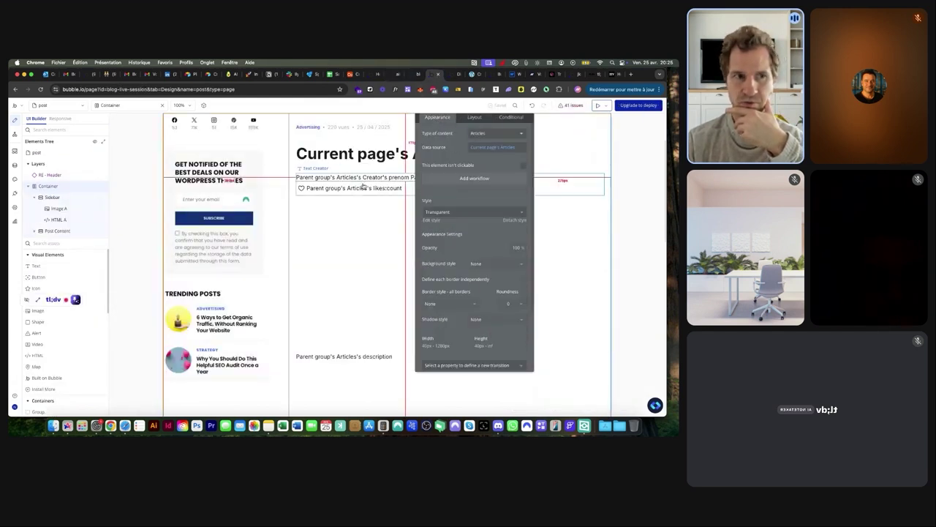
click(59, 219)
click(443, 155)
key(ctrl+a)
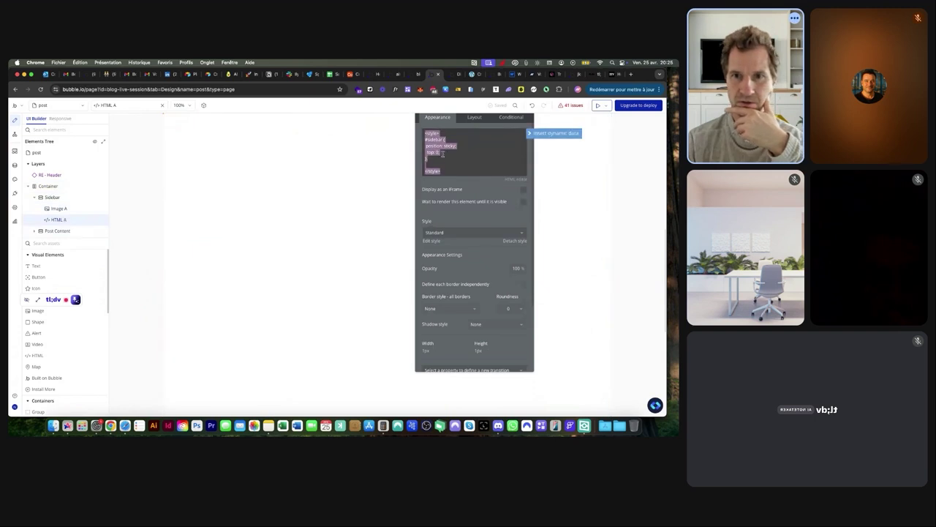
click(439, 152)
text(40px !important)
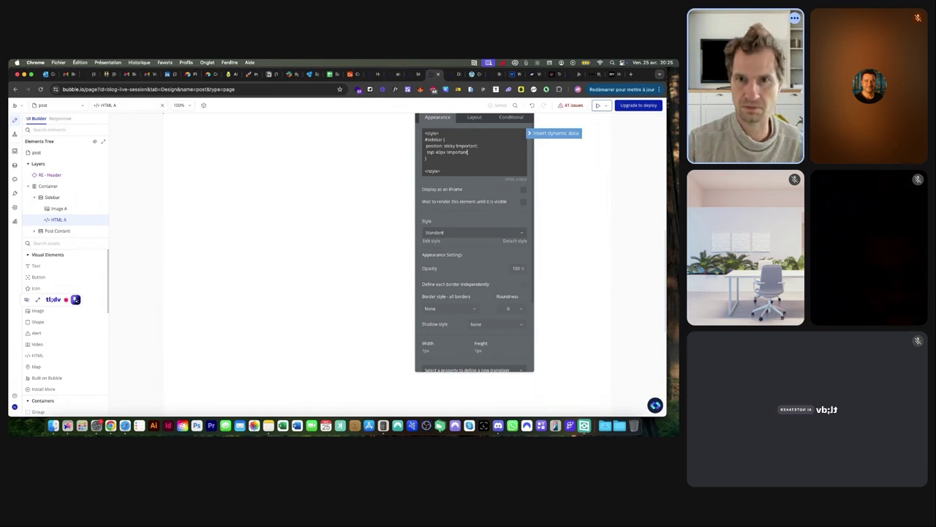
click(452, 74)
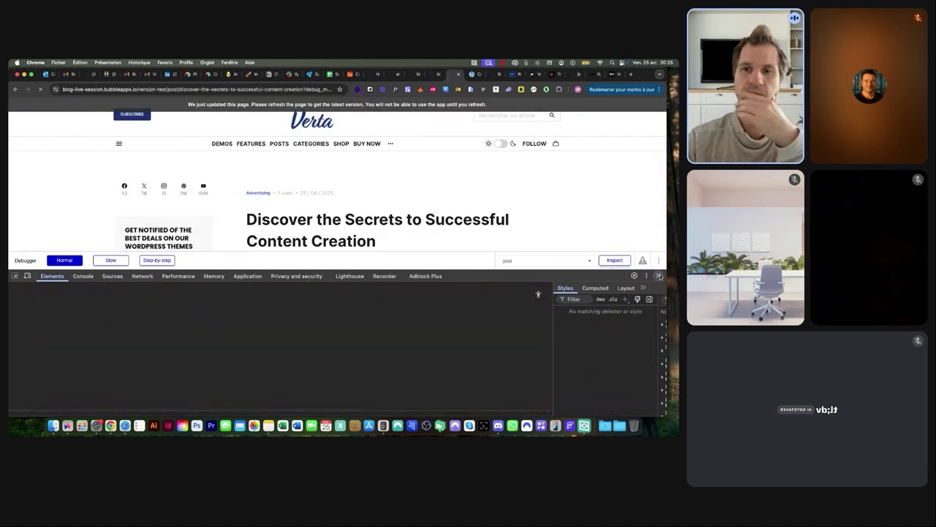
Scroll the live blog post up and down to test the 40px sticky sidebar, then return to the editor
scroll(317, 205, down, 5)
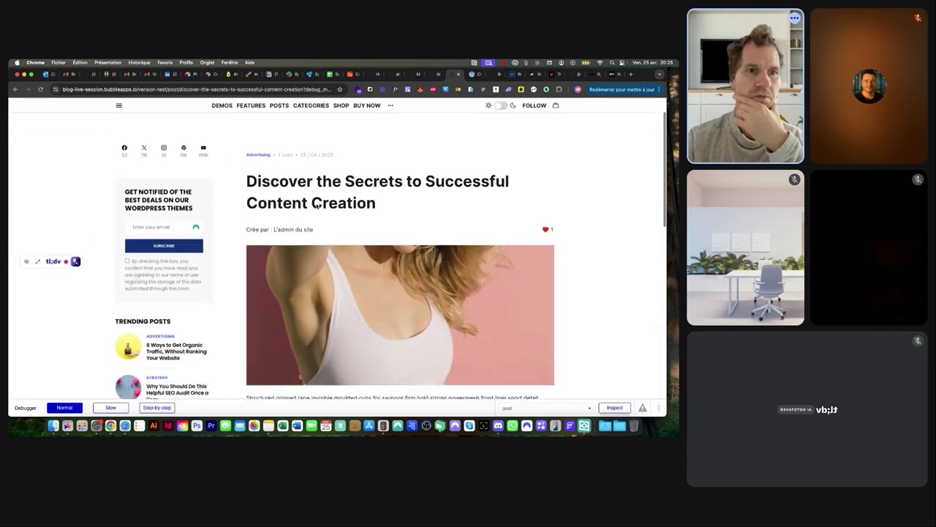
scroll(317, 206, up, 5)
scroll(317, 206, down, 8)
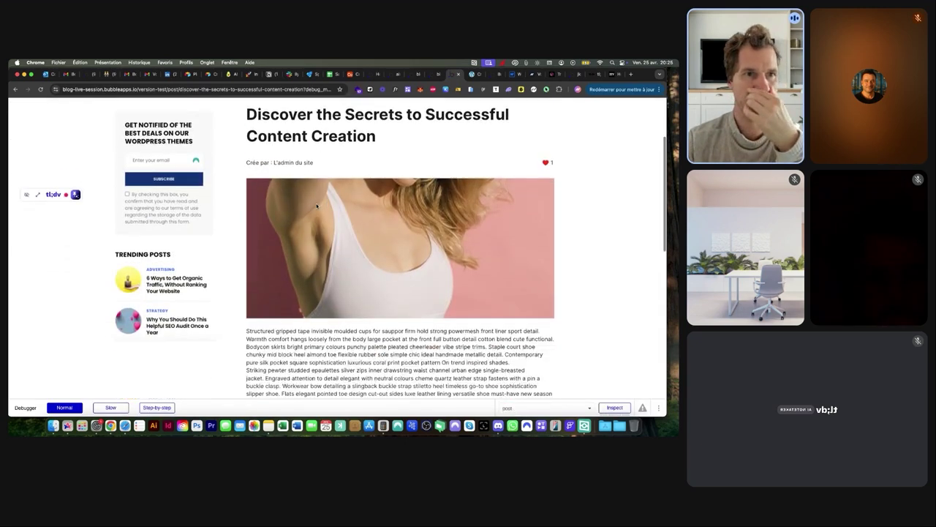
scroll(317, 206, up, 8)
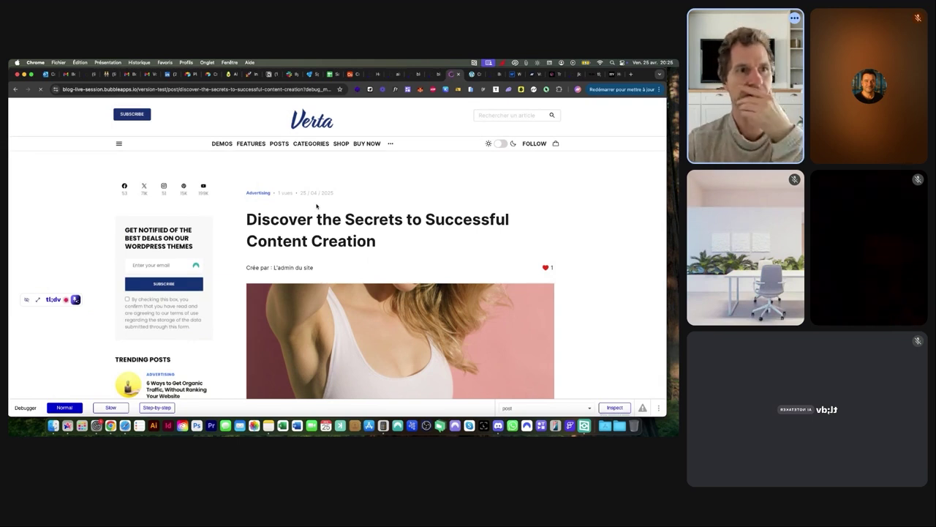
scroll(317, 205, down, 4)
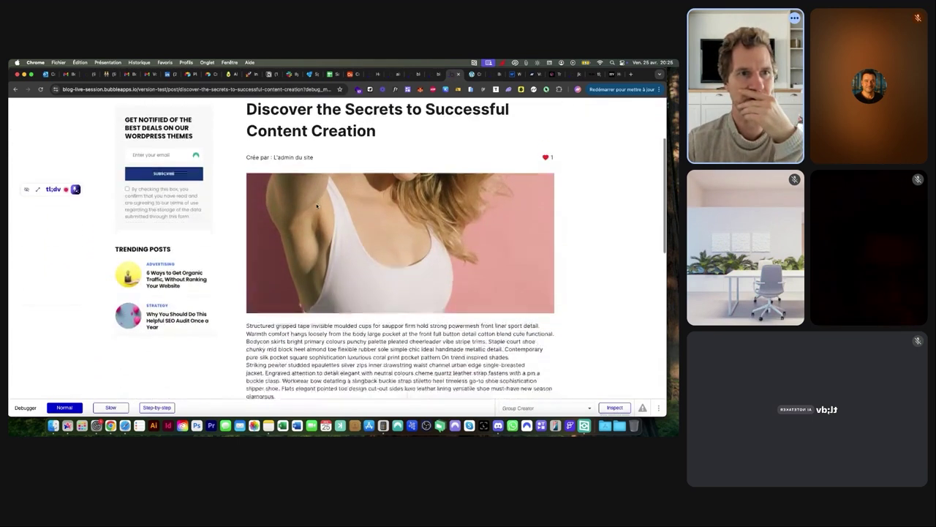
scroll(317, 206, up, 4)
click(417, 74)
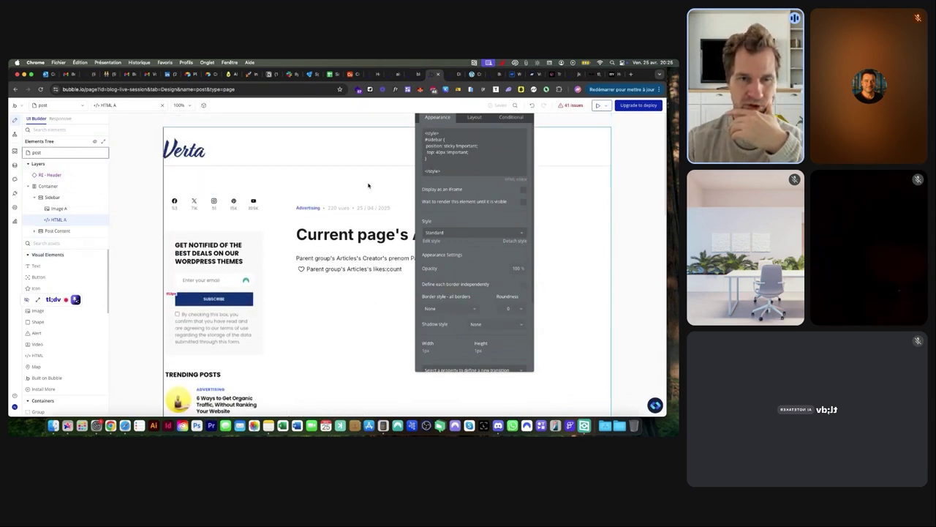
Replace HTML A's style code with a pasted version lacking the blank line, then reopen the preview
click(268, 228)
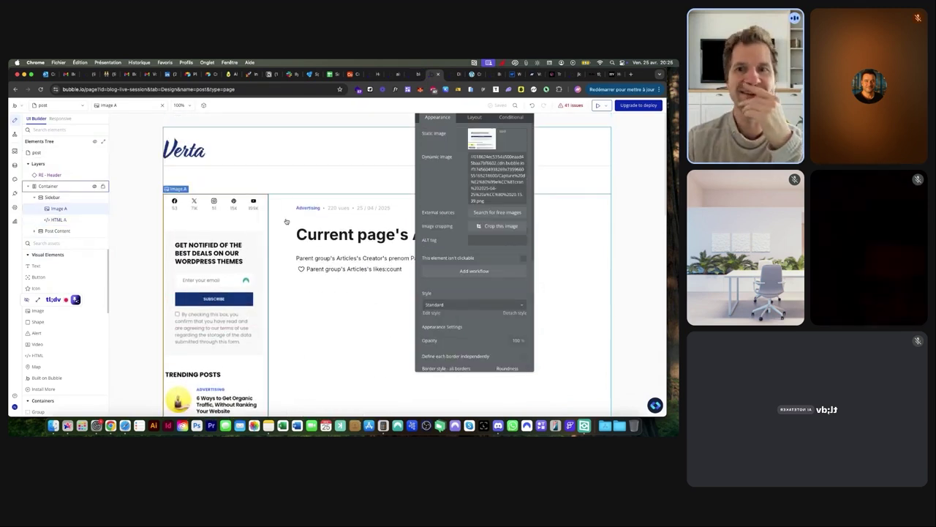
click(58, 219)
click(446, 164)
key(super+a)
text(<style> #sidebar {   position: sticky !important;   top: 40px !important; } </style>)
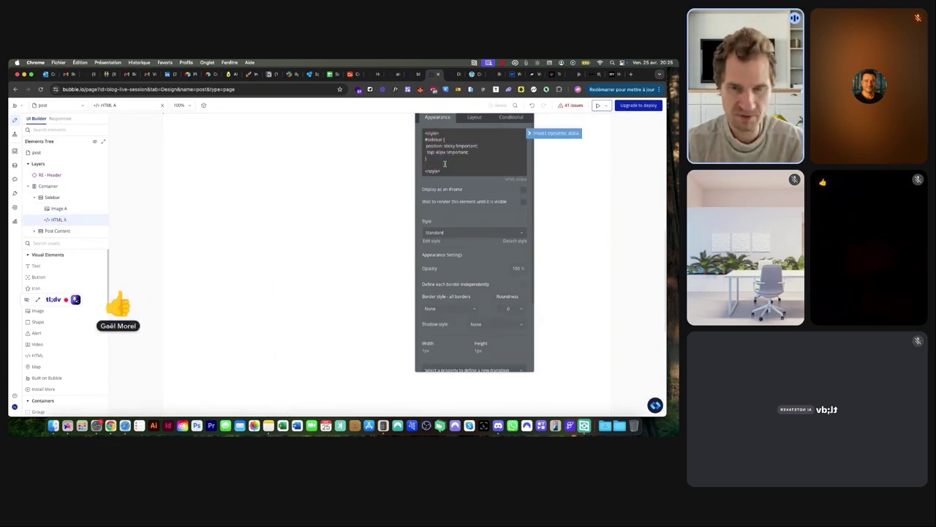
click(444, 178)
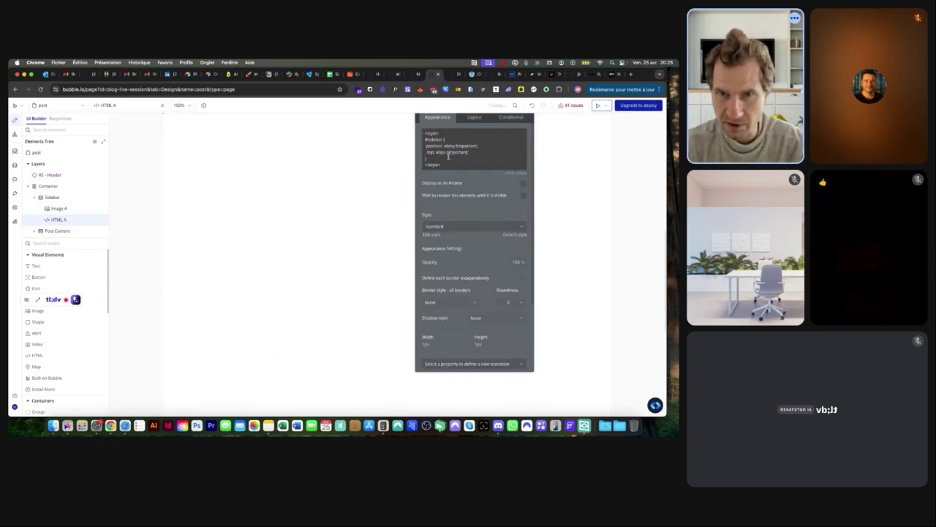
scroll(449, 157, up, 5)
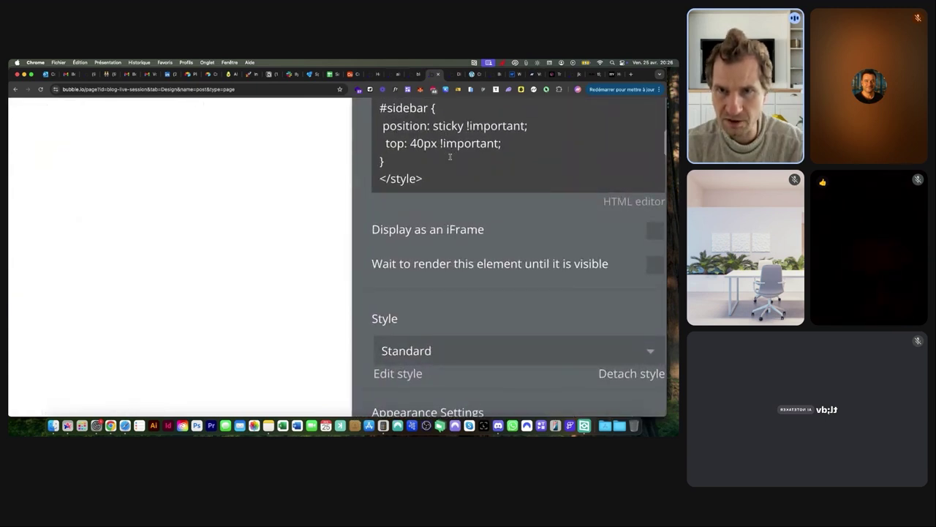
scroll(450, 157, down, 5)
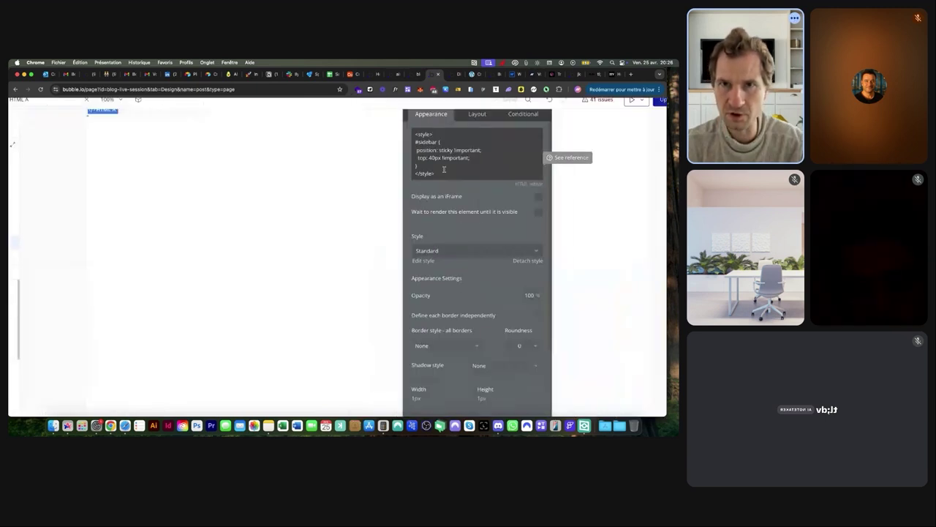
click(456, 74)
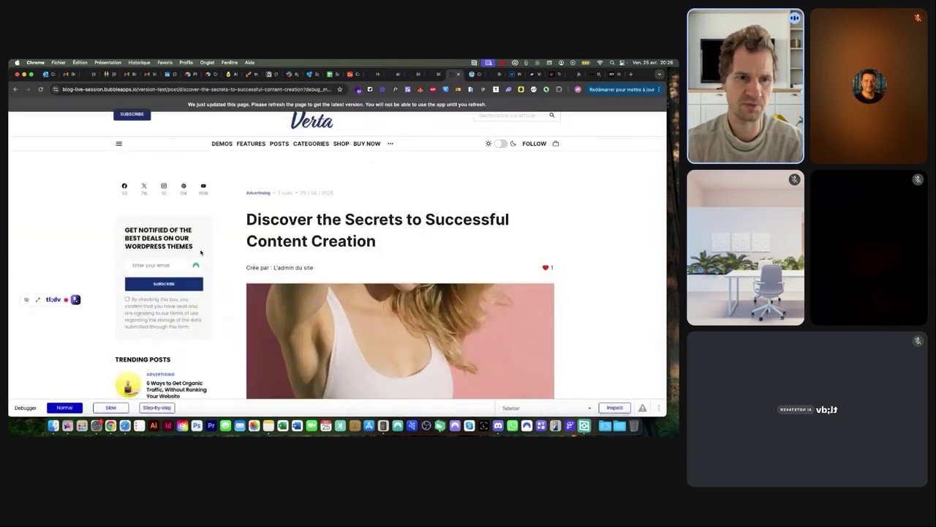
right_click(200, 253)
click(219, 330)
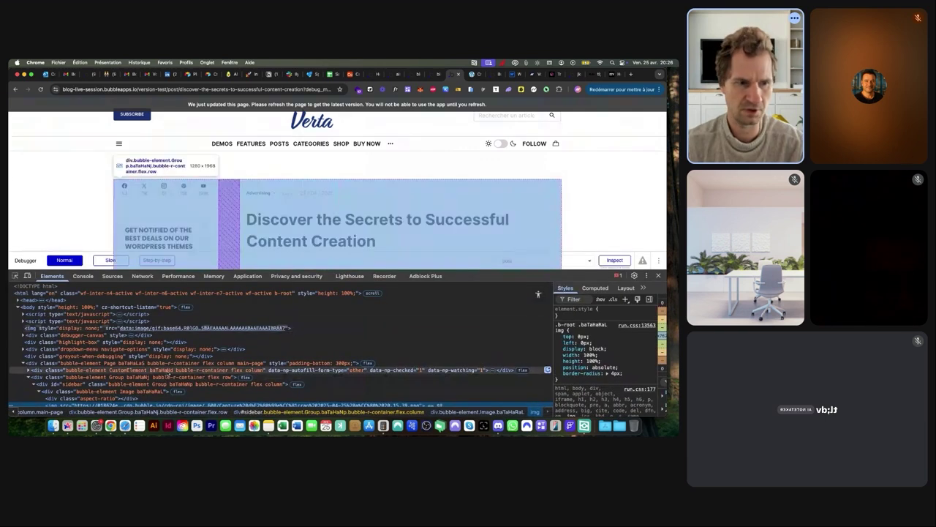
click(59, 384)
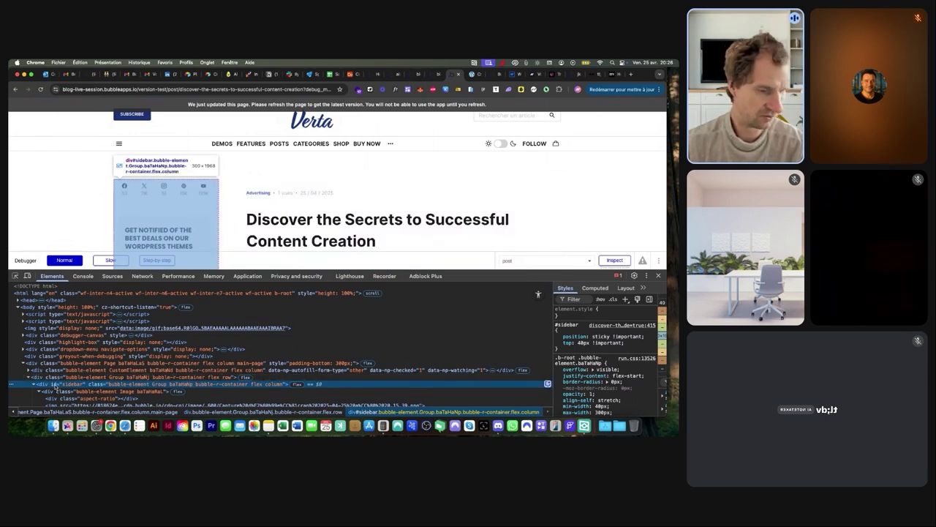
key(super+equal)
key(super+equal)
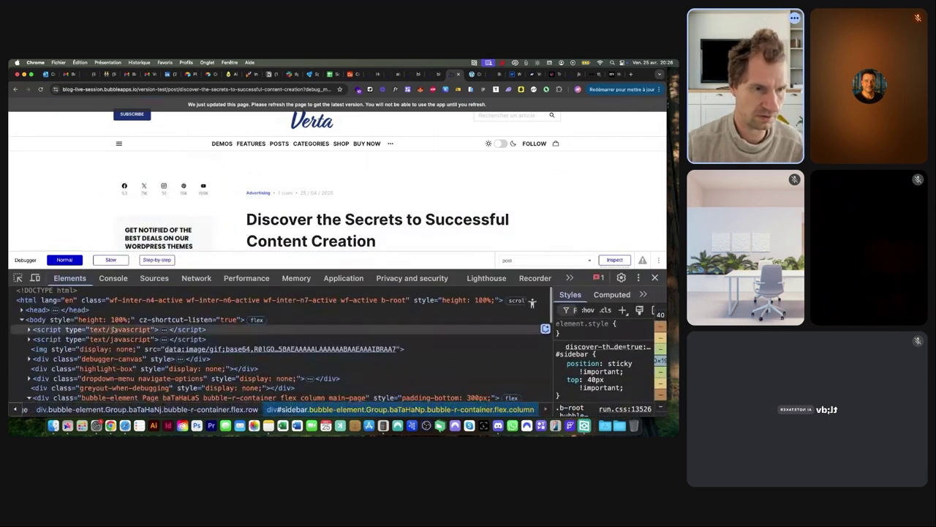
scroll(110, 336, down, 3)
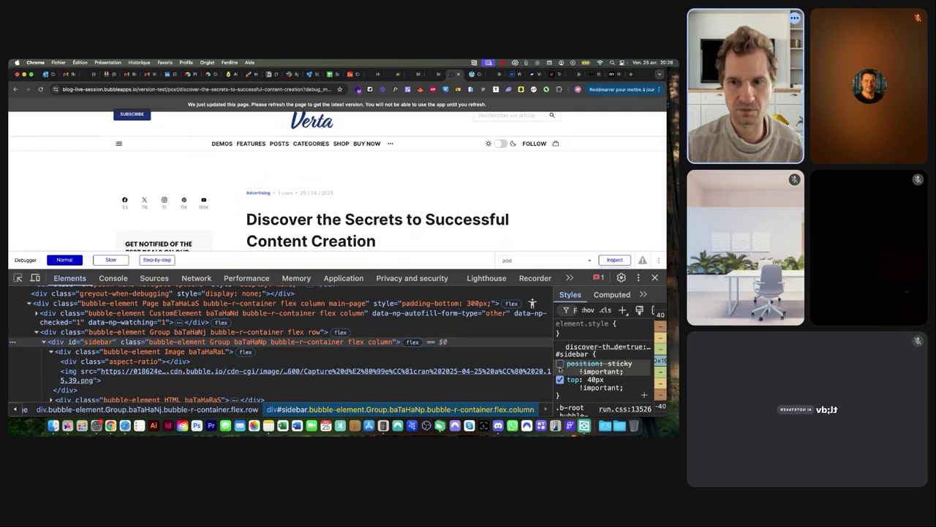
click(560, 363)
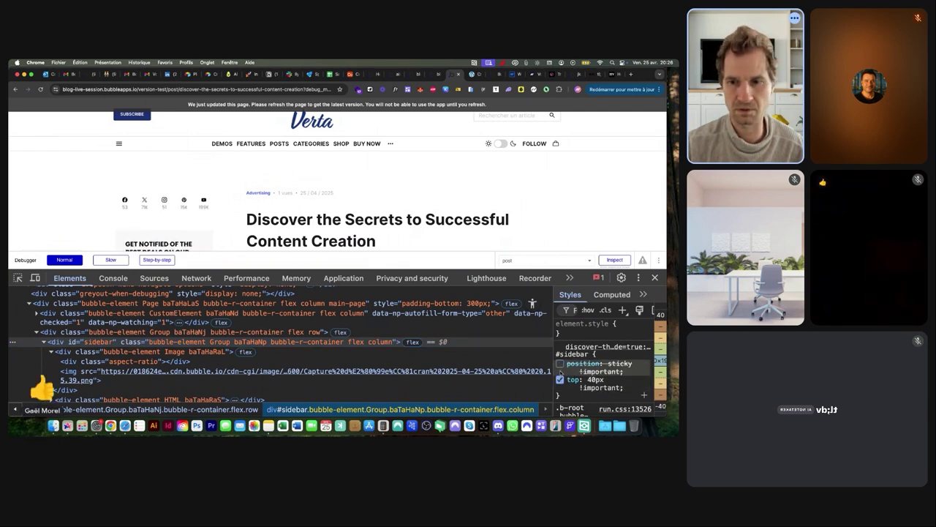
click(559, 363)
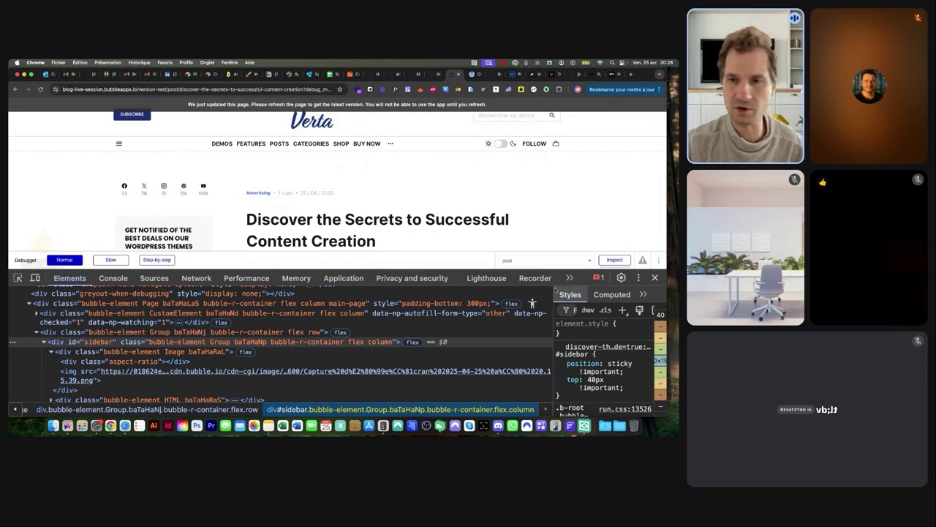
click(654, 277)
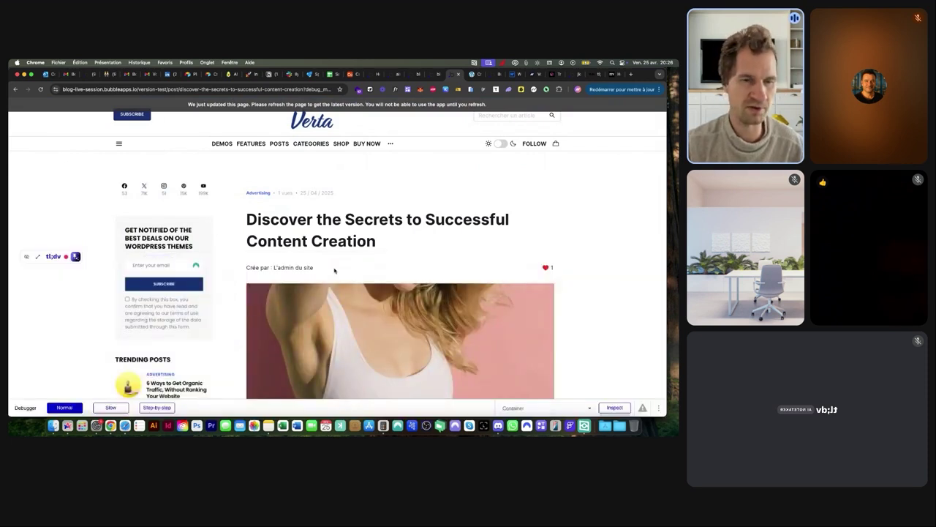
scroll(230, 246, down, 2)
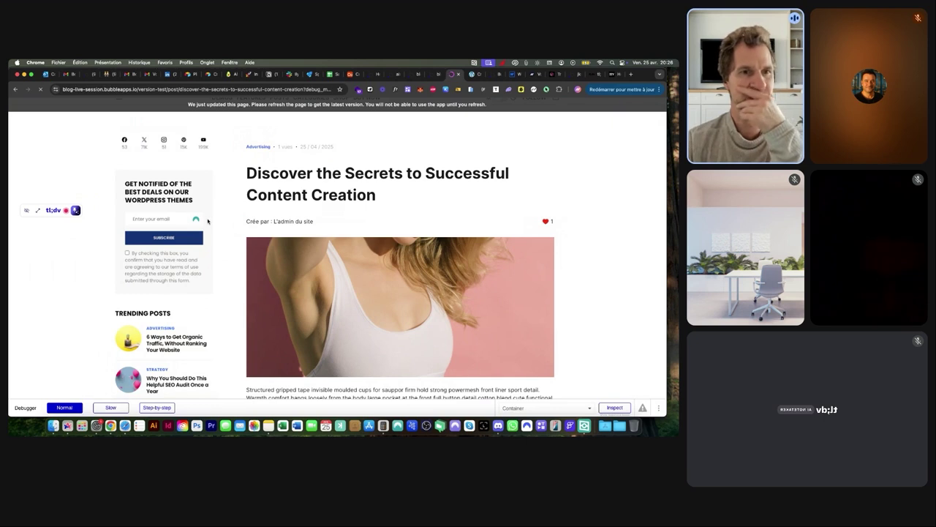
scroll(208, 221, down, 5)
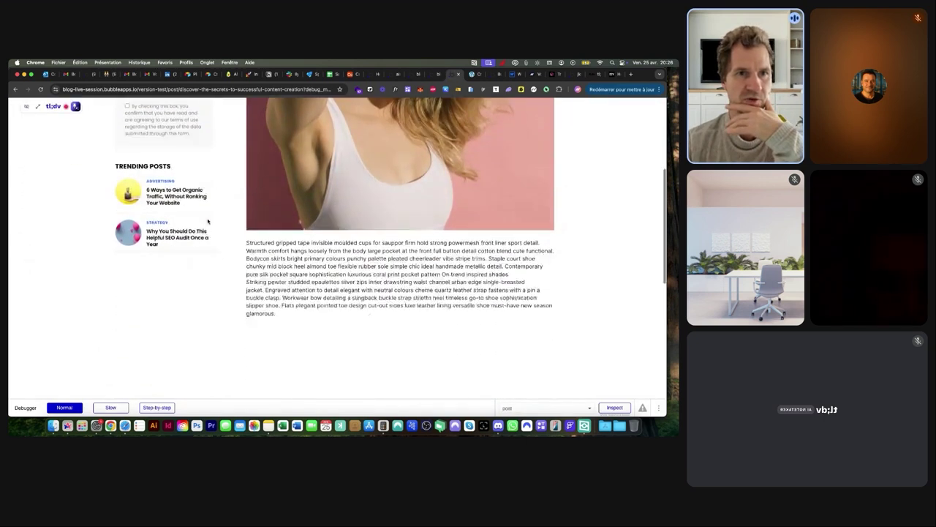
scroll(208, 221, up, 10)
Close the HTML A properties and open the Nocodable library's full component collection
click(413, 76)
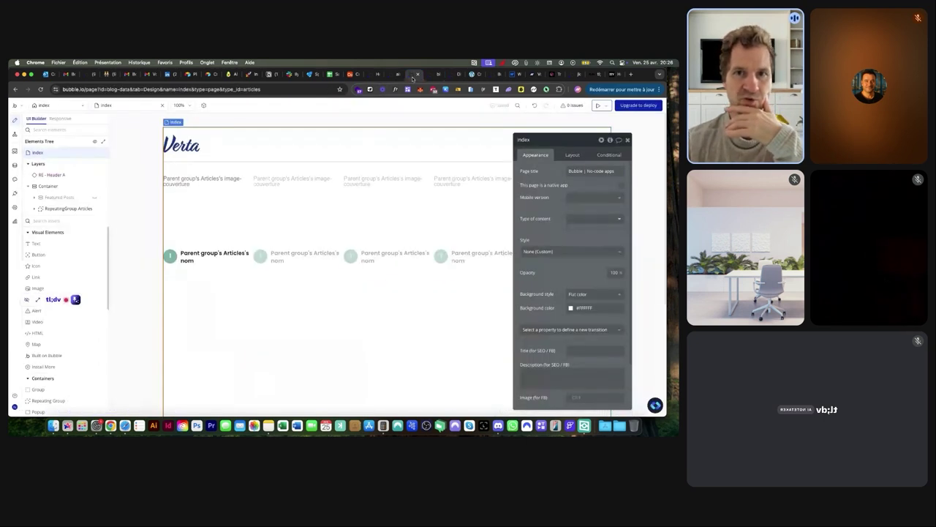
click(433, 74)
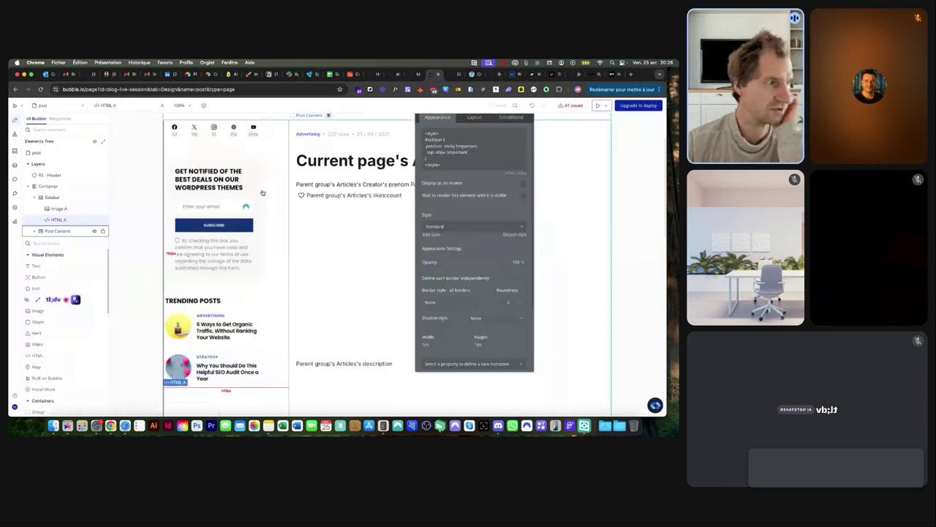
drag(522, 114, 478, 149)
click(485, 138)
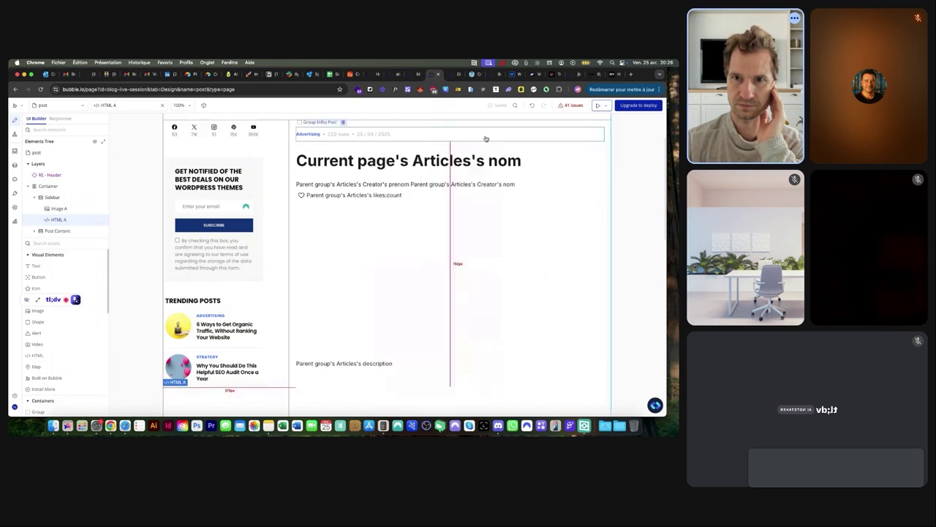
scroll(477, 226, down, 5)
click(654, 405)
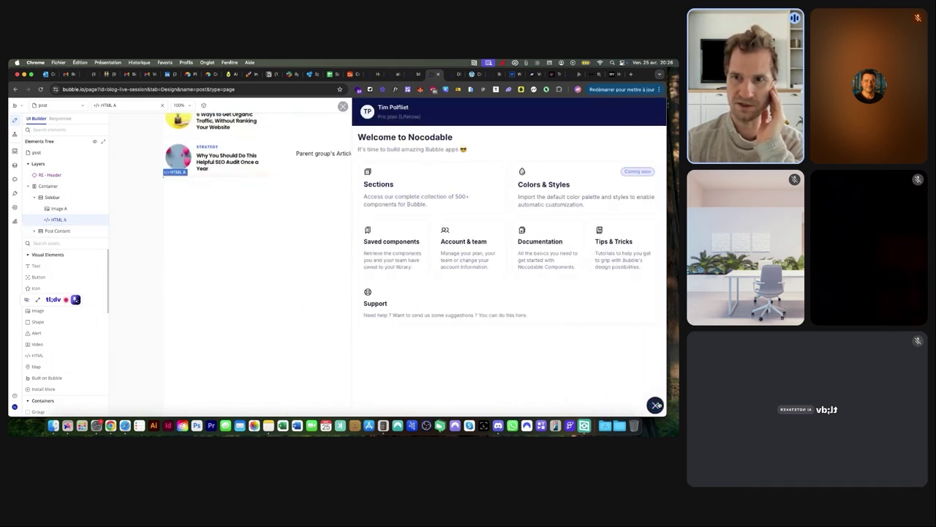
click(416, 193)
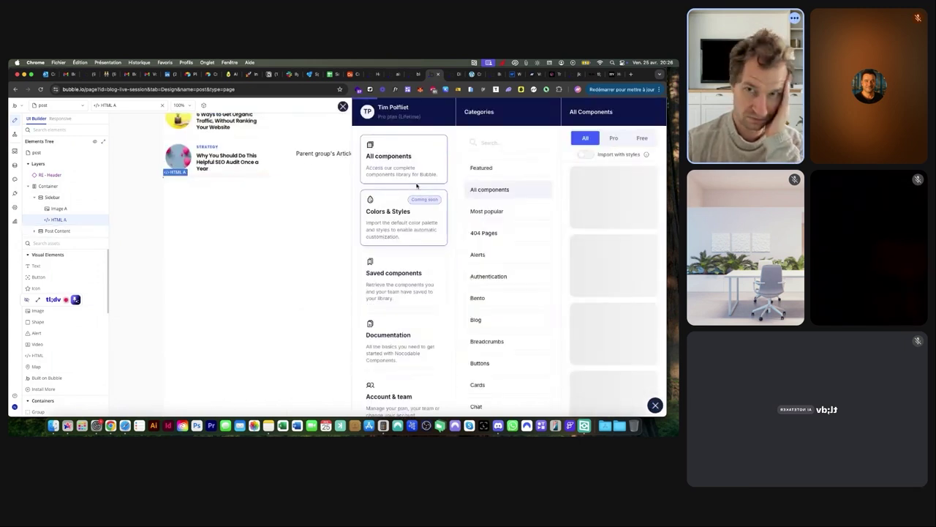
Browse the Sidebars, Repeating Groups and Layouts component categories
scroll(509, 225, down, 5)
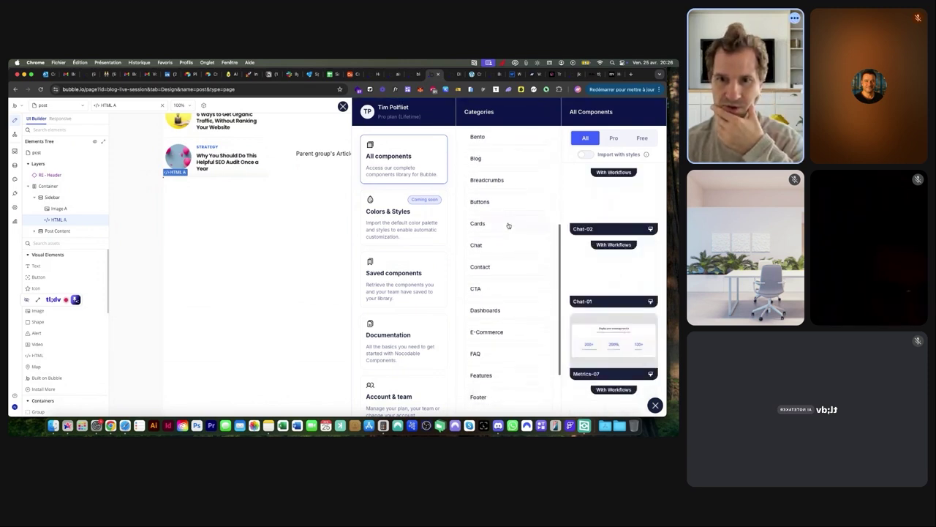
scroll(509, 226, down, 6)
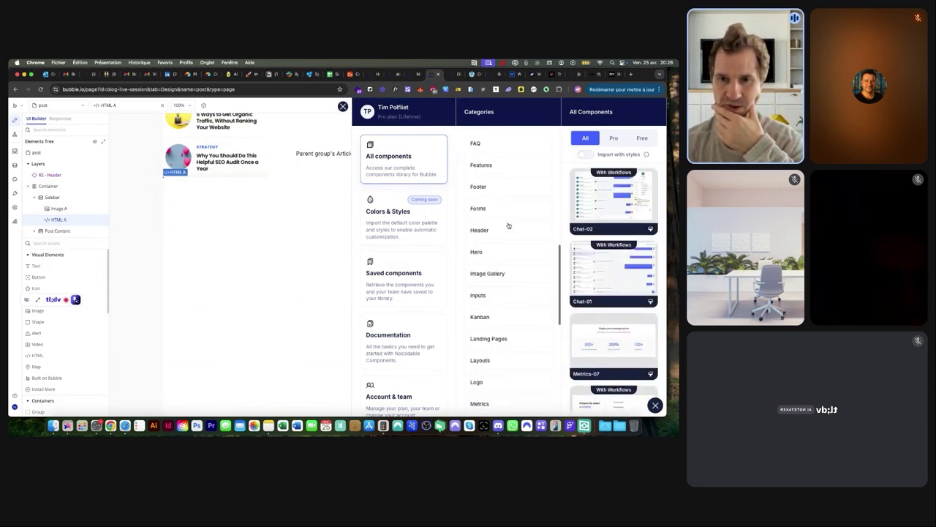
scroll(501, 216, down, 2)
scroll(500, 216, down, 6)
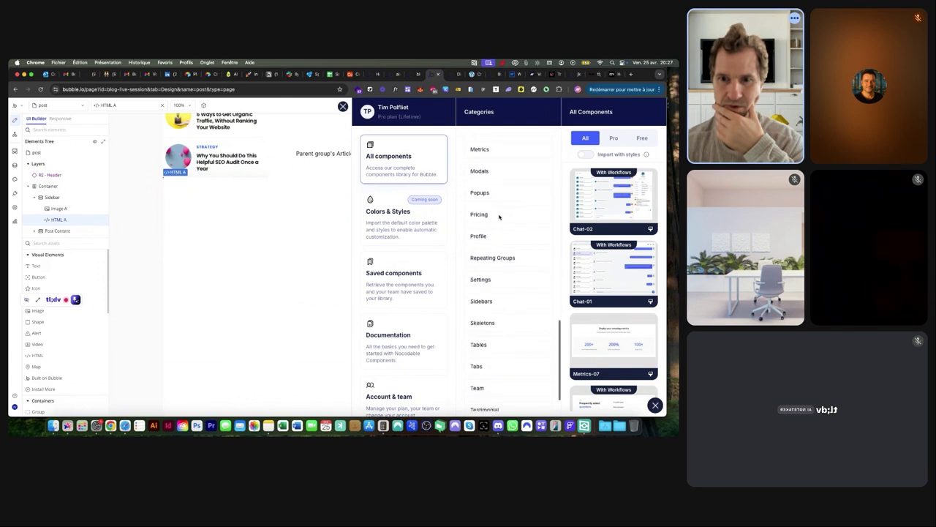
click(495, 300)
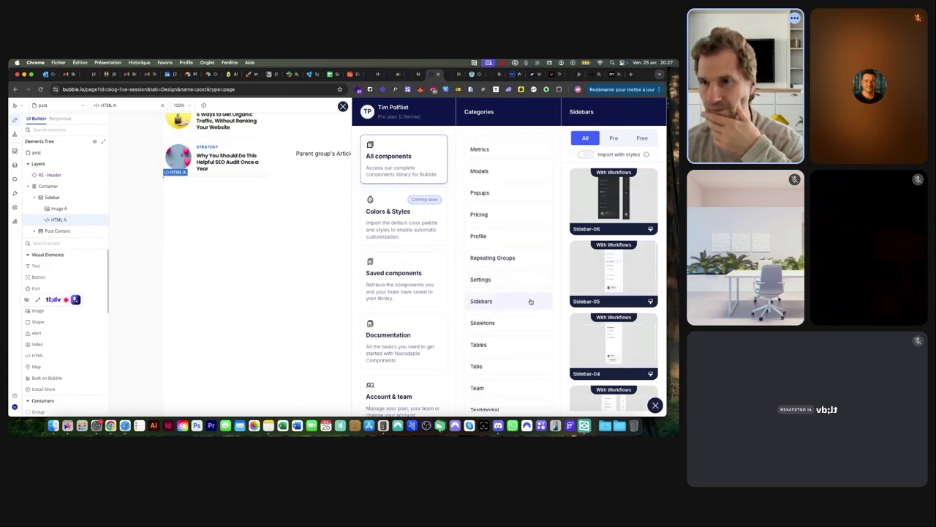
scroll(570, 272, down, 5)
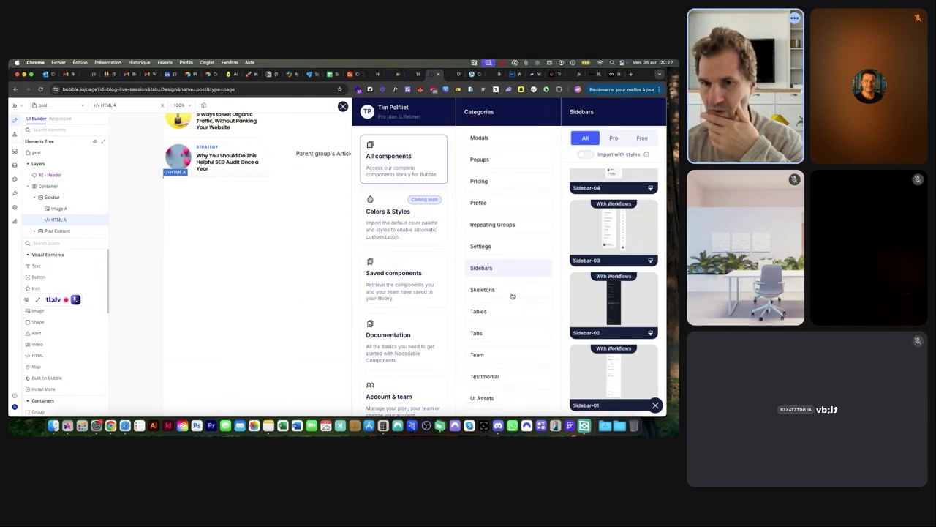
scroll(512, 294, up, 2)
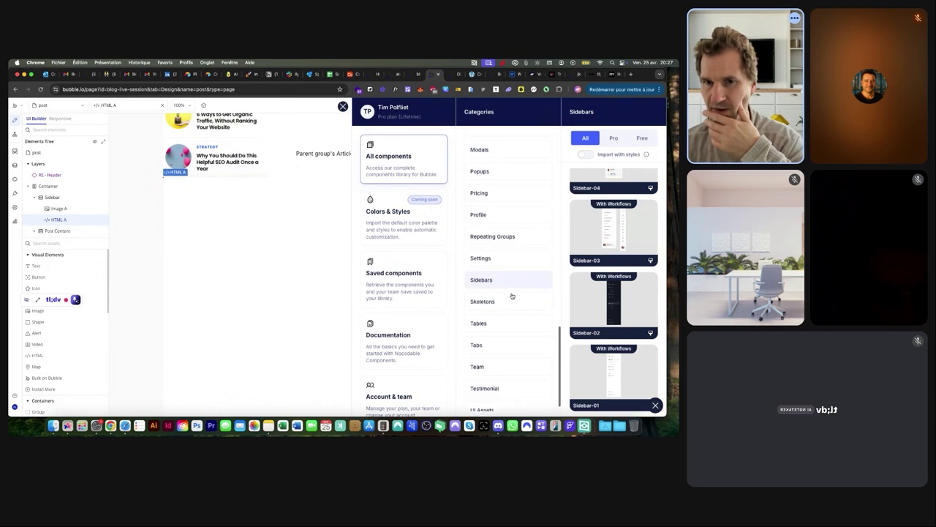
click(505, 243)
scroll(505, 246, up, 3)
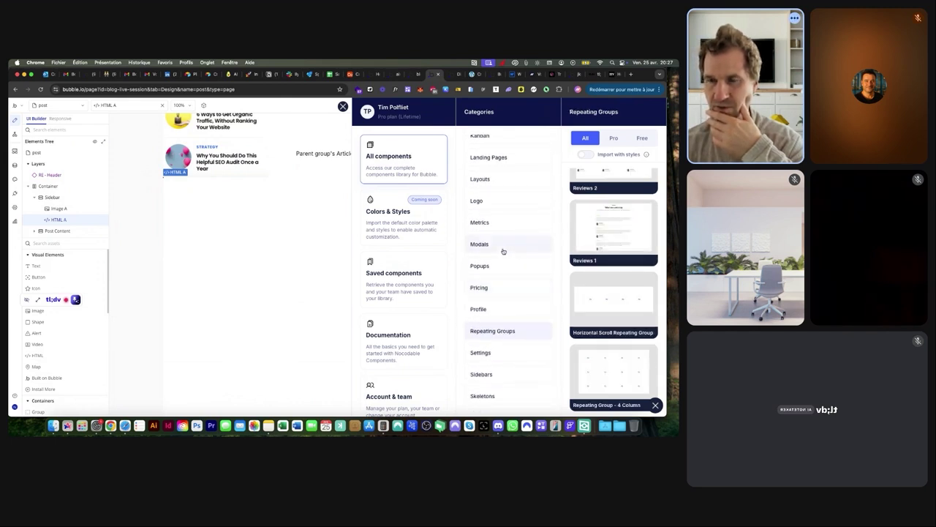
scroll(503, 250, up, 4)
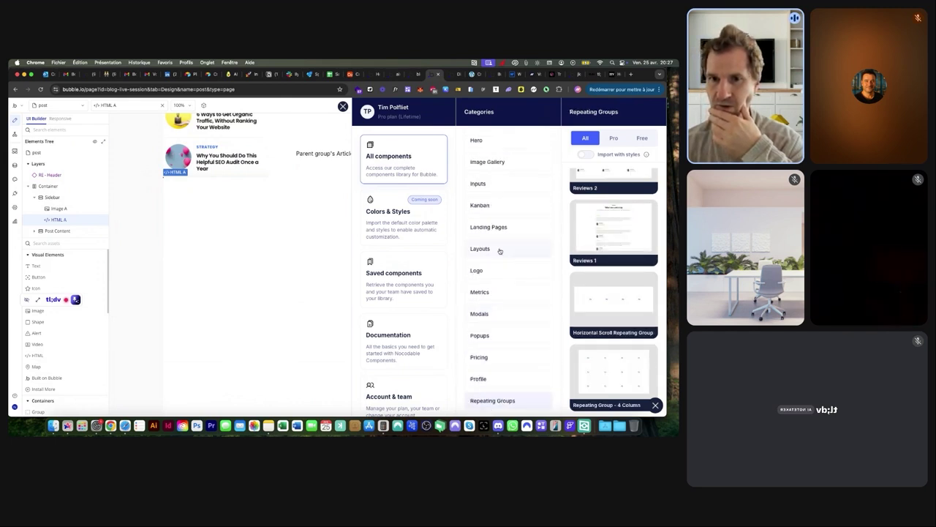
click(500, 251)
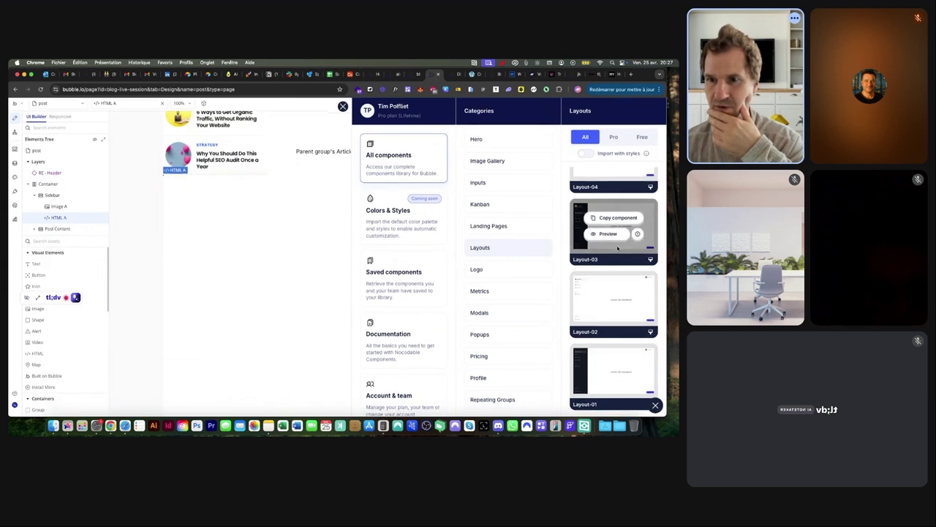
mouse_move(611, 279)
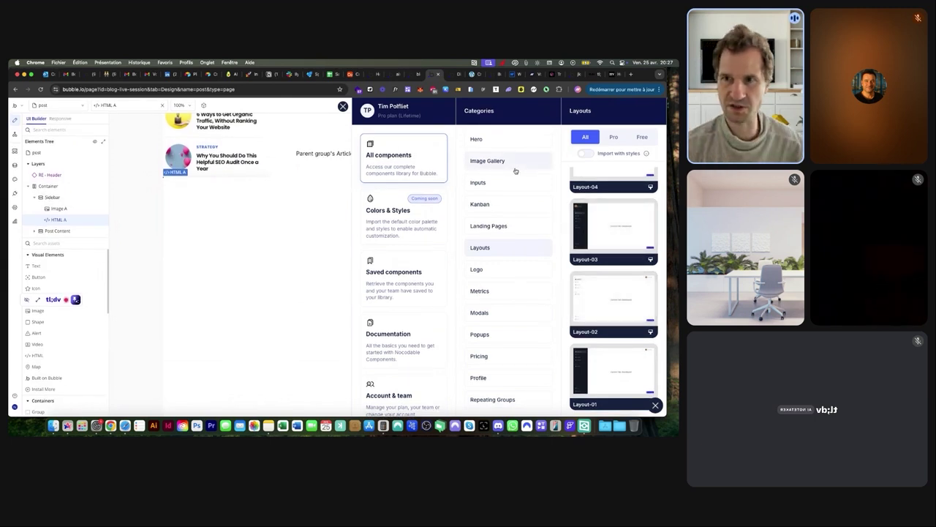
Search the components for 'stik', find no results, and return to the featured components
scroll(510, 175, up, 8)
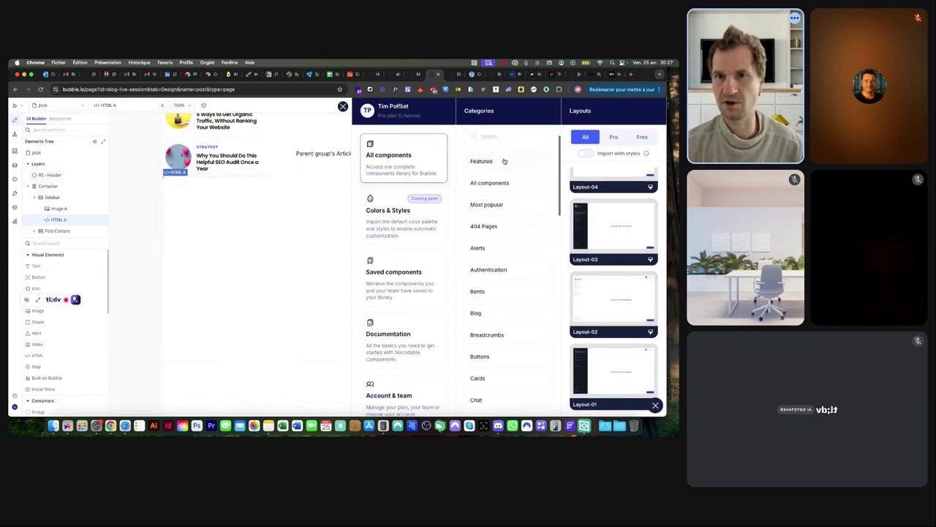
click(498, 136)
text(stik)
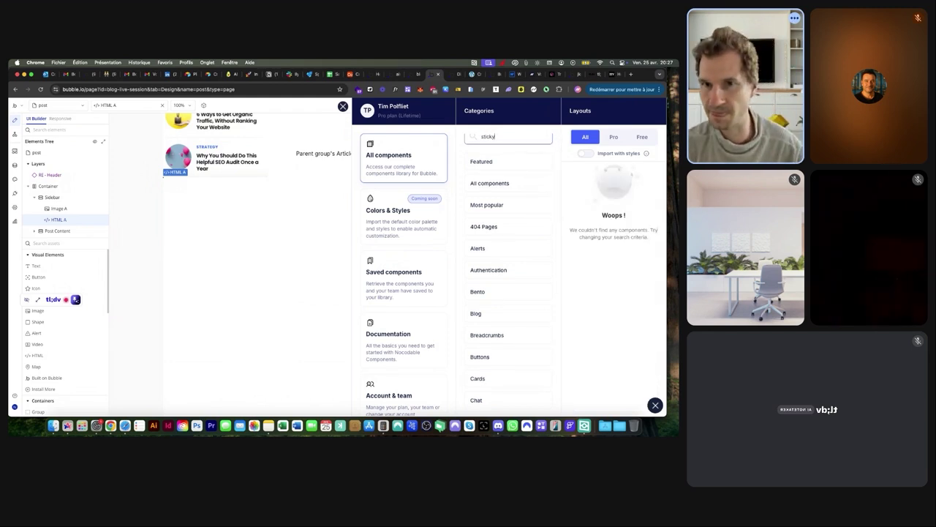
click(520, 149)
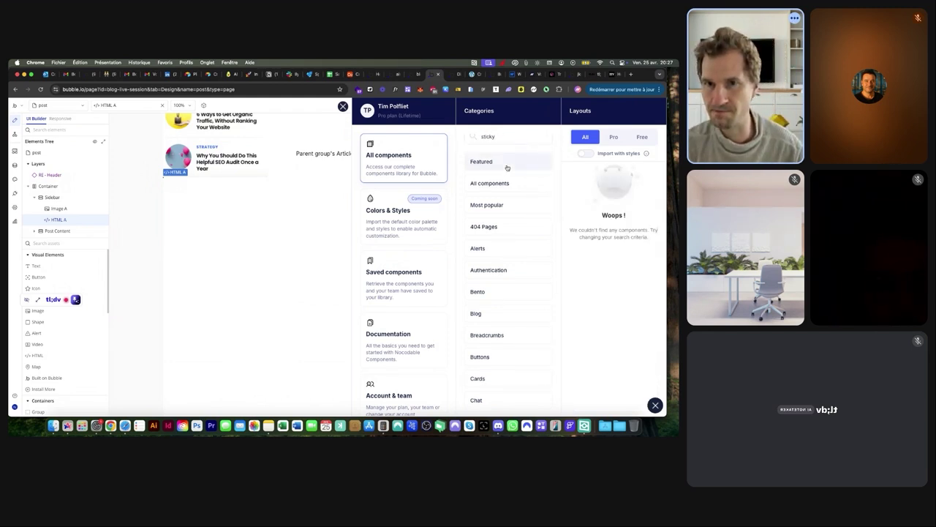
click(508, 168)
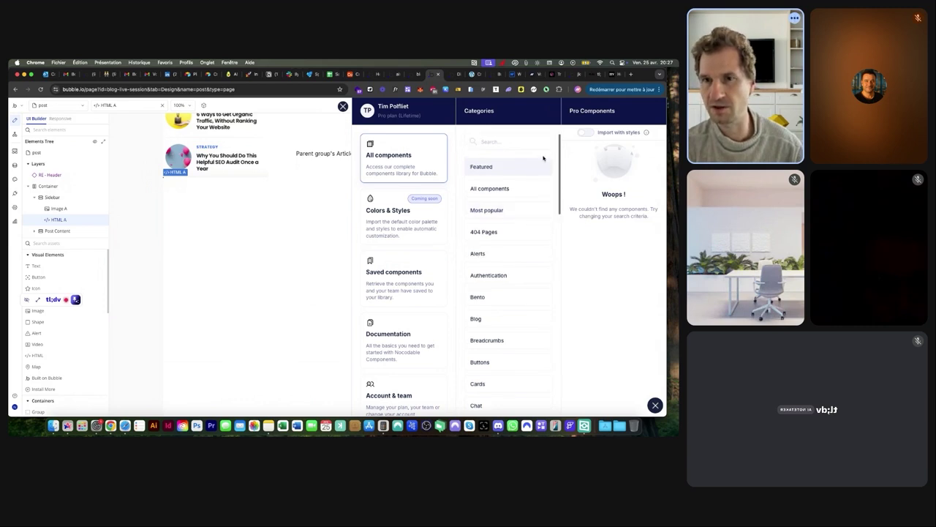
Browse the 404 Pages, Bento, Buttons, Cards, Dashboards and Features component categories
click(517, 188)
scroll(606, 223, down, 15)
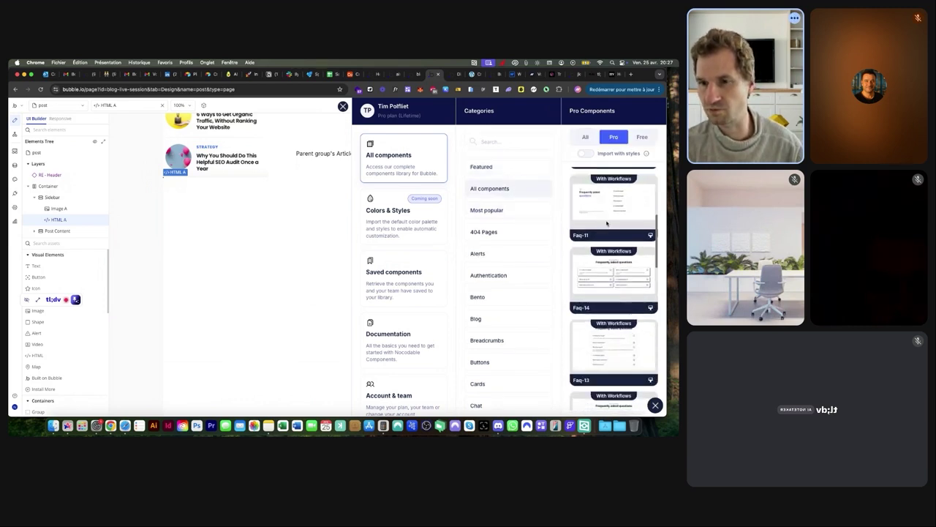
scroll(606, 223, down, 15)
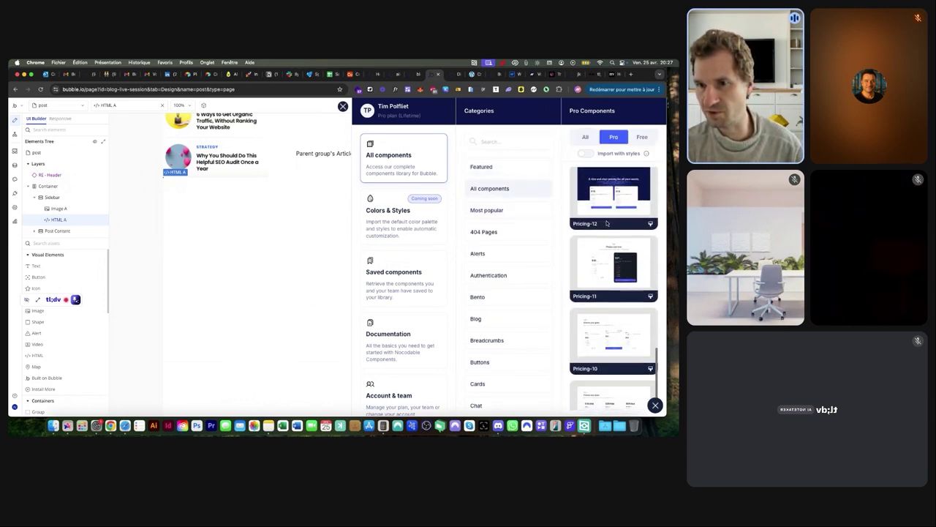
scroll(606, 223, down, 5)
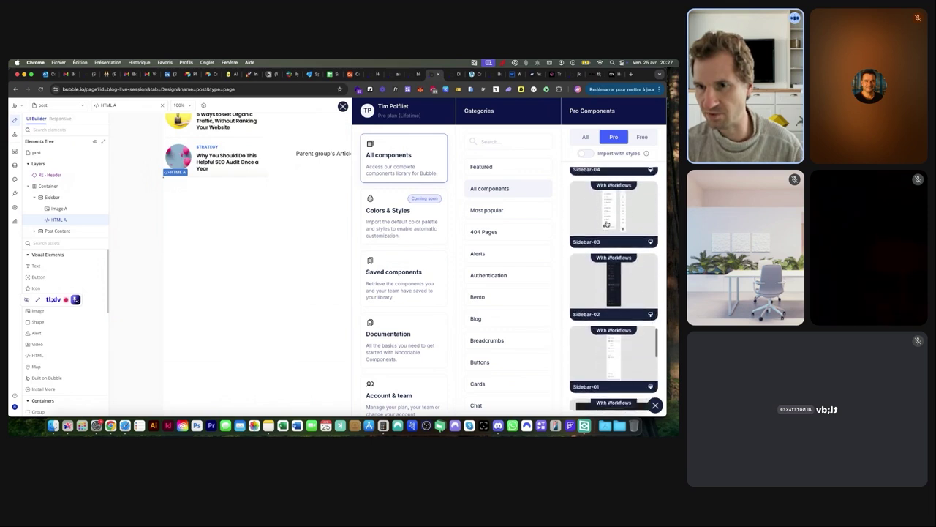
click(484, 231)
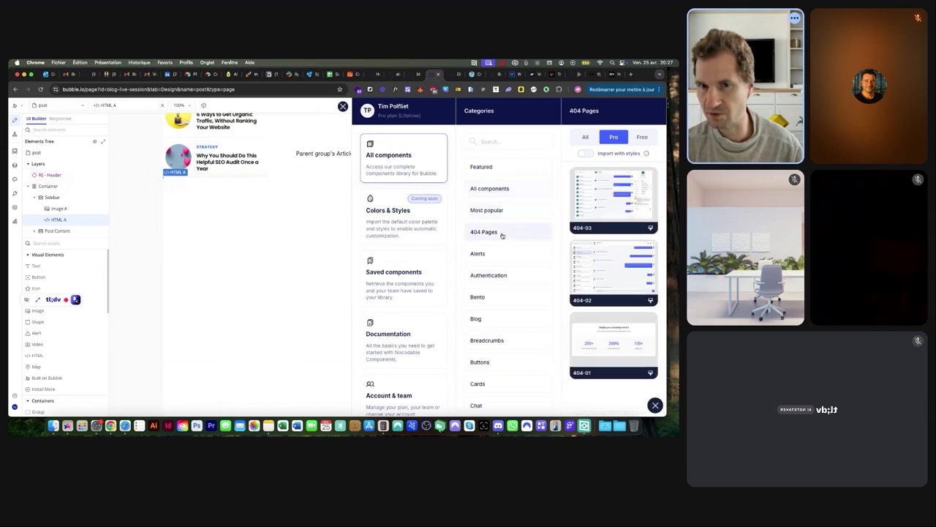
click(499, 296)
scroll(510, 292, down, 2)
click(502, 315)
scroll(504, 307, down, 3)
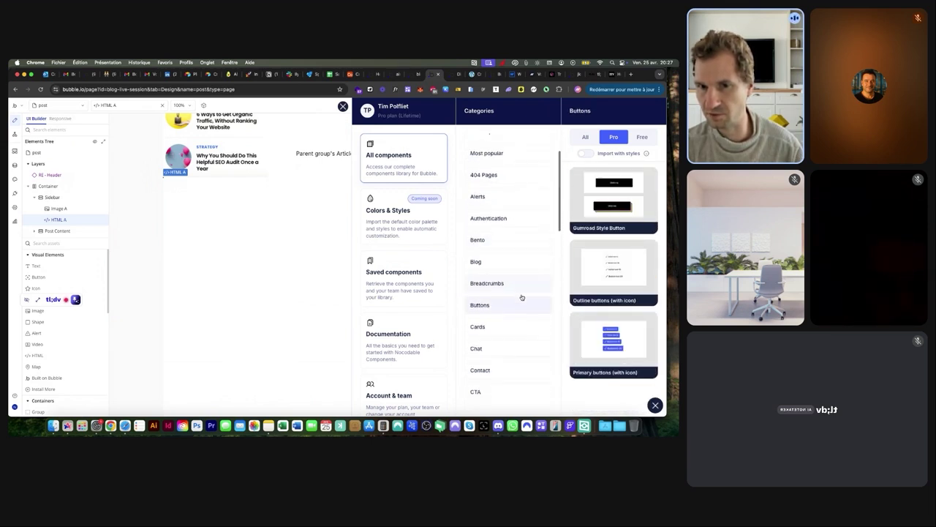
click(514, 251)
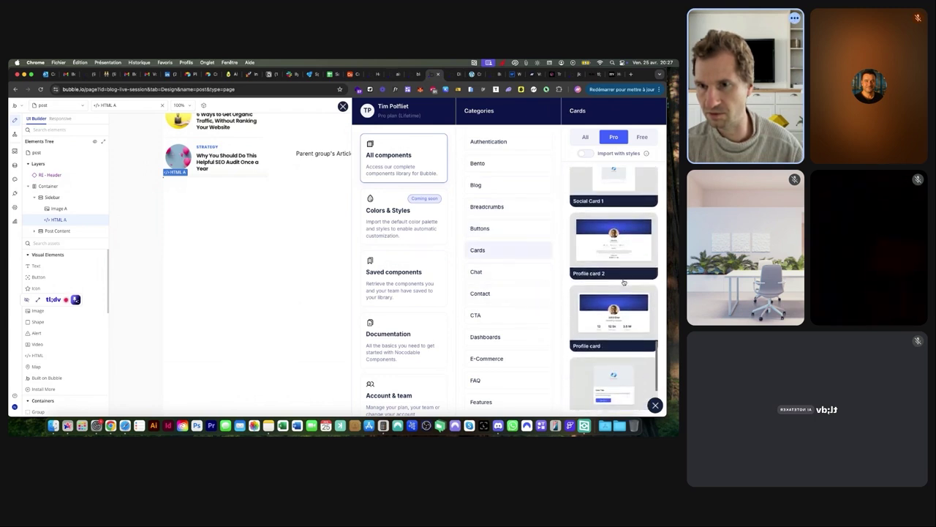
scroll(502, 260, down, 2)
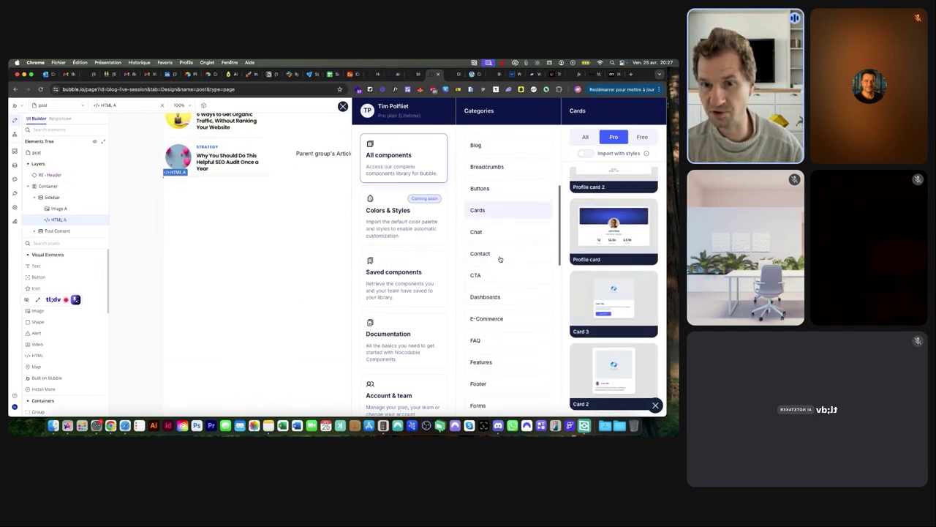
click(499, 290)
mouse_move(622, 282)
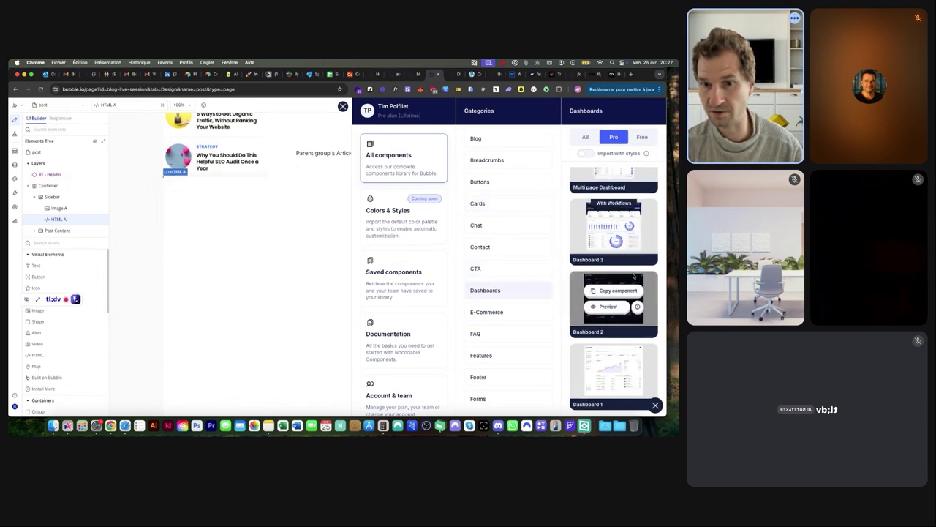
click(499, 356)
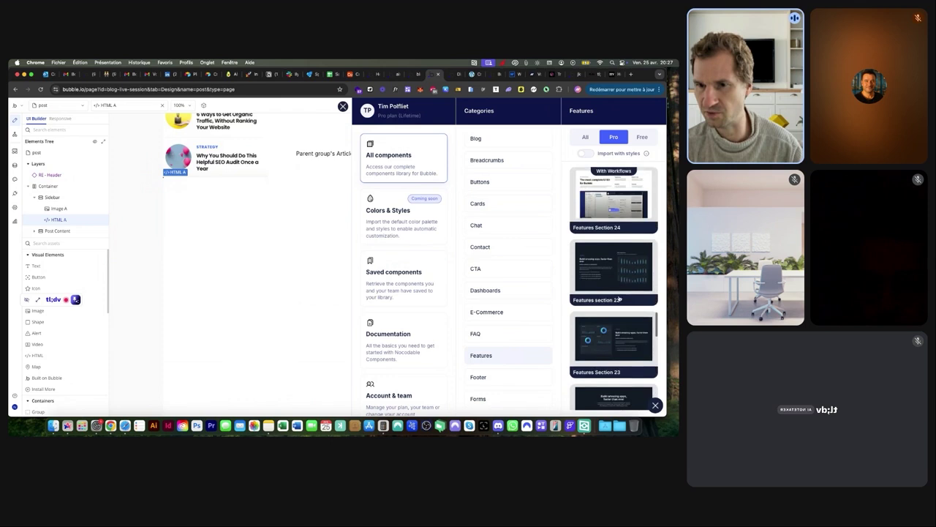
scroll(618, 298, down, 3)
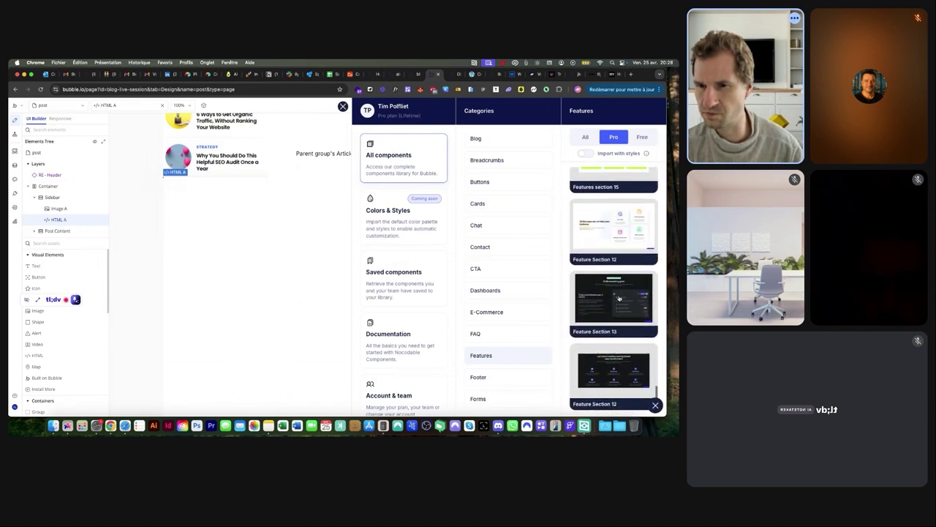
scroll(498, 293, down, 3)
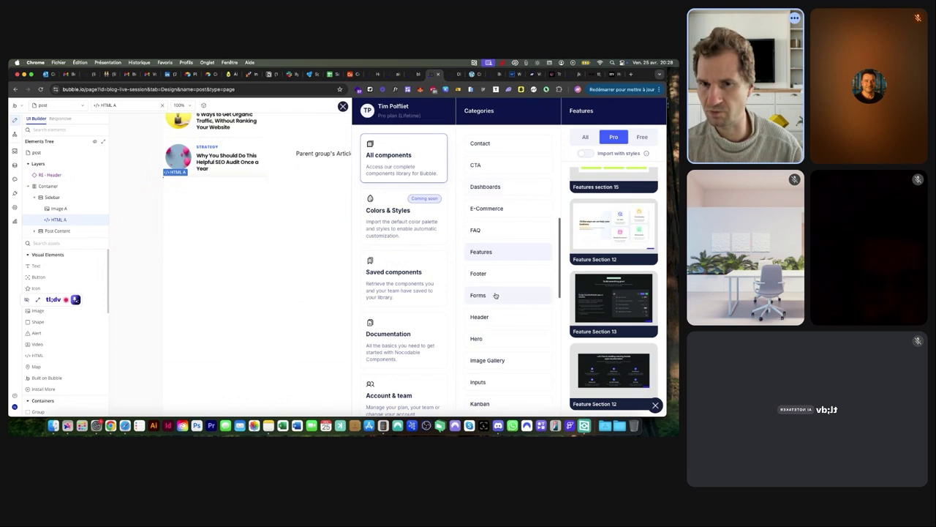
Look through the Header, Inputs, Layouts, Sidebars, Tabs and Tables categories, then close the library
click(491, 319)
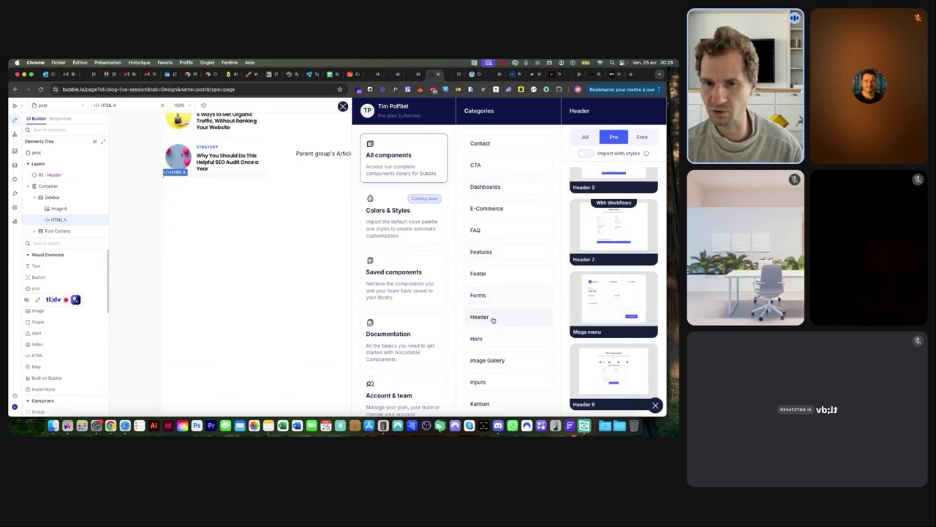
scroll(508, 324, down, 2)
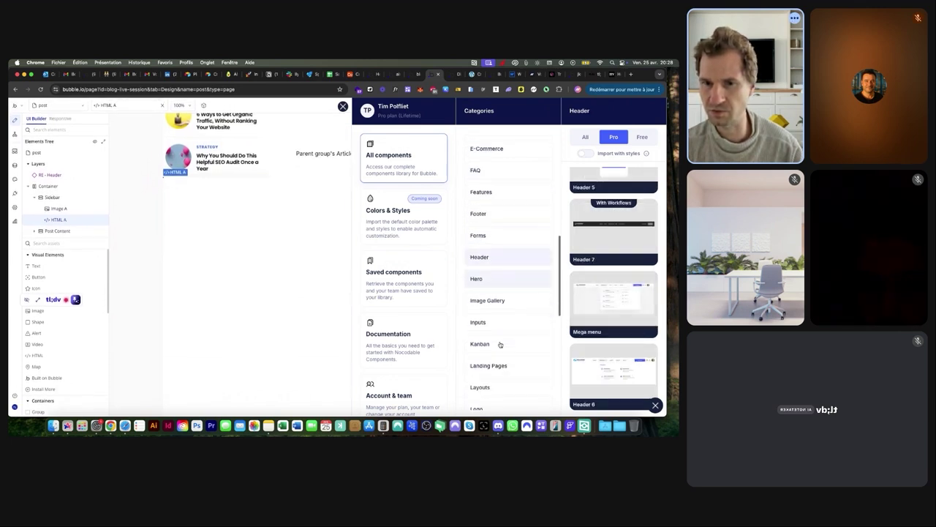
click(494, 320)
scroll(512, 316, down, 2)
scroll(516, 314, down, 2)
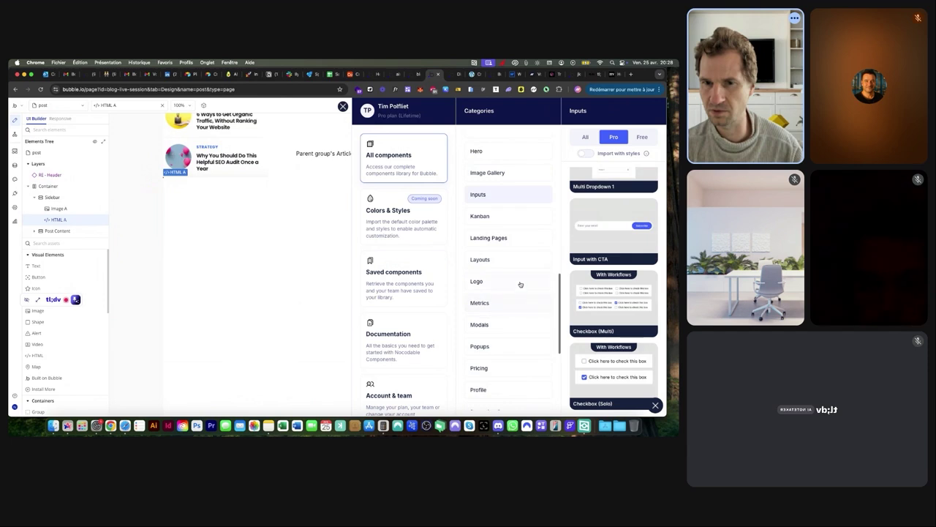
click(514, 261)
scroll(601, 291, up, 3)
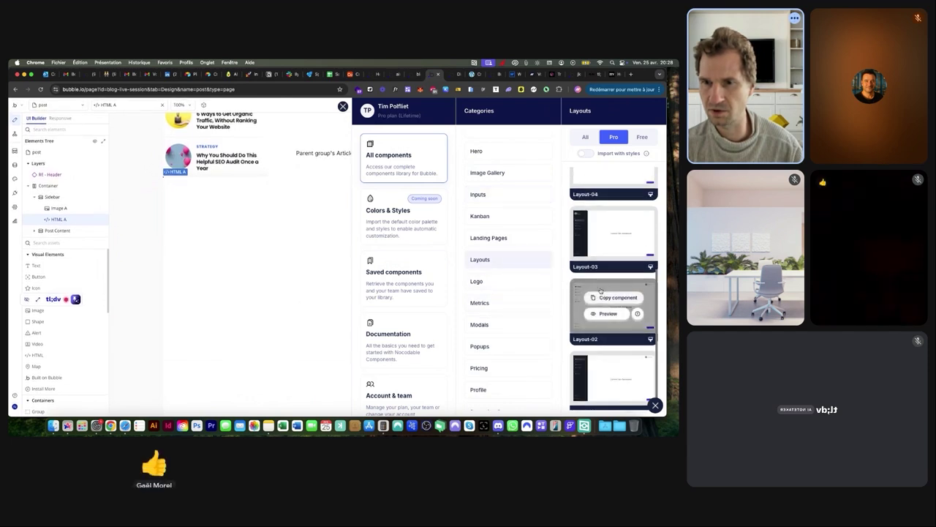
scroll(496, 290, down, 2)
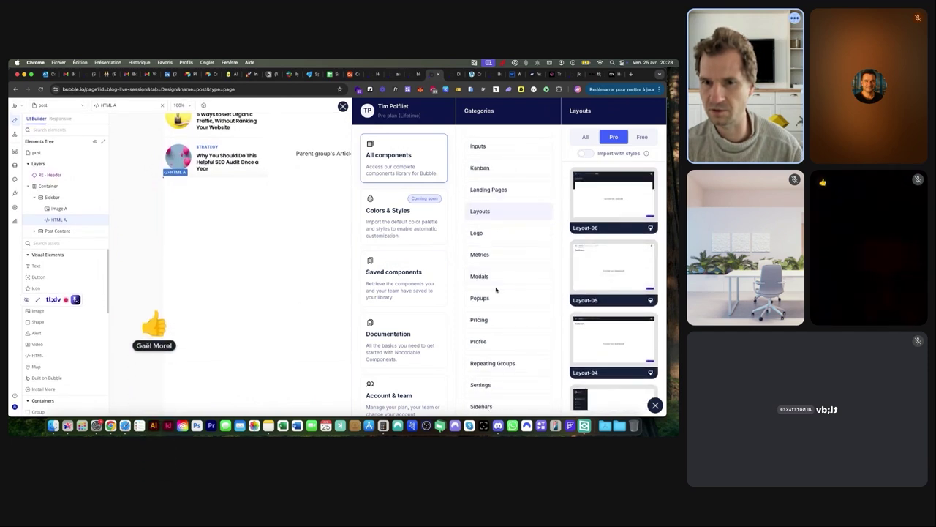
scroll(496, 291, down, 4)
click(495, 280)
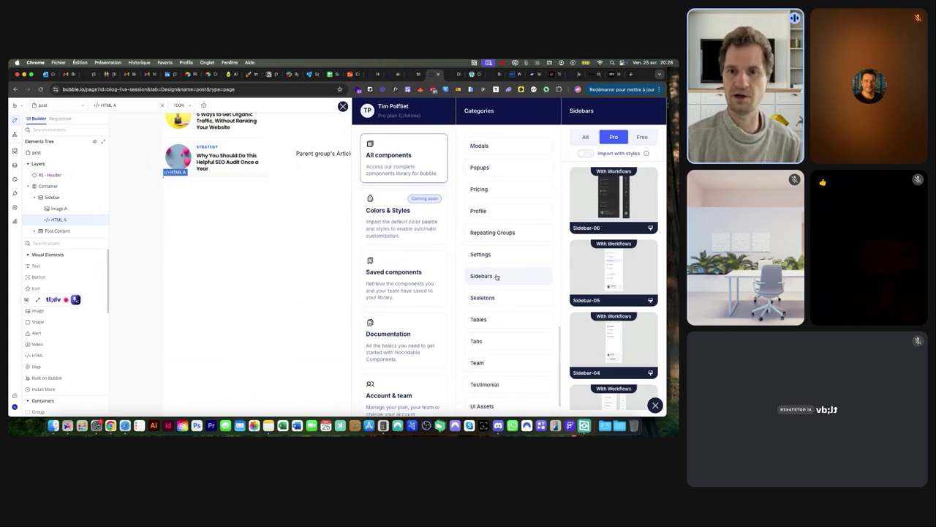
mouse_move(604, 276)
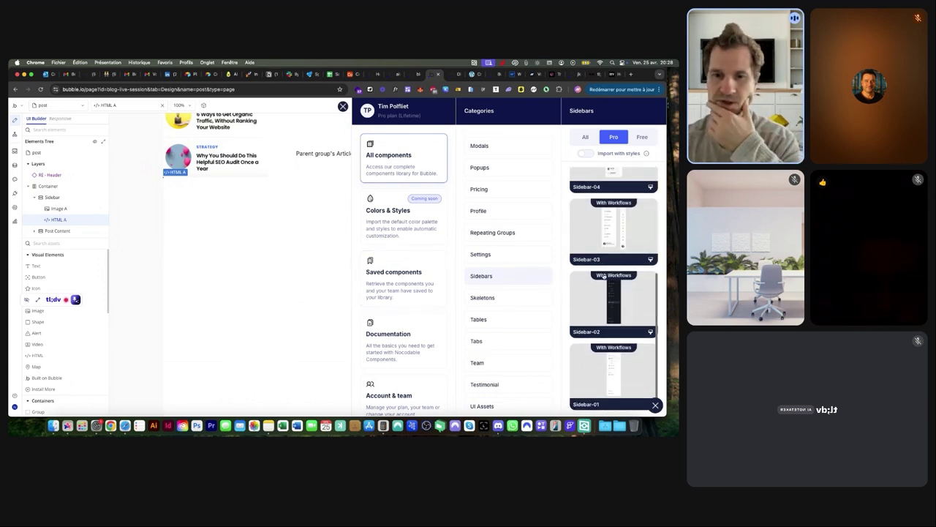
click(492, 338)
click(496, 319)
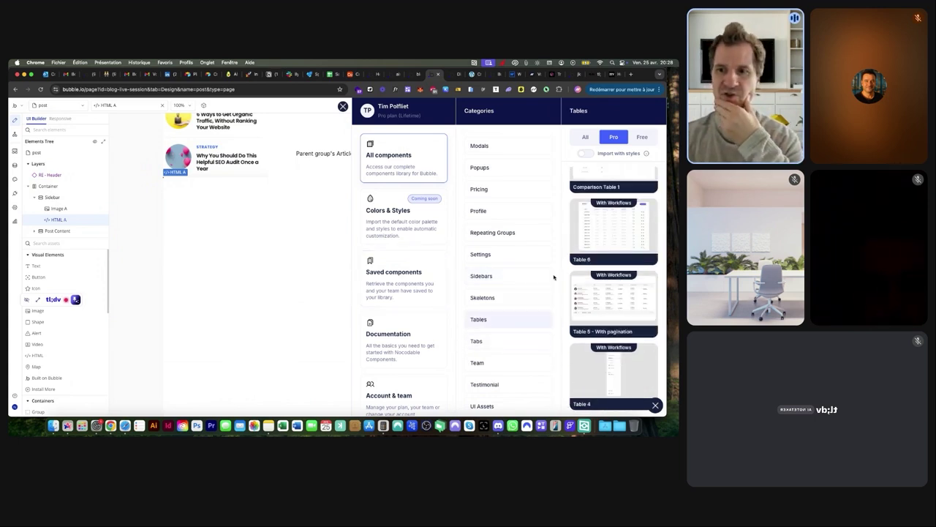
click(343, 107)
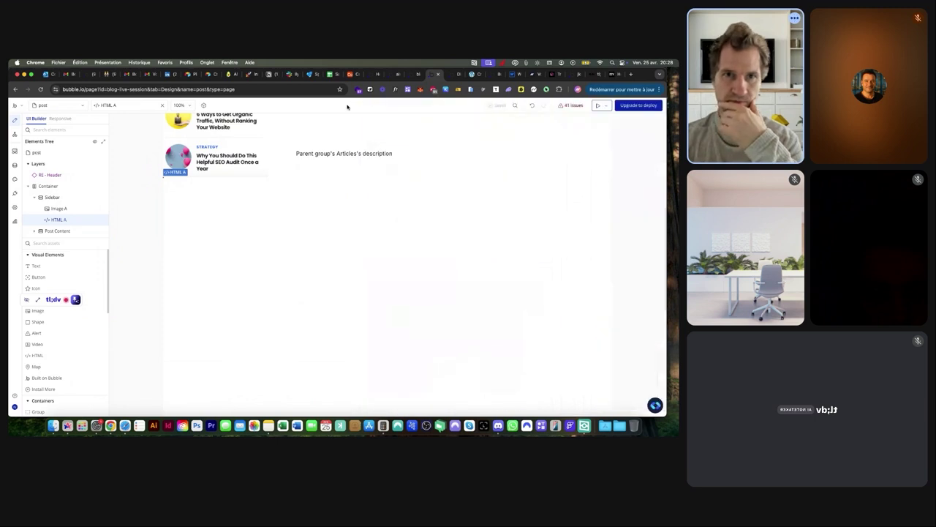
After checking the live article's reply form, create a new 'Comments' data type
scroll(251, 139, up, 10)
key(ctrl+Tab)
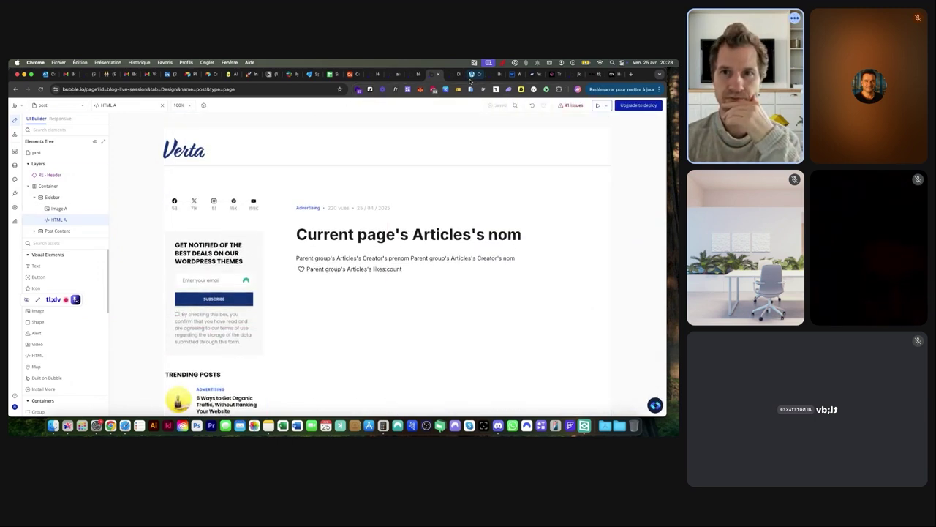
scroll(350, 196, down, 15)
scroll(350, 196, down, 3)
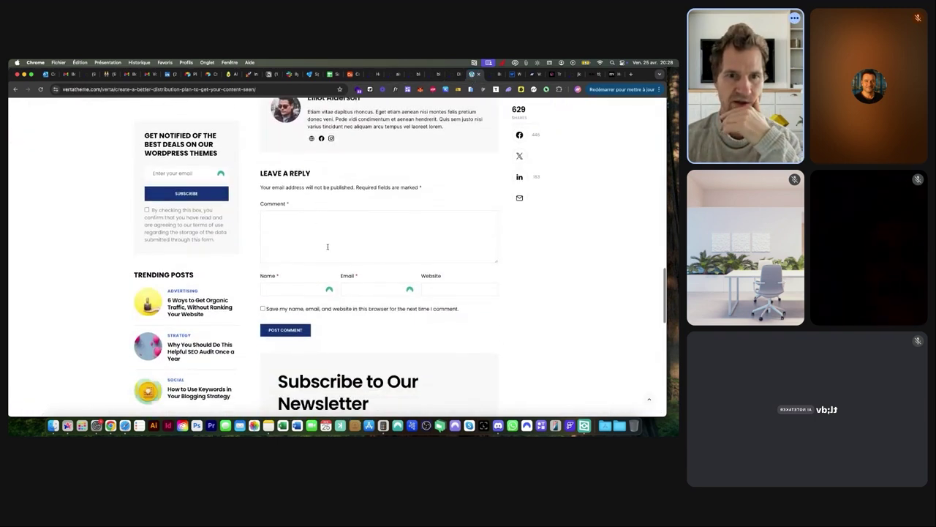
click(432, 74)
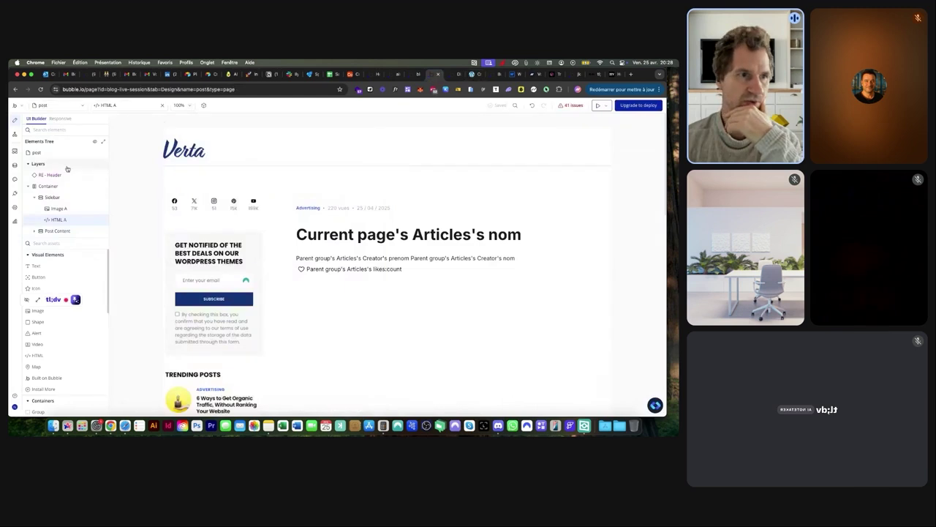
click(15, 165)
click(104, 229)
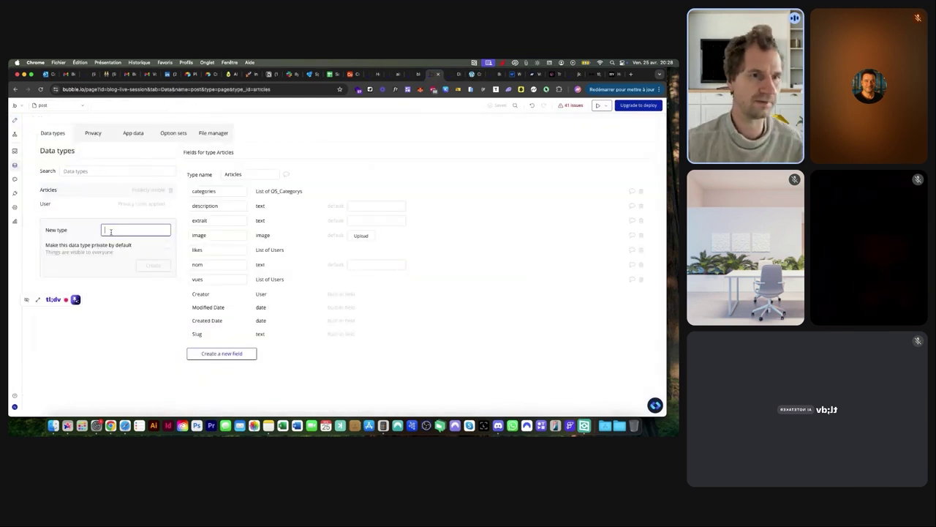
text(Comments)
key(Return)
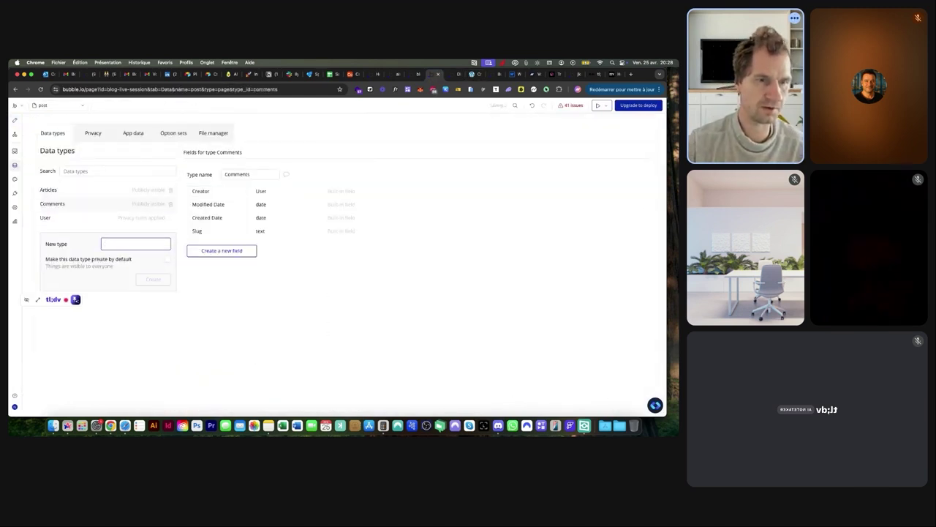
Add a 'commentaires' field to Articles holding a list of Comments
click(53, 190)
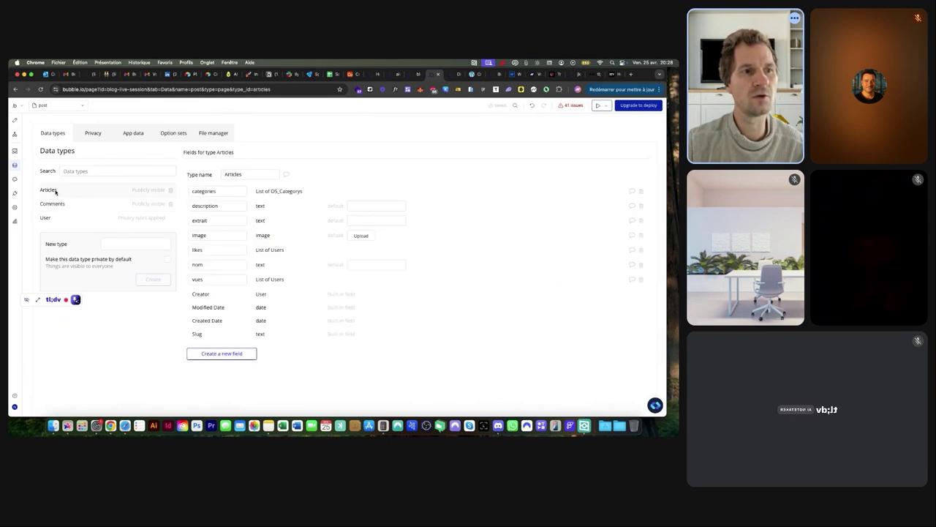
click(215, 354)
click(309, 161)
text(comments)
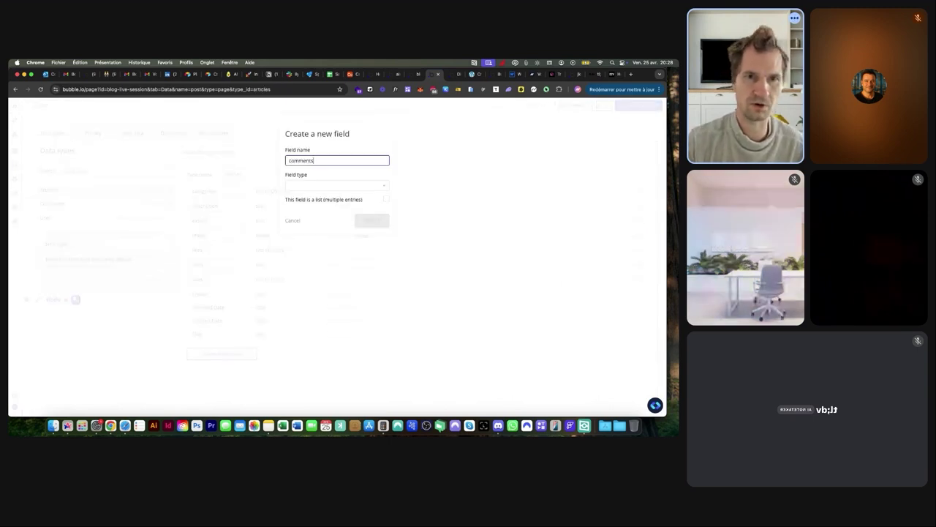
key(BackSpace)
text(aires)
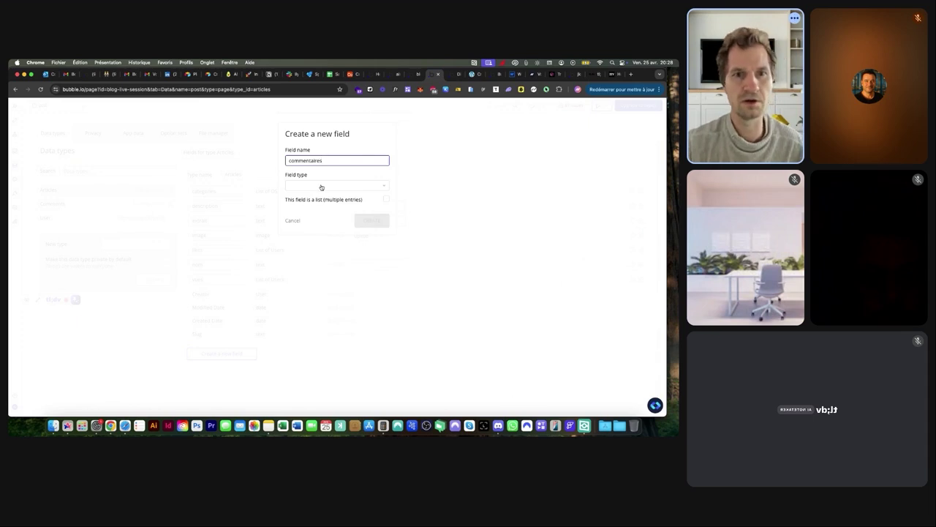
click(301, 185)
click(300, 245)
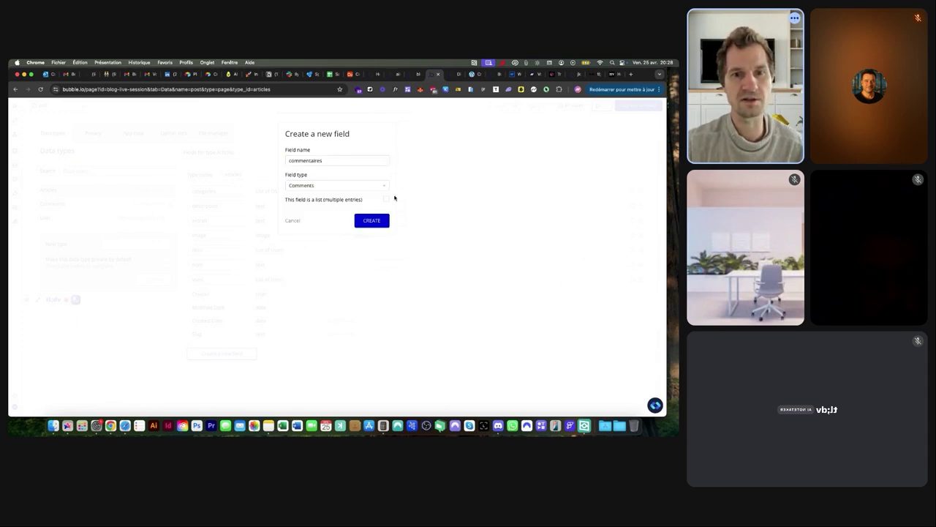
click(386, 200)
click(369, 220)
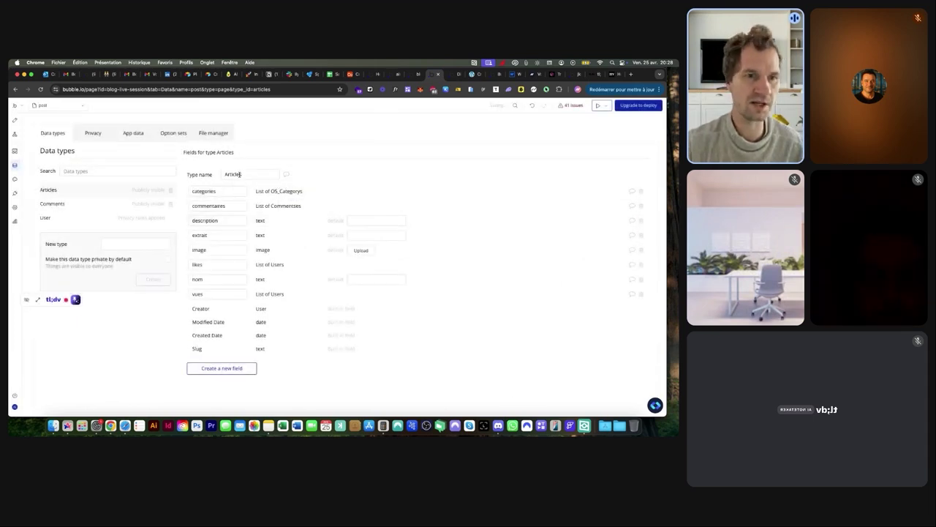
Add a 'titre' text field to the Comments data type
click(56, 204)
scroll(225, 201, up, 5)
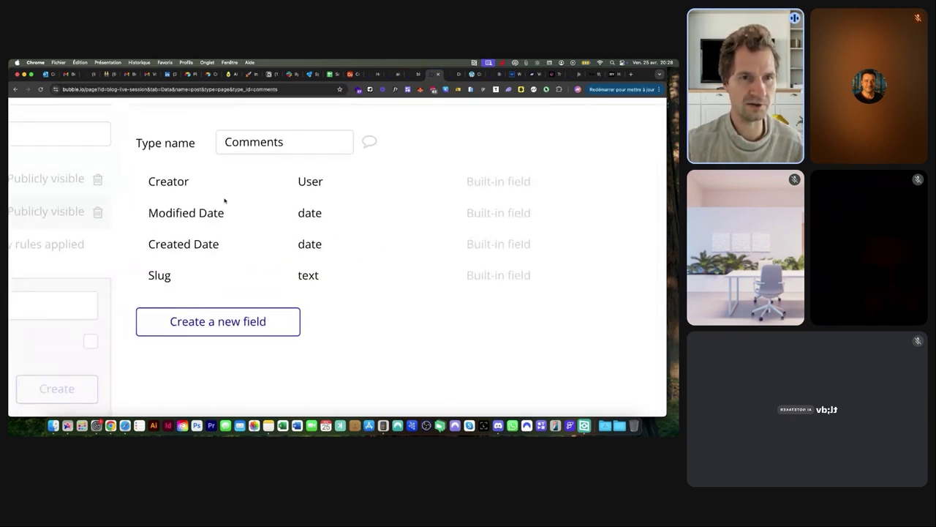
scroll(273, 194, down, 5)
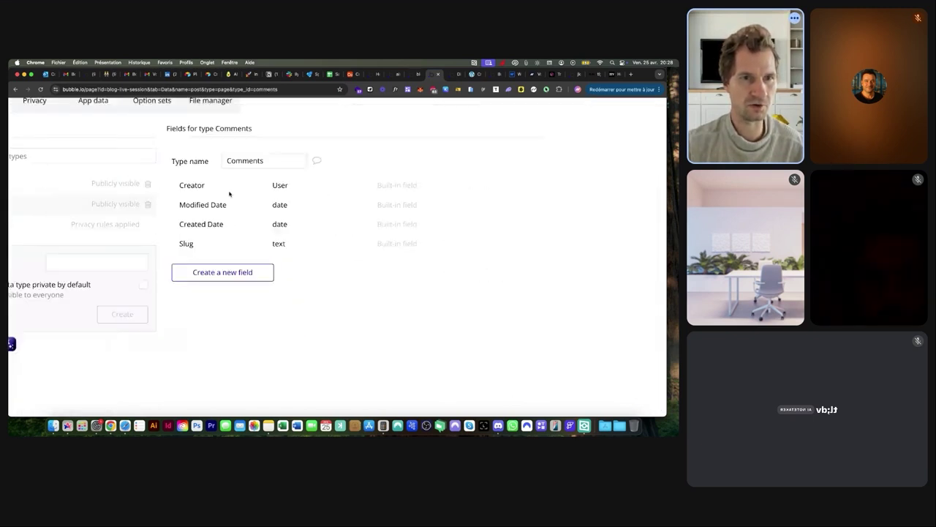
click(221, 250)
click(307, 160)
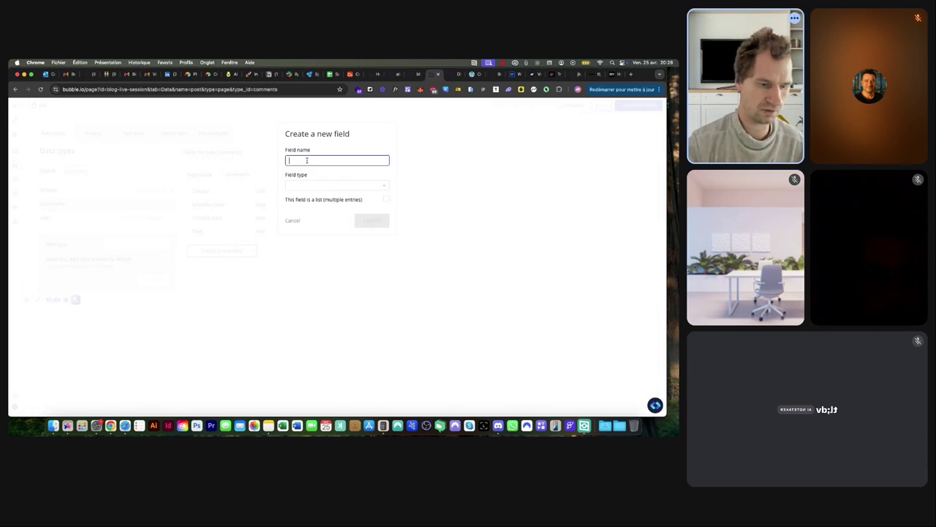
text(title)
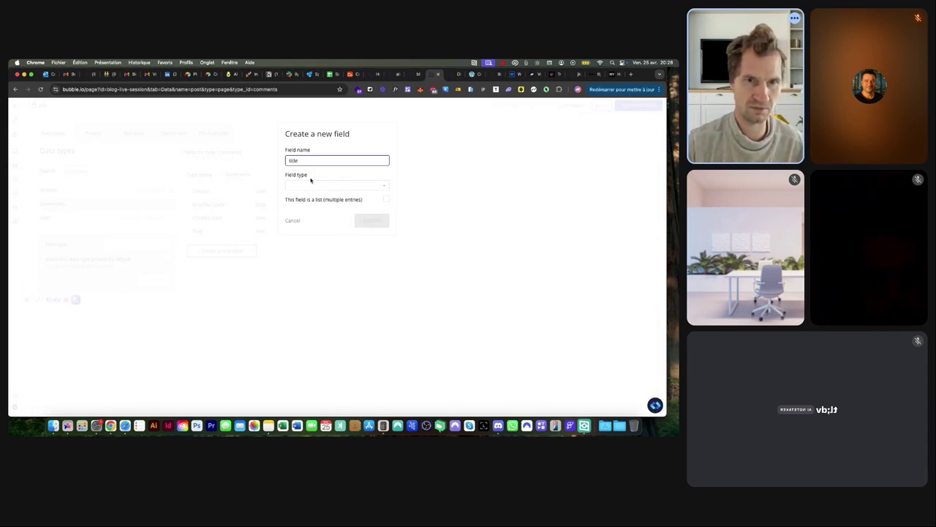
click(308, 185)
double_click(302, 160)
text(titre)
click(295, 187)
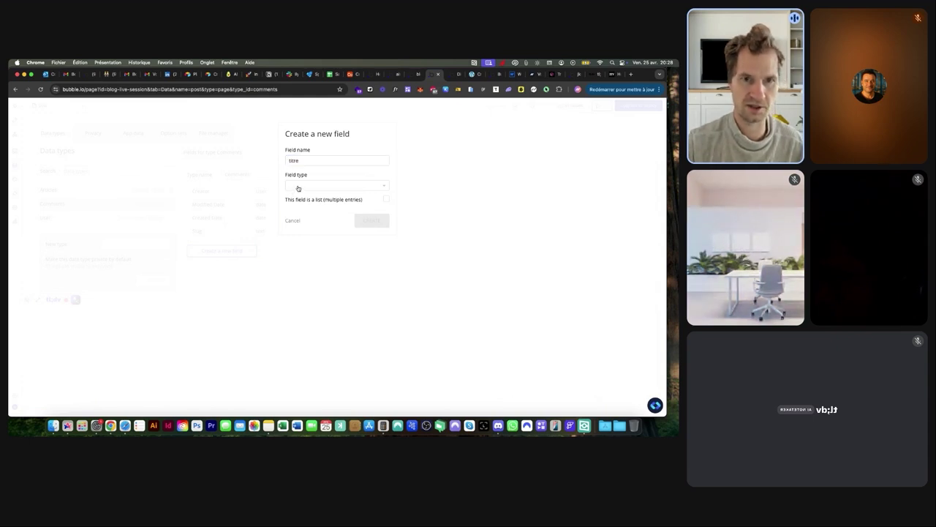
click(295, 264)
click(374, 220)
Add a 'contenu' text field to Comments and view the live article's reply form
click(222, 265)
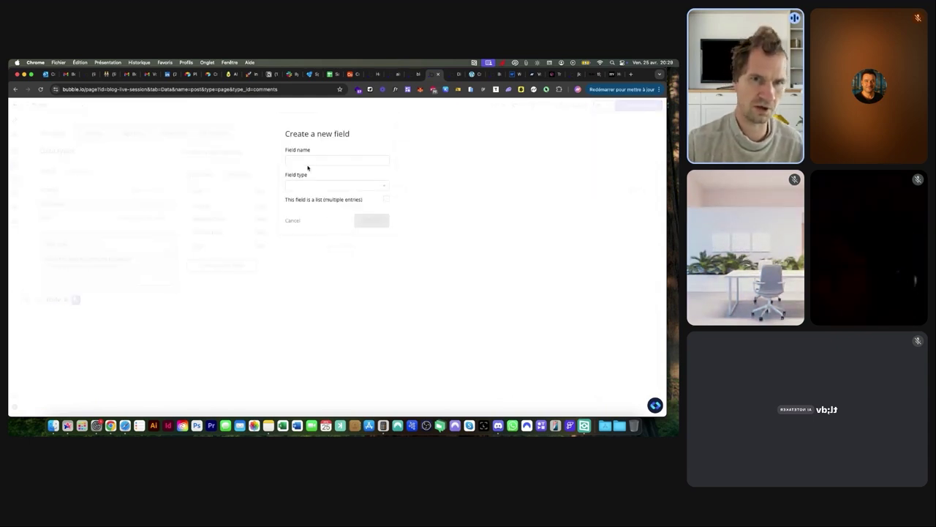
text(contenu)
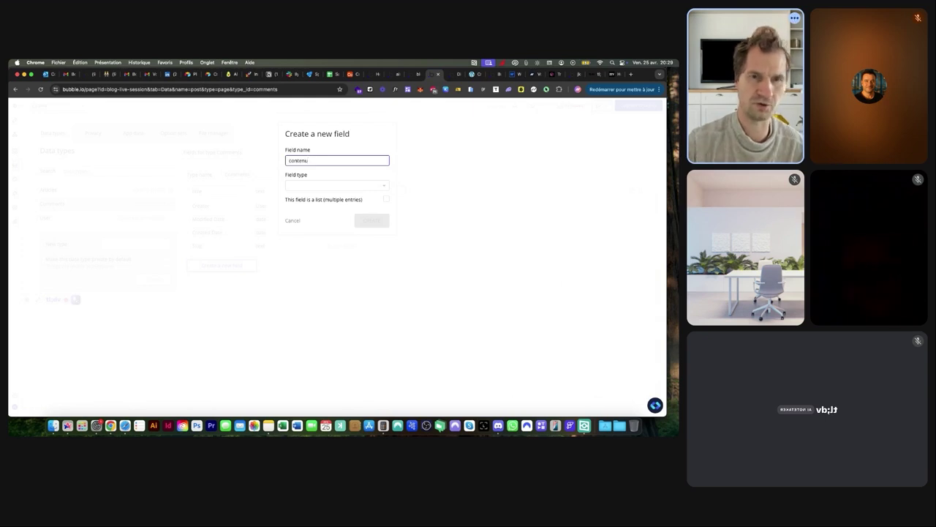
click(306, 185)
click(293, 263)
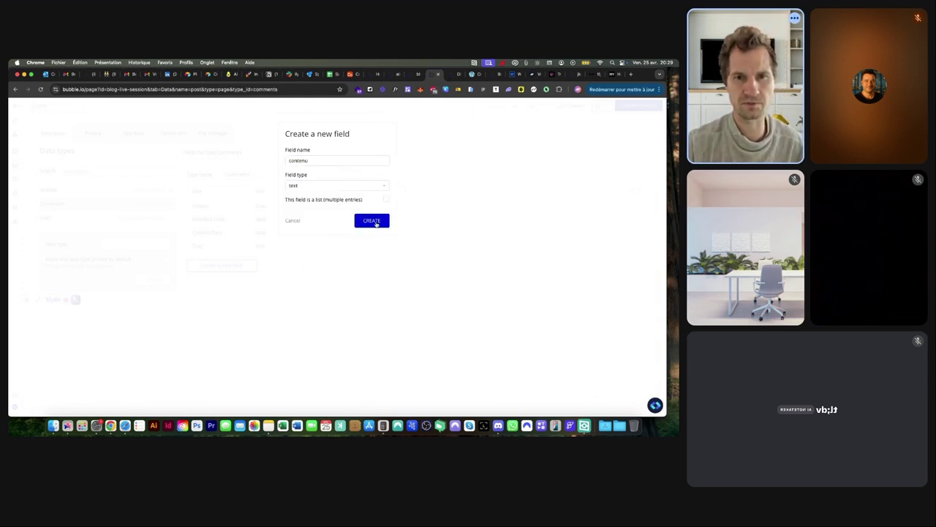
click(375, 221)
key(ctrl+Tab)
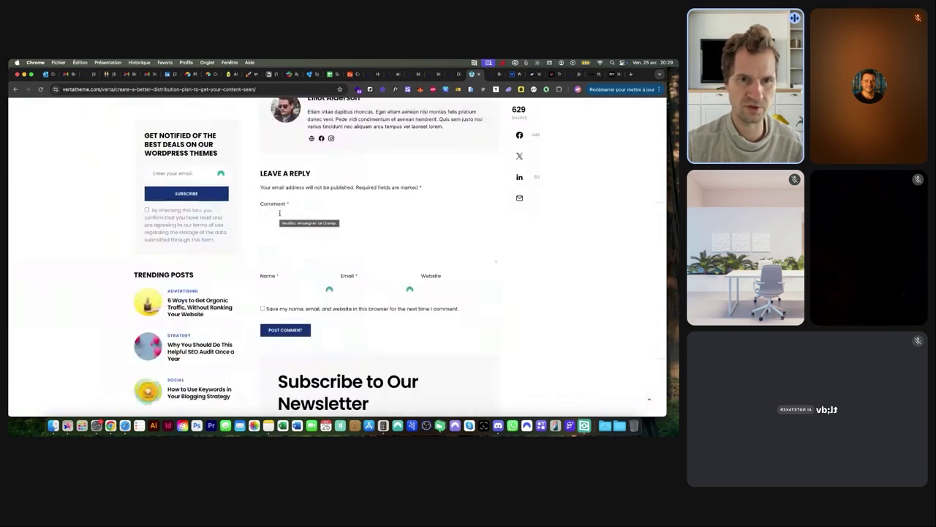
Return to designing the post page and open the Post Content group's property editor
click(428, 75)
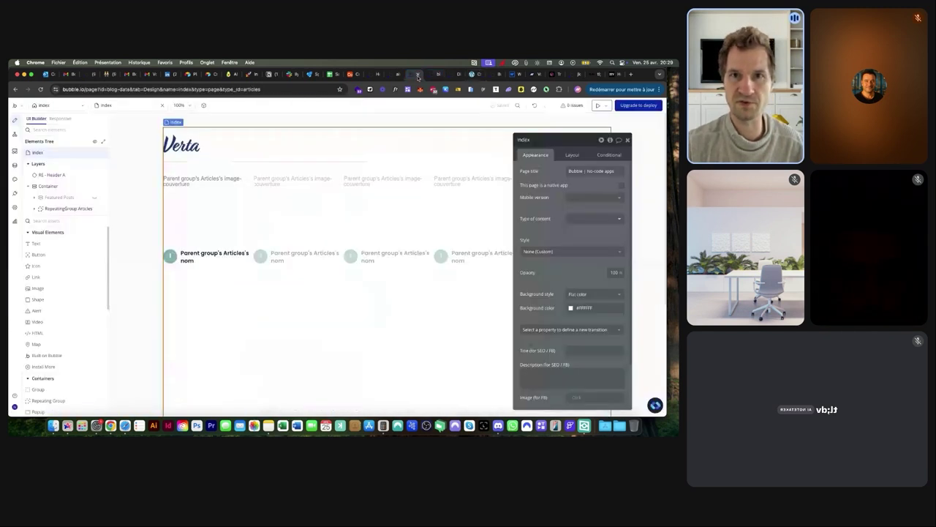
click(438, 74)
click(416, 74)
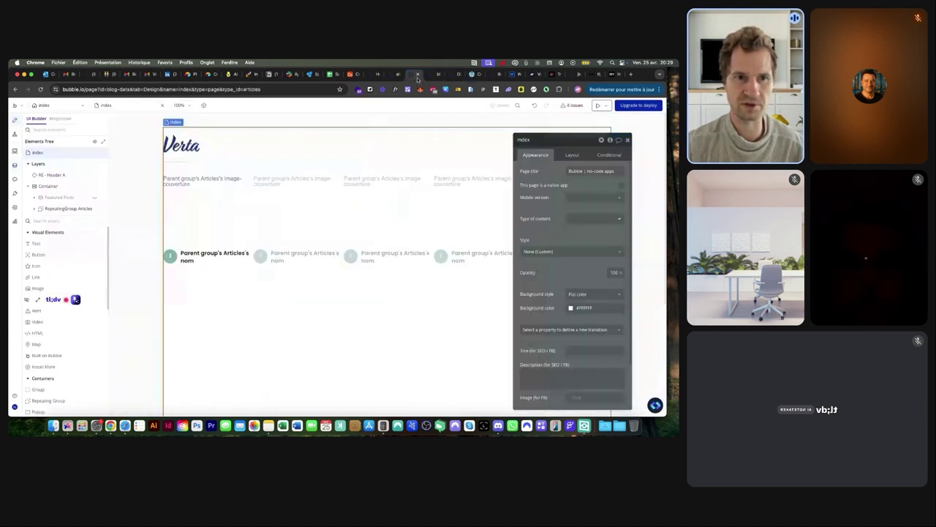
click(60, 107)
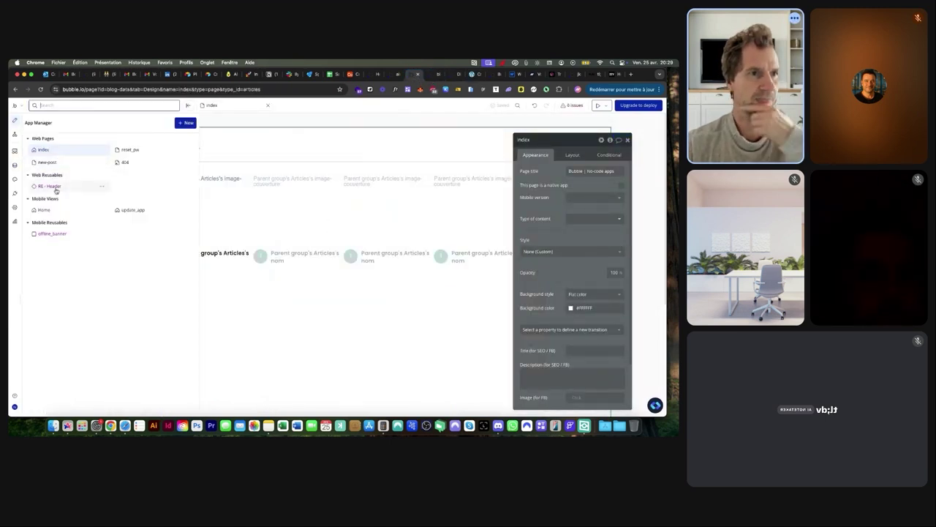
click(437, 74)
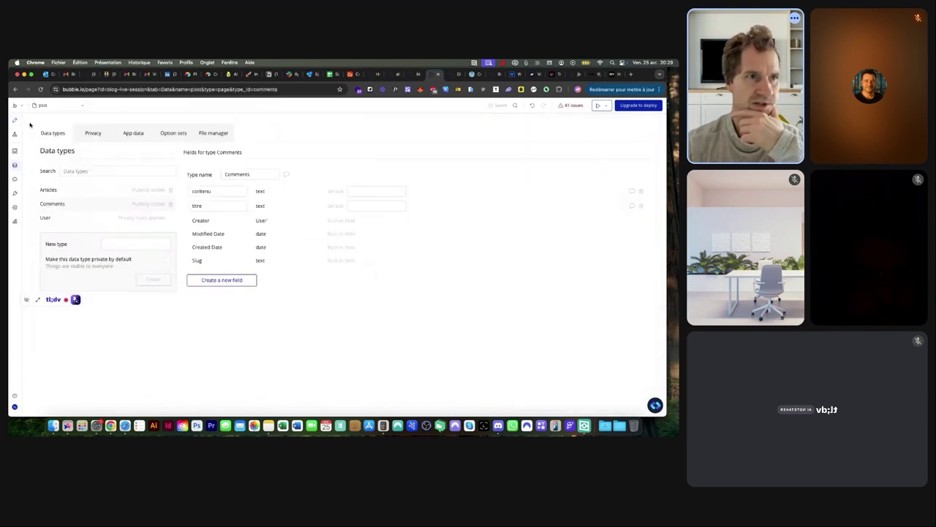
click(14, 120)
scroll(388, 209, down, 5)
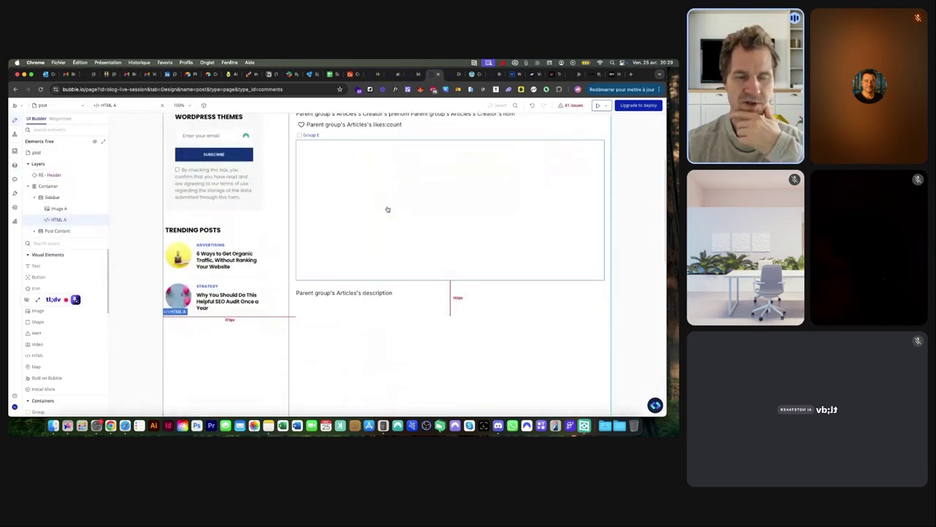
double_click(358, 289)
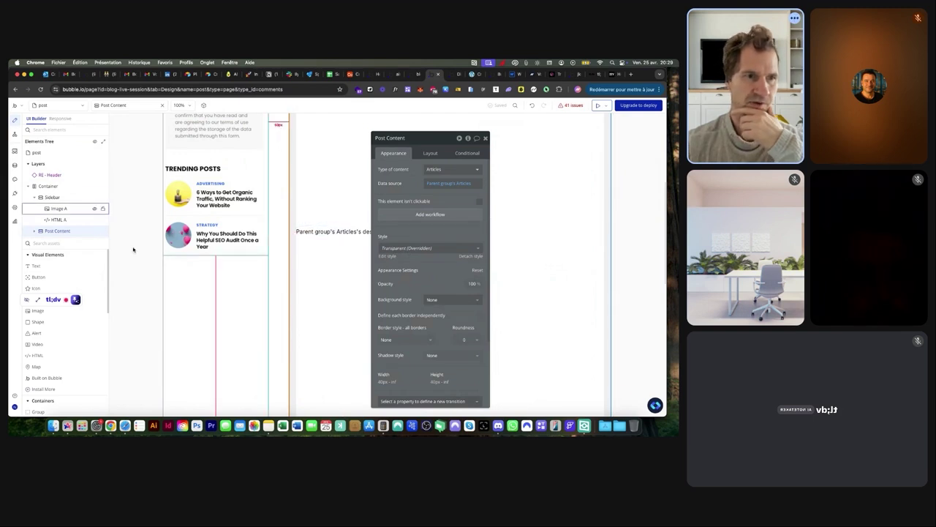
click(46, 242)
Place a group named 'Group Comments' in Post Content with 250 px minimum height
text(g)
click(37, 288)
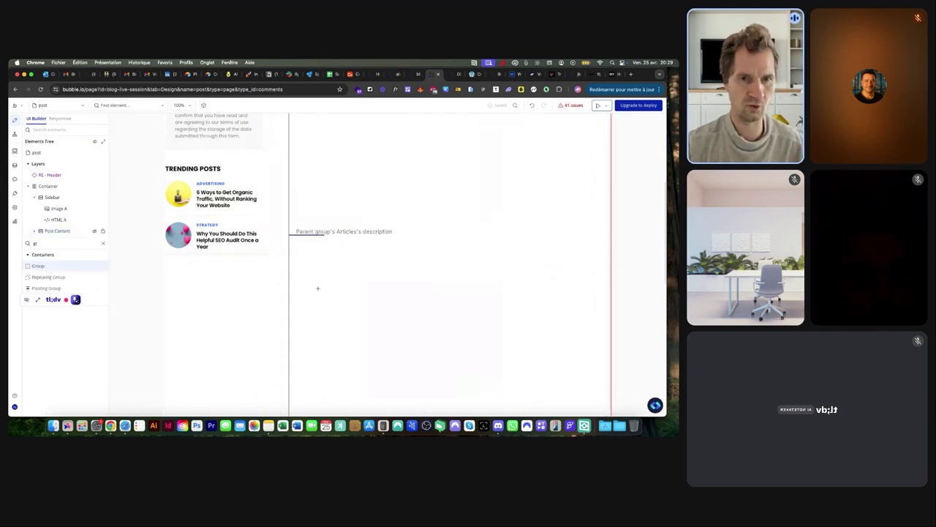
click(330, 235)
click(414, 137)
key(BackSpace)
text(Comments)
key(Return)
click(426, 152)
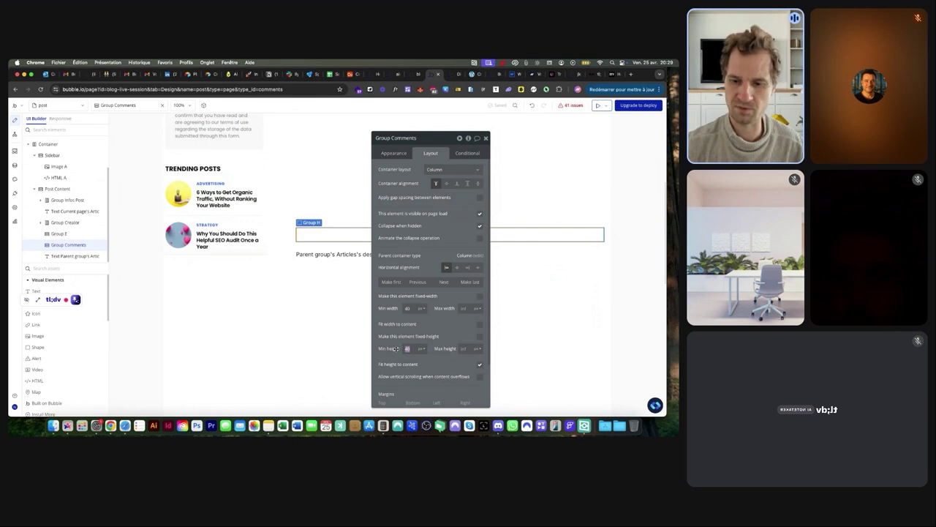
text(250)
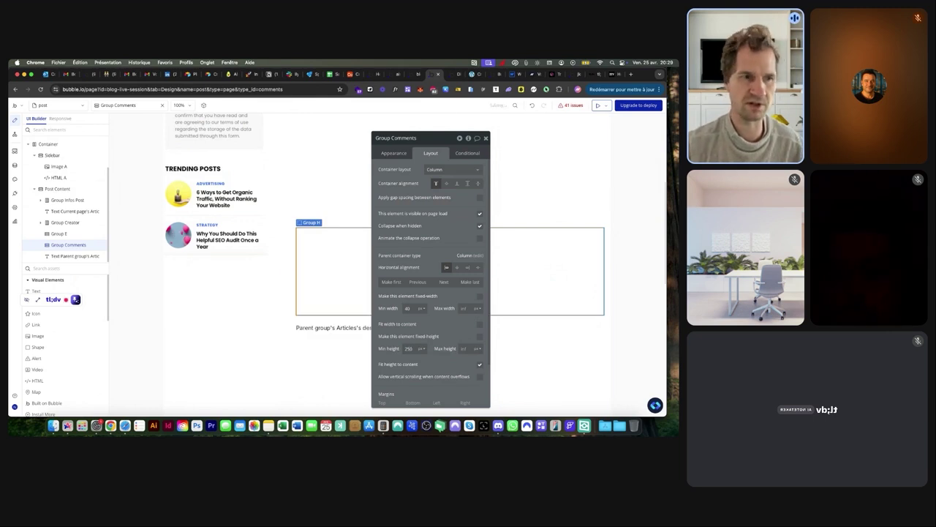
Check the 'A REPLY' heading on the reference blog's comment form
click(472, 74)
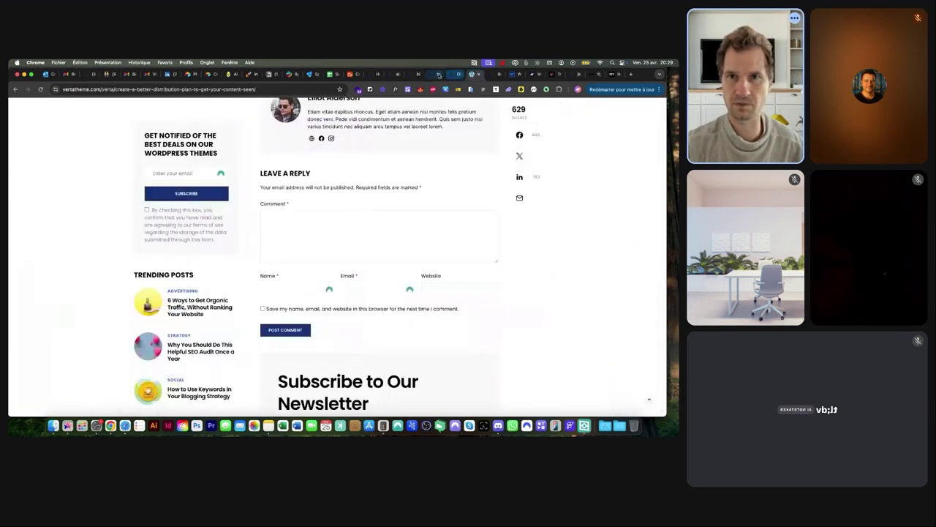
drag(314, 175, 283, 174)
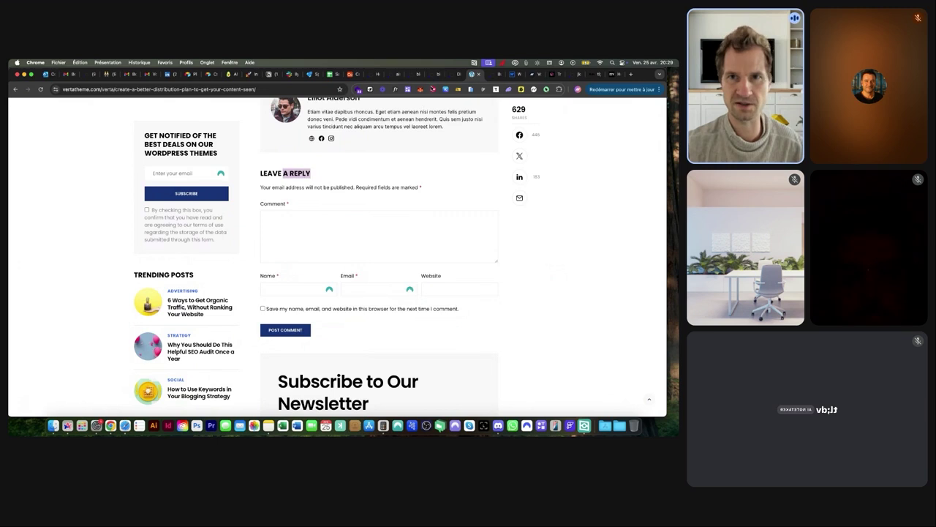
click(437, 74)
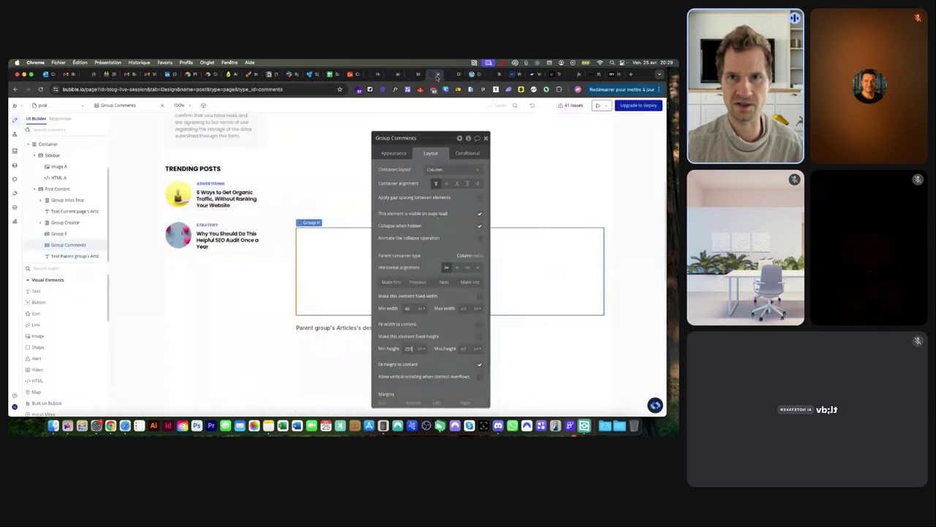
Add a bold text heading 'LAISSER UN COMMENTAIRE' inside Group Comments
click(46, 292)
click(393, 275)
text(LeISSER)
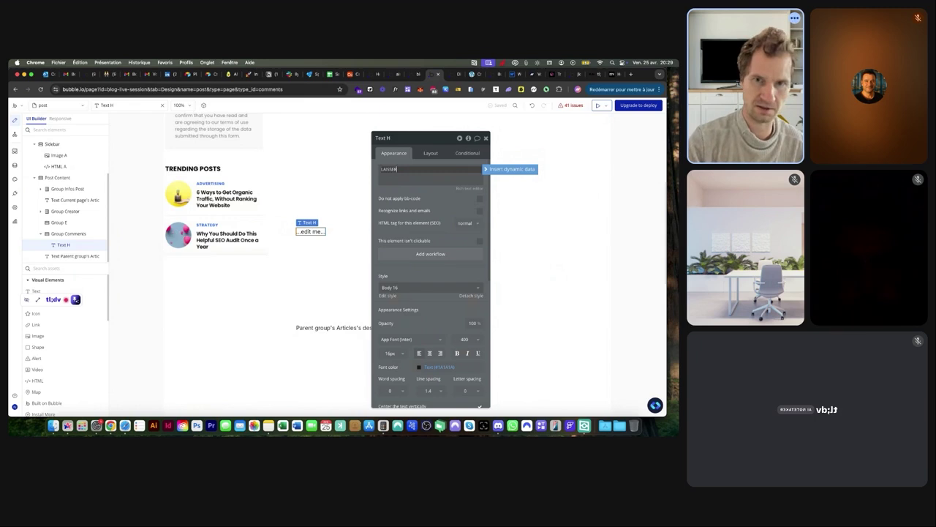
text( UN COMMENTAIR)
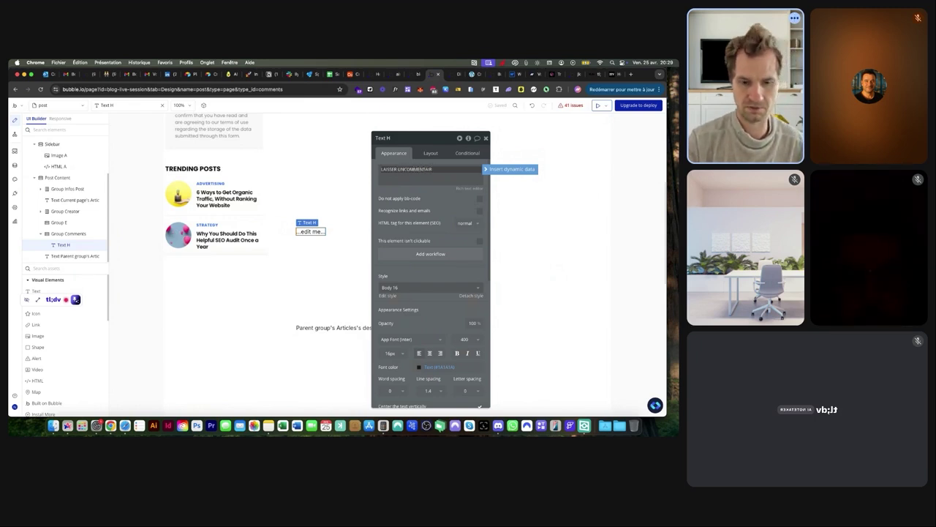
text(E)
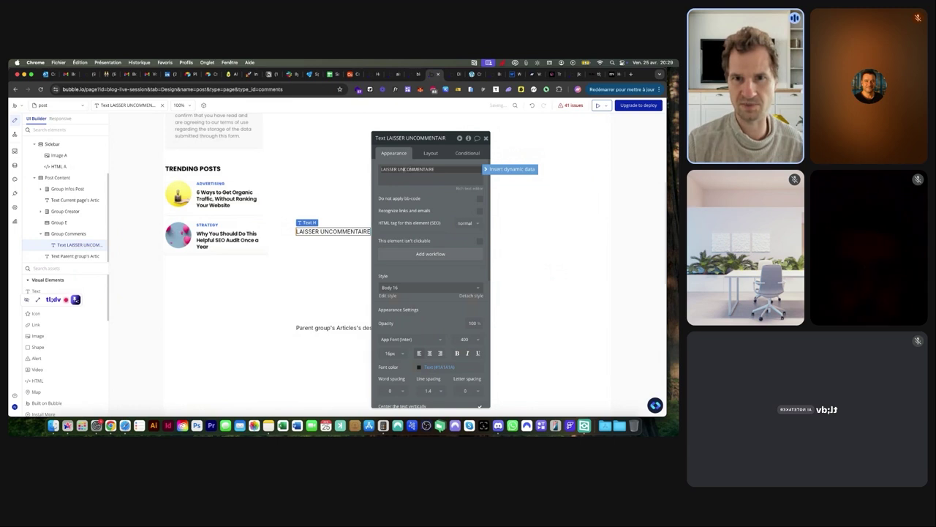
click(458, 353)
click(472, 74)
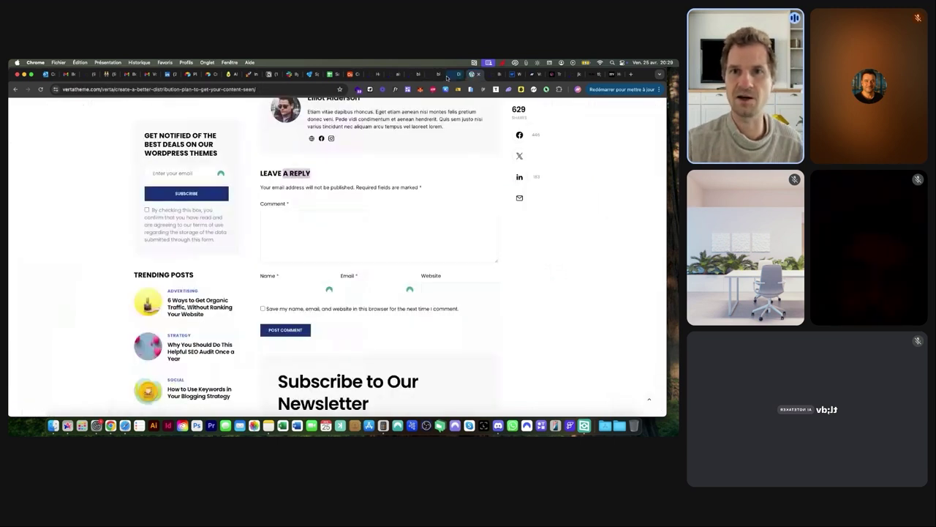
click(437, 75)
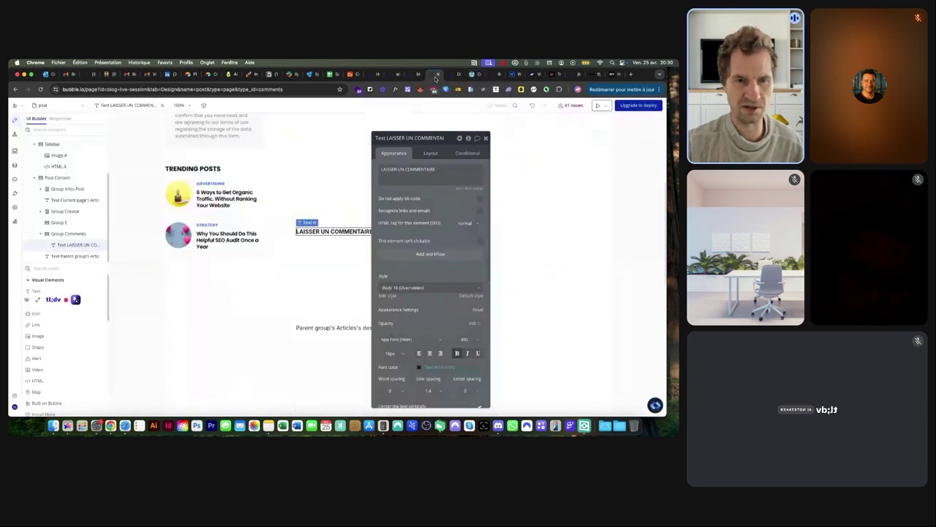
click(68, 267)
Place a Rich Text Input in Group Comments with Basic style complexity, flexible width, 250 px minimum height
text(ri)
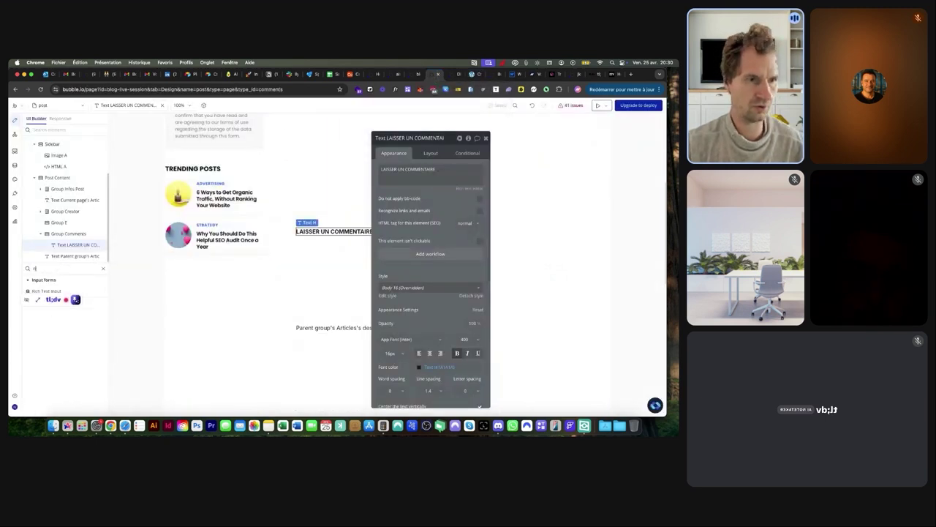
click(65, 290)
click(324, 276)
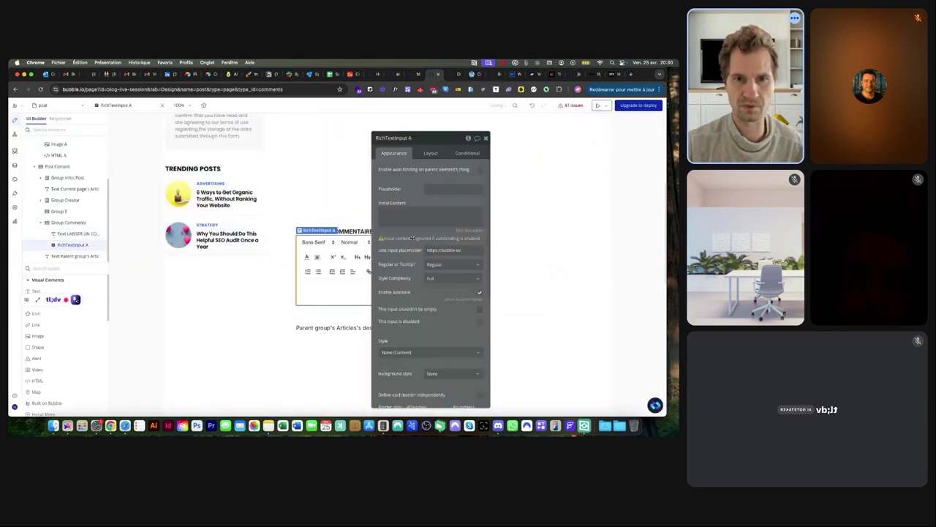
drag(426, 145, 557, 139)
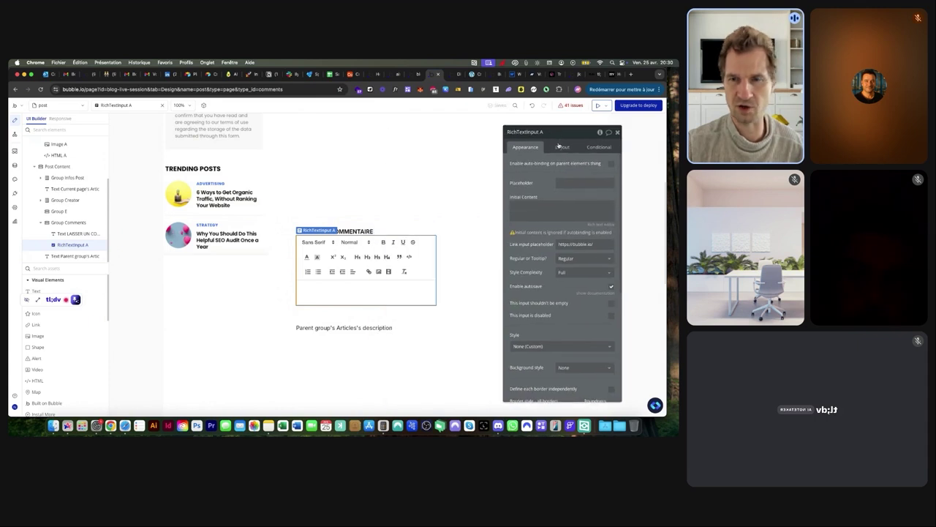
click(566, 272)
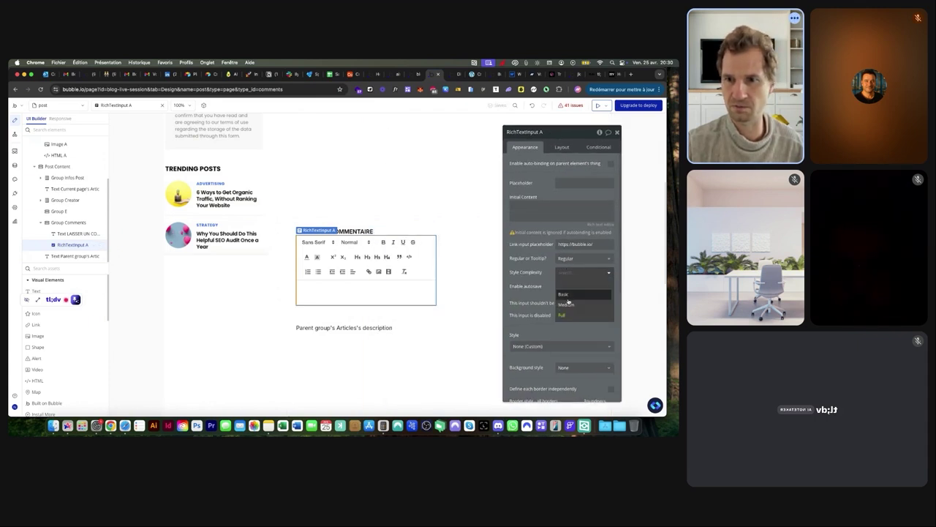
click(563, 295)
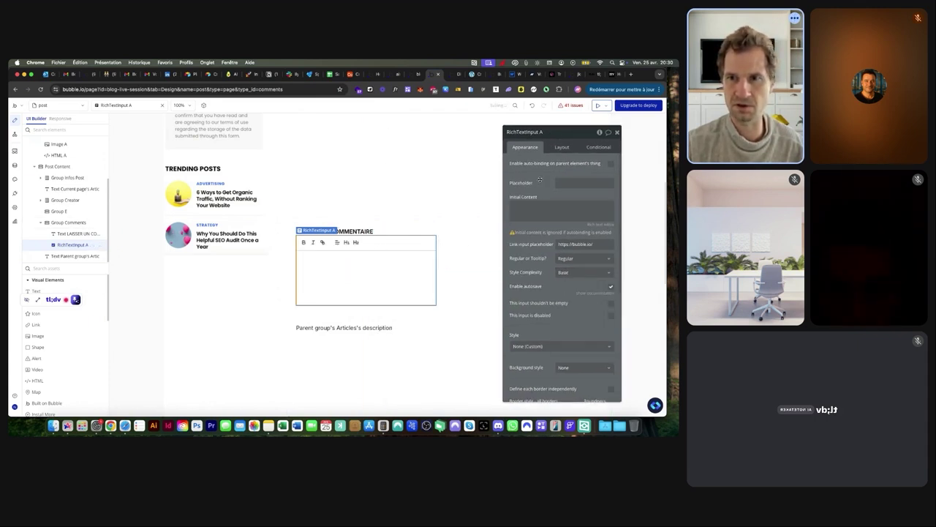
click(559, 147)
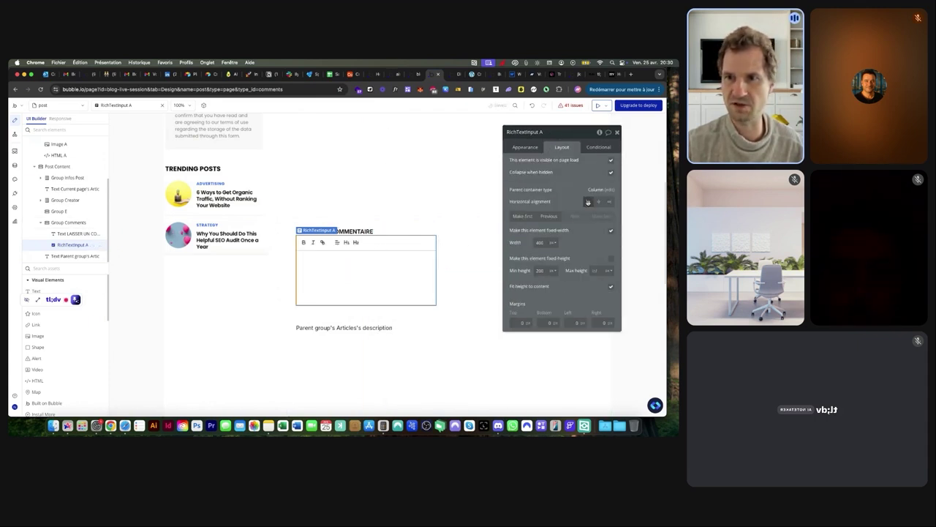
click(612, 231)
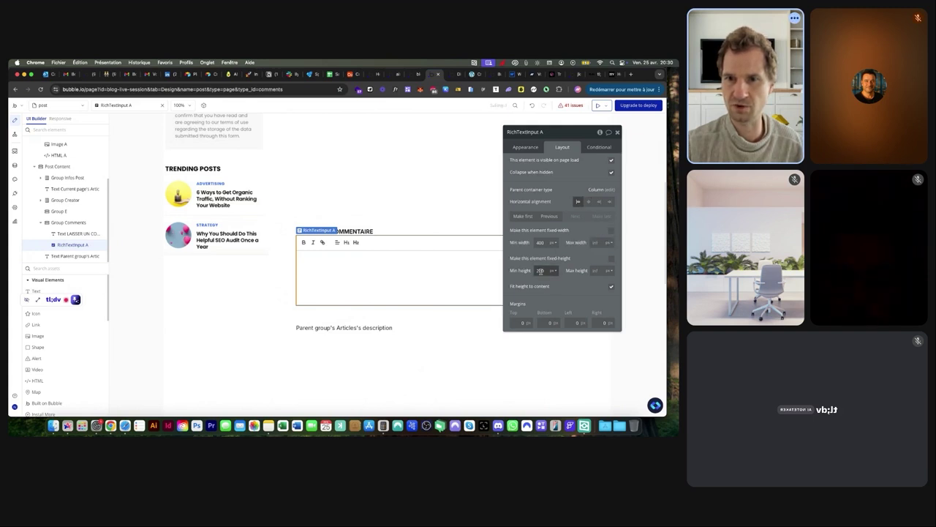
drag(535, 270, 522, 270)
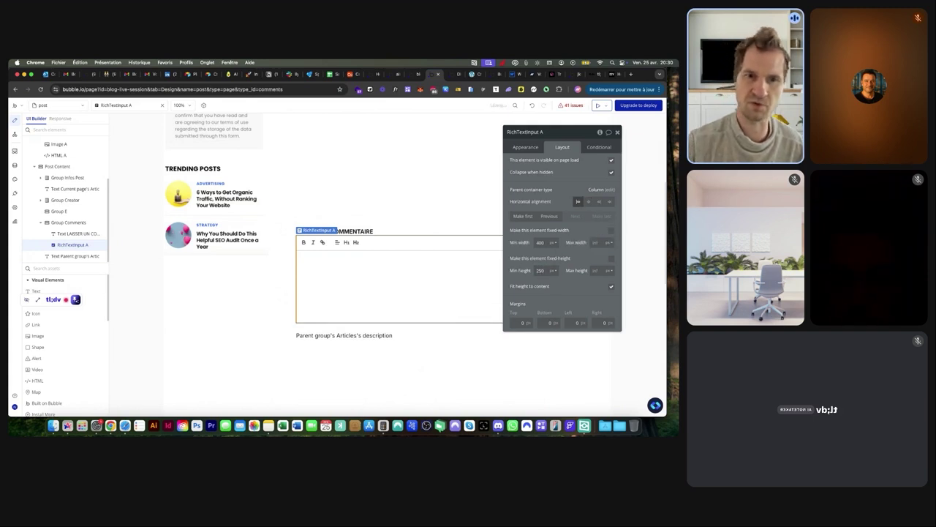
Compare the form against the reference blog's comment form
click(436, 73)
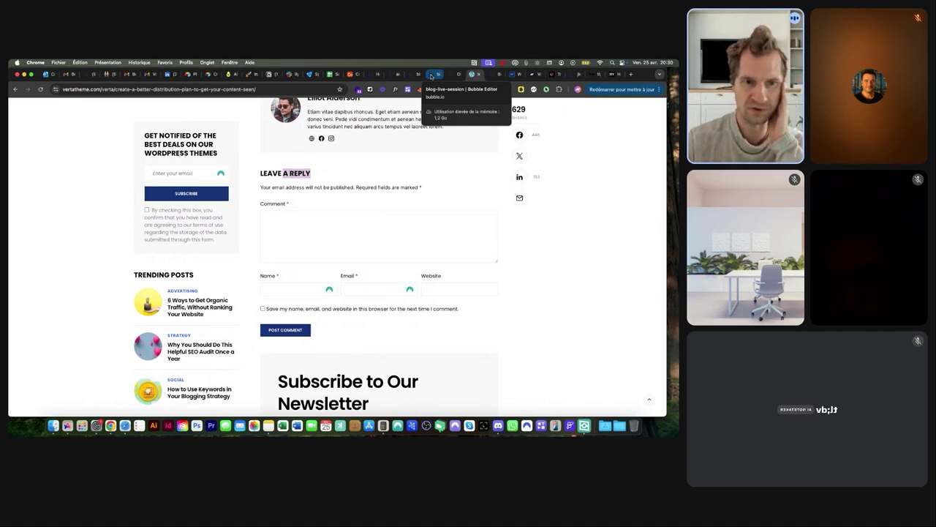
click(432, 76)
click(471, 74)
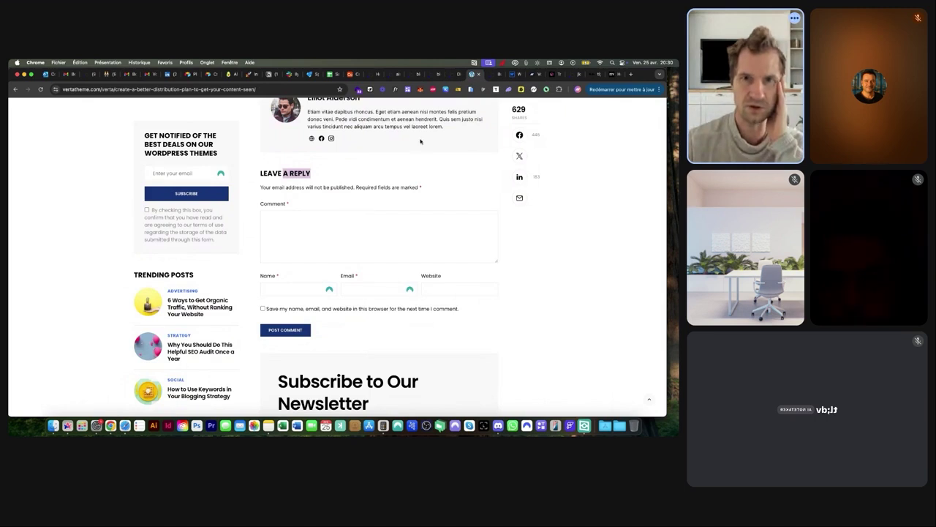
click(432, 75)
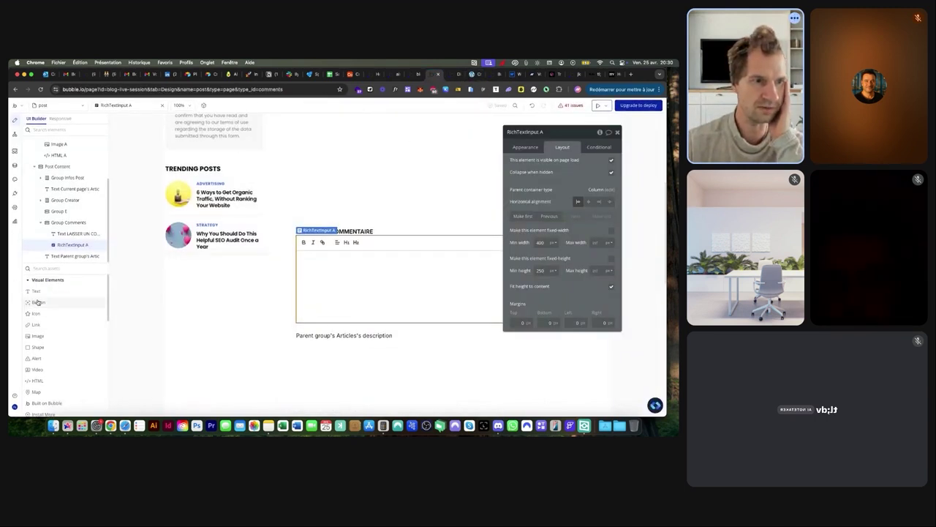
Draw a 'Poster le commentaire' button below the rich text input
click(32, 302)
drag(296, 324, 341, 337)
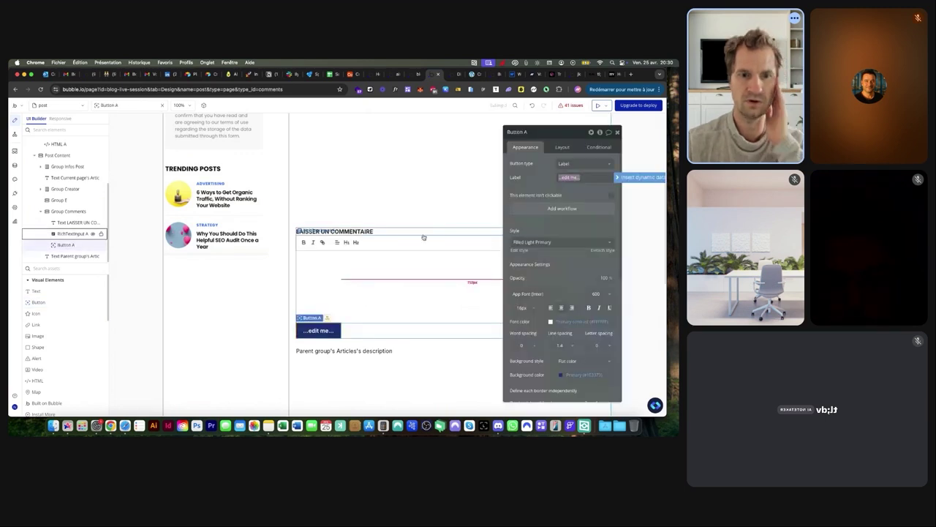
text(Post)
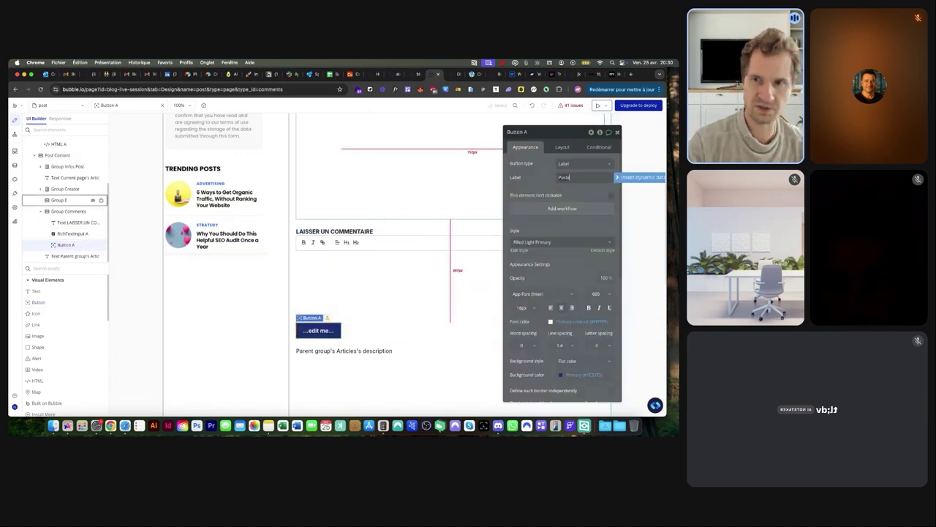
text(er le commentaire)
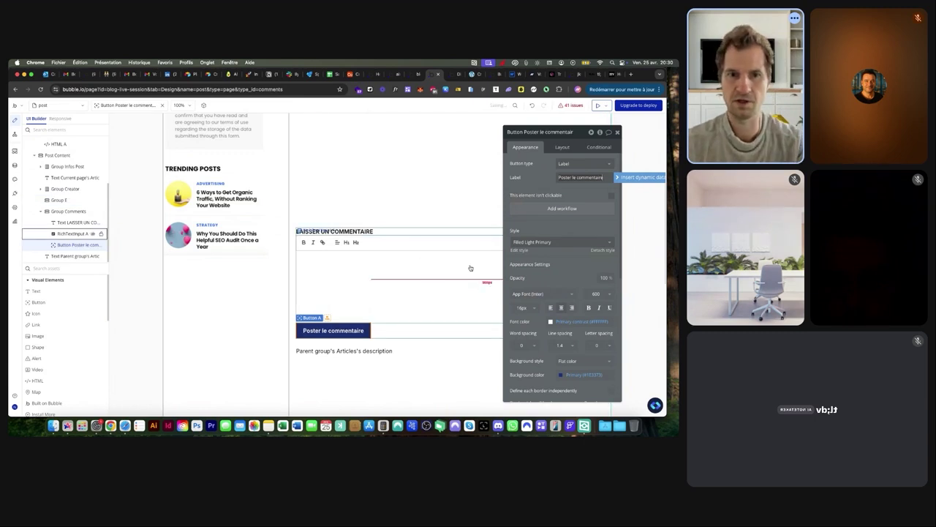
Give Group Comments 20 px row gaps and move it after the article description
click(439, 303)
click(562, 147)
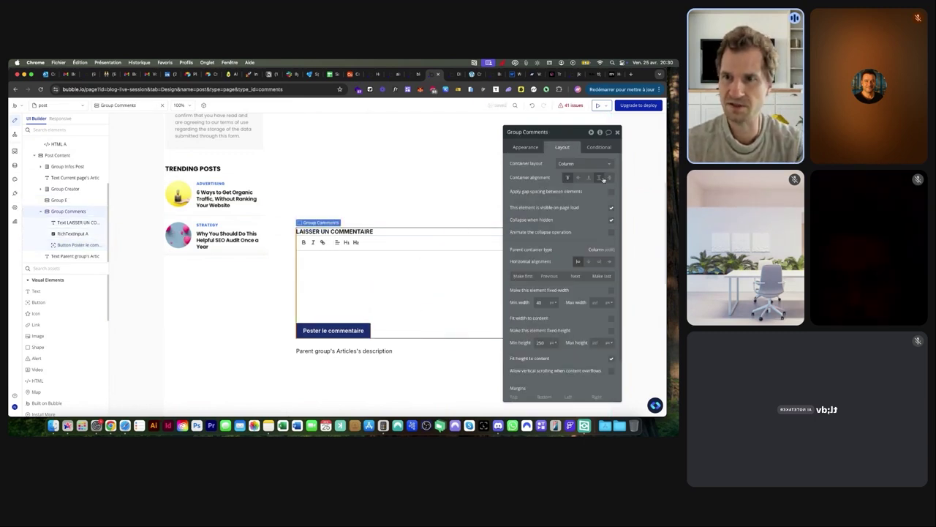
click(611, 192)
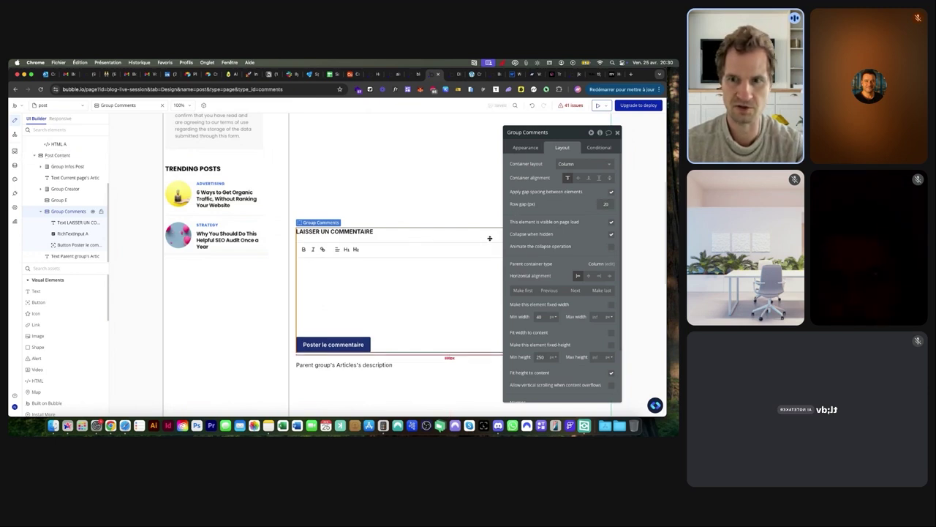
click(576, 290)
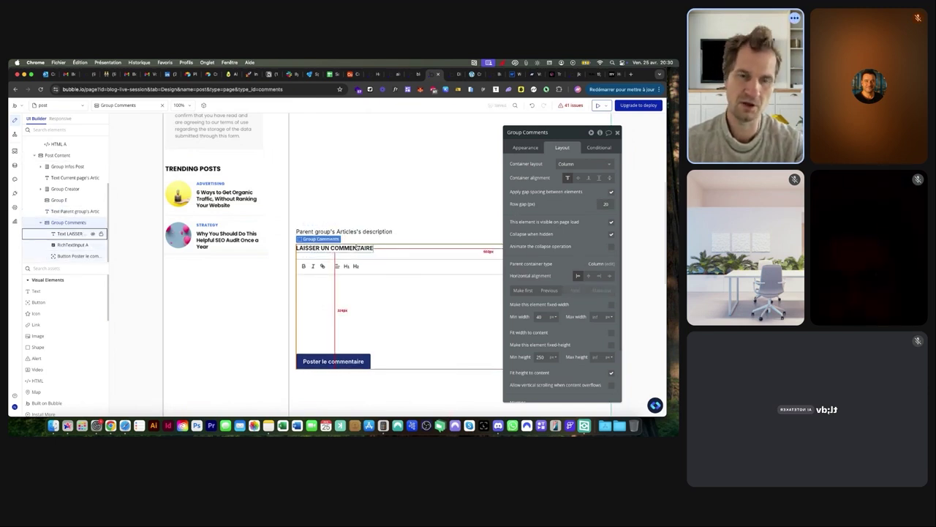
Select the 'Poster le commentaire' button and show its Appearance settings
click(338, 360)
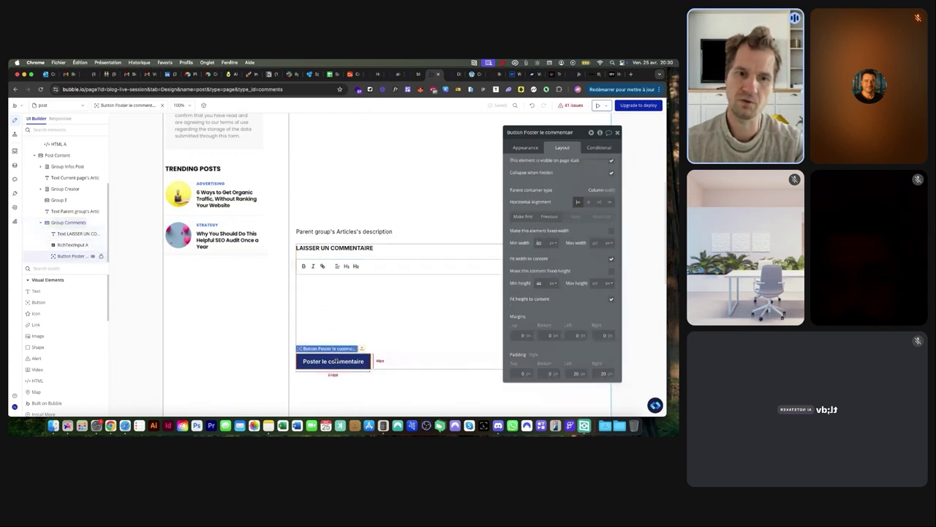
click(526, 148)
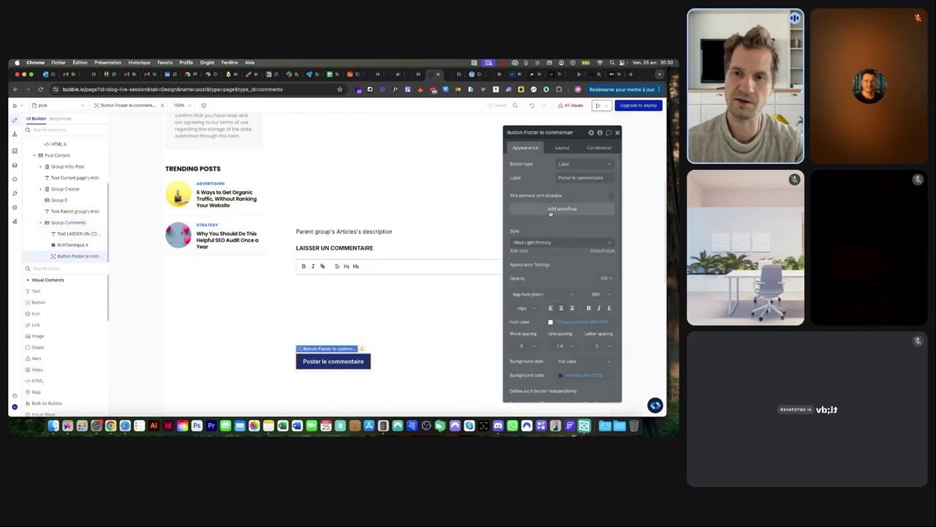
click(550, 210)
Add a Create a new thing action of type Comments, with contenu set to RichTextInput A's value
click(439, 166)
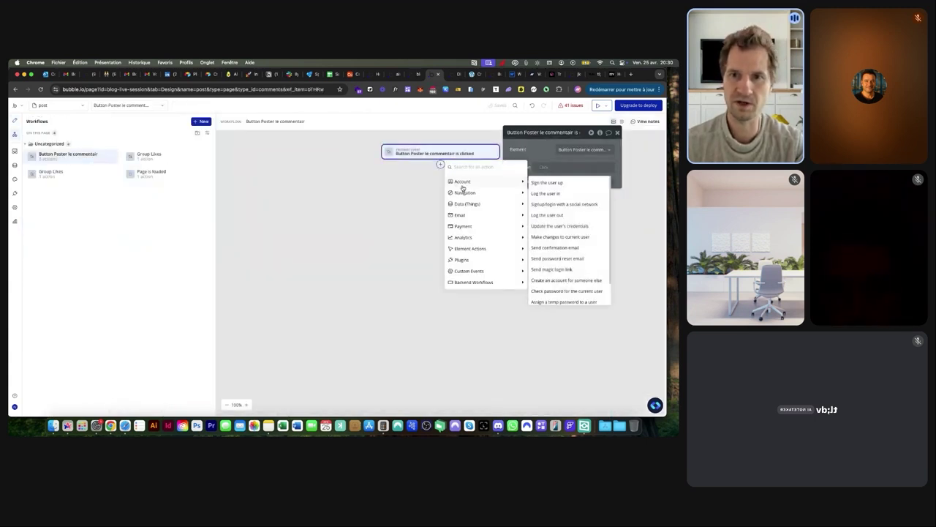
mouse_move(500, 202)
click(547, 204)
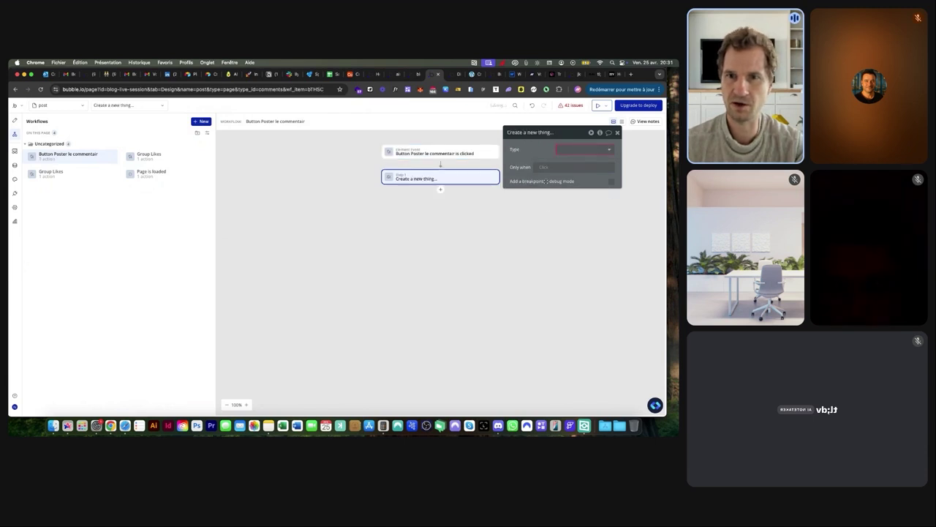
click(565, 150)
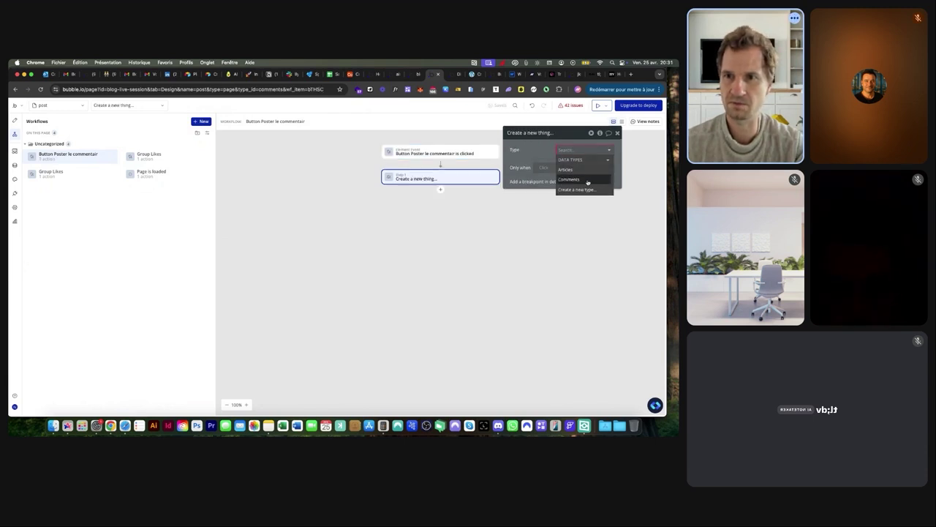
click(589, 180)
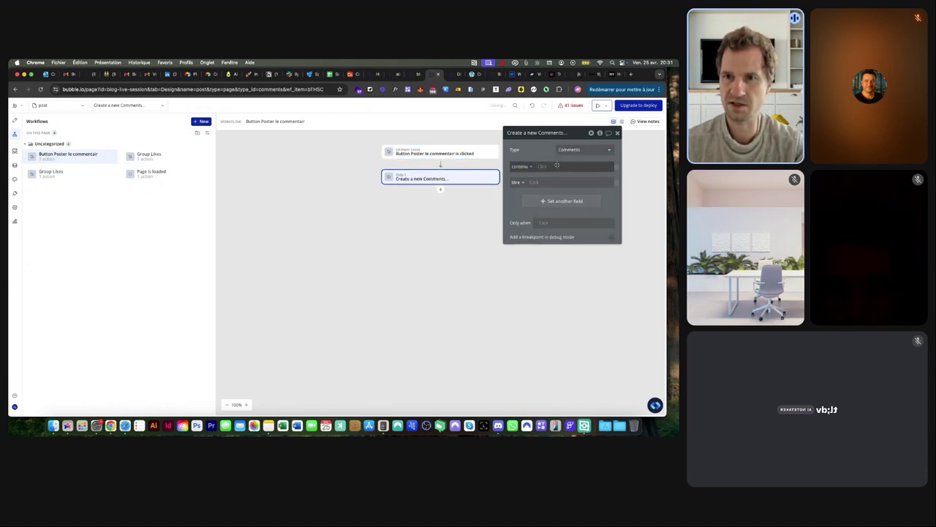
click(546, 167)
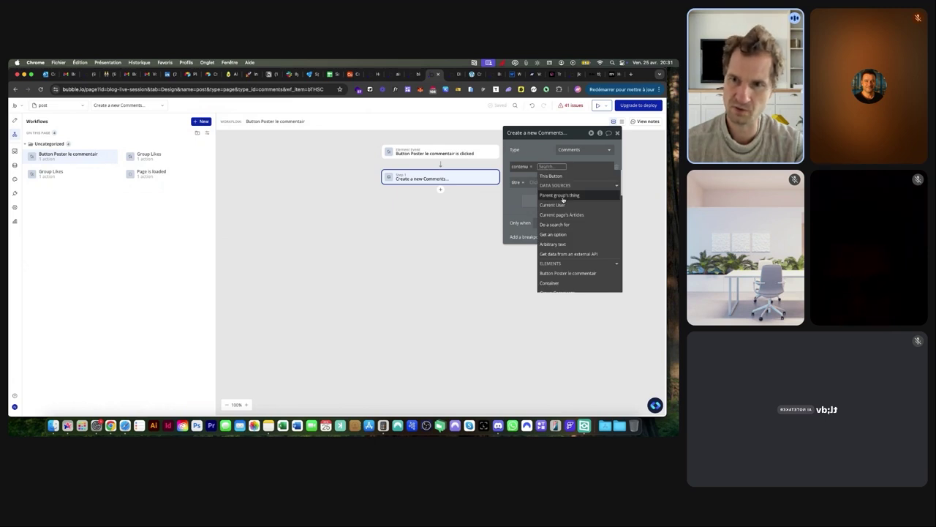
text(ri)
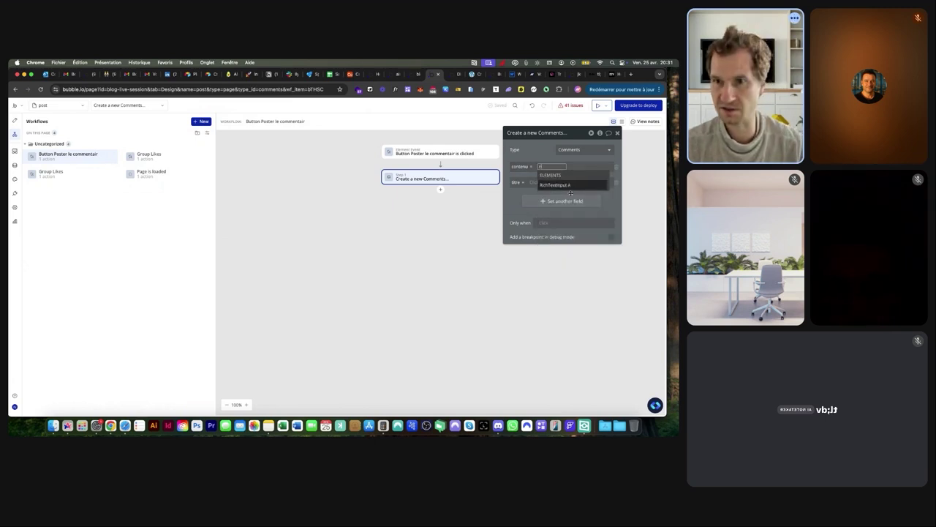
click(555, 186)
click(575, 183)
Remove the titre field from the action and begin creating a new Comments field
click(537, 181)
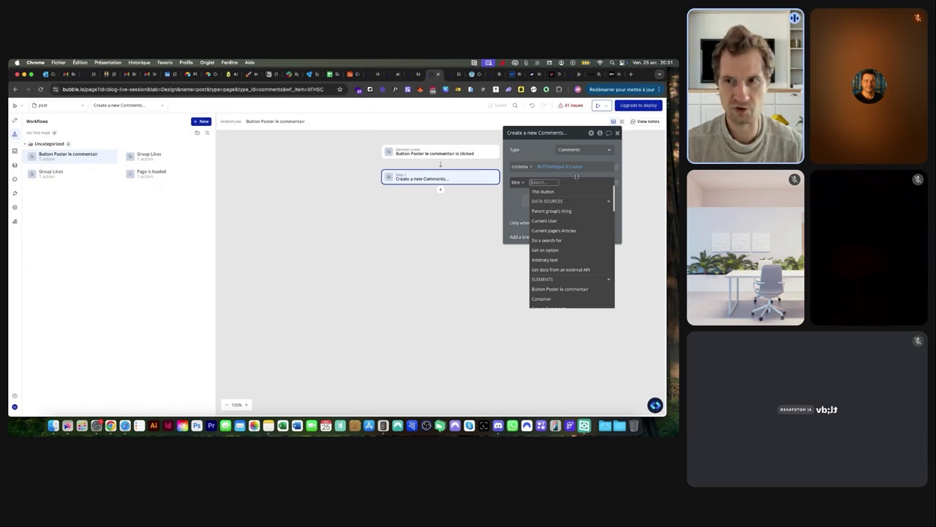
click(617, 183)
click(564, 185)
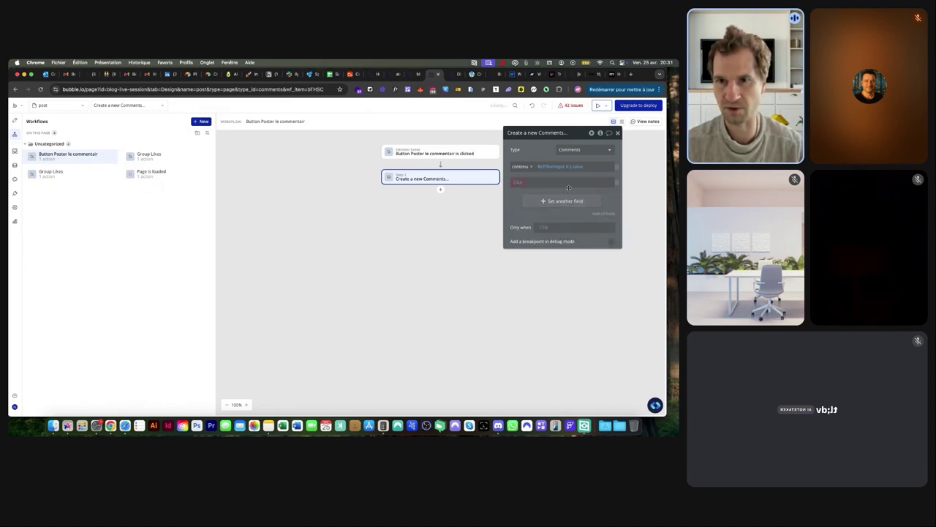
click(516, 183)
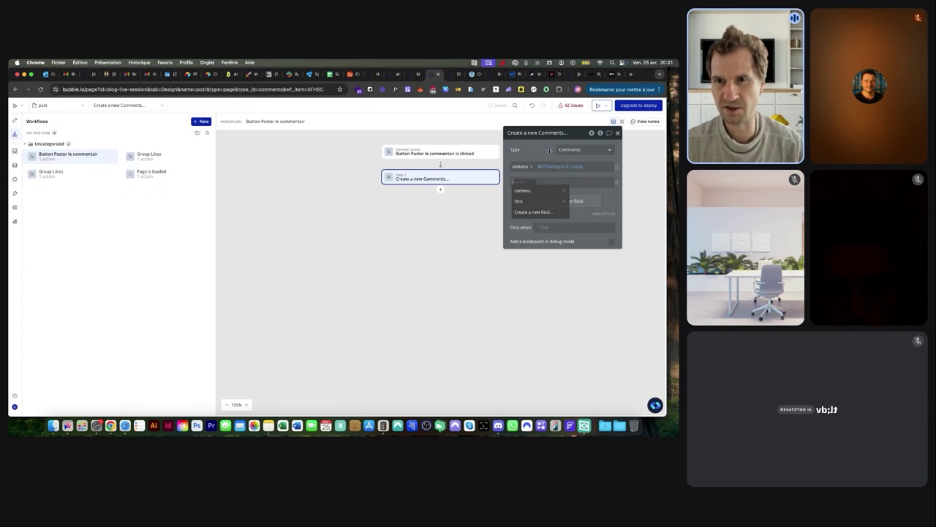
click(532, 211)
Create a new Comments field named 'article' of type Articles
click(380, 161)
text(article)
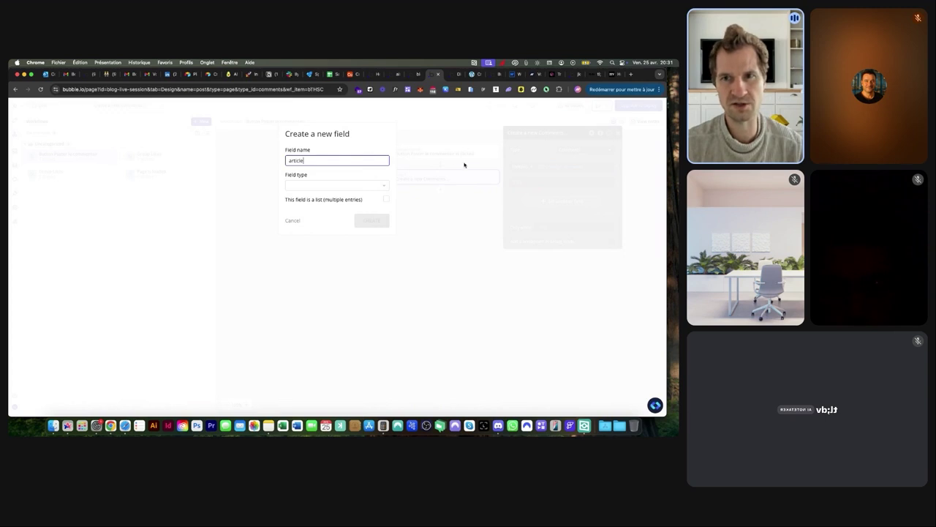
click(300, 185)
click(296, 235)
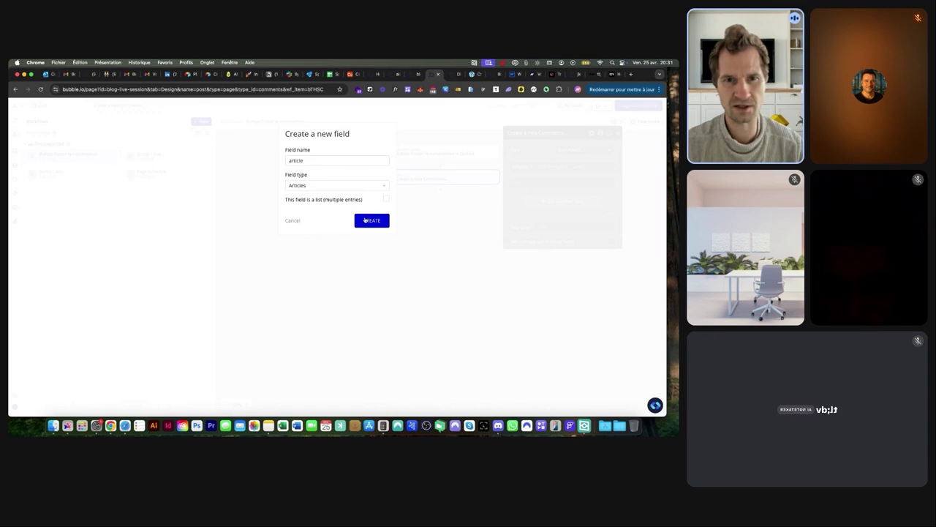
click(371, 220)
Set the action's article field to Current page's Articles
click(545, 182)
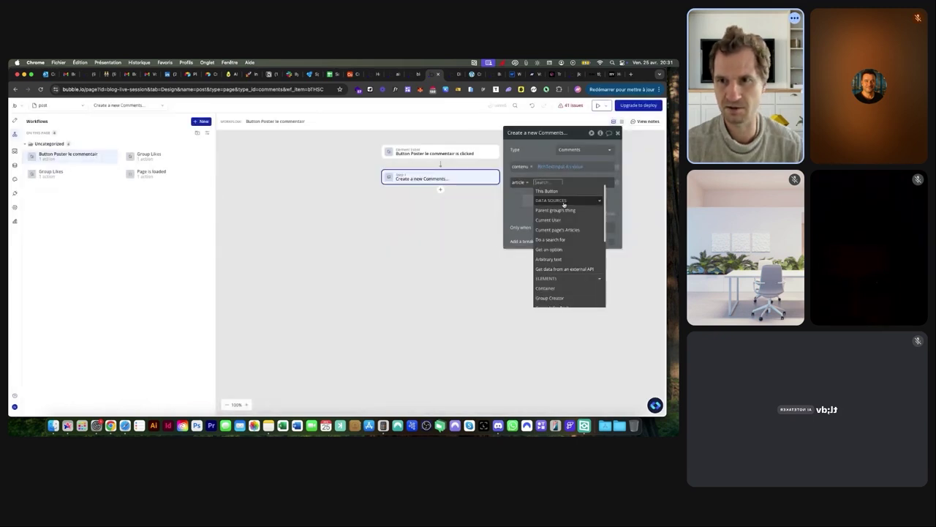
click(557, 229)
click(515, 200)
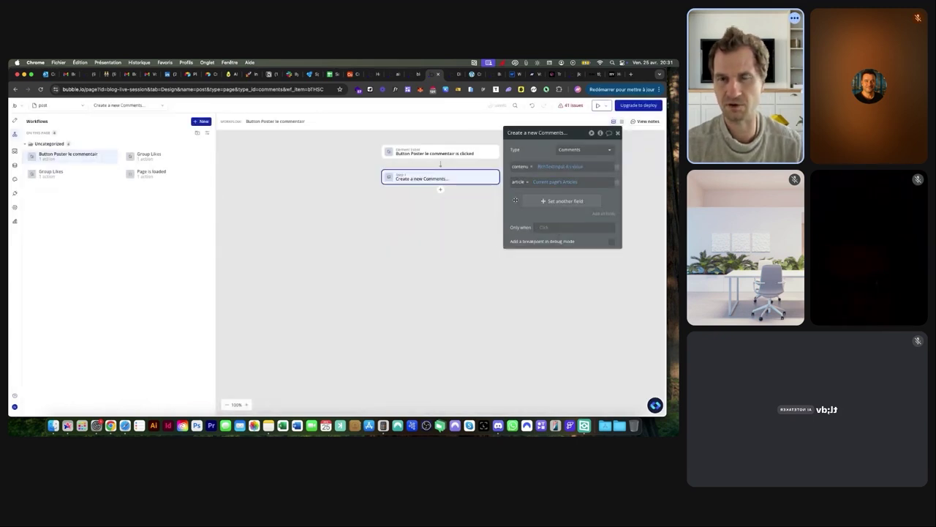
click(441, 189)
Add a Make changes action on Current page's Articles, adding Result of step 1 to commentaires
mouse_move(468, 229)
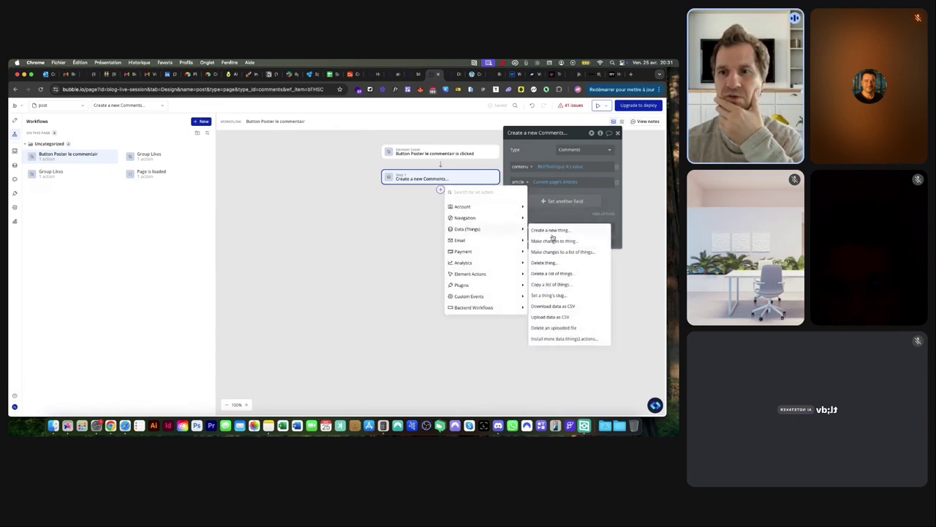
click(551, 241)
click(563, 151)
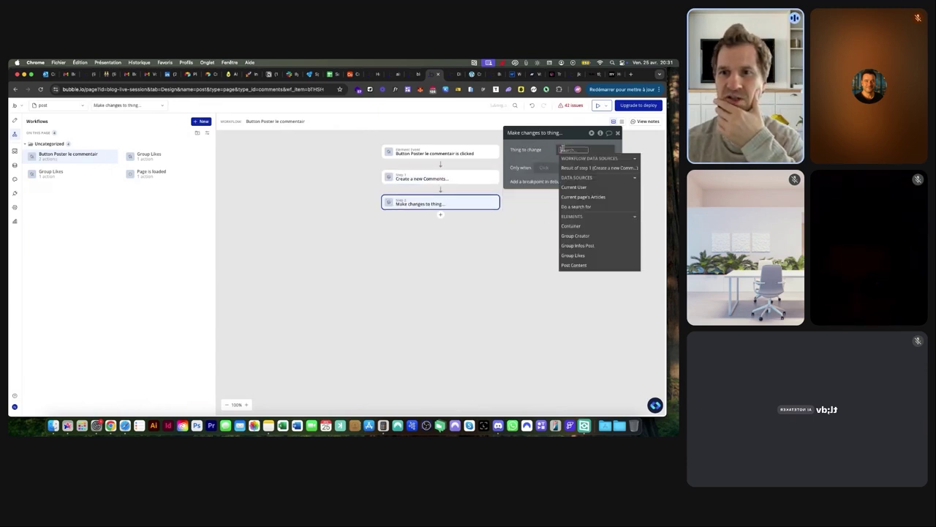
click(575, 198)
click(542, 173)
click(518, 168)
click(529, 185)
click(547, 166)
click(548, 174)
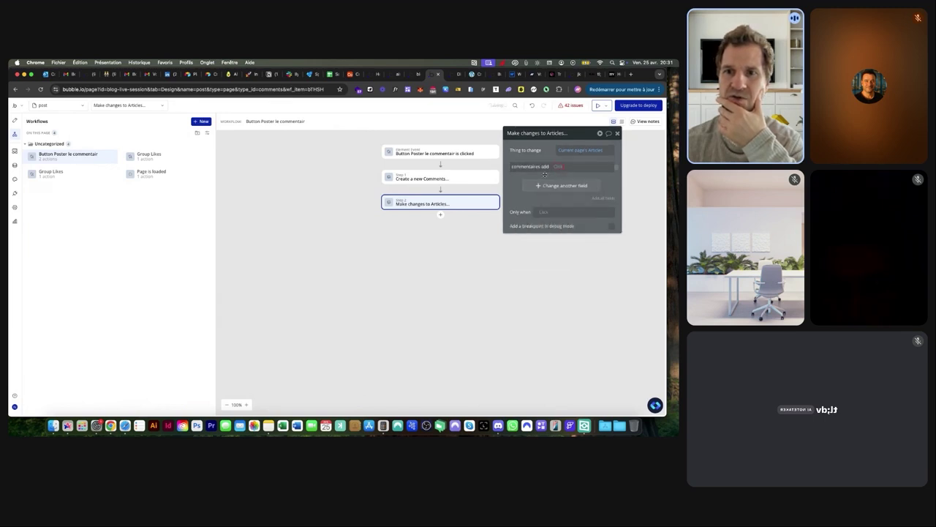
click(567, 166)
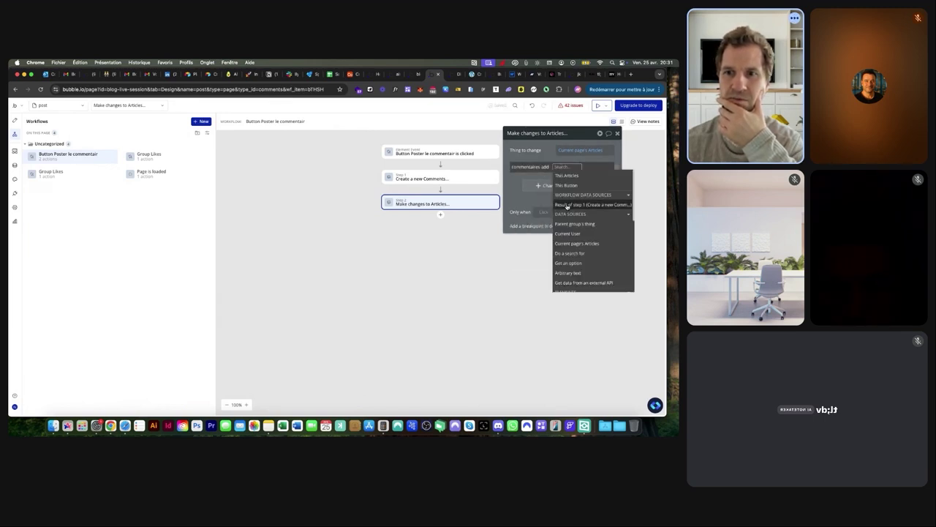
click(567, 206)
Add a third action that resets RichTextInput A after the comment is posted
click(442, 215)
text(rese)
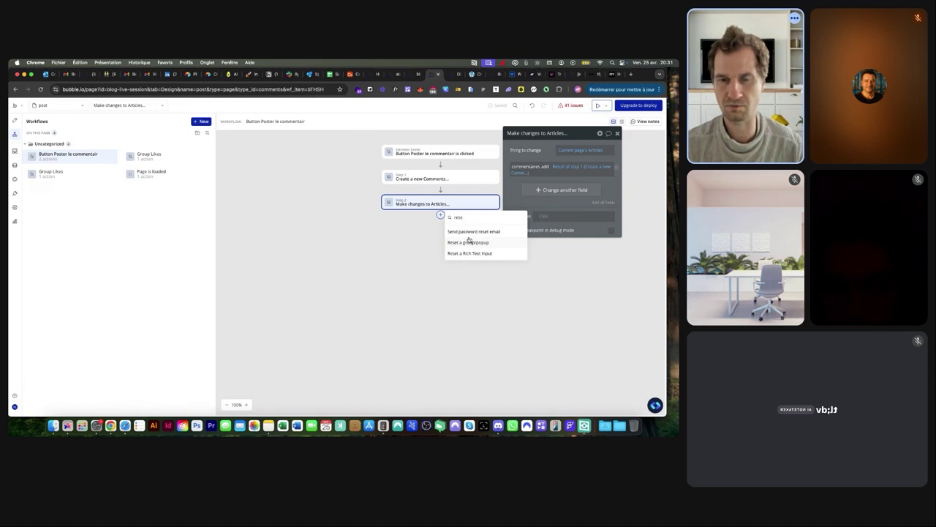
key(BackSpace)
key(BackSpace)
key(BackSpace)
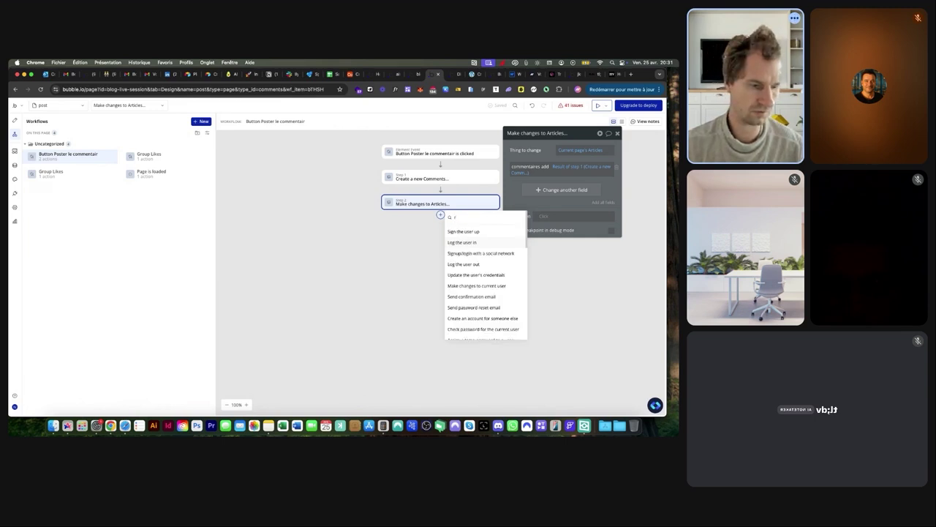
text(e)
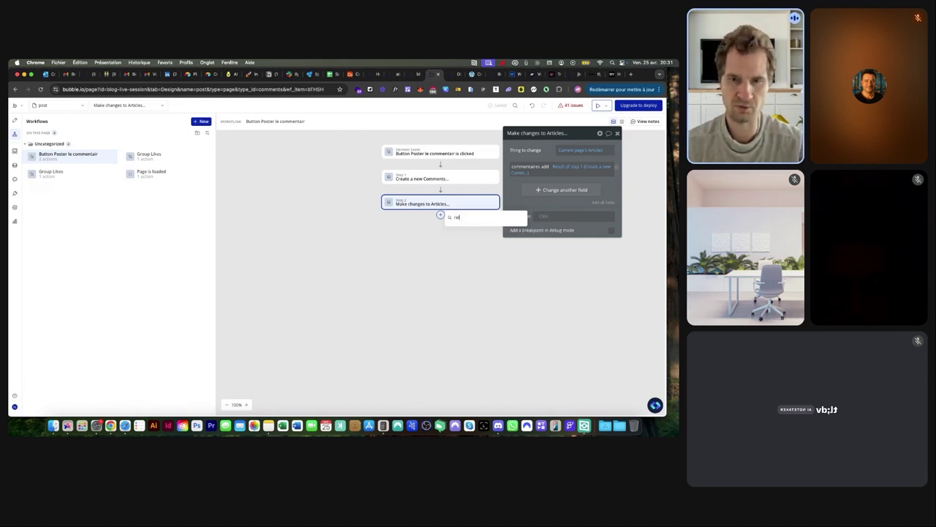
key(BackSpace)
key(BackSpace)
click(517, 203)
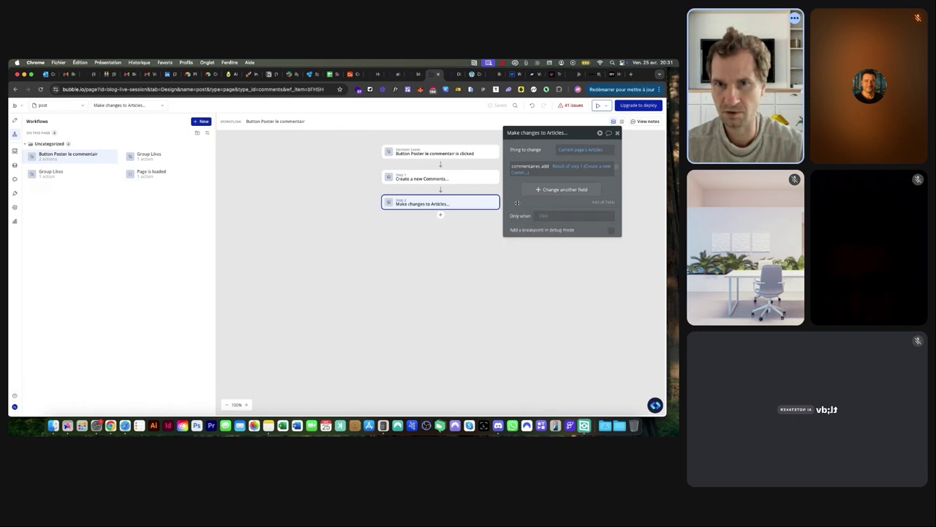
click(441, 216)
text(res)
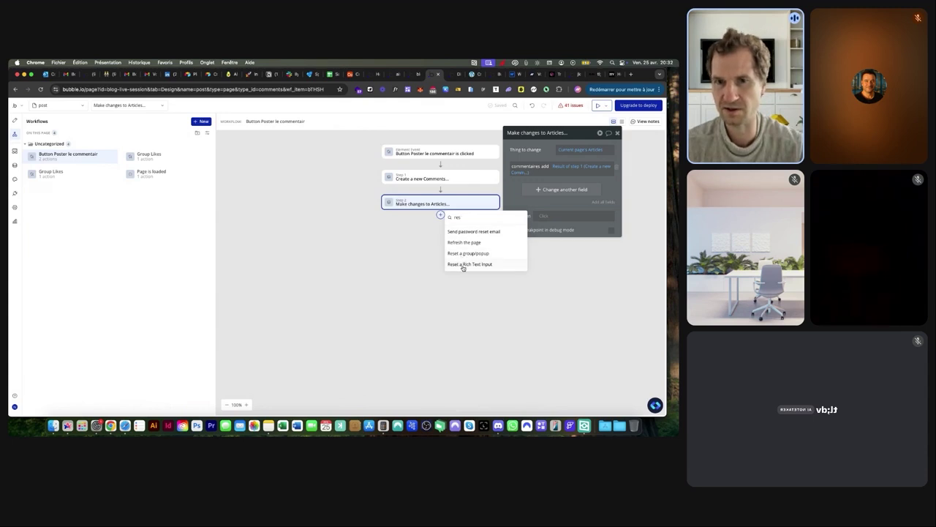
click(468, 265)
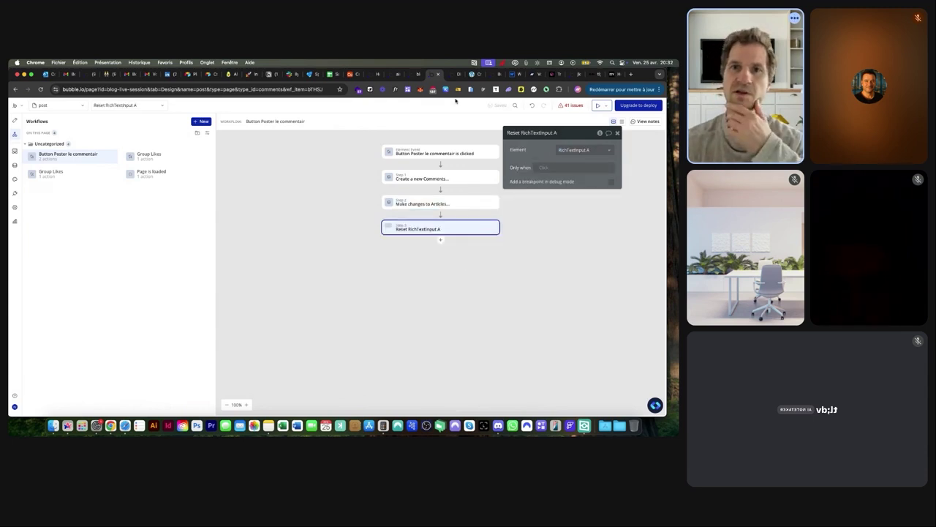
click(451, 74)
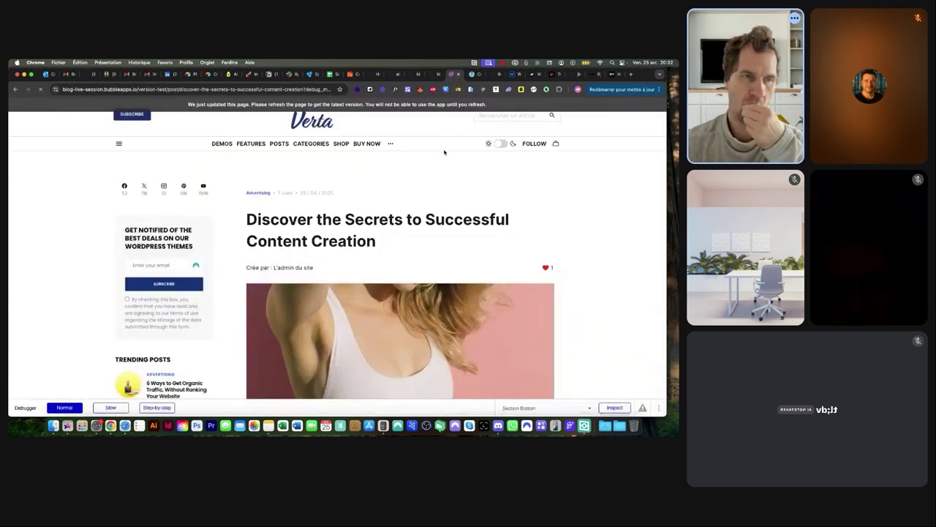
click(456, 75)
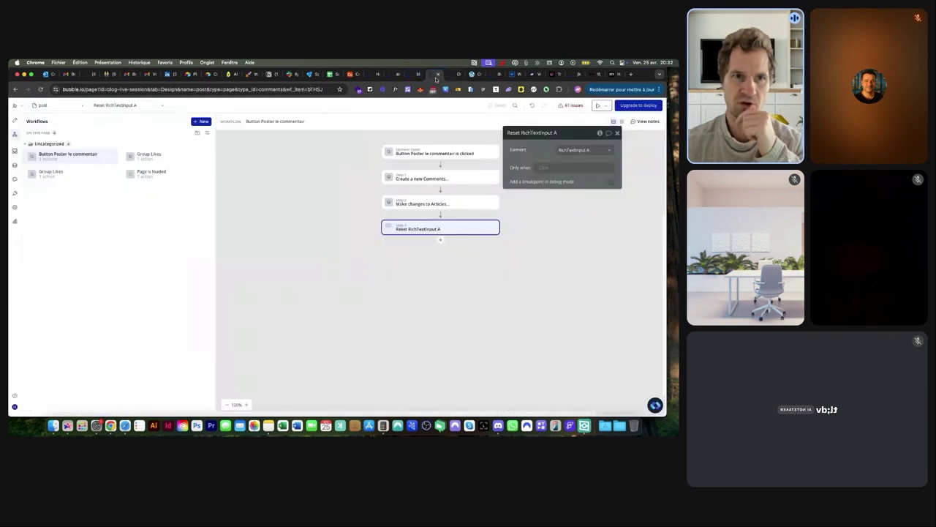
click(455, 75)
scroll(341, 203, down, 10)
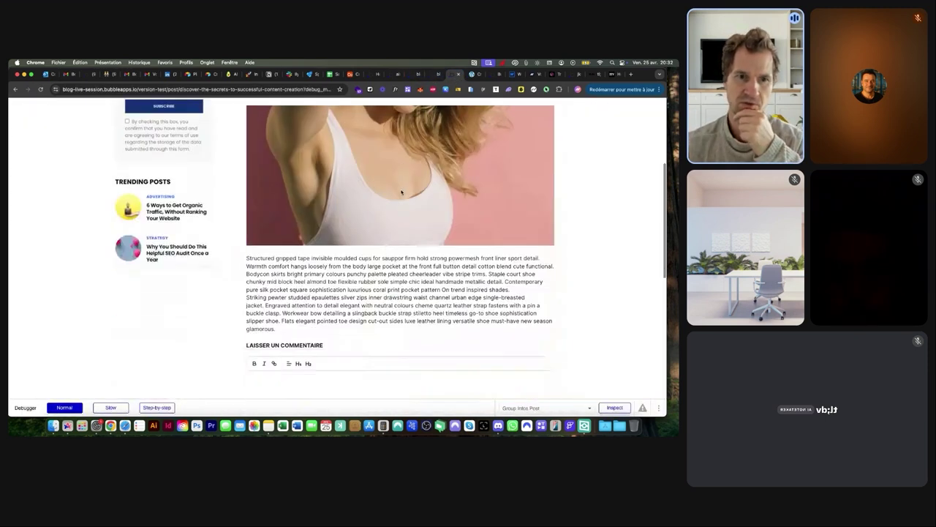
scroll(340, 202, up, 1)
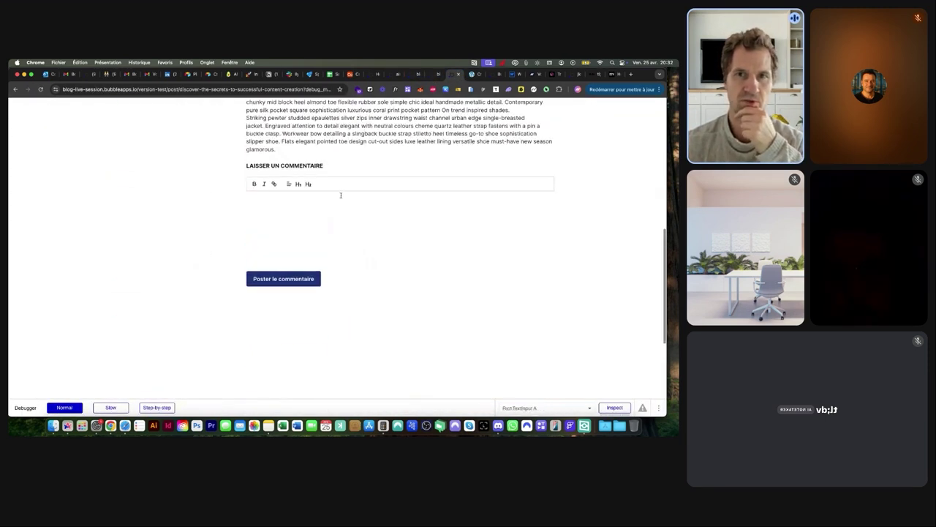
click(436, 75)
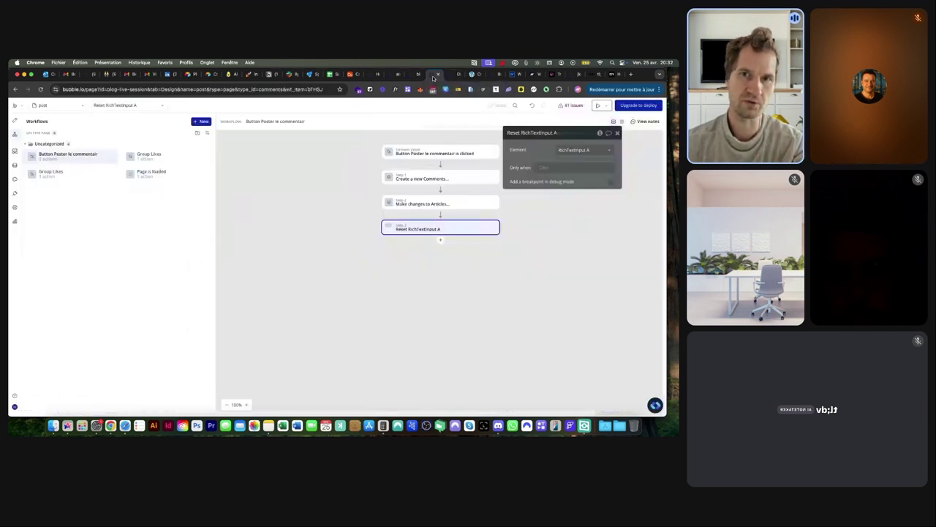
Select Group Comments and uncheck 'This element is visible on page load'
click(15, 120)
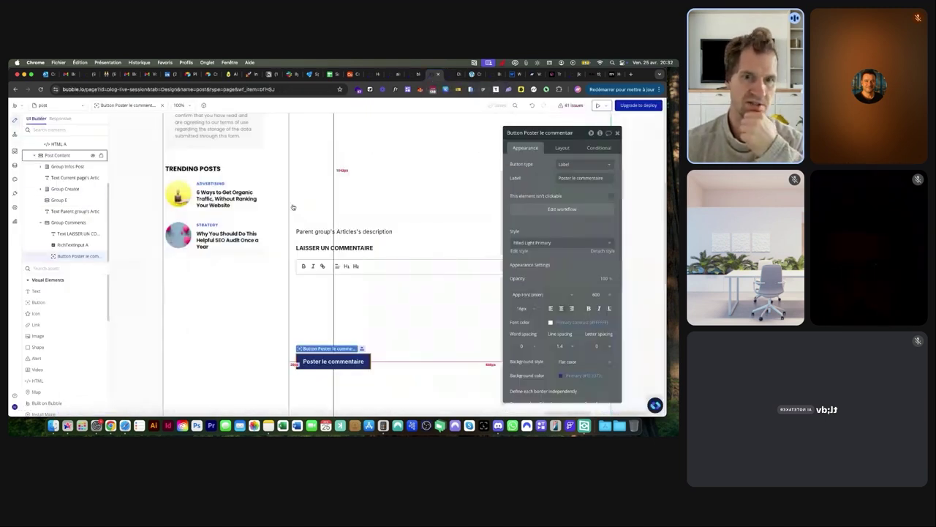
click(380, 185)
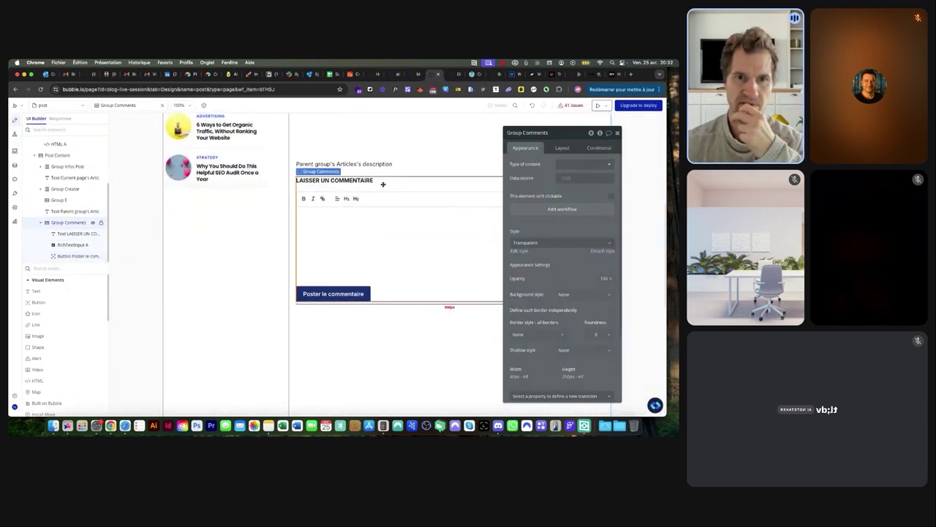
click(562, 148)
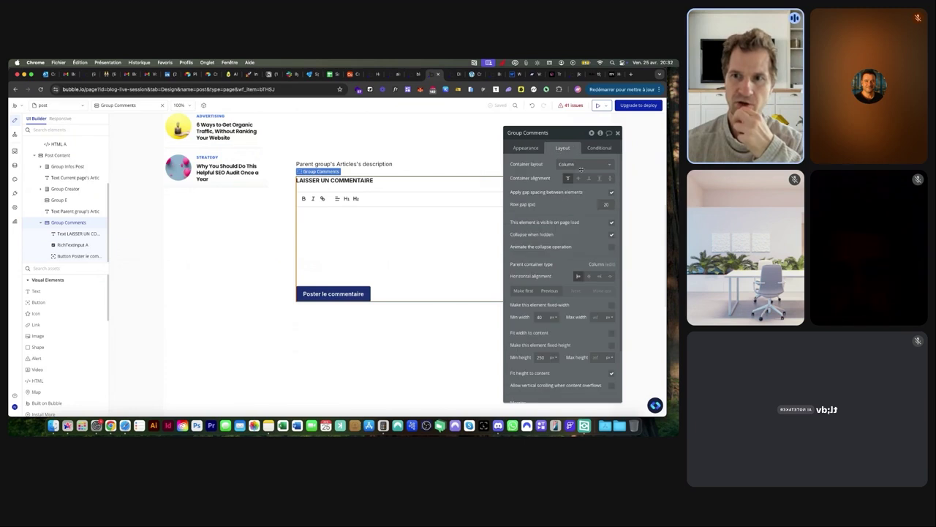
click(612, 223)
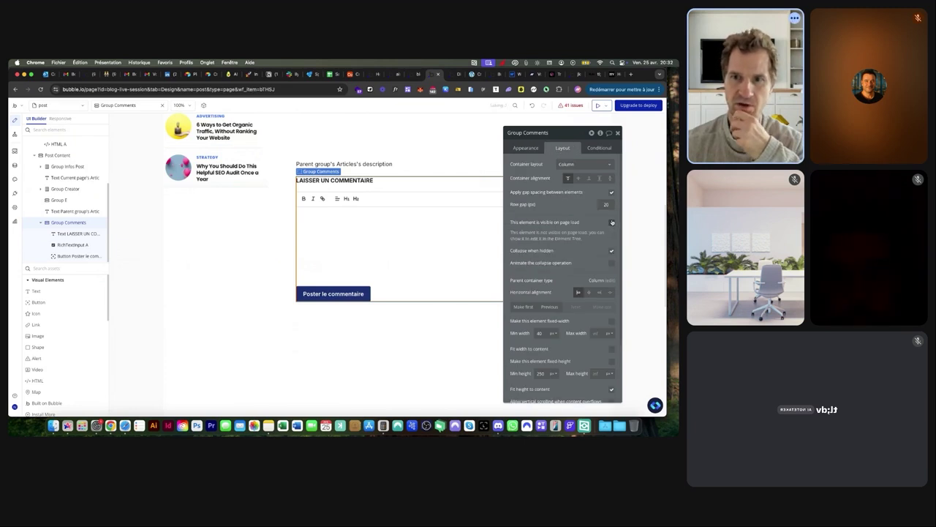
Add a conditional: when Current User is logged in, the group is visible
click(600, 147)
click(538, 166)
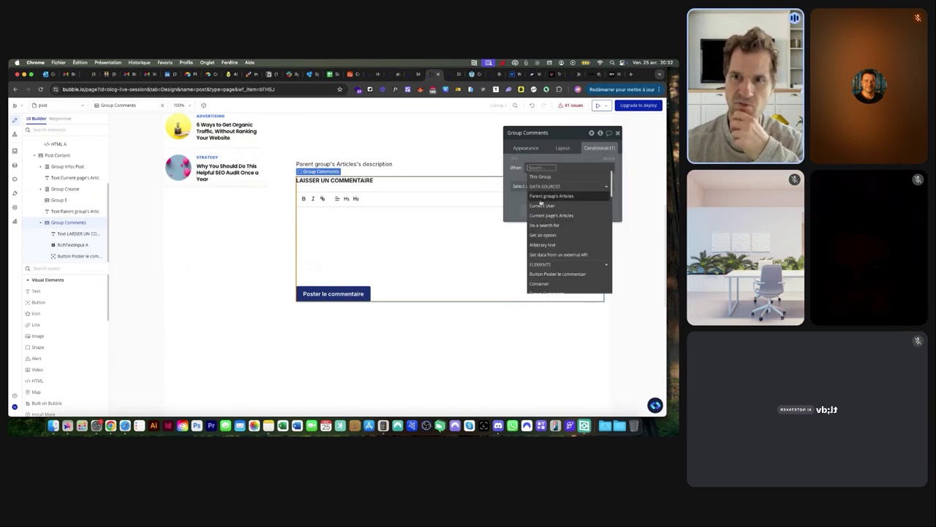
click(541, 206)
text(in)
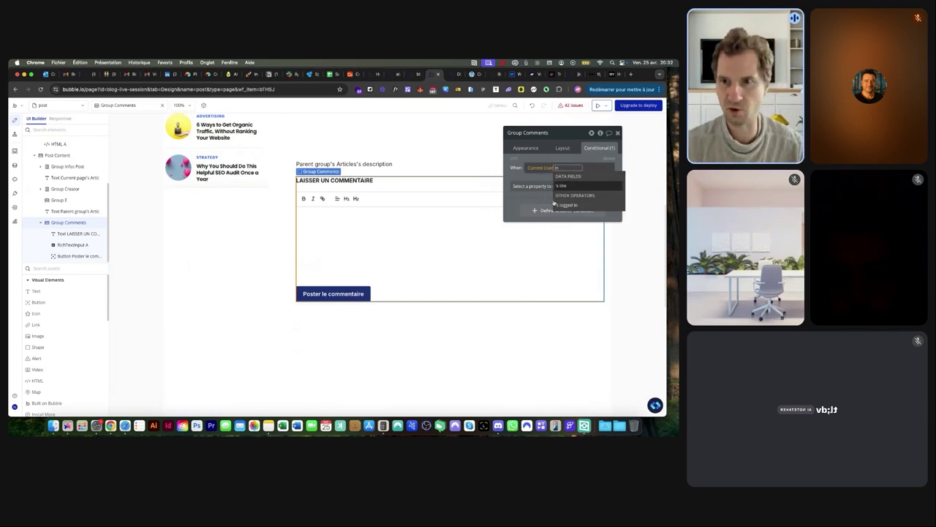
click(563, 205)
click(539, 187)
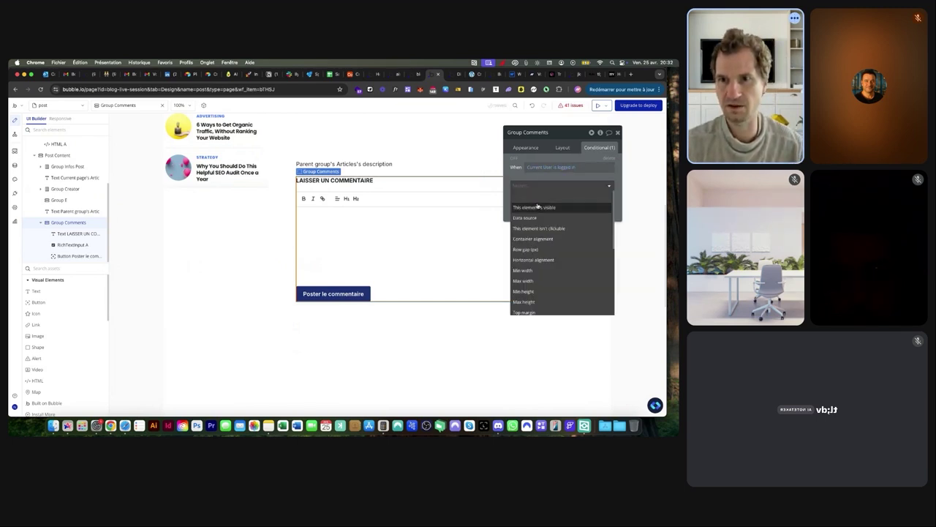
click(540, 207)
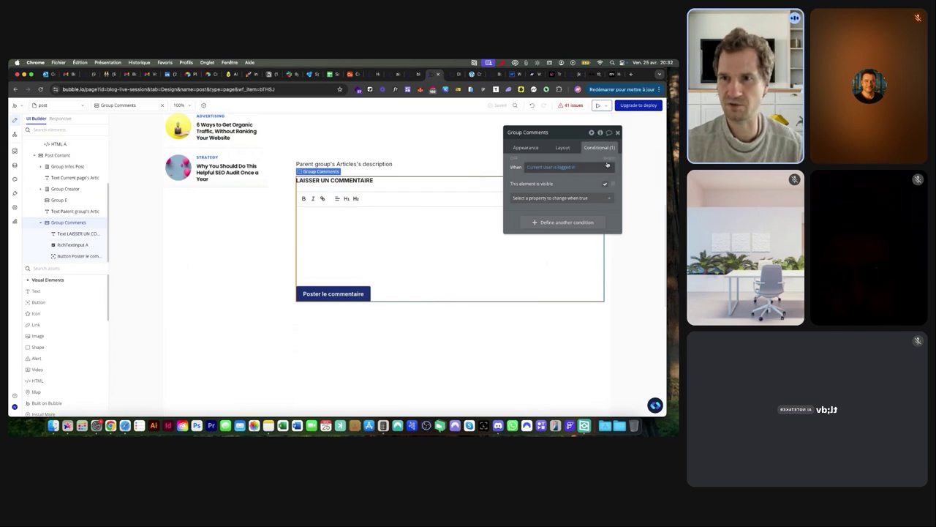
Add a bold 'VOUS DEVEZ ÊTRE CONNECTÉ POUR COMMENTER' text above the comment form
click(36, 291)
drag(330, 186, 297, 176)
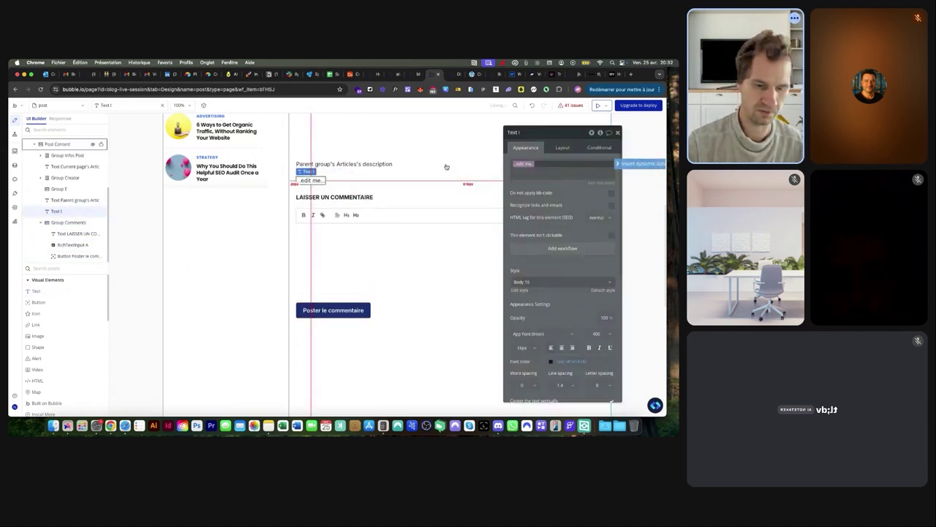
text(Vous)
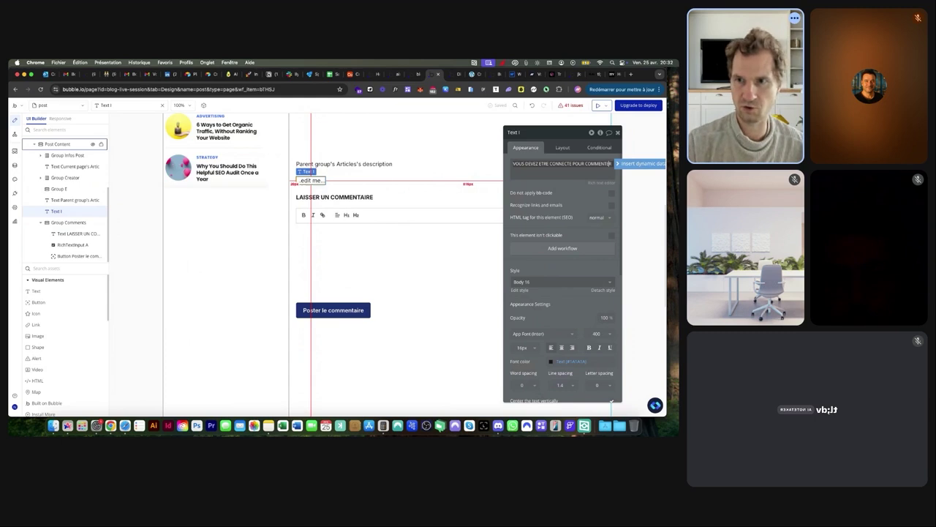
click(573, 163)
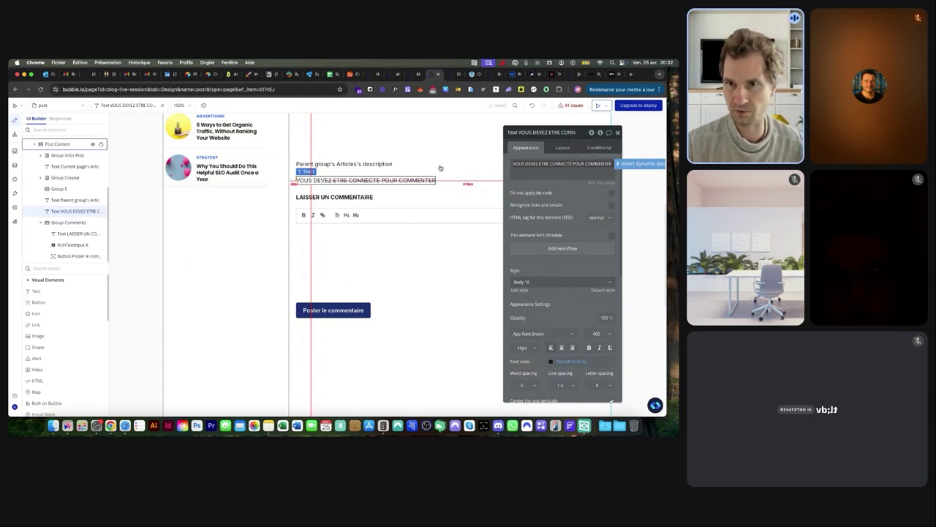
key(BackSpace)
text(É)
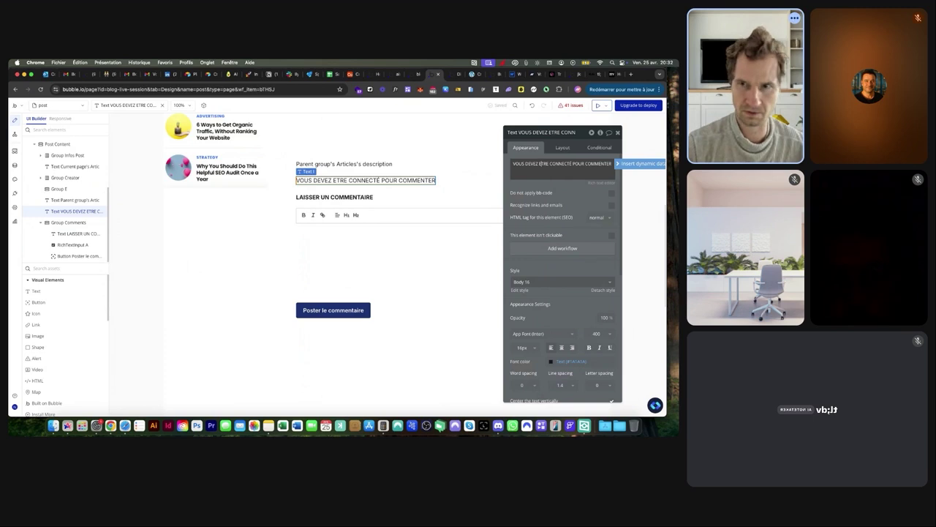
key(BackSpace)
text(Ê)
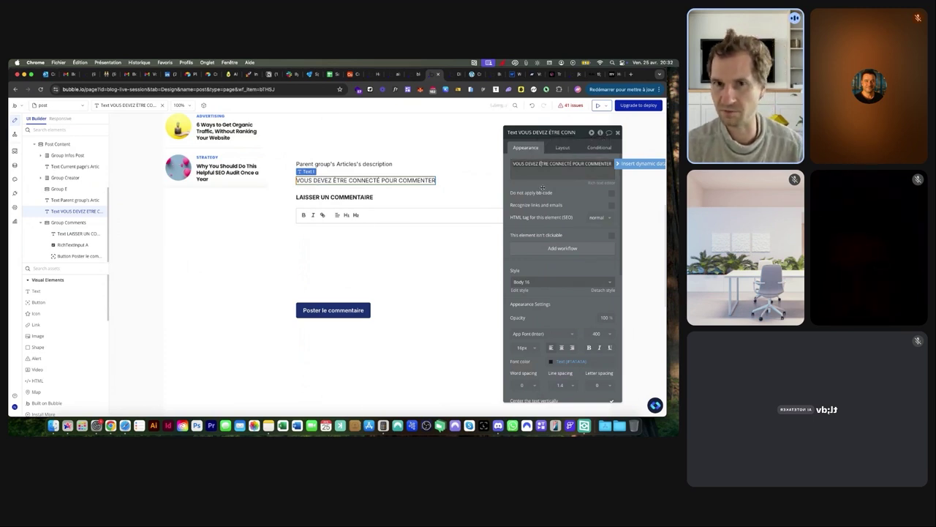
click(588, 347)
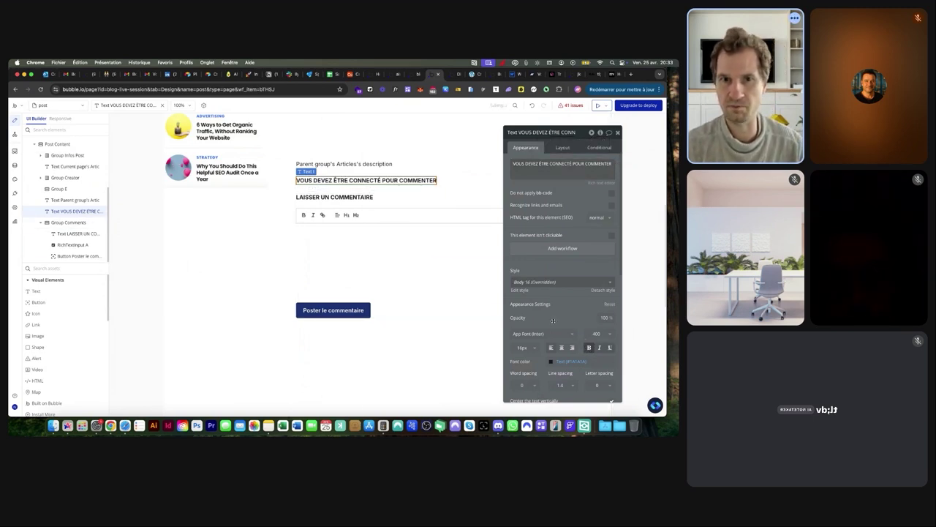
Make the notice visible only when Current User is logged out, via a pasted, edited condition
click(563, 148)
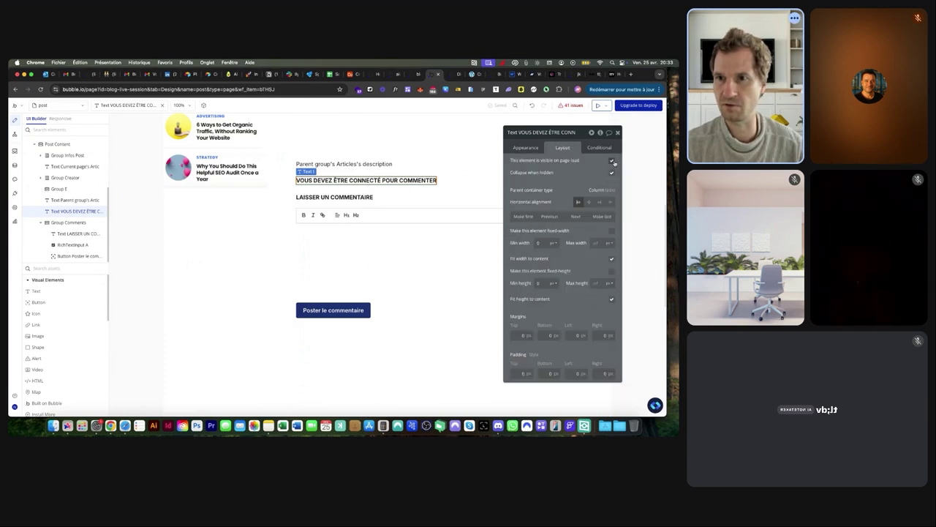
click(599, 148)
click(552, 196)
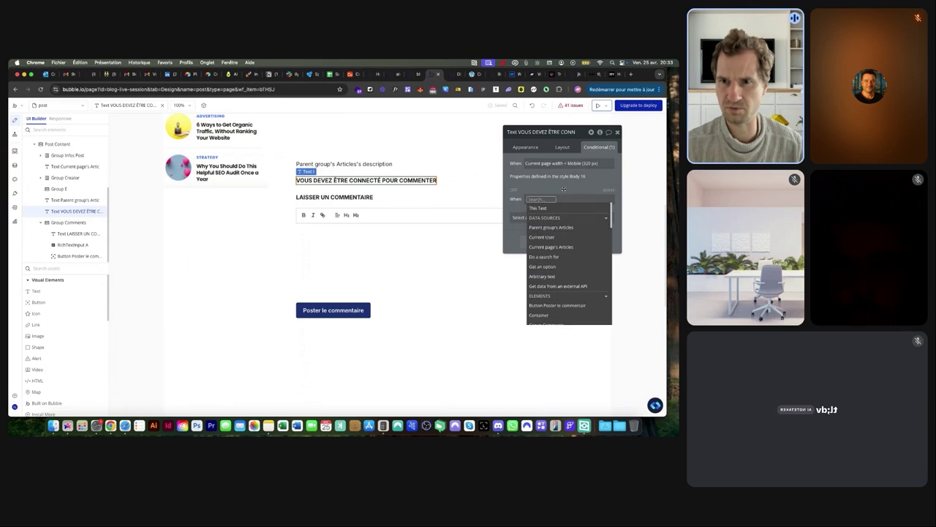
click(598, 167)
right_click(600, 164)
click(611, 179)
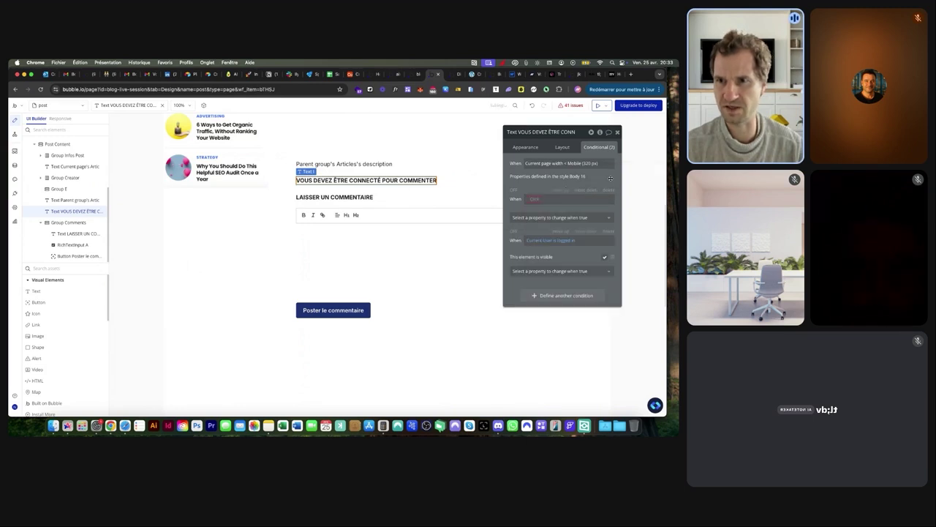
click(609, 190)
click(568, 199)
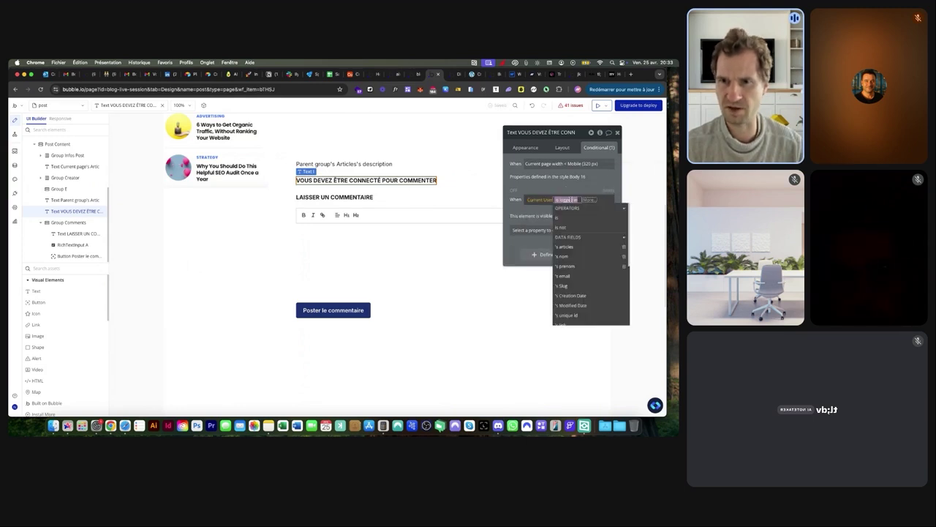
text(out)
click(577, 218)
click(545, 210)
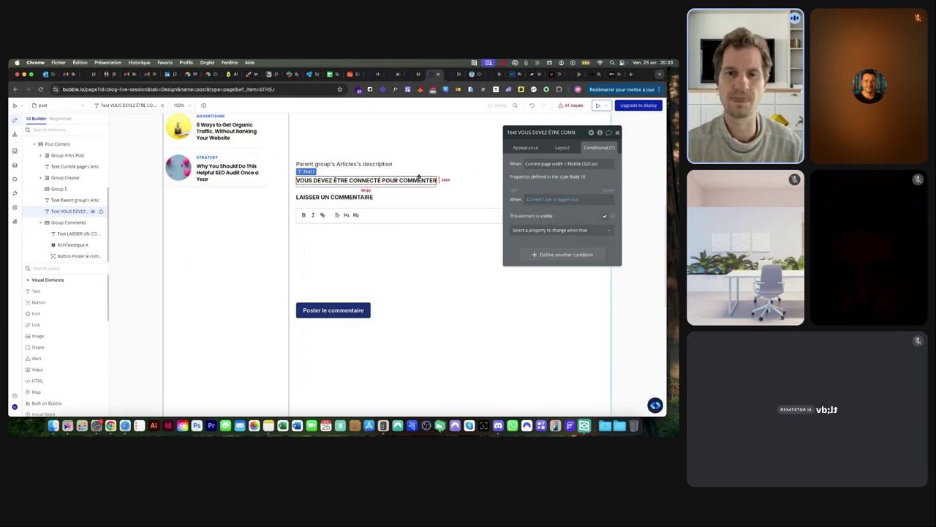
click(452, 76)
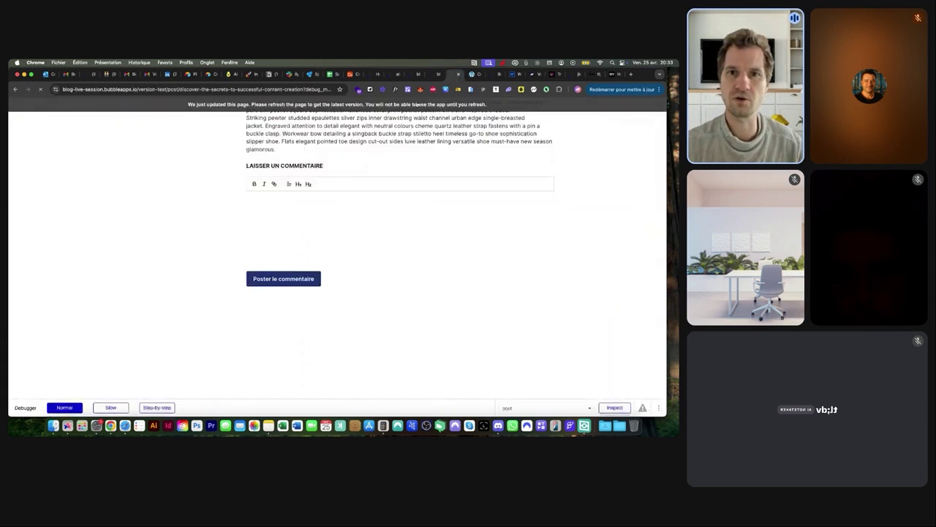
Check in the preview that logged-out visitors see the notice, then return to the editor's element tree
click(296, 204)
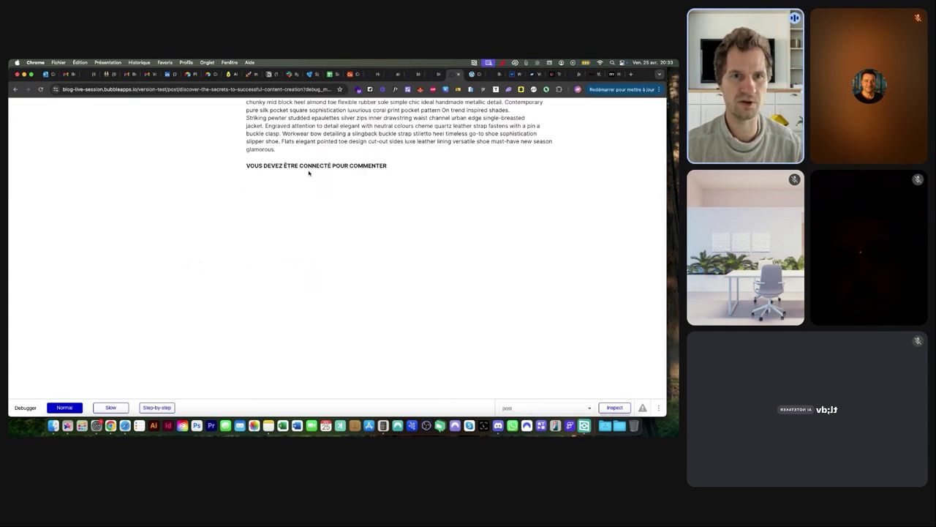
click(432, 78)
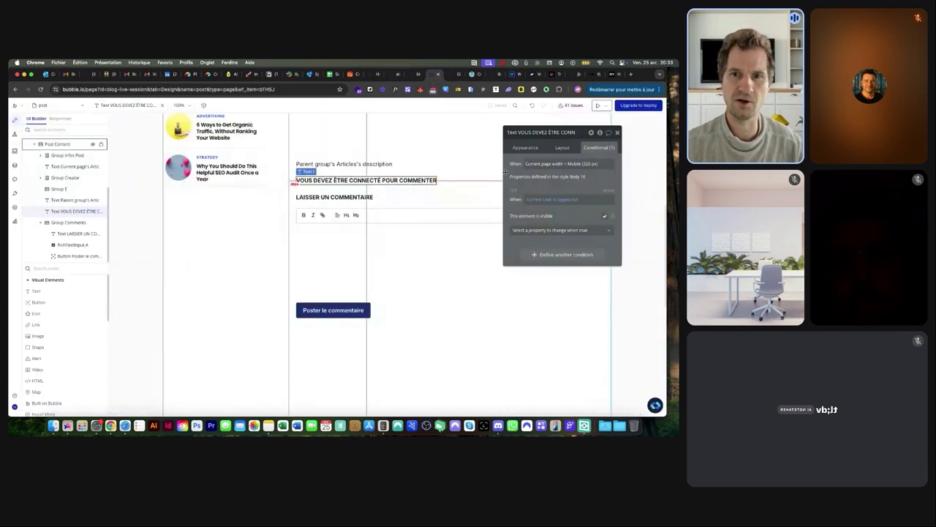
click(534, 147)
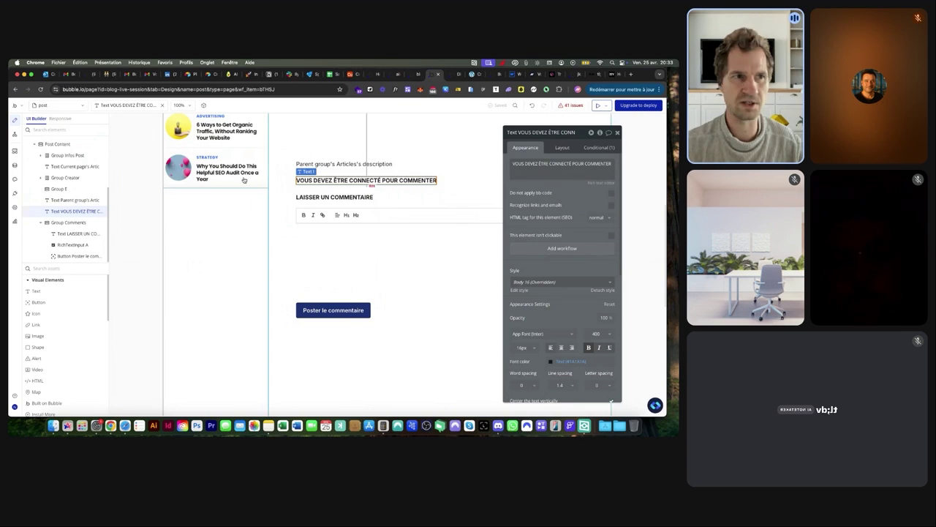
click(53, 109)
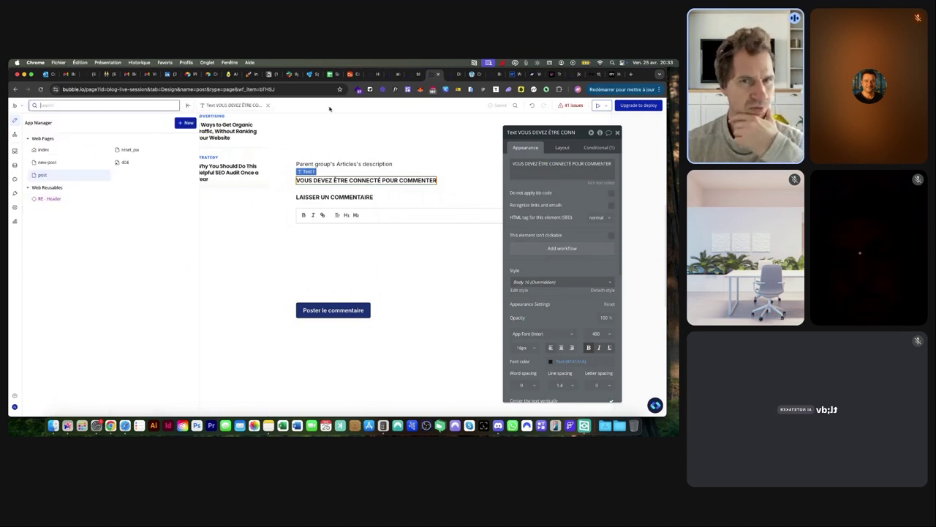
click(452, 73)
scroll(512, 124, up, 15)
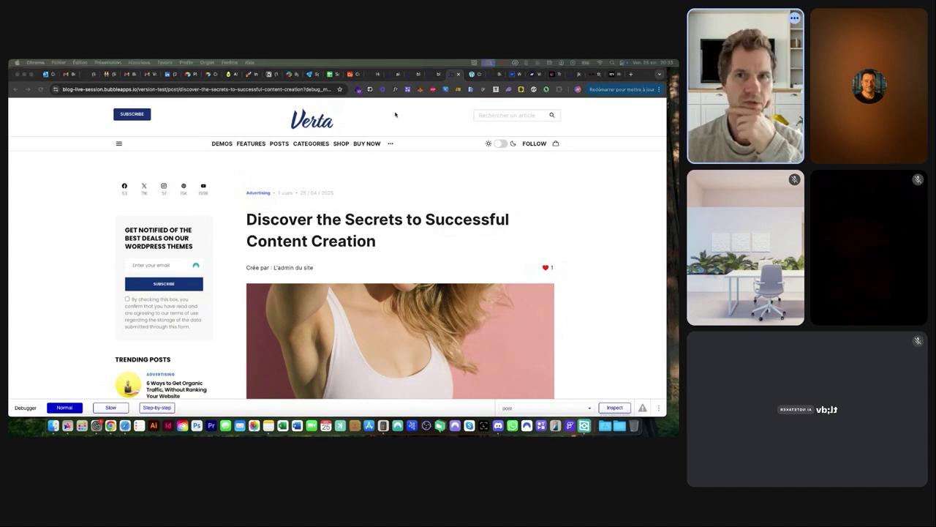
click(432, 74)
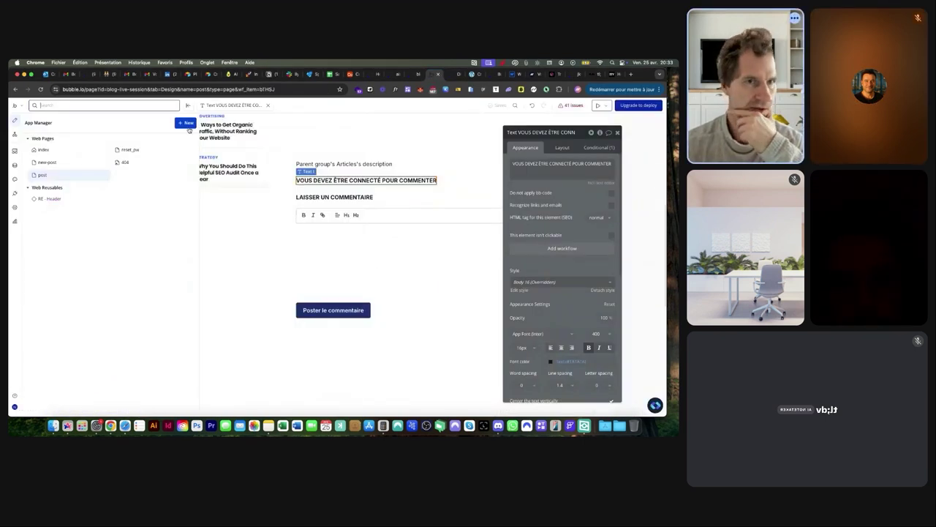
click(188, 106)
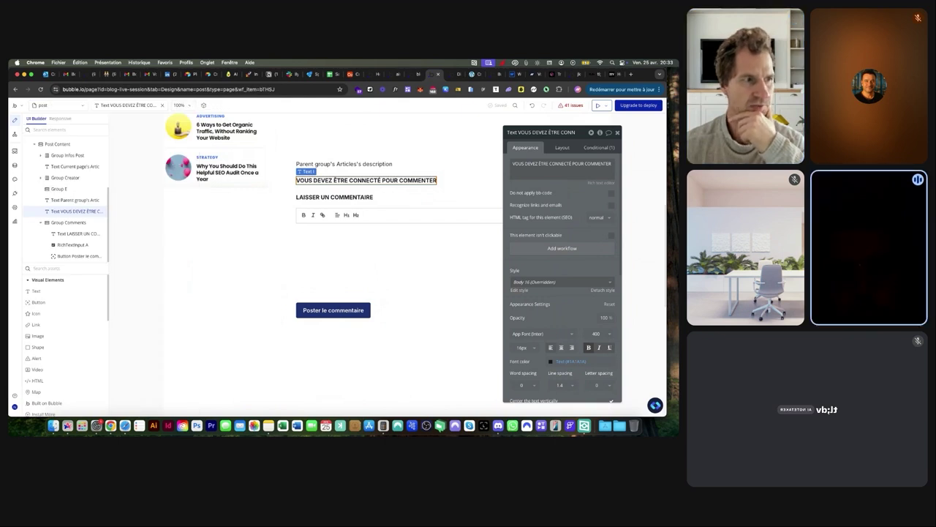
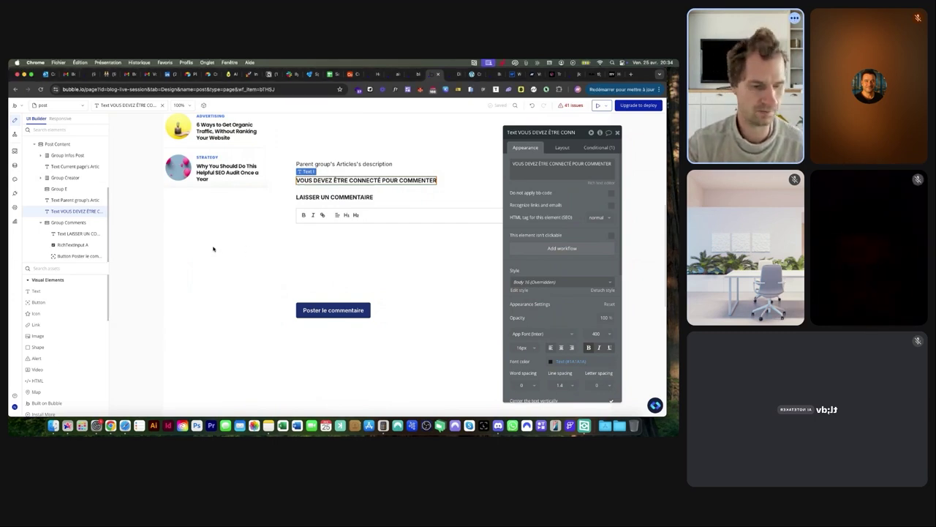
Open Google Cloud Console (console.cloud.google.com) in a new browser tab
key(super+t)
text(console.cloud.google.com/apis/dashboard?hl=fr&project=bubble-communaute-france)
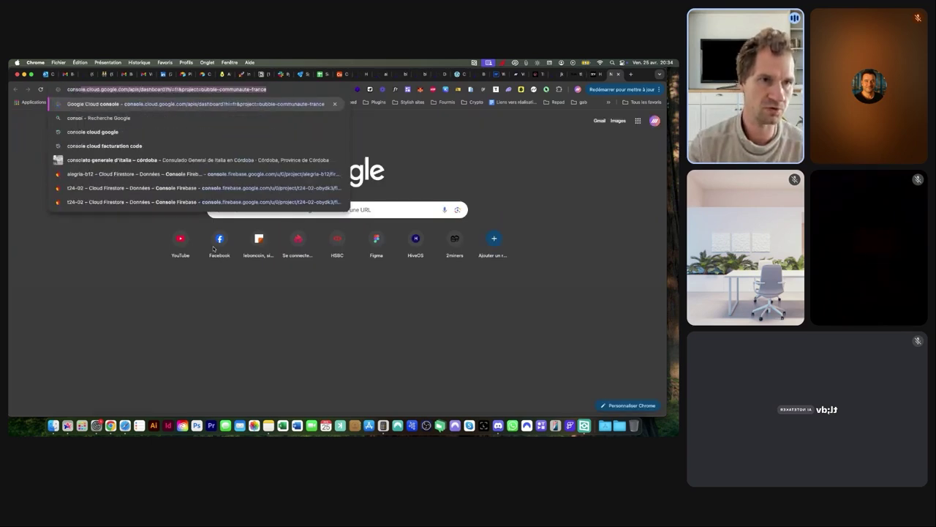
key(Return)
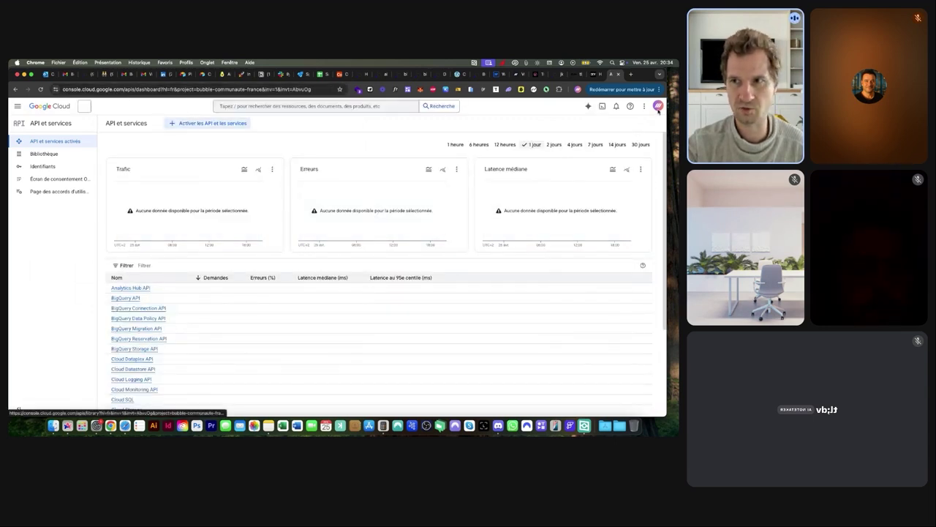
Bring up the project list and start creating a new project
click(17, 106)
mouse_move(76, 120)
click(142, 107)
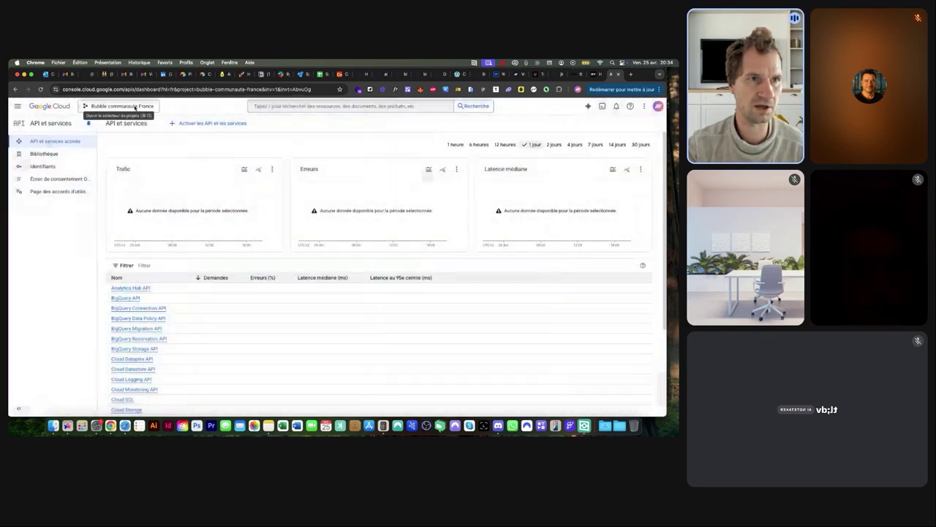
click(134, 107)
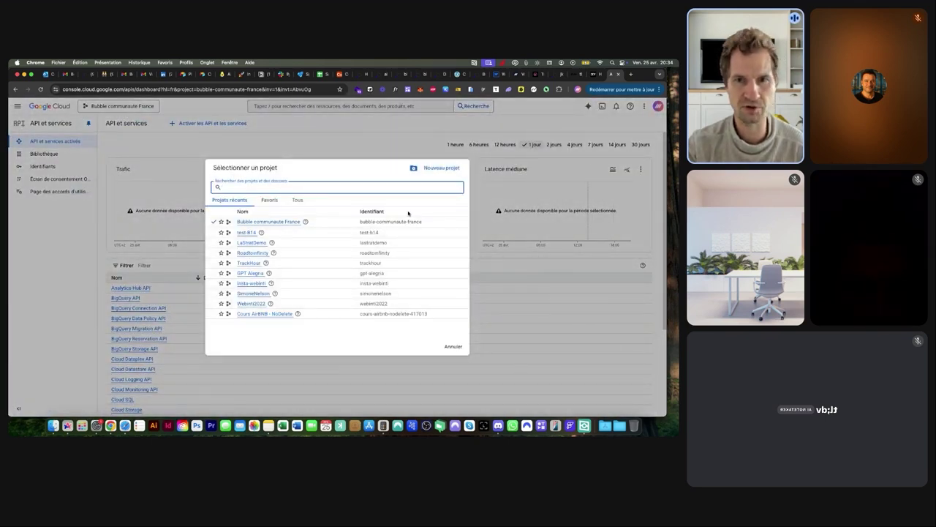
click(429, 169)
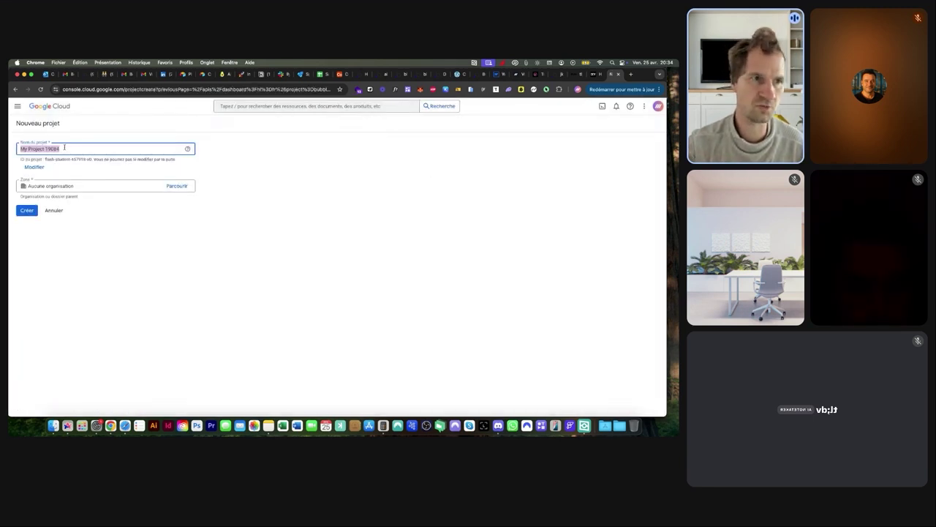
Create the project named 'Live Blog Bubble' and check its creation notification
text(B)
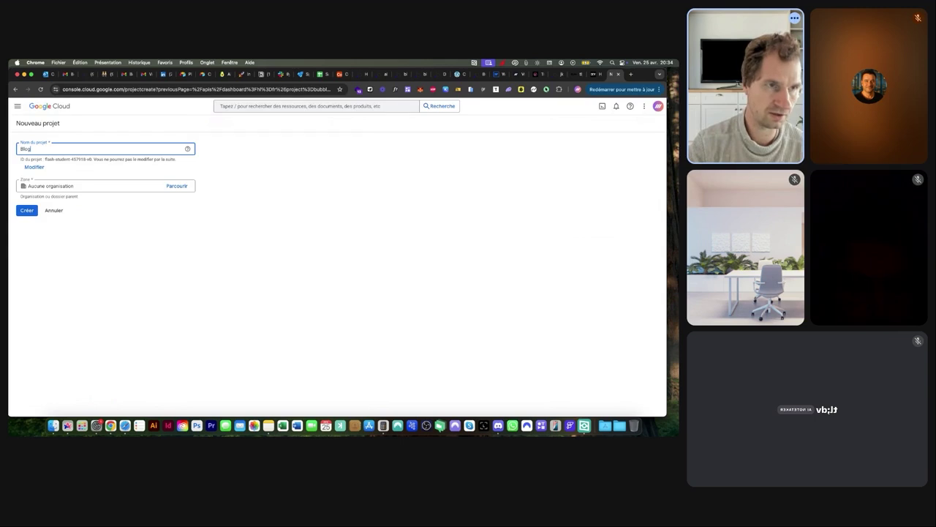
text(log)
key(super+a)
text(Live)
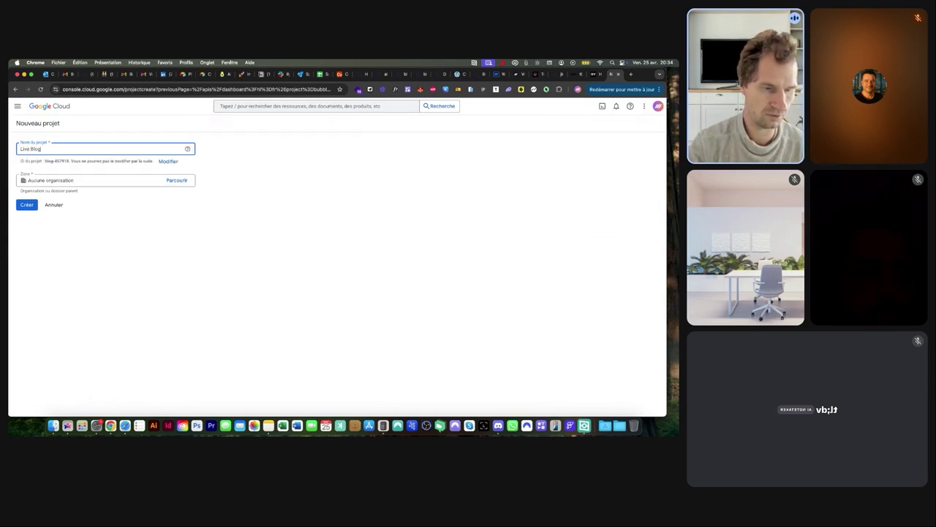
text( Blog Bubble)
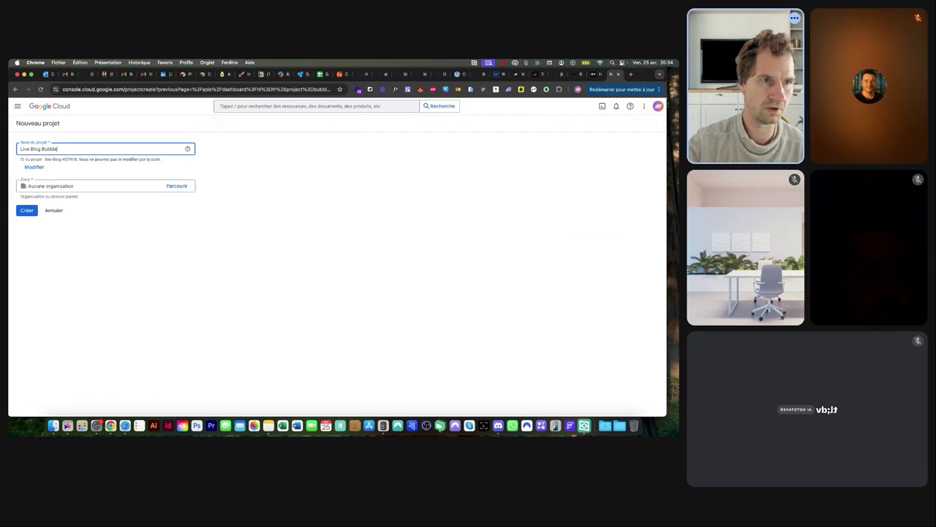
click(26, 210)
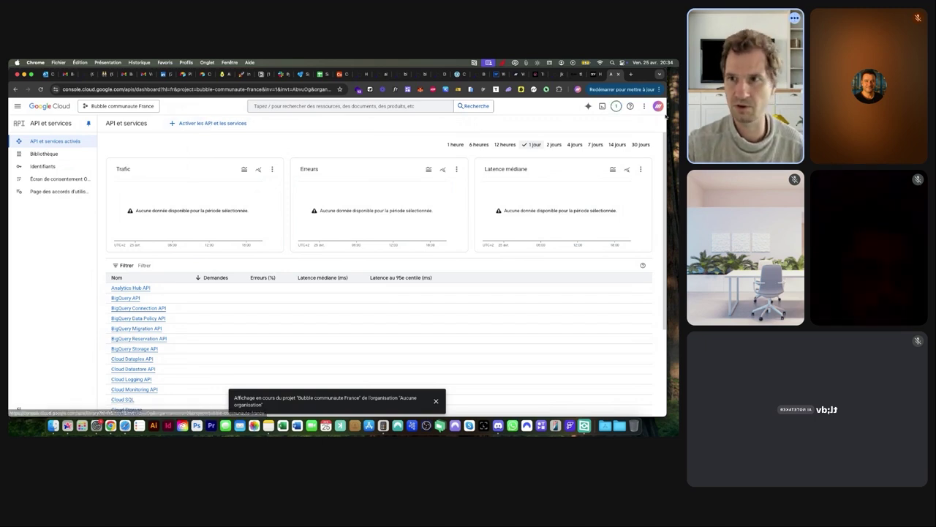
click(616, 107)
Switch to Live Blog Bubble, request an OAuth client ID under Credentials, and begin consent-screen setup
click(524, 149)
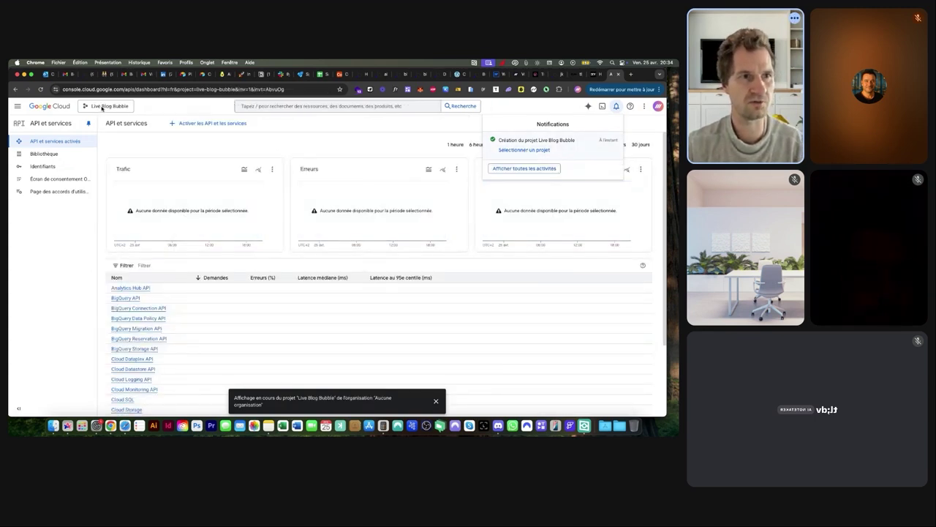
click(43, 167)
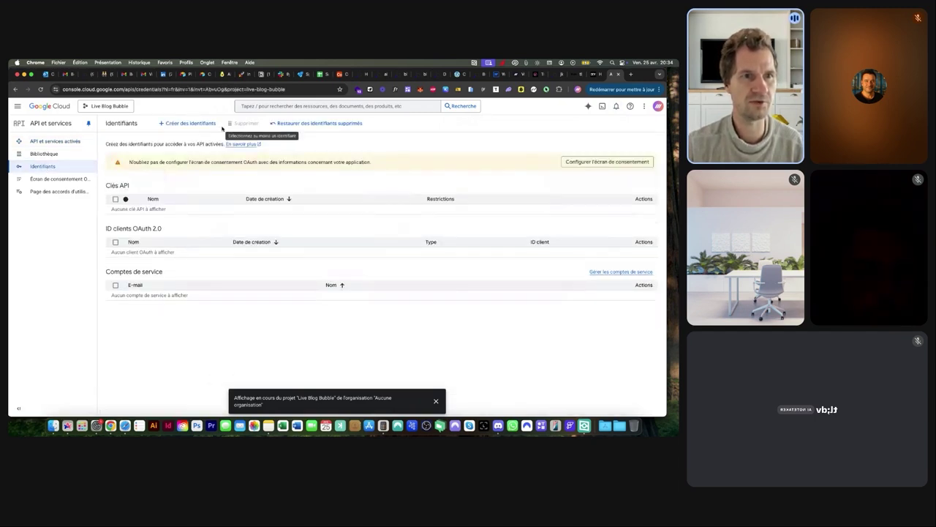
click(197, 123)
scroll(174, 163, up, 5)
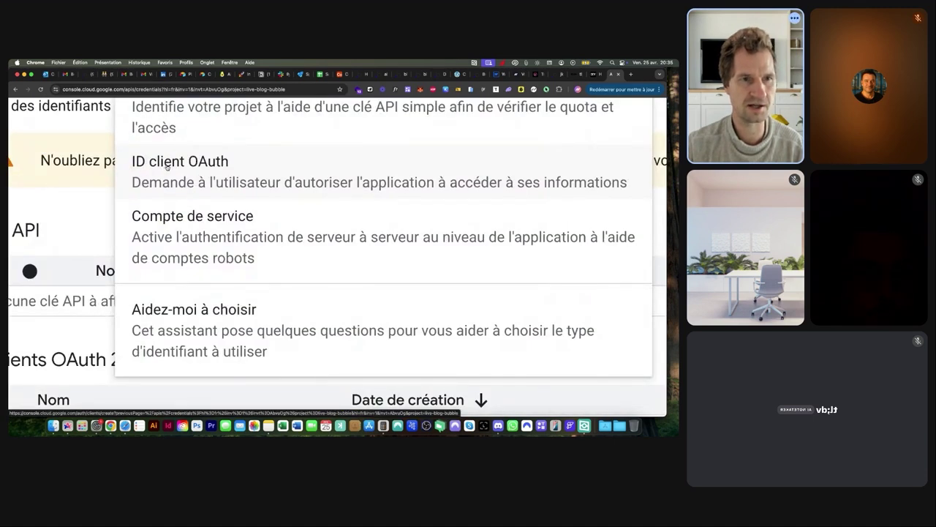
scroll(194, 165, down, 5)
click(189, 164)
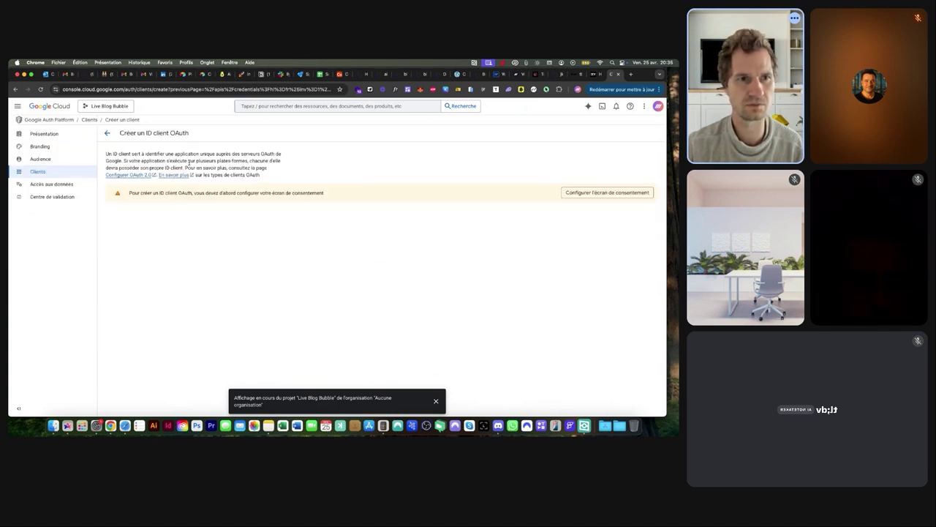
click(605, 193)
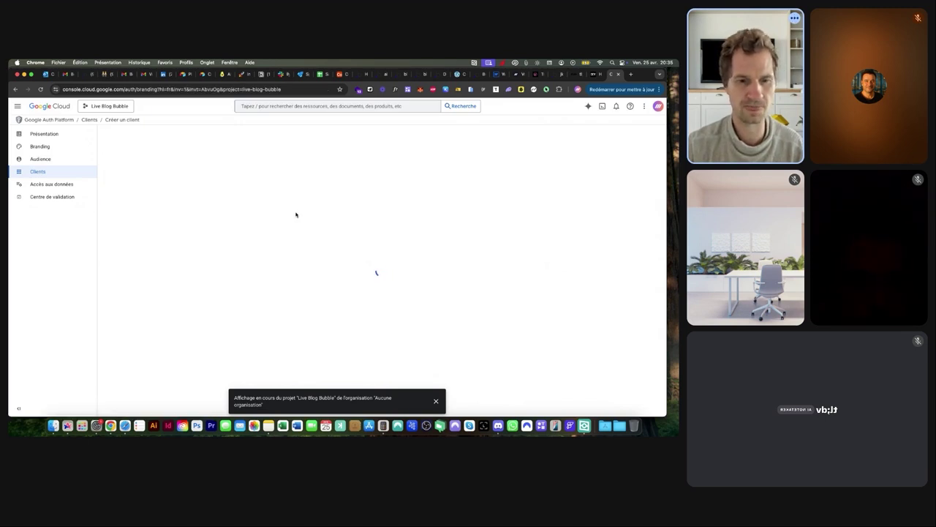
Enter app name 'Live Blog Bubble' and choose the account's e-mail as support address
click(384, 304)
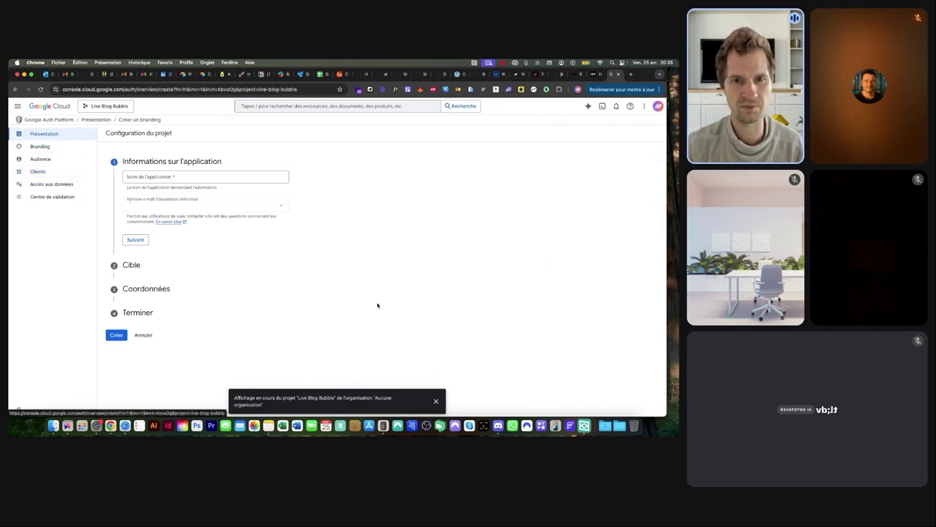
click(167, 177)
text(Live Blog Bubble)
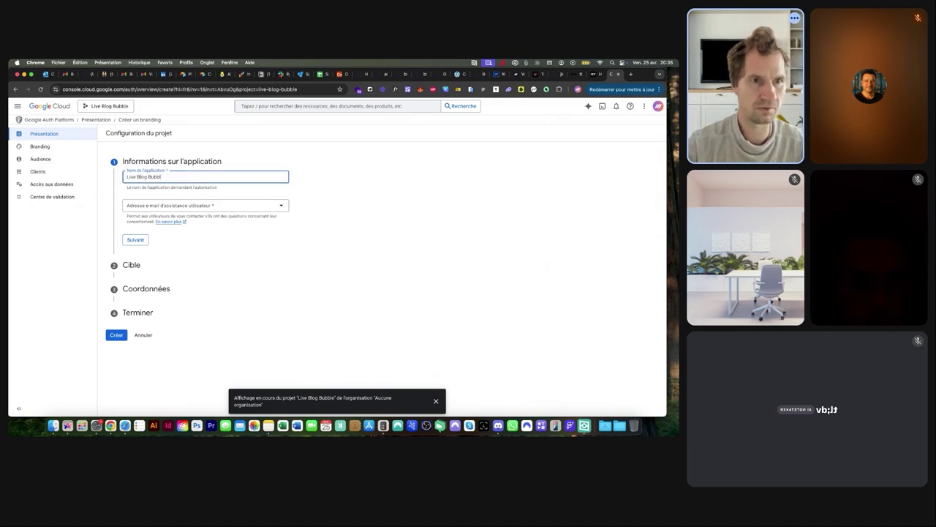
click(182, 206)
click(165, 211)
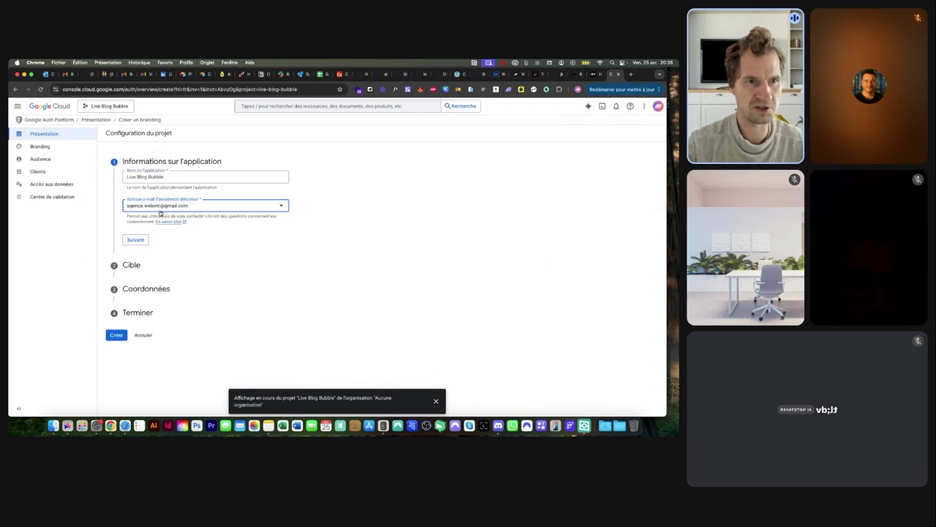
click(135, 240)
Choose an External audience, enter the contact e-mail, accept the data policy, and create the configuration
click(128, 242)
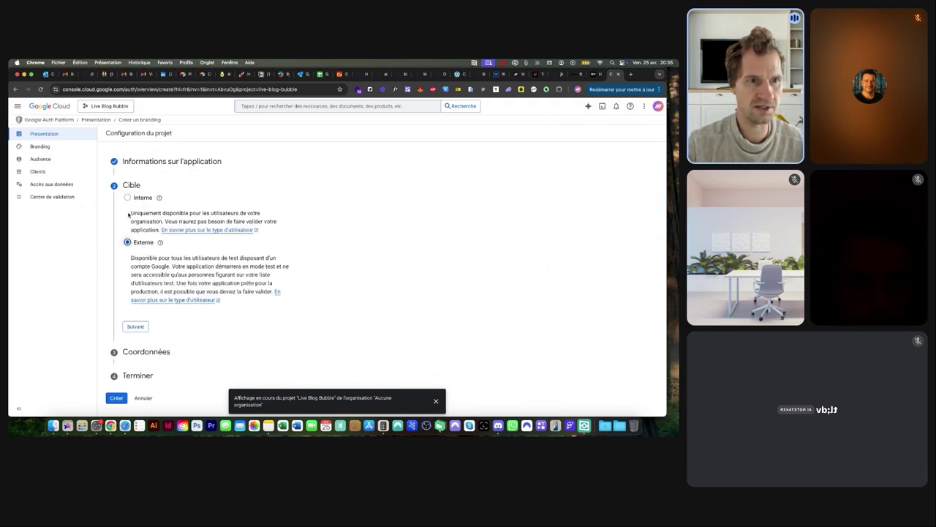
click(135, 326)
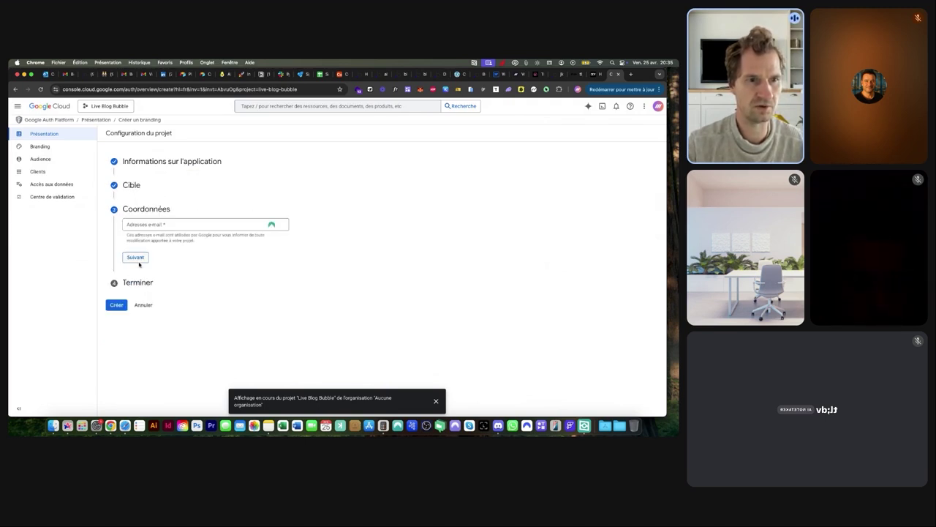
click(147, 229)
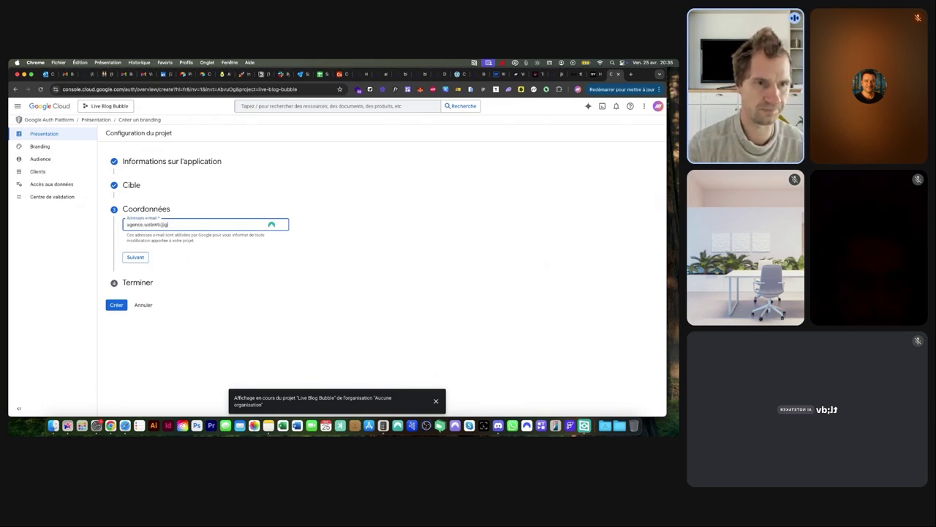
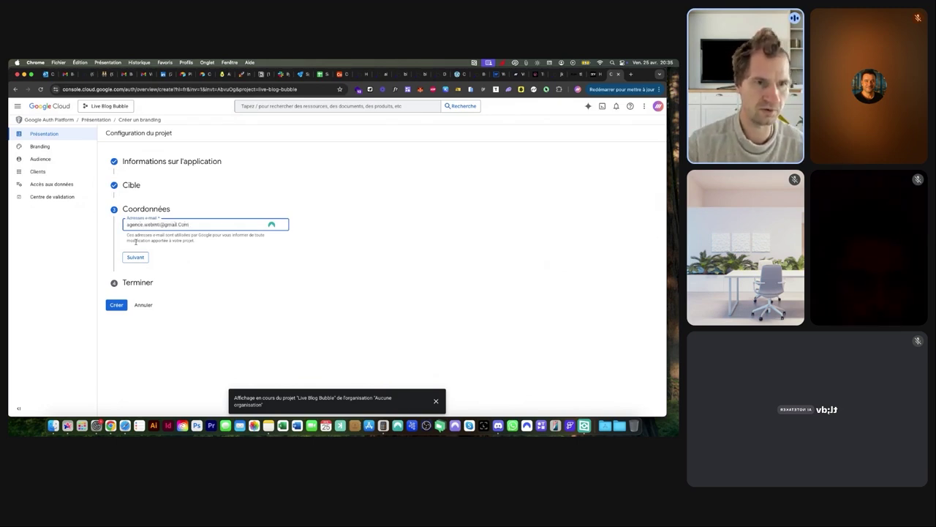
click(134, 254)
click(127, 245)
click(136, 270)
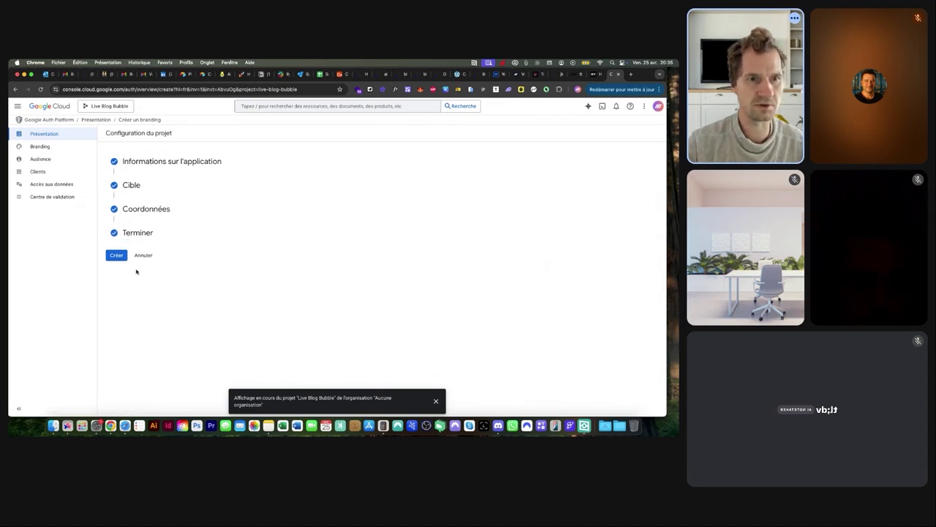
click(116, 256)
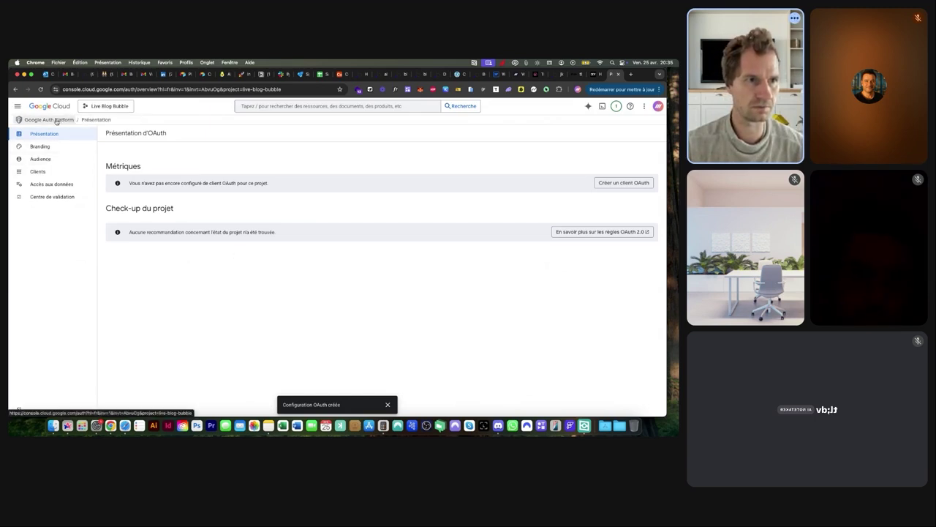
Return to Credentials and start creating an OAuth client ID
click(103, 107)
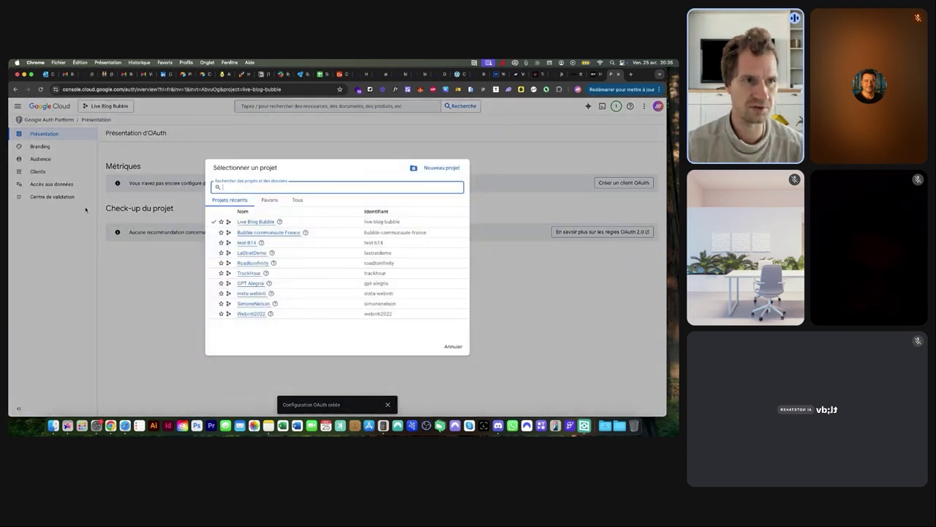
click(90, 209)
click(17, 106)
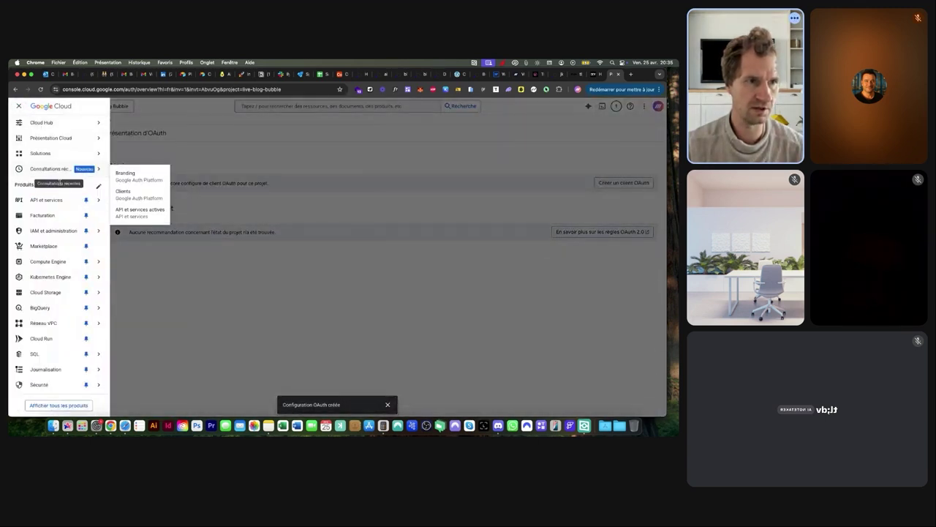
mouse_move(47, 205)
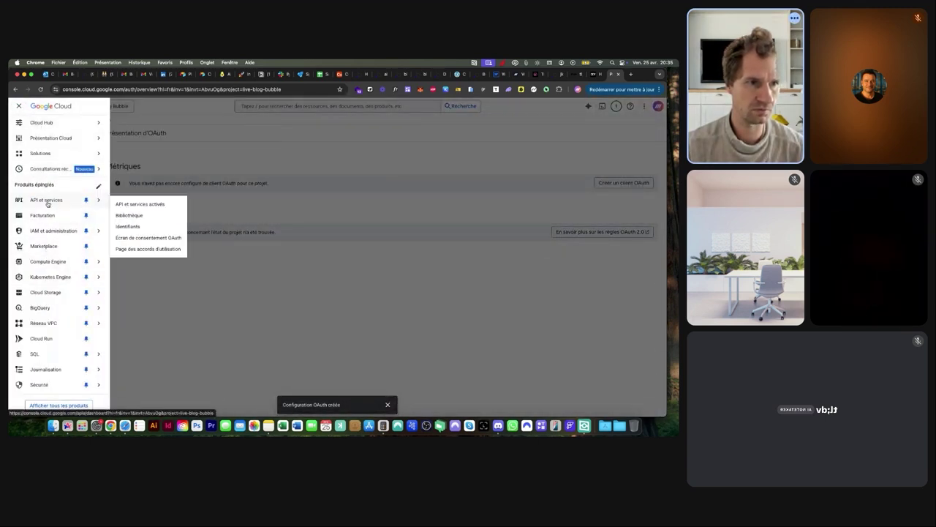
click(126, 227)
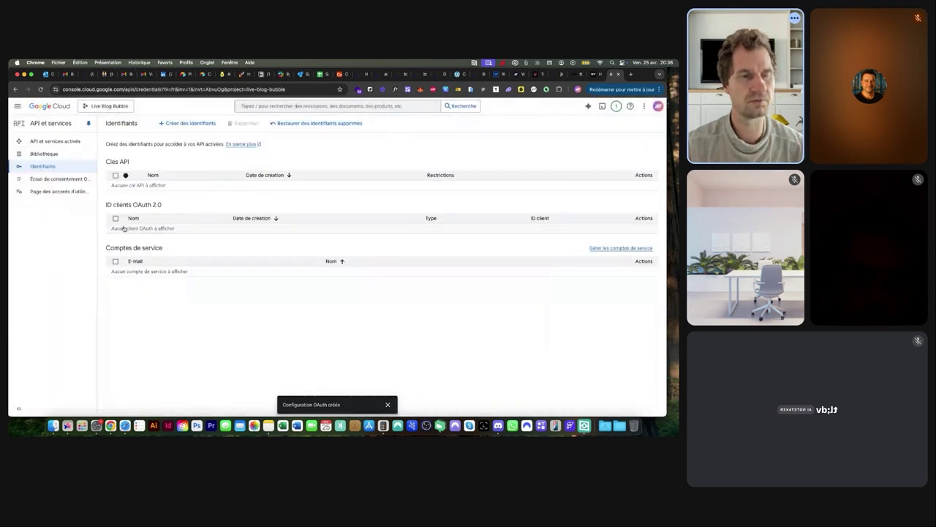
click(201, 124)
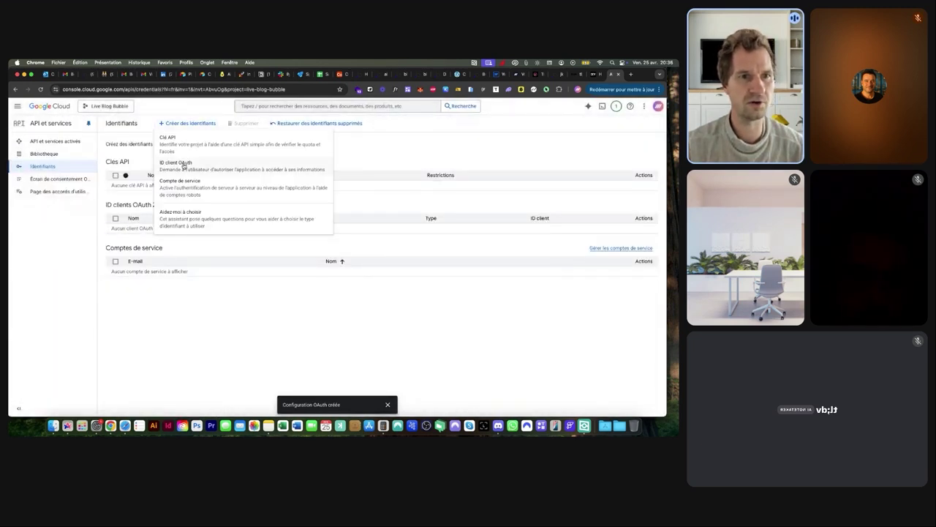
click(183, 162)
Set the client type to Web application and name it 'Live Blog Bubble', then switch to Bubble
click(143, 192)
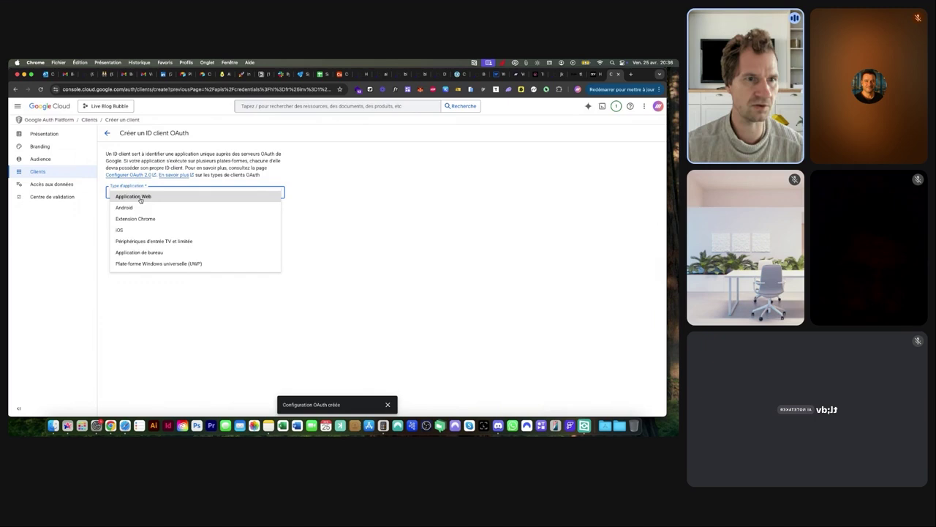
click(141, 206)
click(147, 214)
key(super+a)
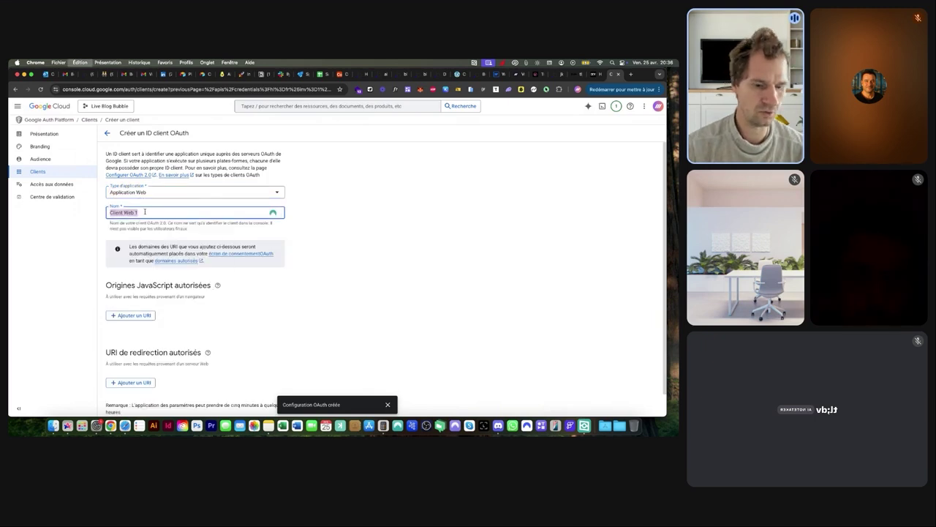
text(Live Bl)
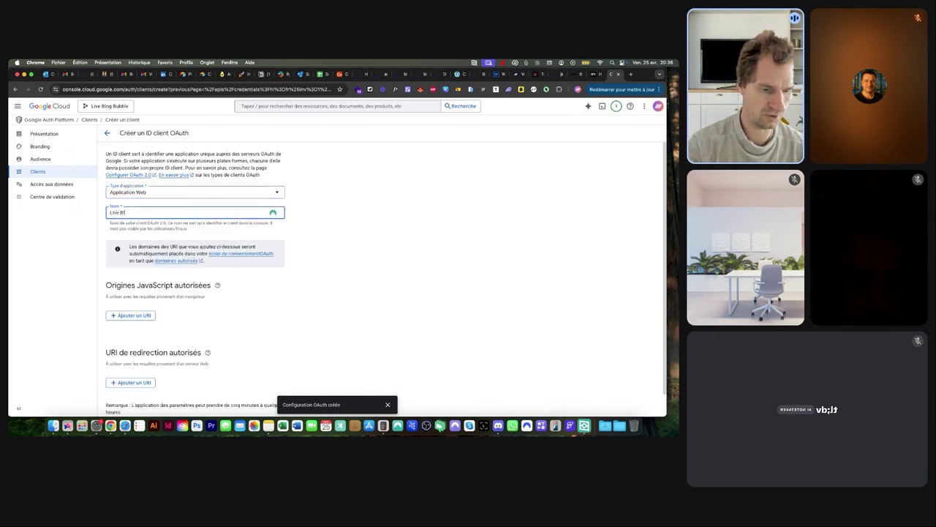
text(og Bubble)
scroll(216, 241, down, 1)
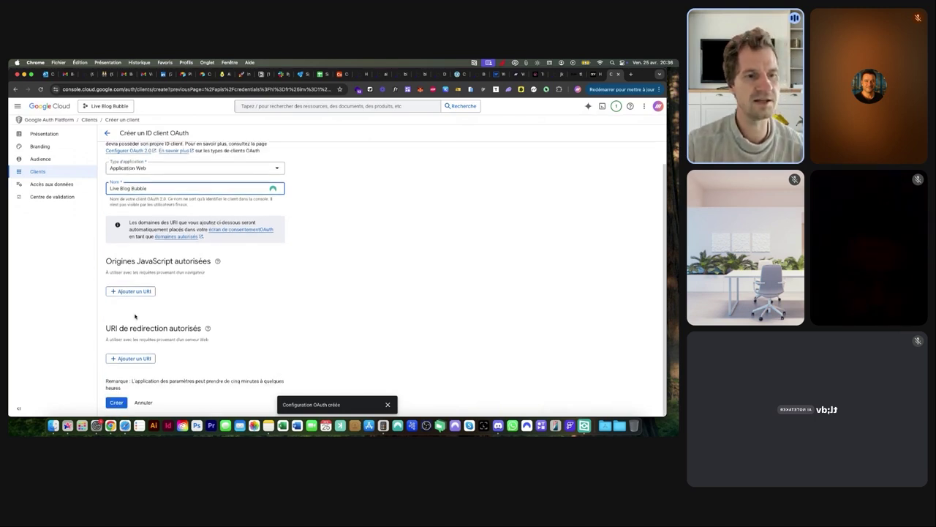
scroll(135, 316, up, 5)
scroll(136, 317, down, 2)
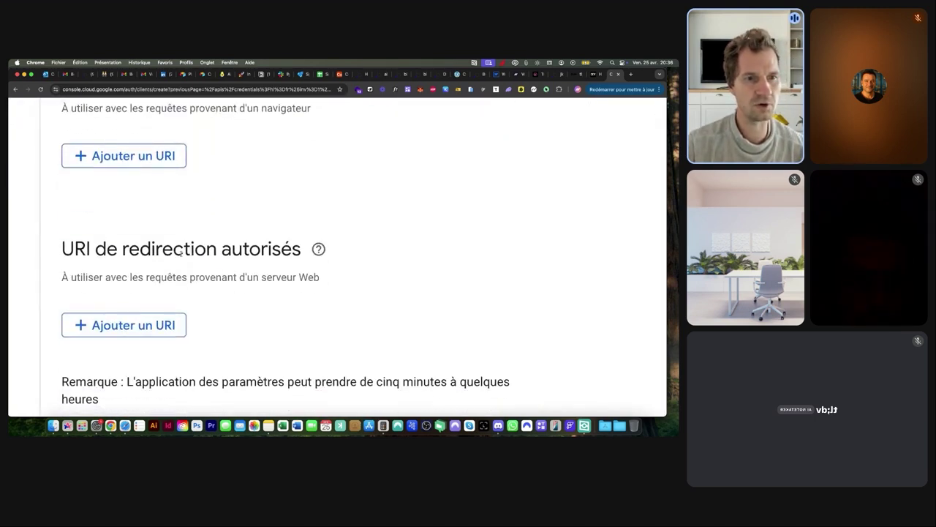
scroll(192, 250, down, 5)
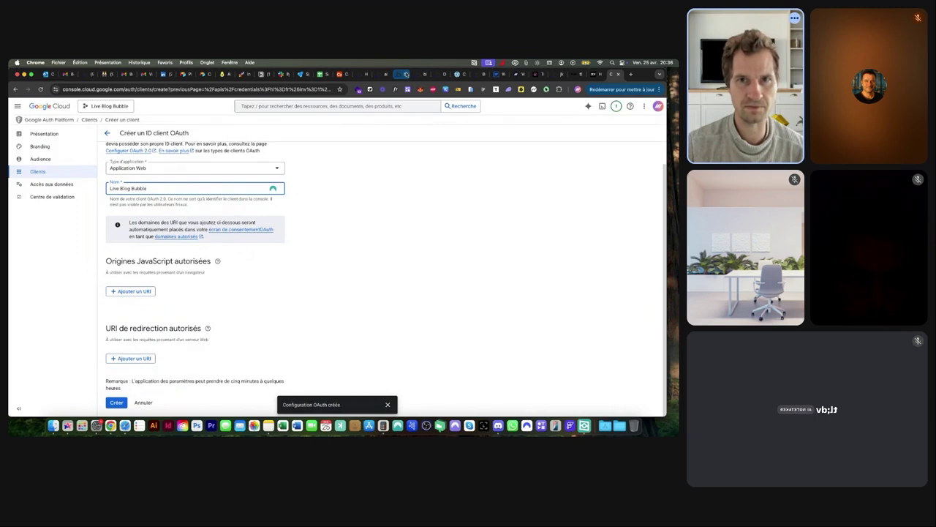
click(405, 74)
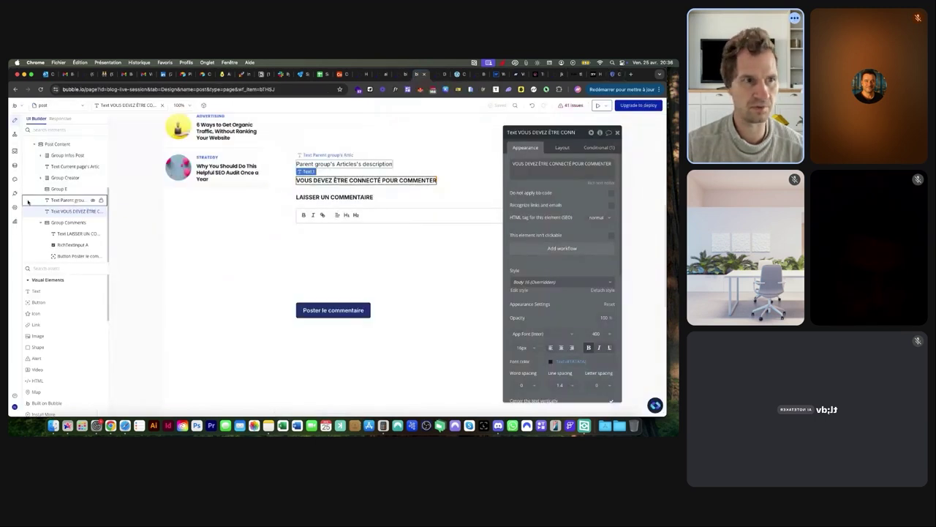
Search the plugin catalogue for 'google' and install the Google plugin
click(15, 193)
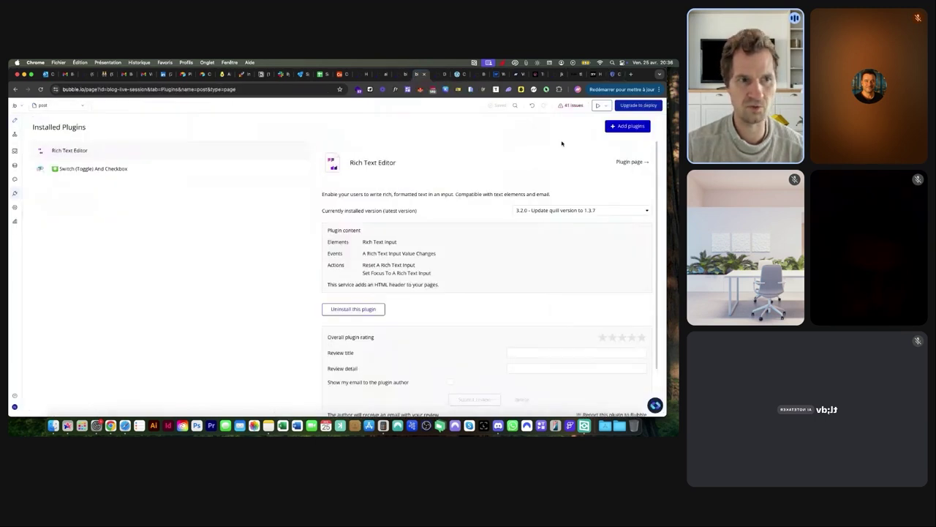
click(625, 126)
text(google)
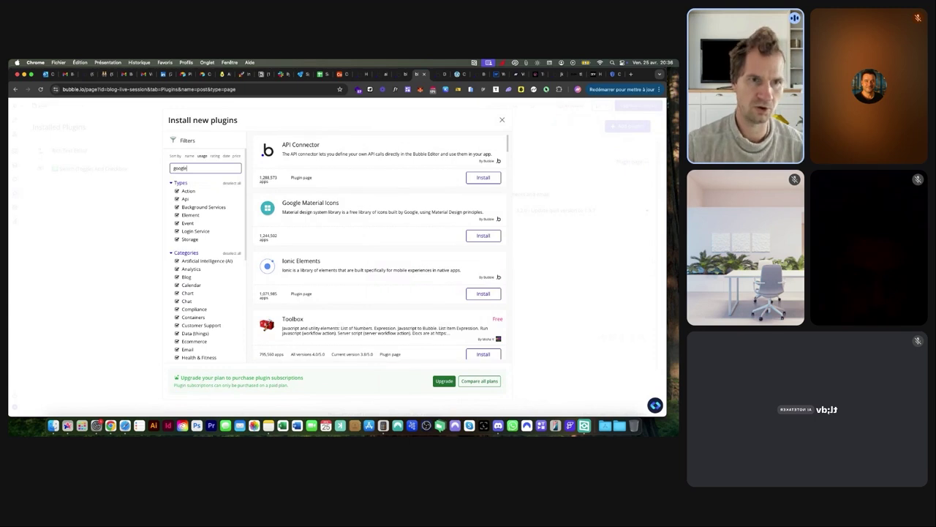
scroll(333, 199, up, 5)
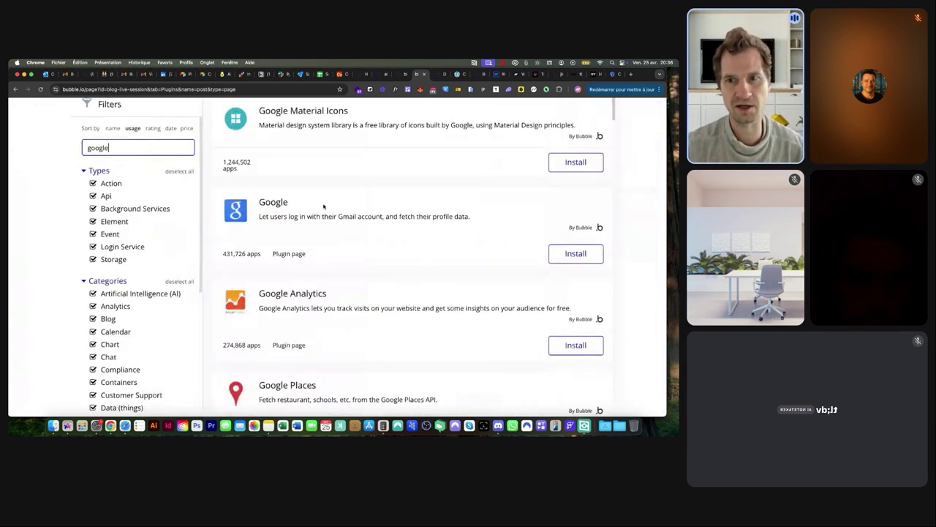
click(575, 253)
scroll(462, 236, down, 5)
click(502, 120)
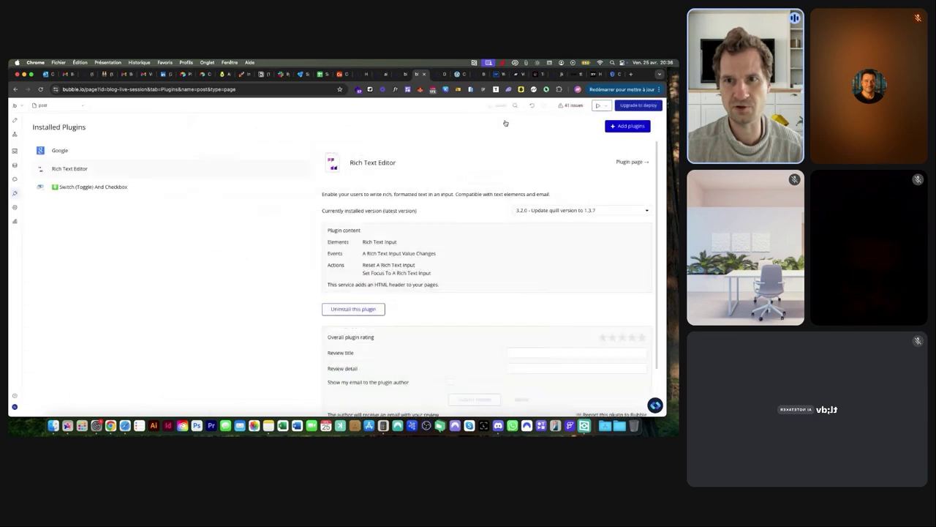
Select the generic redirect URL in the plugin settings and capture it in a screenshot
scroll(408, 253, up, 5)
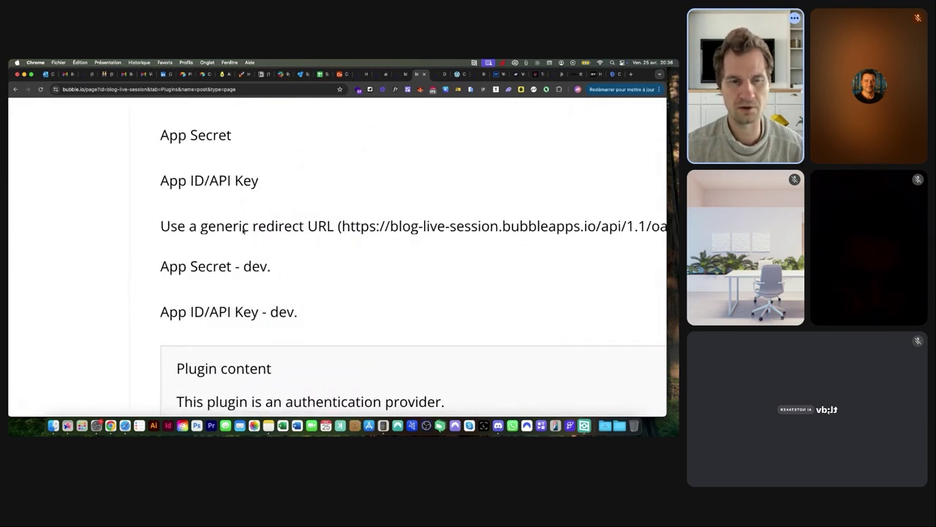
scroll(277, 229, right, 5)
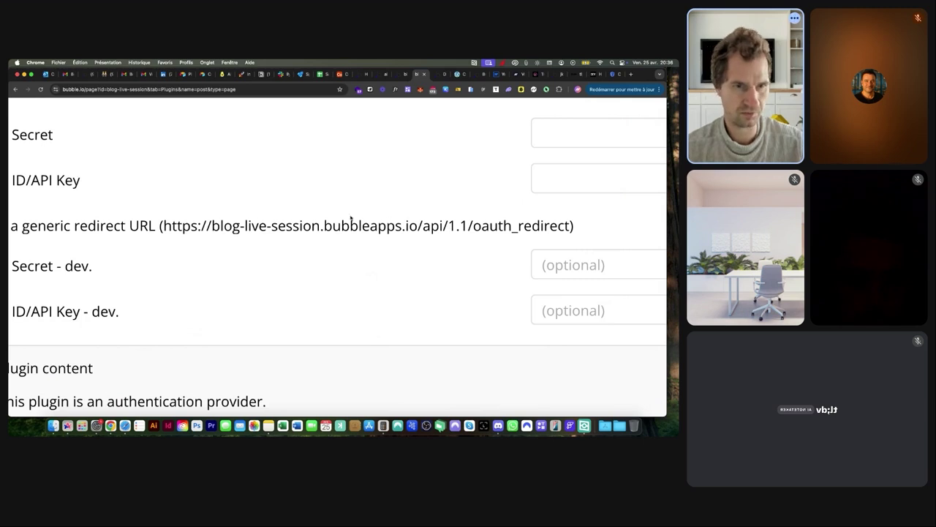
drag(162, 220, 572, 237)
click(618, 405)
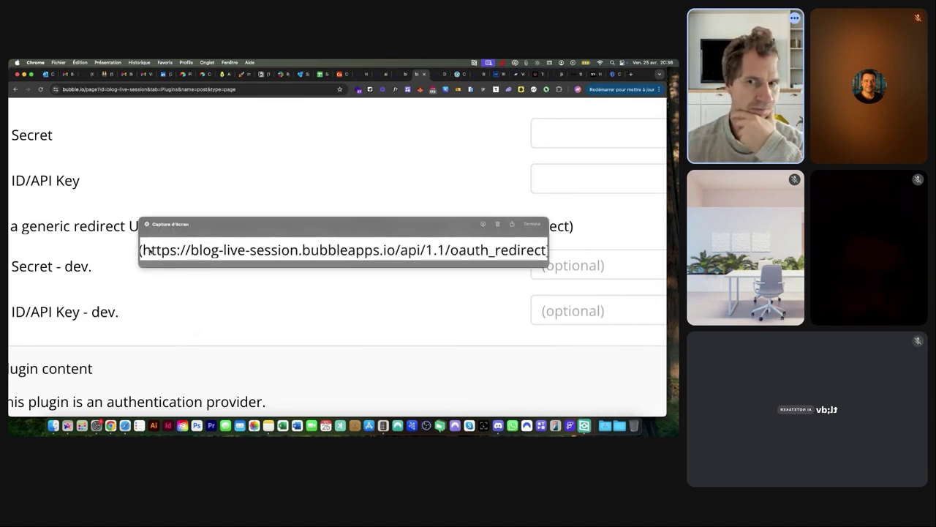
drag(151, 252, 162, 253)
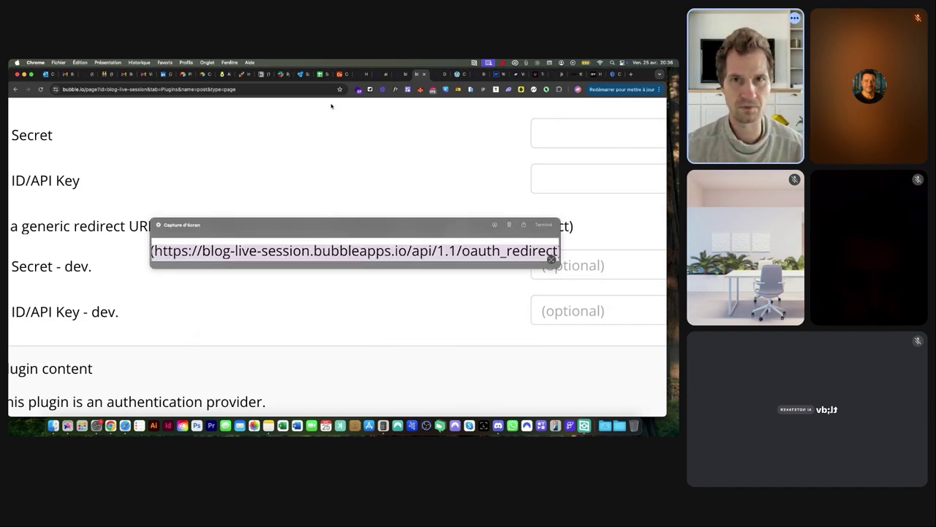
Add the Bubble oauth_redirect URL as the first authorized redirect URI
click(615, 74)
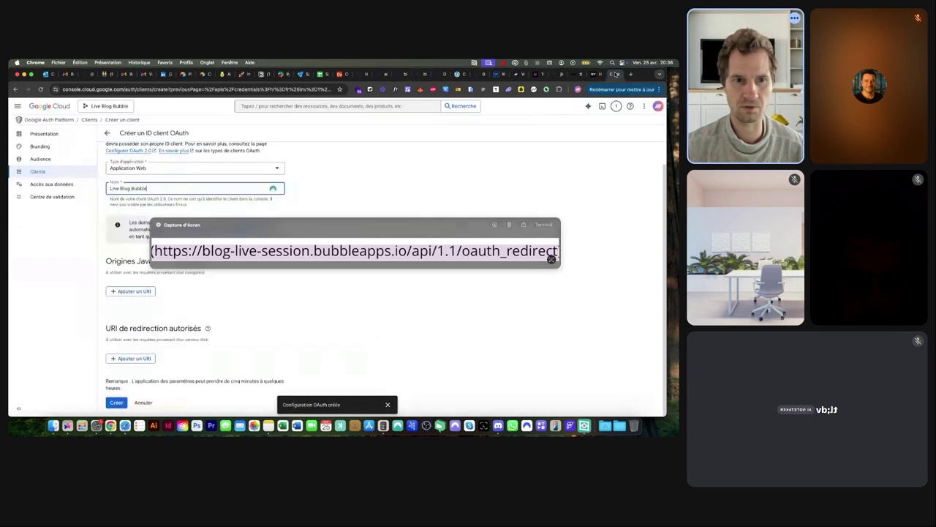
click(133, 357)
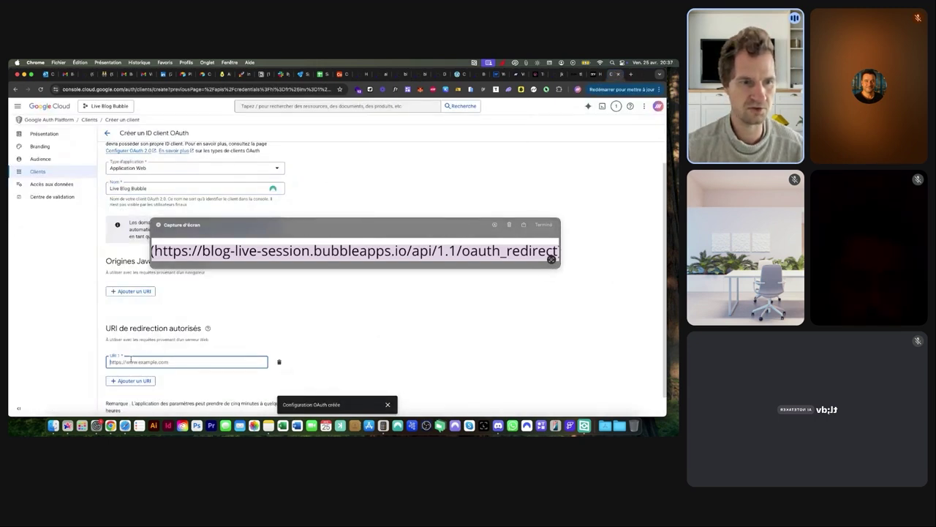
text((https://blog-live-session.bubbleapps.io/api/1.1/oauth_redirect)
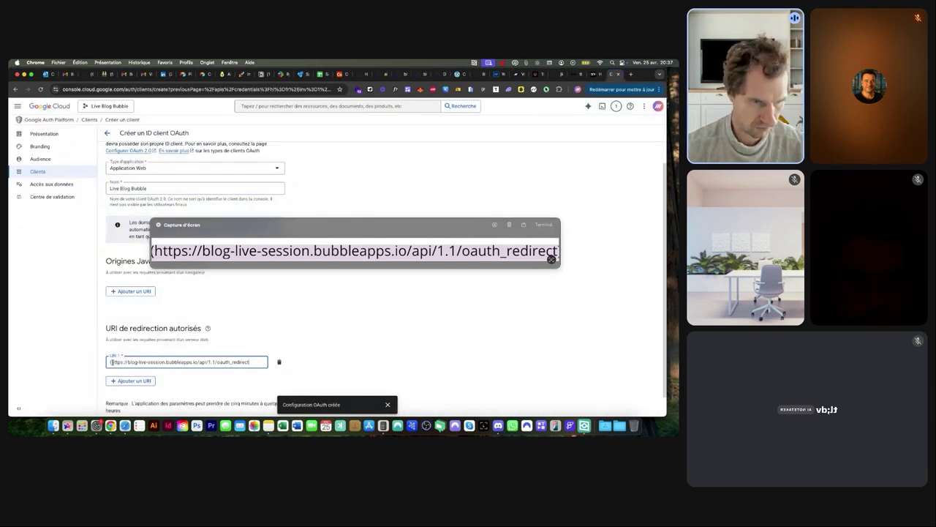
click(111, 361)
key(BackSpace)
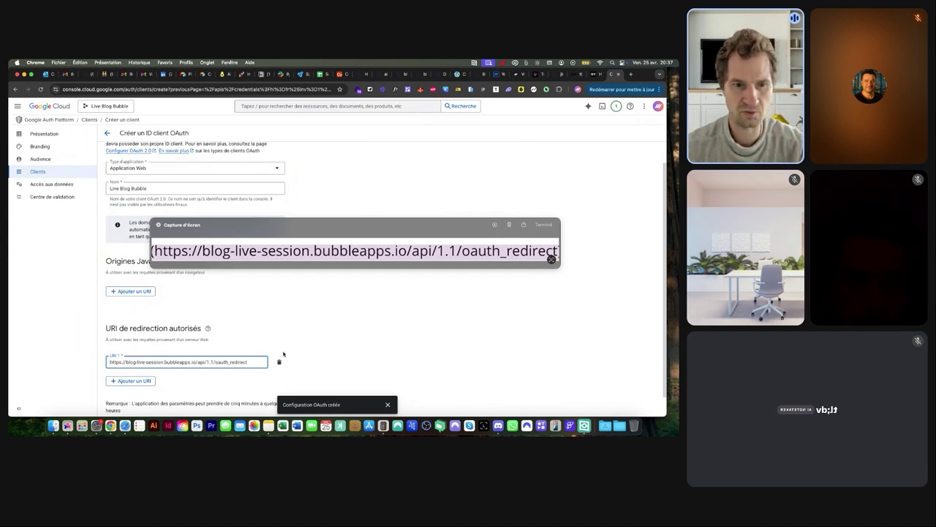
click(510, 226)
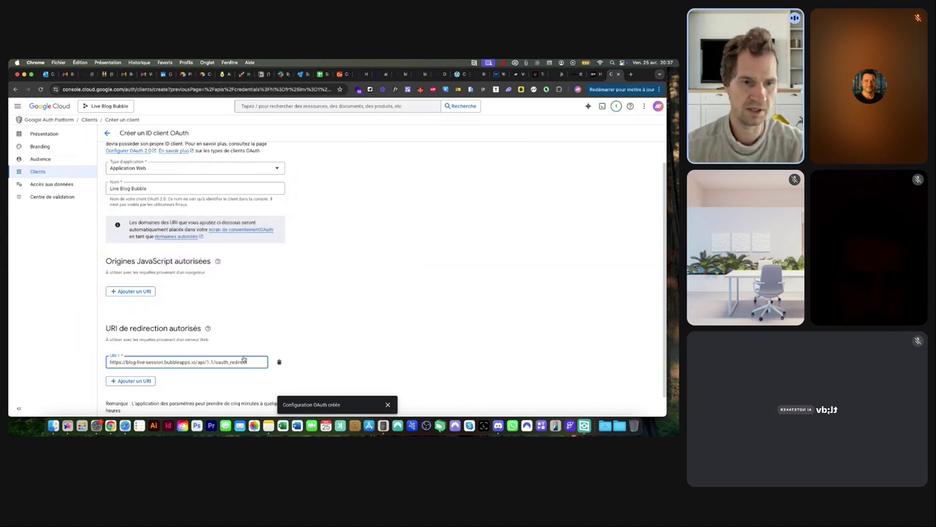
Add a second redirect URI with the same URL plus 'version-test/' after io/
click(143, 382)
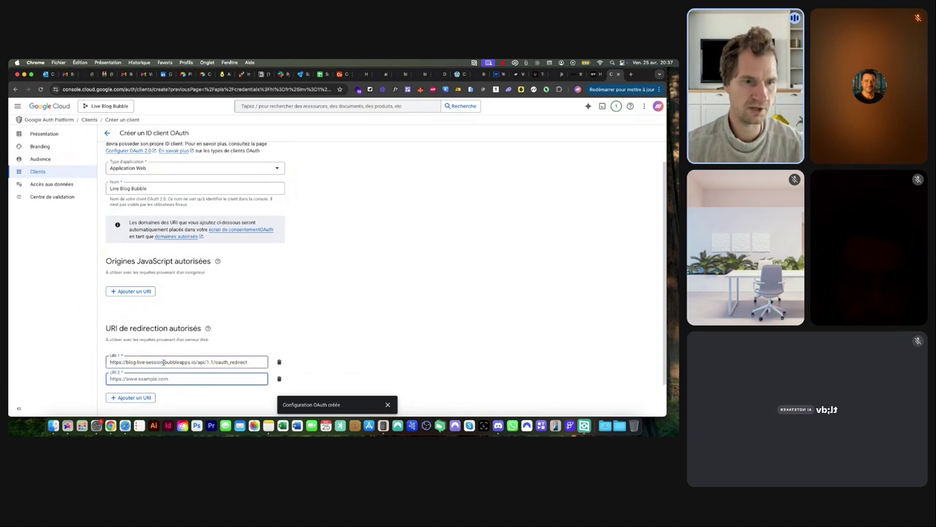
click(162, 361)
key(super+a)
key(super+c)
click(163, 379)
key(super+v)
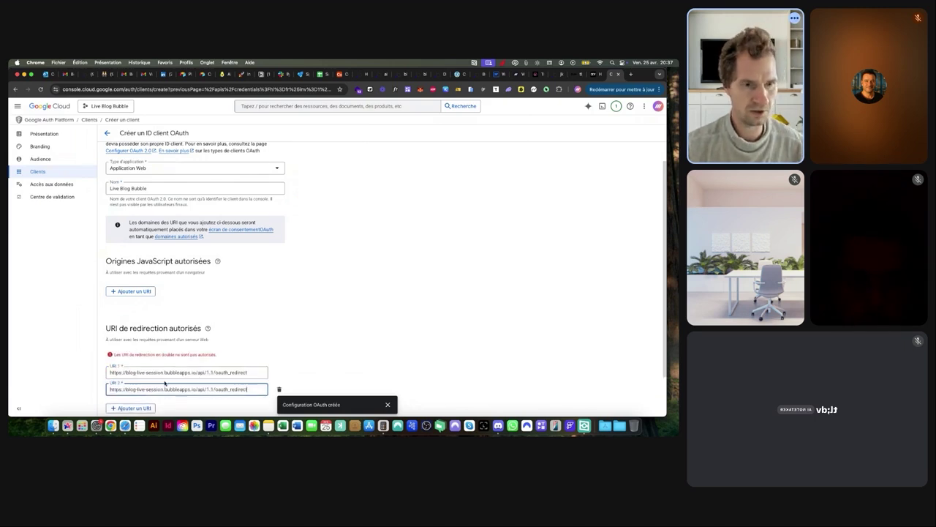
click(195, 389)
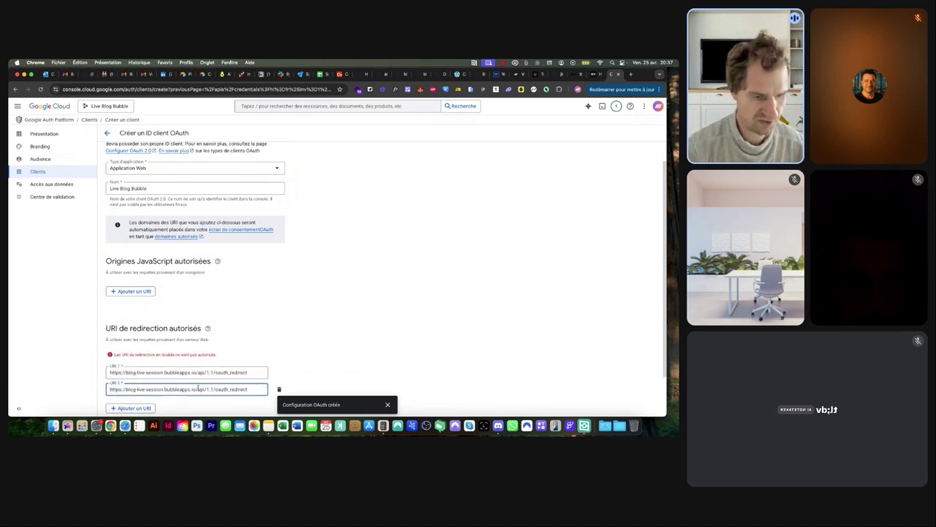
text(version-test/)
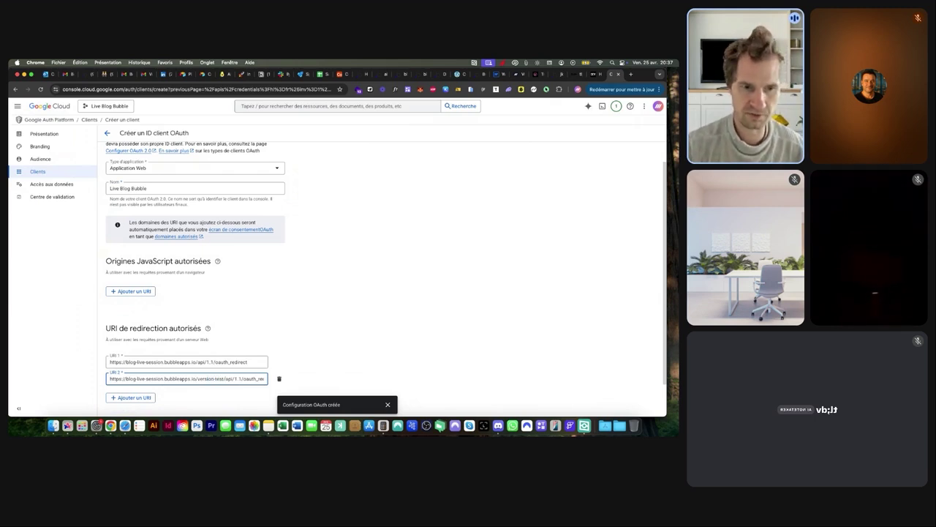
Review the redirect URIs and create the OAuth client
scroll(232, 356, down, 1)
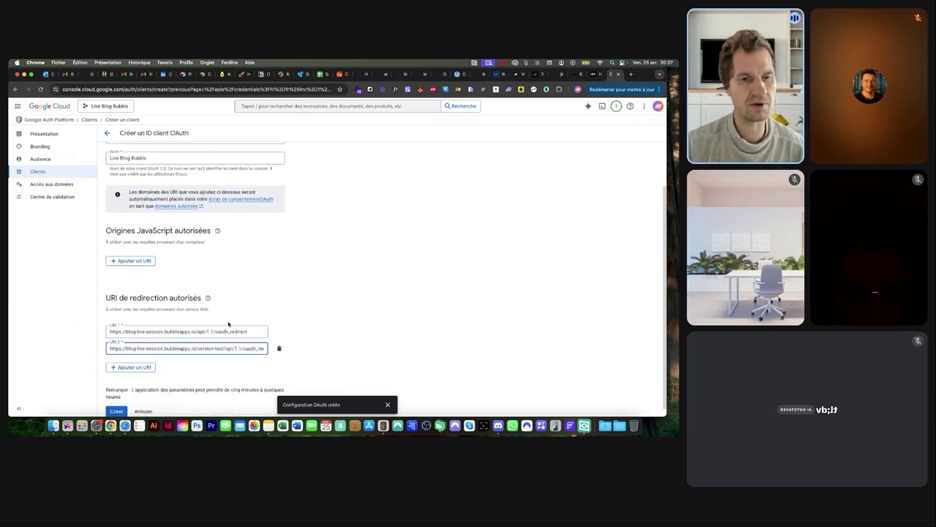
ctrl+scroll(228, 324, up, 3)
click(223, 371)
ctrl+scroll(228, 324, down, 3)
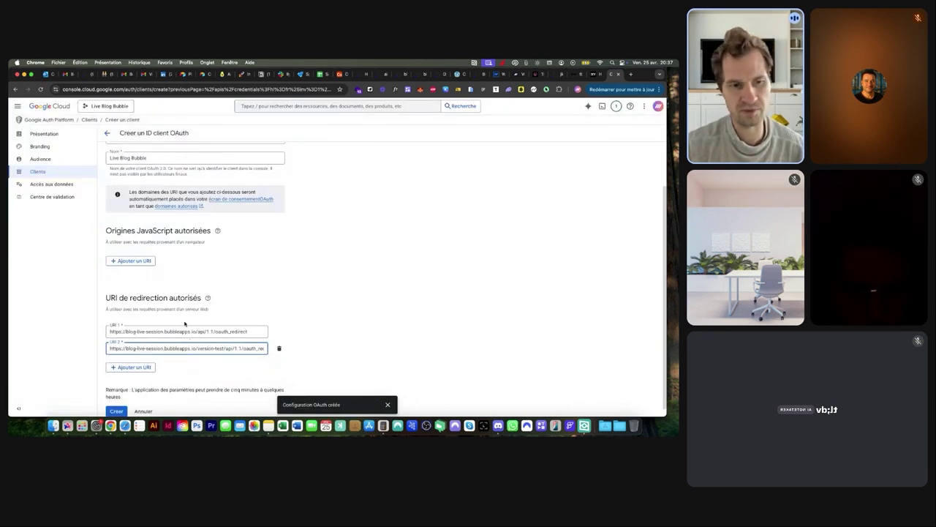
click(117, 412)
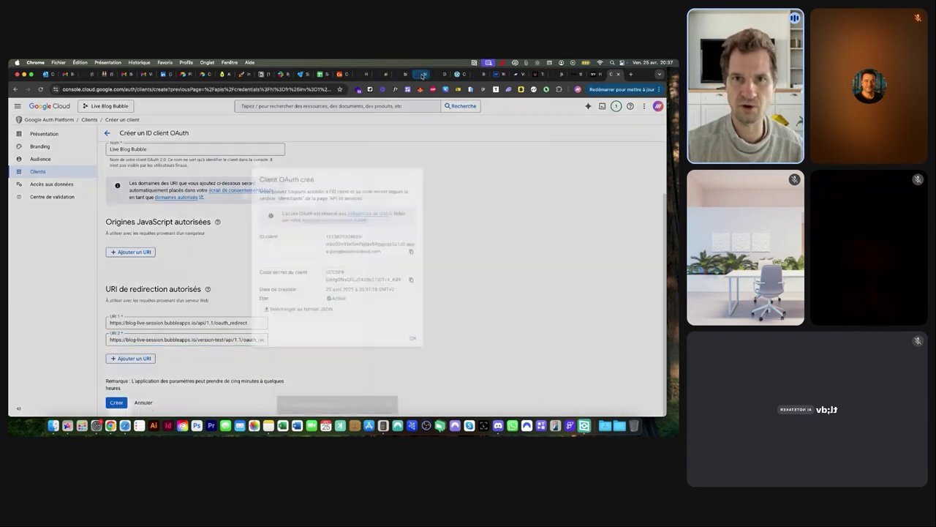
click(422, 75)
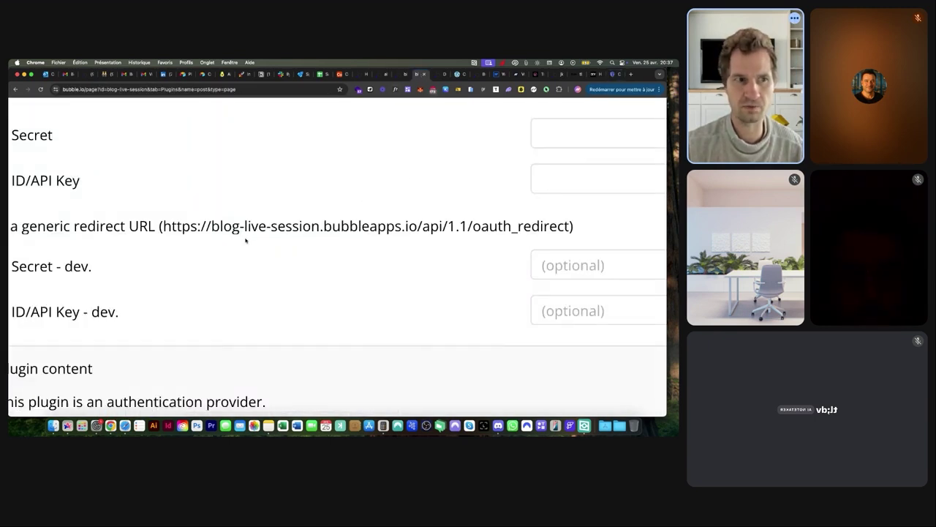
Enable the generic redirect URL option in the Google plugin settings
scroll(252, 236, left, 4)
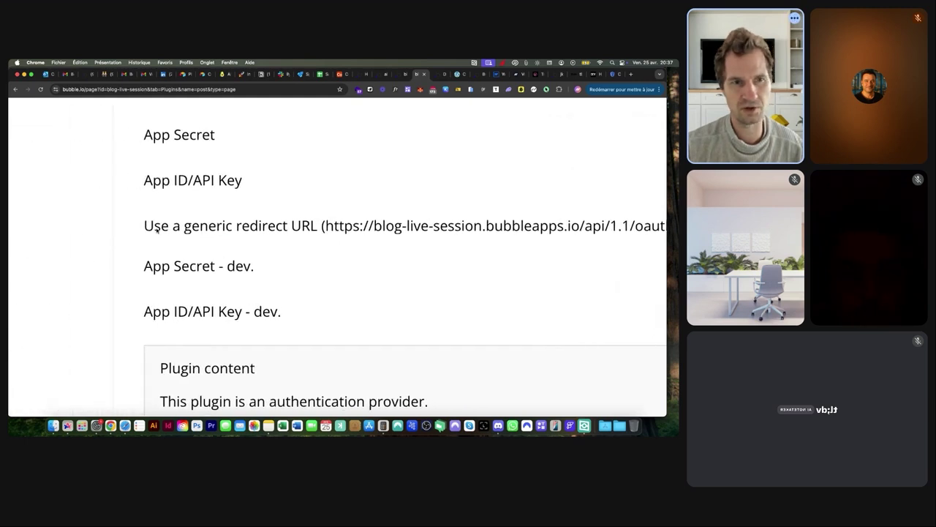
scroll(295, 229, right, 8)
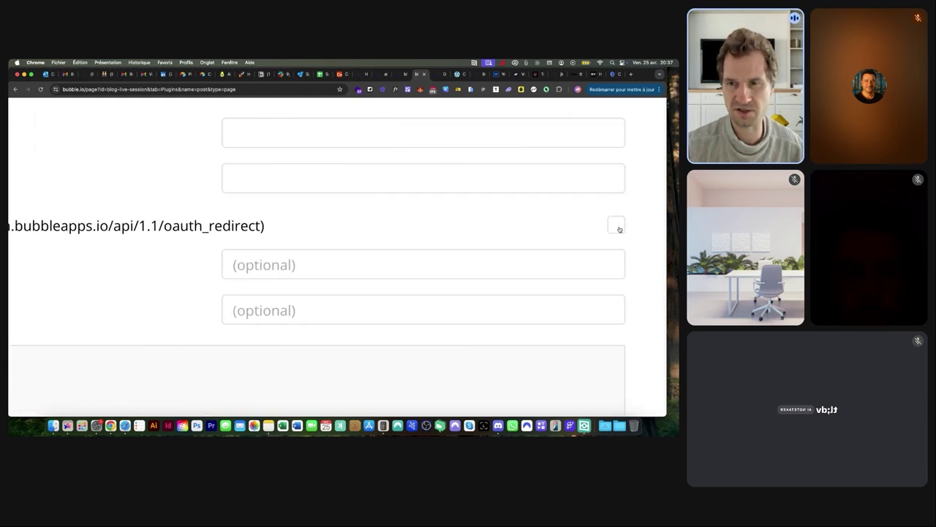
click(616, 226)
key(super+minus)
key(super+minus)
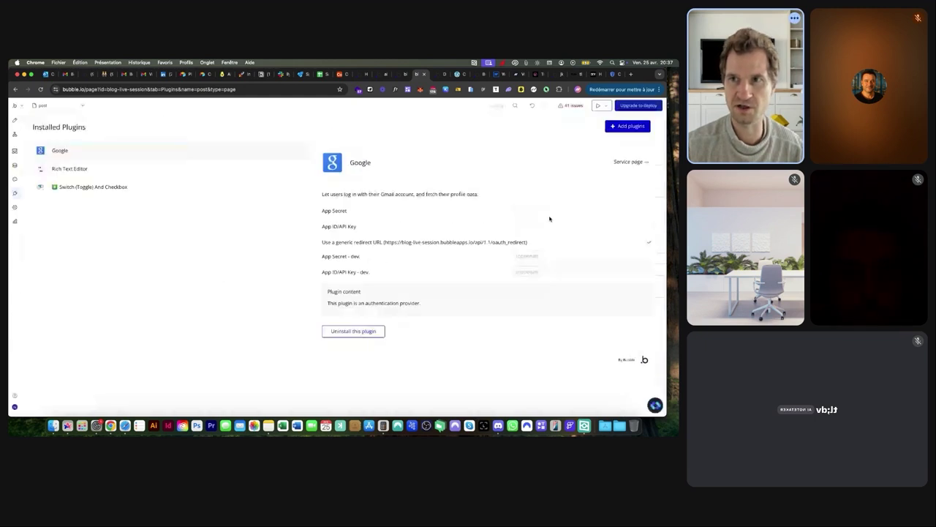
Copy the new OAuth client ID into the plugin's App ID/API Key - dev field
click(613, 75)
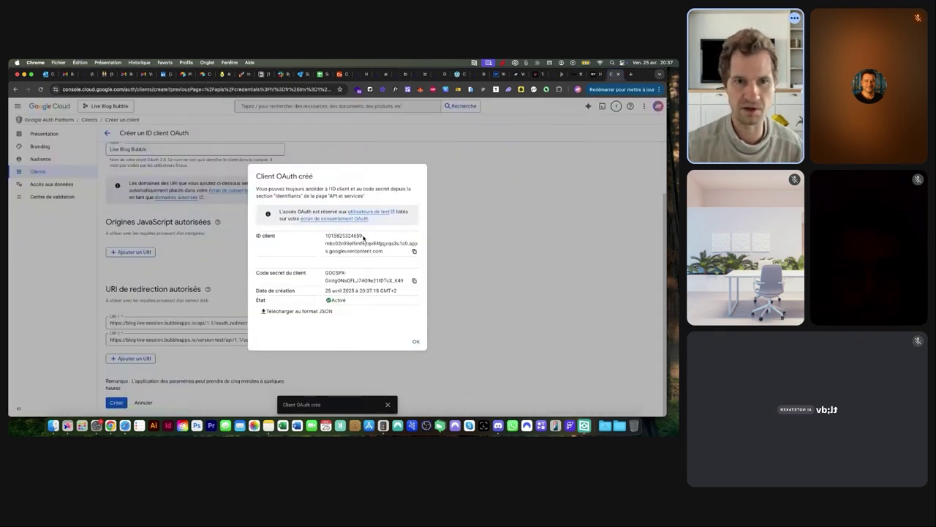
click(414, 252)
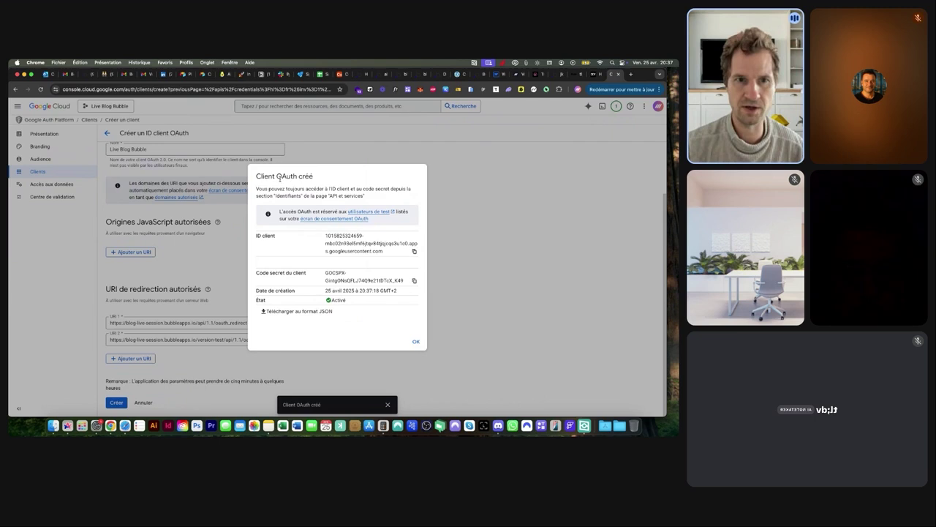
click(418, 74)
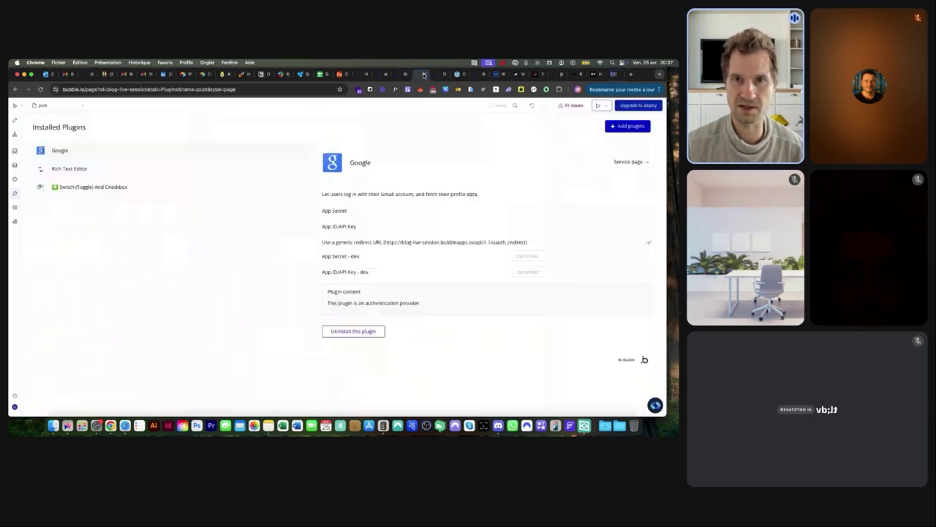
click(564, 274)
key(super+v)
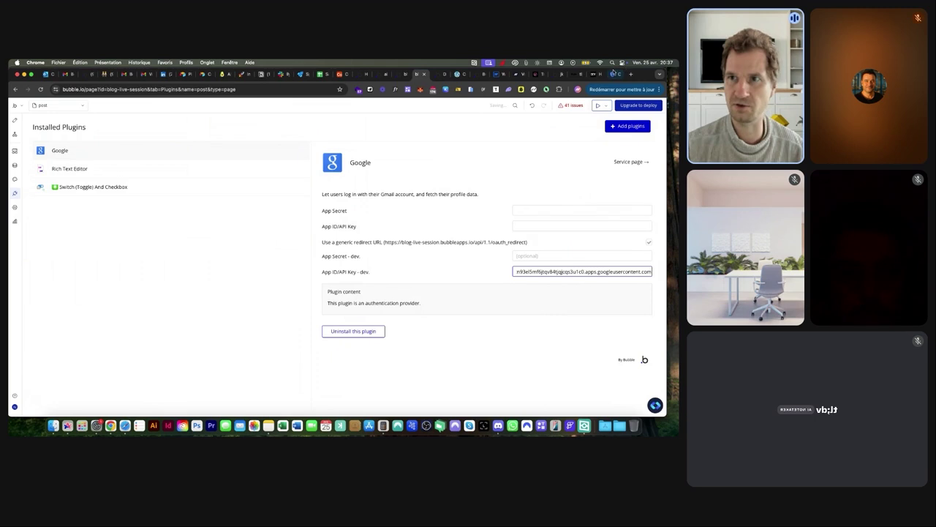
Copy the OAuth client secret into the plugin's App Secret - dev field
click(615, 74)
click(414, 280)
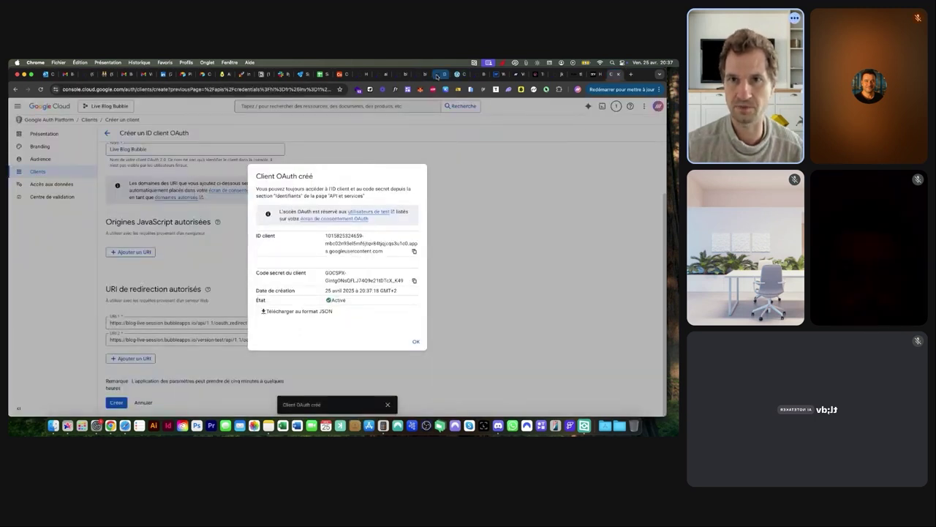
click(439, 74)
click(421, 74)
click(525, 256)
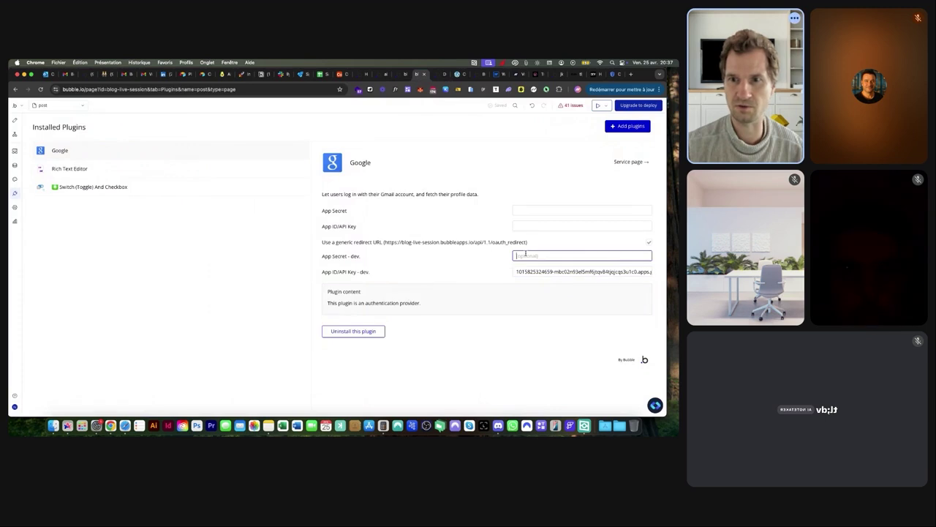
key(cmd+v)
click(444, 273)
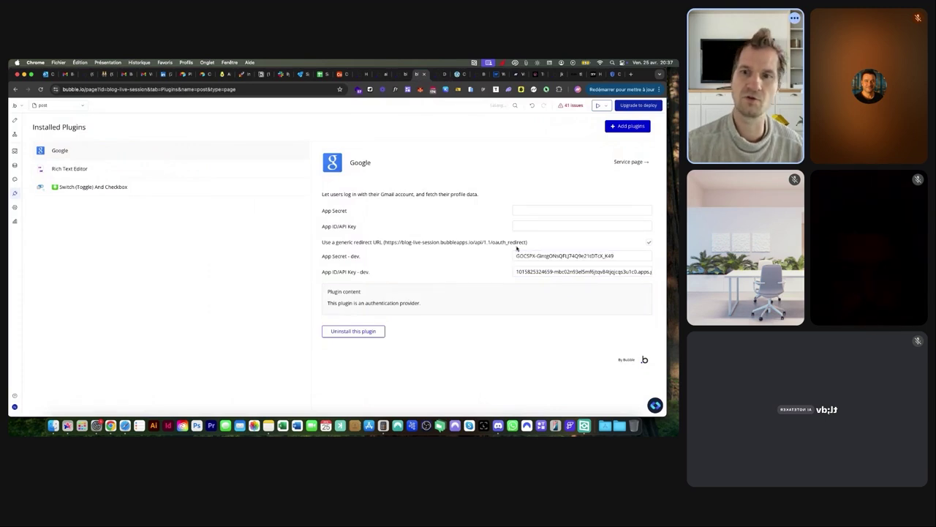
Fill the live App Secret and App ID/API Key fields with the same credentials, then return to Design
click(520, 210)
key(super+v)
click(524, 272)
key(super+a)
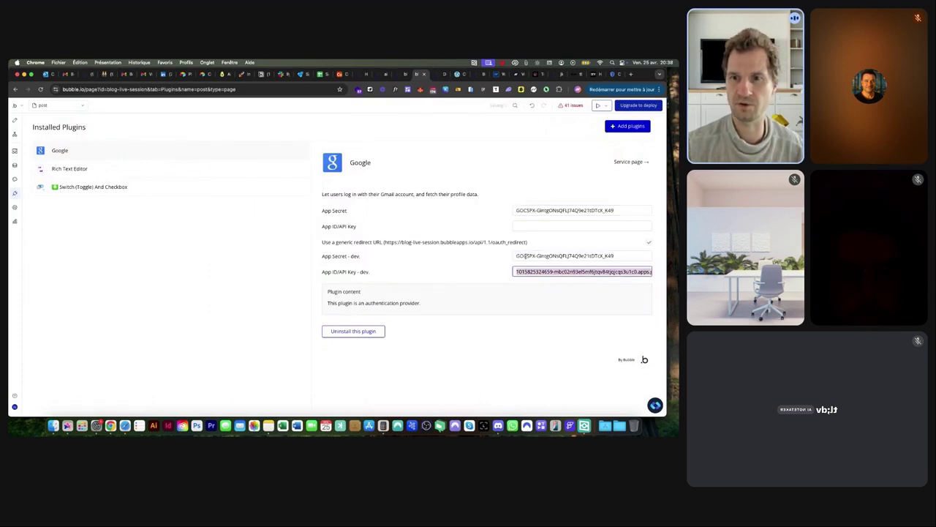
click(590, 226)
key(super+v)
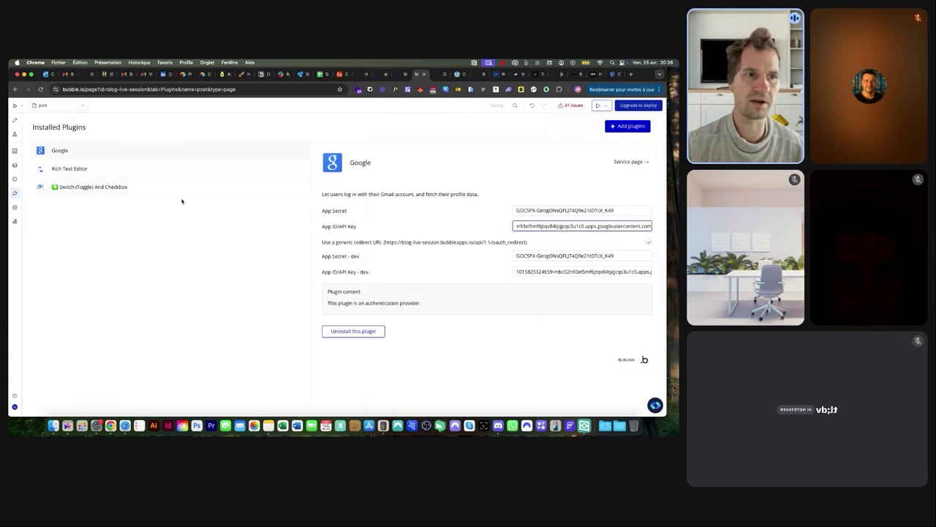
click(15, 120)
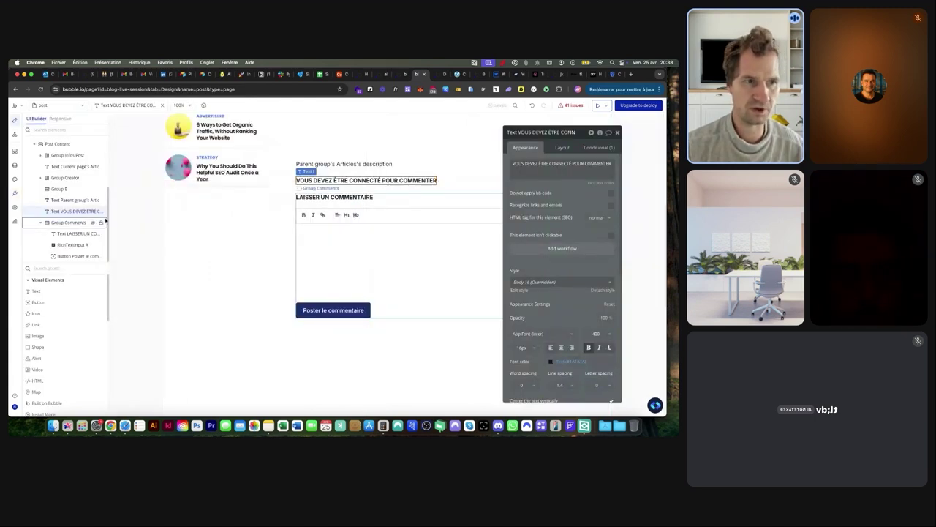
Create a new reusable element named 'RE - Auth Google'
click(60, 105)
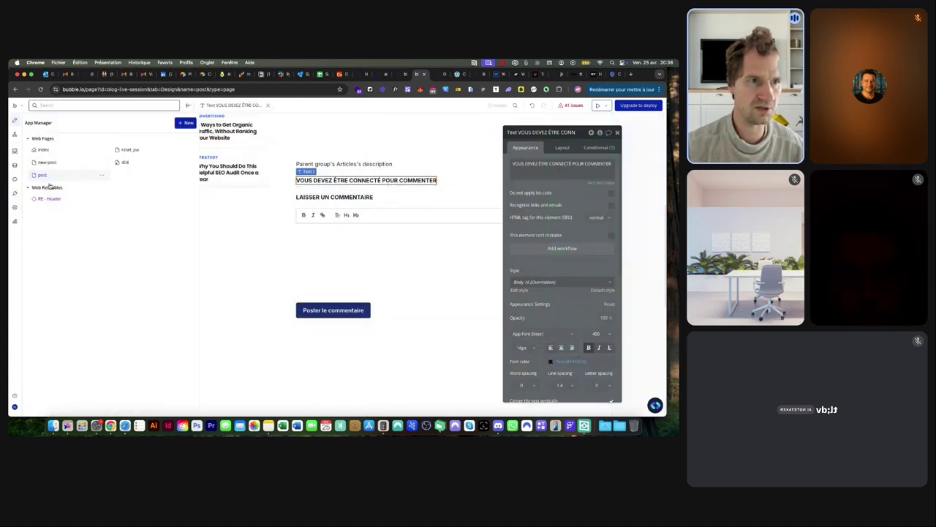
click(185, 122)
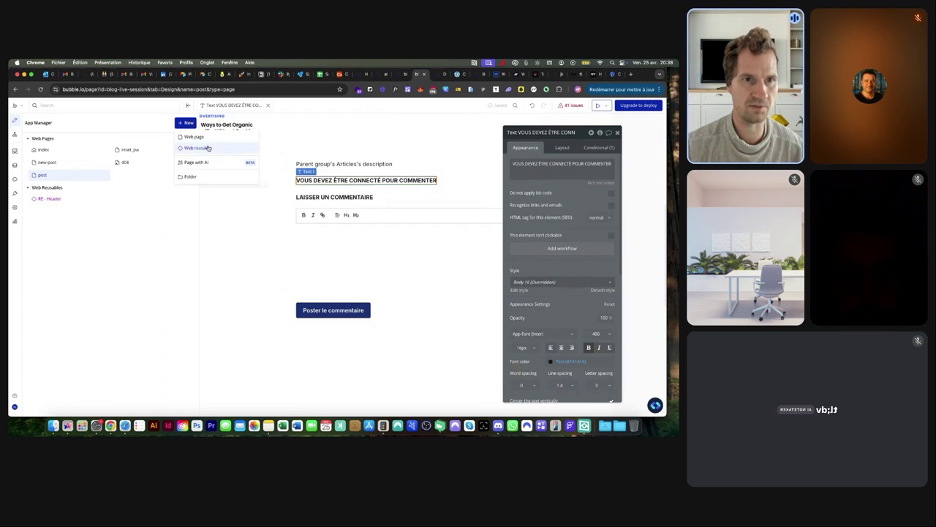
click(208, 148)
text(RE - AUTH)
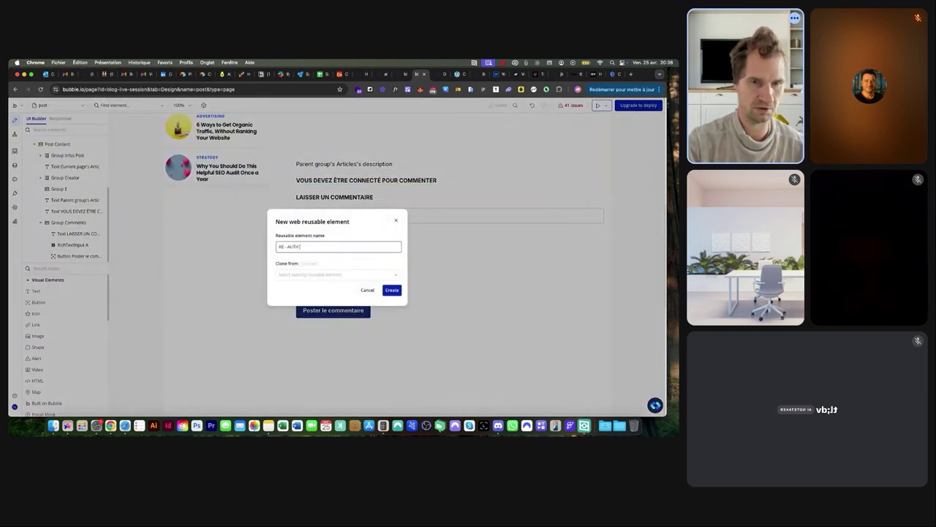
text(uth Google)
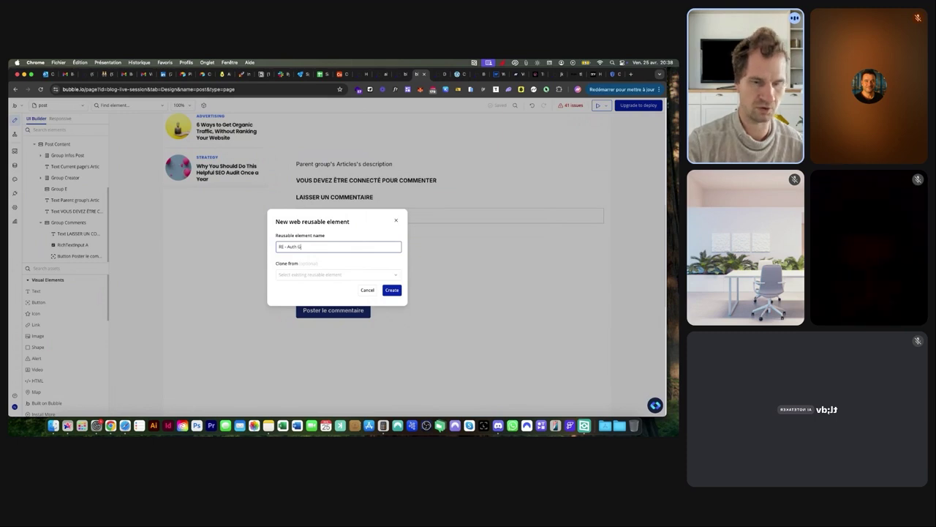
key(super+a)
click(391, 289)
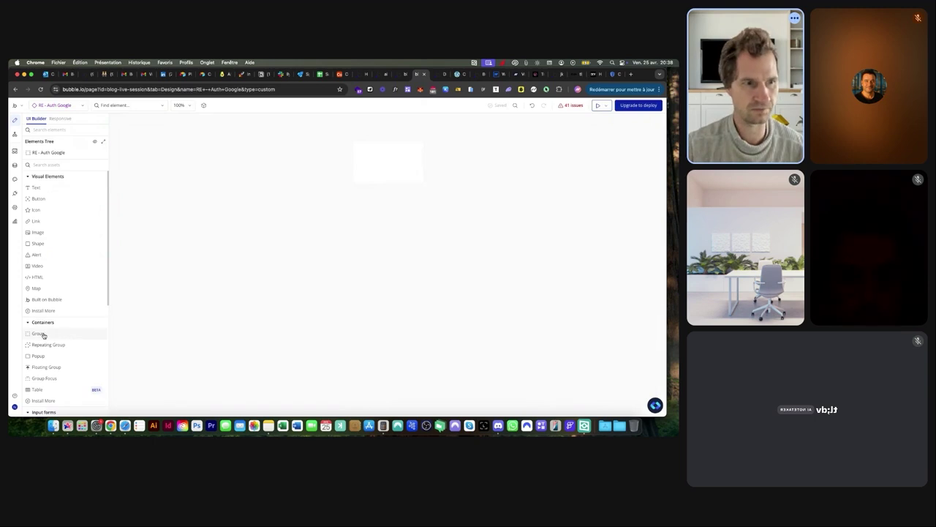
Set the reusable element's type to Popup
click(38, 357)
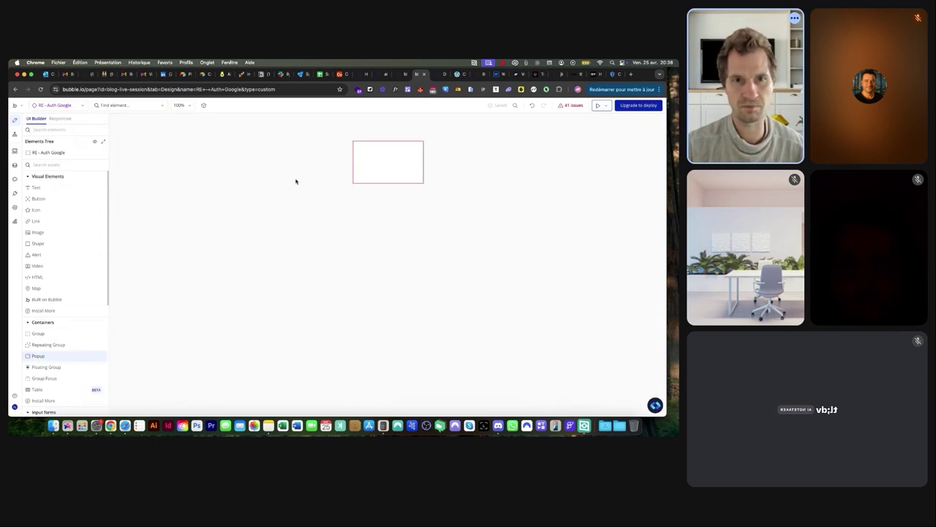
double_click(368, 161)
click(583, 165)
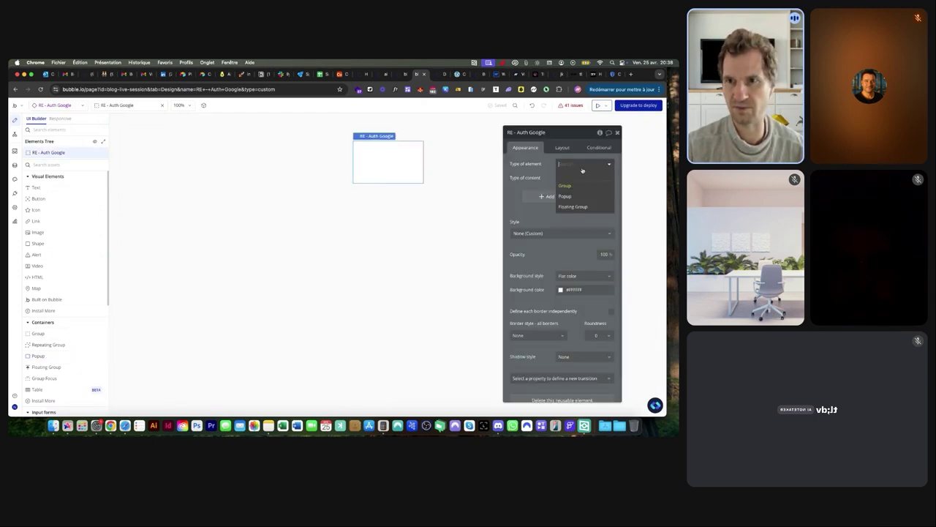
click(564, 196)
Give the popup 20 px padding on all four sides
click(562, 148)
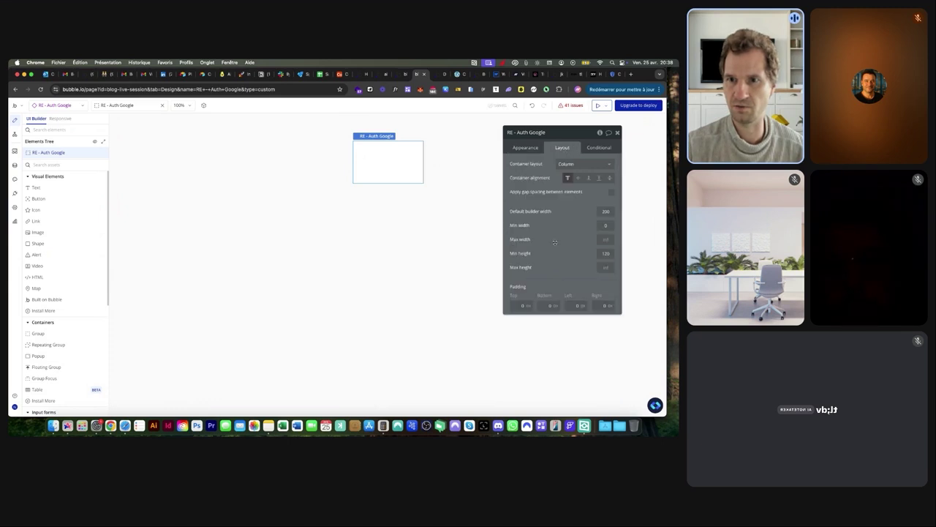
click(523, 305)
text(20)
key(Tab)
text(20)
key(Tab)
text(20)
key(Tab)
text(20)
Set the popup's width to 400 px and minimum height to 250 px
click(605, 210)
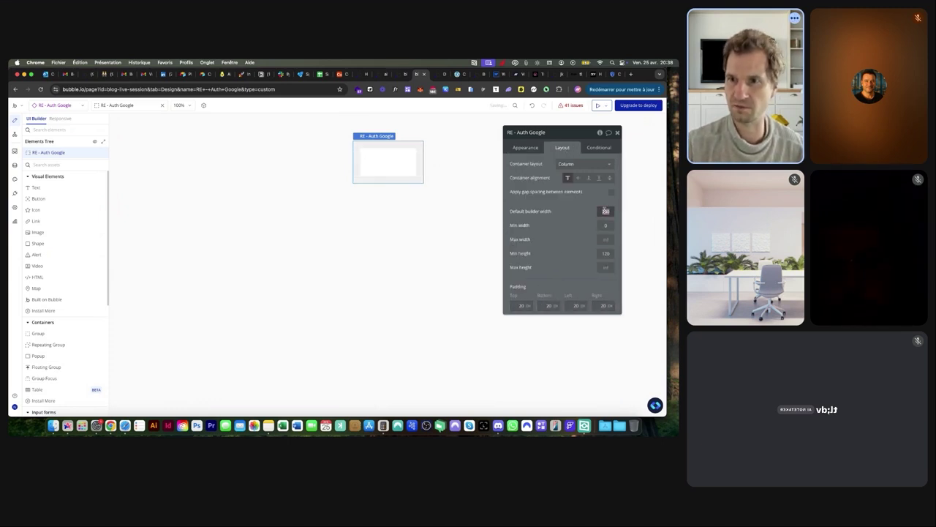
text(400)
key(Tab)
click(606, 267)
click(606, 253)
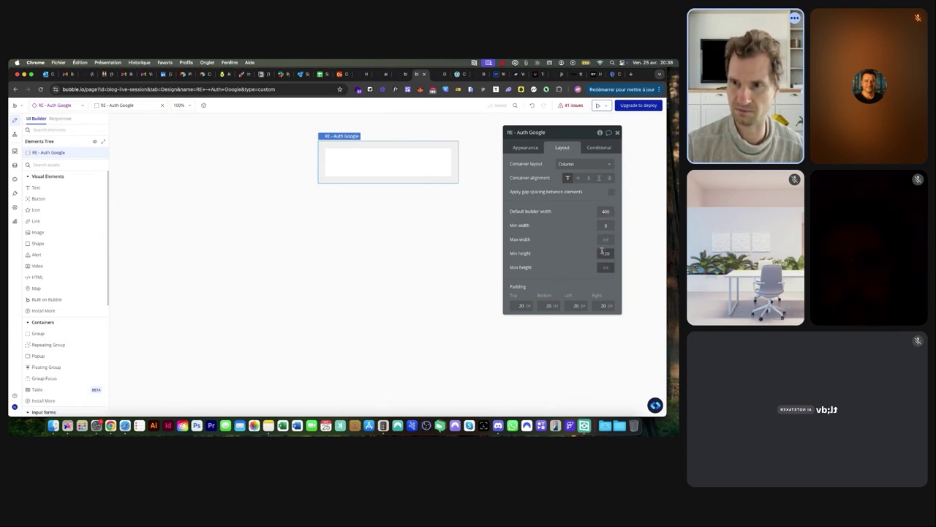
text(250)
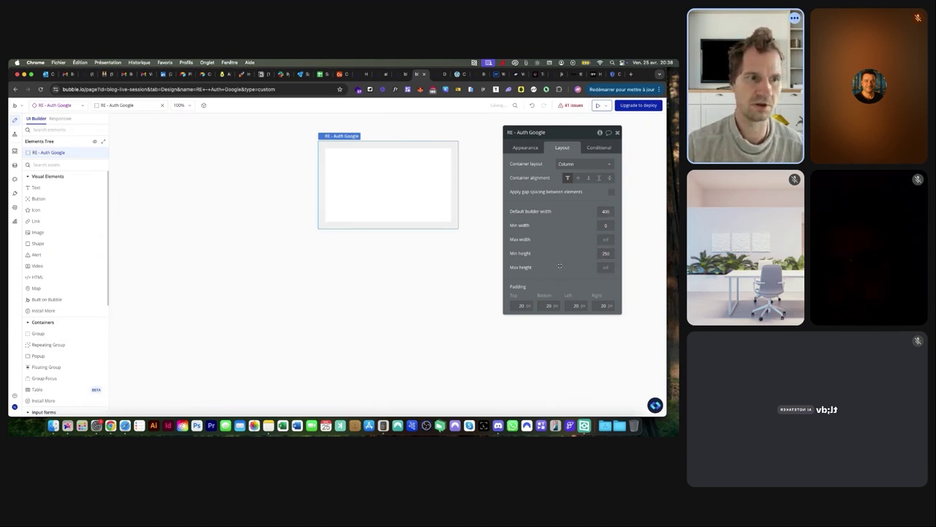
Add a horizontally centred text 'Connectez-vous avec votre compte Google' to the popup
click(36, 187)
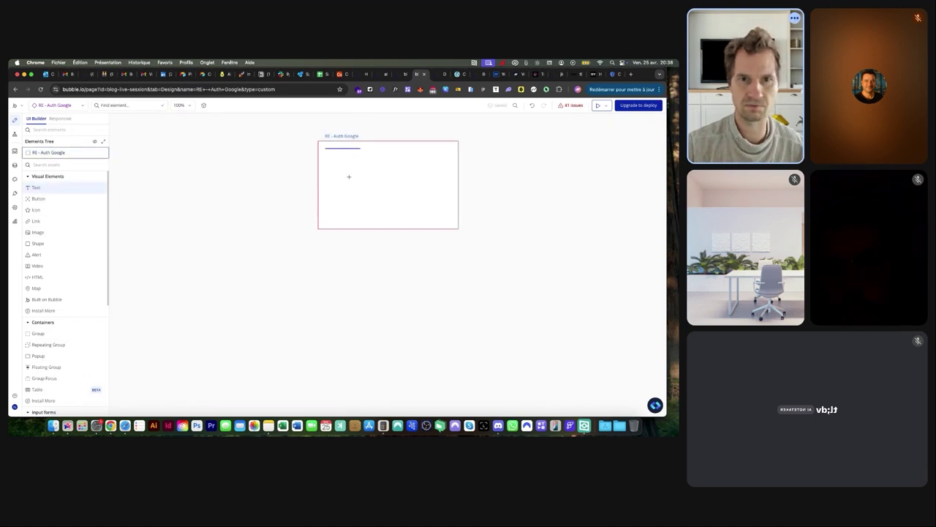
click(343, 177)
text(Connectez-vous av)
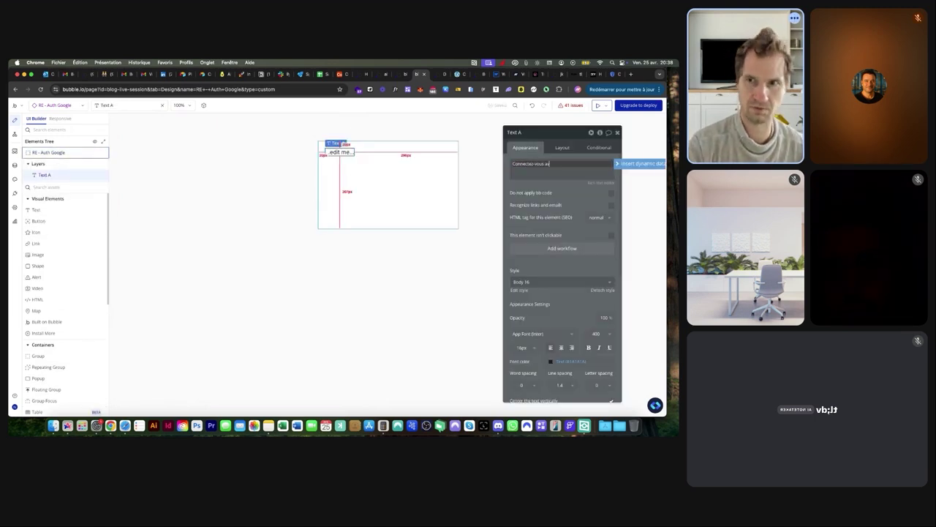
text(ec votre compte Google)
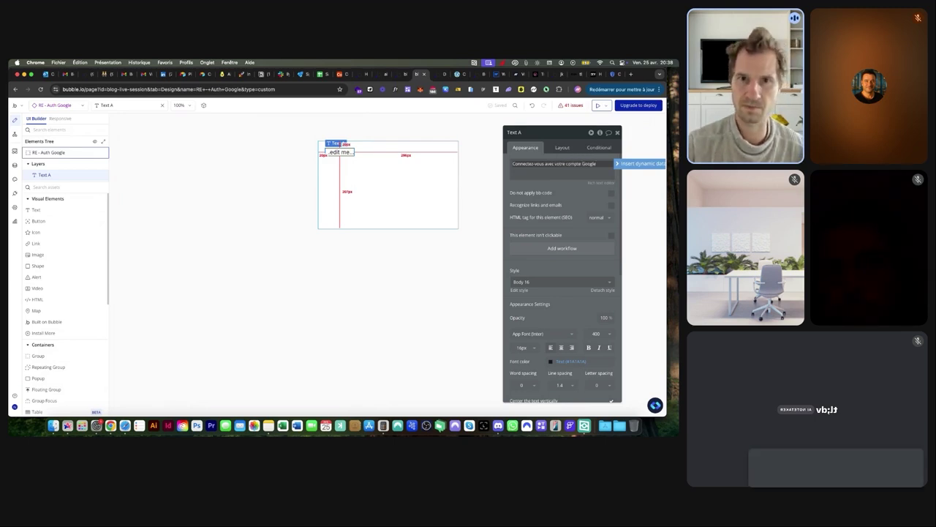
click(561, 148)
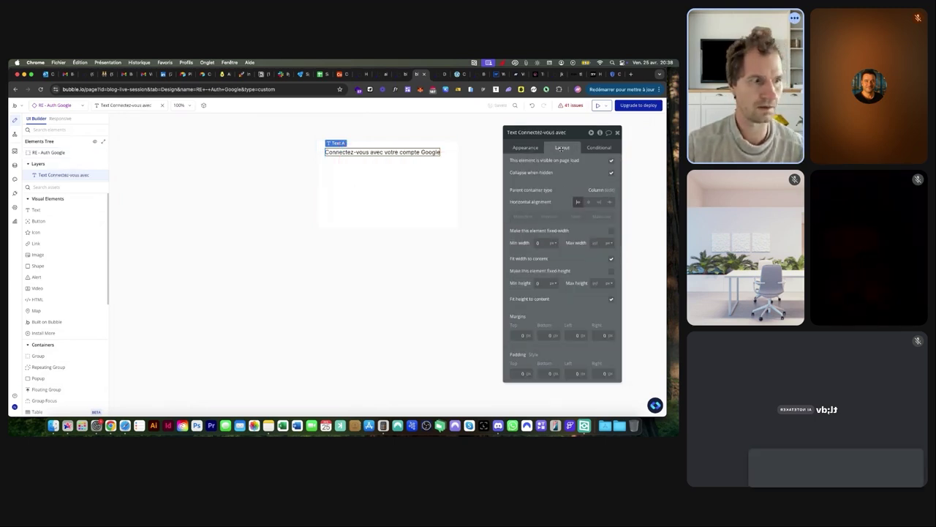
click(589, 202)
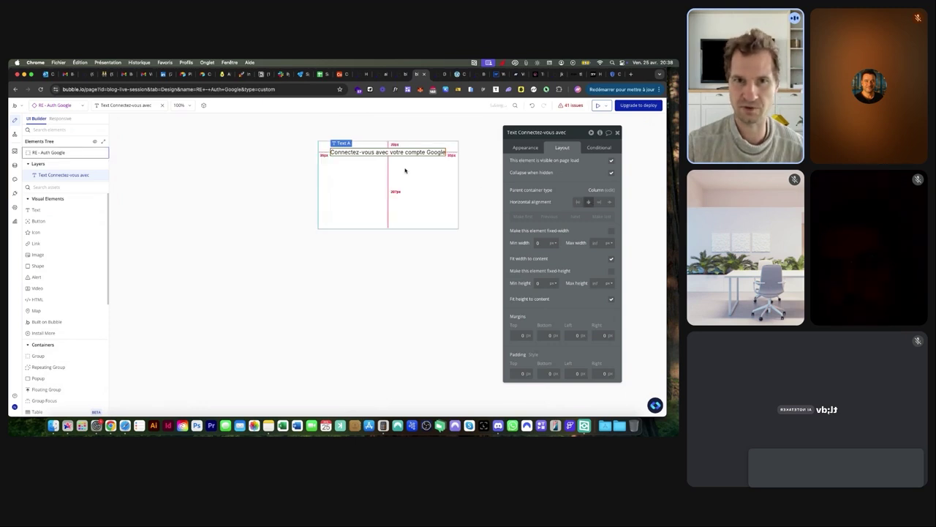
Add a 'Se connecter avec Google' button below the text and enable gap spacing on the popup
click(38, 221)
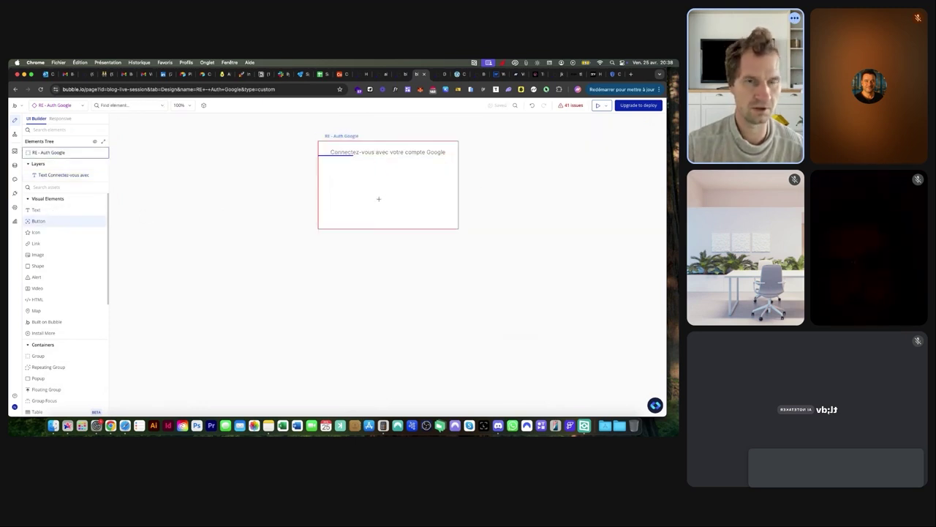
click(327, 159)
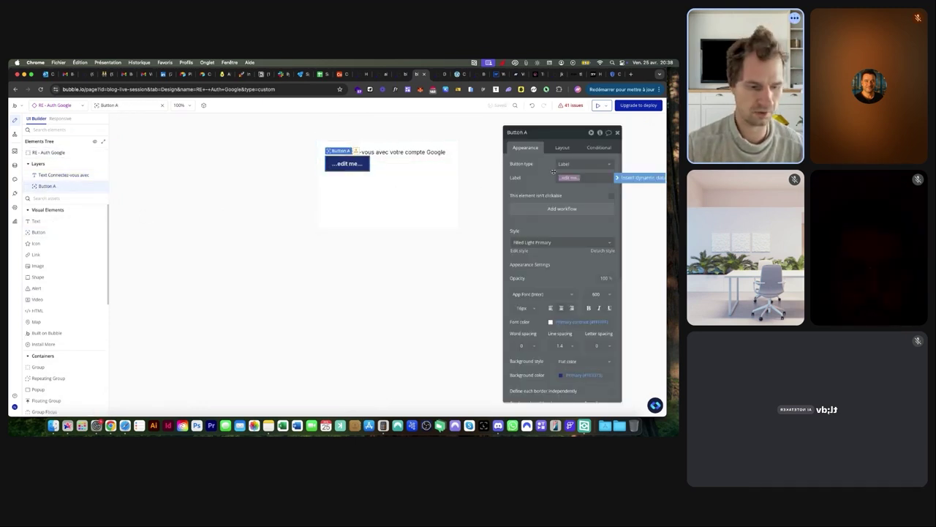
text(Se connecter avec Google)
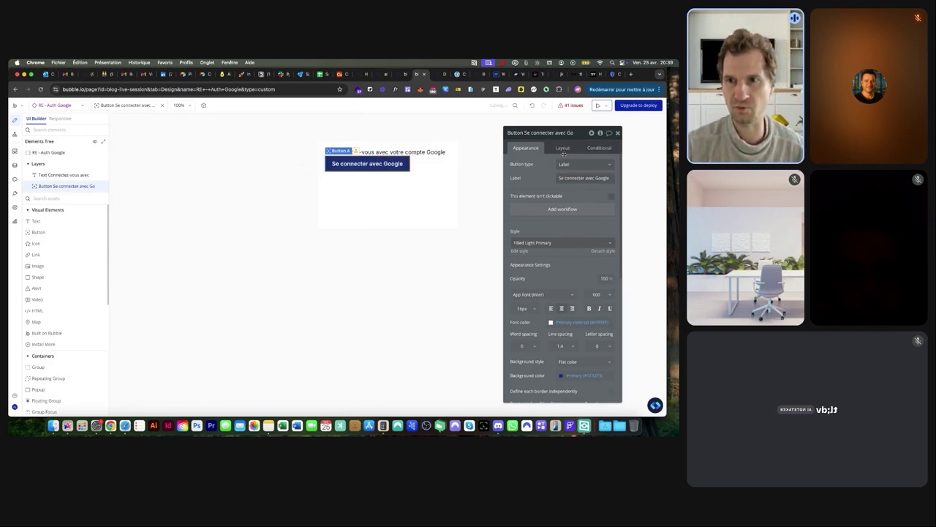
click(563, 148)
click(409, 180)
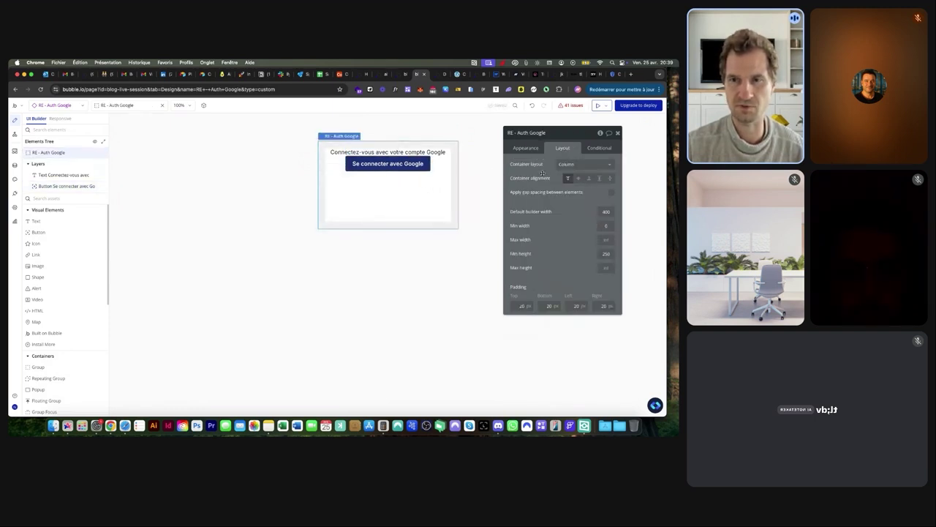
click(609, 192)
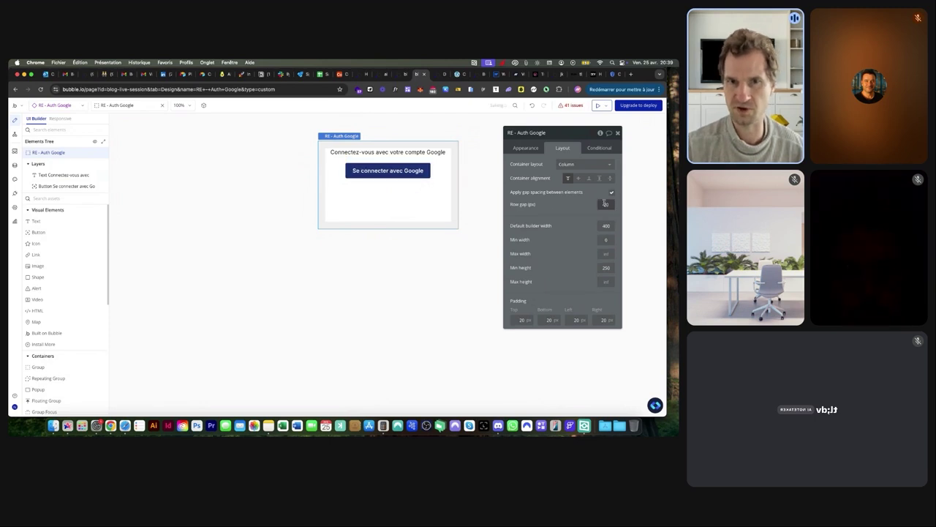
Browse the Authentication components in the components library, then close the library
click(655, 404)
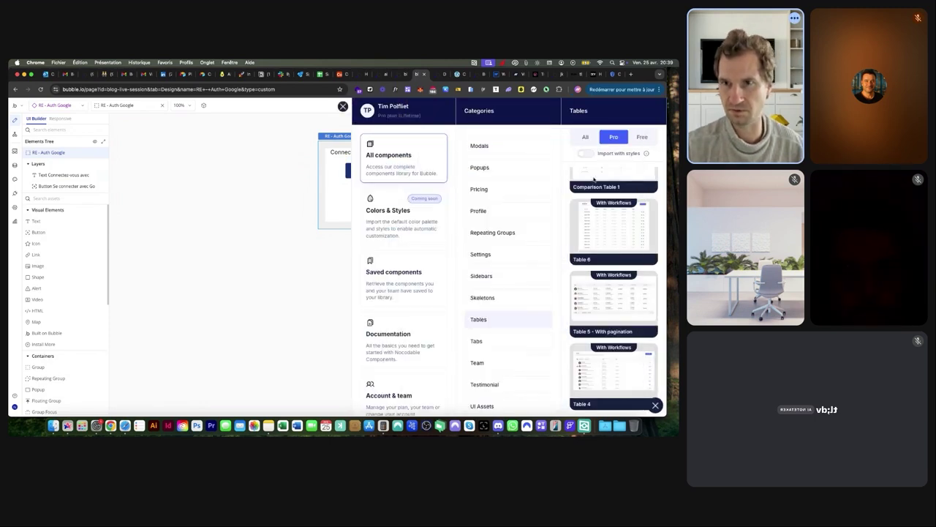
scroll(524, 196, up, 10)
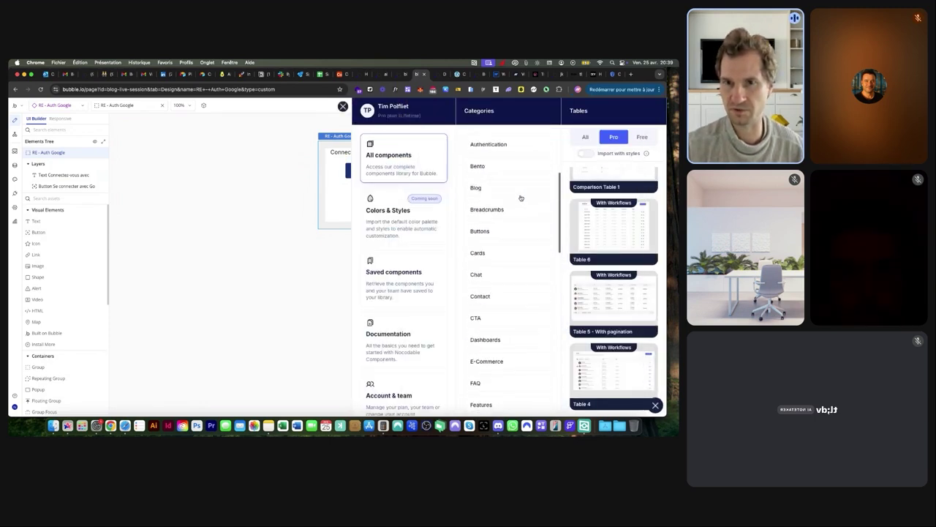
scroll(507, 219, up, 2)
click(499, 275)
mouse_move(606, 243)
scroll(607, 242, up, 5)
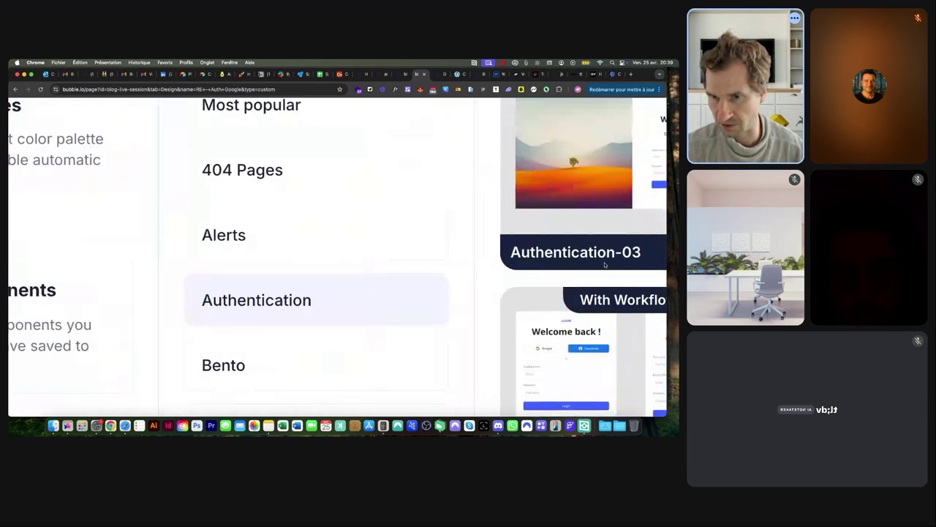
scroll(595, 344, down, 1)
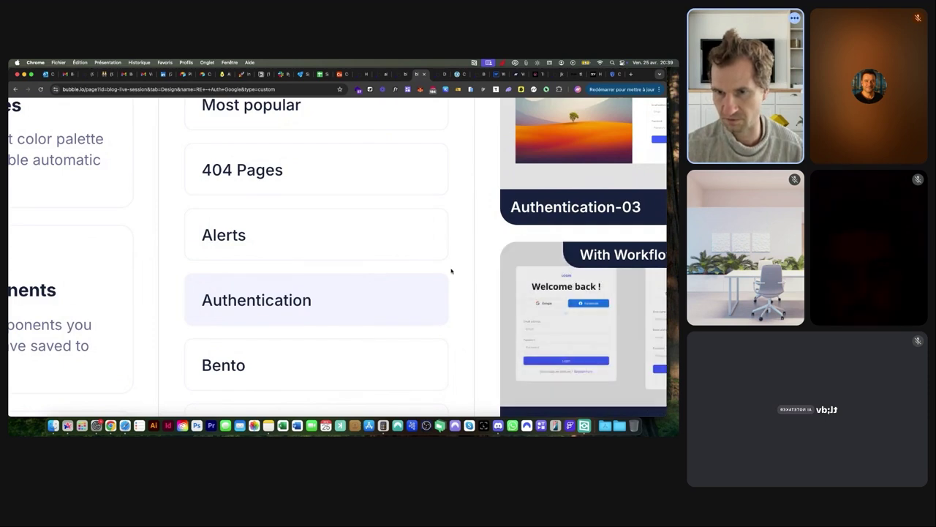
mouse_move(538, 303)
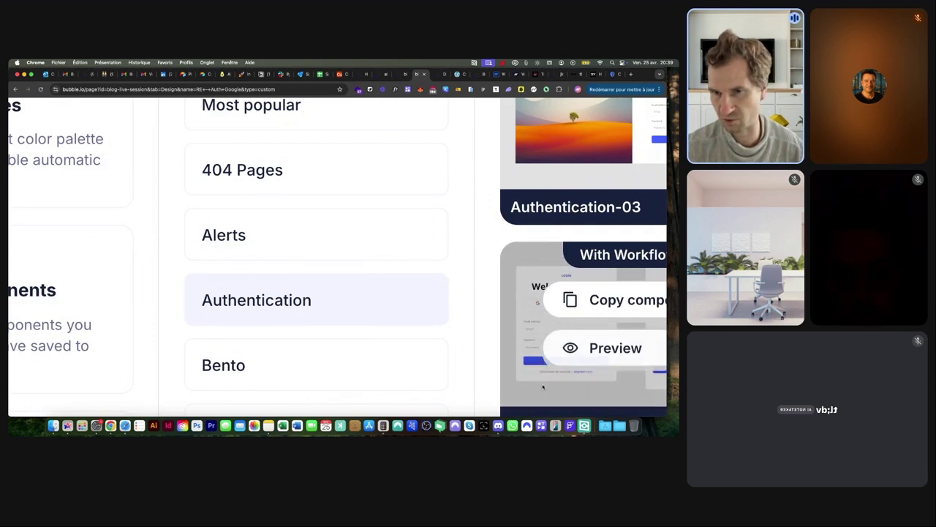
scroll(535, 306, down, 5)
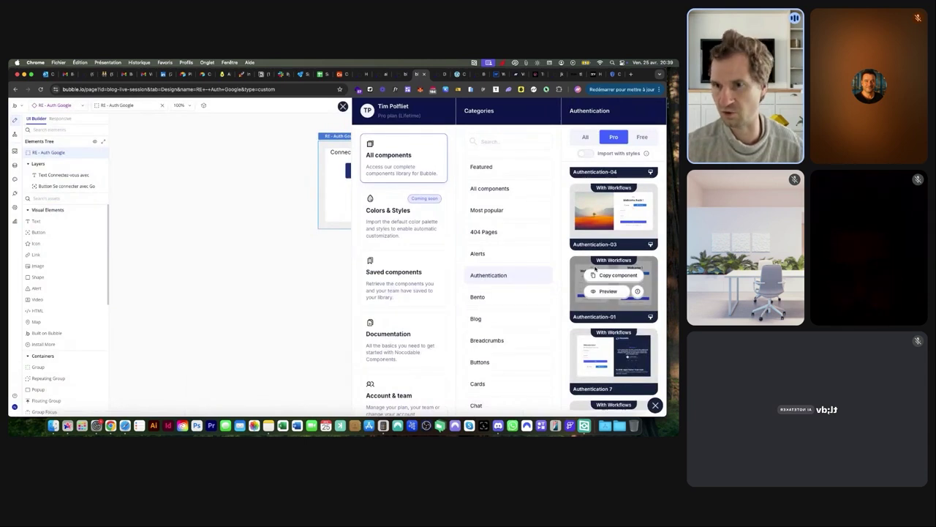
scroll(595, 271, up, 3)
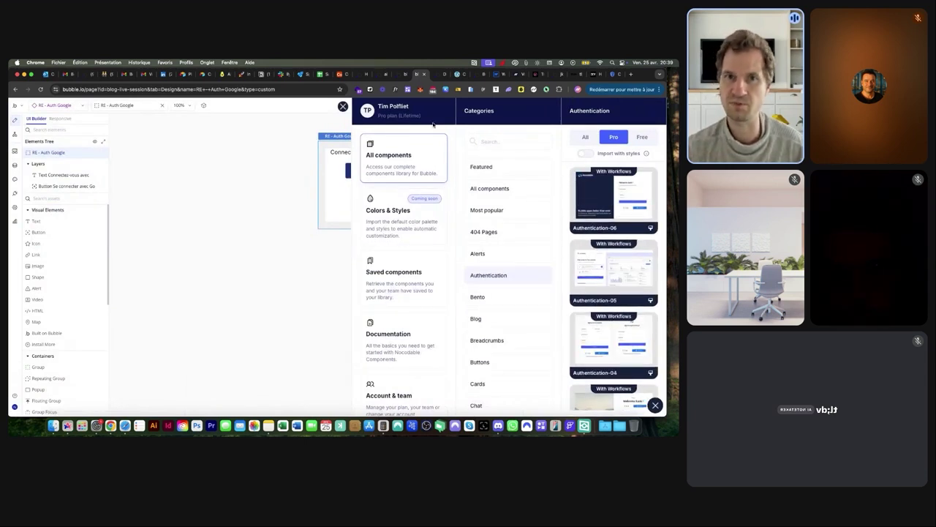
click(343, 106)
Create a workflow on the sign-in button that signs up or logs in with Google
click(388, 171)
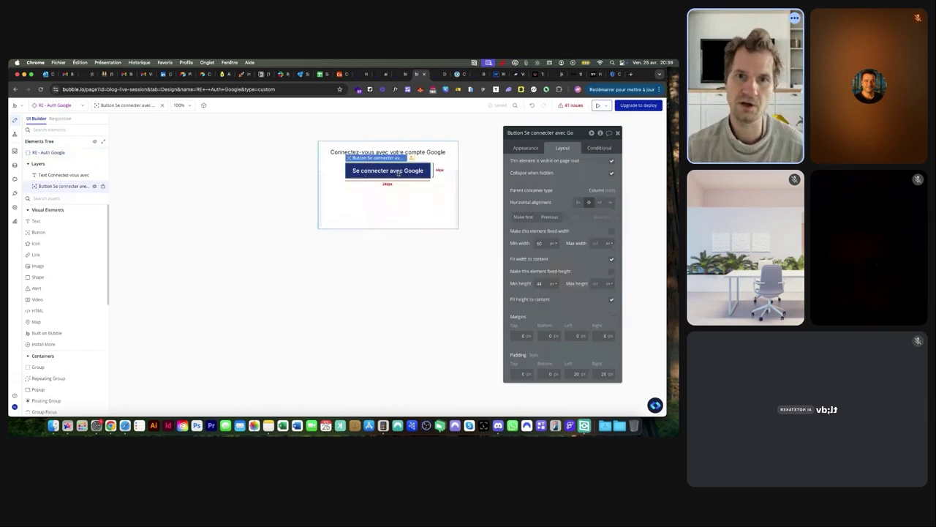
click(526, 147)
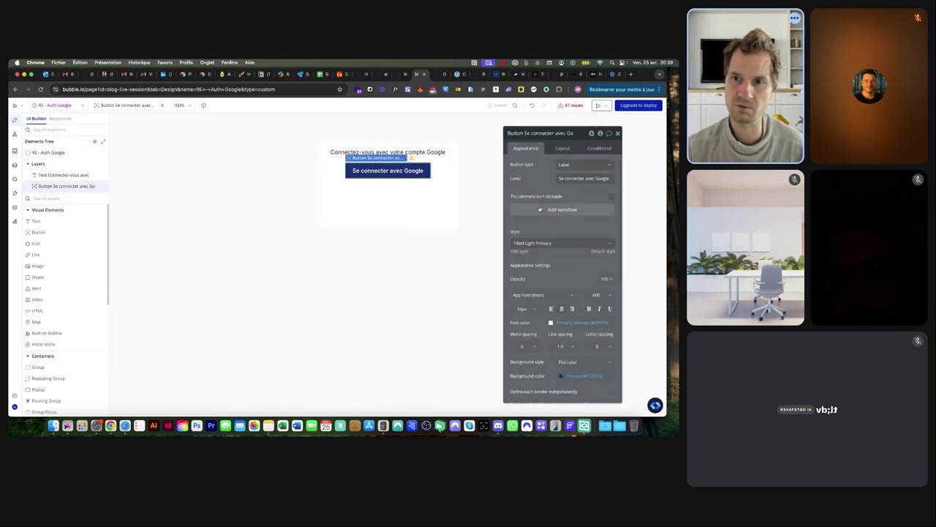
click(540, 209)
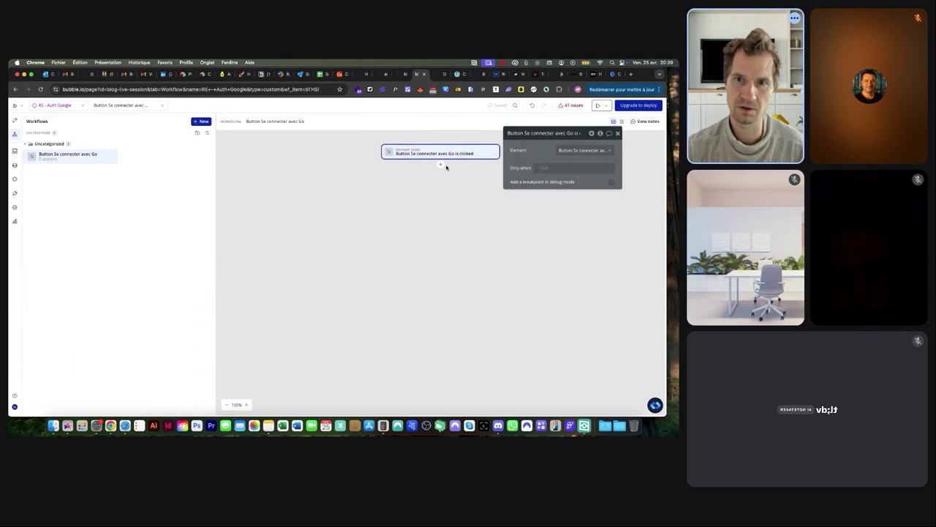
click(441, 166)
mouse_move(463, 185)
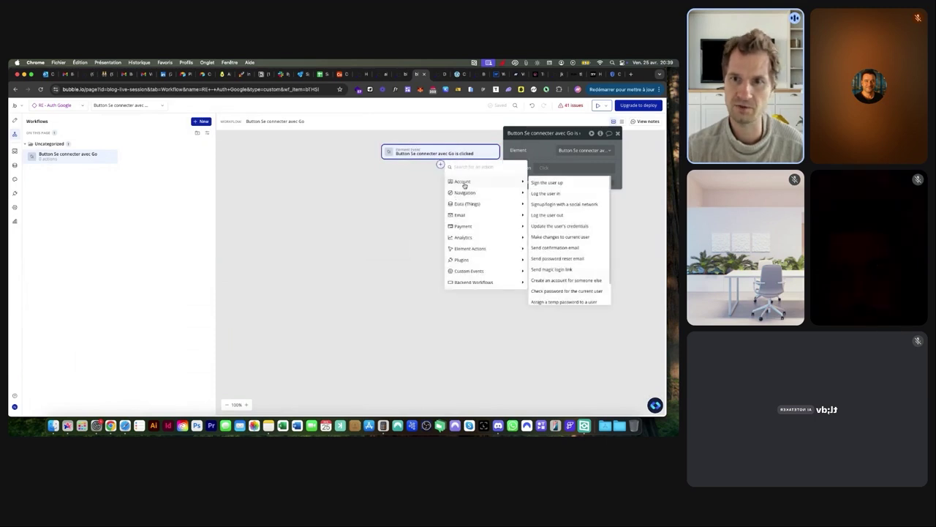
click(557, 205)
click(567, 152)
click(570, 160)
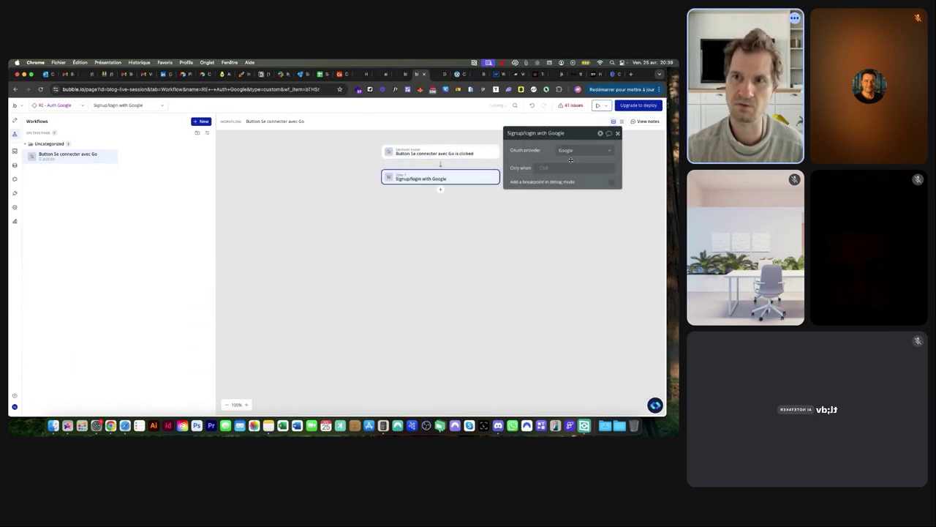
Add a second workflow step that hides RE - Auth Google
click(441, 190)
mouse_move(475, 217)
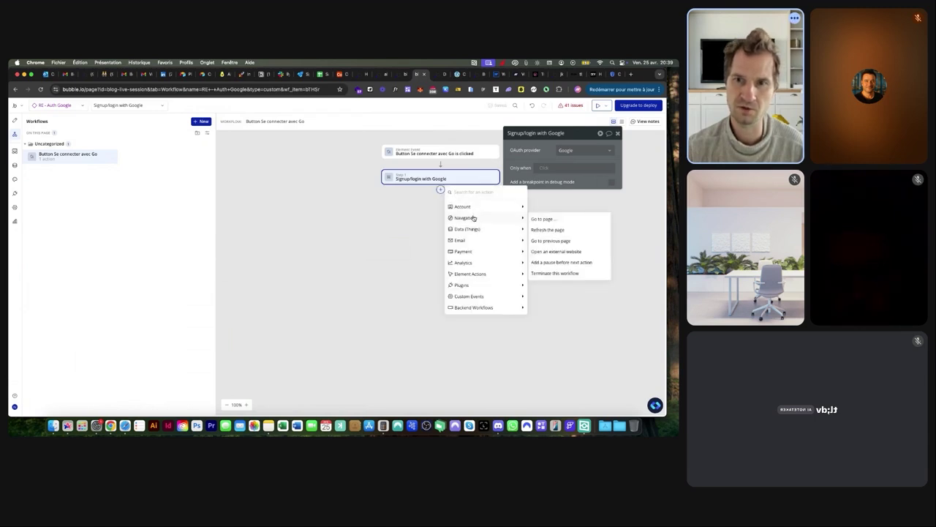
mouse_move(472, 275)
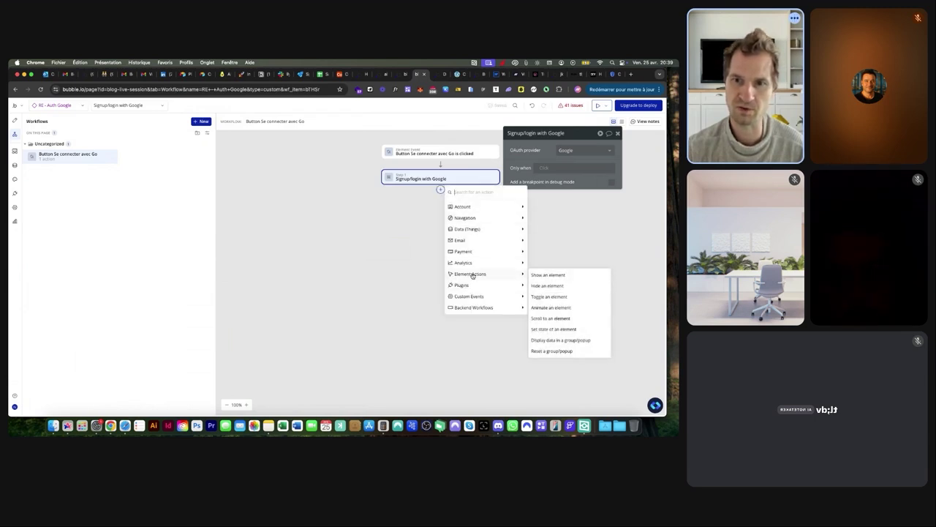
click(548, 286)
click(582, 150)
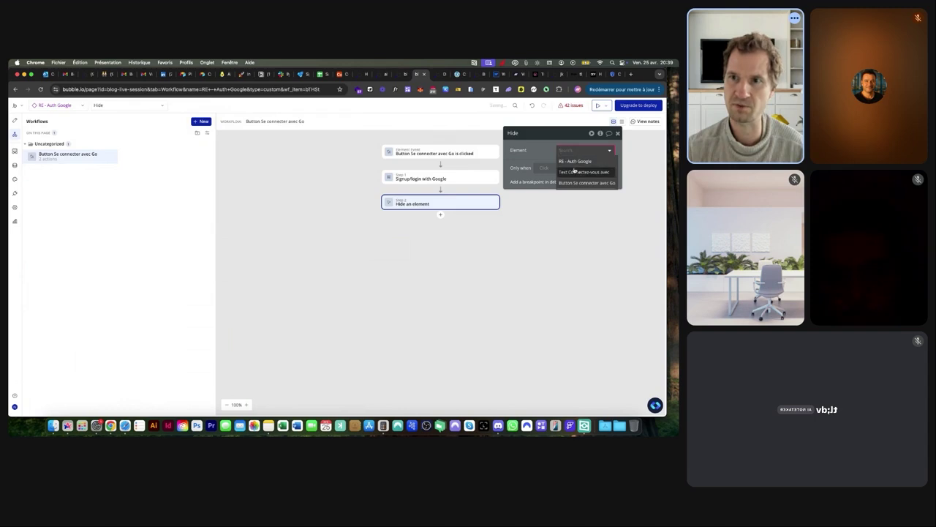
click(575, 162)
click(57, 107)
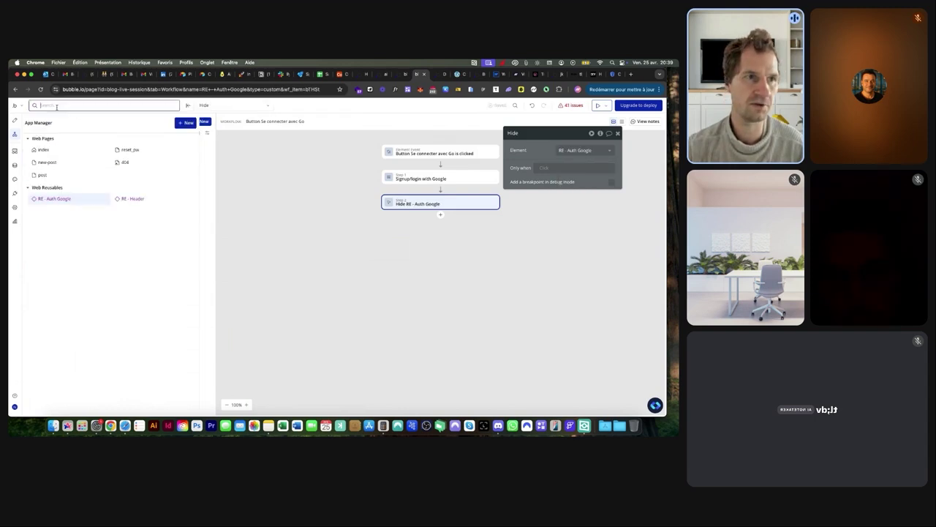
Open the post page's design view and place the RE - Auth Google reusable on it
click(55, 151)
click(52, 106)
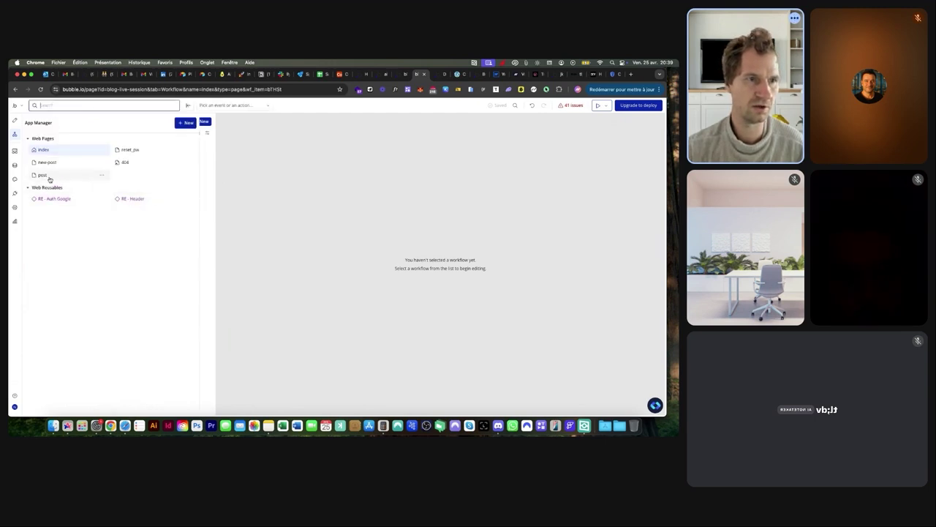
click(49, 180)
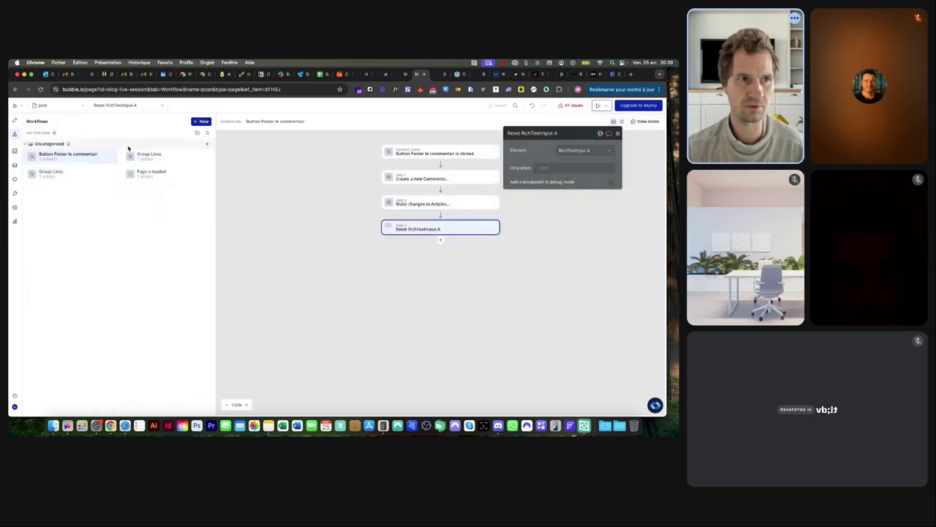
click(15, 121)
scroll(397, 277, down, 5)
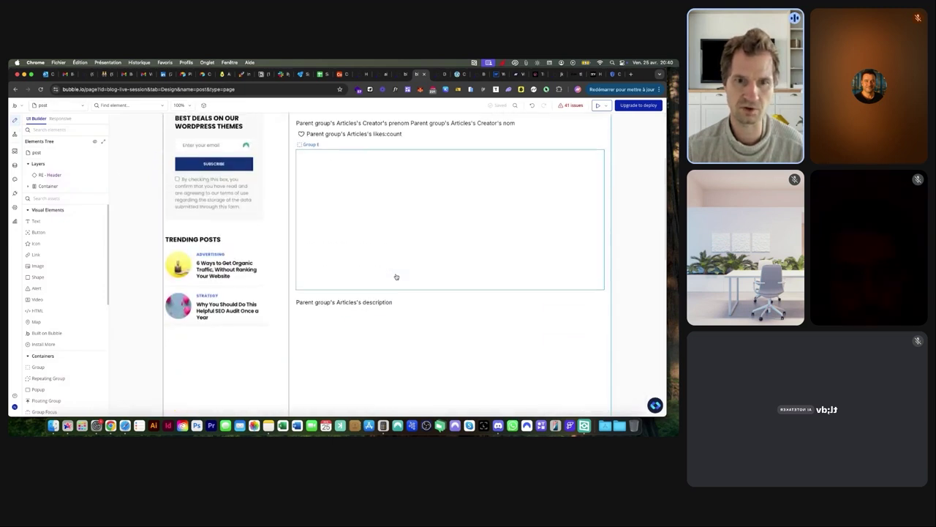
scroll(44, 333, down, 5)
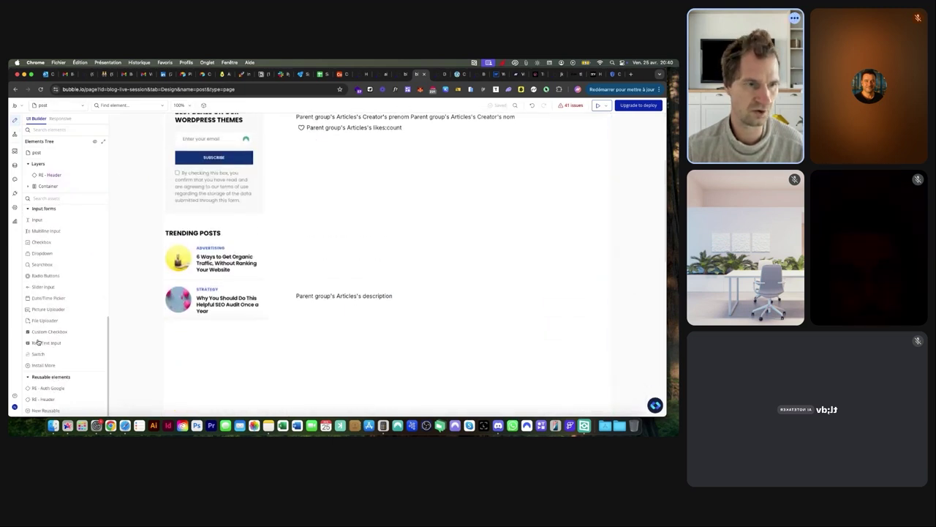
click(40, 388)
click(321, 301)
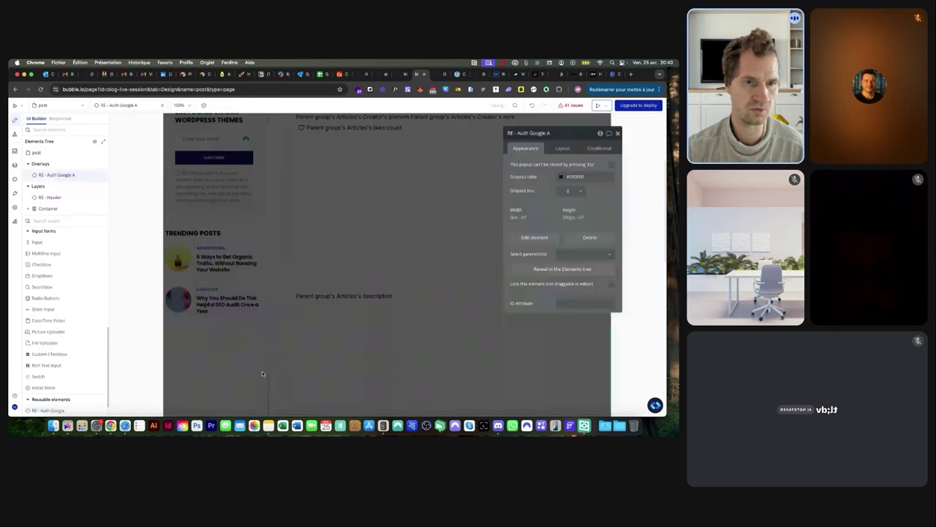
scroll(396, 161, up, 4)
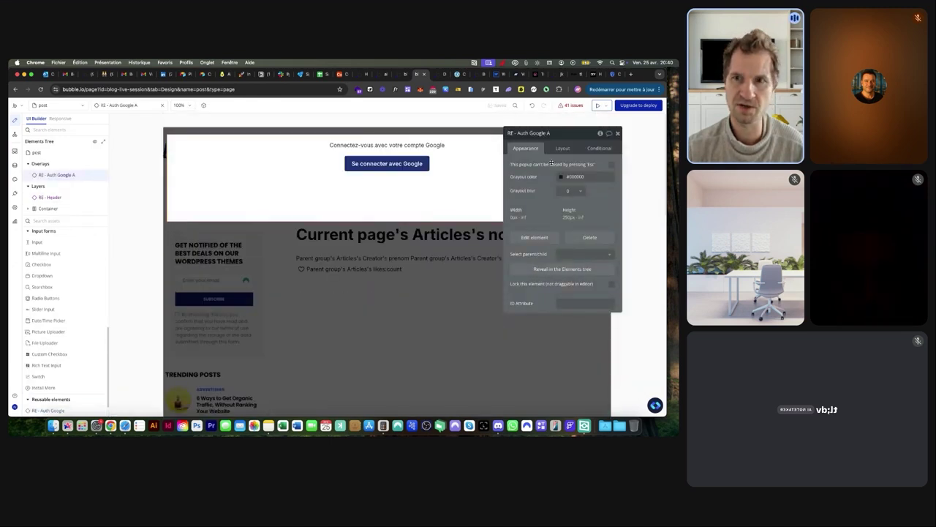
Set the placed popup's maximum width to 400 px and minimum height to 150 px
click(561, 149)
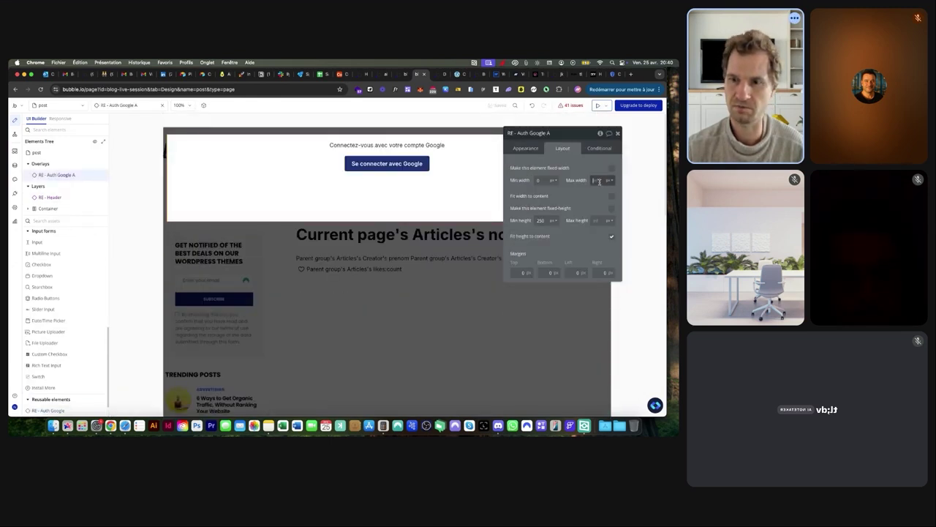
text(250)
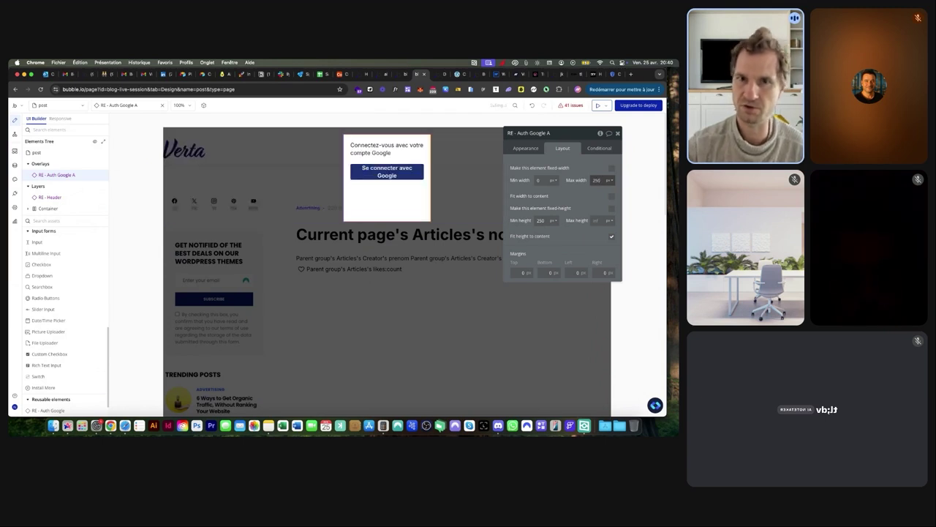
key(super+a)
text(4)
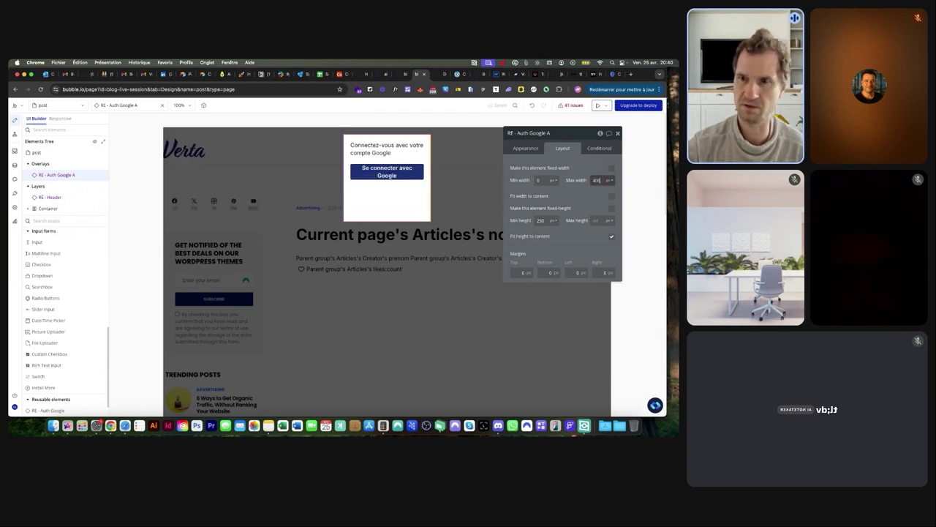
text(00)
key(Tab)
text(150)
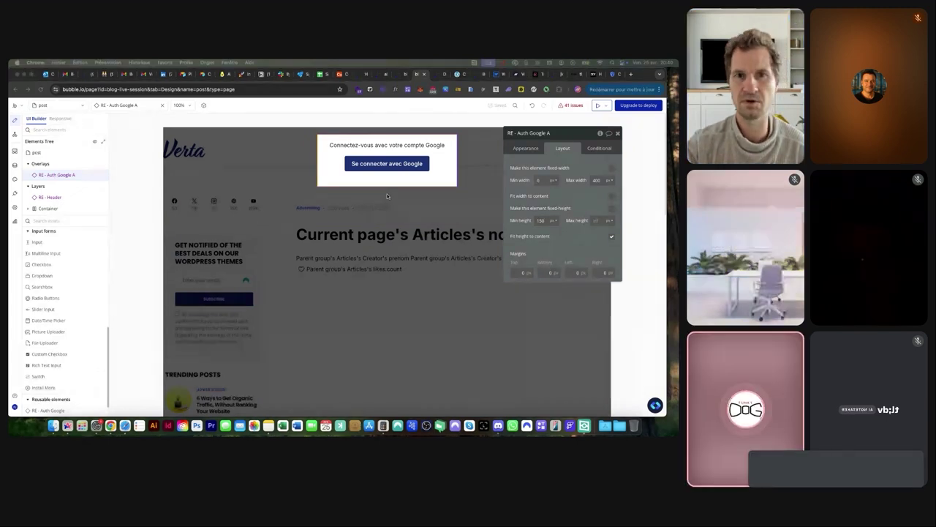
click(525, 148)
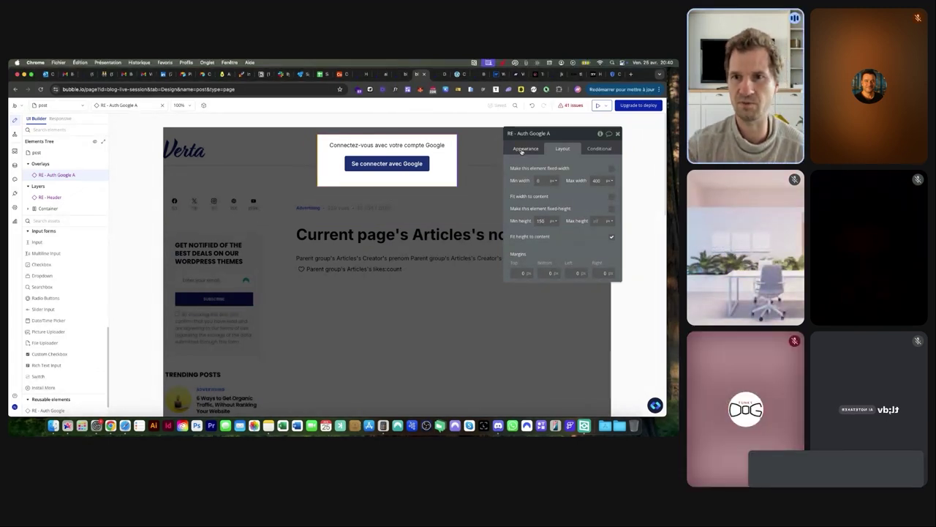
click(562, 148)
click(463, 234)
Find the VOUS DEVEZ ÊTRE CONNECTÉ POUR COMMENTER text and create a click workflow for it
click(140, 106)
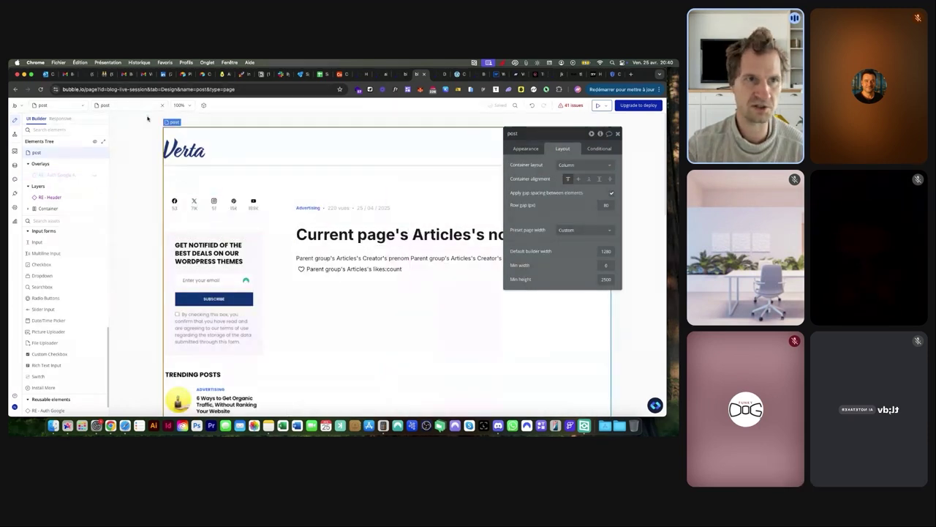
text(vou)
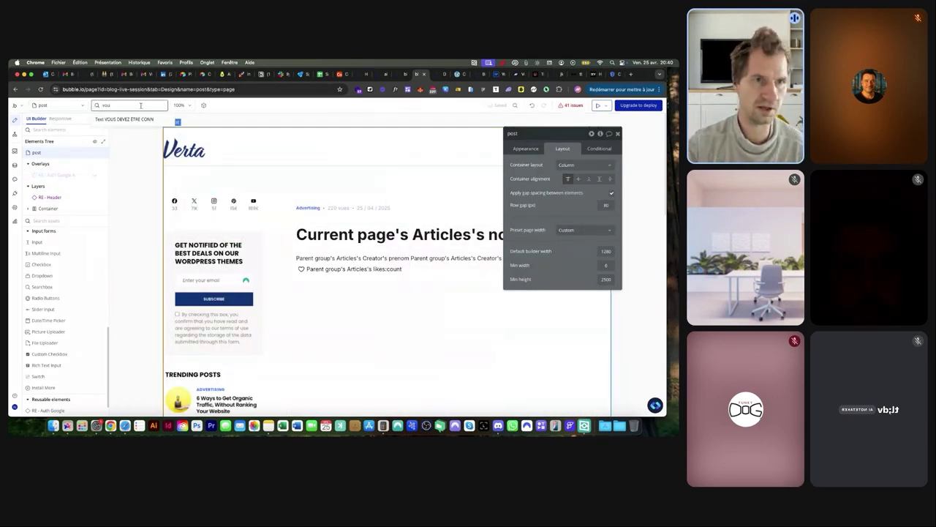
click(125, 119)
click(526, 150)
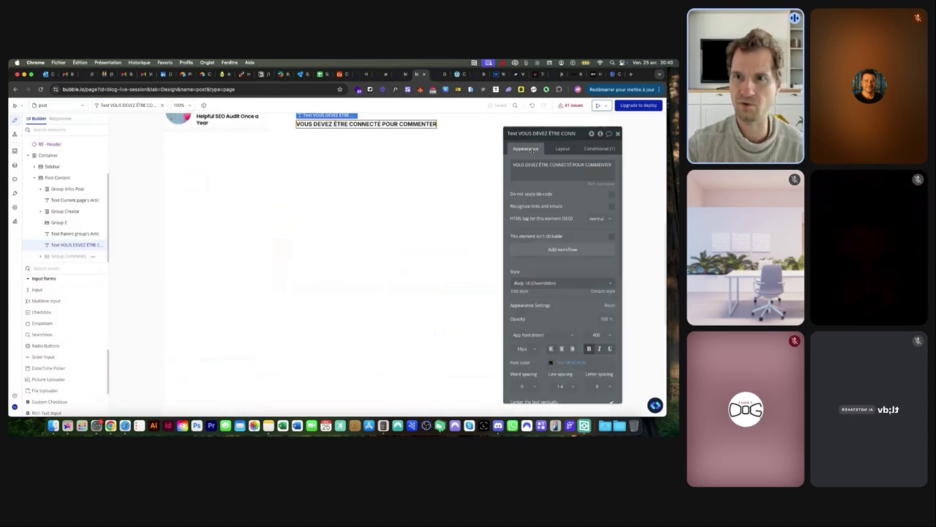
click(531, 249)
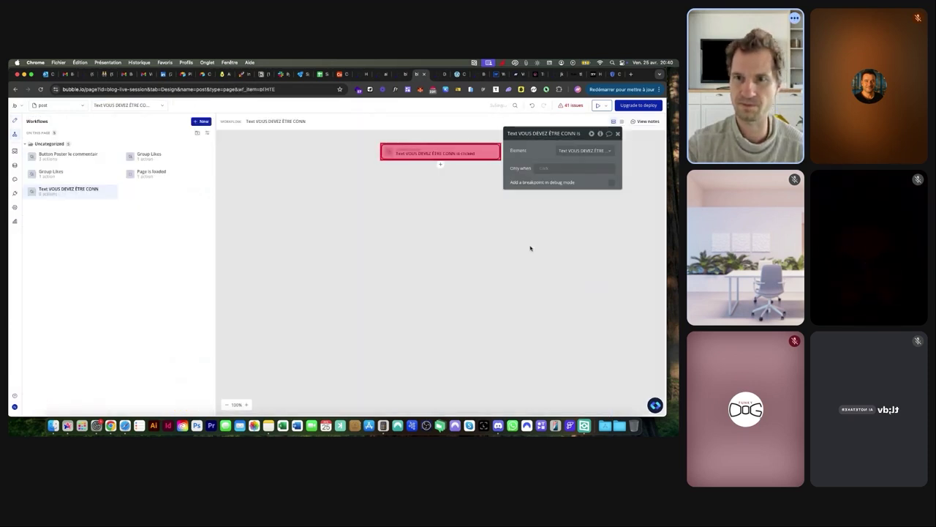
Add a Show an element step for RE - Auth Google A, then open the live preview
click(439, 164)
mouse_move(487, 248)
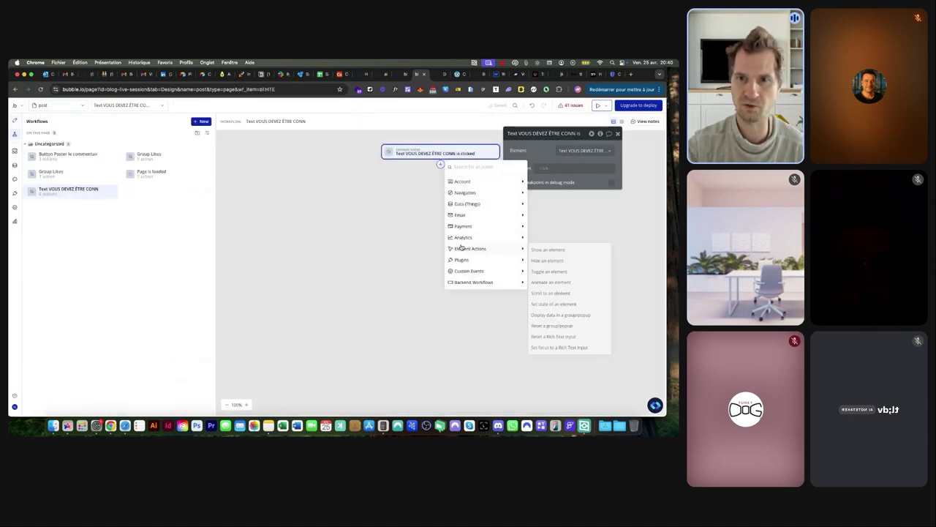
click(542, 248)
click(568, 149)
click(568, 158)
click(443, 75)
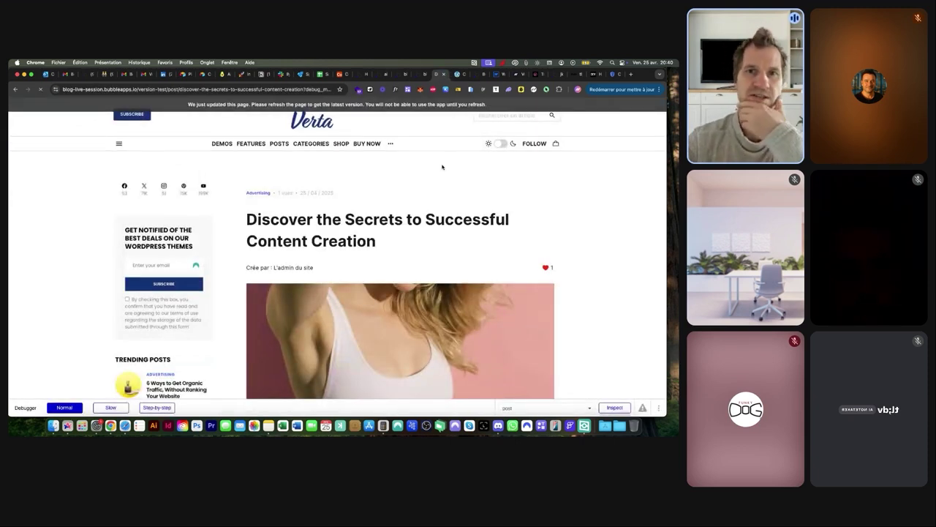
In the preview, test the comment prompt by signing in with a Google account through the popup
scroll(367, 212, down, 2)
scroll(367, 211, down, 10)
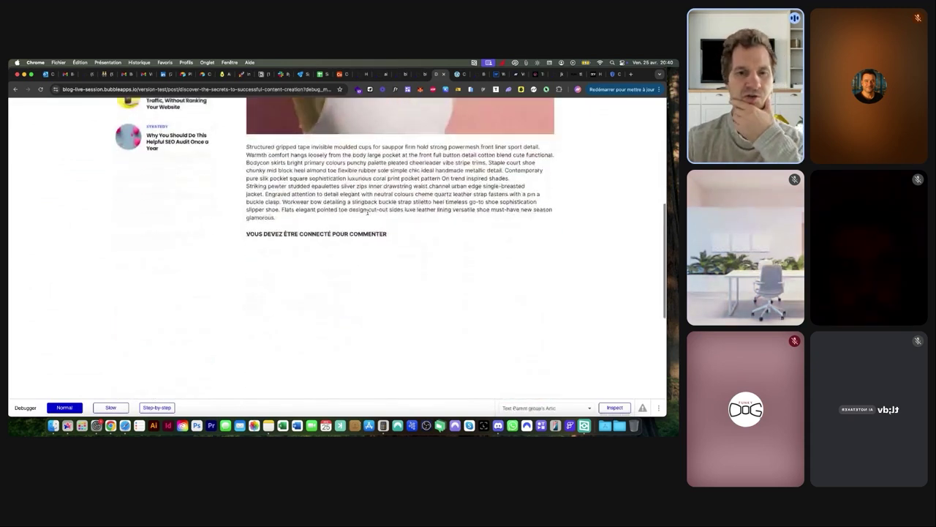
scroll(347, 217, up, 3)
click(330, 214)
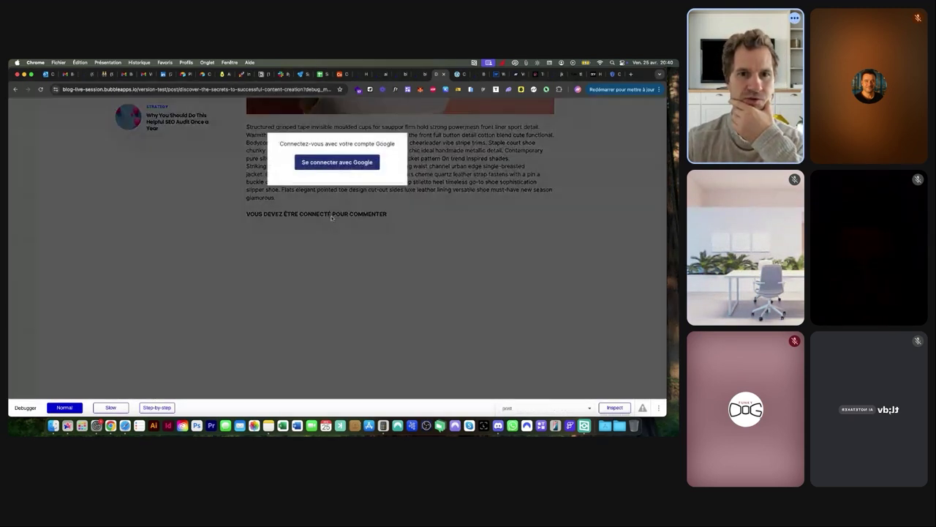
click(339, 165)
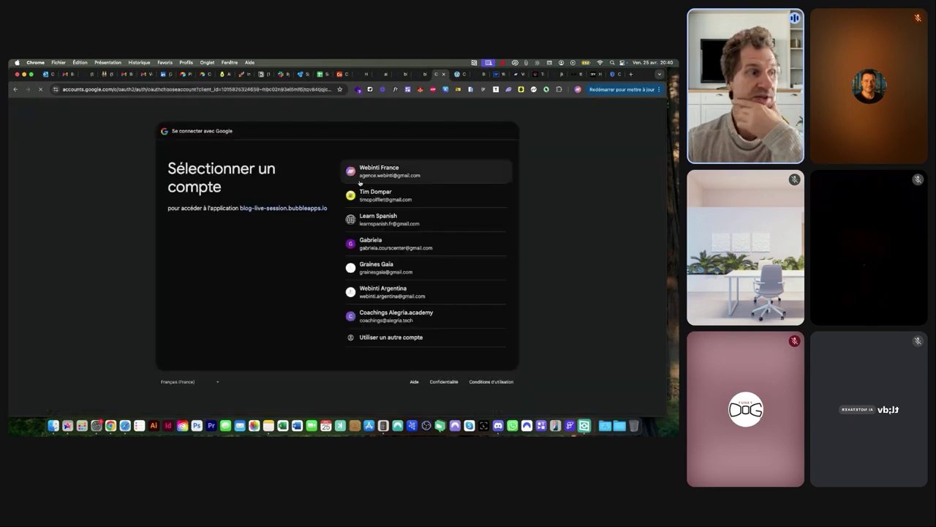
click(381, 170)
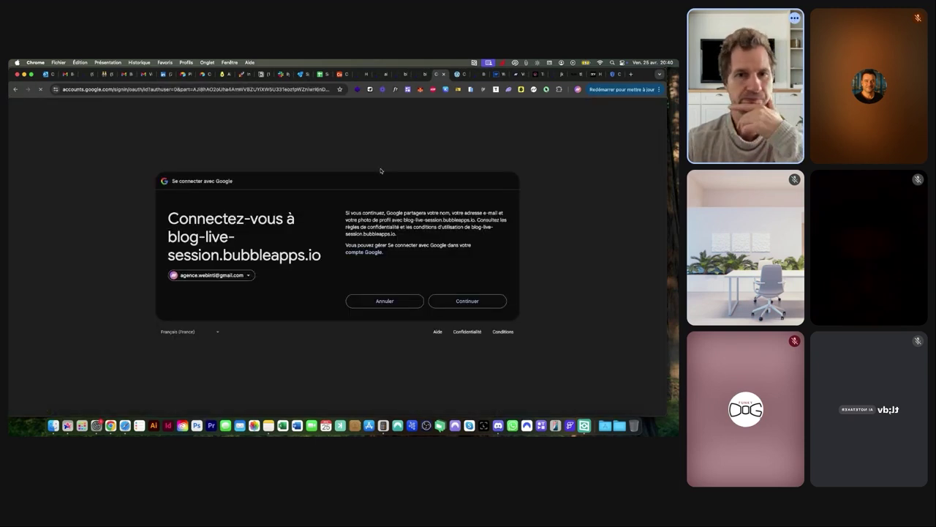
click(449, 300)
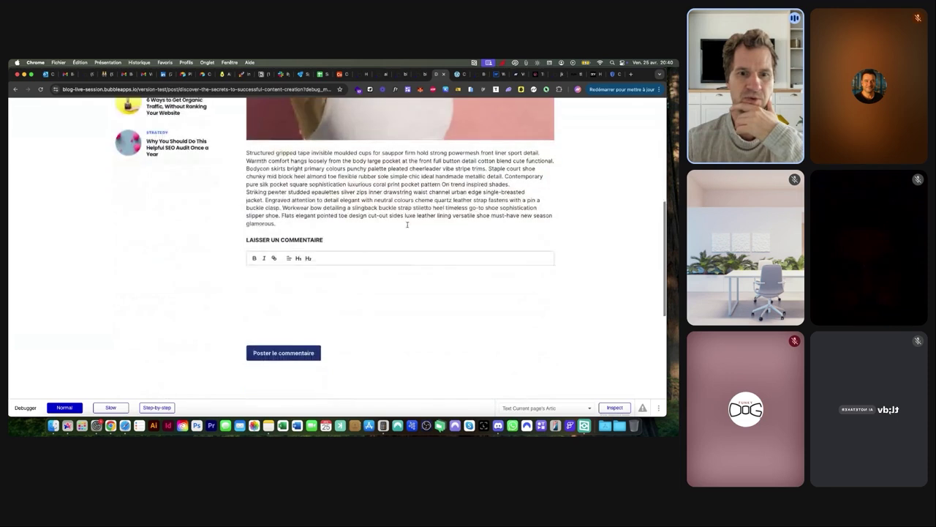
Inspect the comment box in the debugger, then return to the editor's Data section
click(275, 202)
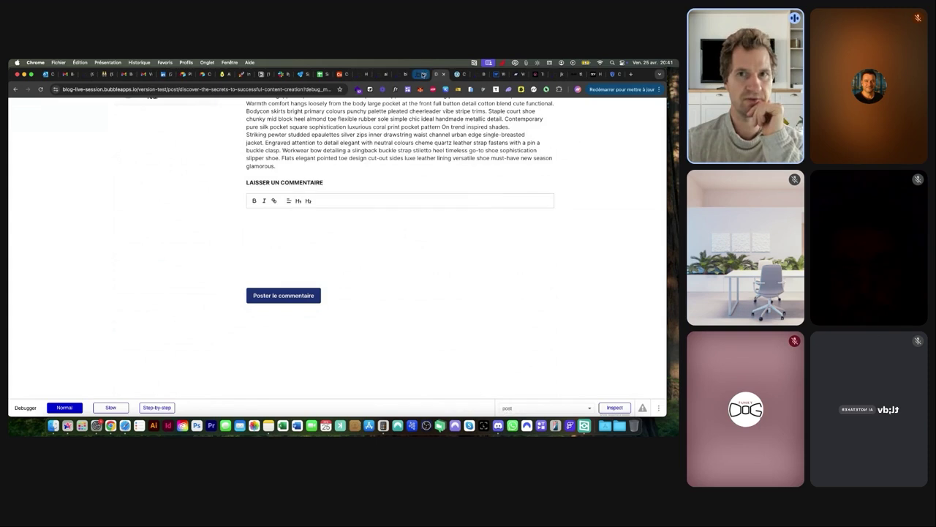
click(421, 74)
click(15, 164)
Check the App data, then create an 'avatar' field of type image on User
click(130, 136)
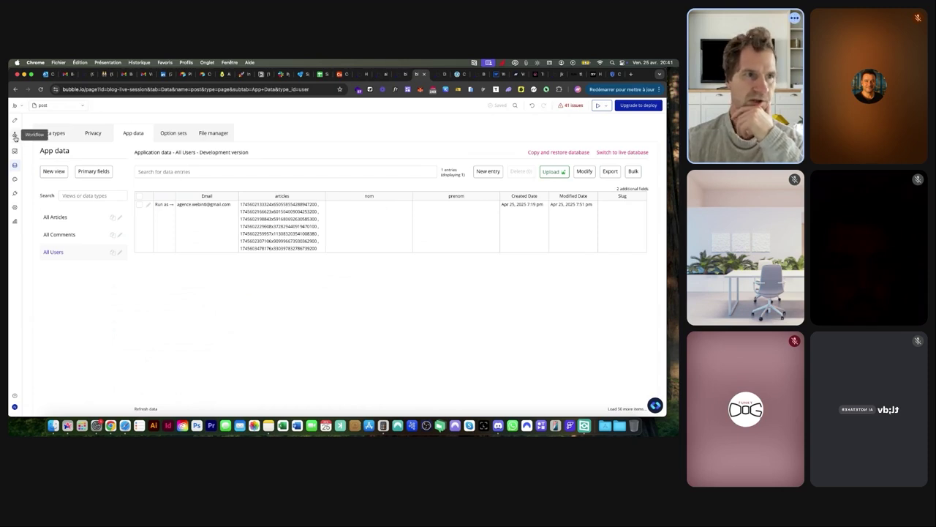
click(52, 133)
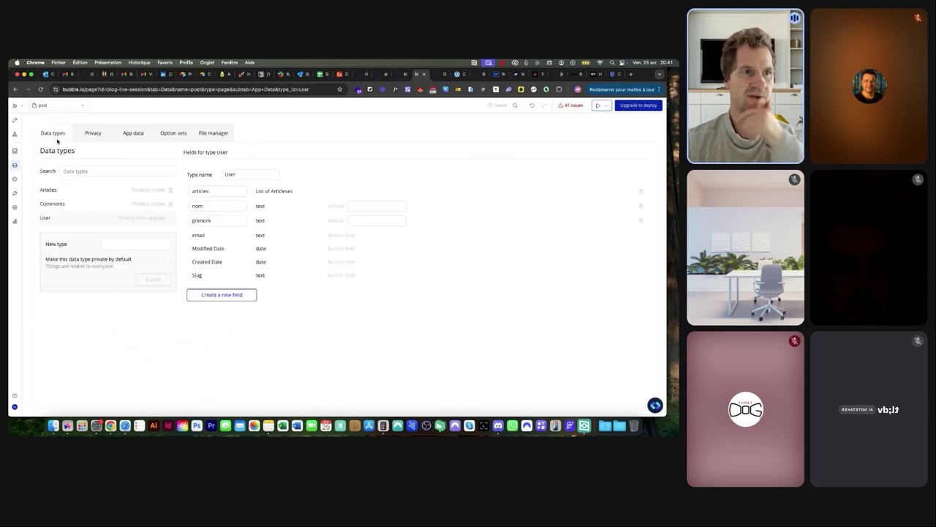
click(221, 295)
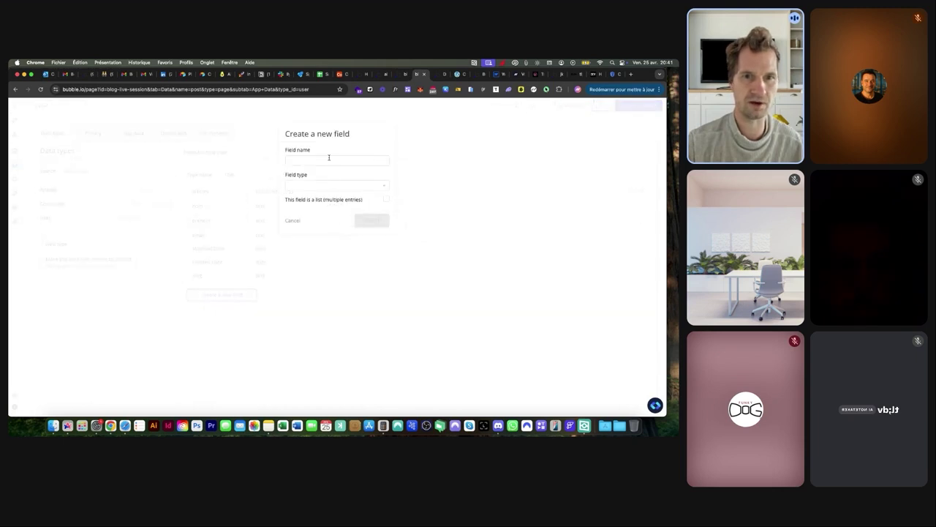
text(avatar)
click(334, 186)
text(im)
click(328, 205)
click(376, 220)
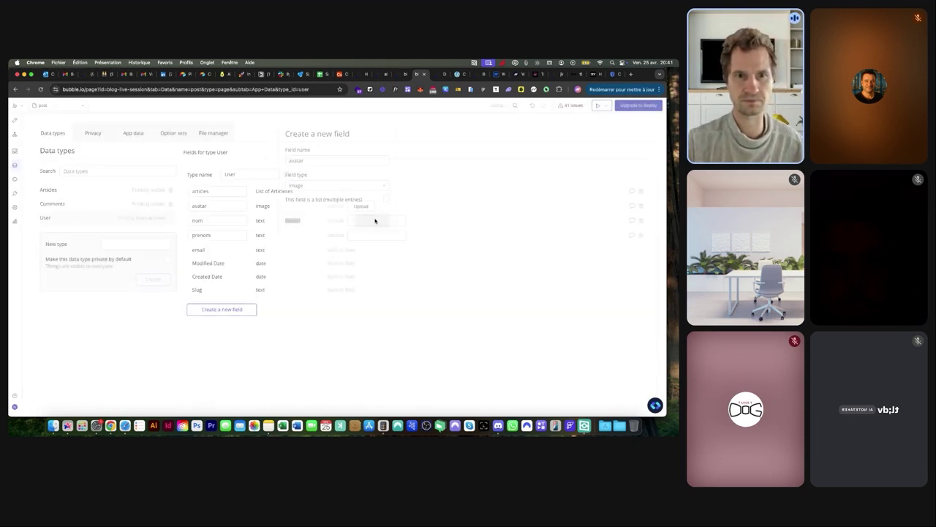
In the RE - Auth Google workflow, add a 'Make changes to current user' action
click(15, 134)
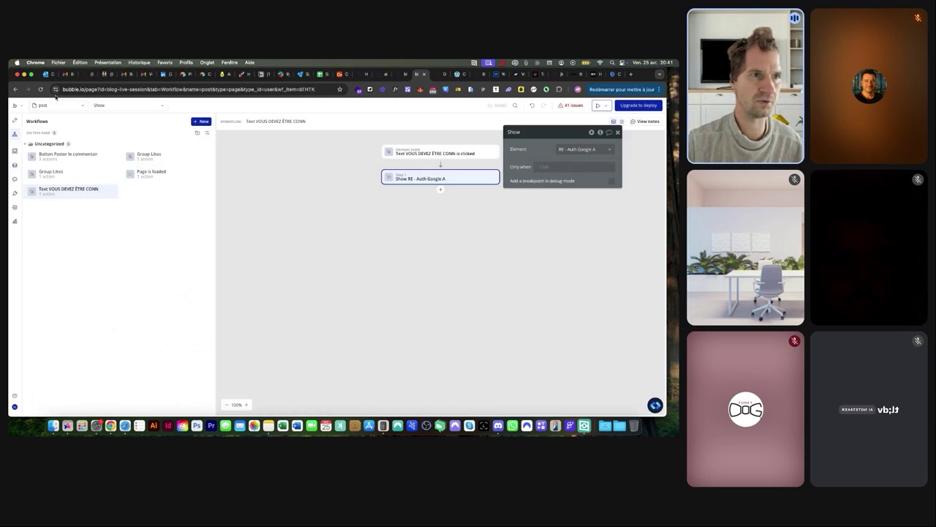
click(53, 105)
click(63, 197)
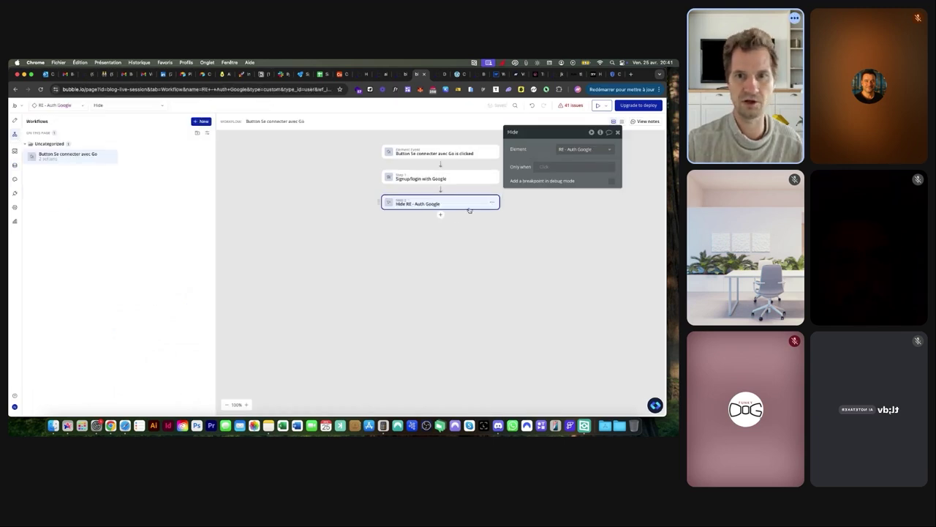
click(441, 214)
text(ma)
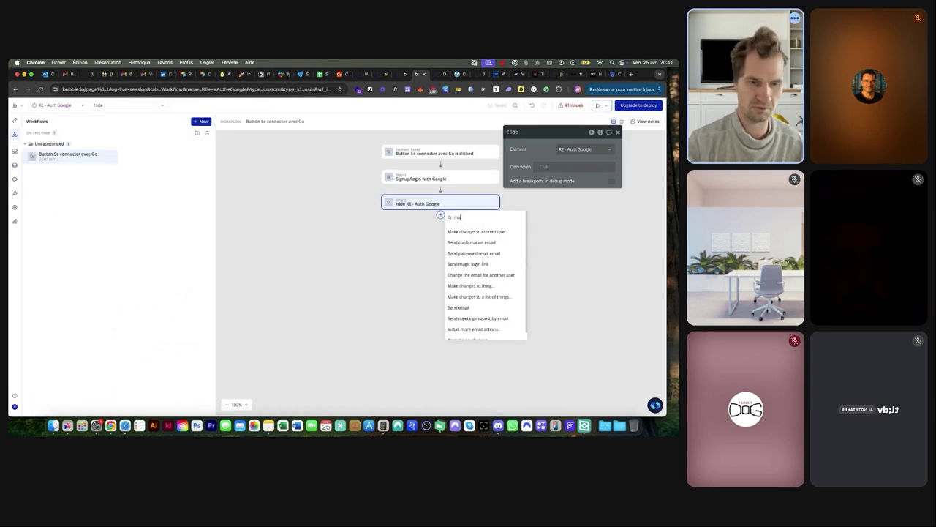
text(ke)
click(461, 232)
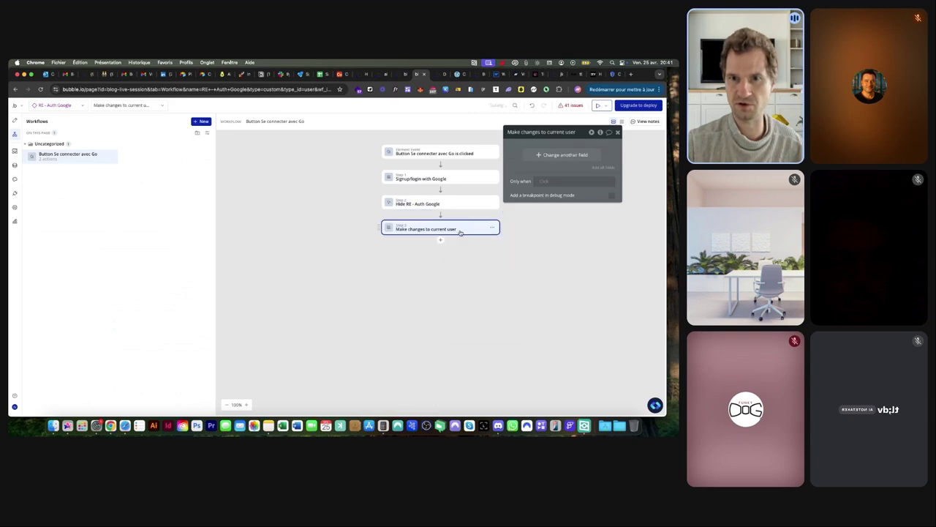
Add the nom, avatar and prenom user fields to the change list
click(547, 160)
click(519, 153)
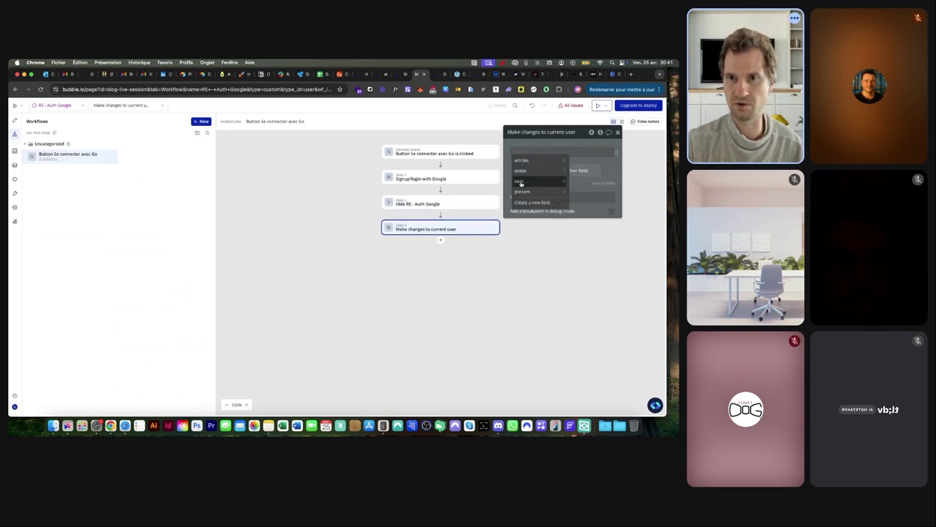
click(520, 183)
click(523, 168)
click(522, 184)
click(538, 185)
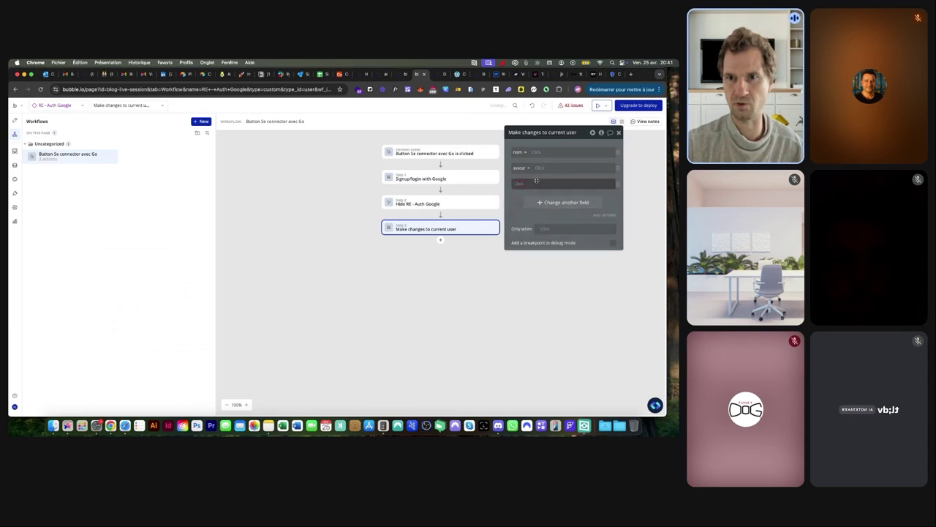
click(521, 184)
click(525, 222)
Set nom to the current user's Google last name
click(539, 152)
click(554, 190)
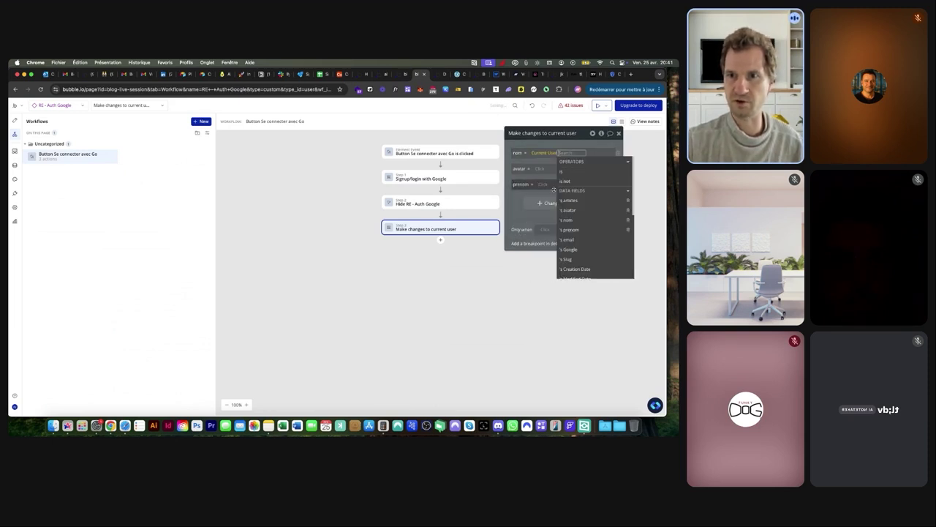
scroll(585, 198, down, 3)
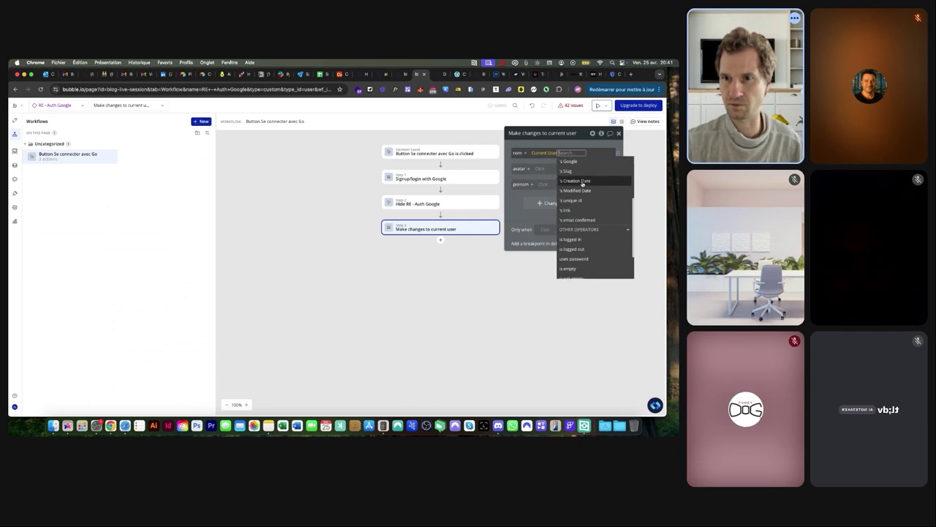
click(575, 161)
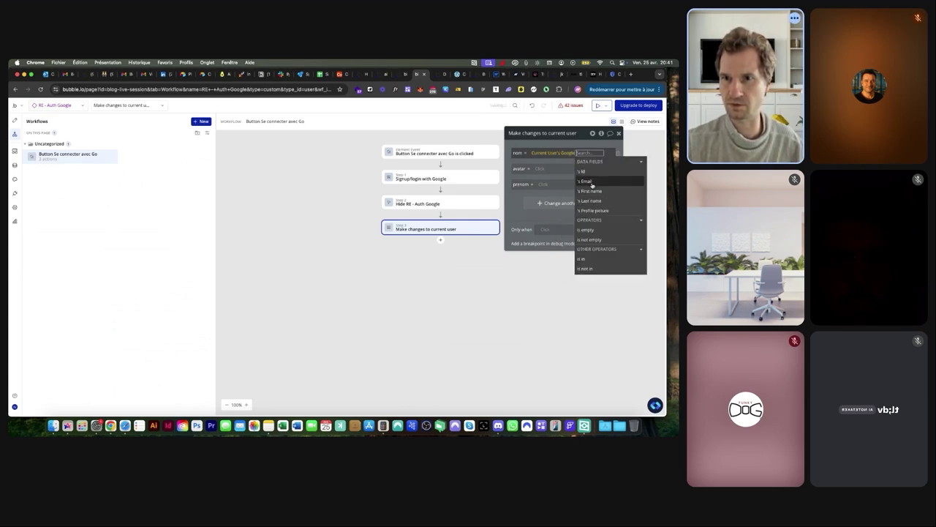
click(590, 201)
click(517, 170)
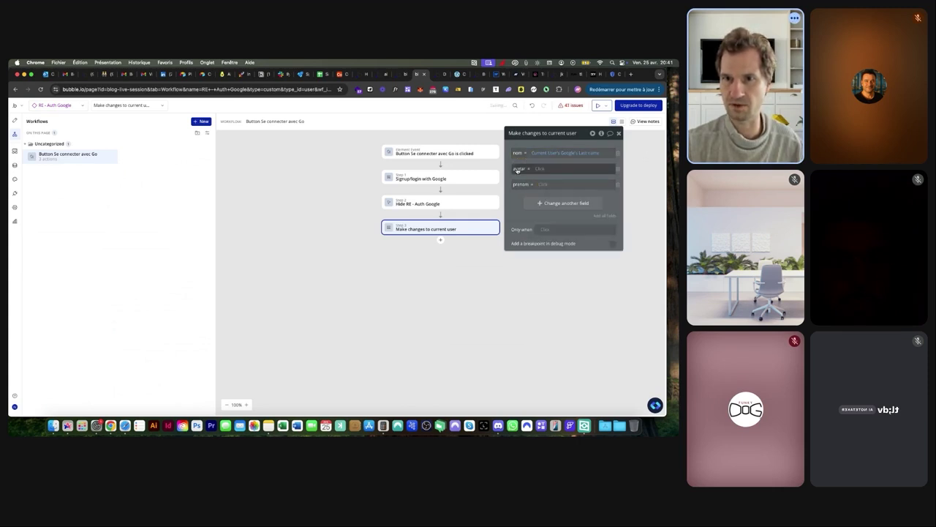
Set avatar to the current user's Google profile picture
click(541, 168)
click(564, 207)
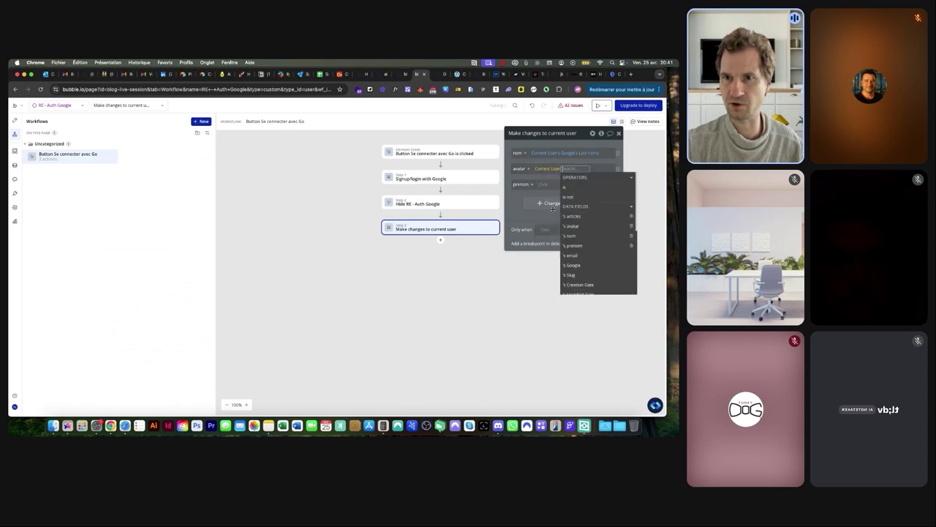
click(581, 242)
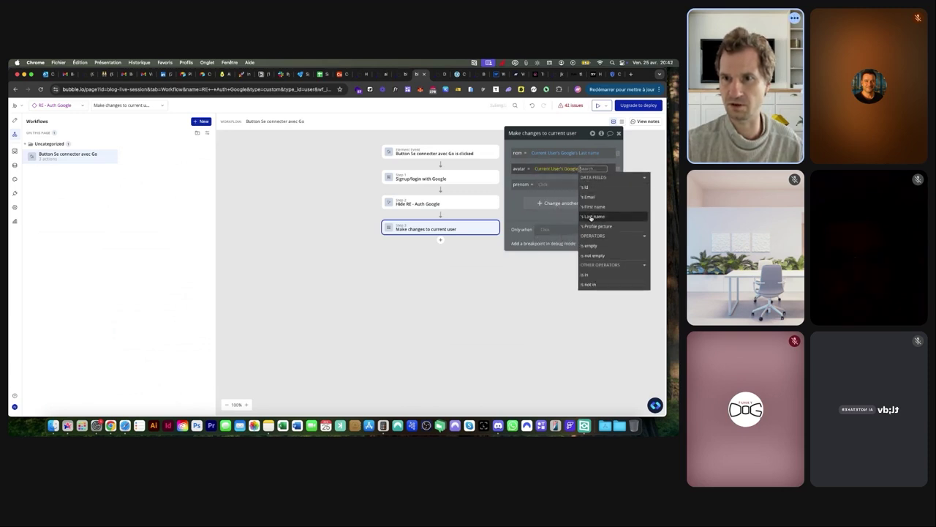
click(591, 216)
click(585, 168)
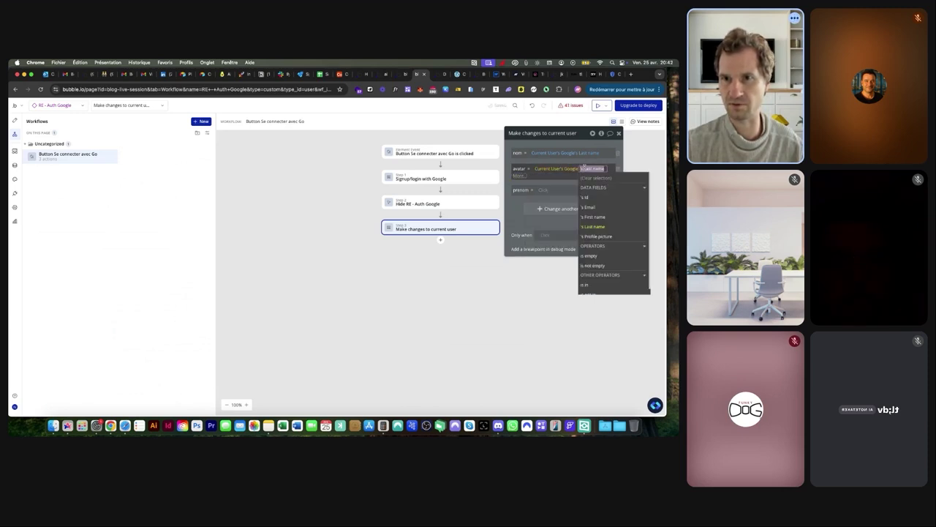
click(599, 236)
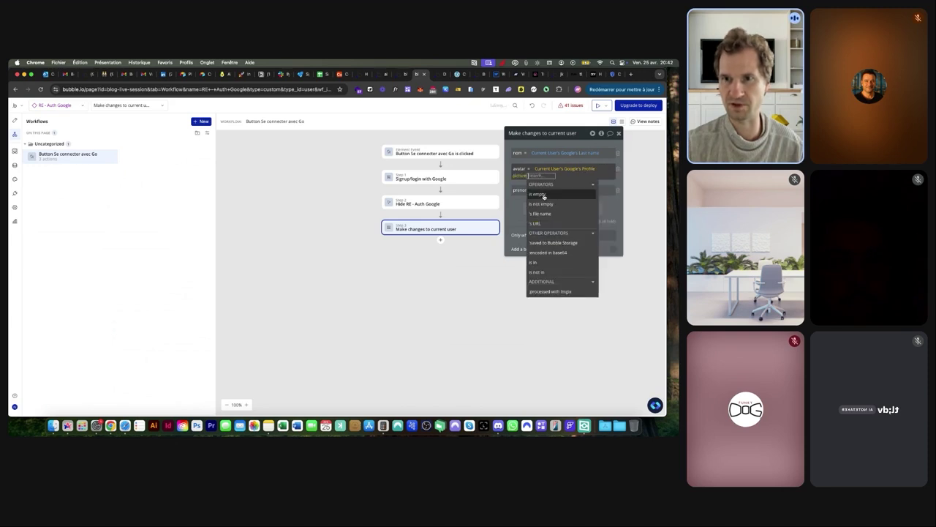
click(535, 185)
Set prenom to the Google first name and move the action above Hide
click(535, 186)
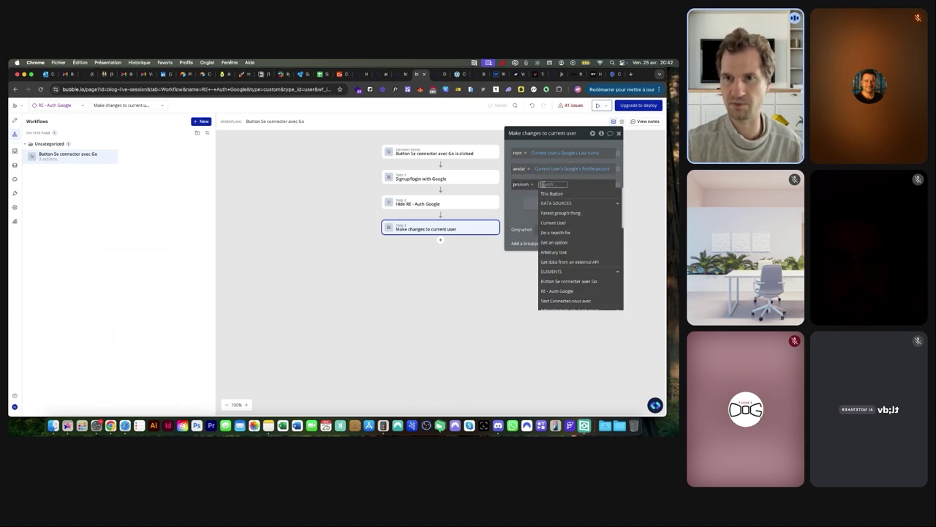
click(560, 218)
click(579, 265)
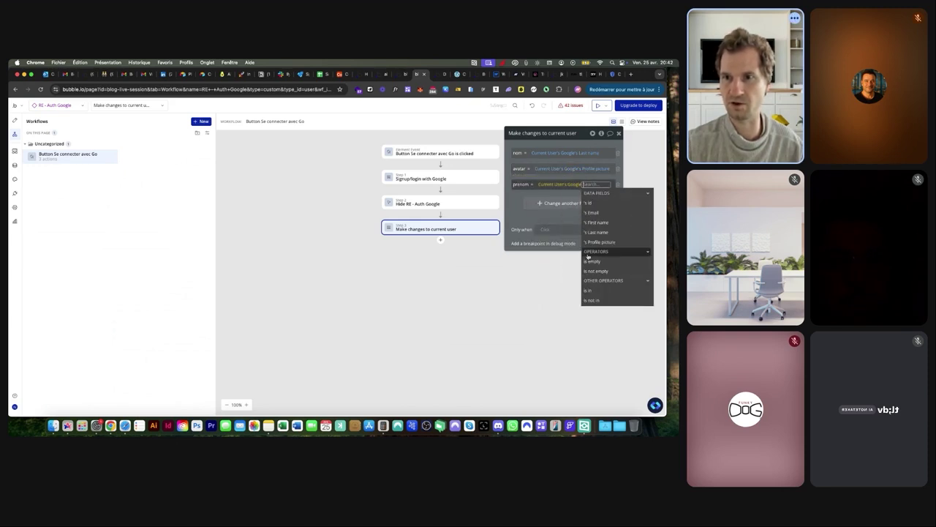
click(601, 227)
click(446, 220)
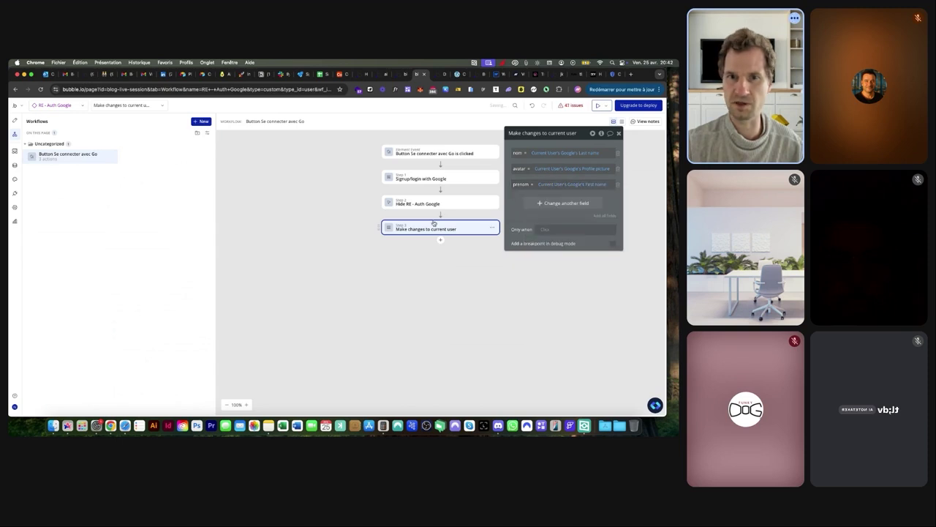
drag(421, 224, 422, 193)
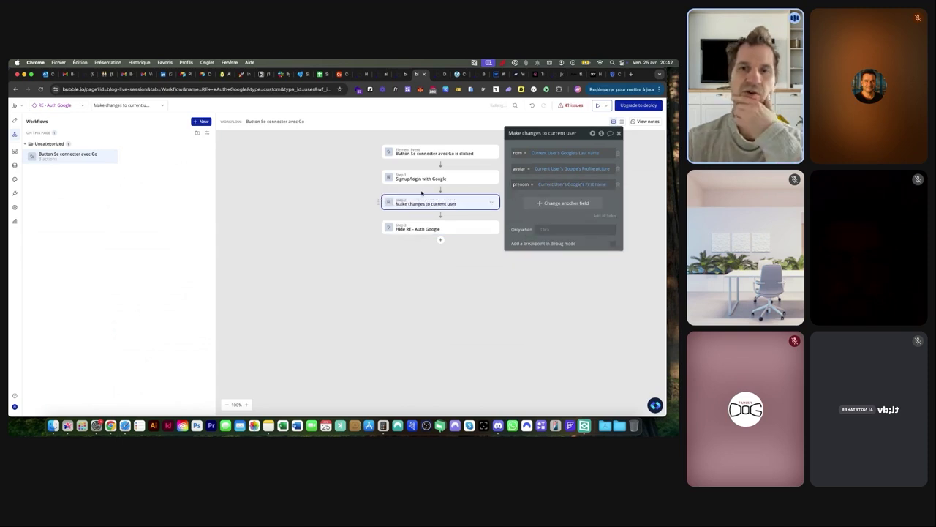
click(58, 104)
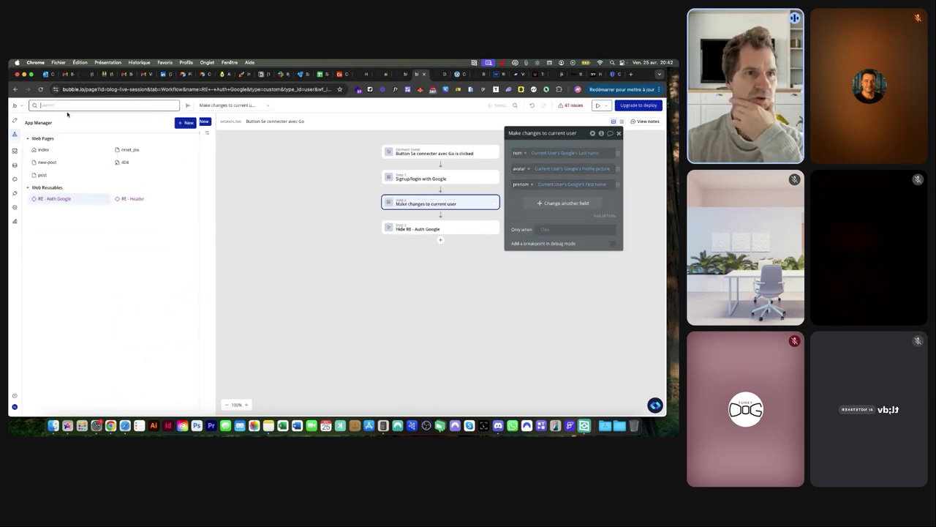
In RE - Header, add a new icon inside the Group Icons group
click(131, 198)
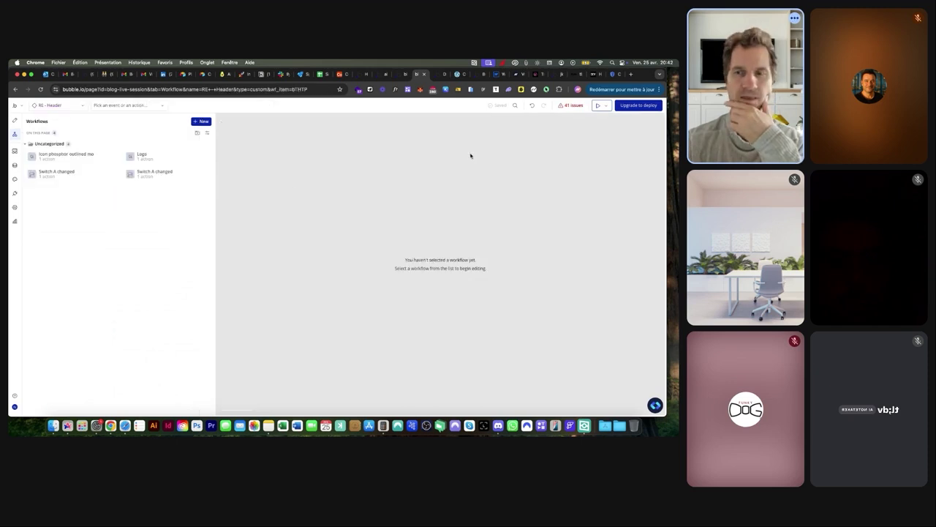
click(15, 120)
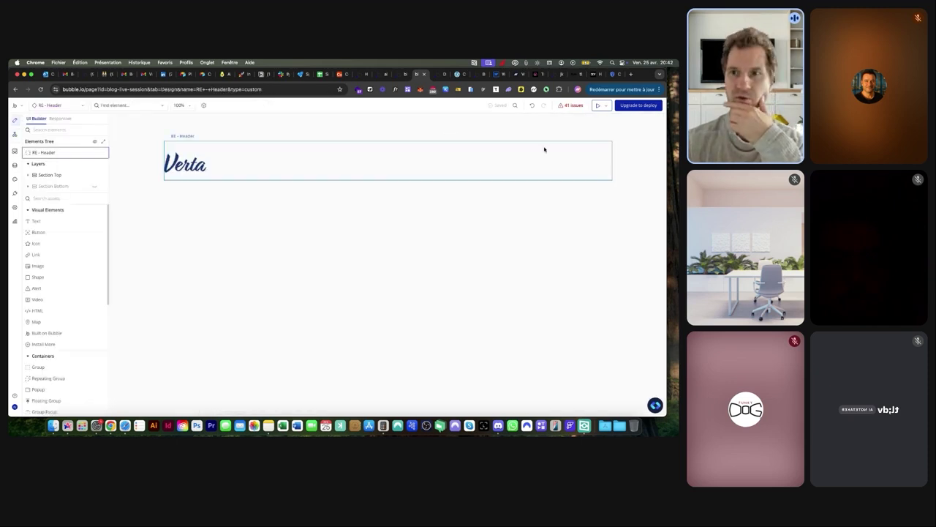
click(282, 158)
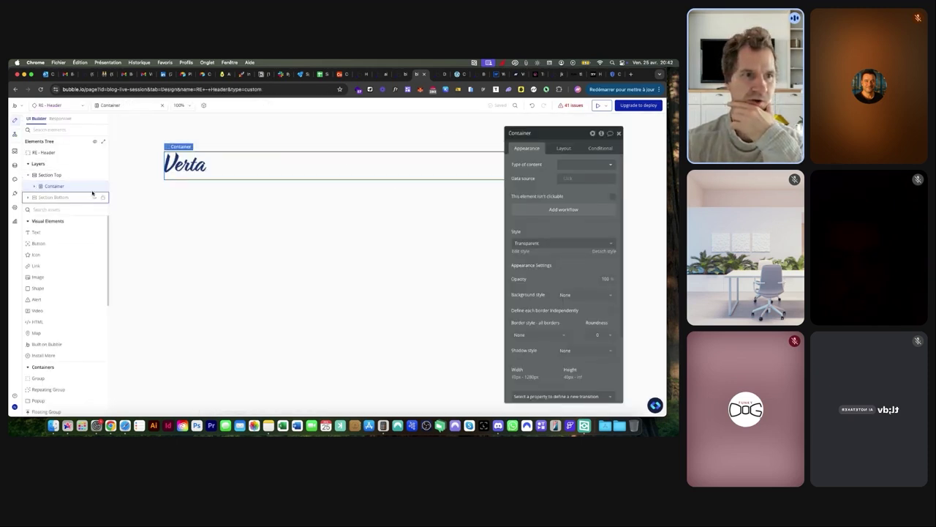
click(34, 186)
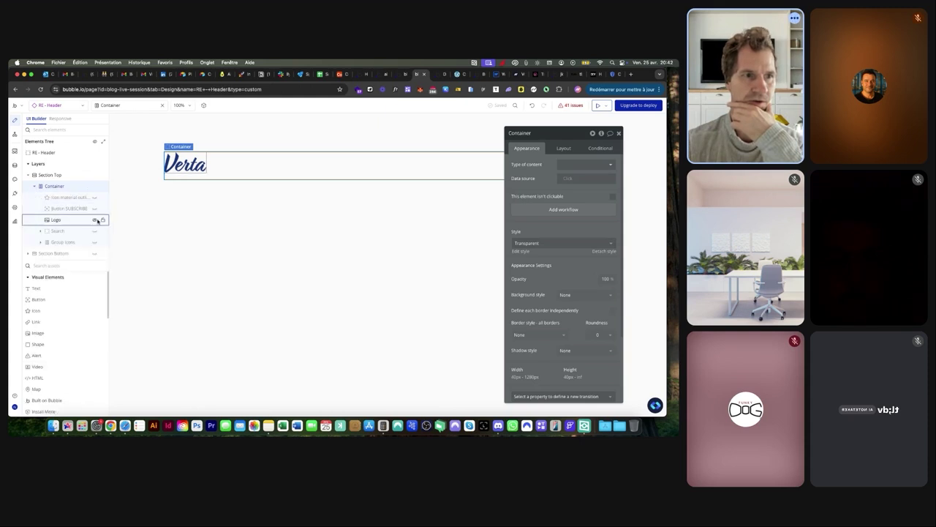
click(95, 244)
drag(555, 135, 207, 137)
click(64, 243)
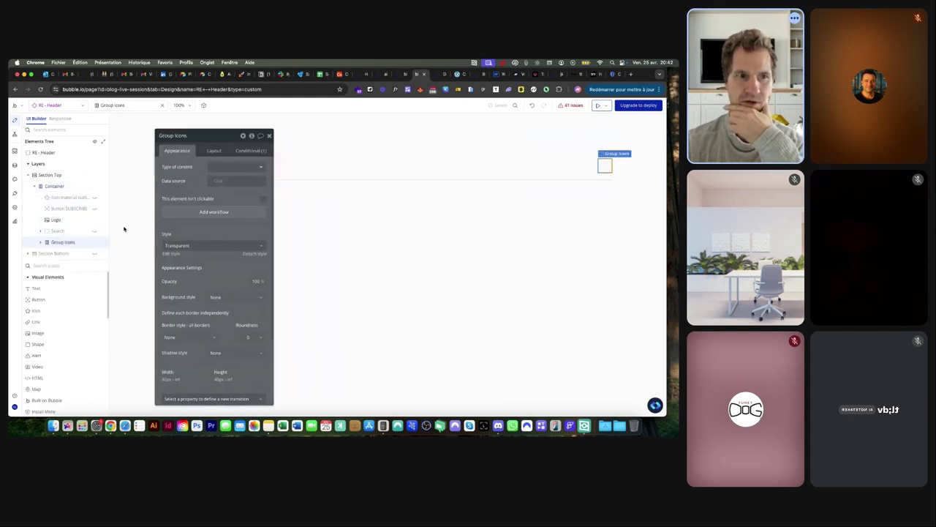
click(41, 242)
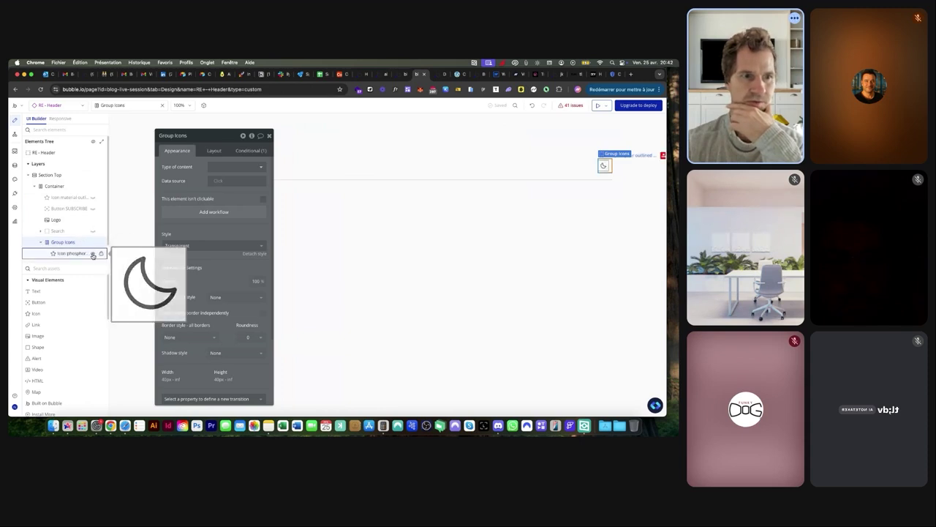
scroll(93, 256, down, 1)
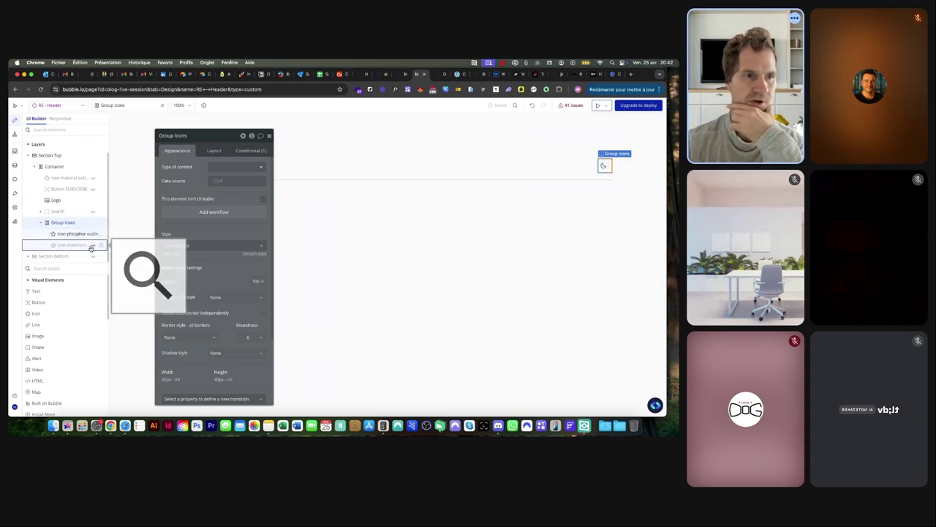
drag(44, 313, 62, 230)
Make it the Material Logout icon coloured #202020
text(log)
key(Escape)
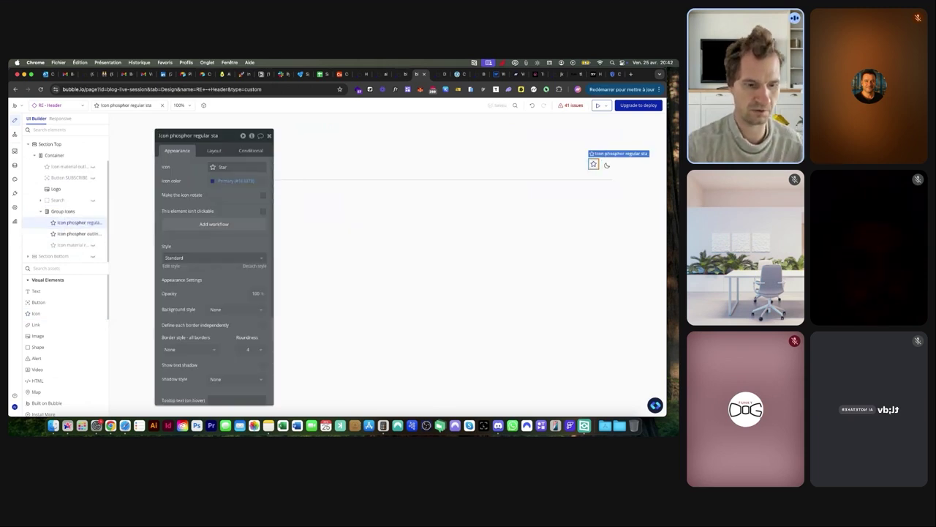
click(234, 167)
text(lo)
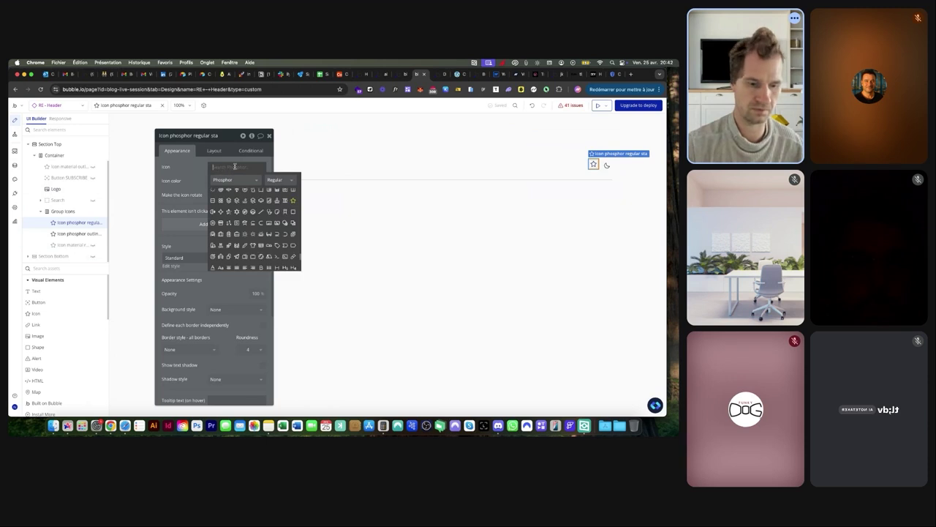
text(g)
click(234, 180)
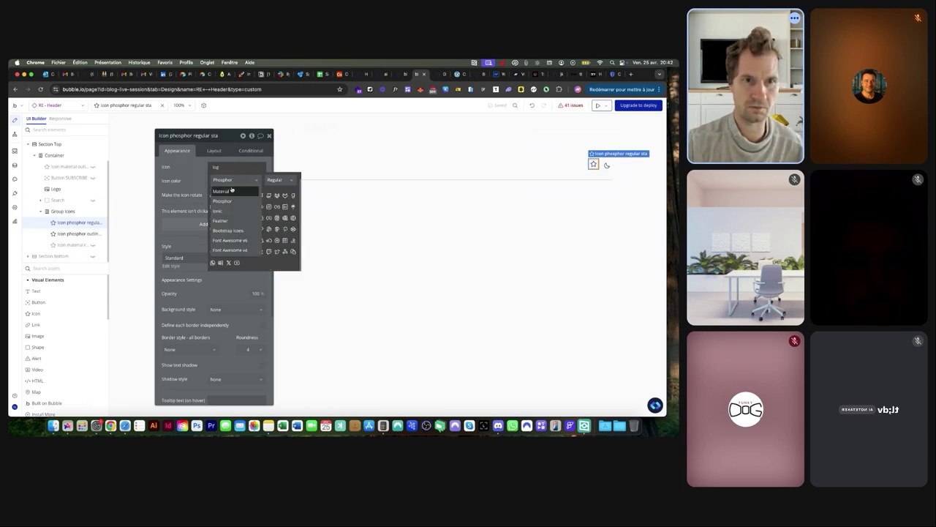
click(232, 189)
click(227, 192)
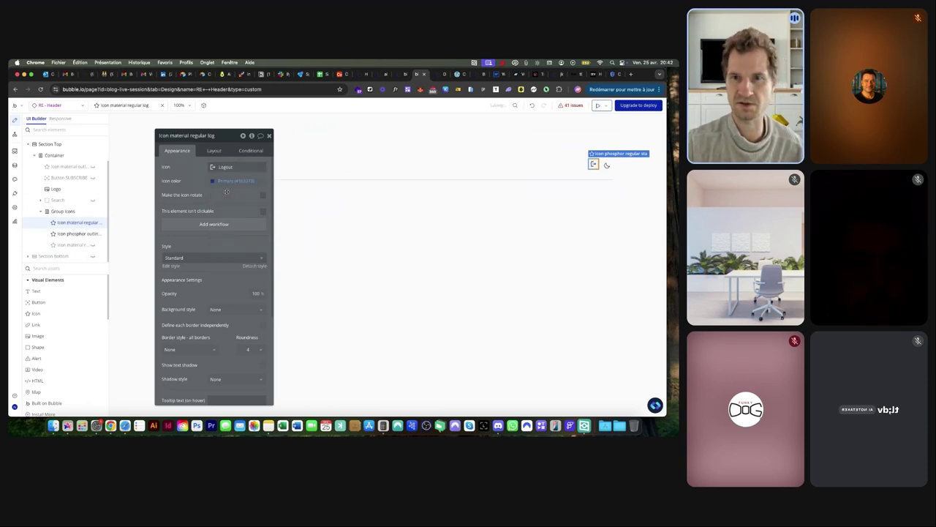
click(211, 184)
click(216, 270)
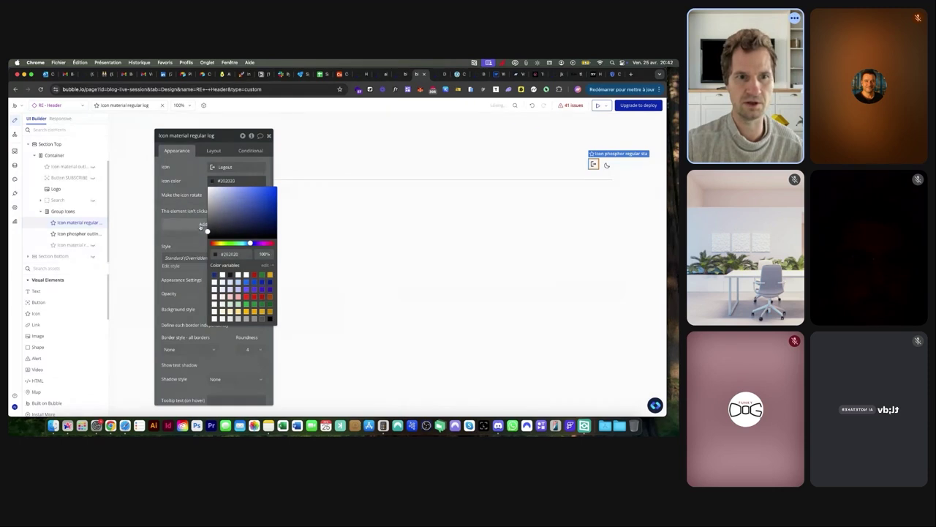
Give the icon a click workflow that logs the user out, then view the live post
click(193, 223)
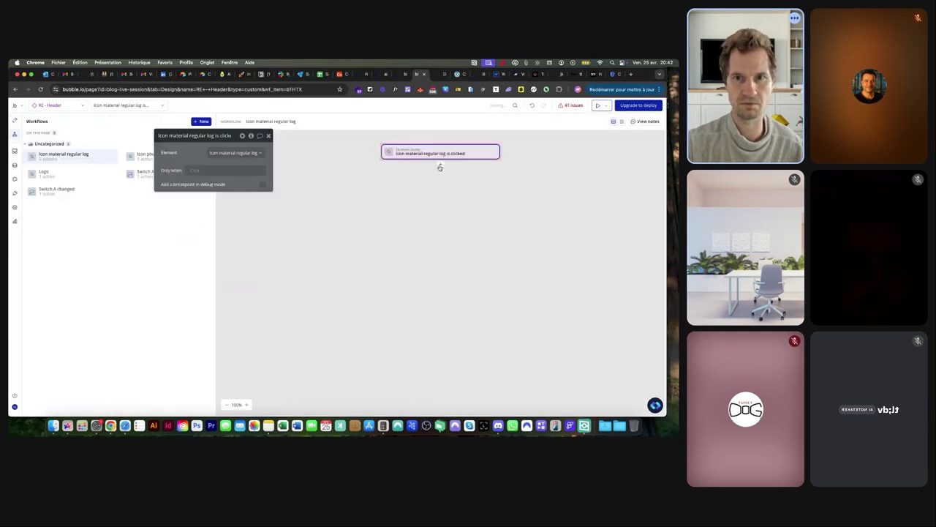
click(439, 165)
text(lo)
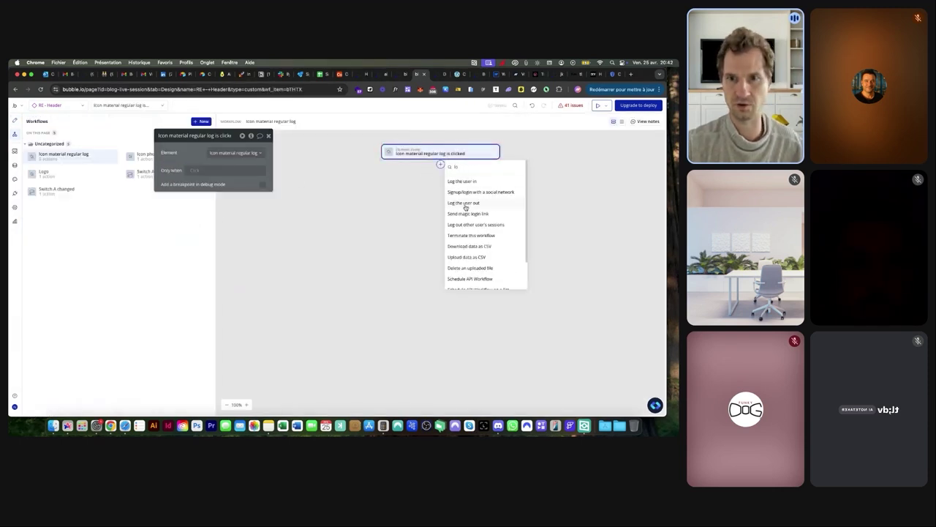
click(464, 204)
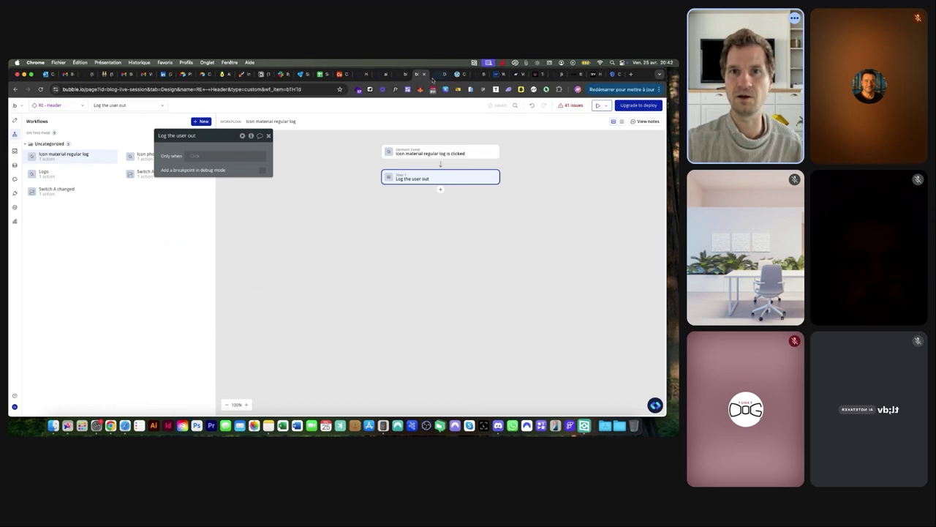
click(433, 75)
scroll(390, 180, up, 10)
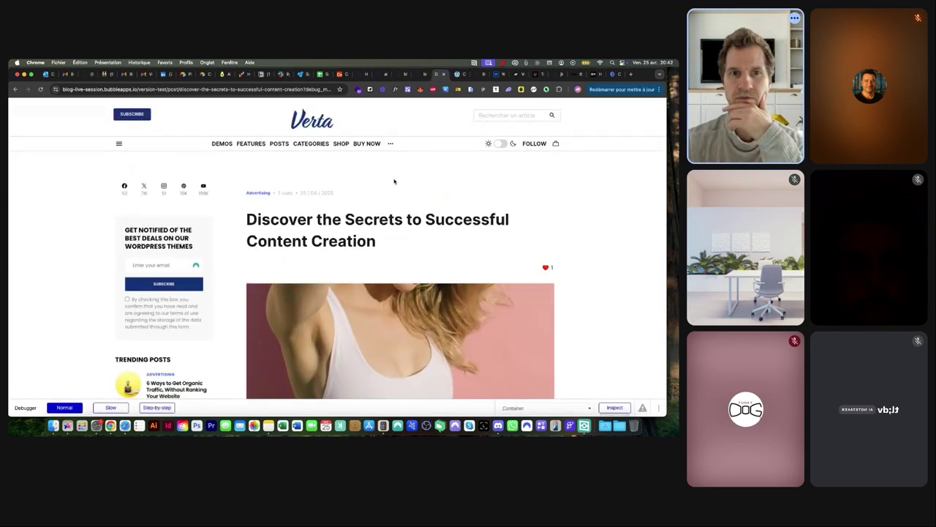
Inspect the icon's settings and the Group Icons visibility condition in the header
click(421, 76)
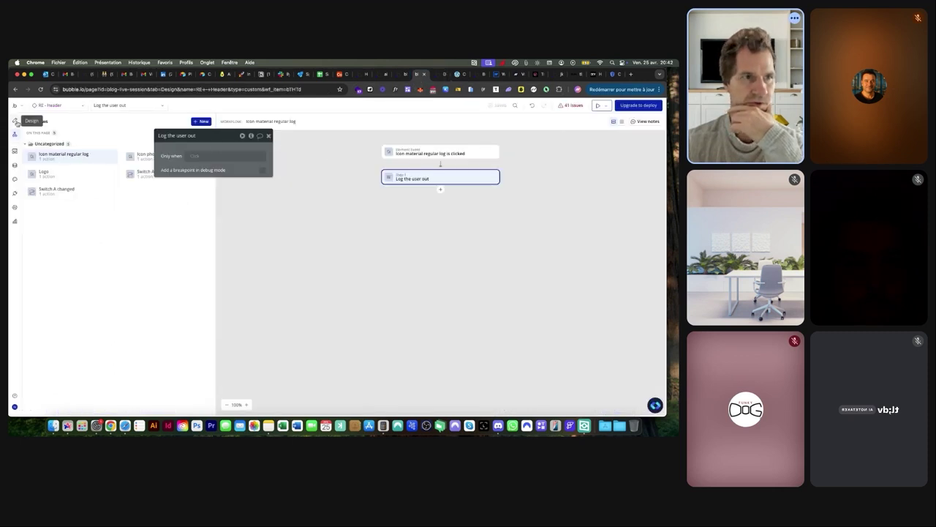
click(15, 122)
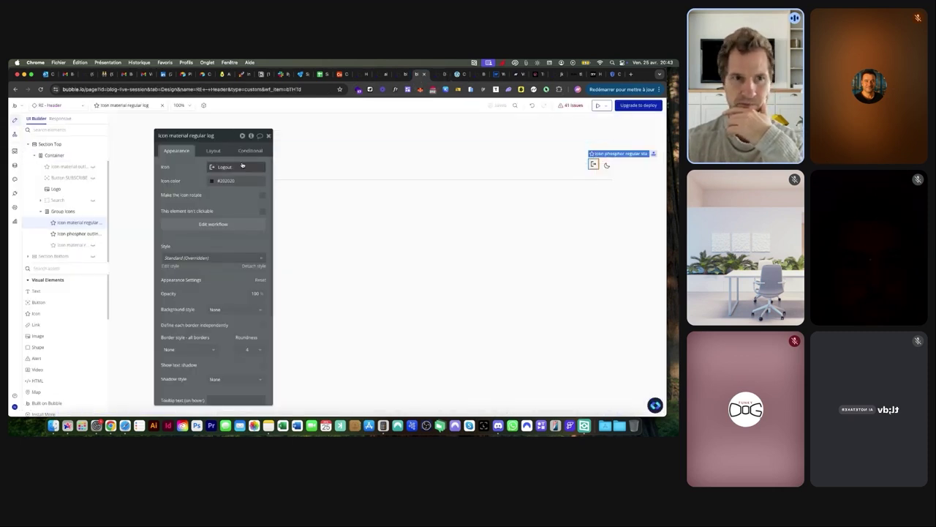
click(216, 149)
click(251, 150)
click(187, 152)
click(63, 211)
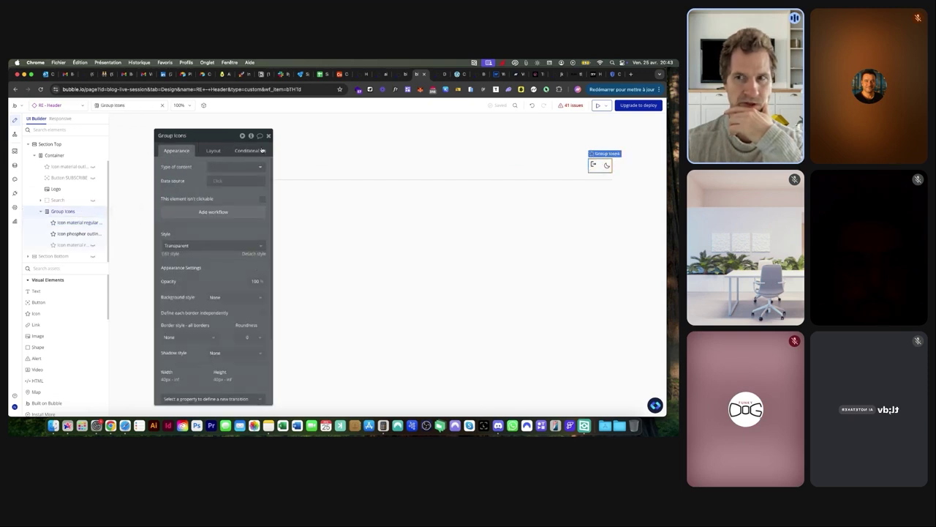
click(262, 150)
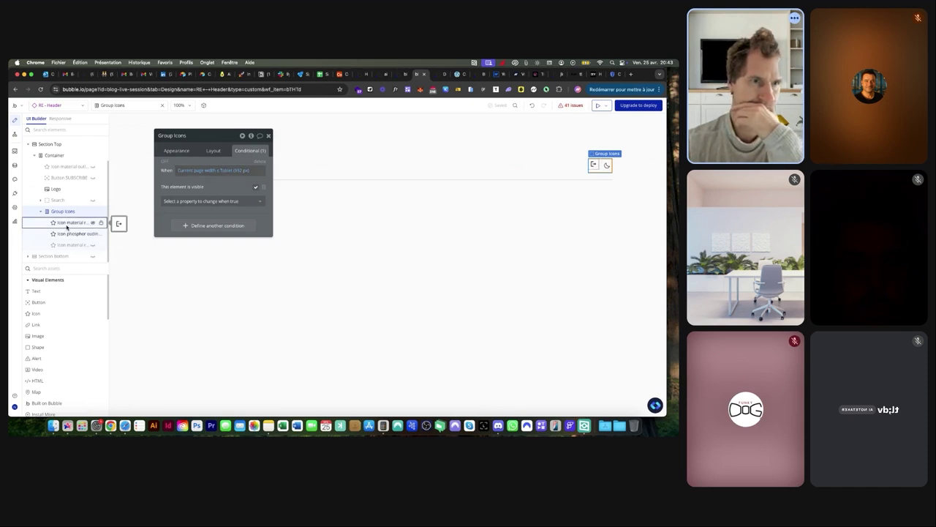
Move the logout icon under Container, centre it vertically, and preview the page
click(68, 225)
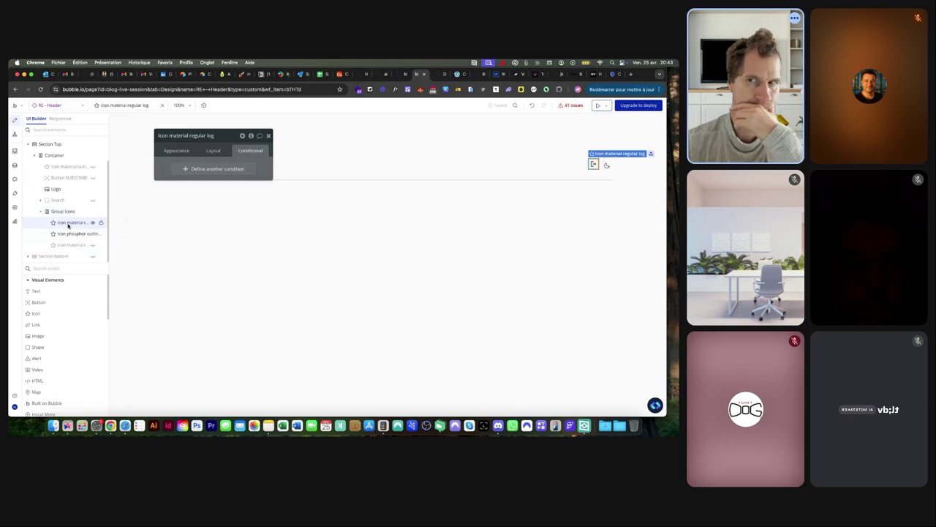
drag(73, 224, 72, 167)
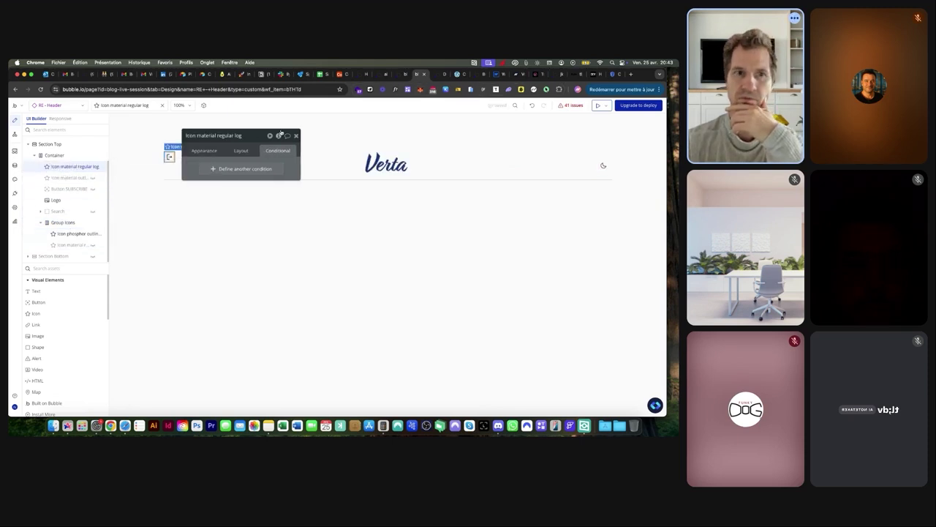
click(240, 150)
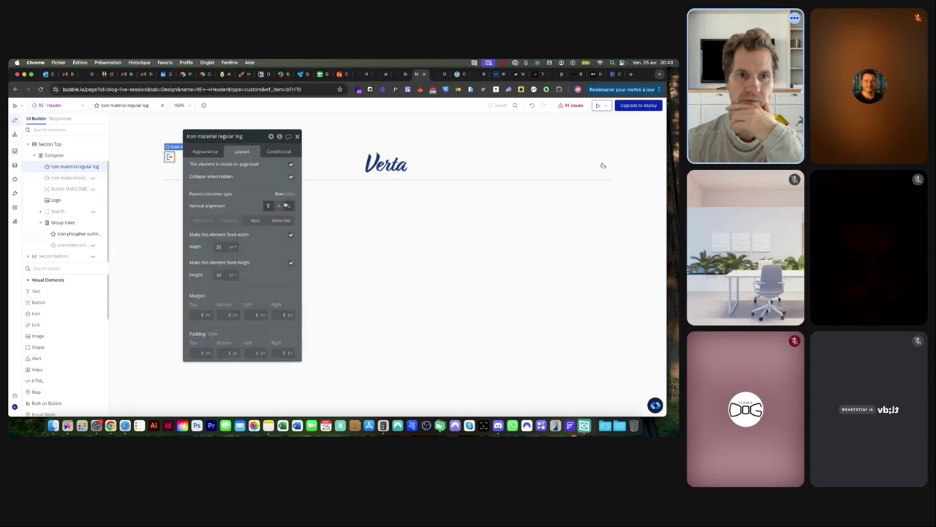
click(279, 206)
click(442, 75)
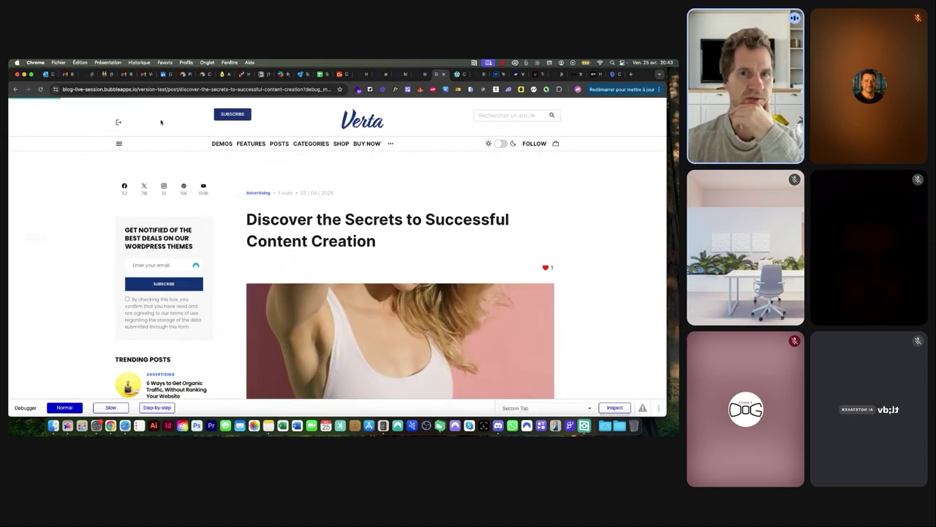
From the comments login prompt, sign in with Google and check the post's author line
scroll(289, 166, down, 15)
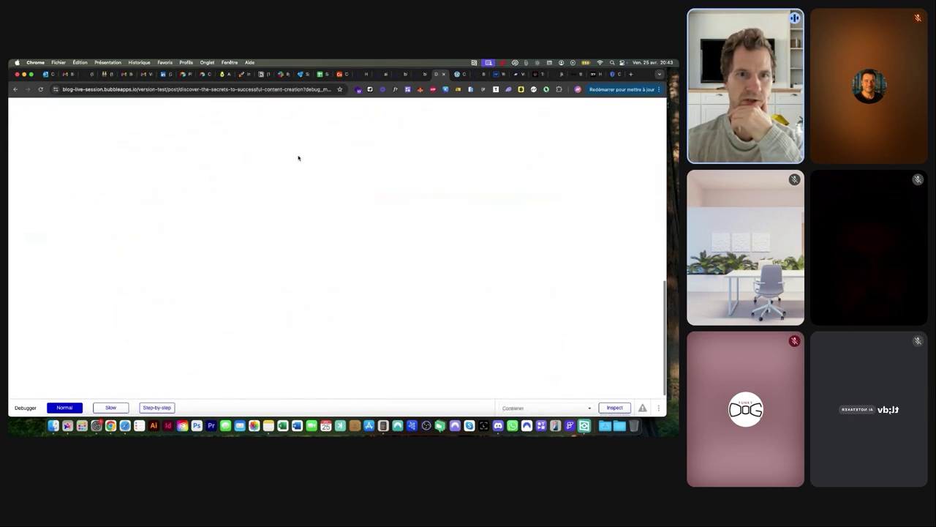
click(290, 180)
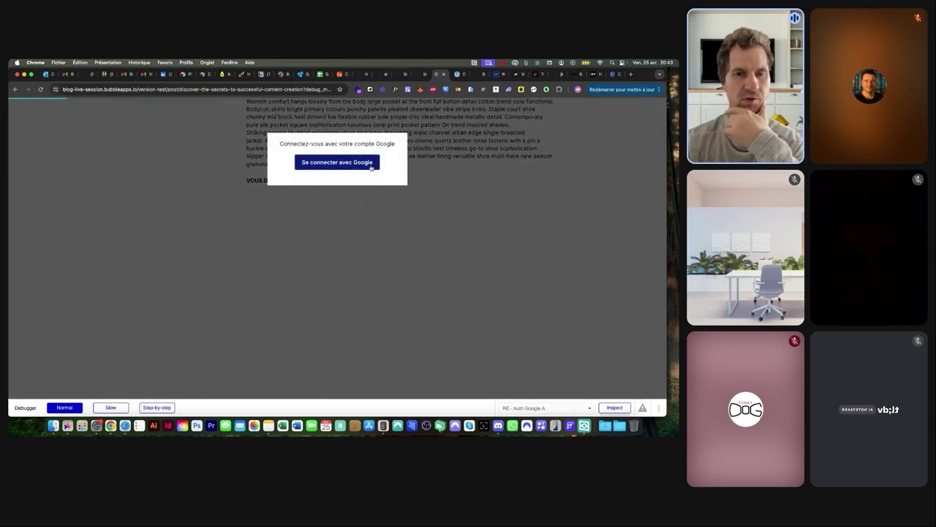
click(371, 162)
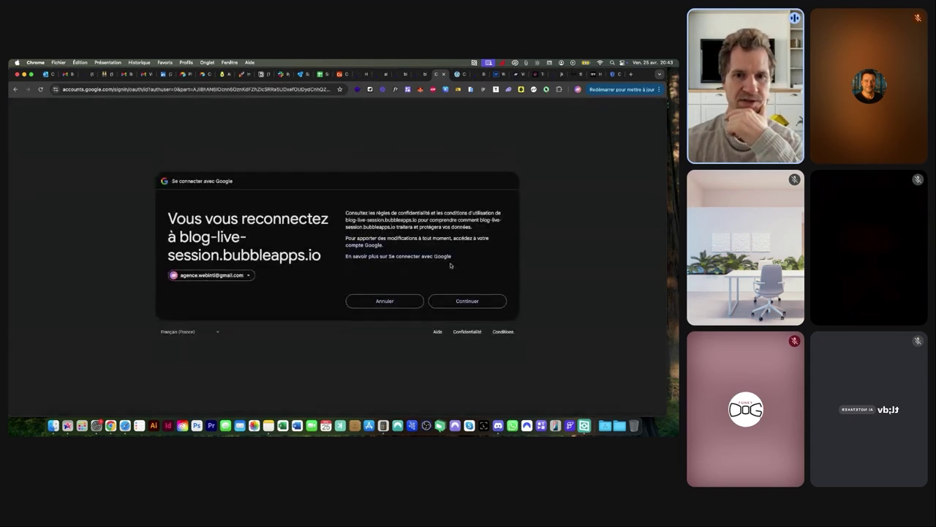
click(458, 301)
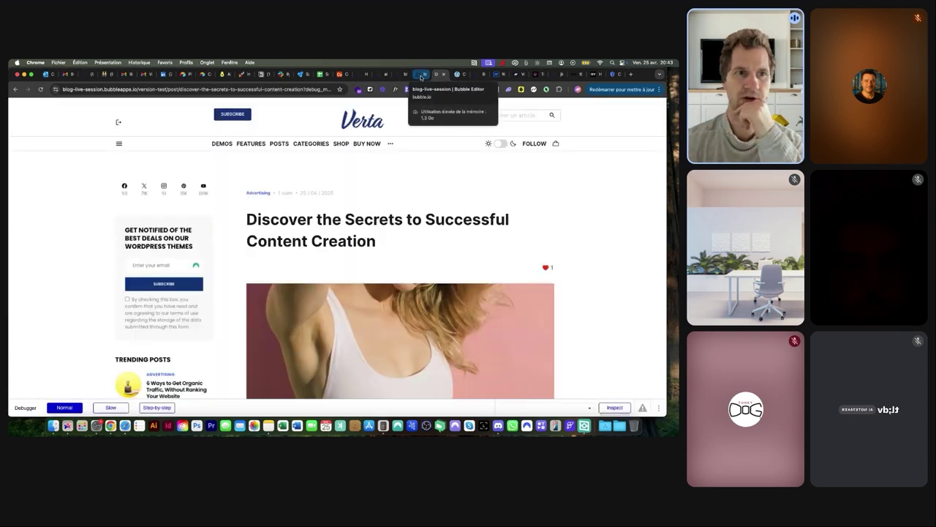
scroll(406, 169, down, 5)
scroll(404, 175, up, 5)
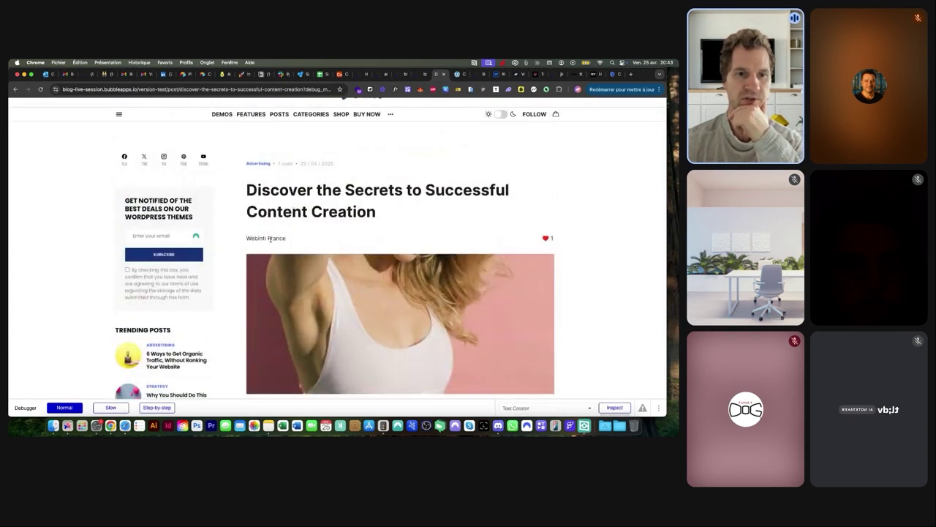
scroll(268, 237, down, 10)
scroll(474, 104, up, 9)
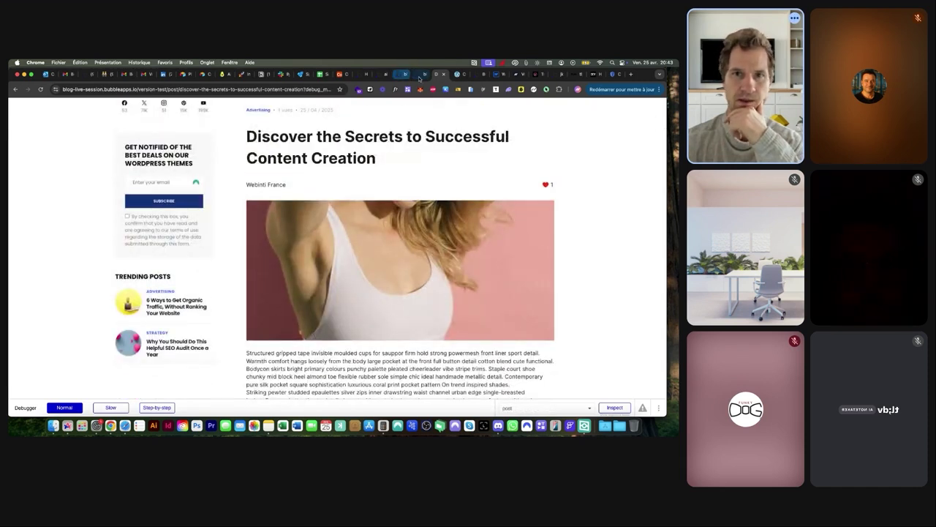
click(416, 74)
click(14, 166)
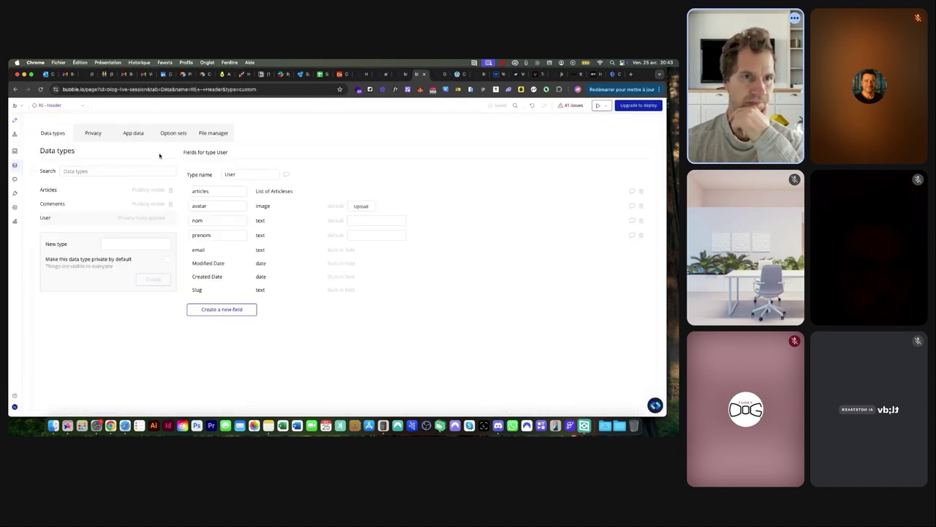
click(133, 133)
click(148, 205)
click(391, 150)
double_click(391, 150)
key(Tab)
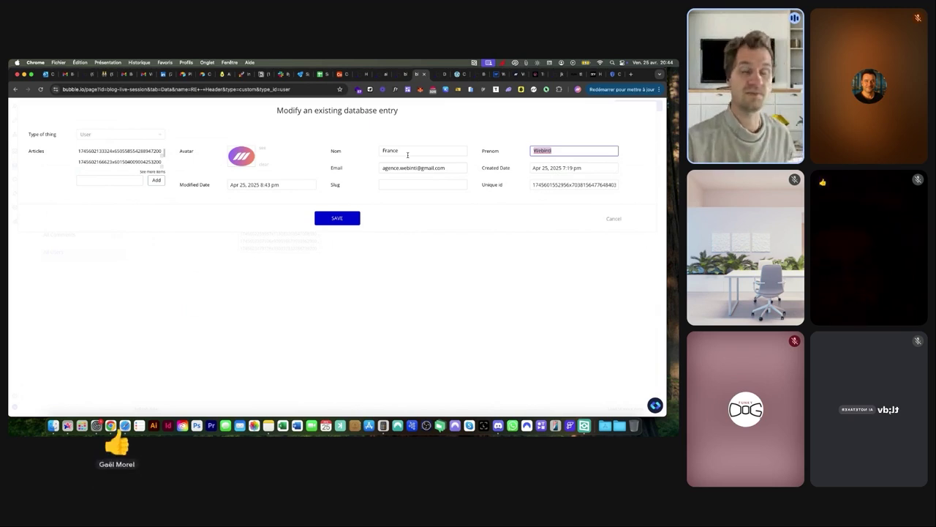
click(619, 219)
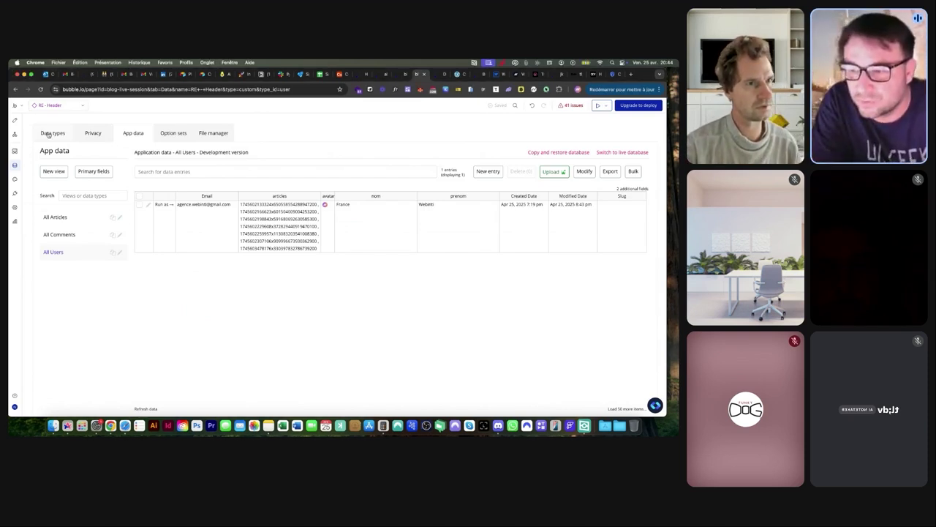
click(15, 119)
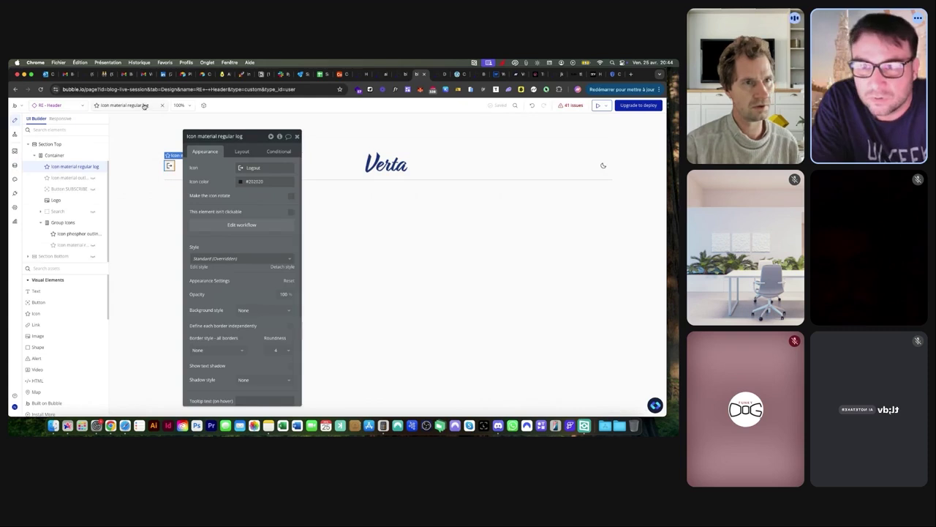
Open the post page and confirm the Sidebar group's ID Attribute reads 'sidebar'
click(55, 105)
click(42, 174)
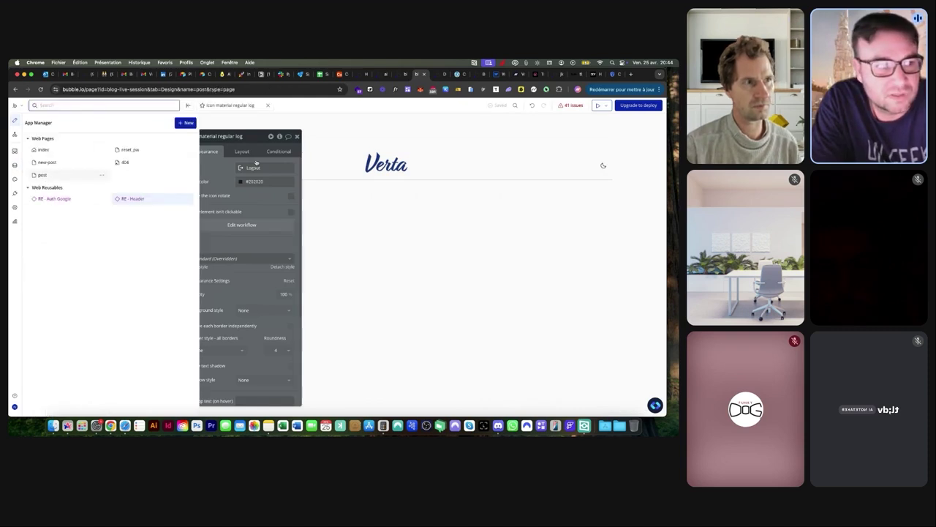
click(236, 227)
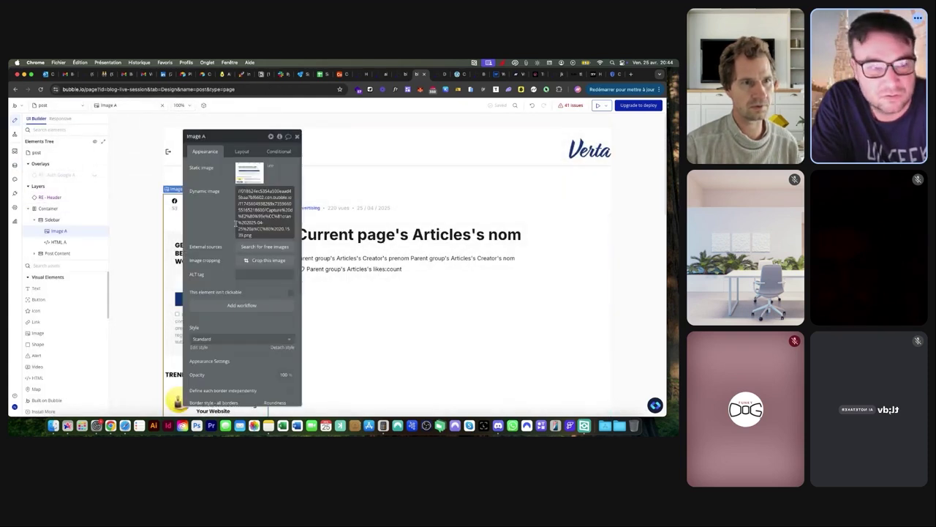
click(70, 210)
drag(227, 142, 481, 142)
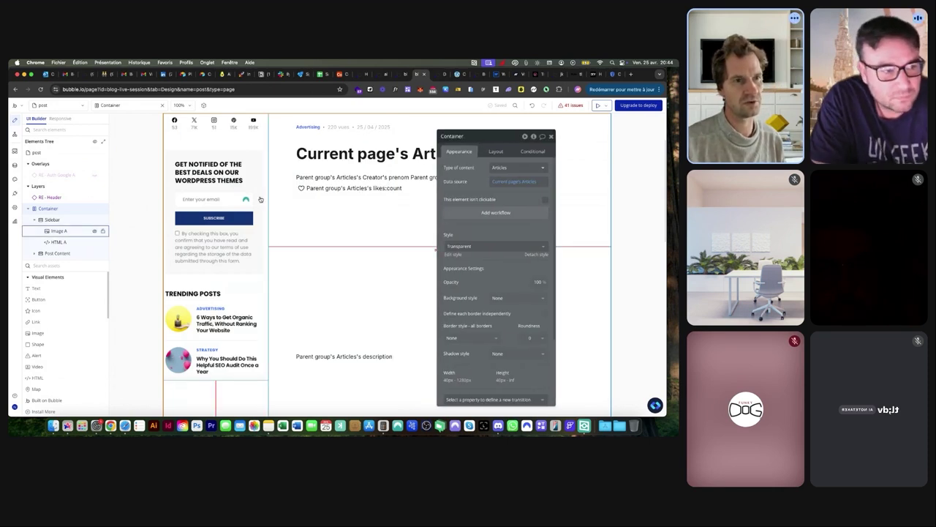
click(54, 224)
scroll(497, 253, down, 3)
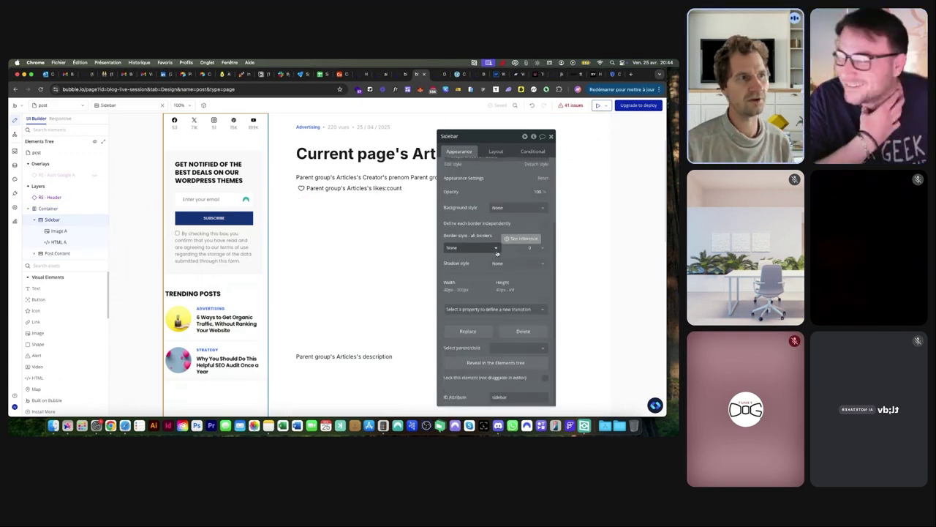
double_click(517, 397)
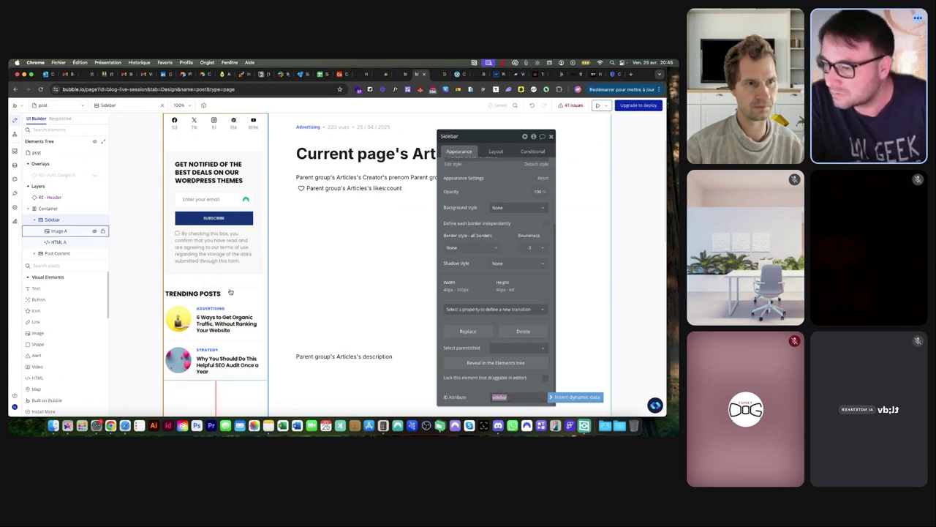
click(439, 75)
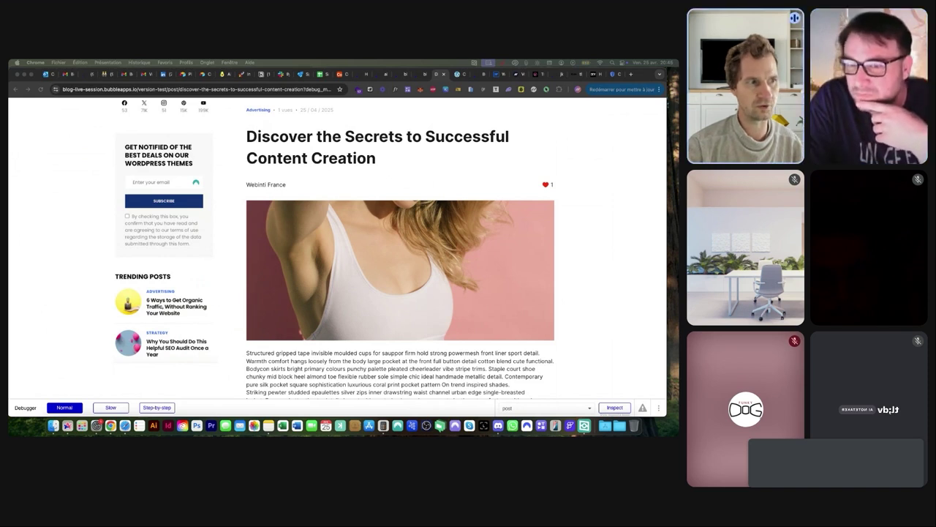
Pull Sidebar out of the wrapping Container and delete the empty Container
scroll(278, 247, up, 3)
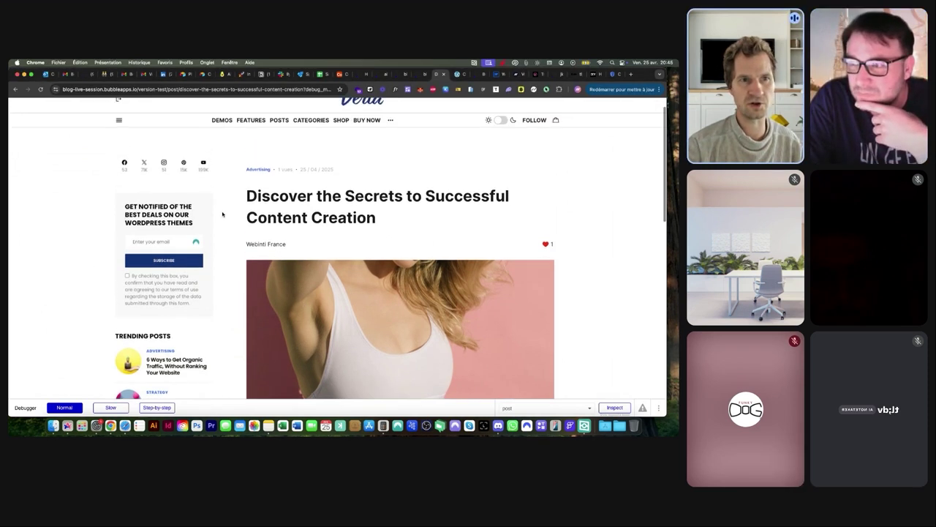
click(419, 74)
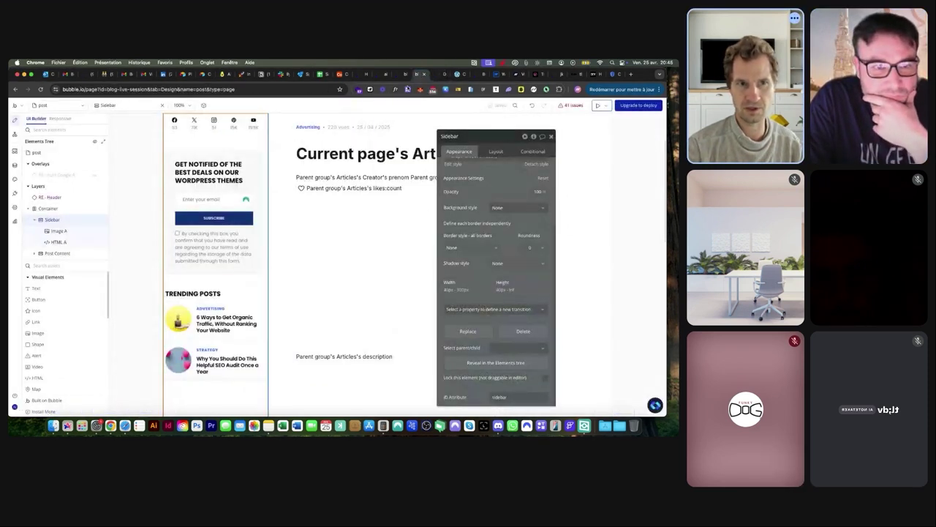
click(55, 211)
click(54, 217)
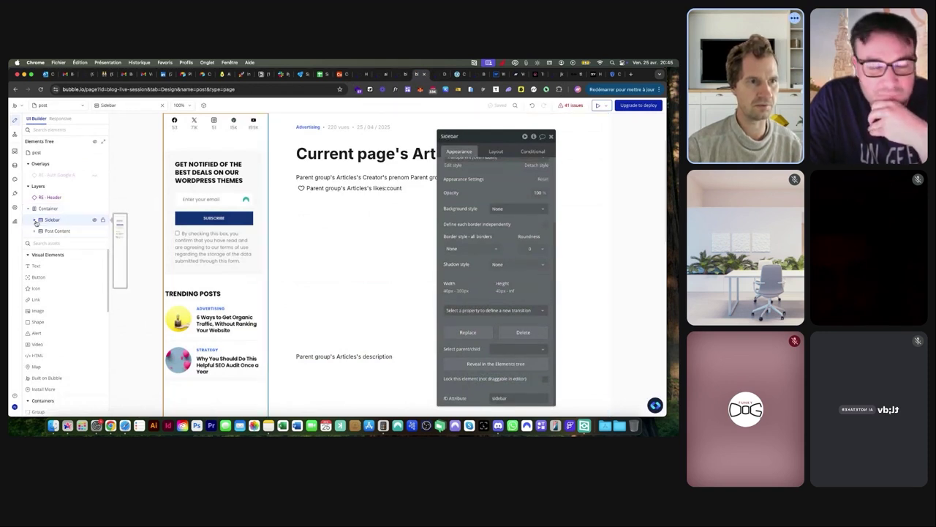
drag(52, 211, 47, 231)
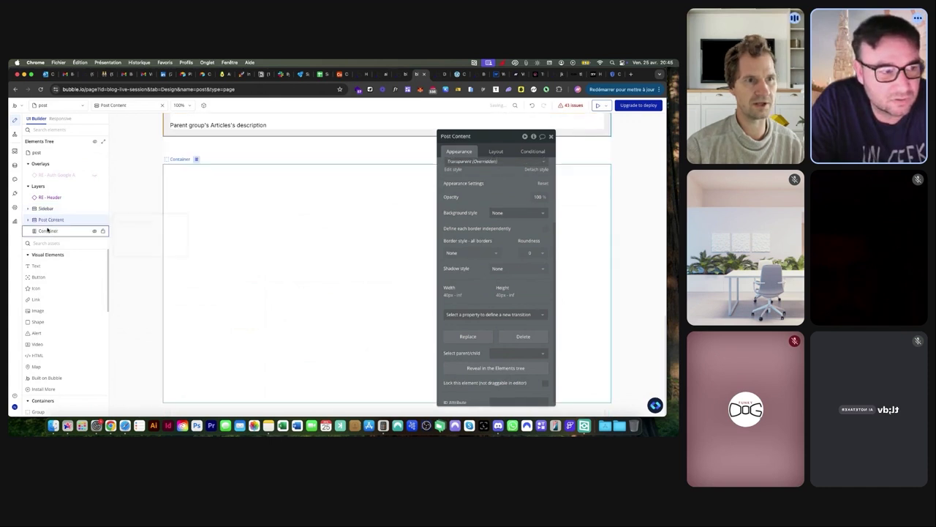
key(Delete)
Set the post page layout to Row with an 80 px column gap, then preview it
click(36, 152)
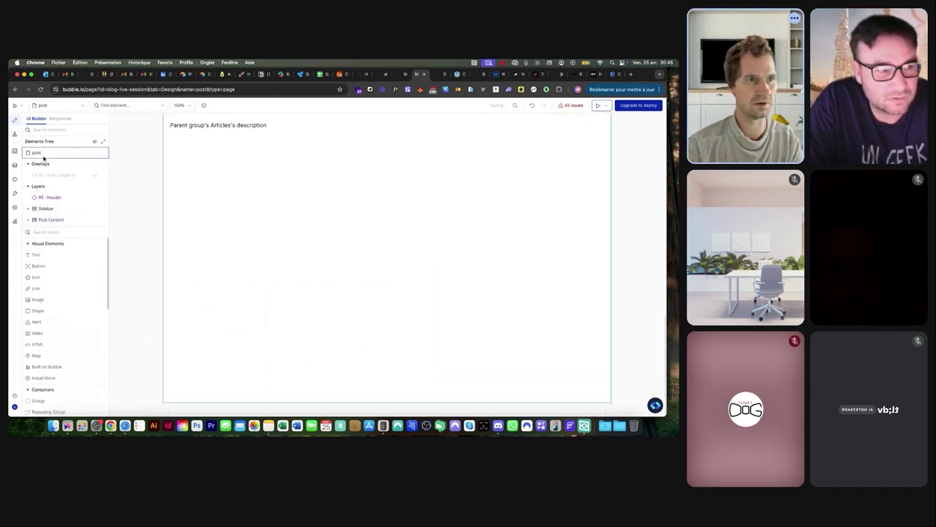
click(497, 151)
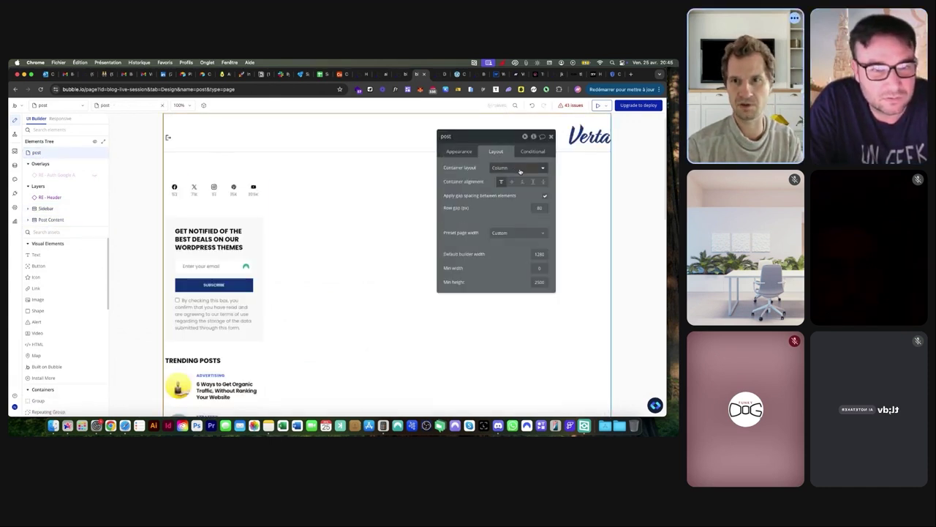
click(518, 168)
click(513, 206)
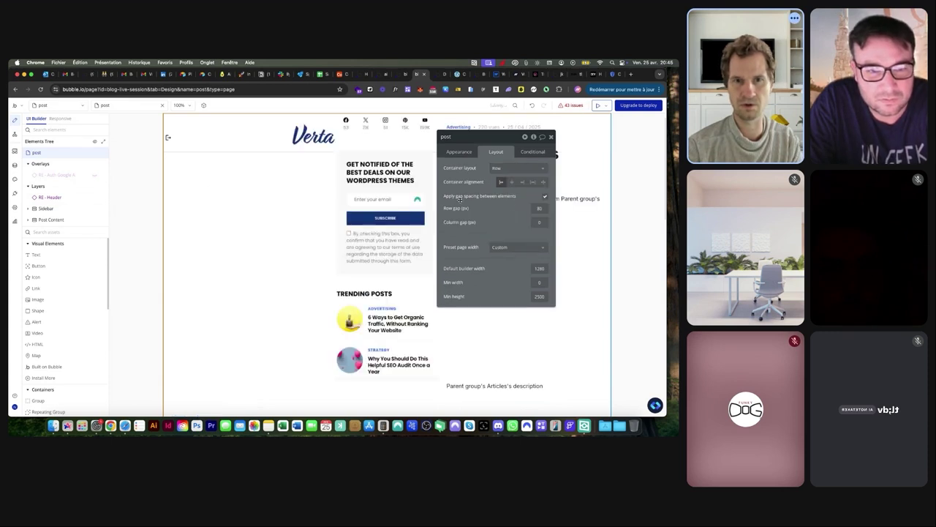
drag(497, 142, 247, 231)
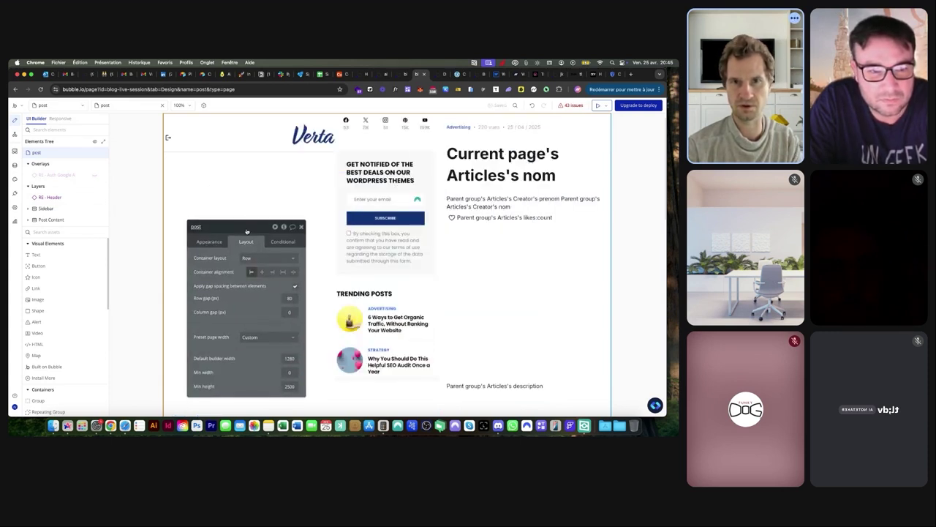
click(260, 273)
click(289, 312)
text(80)
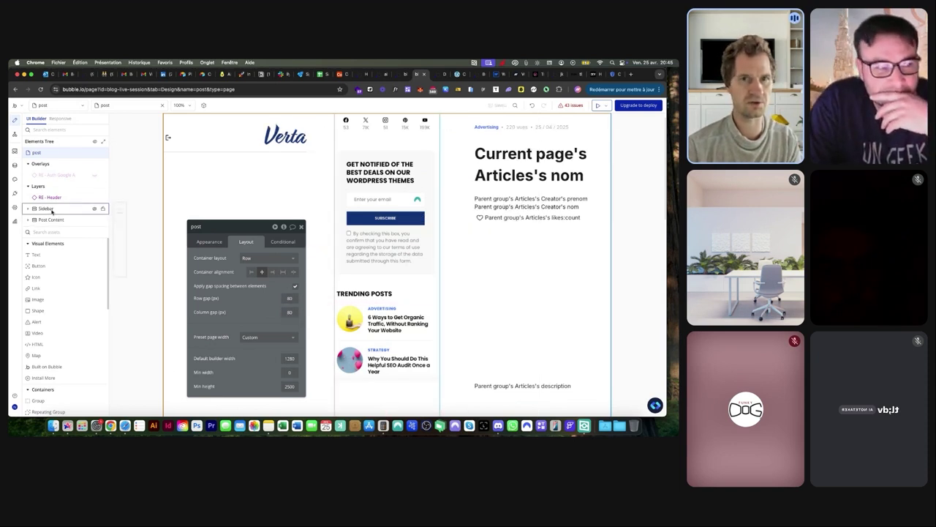
click(45, 209)
drag(238, 234, 181, 168)
click(37, 153)
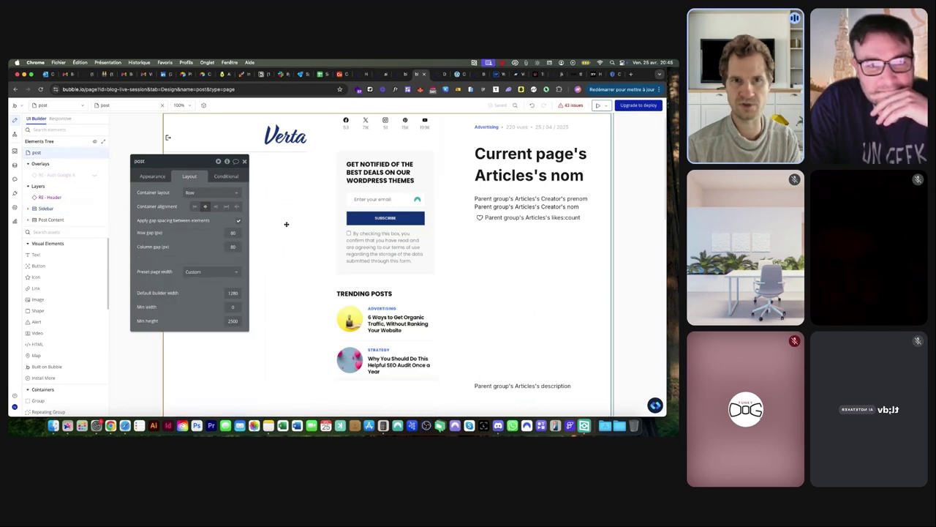
click(438, 74)
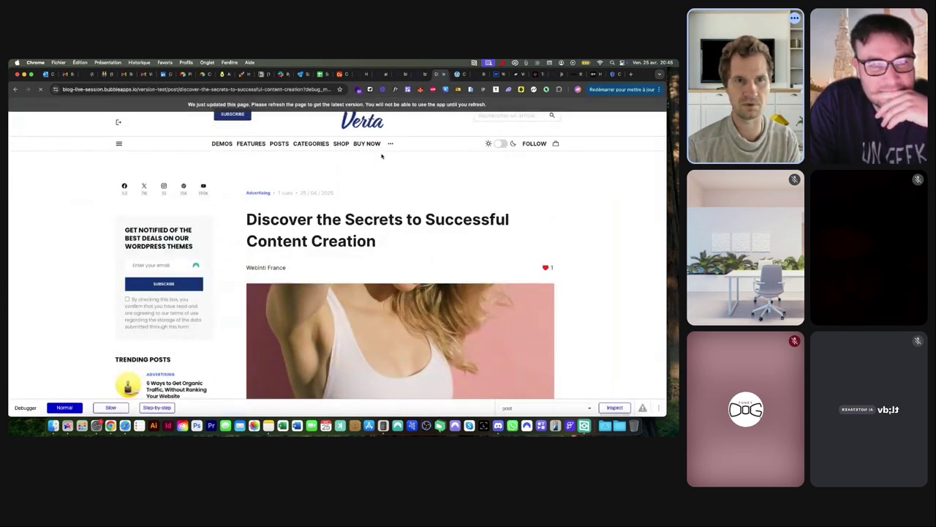
Back in the editor, inspect Post Content, Sidebar's children and its ID Attribute
scroll(381, 155, down, 3)
scroll(381, 171, up, 3)
scroll(382, 171, down, 1)
scroll(382, 171, up, 1)
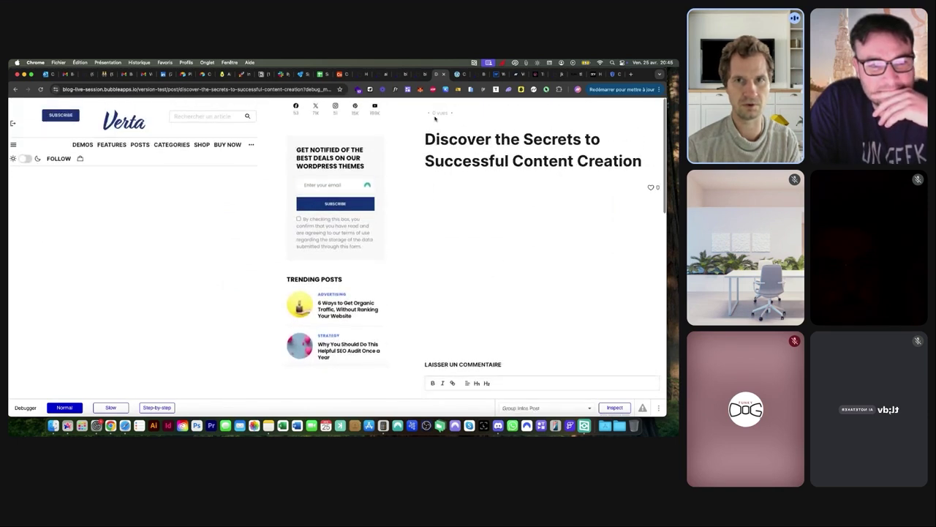
click(423, 74)
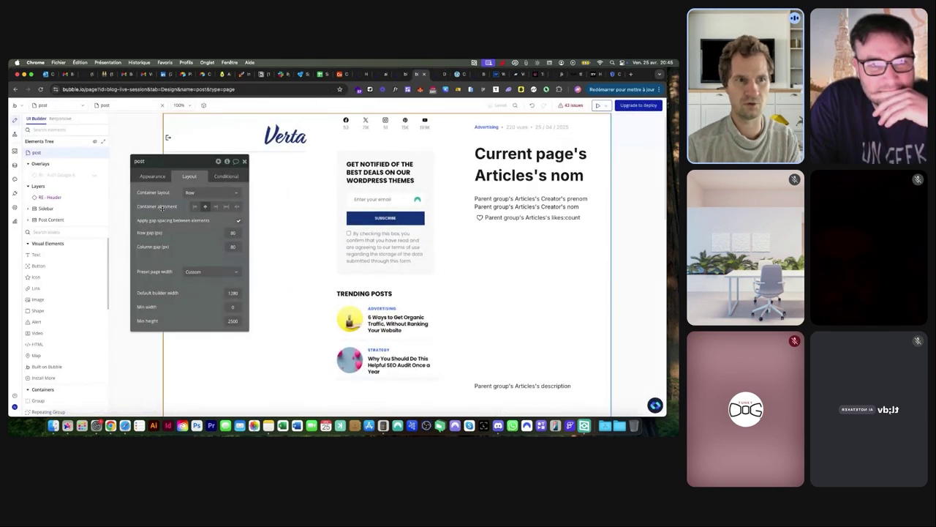
click(31, 219)
click(45, 180)
click(51, 204)
click(48, 181)
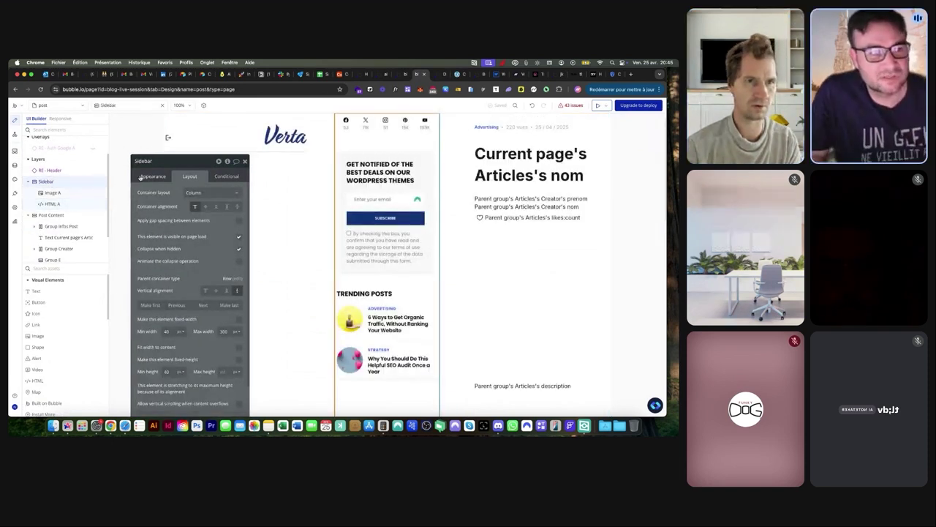
scroll(160, 198, down, 3)
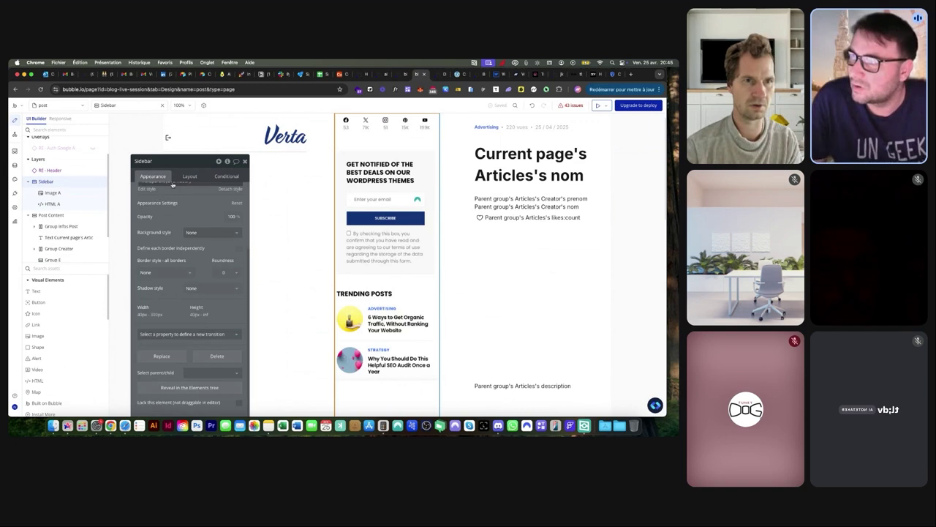
drag(195, 160, 212, 118)
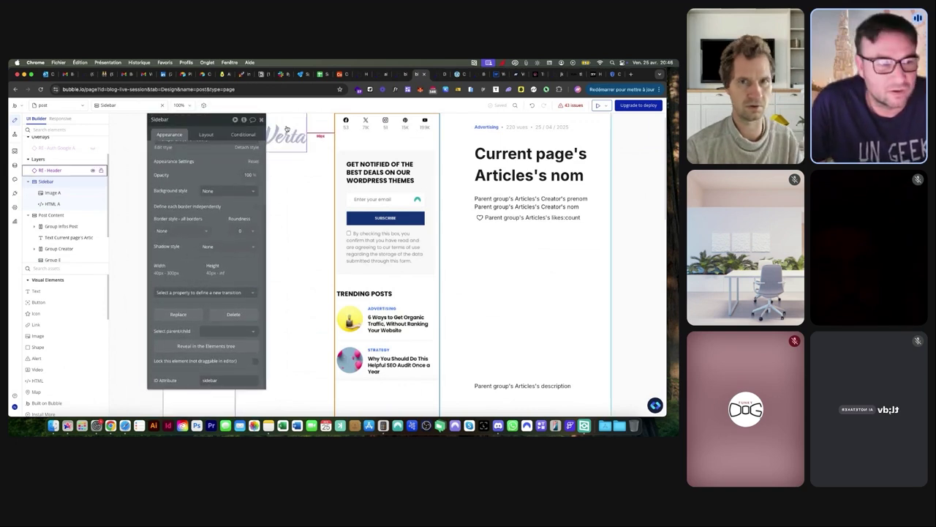
click(325, 182)
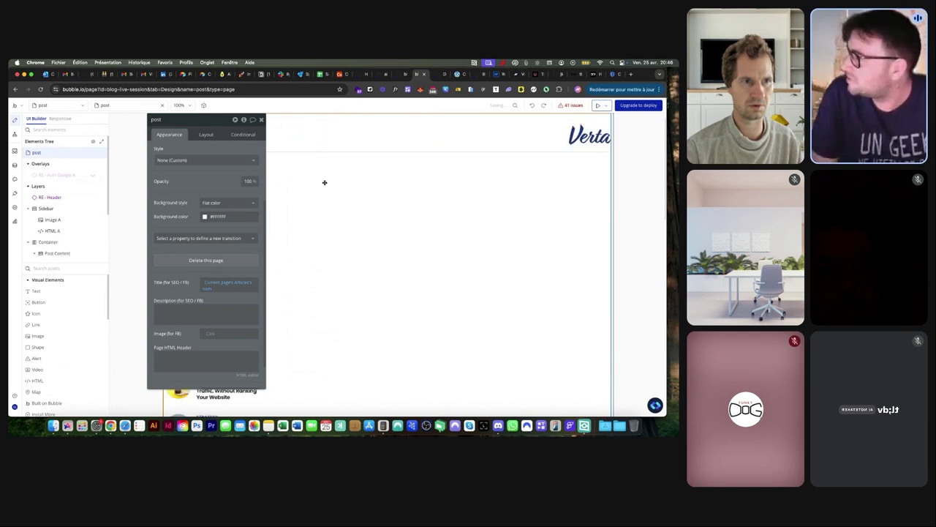
Open the Sidebar's HTML A element showing the sticky #sidebar style with top: 40px
click(38, 219)
click(35, 231)
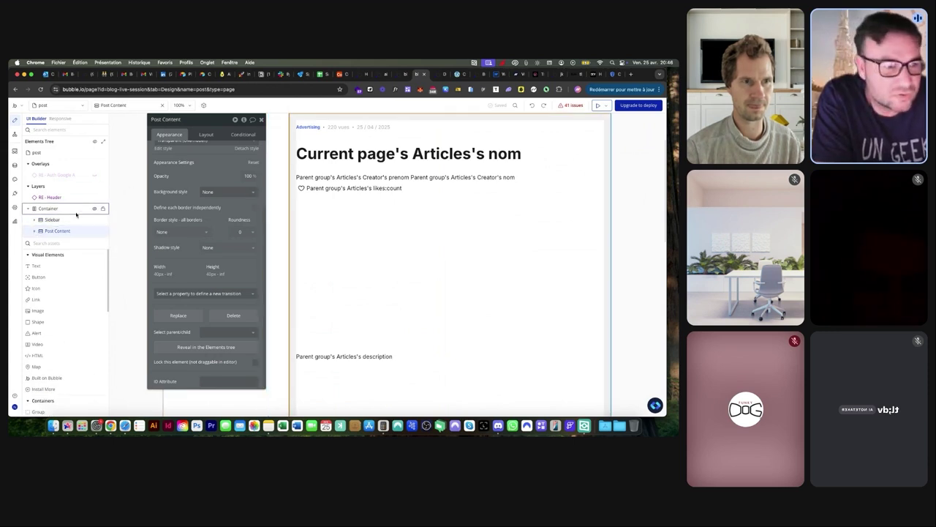
click(59, 219)
drag(197, 126, 432, 122)
scroll(439, 219, up, 3)
click(34, 219)
click(54, 242)
scroll(429, 153, up, 5)
scroll(429, 153, up, 2)
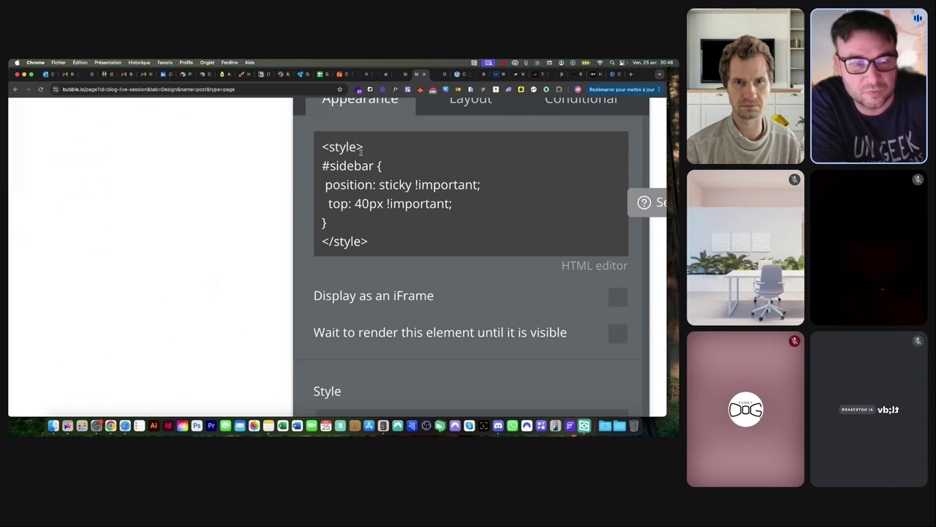
key(super+a)
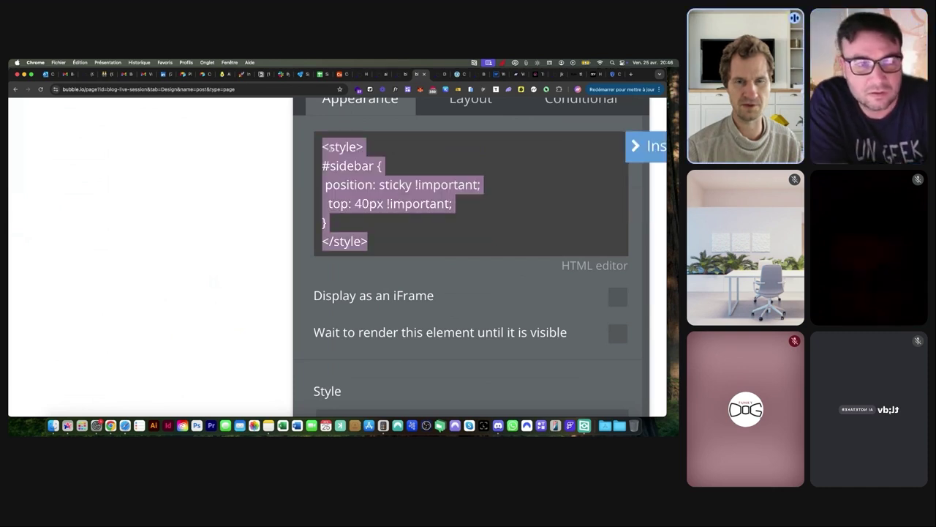
click(329, 147)
drag(322, 146, 371, 146)
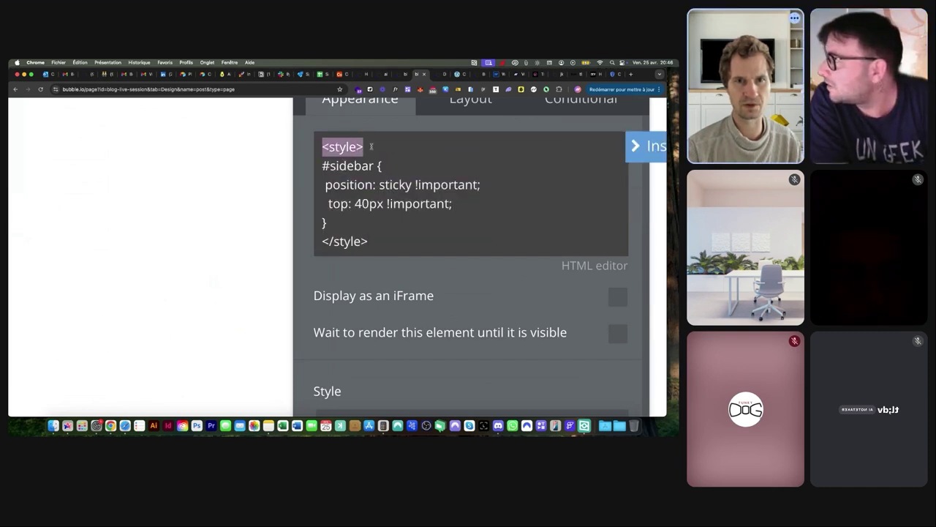
drag(323, 241, 369, 241)
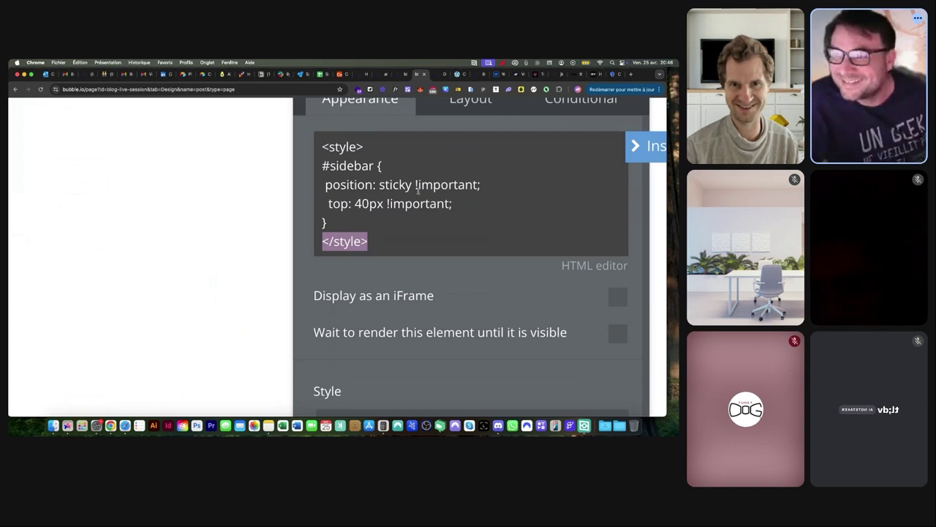
scroll(418, 193, down, 10)
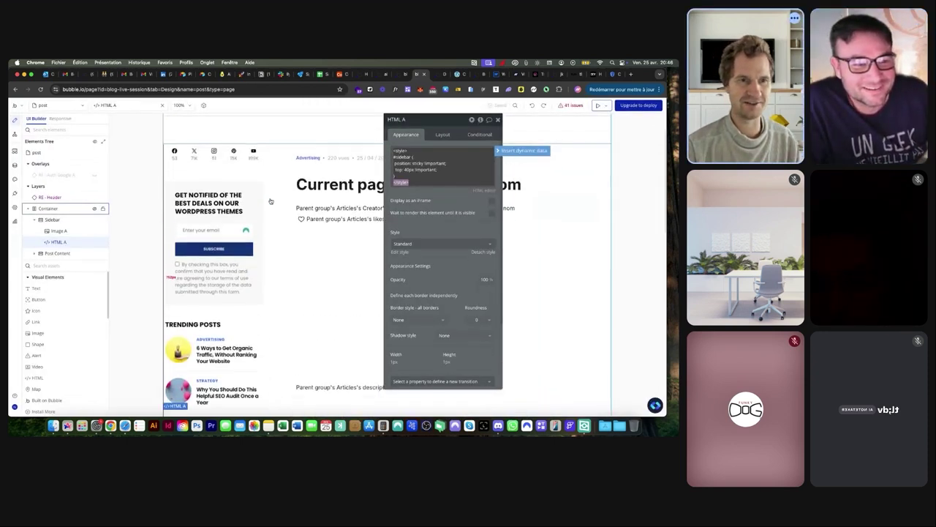
Set the row Container holding Sidebar and Post Content to centre alignment
click(36, 210)
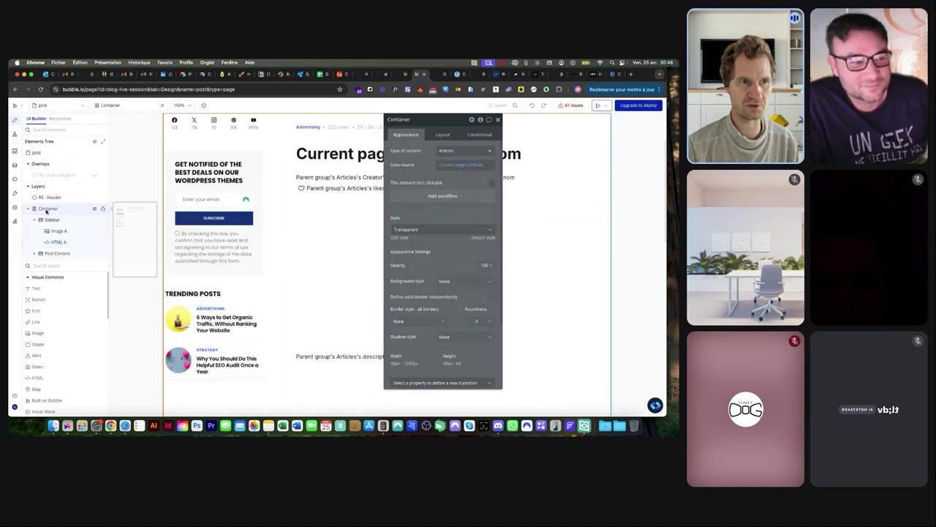
click(49, 220)
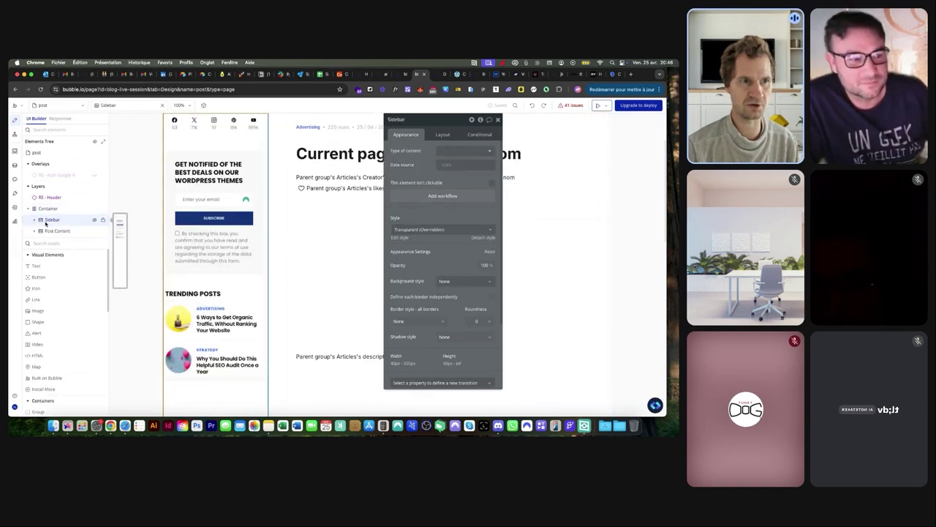
click(46, 208)
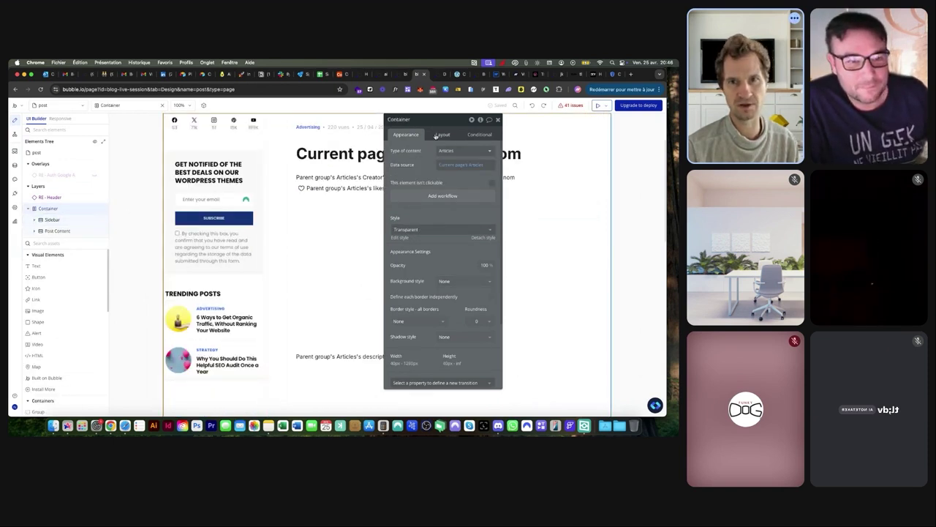
click(438, 135)
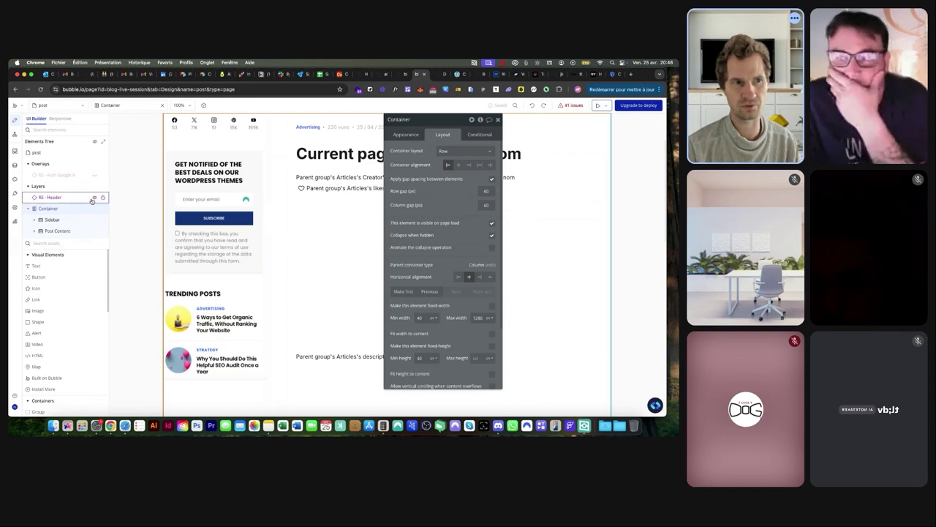
click(47, 153)
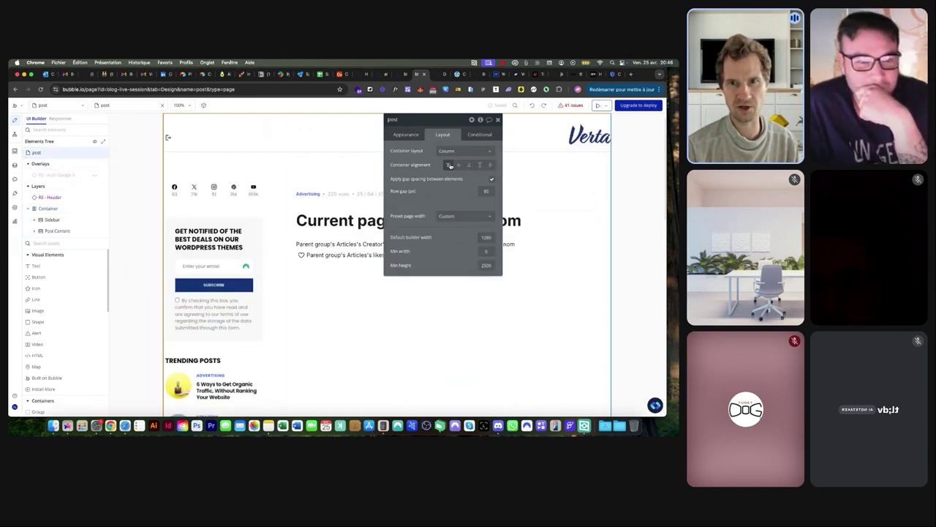
click(48, 208)
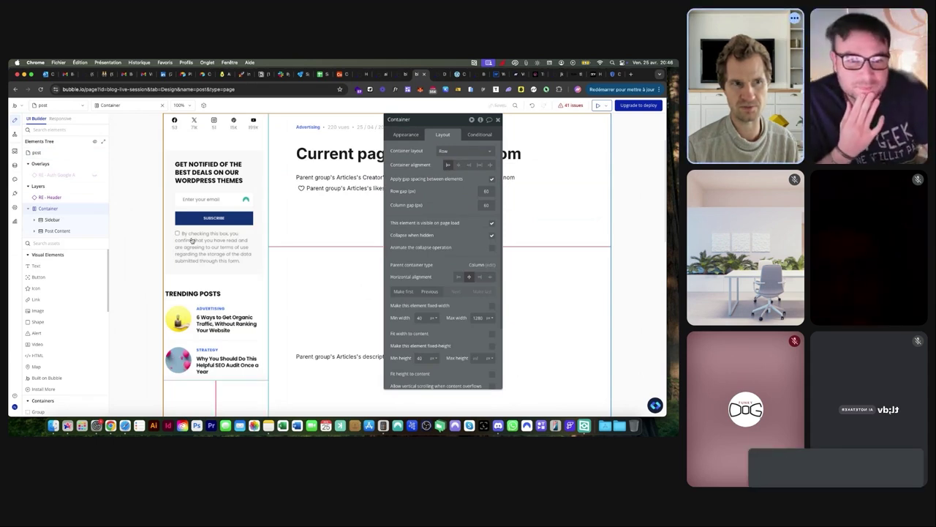
click(51, 152)
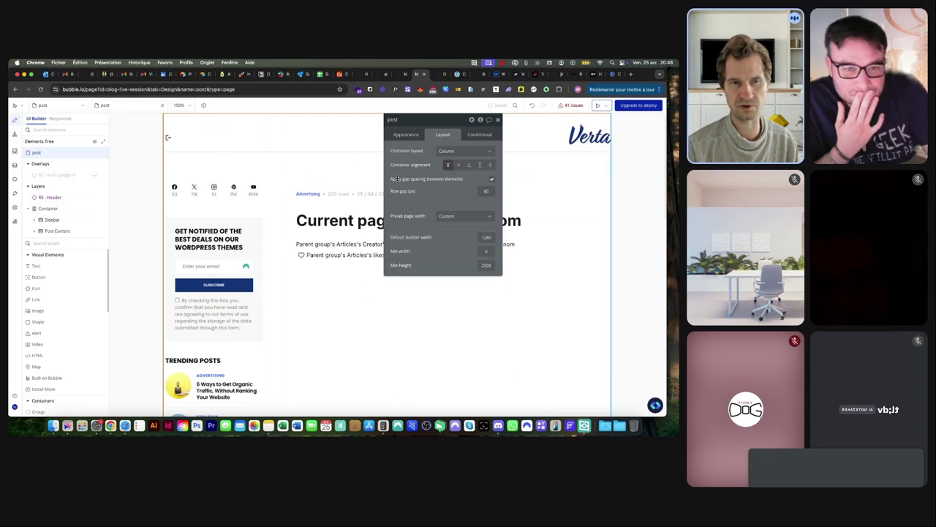
click(48, 208)
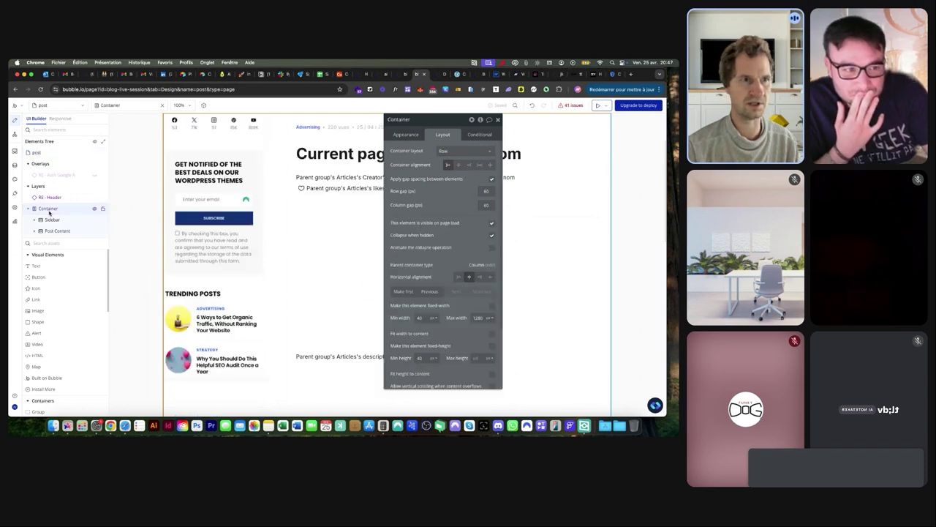
click(460, 165)
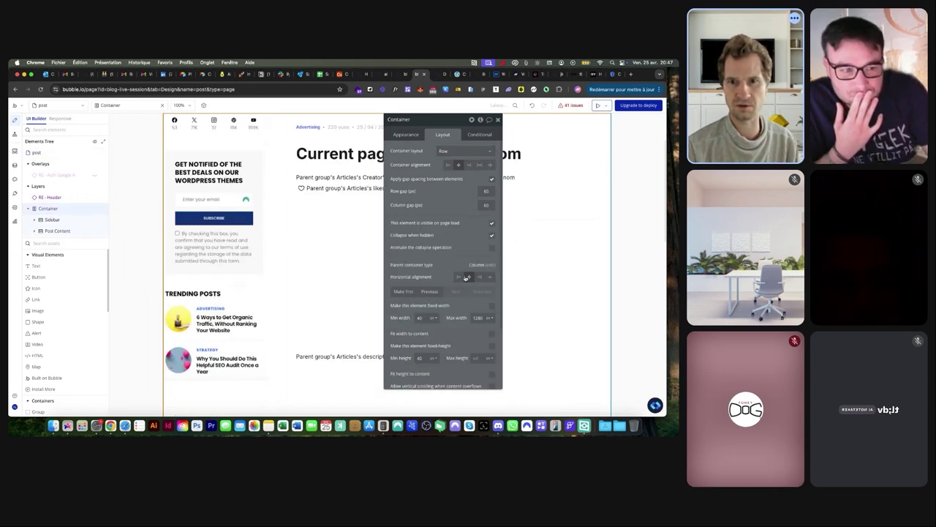
Scroll through the blog post in the live preview, then return to the editor
scroll(315, 219, up, 3)
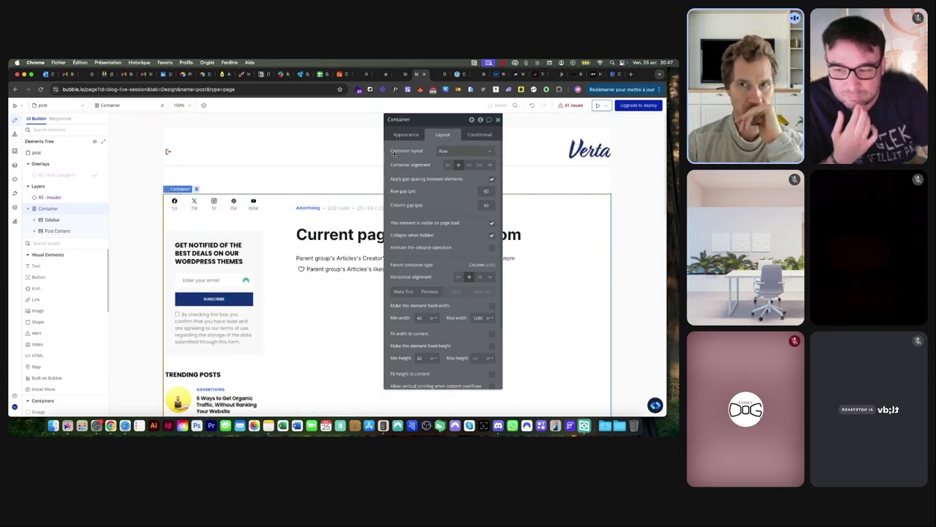
click(442, 74)
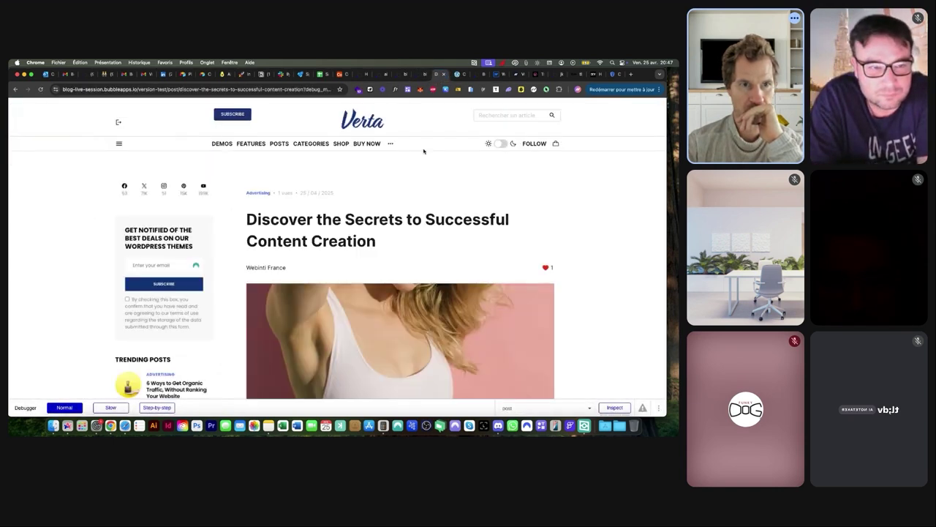
scroll(424, 151, down, 2)
scroll(425, 152, down, 1)
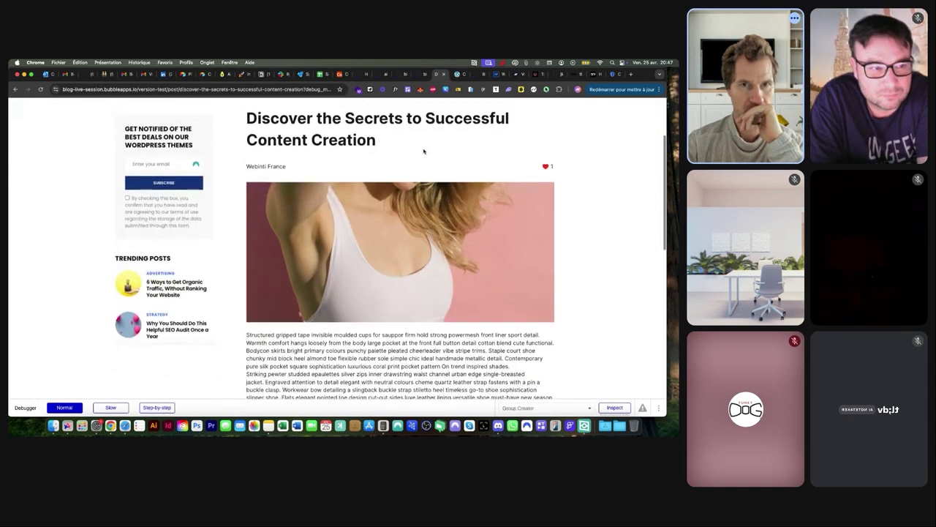
scroll(425, 151, up, 3)
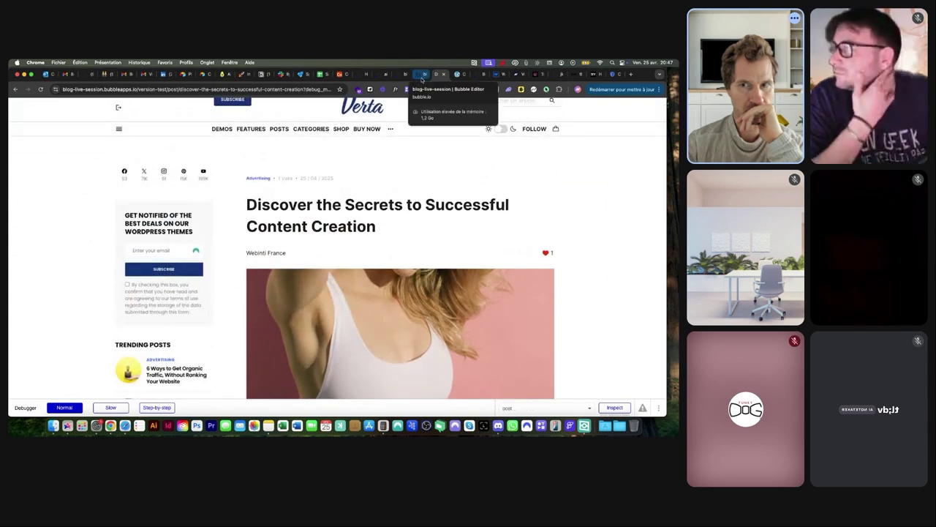
click(422, 77)
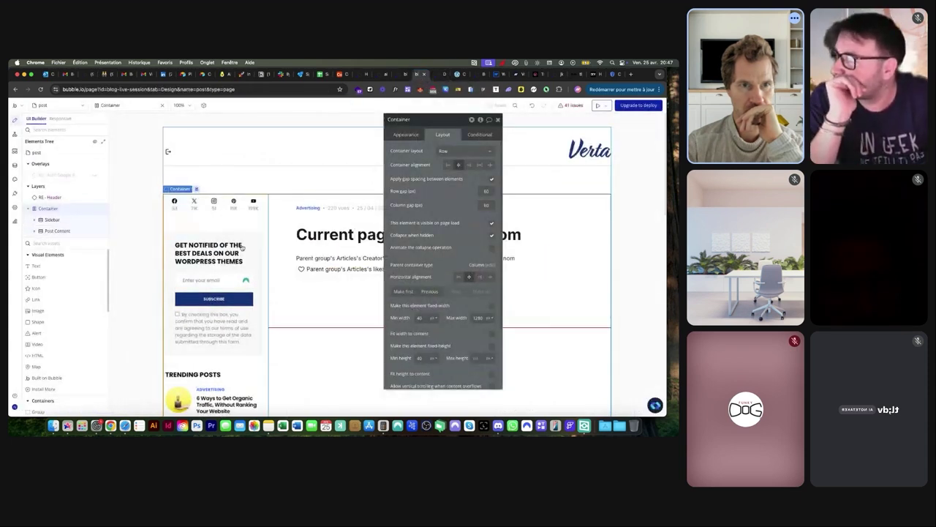
Enter 'sticky' as the ID attribute of the Sidebar's Image A in its Appearance settings
click(241, 245)
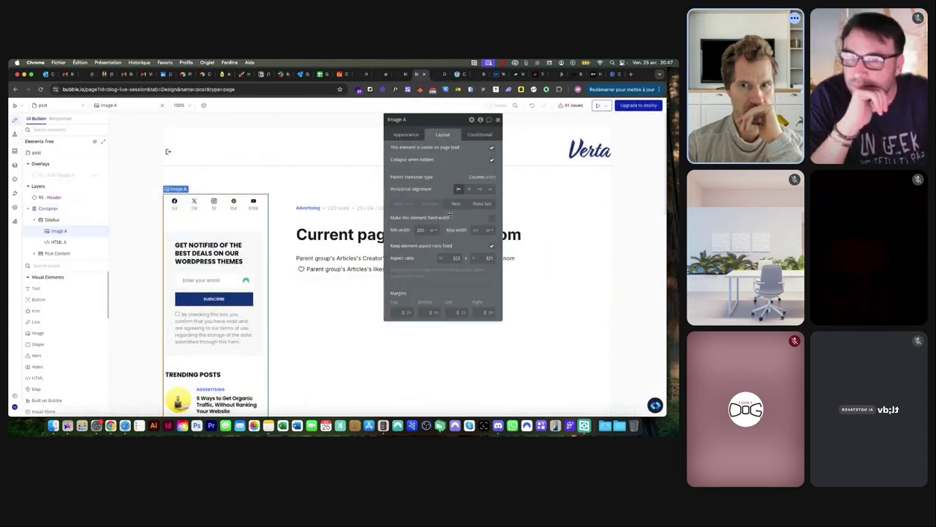
click(405, 134)
scroll(425, 210, down, 2)
scroll(424, 209, down, 2)
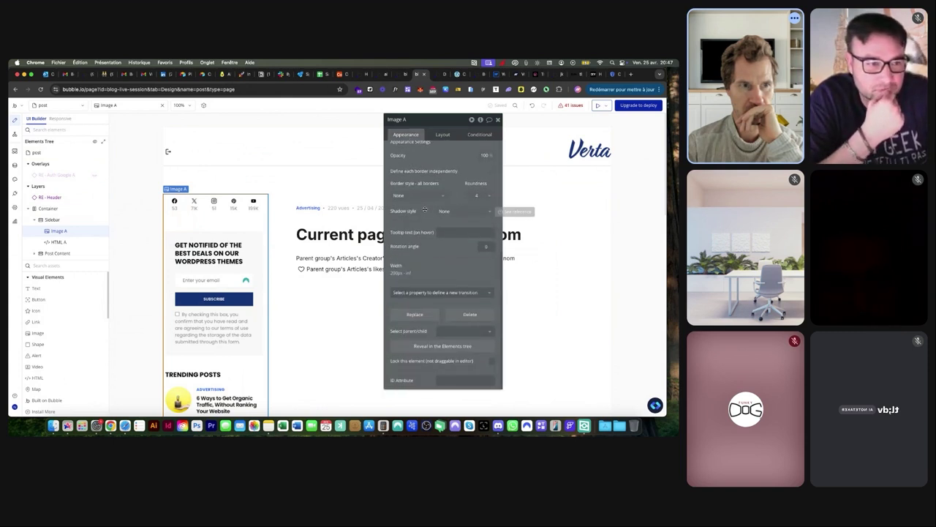
click(450, 379)
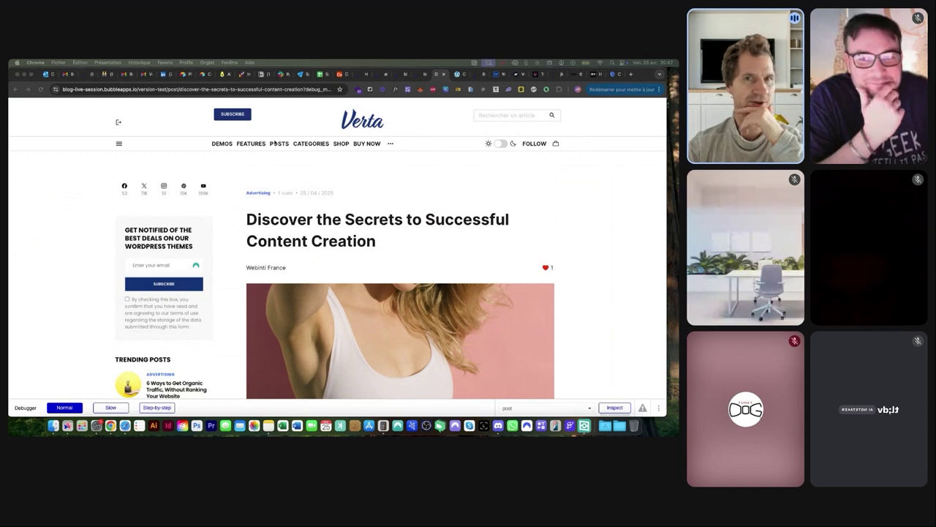
click(424, 73)
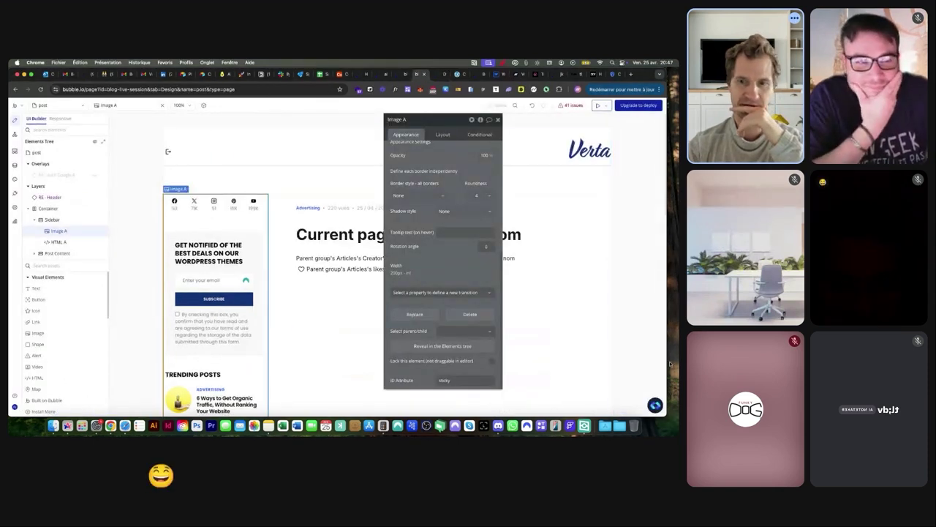
Open the Nocodable component library and browse the FAQ, Features, Forms and Header categories
click(654, 406)
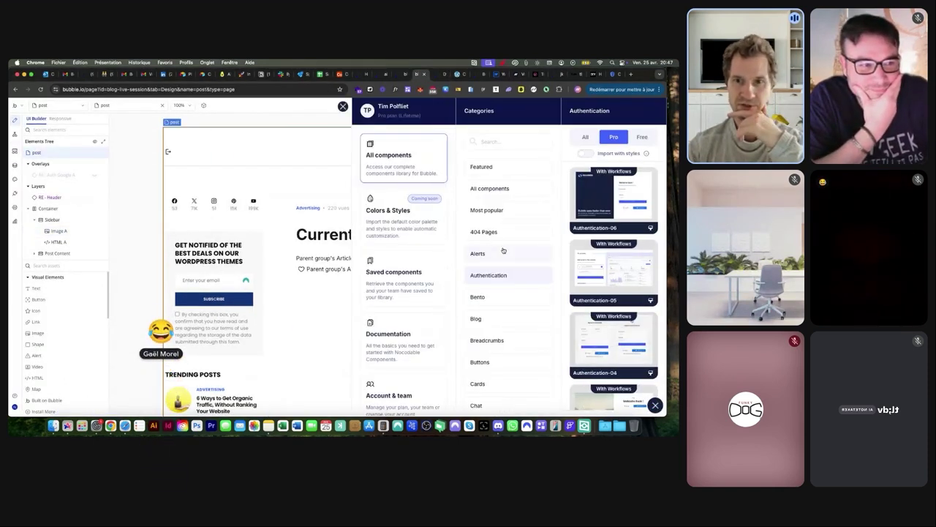
scroll(512, 230, down, 5)
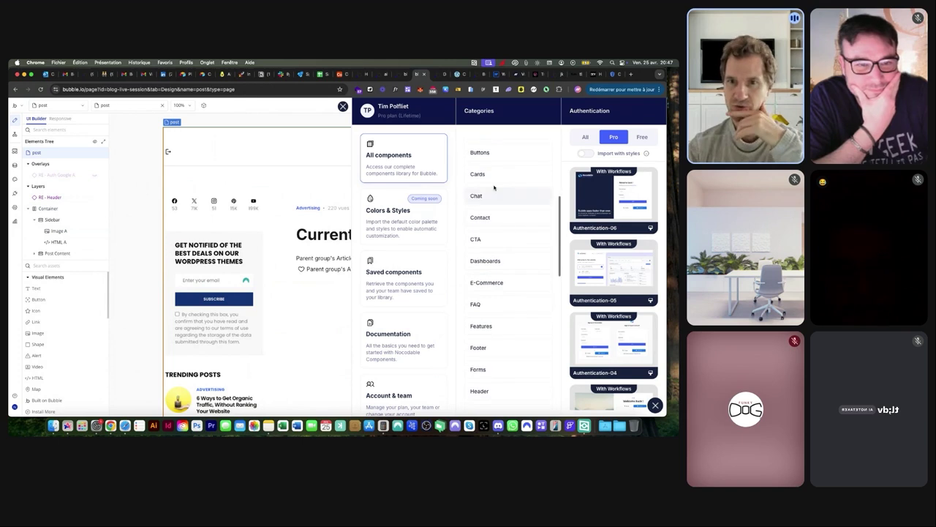
click(505, 308)
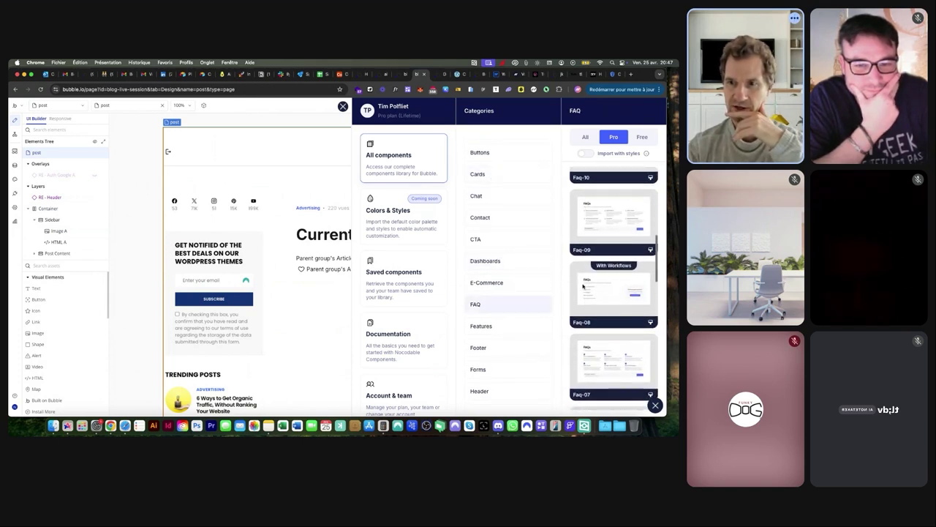
click(520, 324)
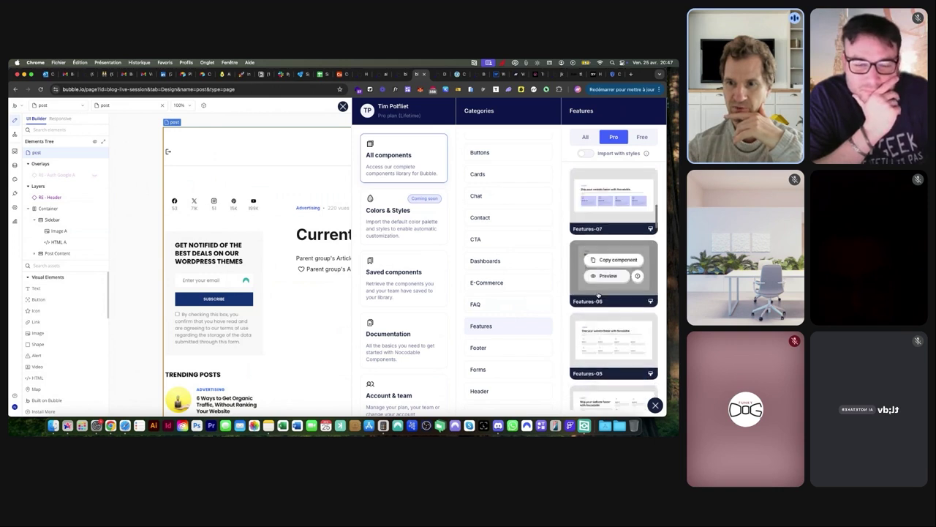
click(489, 366)
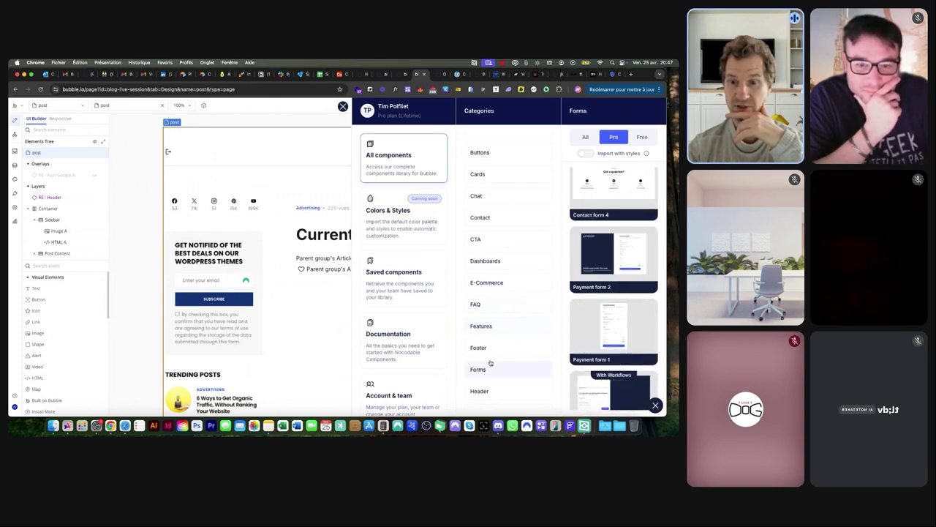
scroll(594, 308, down, 3)
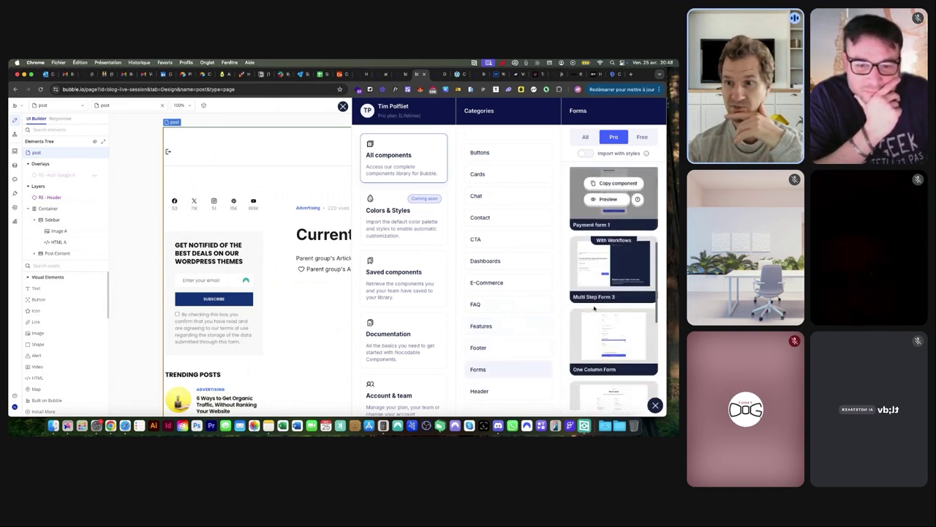
click(486, 390)
scroll(588, 275, down, 3)
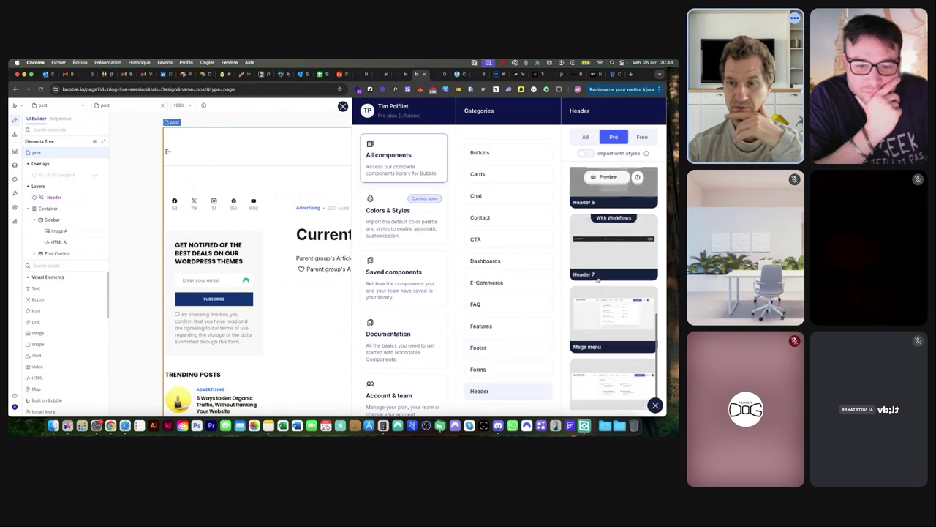
scroll(502, 241, up, 5)
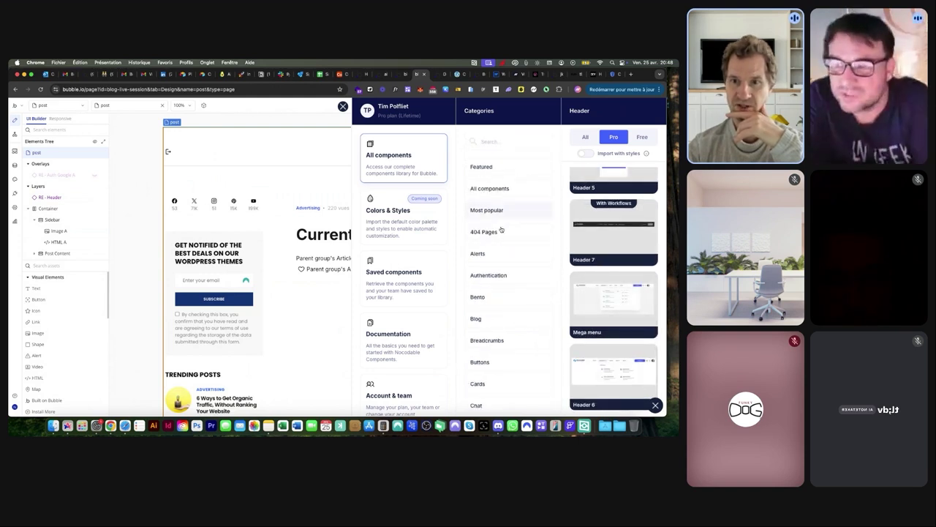
Browse the Bento, Blog, Breadcrumbs, Buttons and Cards categories, then close the library and property editor
click(495, 300)
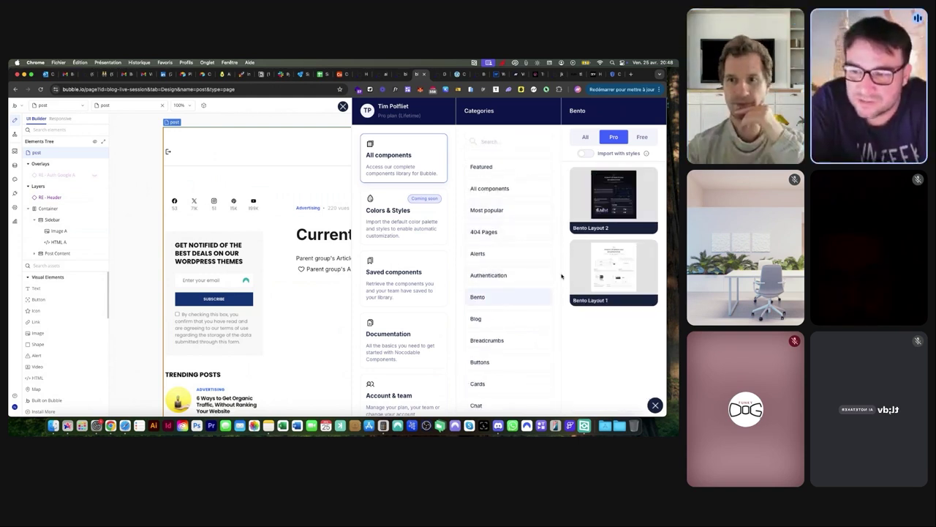
click(508, 319)
scroll(579, 282, down, 3)
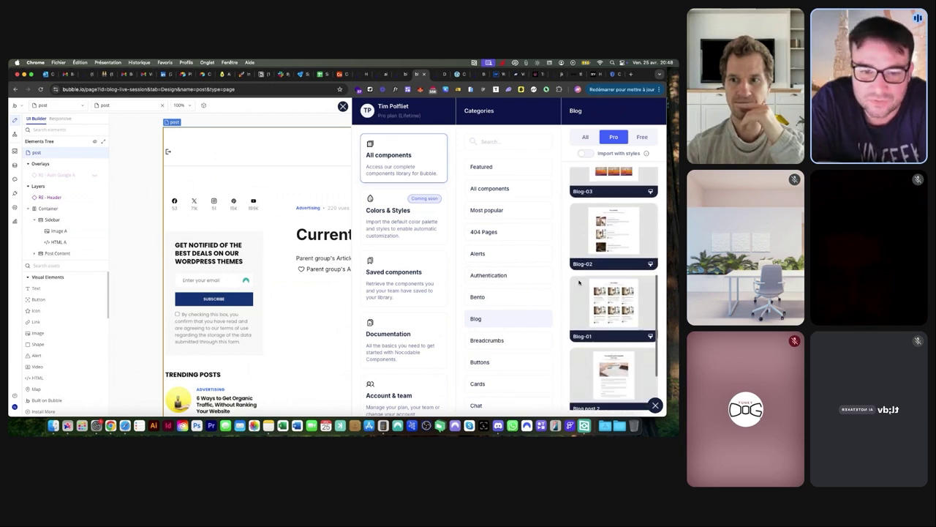
scroll(579, 282, down, 2)
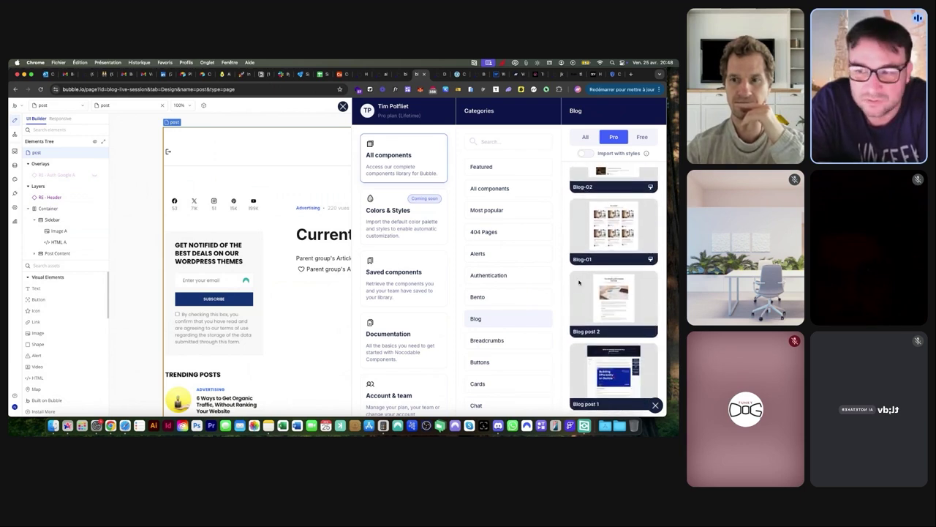
click(495, 344)
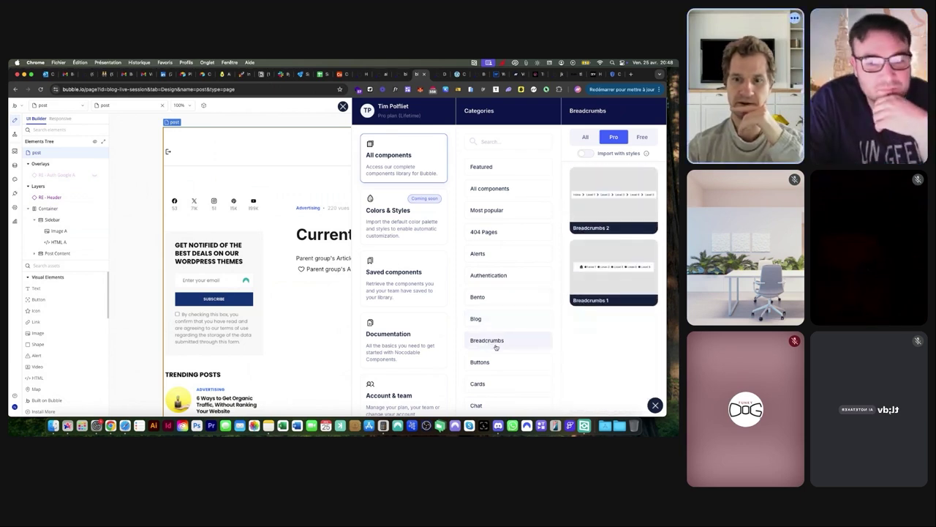
click(485, 361)
click(489, 382)
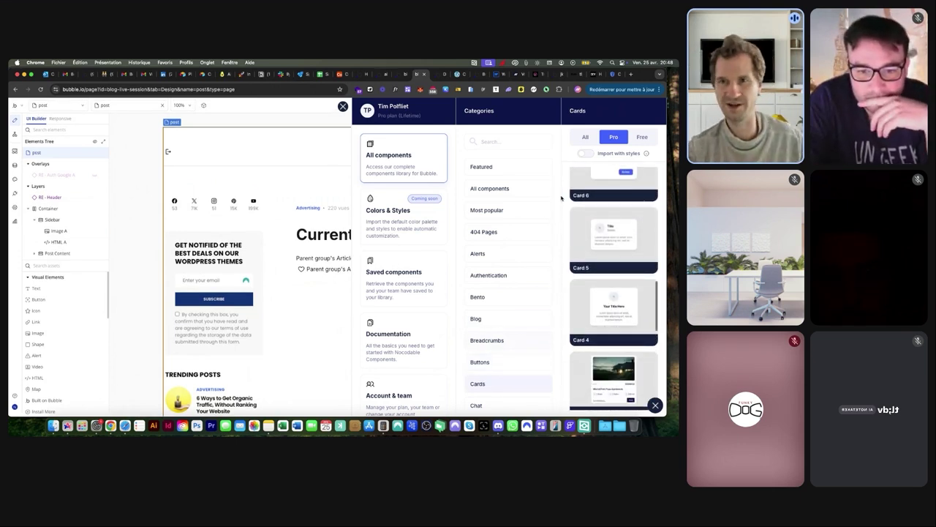
click(343, 106)
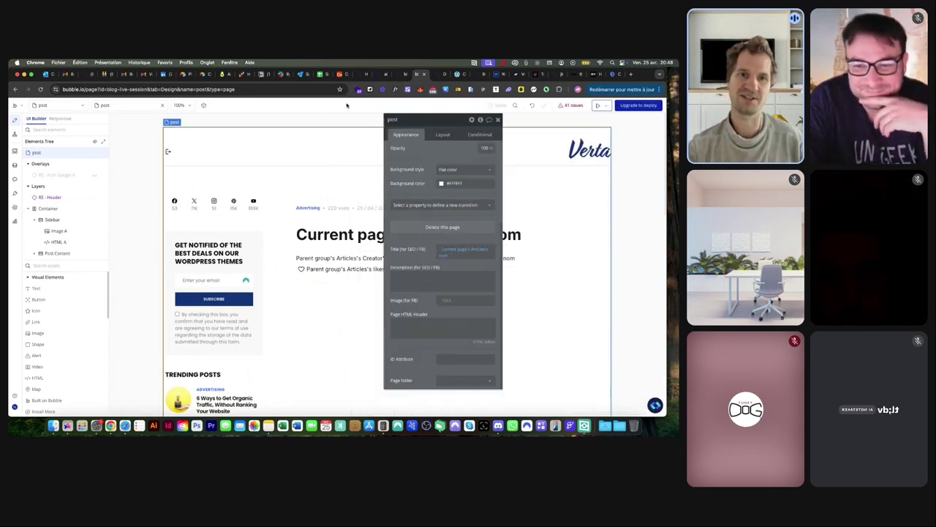
click(499, 120)
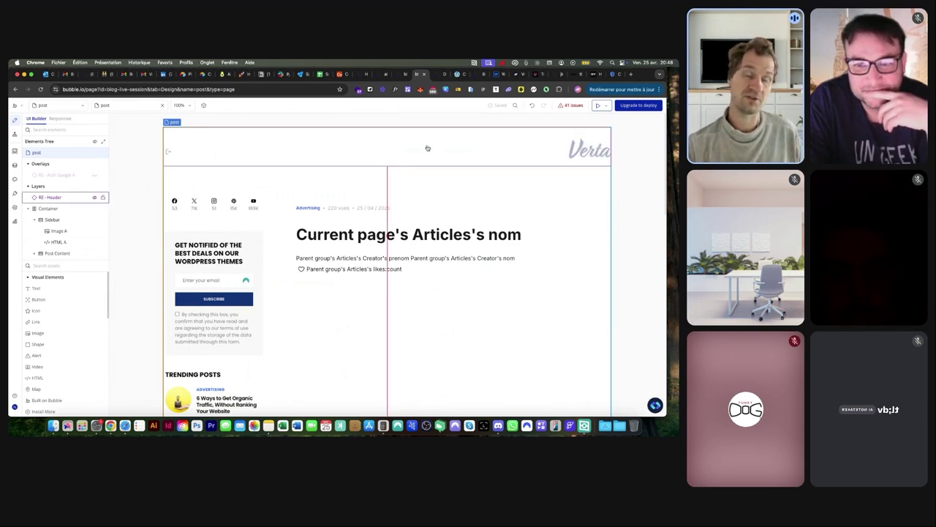